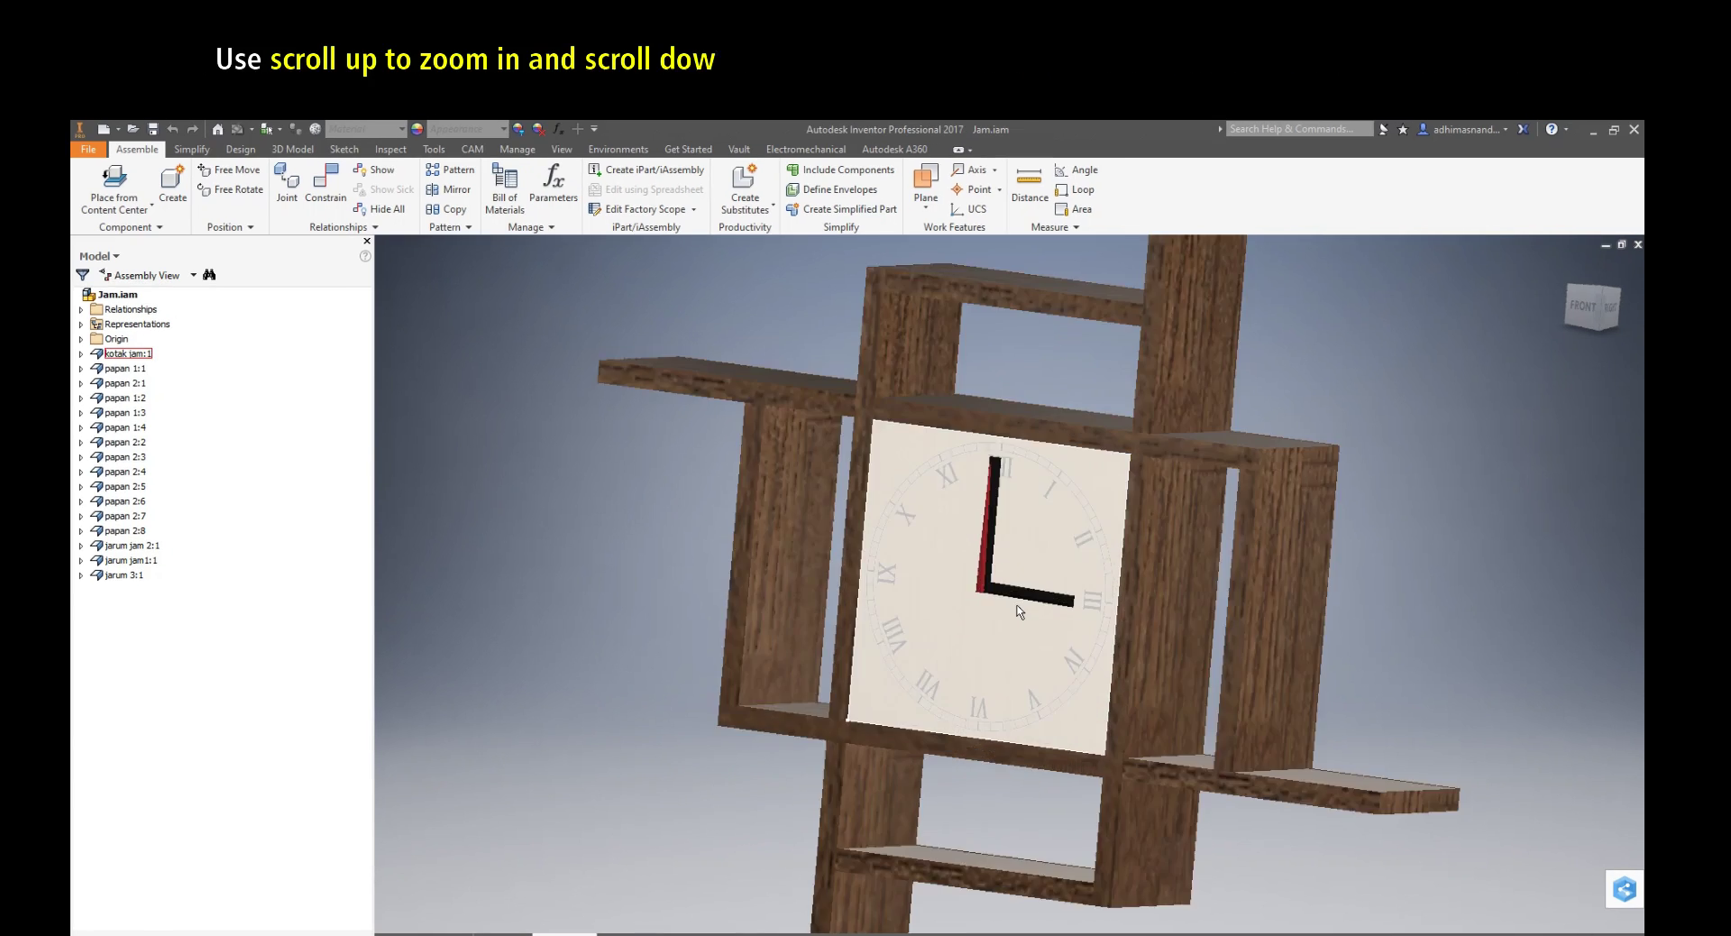
# - Inspect the clock face and the whole shelf clock assembly at close and distant zoom, and orbit it to a tilted angle
pyautogui.scroll(5, 1019, 612)
pyautogui.scroll(-8, 1019, 612)
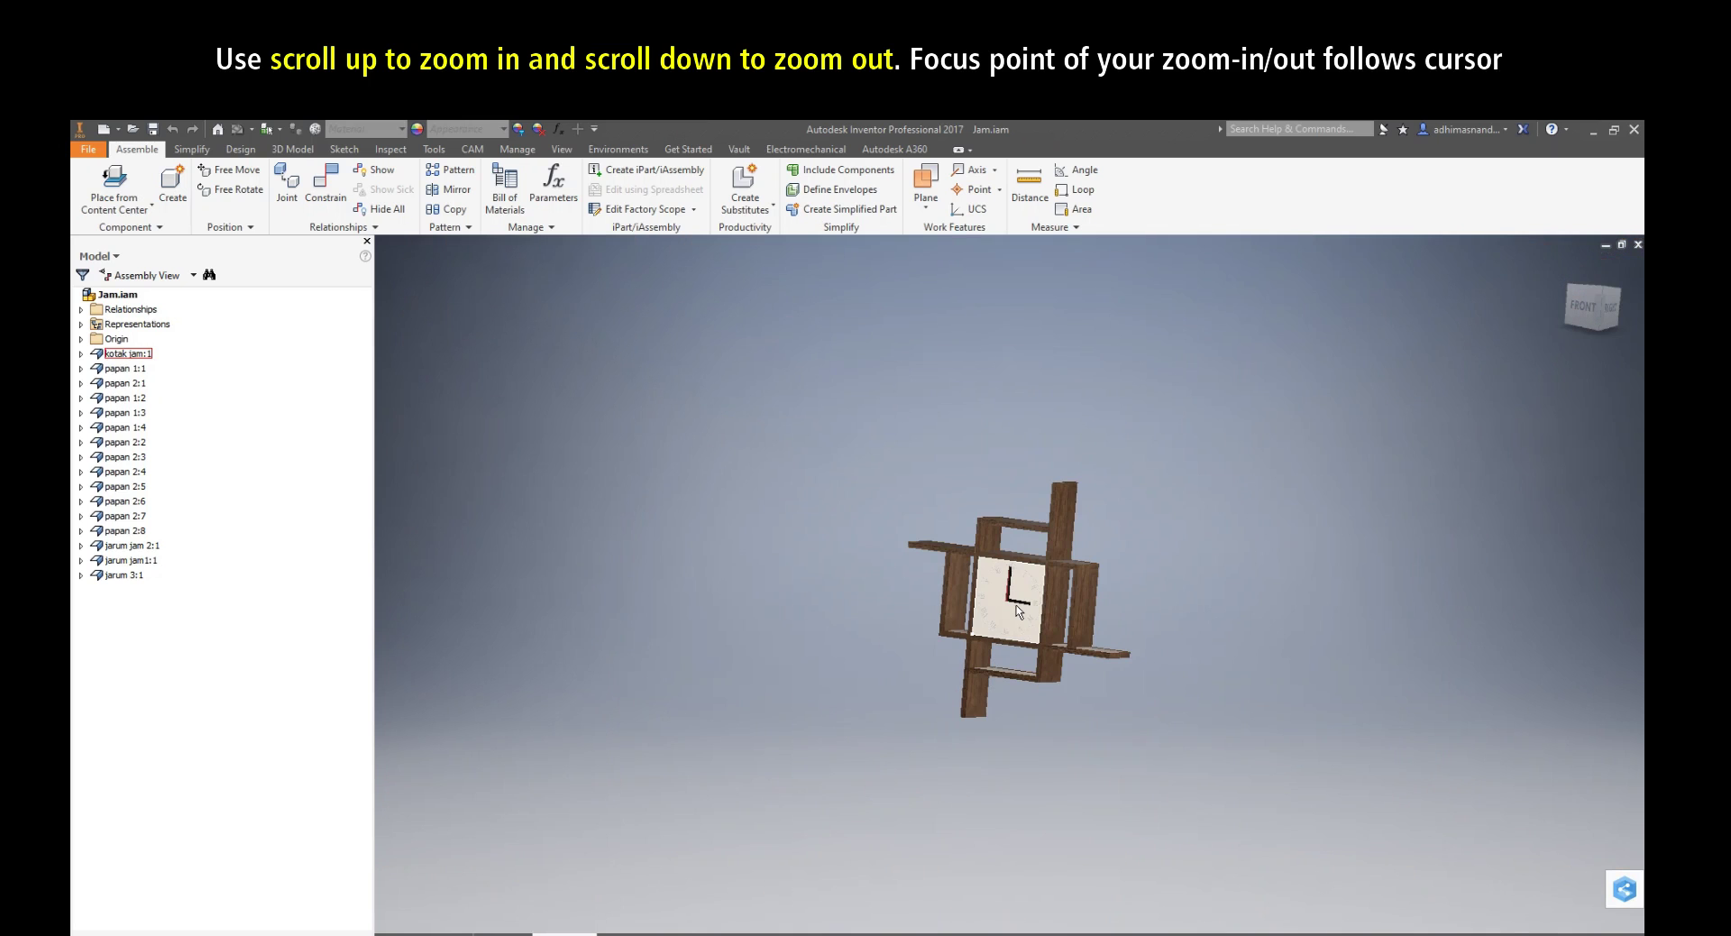
pyautogui.scroll(8, 1019, 612)
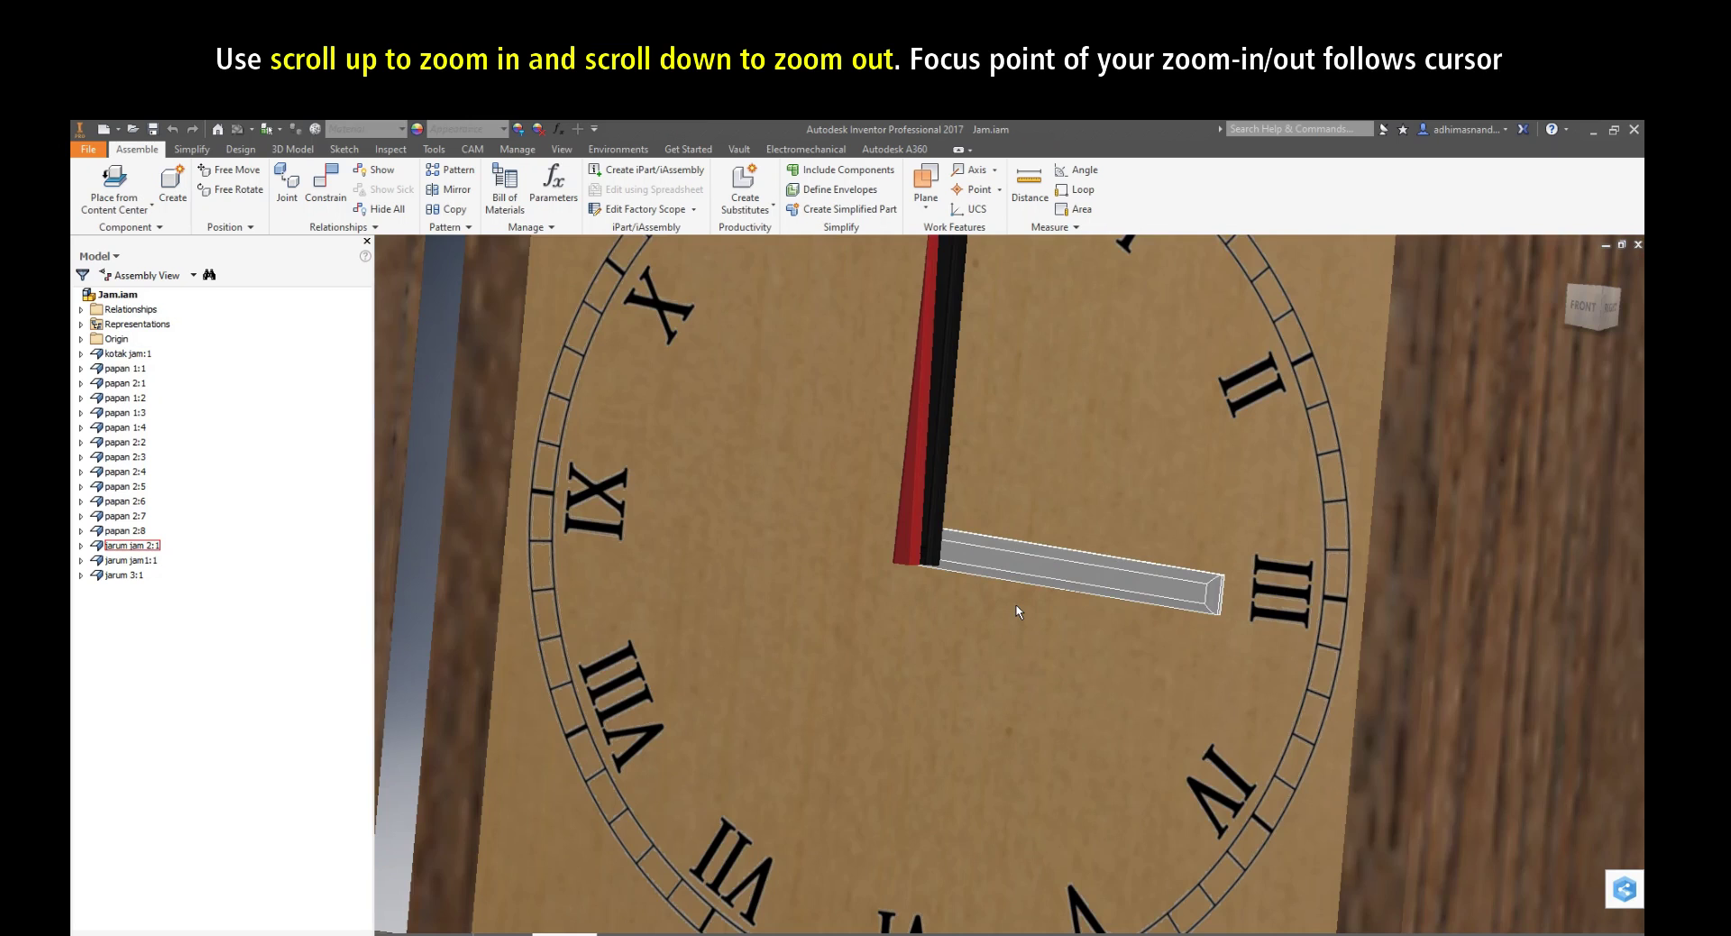
pyautogui.scroll(-8, 1020, 612)
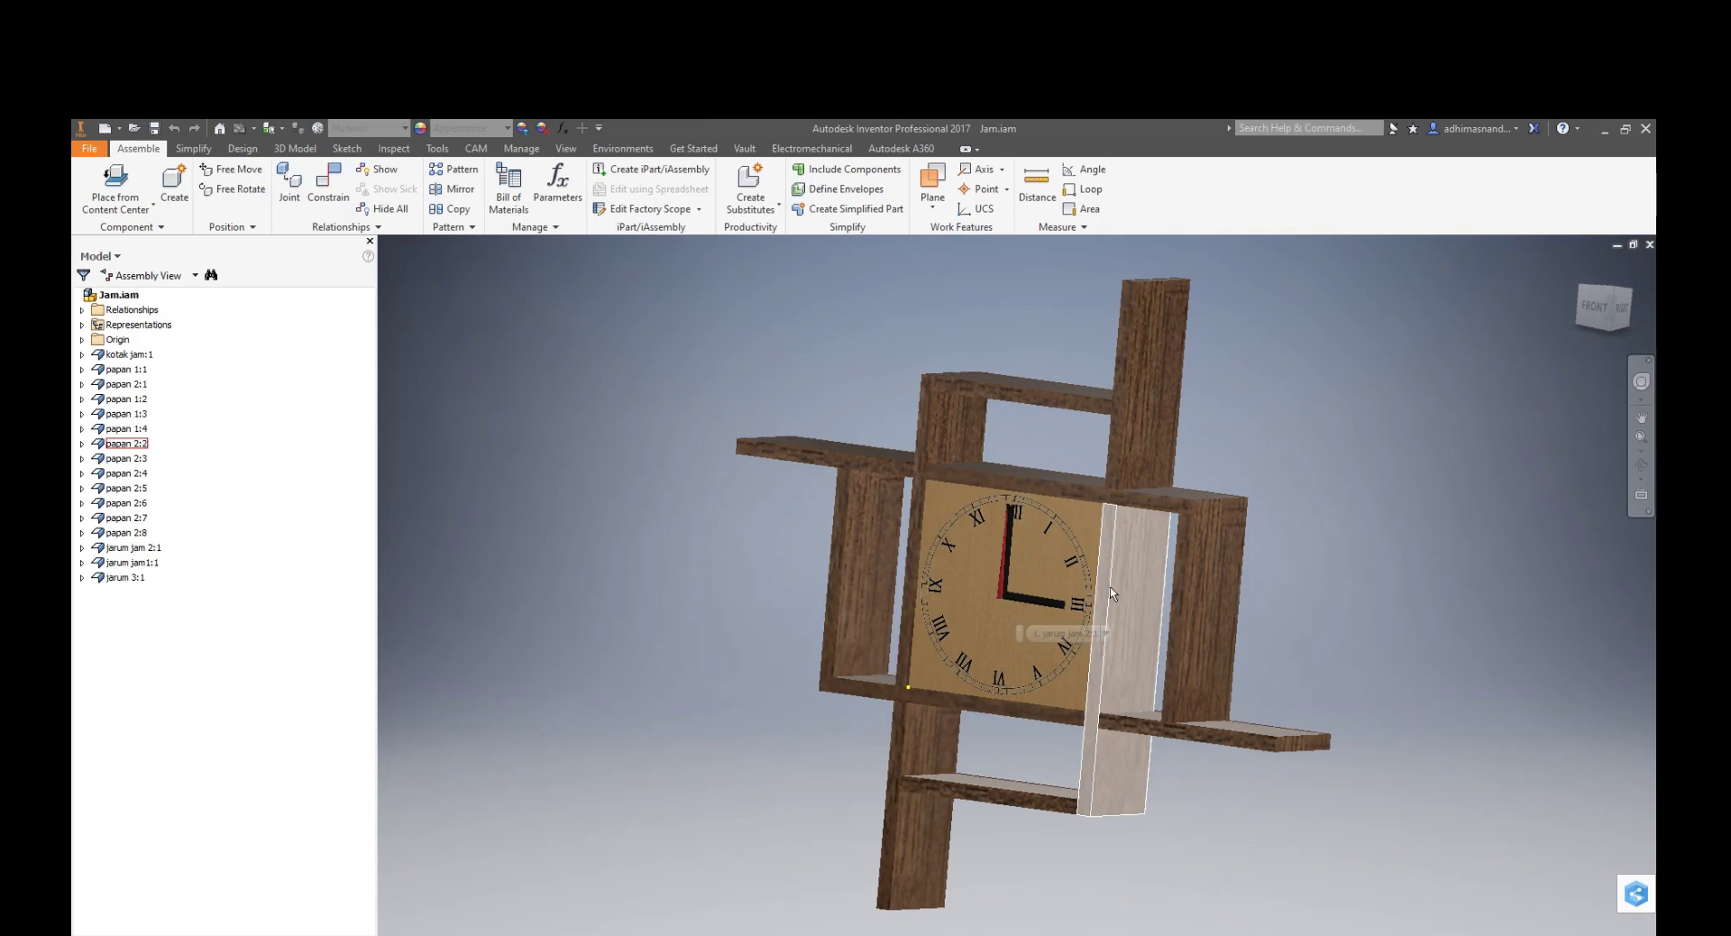
pyautogui.keyDown('shift'); pyautogui.moveTo(1020, 612); pyautogui.dragTo(1171, 387, button='middle'); pyautogui.keyUp('shift')
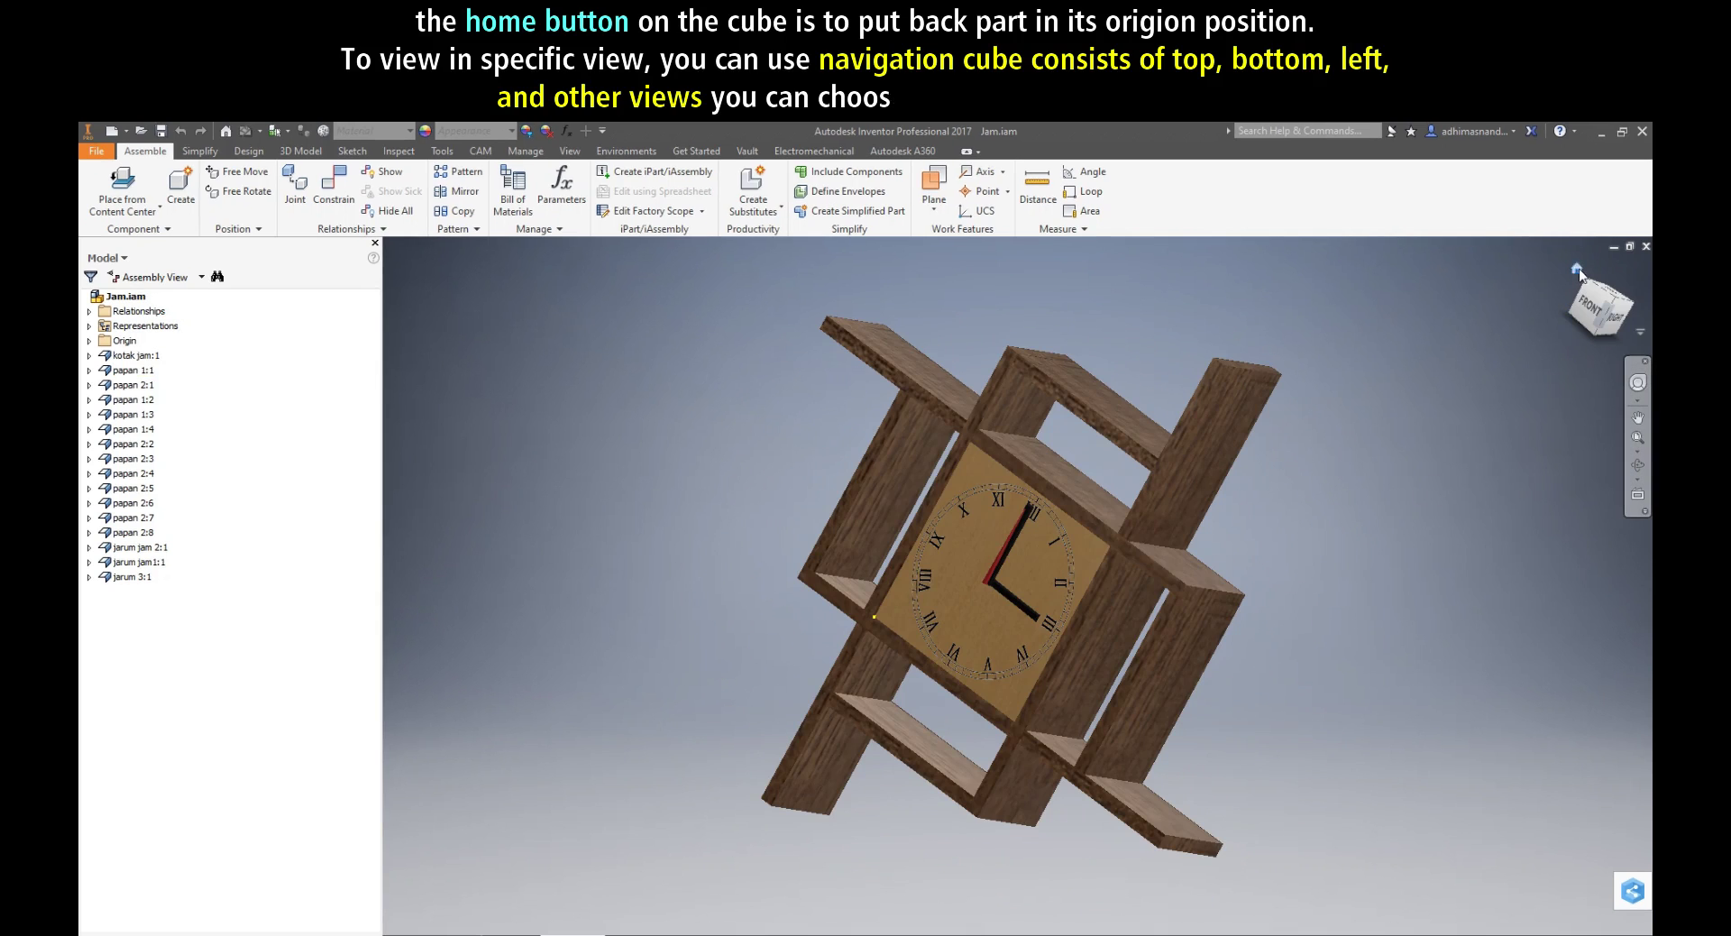
# - View the clock assembly in its home isometric orientation and from the left and front sides
pyautogui.click(1570, 297)
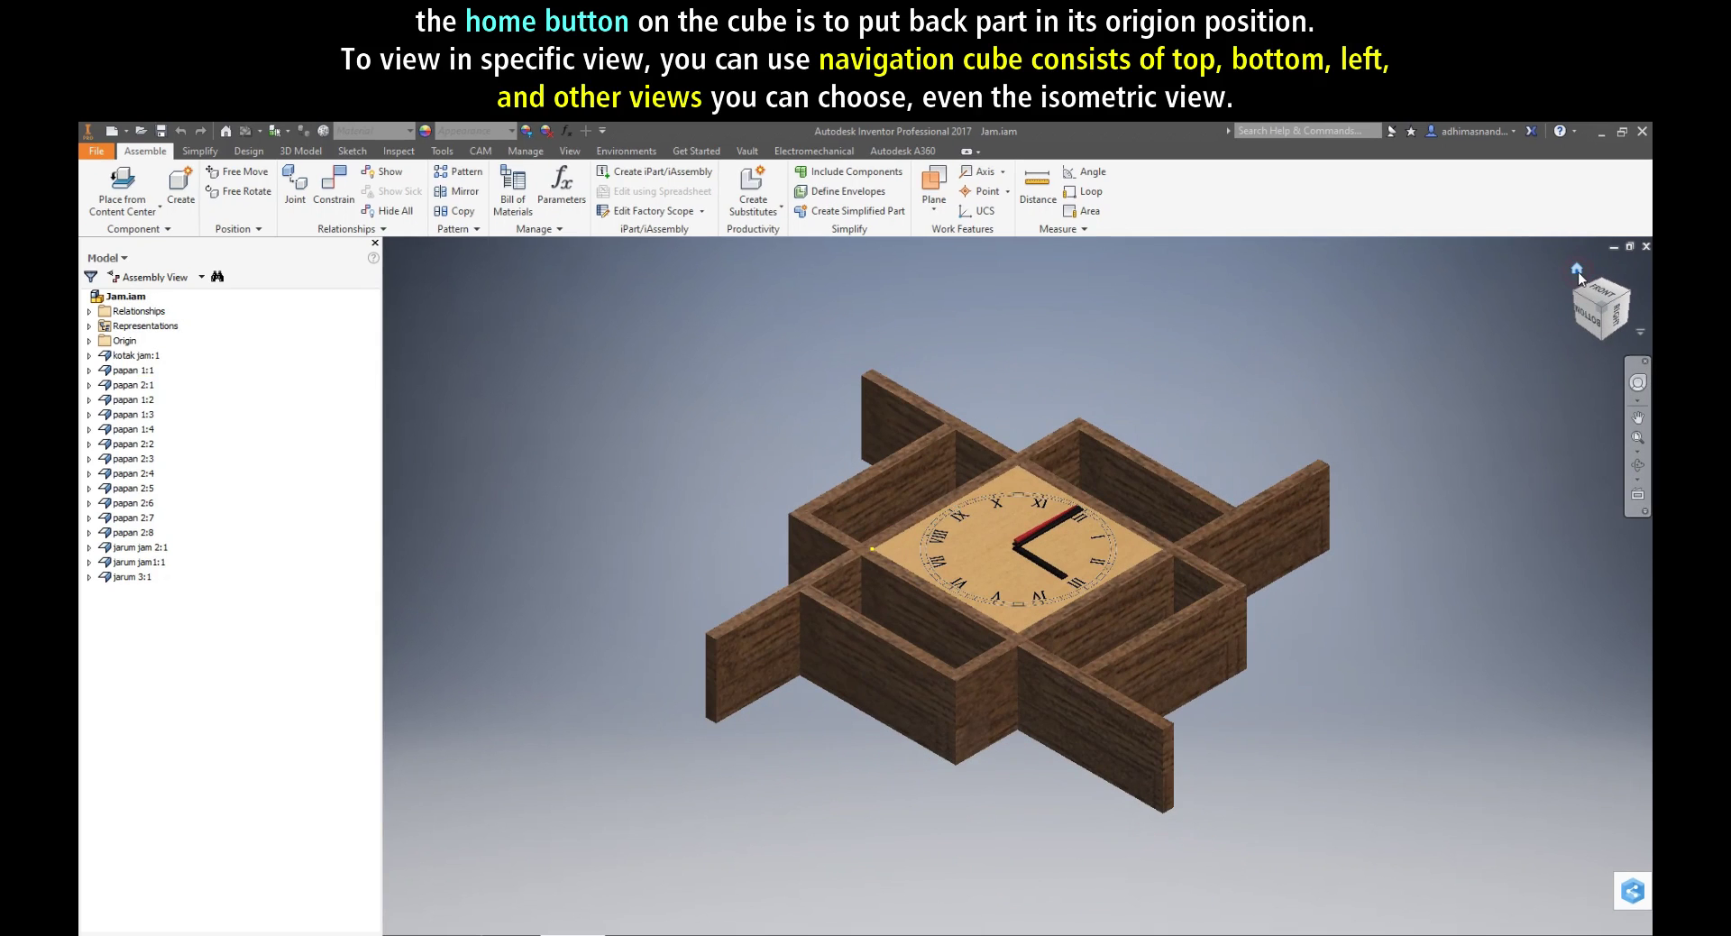
pyautogui.click(1586, 317)
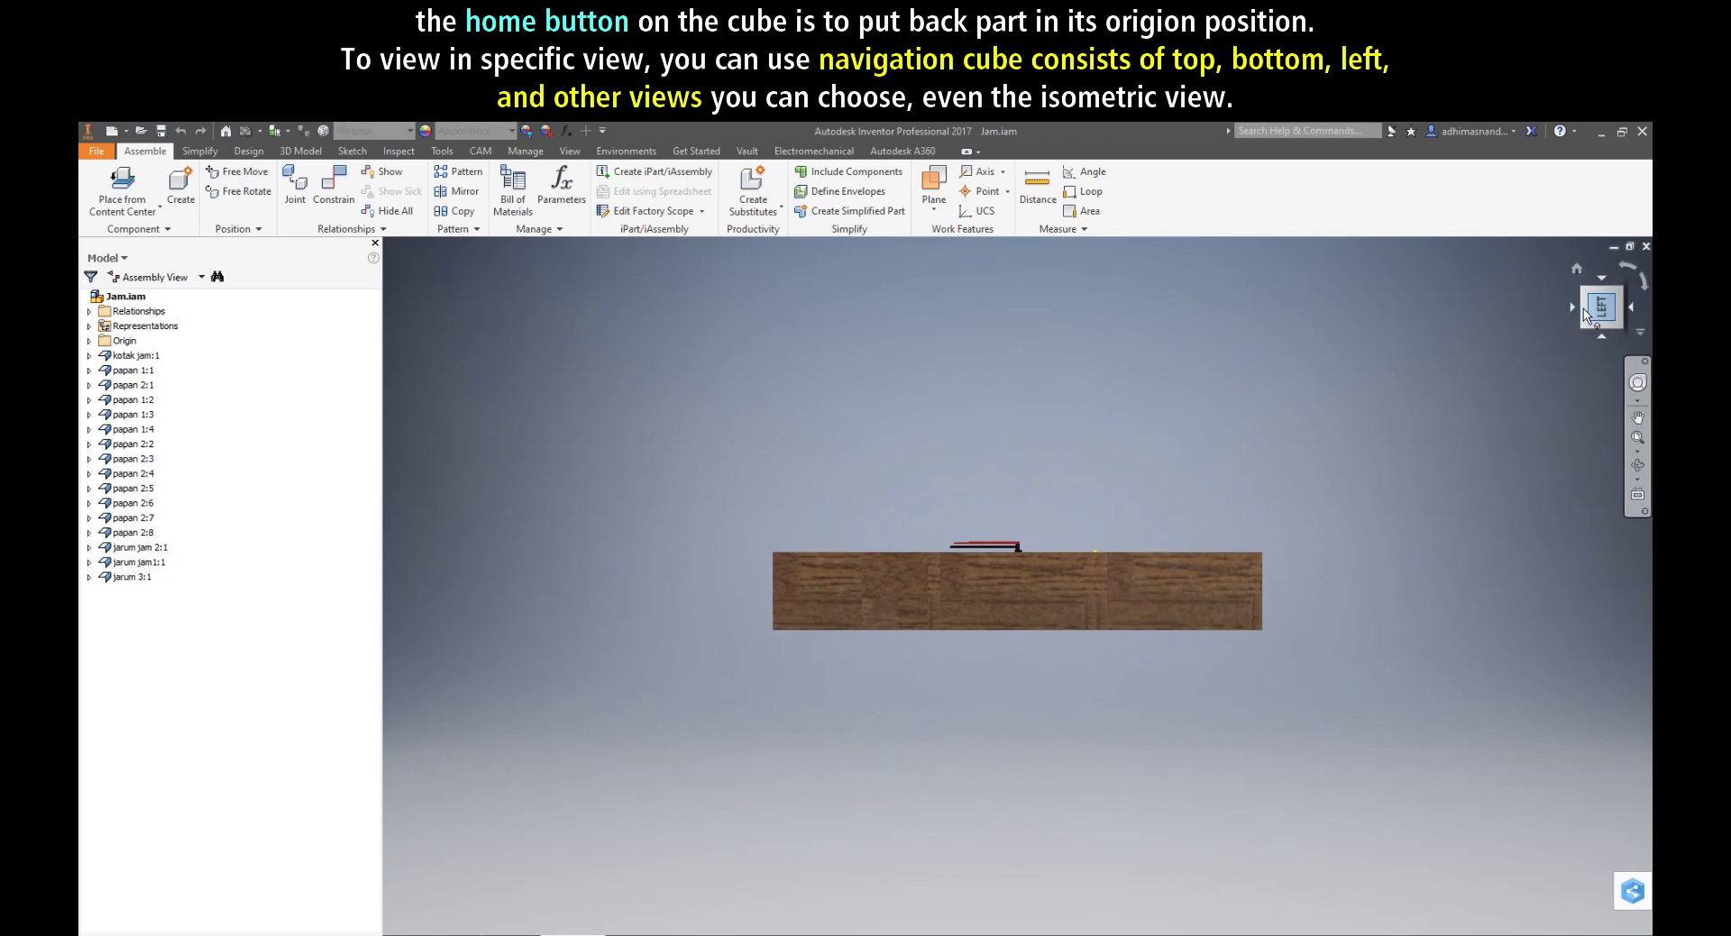
pyautogui.click(1573, 309)
pyautogui.click(1583, 314)
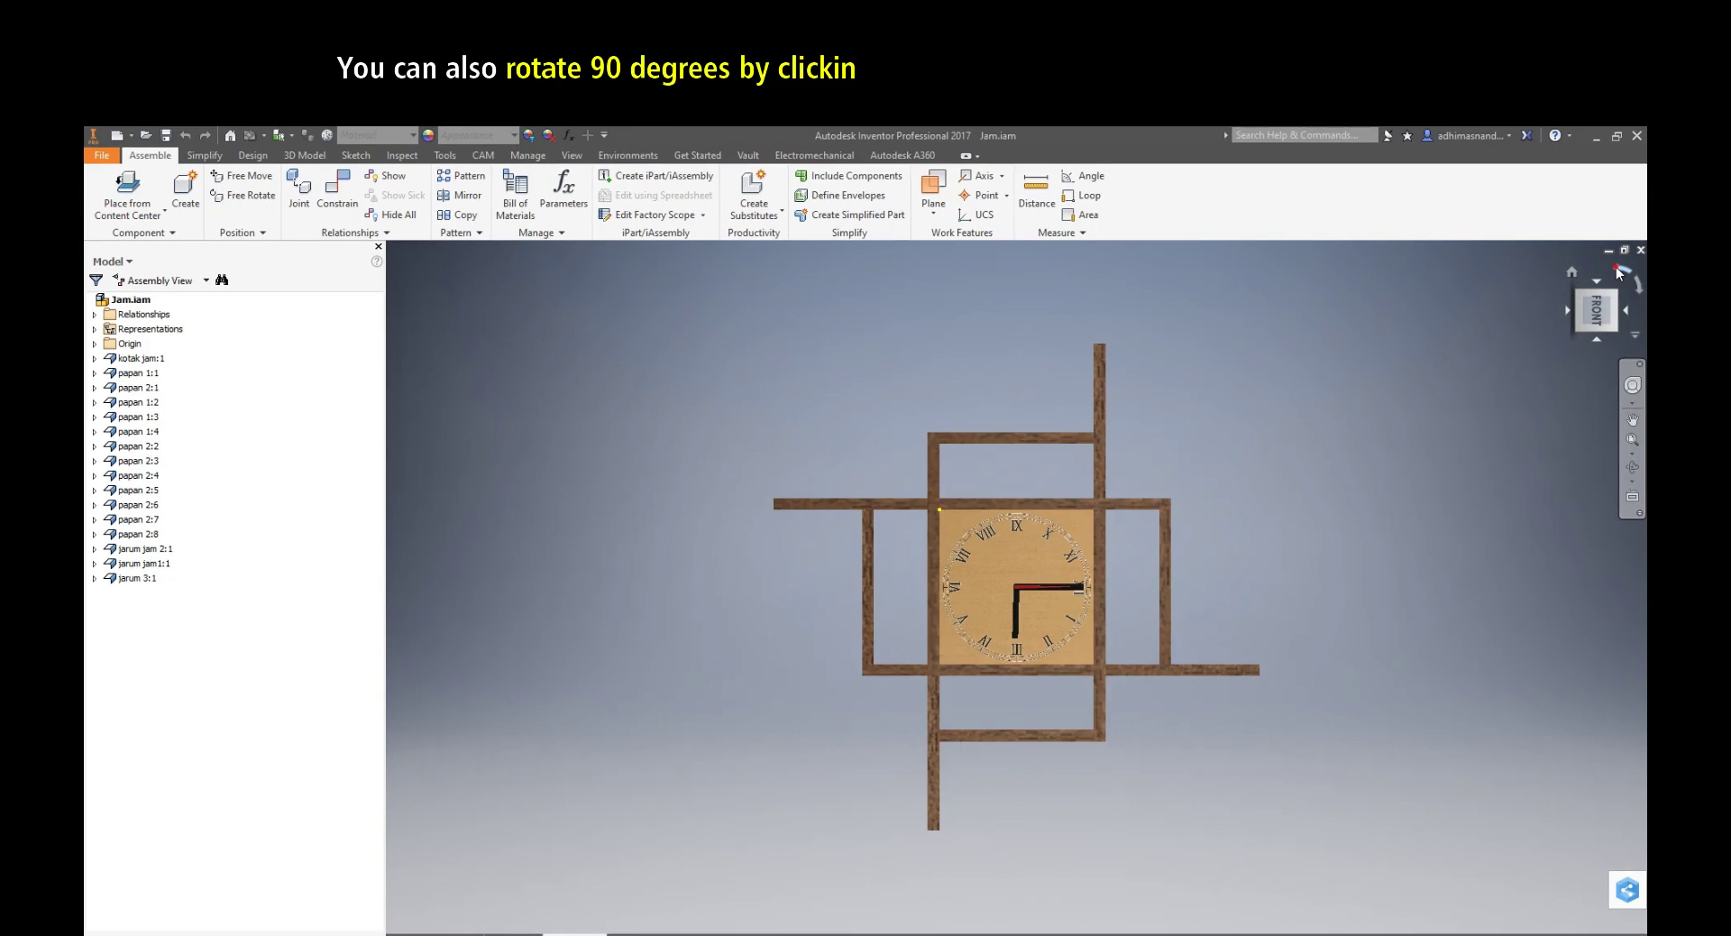
# - Rotate the front view of the clock assembly back and forth in 90-degree turns
pyautogui.click(1642, 279)
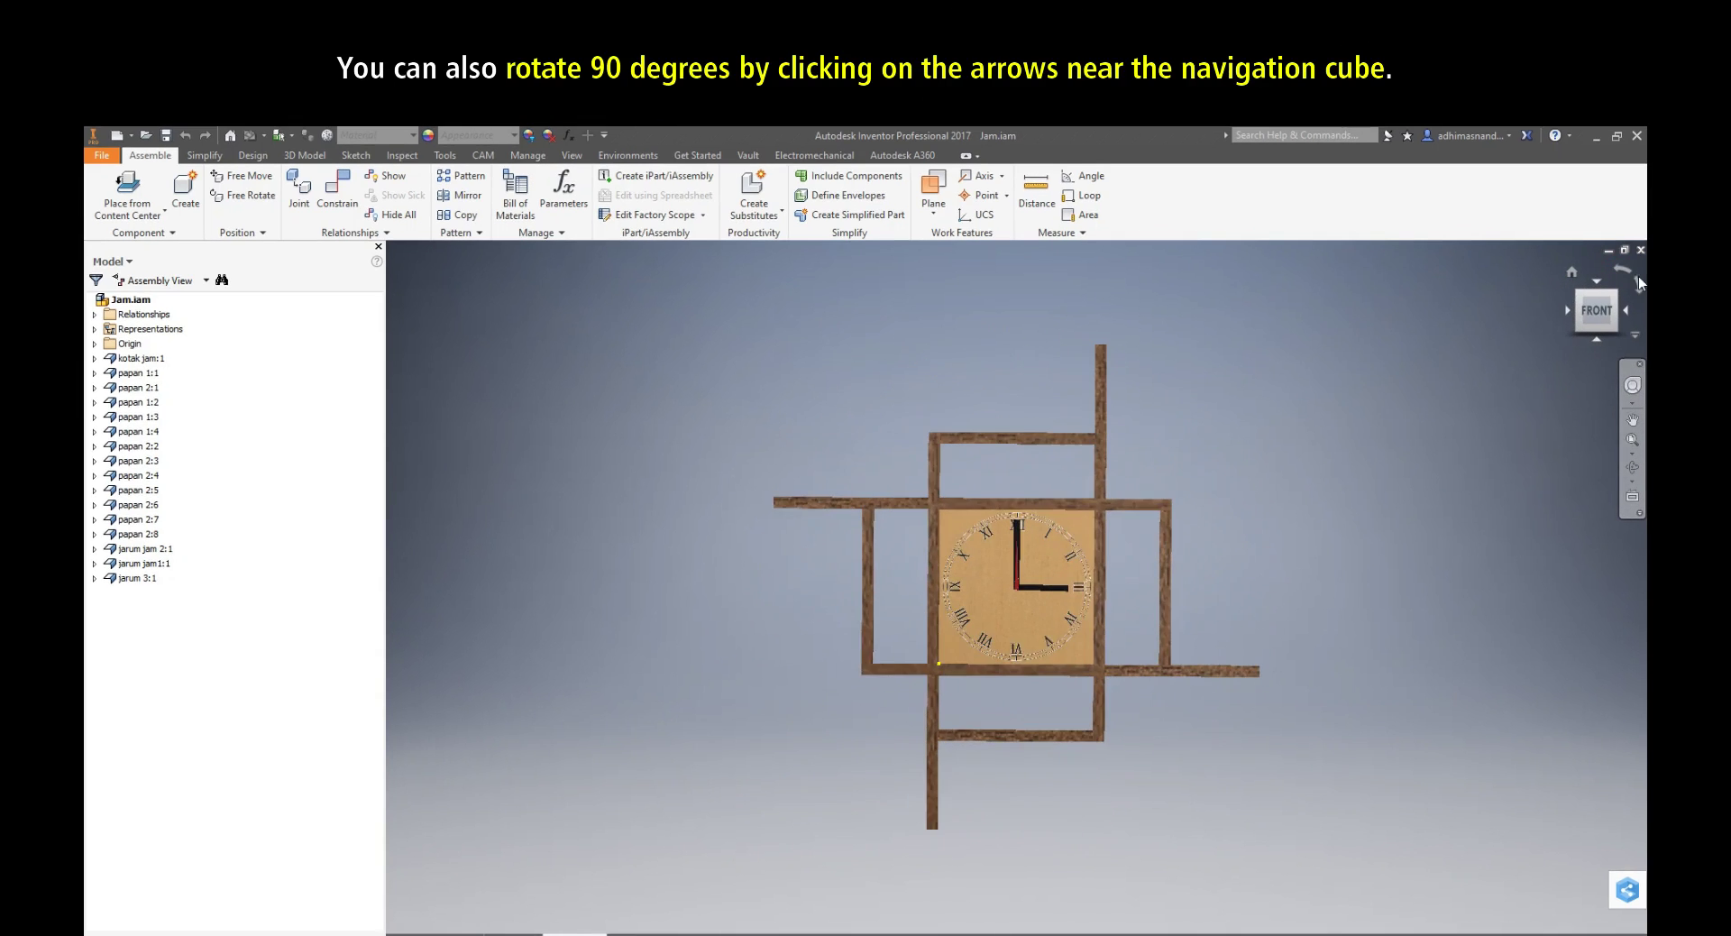
pyautogui.click(1639, 283)
pyautogui.click(1637, 284)
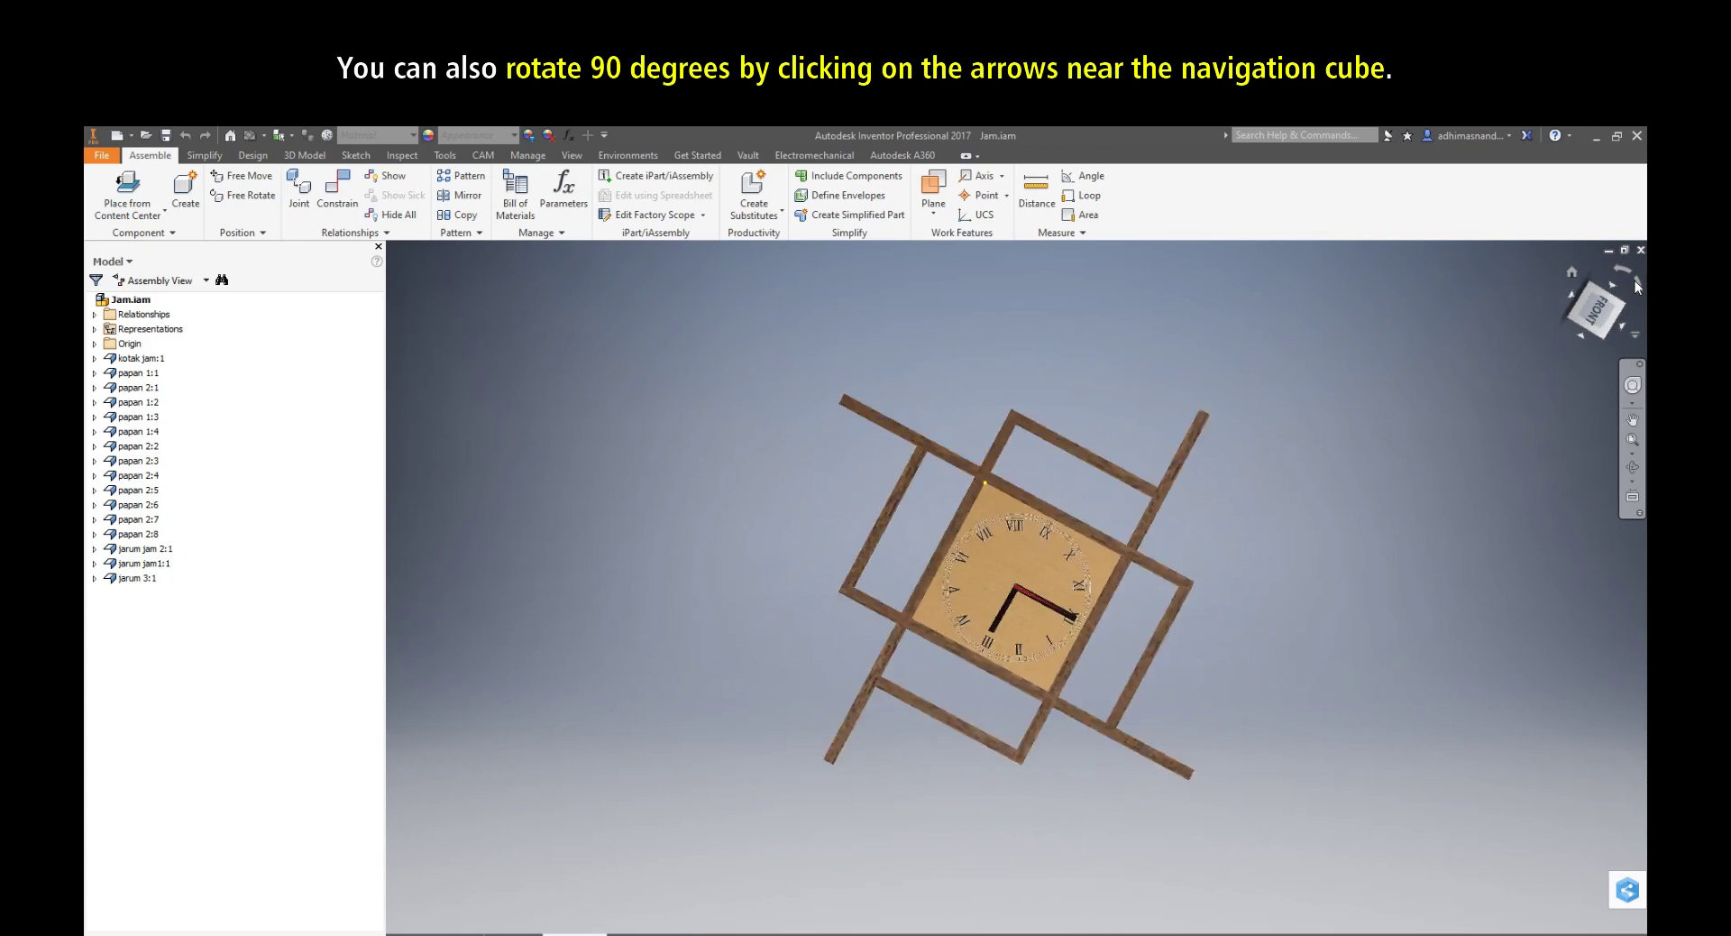
pyautogui.click(1638, 285)
pyautogui.click(1638, 285)
pyautogui.click(1628, 279)
pyautogui.click(1628, 279)
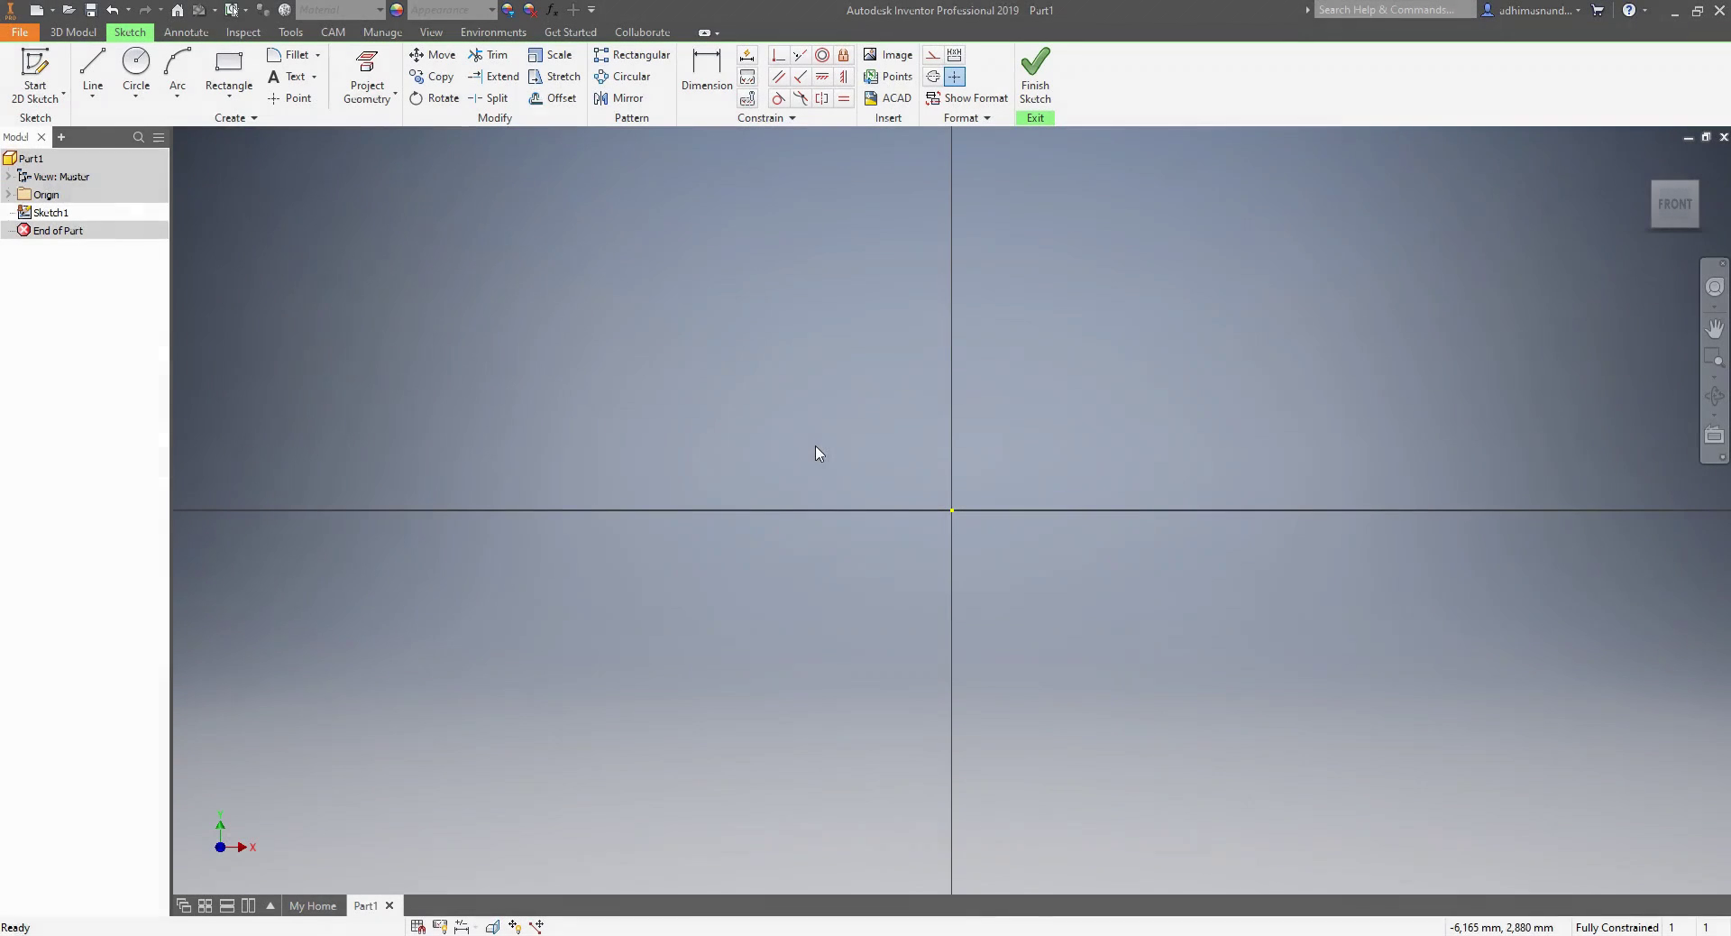
# - Sketch a horizontal line from about (-19.9, 8.2) mm to about (-2.3, 8.2) mm, above the horizontal axis
pyautogui.click(93, 96)
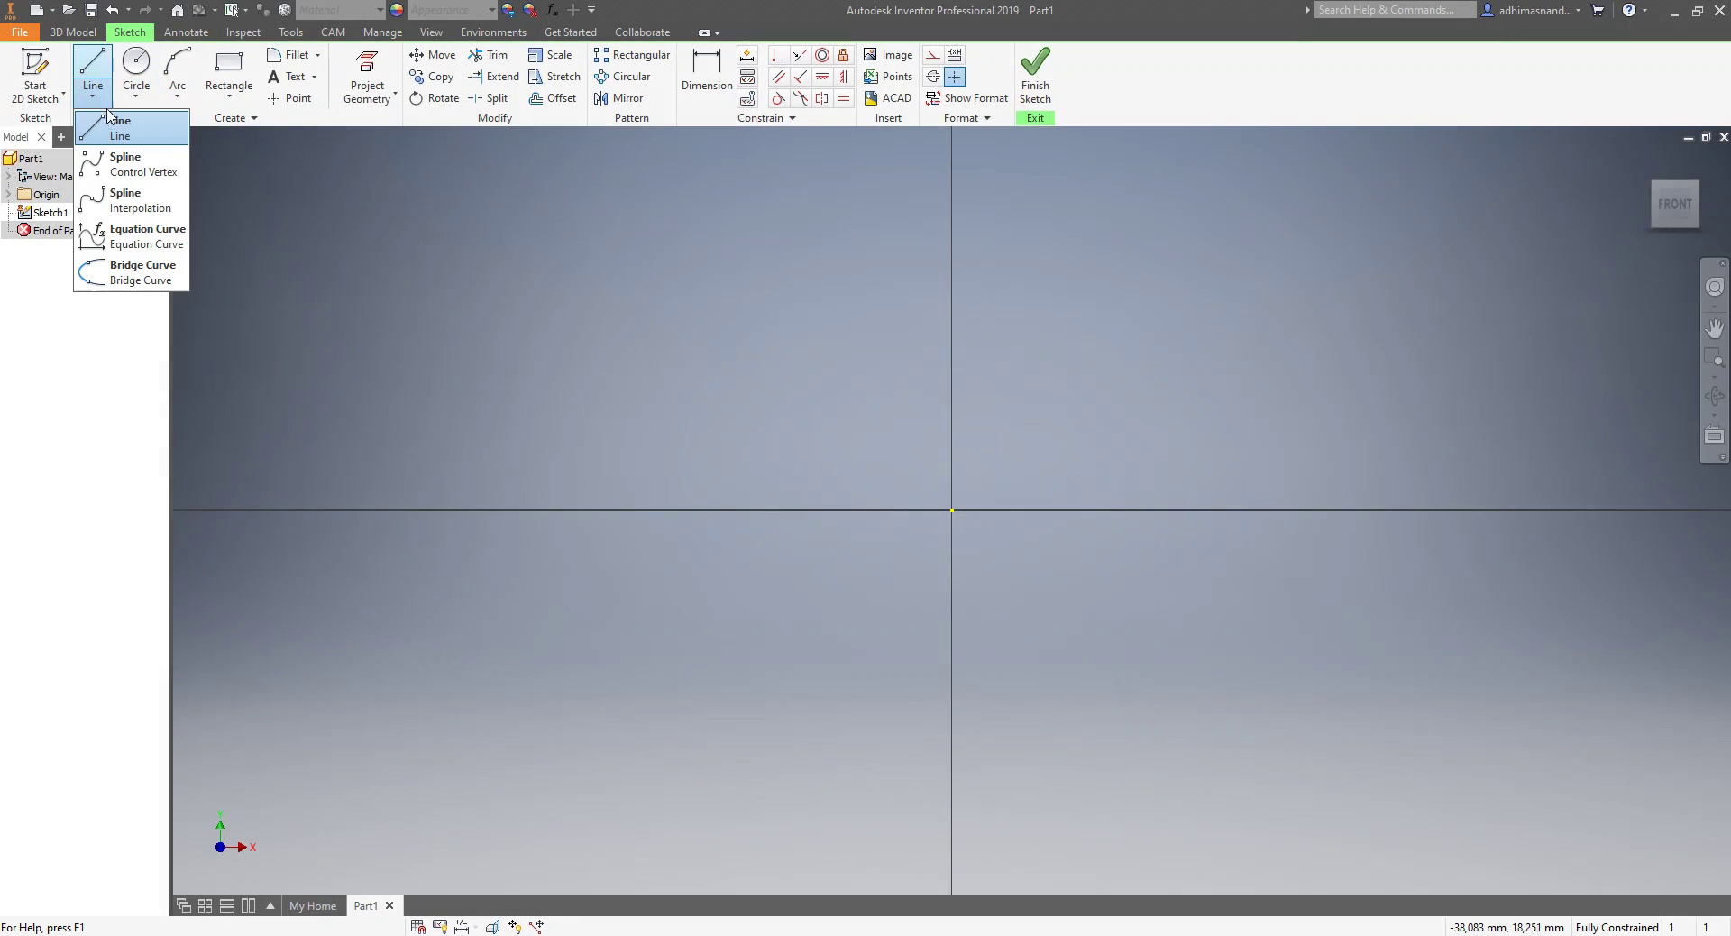
pyautogui.click(115, 133)
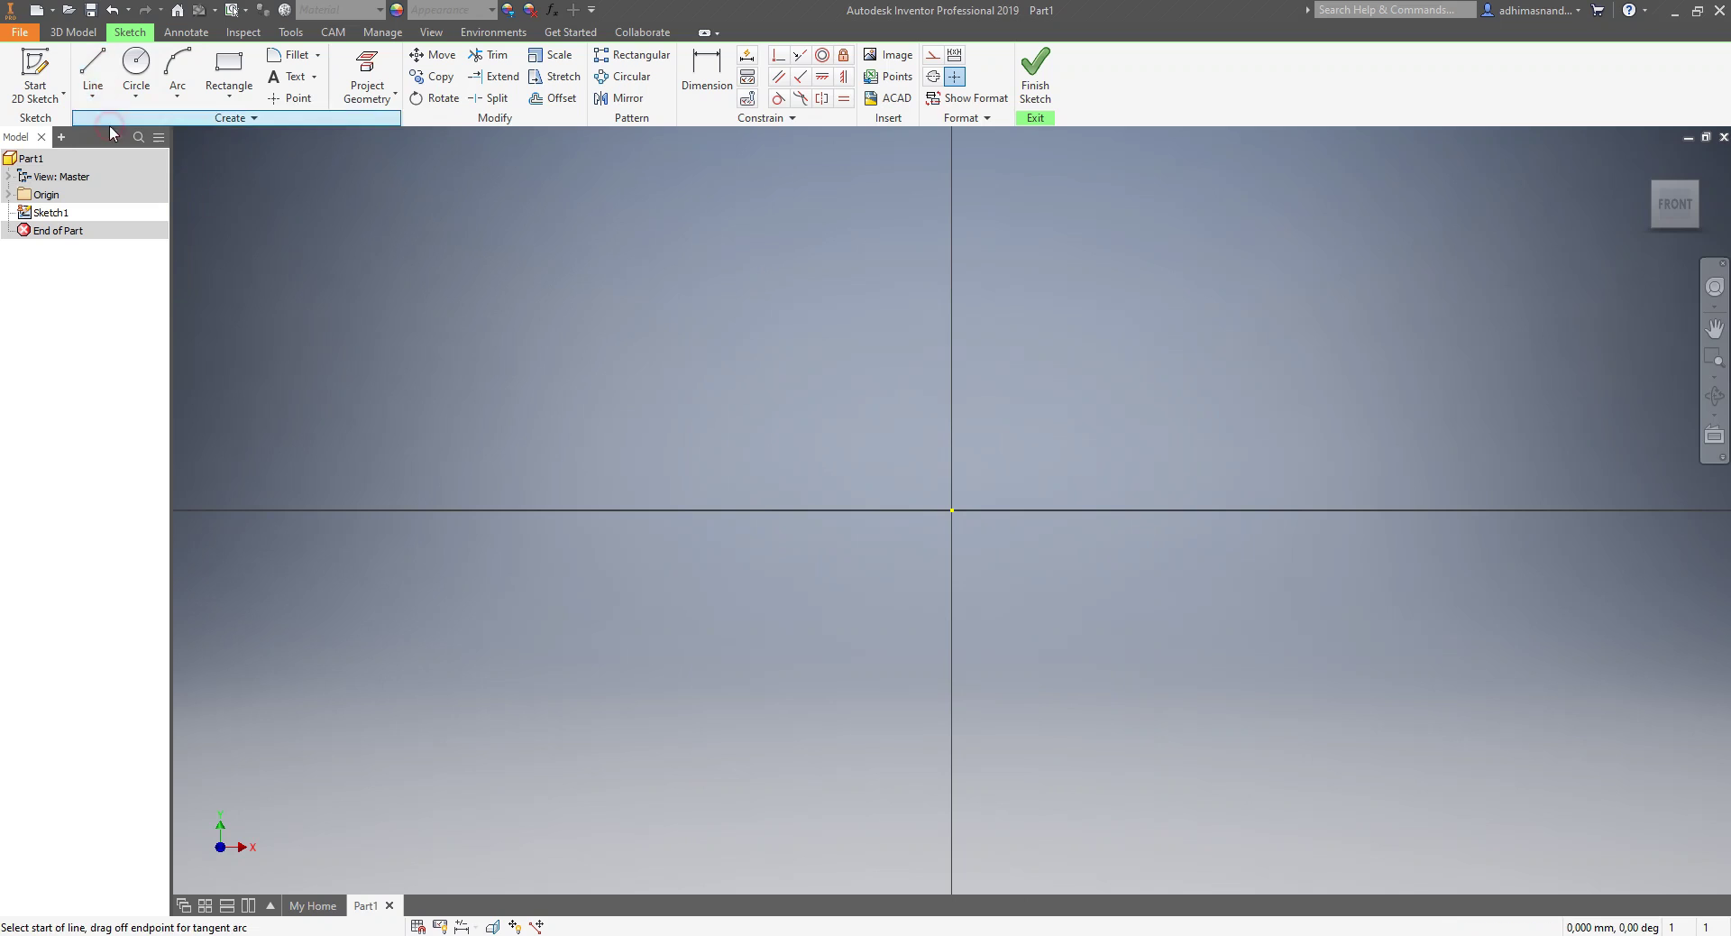
pyautogui.click(520, 328)
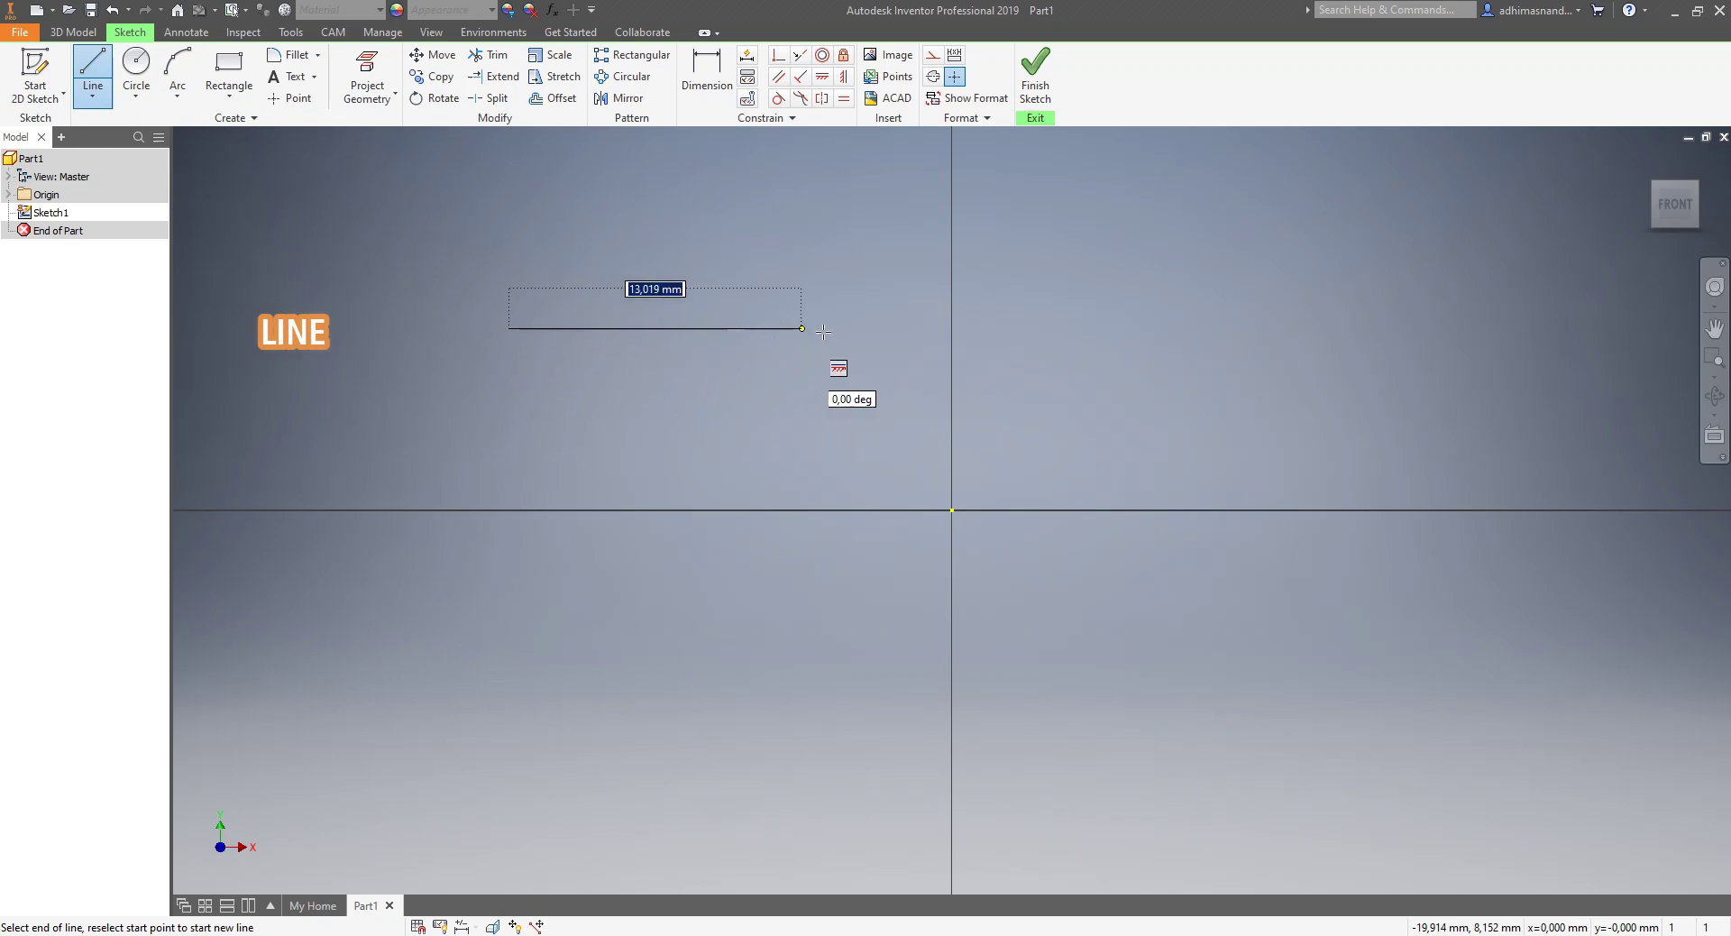
pyautogui.click(901, 328)
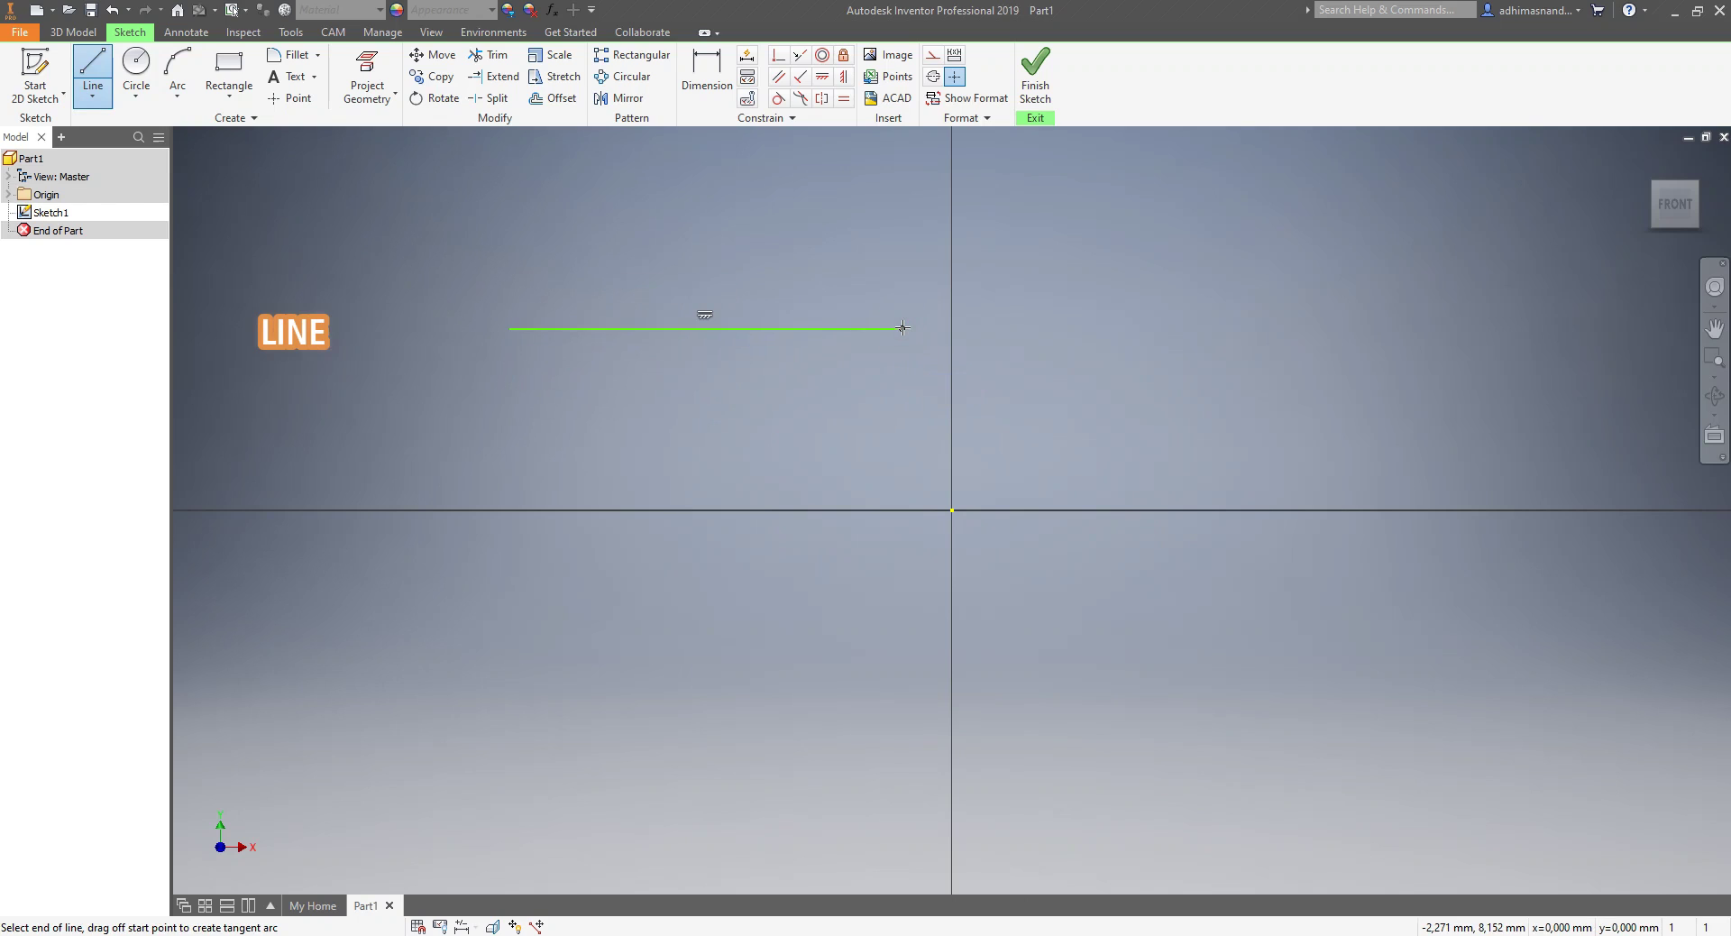
pyautogui.press('Escape')
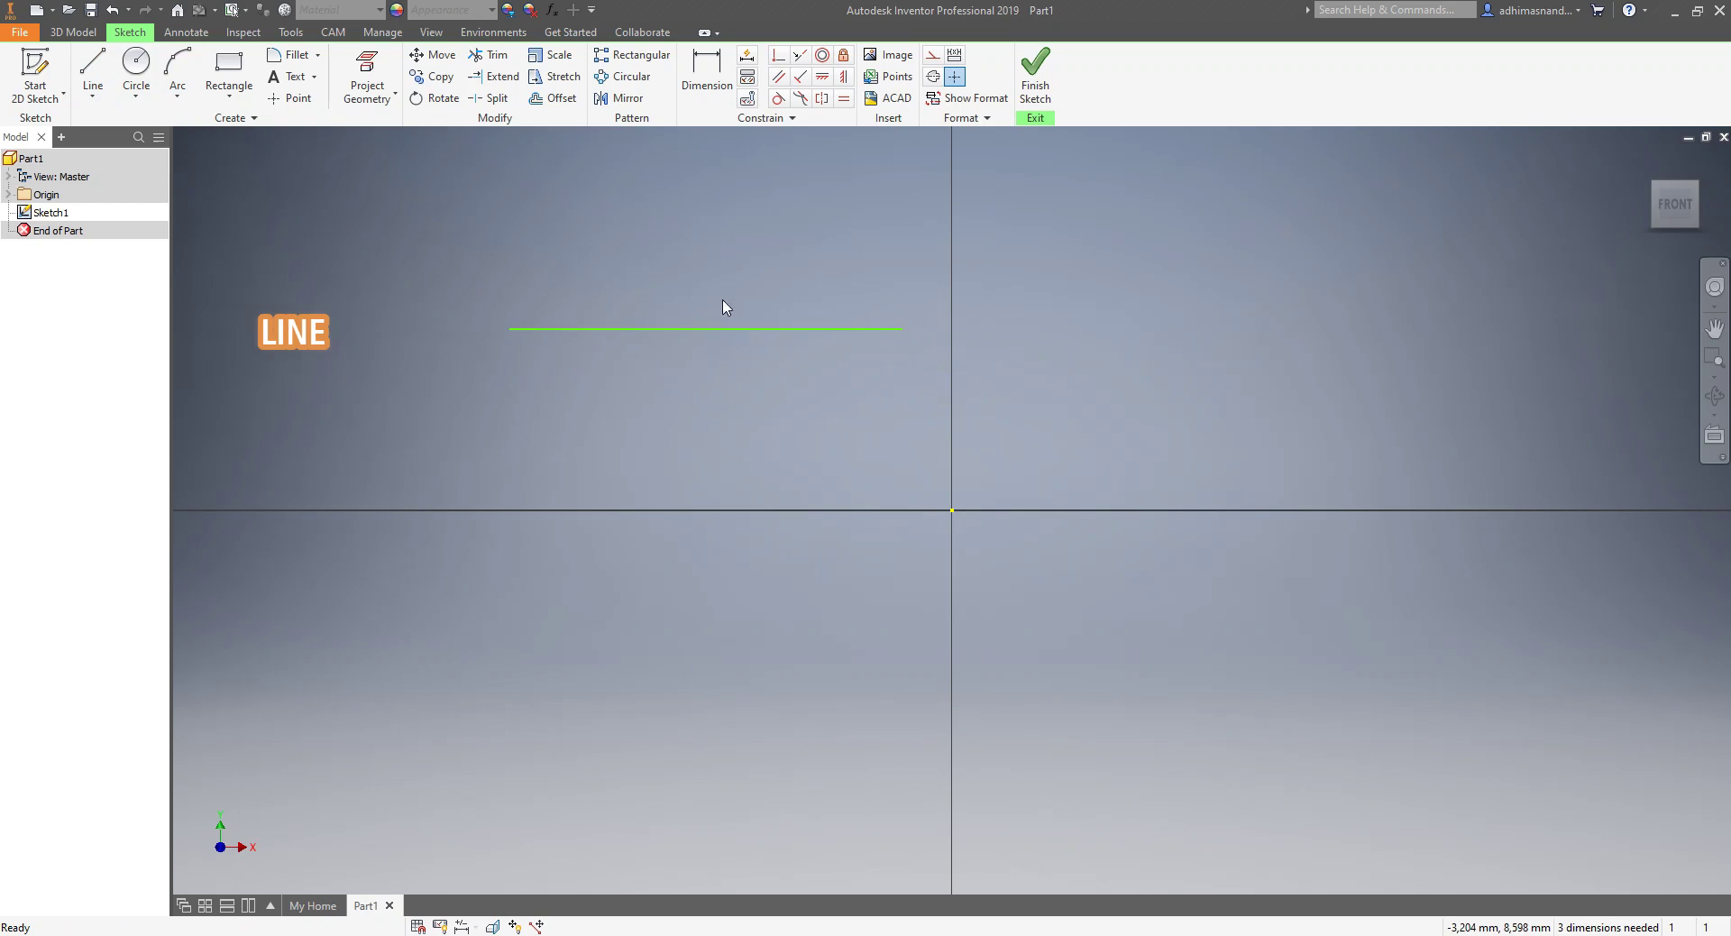
# - Draw a control vertex spline with four vertices between the horizontal line and the horizontal axis
pyautogui.click(104, 99)
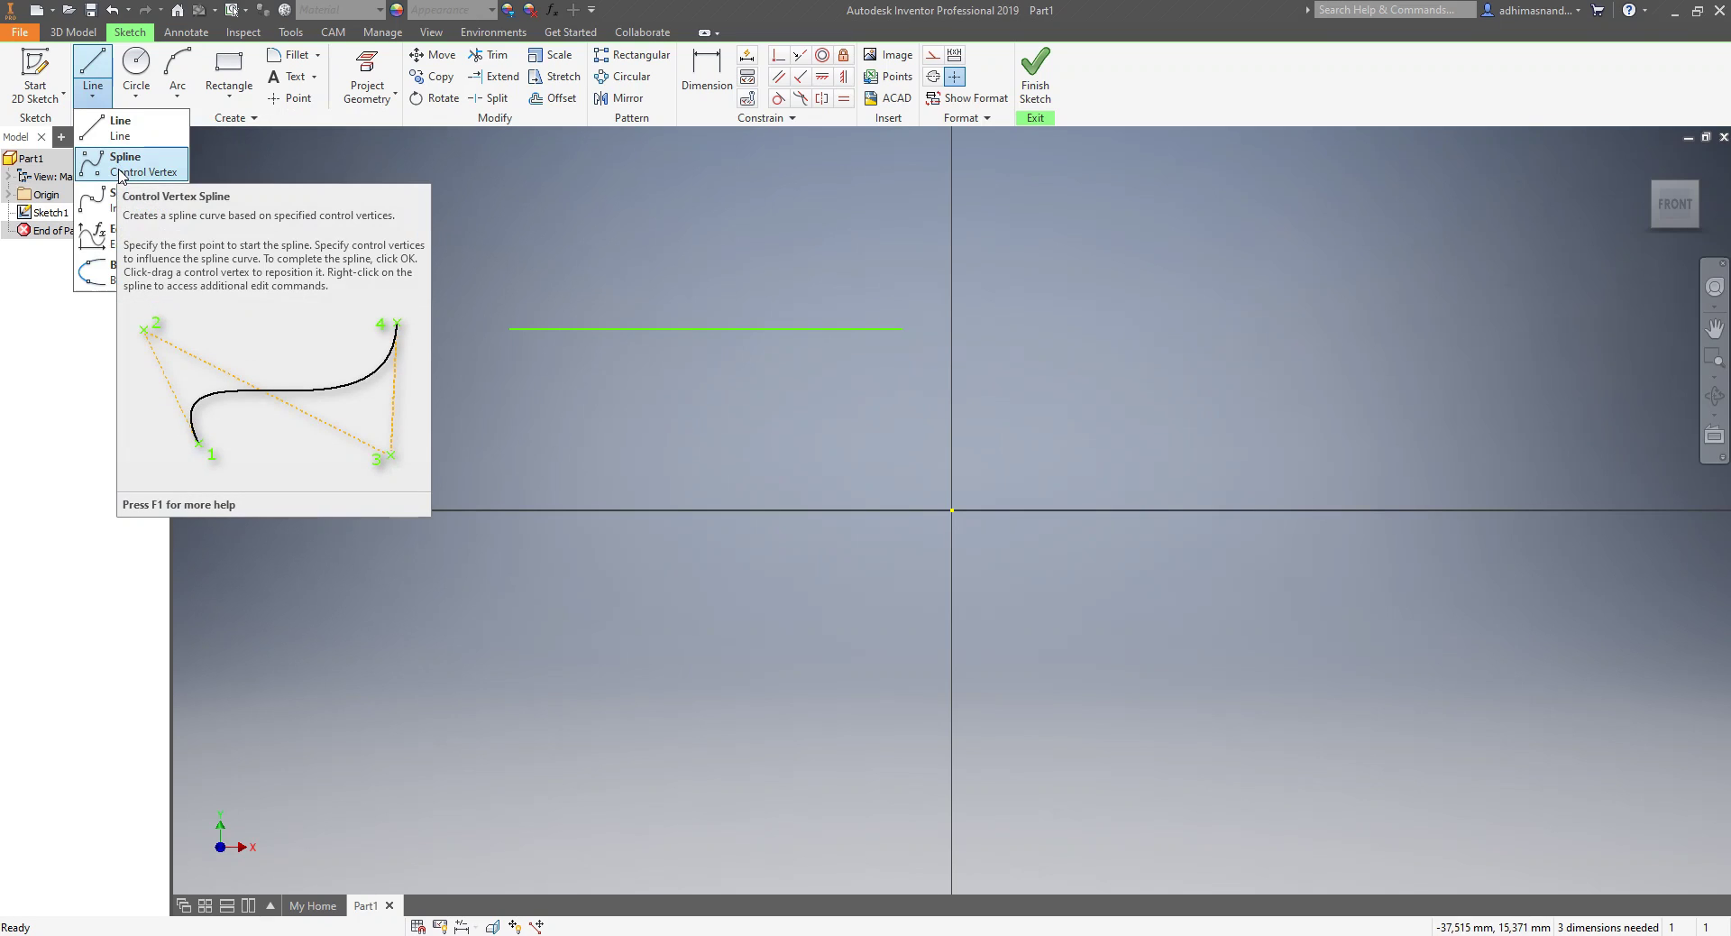
pyautogui.click(120, 171)
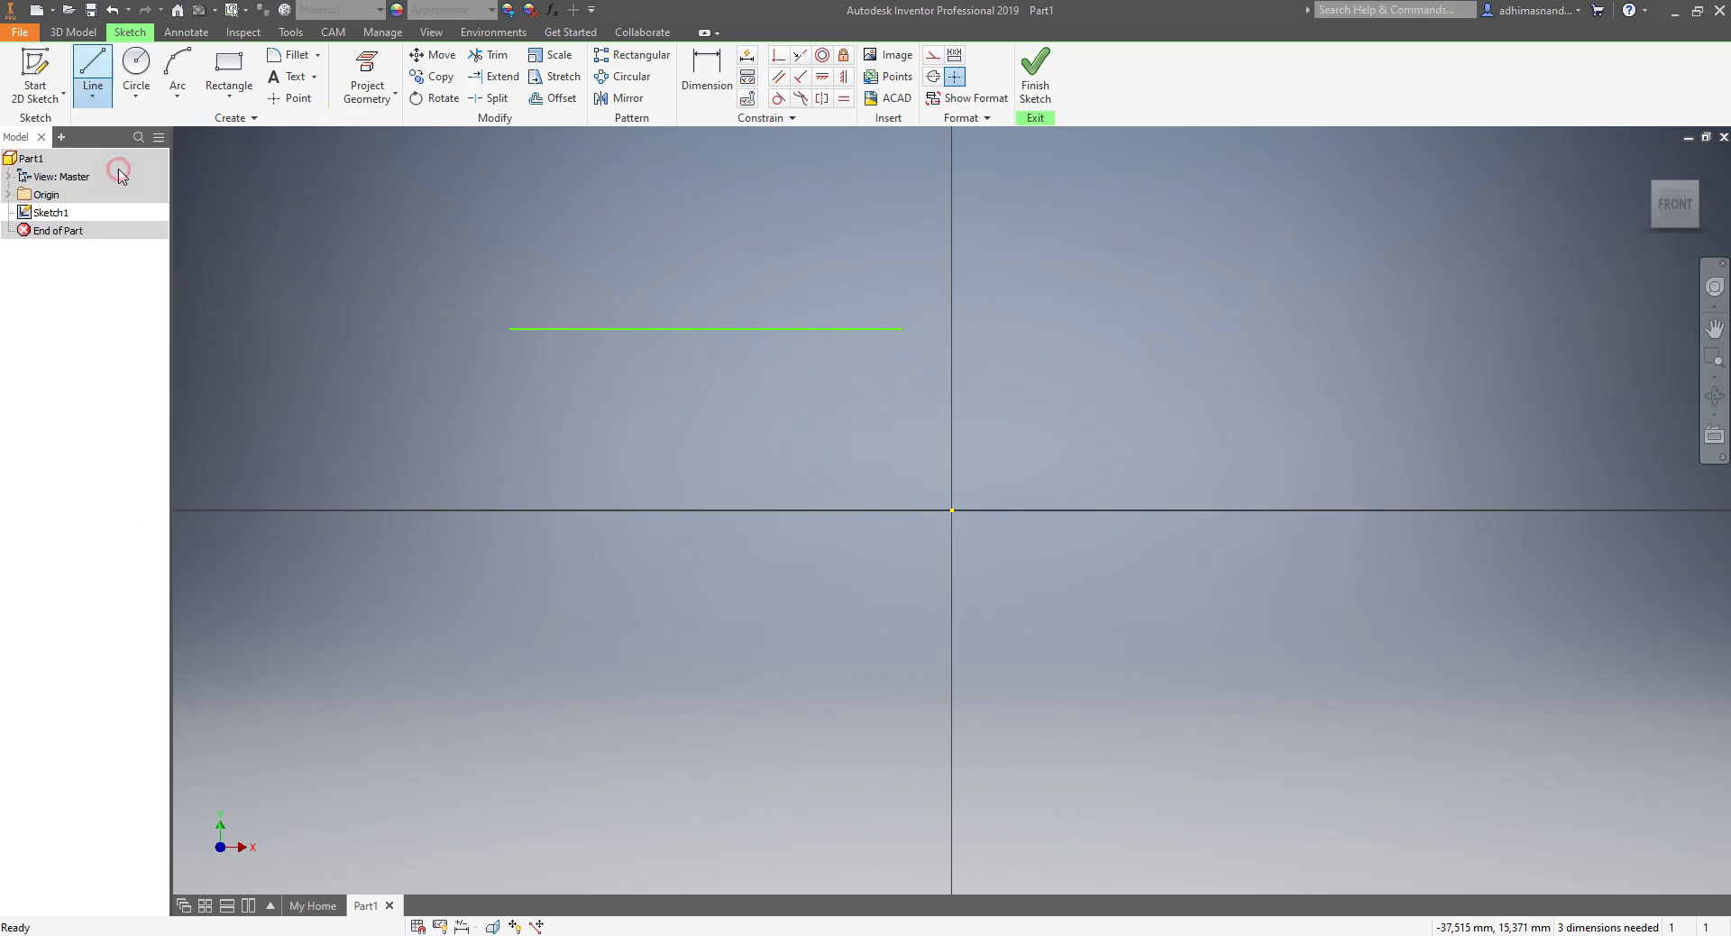
pyautogui.click(479, 479)
pyautogui.click(491, 379)
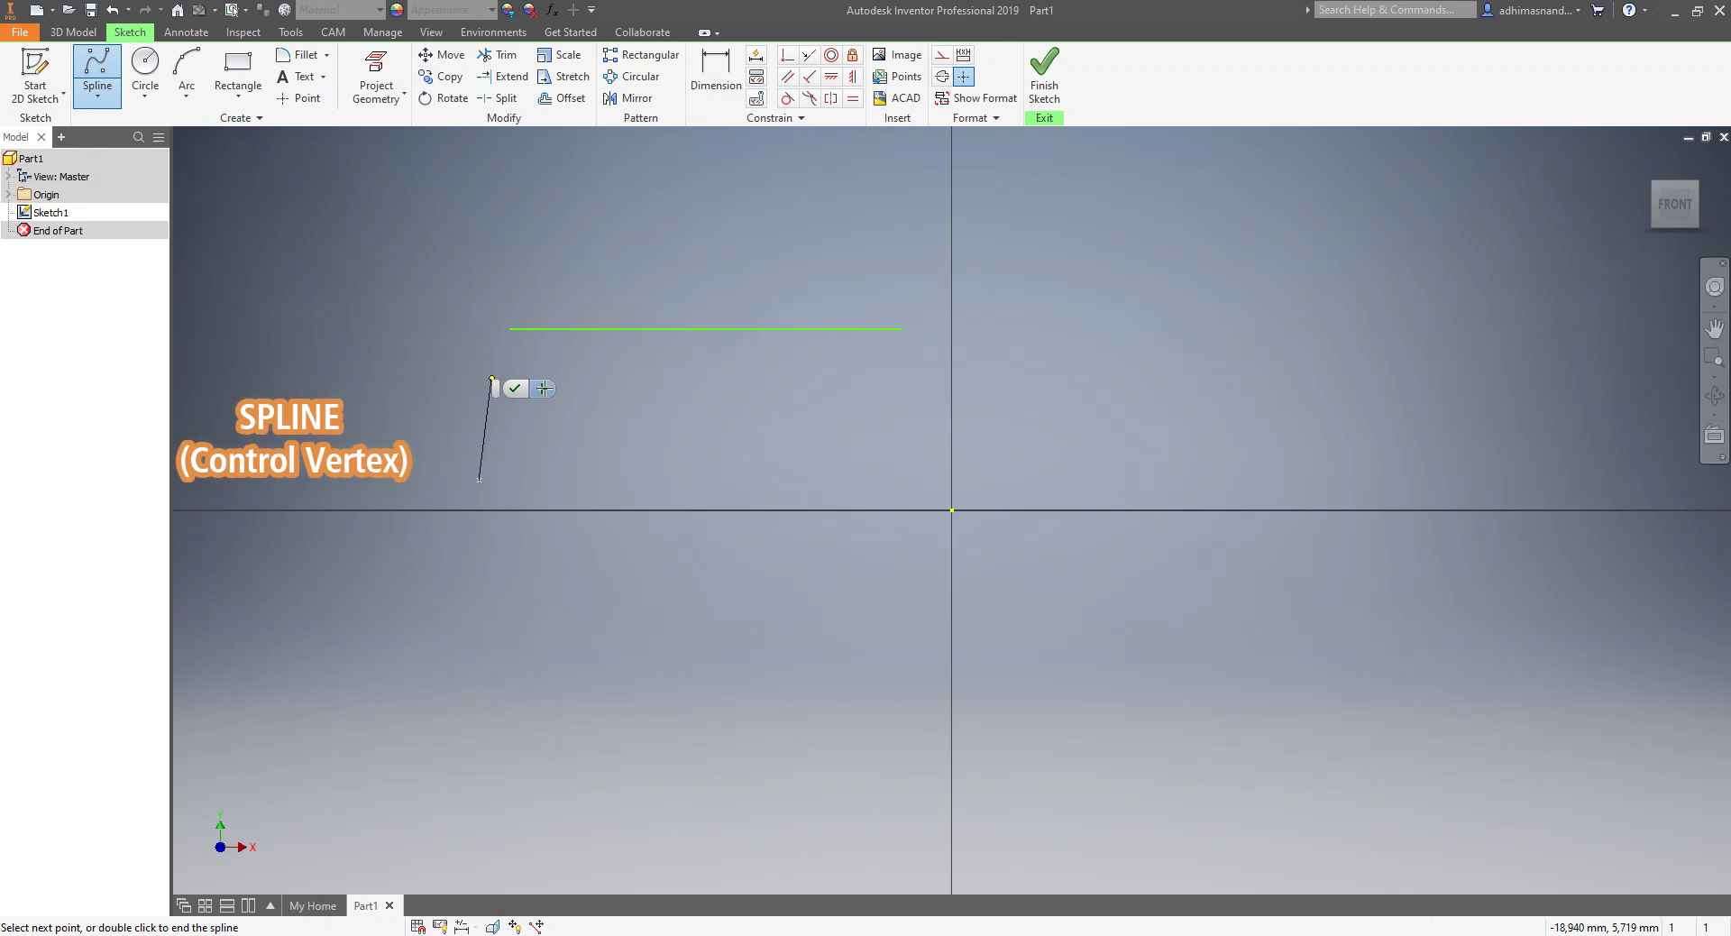
pyautogui.click(637, 475)
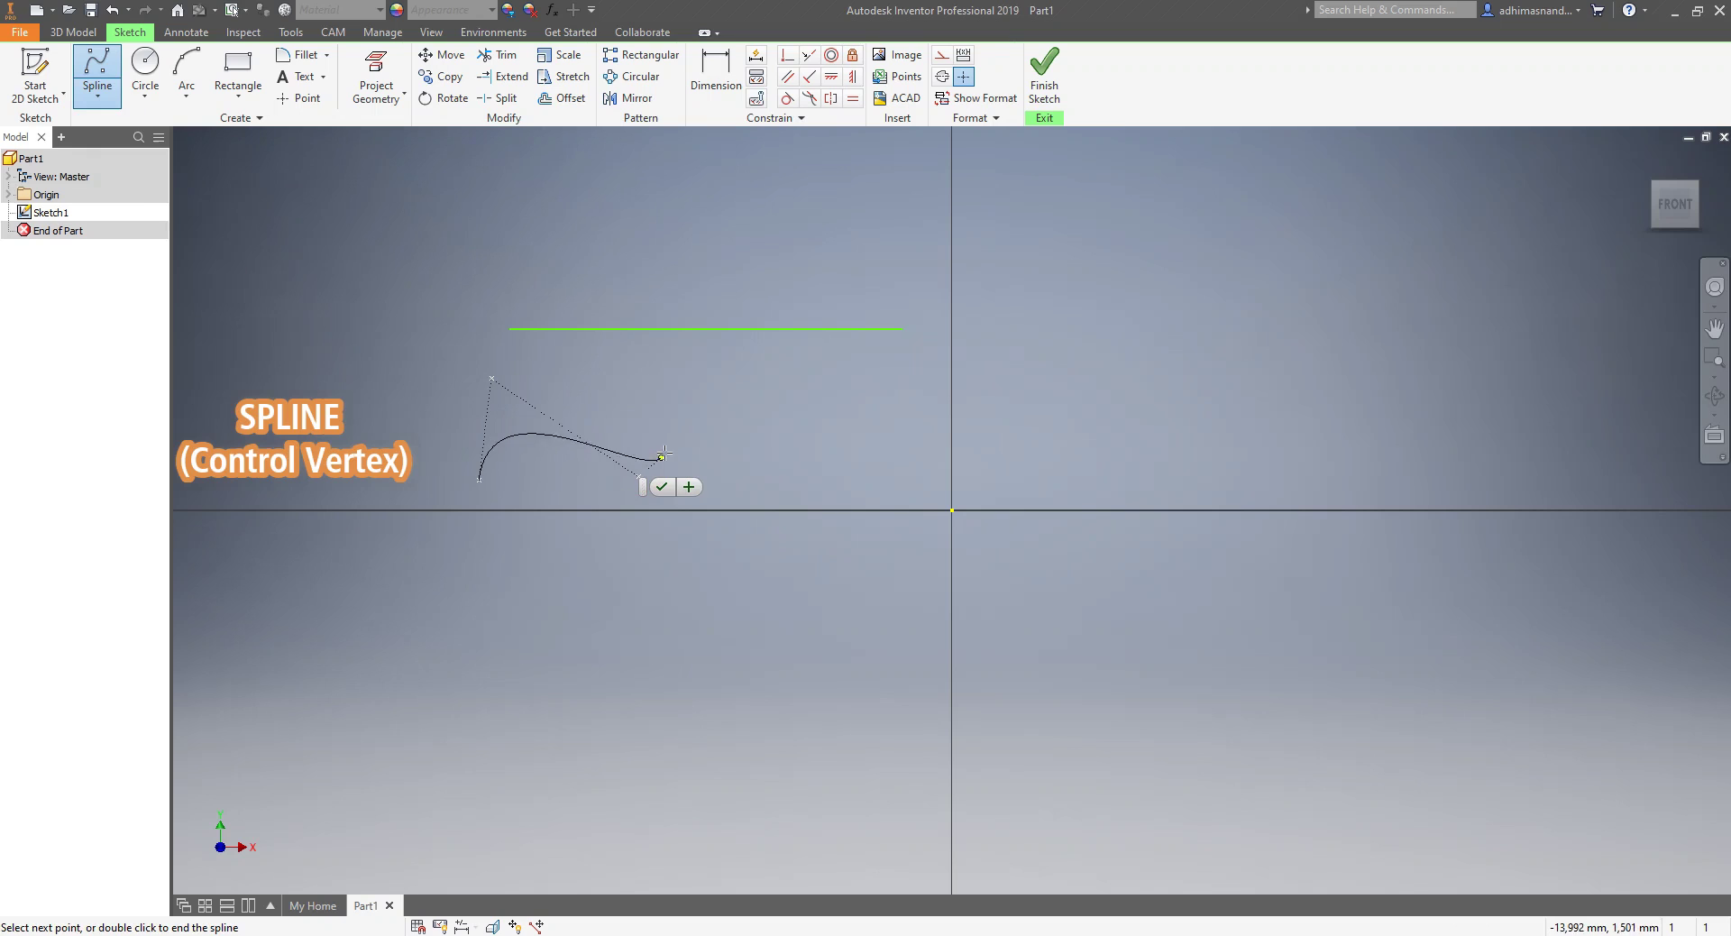
pyautogui.click(748, 394)
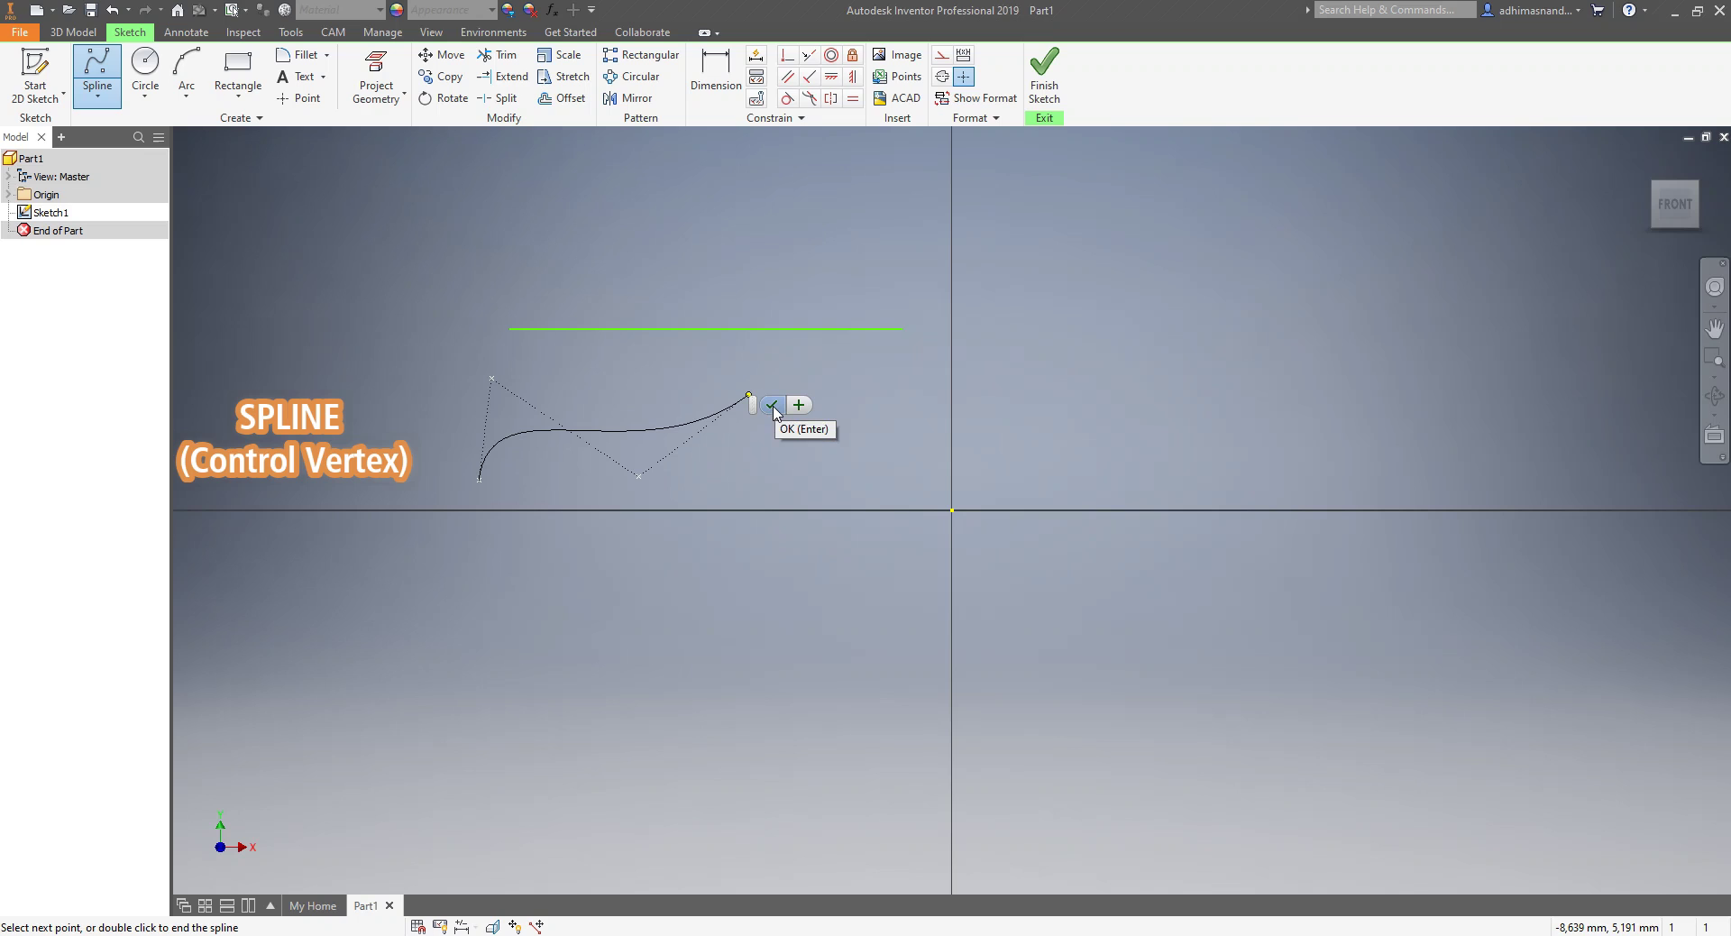
pyautogui.click(772, 406)
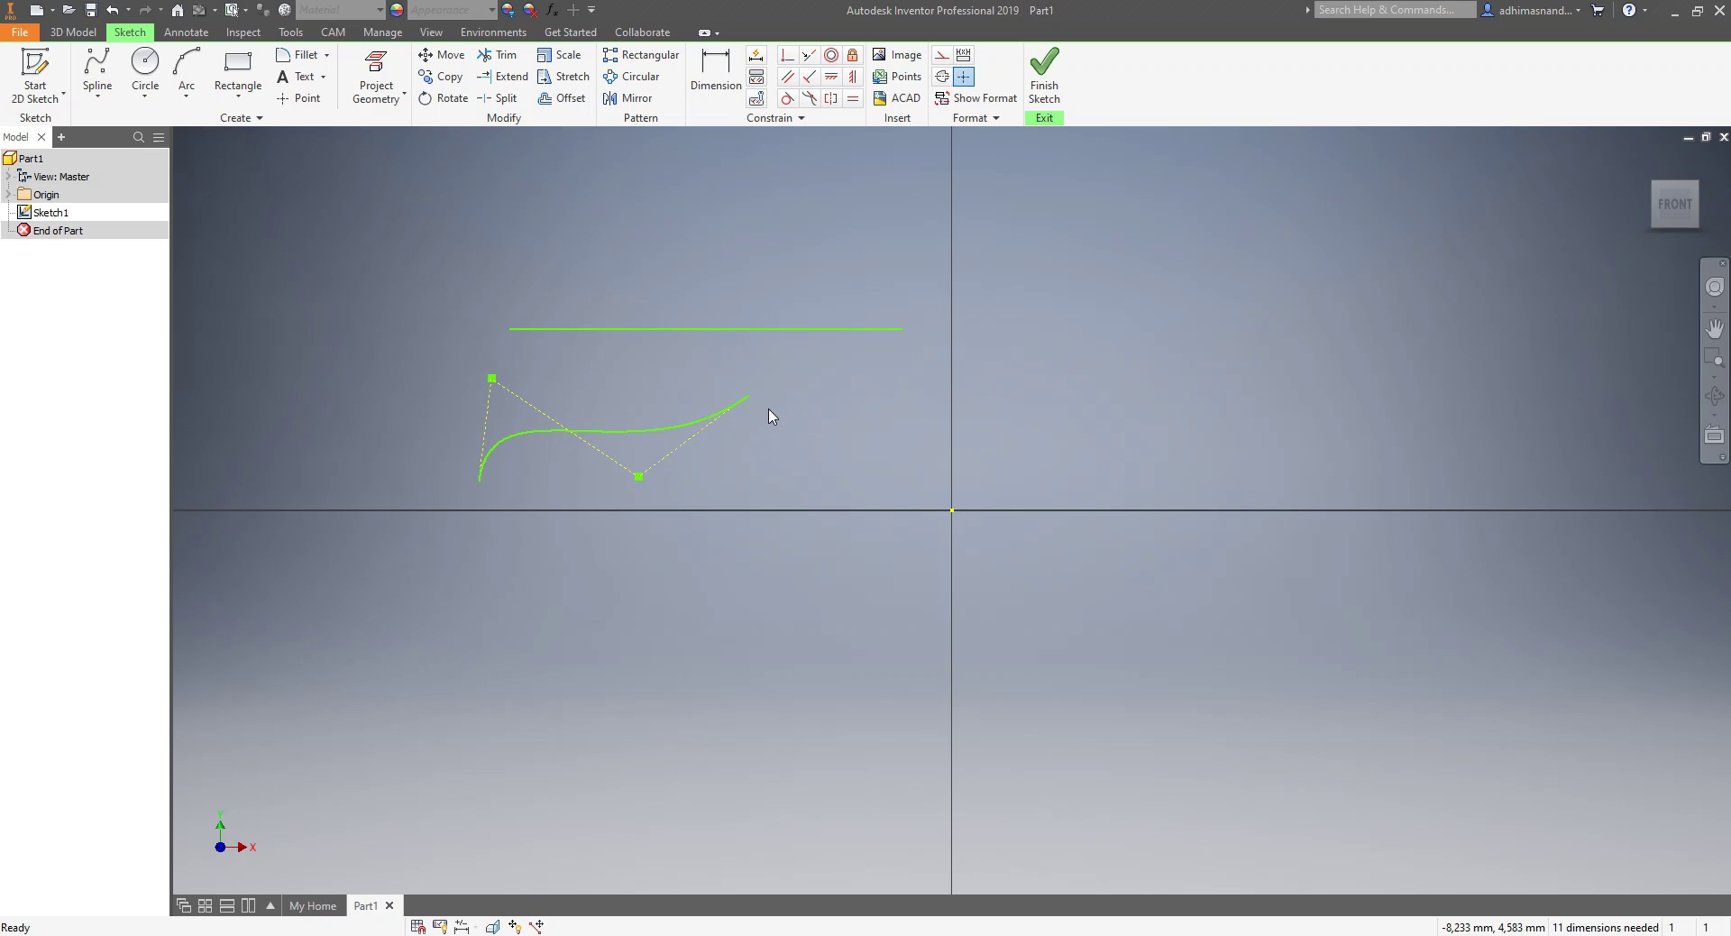
# - Draw a wavy interpolation spline through five fit points below the horizontal axis, ending just past the vertical axis
pyautogui.click(102, 95)
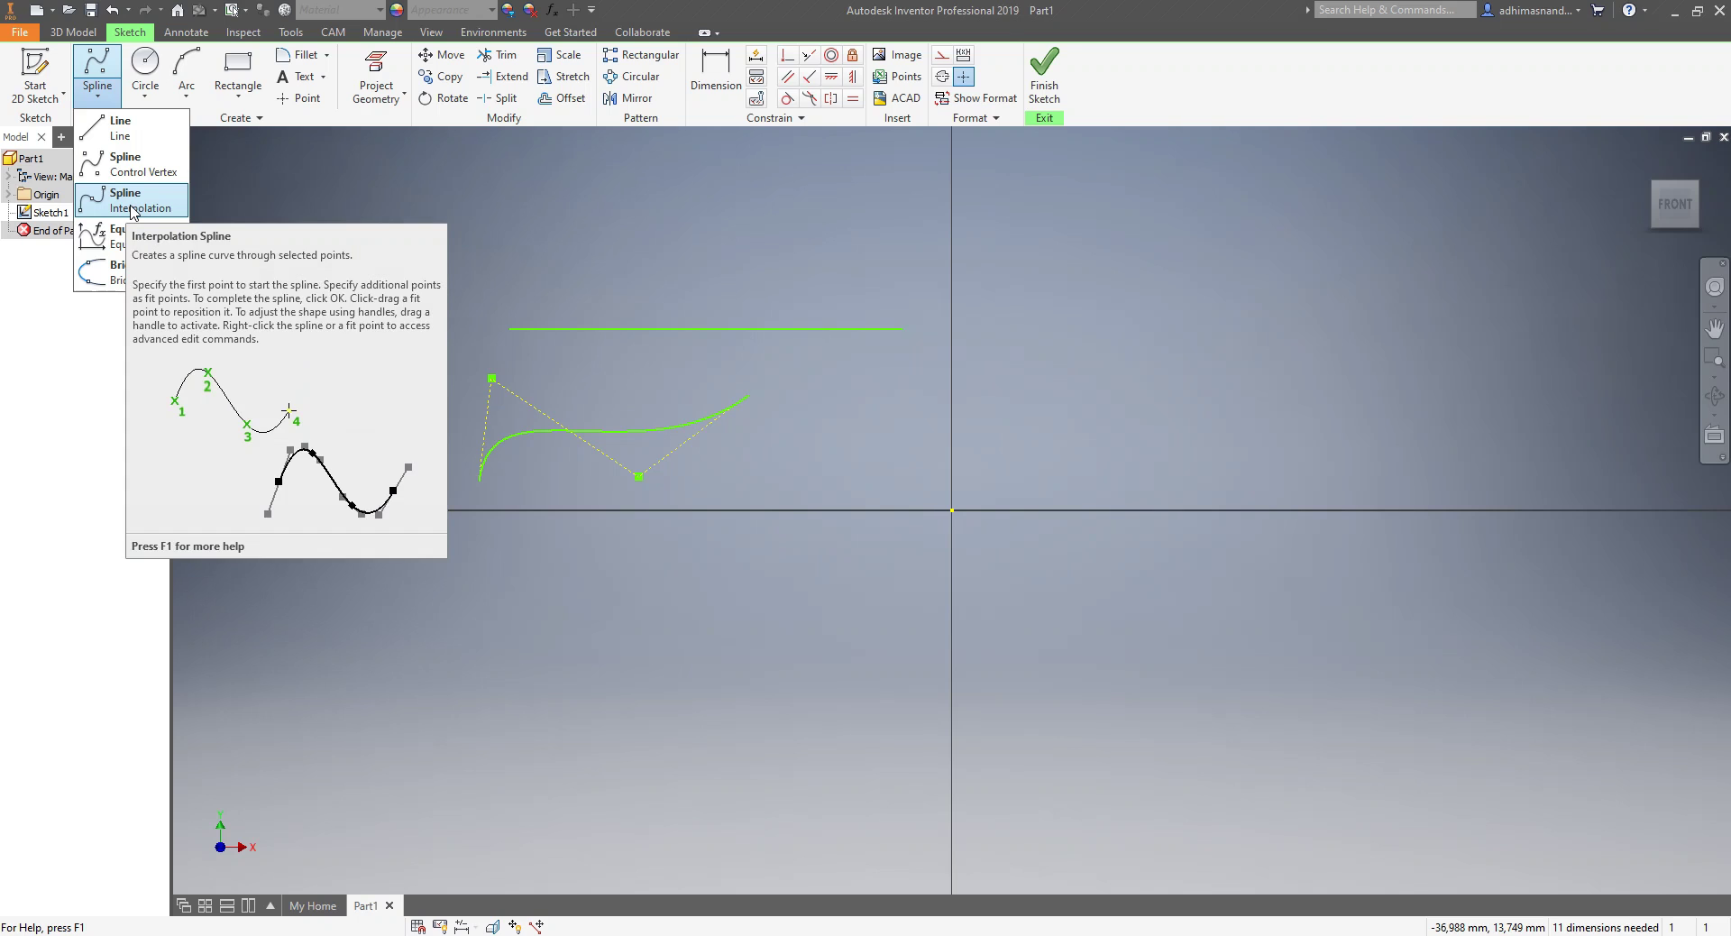
pyautogui.click(133, 210)
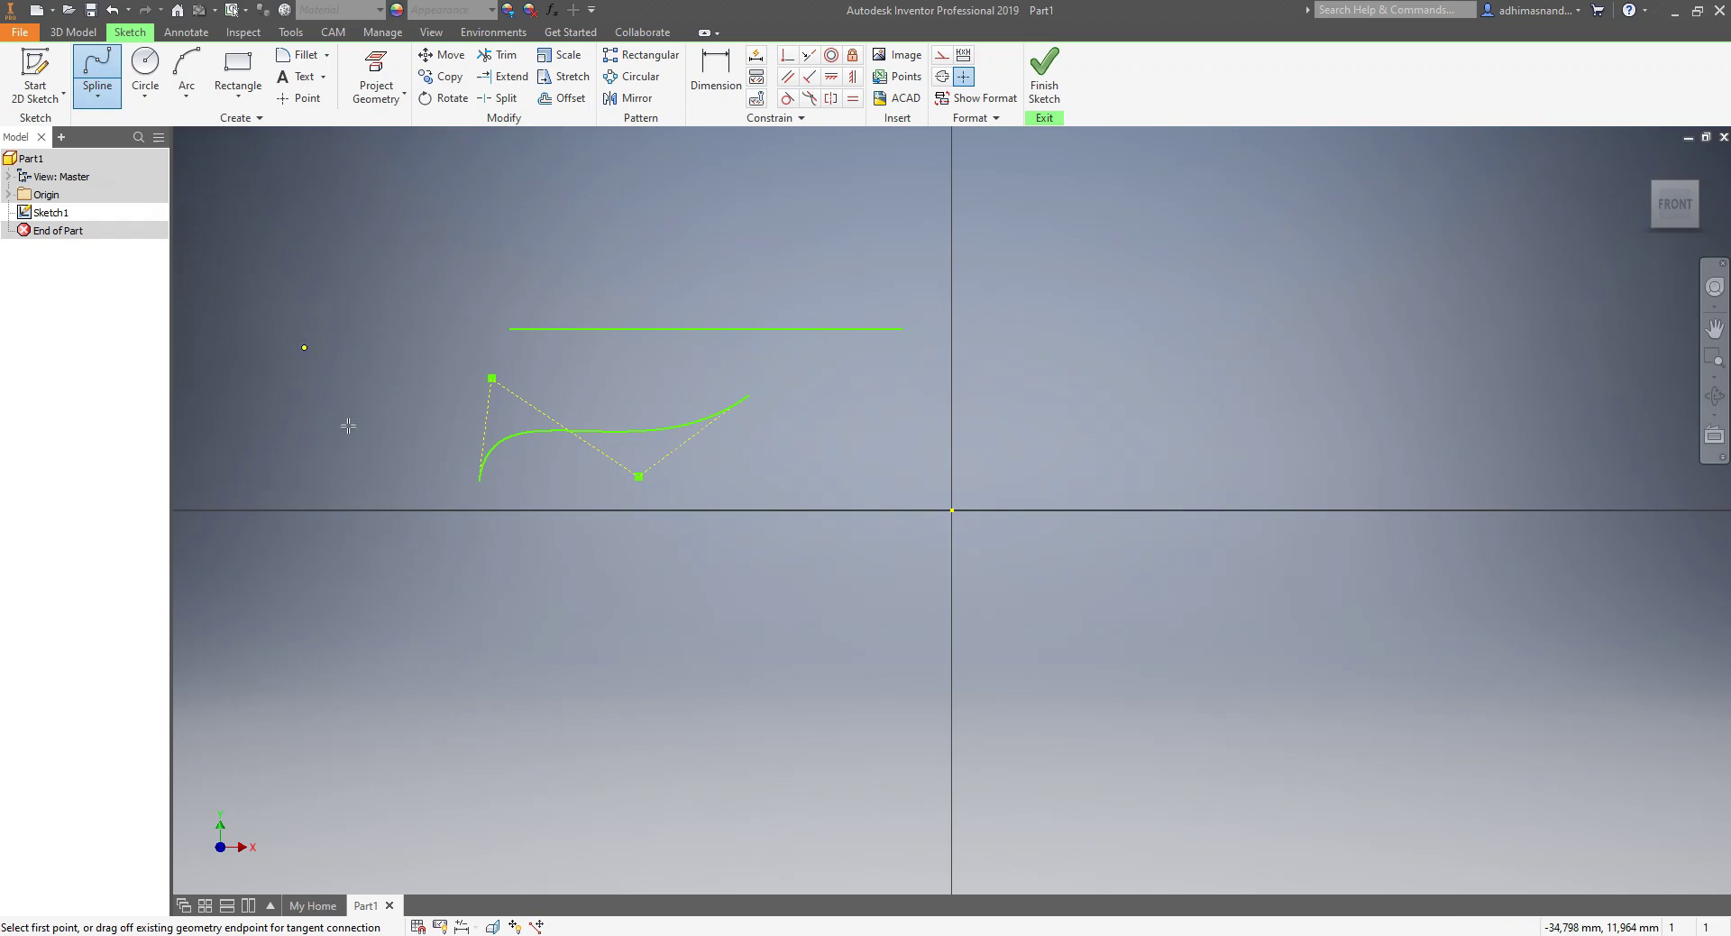
pyautogui.click(477, 626)
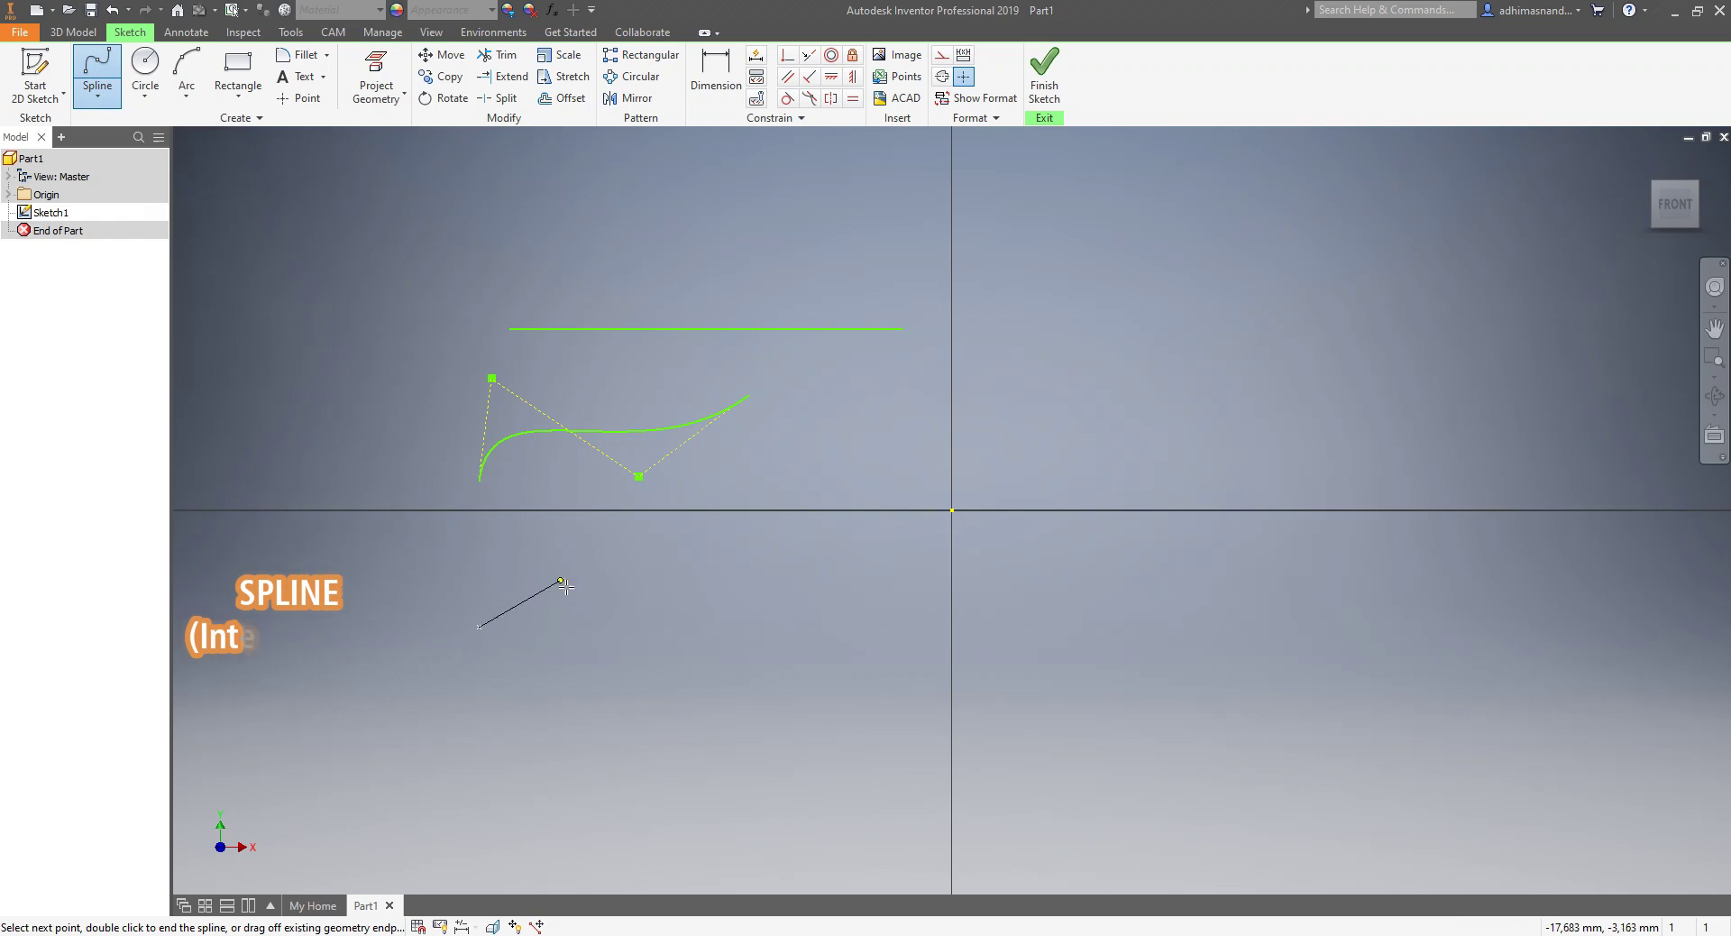
pyautogui.click(679, 634)
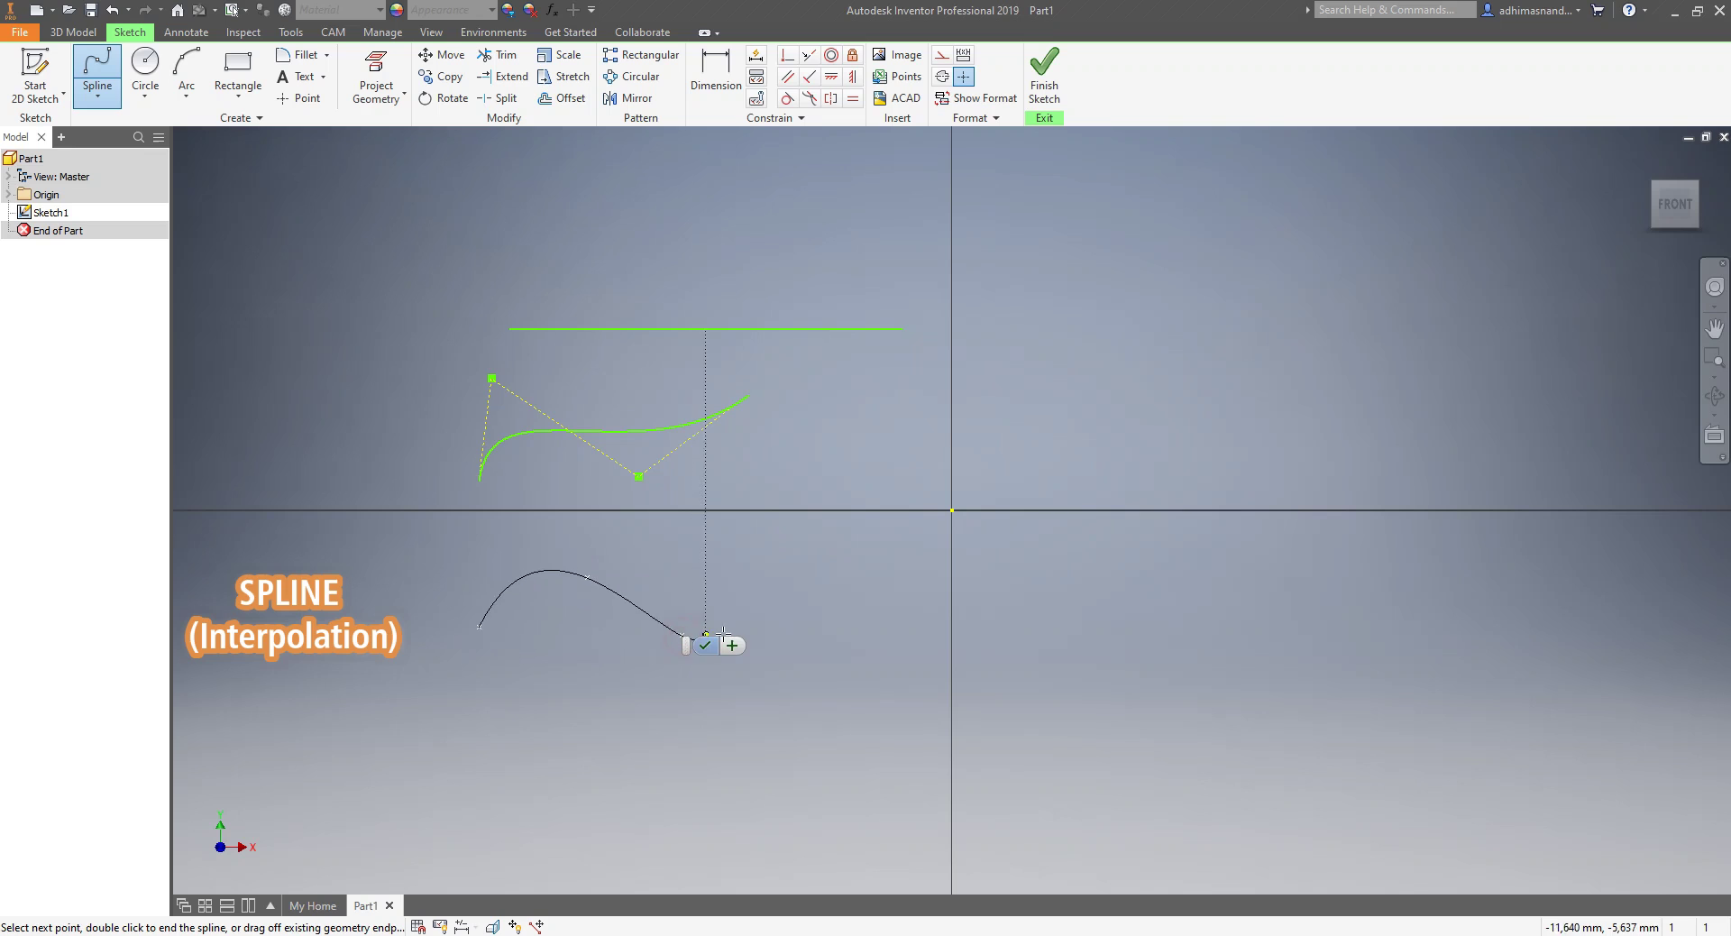
pyautogui.click(811, 579)
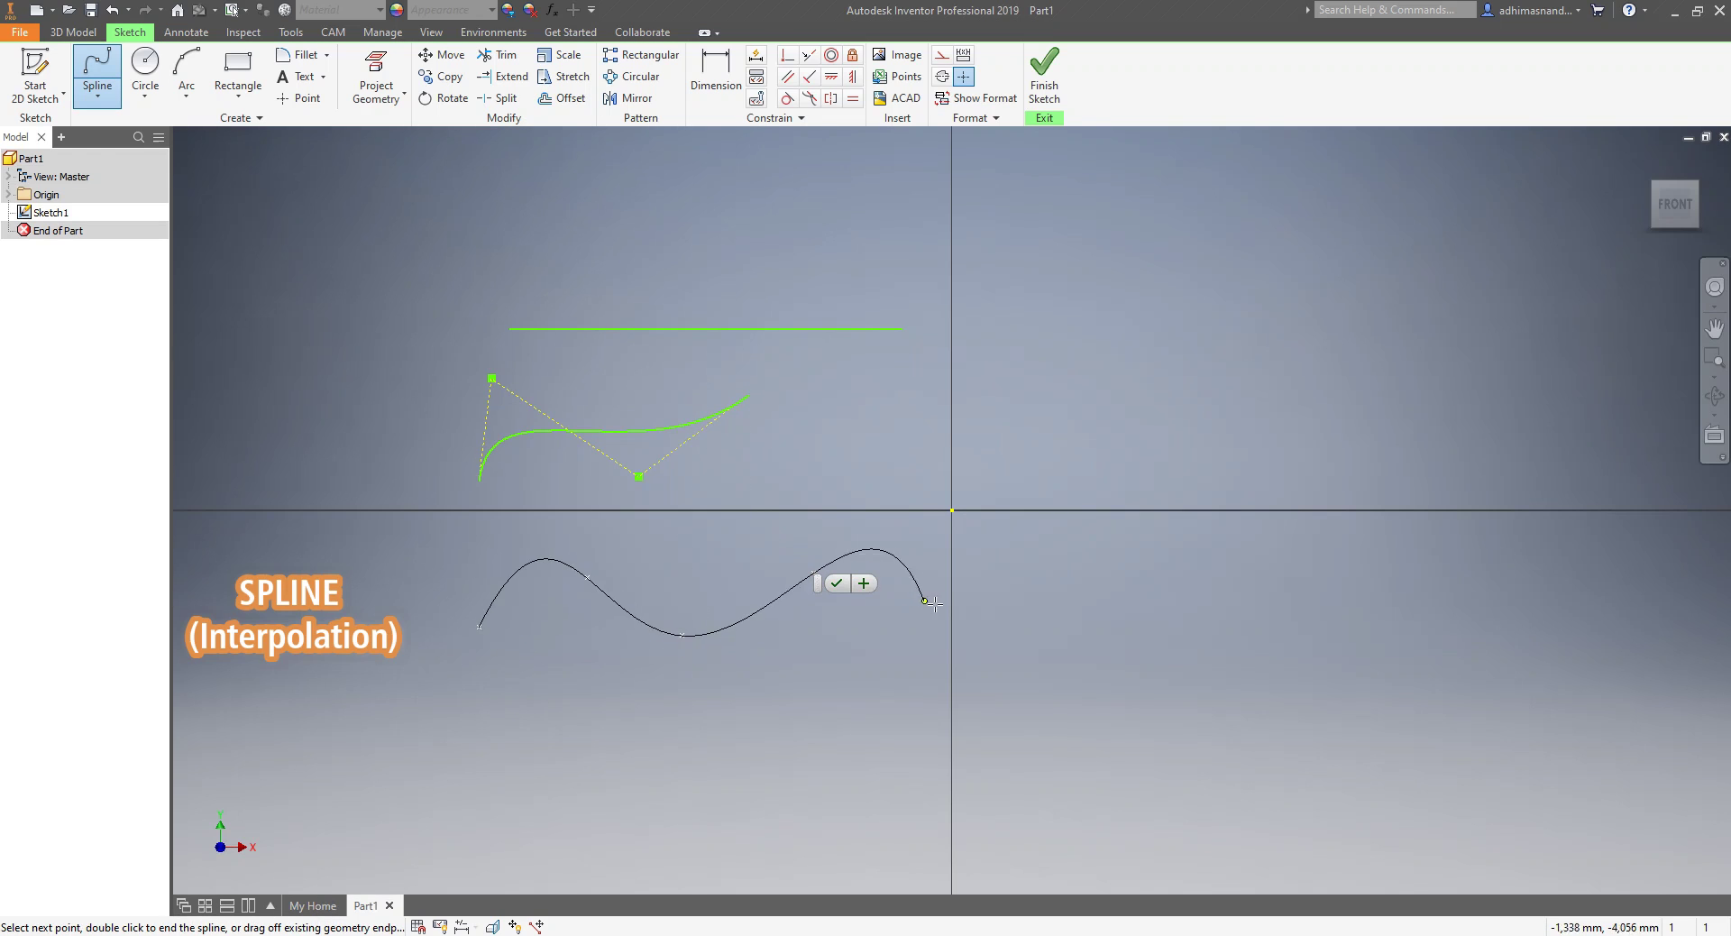
pyautogui.click(976, 620)
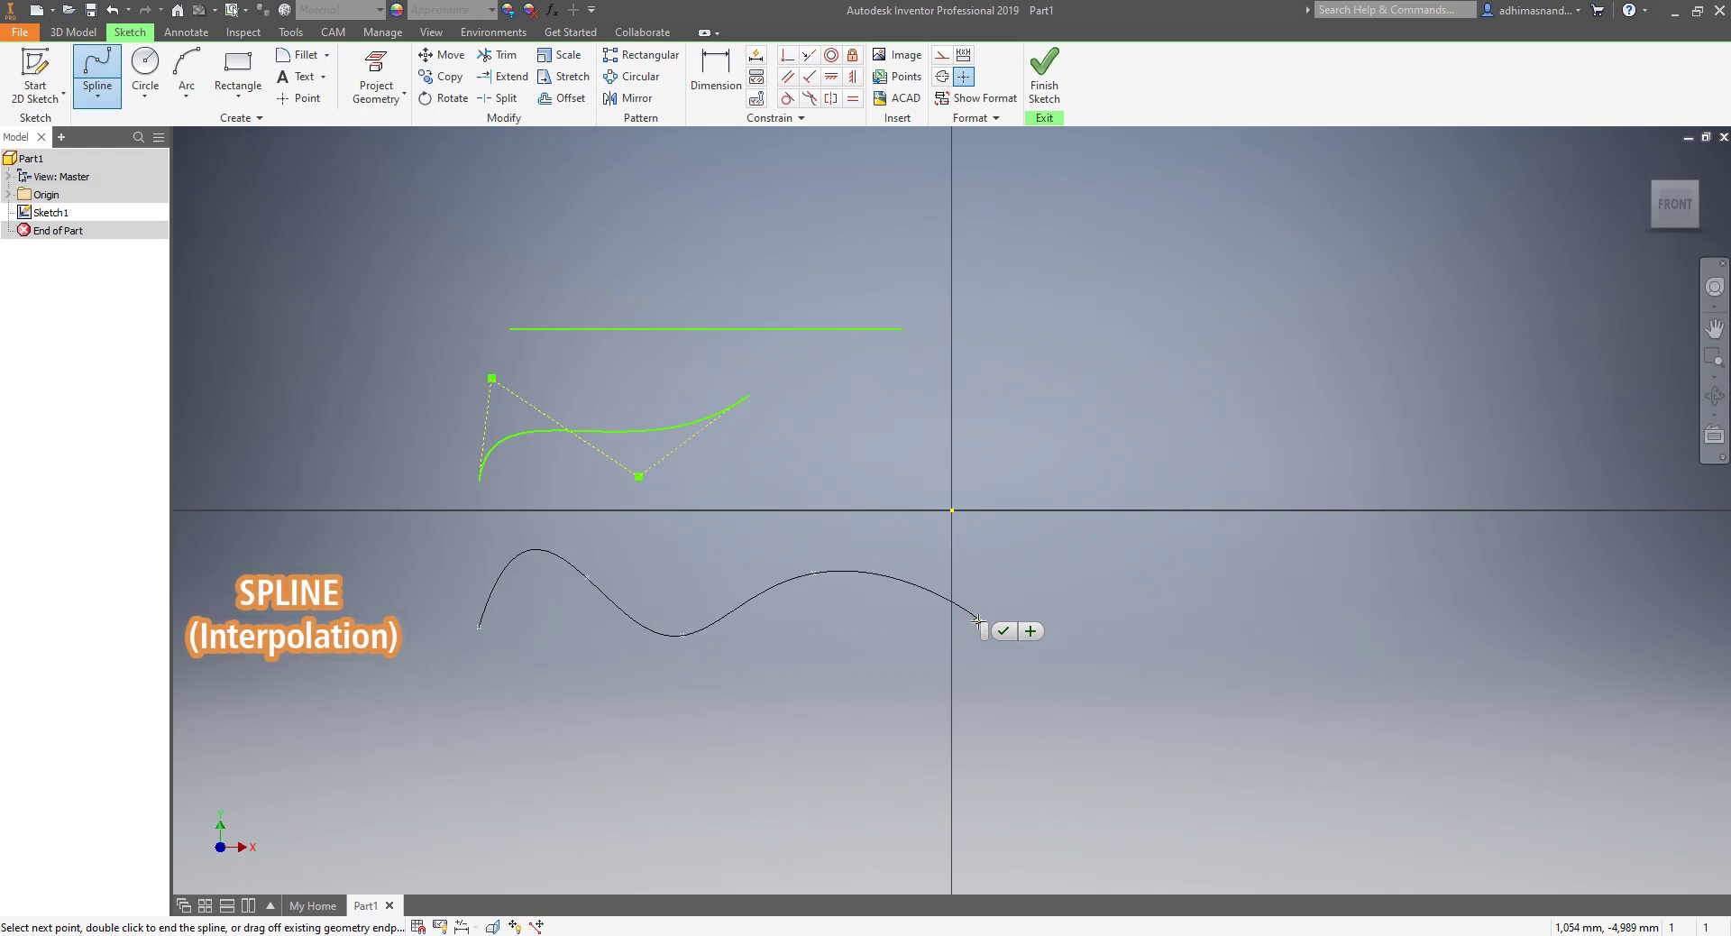
pyautogui.click(1003, 631)
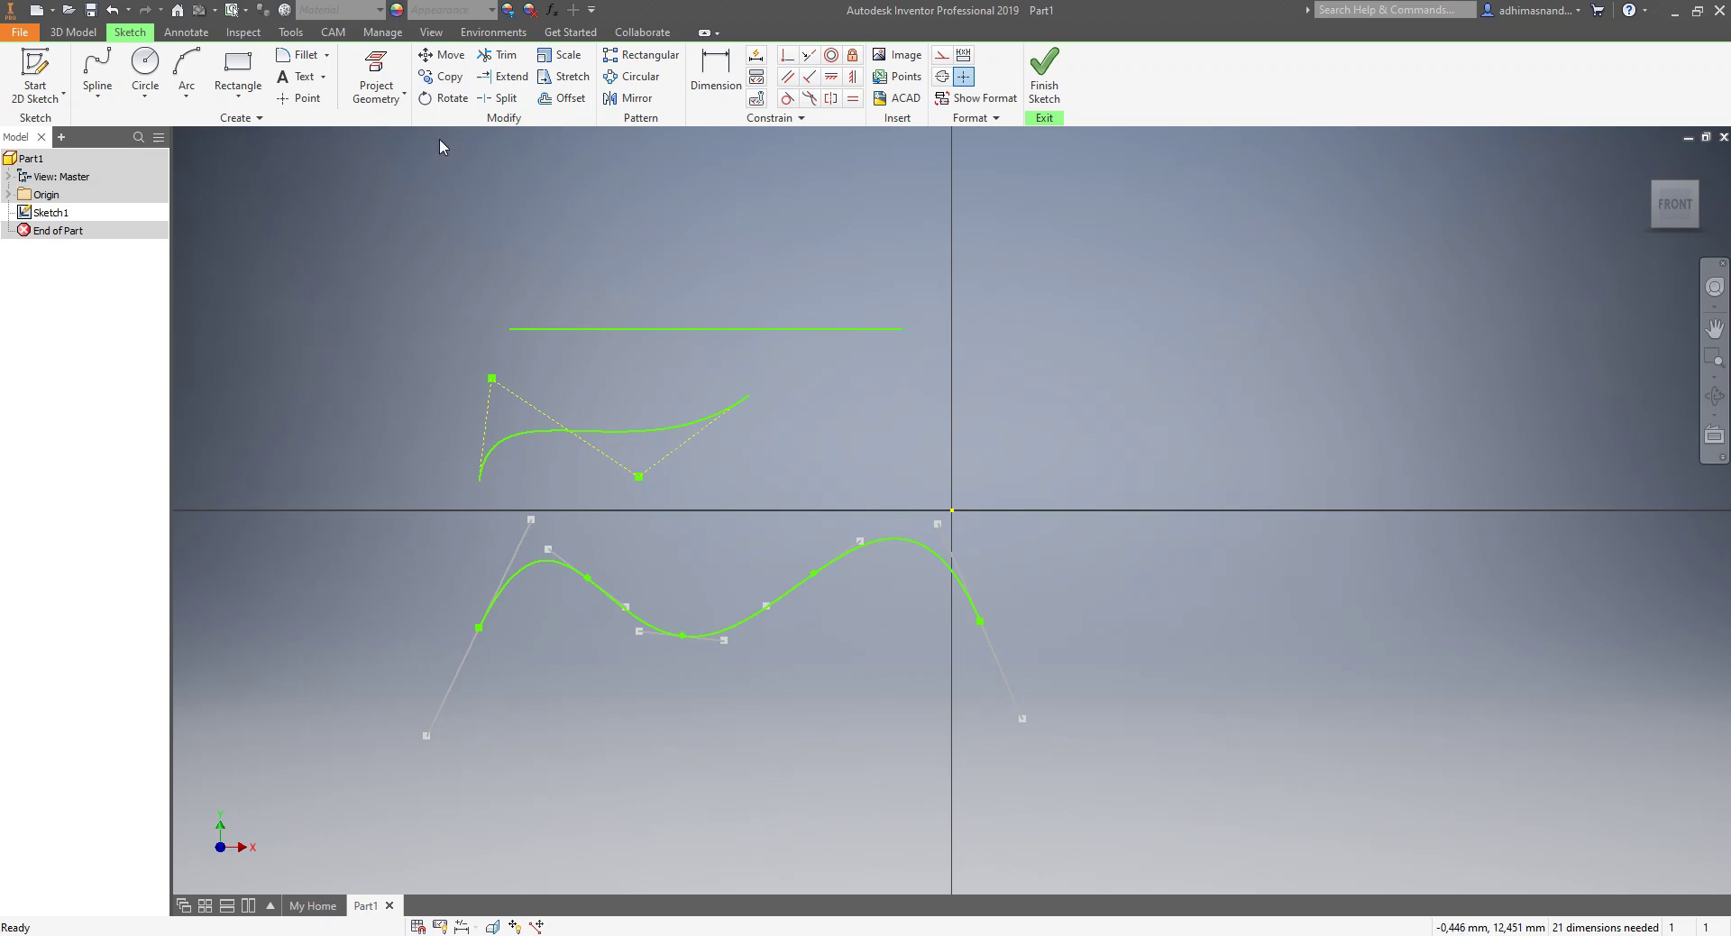
# - Draw two separate lines right of the vertical axis, sloping outward and down: the nearer about 6.5 mm long, the other mirroring its slope
pyautogui.click(97, 87)
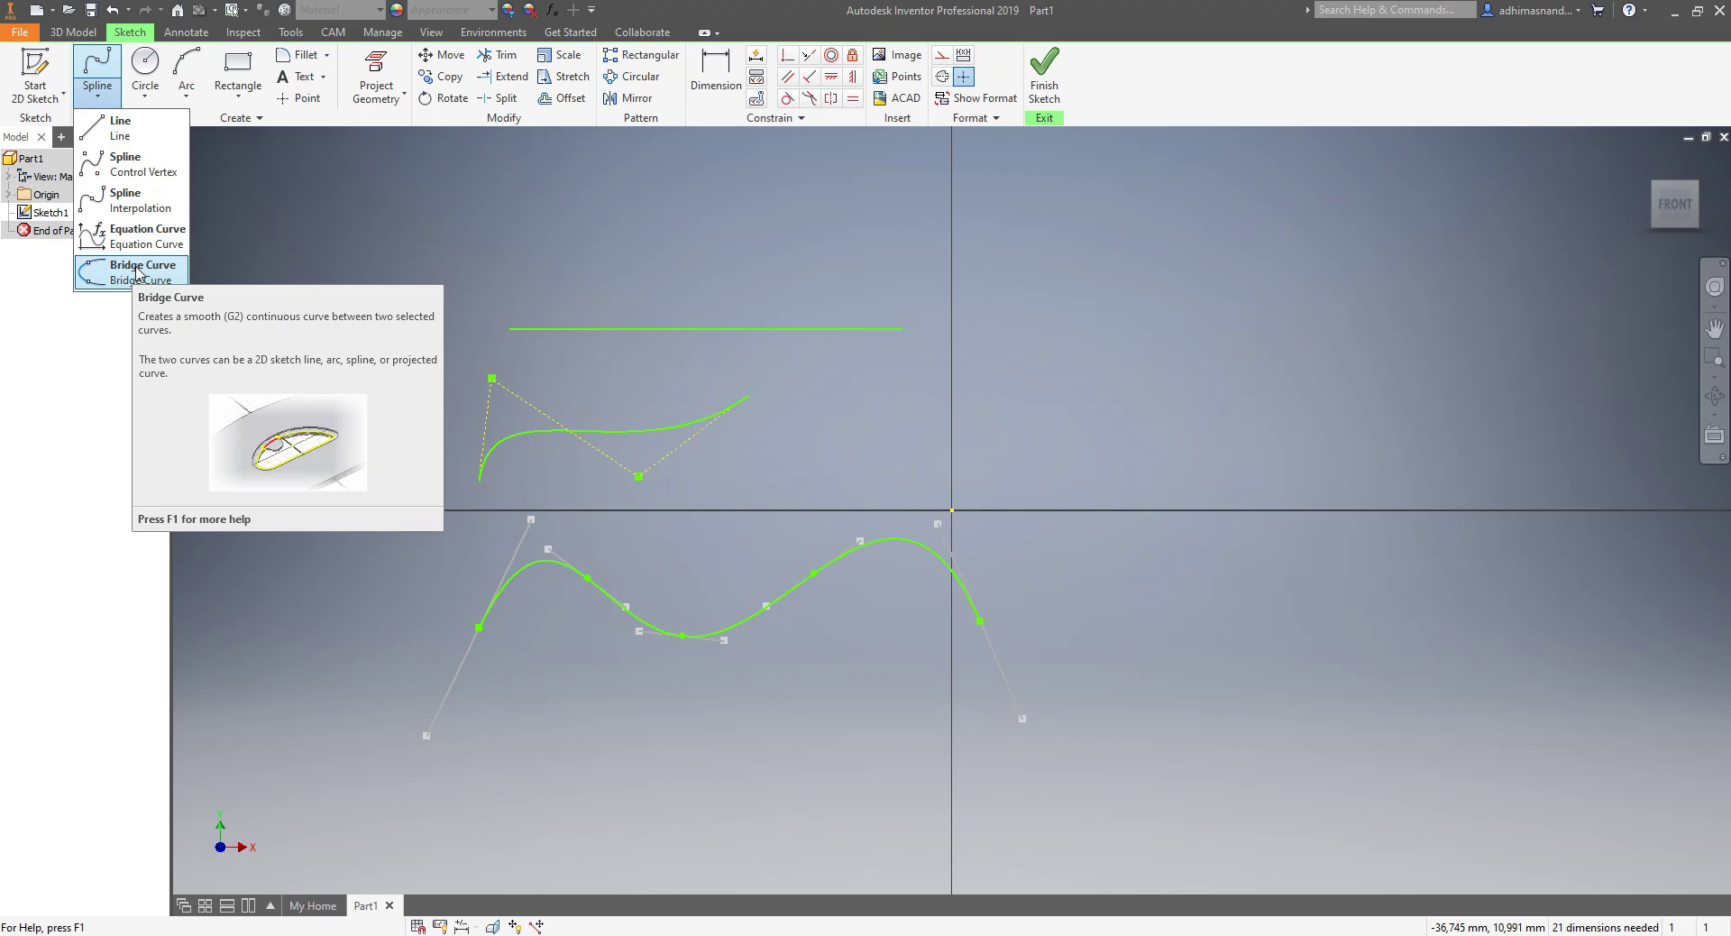
pyautogui.click(116, 128)
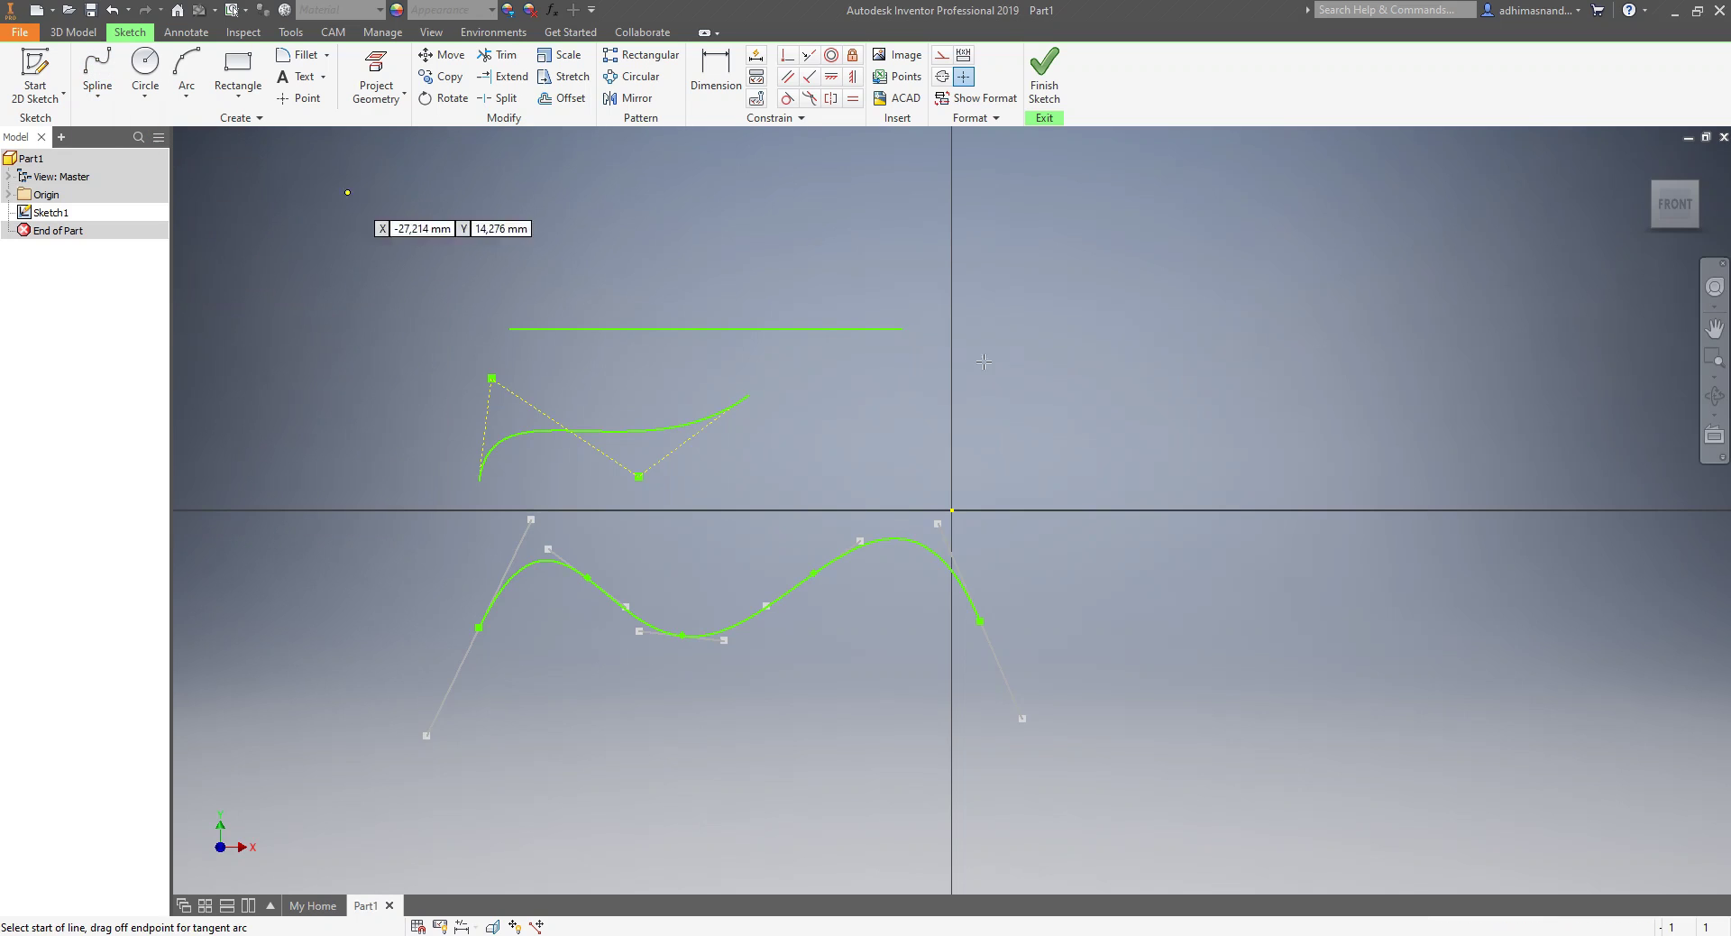
pyautogui.click(1245, 379)
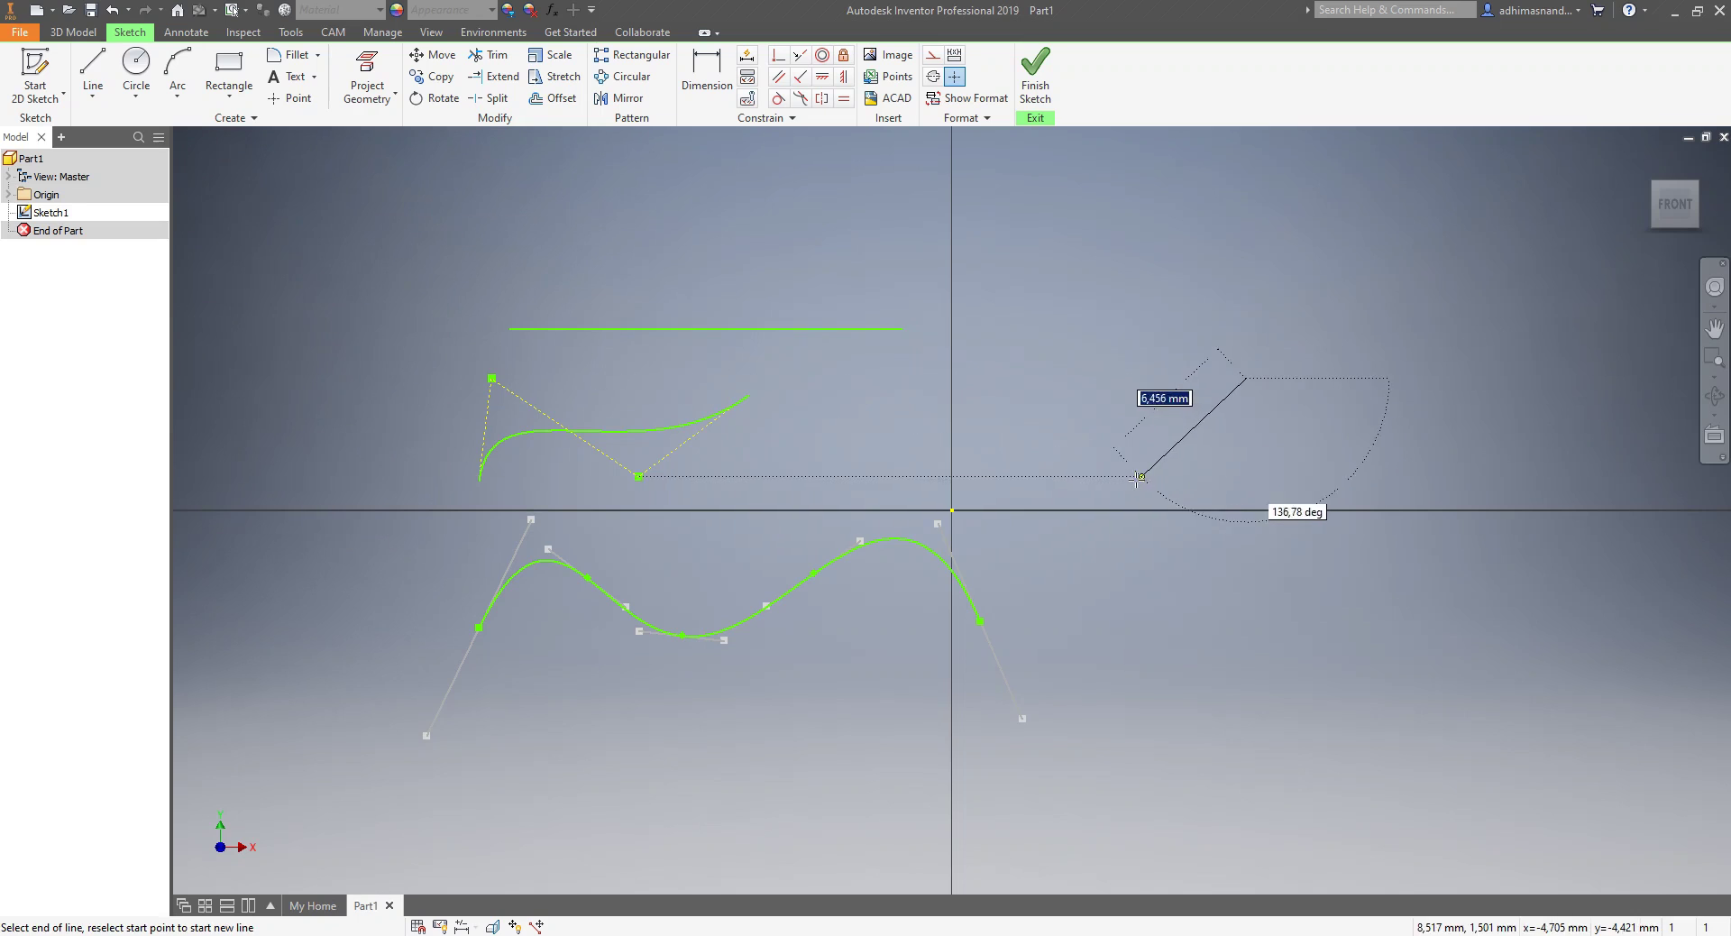
pyautogui.doubleClick(1137, 476)
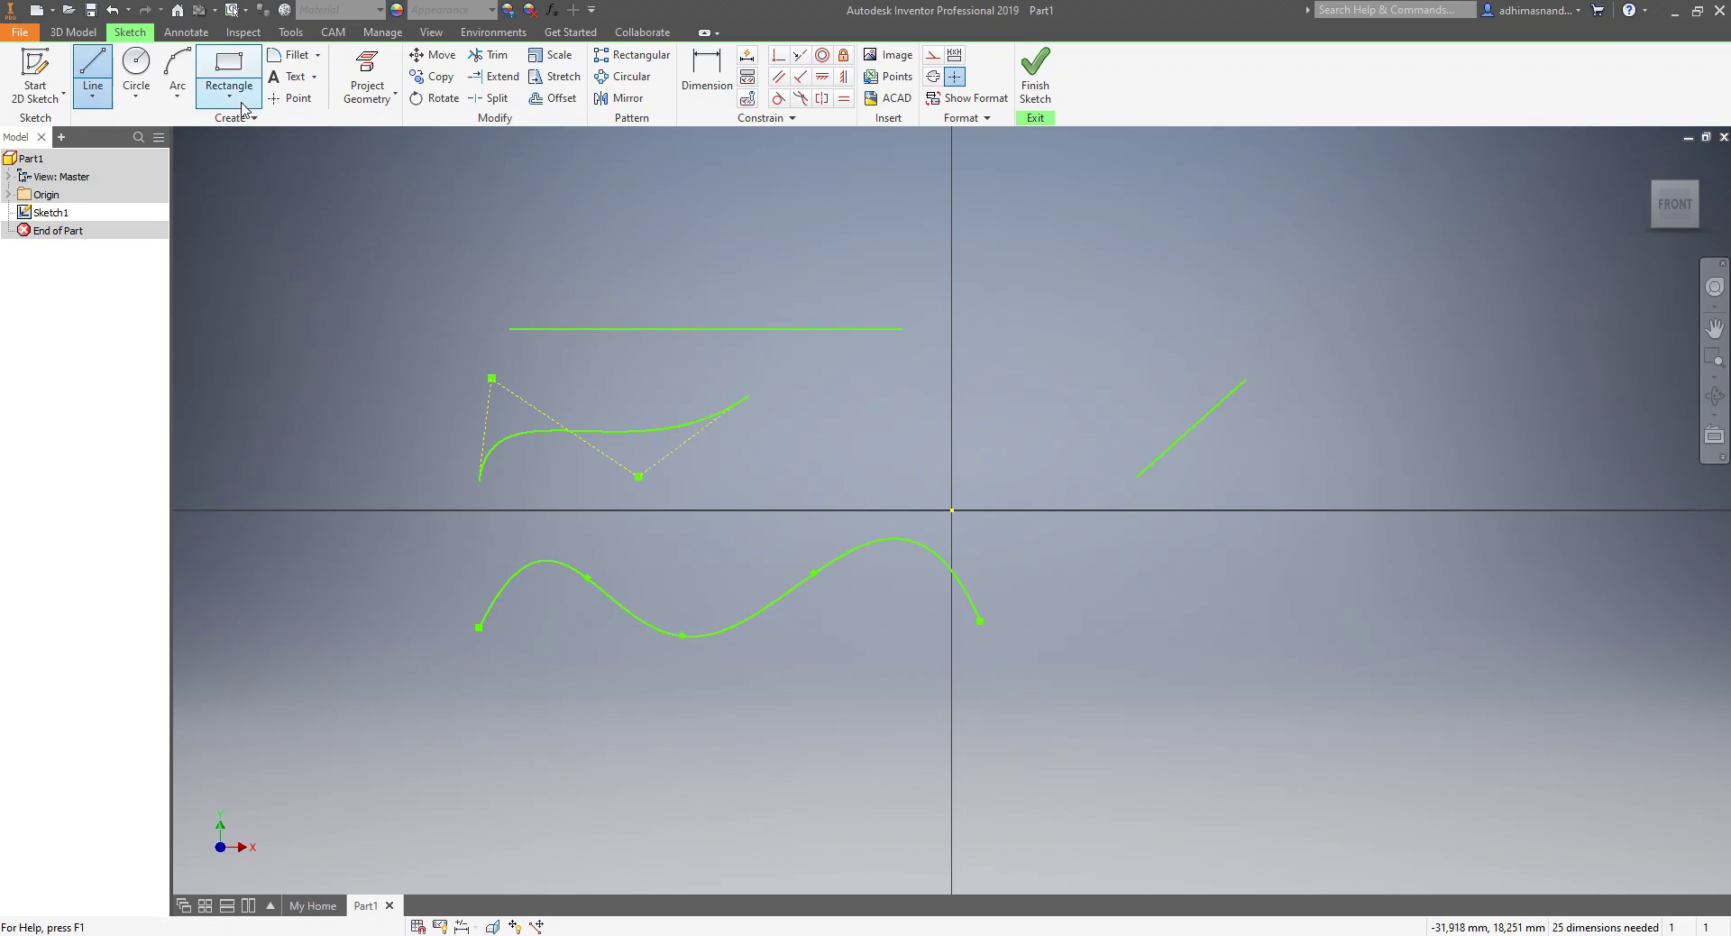
pyautogui.click(103, 72)
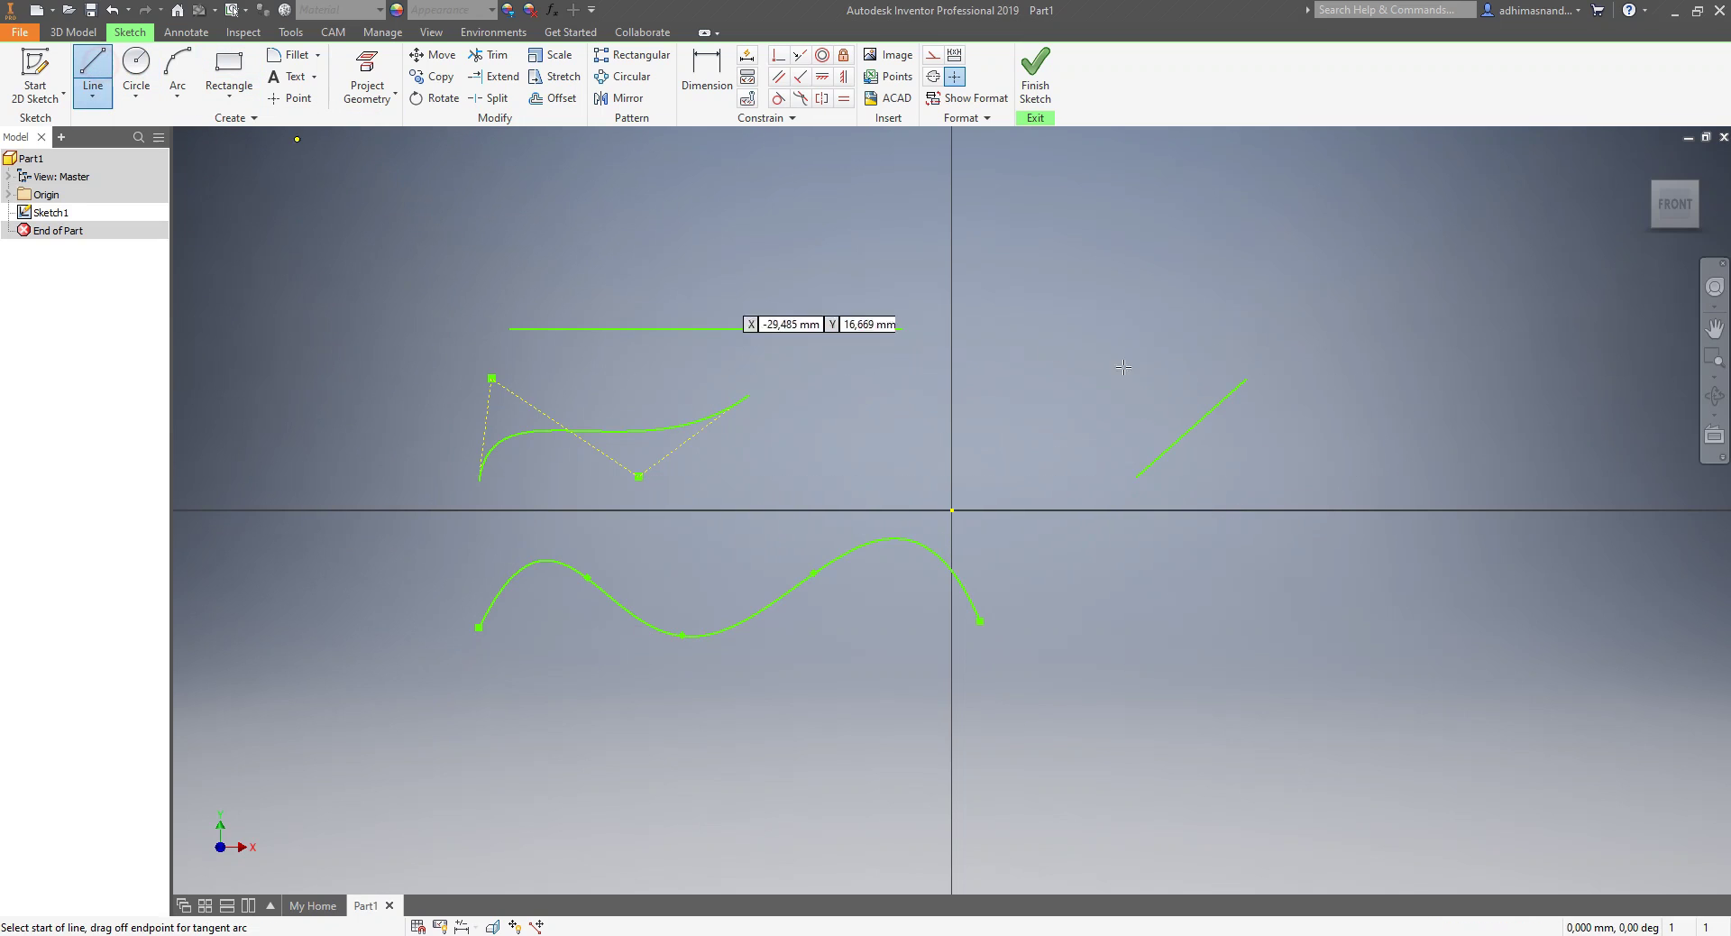
pyautogui.click(1399, 386)
pyautogui.click(1521, 483)
pyautogui.doubleClick(1521, 483)
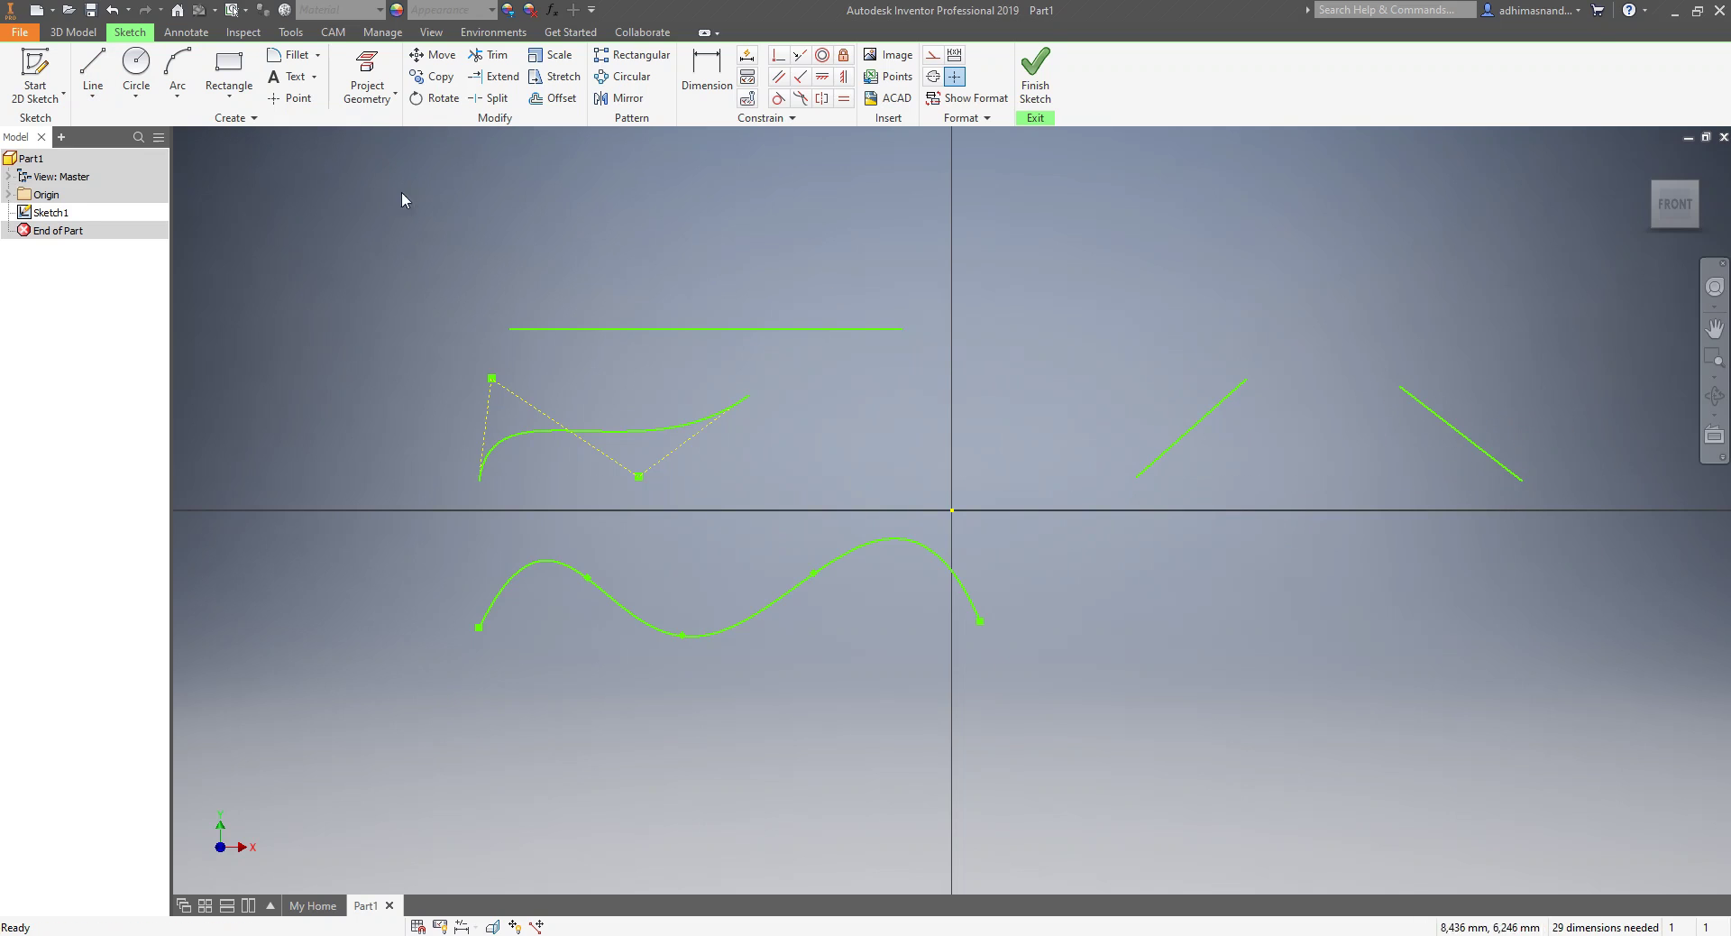
# - Create a bridge curve joining the upper ends of the two sloping lines beyond the vertical axis
pyautogui.click(94, 99)
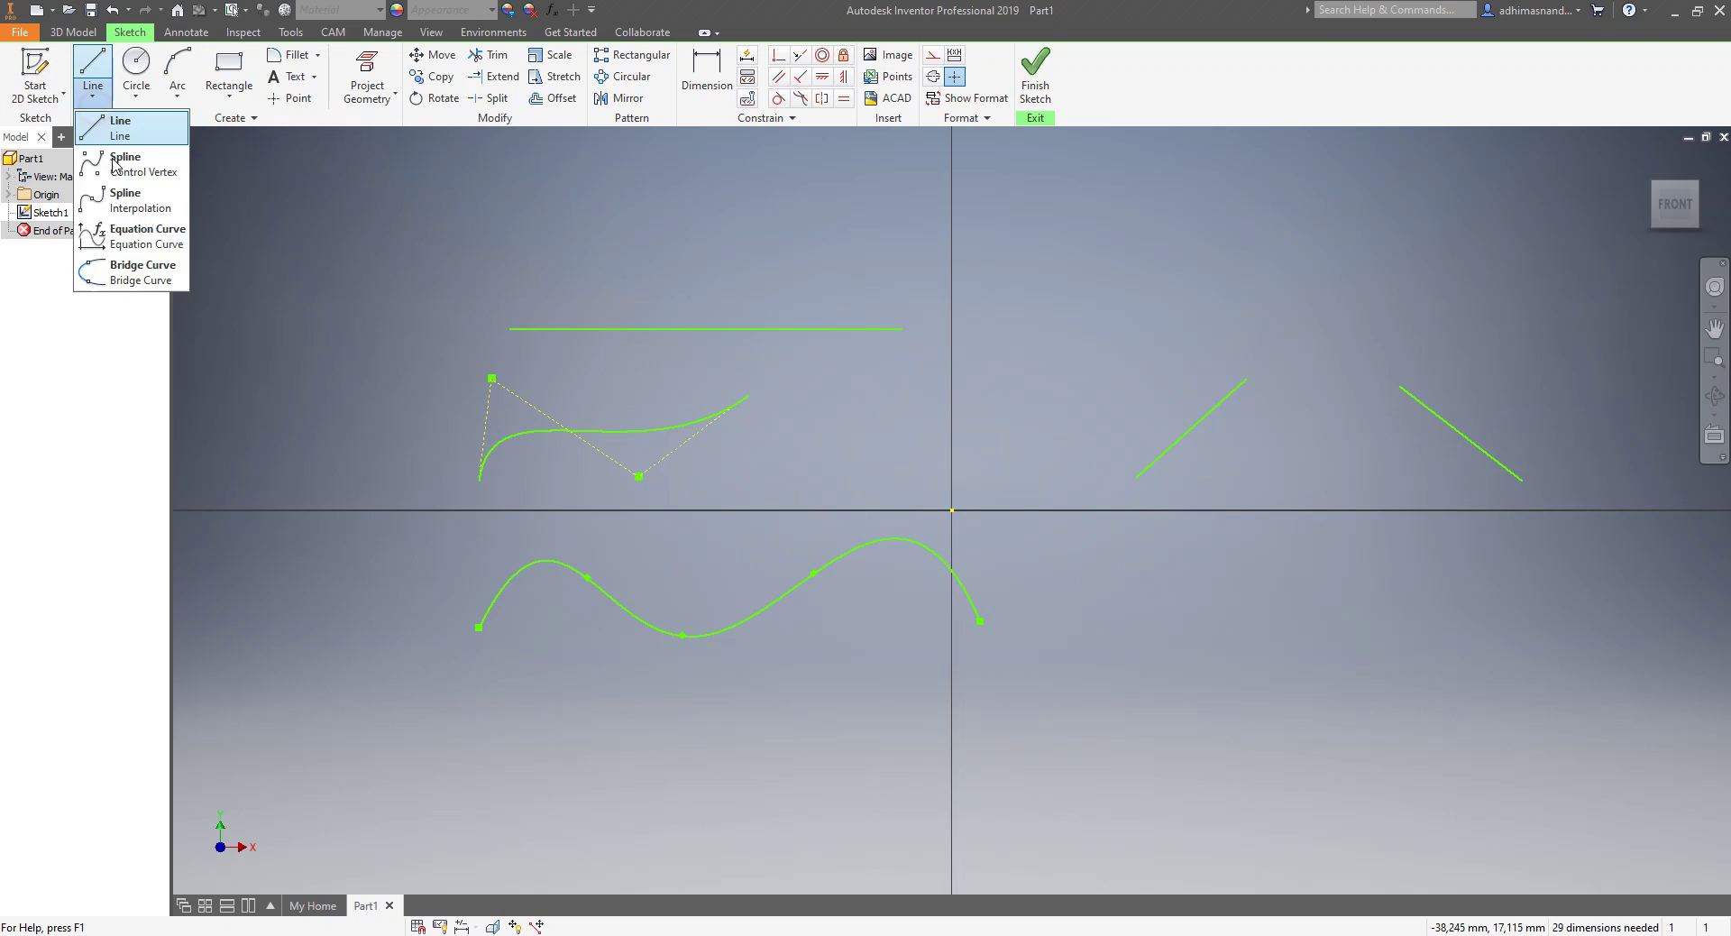
pyautogui.click(128, 269)
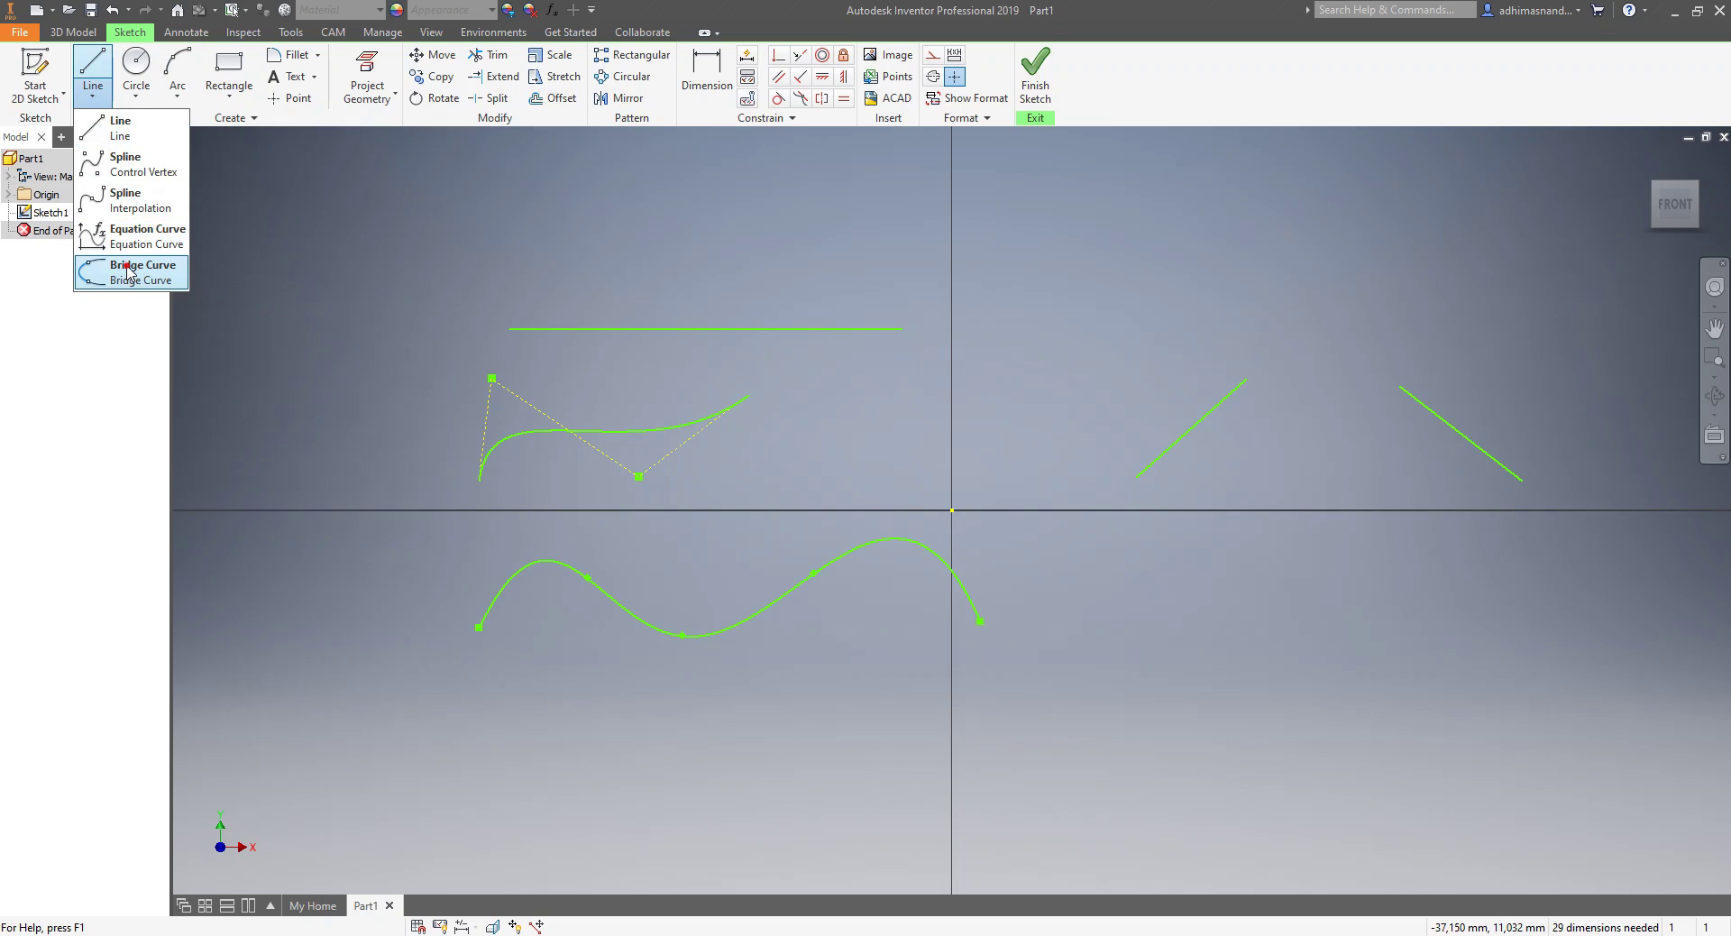
pyautogui.click(1234, 392)
pyautogui.click(1411, 397)
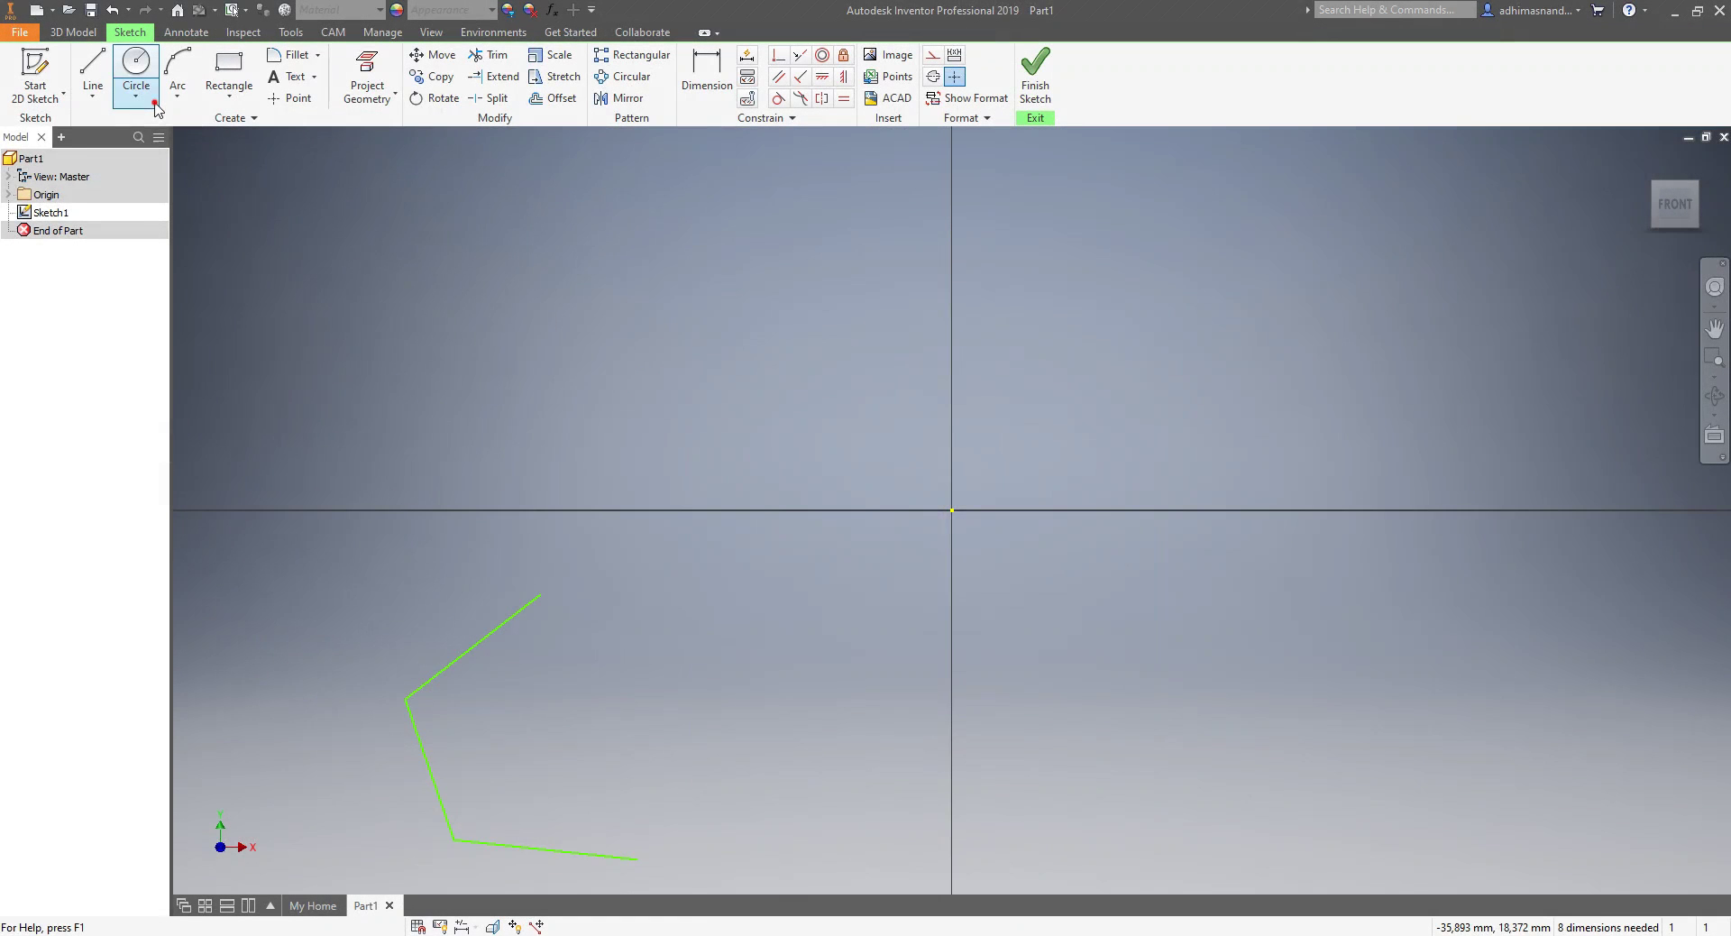
# - Draw a center point circle centred at about (-18.5, 11.5) mm, above the open three-line chain
pyautogui.click(136, 95)
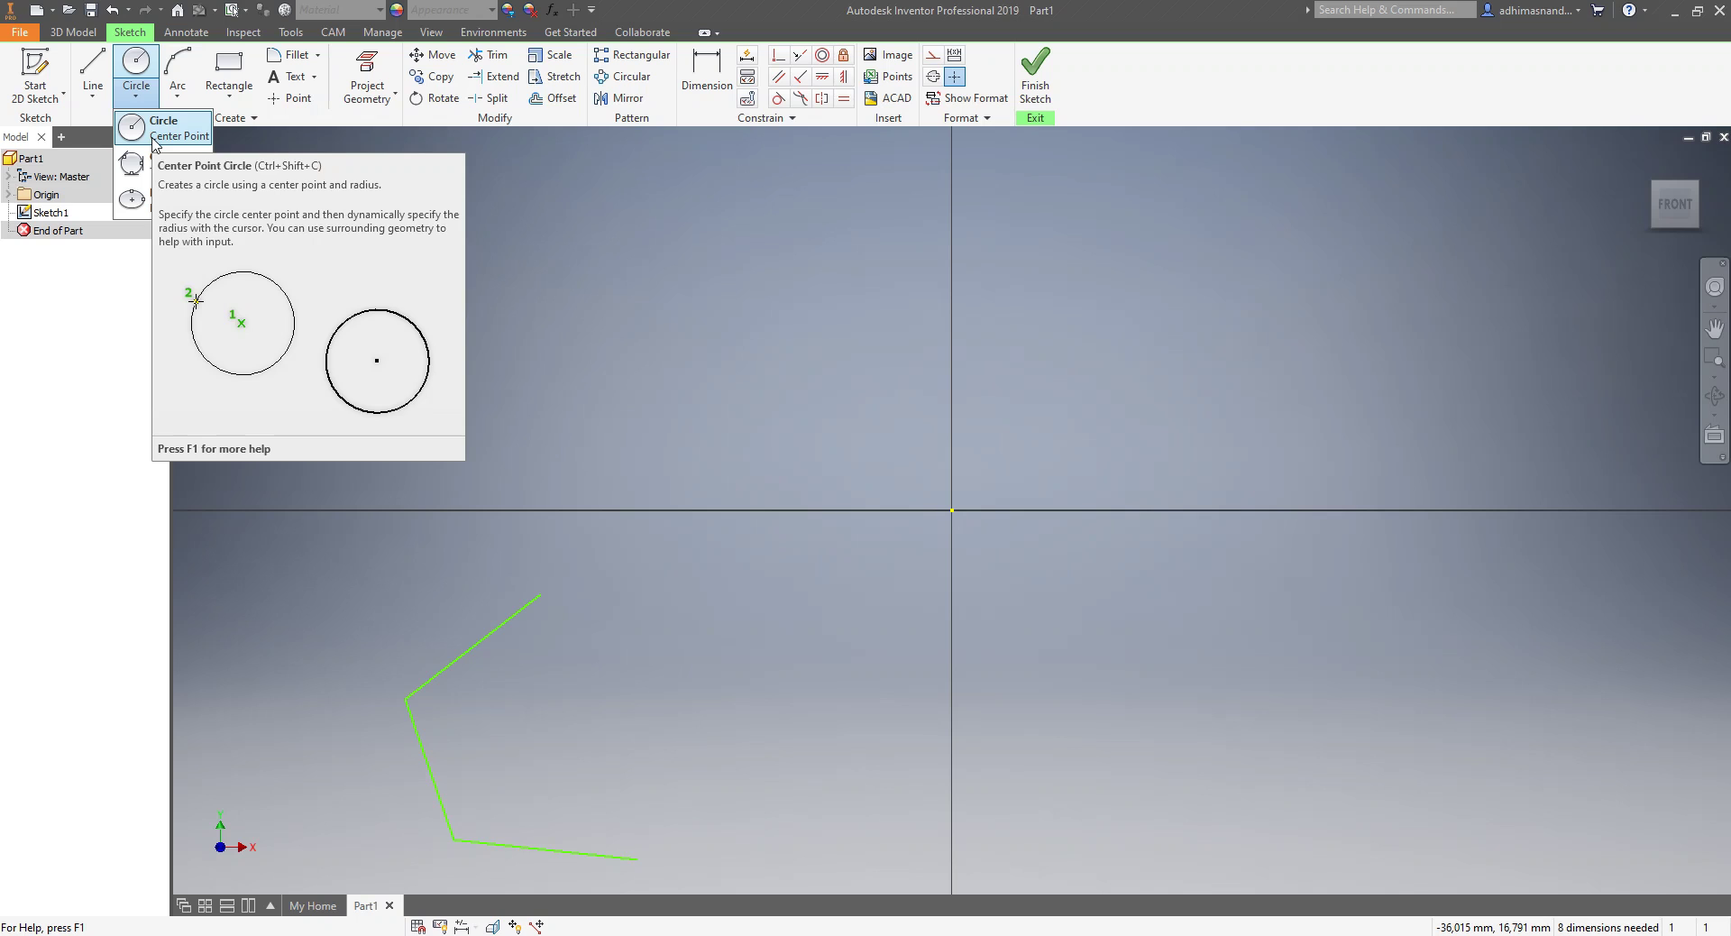
pyautogui.click(167, 135)
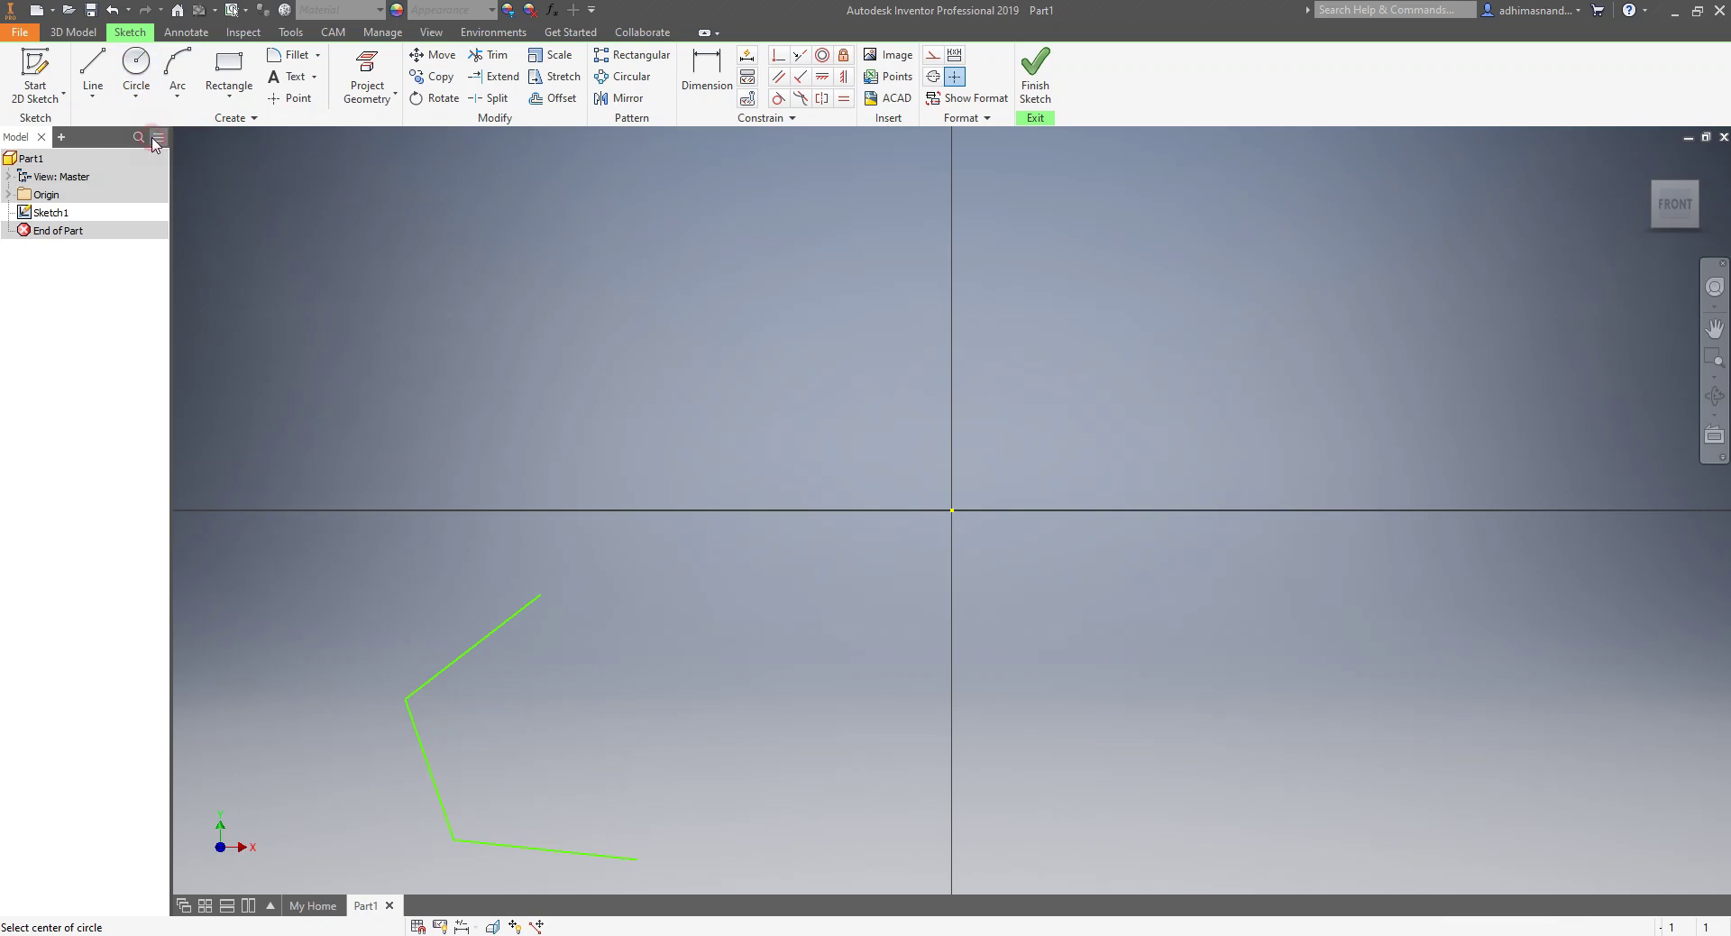
pyautogui.click(540, 256)
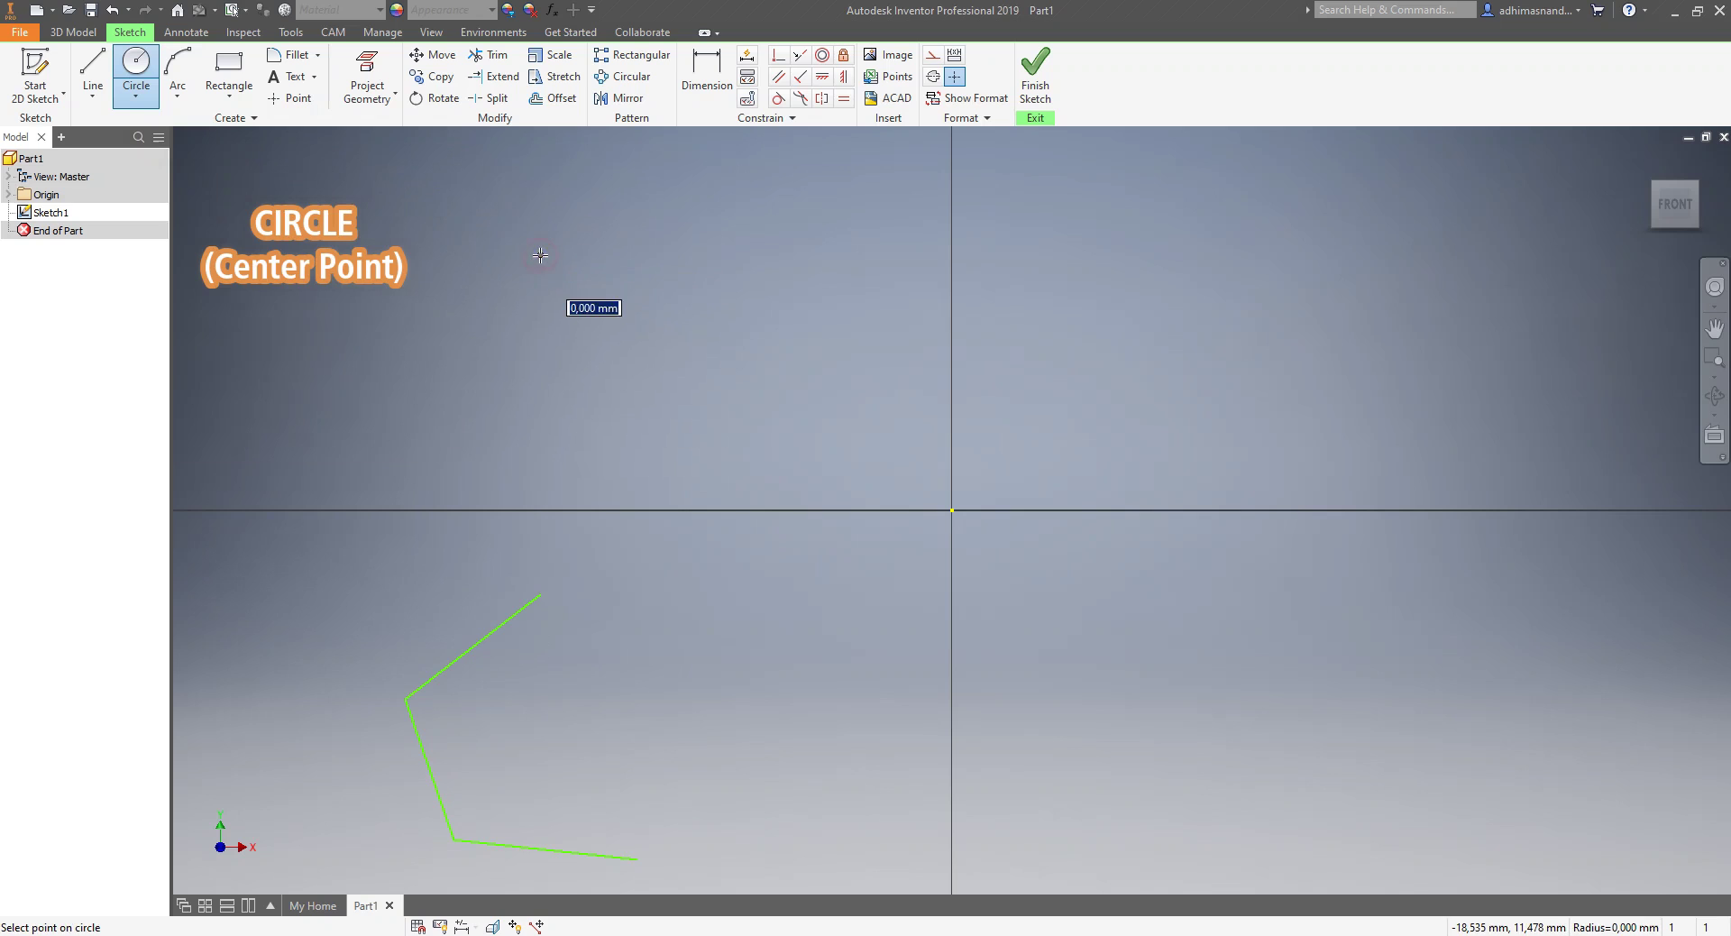
pyautogui.click(650, 282)
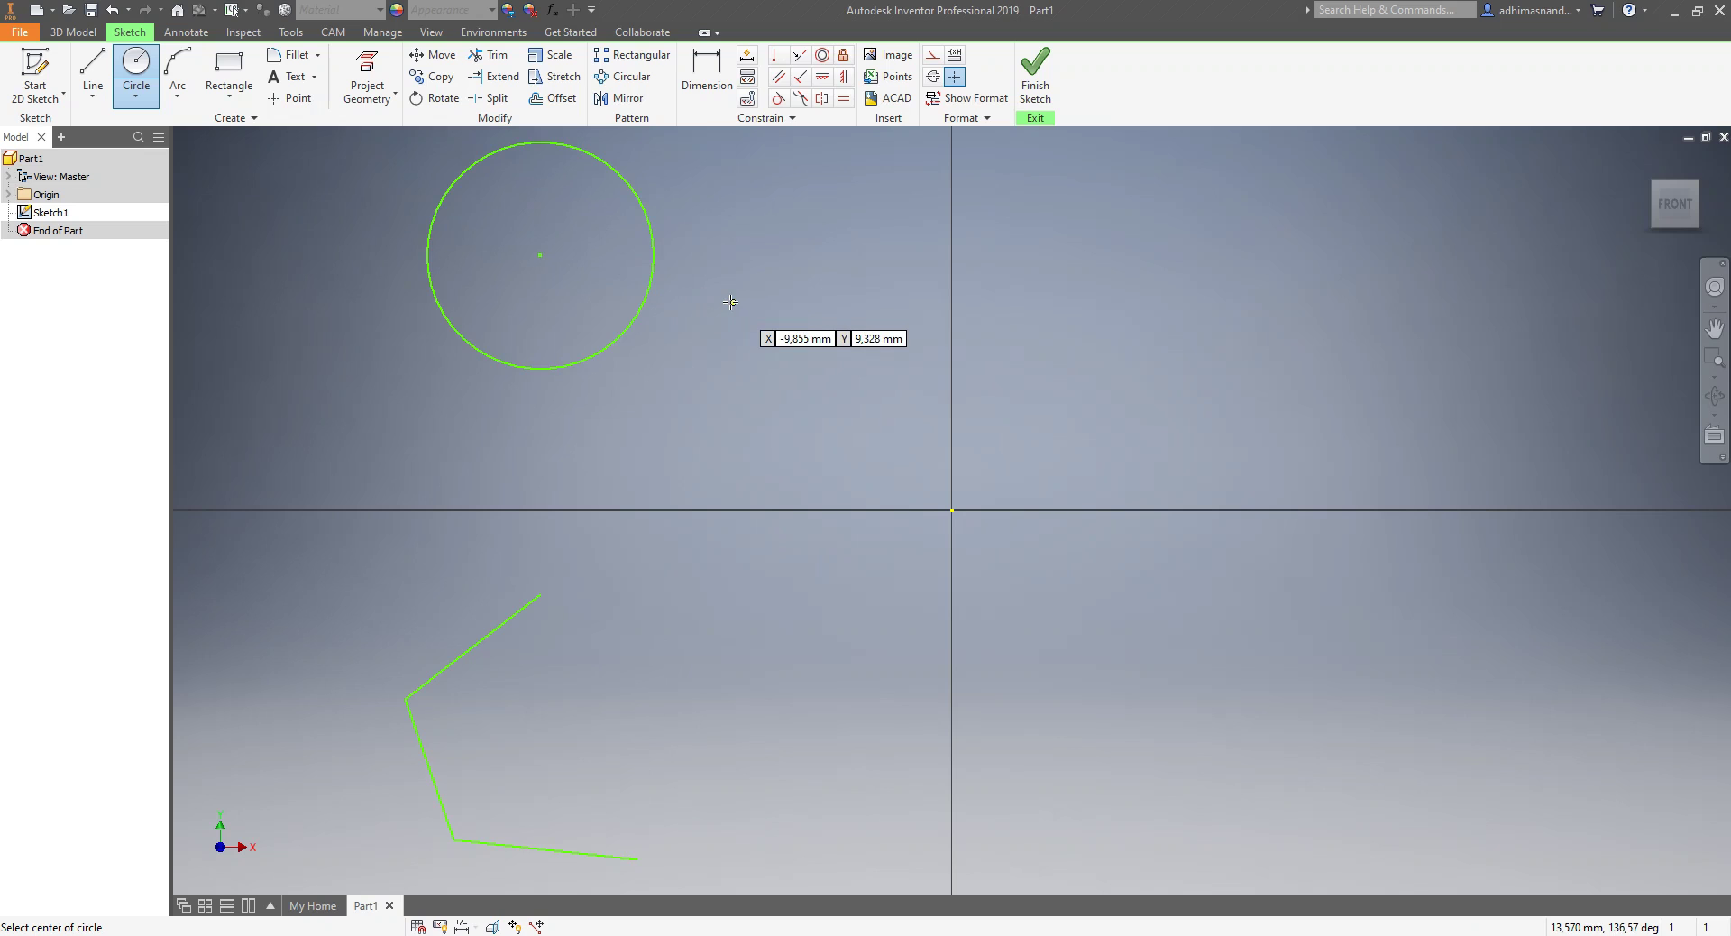
# - Draw a tangent circle touching all three lines of the open chain below the horizontal axis
pyautogui.click(136, 96)
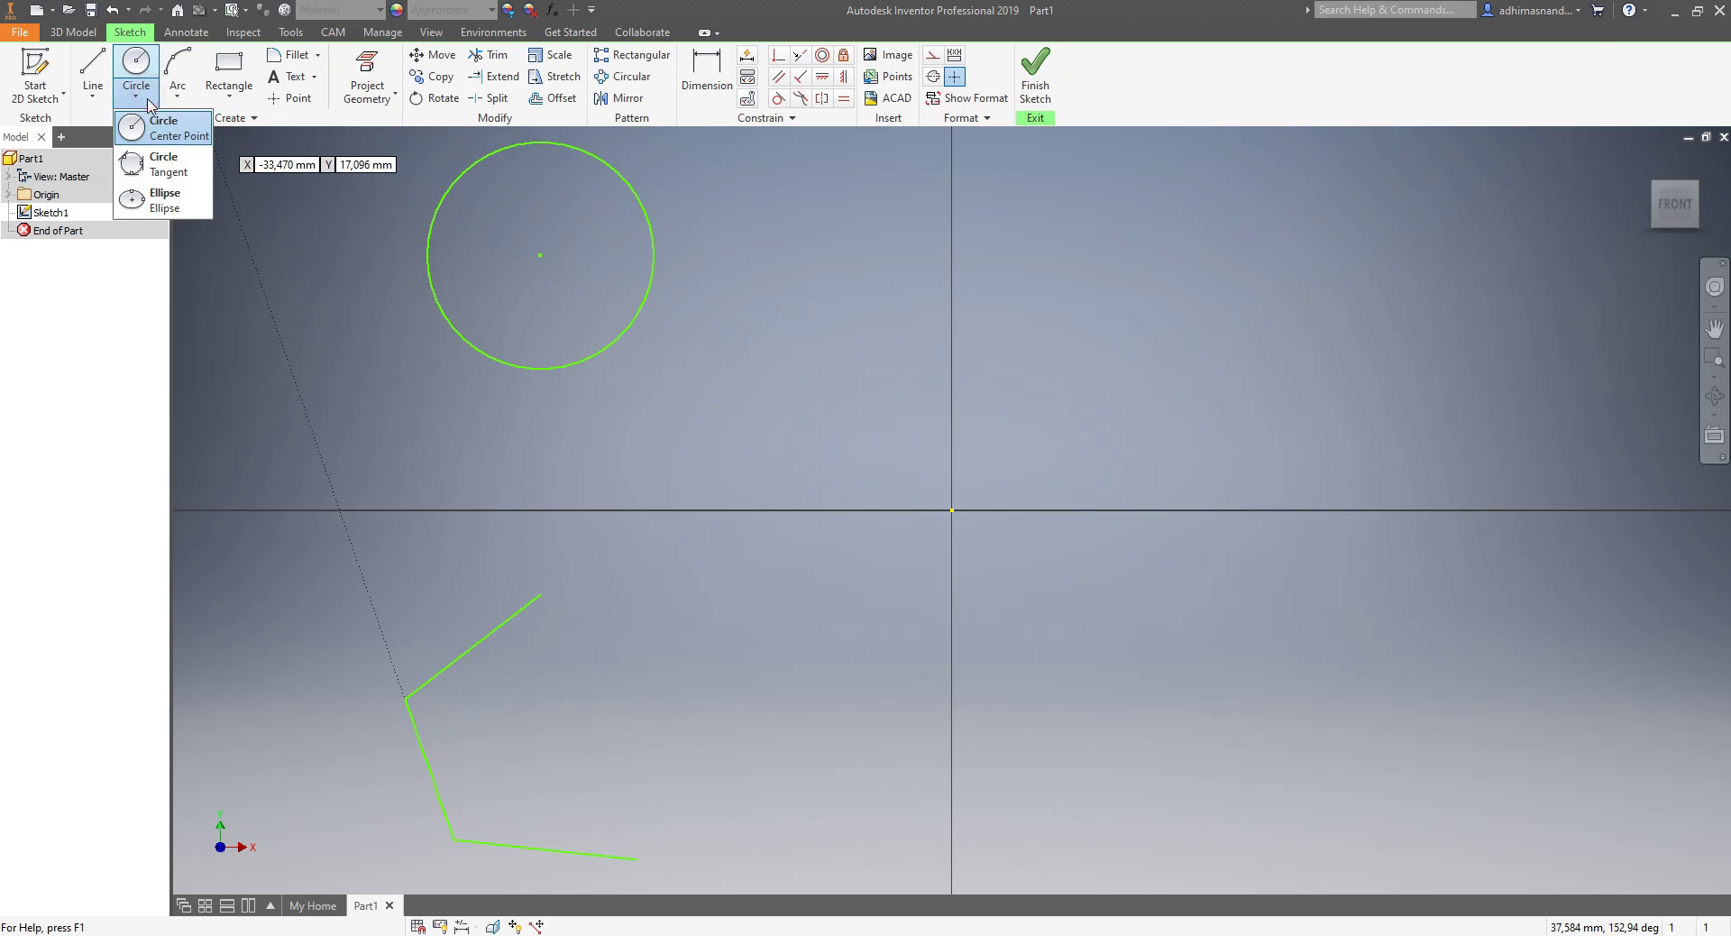
pyautogui.click(171, 167)
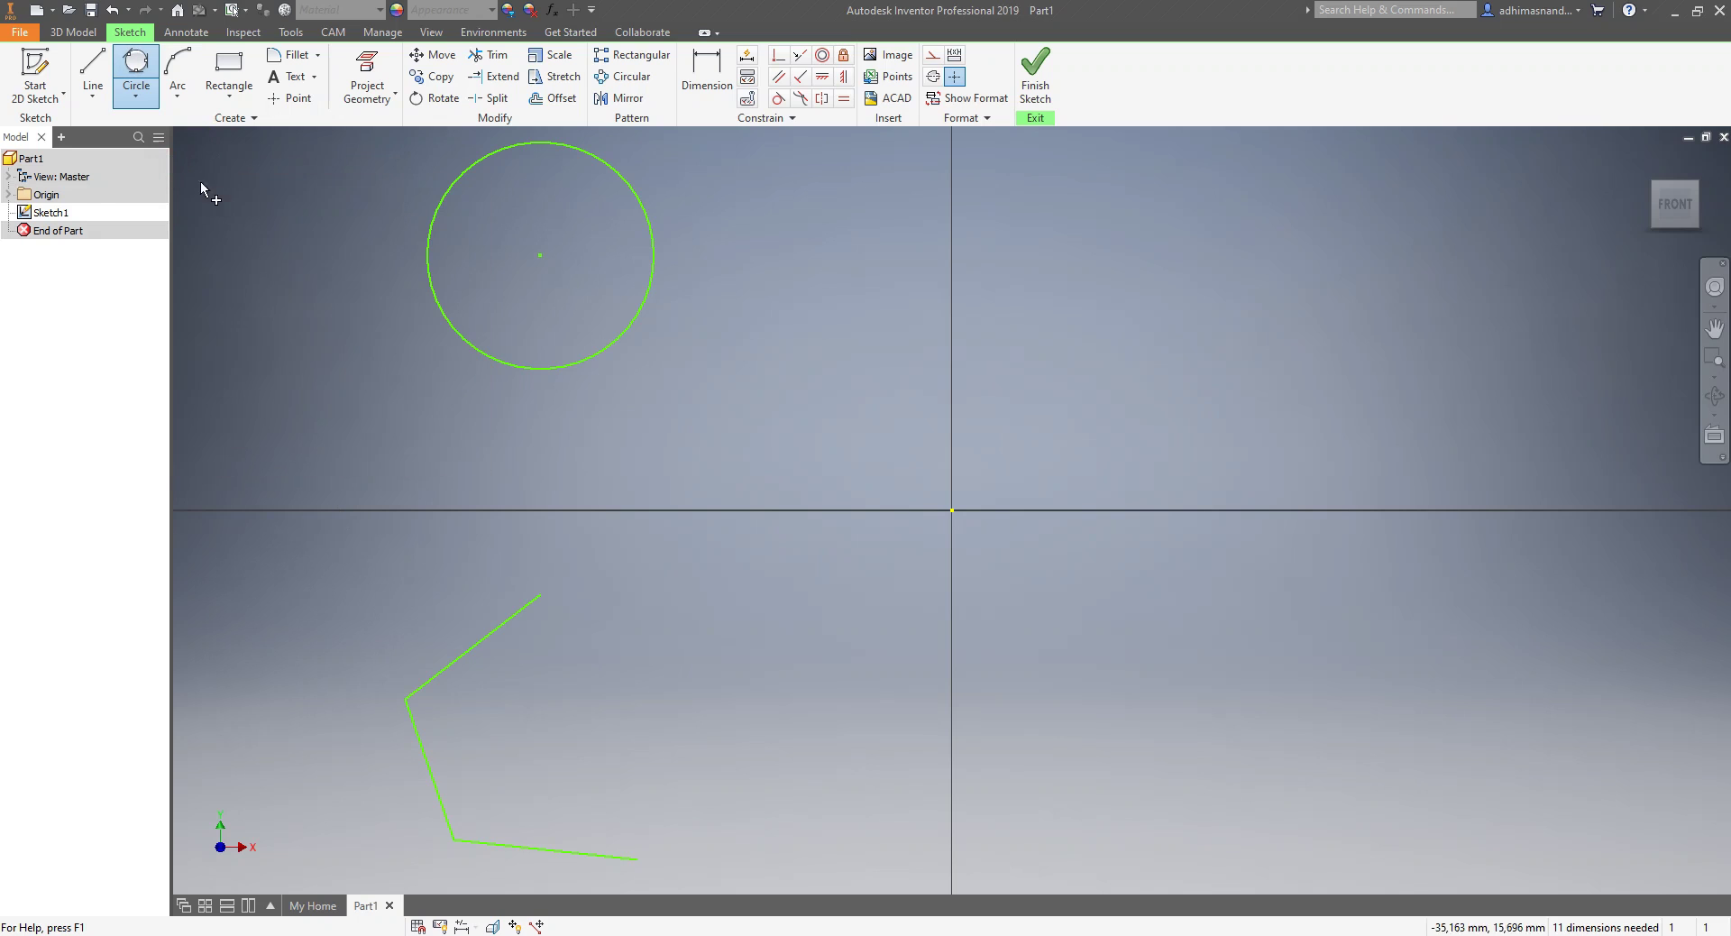
pyautogui.click(492, 635)
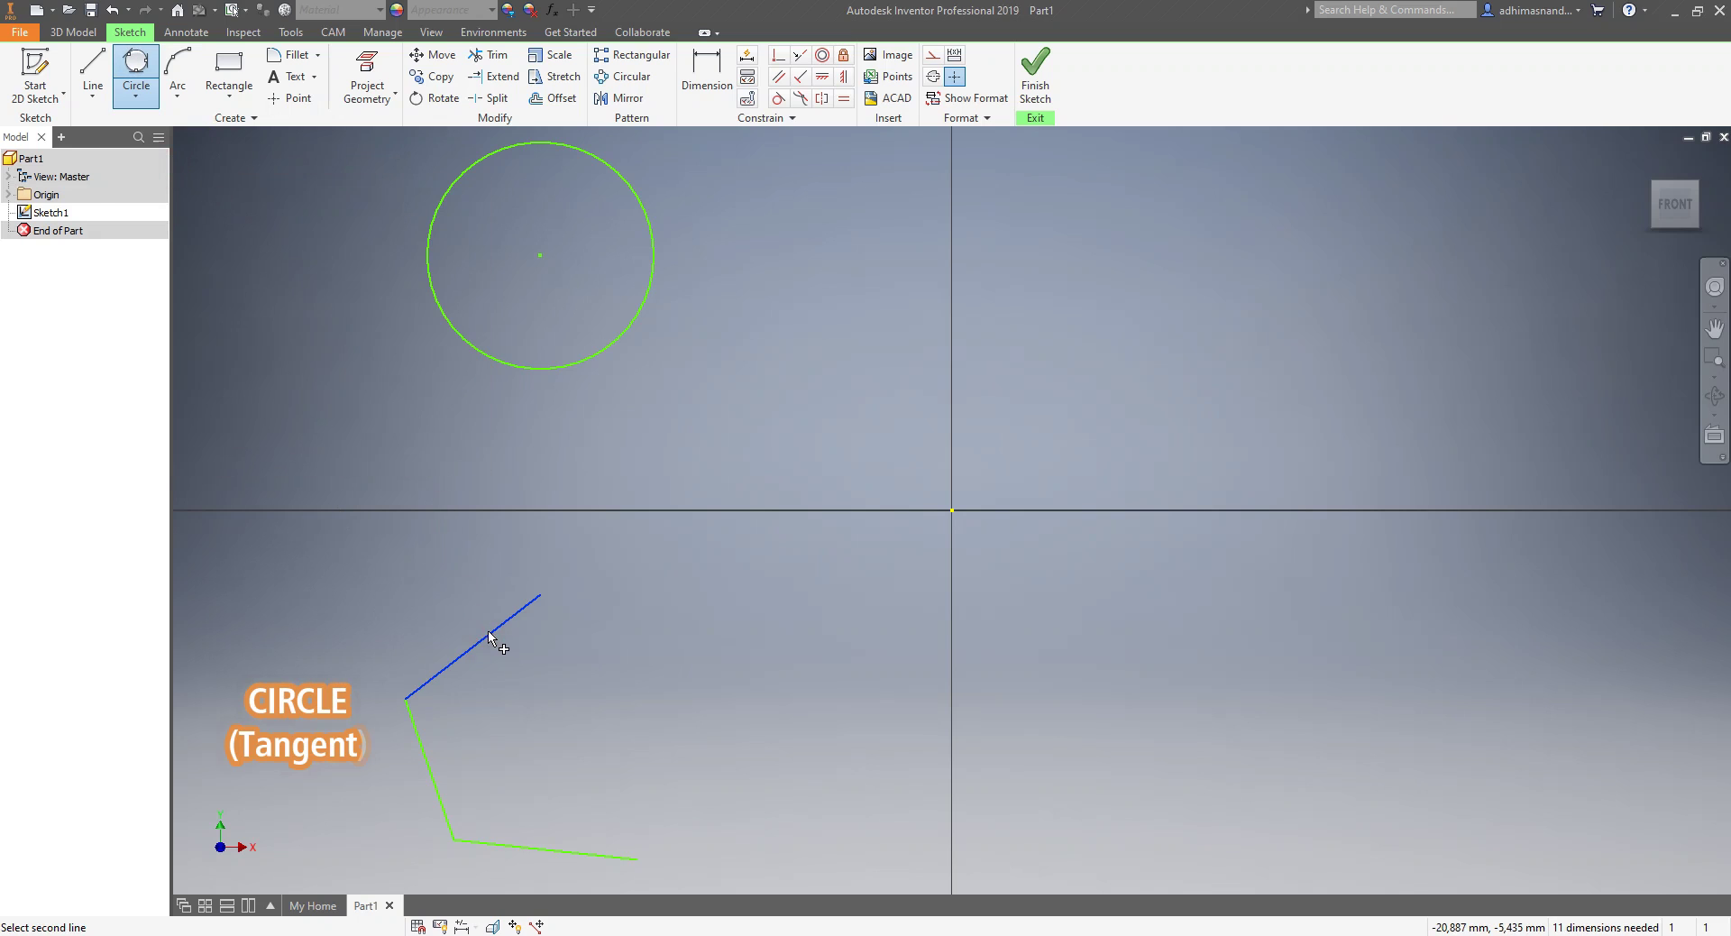
pyautogui.click(425, 750)
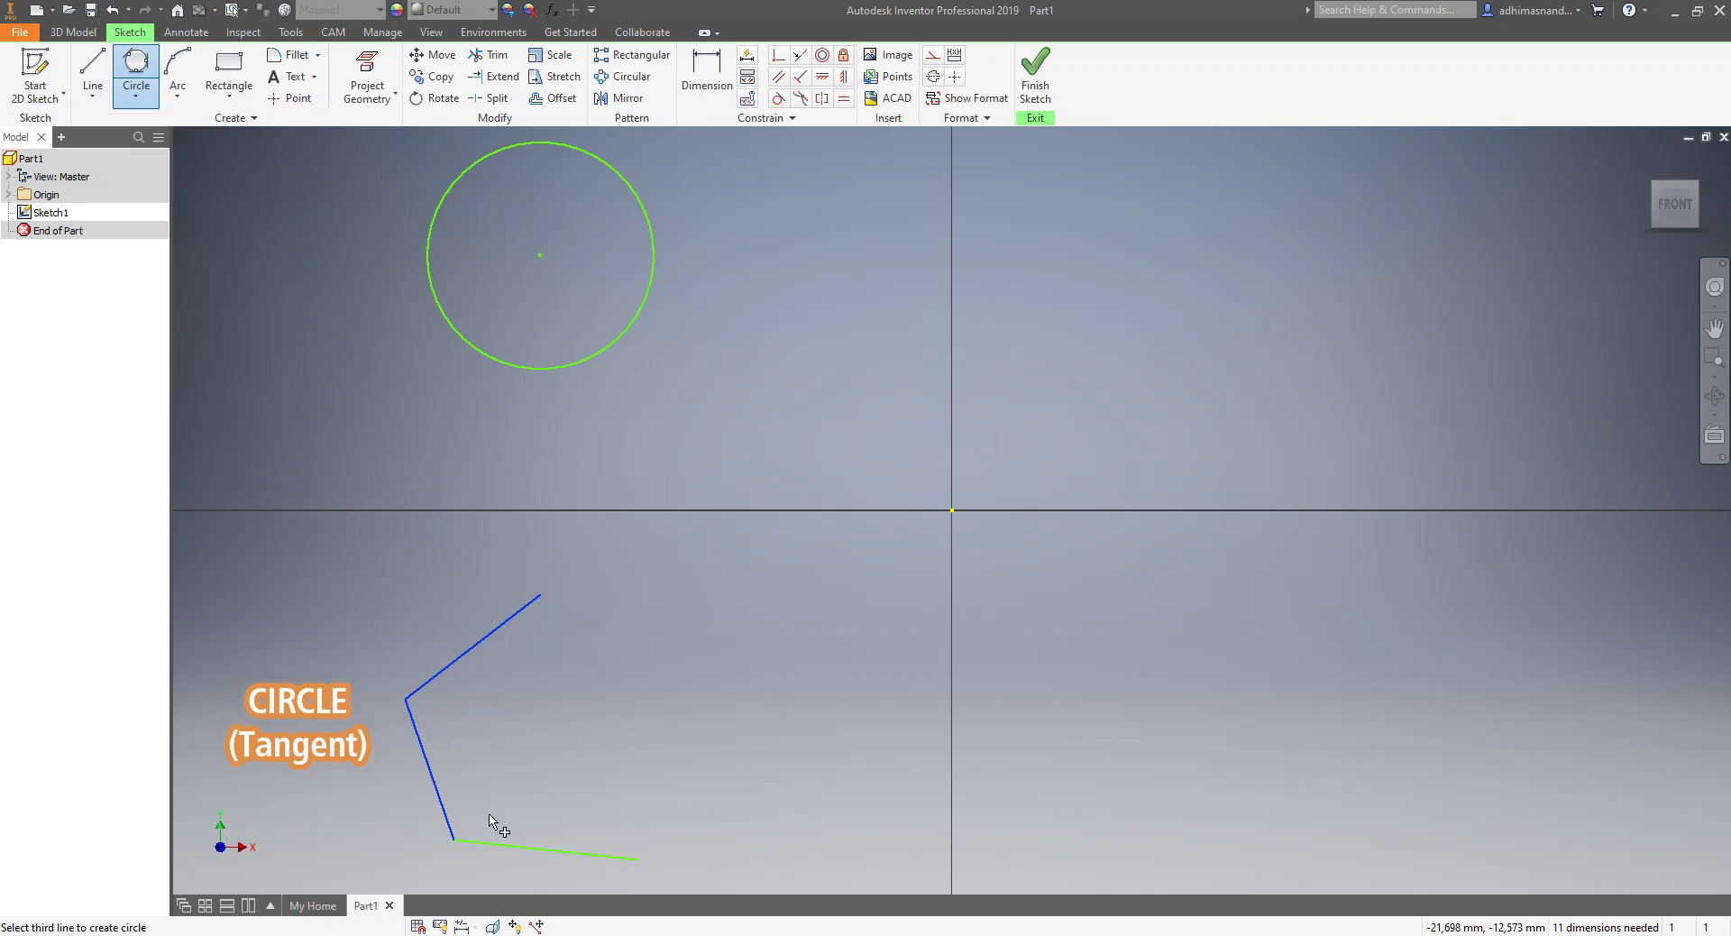
pyautogui.click(530, 849)
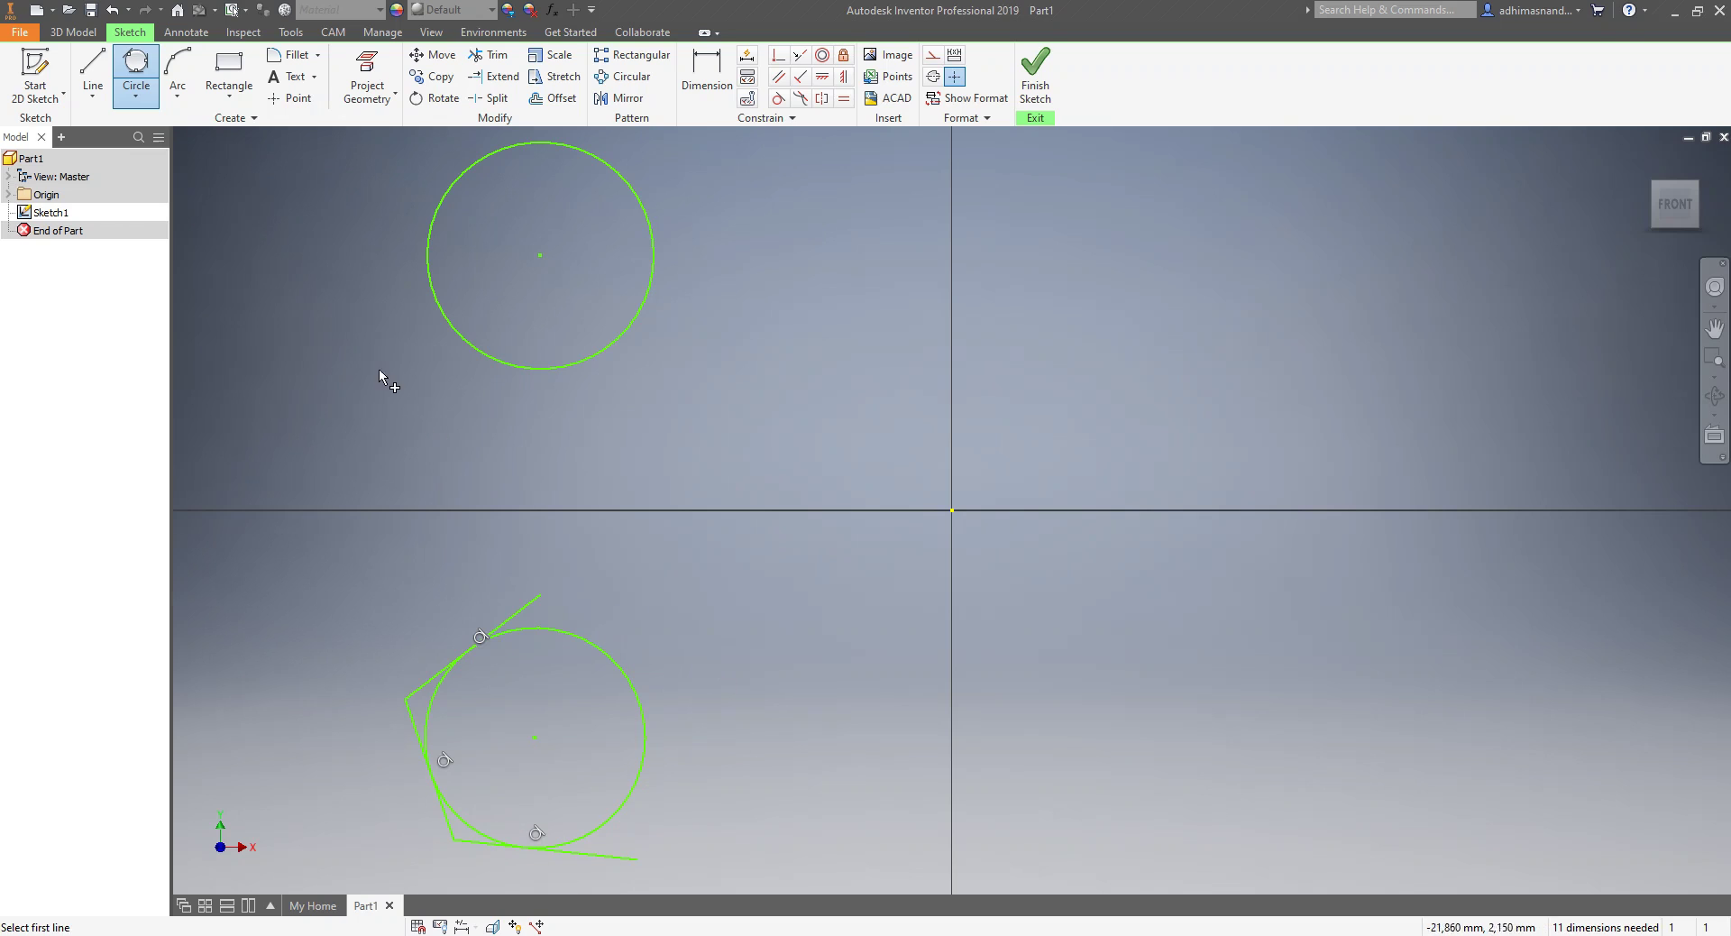
# - Draw an ellipse with a horizontal major axis in the quadrant above the horizontal axis and right of the vertical axis
pyautogui.click(139, 99)
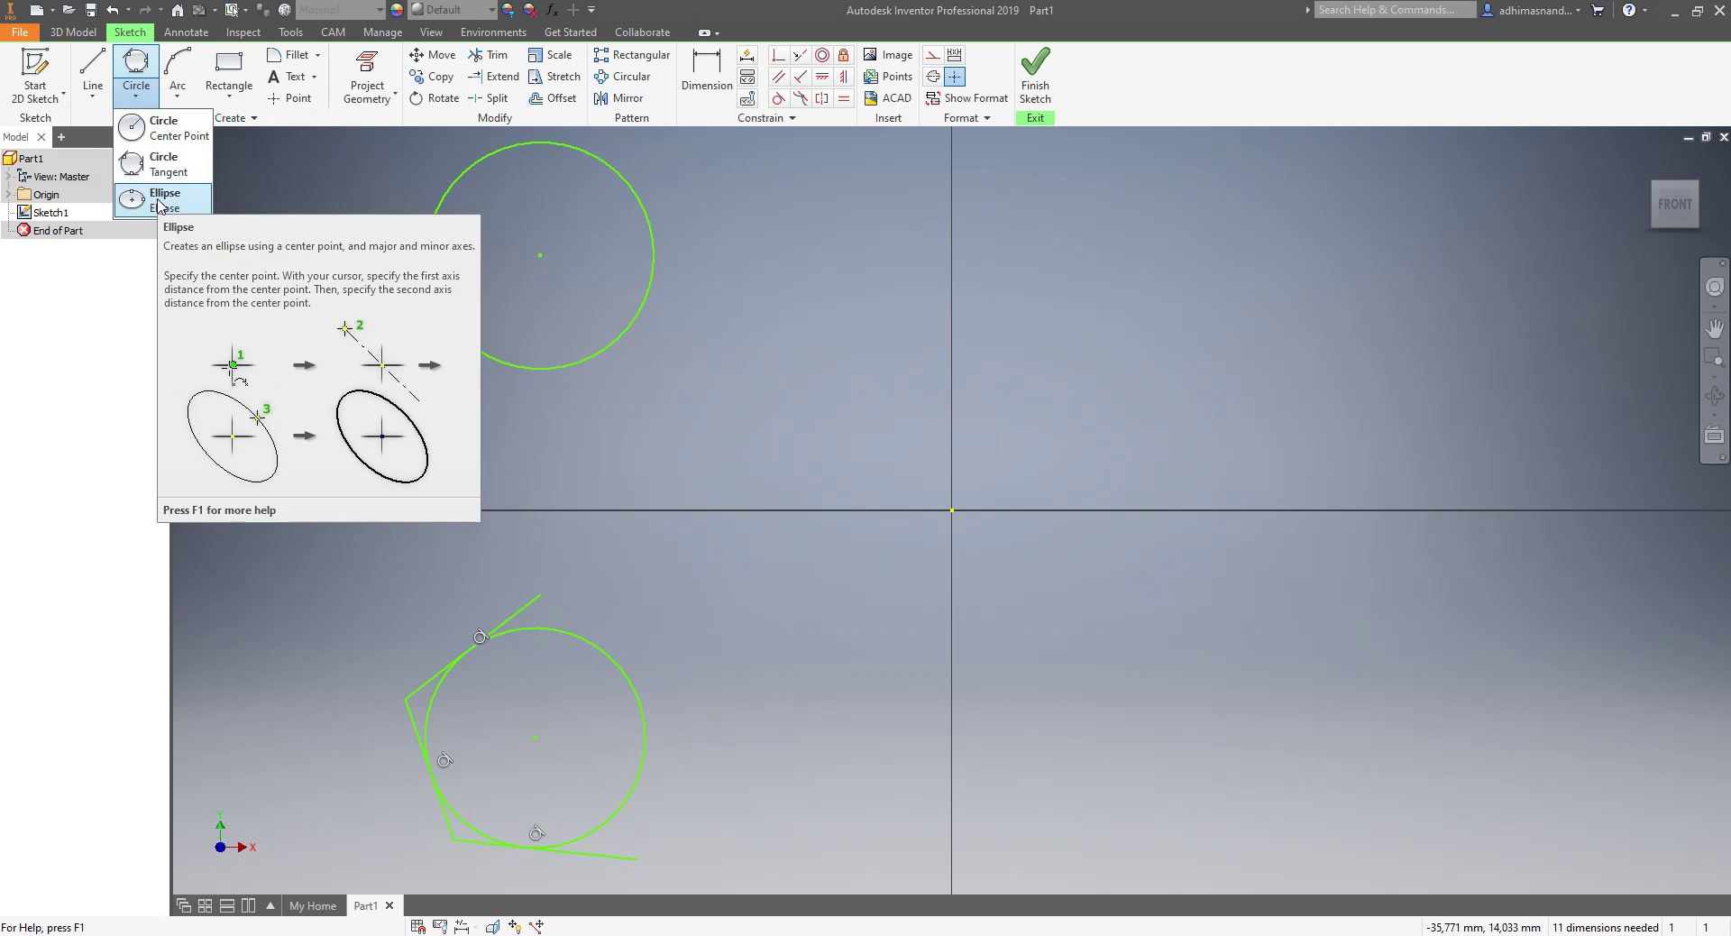
pyautogui.click(159, 200)
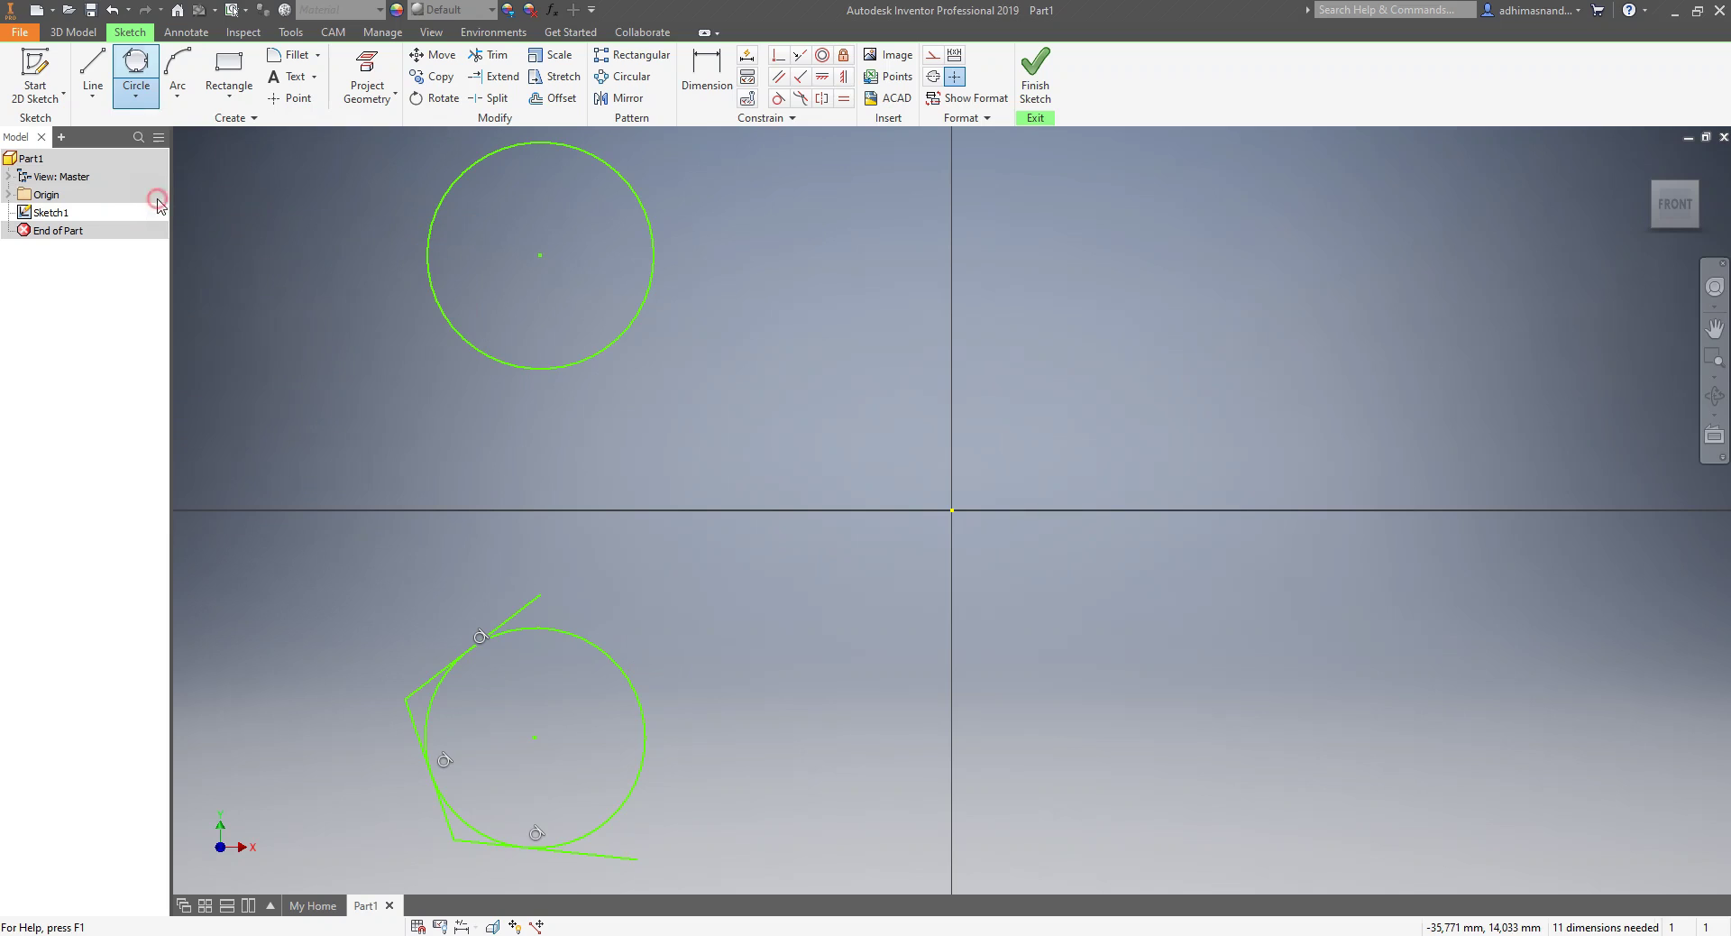
pyautogui.click(1196, 332)
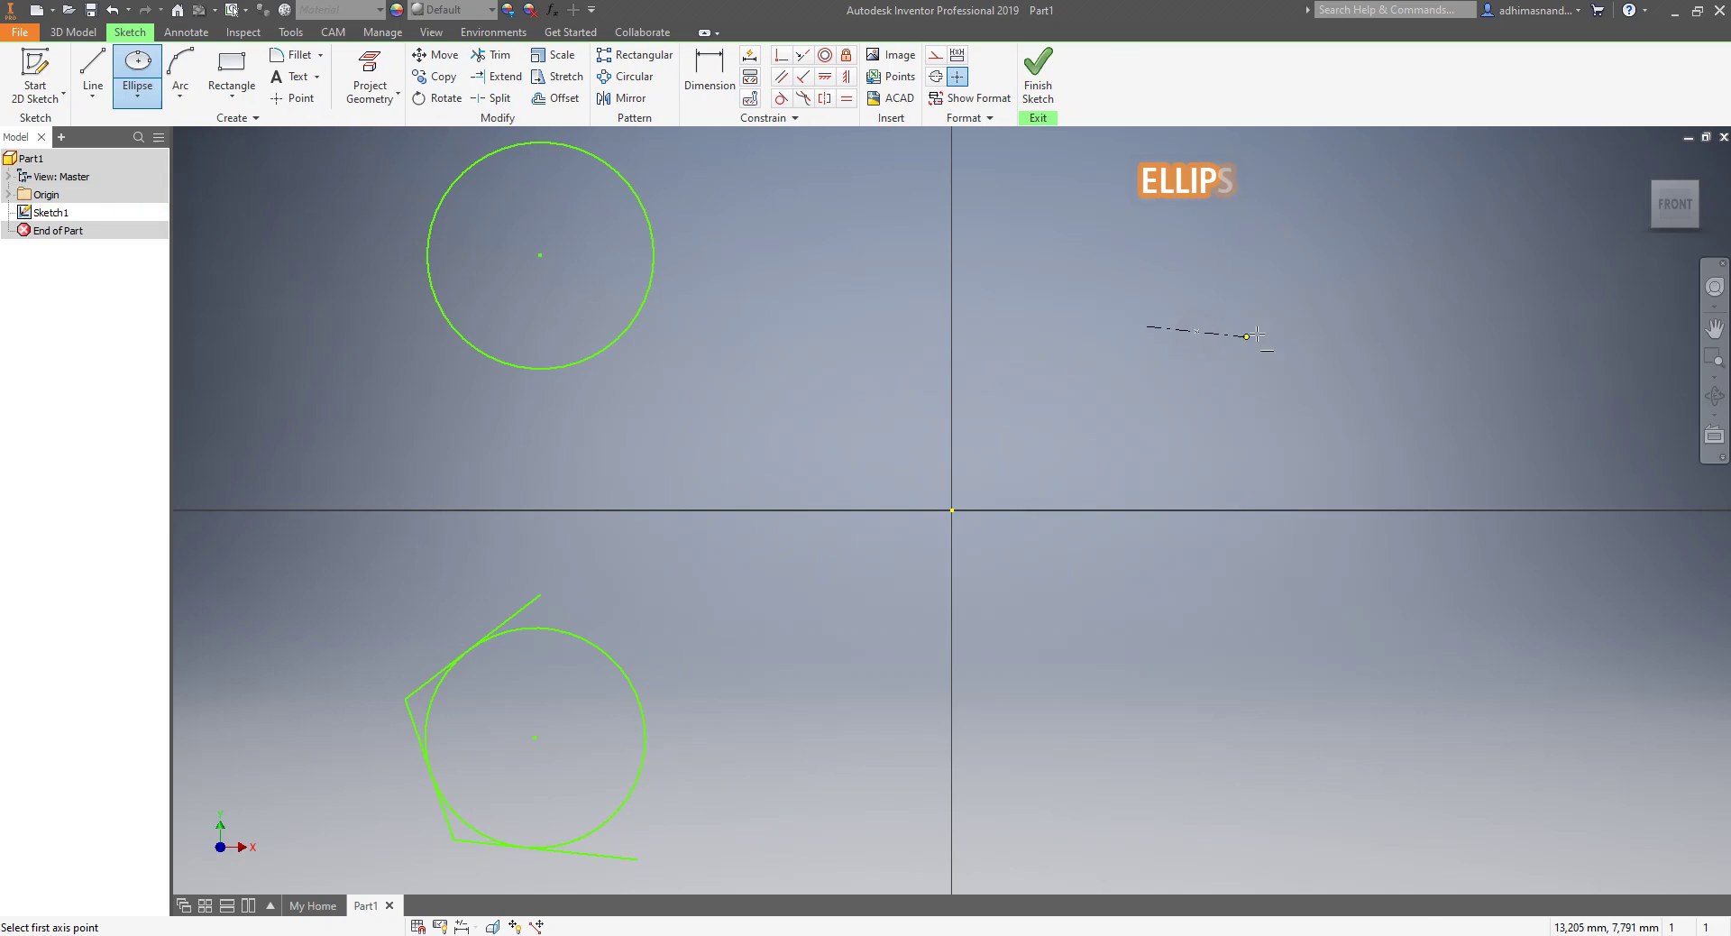
pyautogui.click(1349, 330)
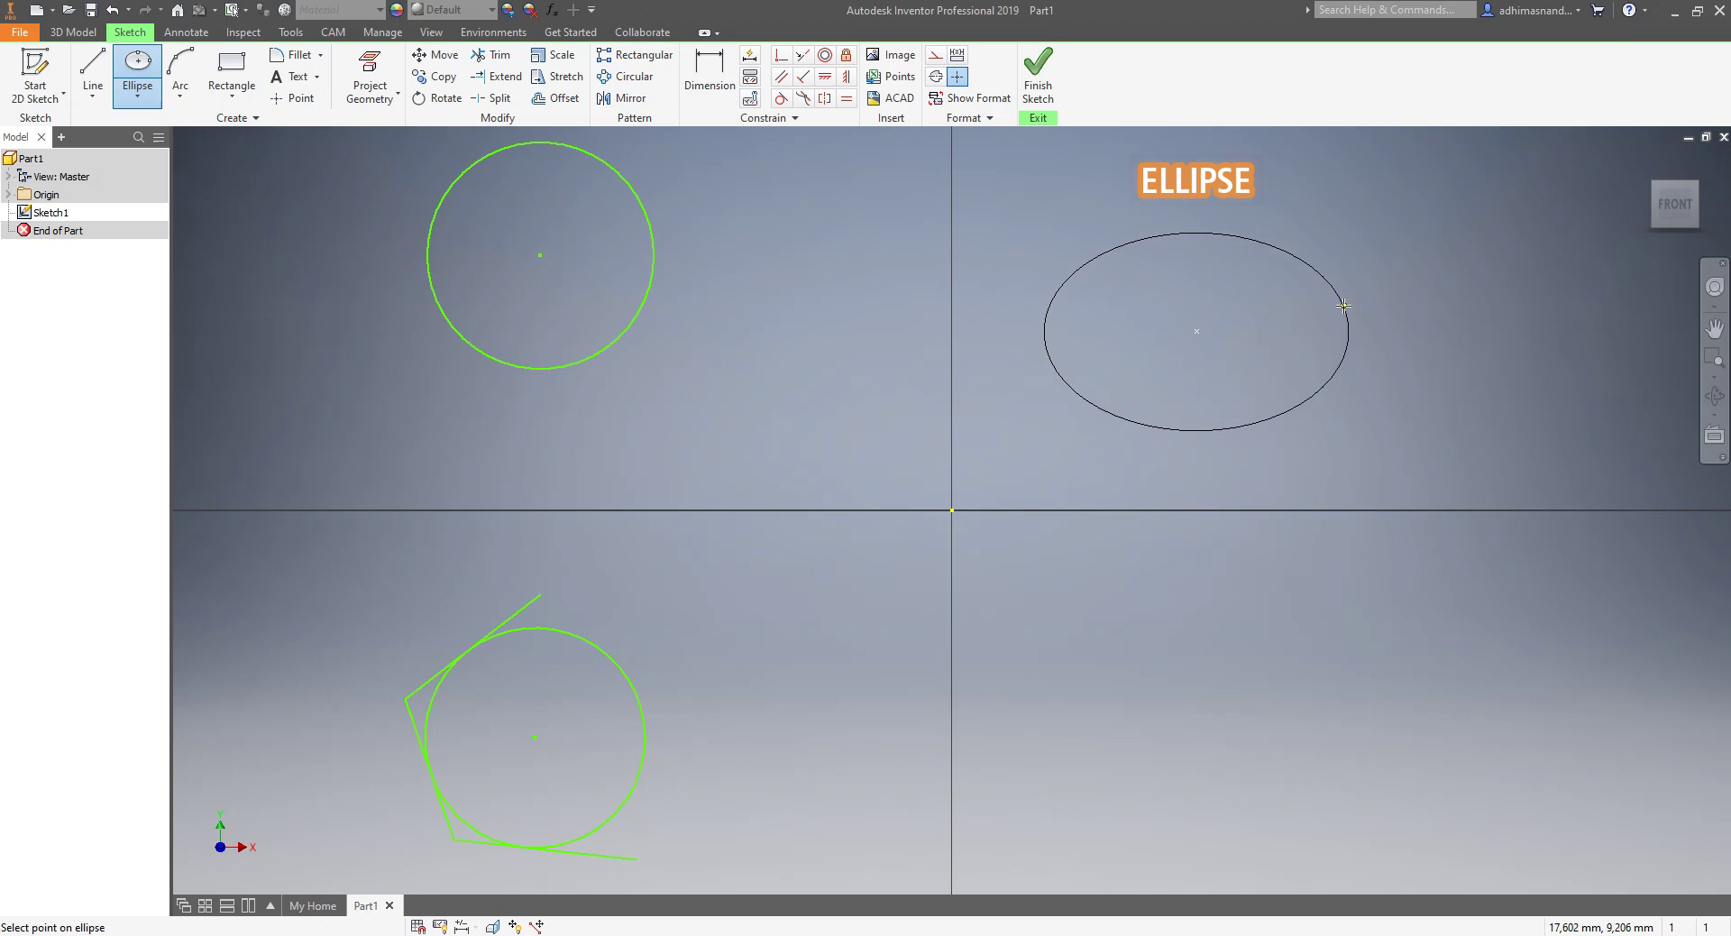
pyautogui.click(1343, 305)
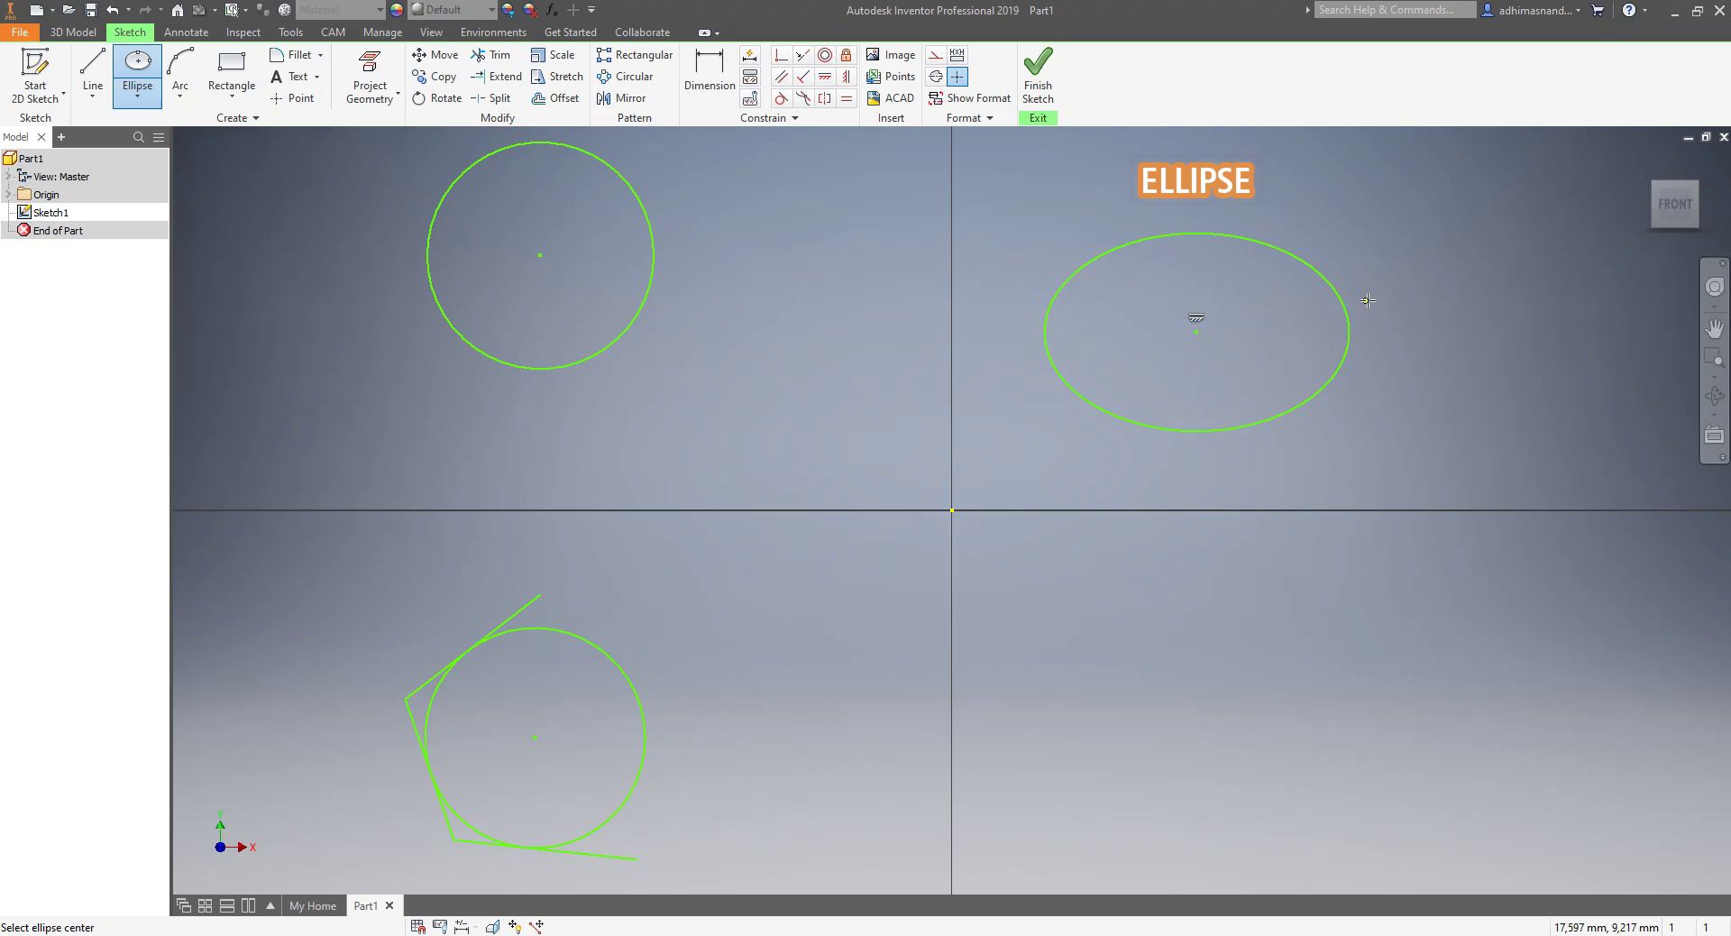
pyautogui.press('Escape')
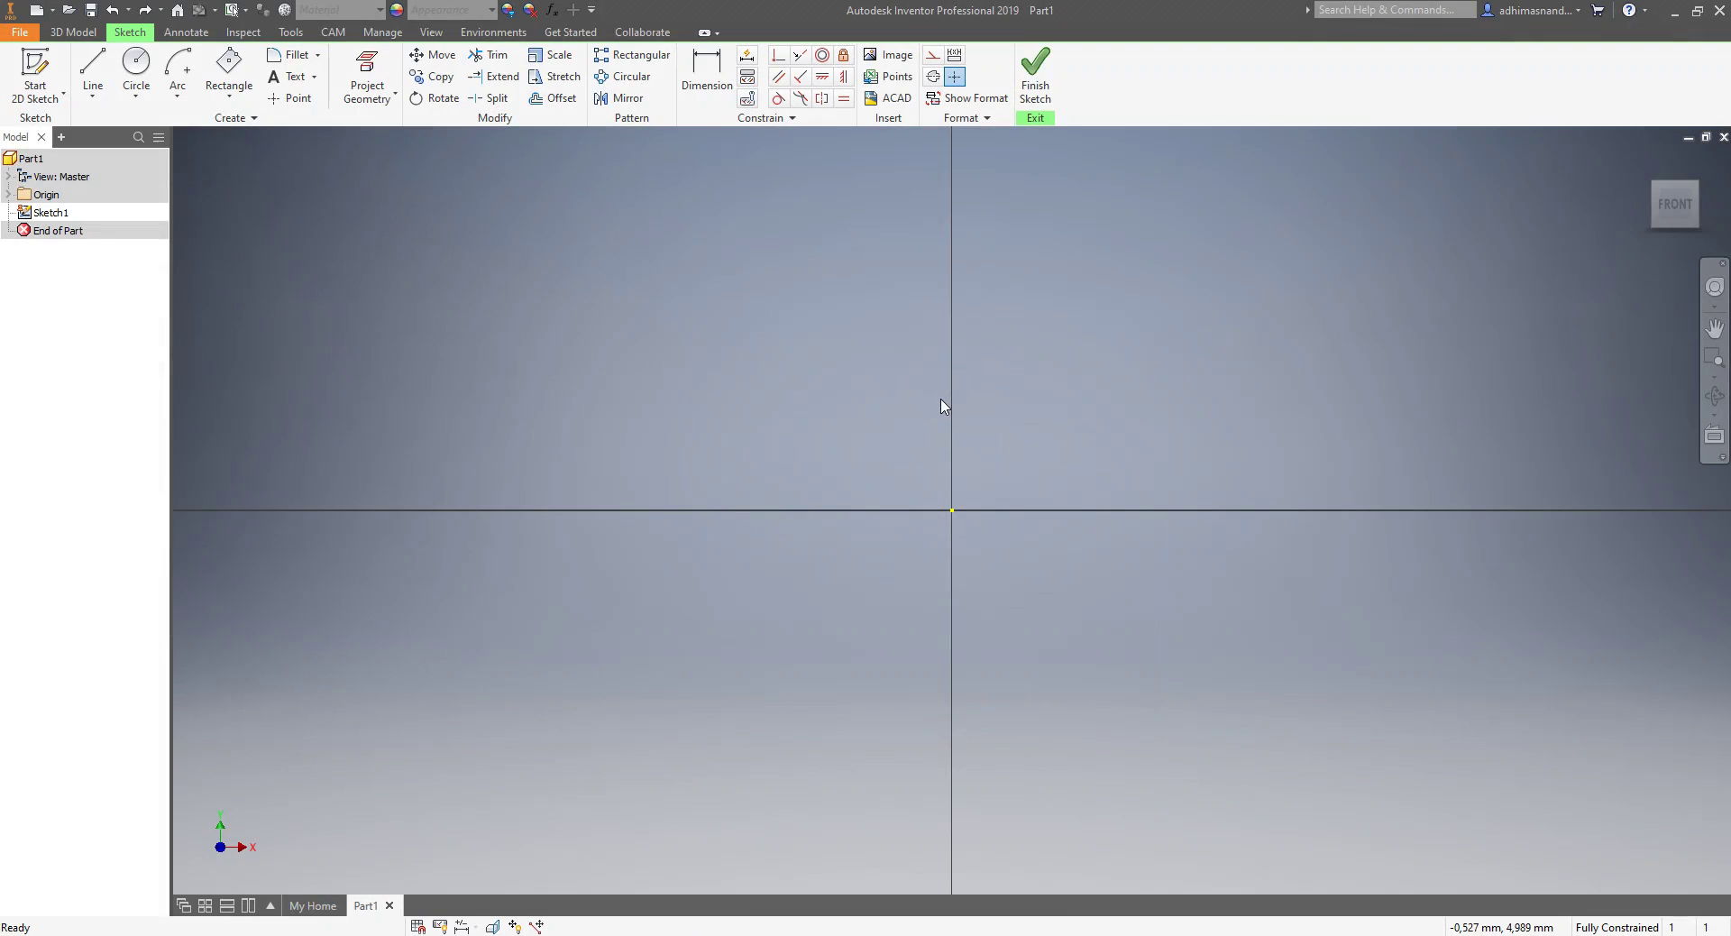
# - Draw a wide two point rectangle in the quadrant above the horizontal axis and left of the vertical axis
pyautogui.click(230, 90)
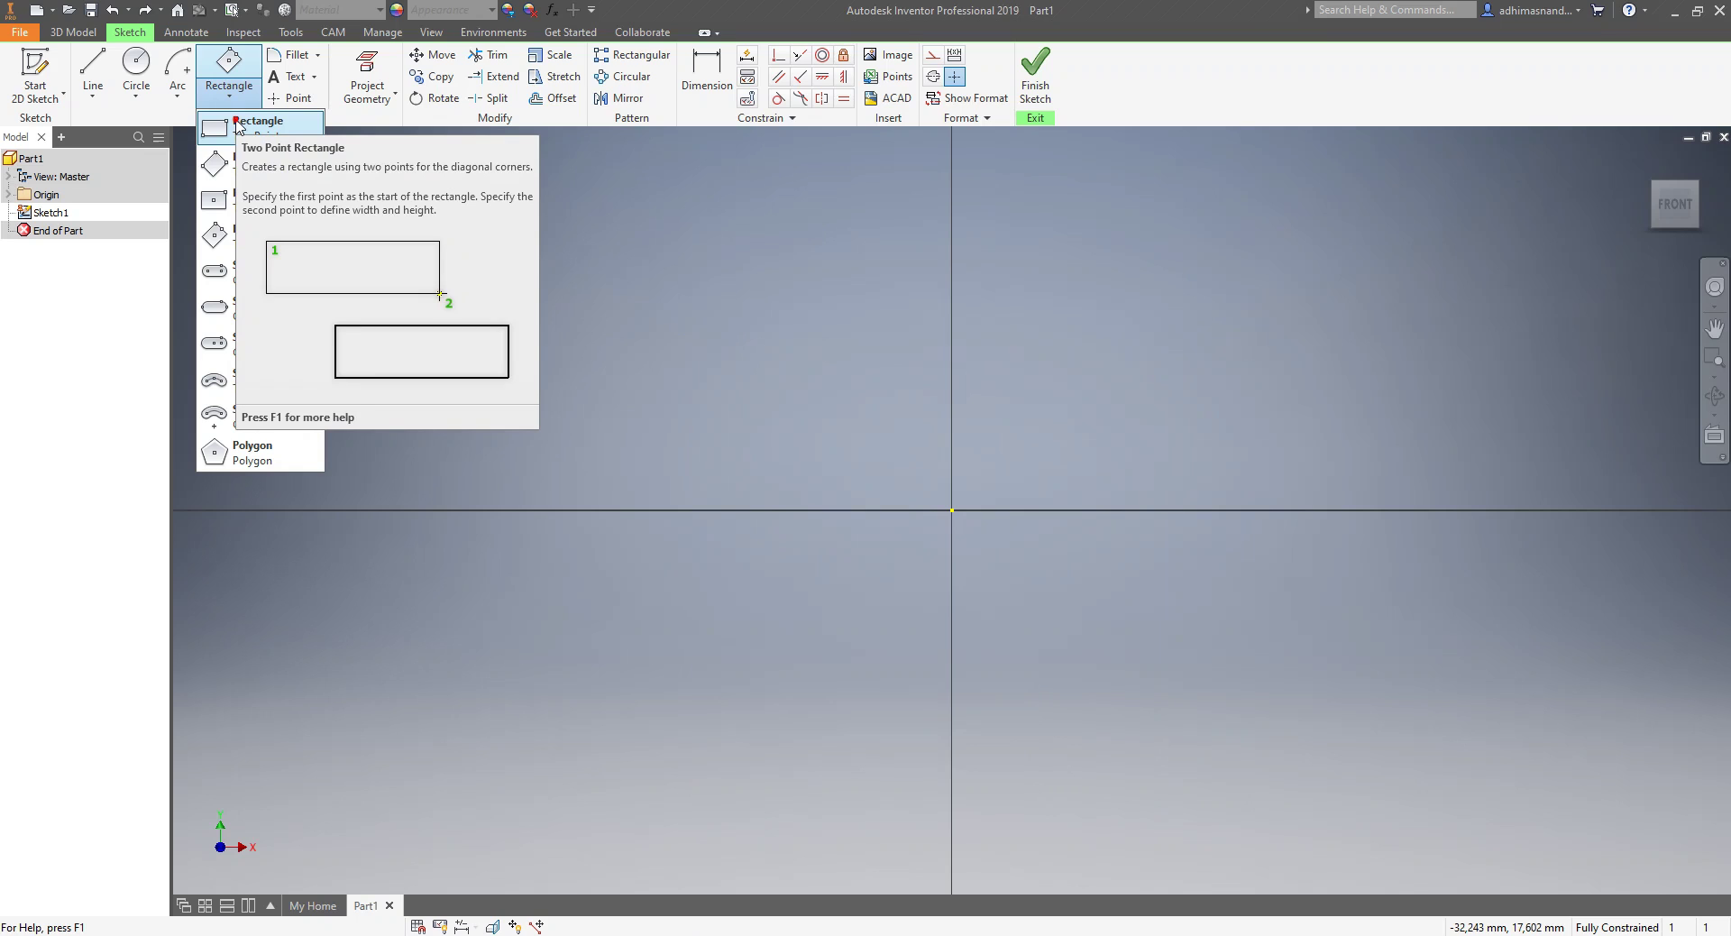
pyautogui.click(239, 125)
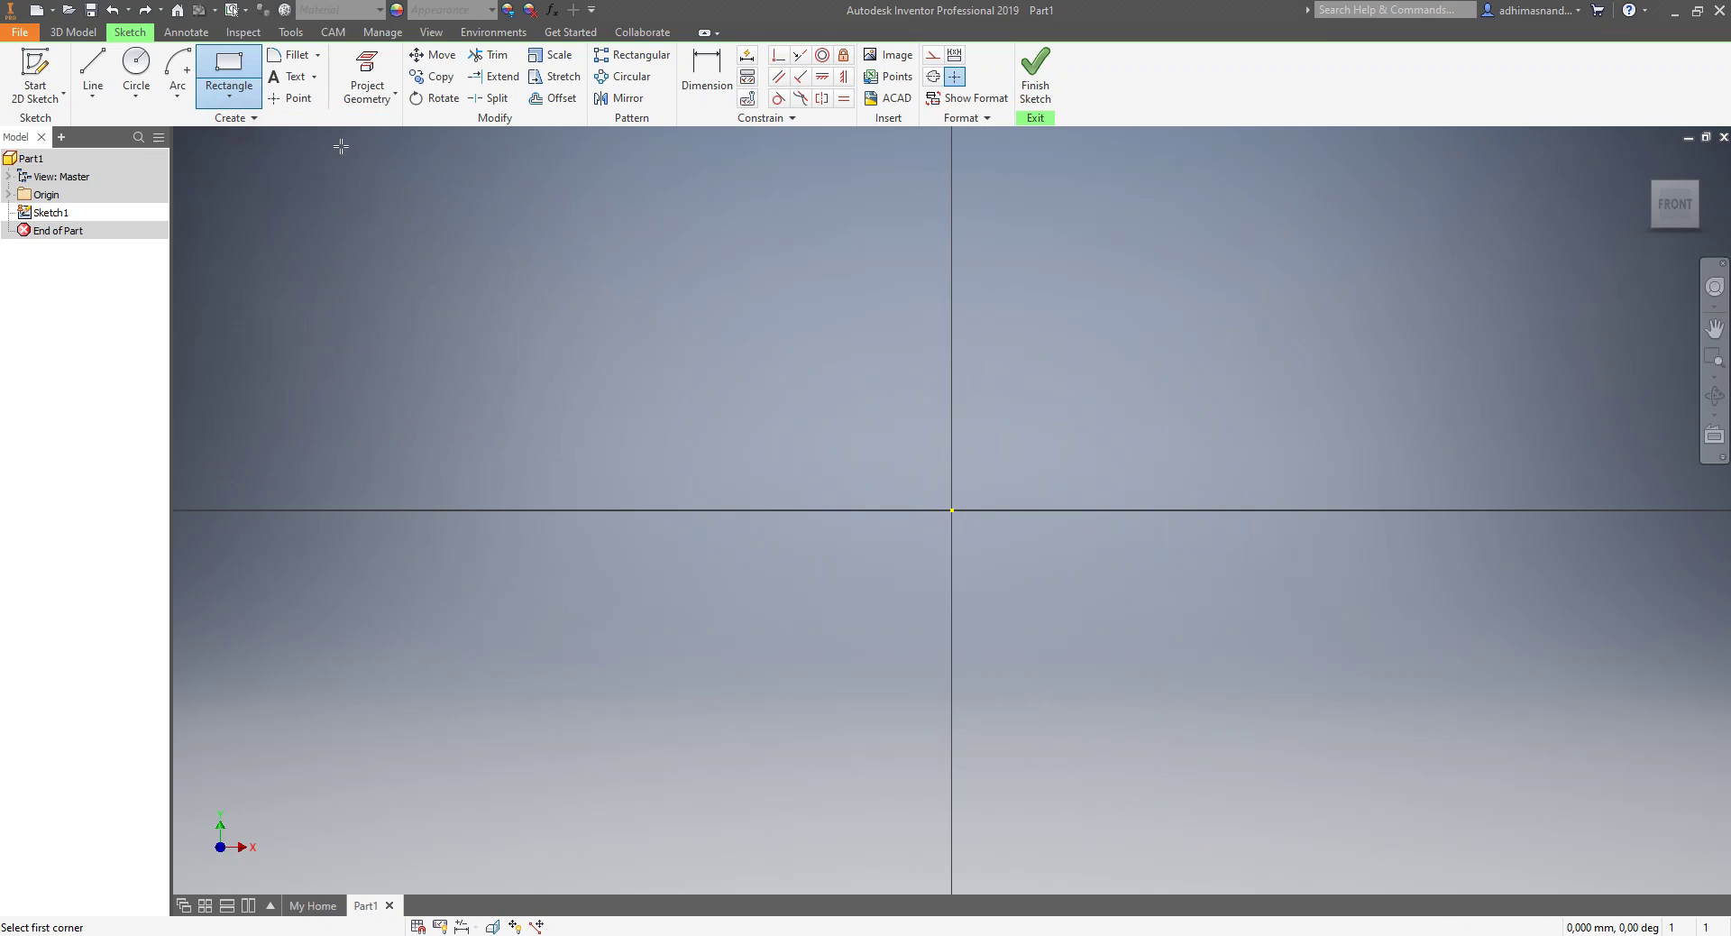
pyautogui.click(361, 211)
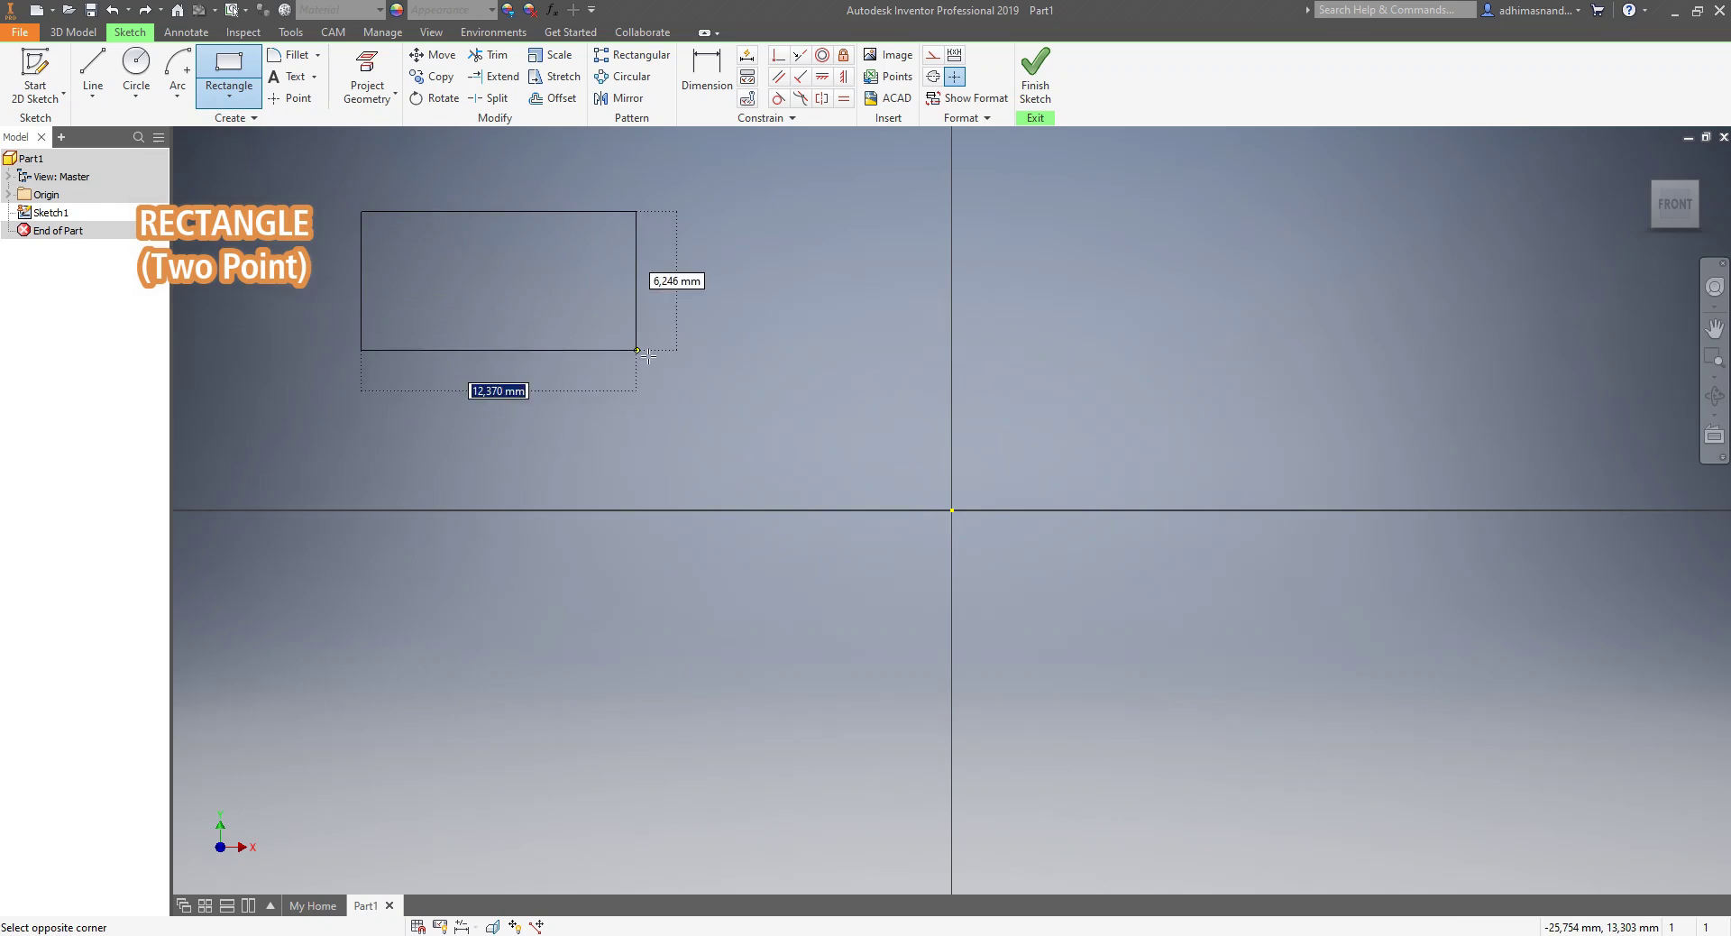
pyautogui.click(772, 454)
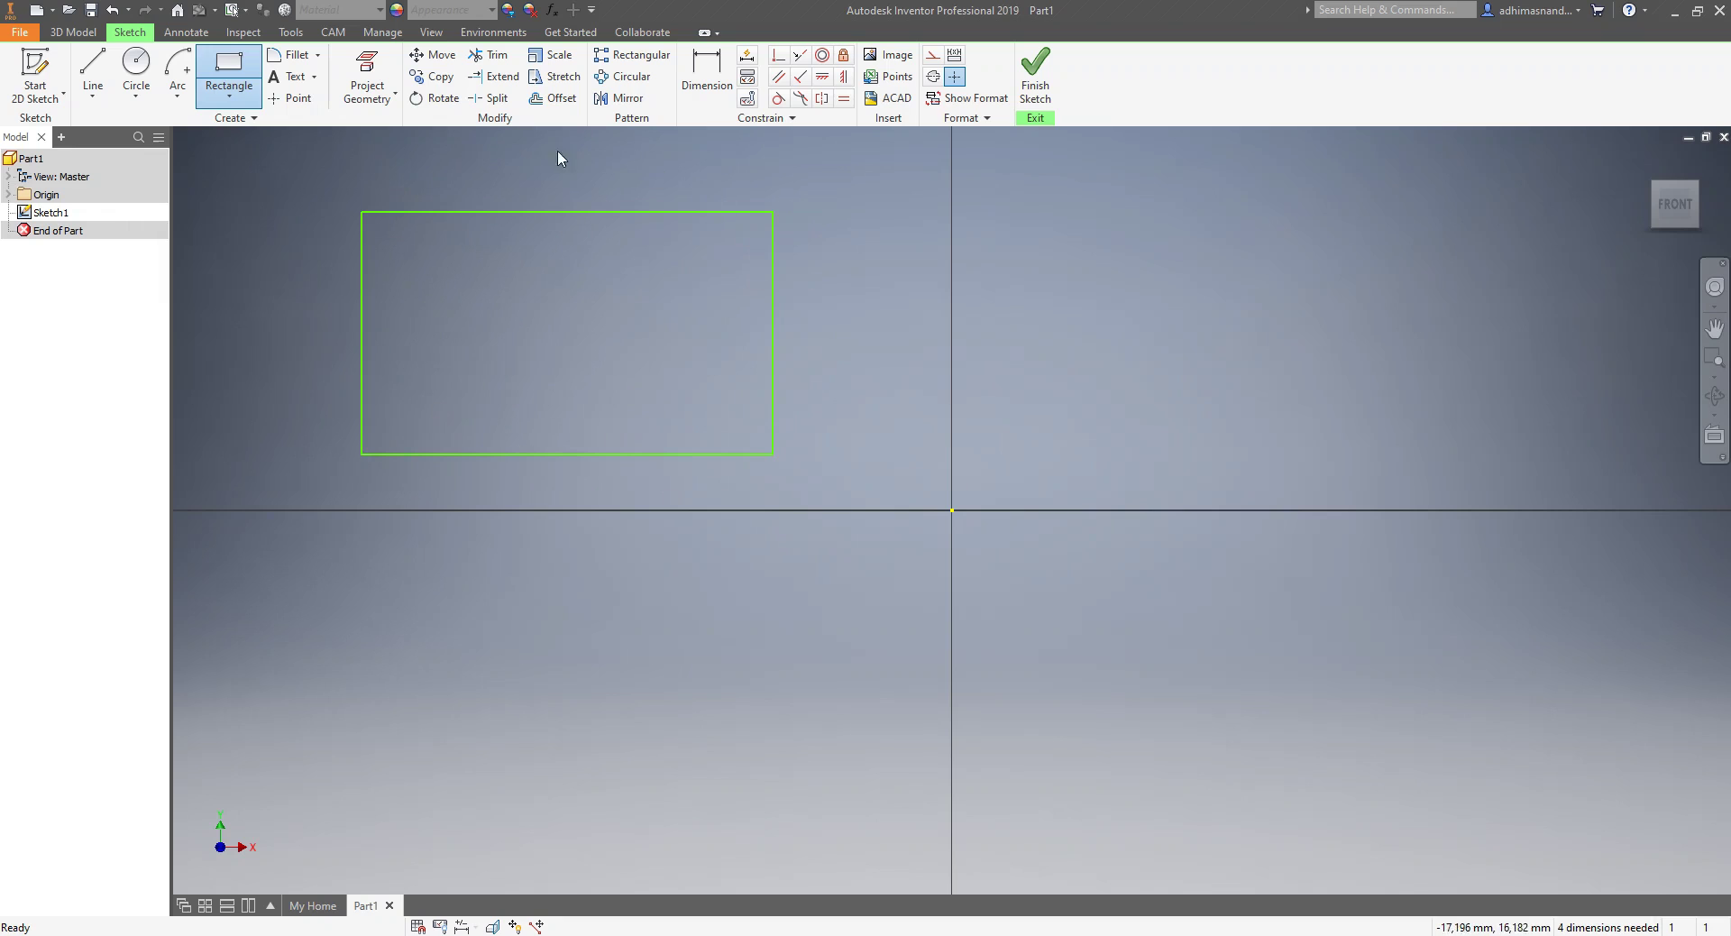
# - Draw a three point rectangle below the horizontal axis, under the first rectangle, starting with its vertical left side
pyautogui.click(236, 100)
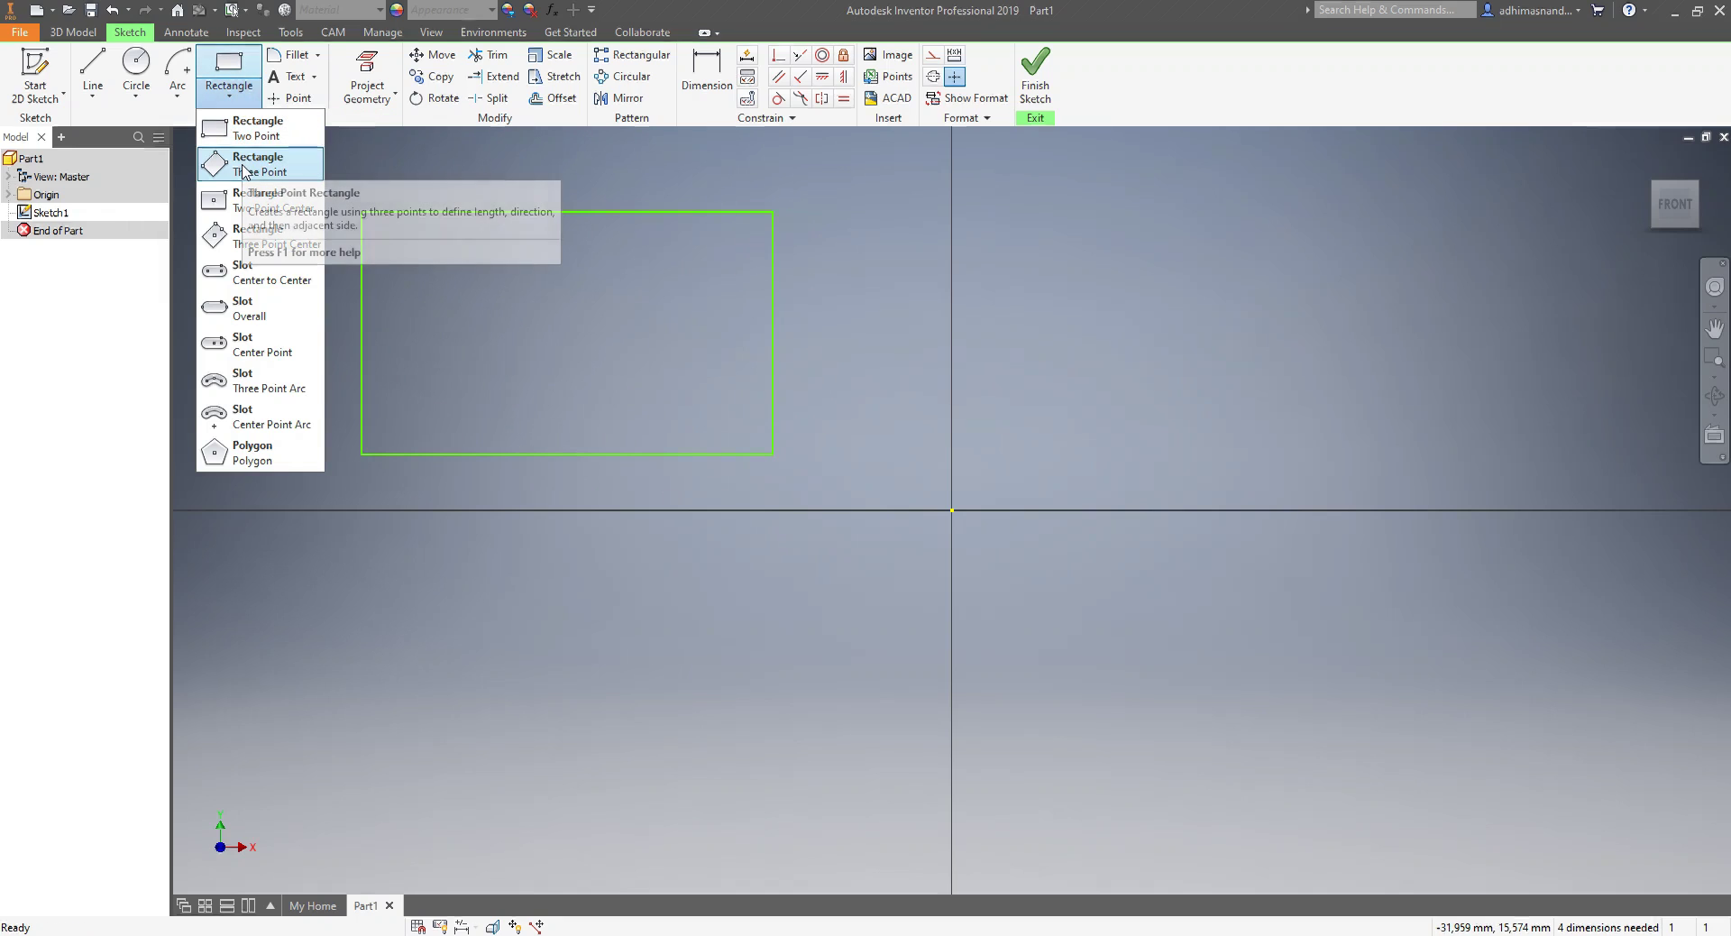
pyautogui.click(243, 168)
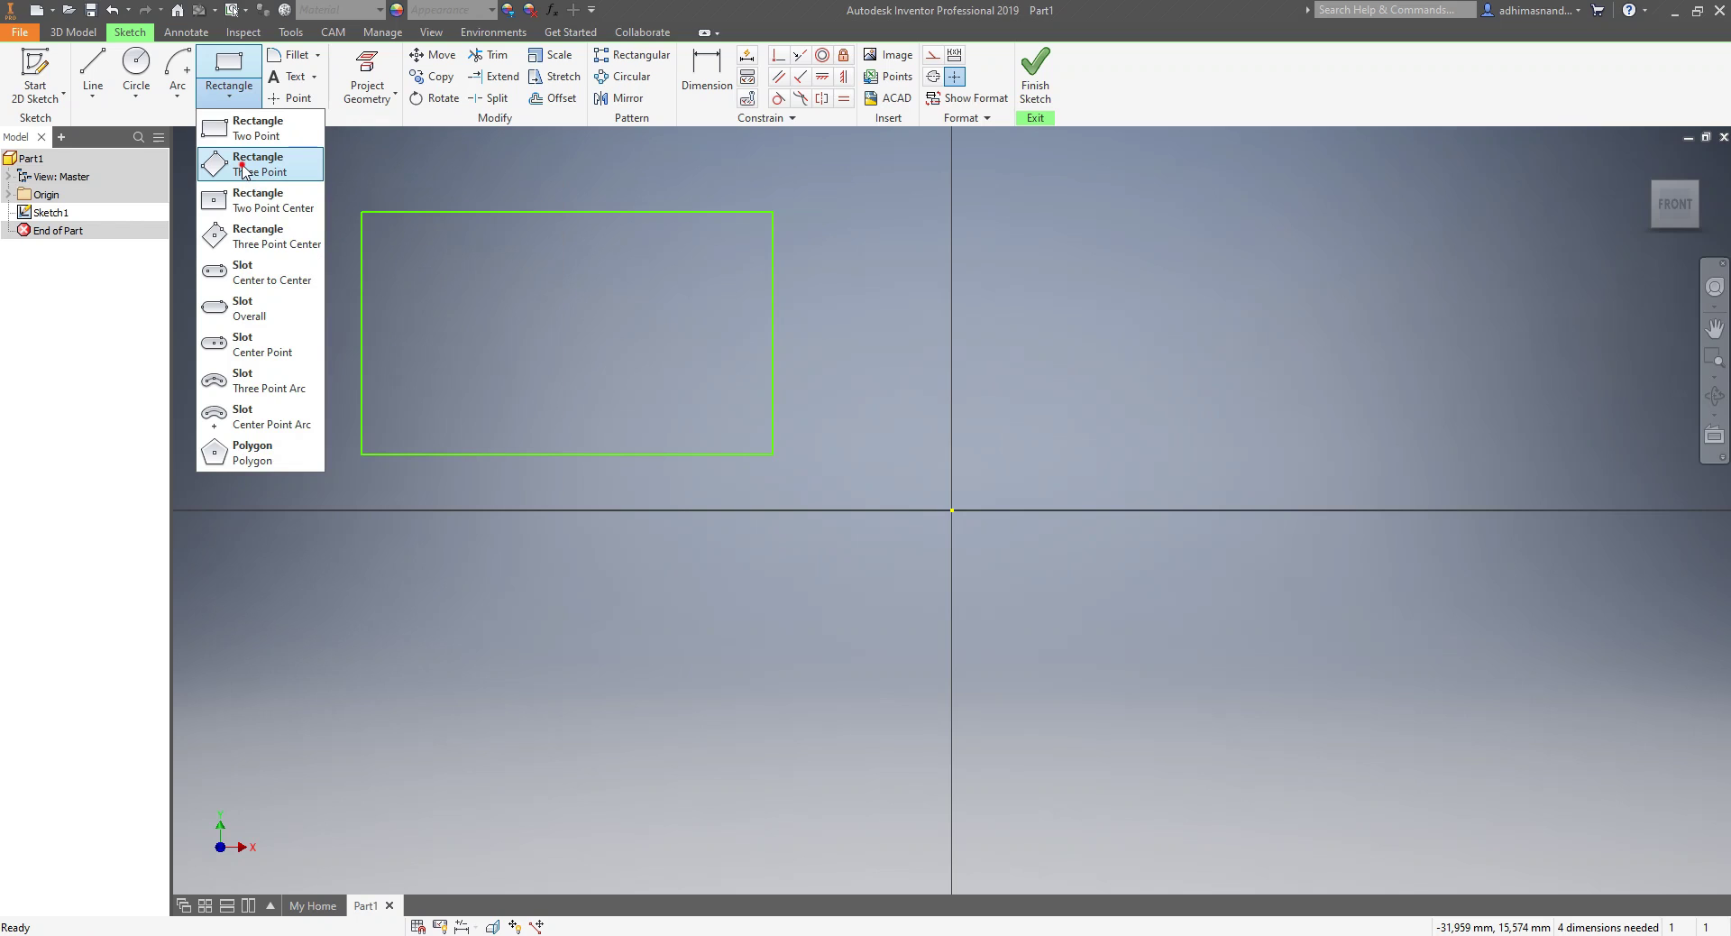
pyautogui.click(376, 624)
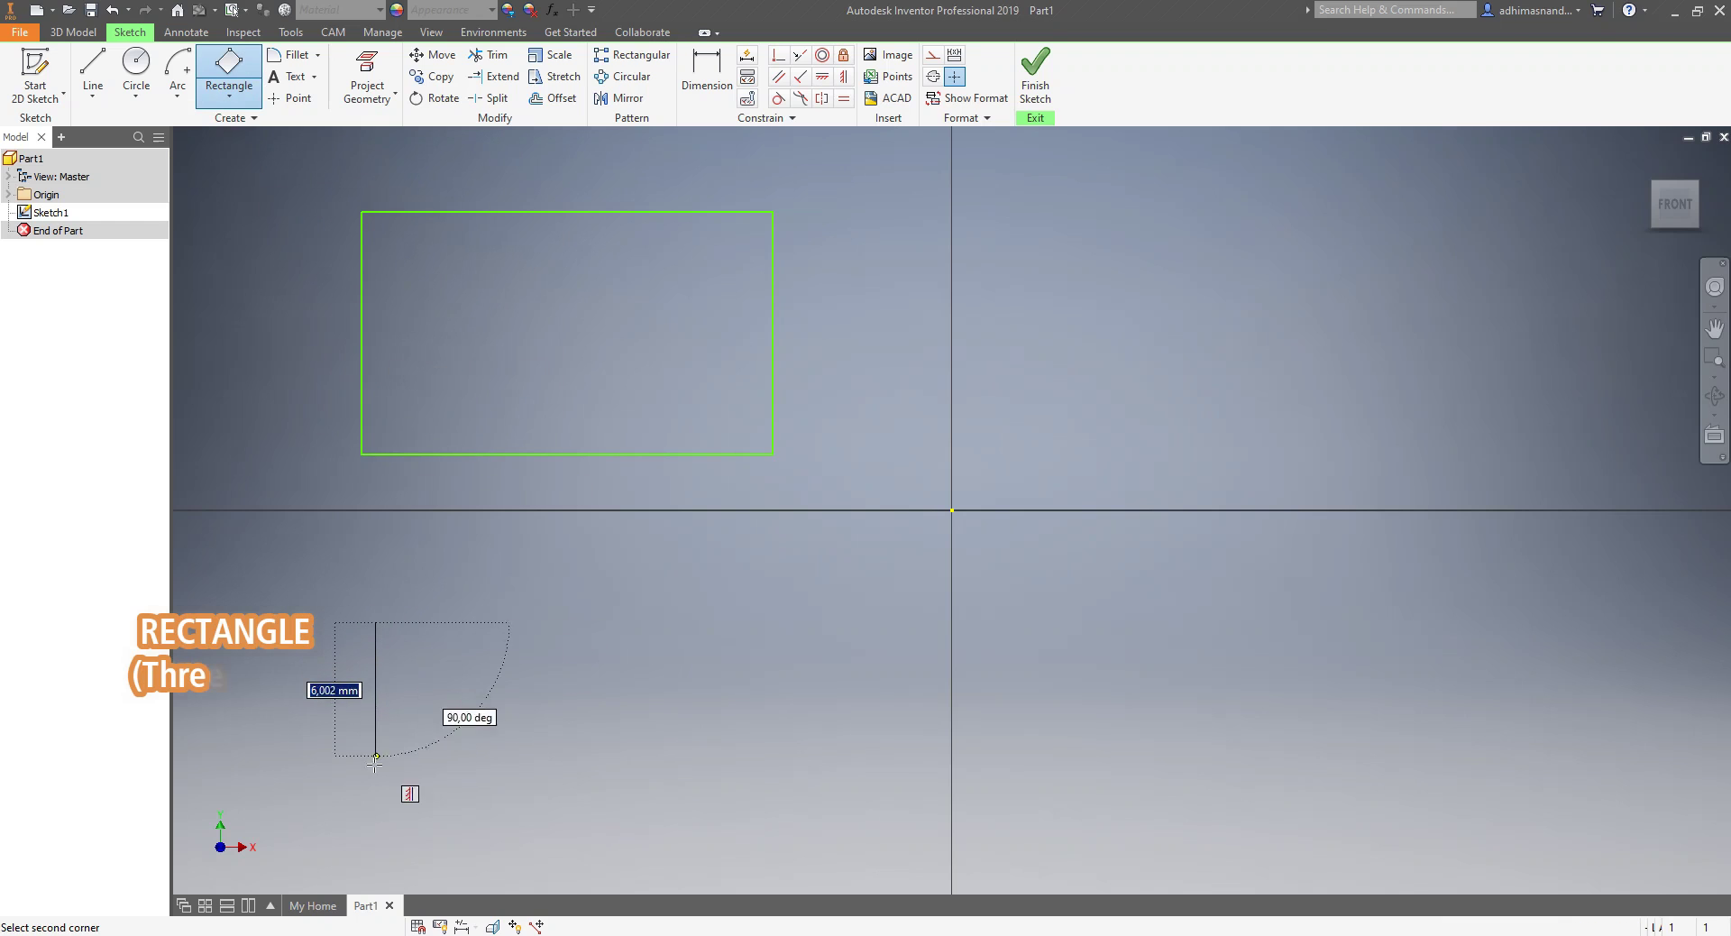
pyautogui.click(376, 822)
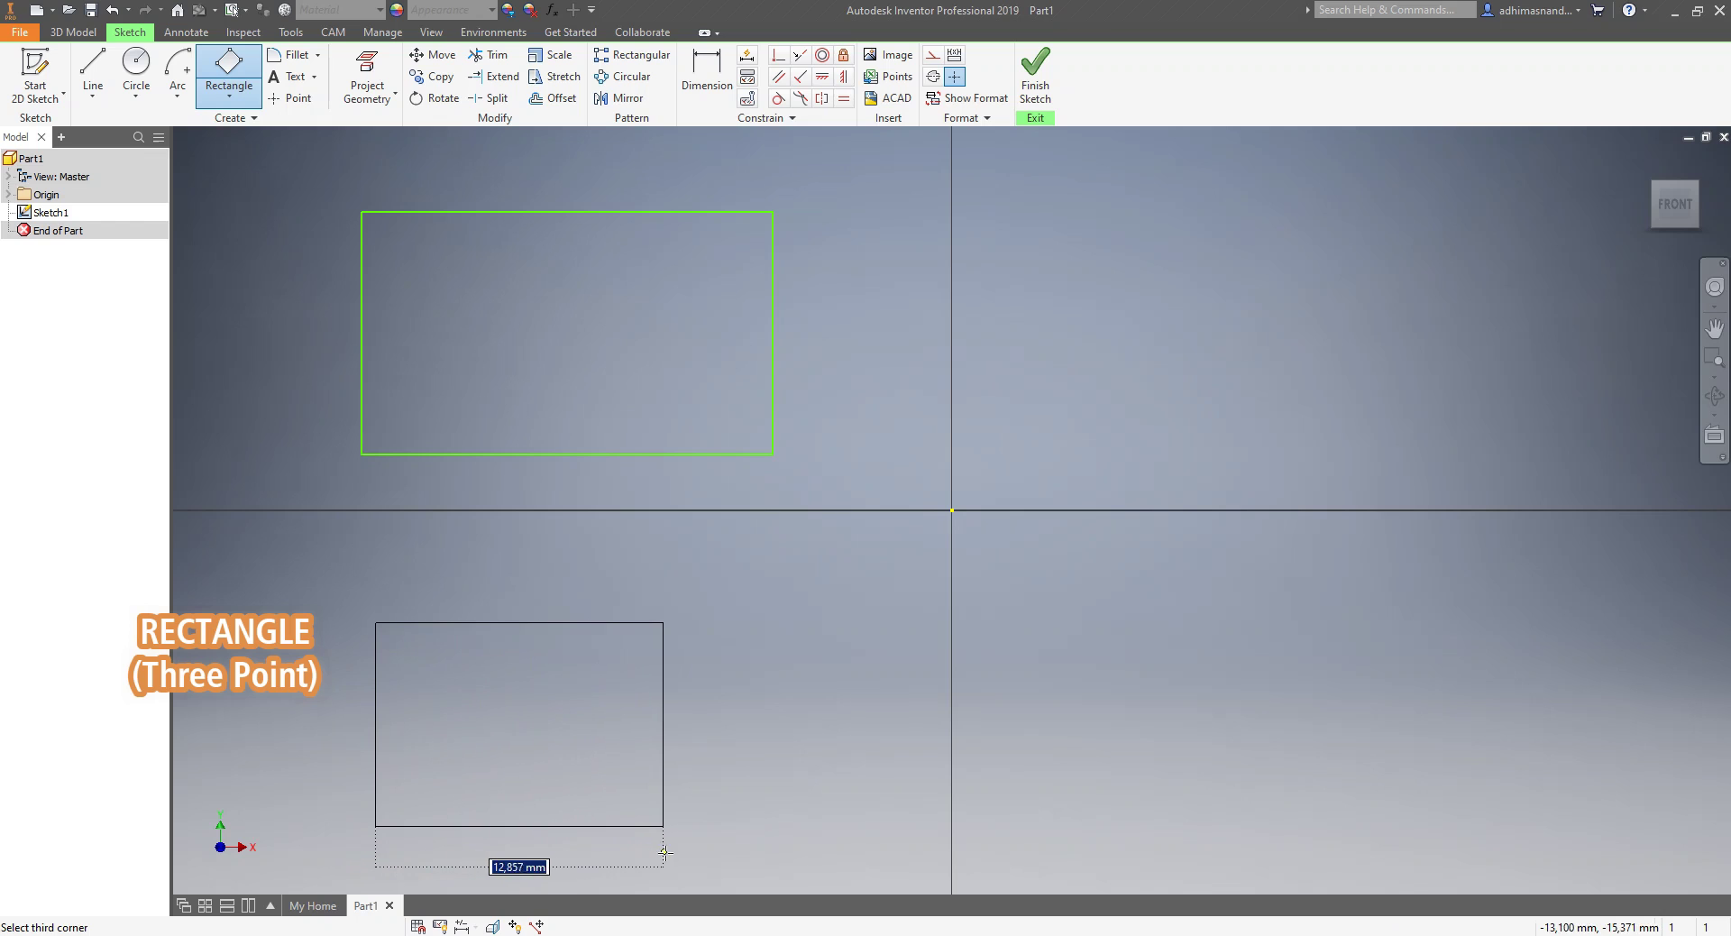
pyautogui.click(681, 861)
pyautogui.press('Escape')
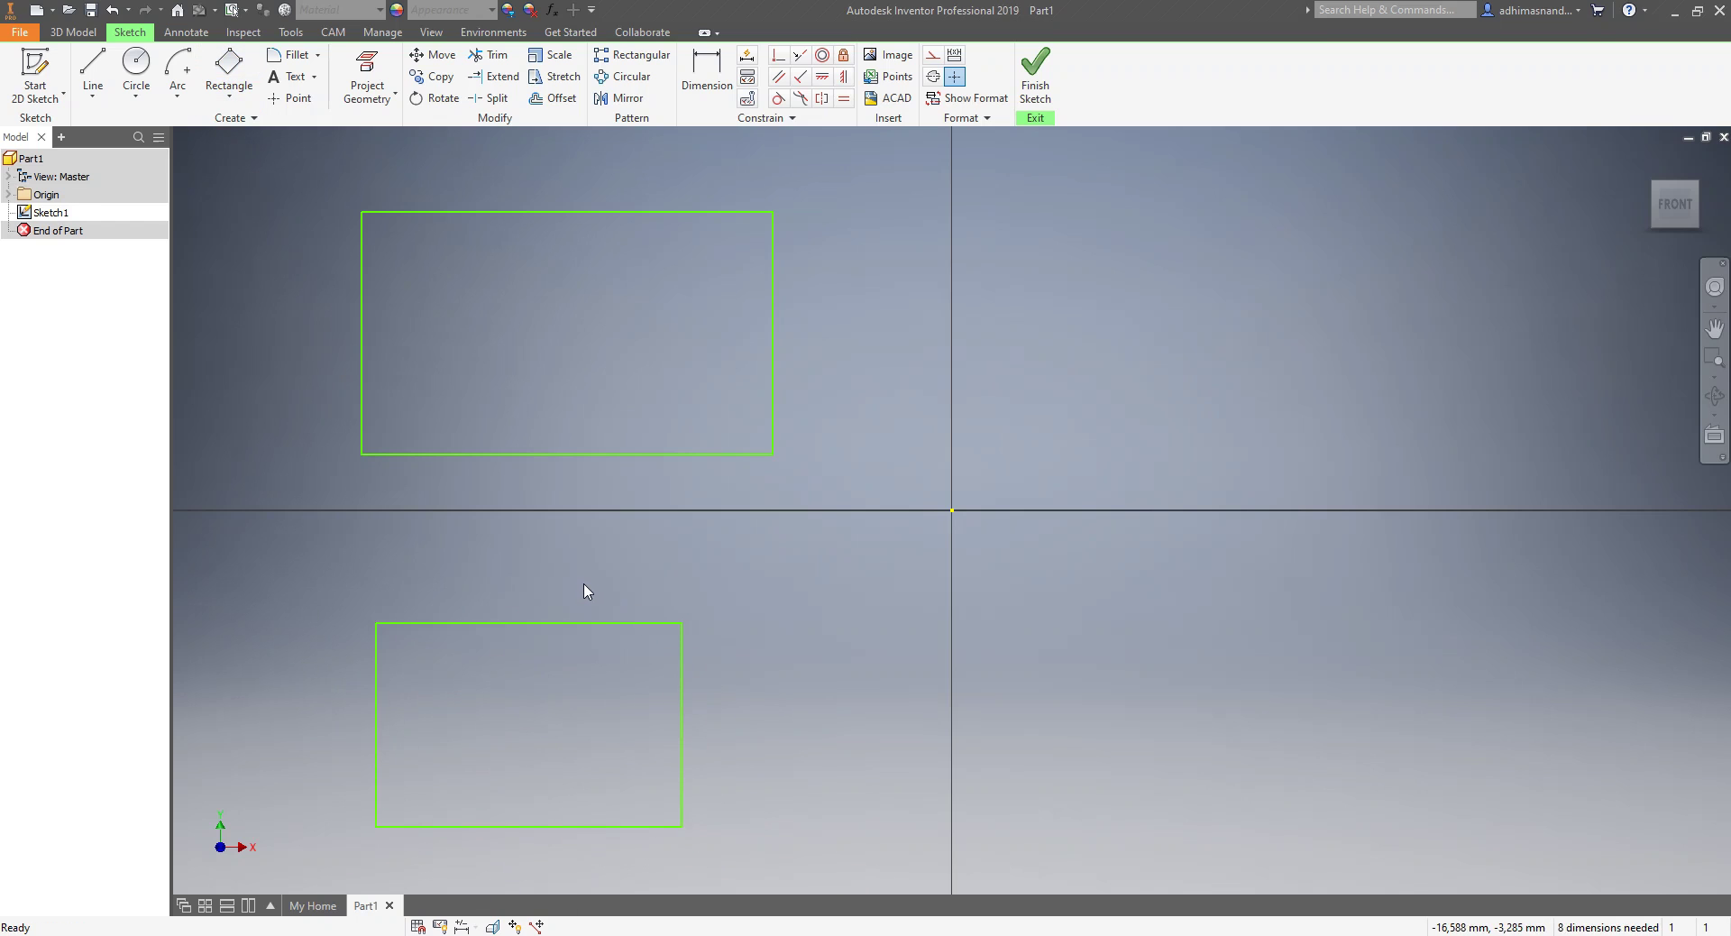
# - Draw a two point center rectangle about 13 mm wide and 12.9 mm high, above the horizontal axis and right of the vertical axis
pyautogui.click(229, 103)
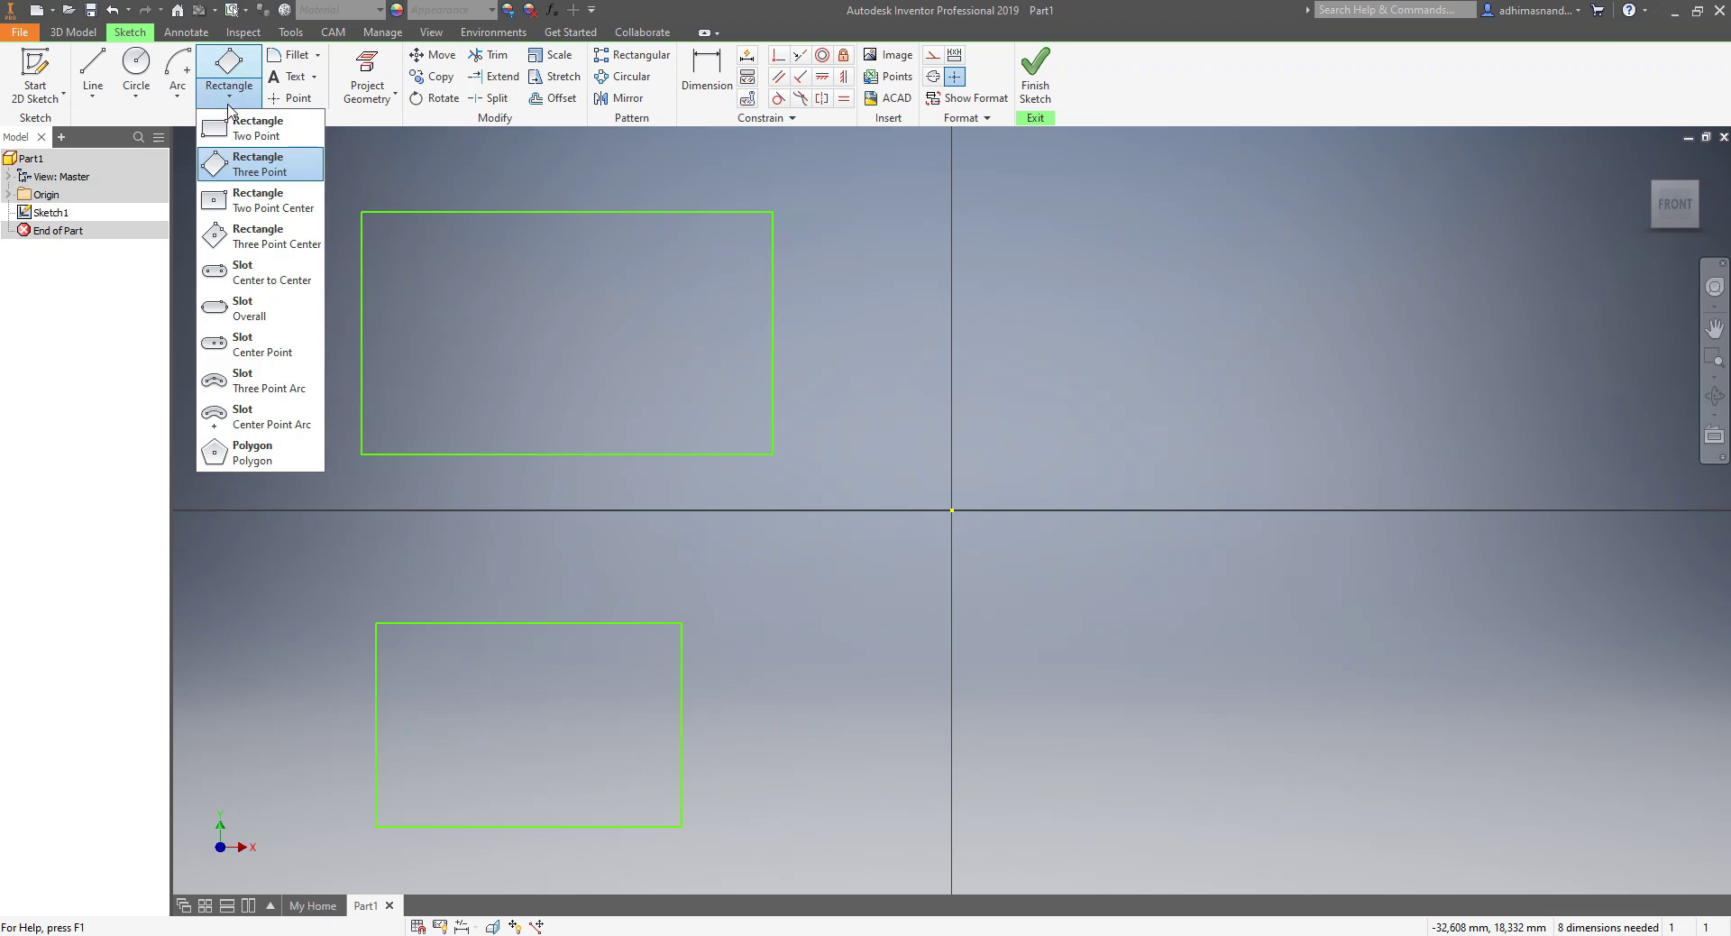
pyautogui.click(285, 206)
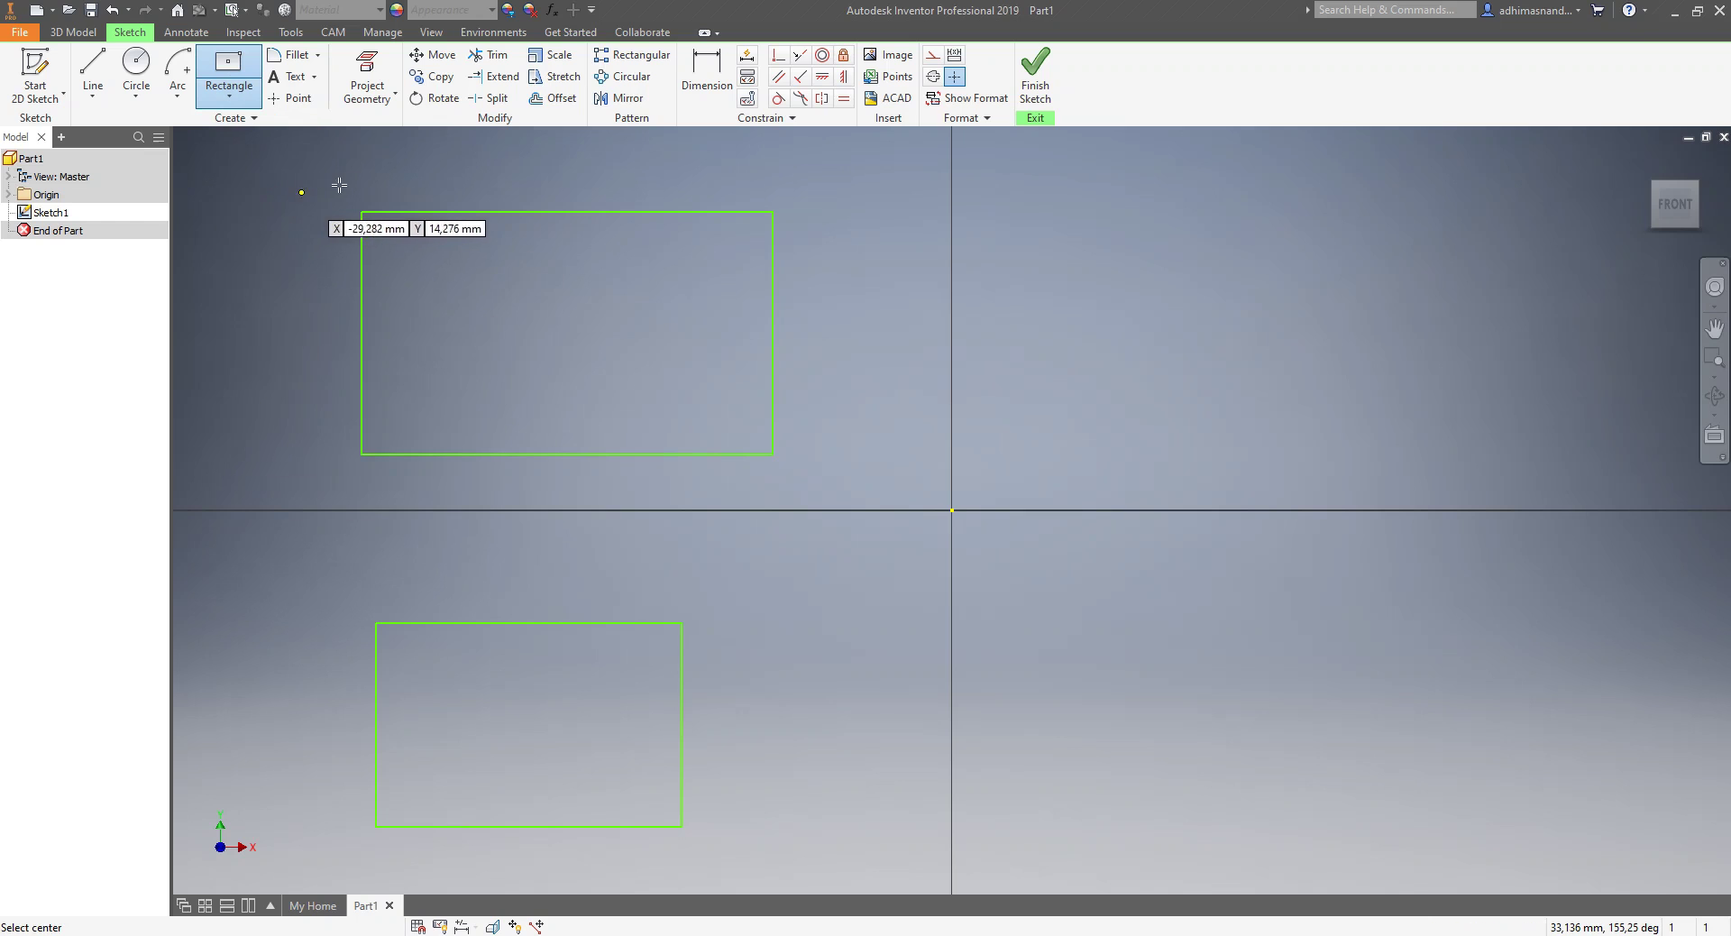
pyautogui.click(1320, 297)
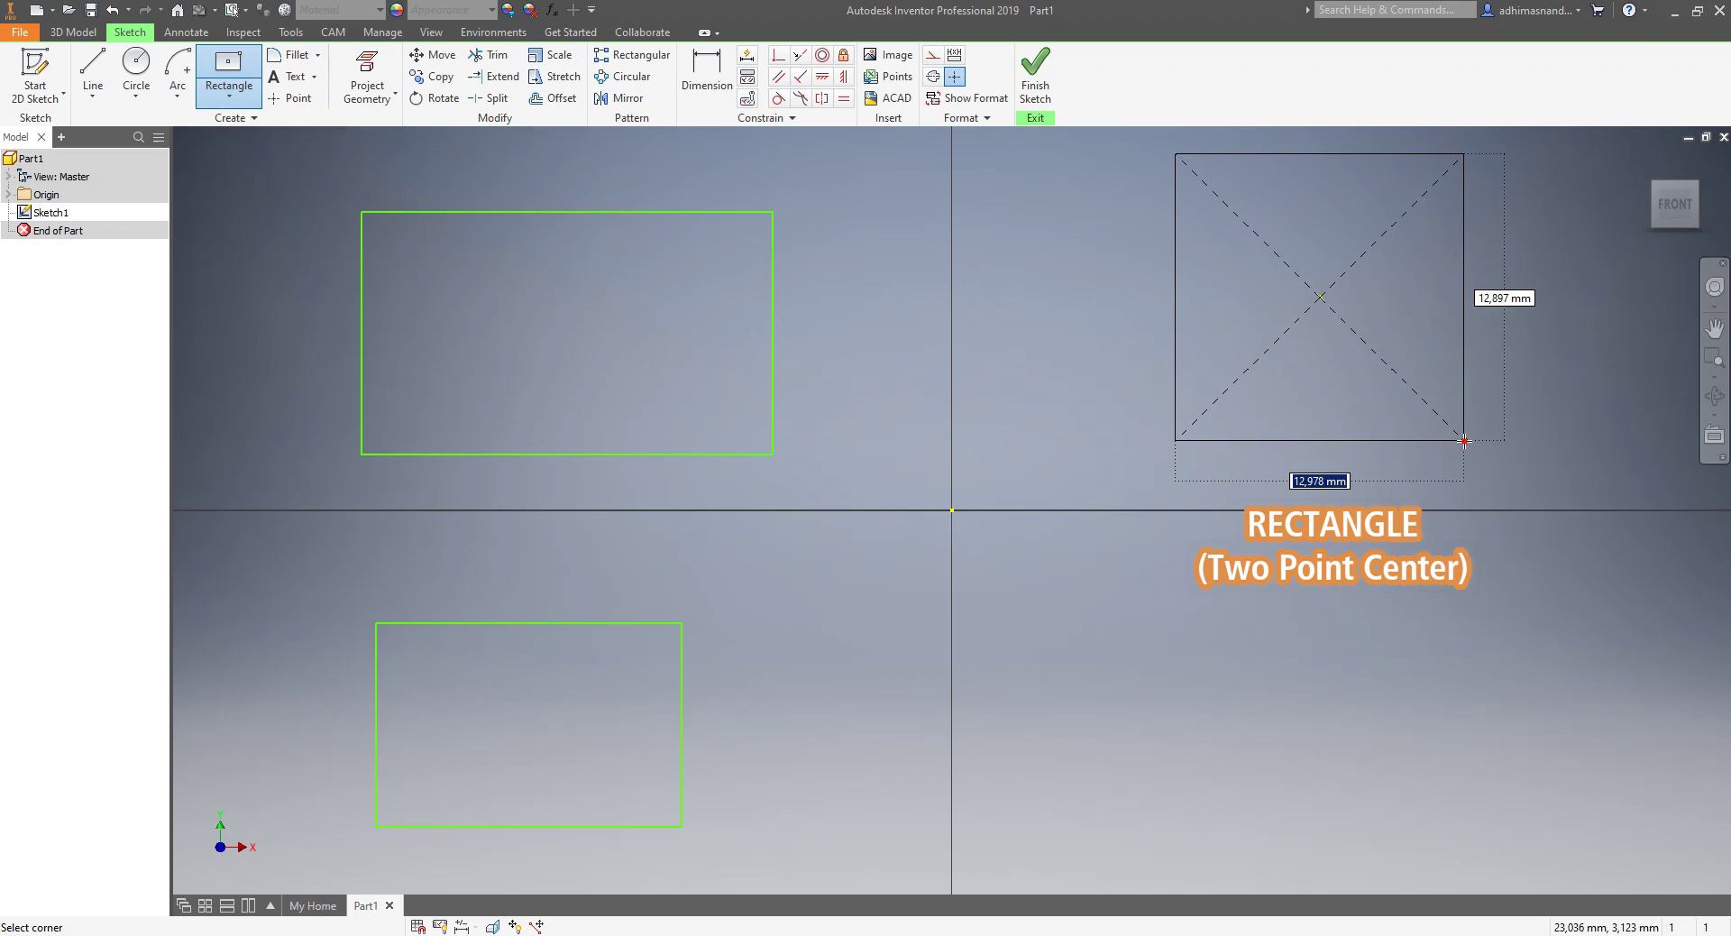
pyautogui.click(1464, 441)
pyautogui.press('Escape')
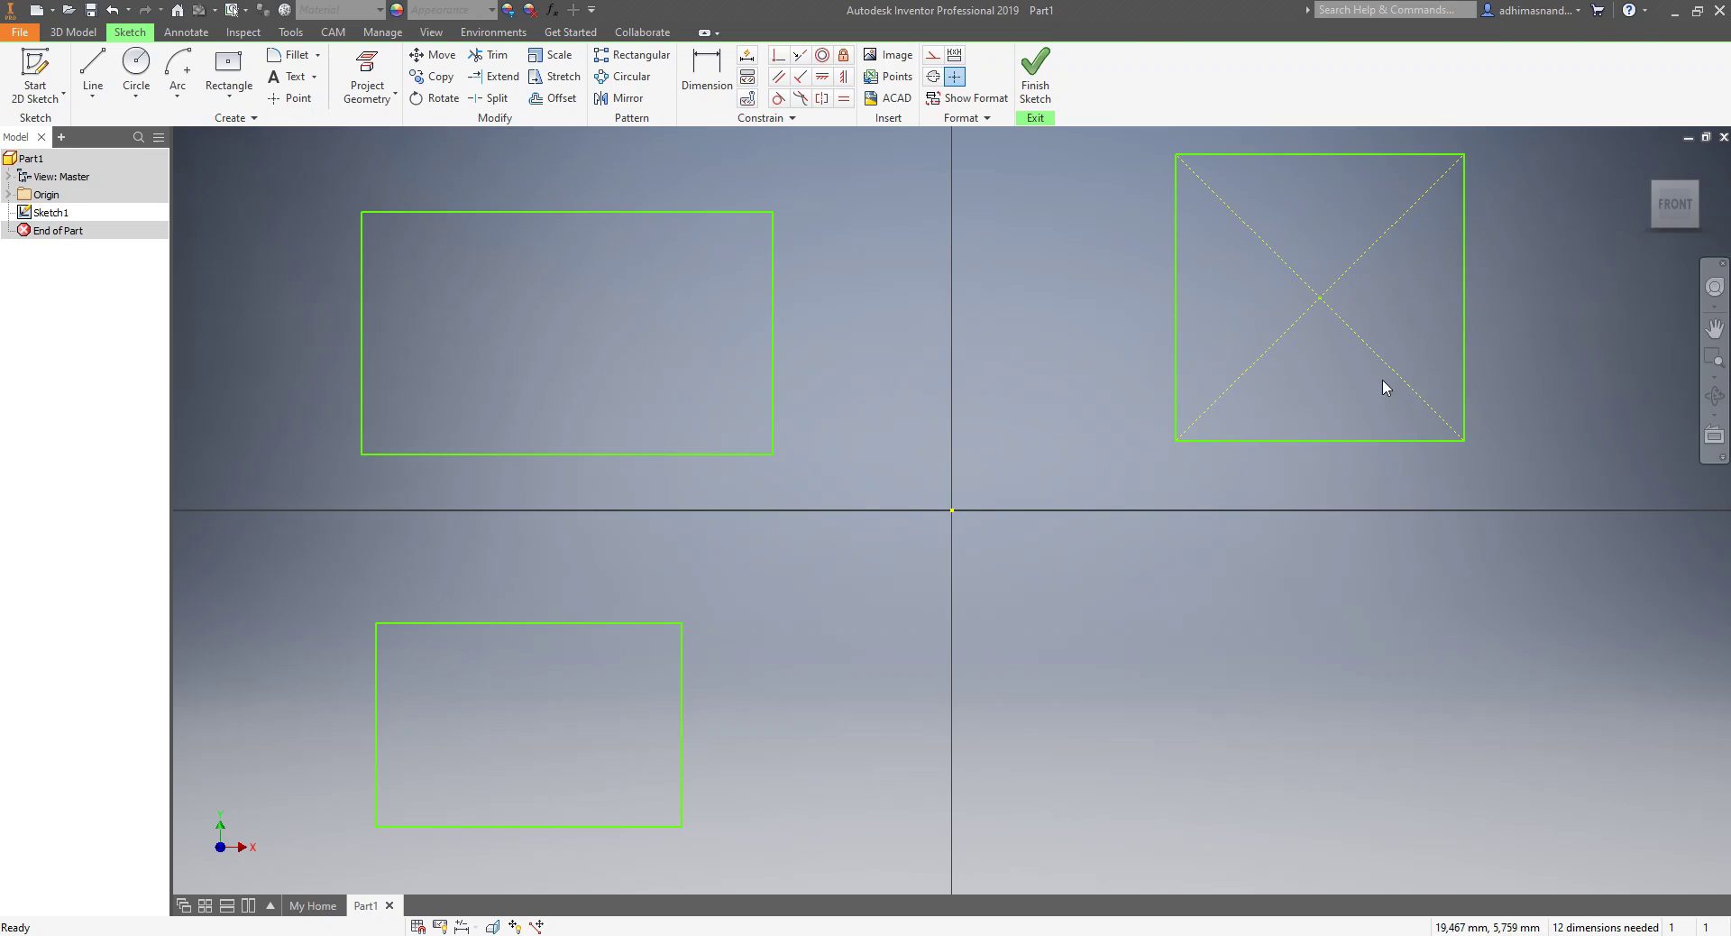
# - Draw a three point center rectangle about 13.3 mm wide and 8.8 mm high, below the horizontal axis and right of the vertical axis
pyautogui.click(229, 94)
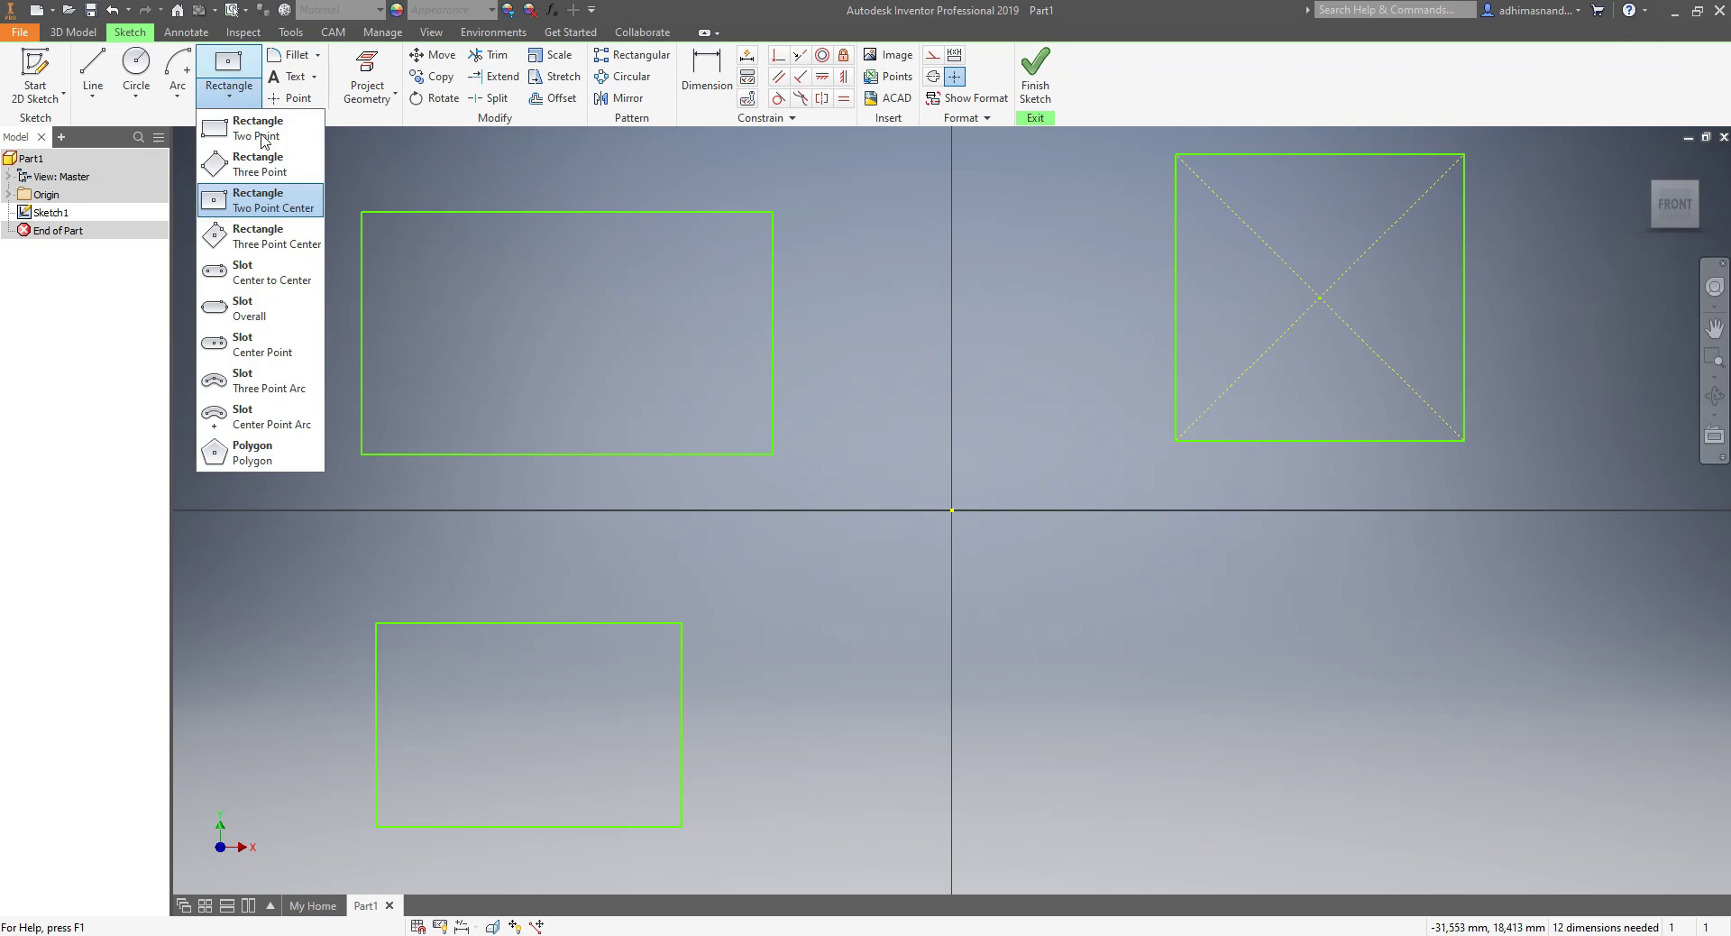
pyautogui.click(282, 236)
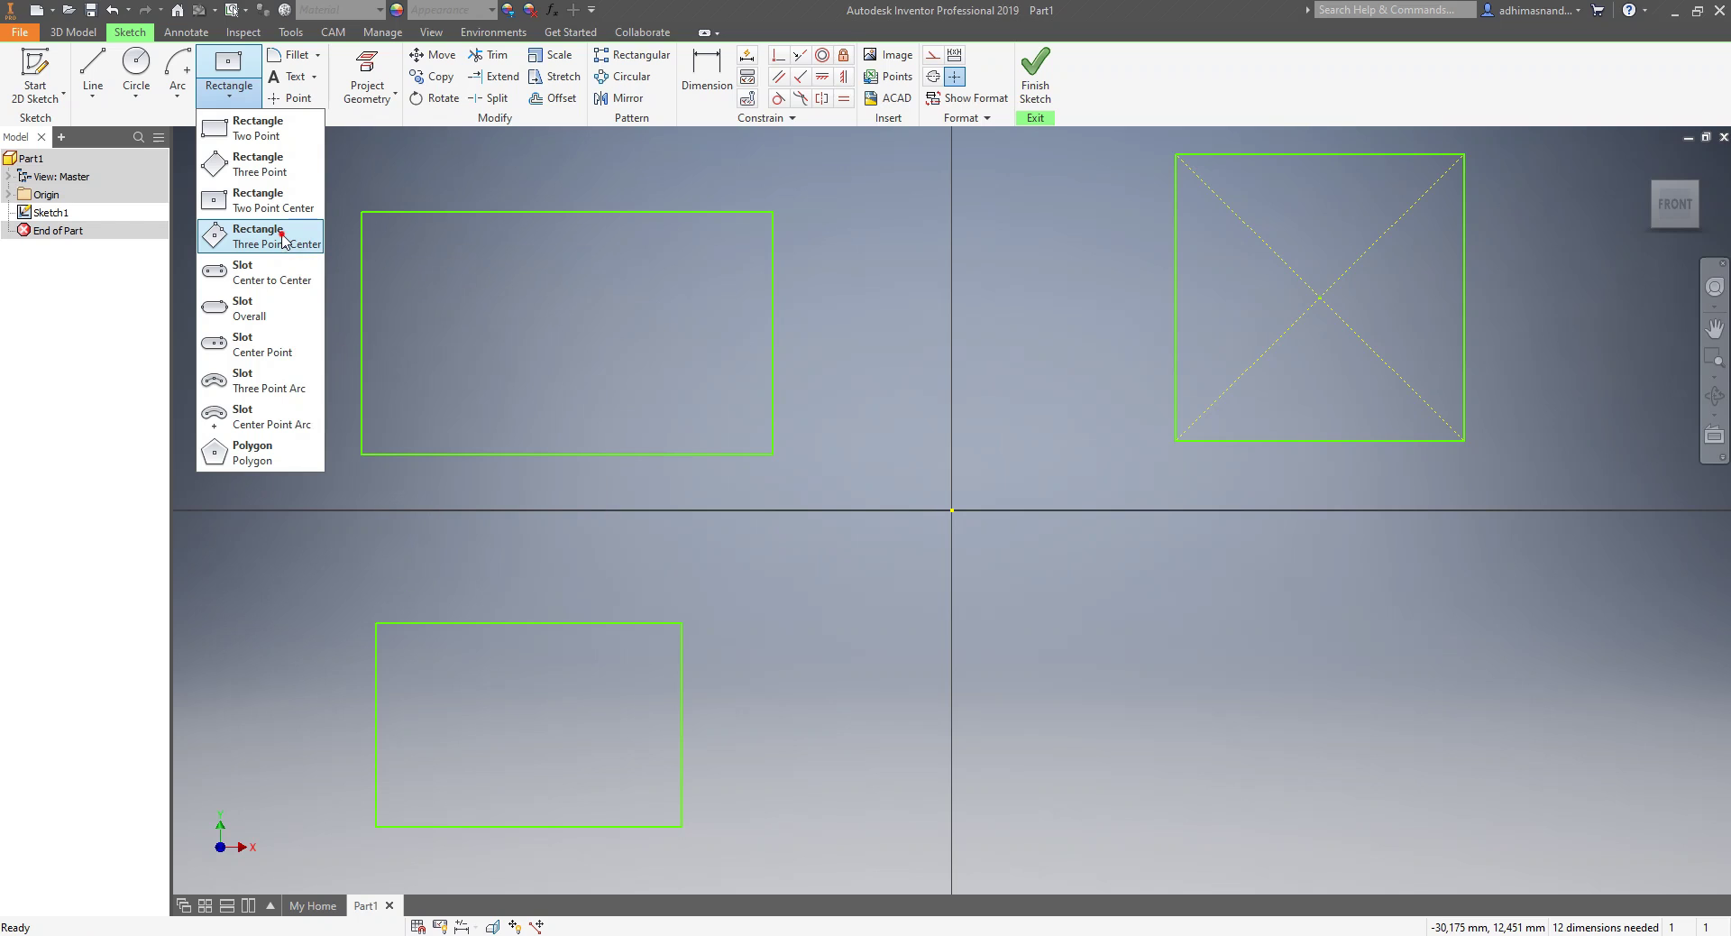
pyautogui.click(1195, 614)
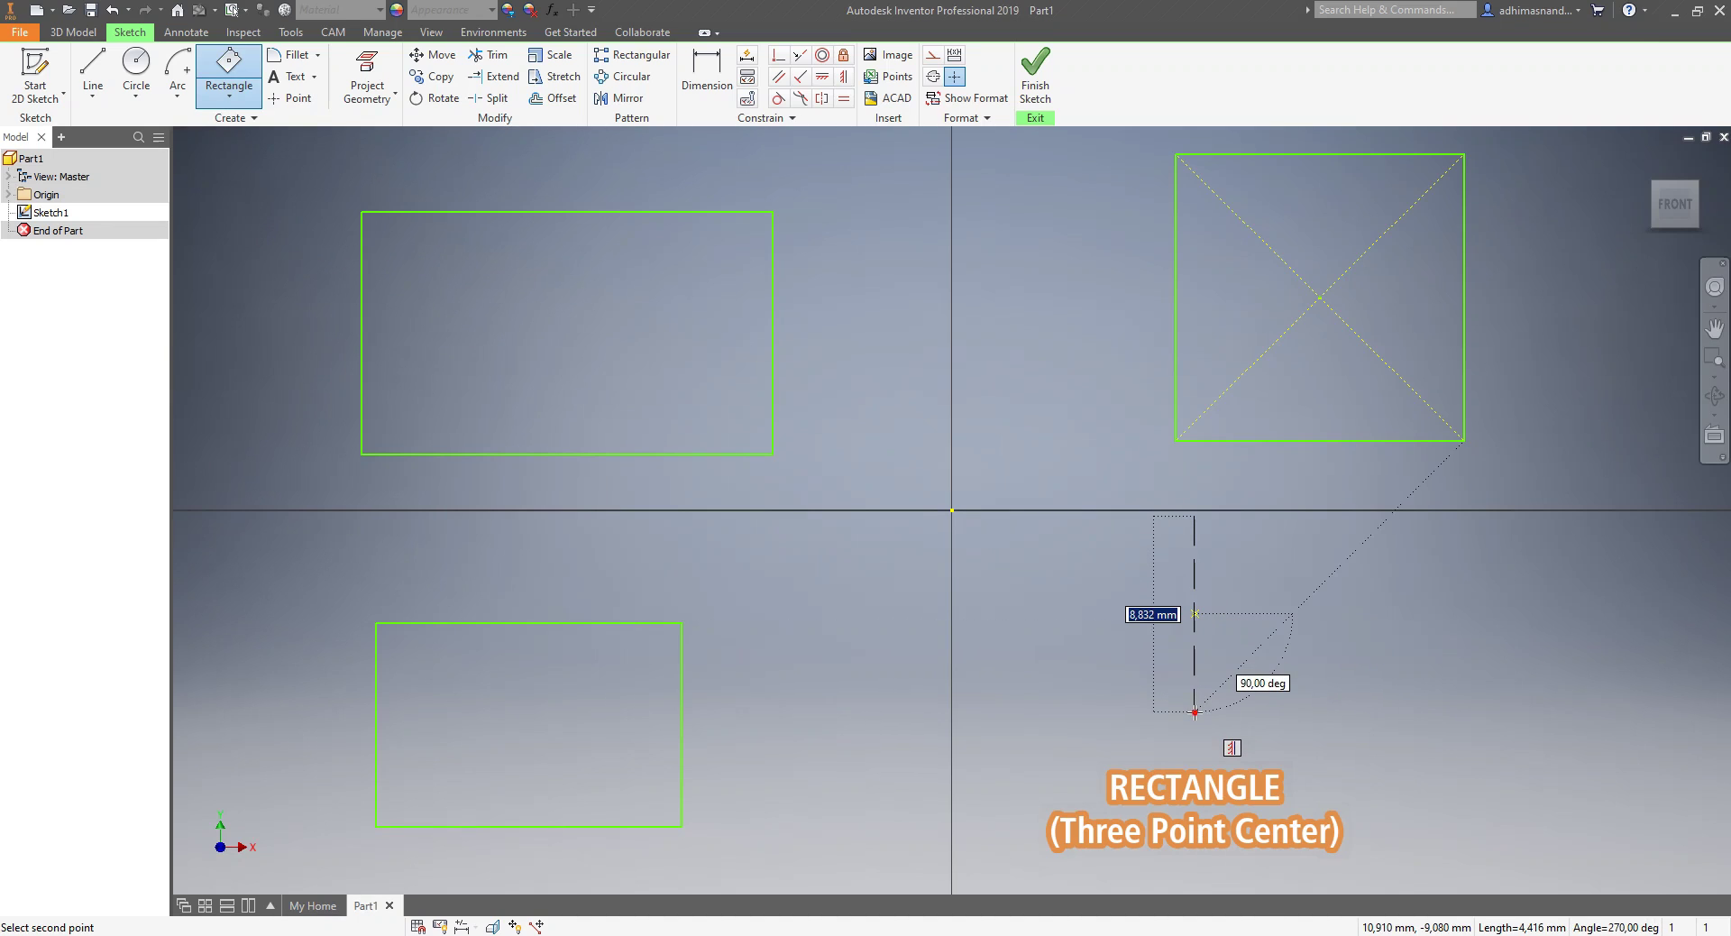
pyautogui.click(1194, 711)
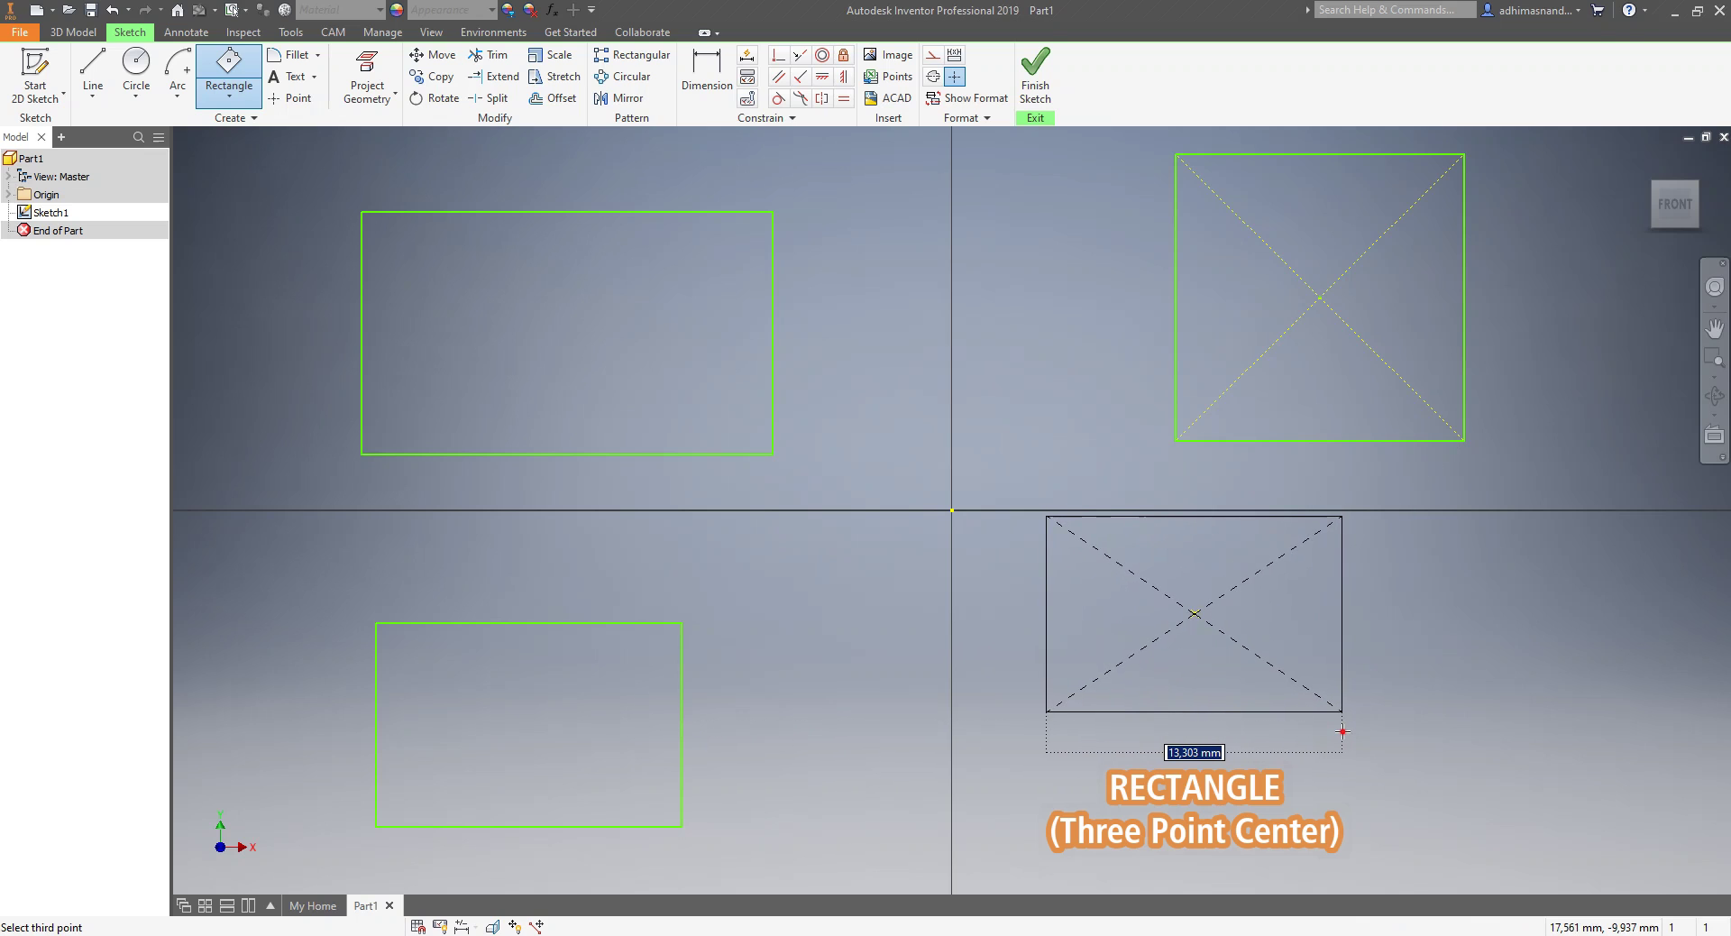
pyautogui.click(1343, 731)
pyautogui.press('Escape')
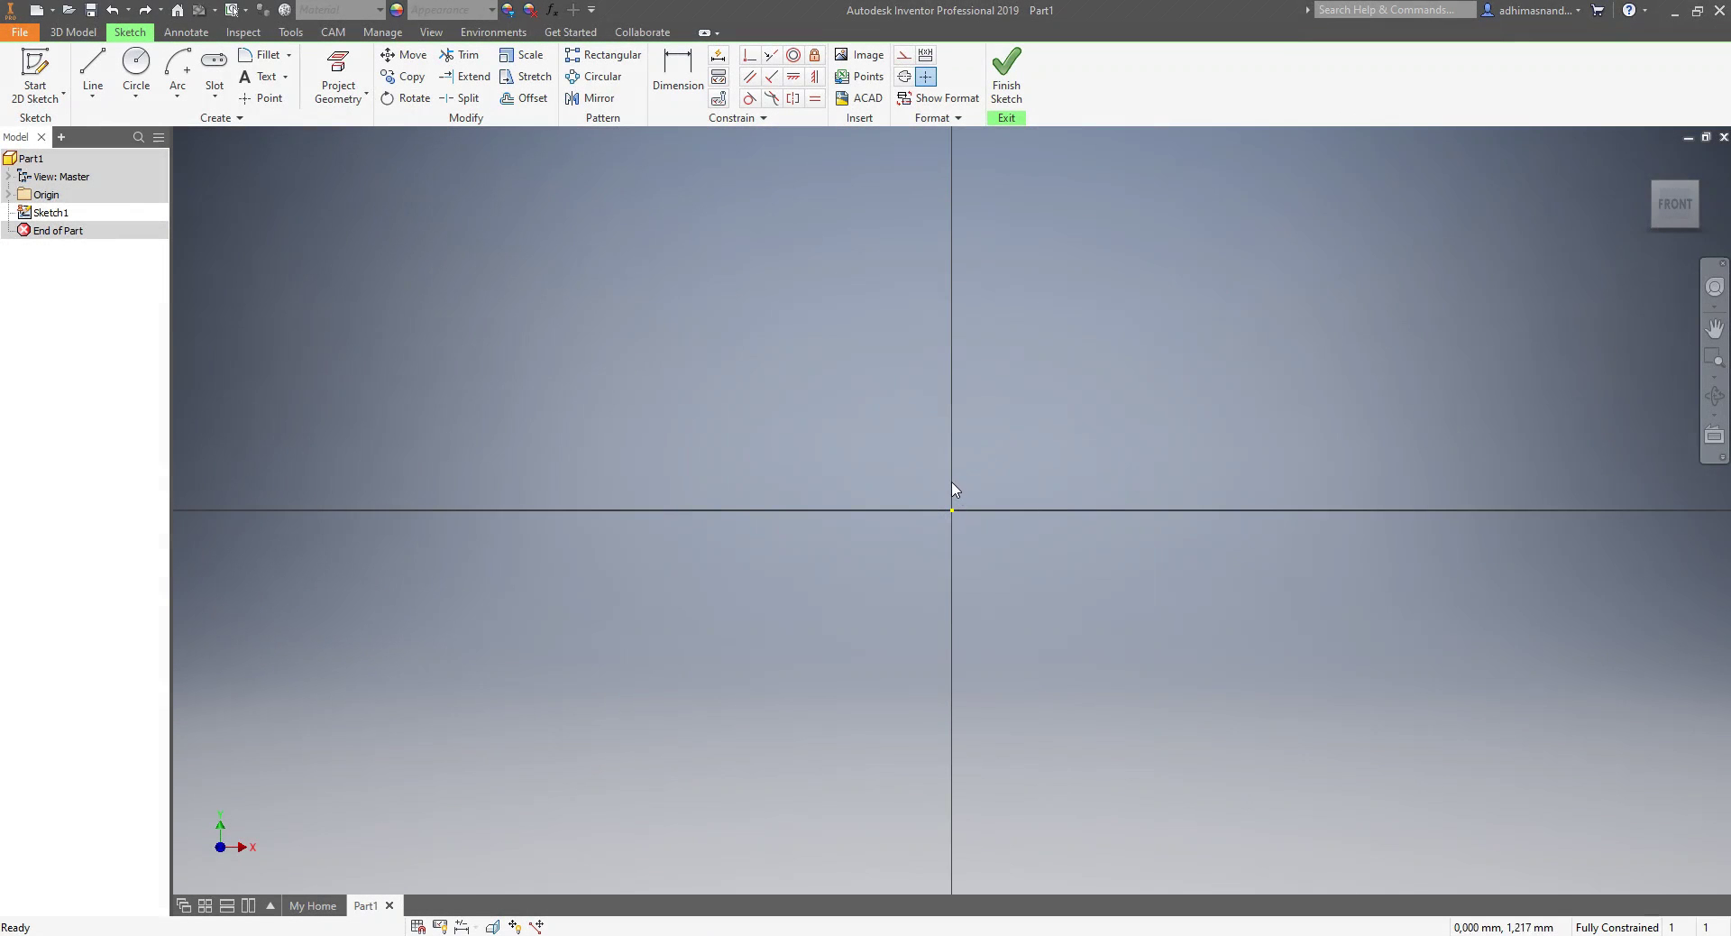
# - Draw a horizontal center to center slot about 3.1 mm wide, above the horizontal axis and left of the vertical axis
pyautogui.click(212, 99)
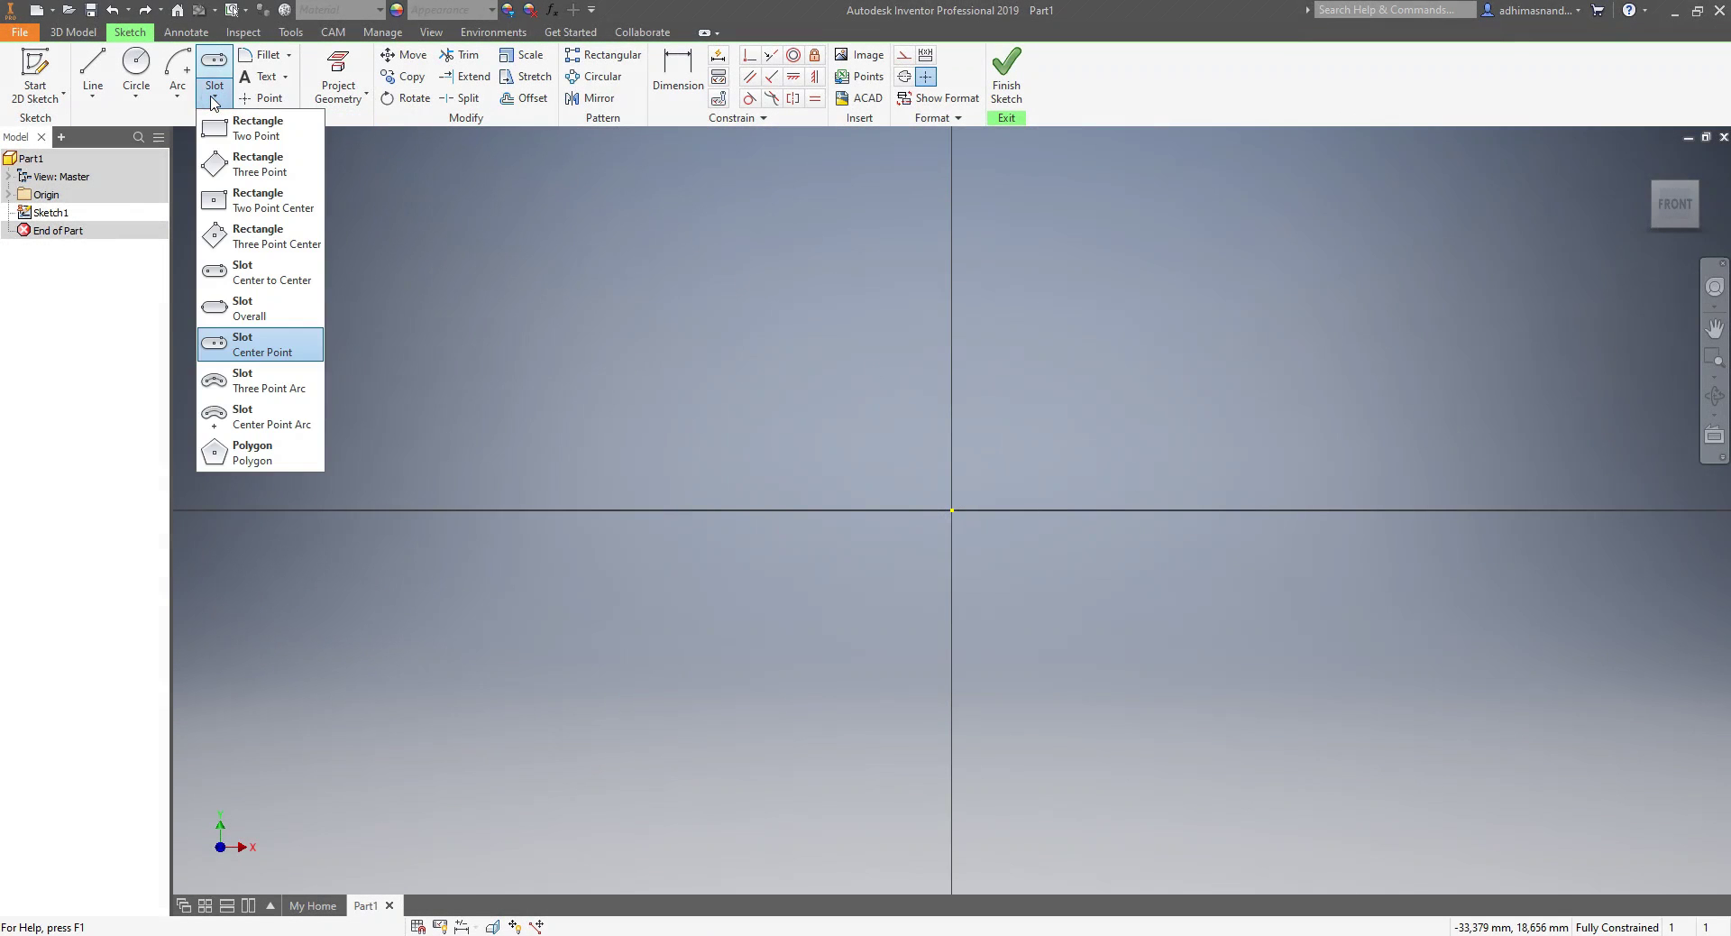
pyautogui.click(248, 275)
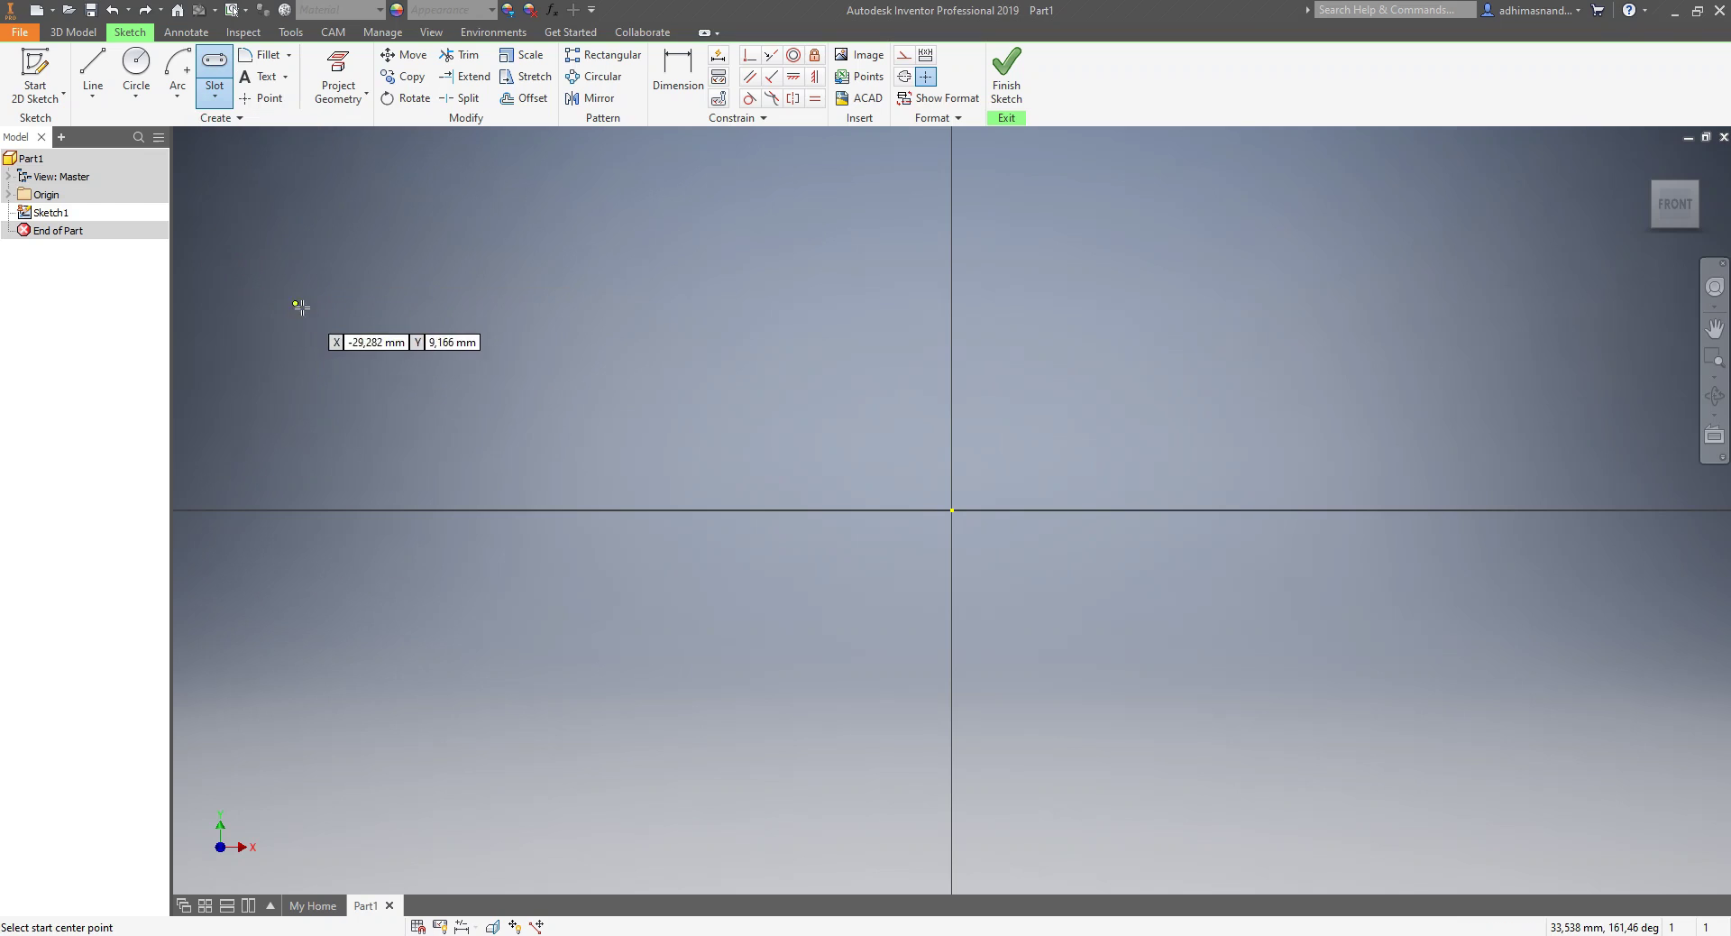
pyautogui.click(353, 298)
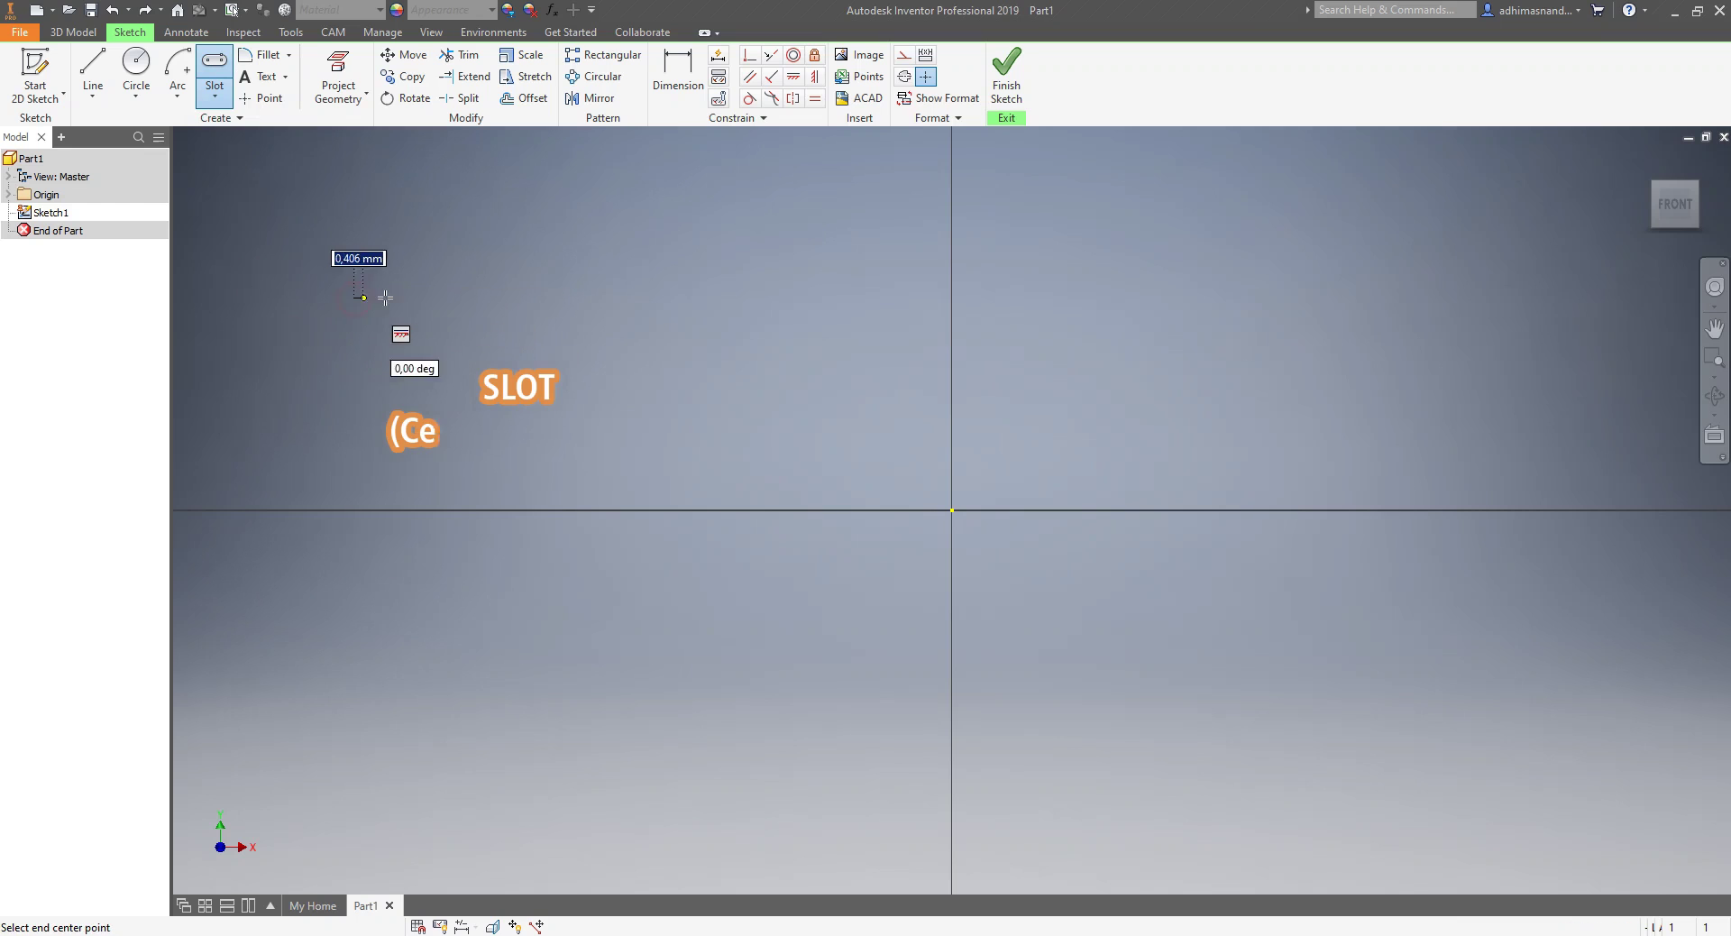
pyautogui.click(673, 297)
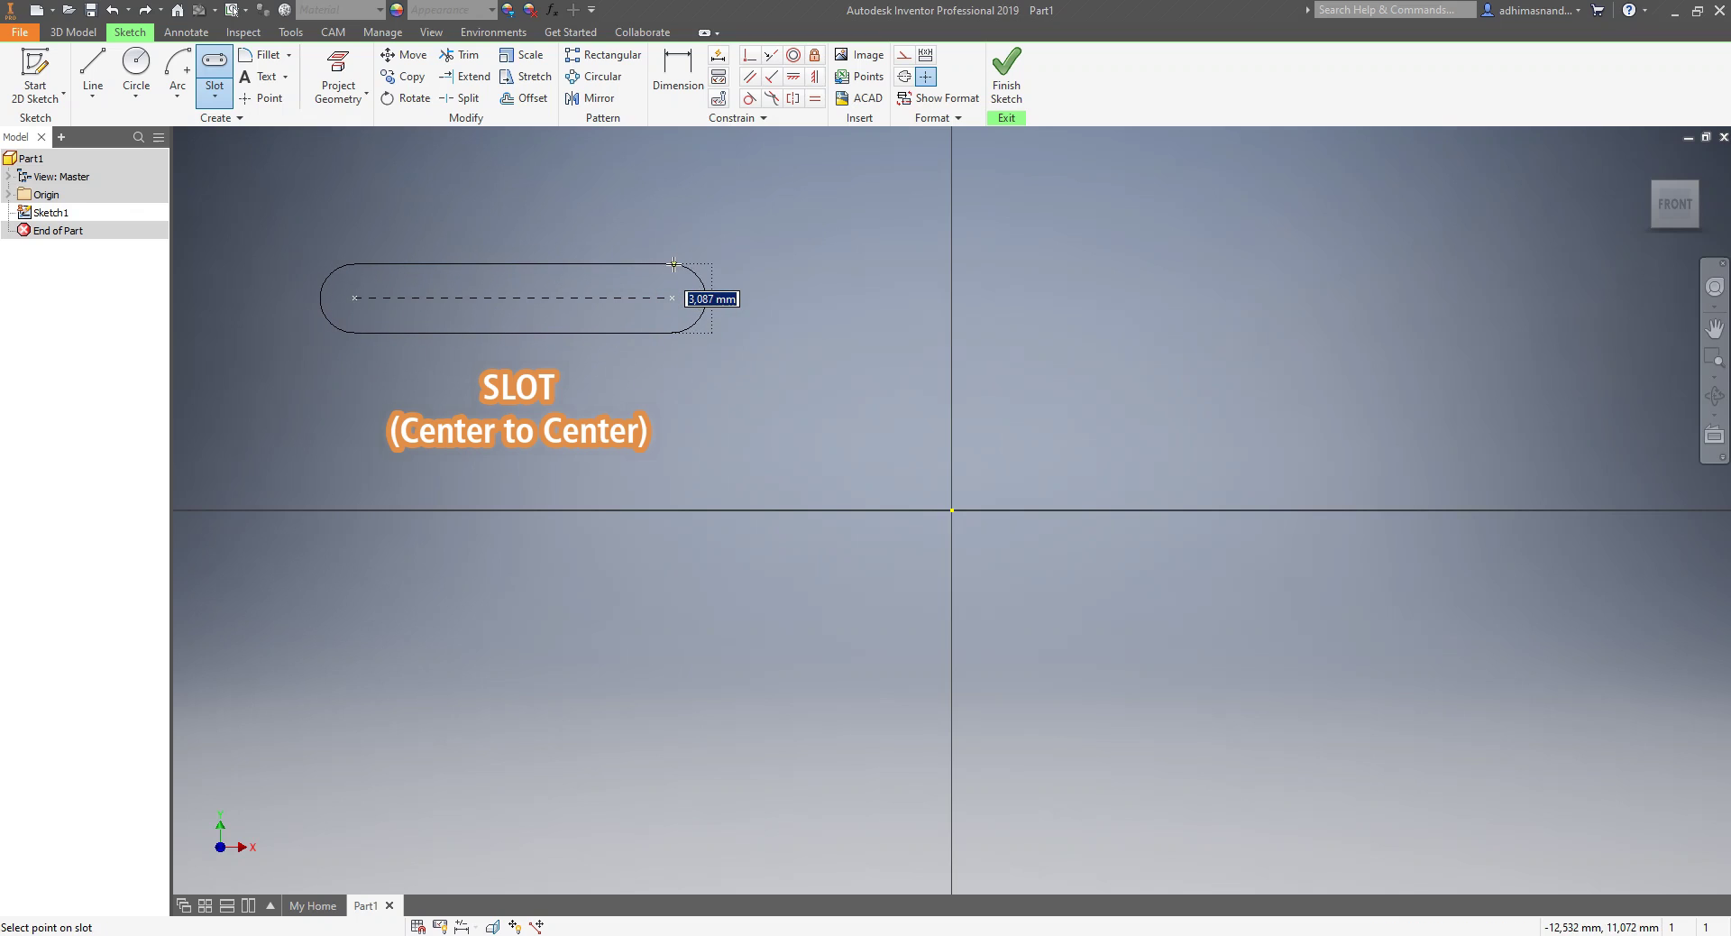
pyautogui.click(673, 264)
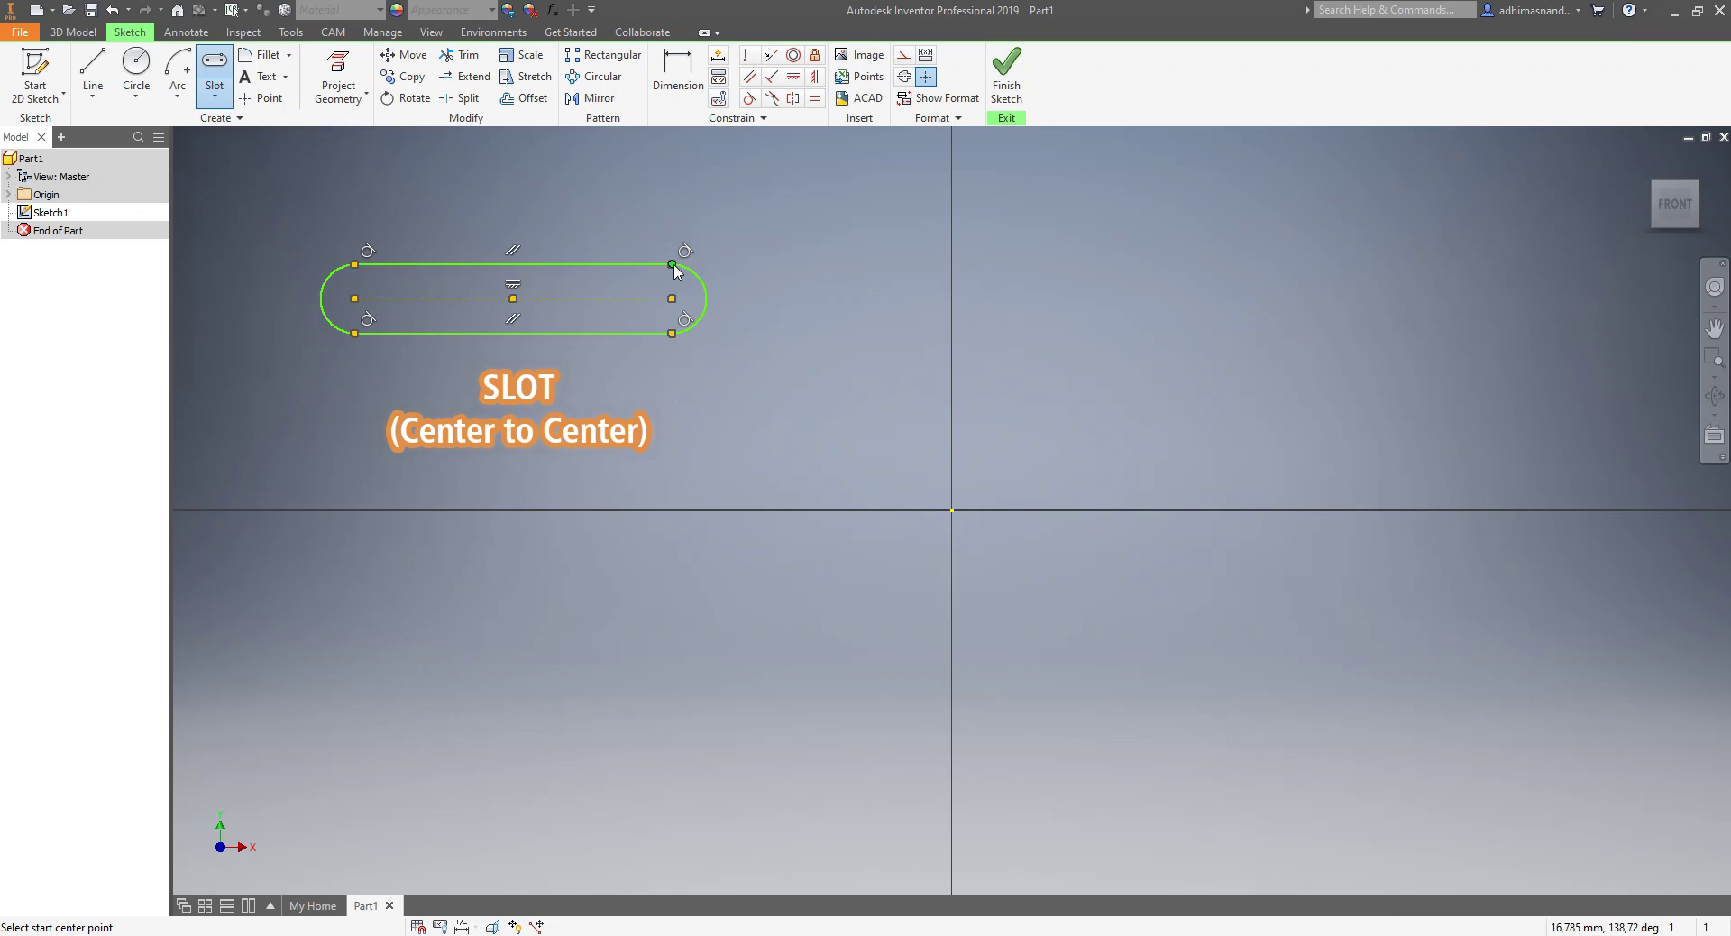
pyautogui.press('Escape')
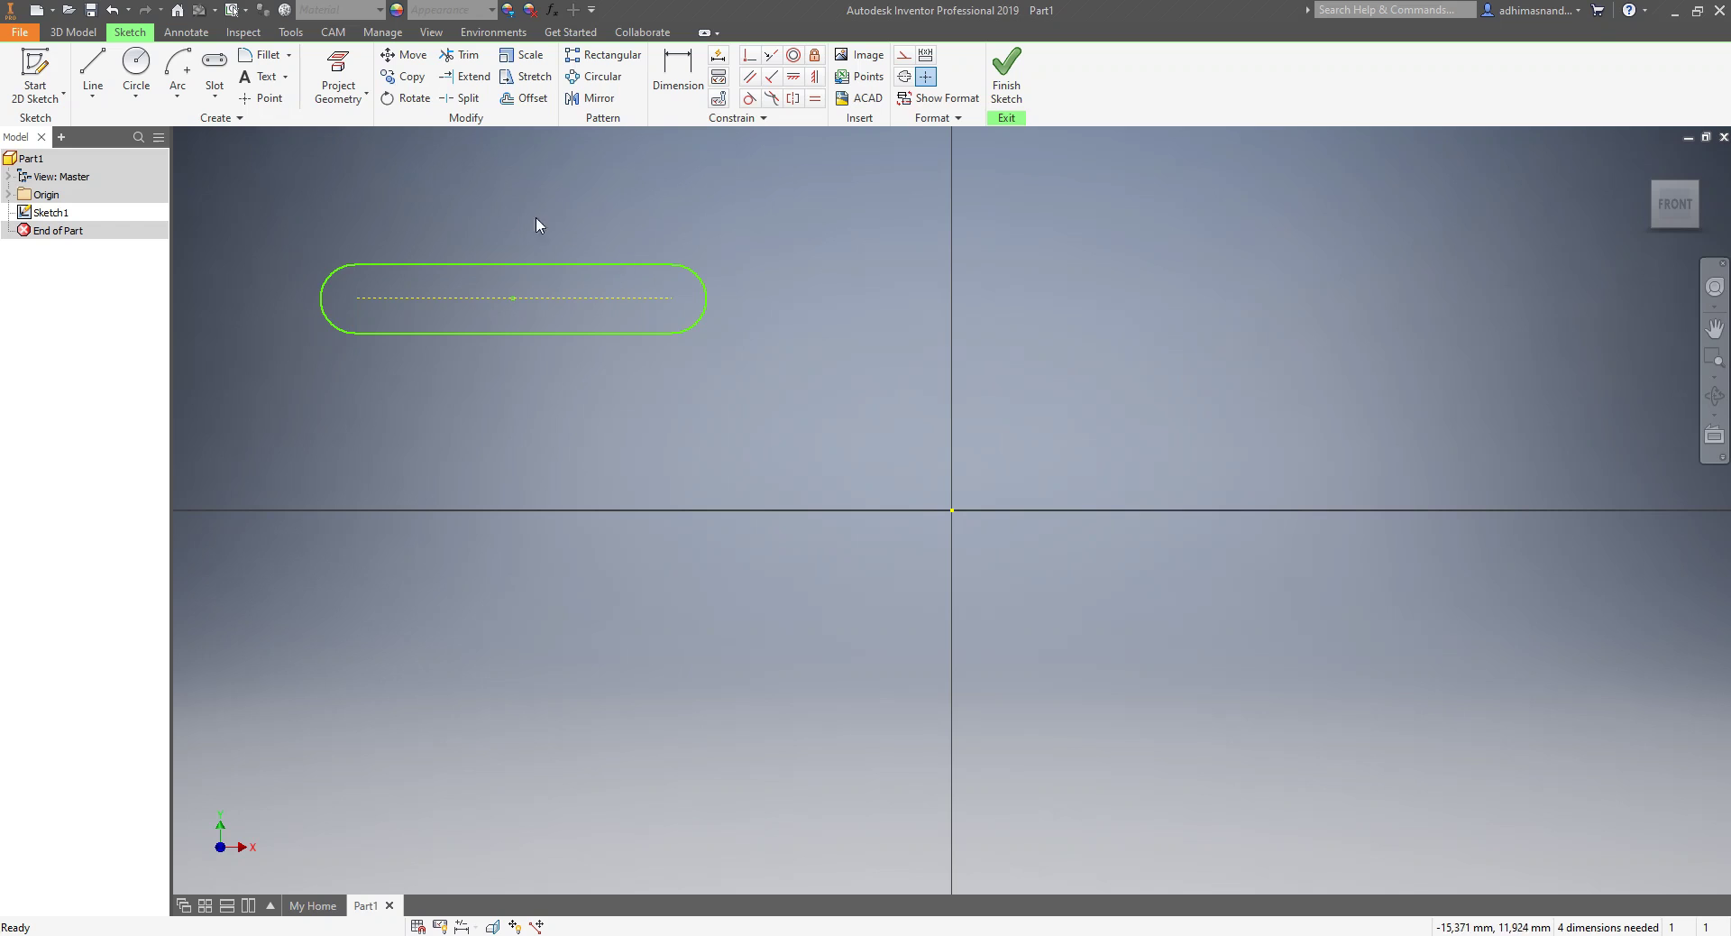
# - Draw a slightly shorter horizontal overall slot between the first slot and the horizontal axis
pyautogui.click(214, 91)
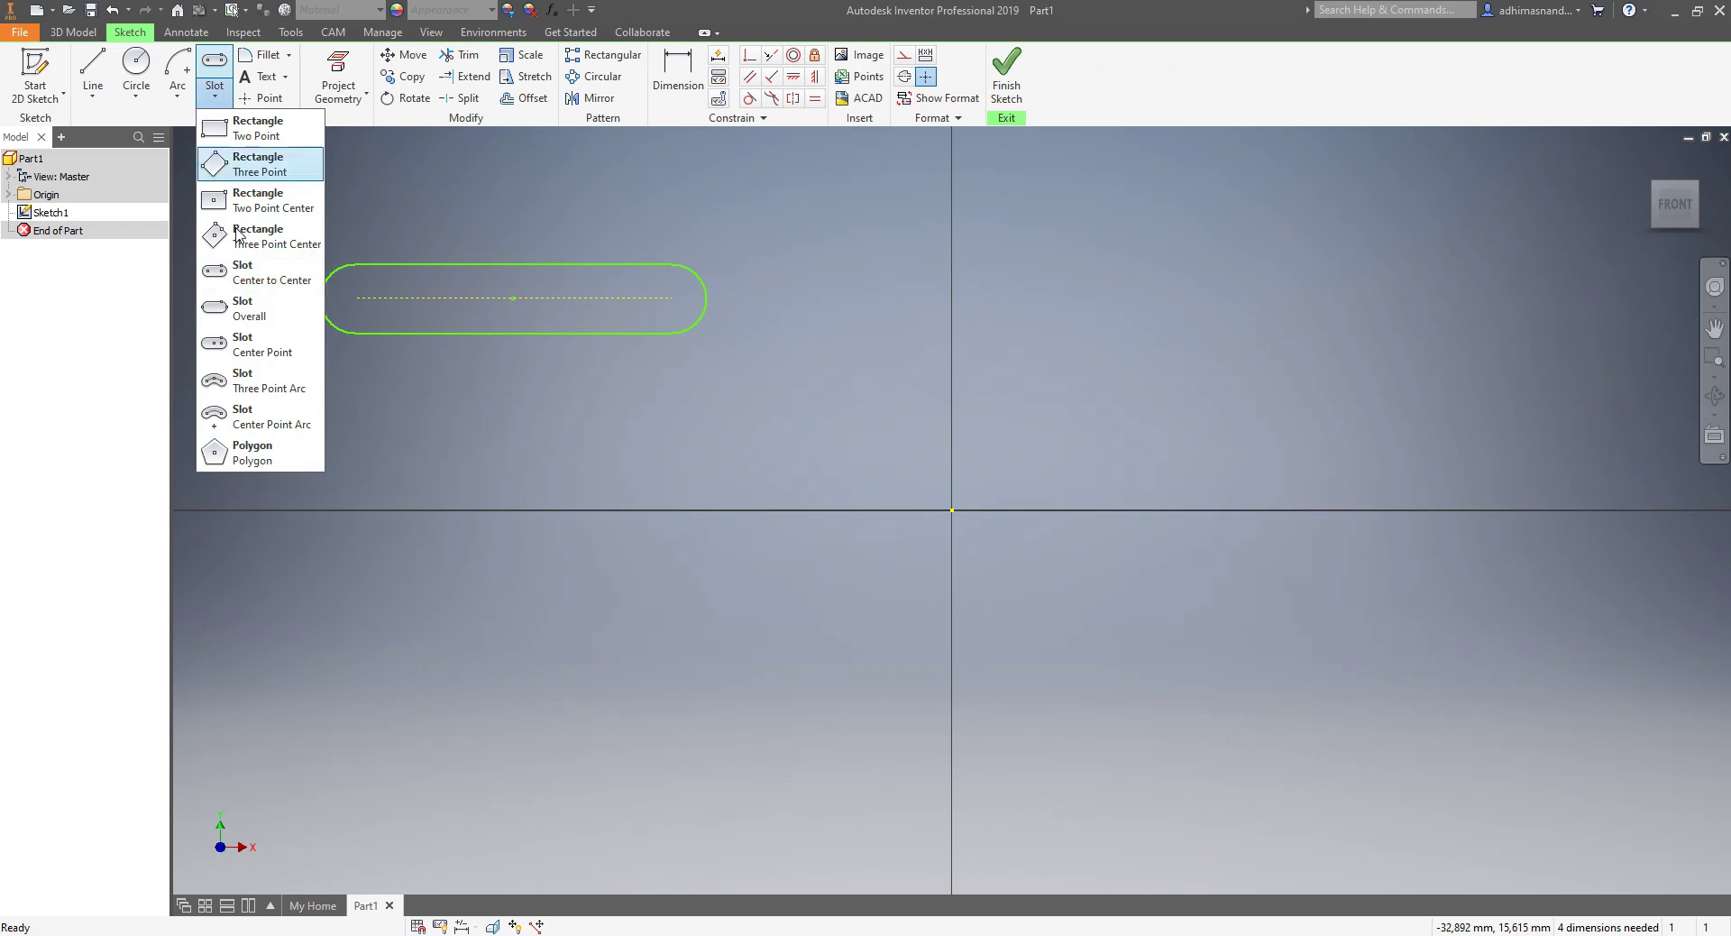
pyautogui.click(253, 308)
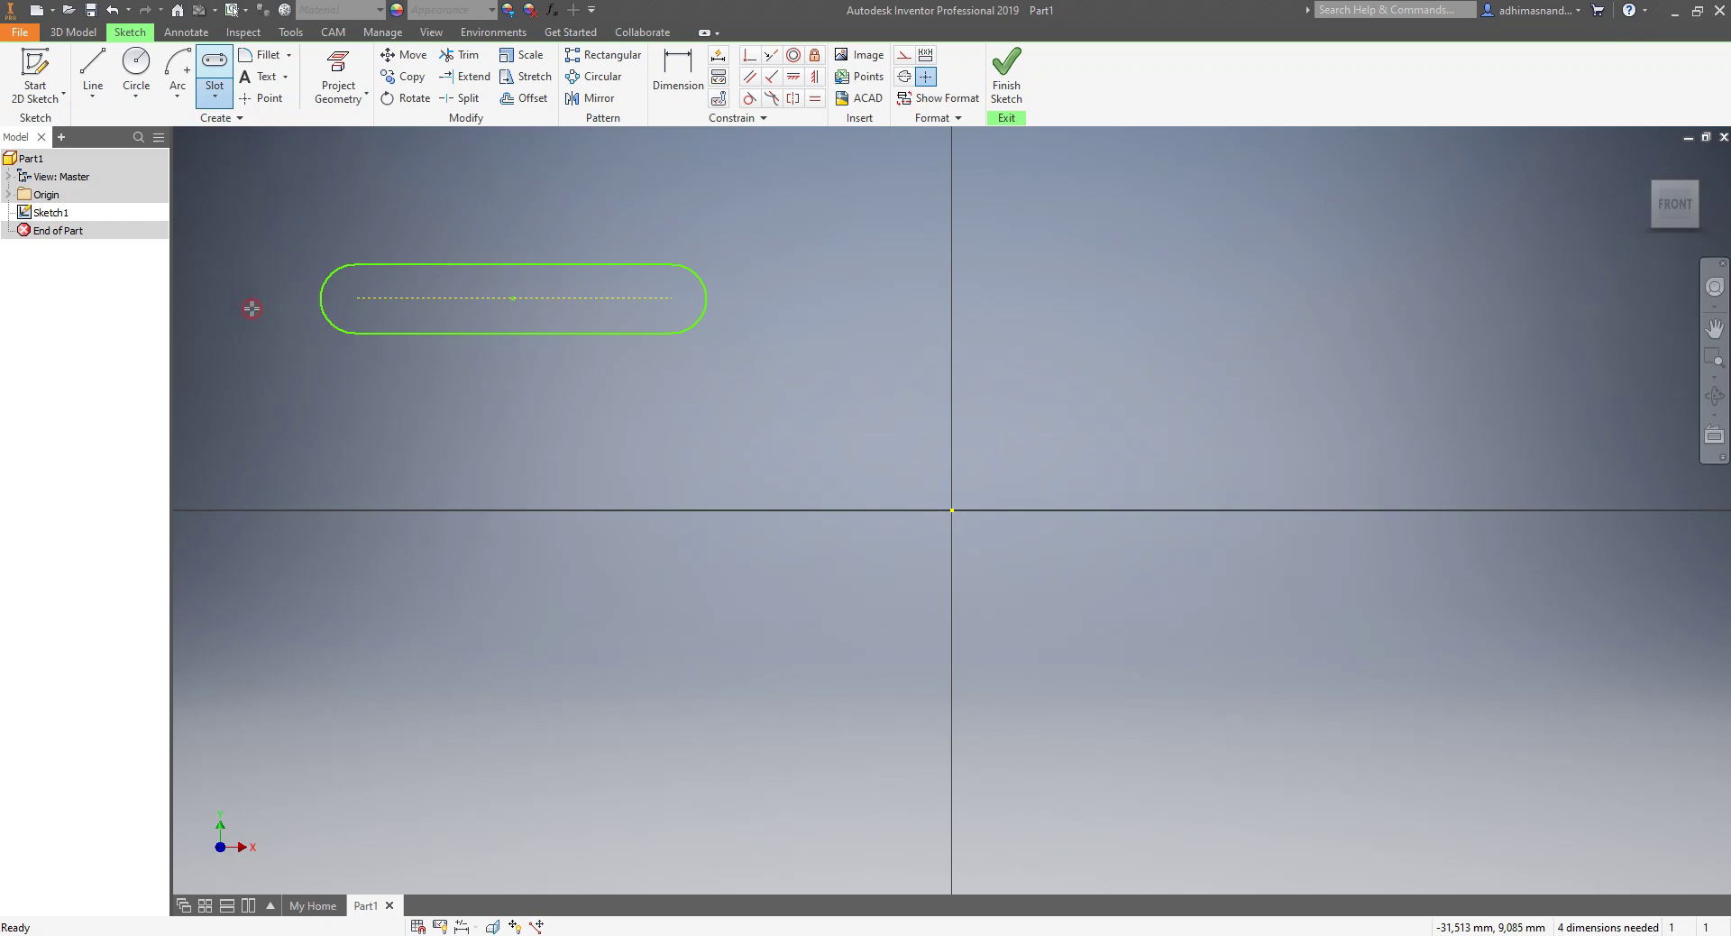
pyautogui.click(357, 439)
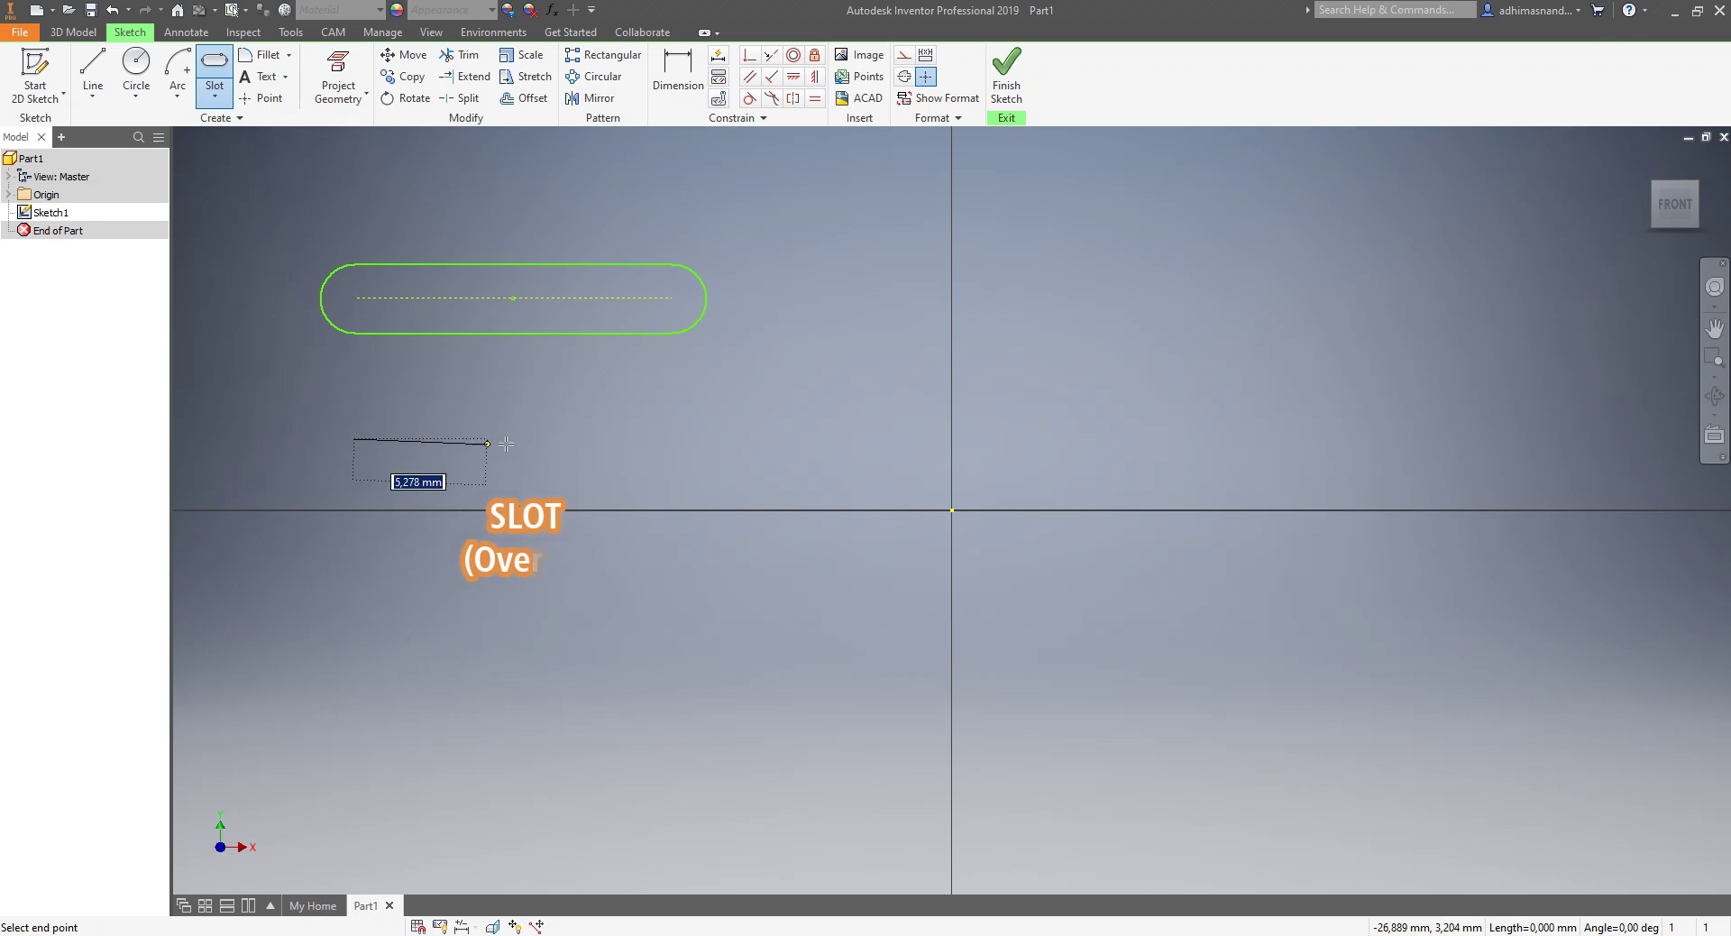
pyautogui.click(690, 433)
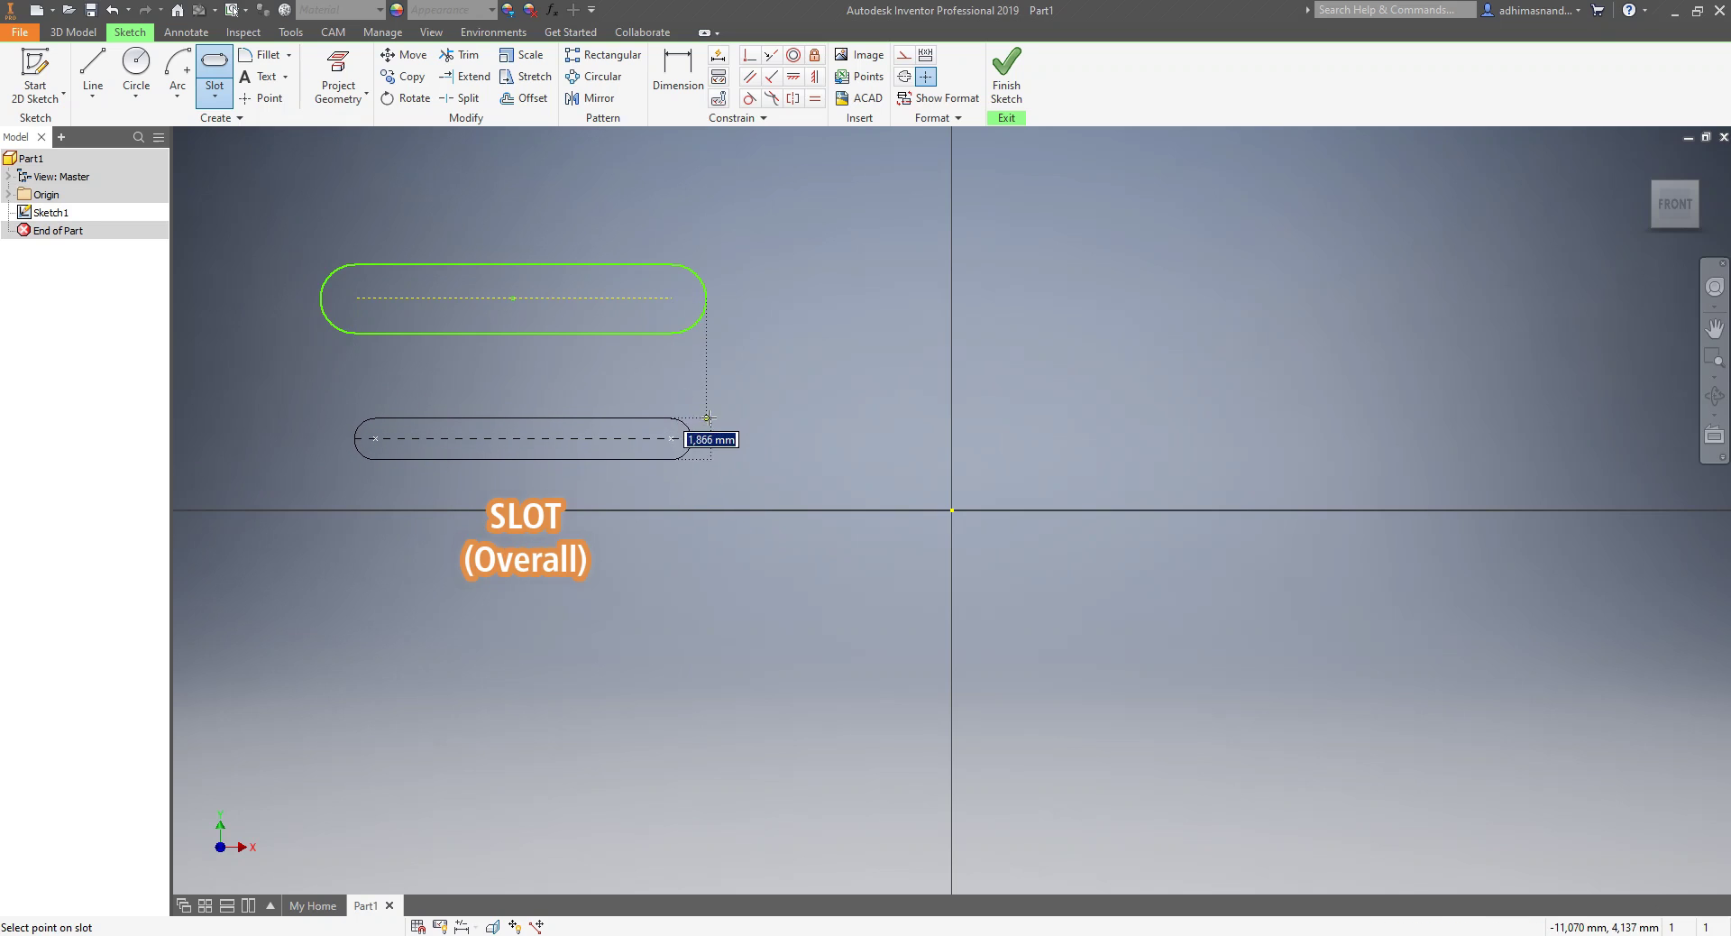
pyautogui.click(710, 409)
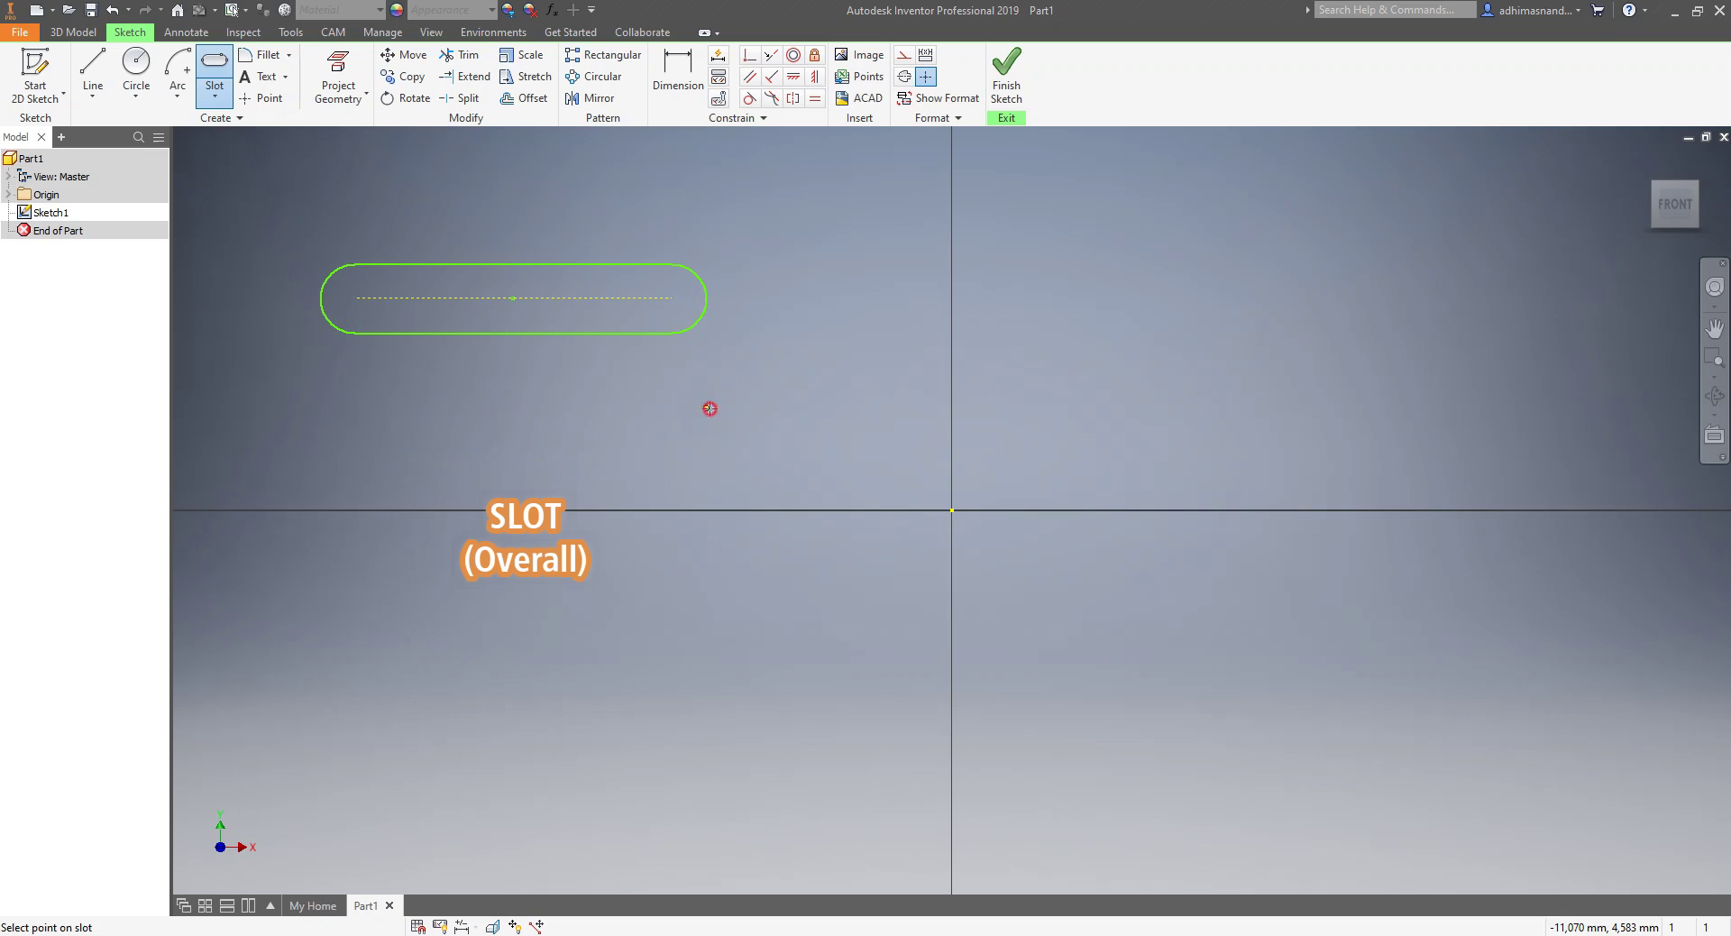
pyautogui.press('Escape')
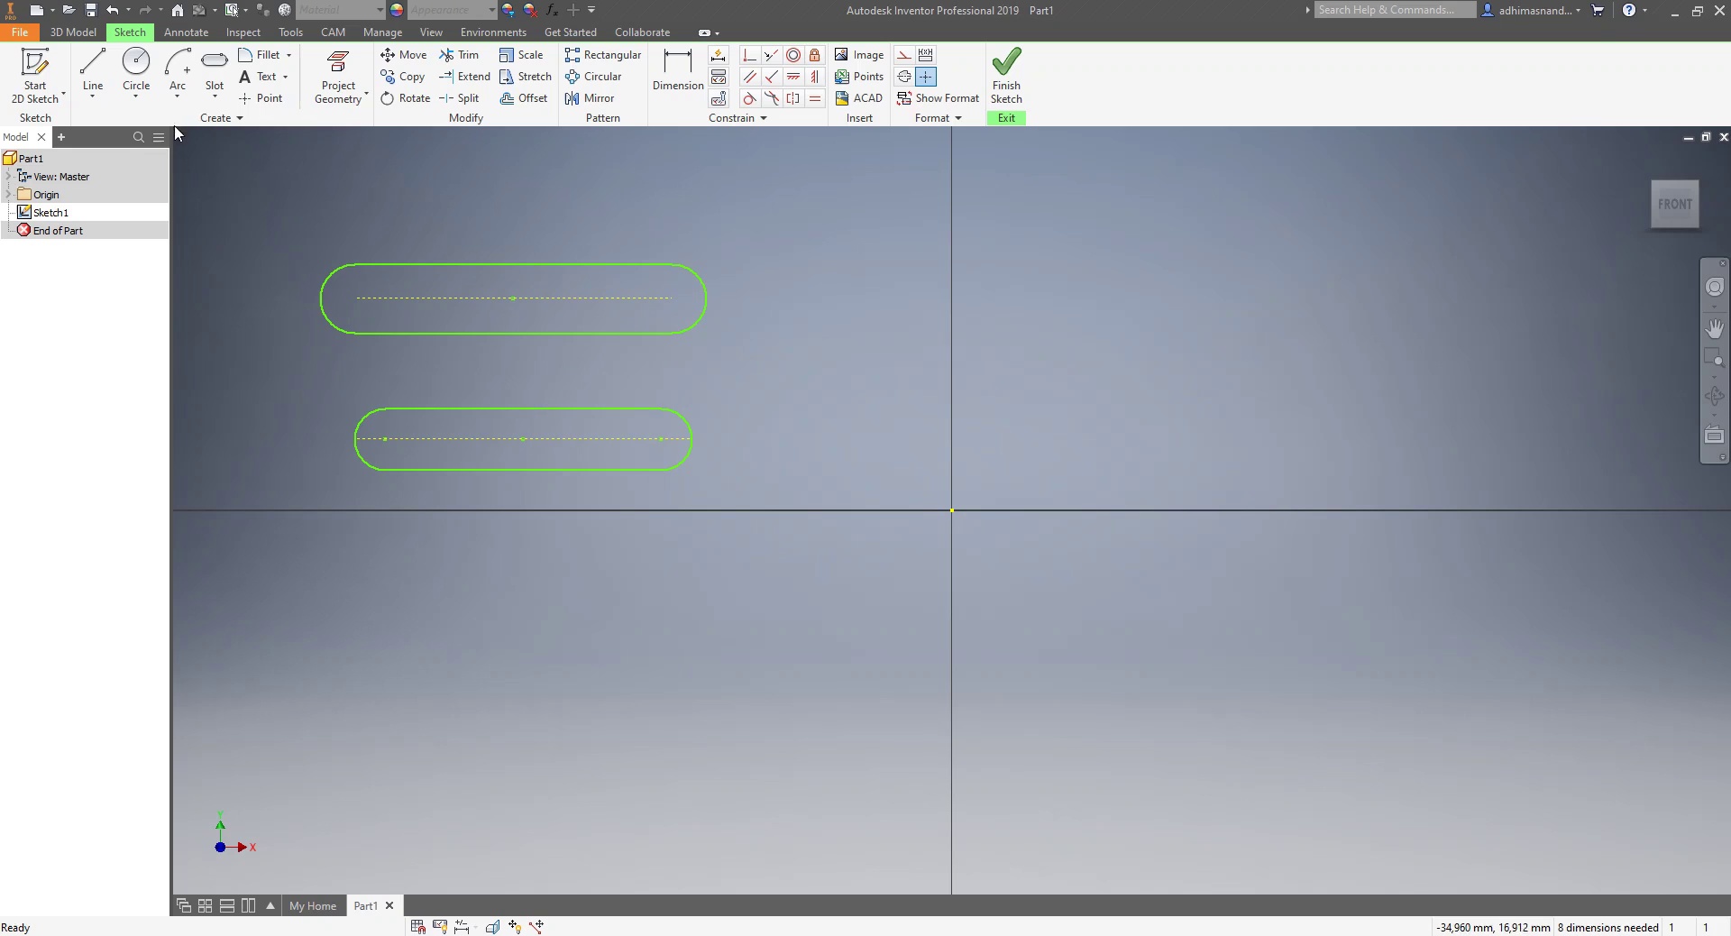
# - Draw a horizontal center point slot about 2.7 mm wide, below the horizontal axis and left of the vertical axis
pyautogui.click(214, 90)
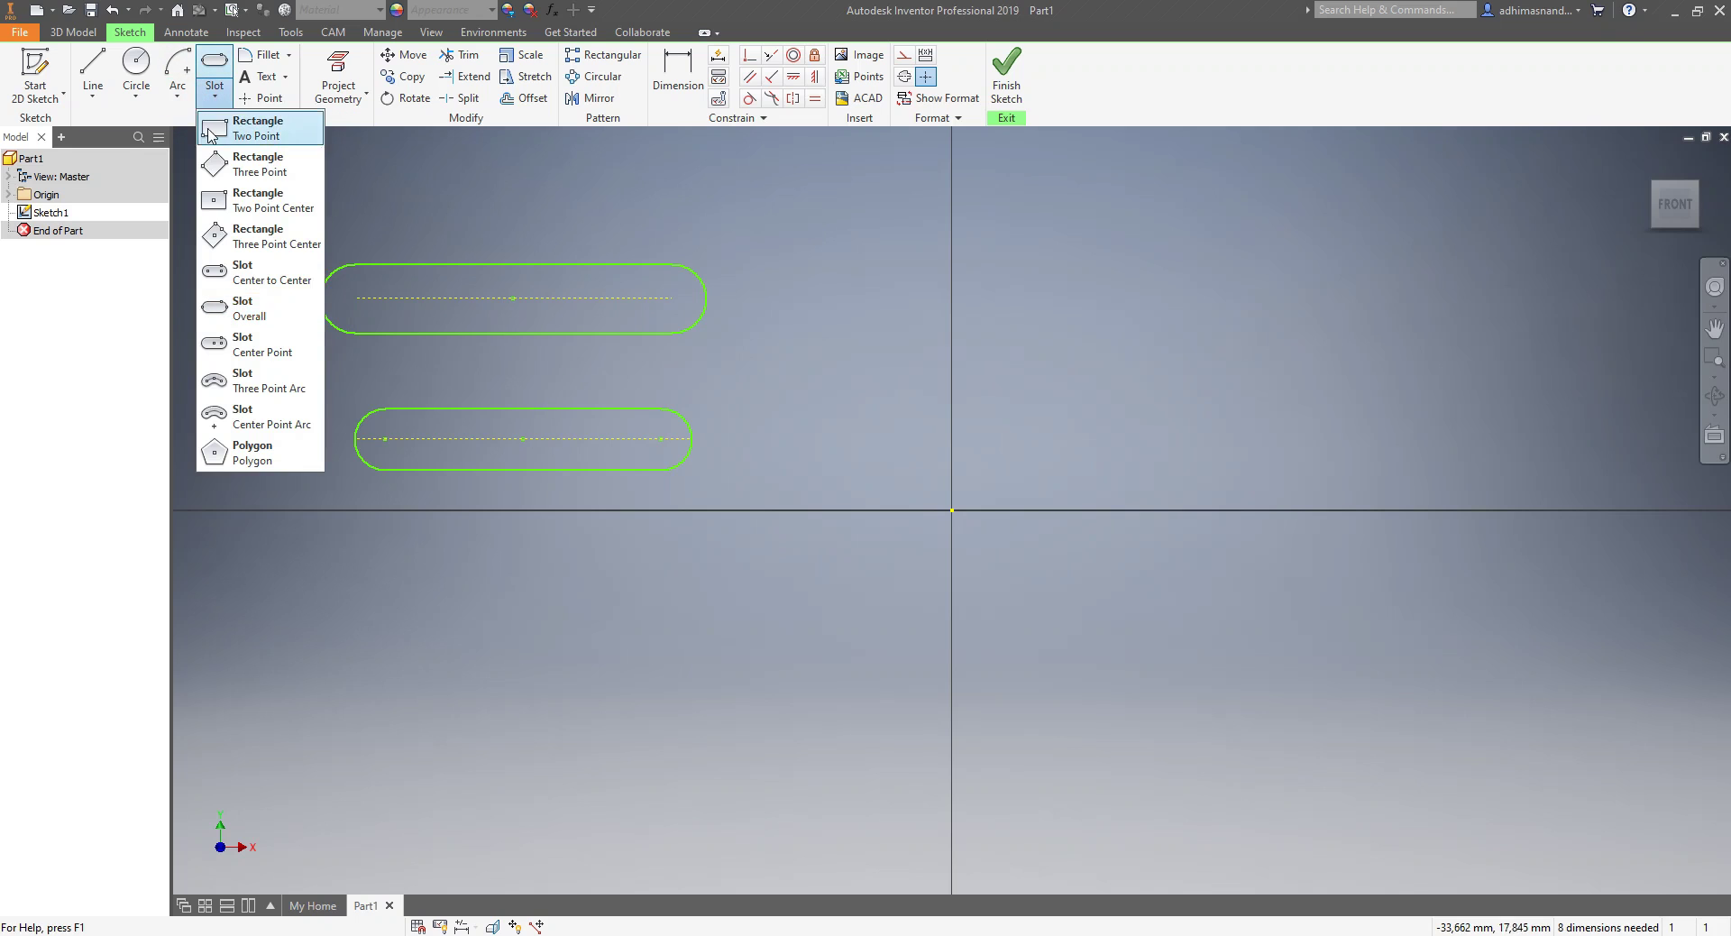
pyautogui.click(268, 349)
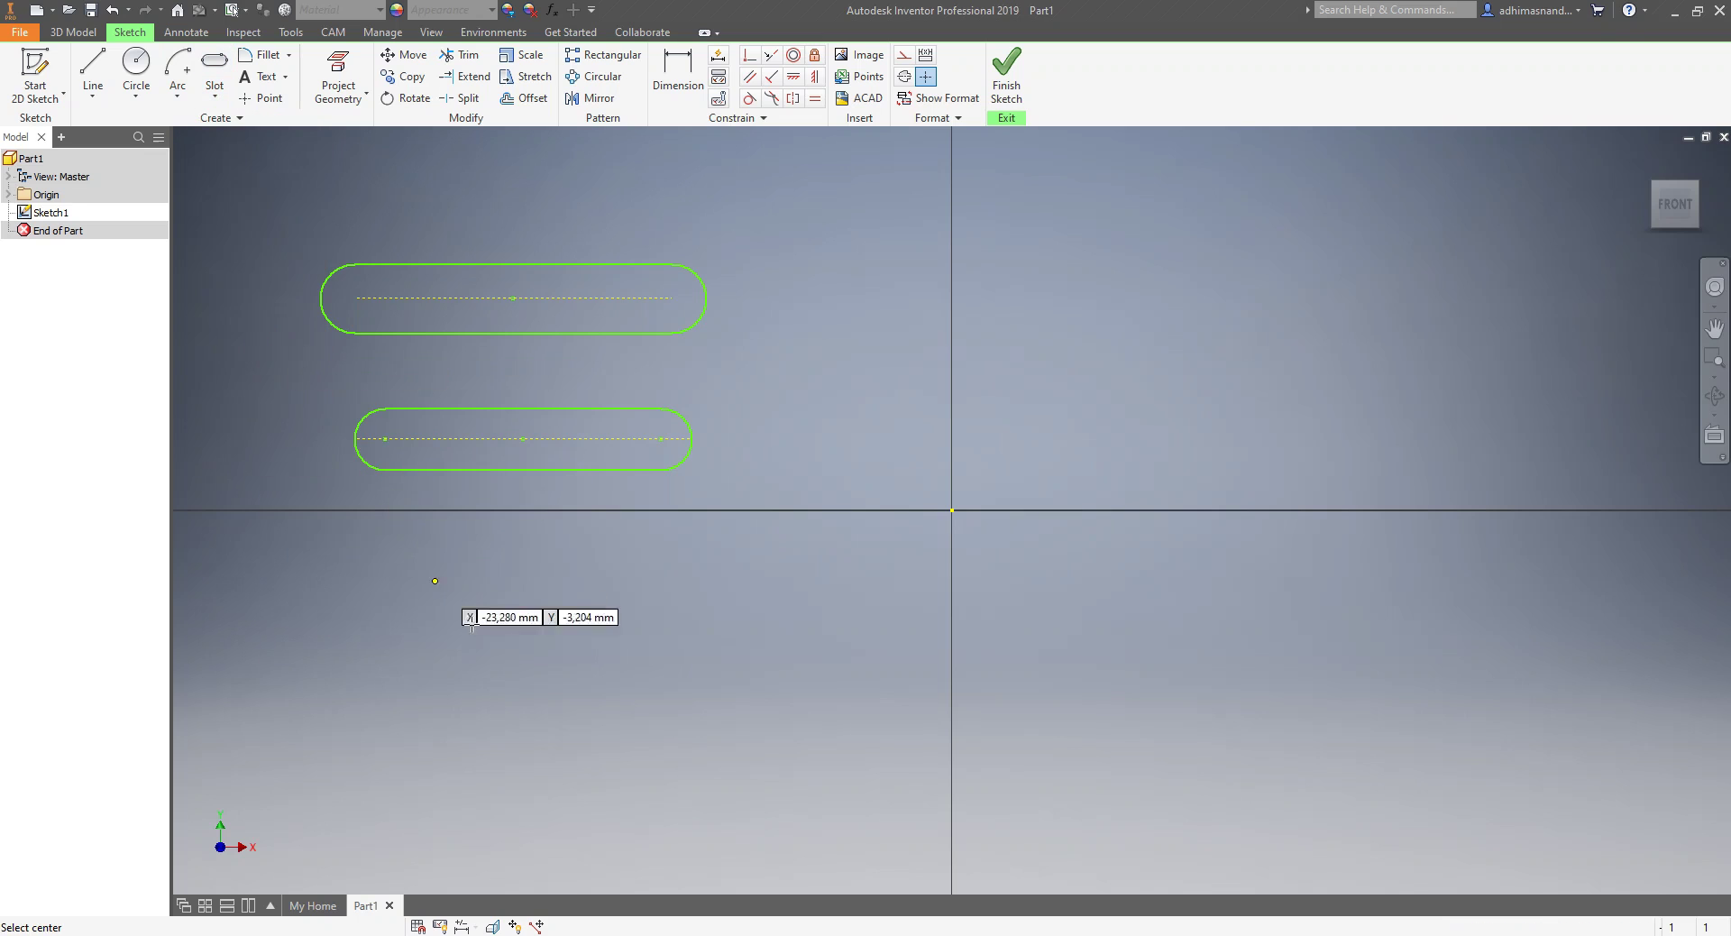
pyautogui.click(477, 688)
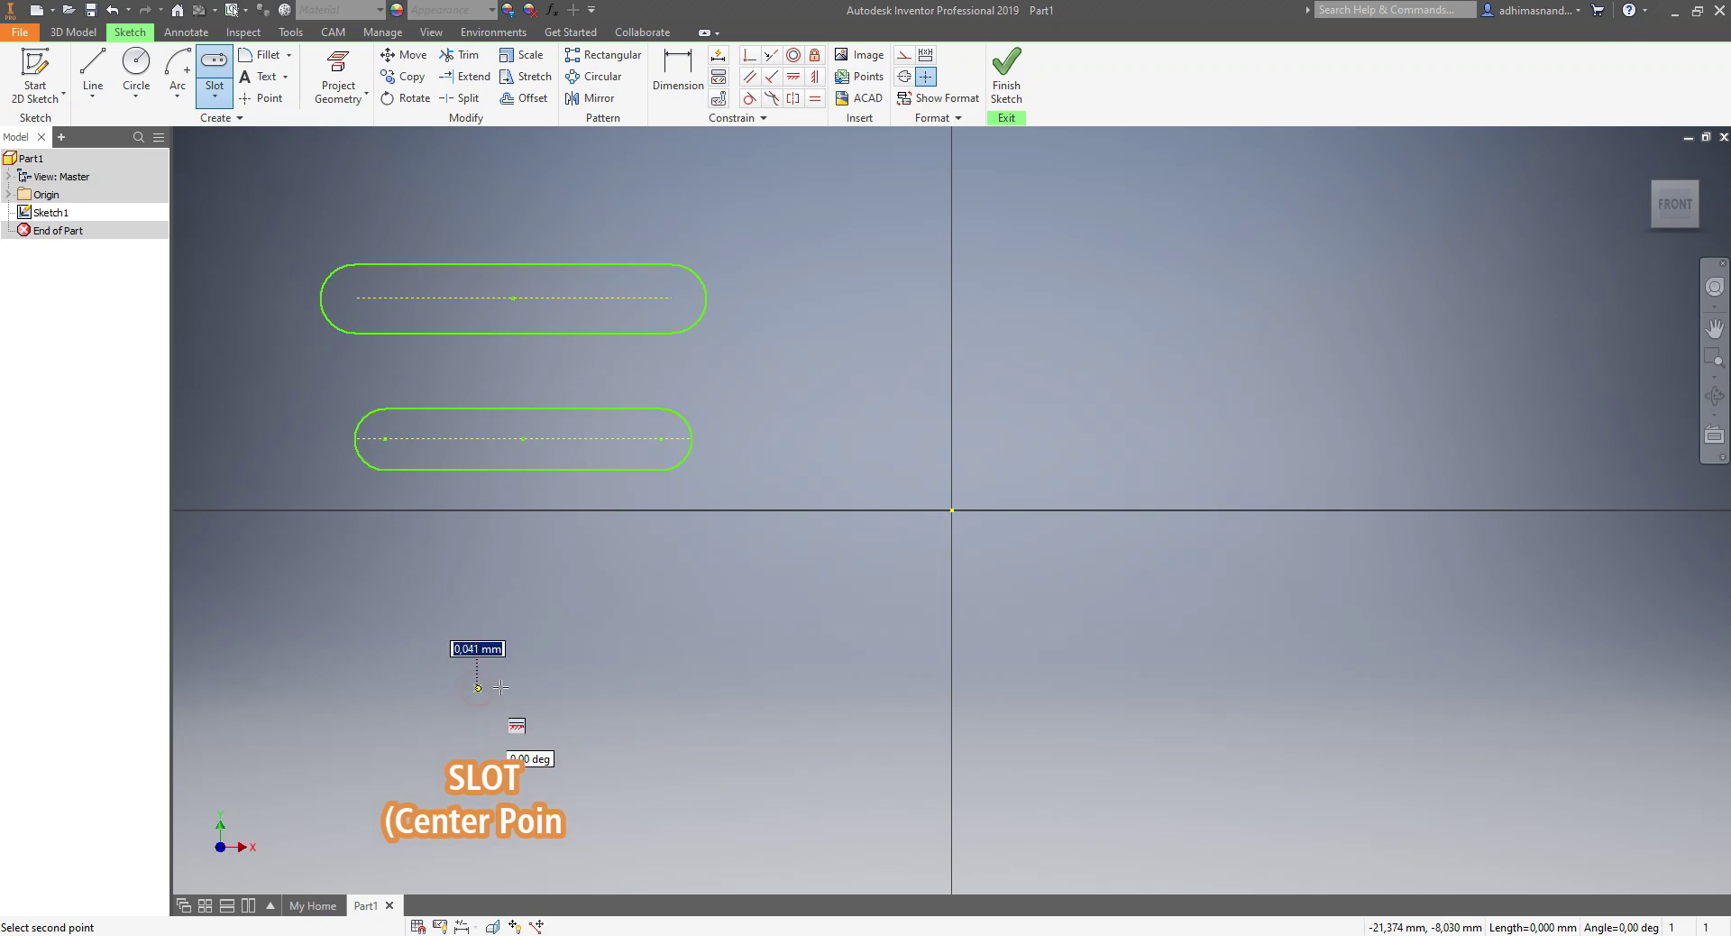
pyautogui.click(639, 688)
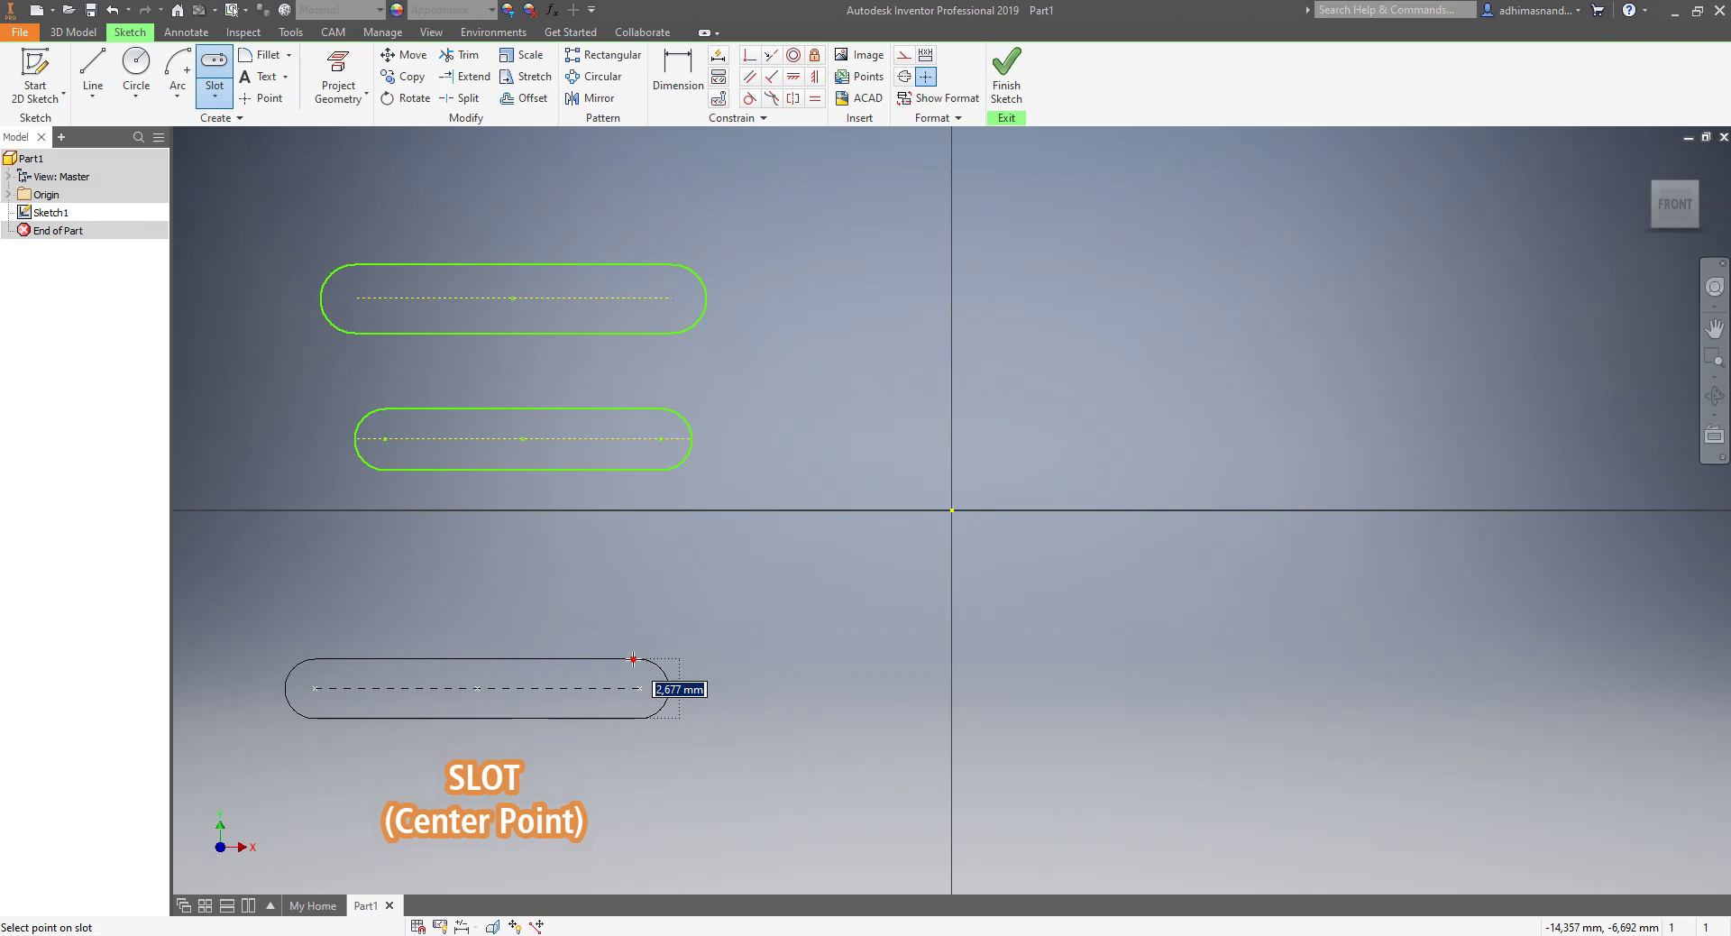
pyautogui.click(634, 659)
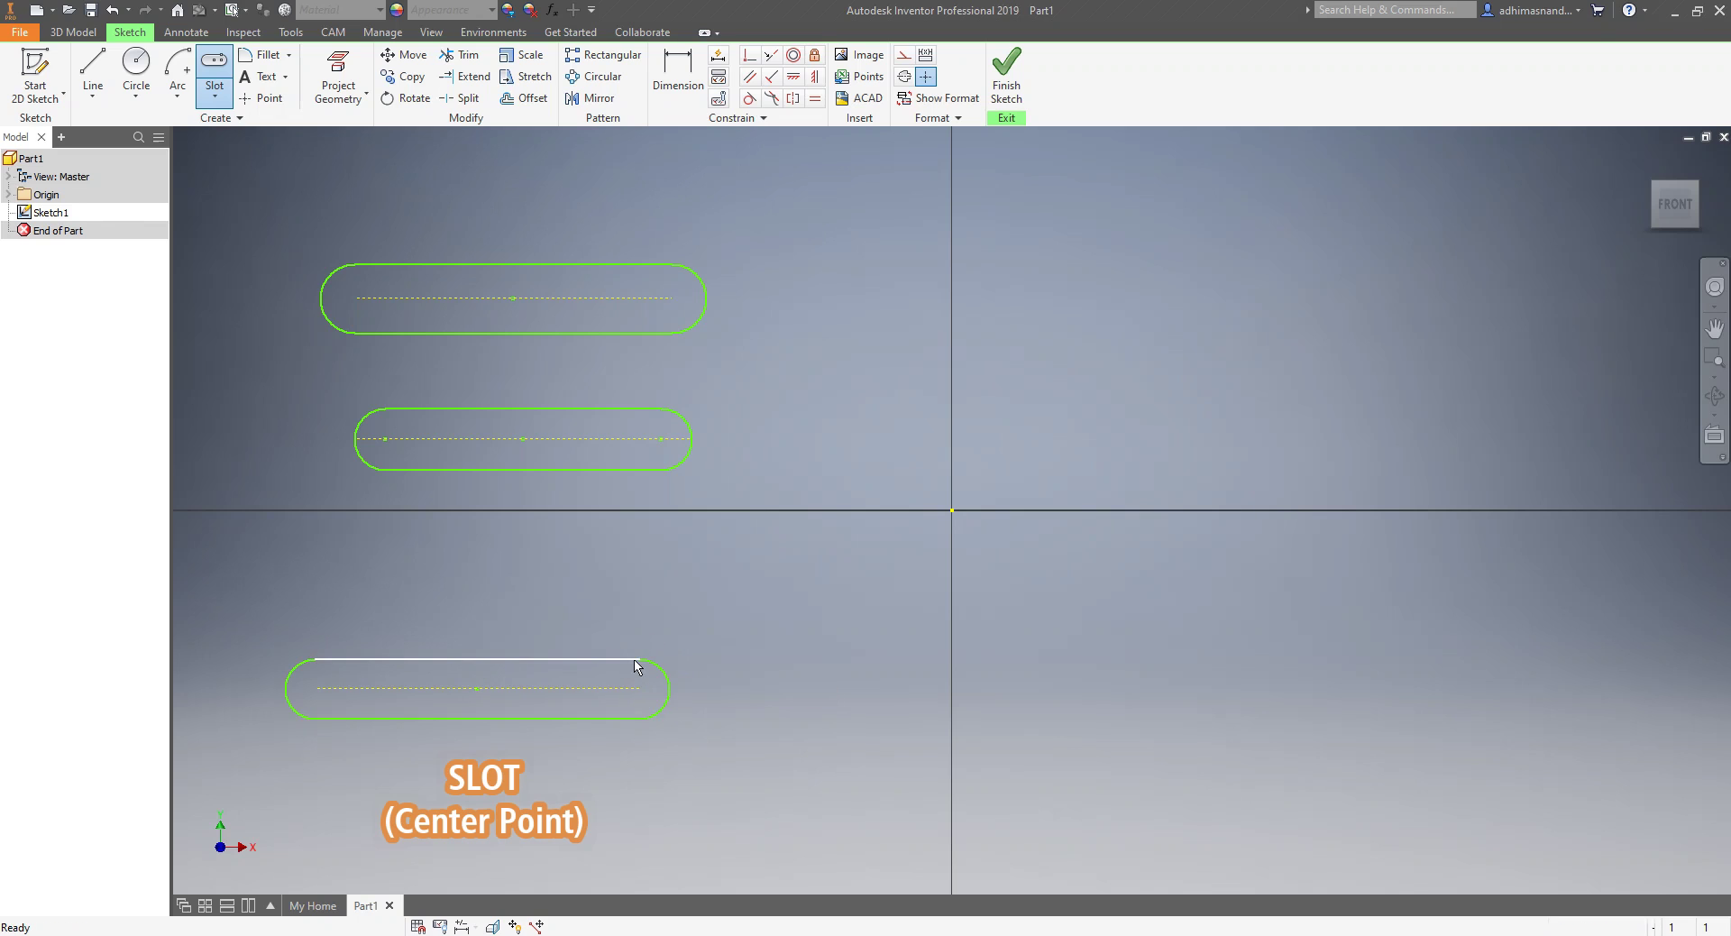
pyautogui.press('Escape')
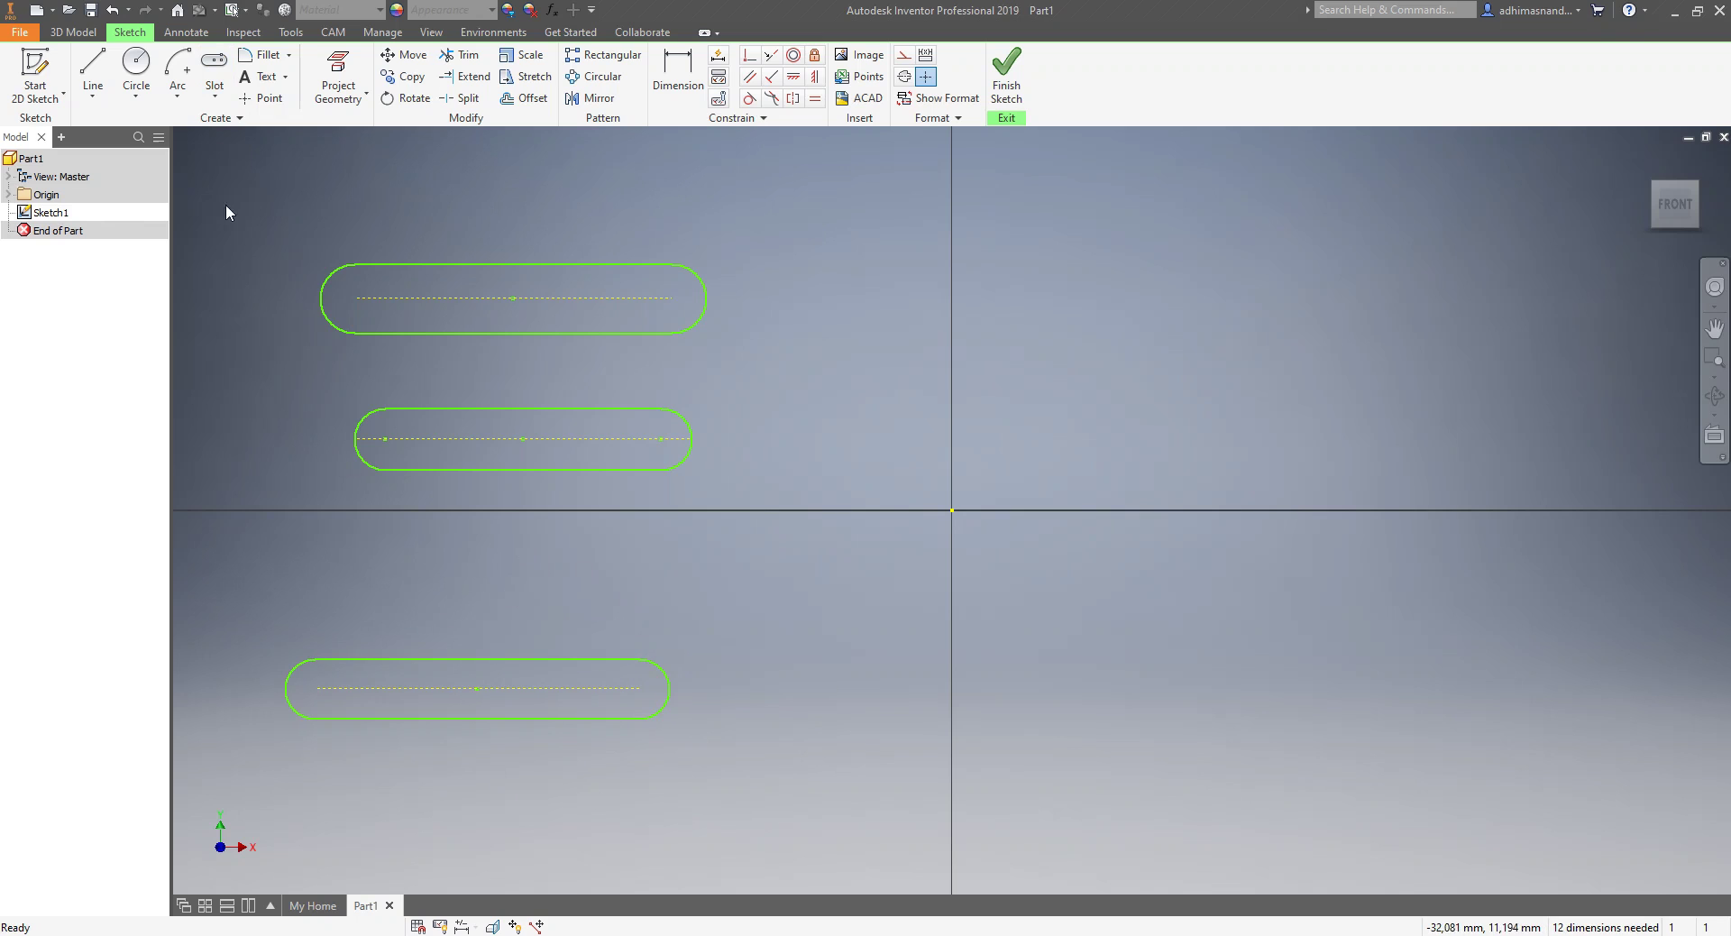
# - Draw an upward-bulging three point arc slot about 2.6 mm wide, above the horizontal axis and right of the vertical axis
pyautogui.click(211, 102)
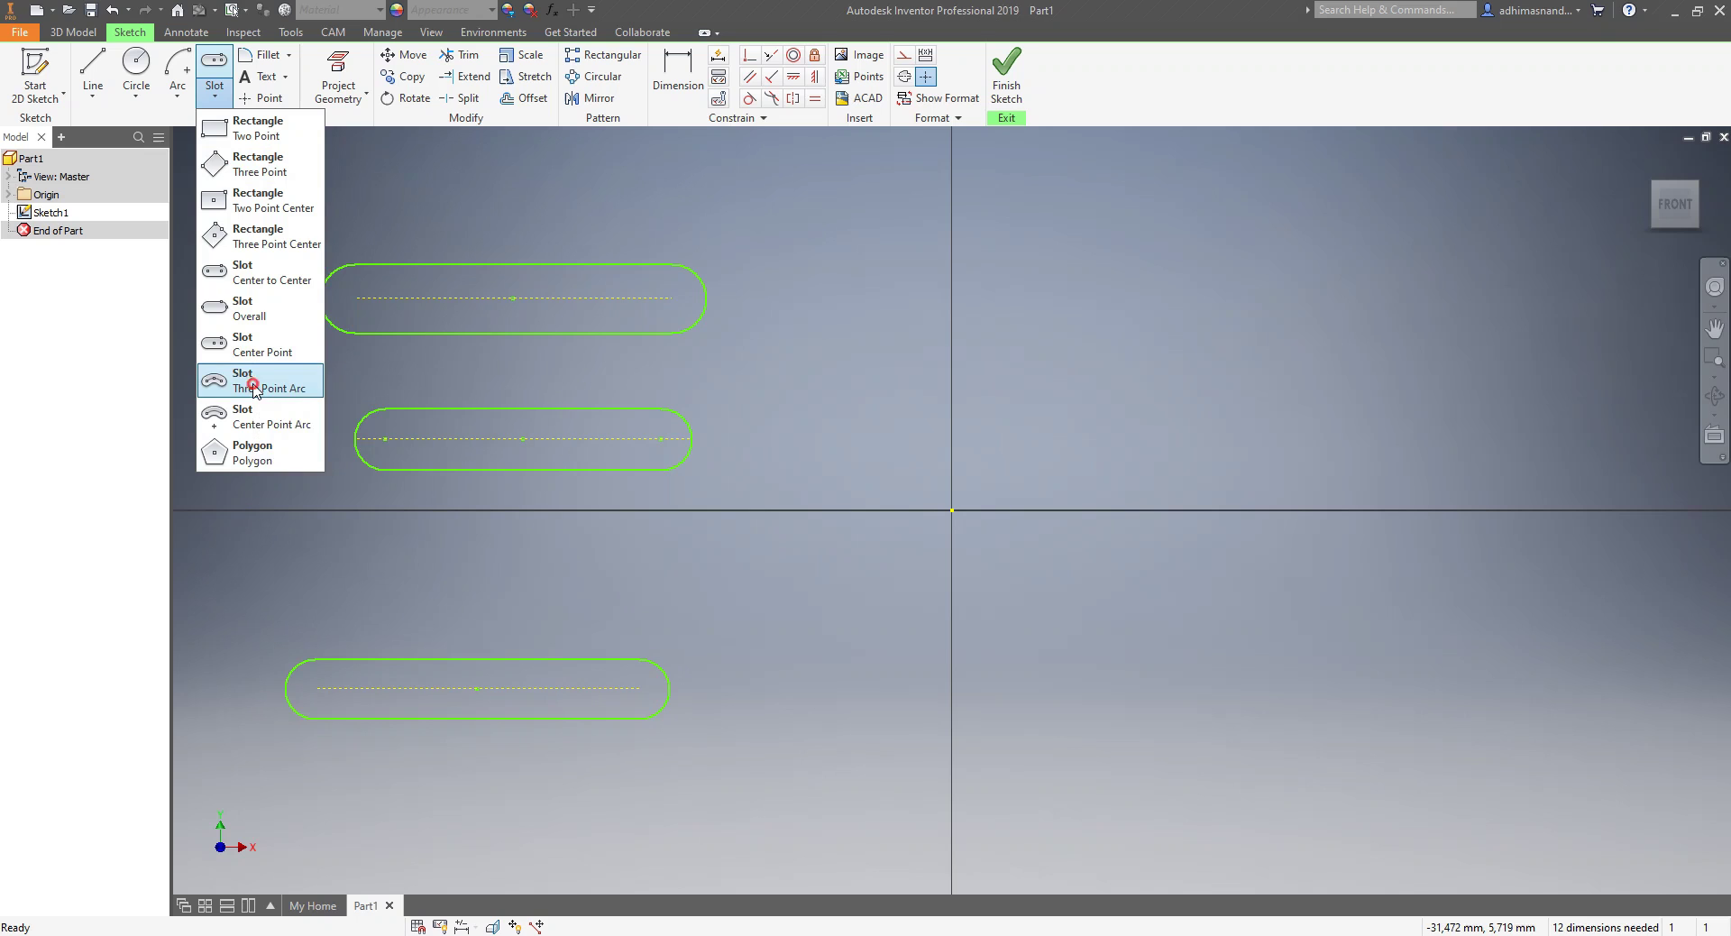
pyautogui.click(256, 388)
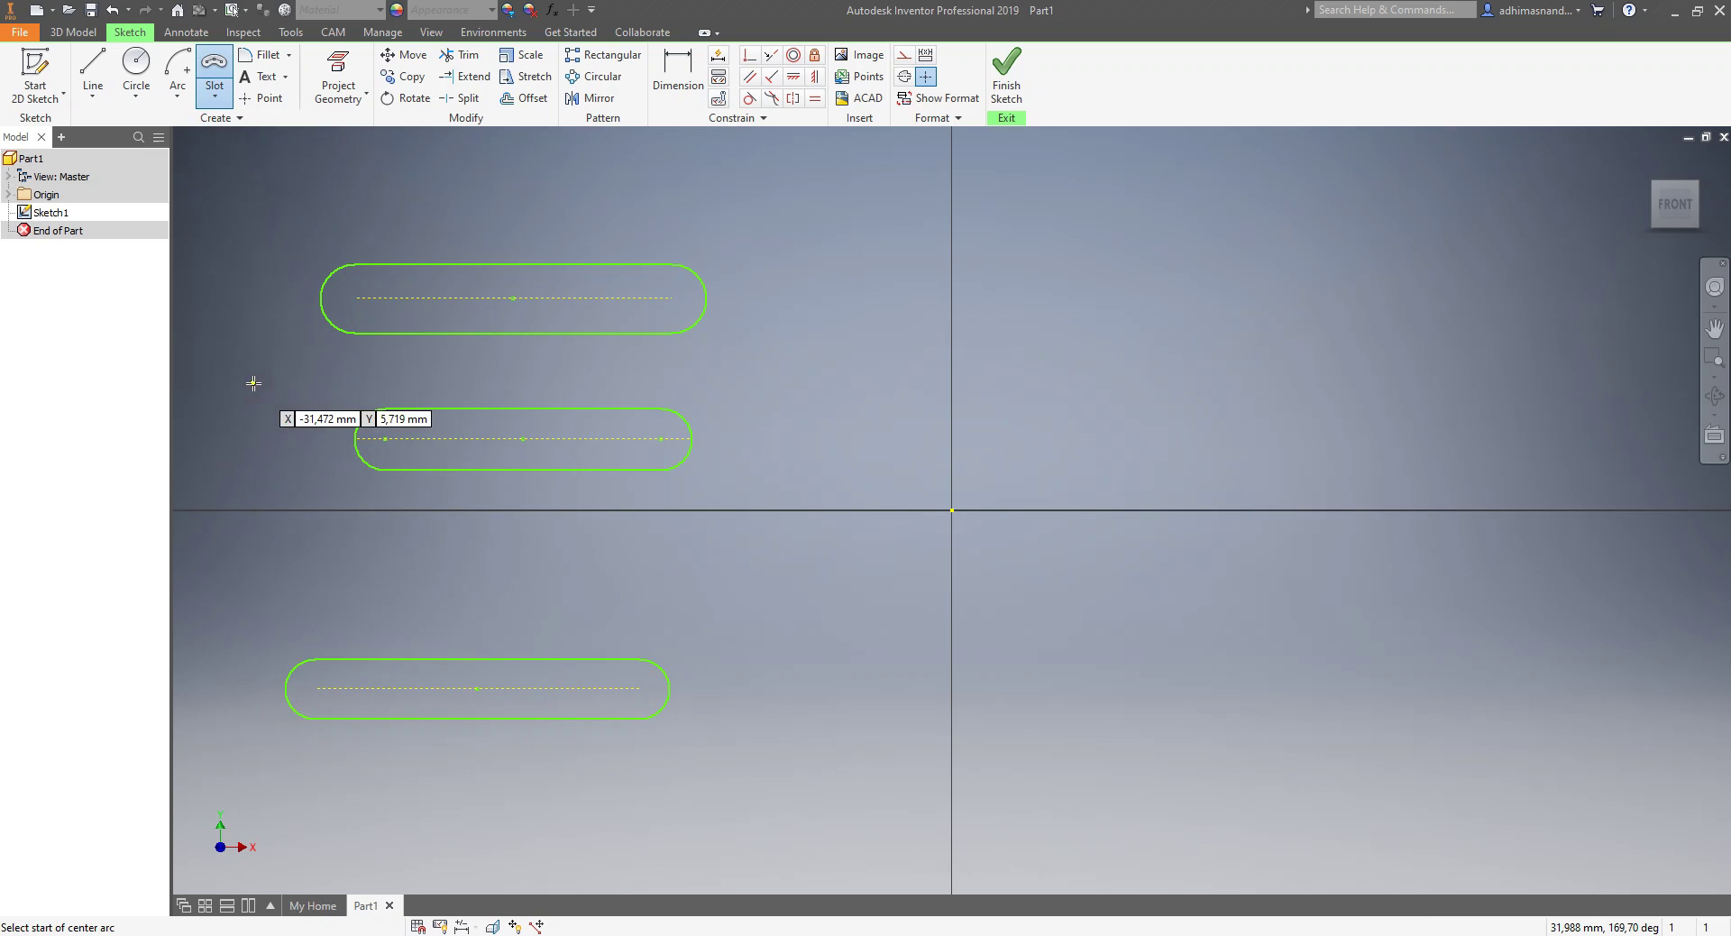
pyautogui.click(1232, 333)
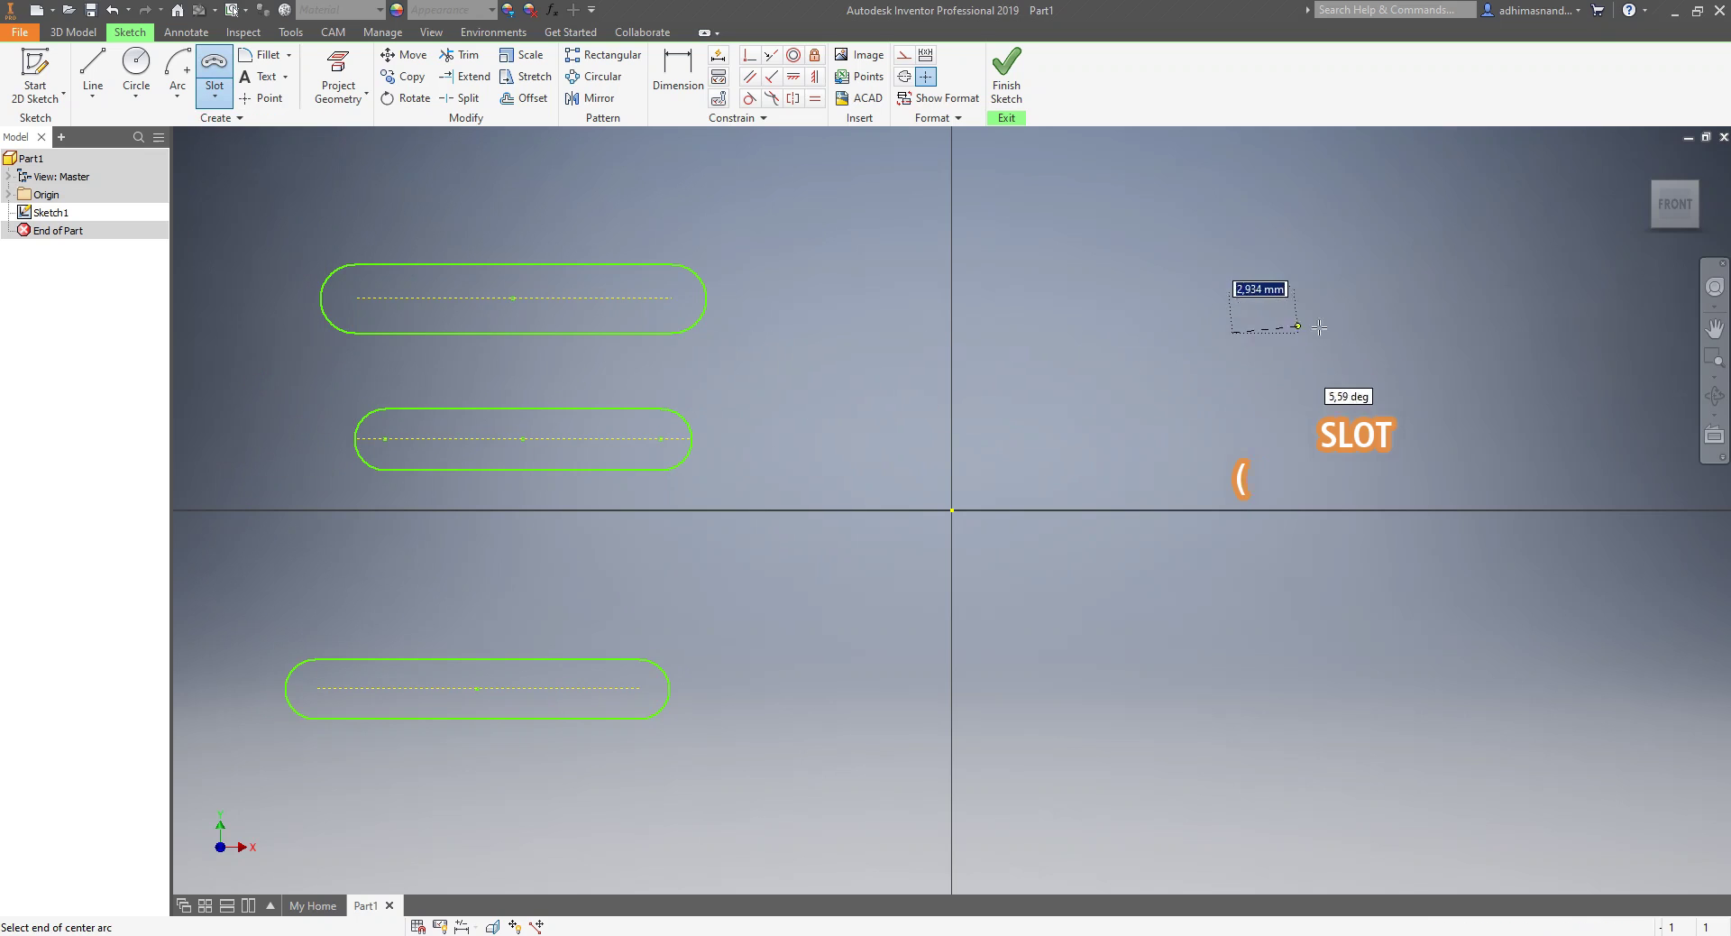
pyautogui.click(1474, 333)
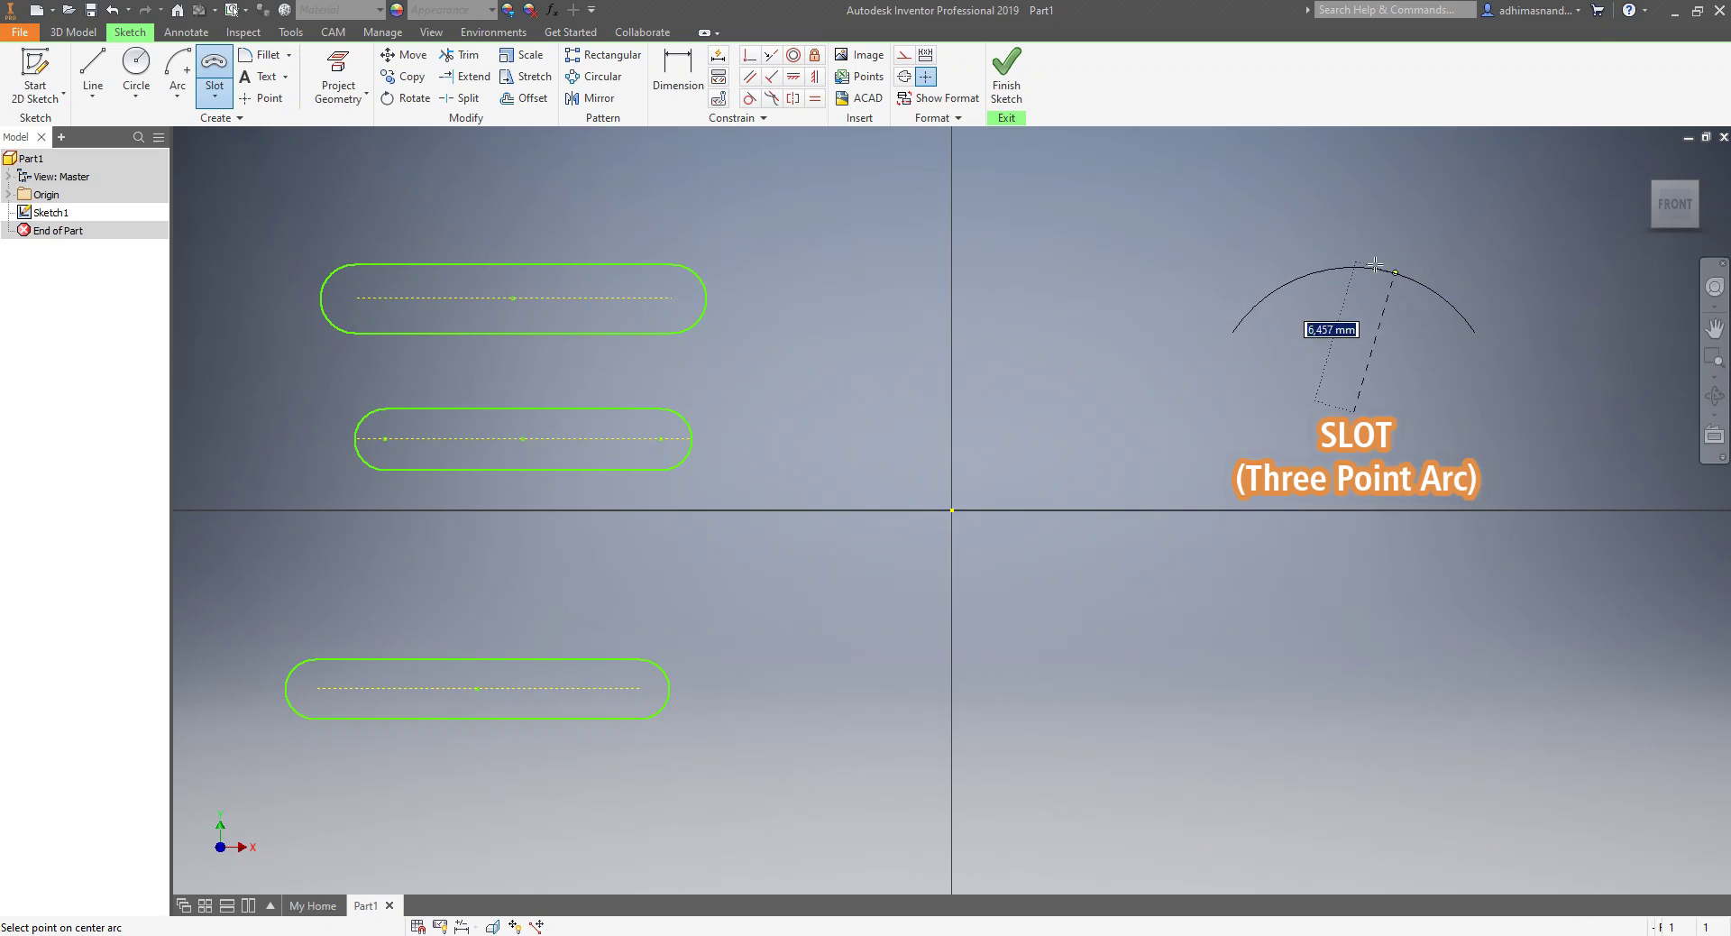
pyautogui.click(1353, 258)
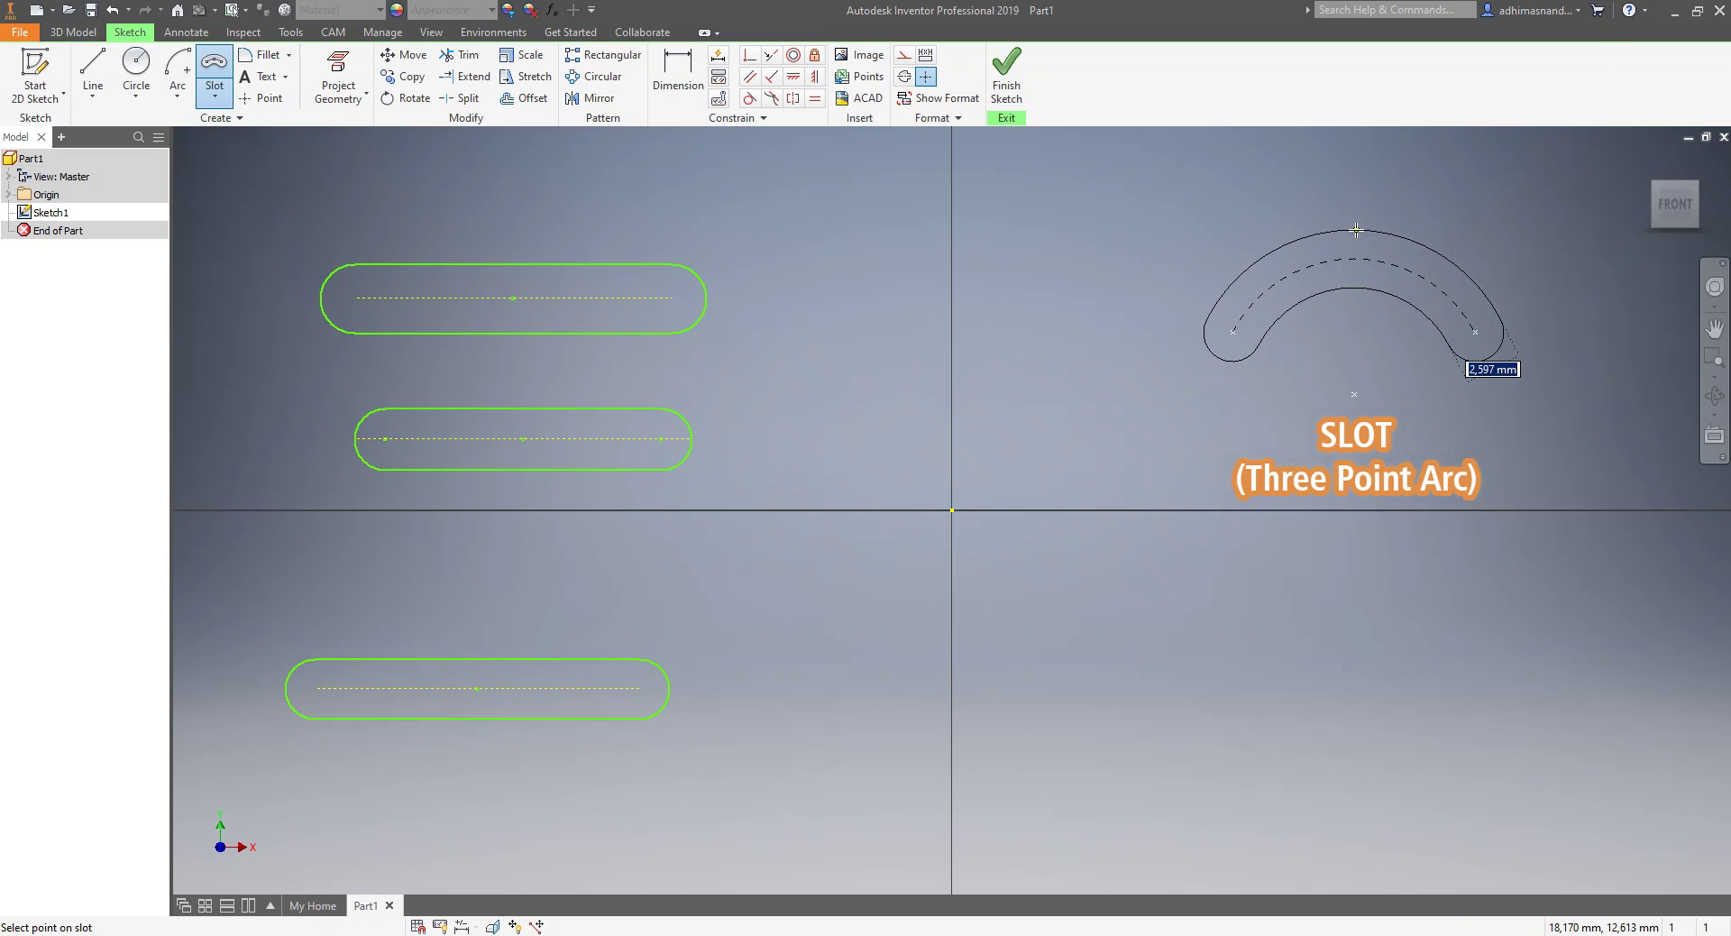
pyautogui.click(1356, 230)
pyautogui.press('Escape')
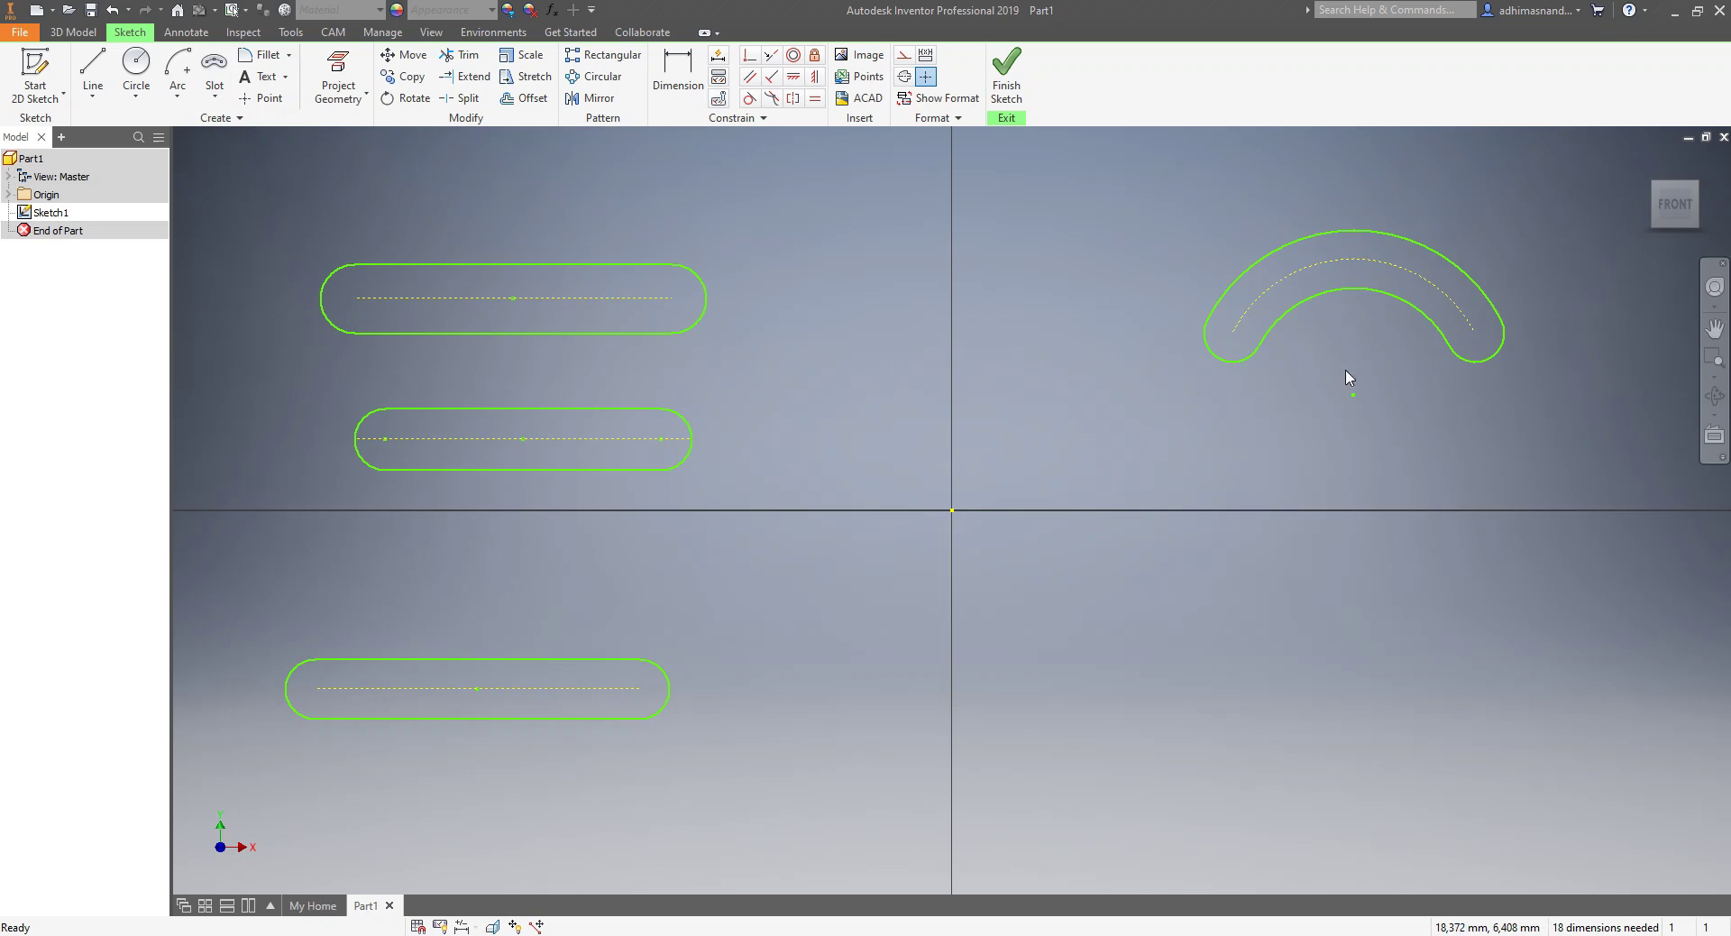
# - Draw a semicircular center point arc slot with about 4.9 mm radius and 3.1 mm width, below the three point arc slot and the horizontal axis
pyautogui.click(218, 97)
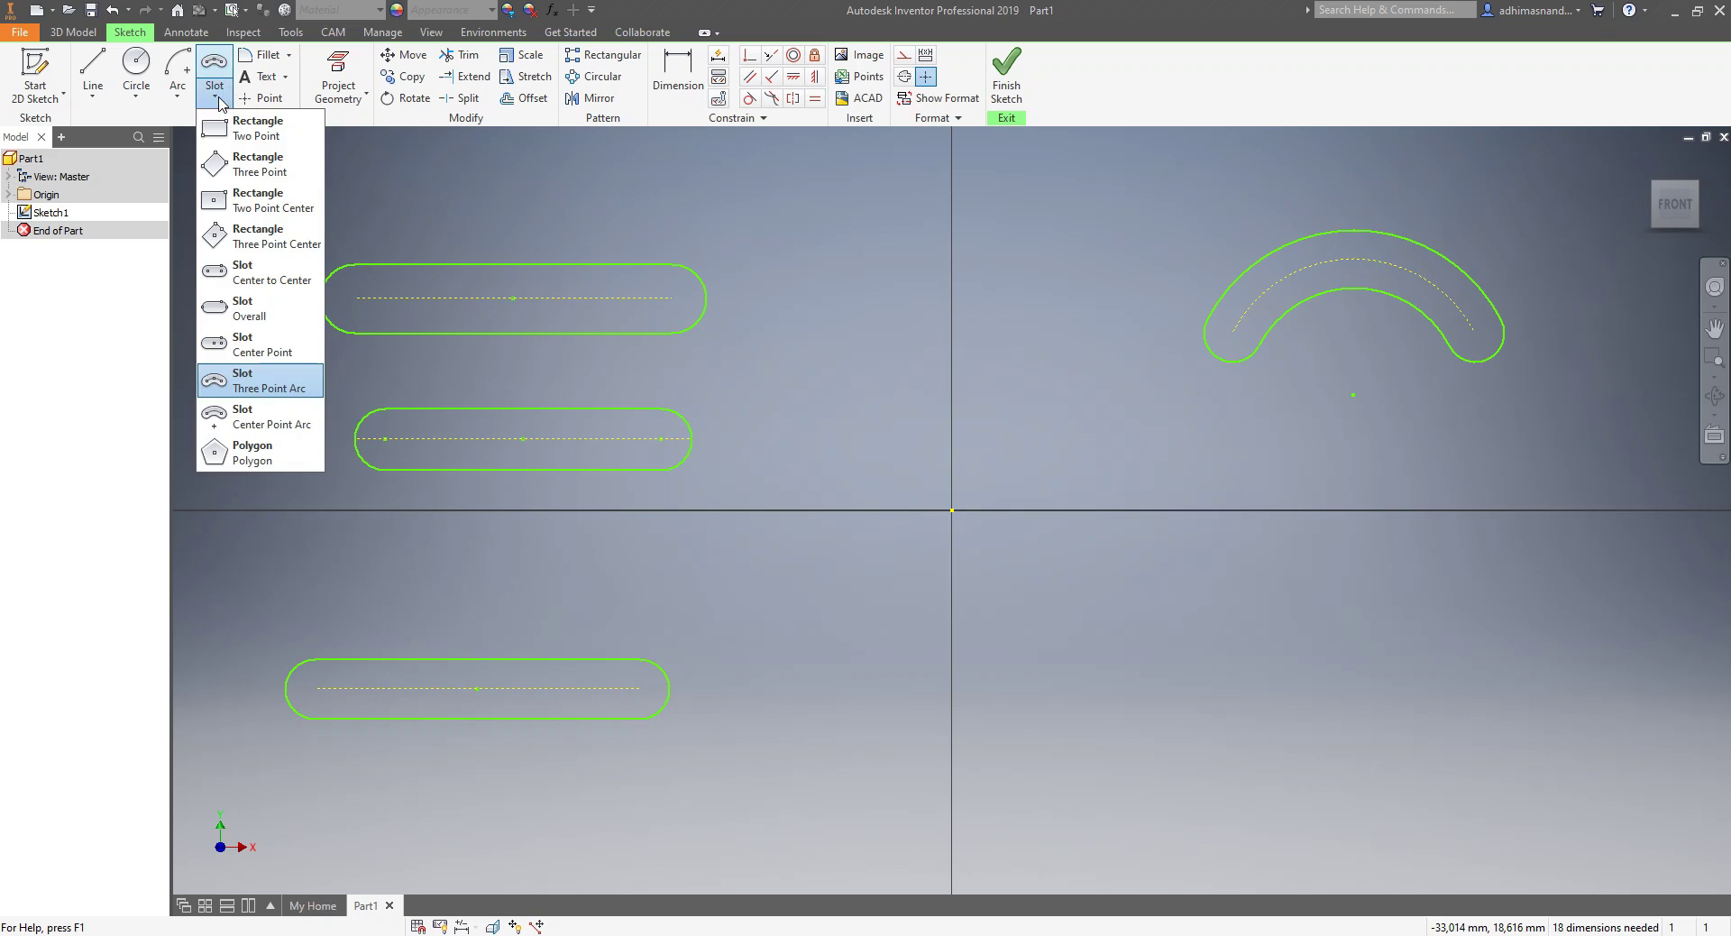
pyautogui.click(267, 421)
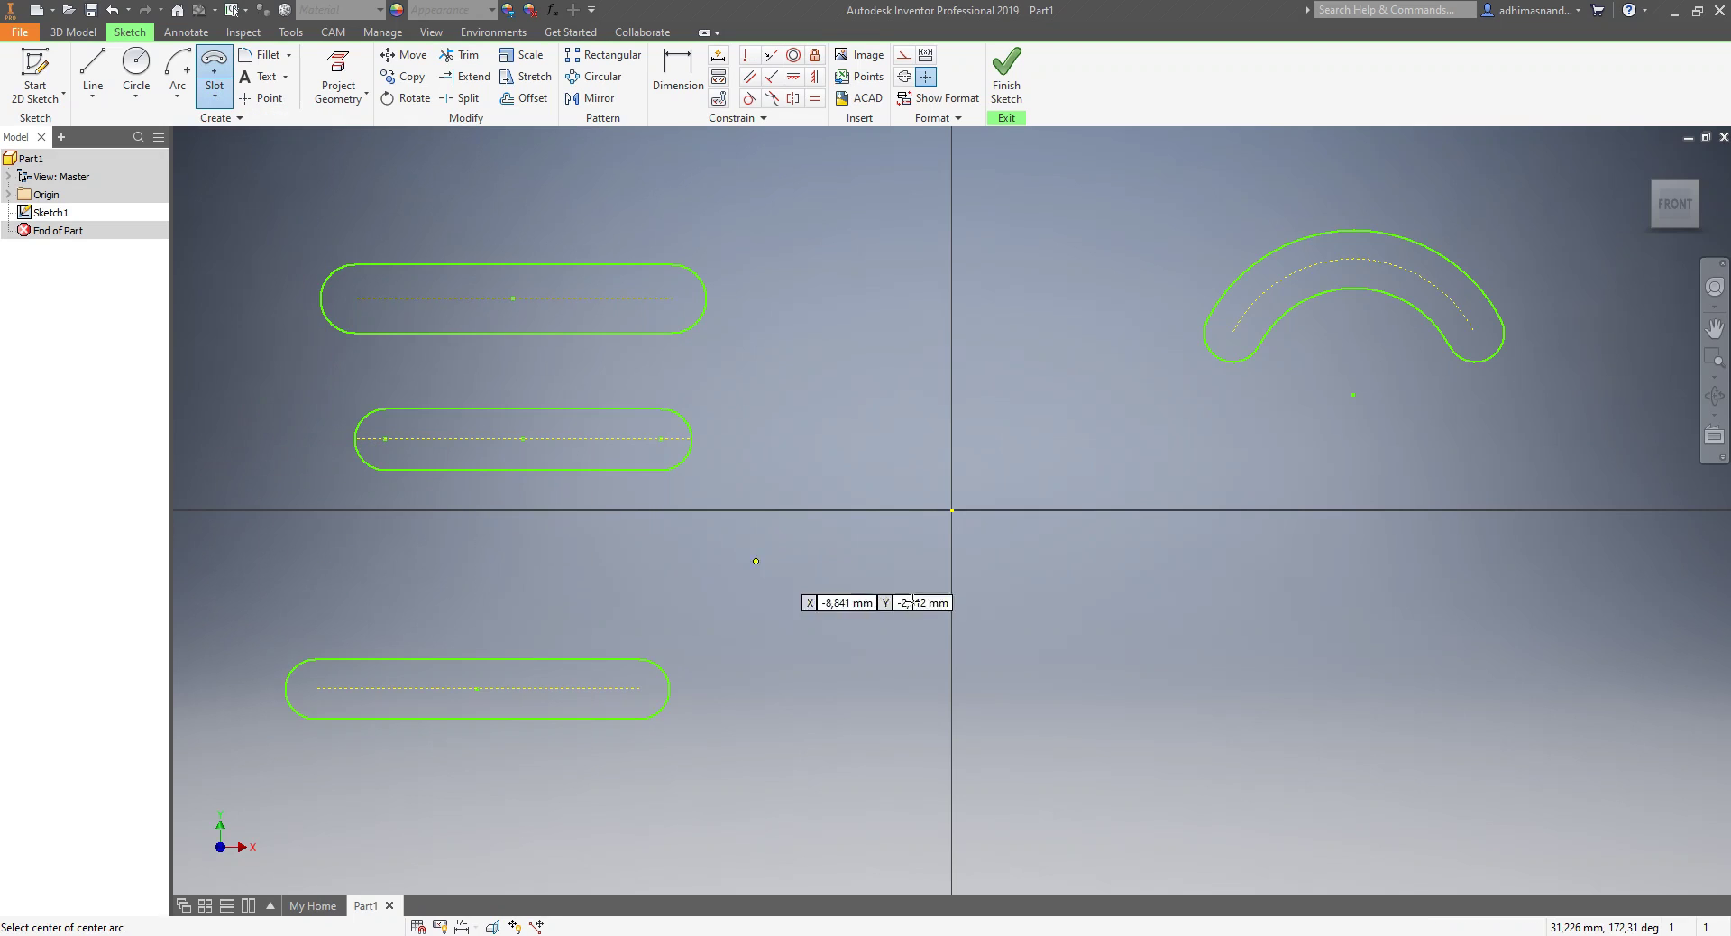
pyautogui.click(1361, 724)
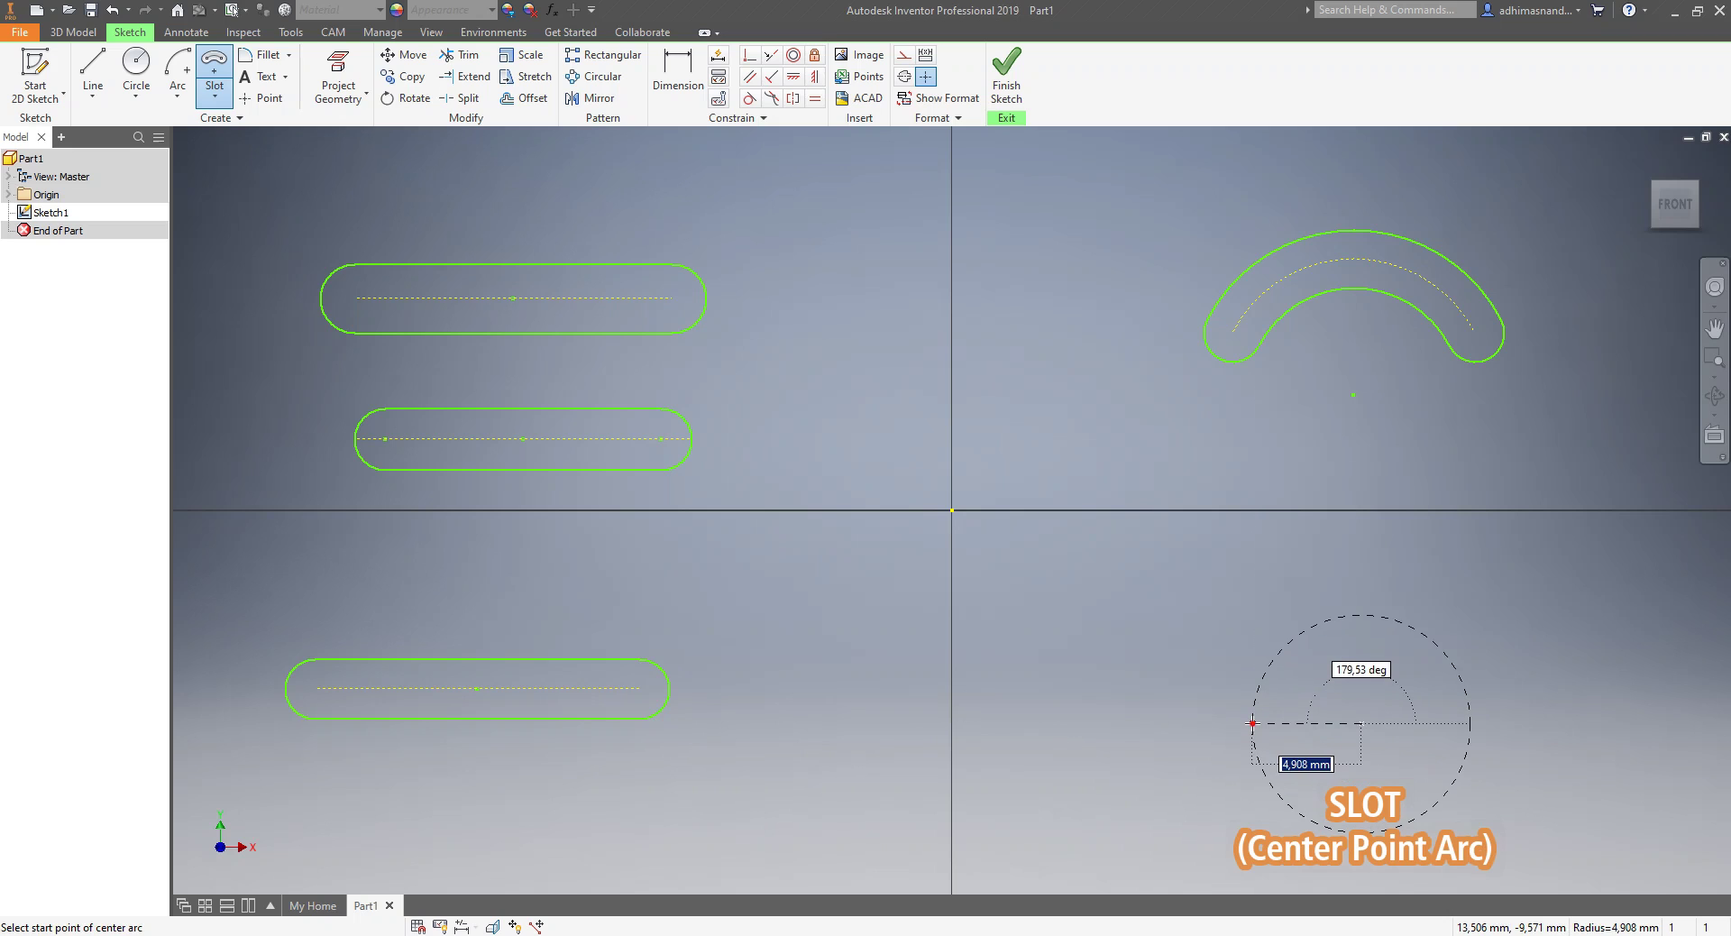
pyautogui.click(1252, 723)
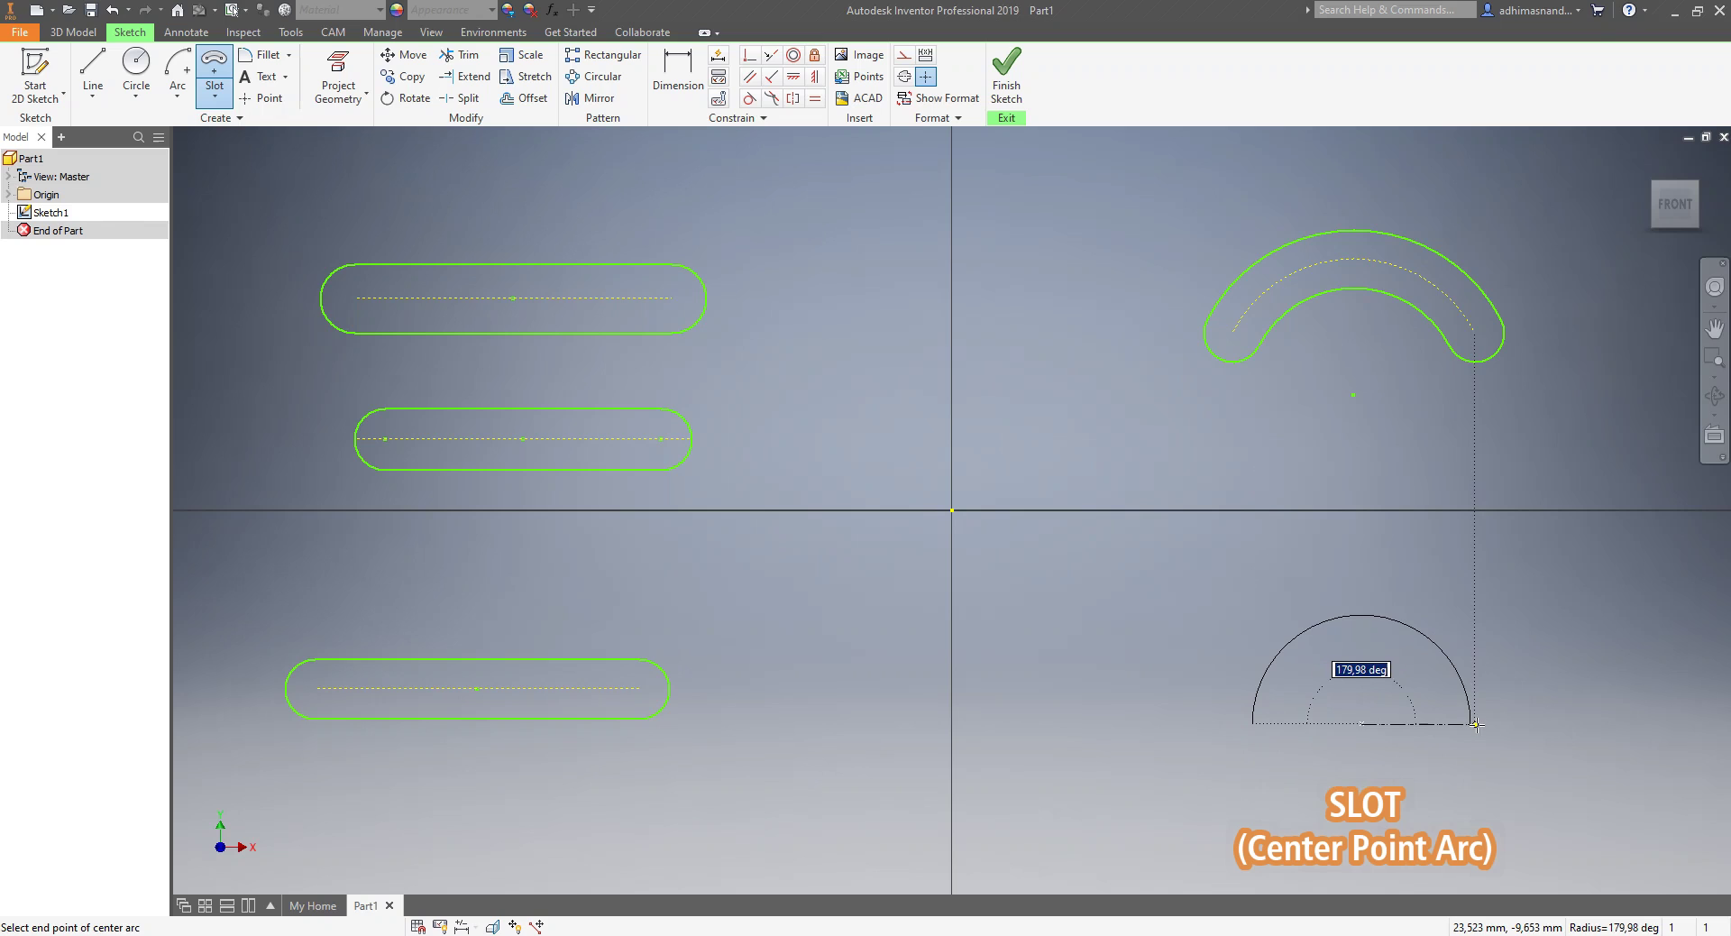
pyautogui.click(1475, 723)
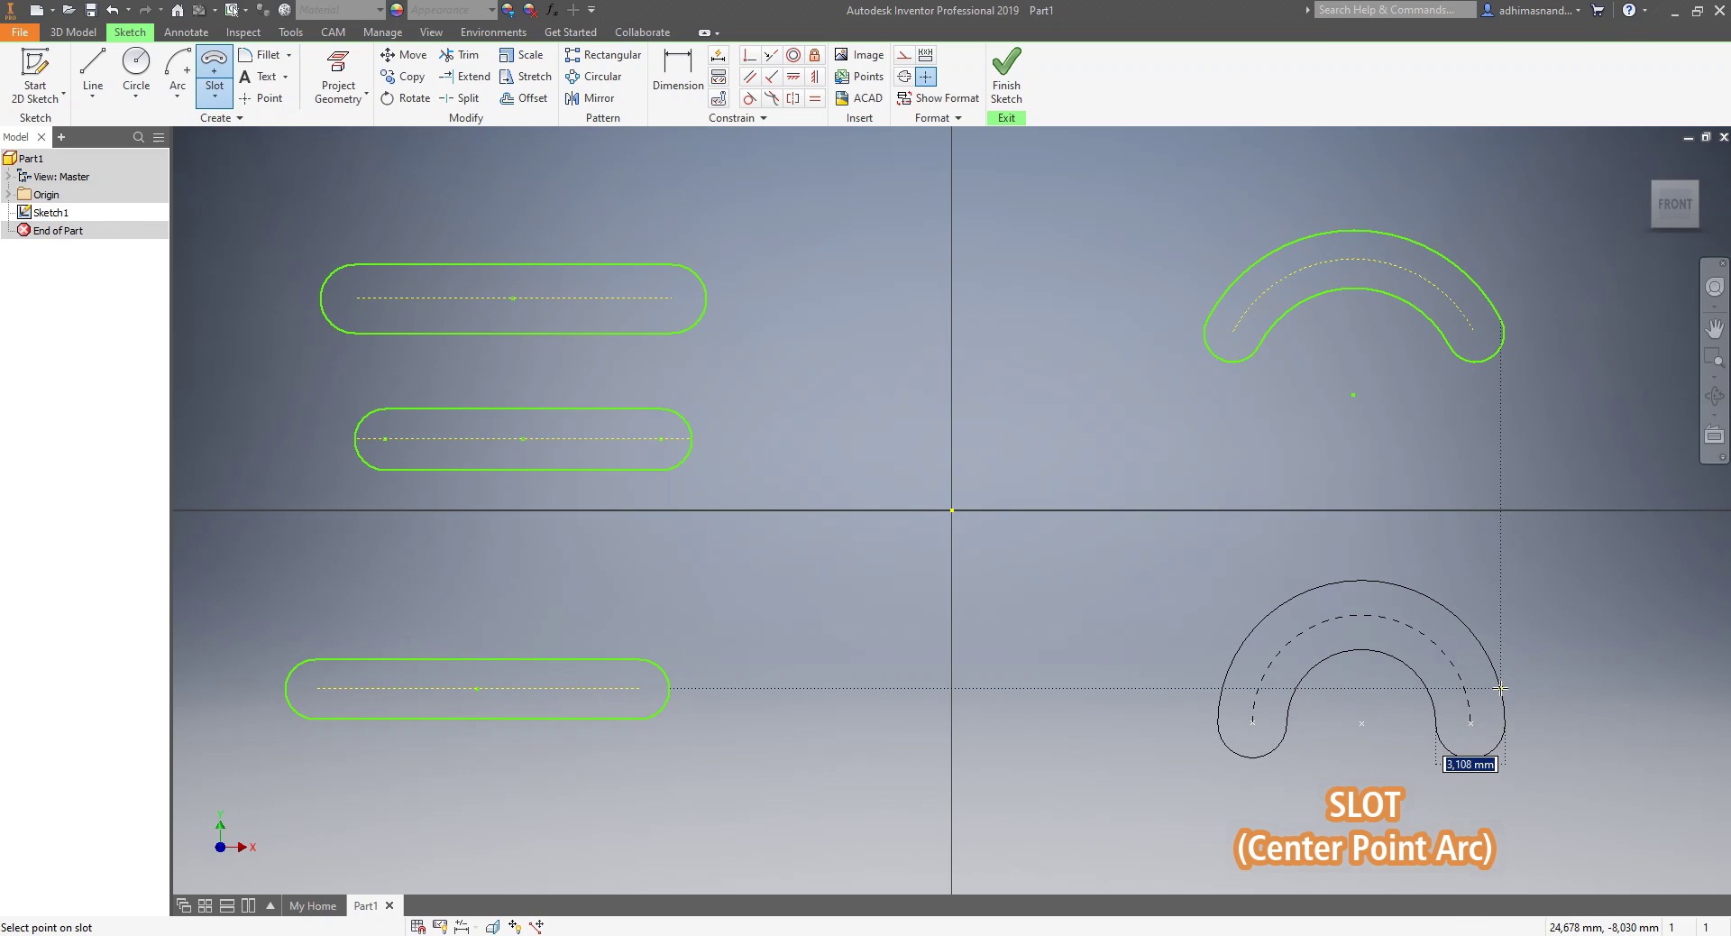
pyautogui.click(1500, 688)
pyautogui.press('Escape')
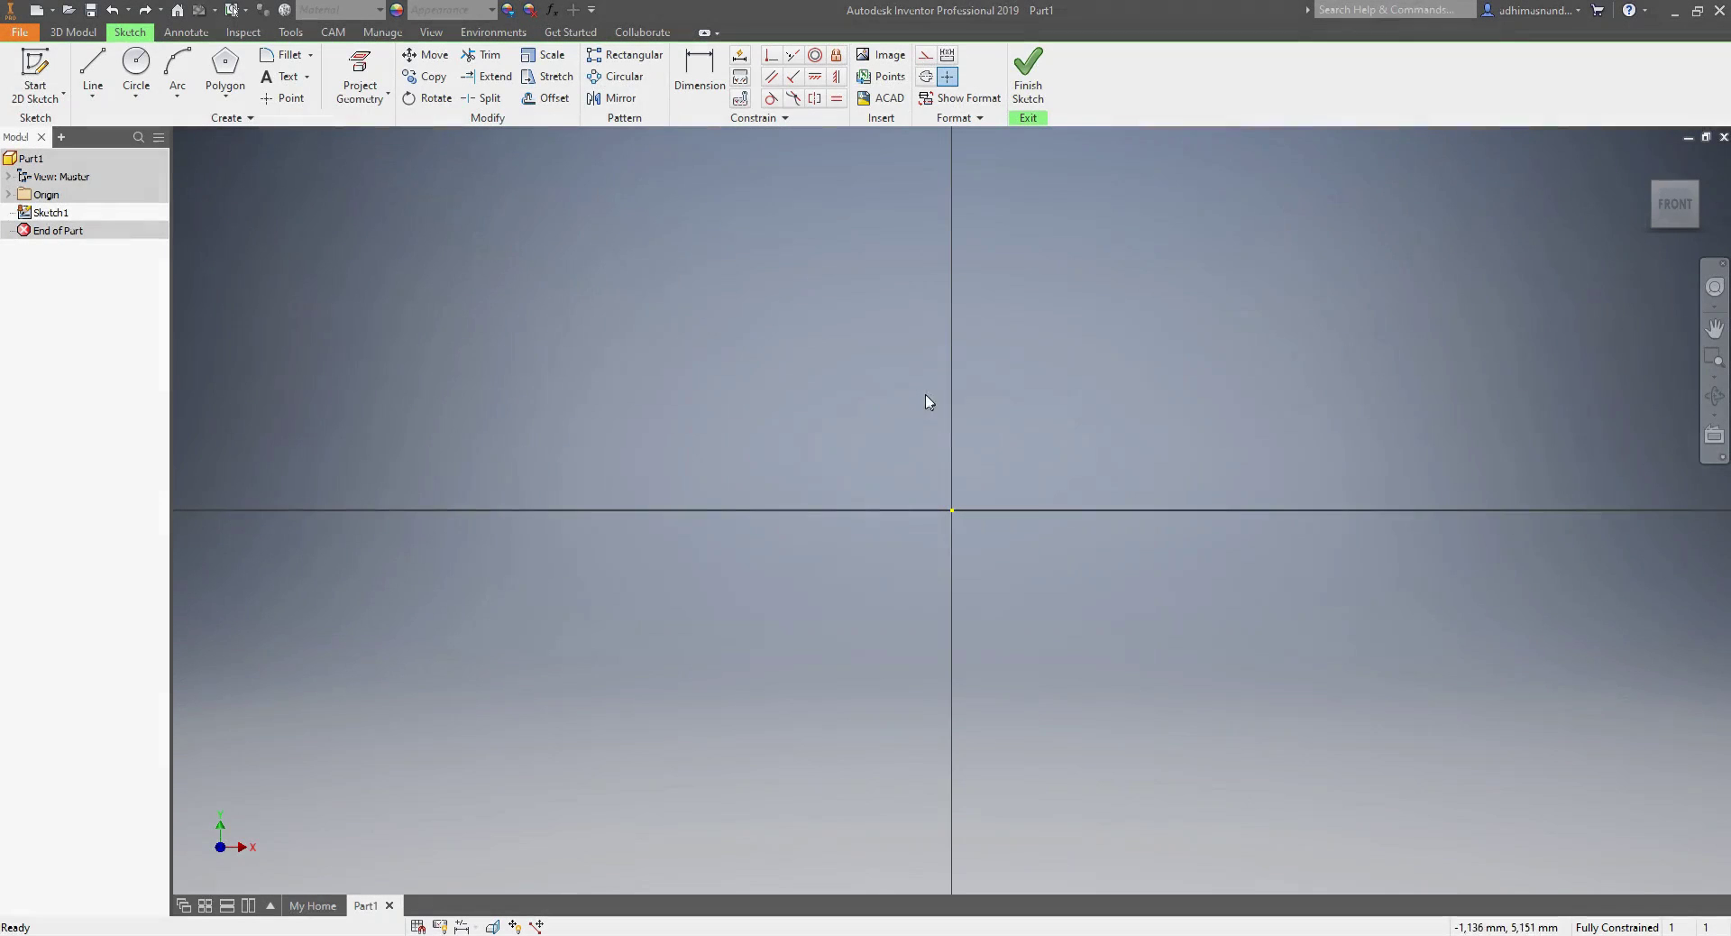
# - Draw an inscribed three-sided polygon above the horizontal axis and left of the vertical axis, with one vertex pointing left
pyautogui.click(227, 105)
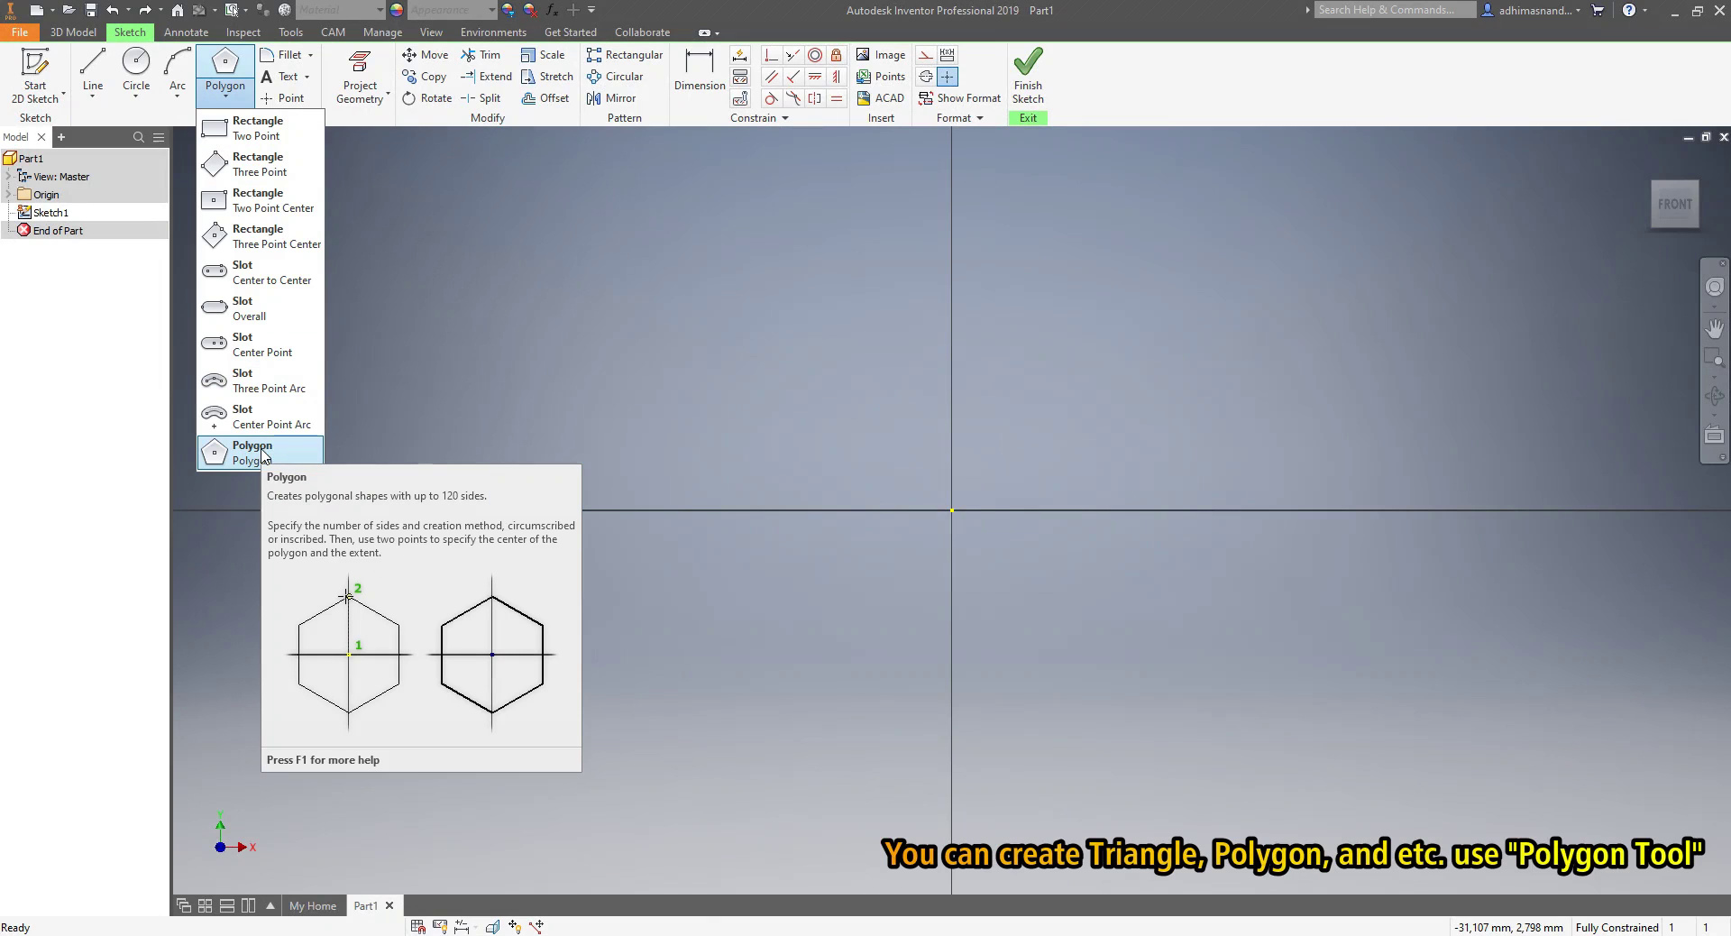
pyautogui.click(260, 453)
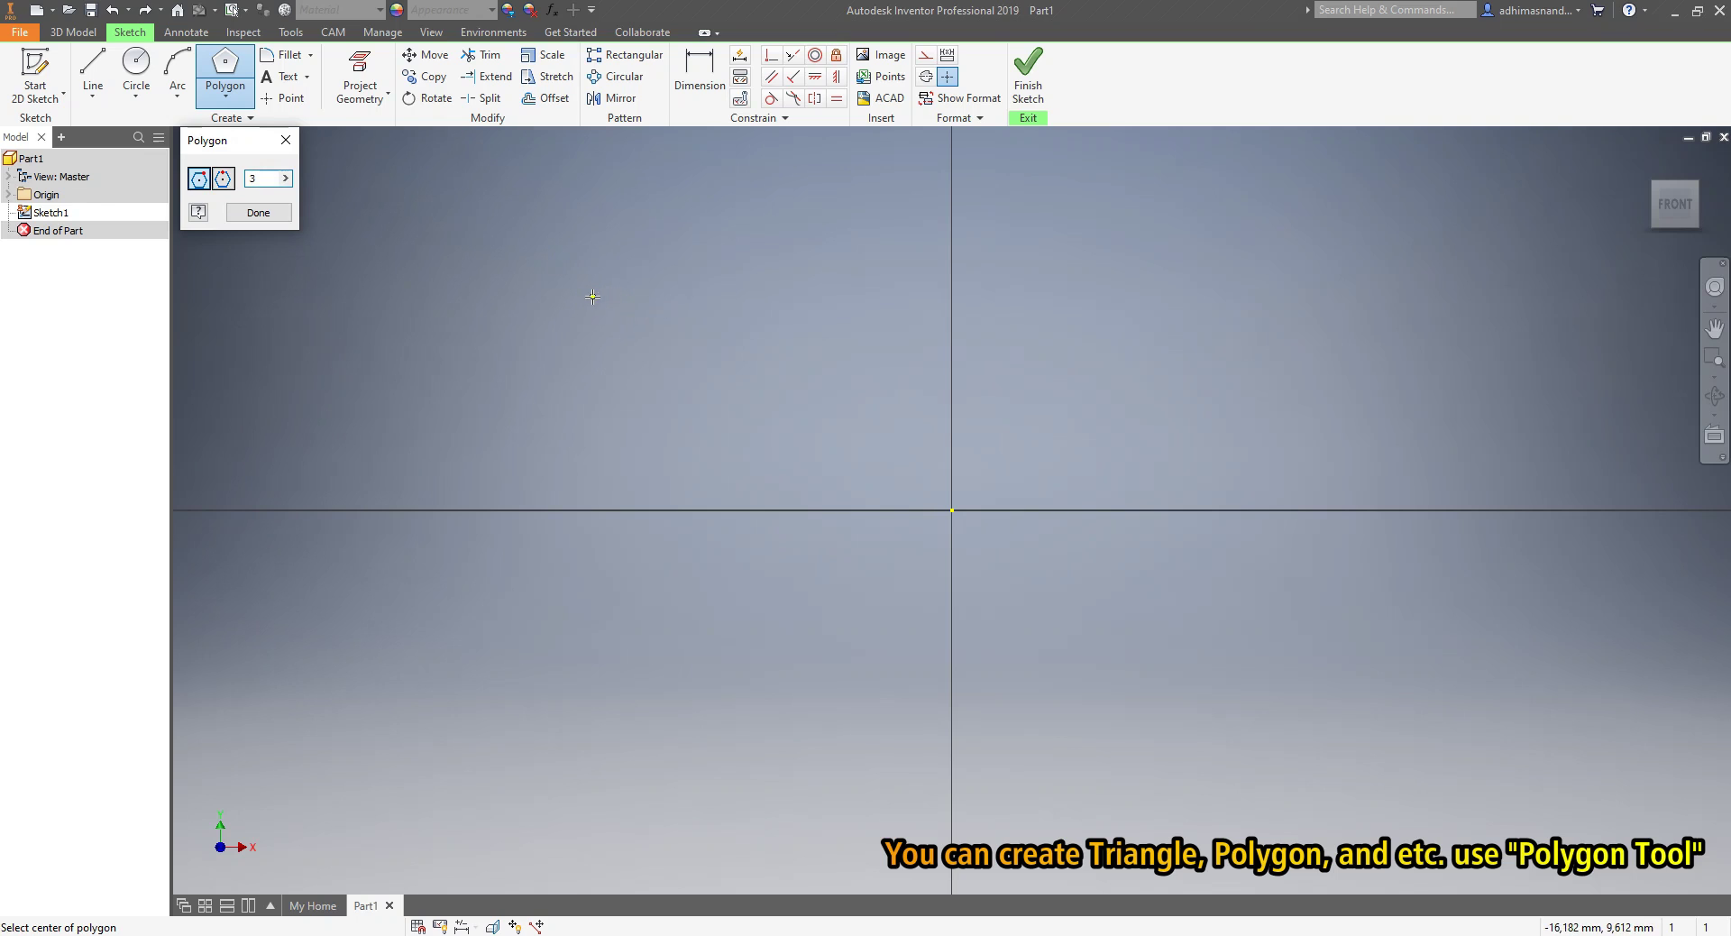
pyautogui.click(595, 293)
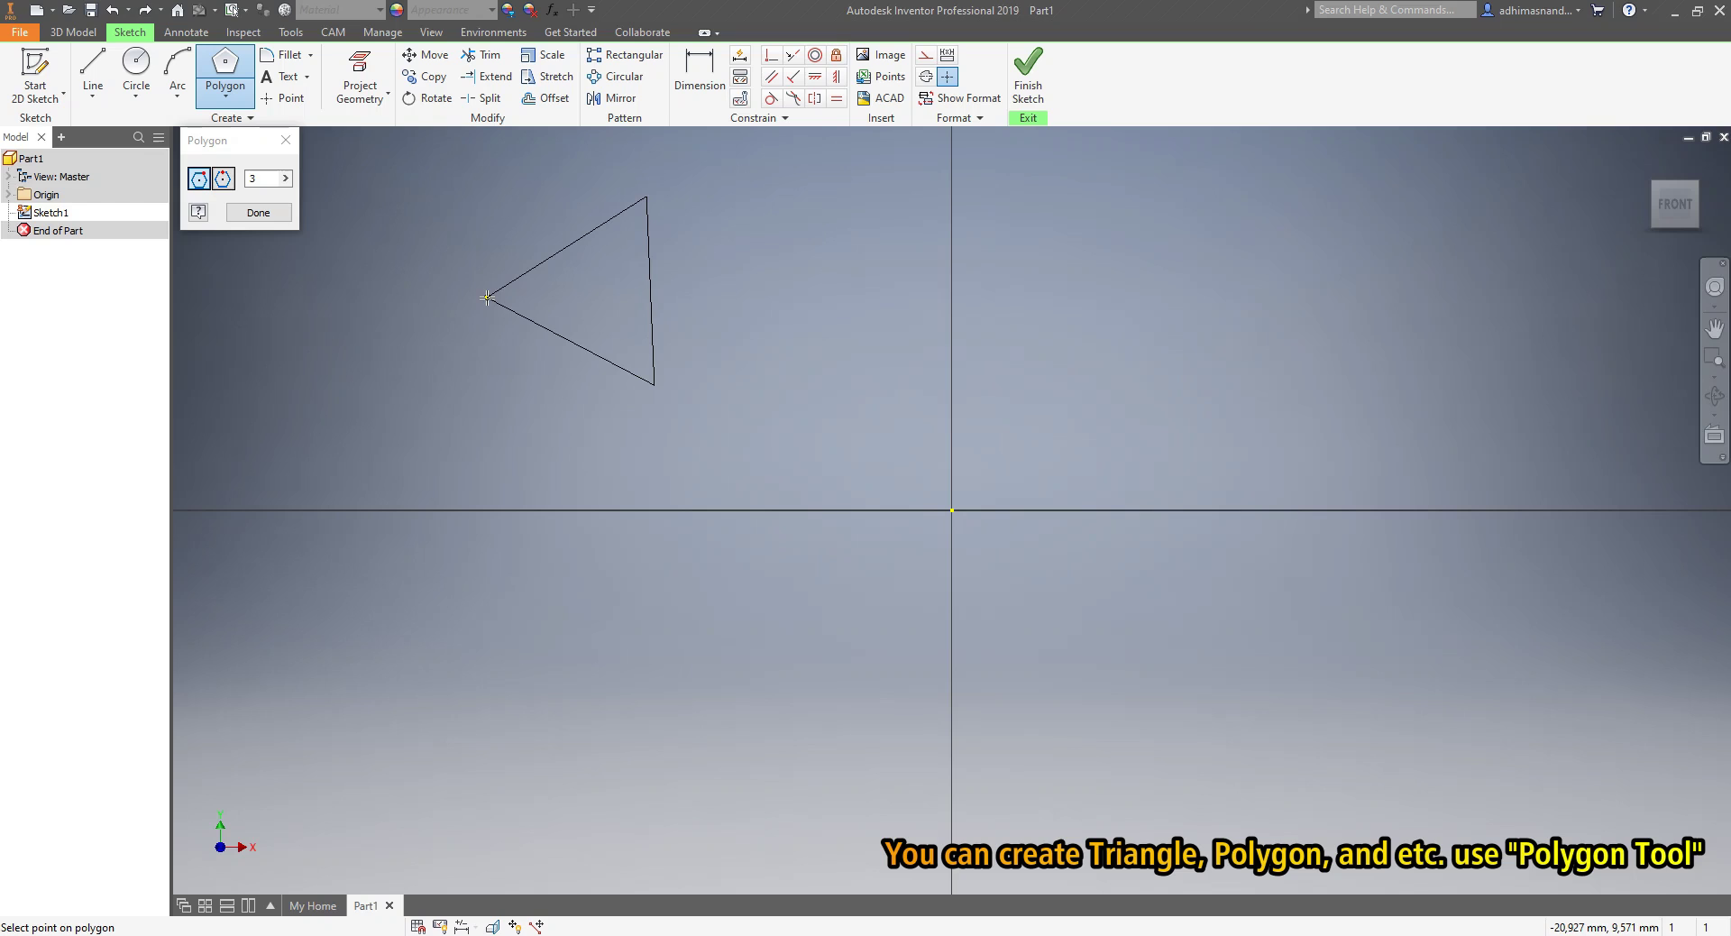
pyautogui.click(486, 296)
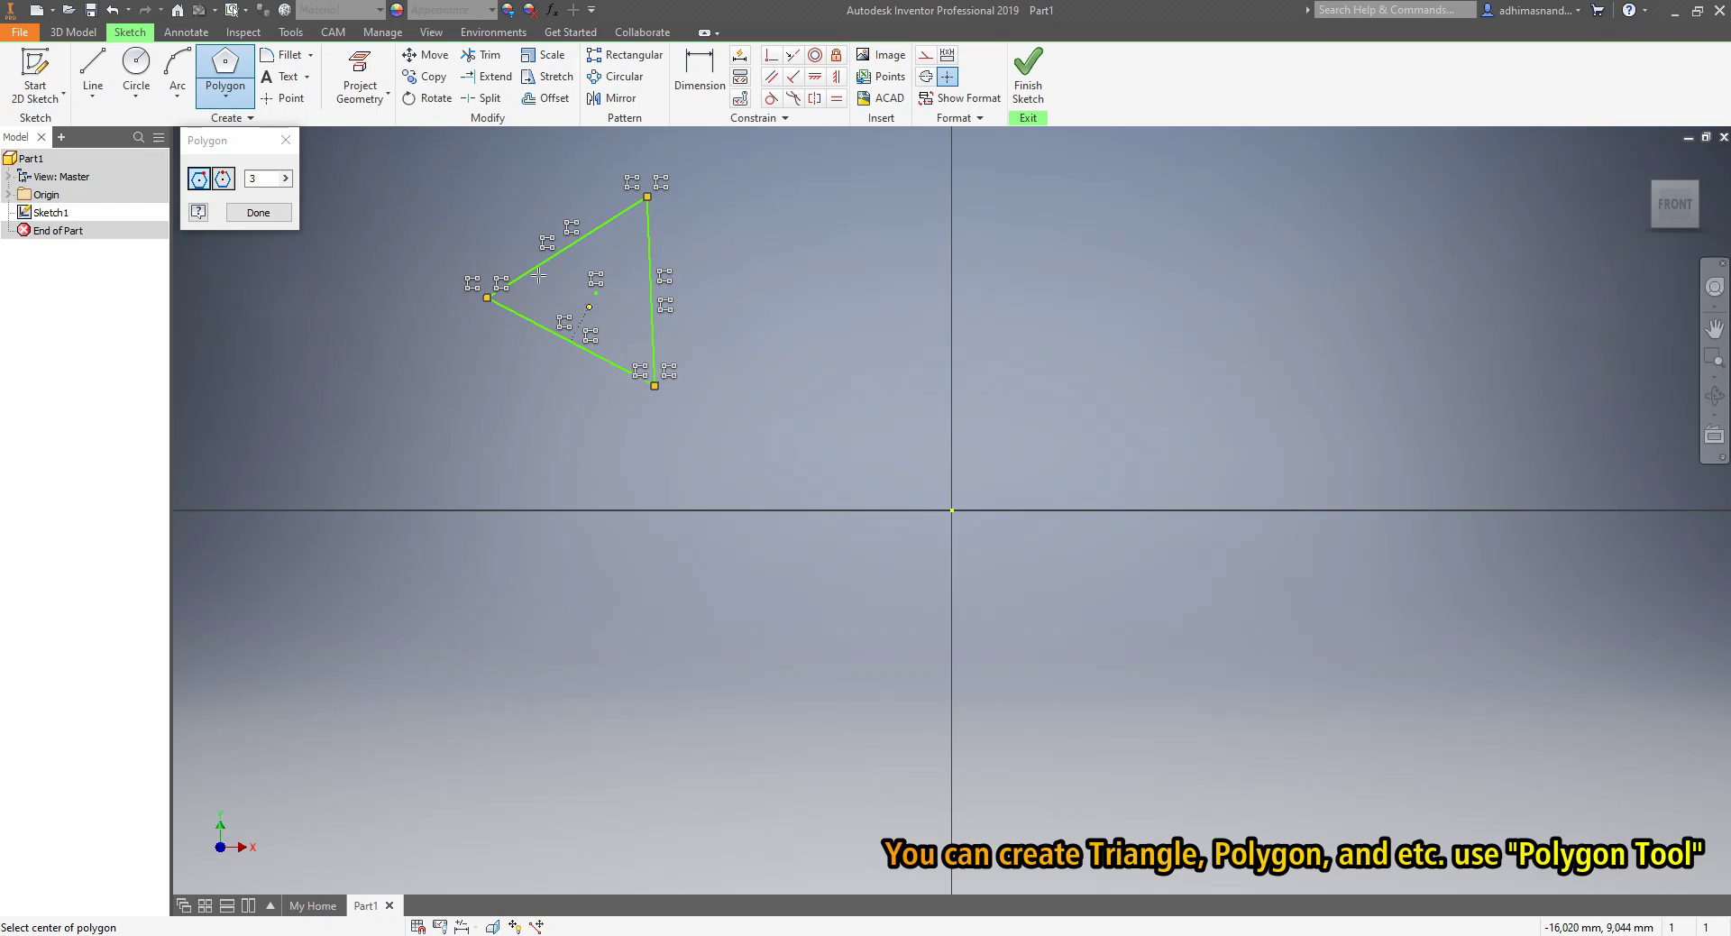
# - Draw an inscribed six-sided polygon below the triangle and the horizontal axis, with two vertical sides
pyautogui.click(274, 179)
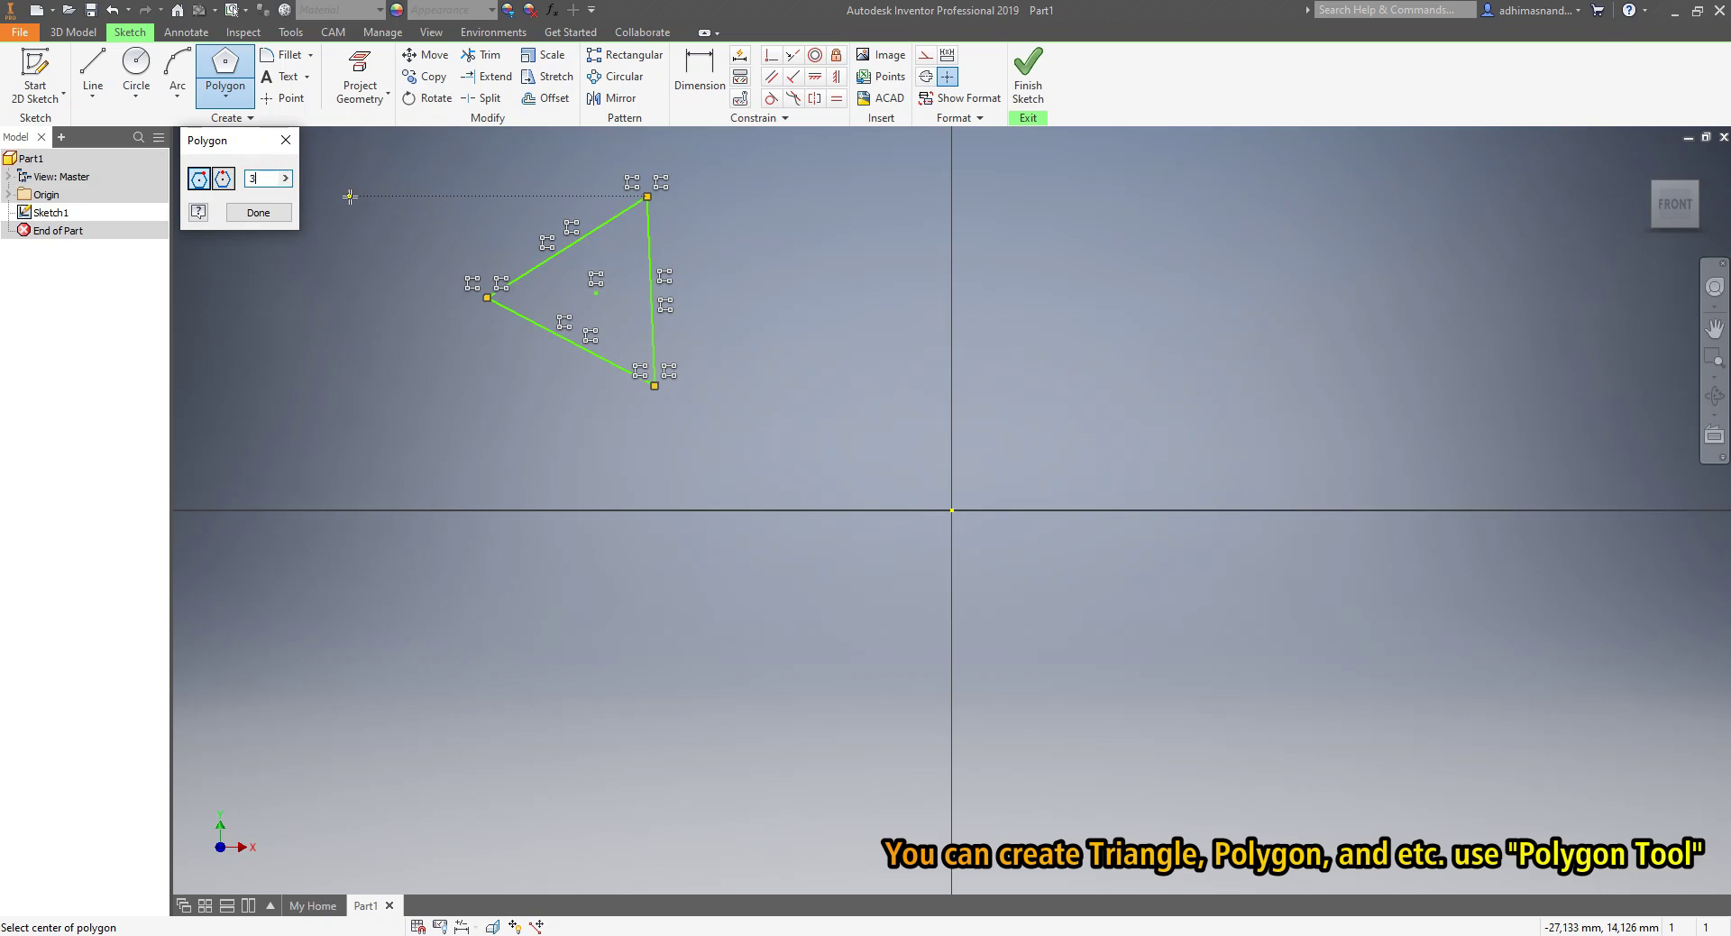
pyautogui.write('6')
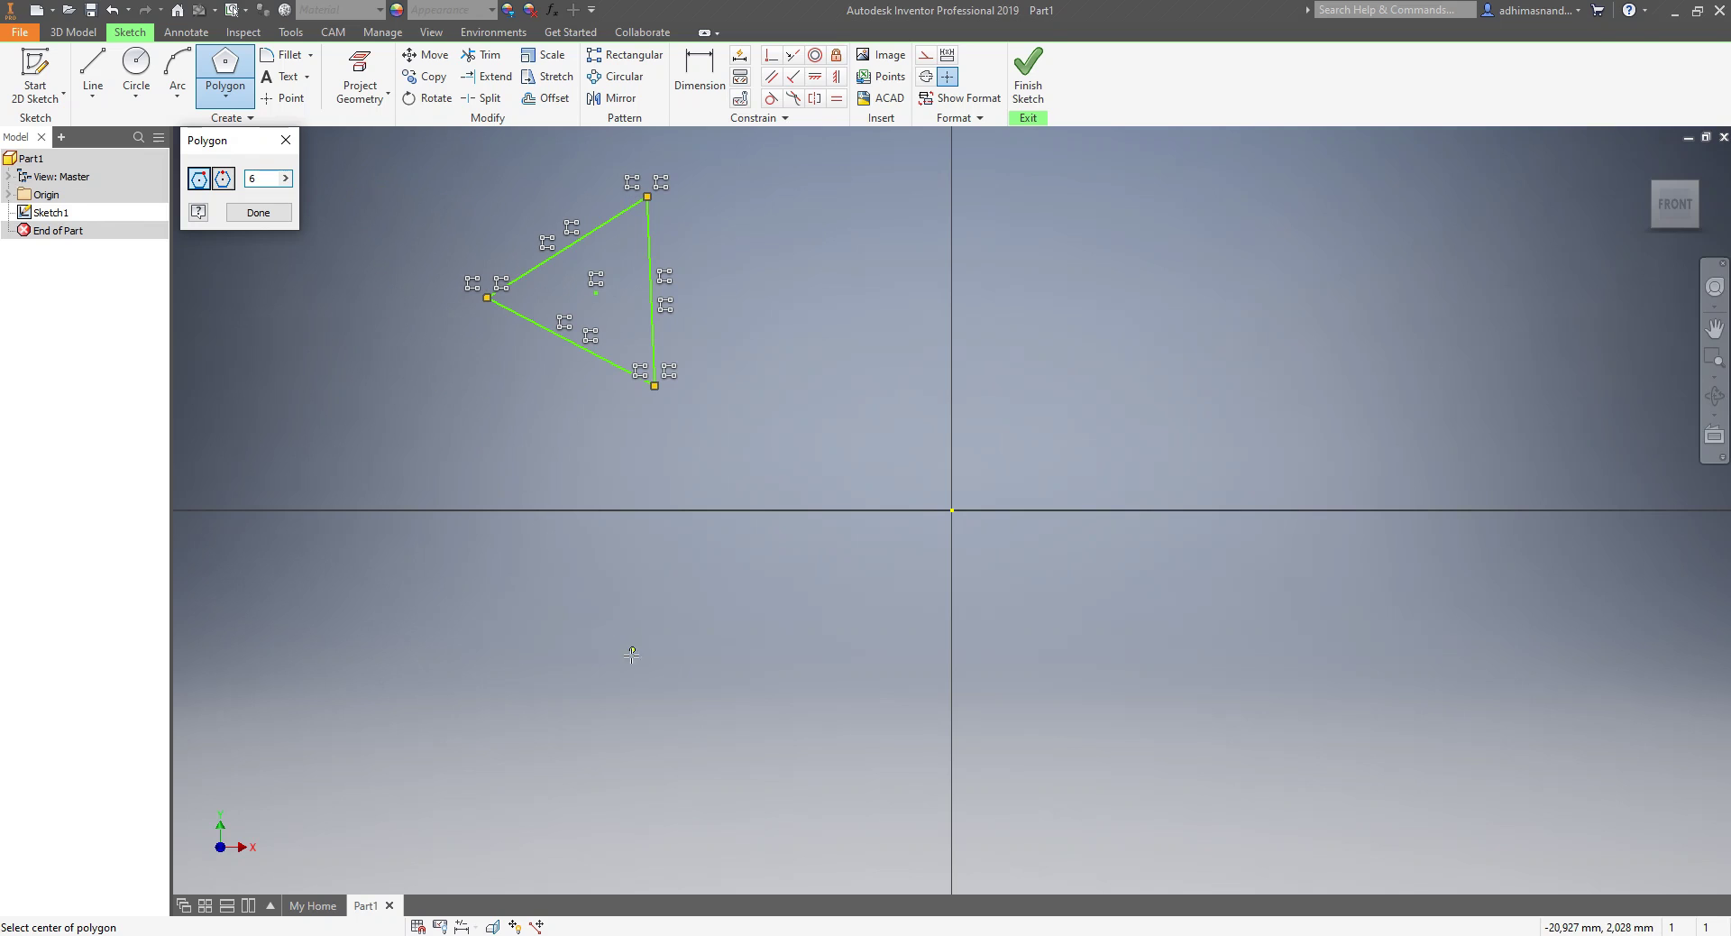
pyautogui.click(587, 682)
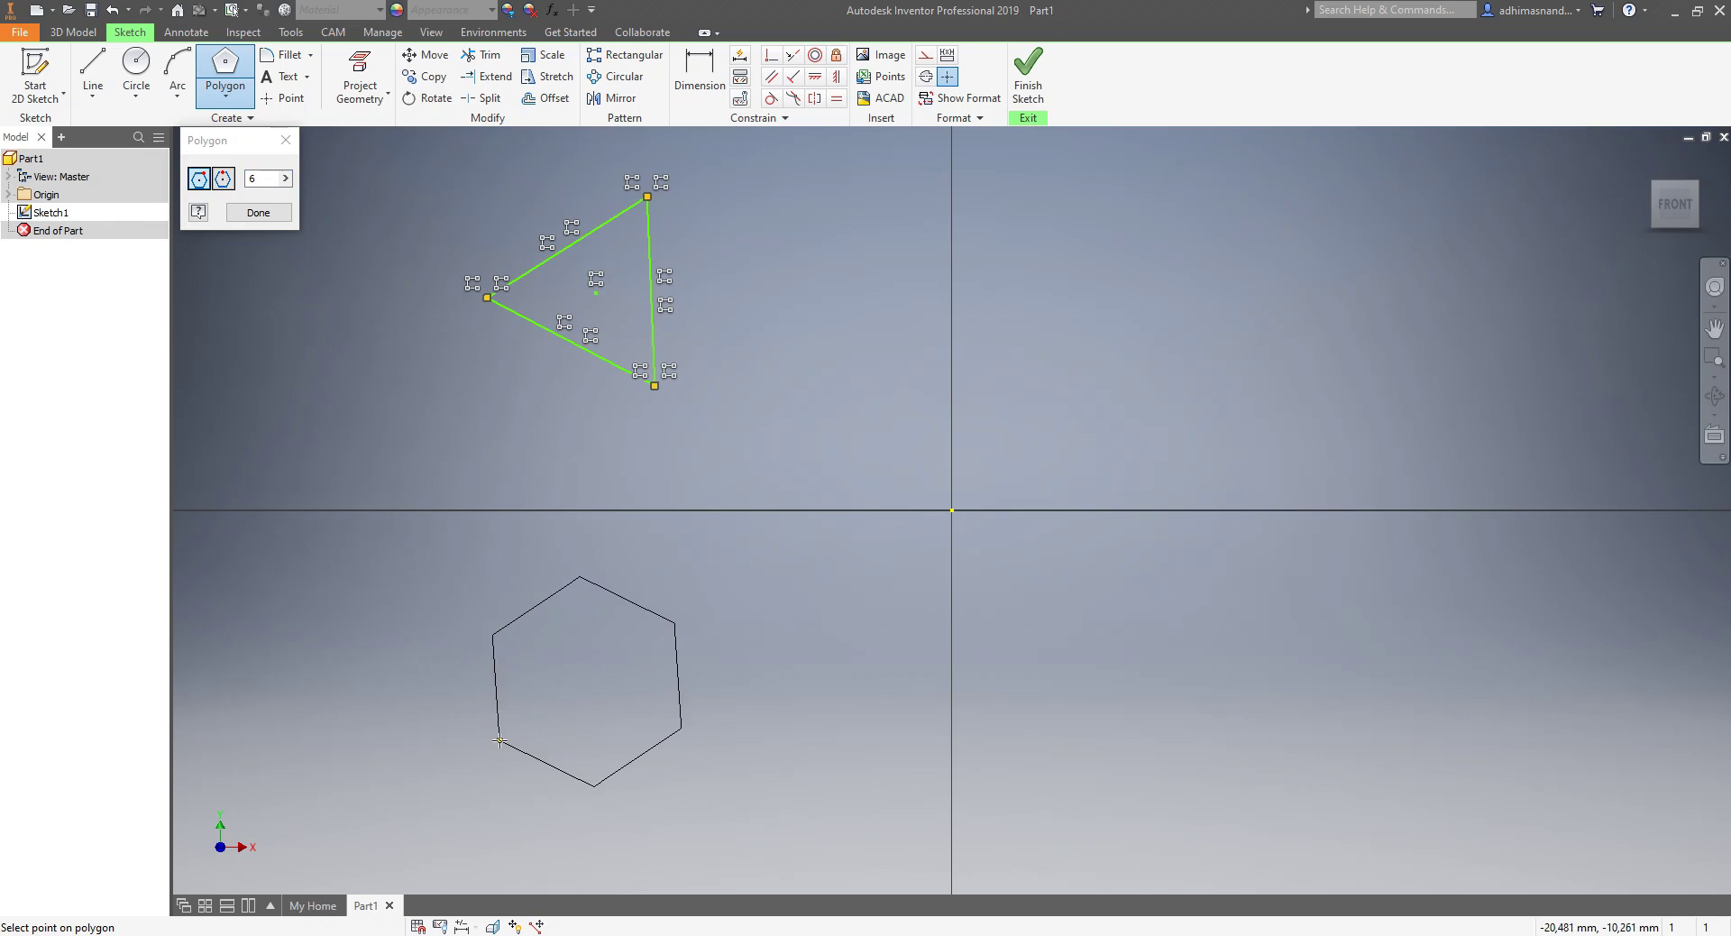
pyautogui.click(489, 740)
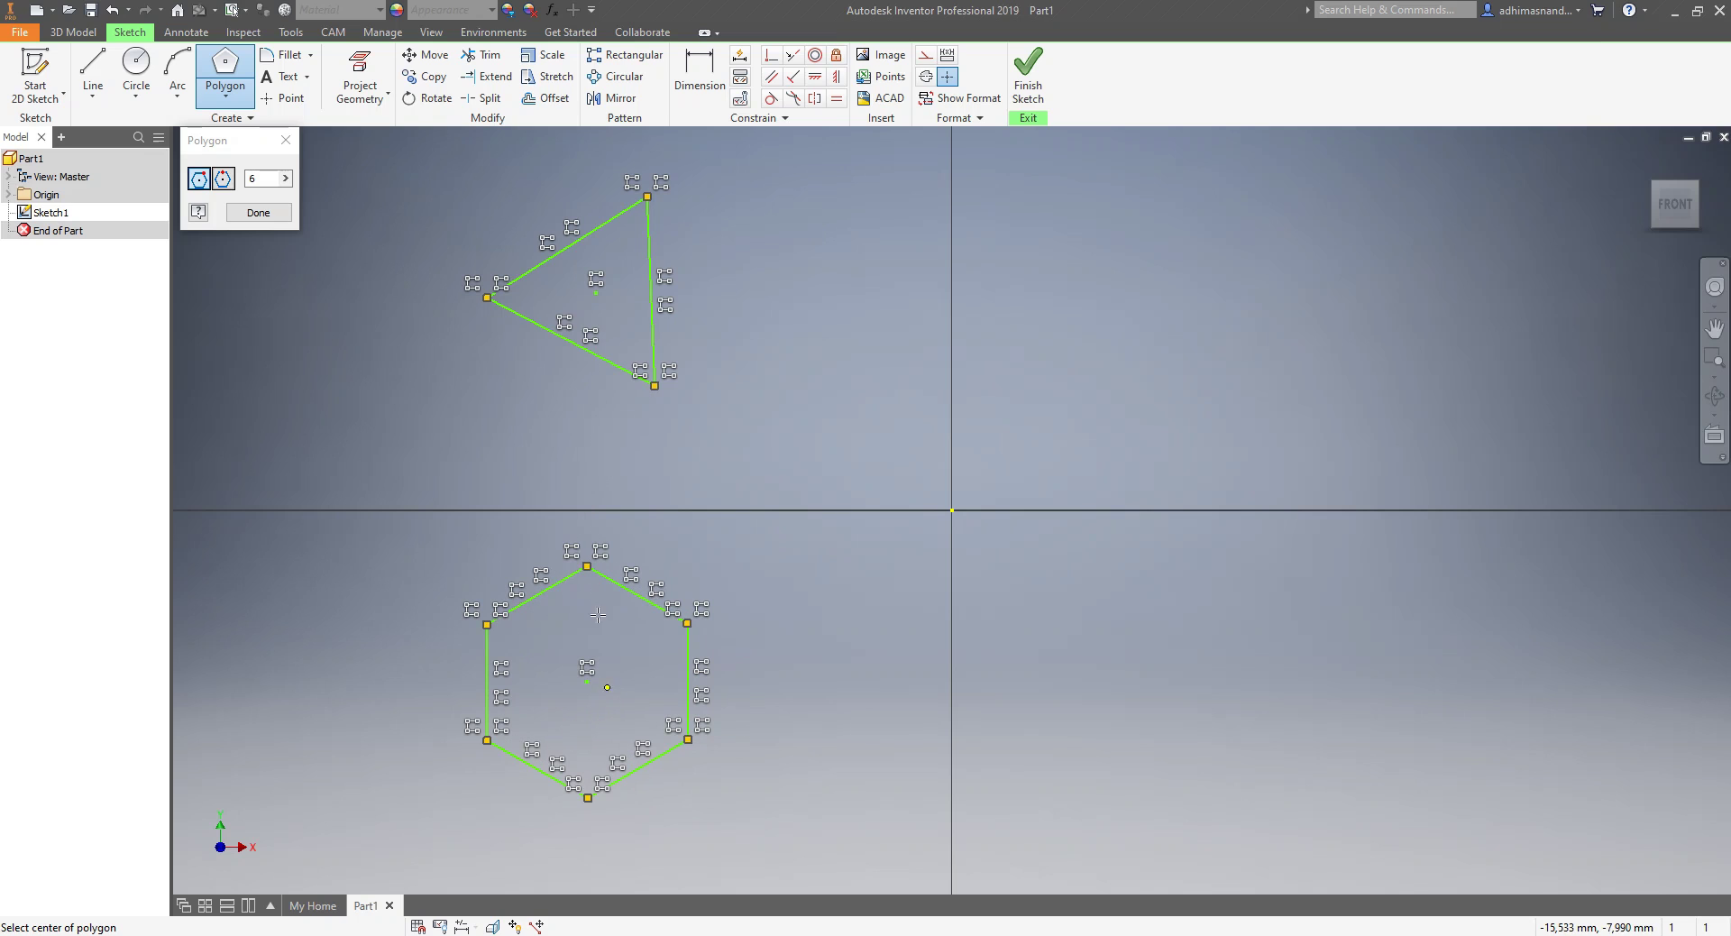
# - Draw an inscribed eight-sided polygon above the horizontal axis and right of the vertical axis
pyautogui.click(262, 183)
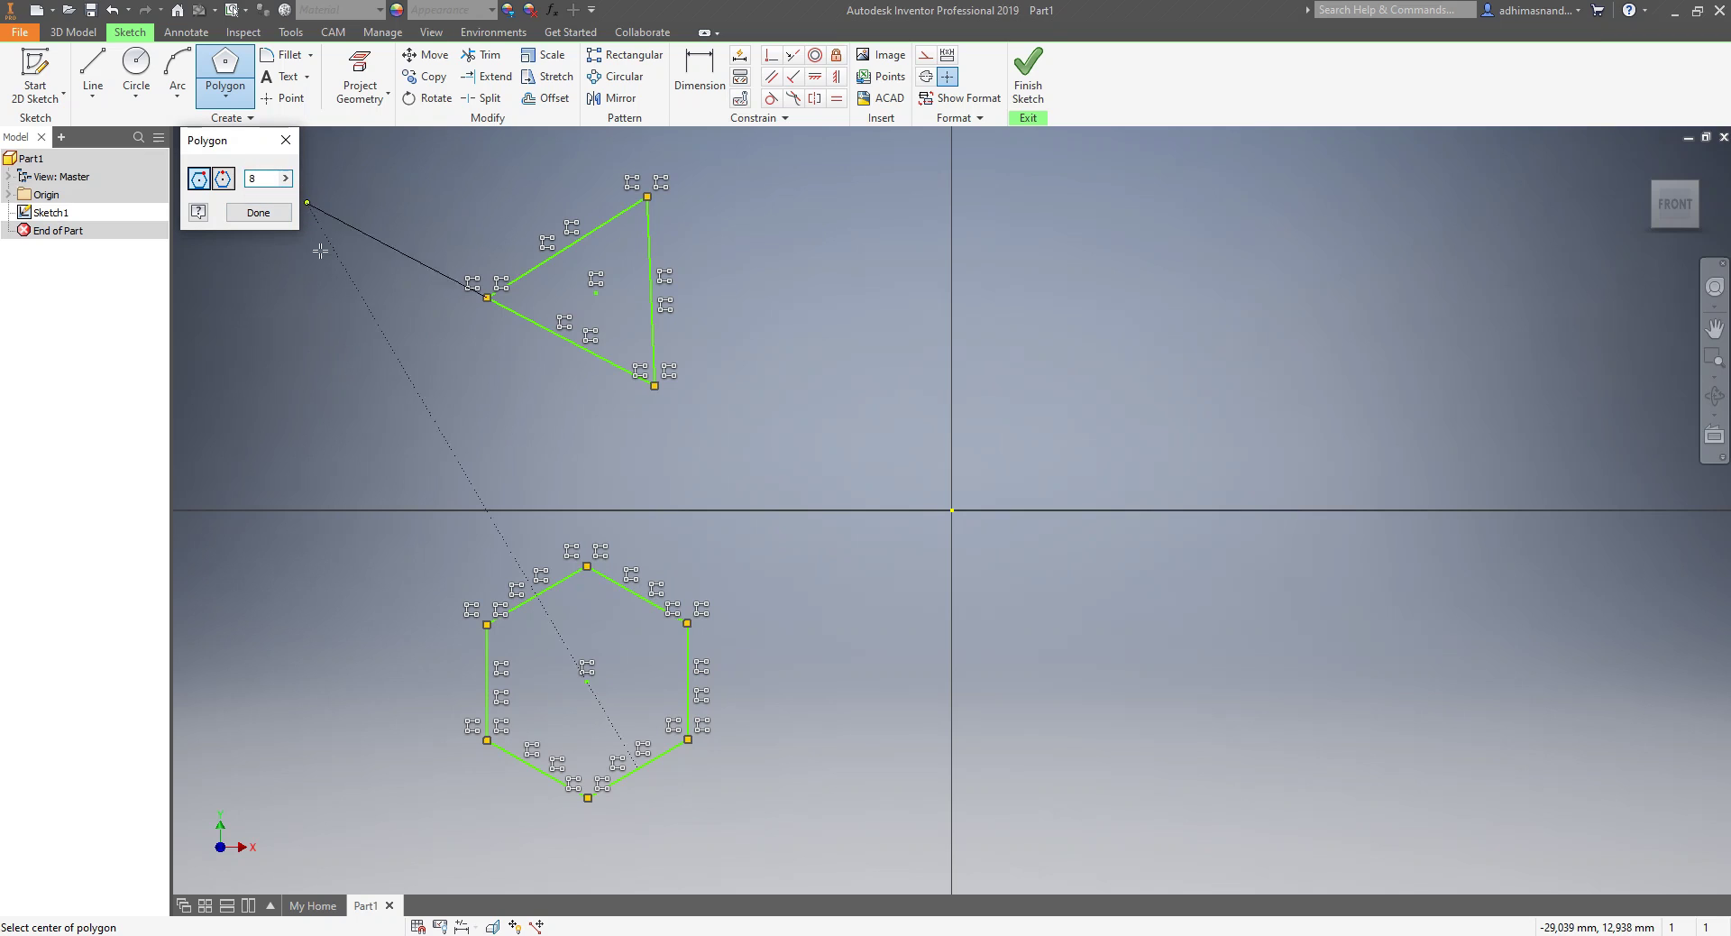
pyautogui.write('8')
pyautogui.click(1380, 273)
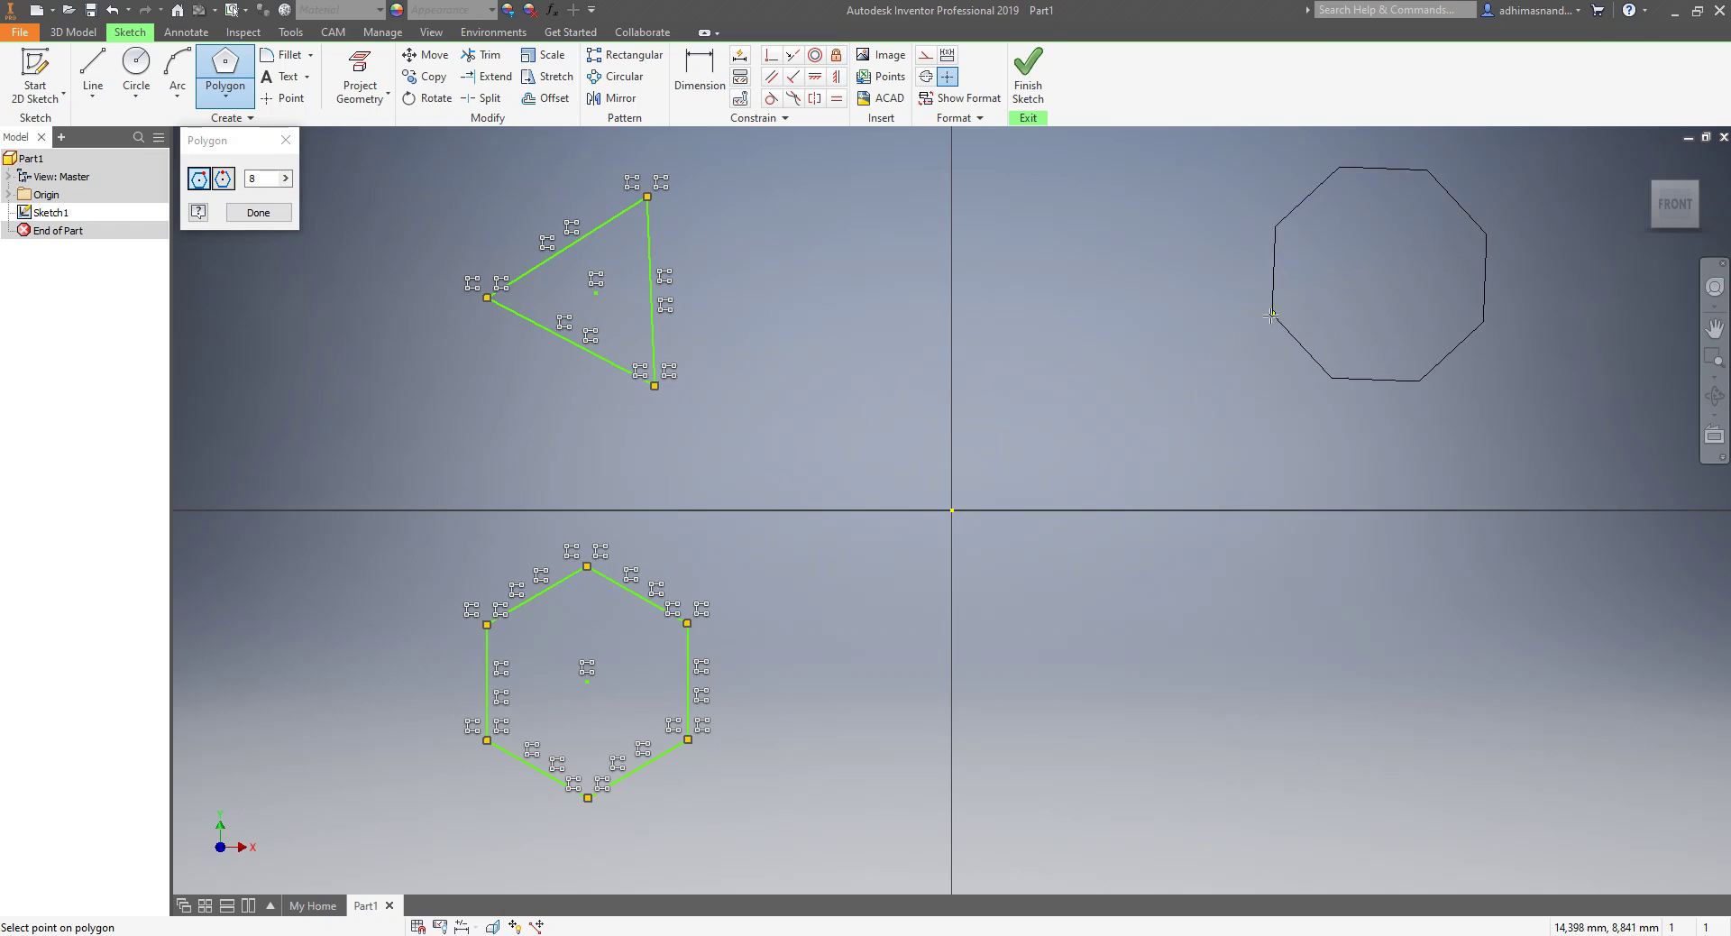
pyautogui.click(1266, 319)
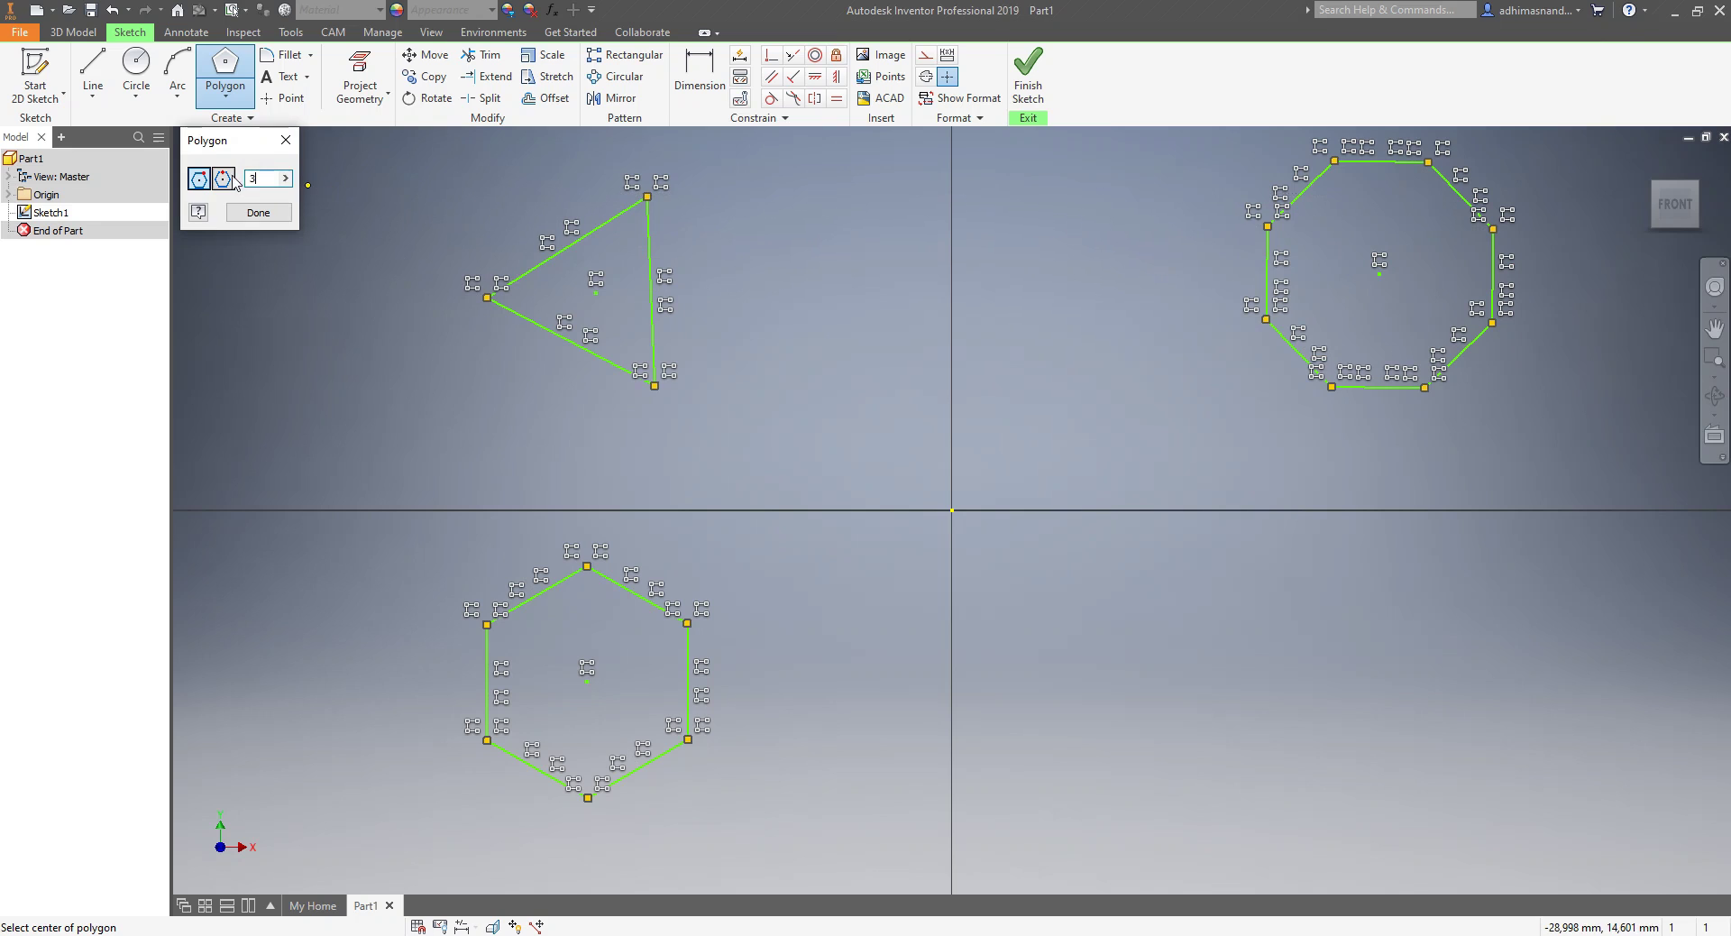
# - Draw a circumscribed three-sided polygon below the octagon and the horizontal axis, with one vertex pointing right
pyautogui.write('3')
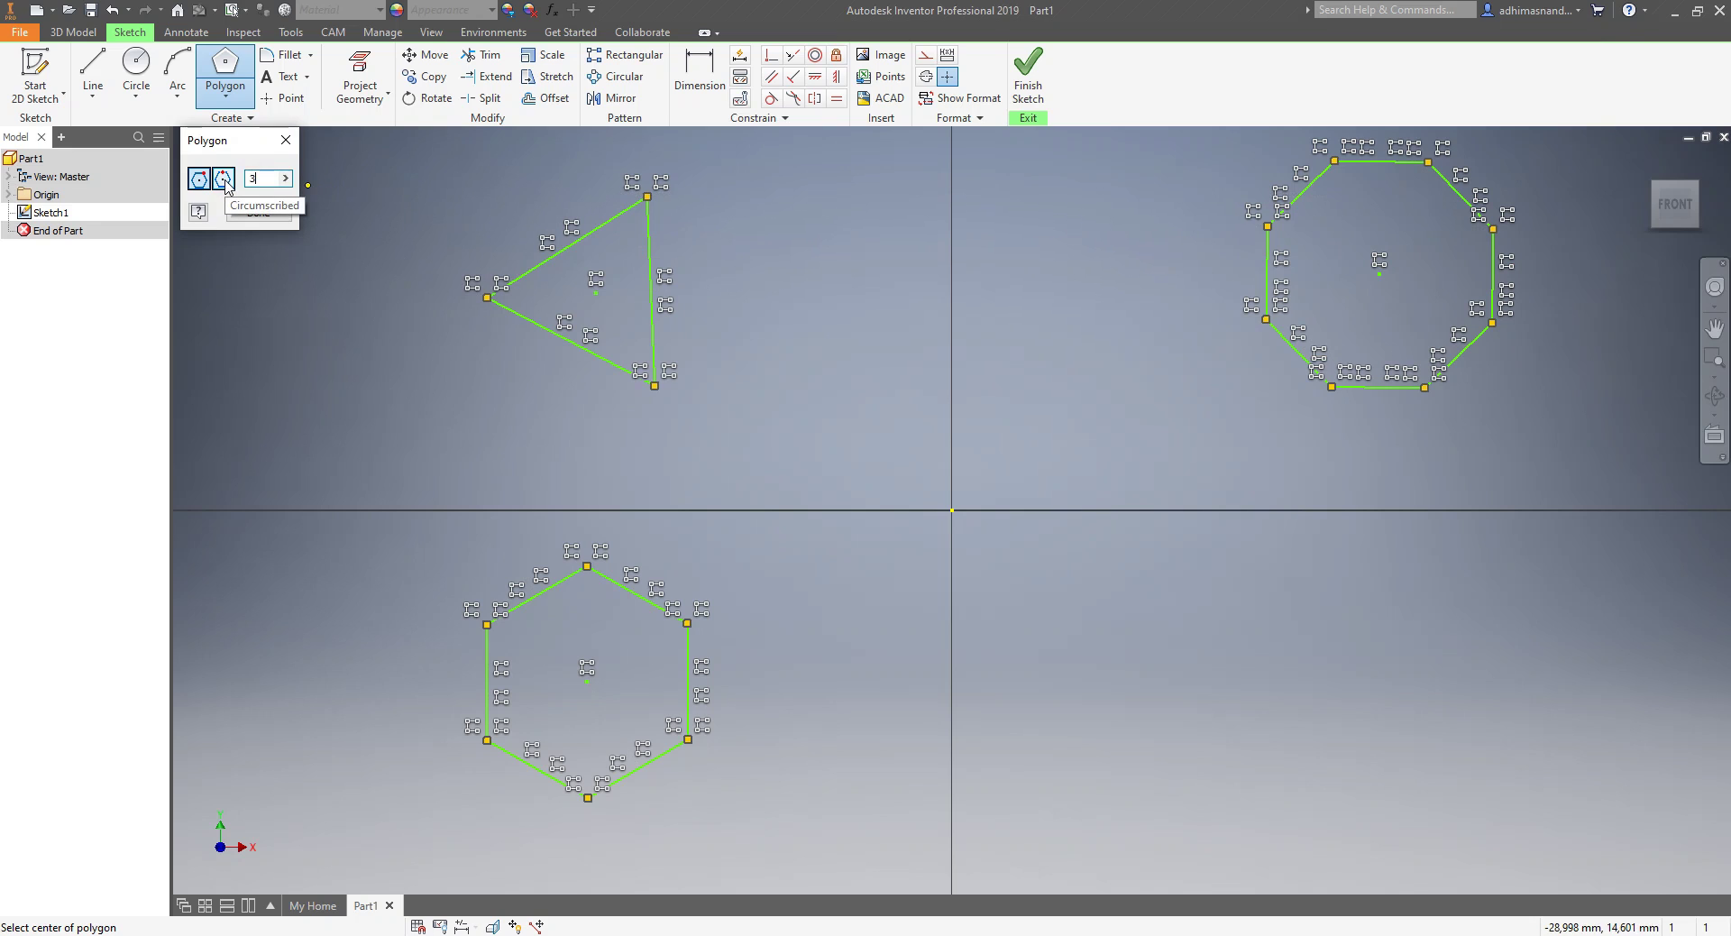
pyautogui.click(225, 180)
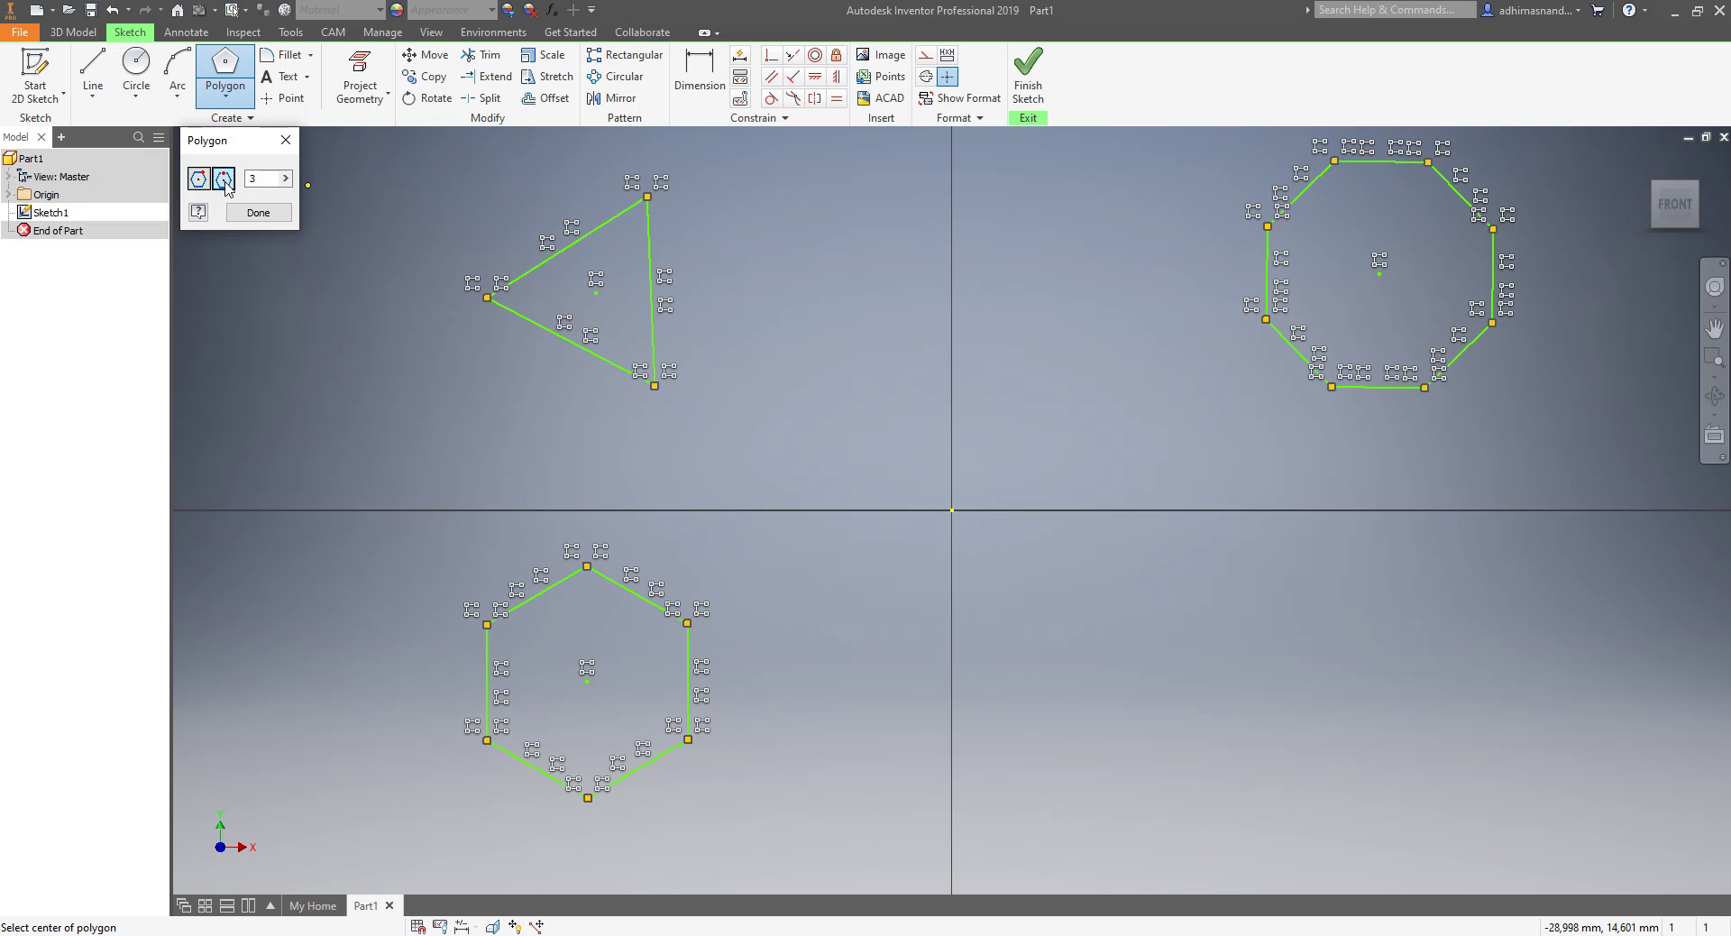
pyautogui.click(1418, 678)
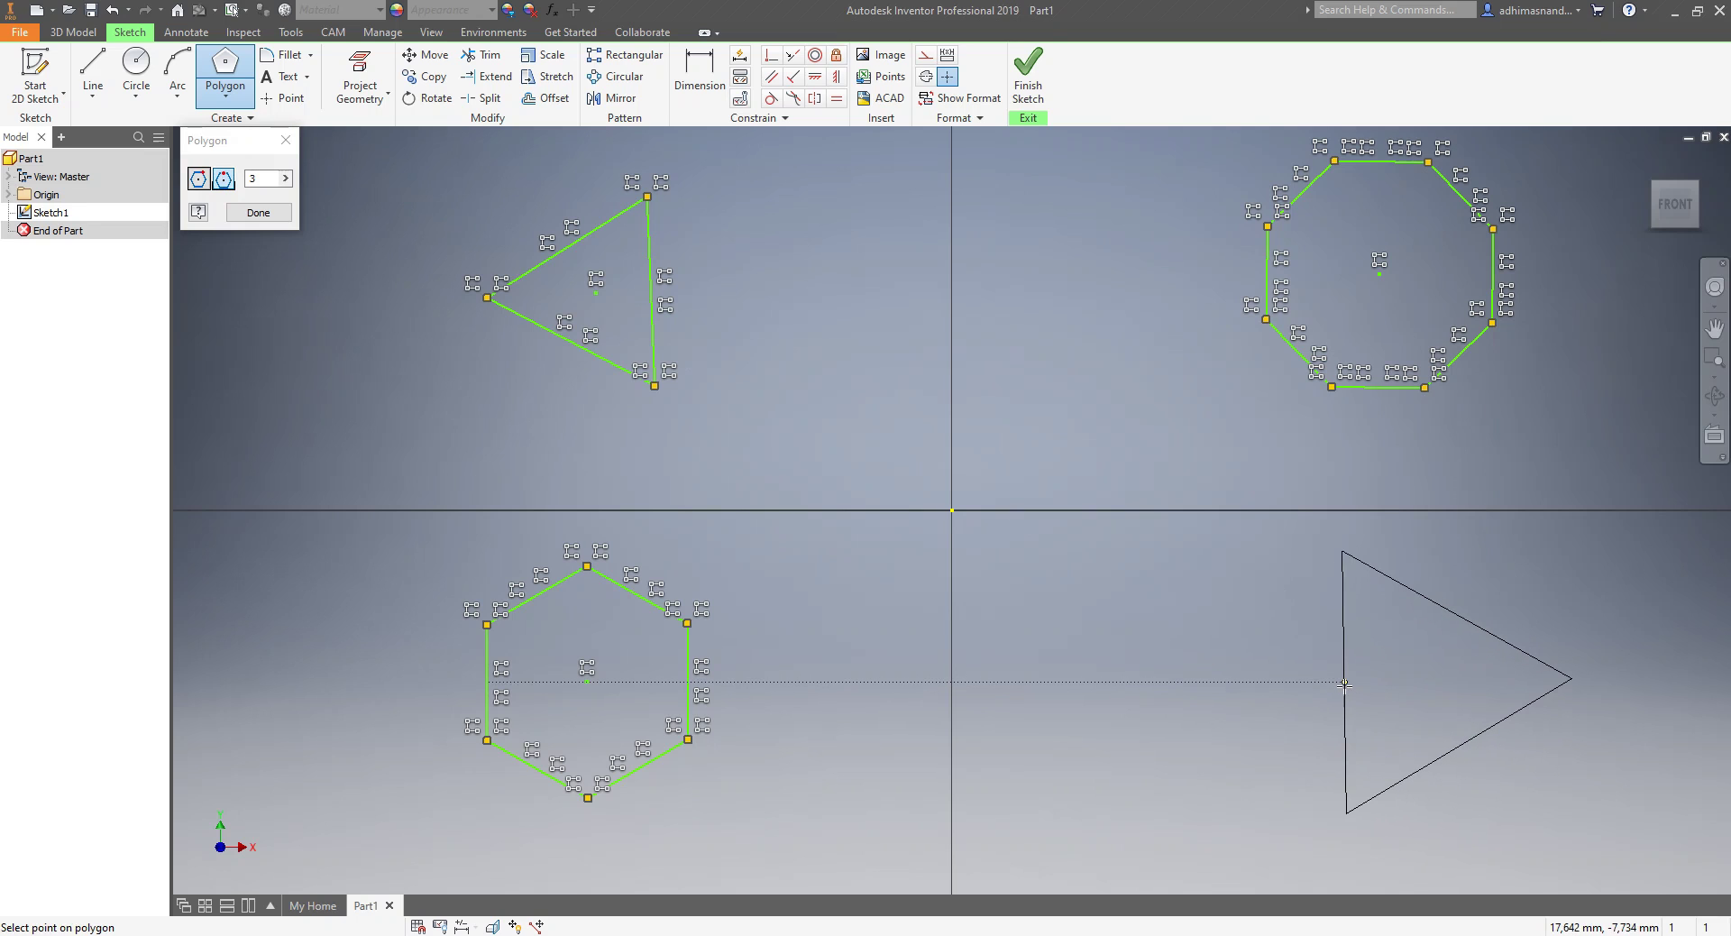
pyautogui.click(1343, 685)
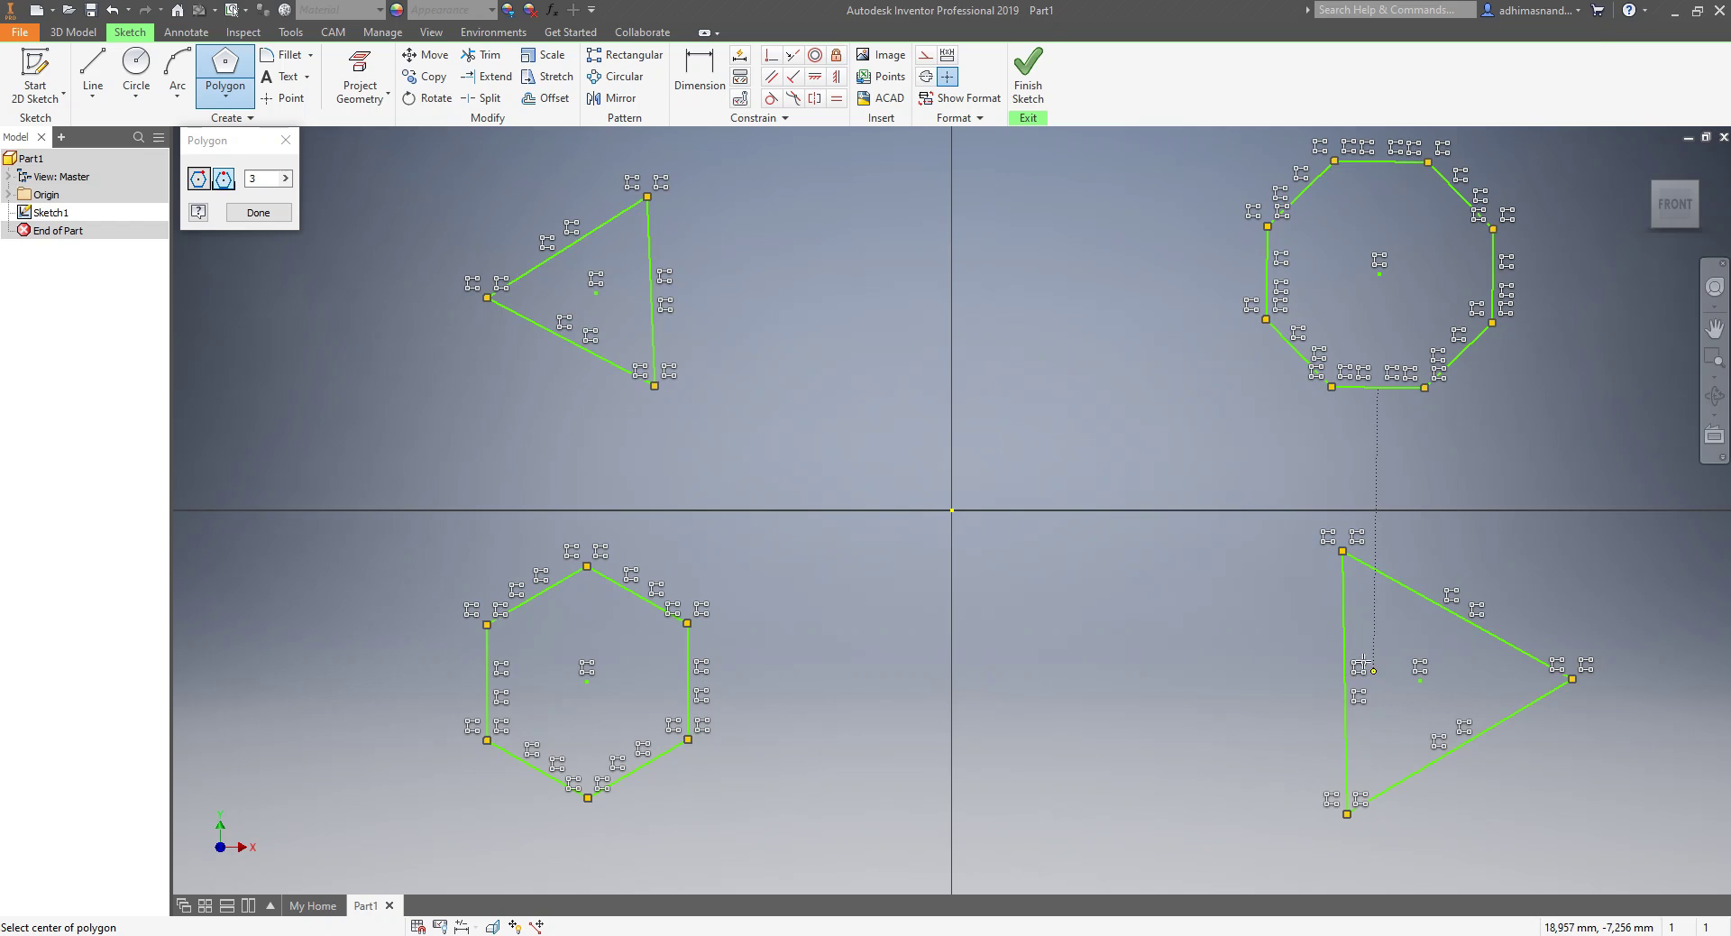
pyautogui.click(261, 217)
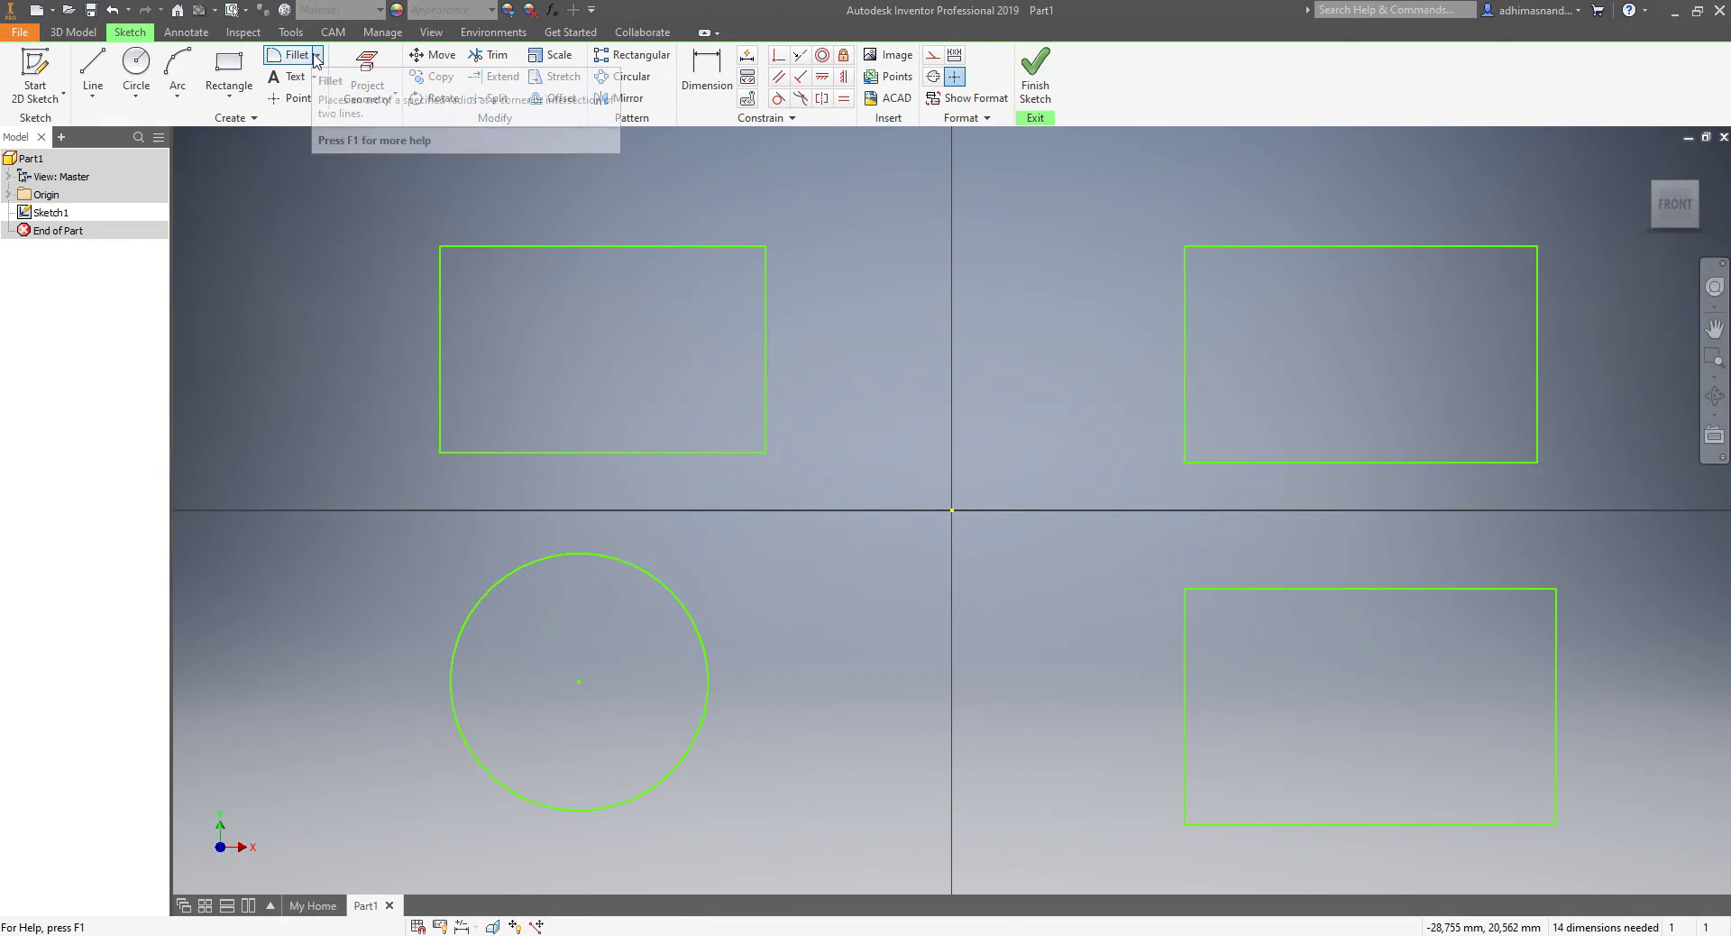
# - Fillet all four corners of the rectangle above the circle with a 2 mm radius
pyautogui.click(317, 55)
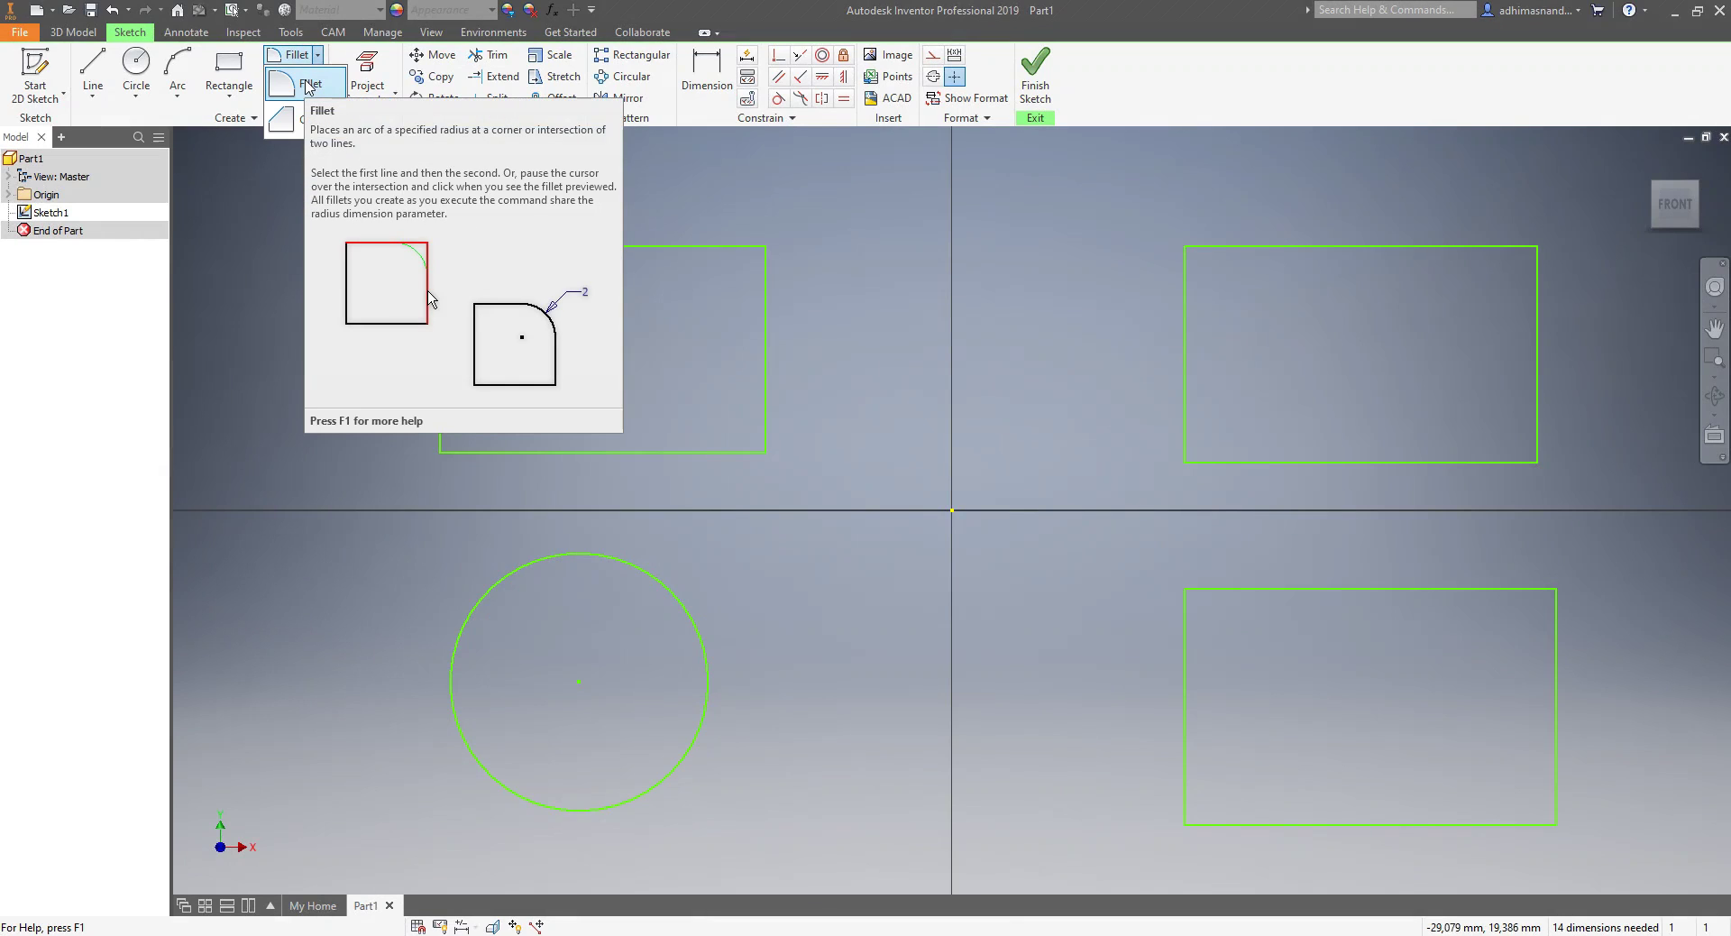
pyautogui.click(308, 85)
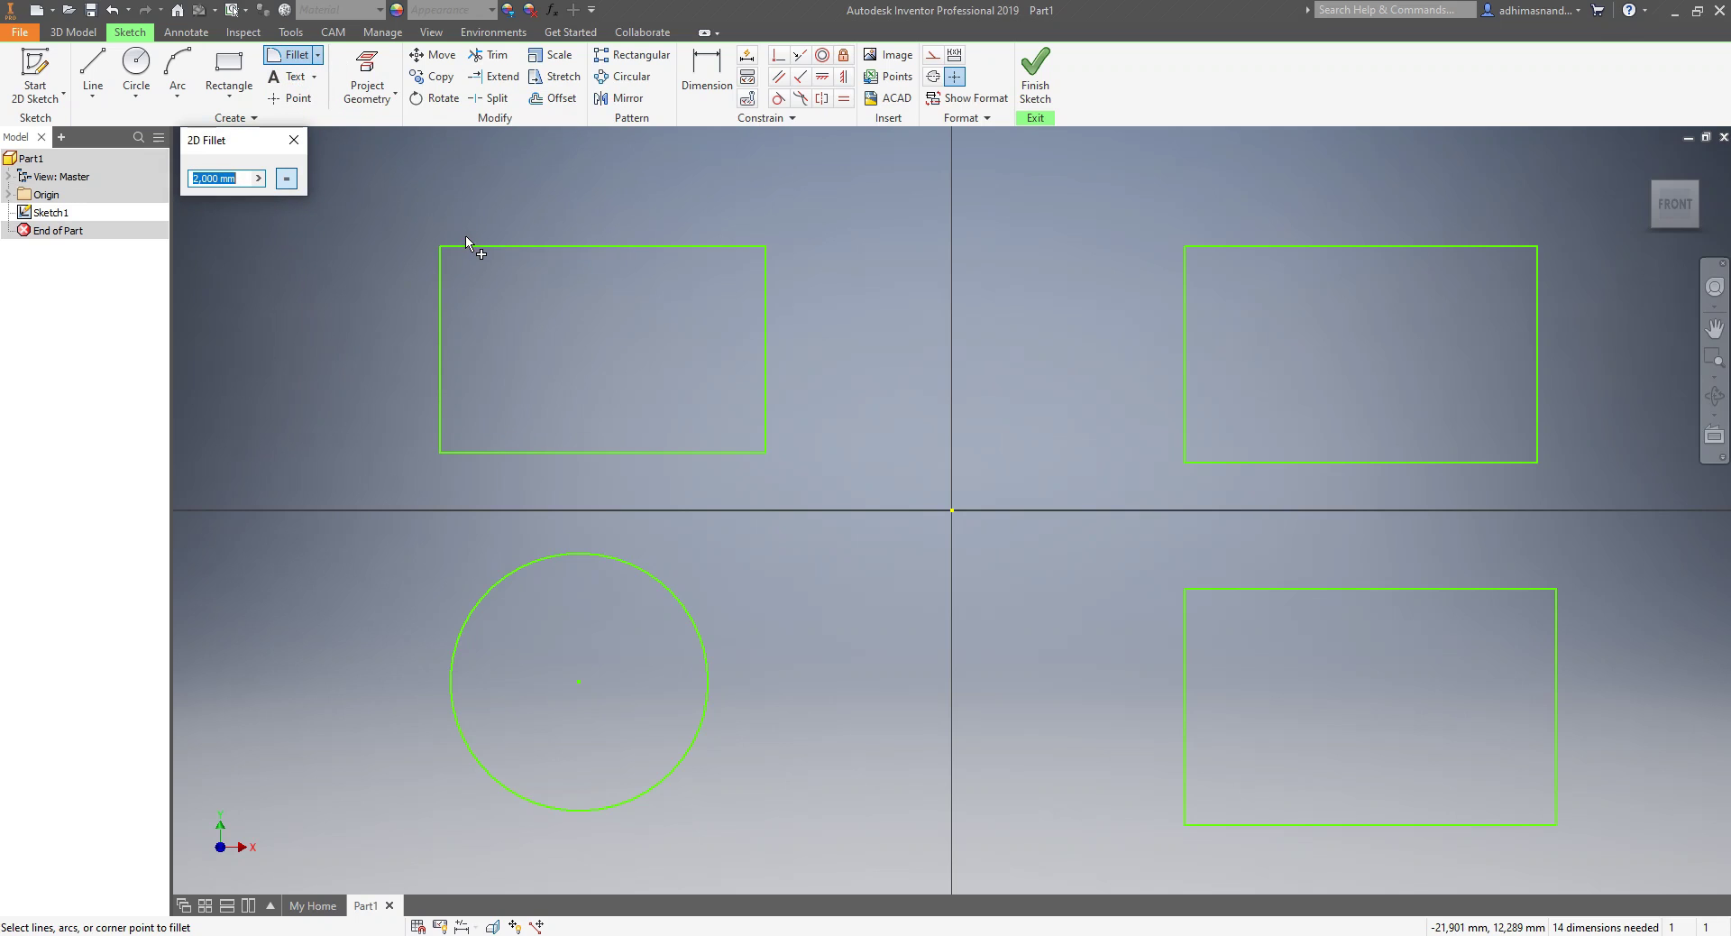
pyautogui.click(248, 183)
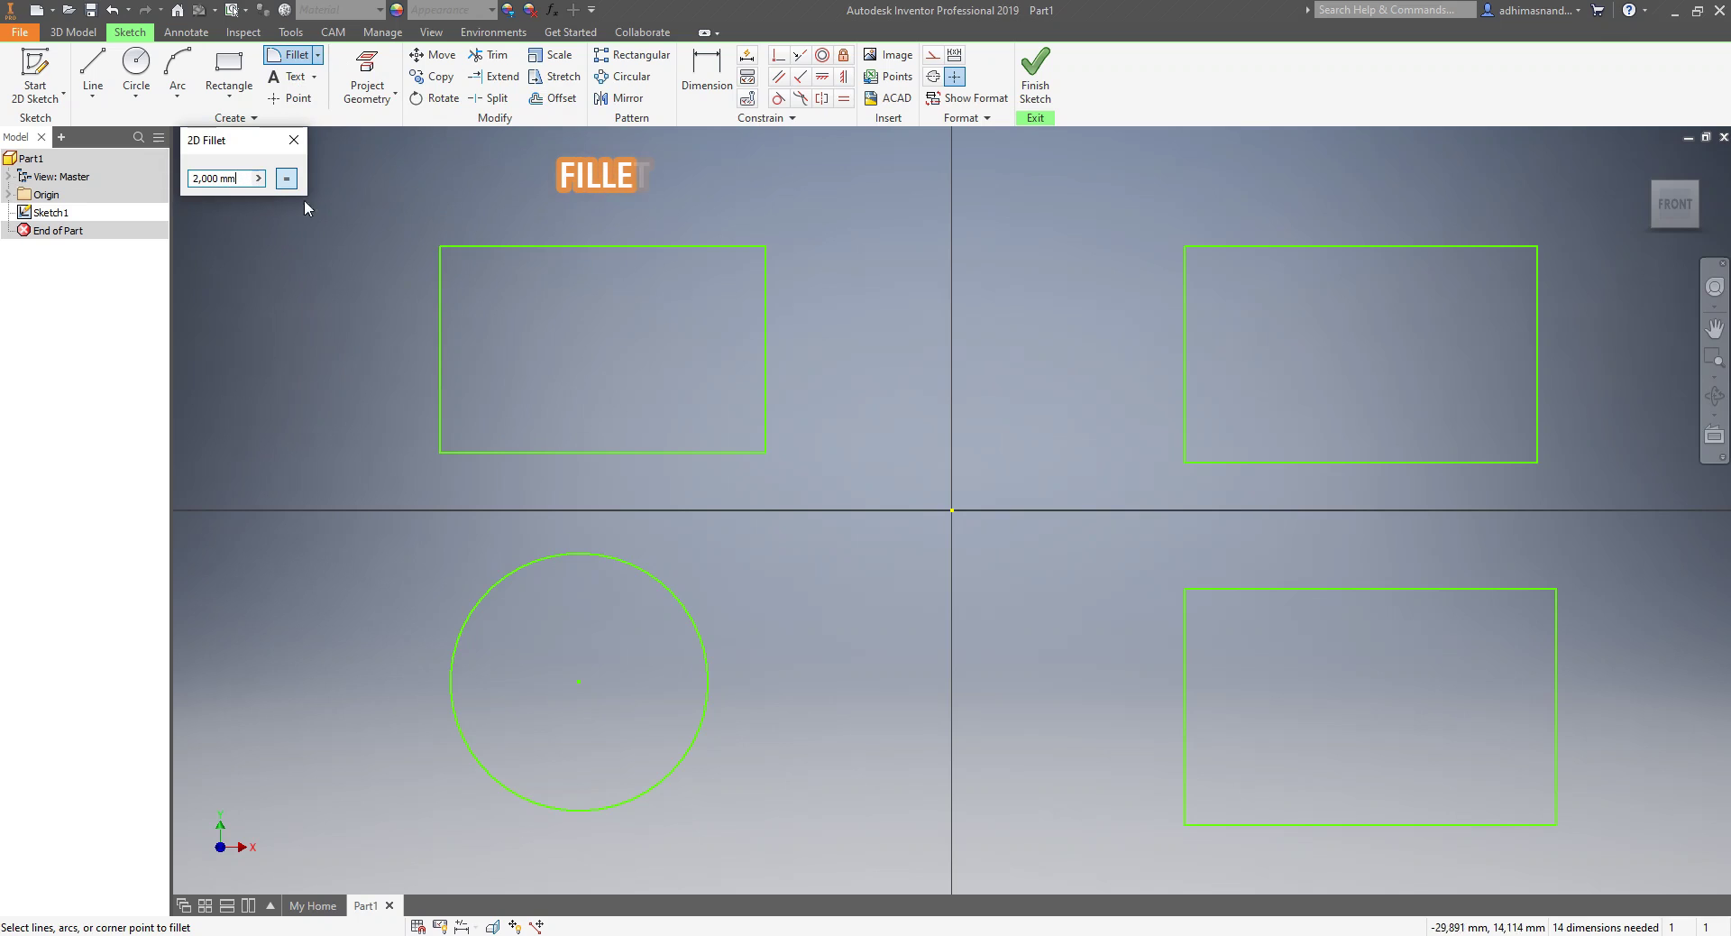
pyautogui.click(469, 246)
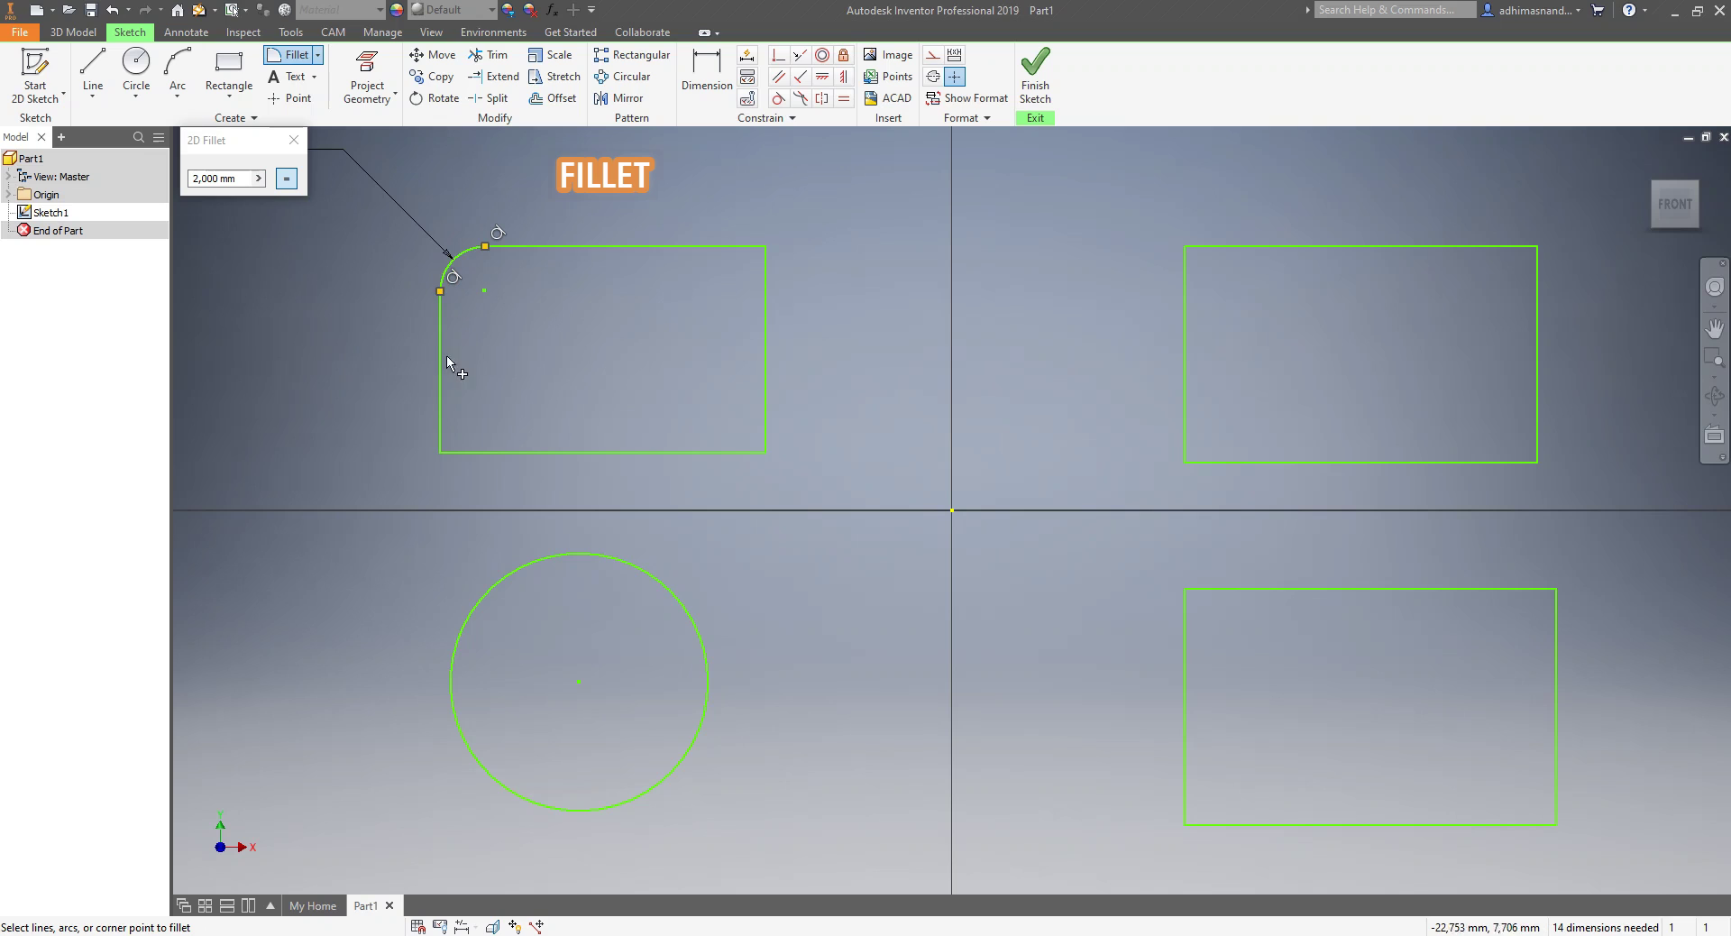
pyautogui.click(483, 452)
pyautogui.click(697, 453)
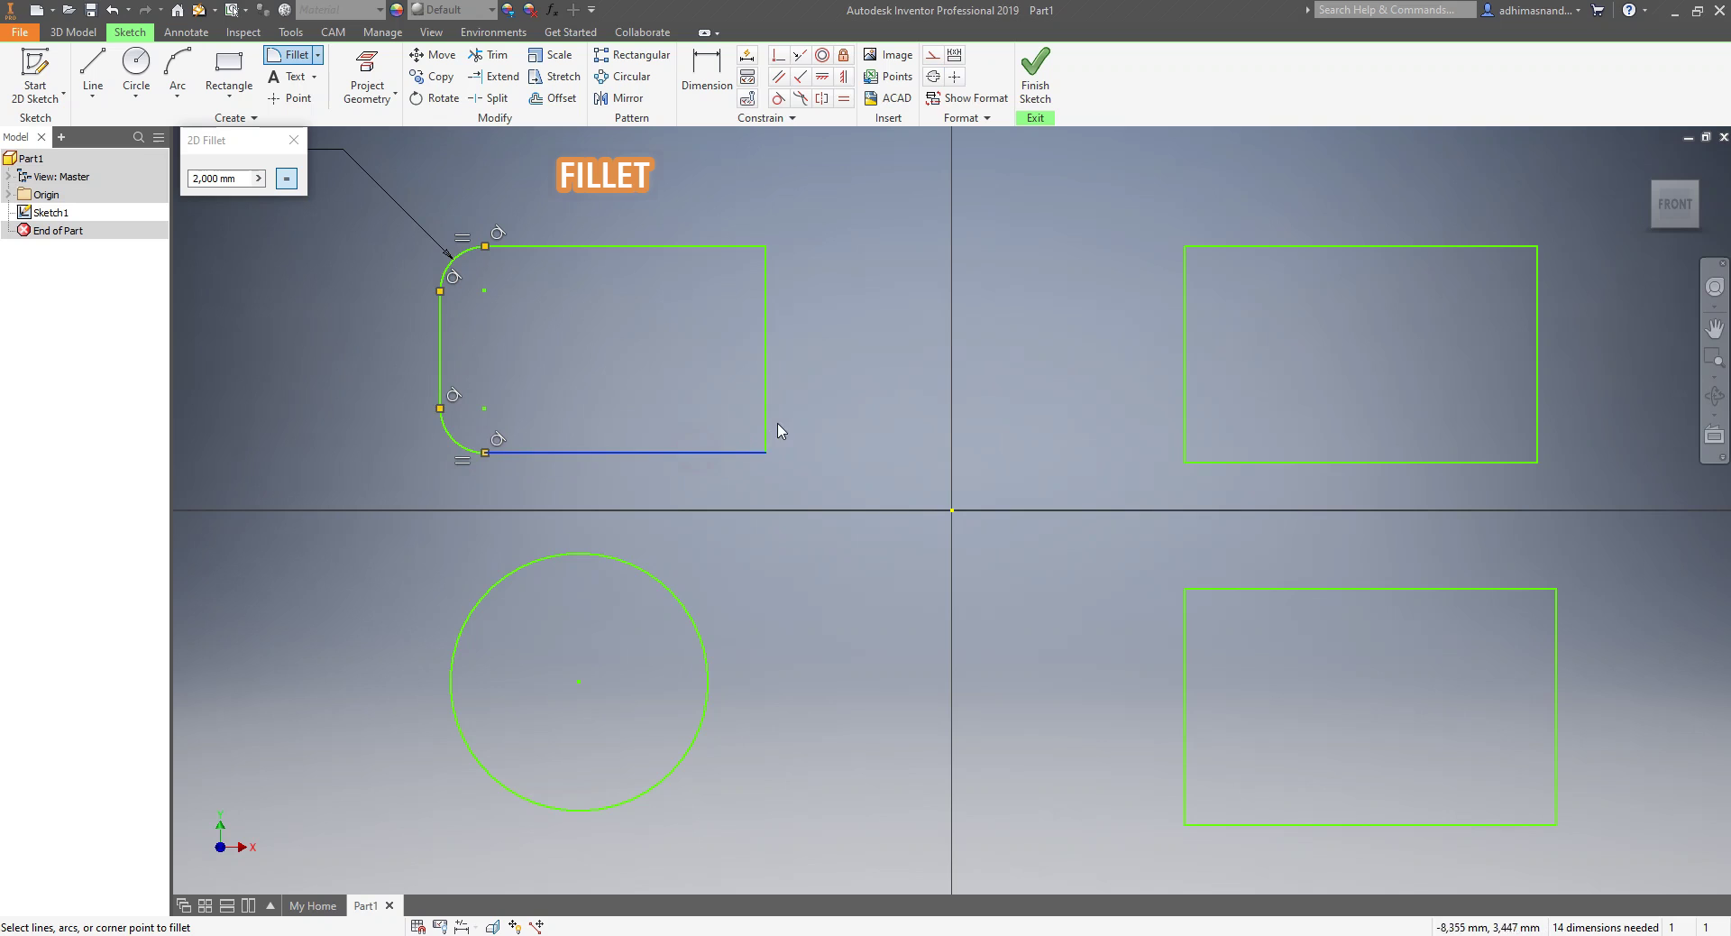
pyautogui.click(766, 401)
pyautogui.click(719, 247)
pyautogui.click(768, 283)
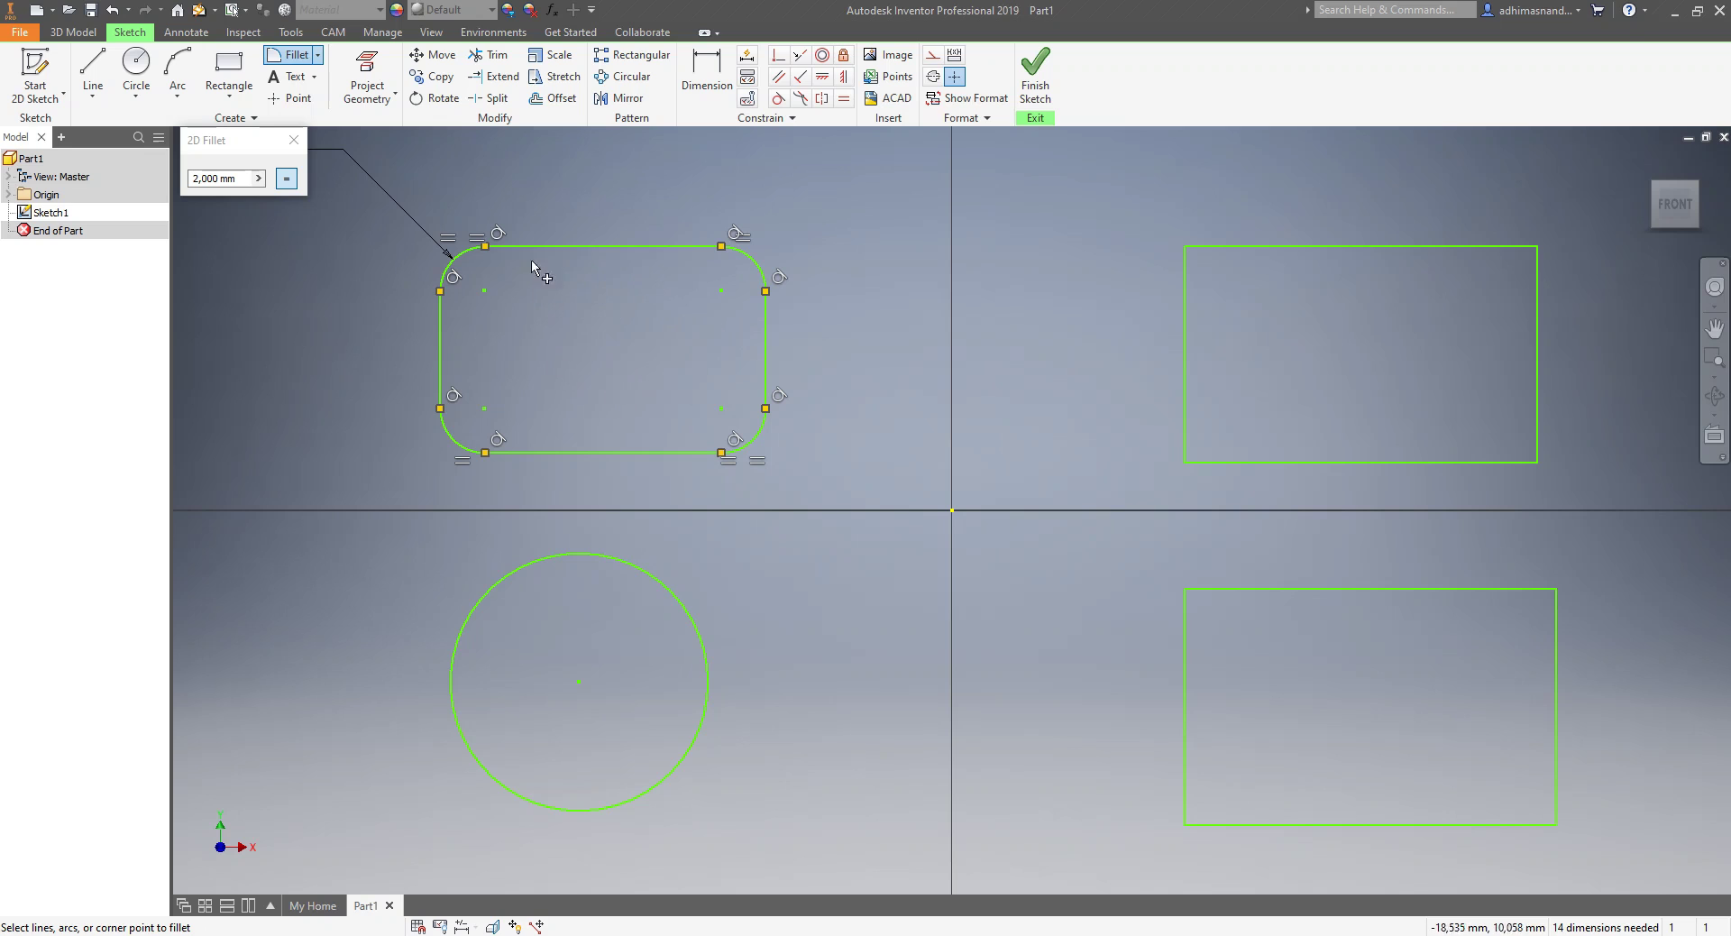
pyautogui.click(293, 140)
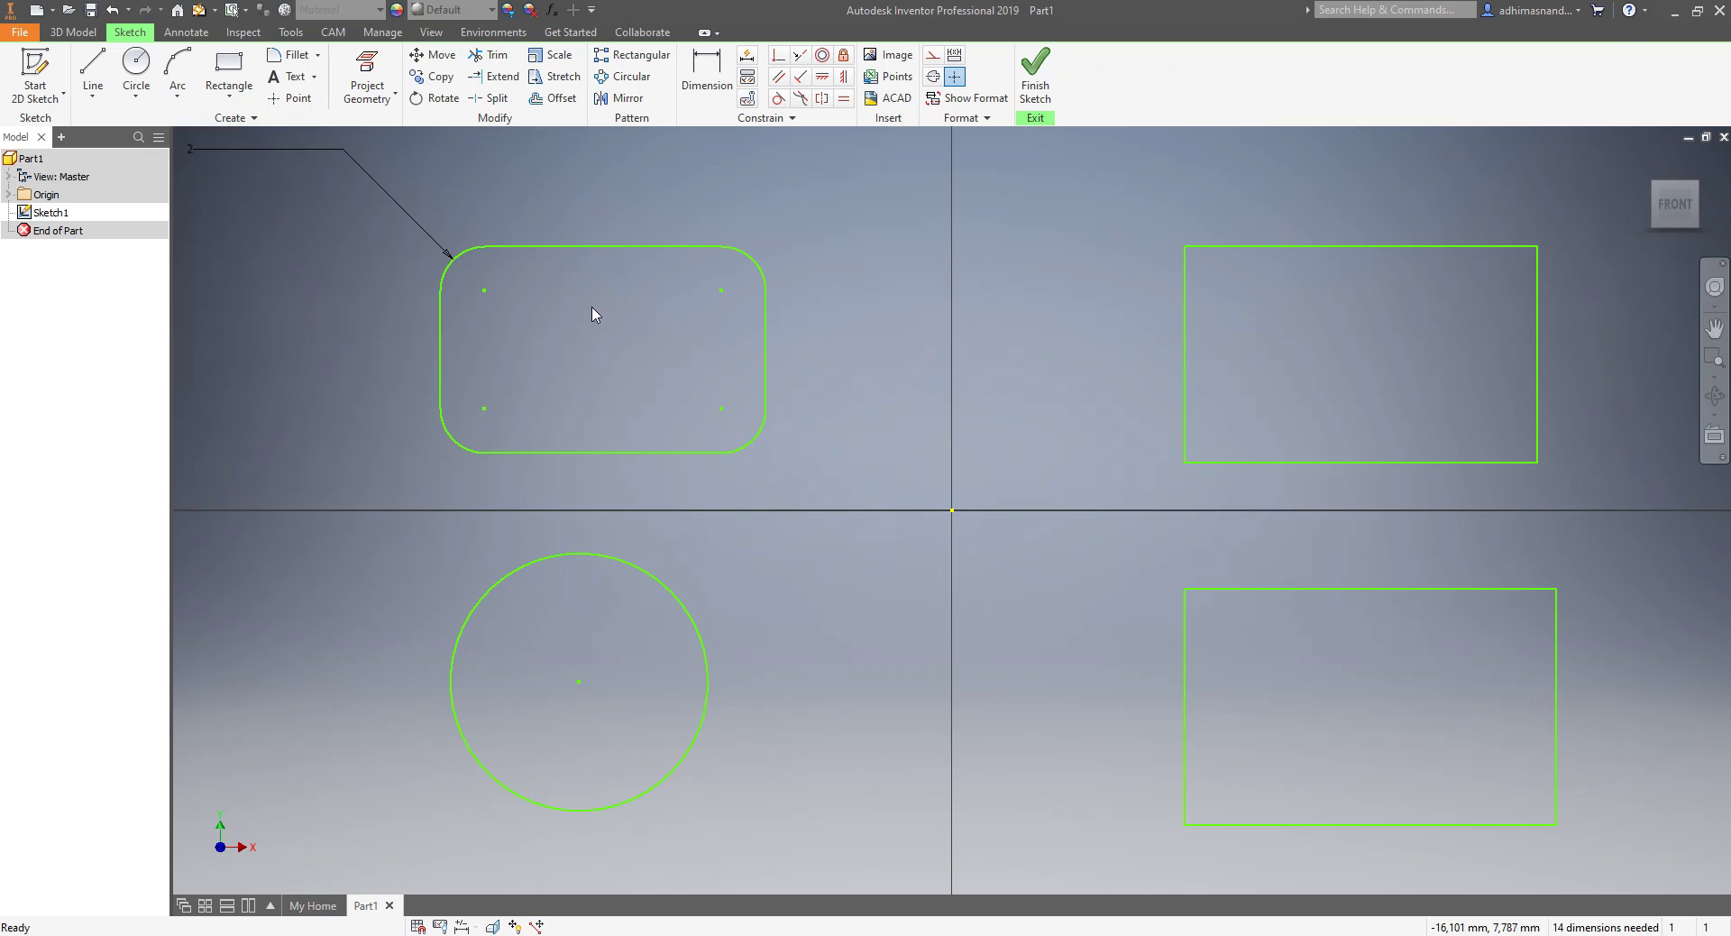
# - Chamfer the upper-right rectangle's four corners with an equal distance of 2 mm and move its lower horizontal dimensions clear of the rectangle below
pyautogui.click(317, 55)
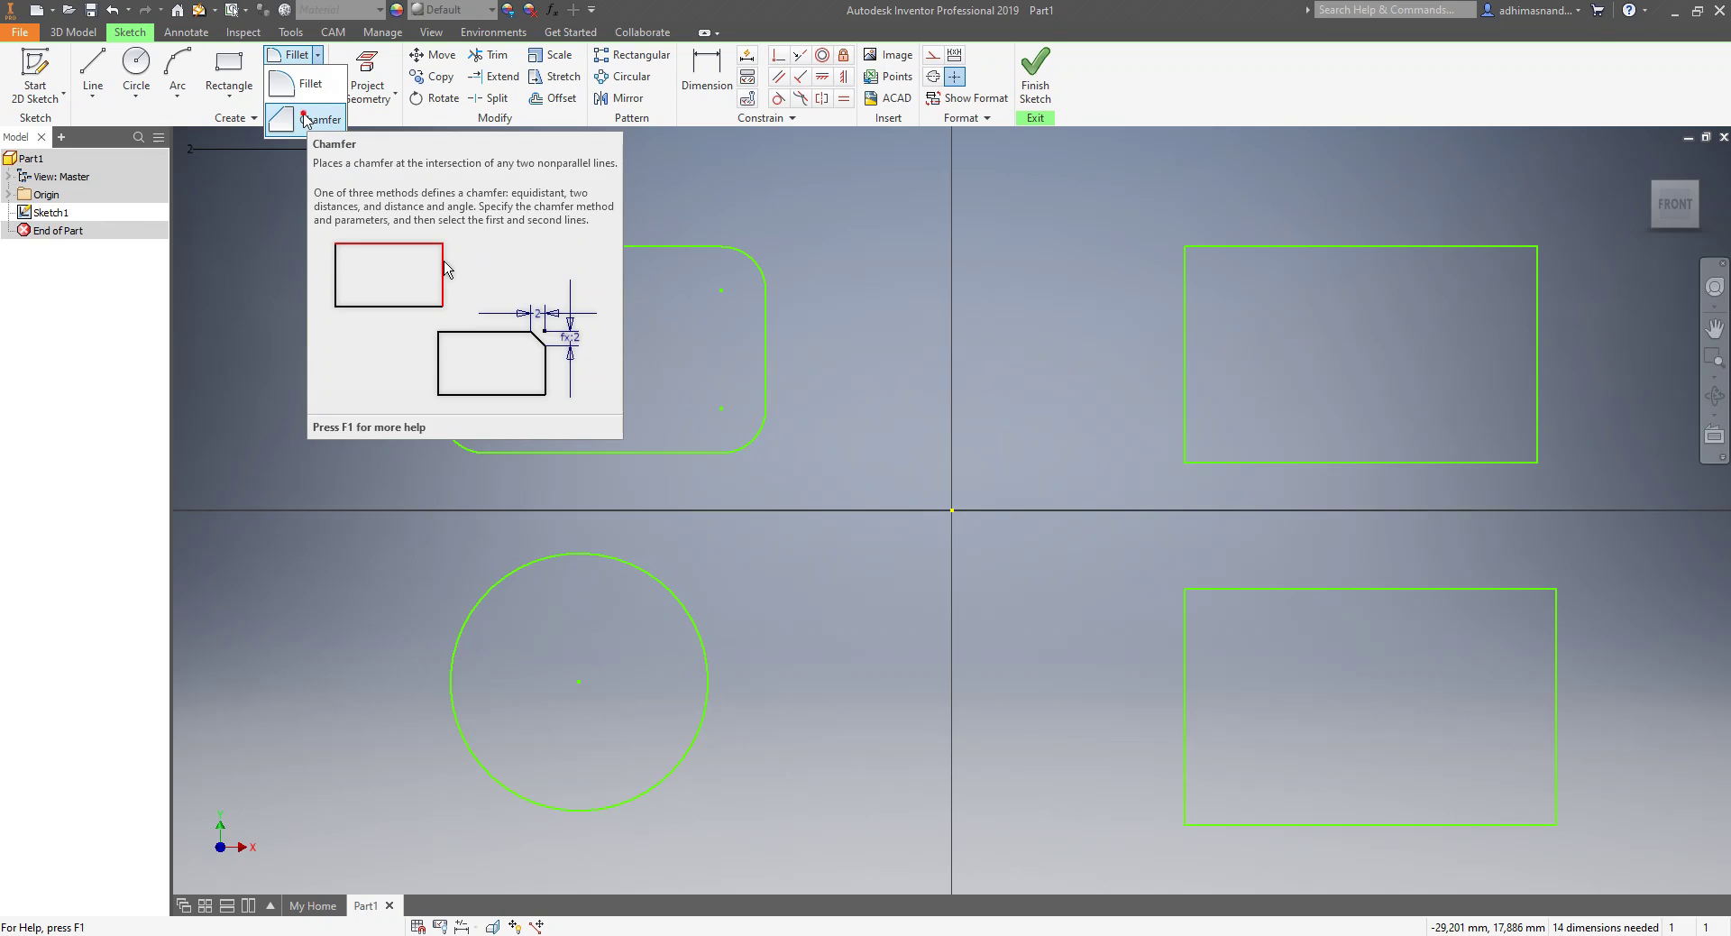
pyautogui.click(305, 120)
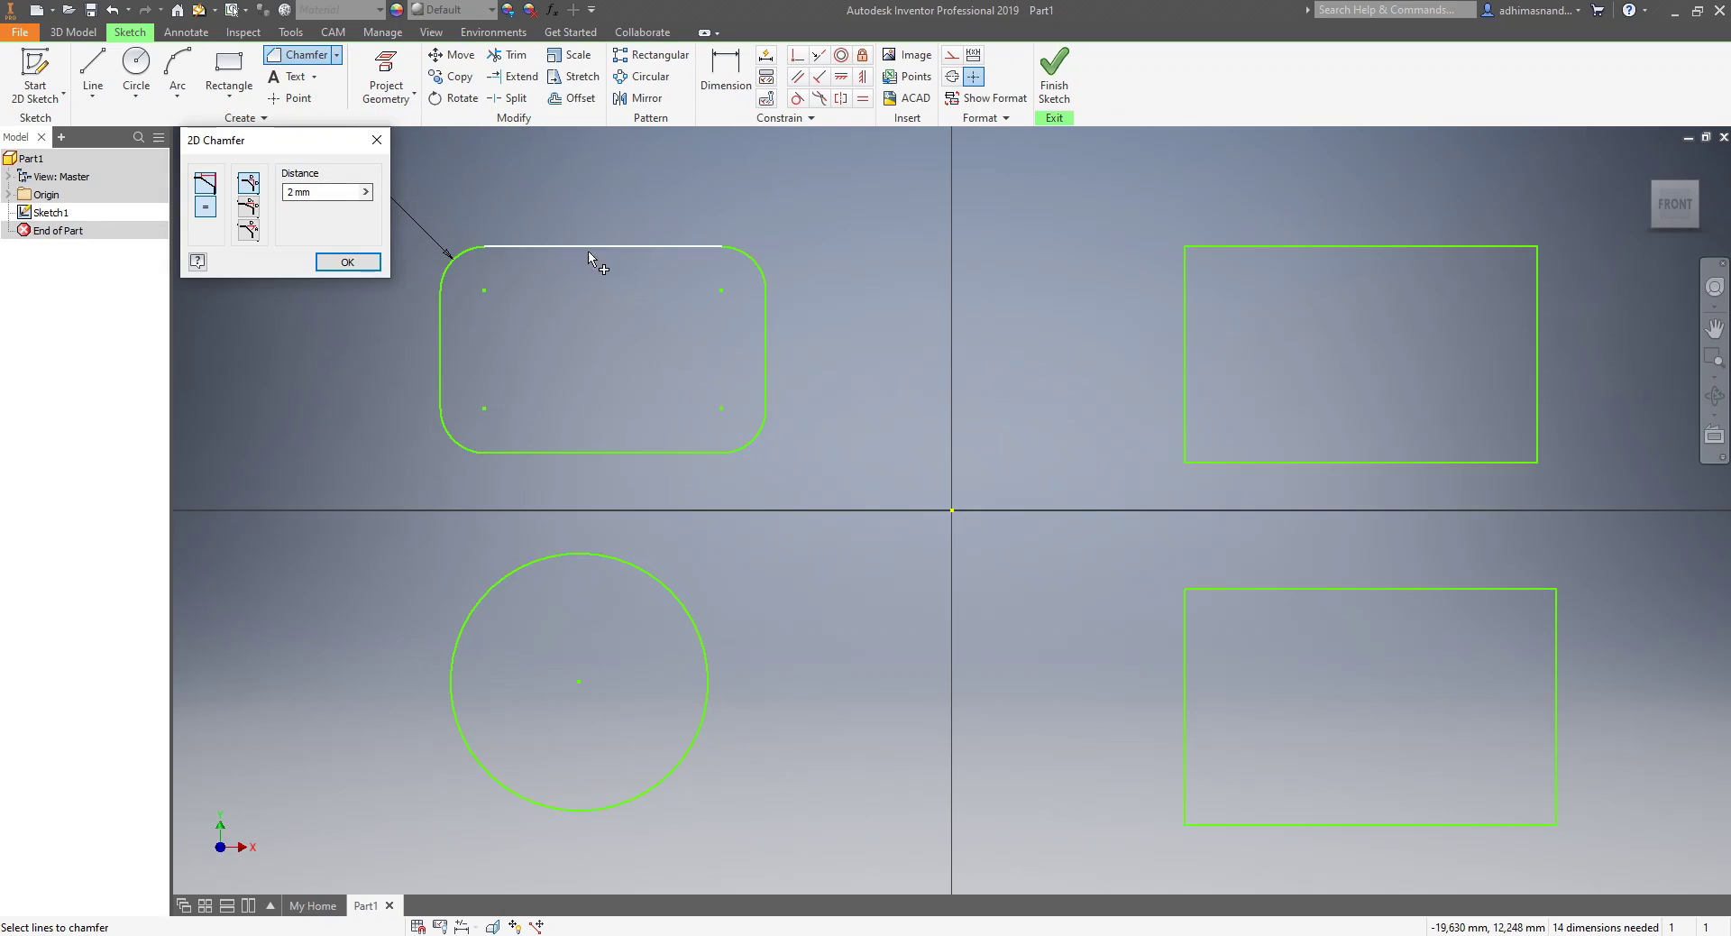
pyautogui.click(1219, 248)
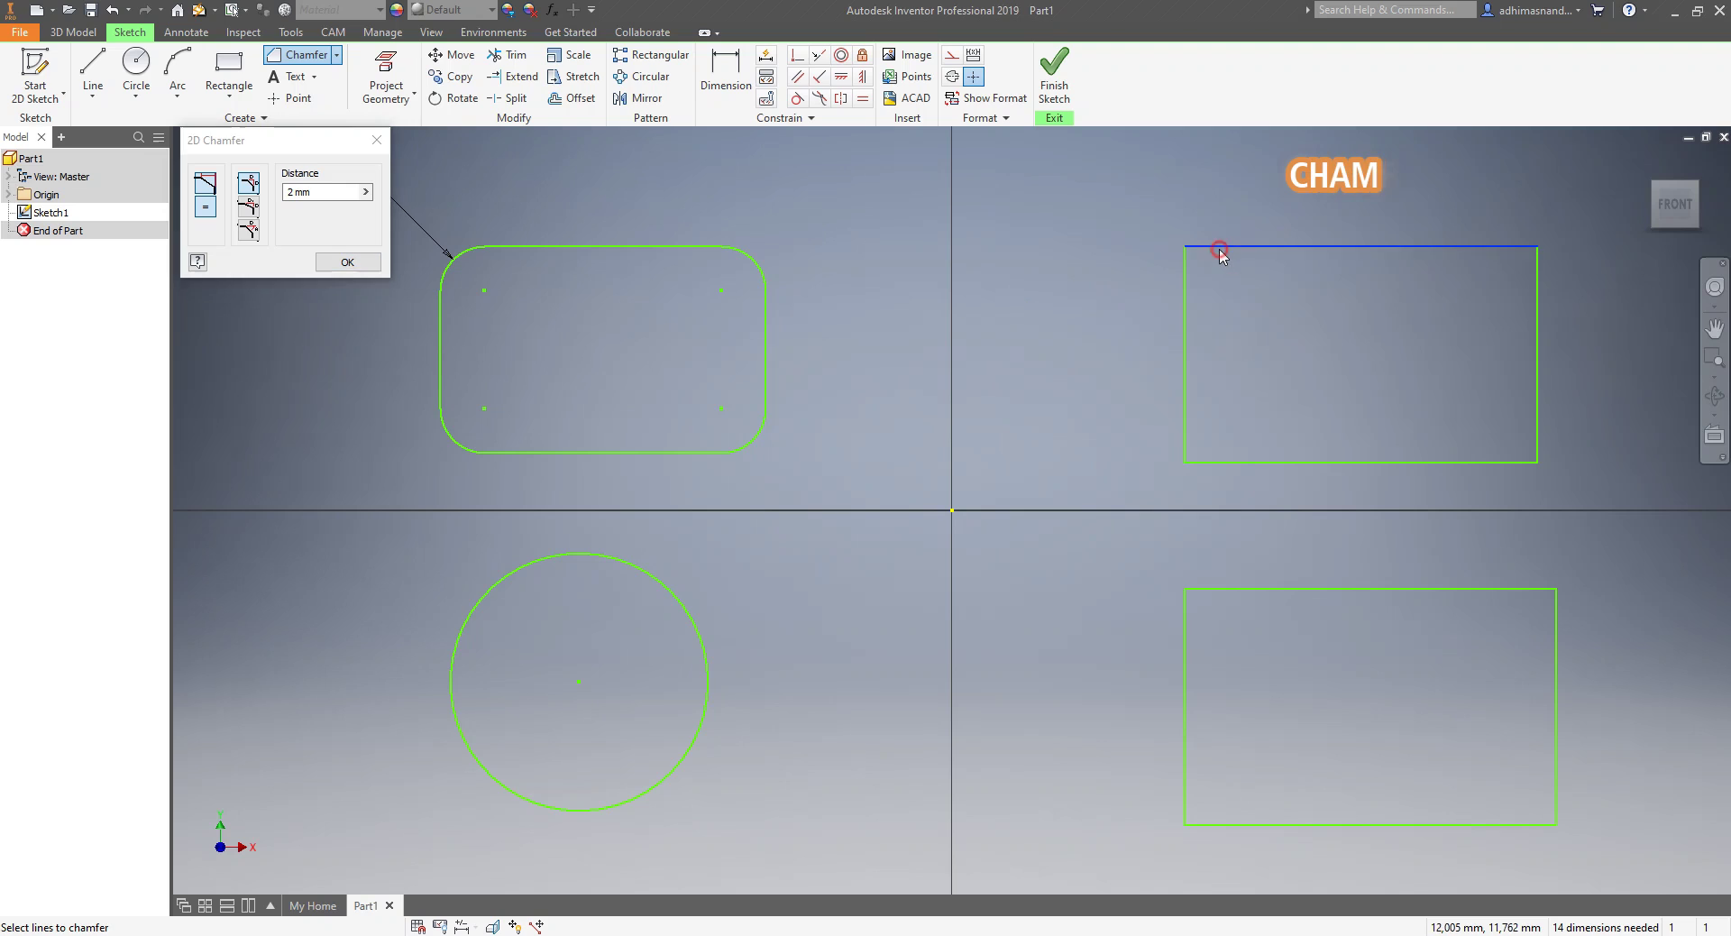
pyautogui.click(1186, 290)
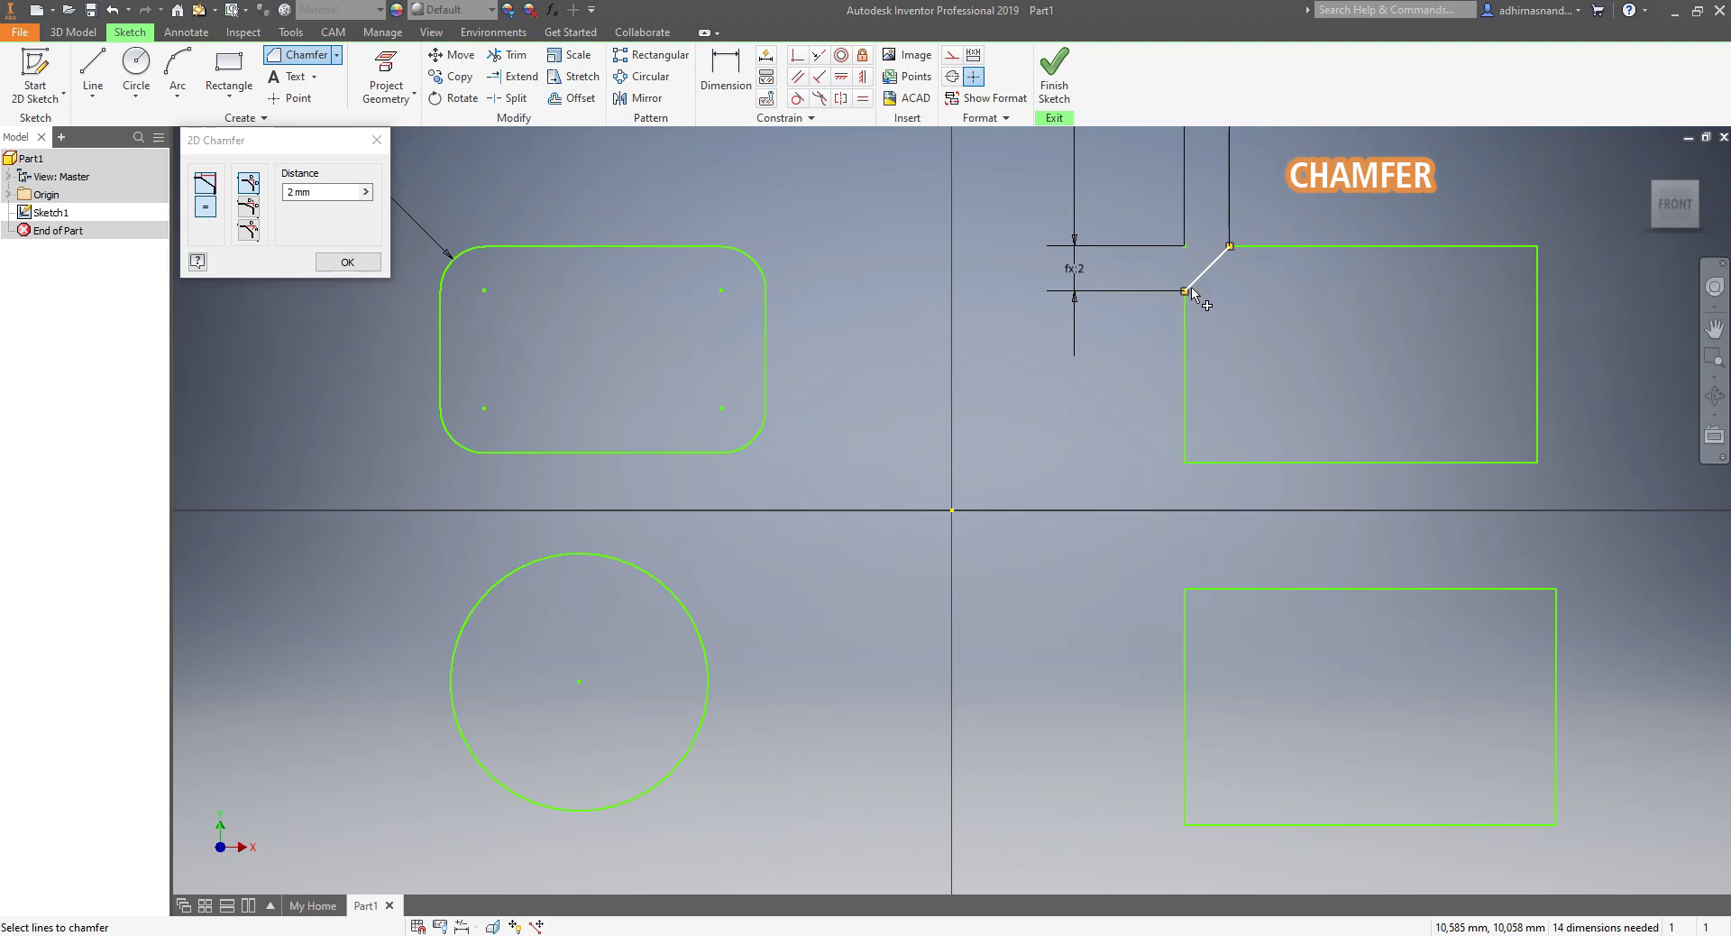
pyautogui.click(1186, 412)
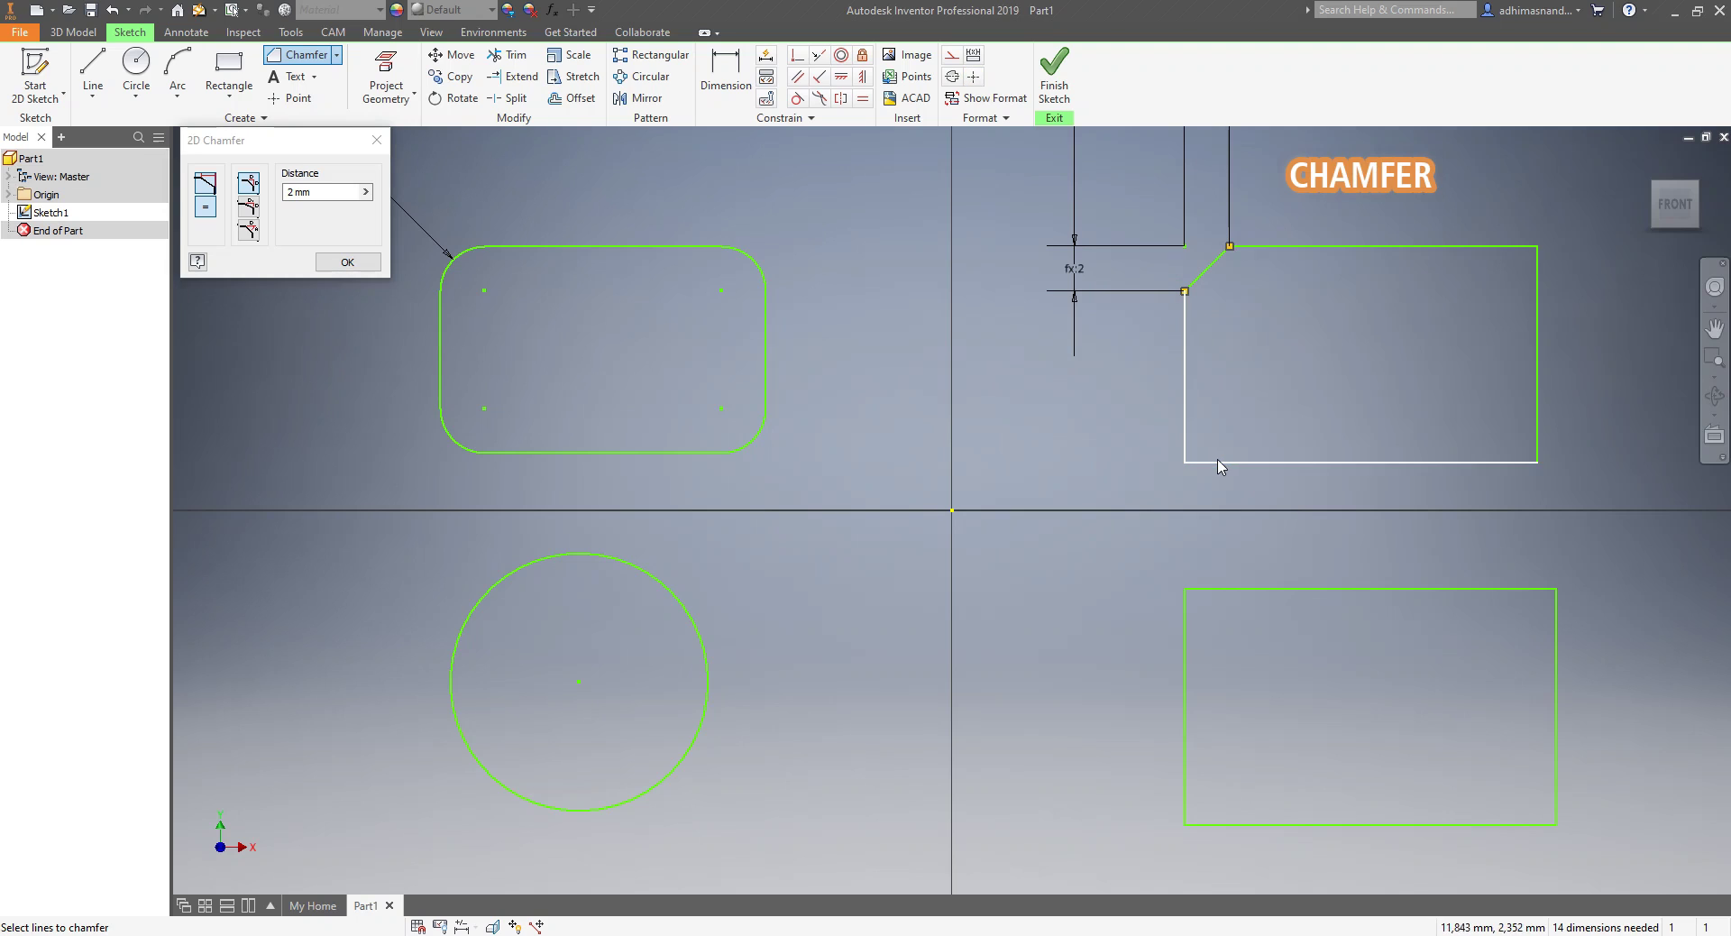
pyautogui.click(1224, 463)
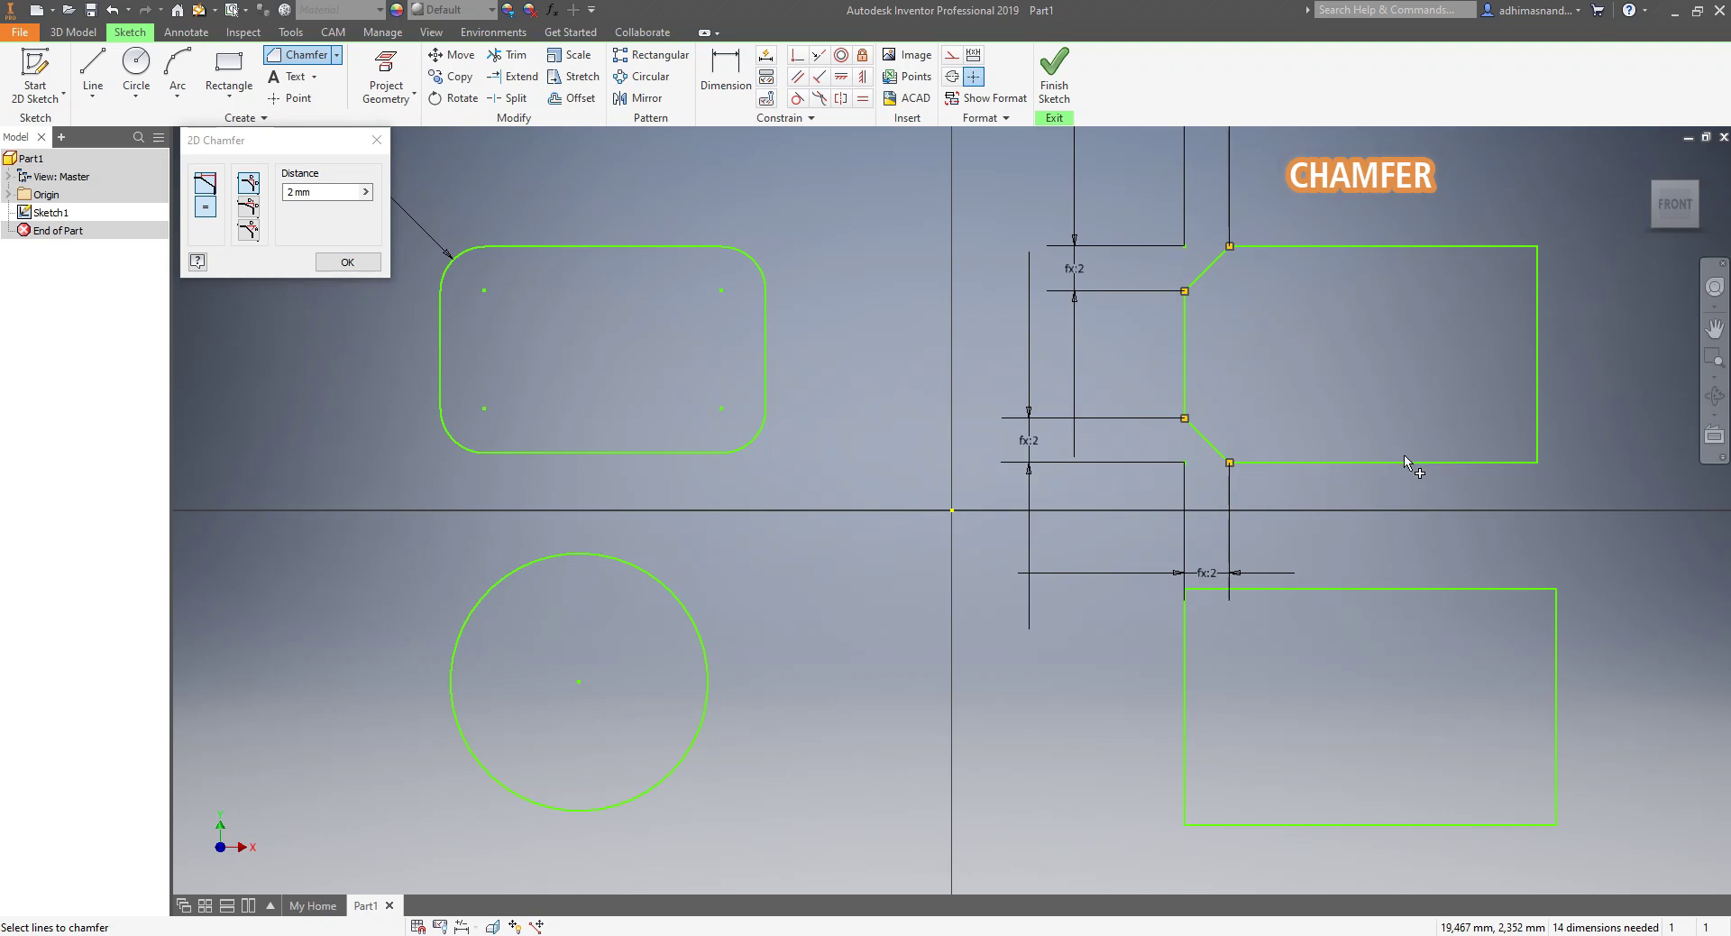
pyautogui.click(1490, 464)
pyautogui.click(1536, 429)
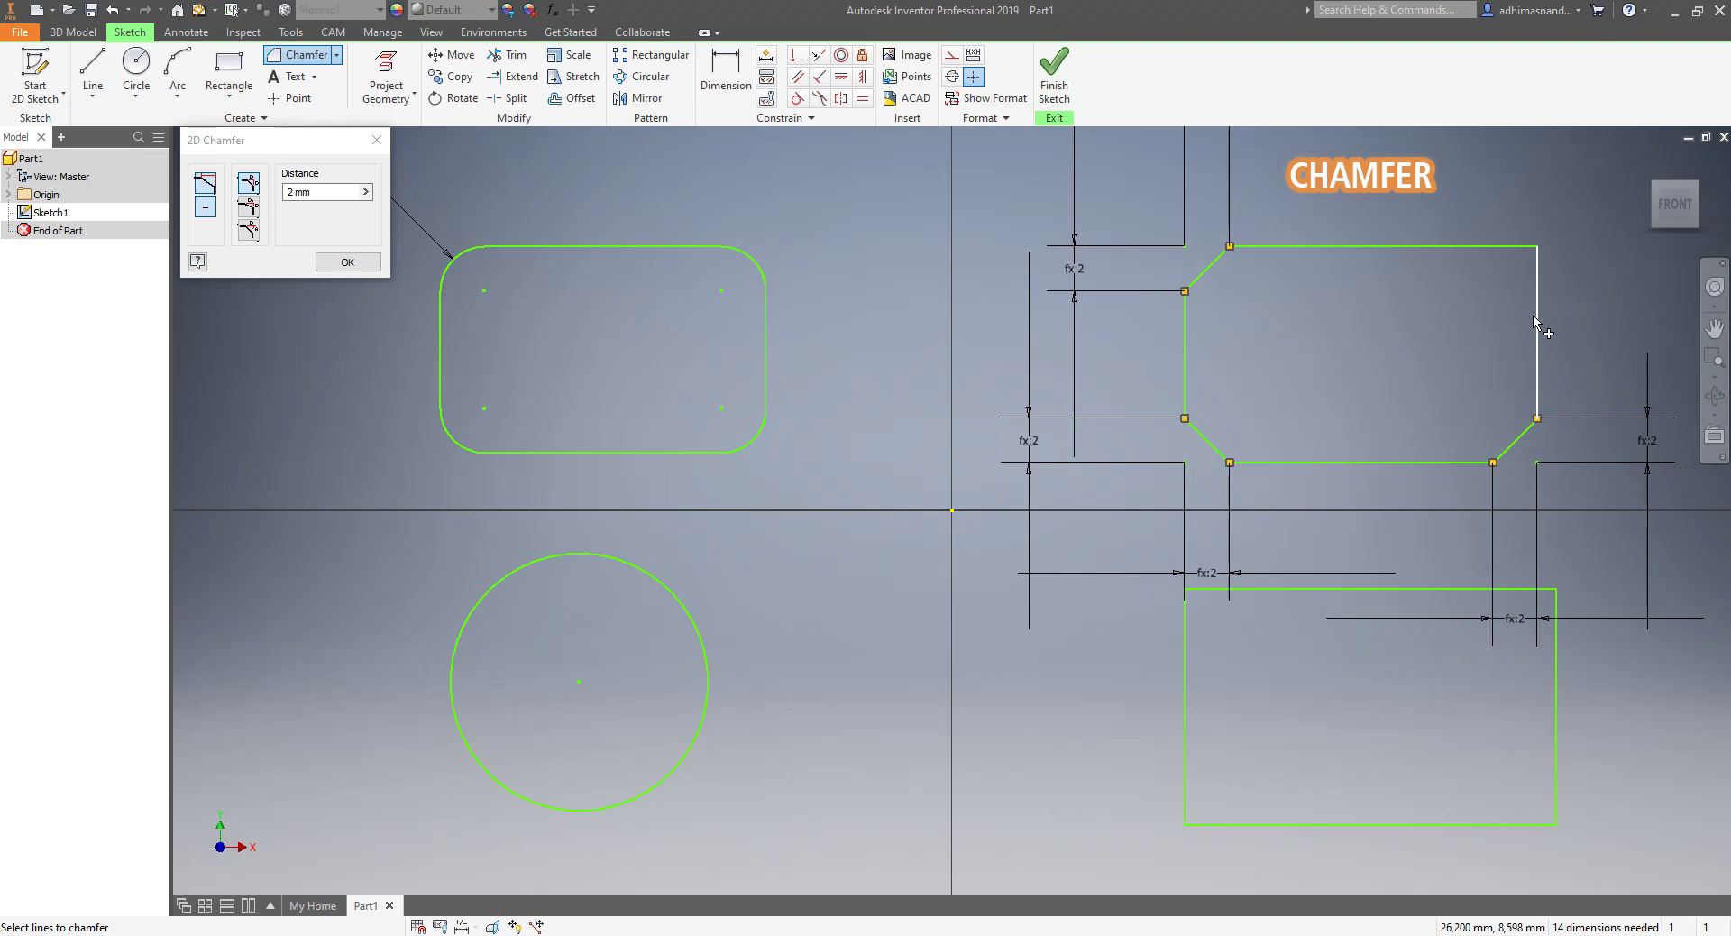
pyautogui.click(1504, 248)
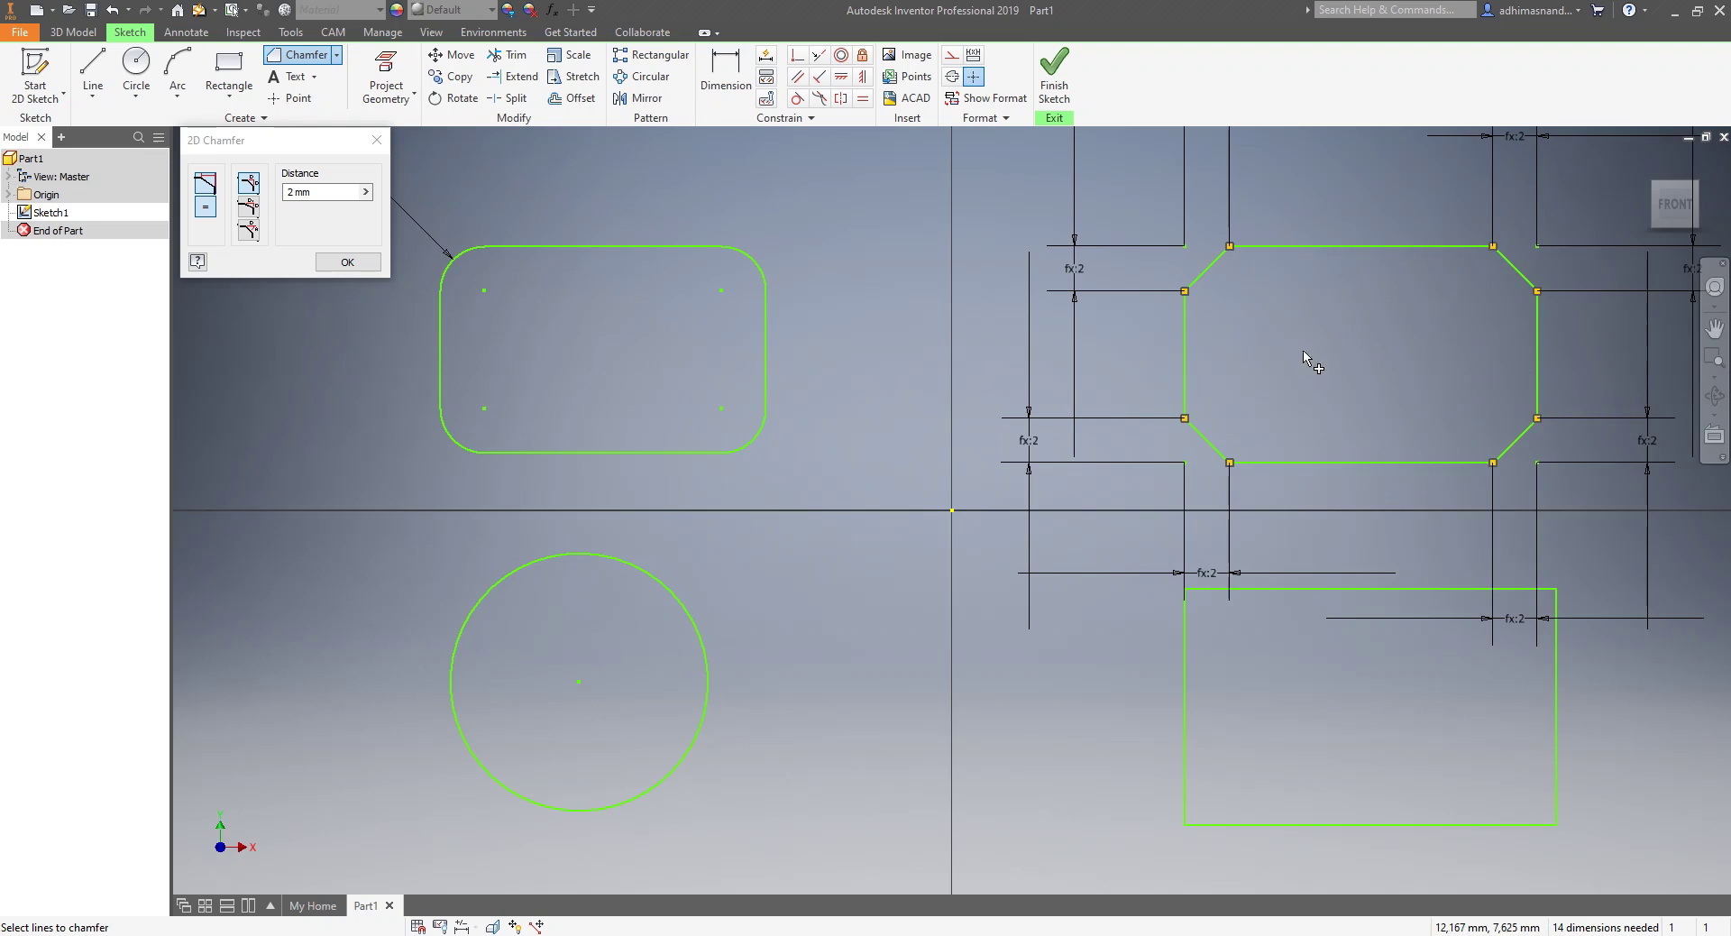
pyautogui.click(370, 264)
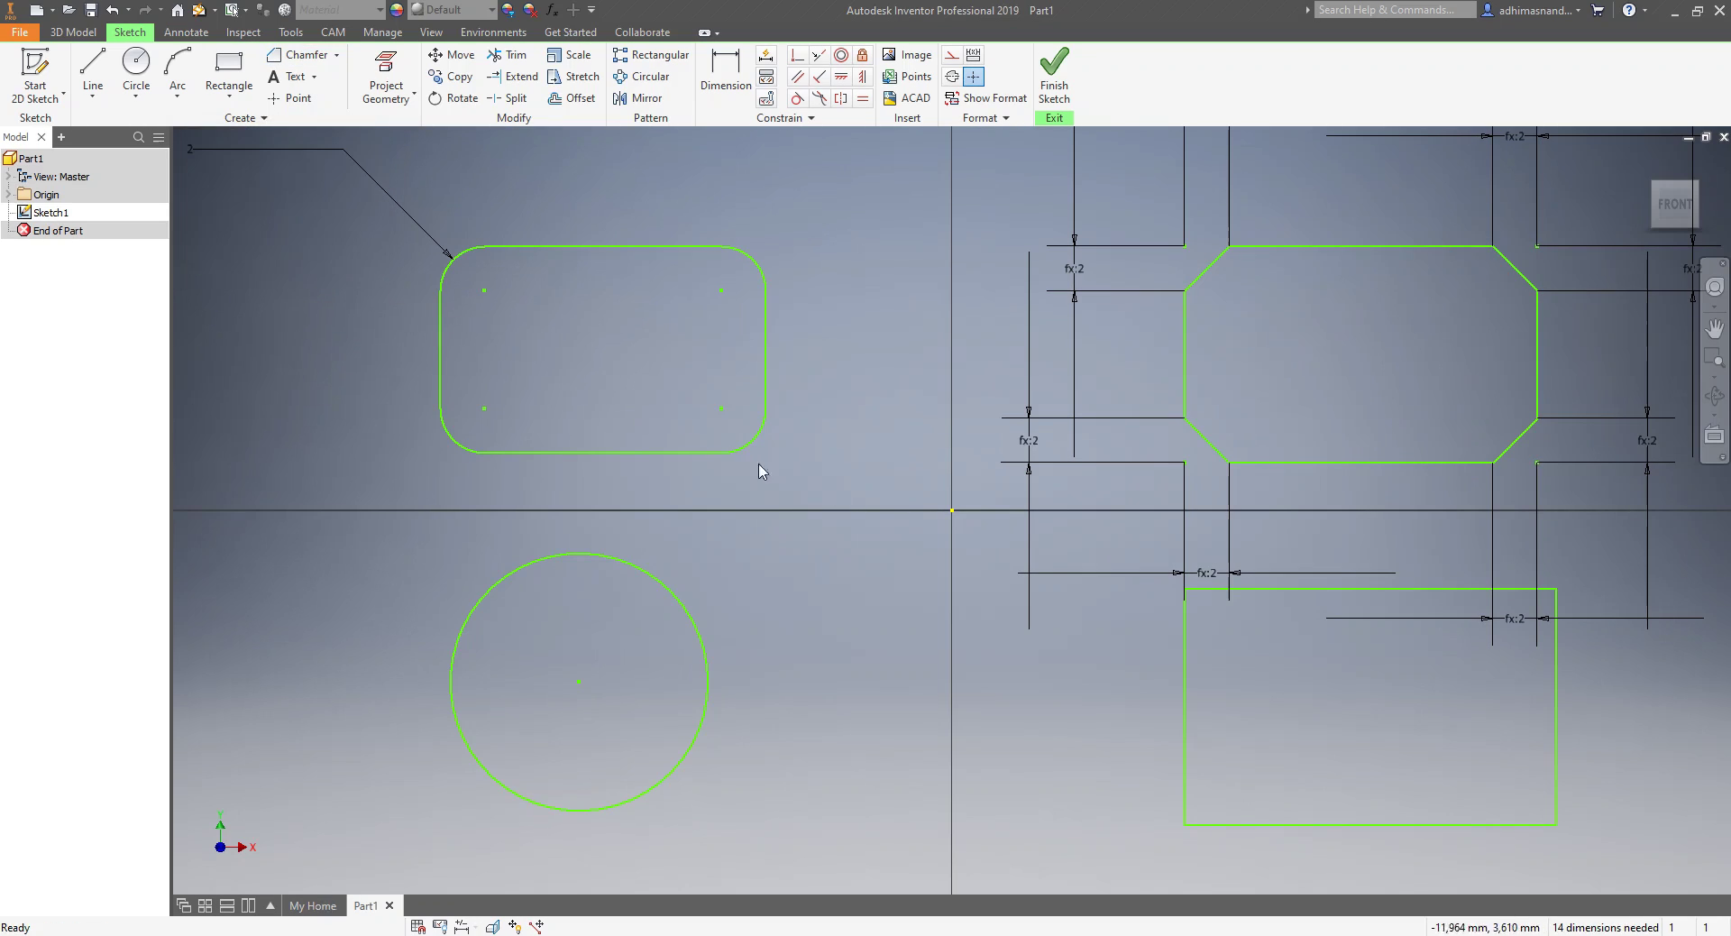
pyautogui.moveTo(1217, 577); pyautogui.dragTo(1217, 546)
pyautogui.moveTo(1524, 620); pyautogui.dragTo(1521, 545)
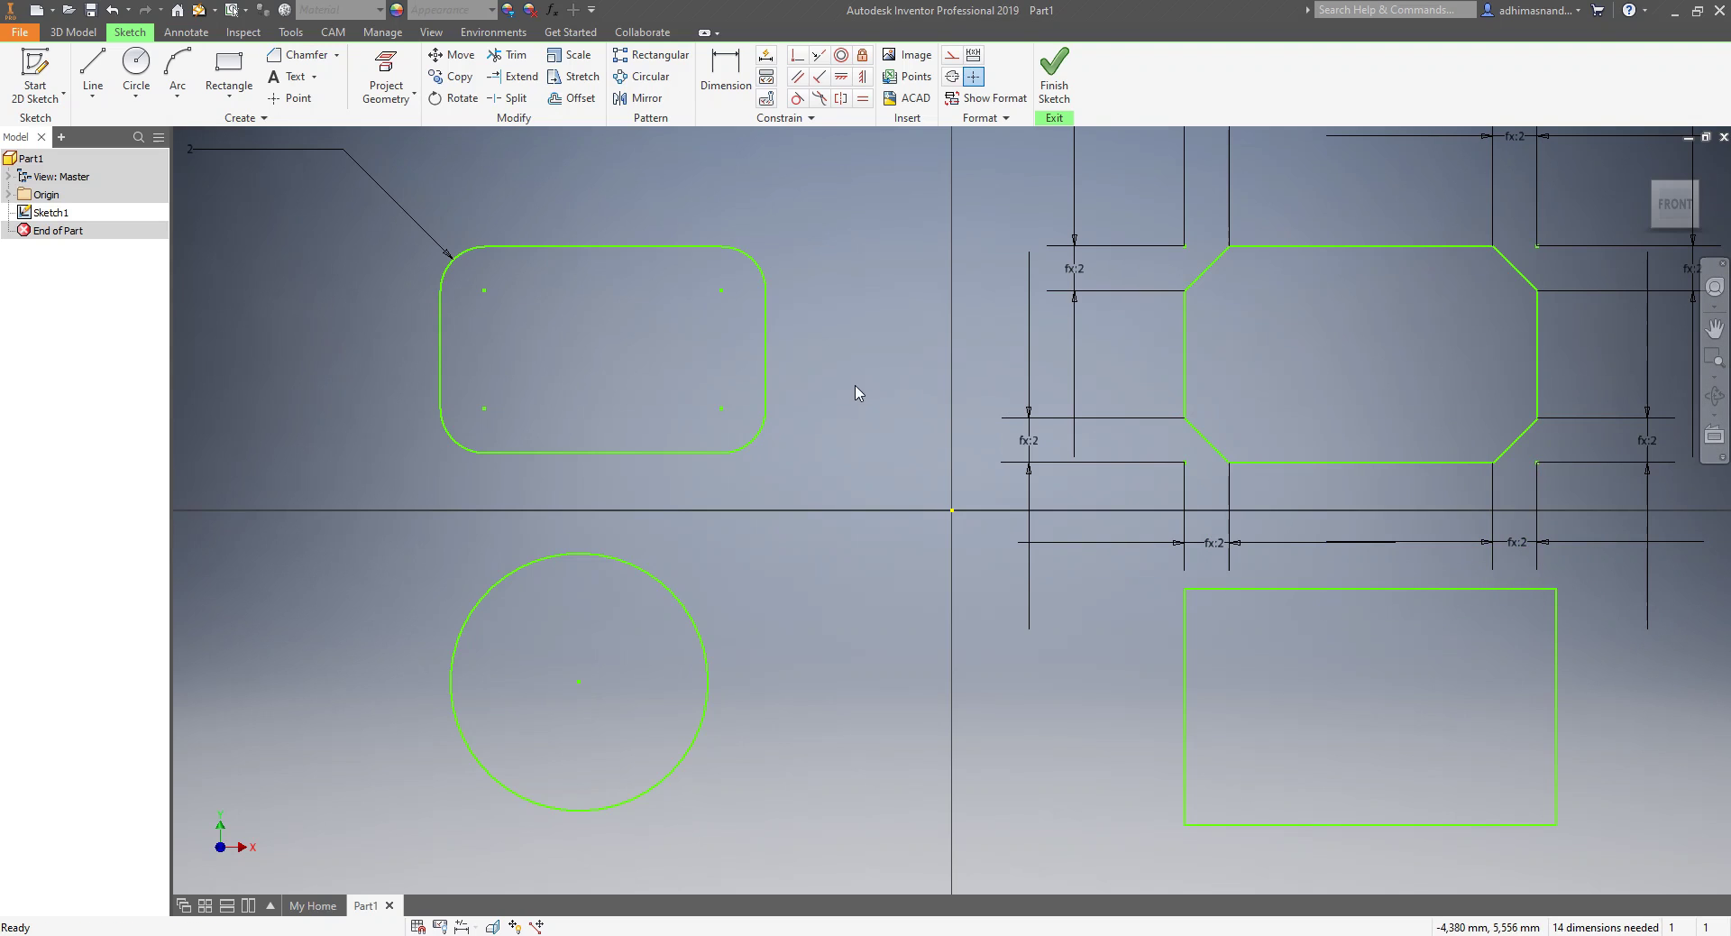
# - Offset the lower circle inward, and offset the rectangle below the chamfered one outward by about 1 mm
pyautogui.click(574, 99)
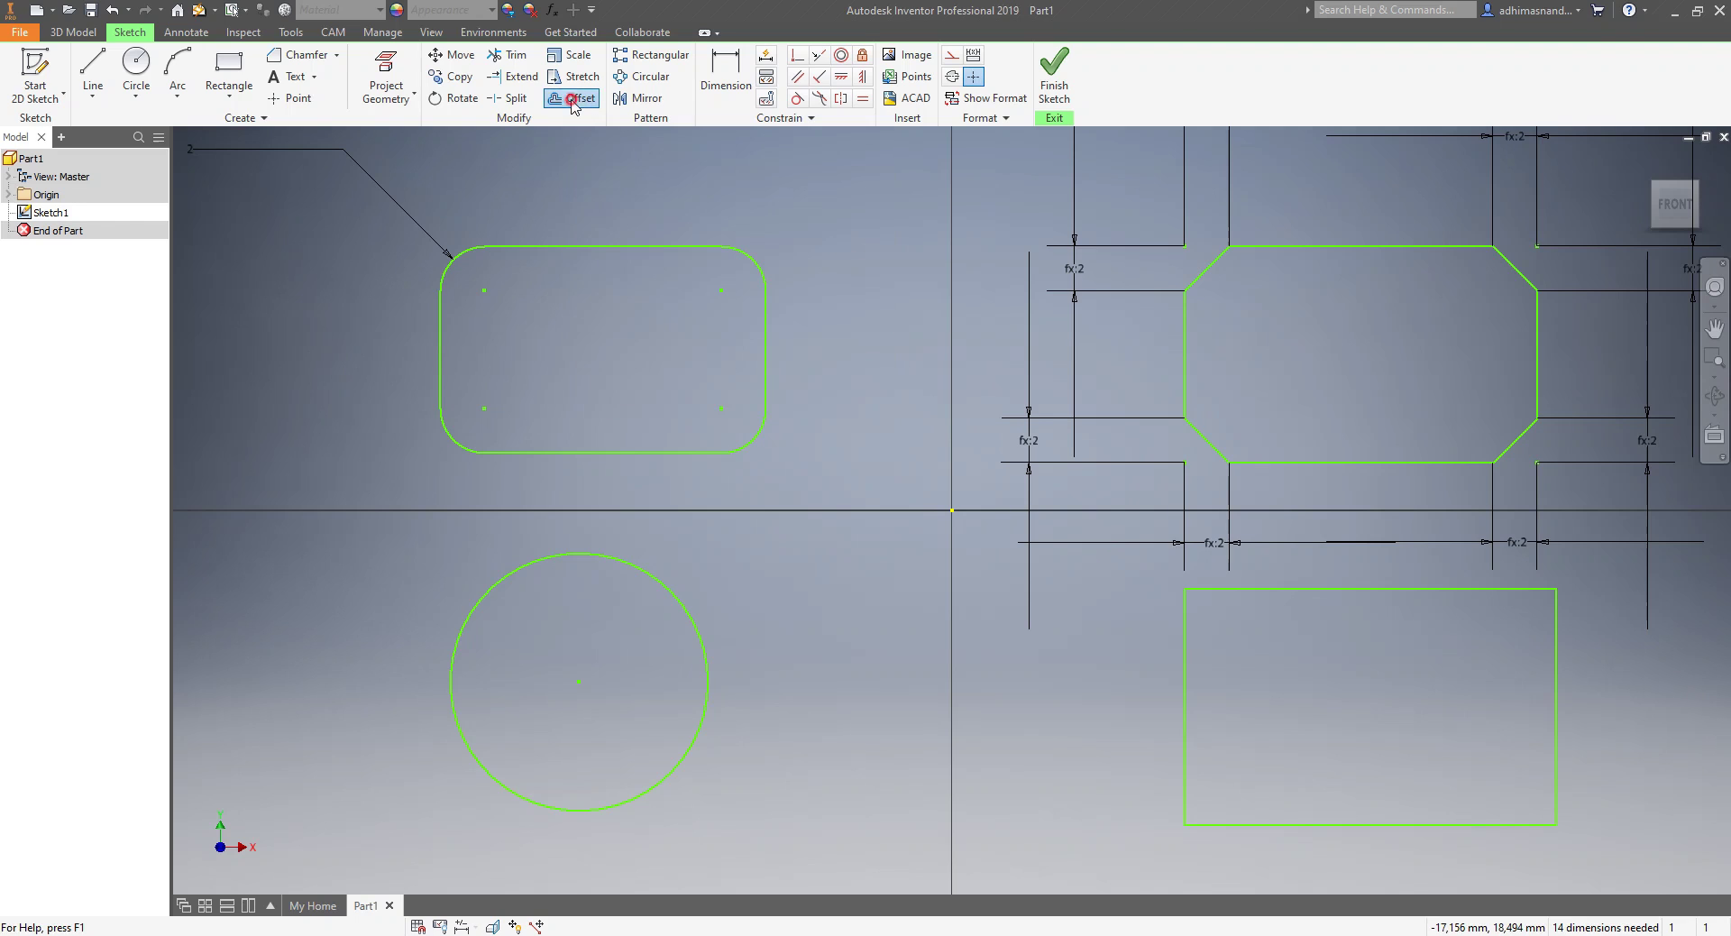
pyautogui.click(646, 572)
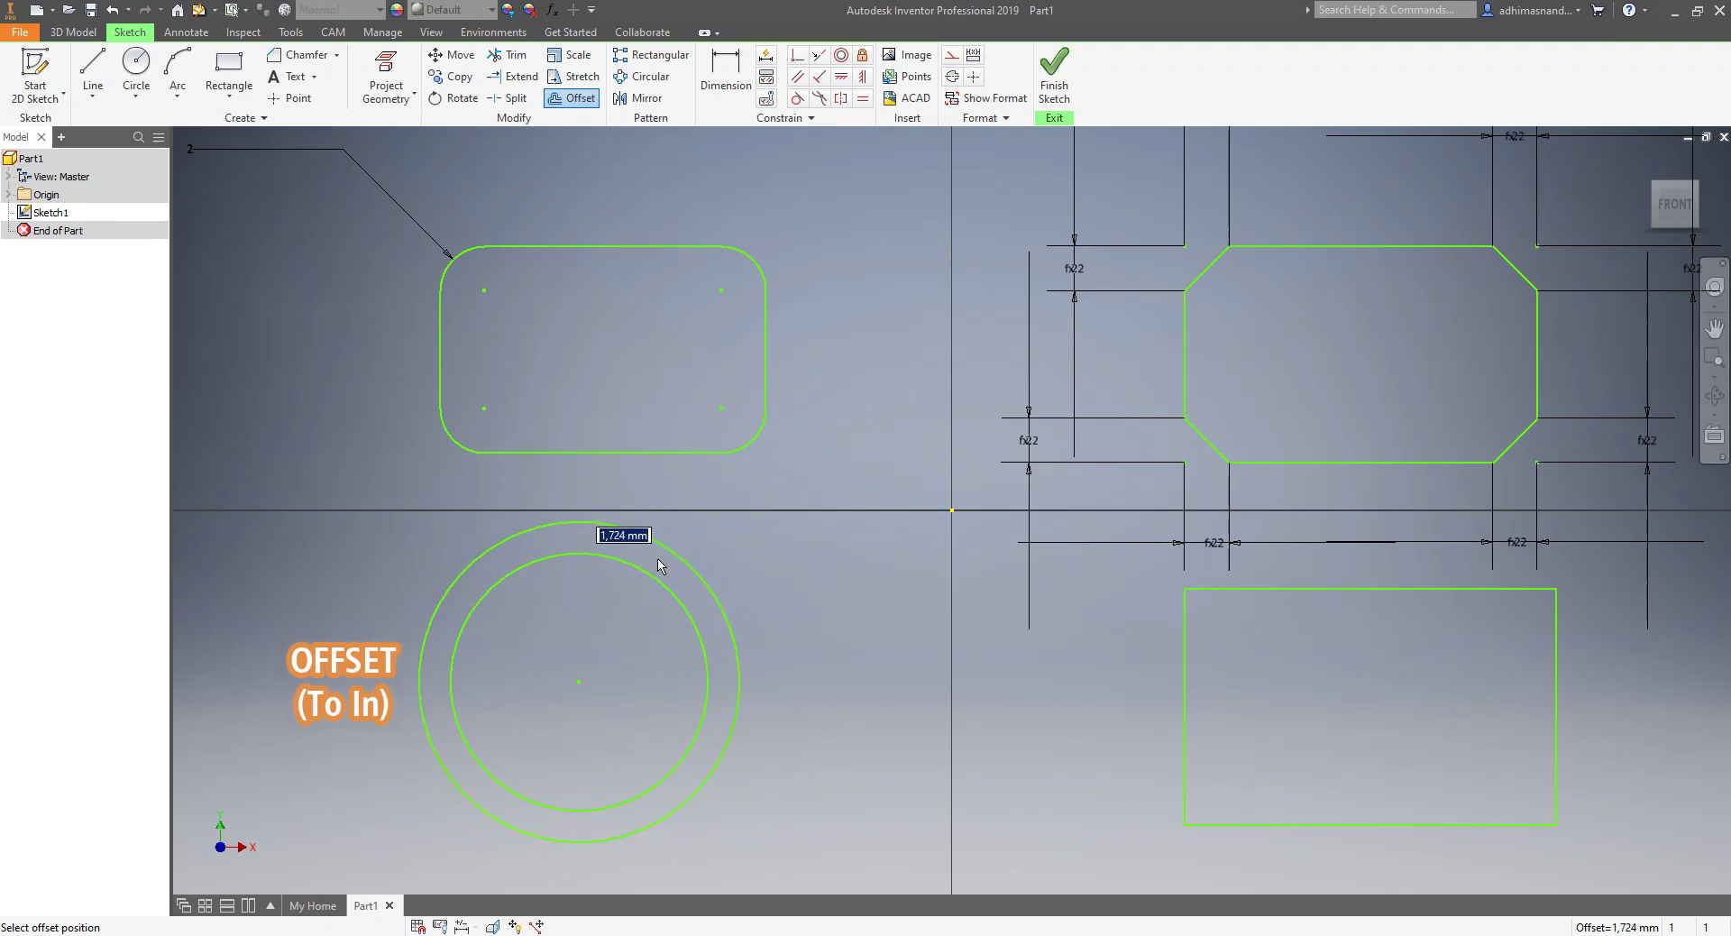
pyautogui.click(632, 600)
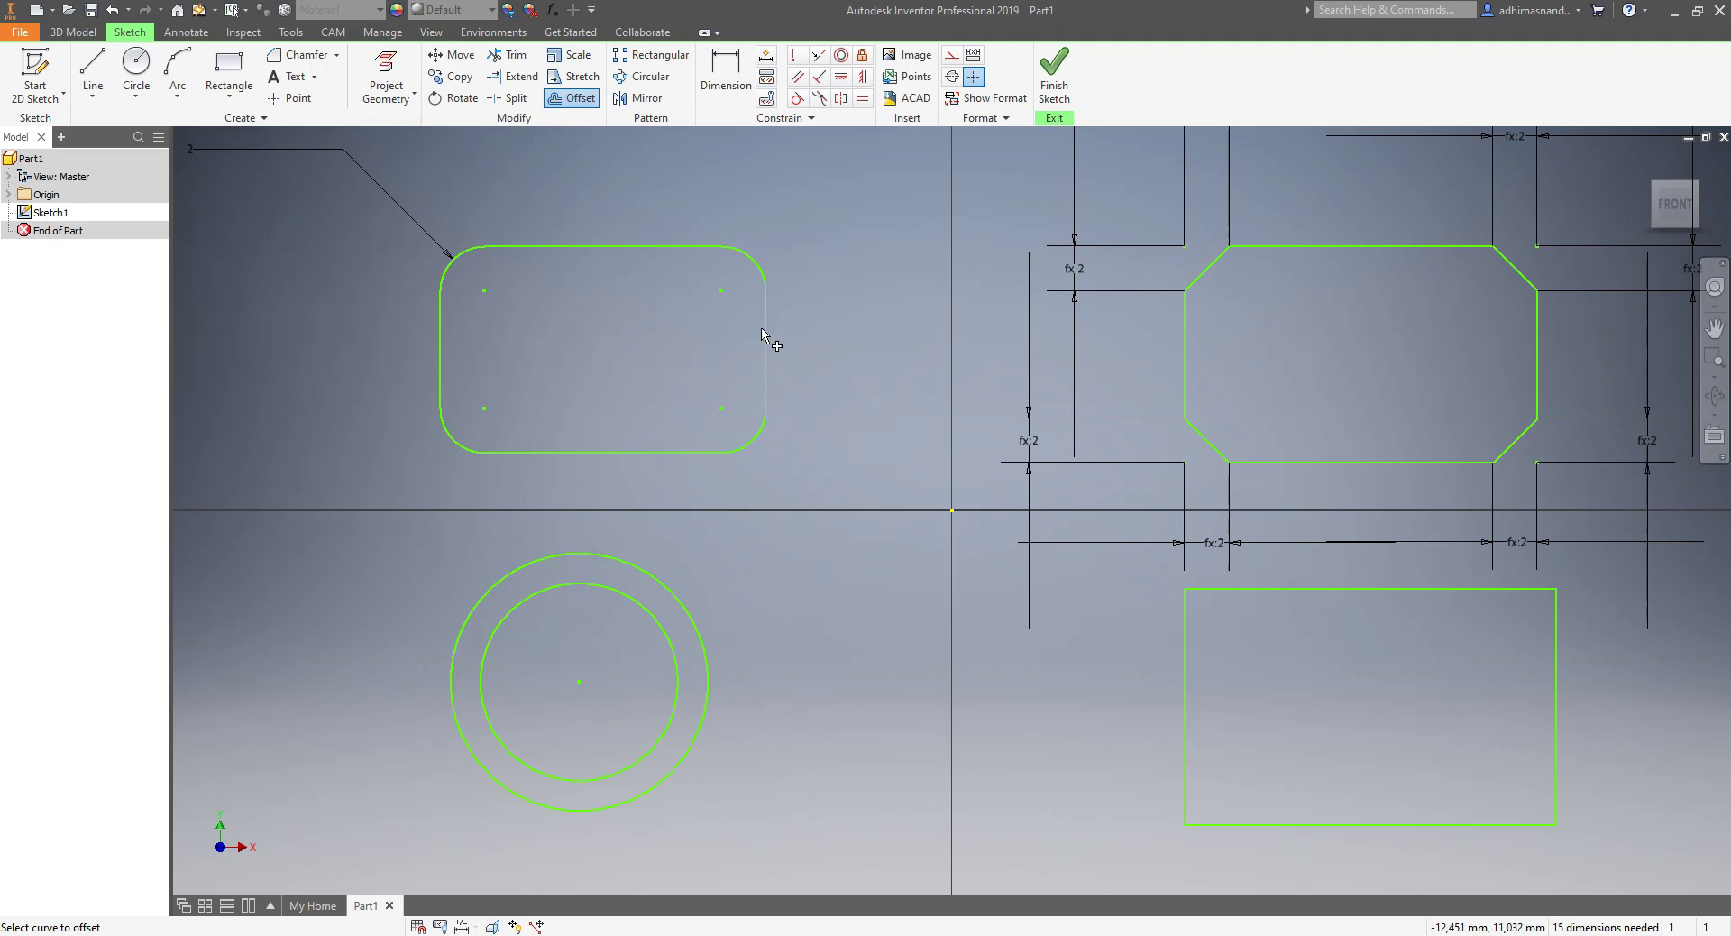
pyautogui.click(1212, 592)
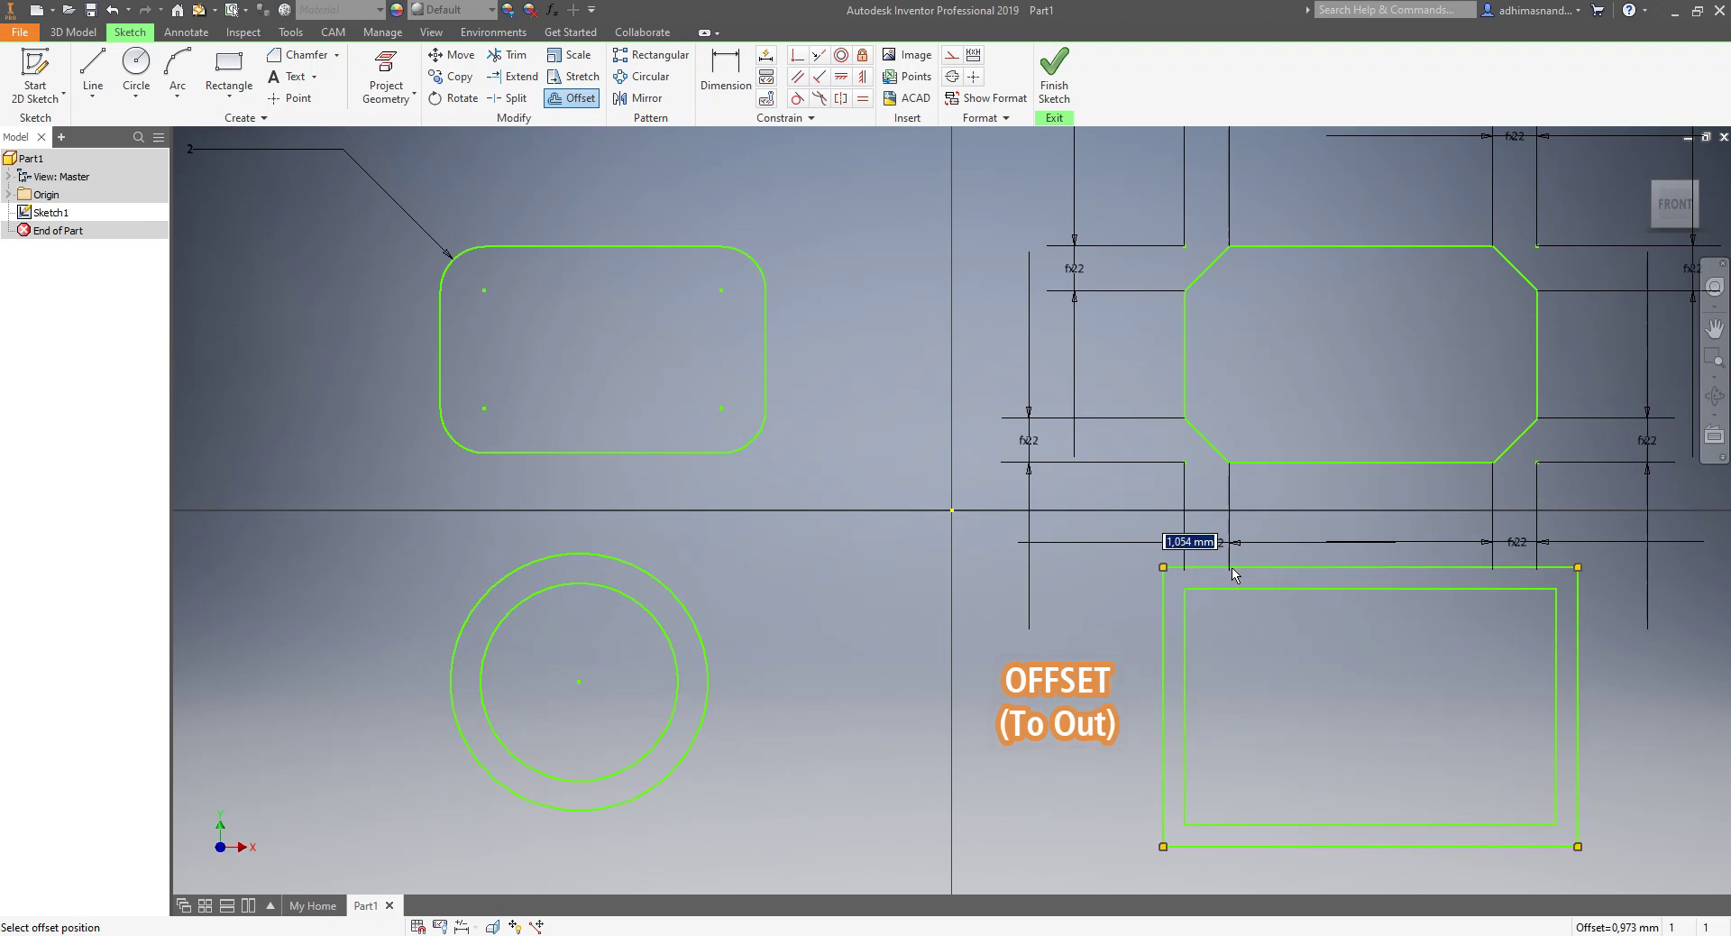
pyautogui.click(1233, 573)
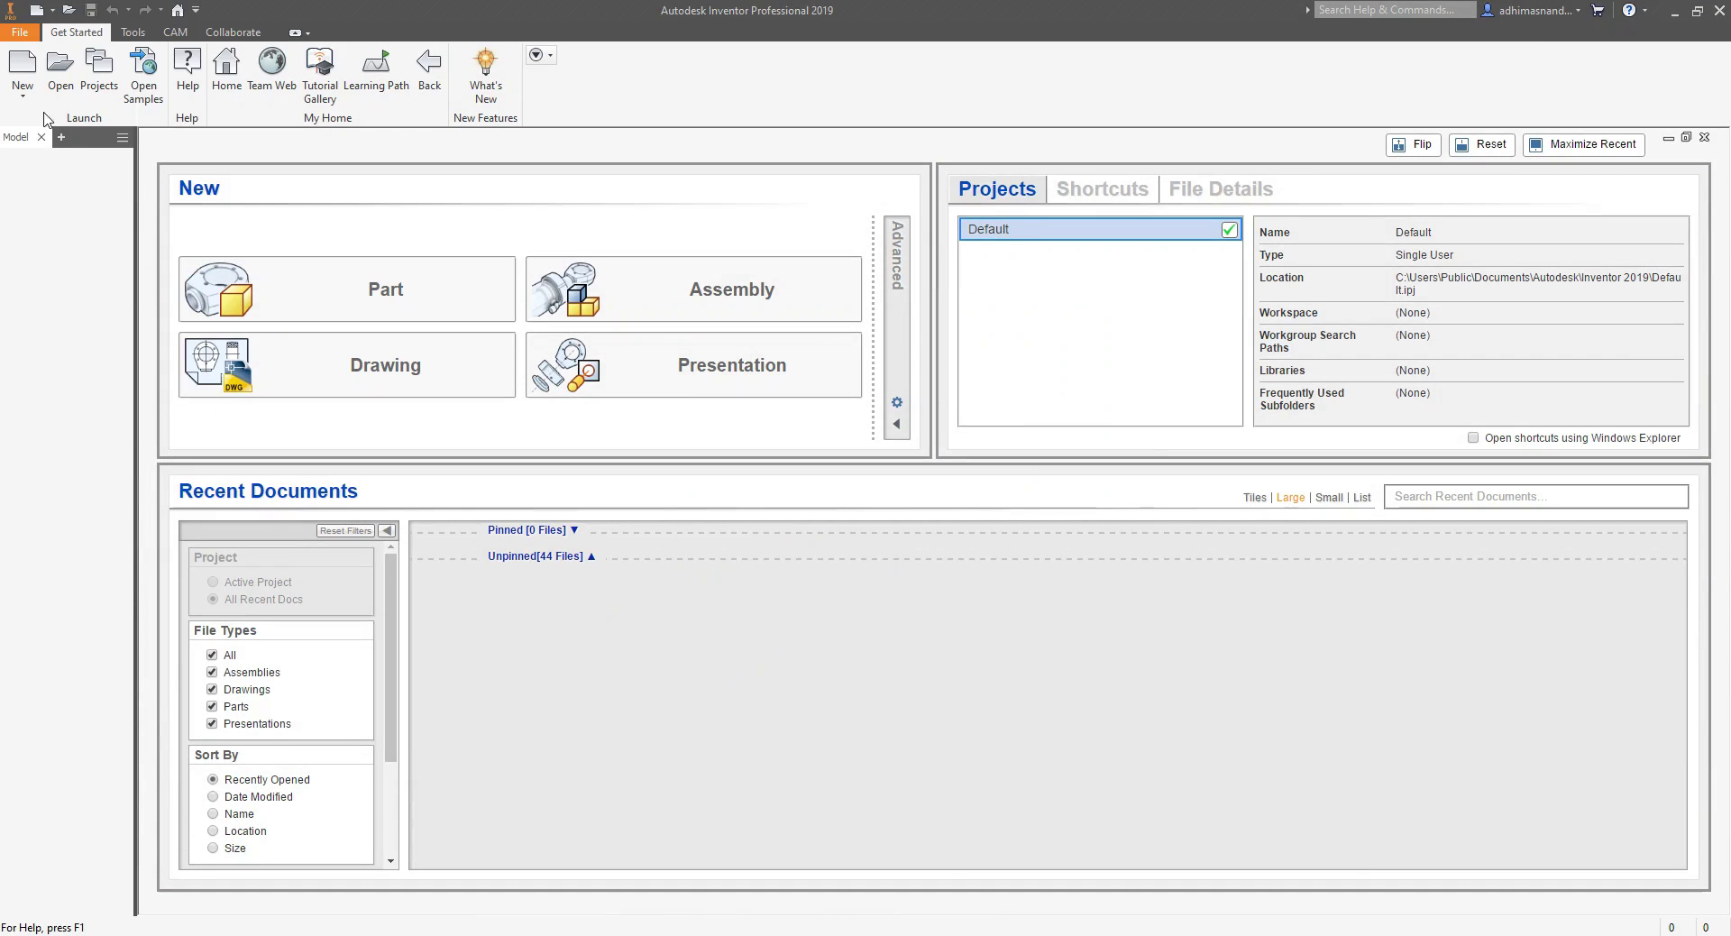
# - Create a new part from the Metric Standard (mm).ipt template and accept the style conflict notice
pyautogui.click(22, 90)
pyautogui.click(46, 129)
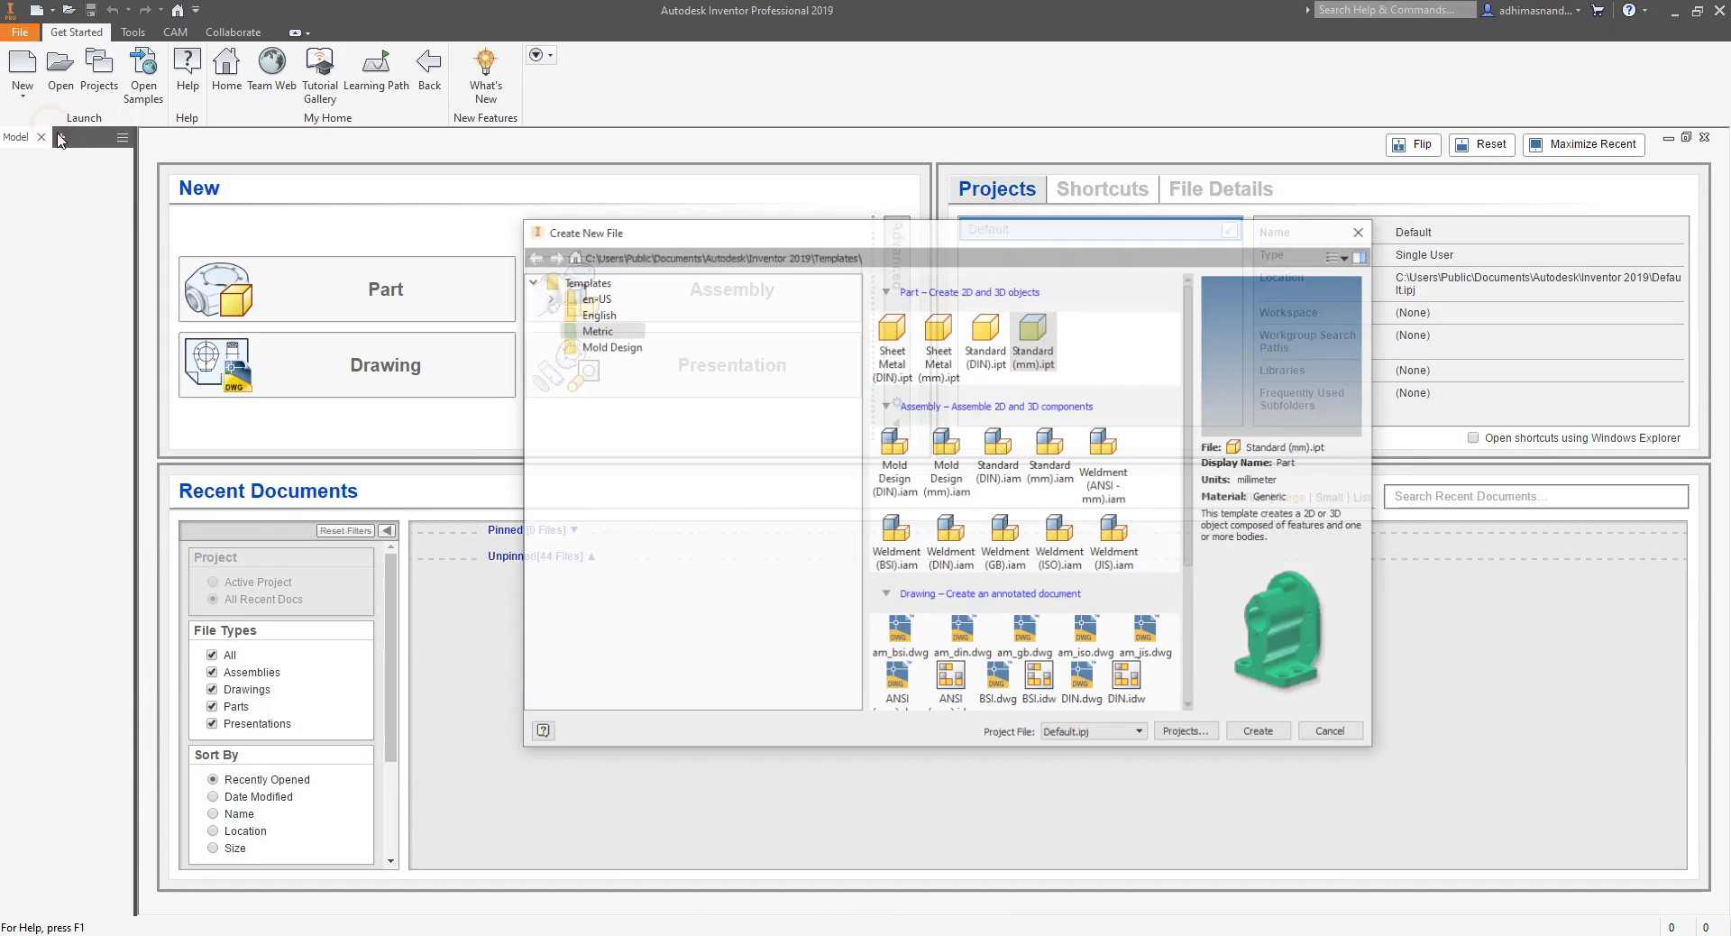
pyautogui.click(609, 332)
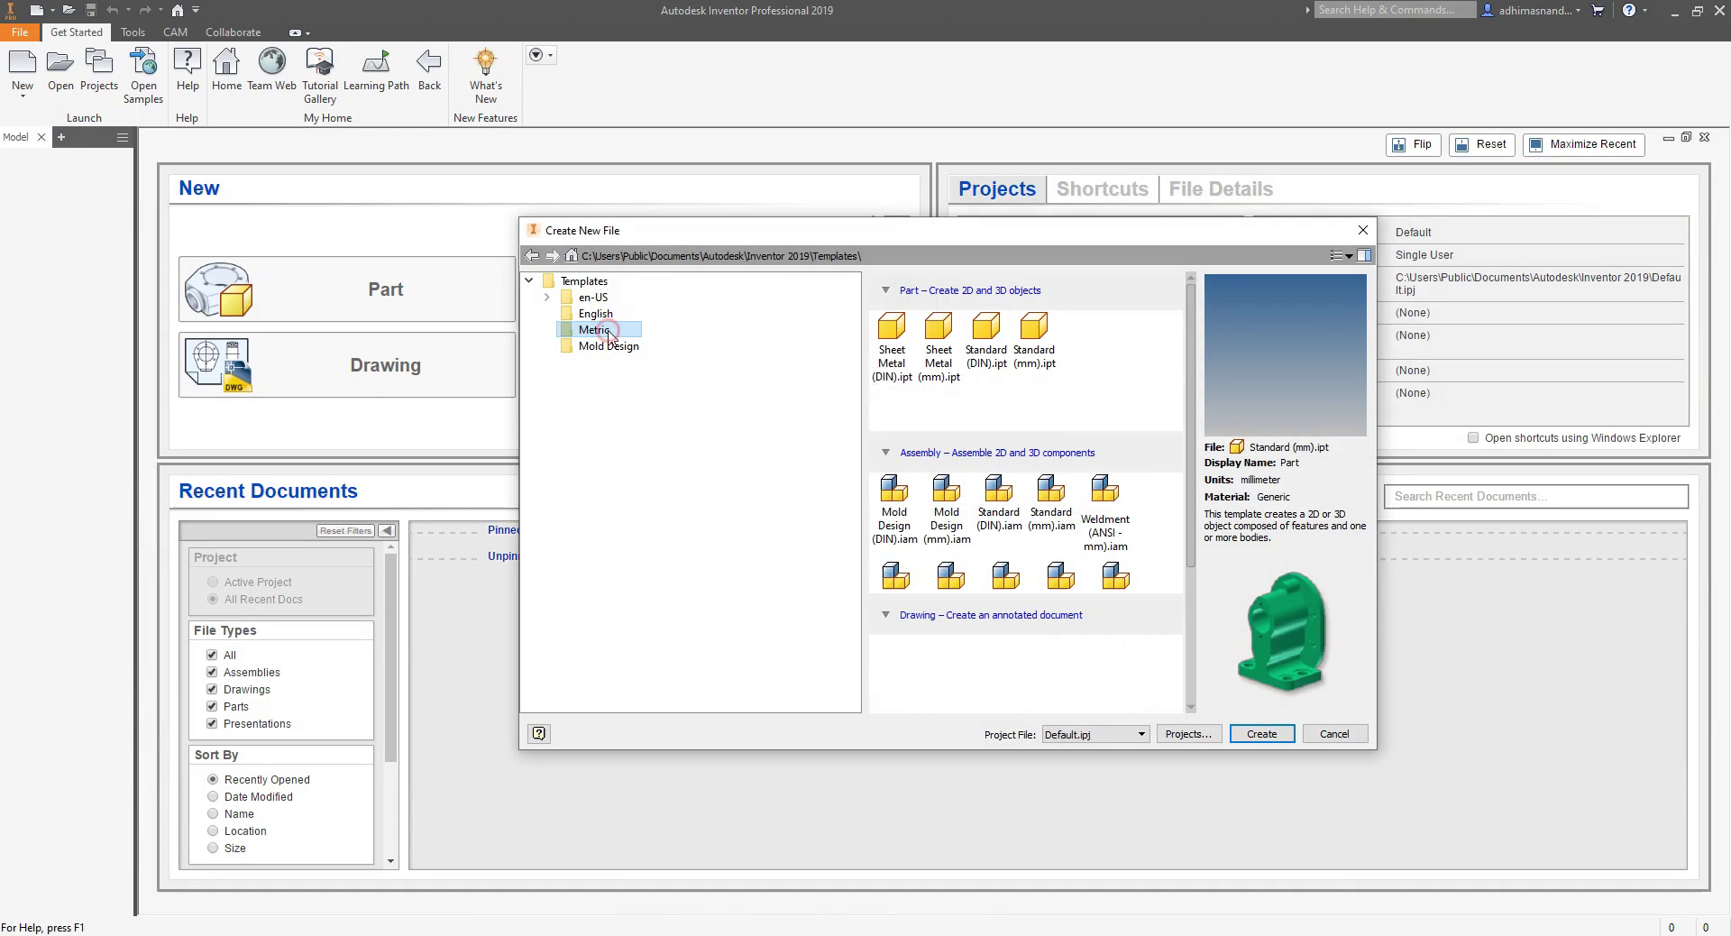
pyautogui.click(1046, 361)
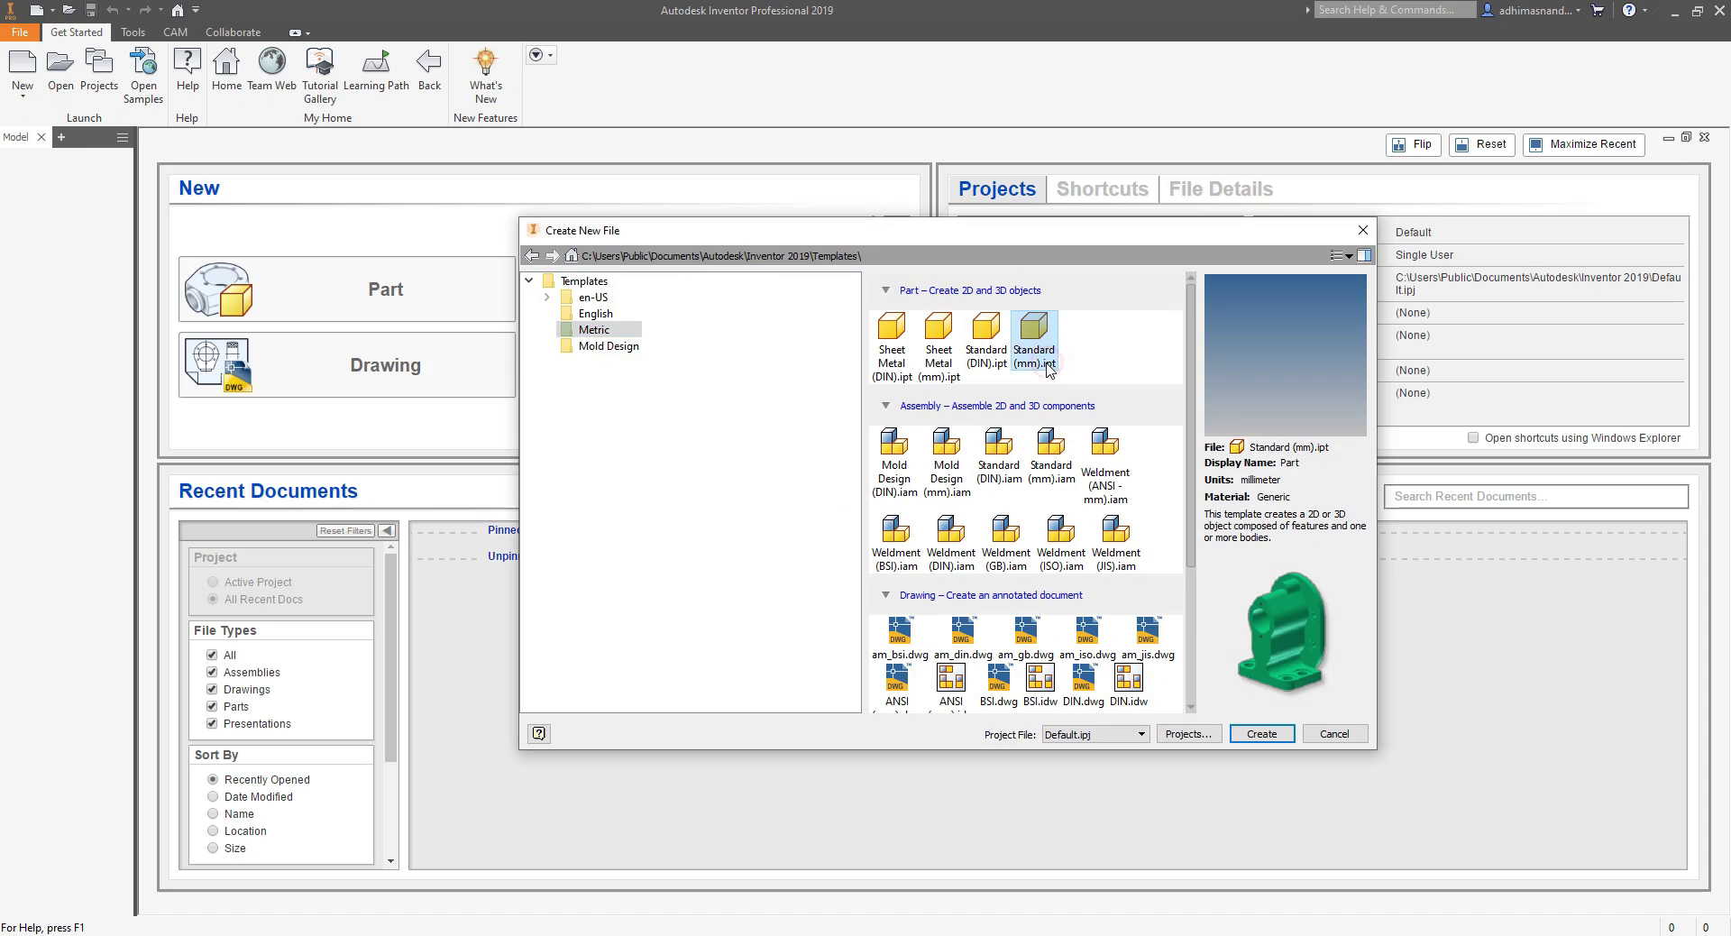
pyautogui.click(1260, 733)
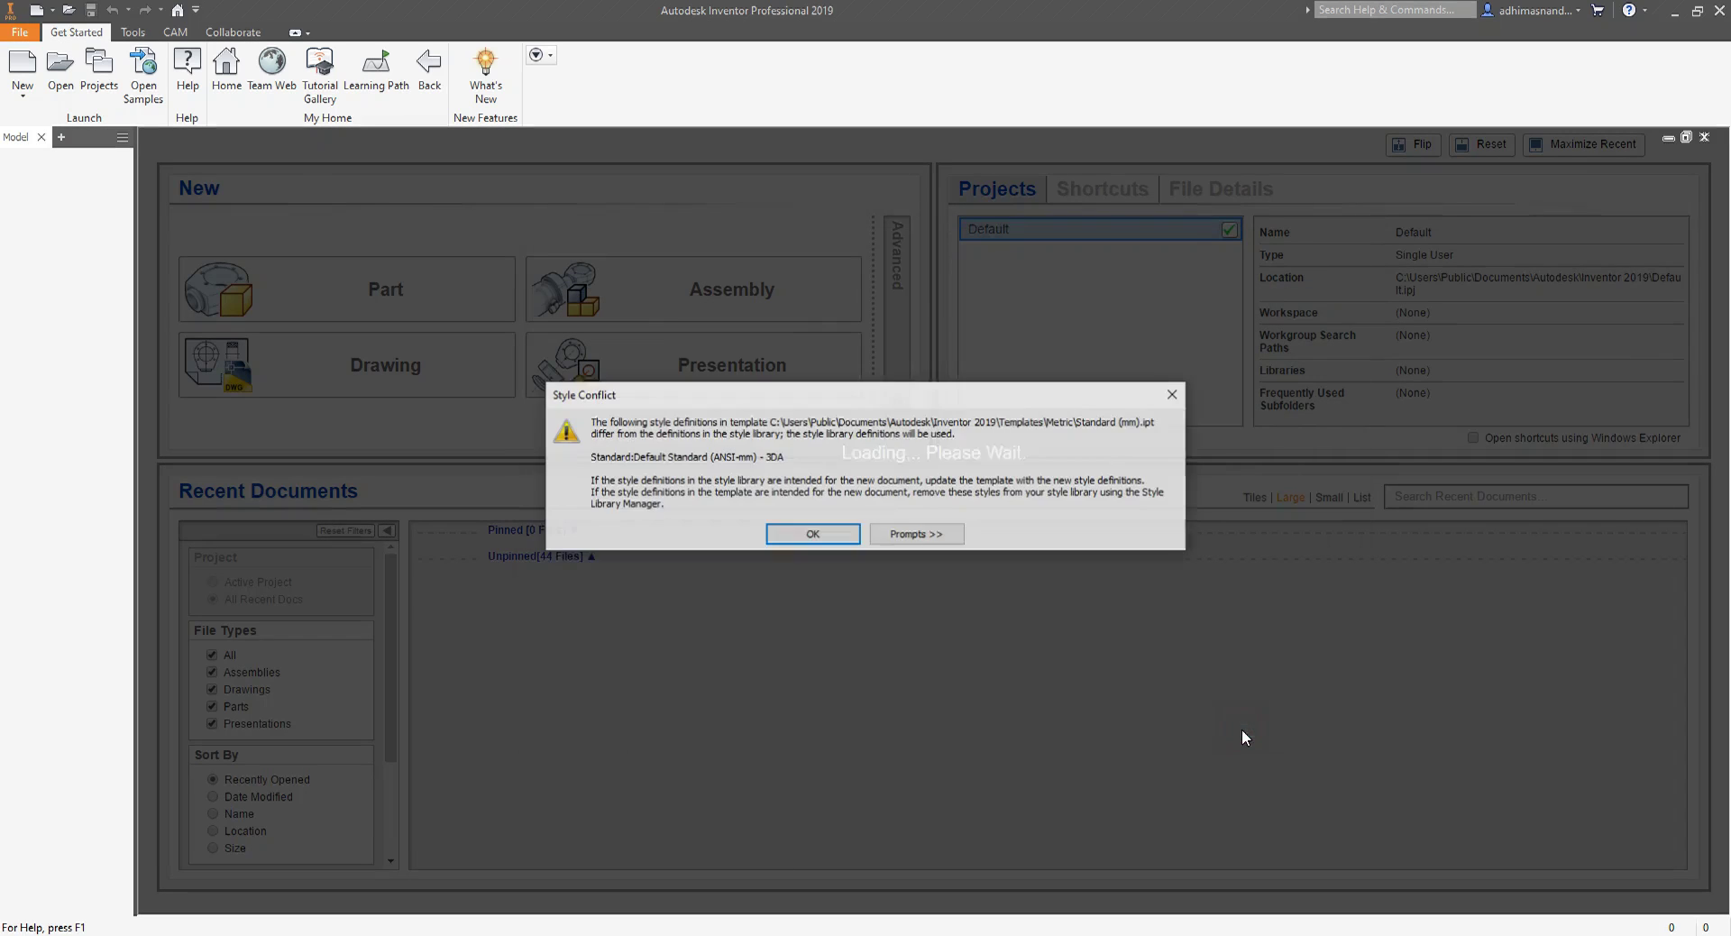
pyautogui.click(835, 541)
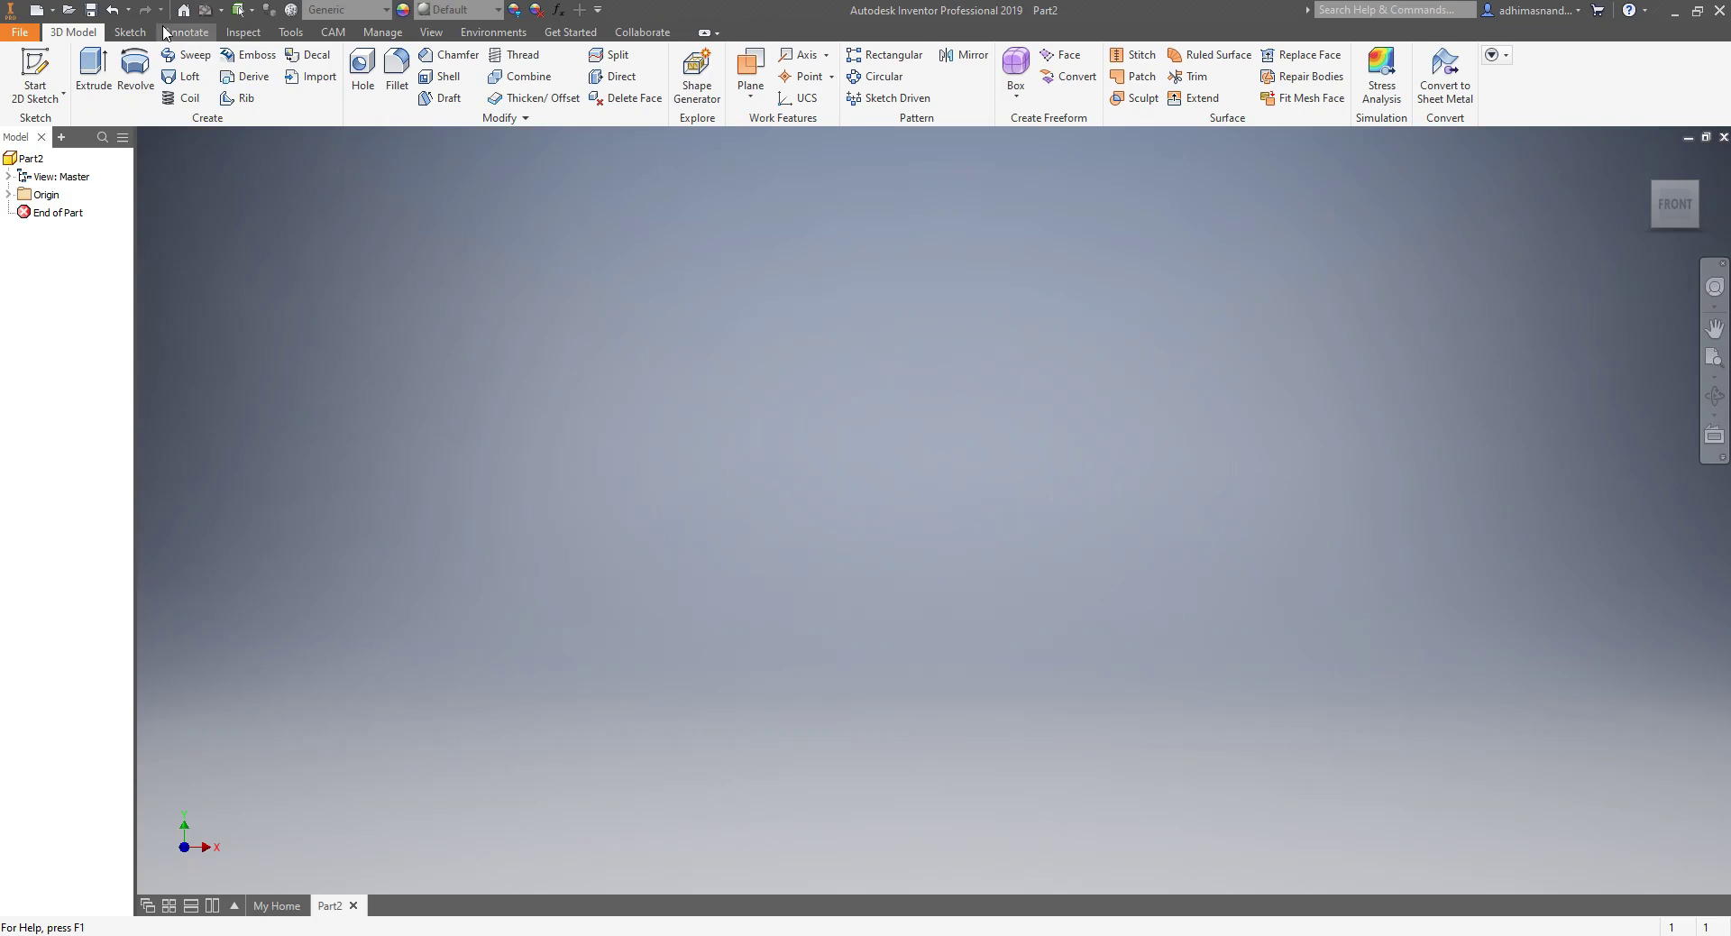
# - Save the new part as Stand.ipt in the LABWORK_NAME_FRI-XXX folder
pyautogui.click(91, 10)
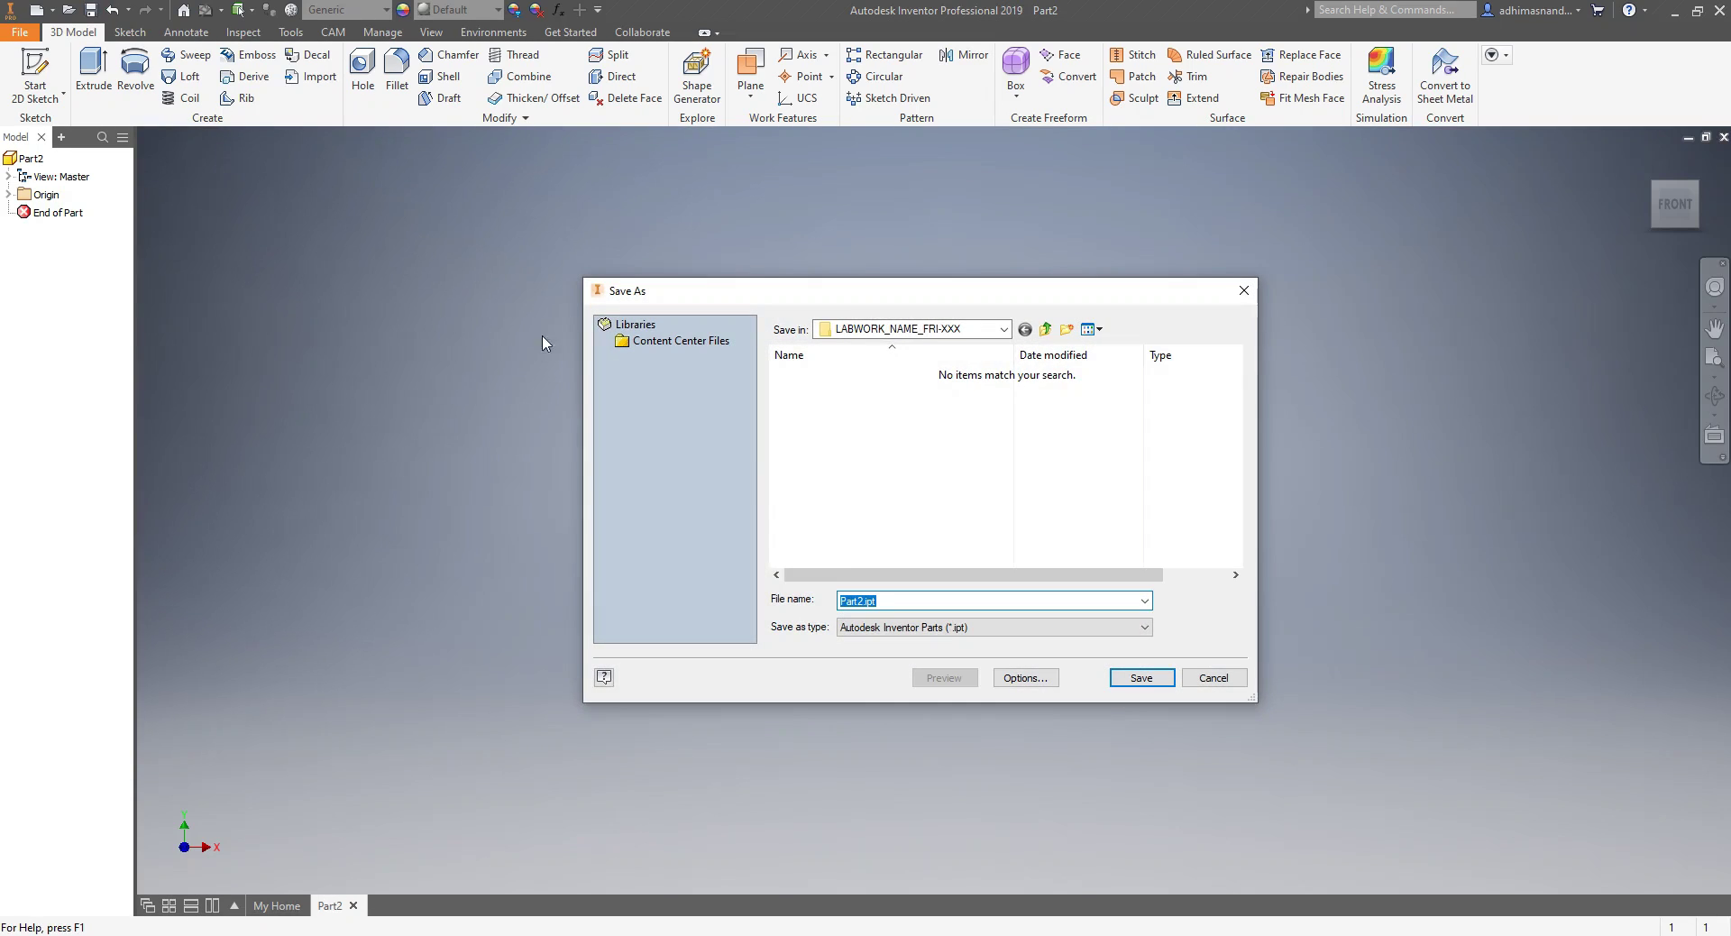
pyautogui.press('BackSpace')
pyautogui.press('BackSpace')
pyautogui.press('BackSpace')
pyautogui.press('BackSpace')
pyautogui.press('BackSpace')
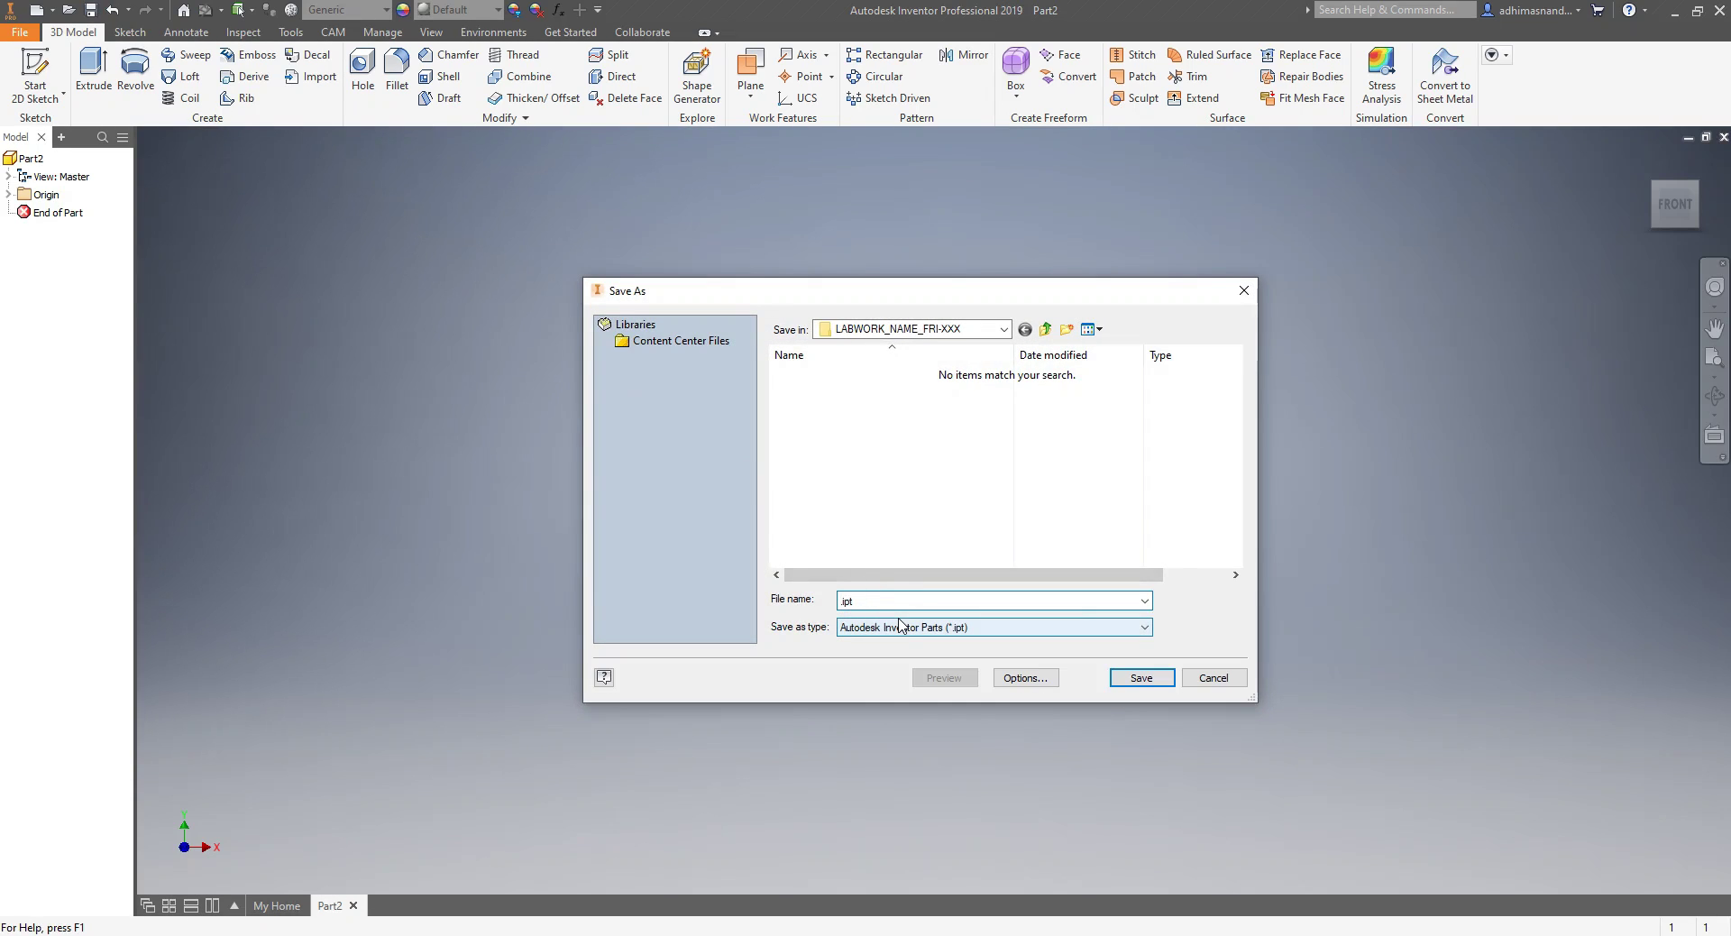
pyautogui.write('Stand')
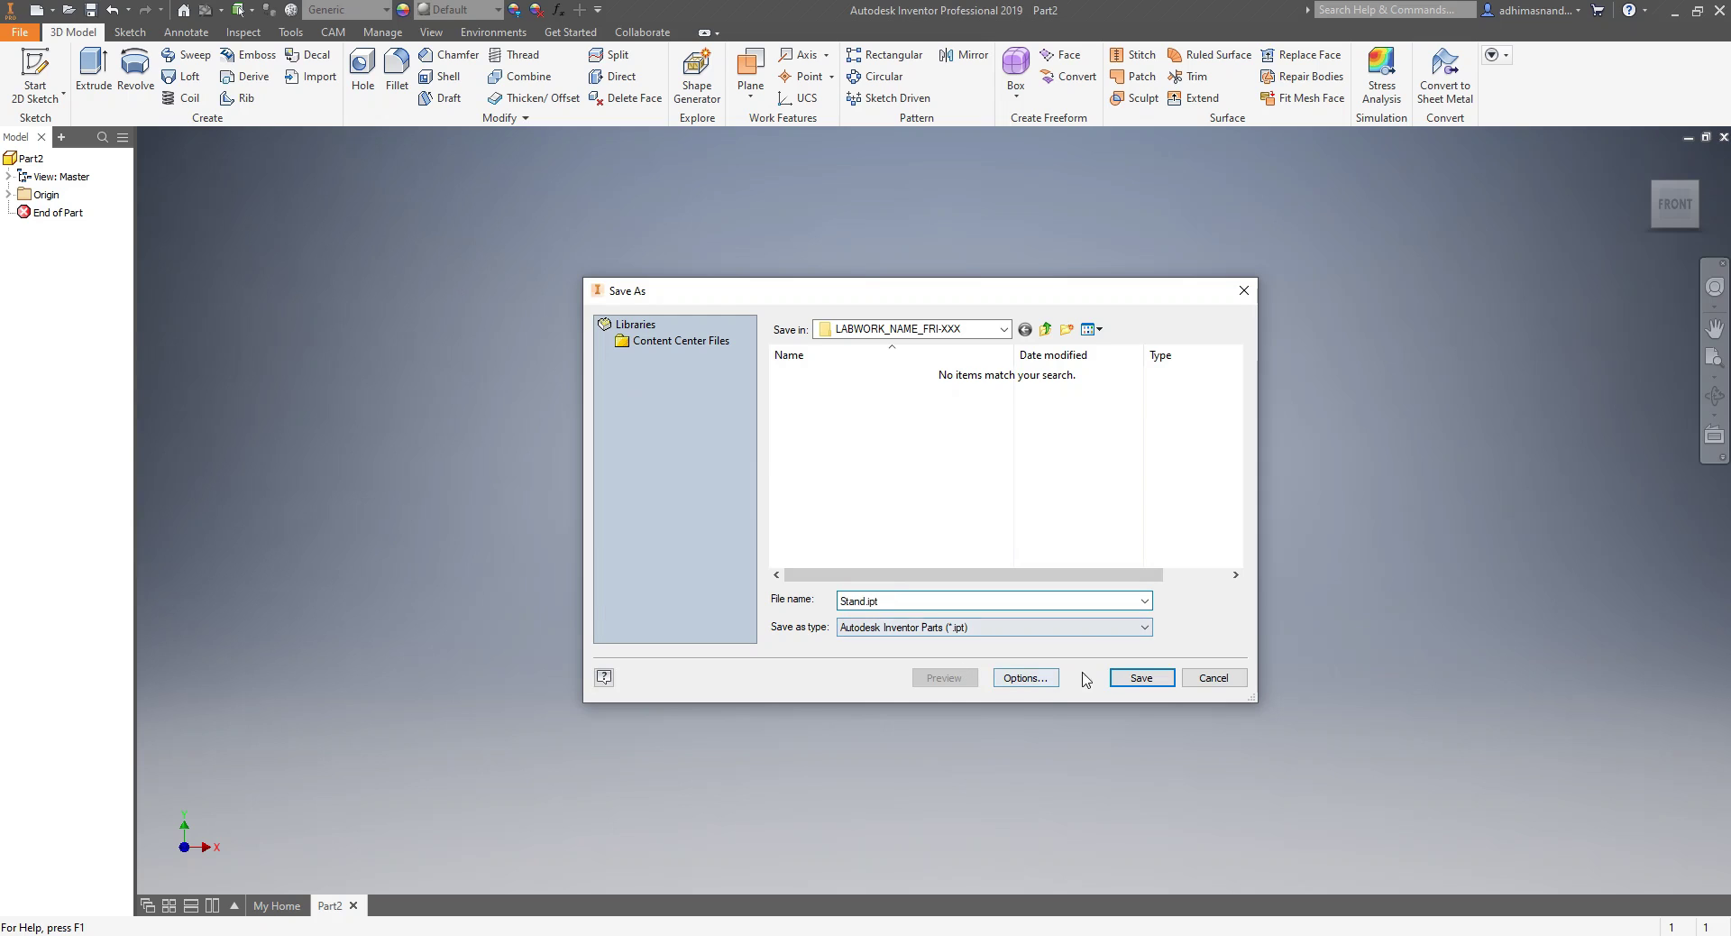
pyautogui.click(1139, 677)
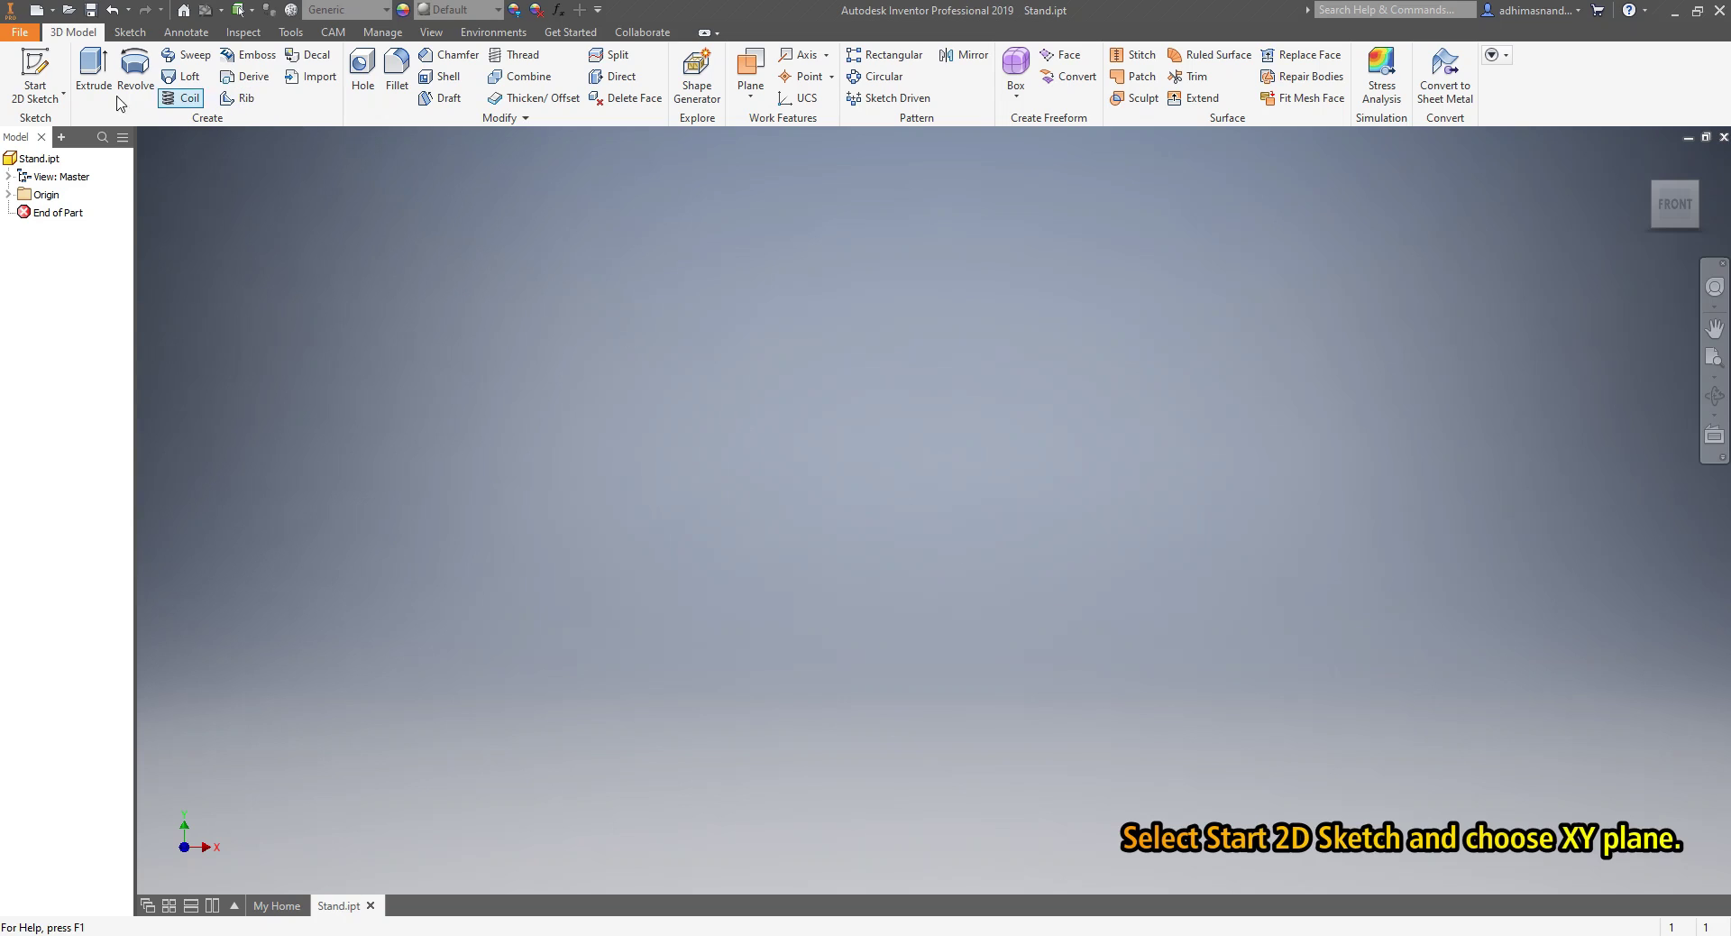
# - Start a 2D sketch on the XY plane
pyautogui.click(63, 96)
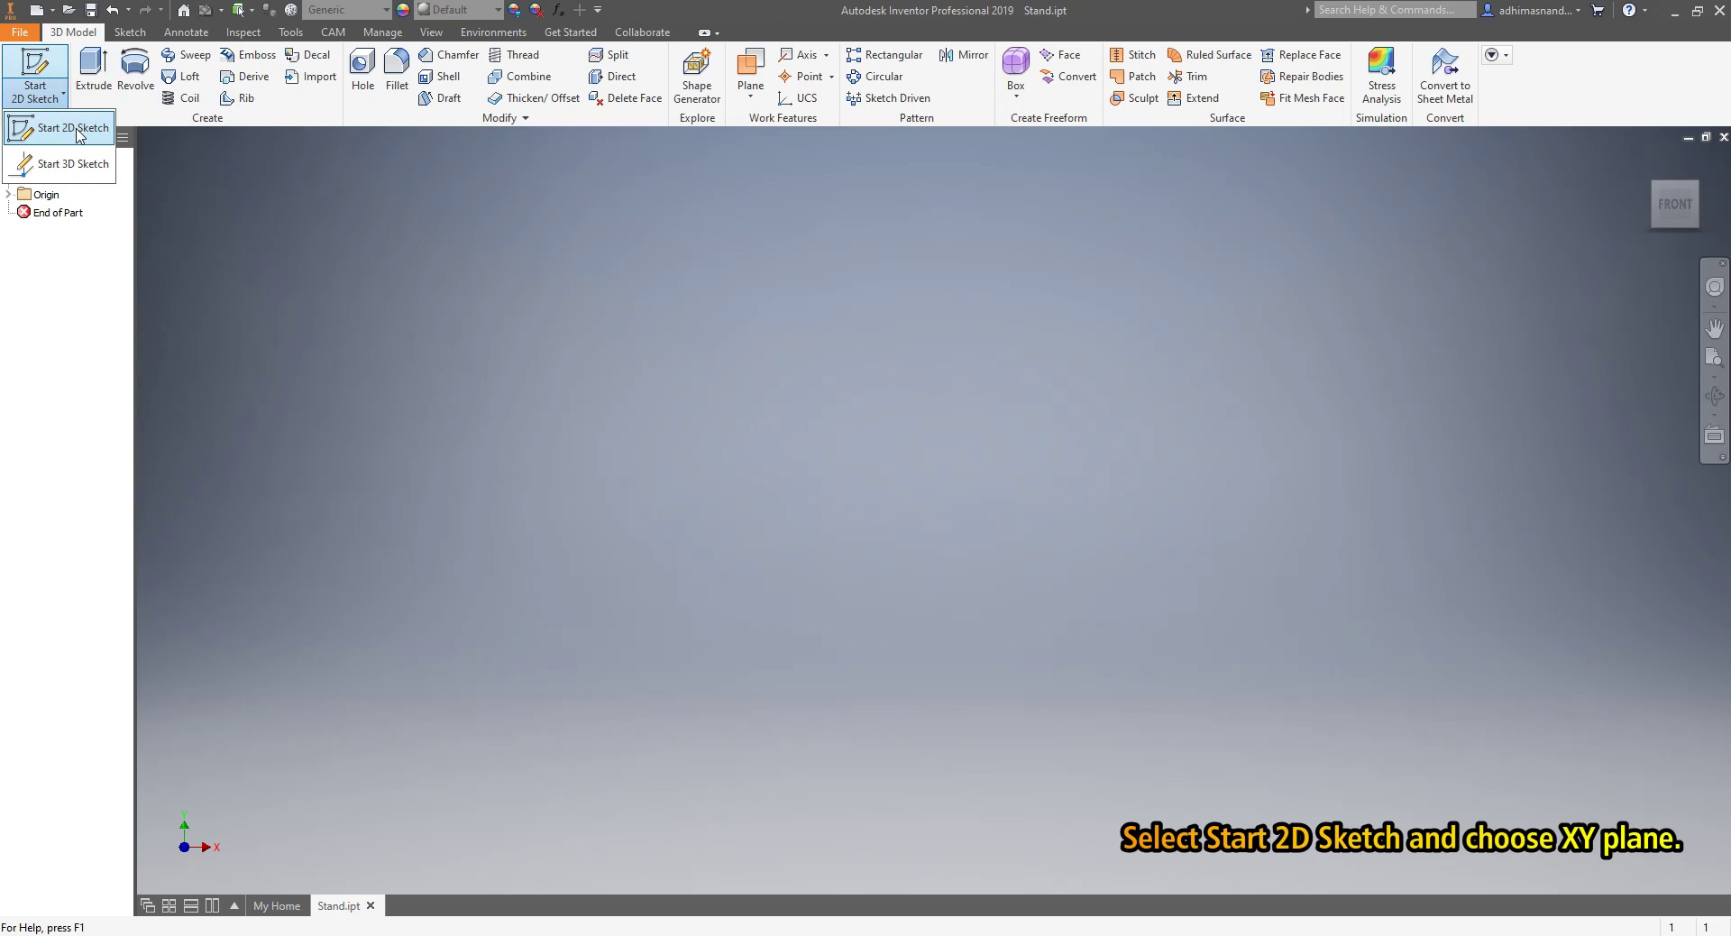
pyautogui.click(79, 136)
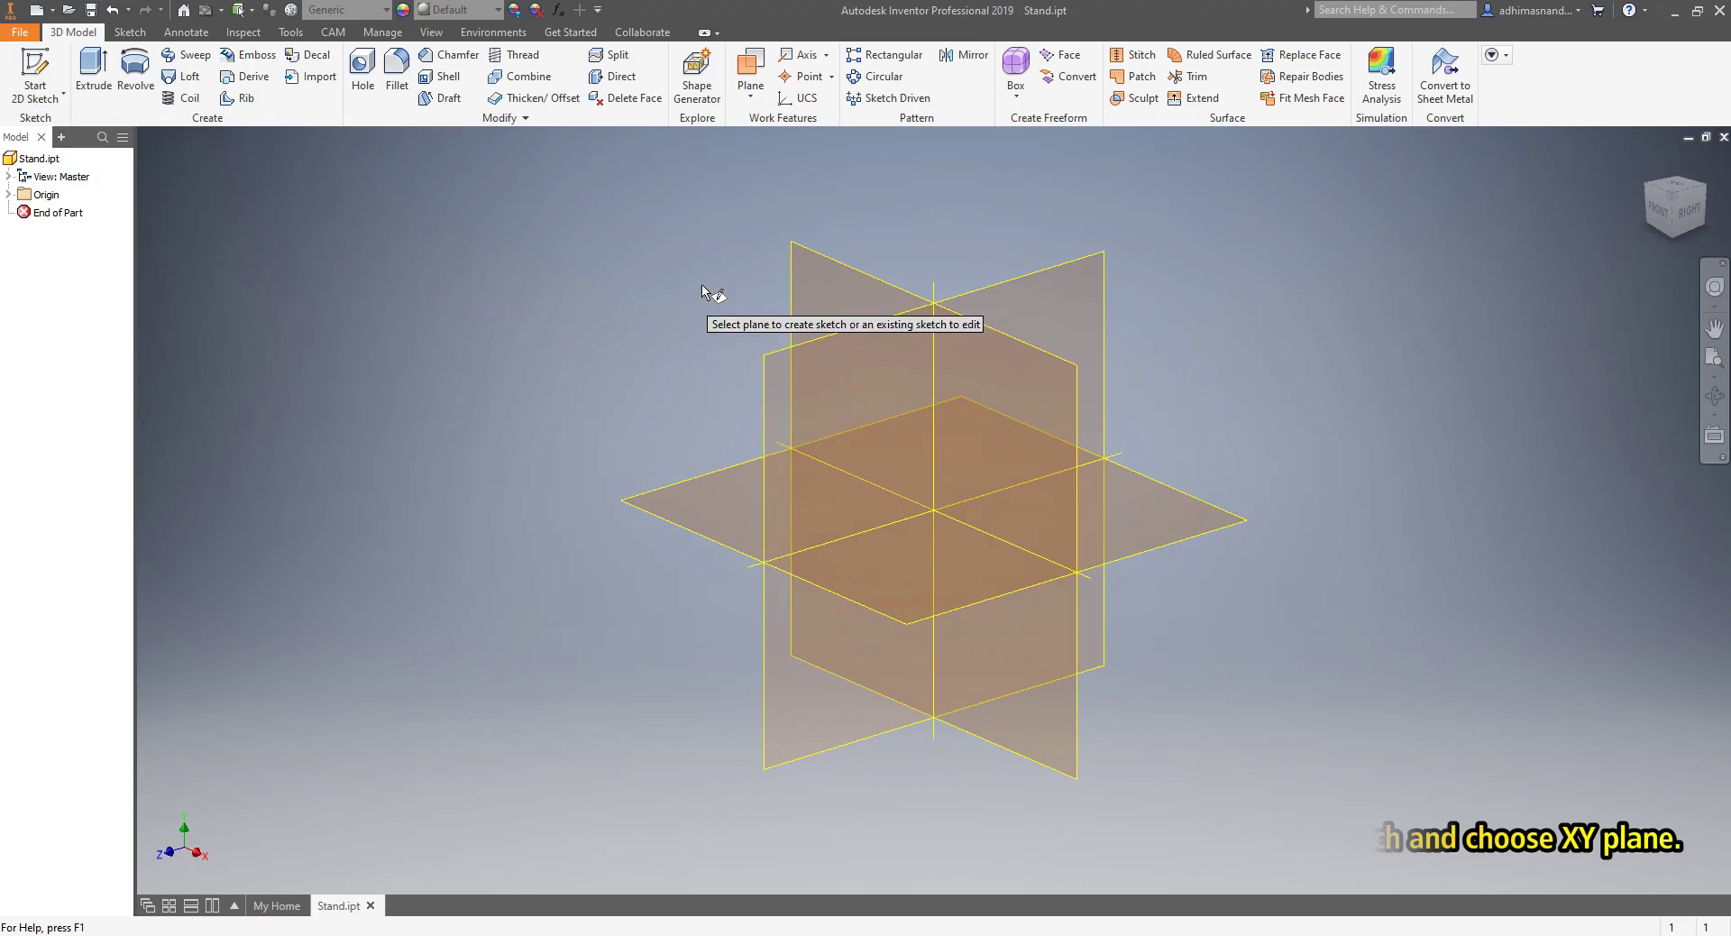
pyautogui.click(793, 263)
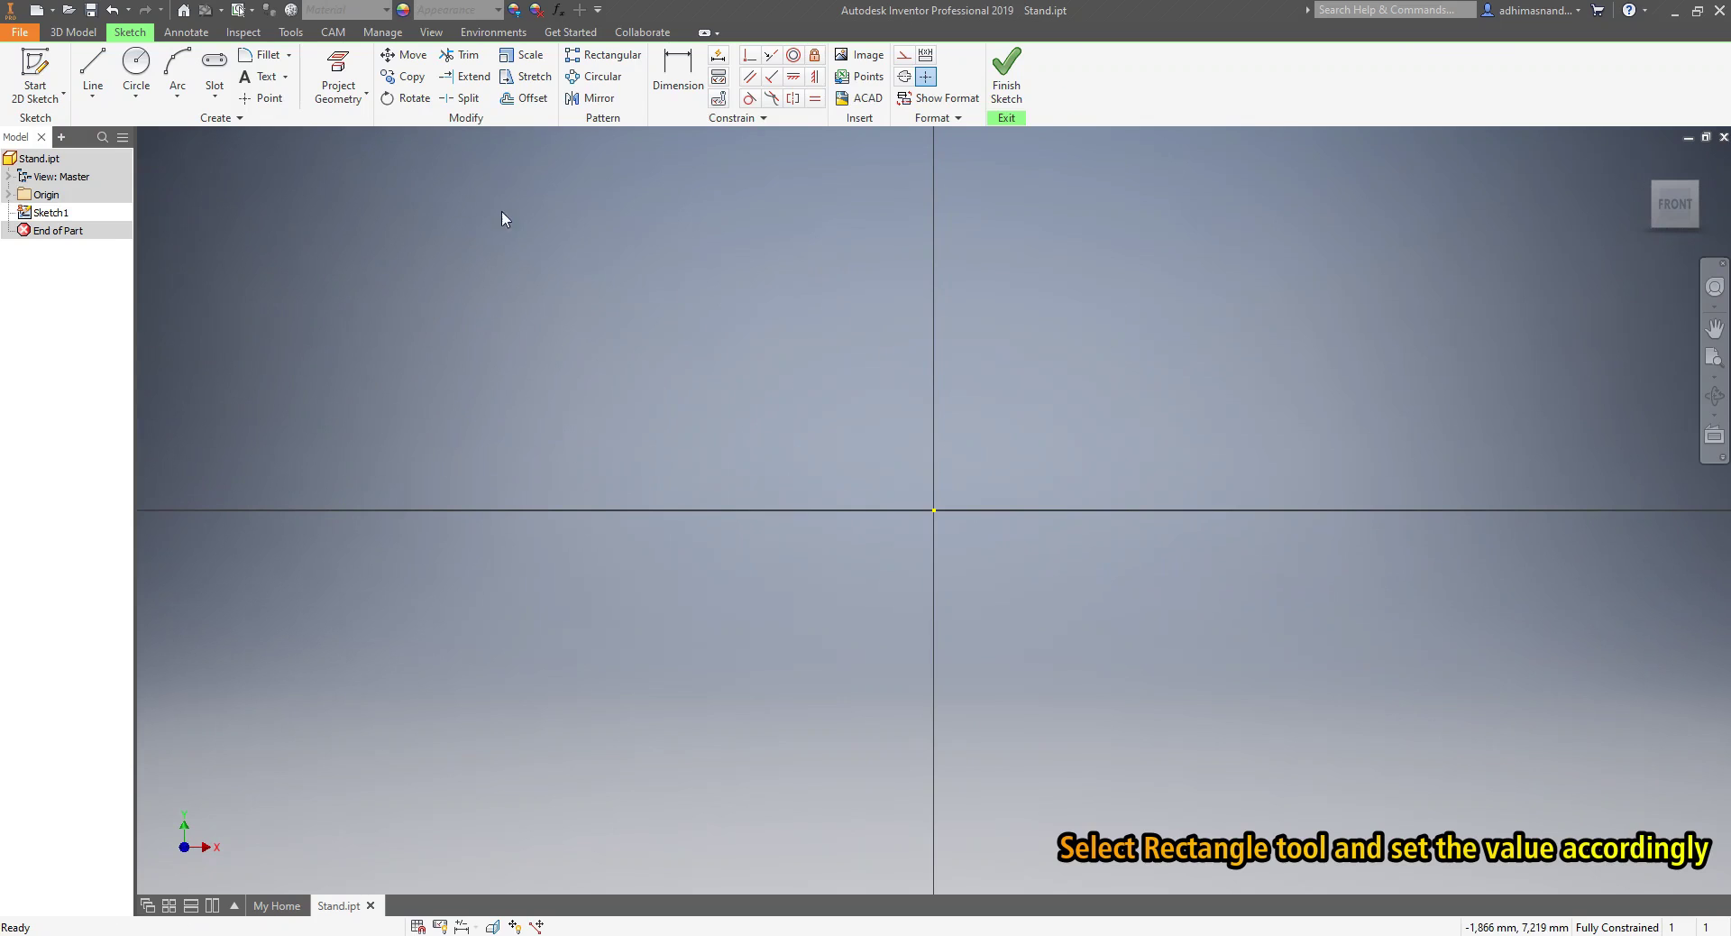
# - Sketch a two-point center rectangle about 18 mm wide and 15 mm high, centred on the origin
pyautogui.click(215, 90)
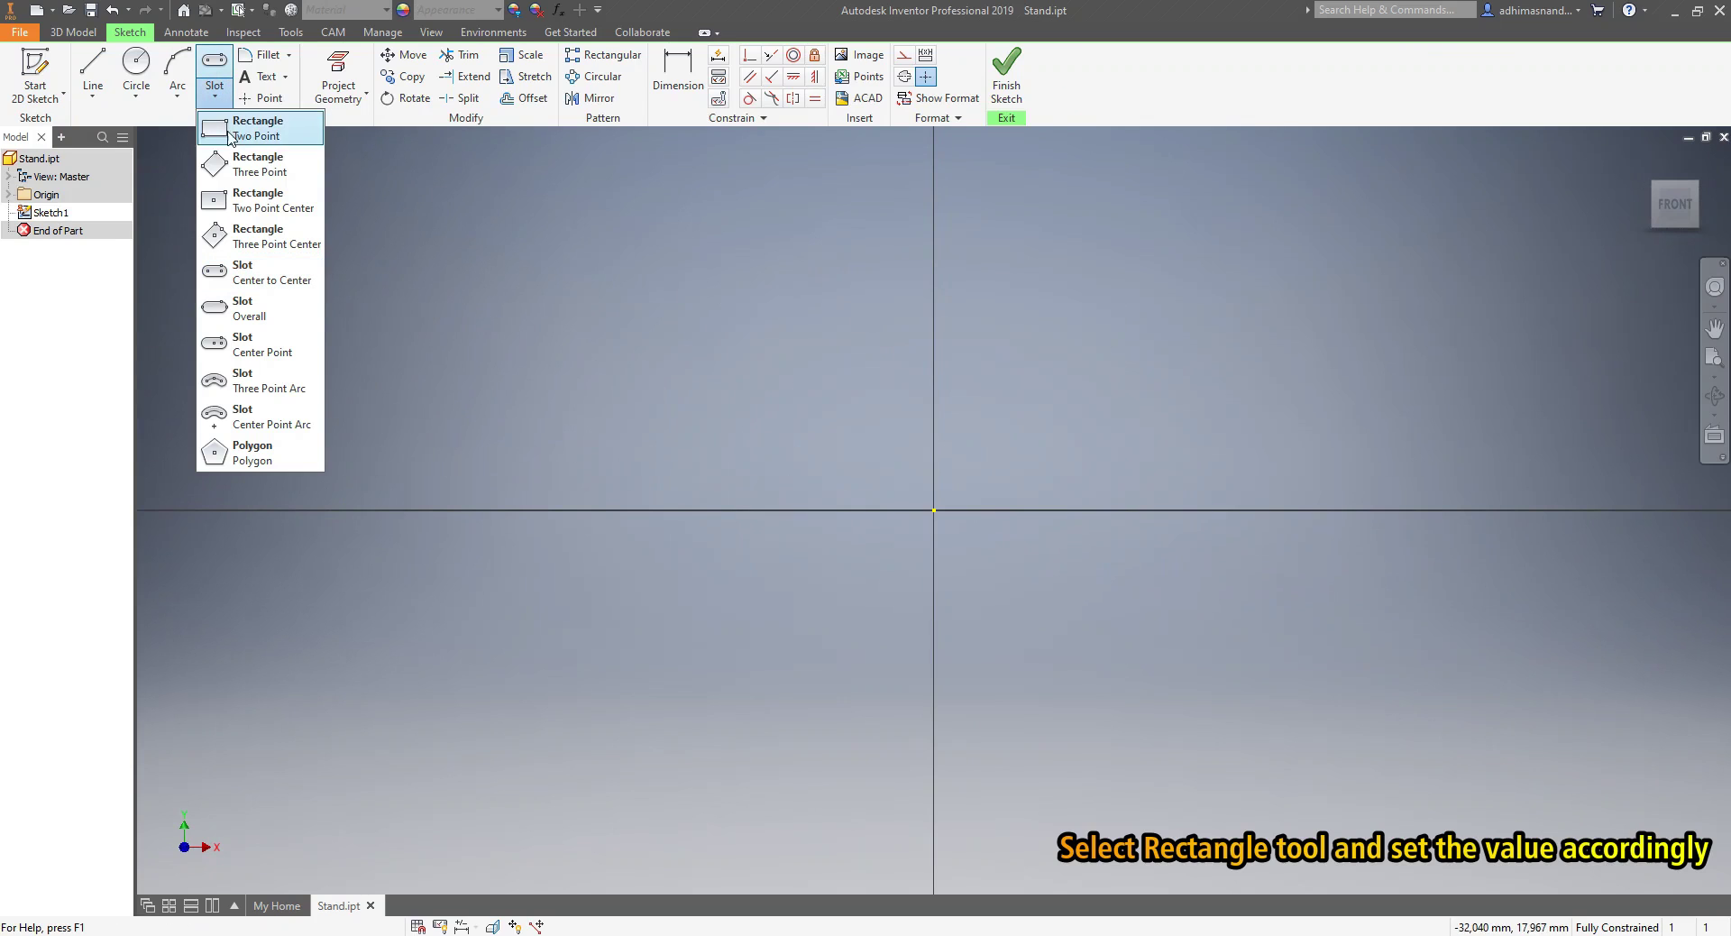
pyautogui.click(255, 213)
pyautogui.click(934, 510)
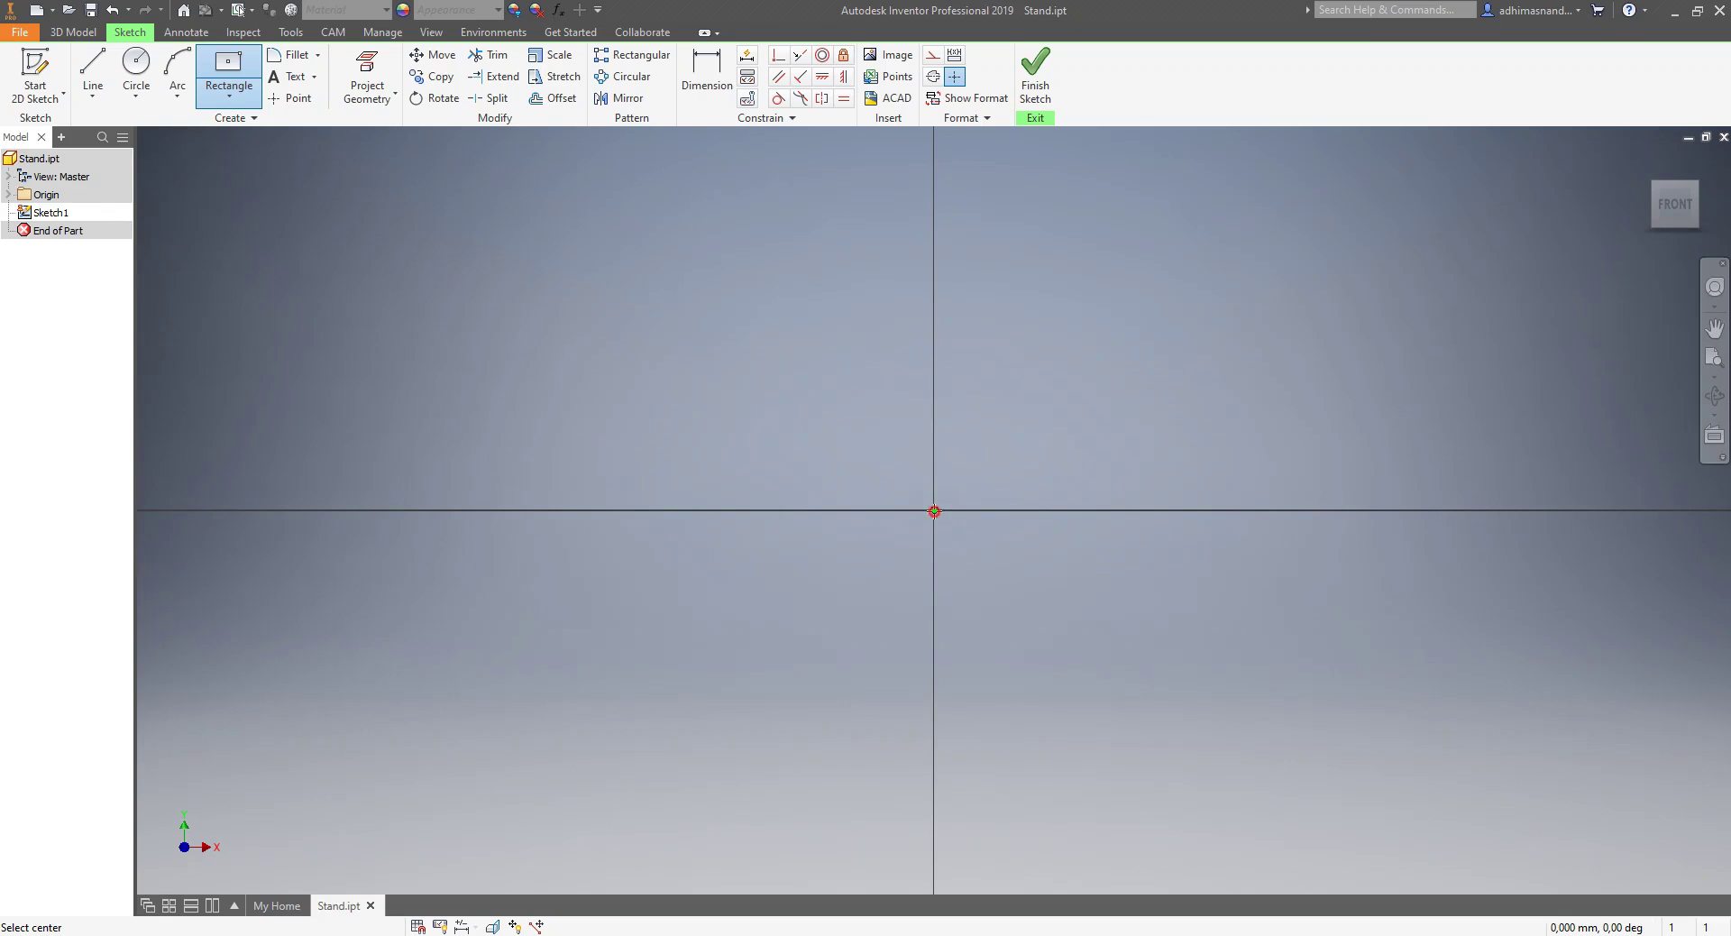
pyautogui.click(1139, 348)
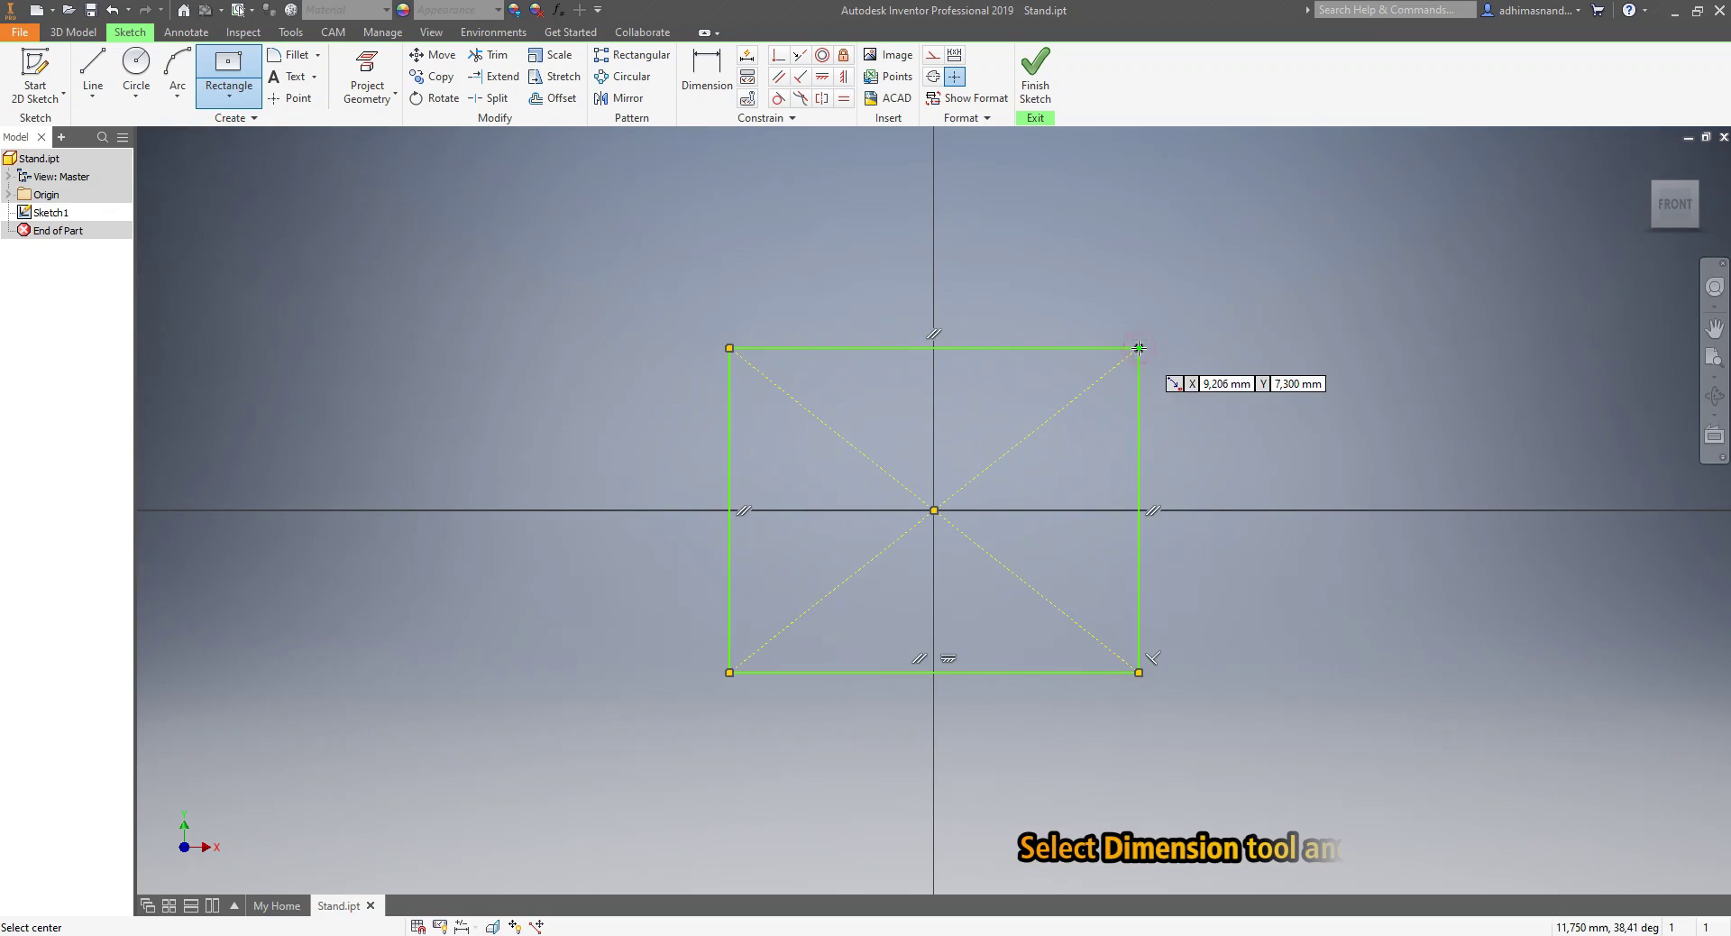
# - Dimension the rectangle's upper edge and set its width to 460 mm
pyautogui.click(704, 99)
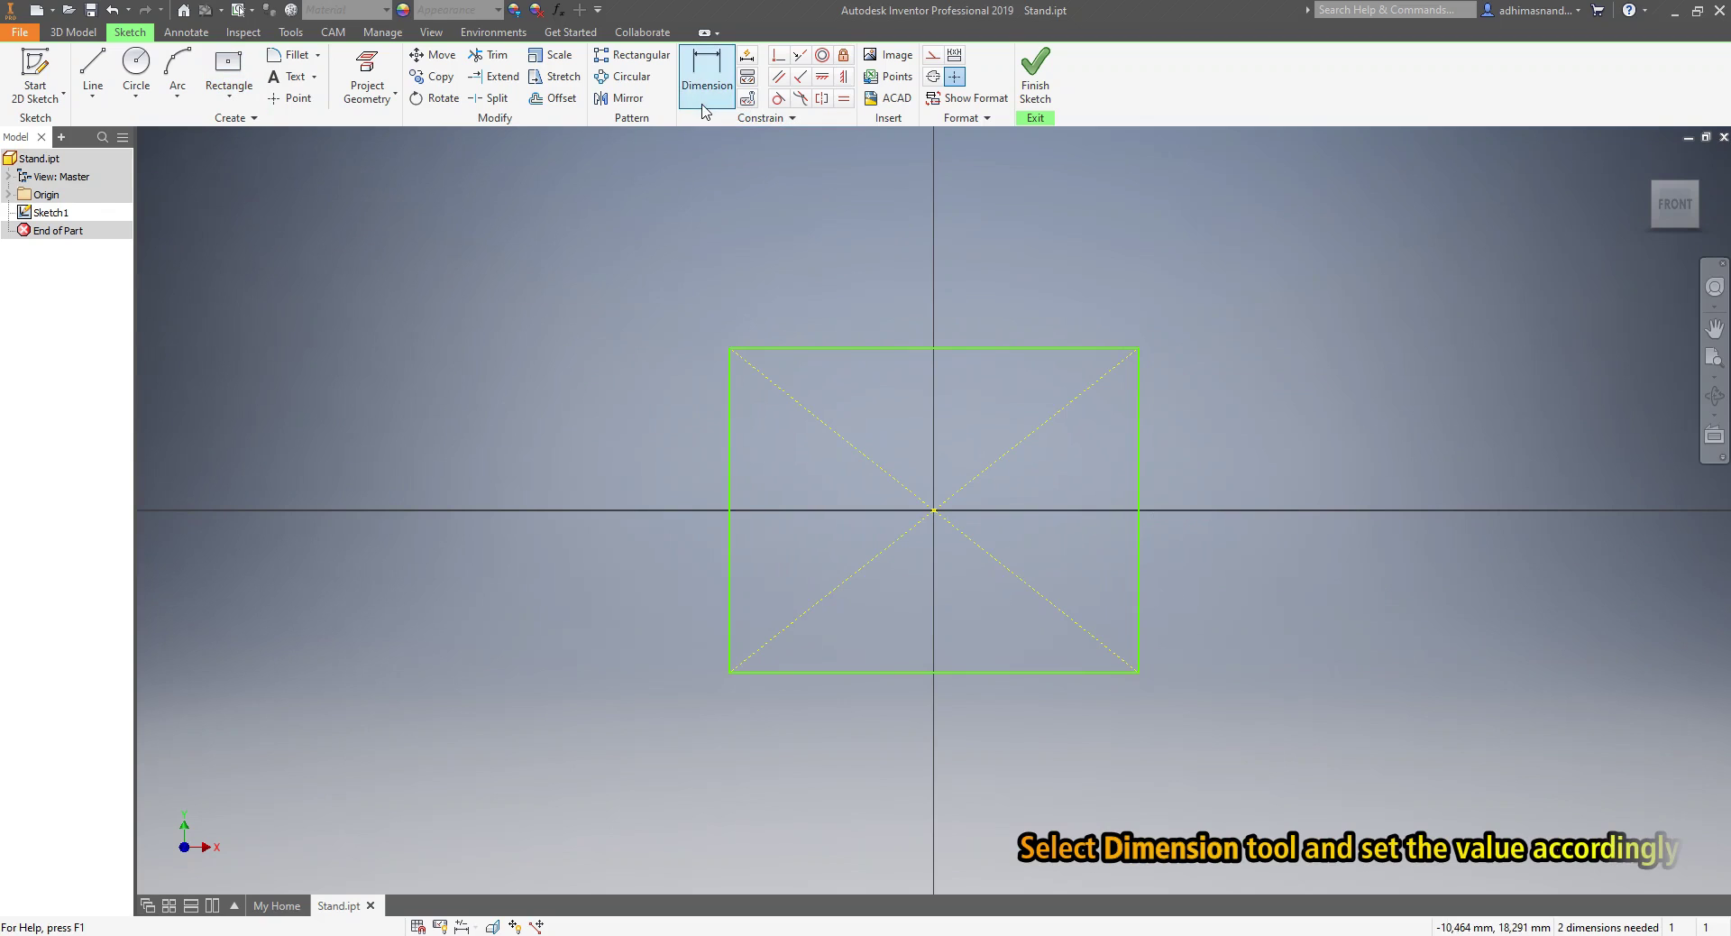
pyautogui.click(912, 348)
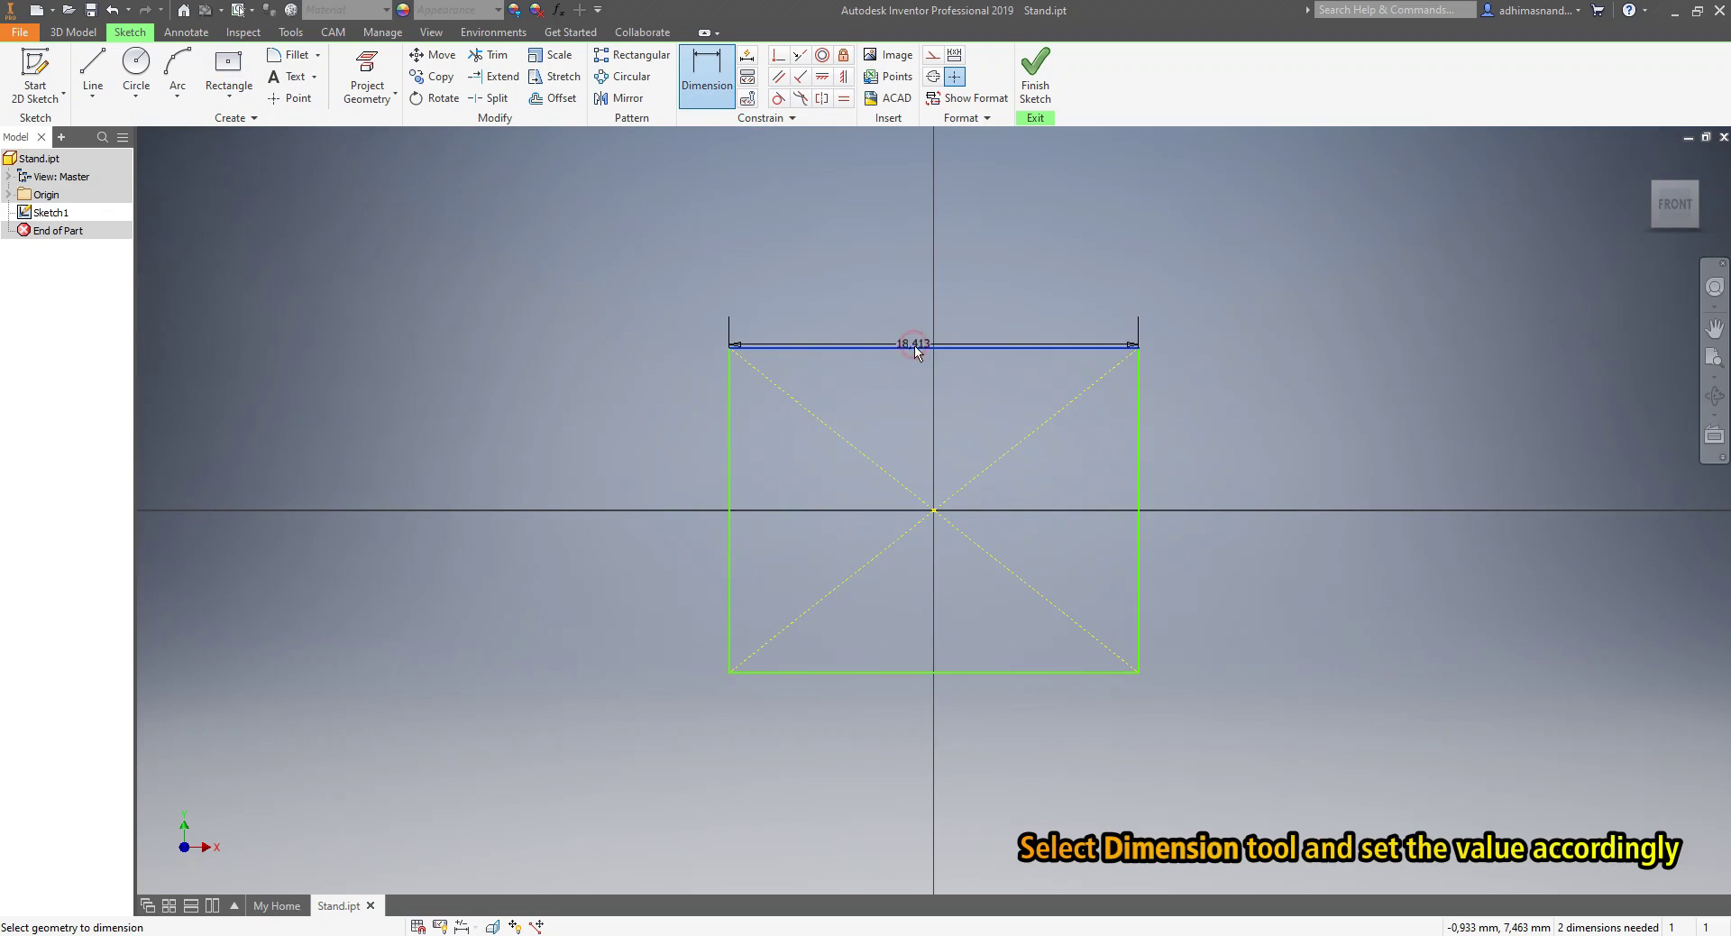
pyautogui.click(933, 293)
pyautogui.press('BackSpace')
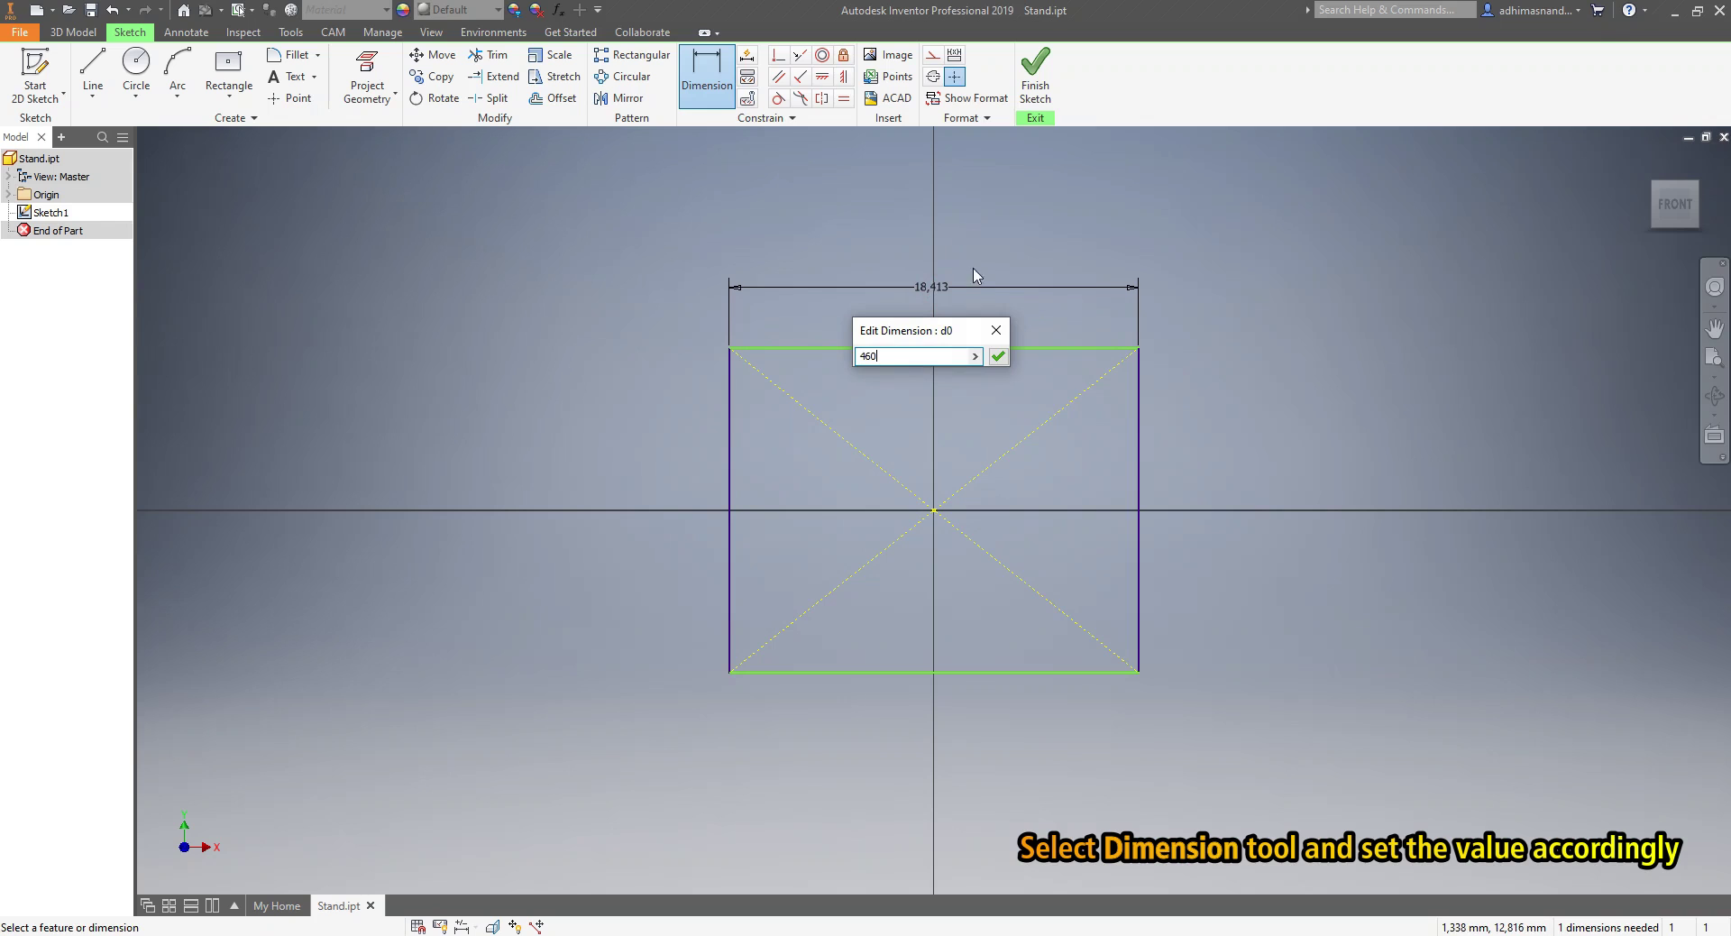
pyautogui.click(997, 356)
# - Dimension the rectangle's left edge, set its height to 70 mm, and move that dimension farther outward from the edge
pyautogui.scroll(-5, 991, 368)
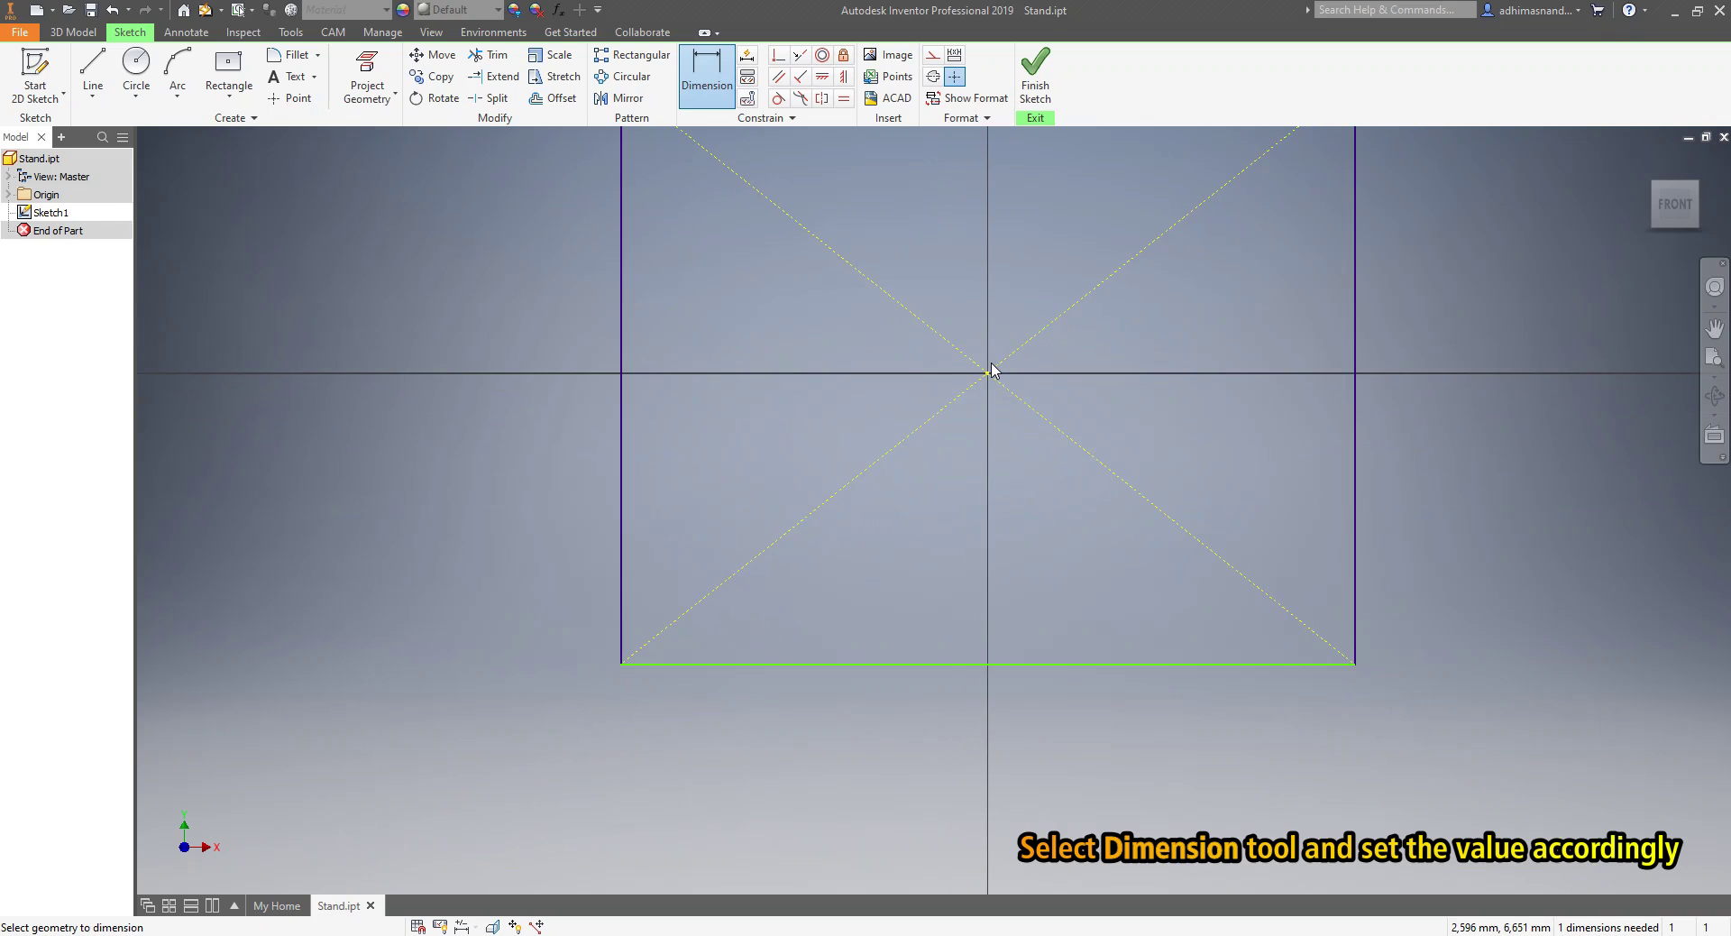
pyautogui.moveTo(991, 369); pyautogui.dragTo(915, 599, button='middle')
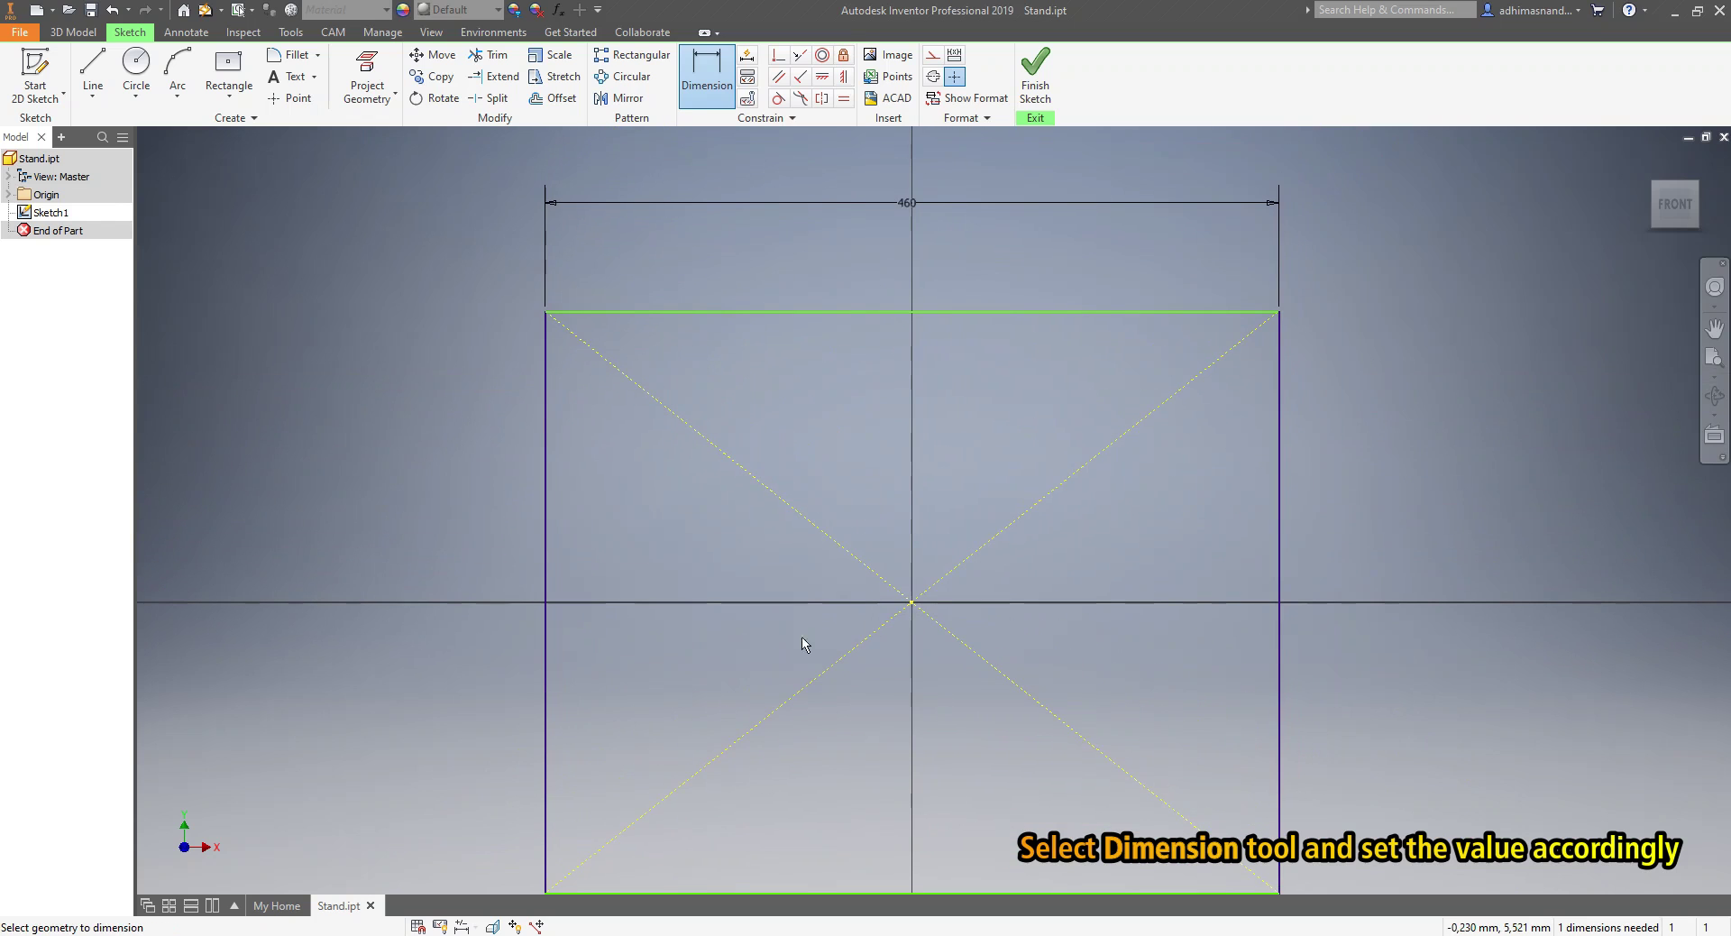
pyautogui.click(545, 645)
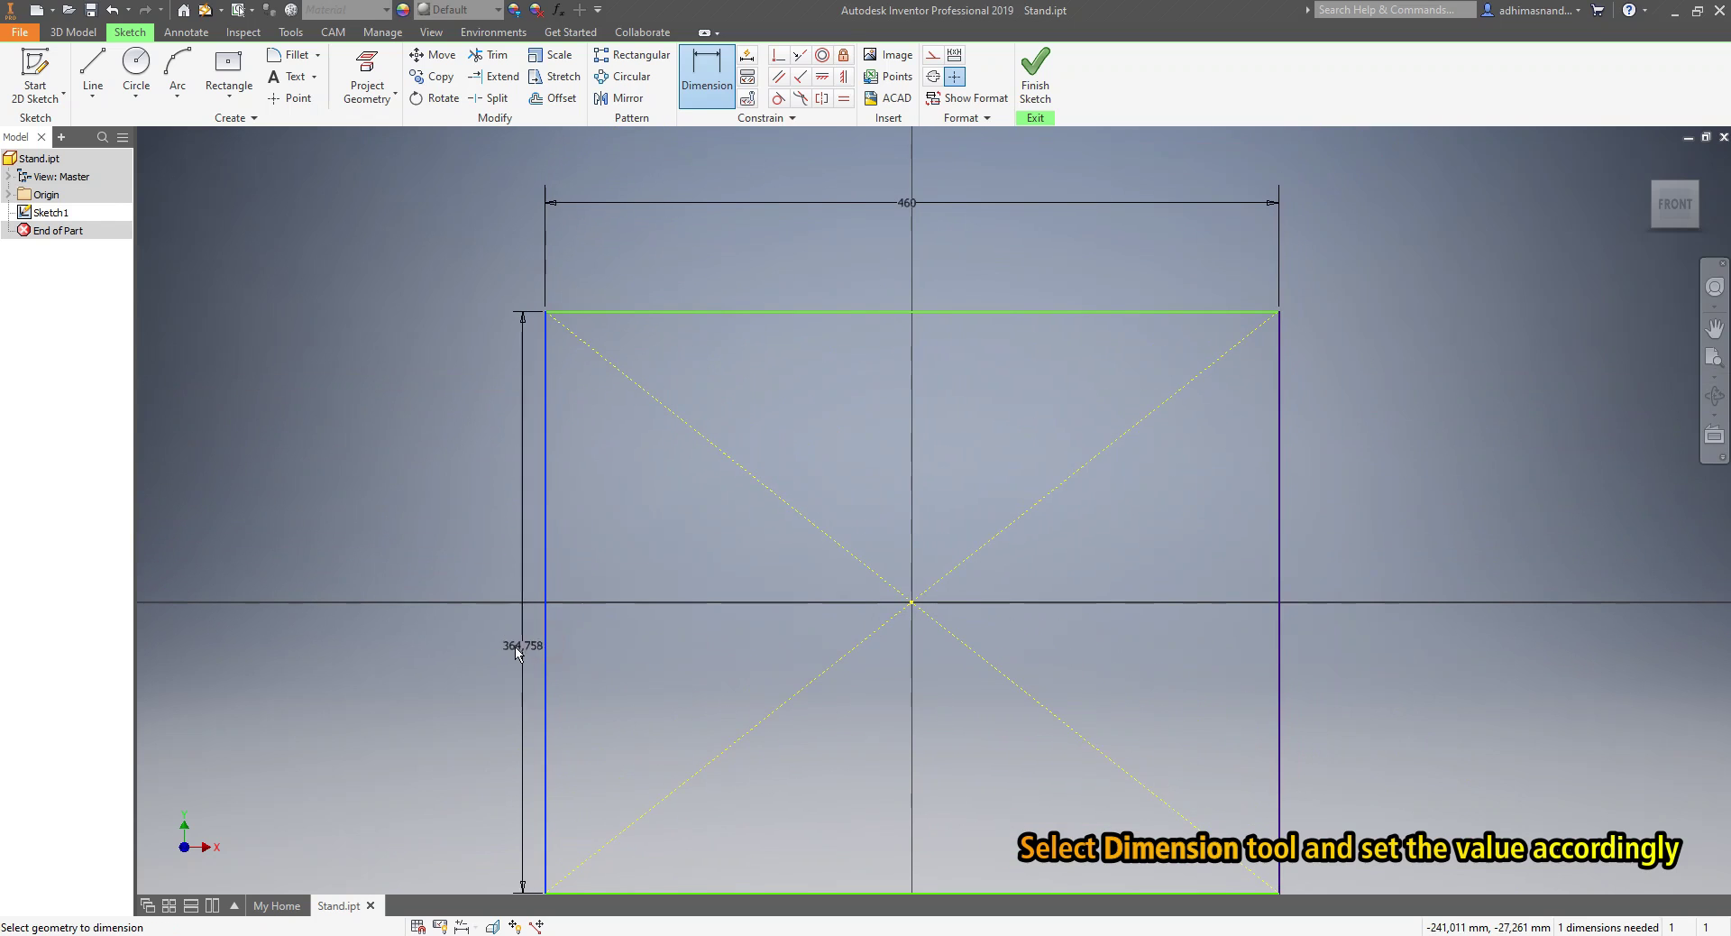
pyautogui.click(484, 645)
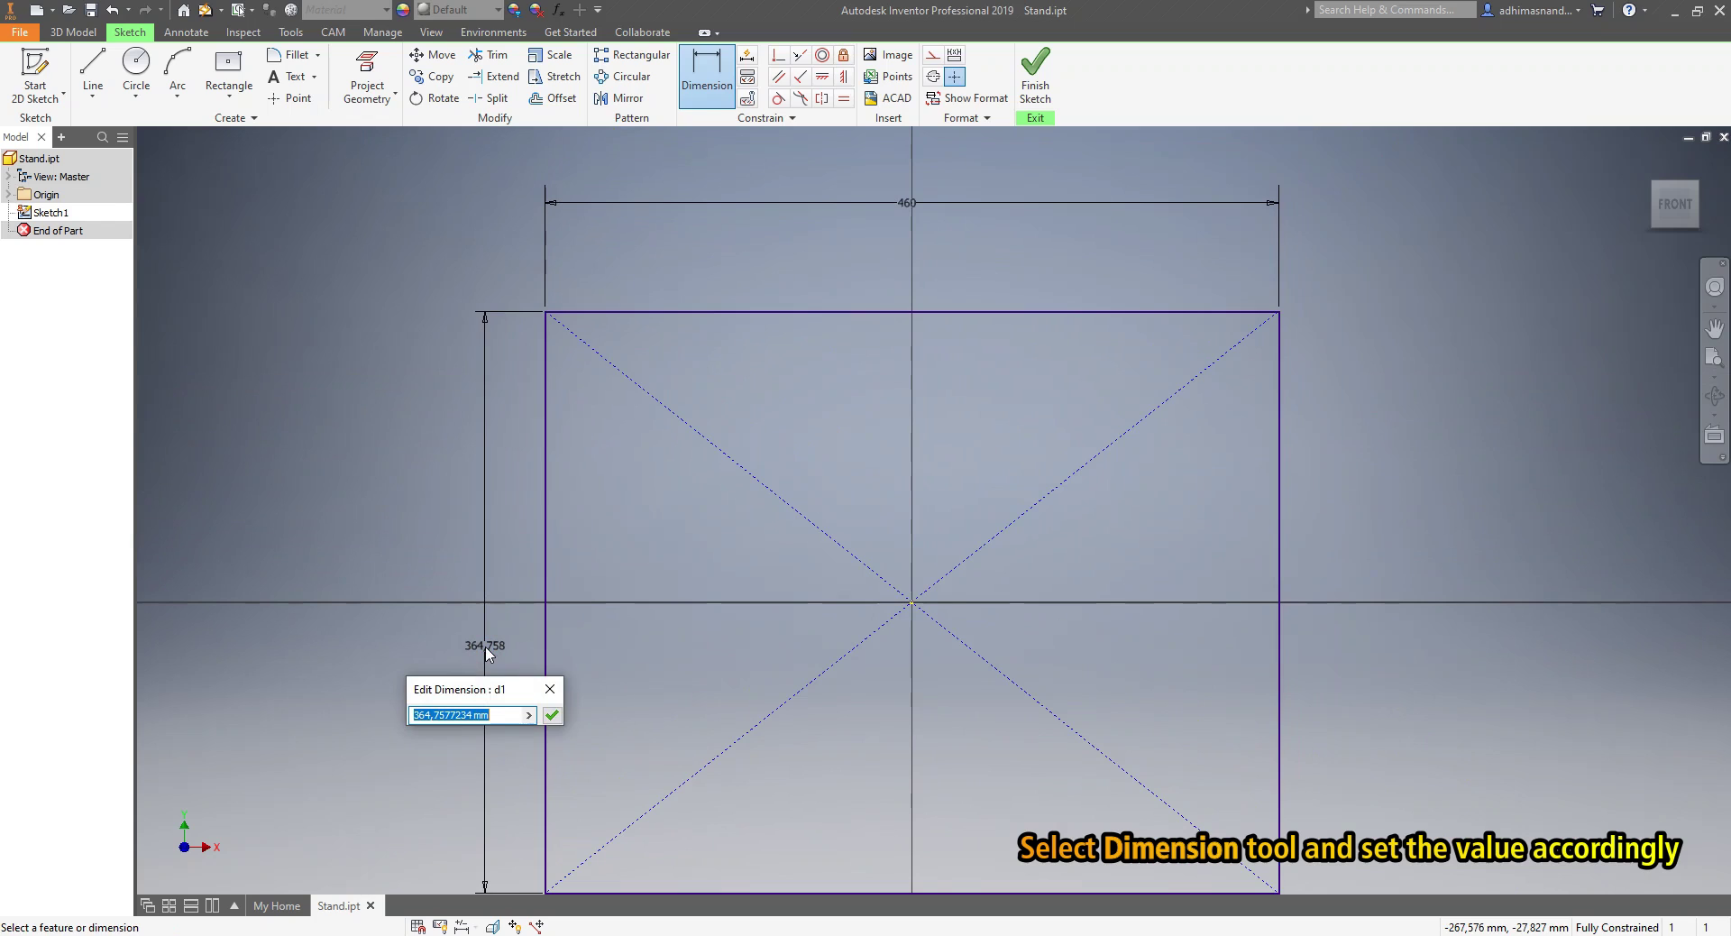
pyautogui.press('BackSpace')
pyautogui.click(552, 716)
pyautogui.scroll(3, 586, 692)
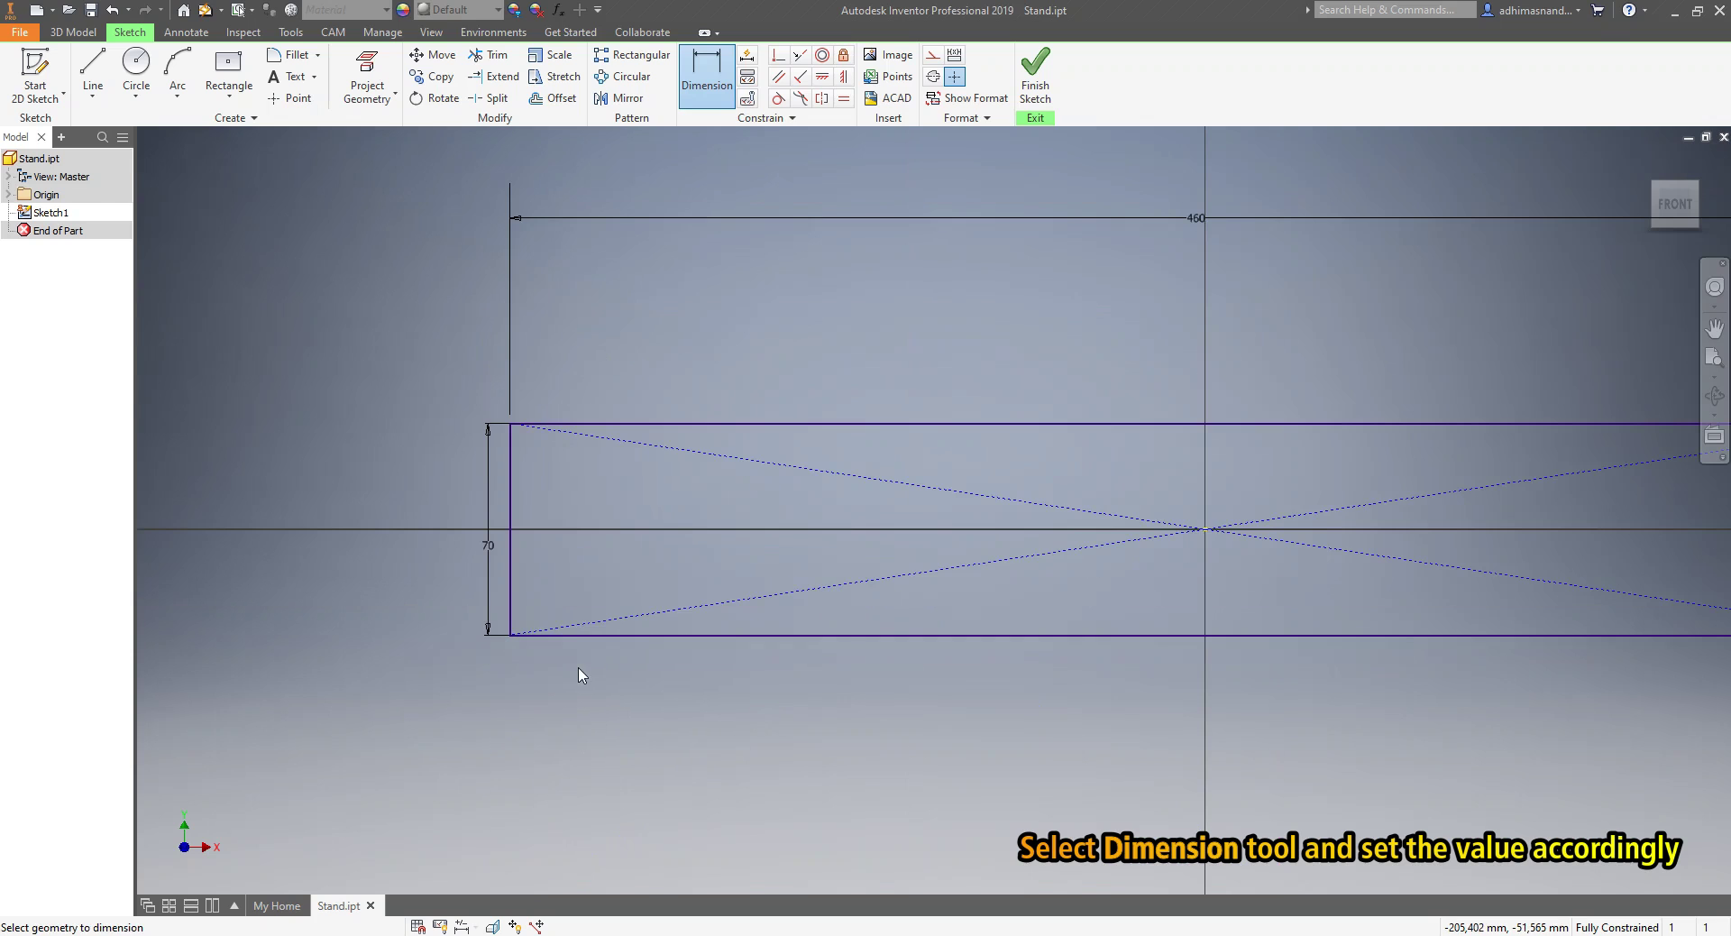
pyautogui.scroll(3, 553, 607)
pyautogui.press('Escape')
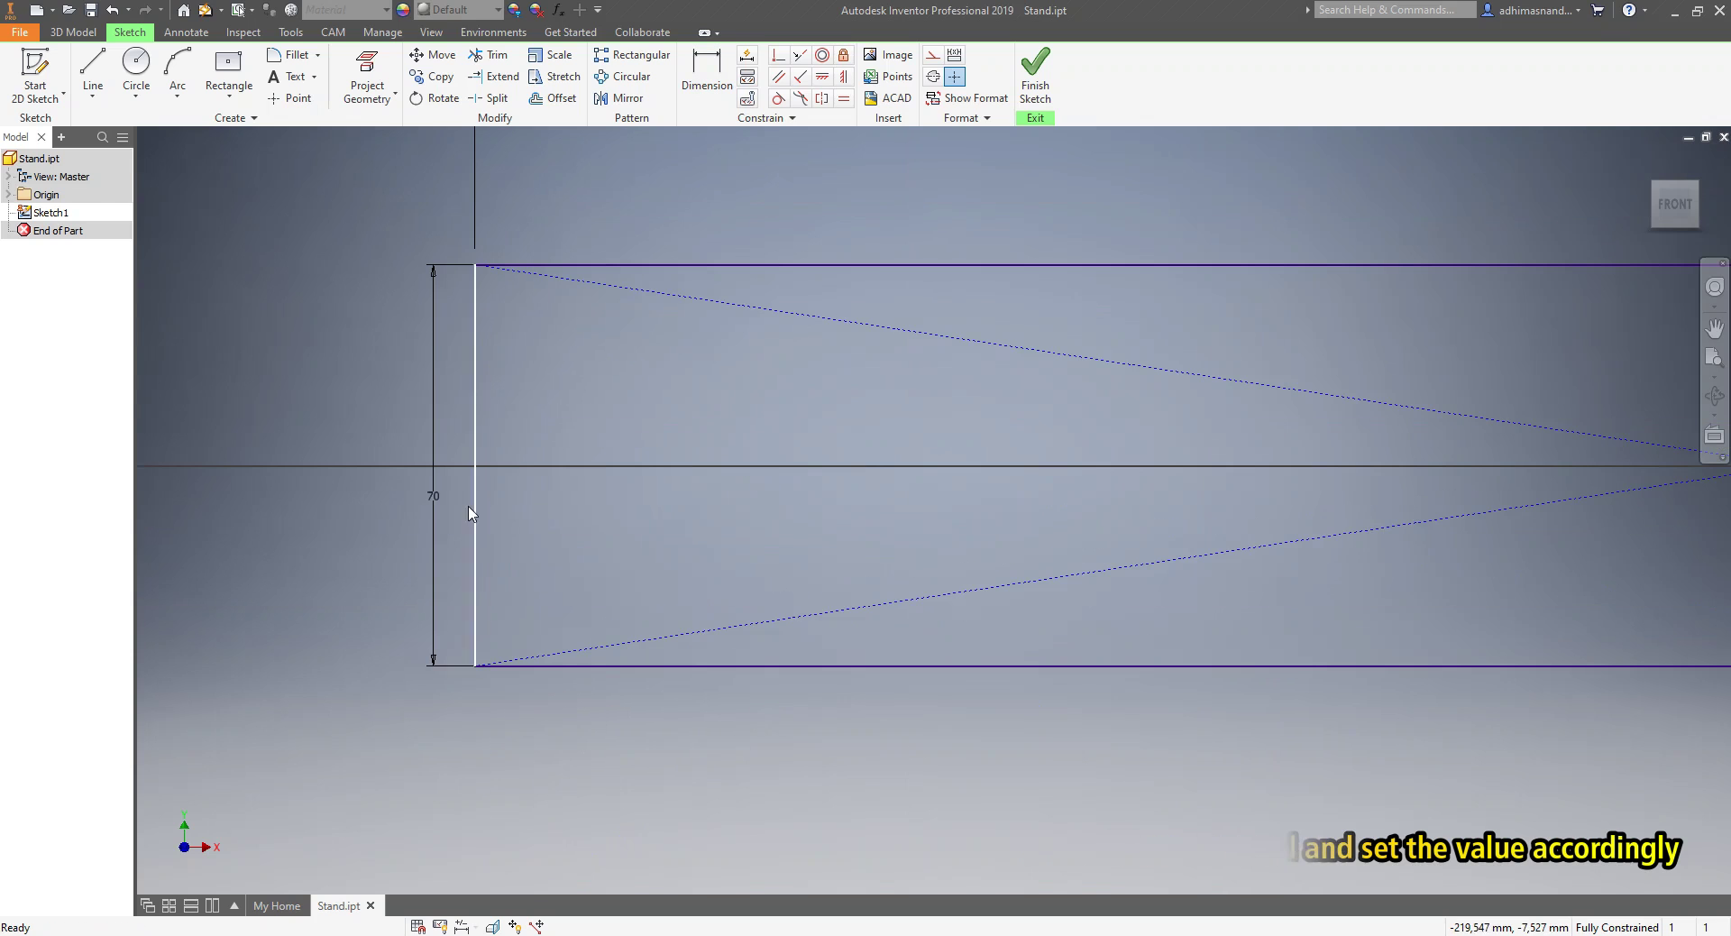
pyautogui.moveTo(445, 508); pyautogui.dragTo(395, 496)
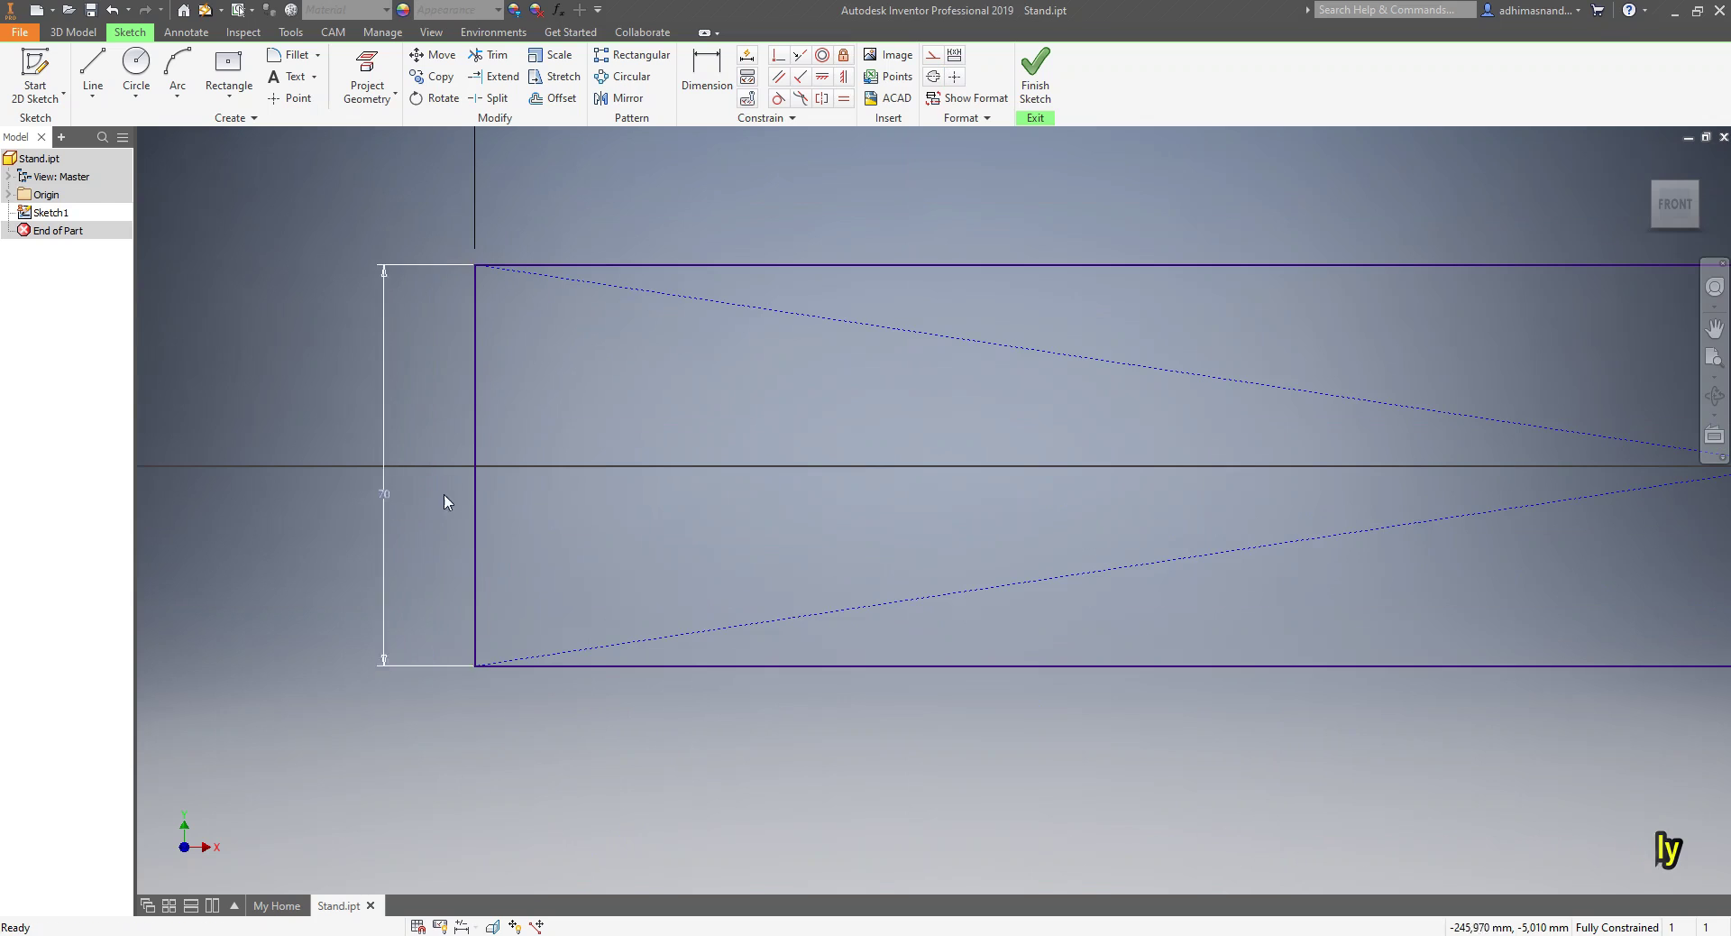
# - Draw a 39 mm line rising to the right at about 55° from the rectangle's lower edge, near its left end
pyautogui.scroll(5, 758, 552)
pyautogui.scroll(-4, 755, 552)
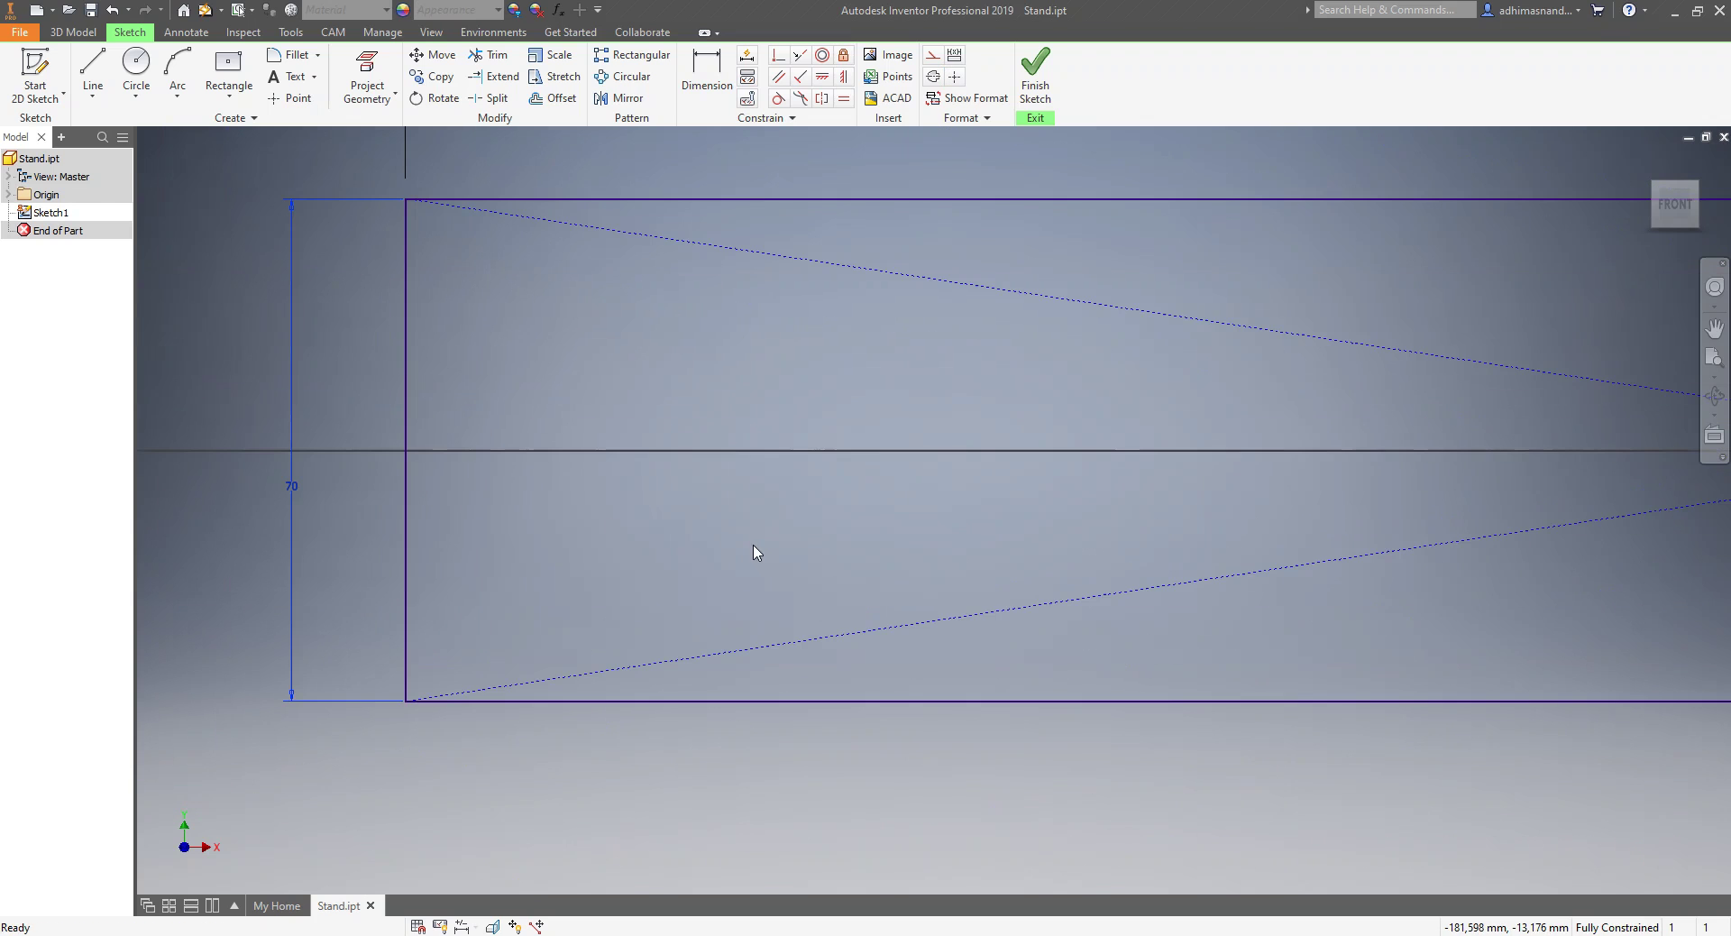
pyautogui.moveTo(755, 550); pyautogui.dragTo(742, 599, button='middle')
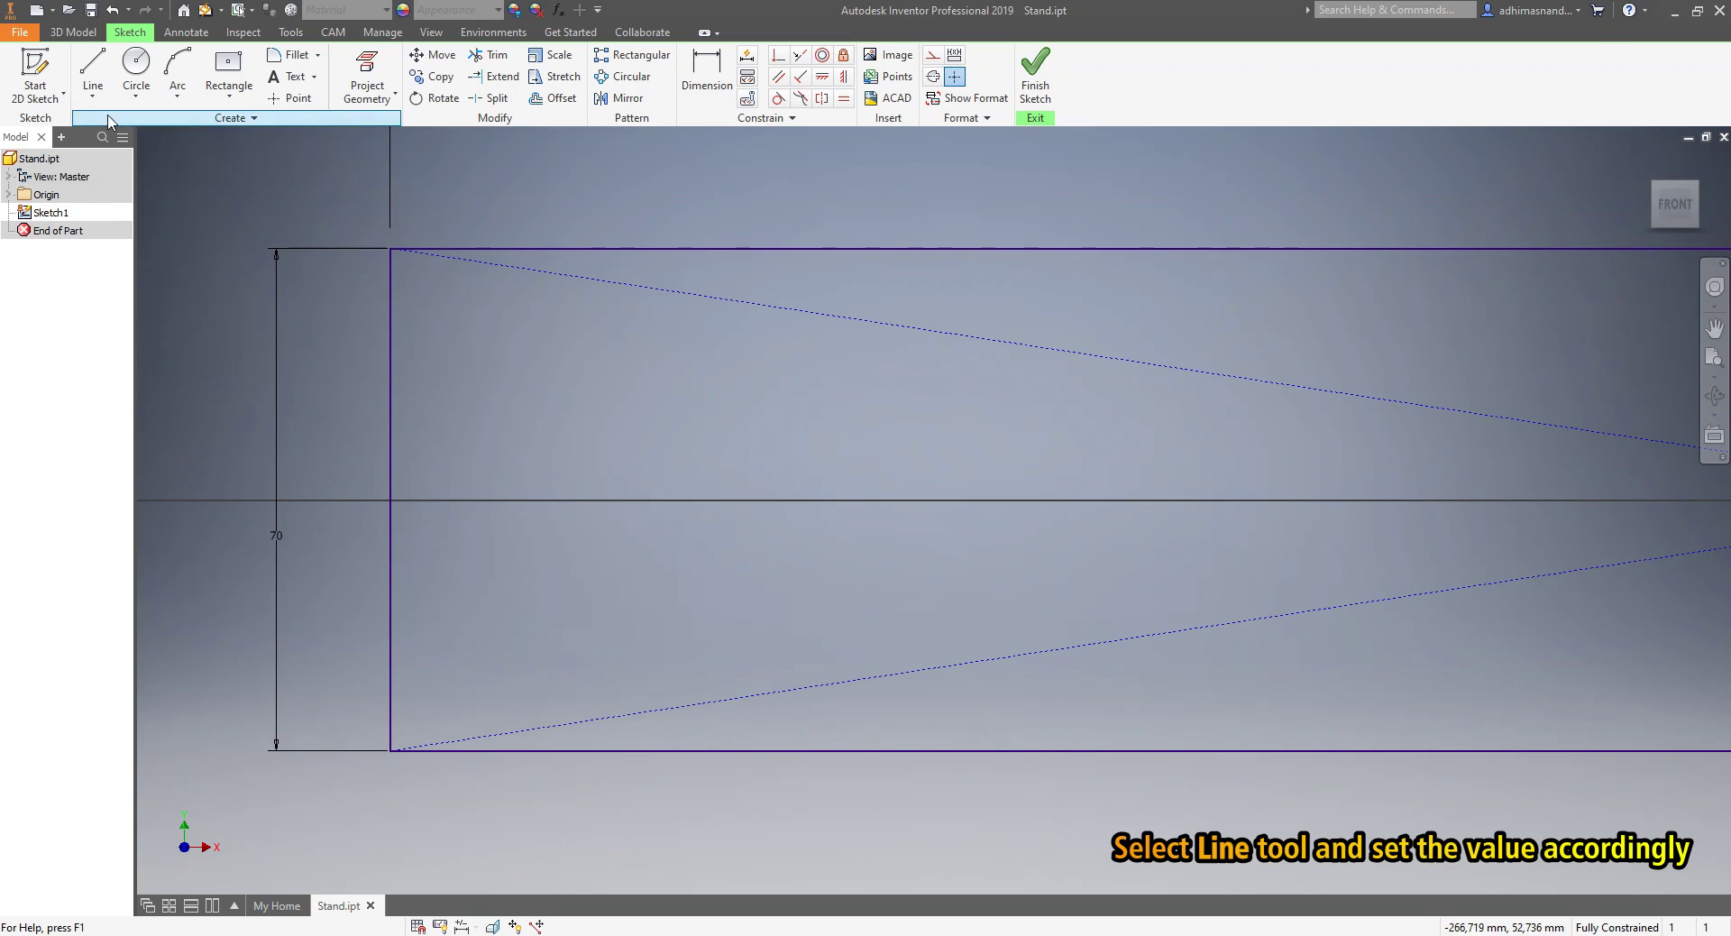
pyautogui.click(93, 92)
pyautogui.click(89, 128)
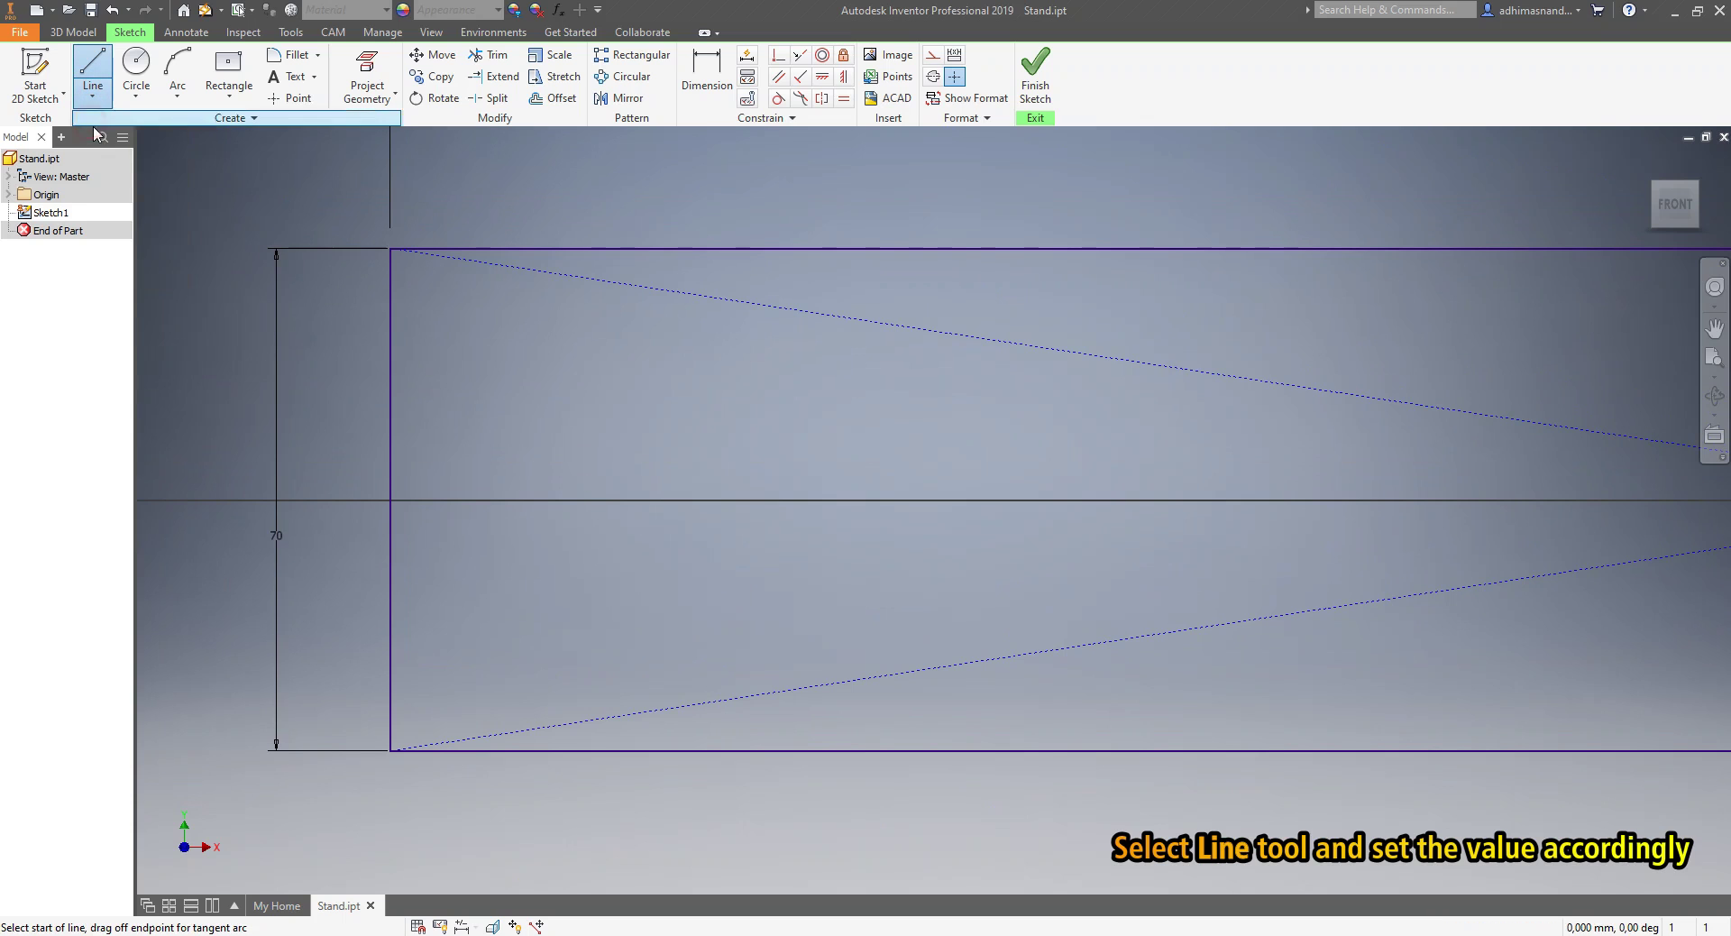
pyautogui.click(627, 750)
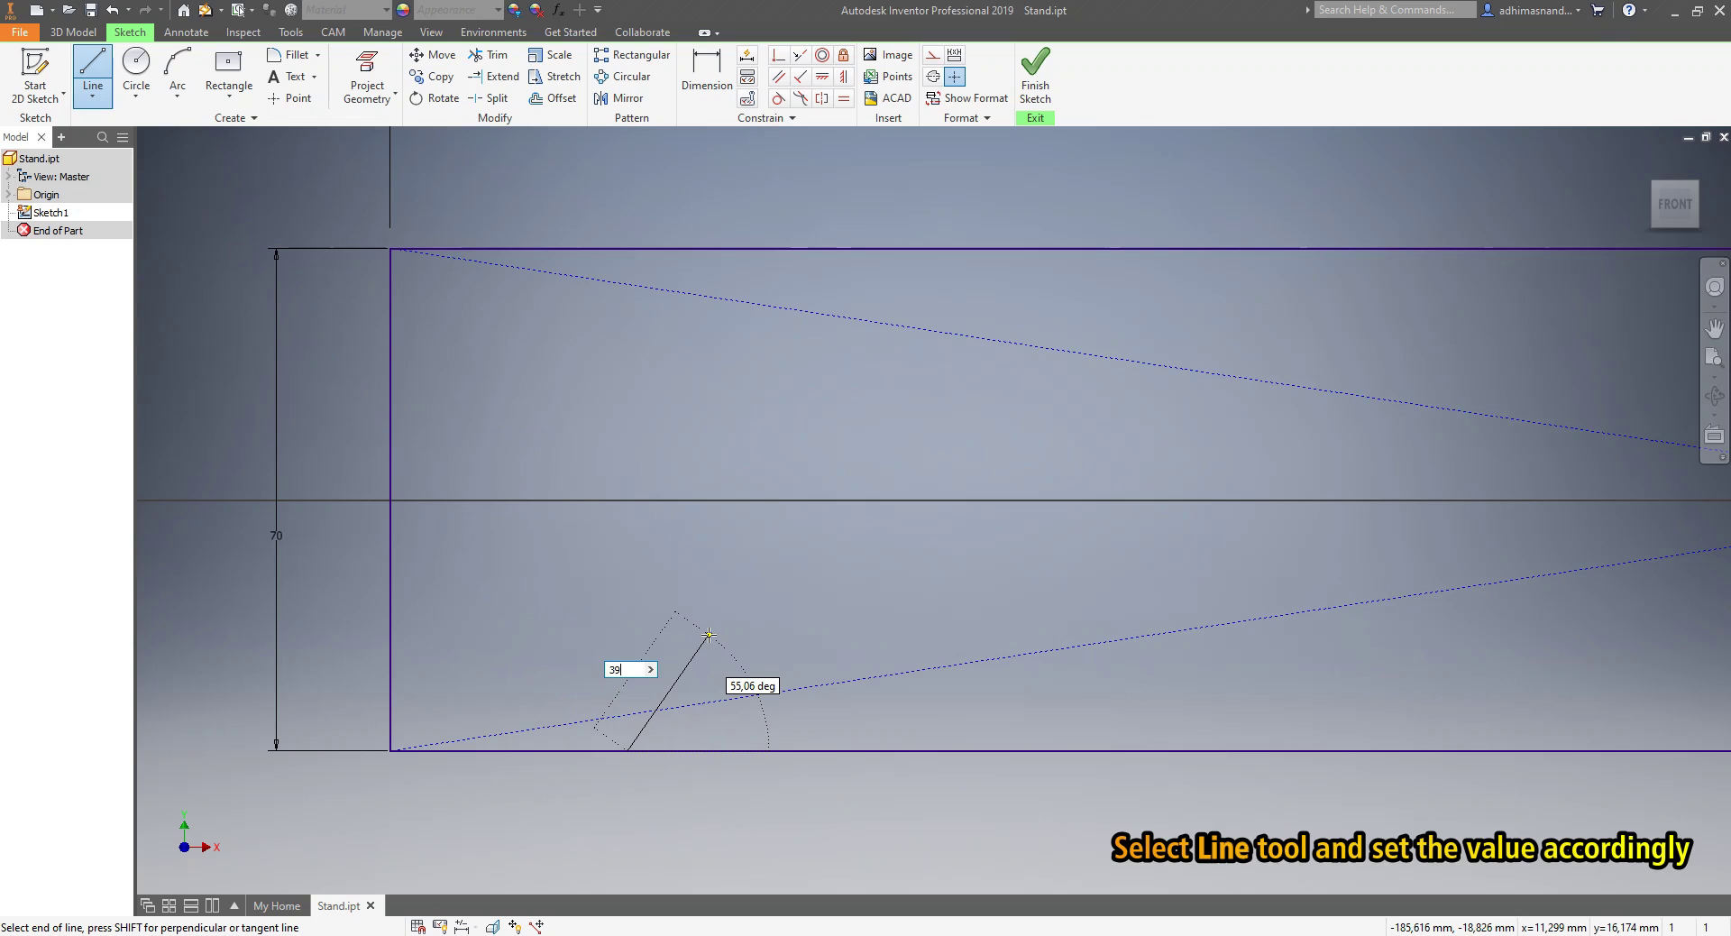
pyautogui.write('39')
pyautogui.press('Return')
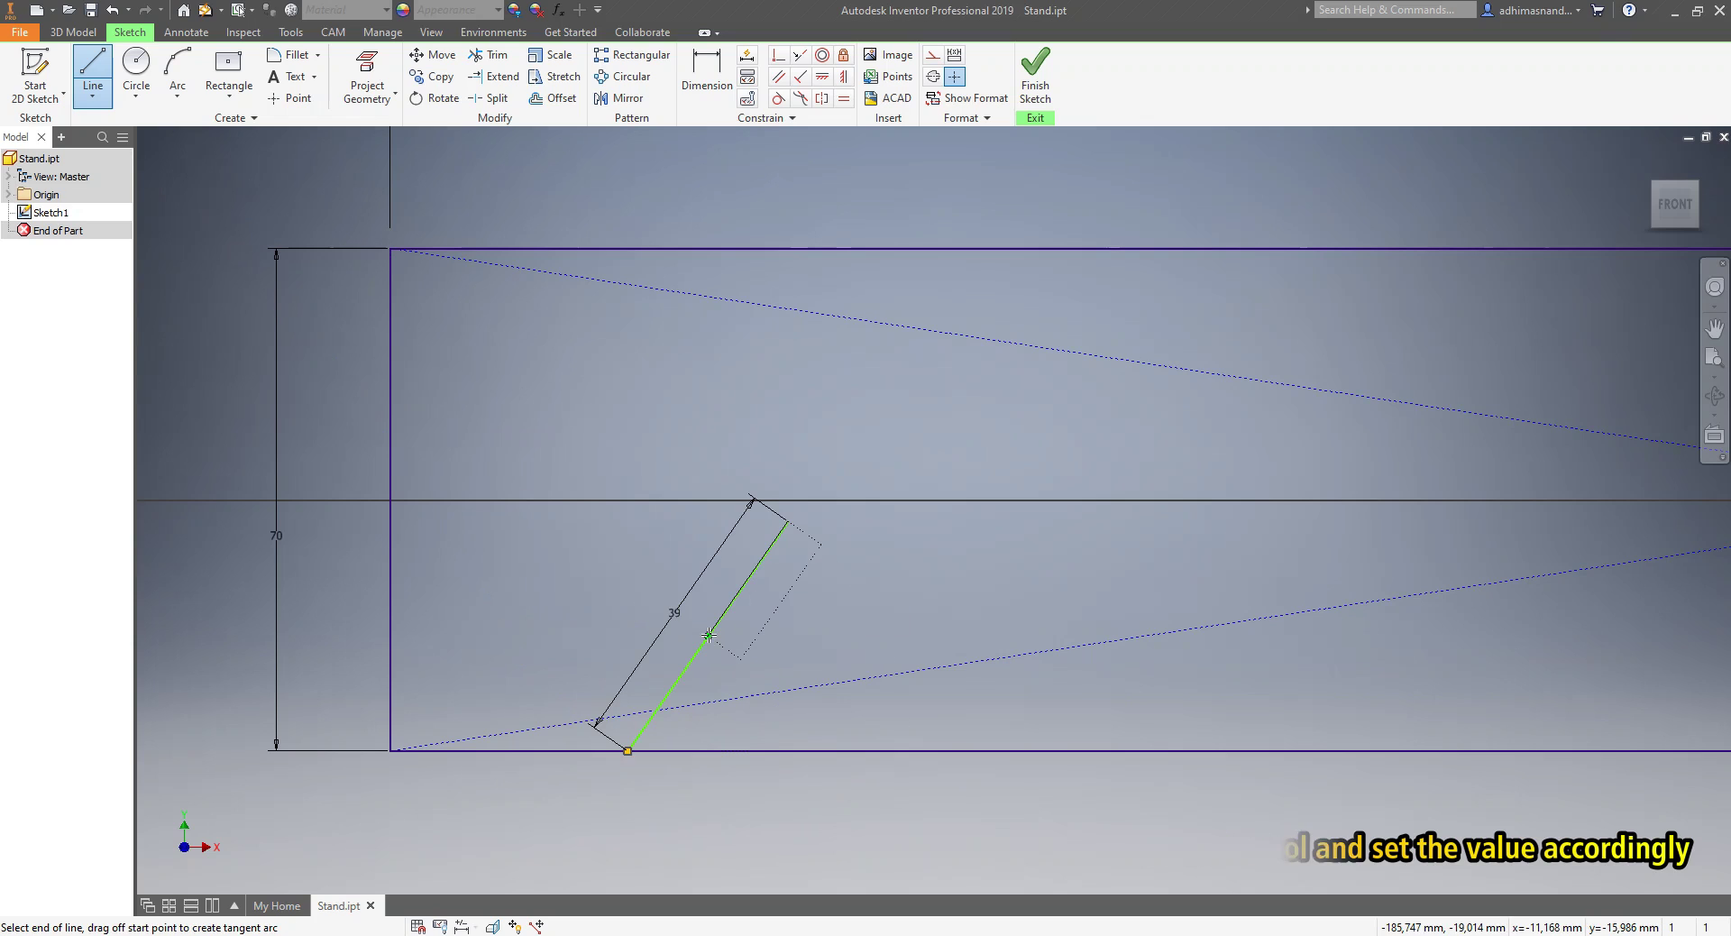
# - Move the slanted line's length dimension to its lower-right side and set the line's angle to the rectangle's lower edge to 130°
pyautogui.press('Escape')
pyautogui.moveTo(674, 613); pyautogui.dragTo(774, 674)
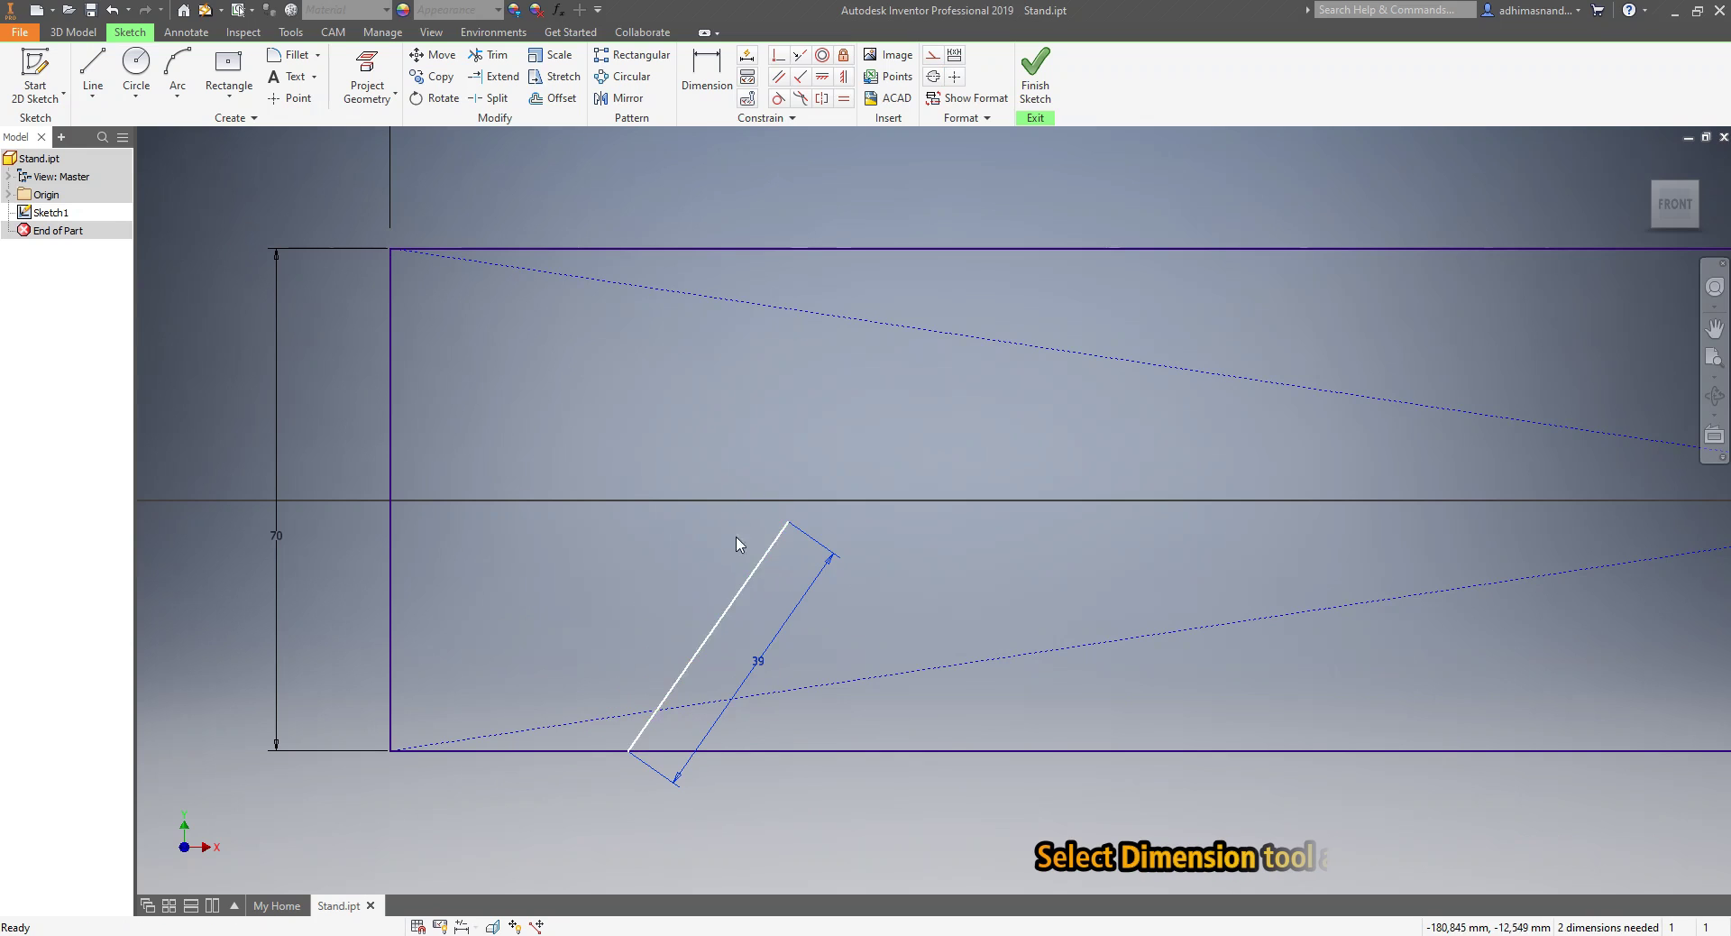
pyautogui.click(684, 86)
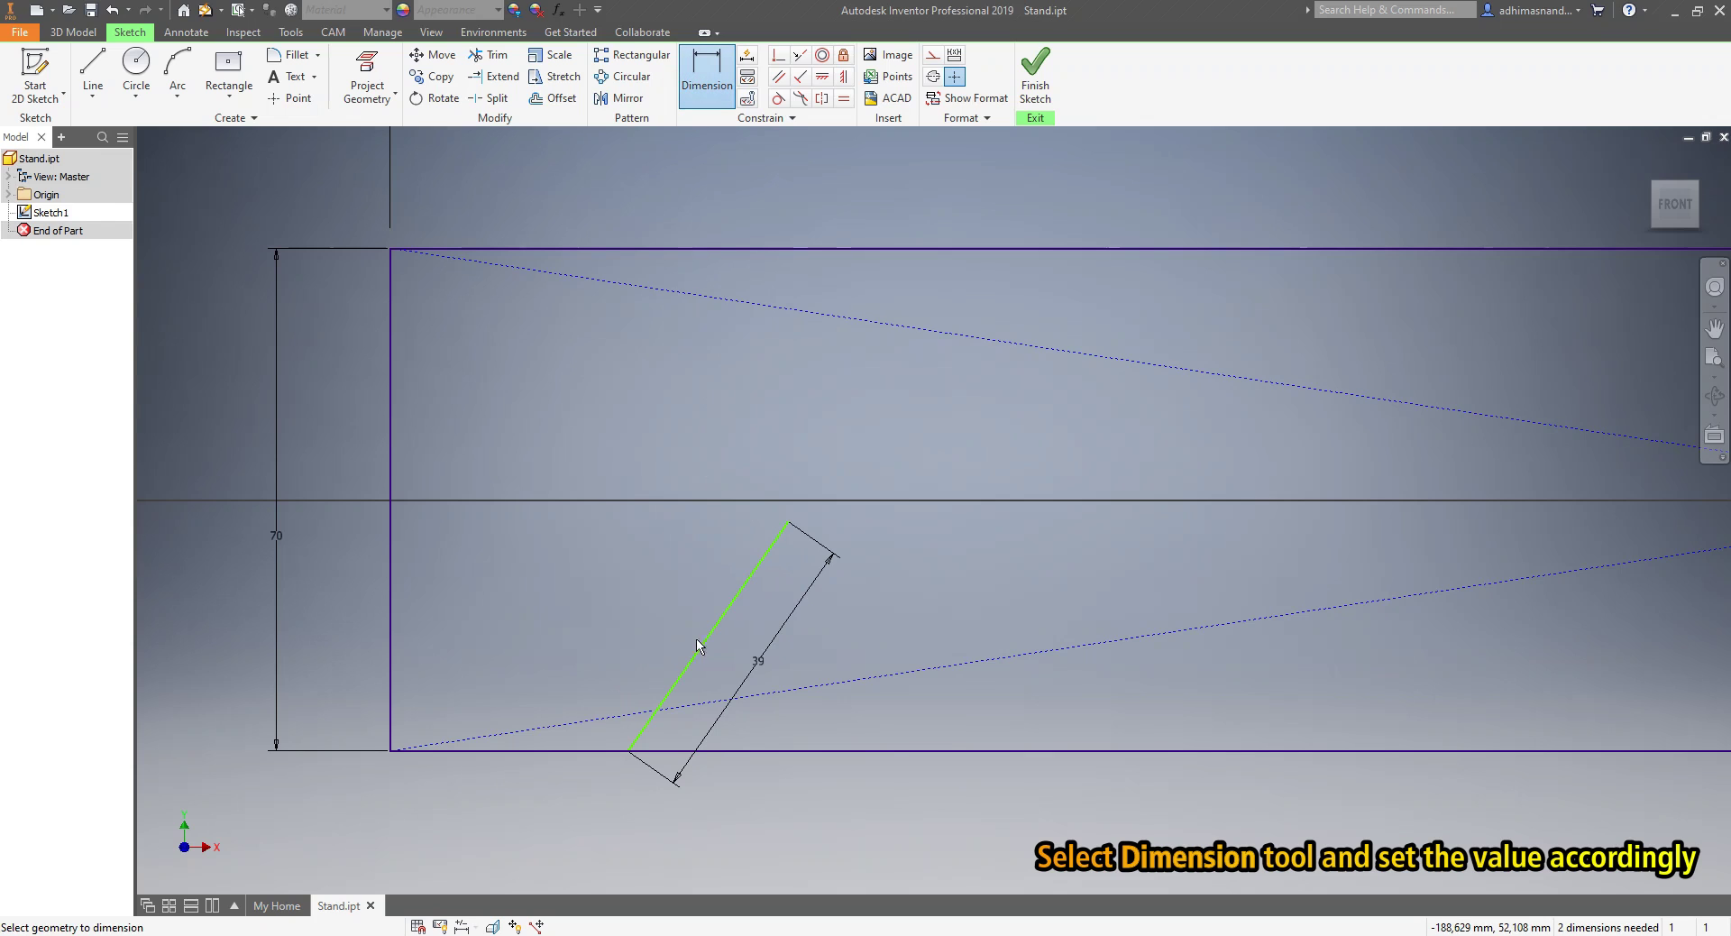
pyautogui.click(663, 712)
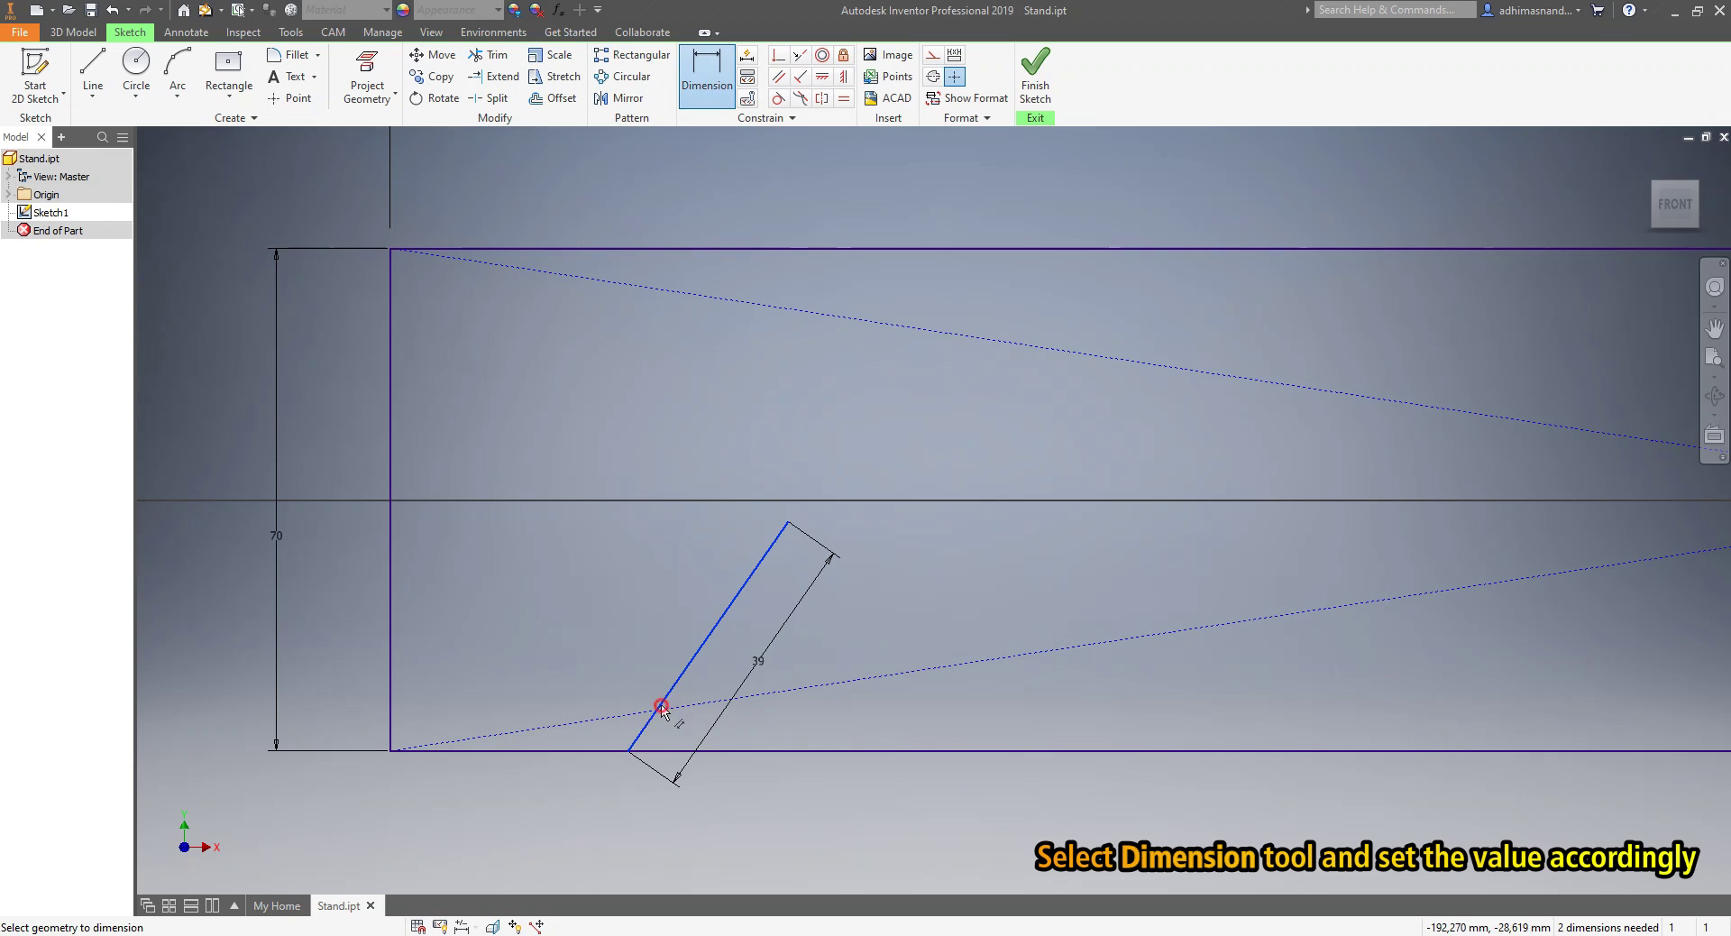
pyautogui.click(599, 751)
pyautogui.click(604, 711)
pyautogui.press('BackSpace')
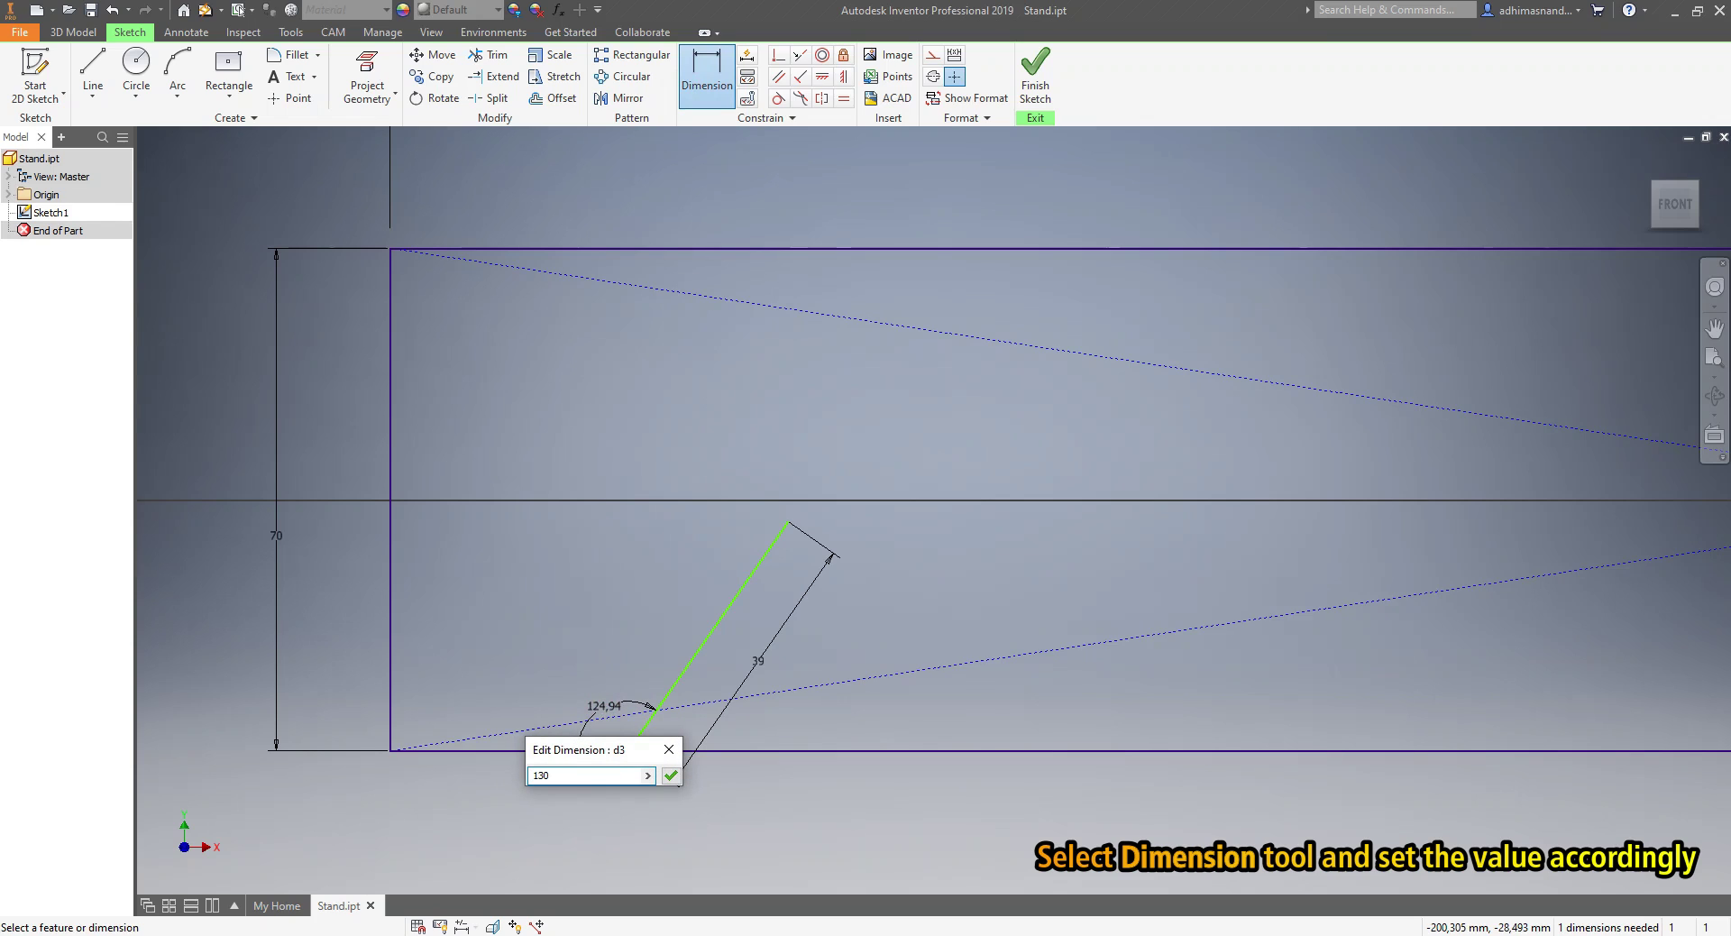
pyautogui.click(670, 775)
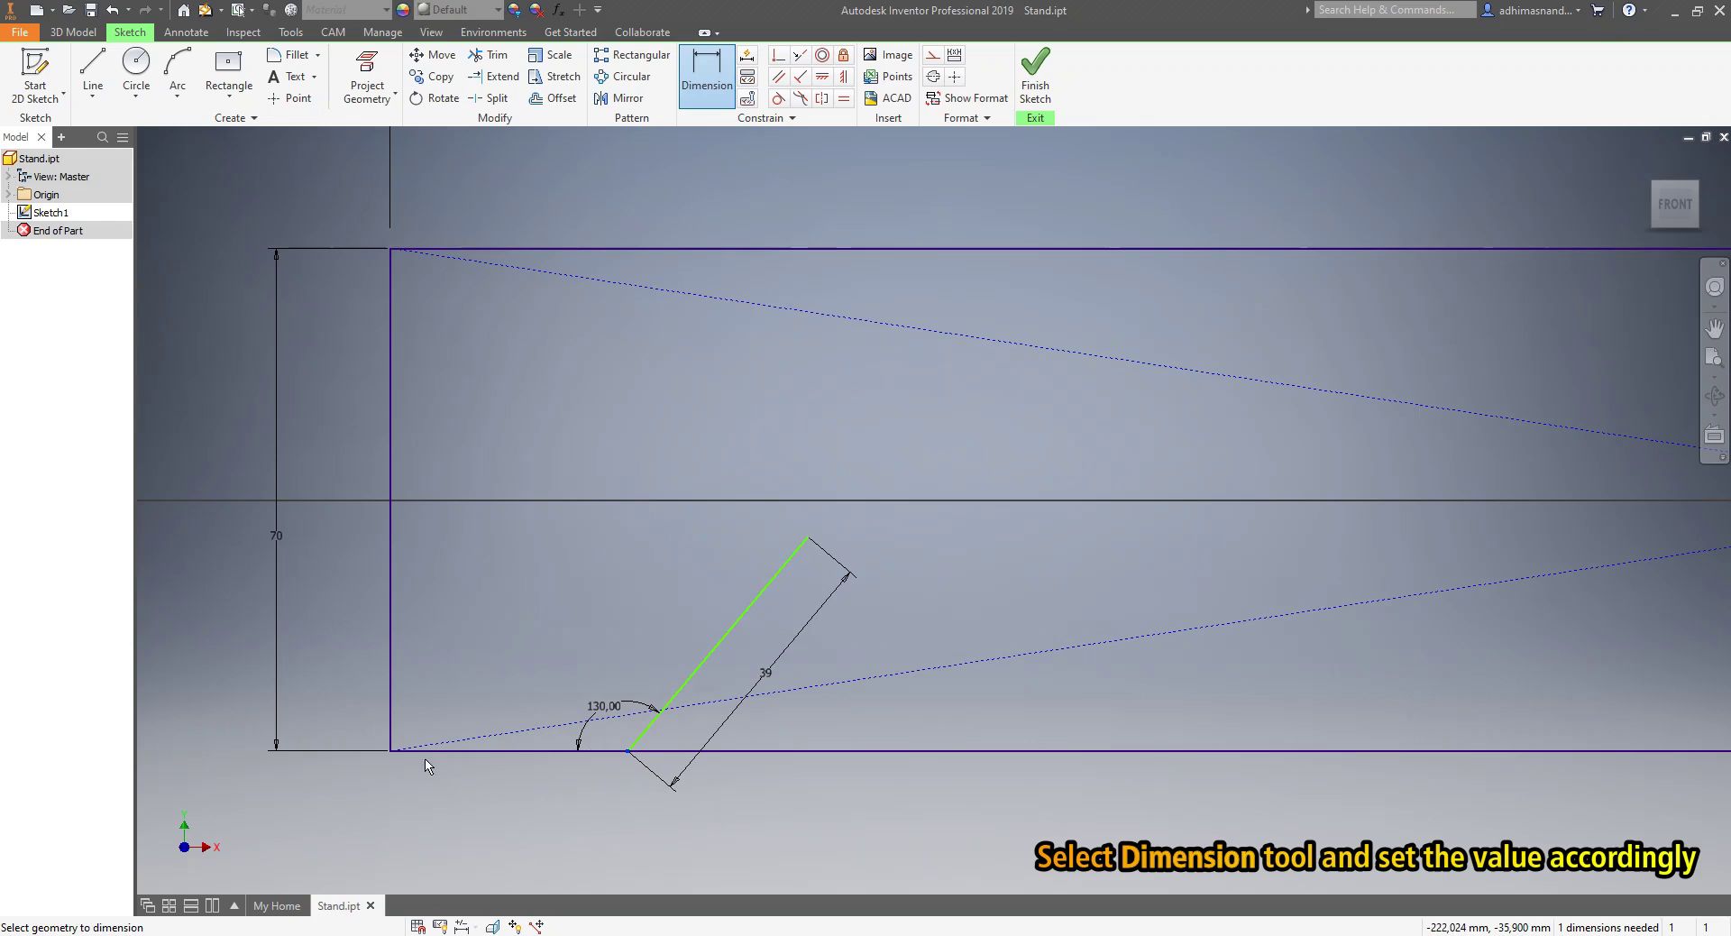
# - Dimension the distance from the rectangle's lower-left corner to the slanted line's lower endpoint and set it to 45 mm
pyautogui.click(390, 750)
pyautogui.click(494, 807)
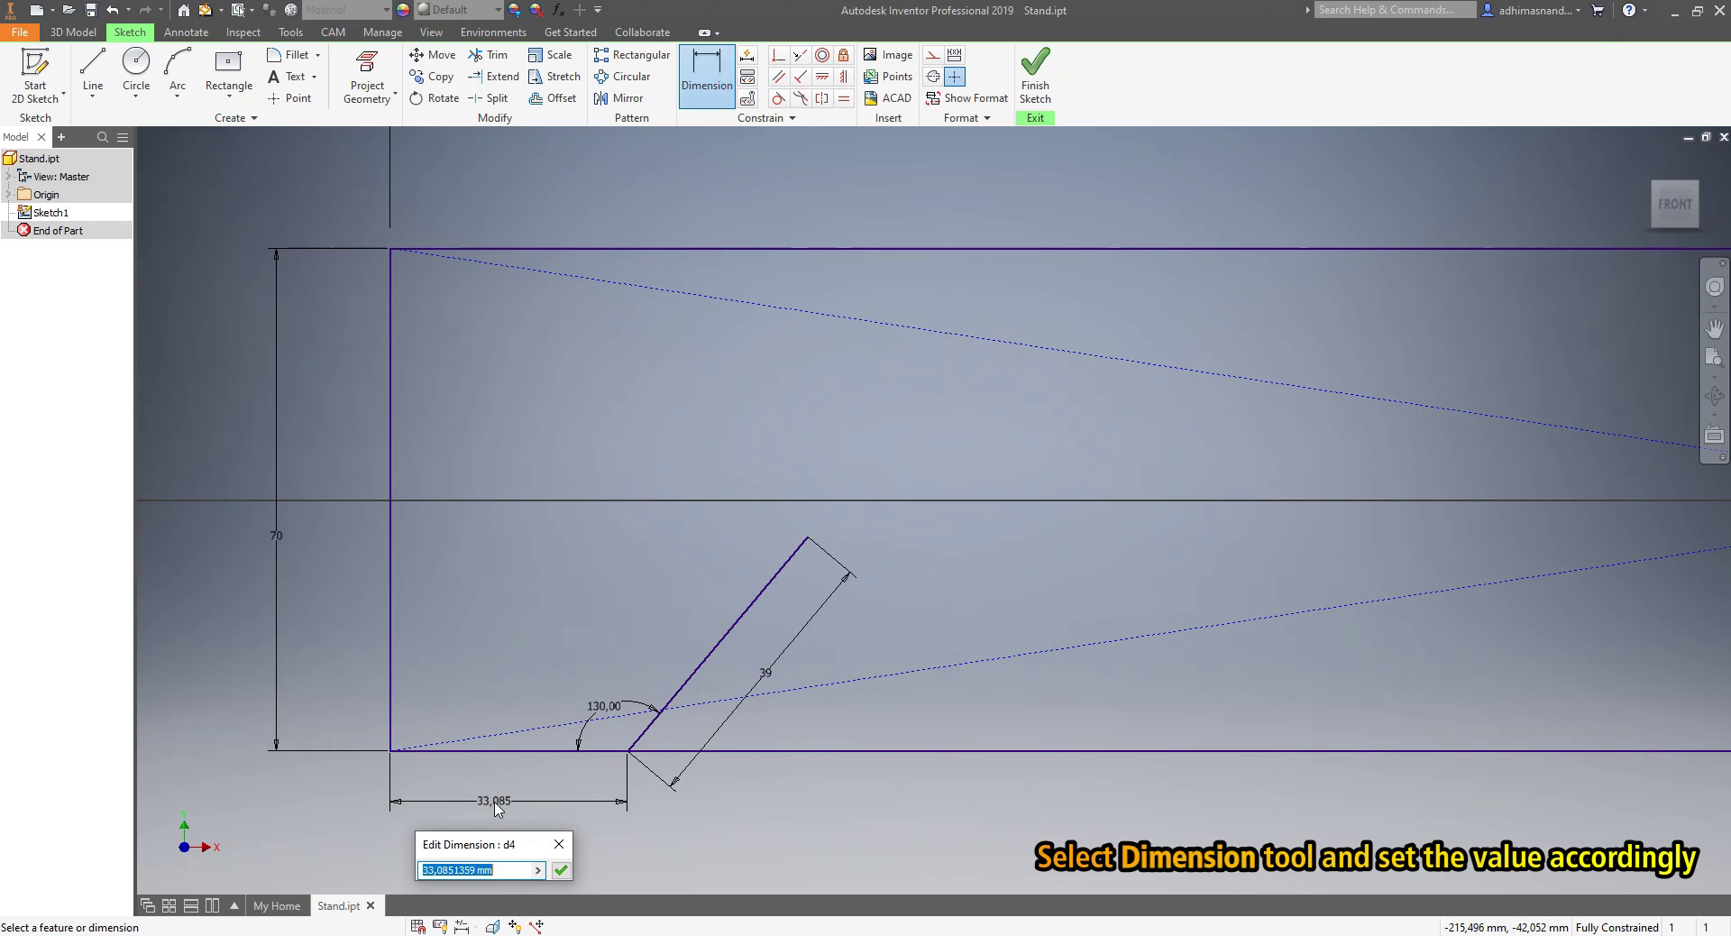
pyautogui.write('45')
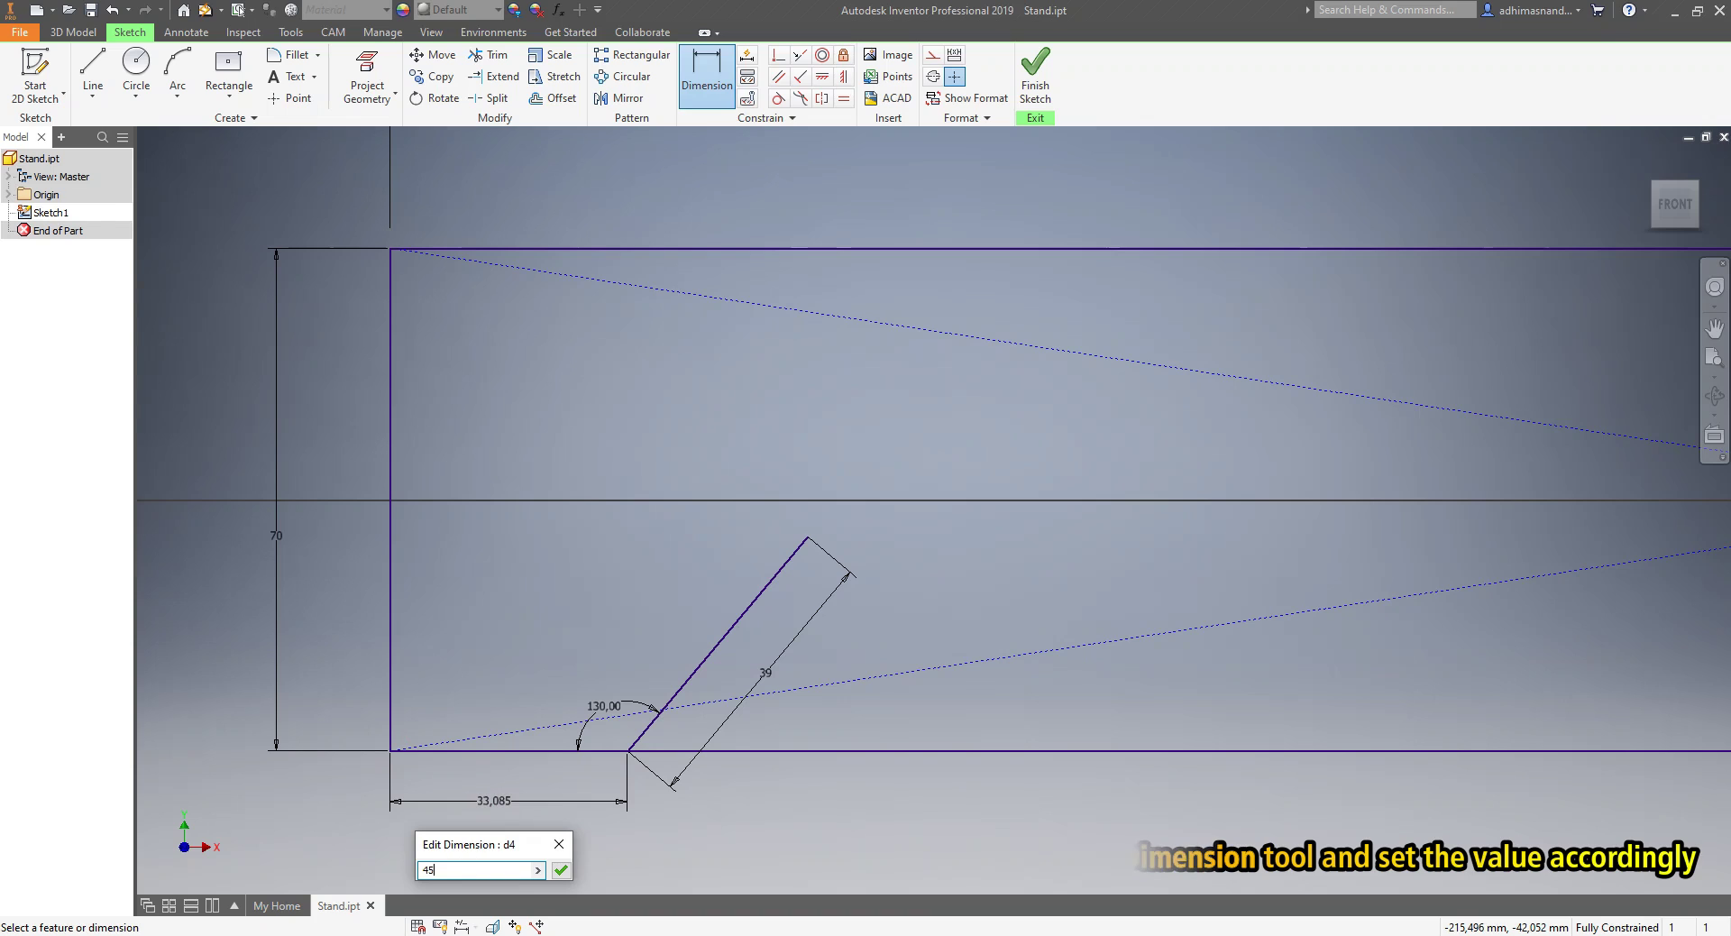
pyautogui.click(561, 870)
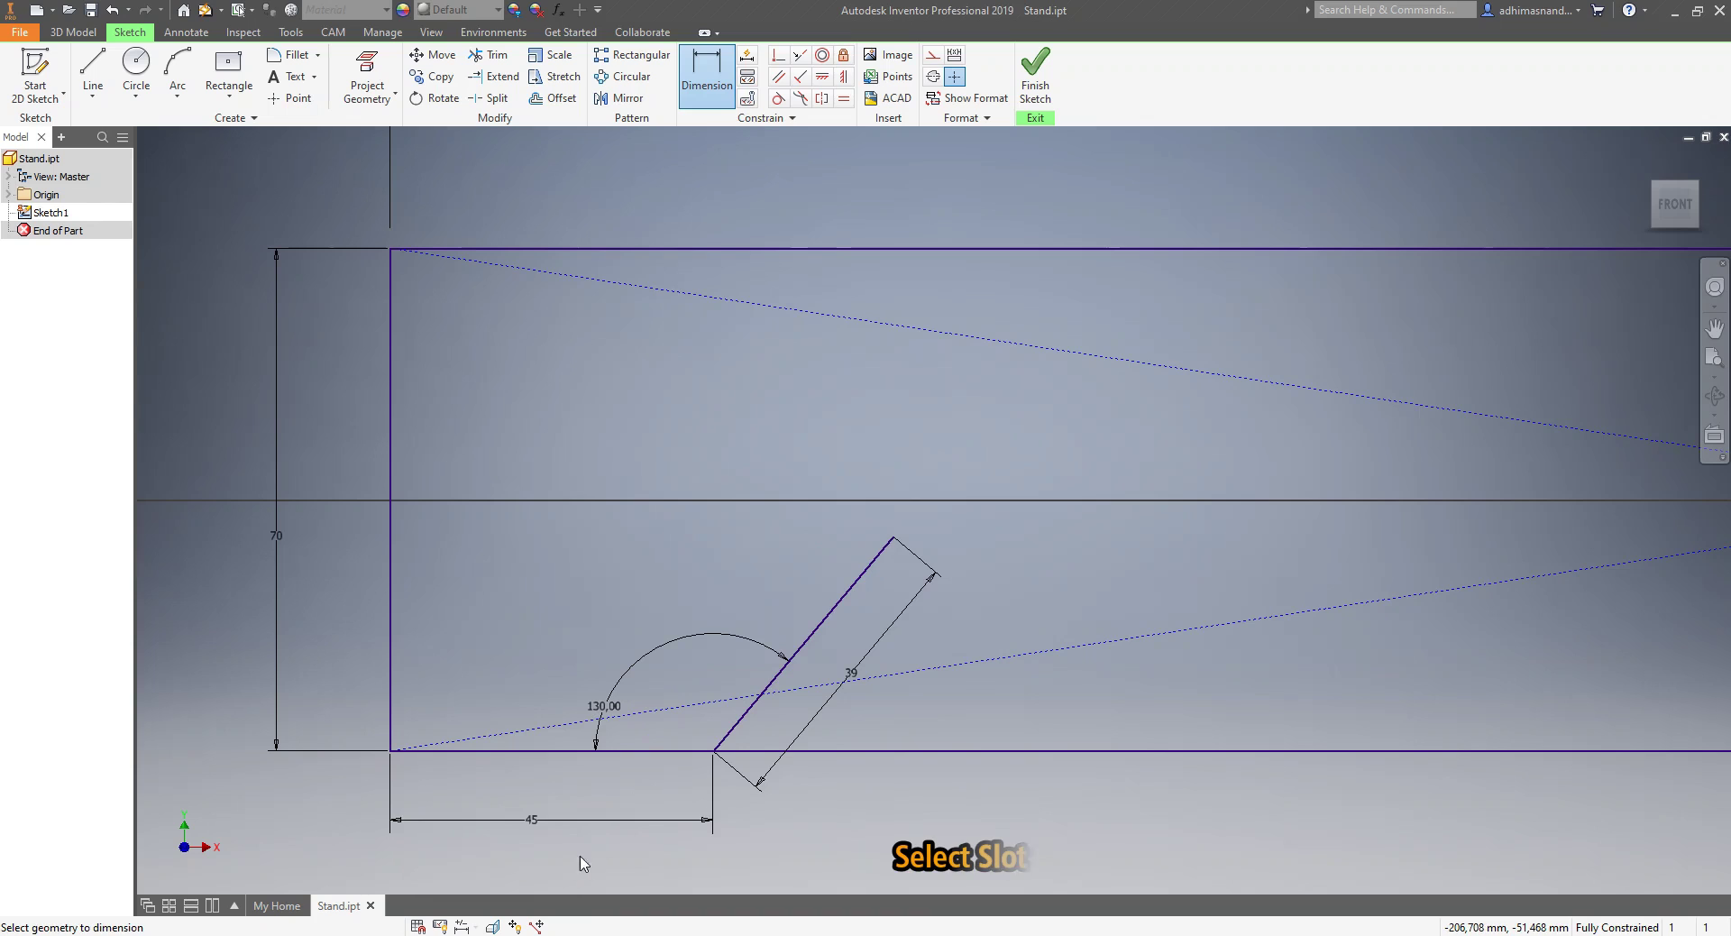
pyautogui.press('Escape')
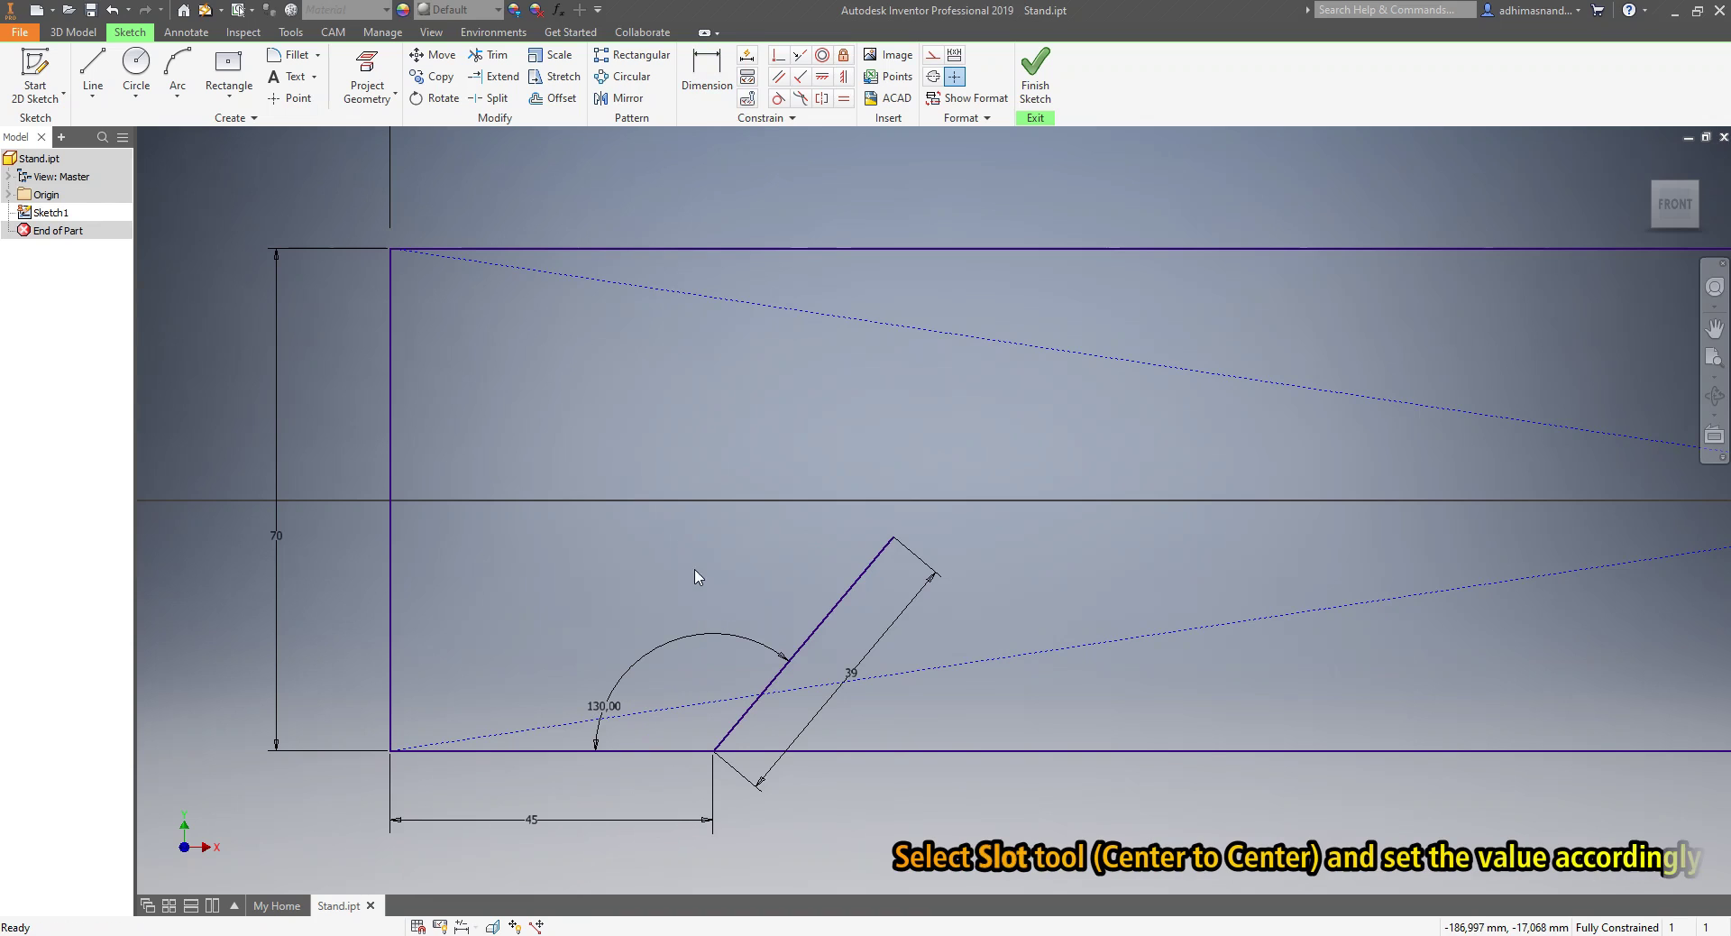
# - Draw a vertical center-to-center slot near the rectangle's left end with 25 mm between centers and a 26 mm width
pyautogui.click(224, 101)
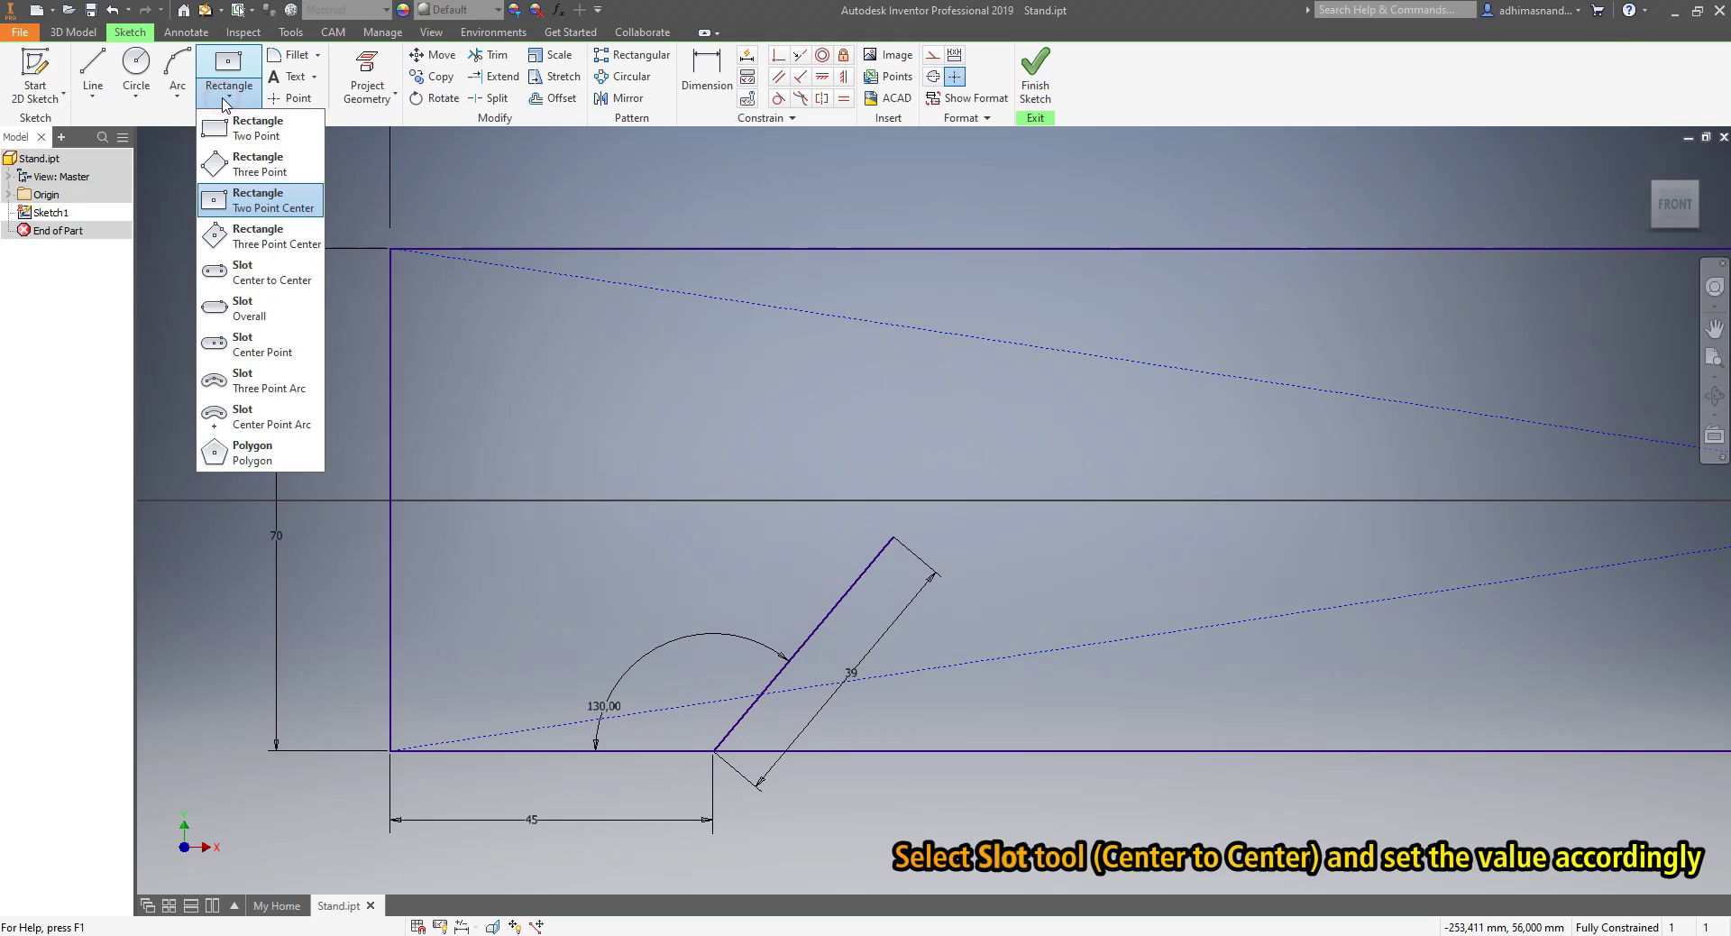
pyautogui.click(257, 272)
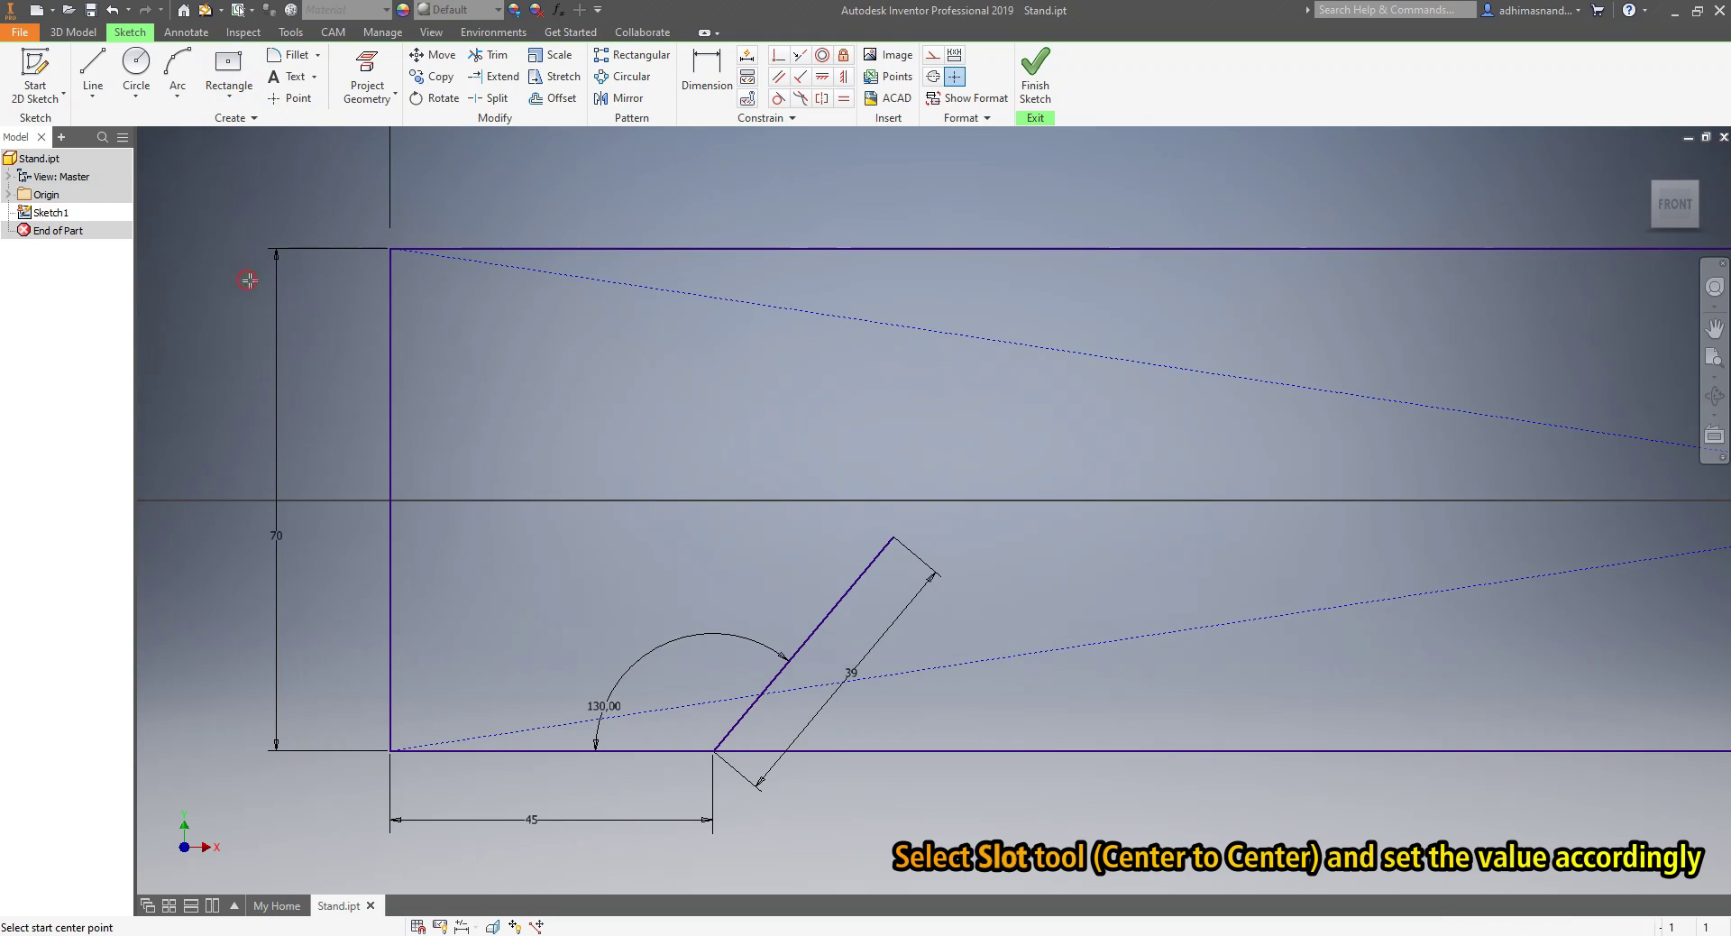
pyautogui.click(566, 363)
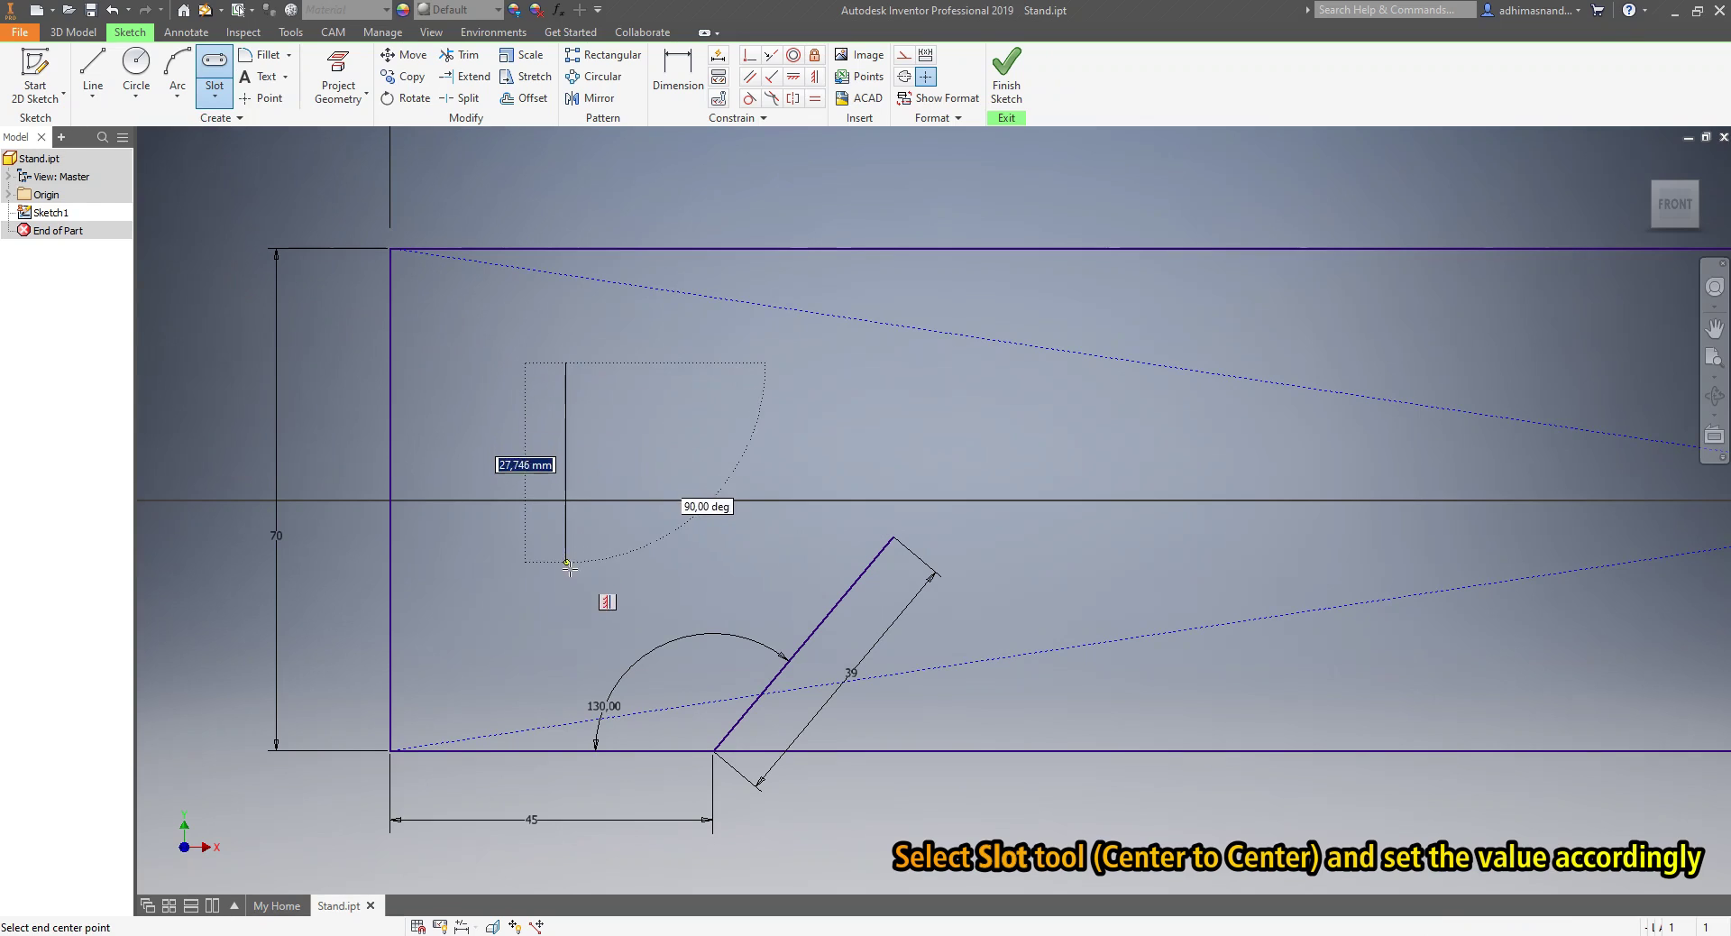
pyautogui.write('25')
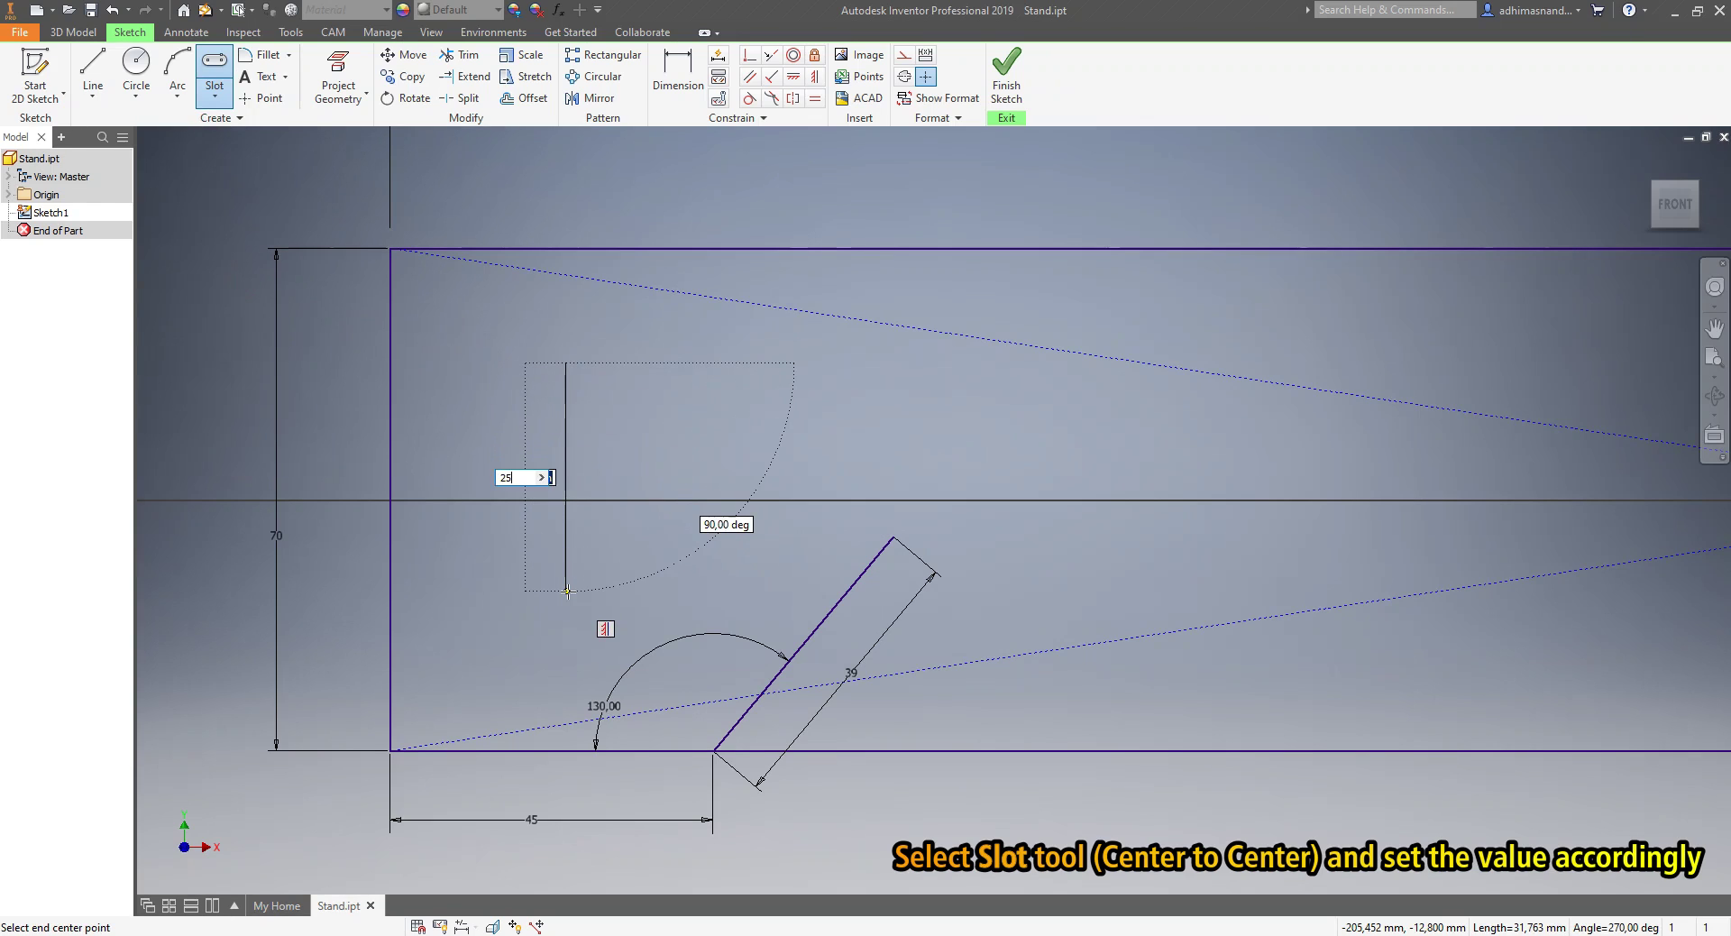
pyautogui.press('Return')
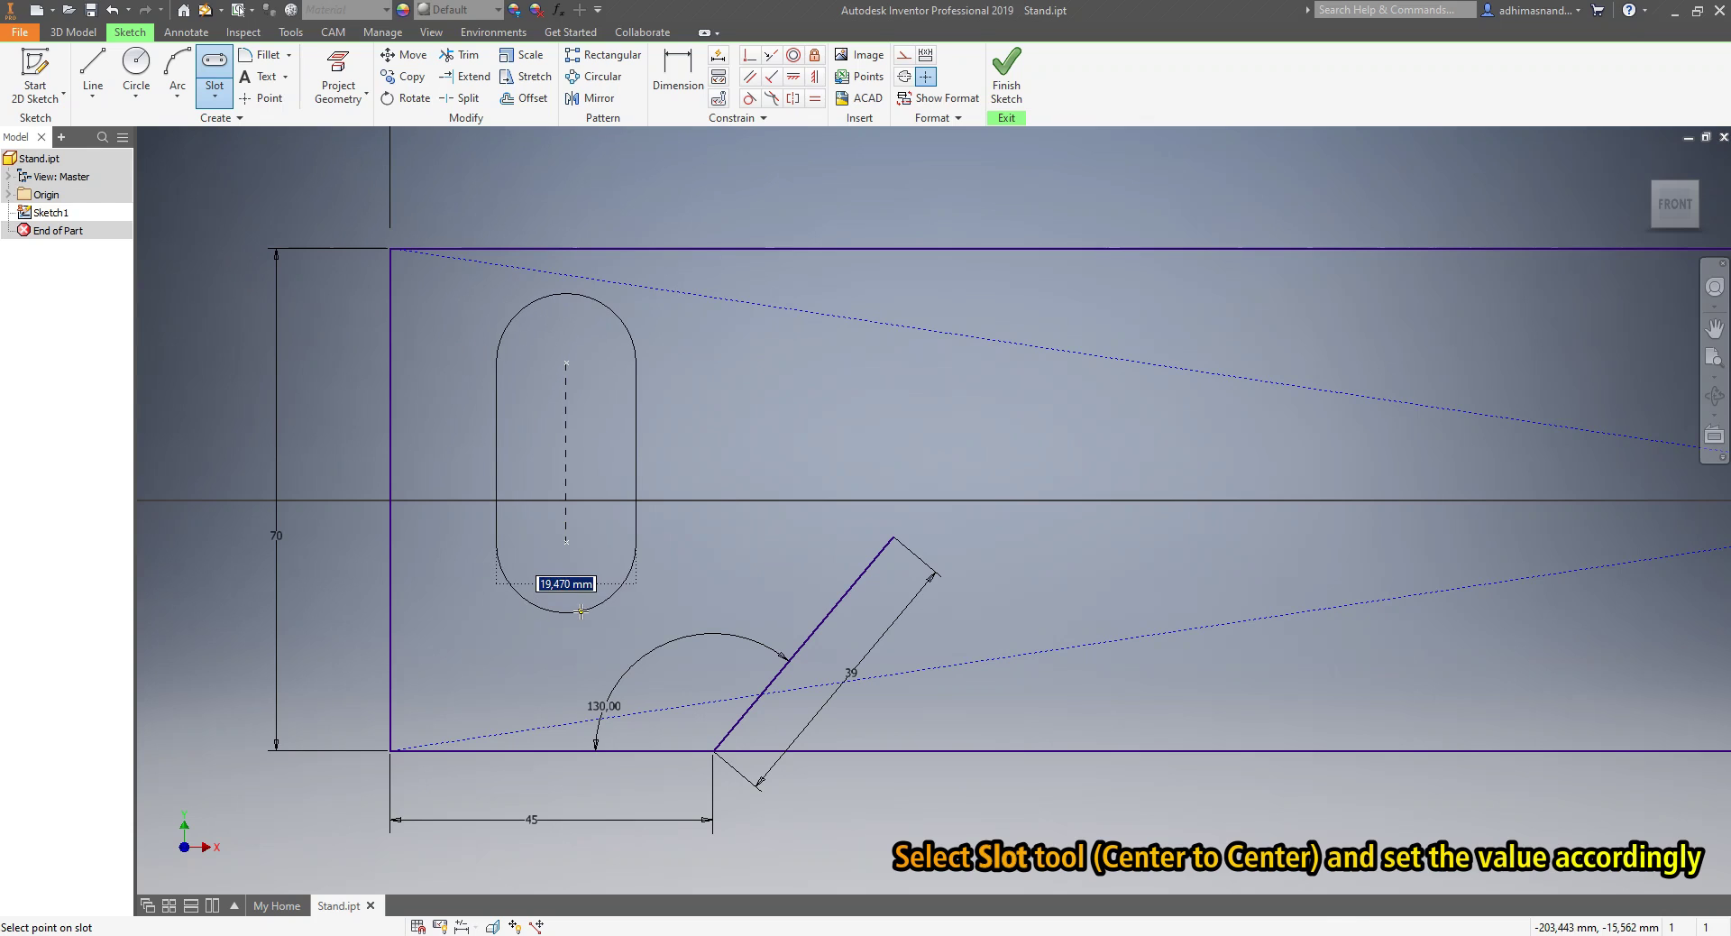
pyautogui.write('2')
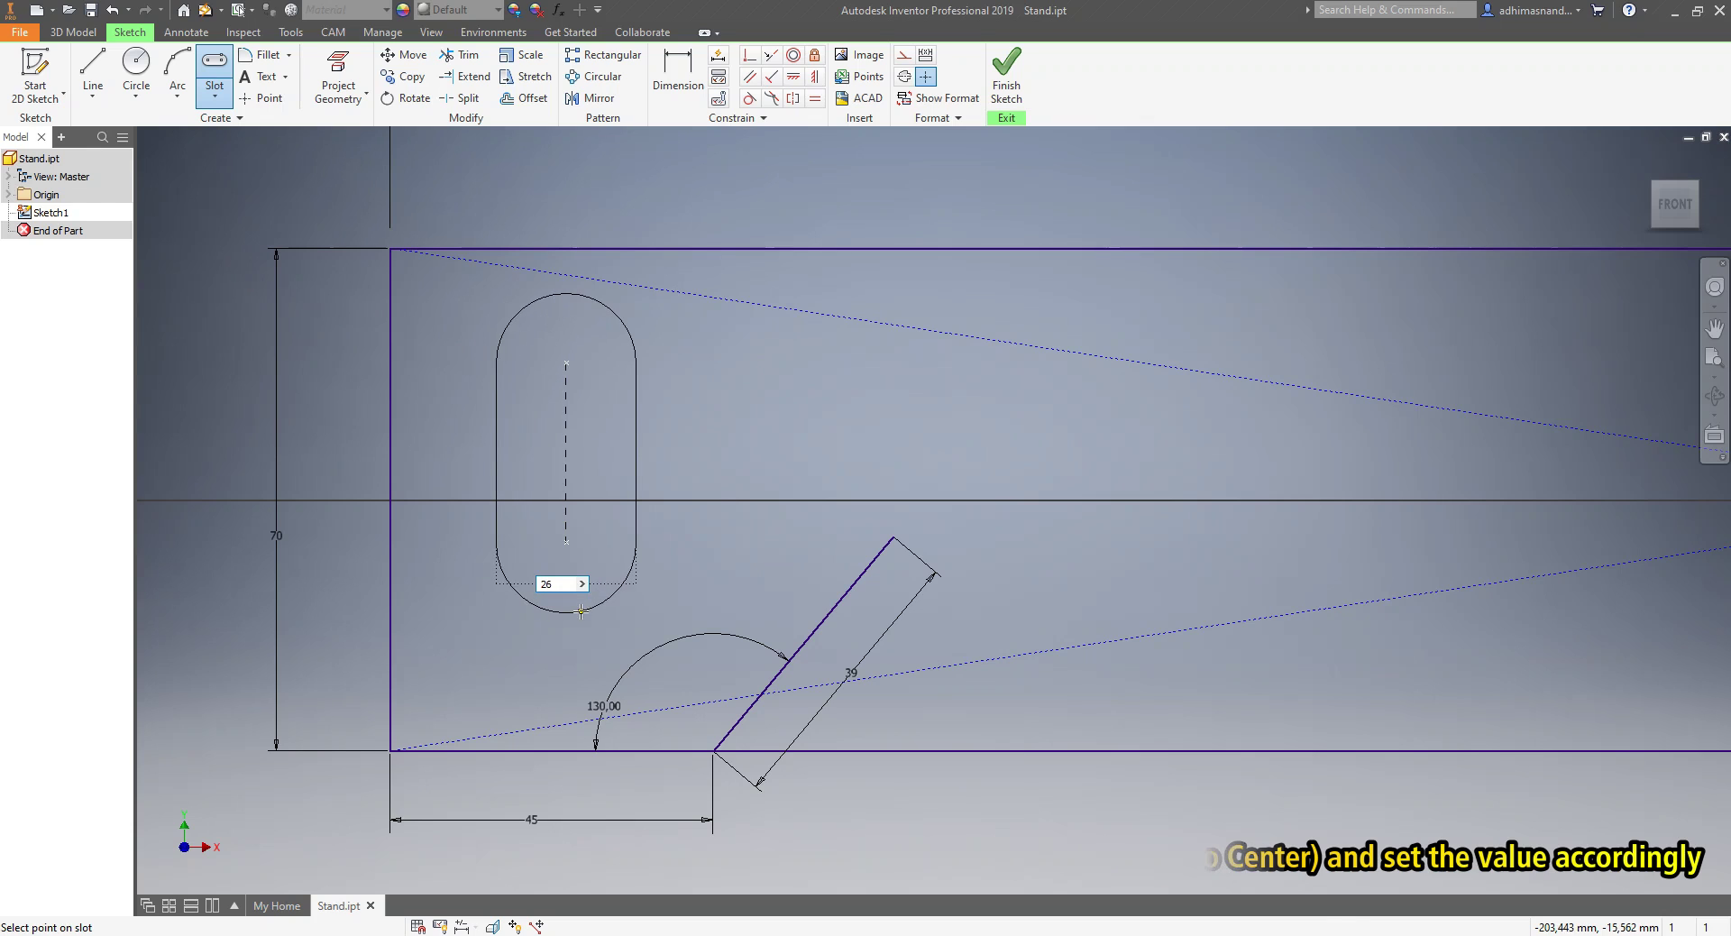
pyautogui.write('6')
pyautogui.press('Return')
pyautogui.press('Escape')
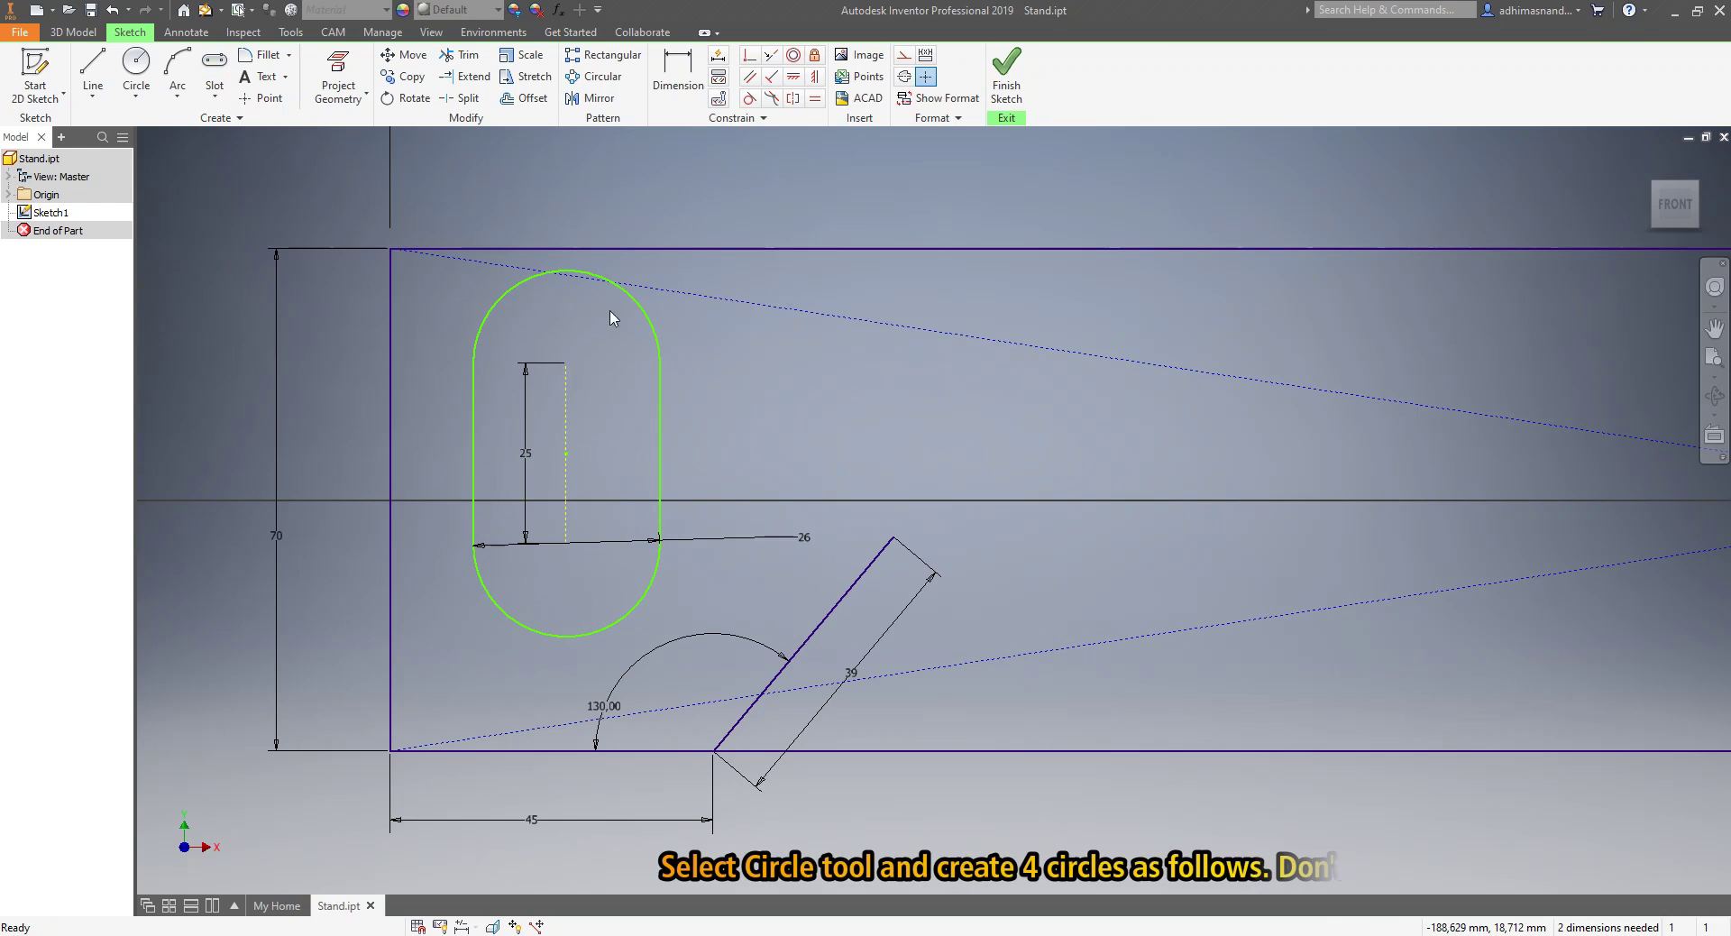
# - Draw a center-point circle about 9.5 mm in diameter right of the slot, level with the slot's upper center
pyautogui.click(136, 92)
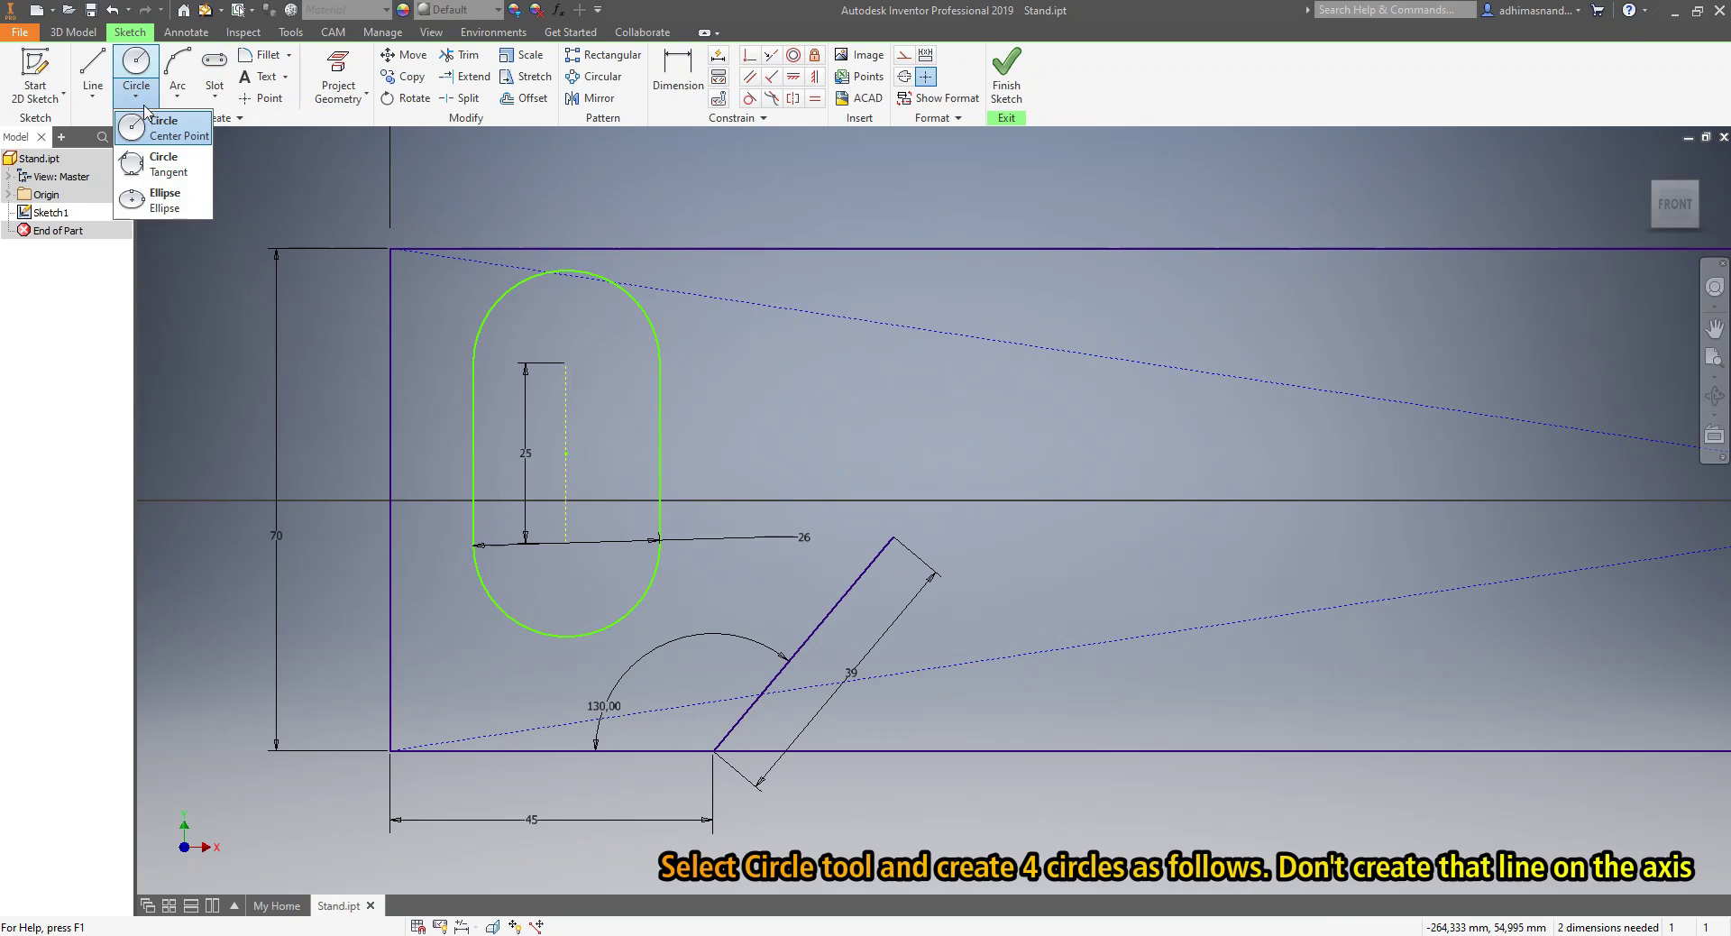
pyautogui.click(136, 126)
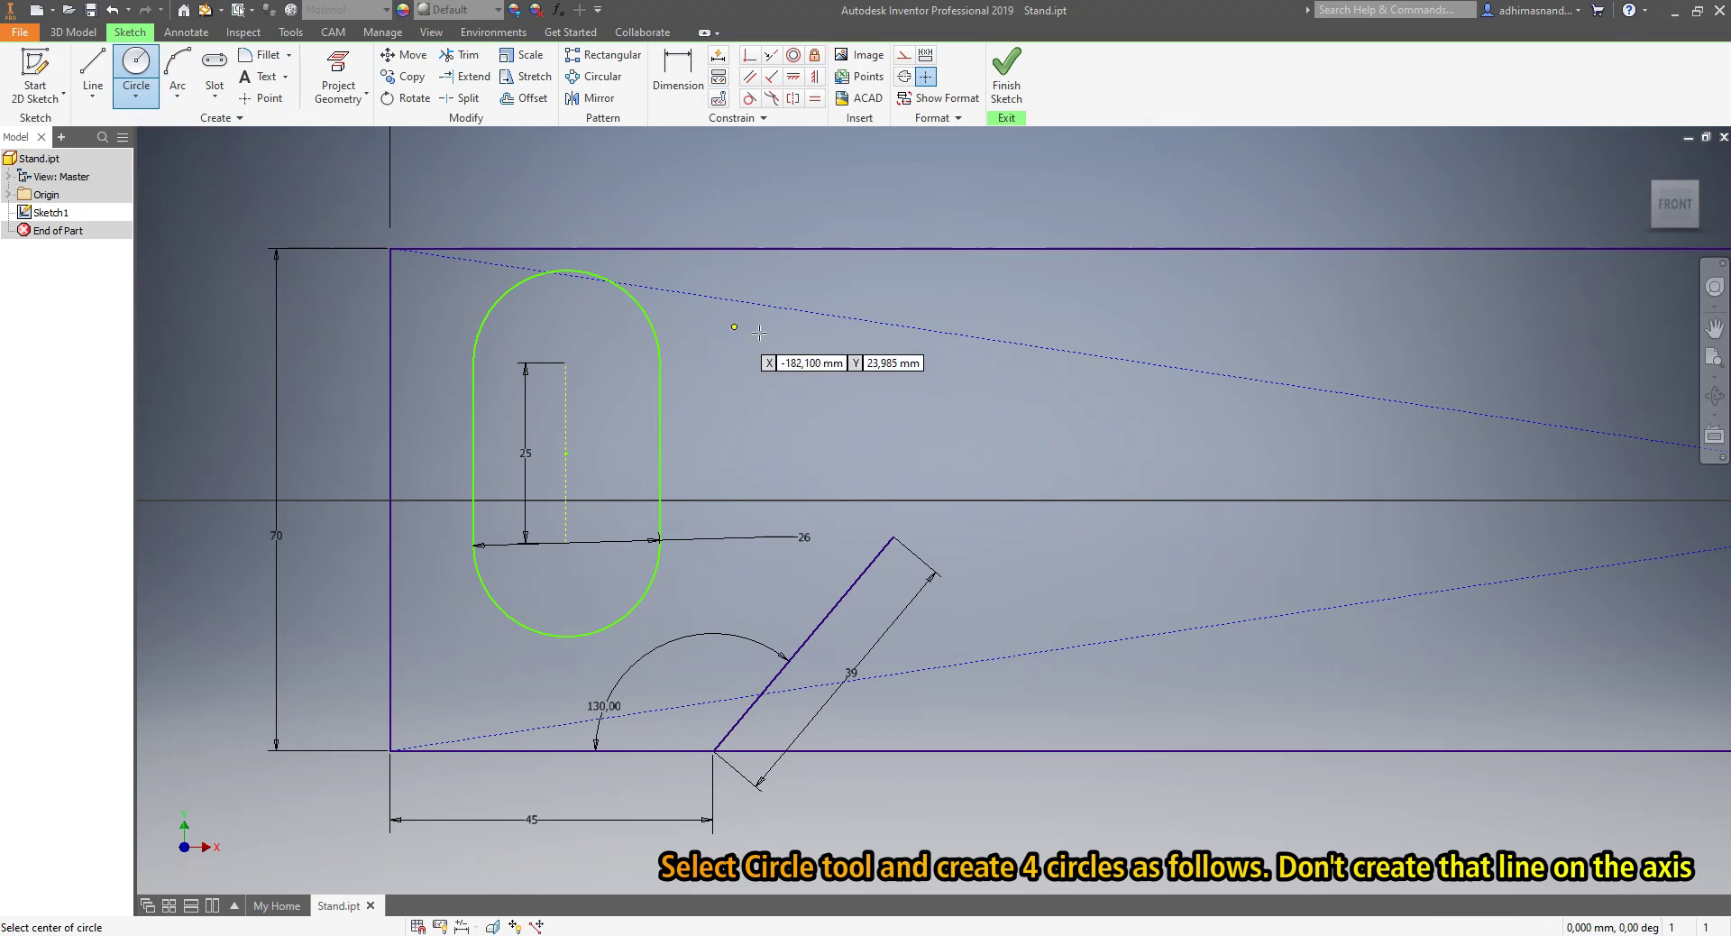
pyautogui.scroll(-3, 816, 365)
pyautogui.moveTo(818, 365)
pyautogui.mouseDown(button='middle')
pyautogui.moveTo(619, 409)
pyautogui.moveTo(639, 427)
pyautogui.mouseUp(button='middle')
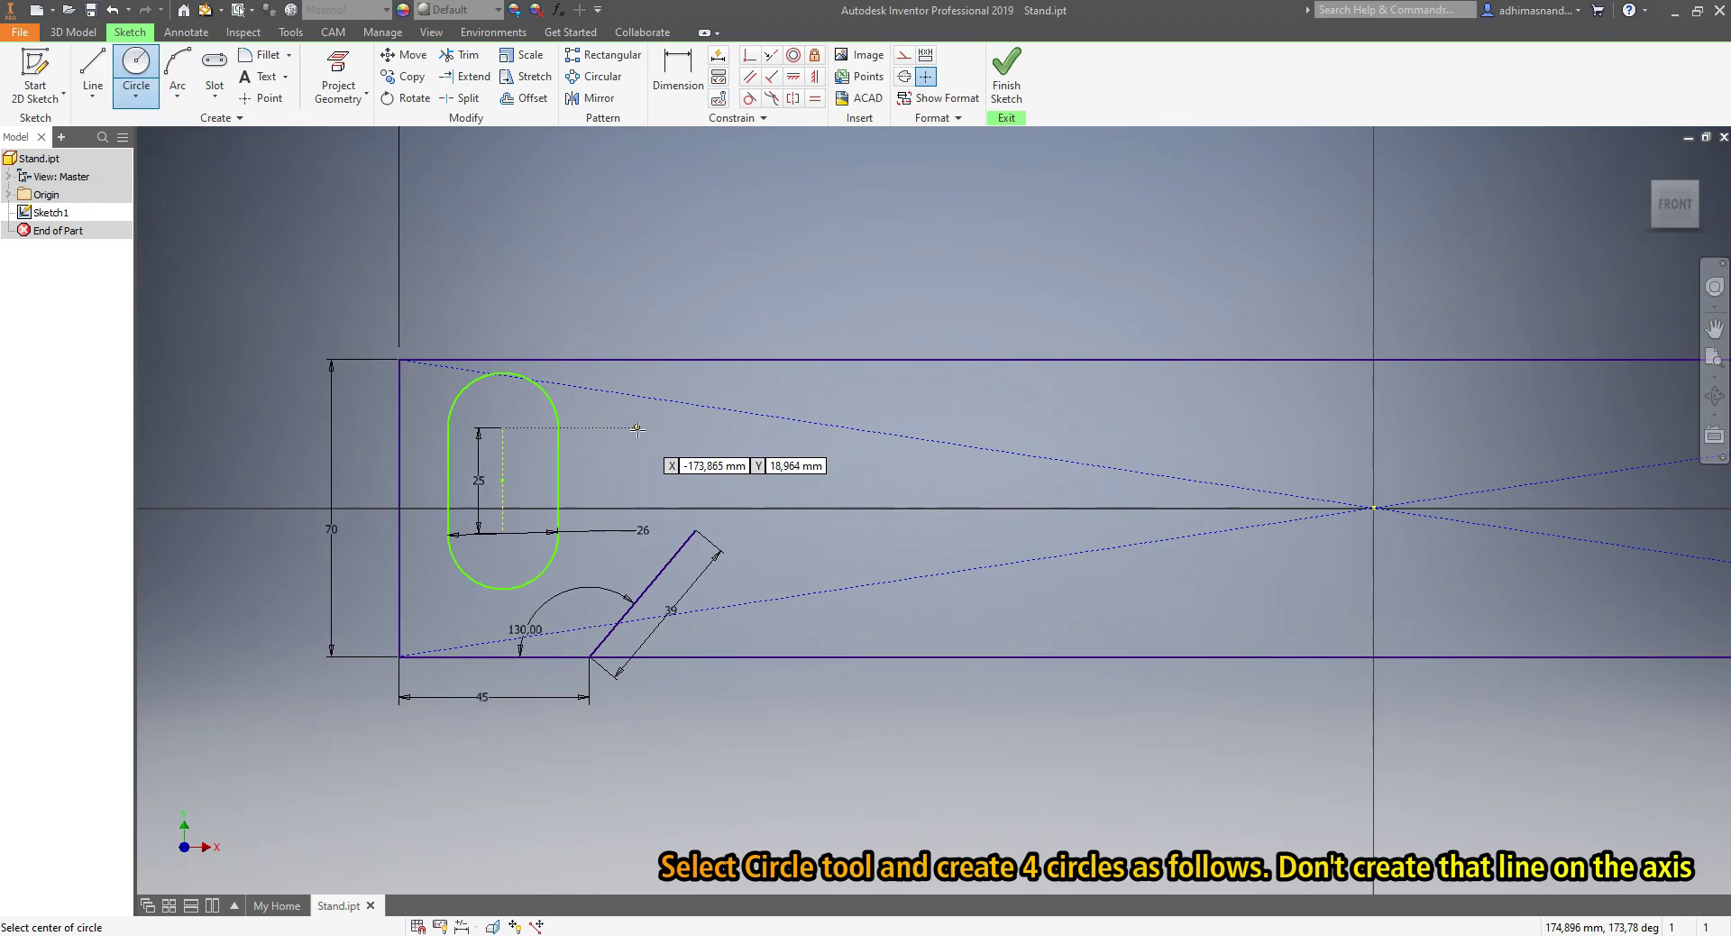
pyautogui.click(657, 429)
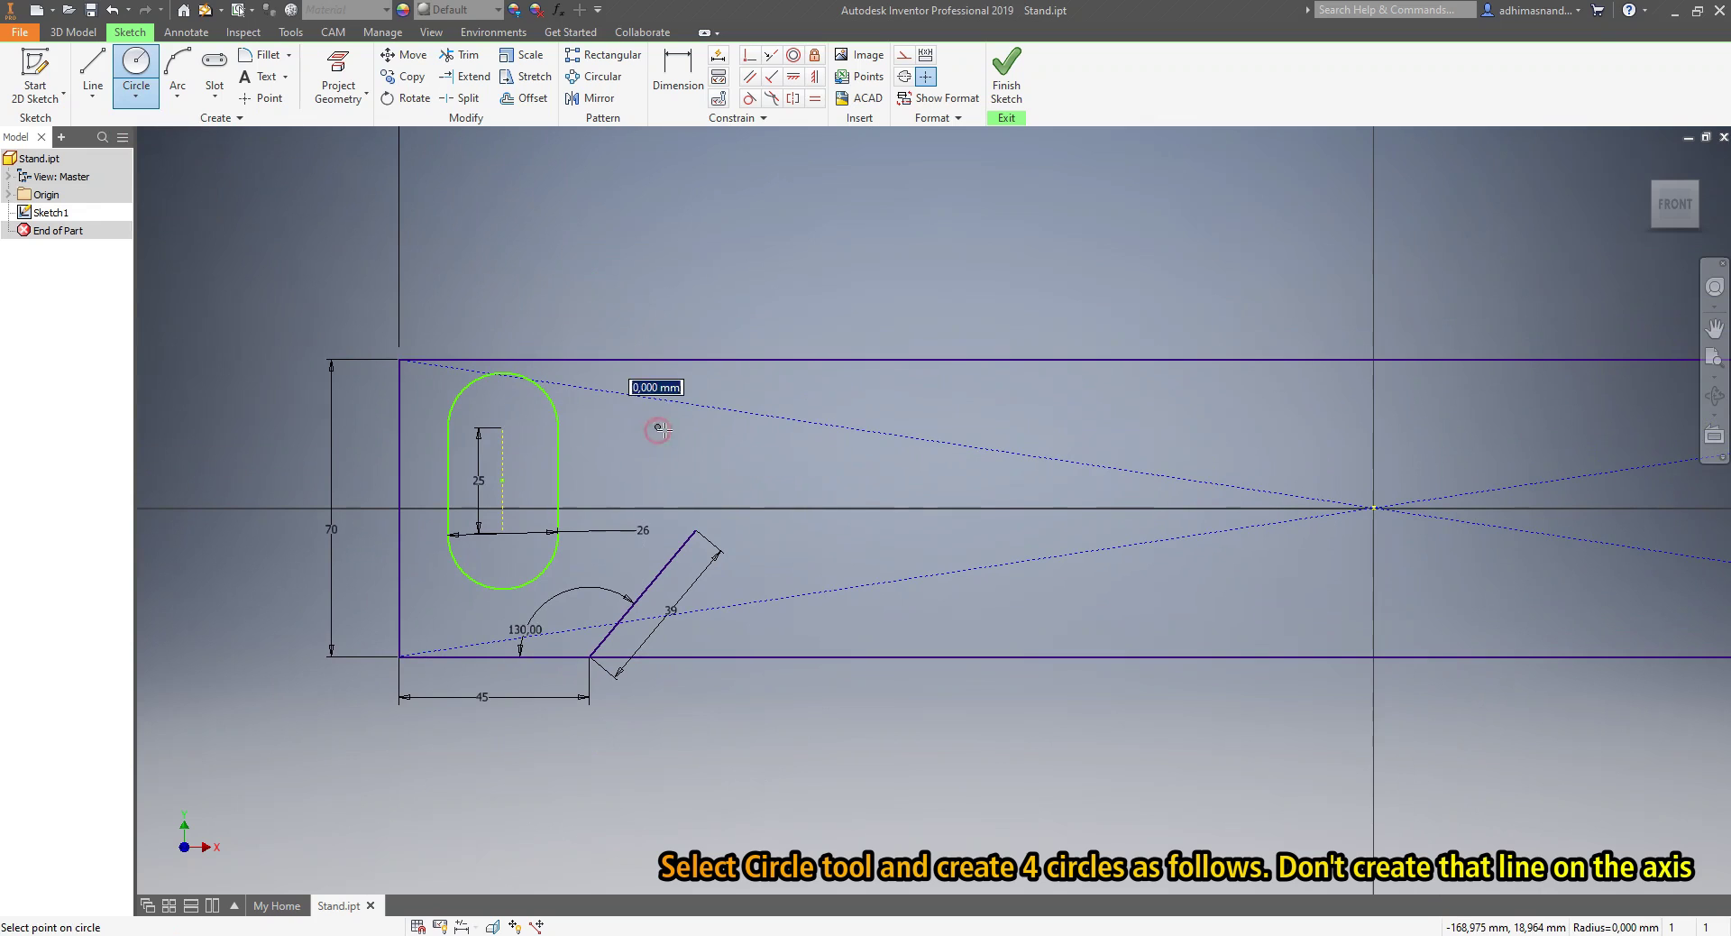
pyautogui.click(674, 440)
pyautogui.press('Escape')
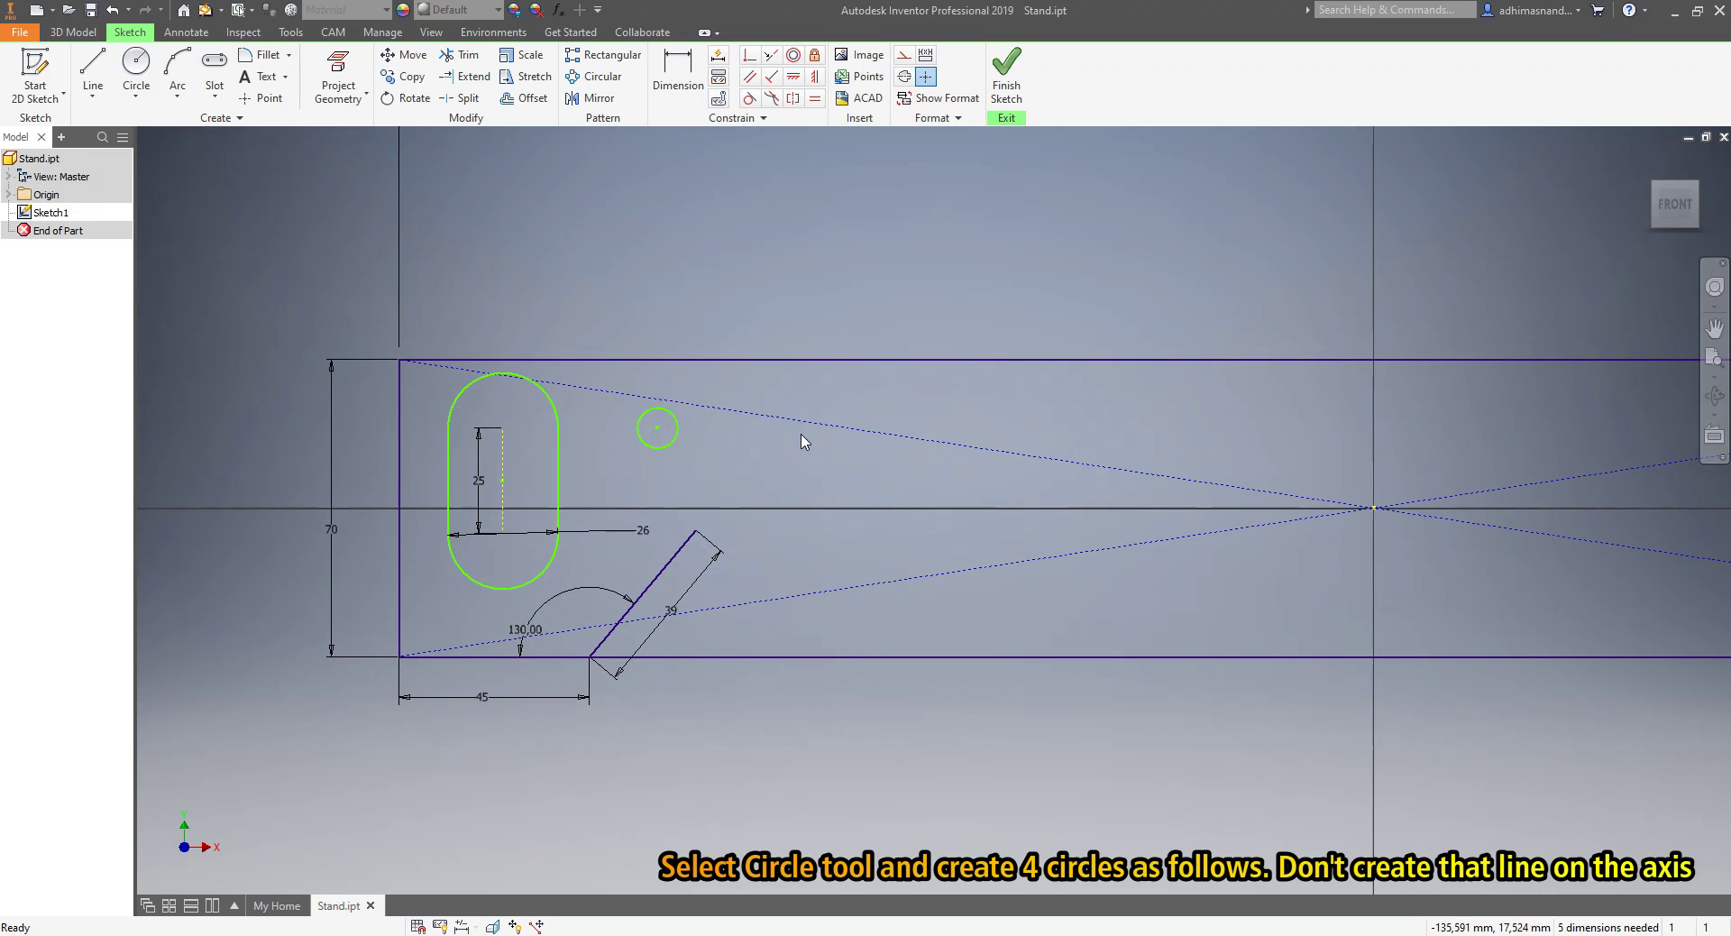
# - Draw three more circles in a row right of the first, the nearer two about 12.6 mm and 14.2 mm in diameter
pyautogui.click(136, 67)
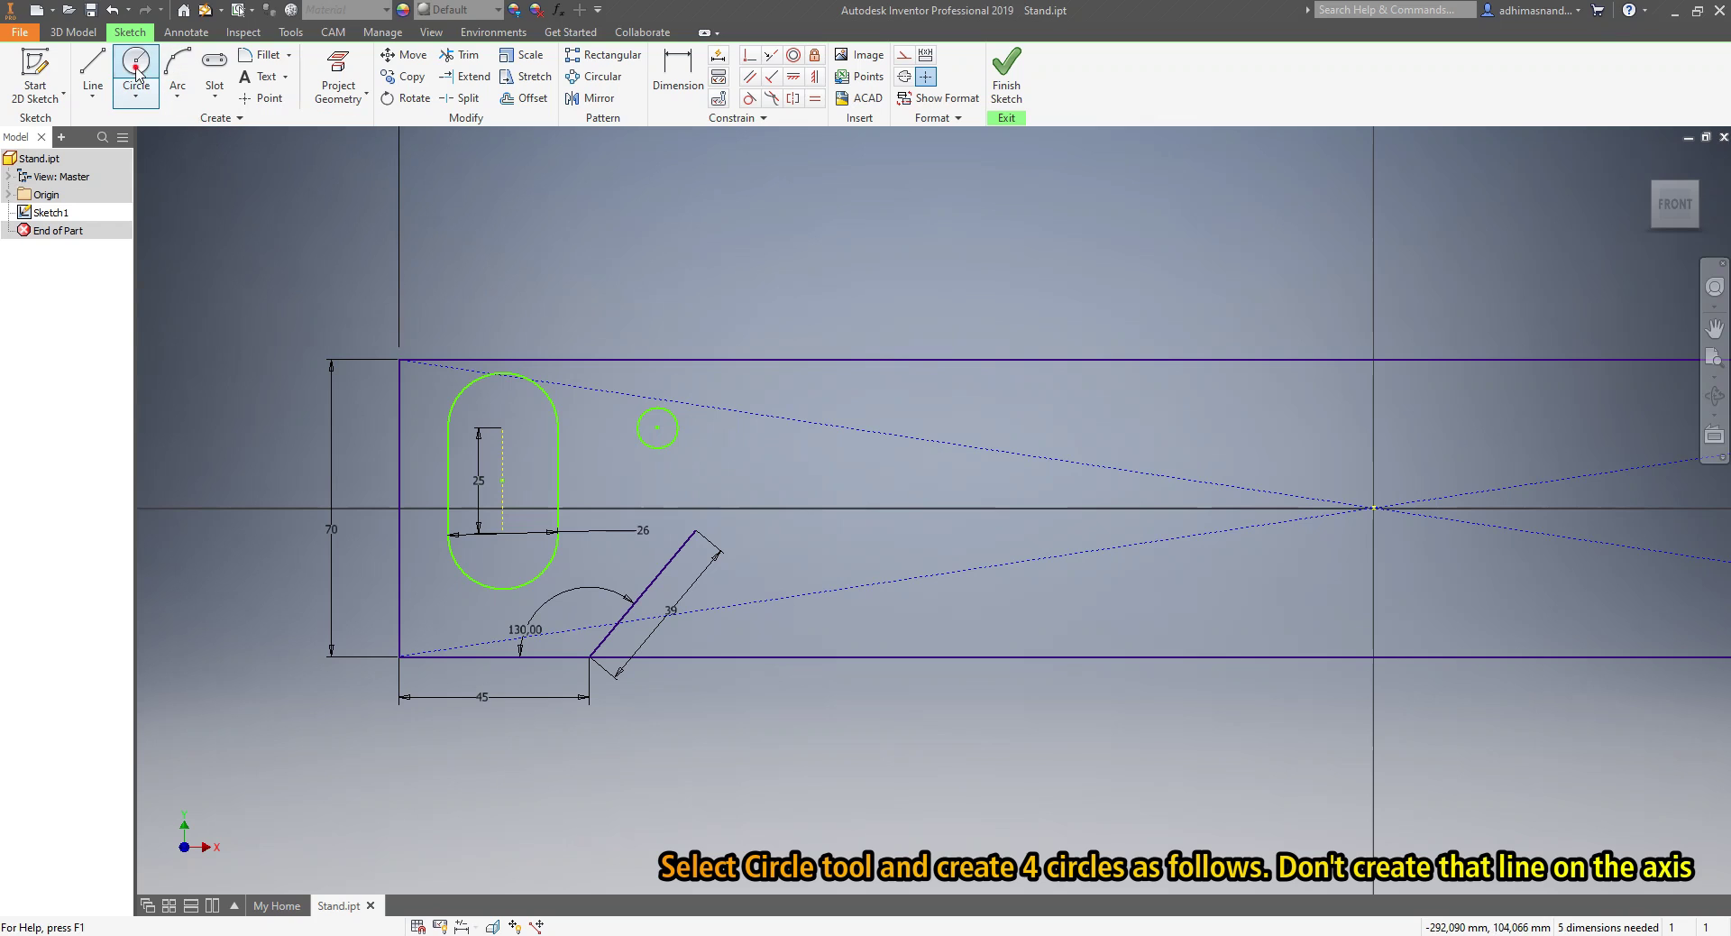
pyautogui.click(799, 427)
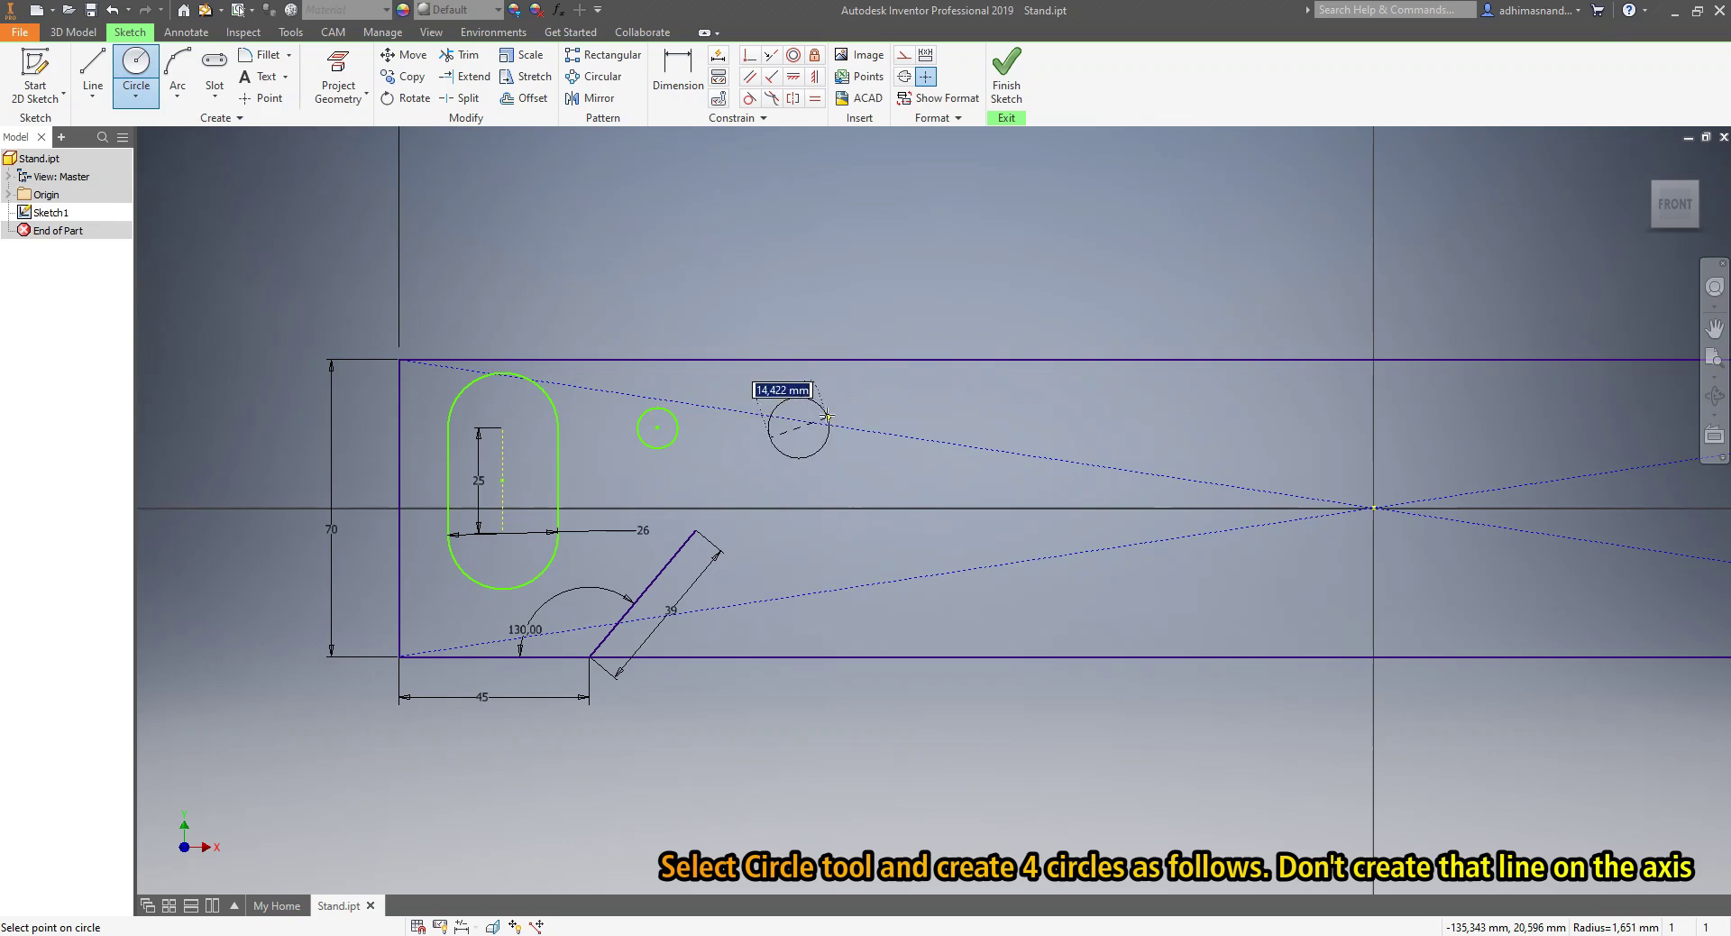
pyautogui.click(819, 410)
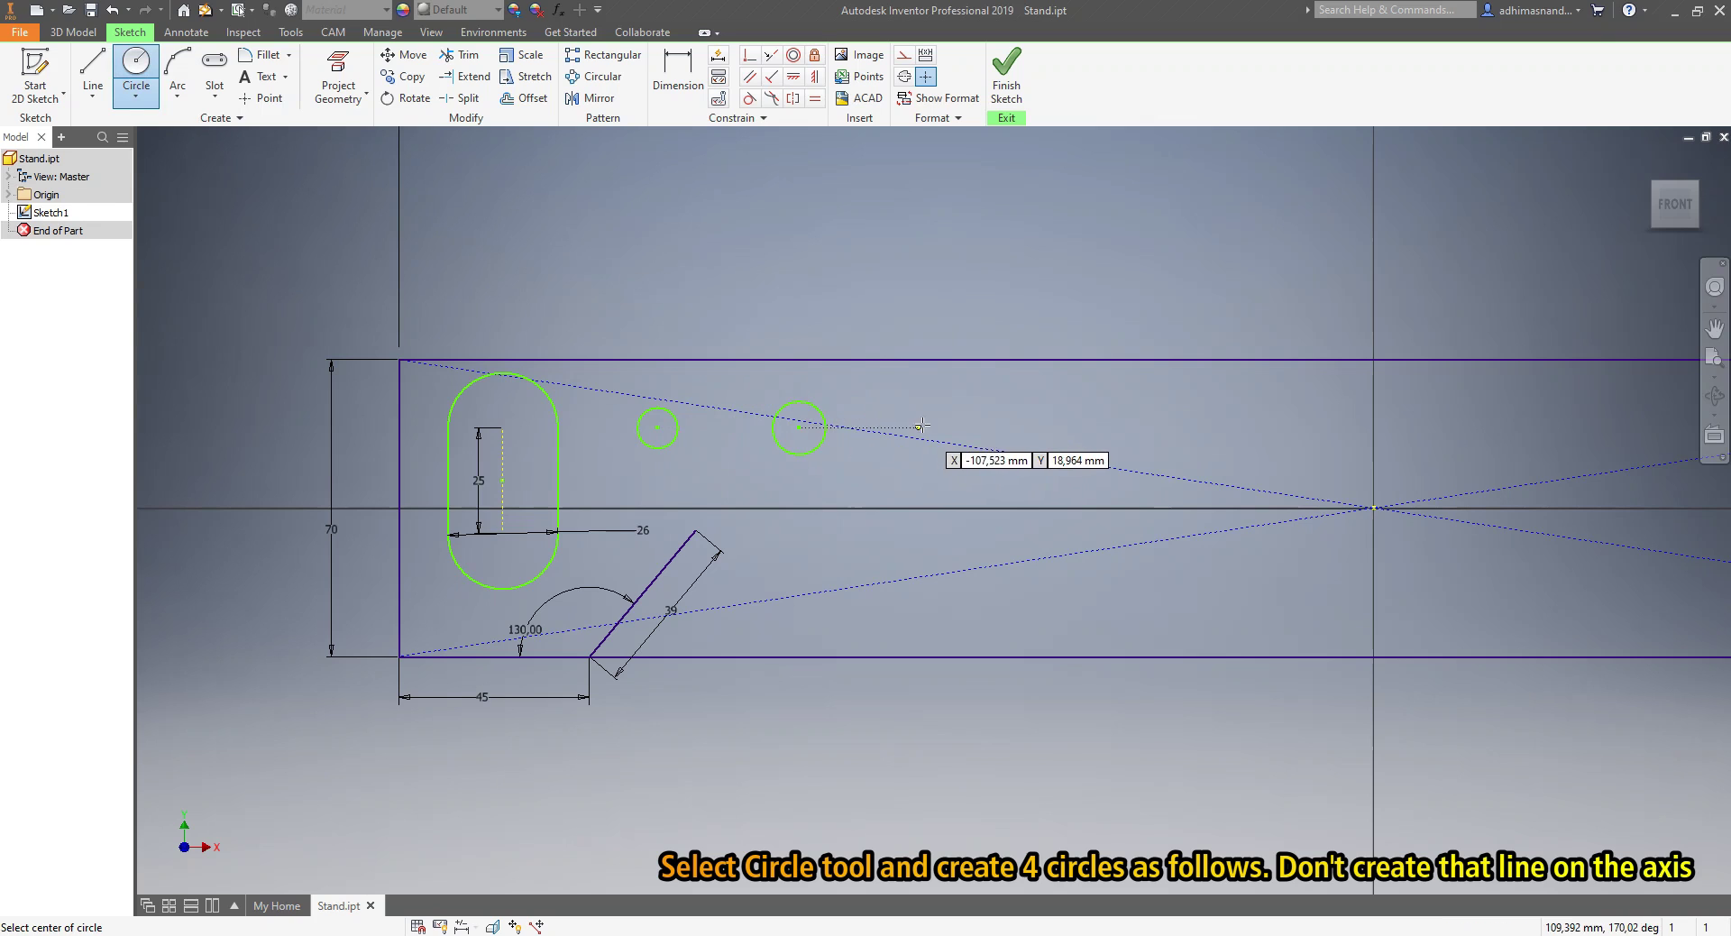
pyautogui.click(954, 428)
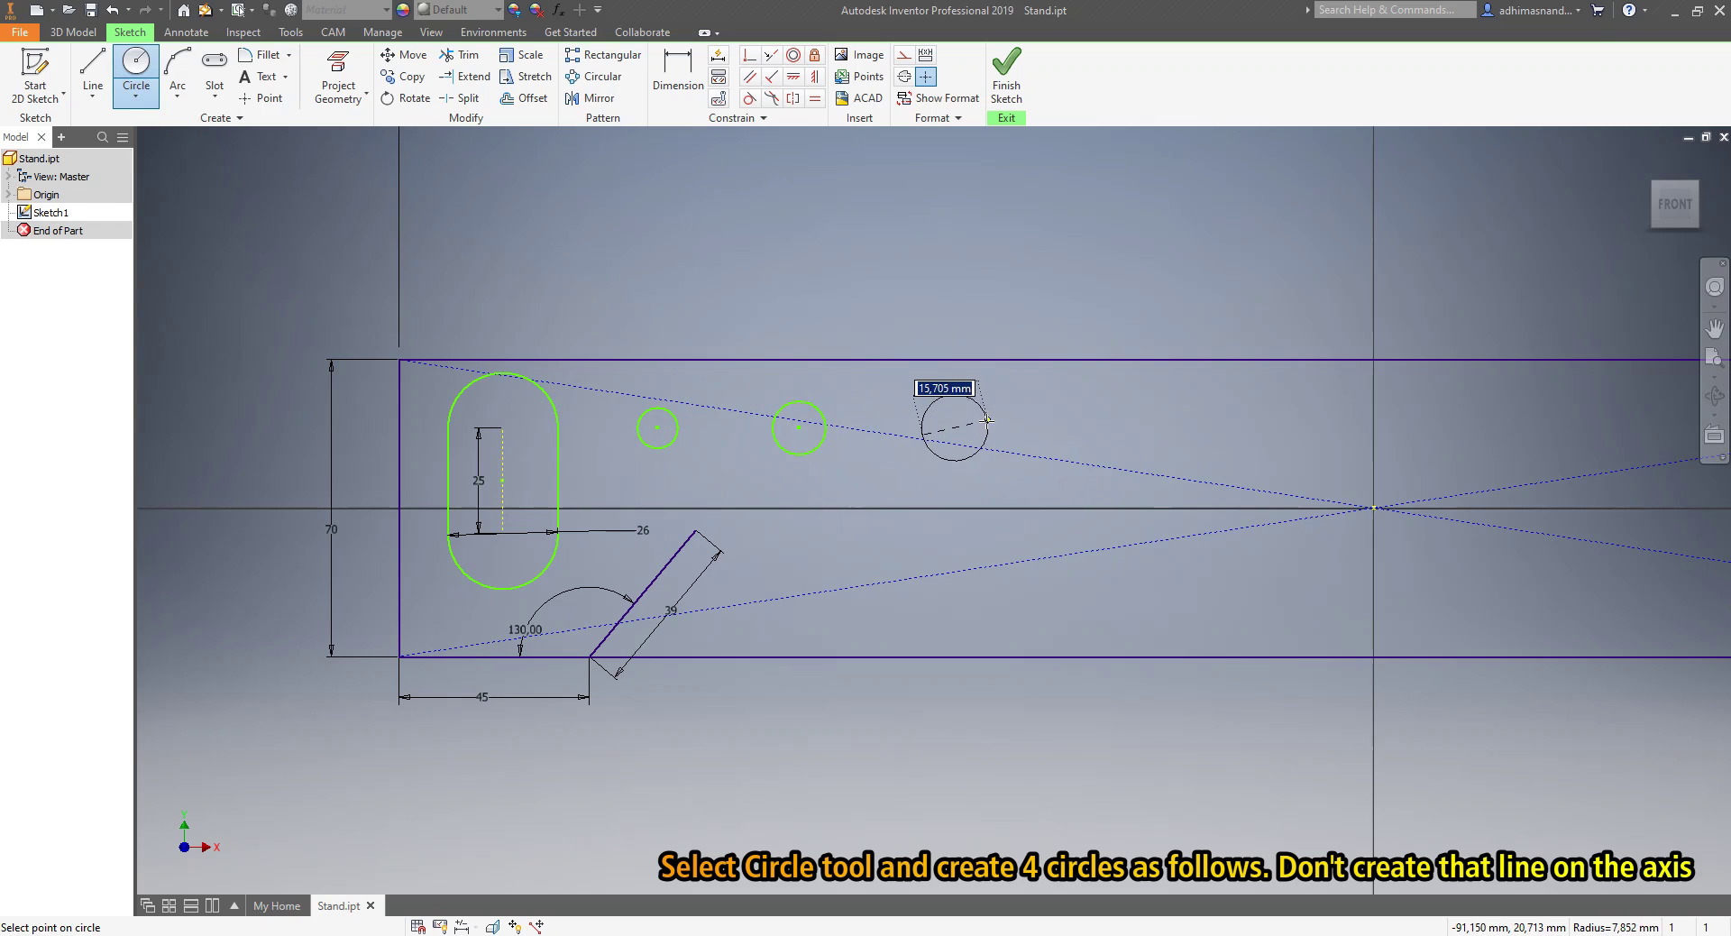
pyautogui.click(985, 422)
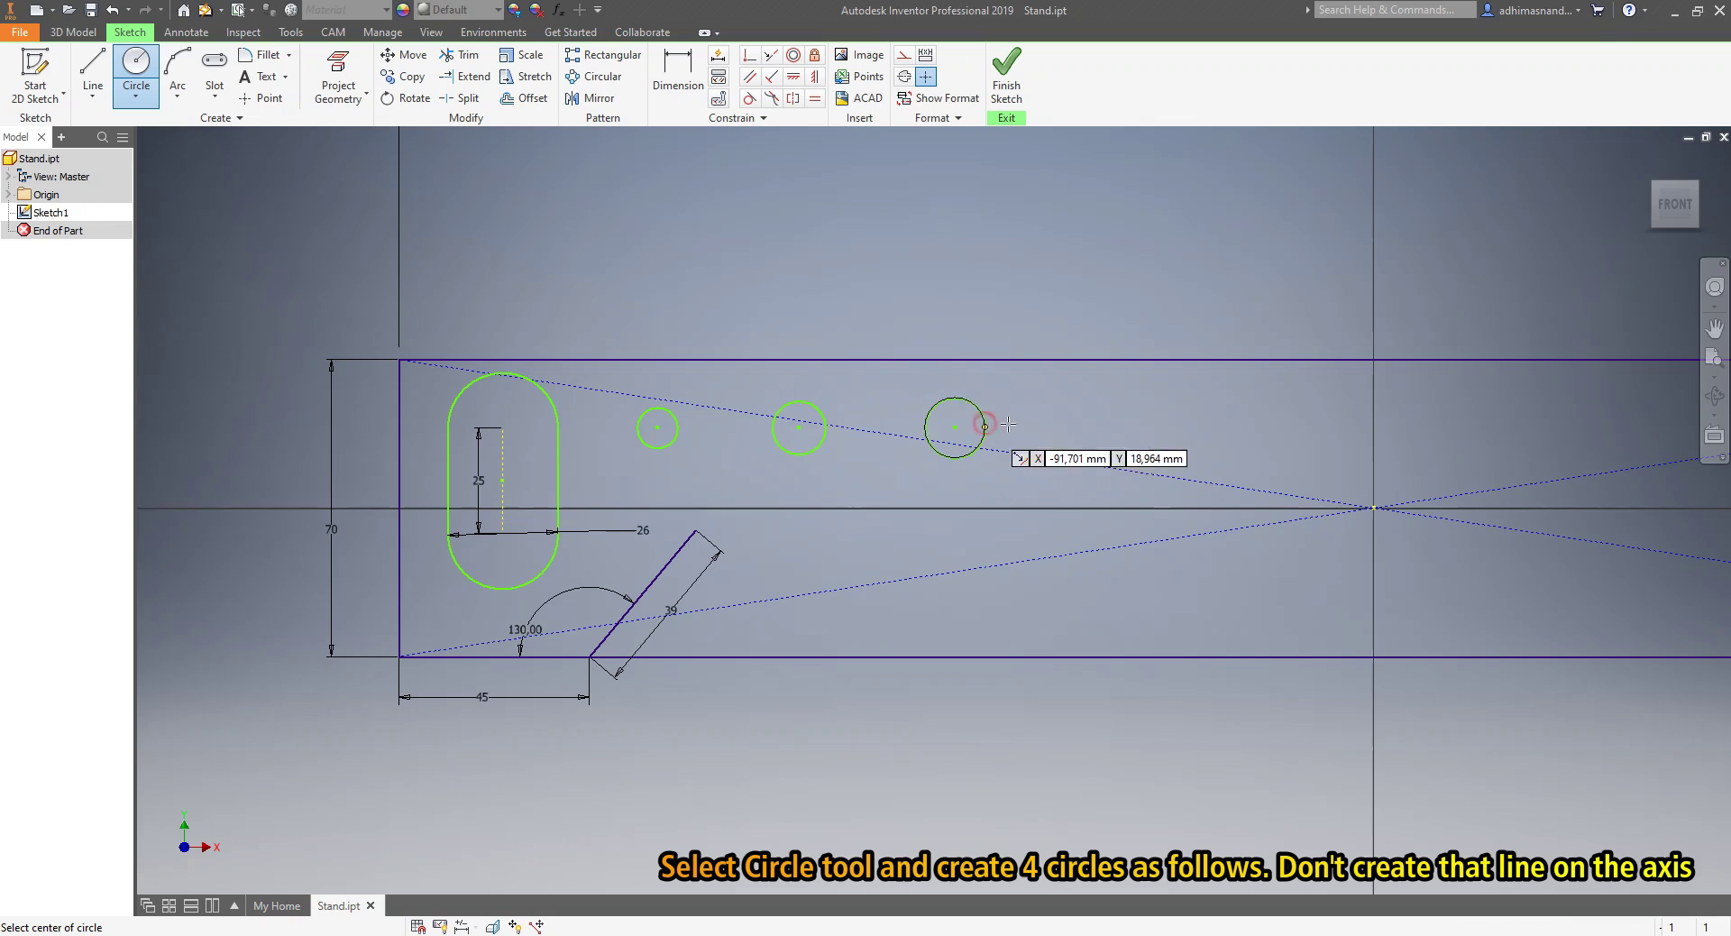
pyautogui.click(1200, 426)
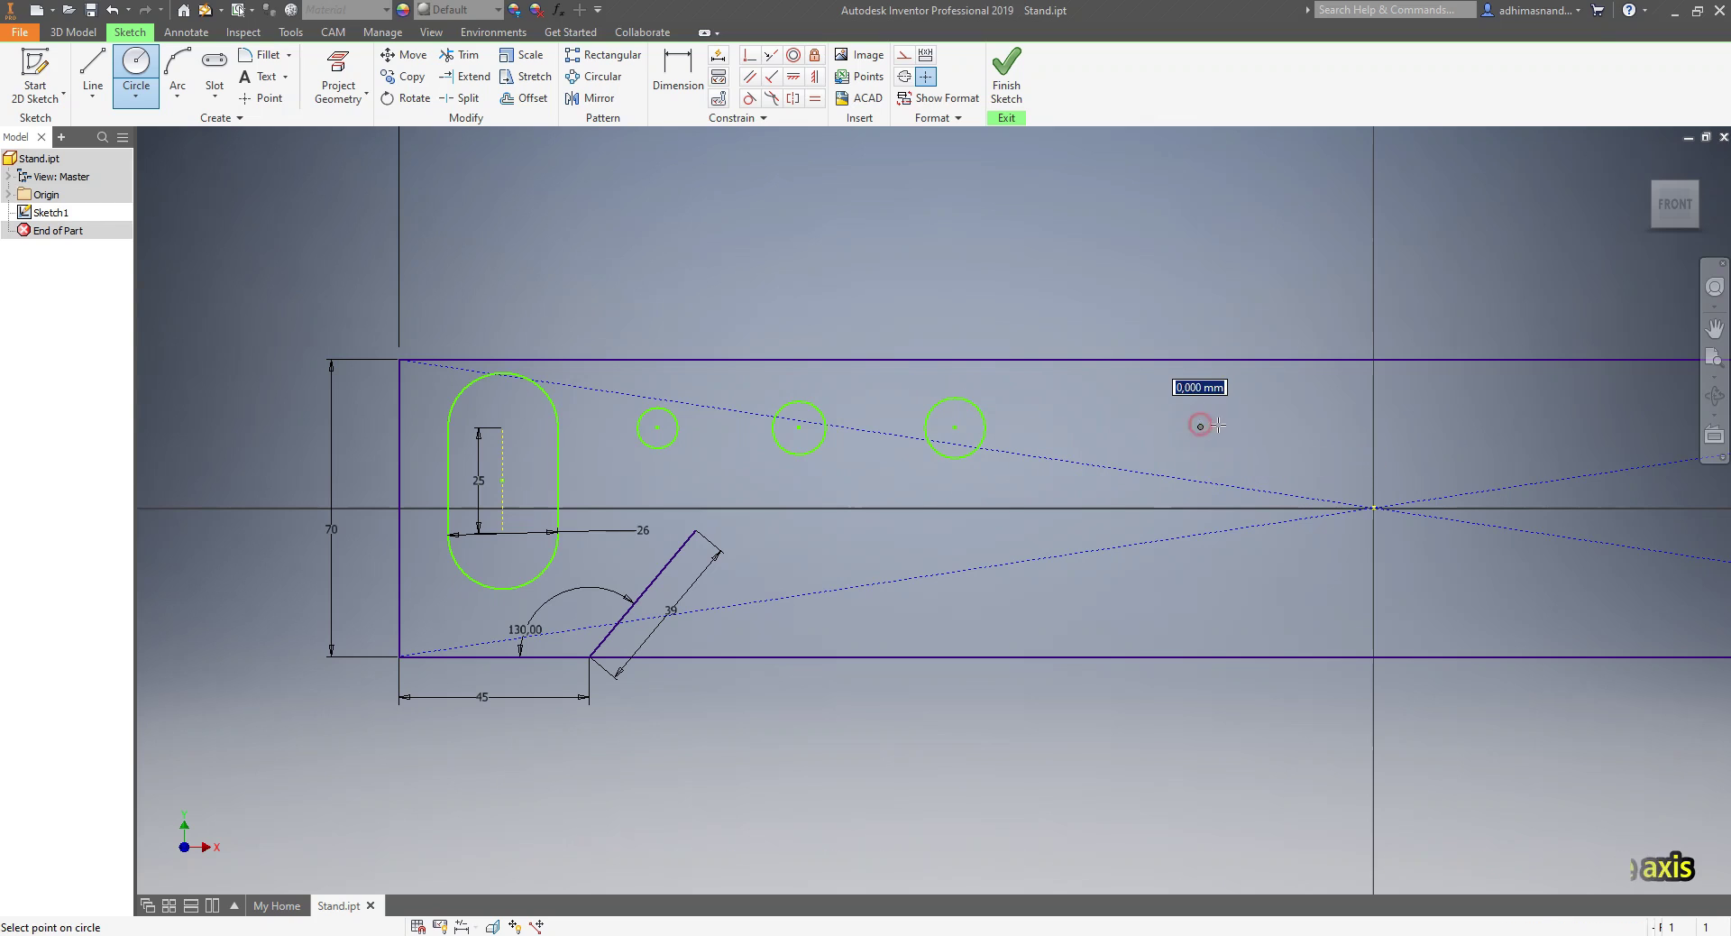
pyautogui.click(1226, 425)
pyautogui.press('Escape')
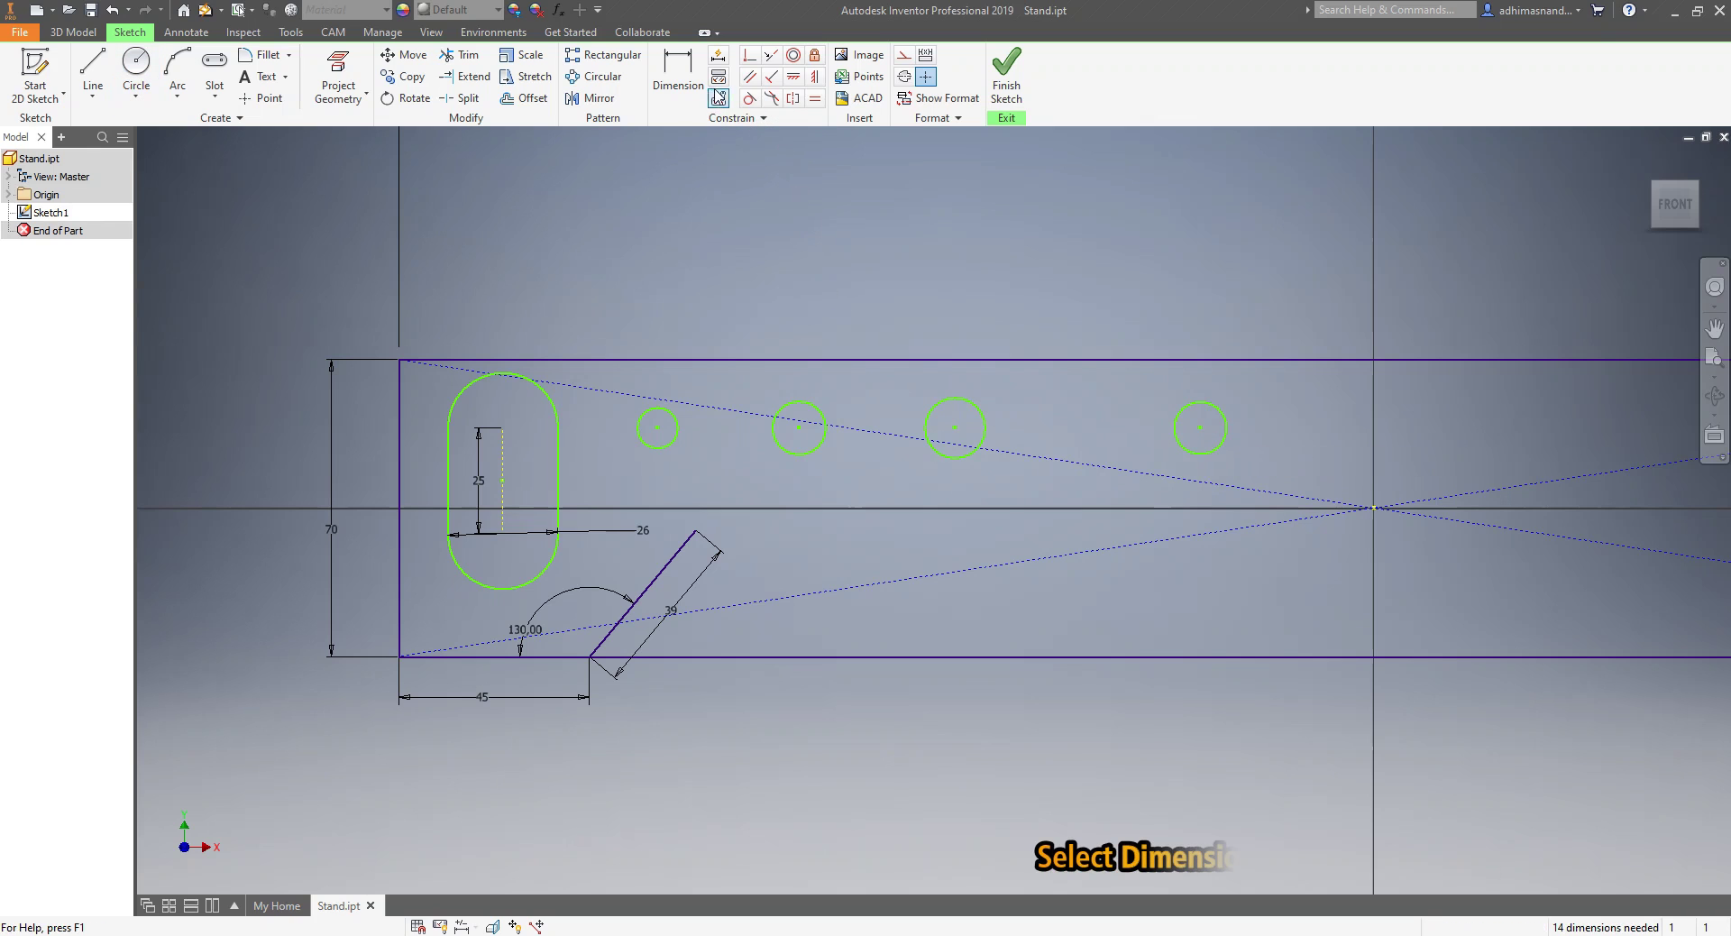
# - Dimension the first circle beside the slot and set its diameter to 10 mm
pyautogui.click(682, 97)
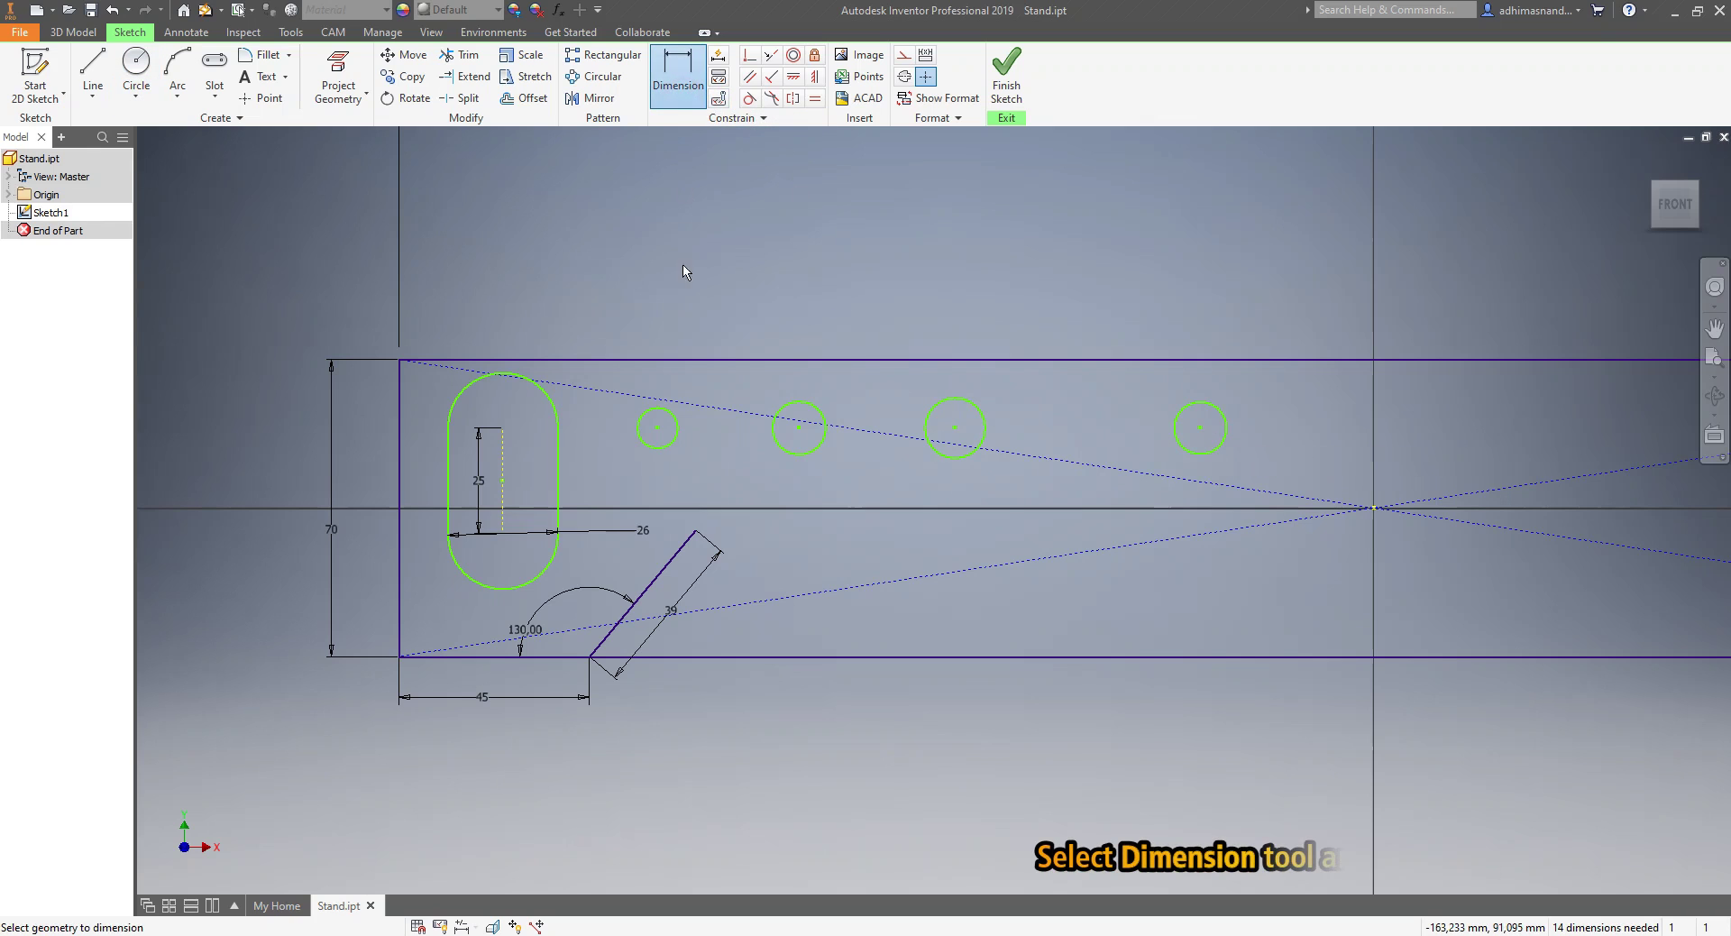
pyautogui.click(665, 445)
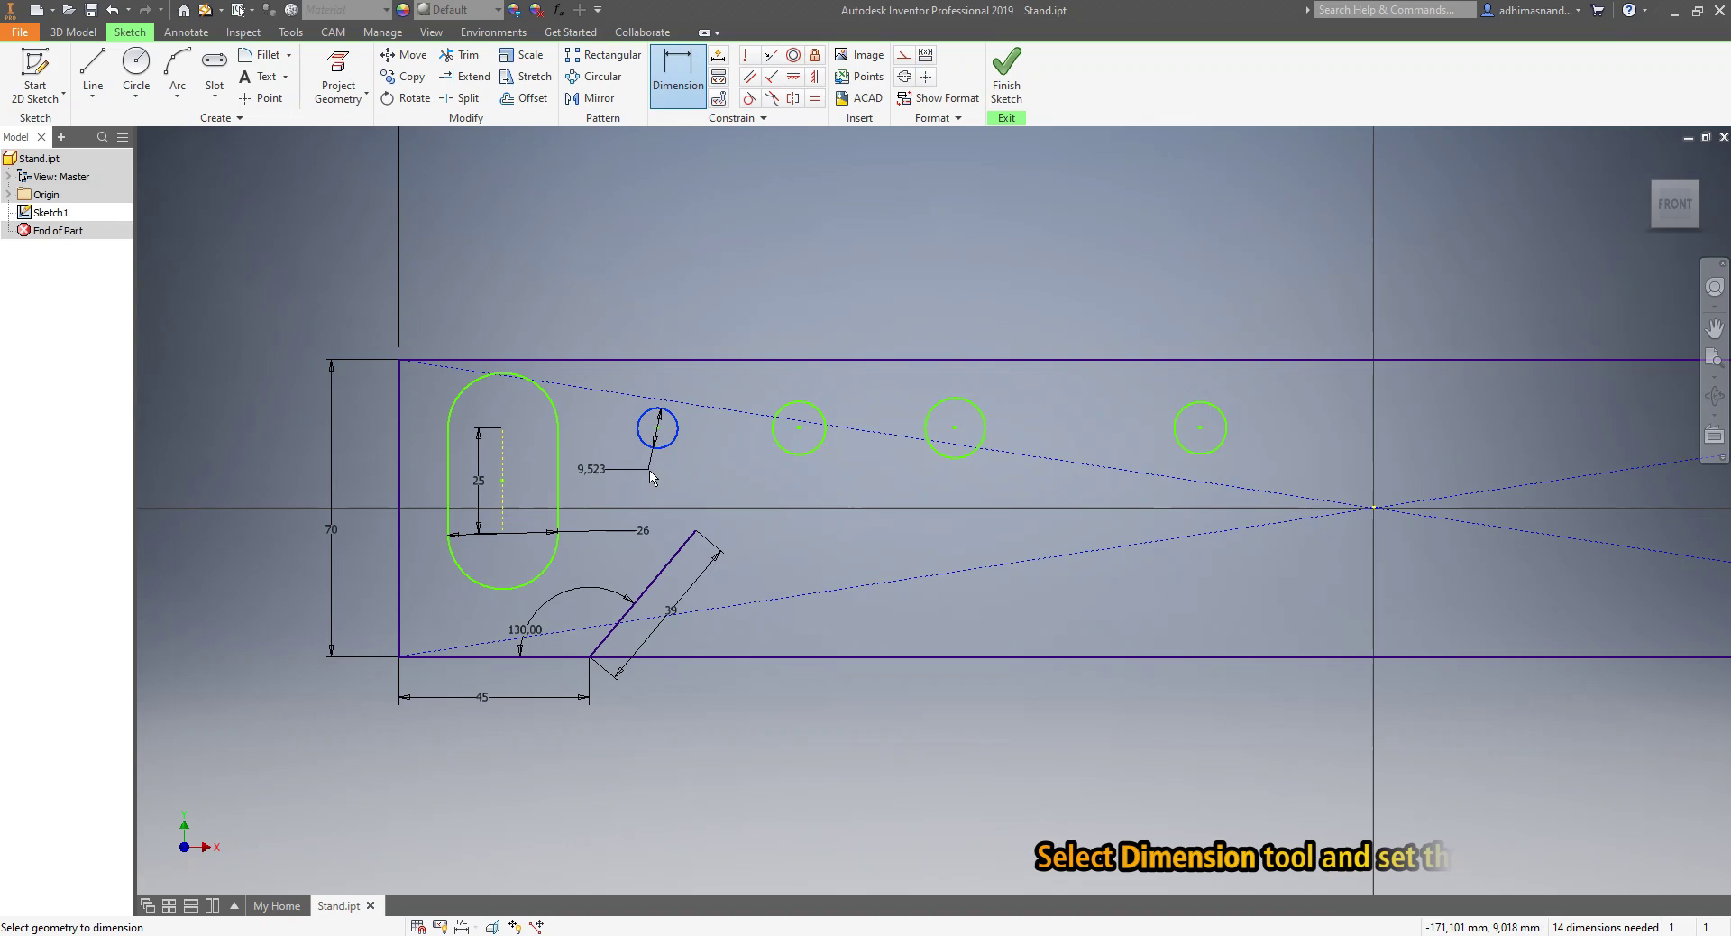
pyautogui.click(649, 487)
pyautogui.press('BackSpace')
pyautogui.write('10')
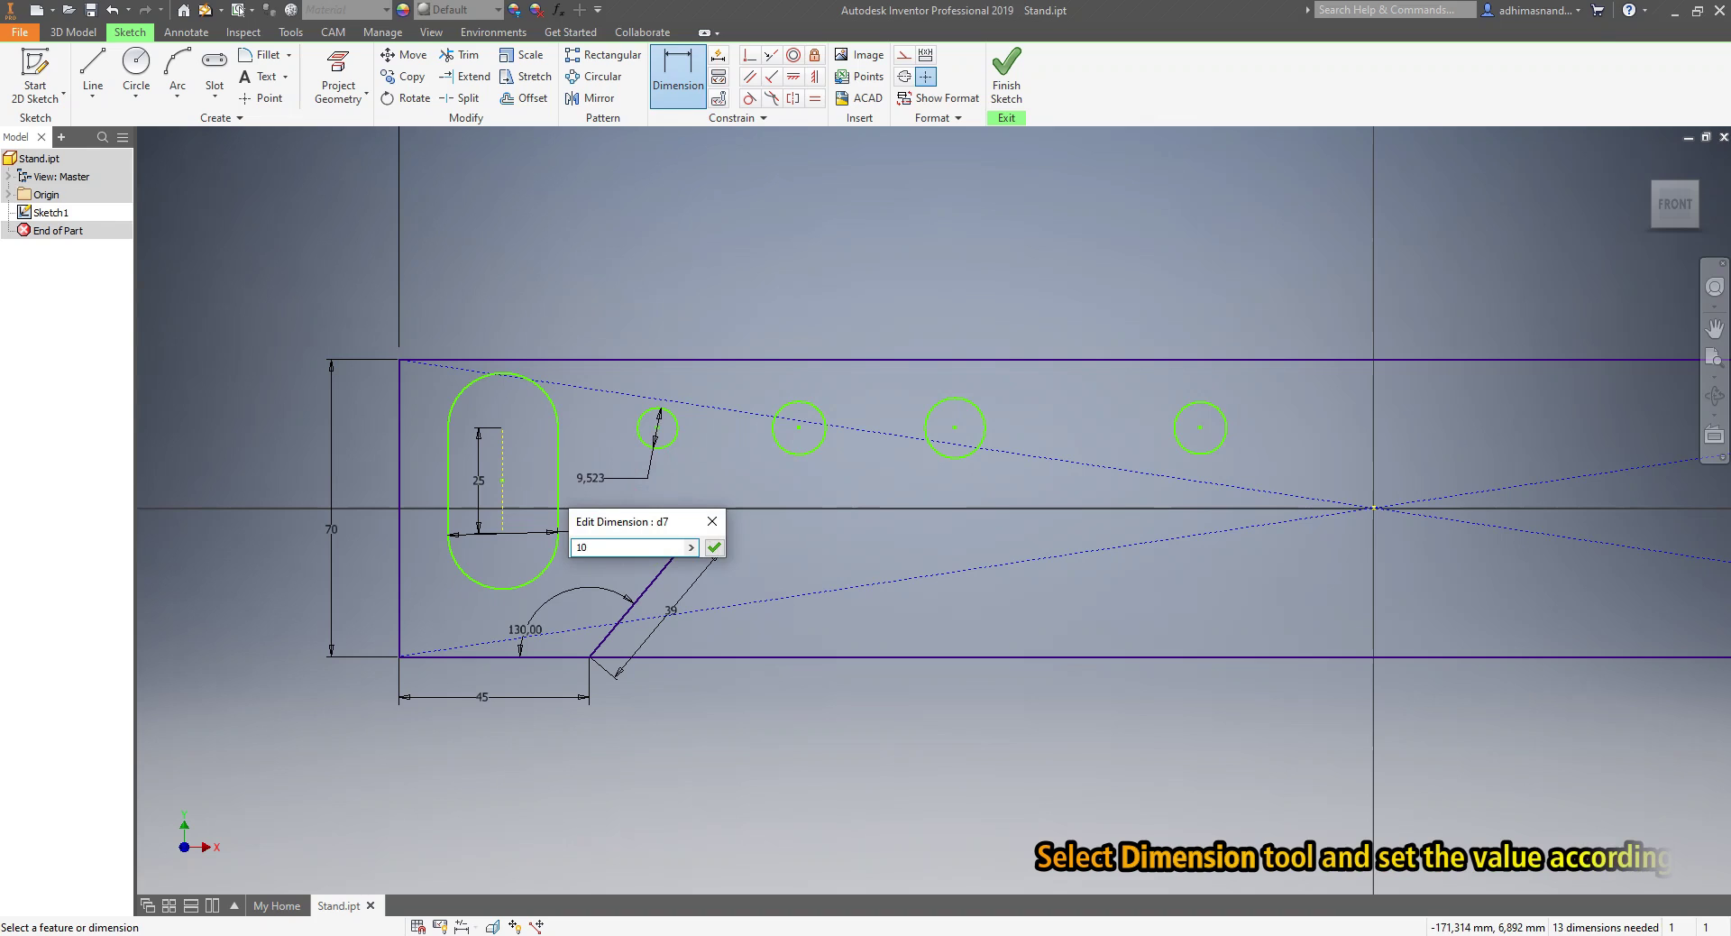
pyautogui.click(714, 547)
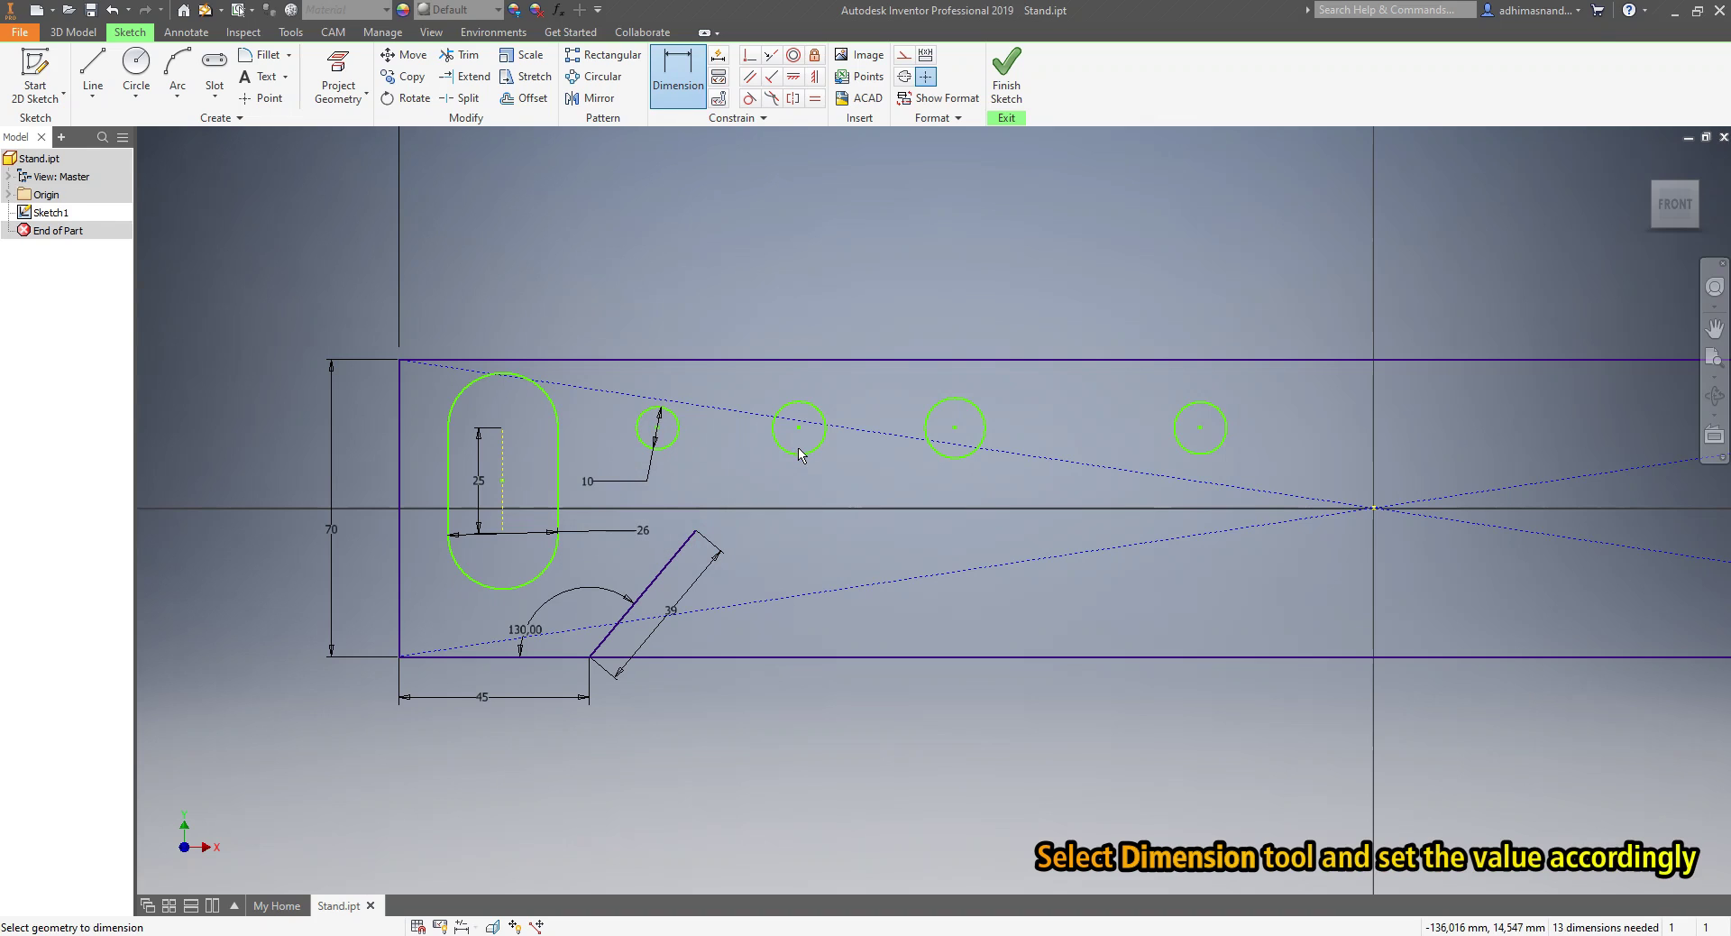
# - Dimension the second circle from the slot and set its diameter to 20 mm
pyautogui.click(798, 455)
pyautogui.click(780, 487)
pyautogui.press('BackSpace')
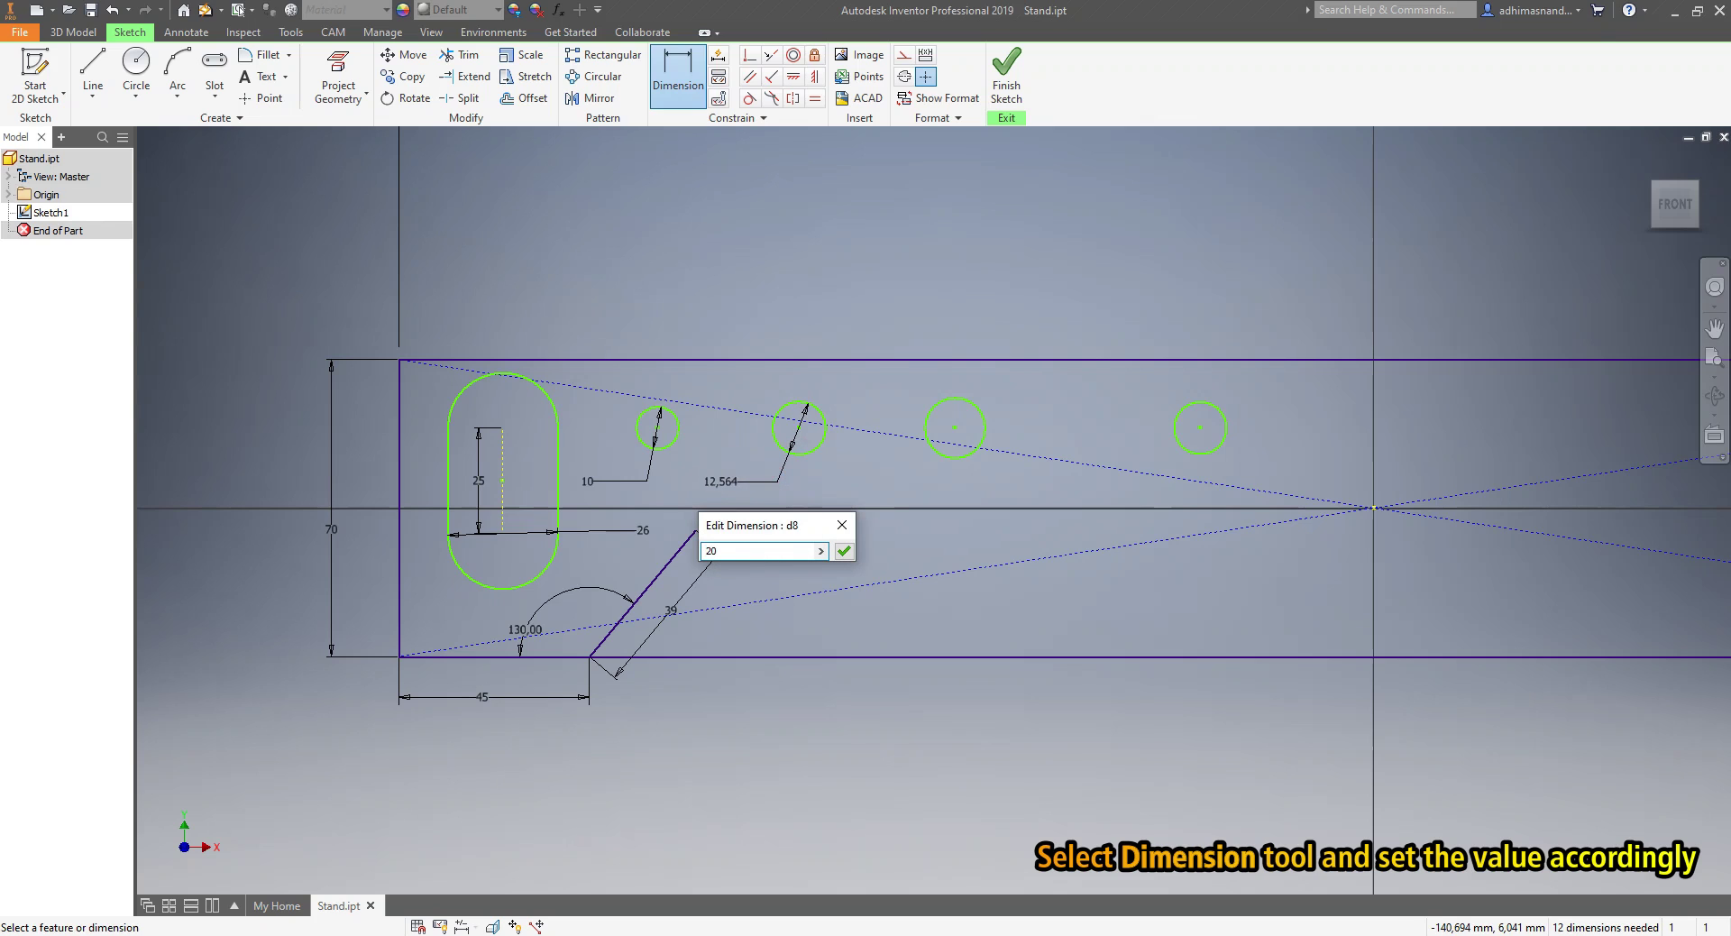
pyautogui.click(844, 549)
# - Dimension the third and fourth circles from the slot, setting their diameters to 15 mm and 10 mm respectively
pyautogui.click(953, 458)
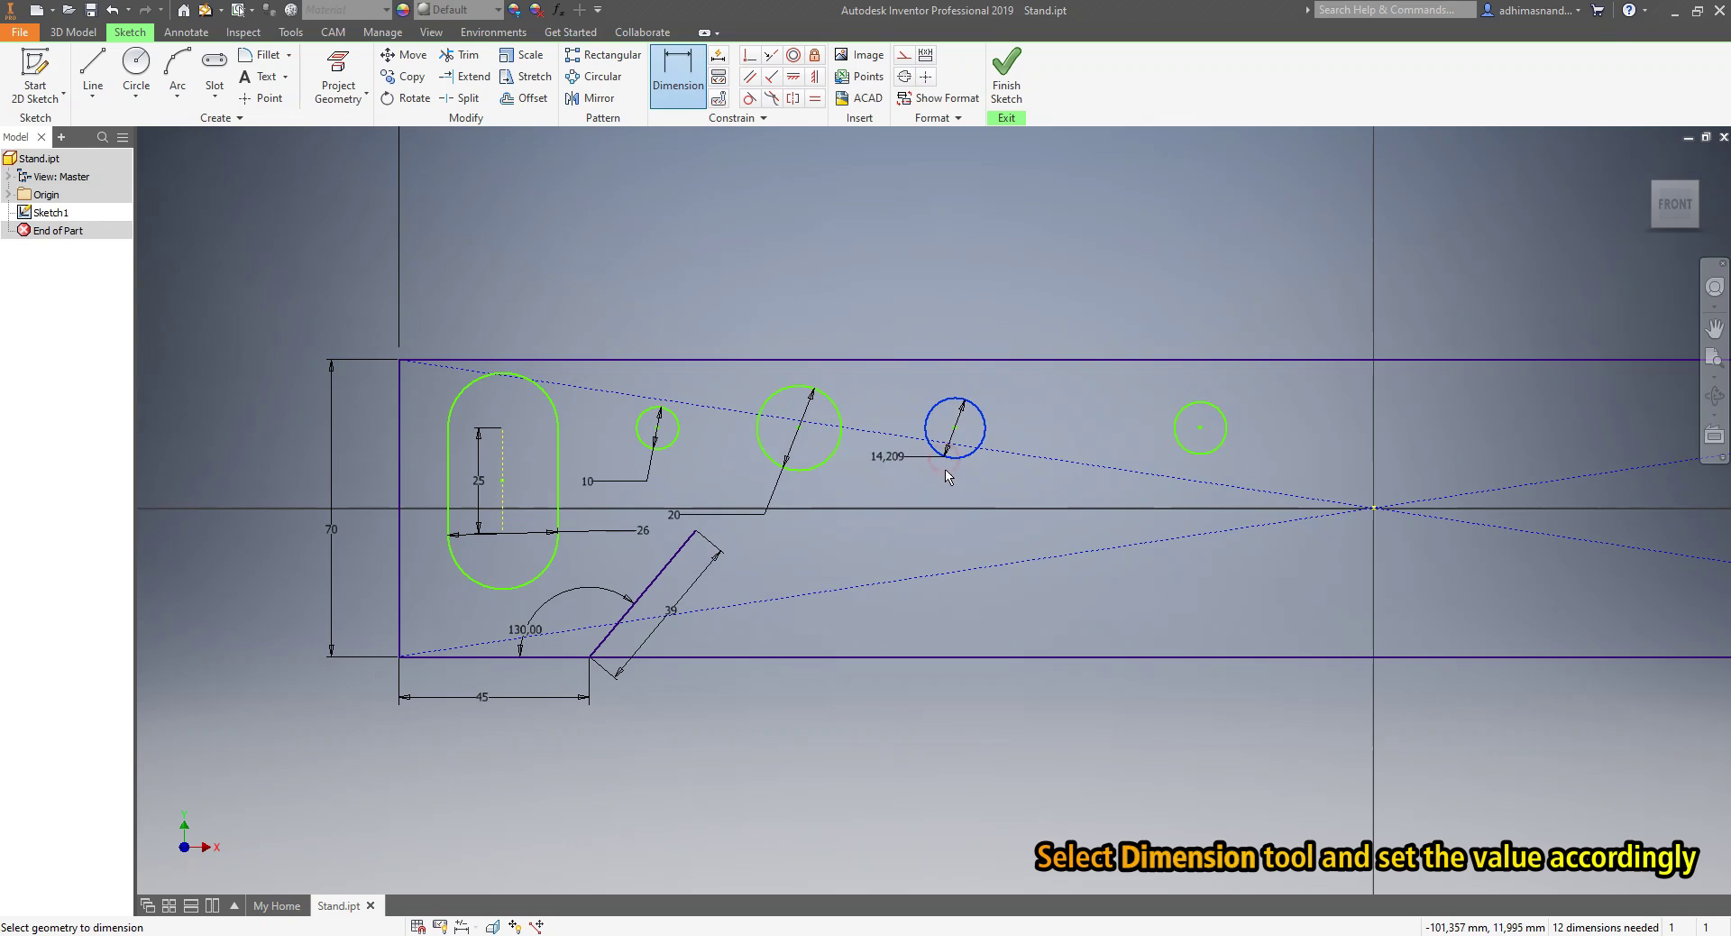
pyautogui.click(948, 498)
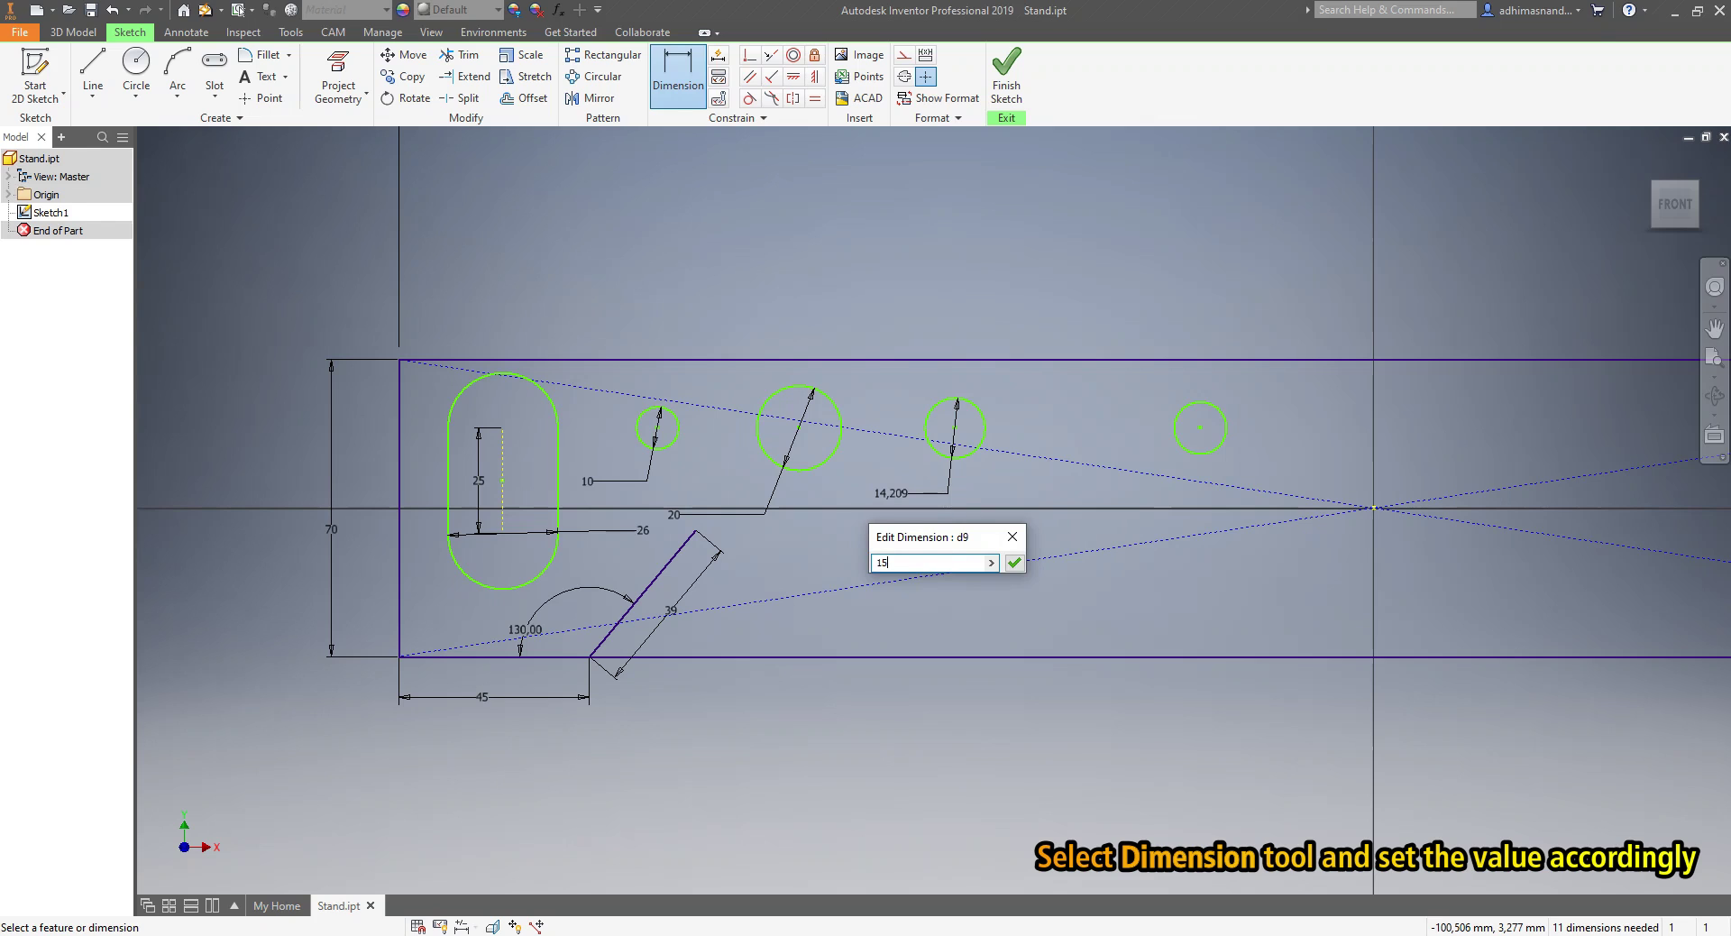
pyautogui.click(1012, 564)
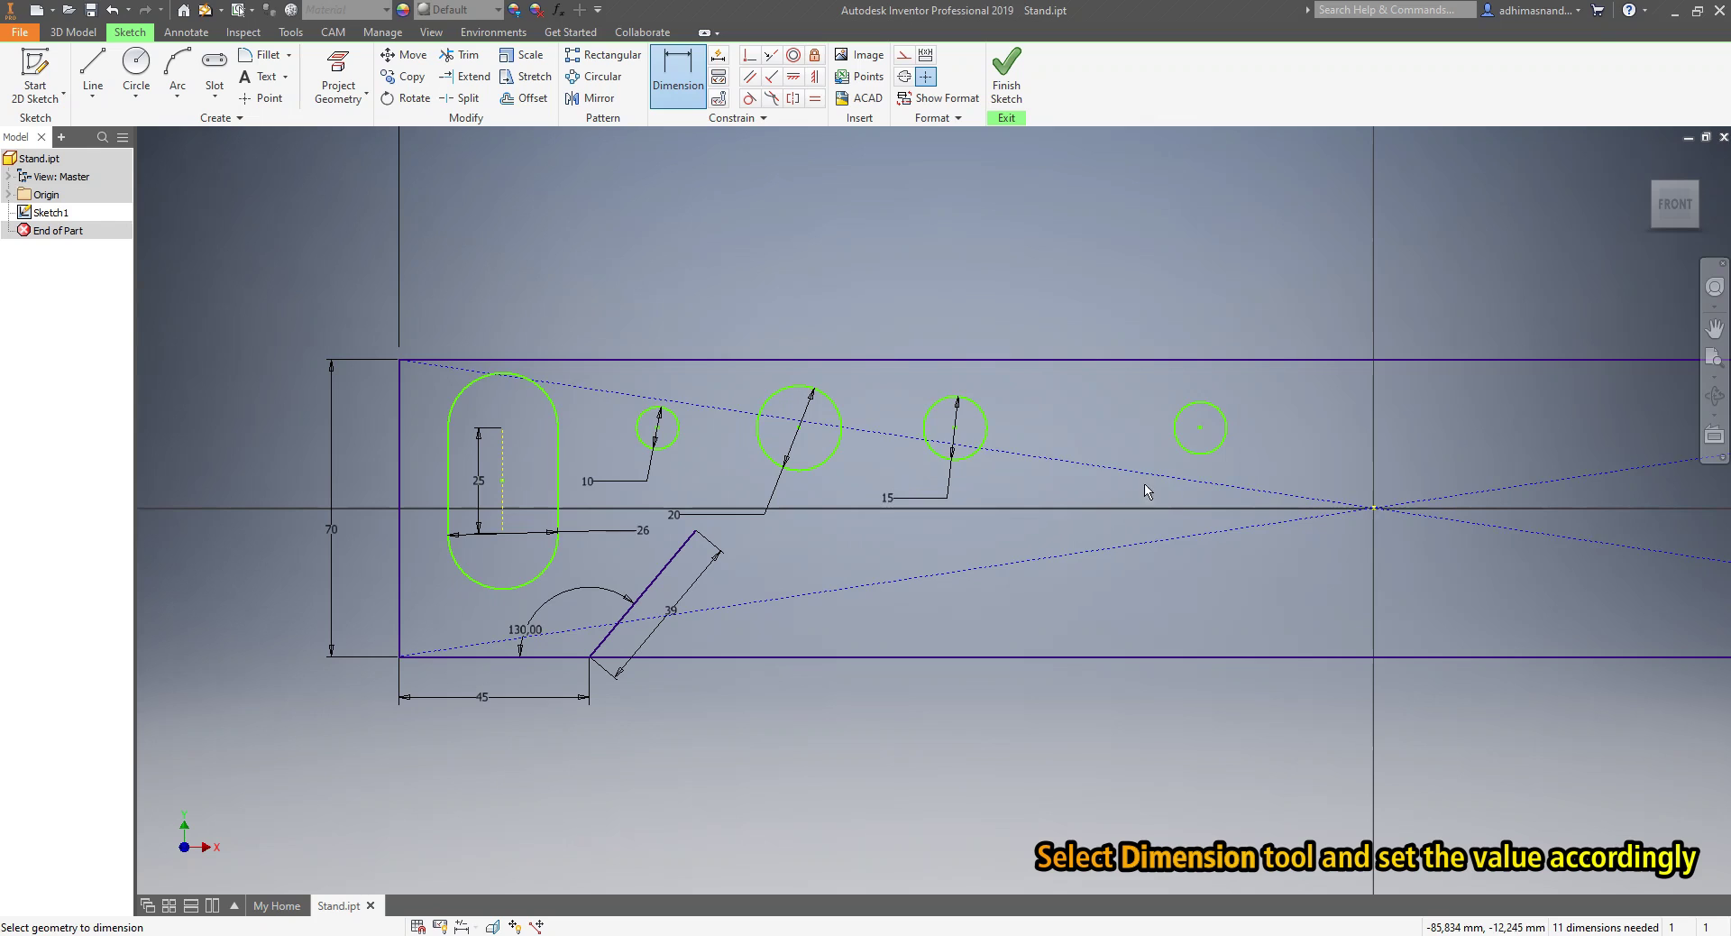
pyautogui.click(1190, 457)
pyautogui.click(1186, 503)
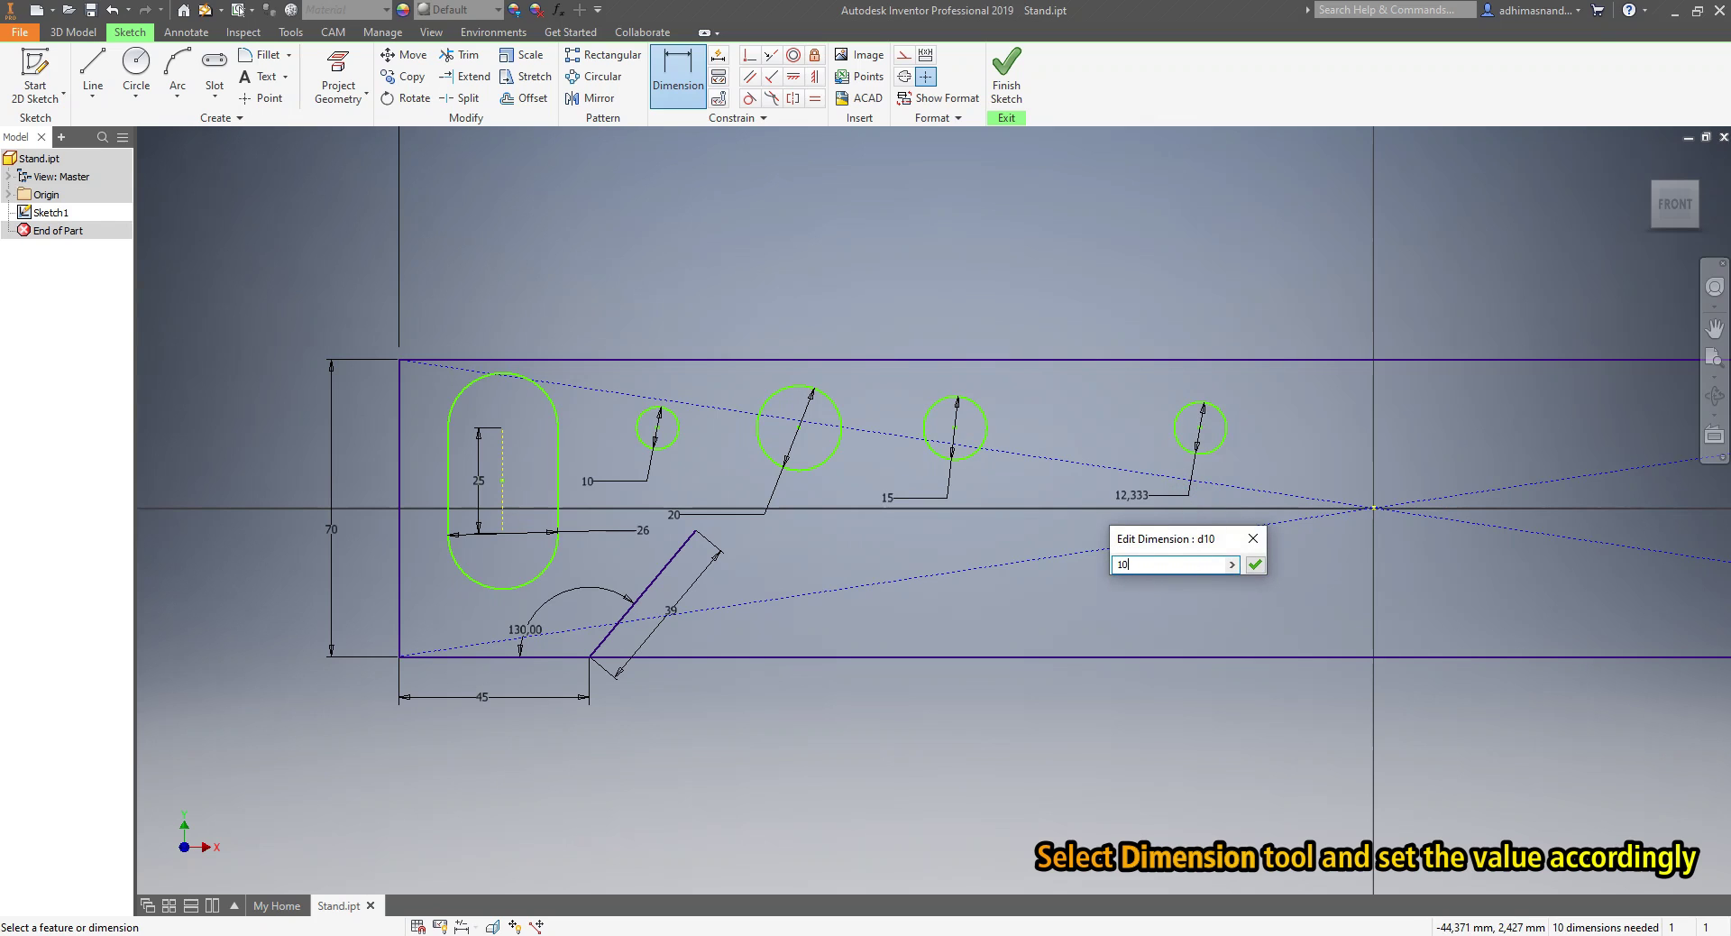
pyautogui.click(1253, 564)
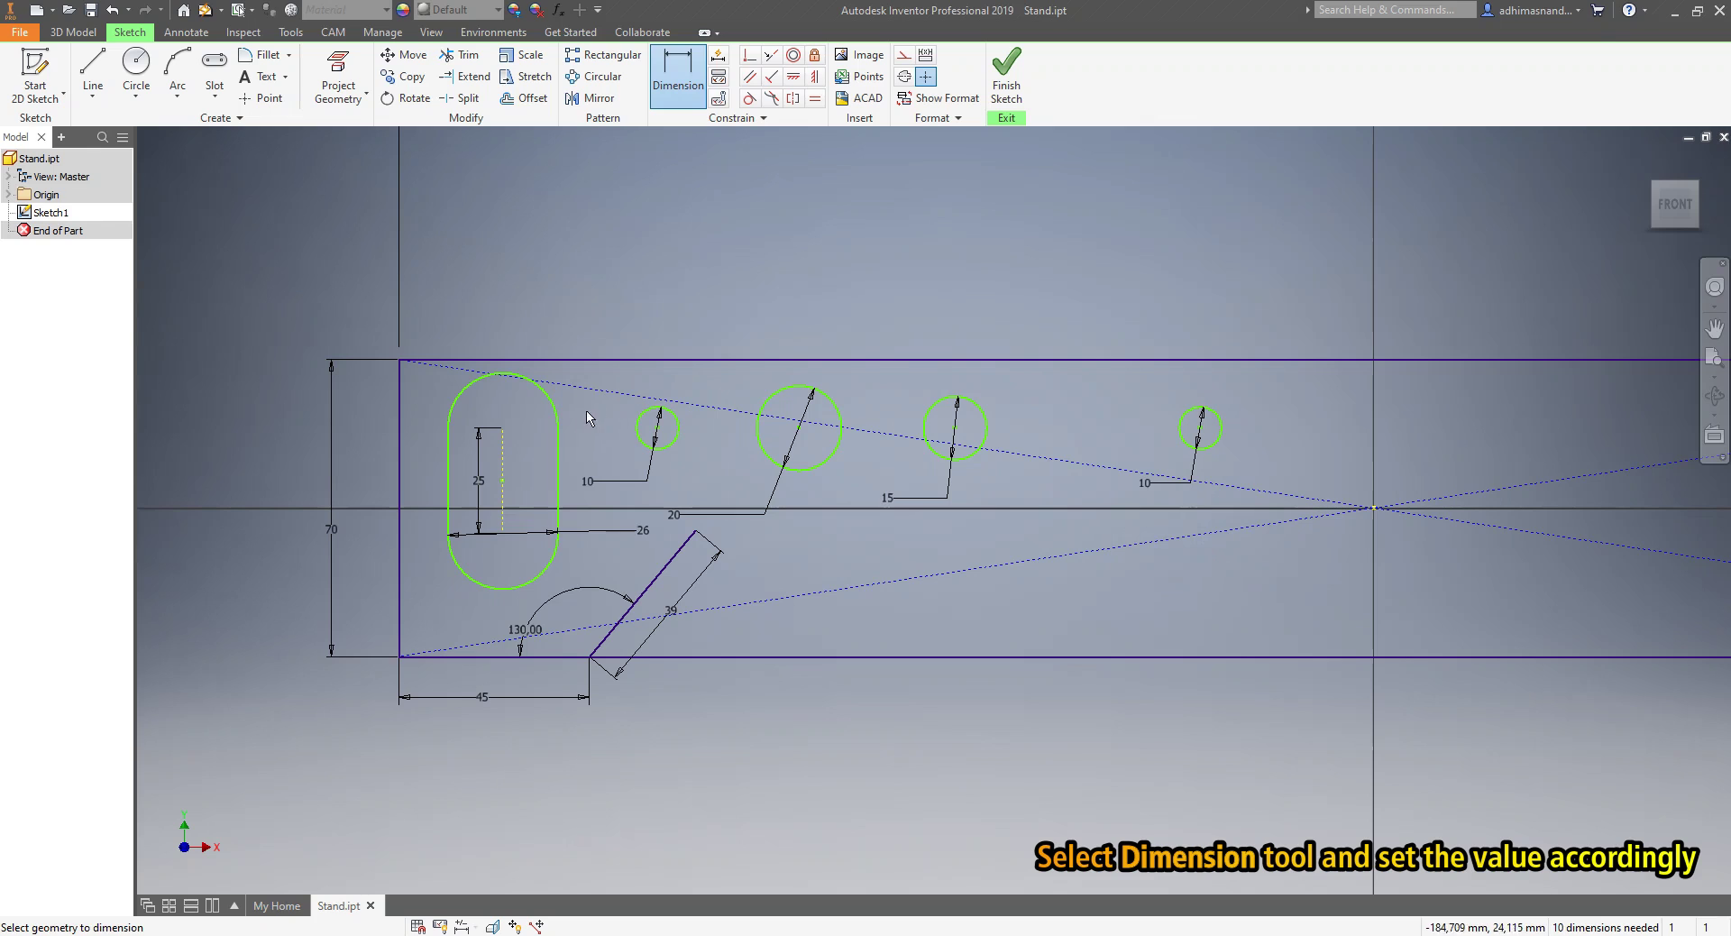
# - Dimension the slot's center vertically from the rectangle's top edge and set the distance to 35 mm
pyautogui.click(502, 479)
pyautogui.click(492, 360)
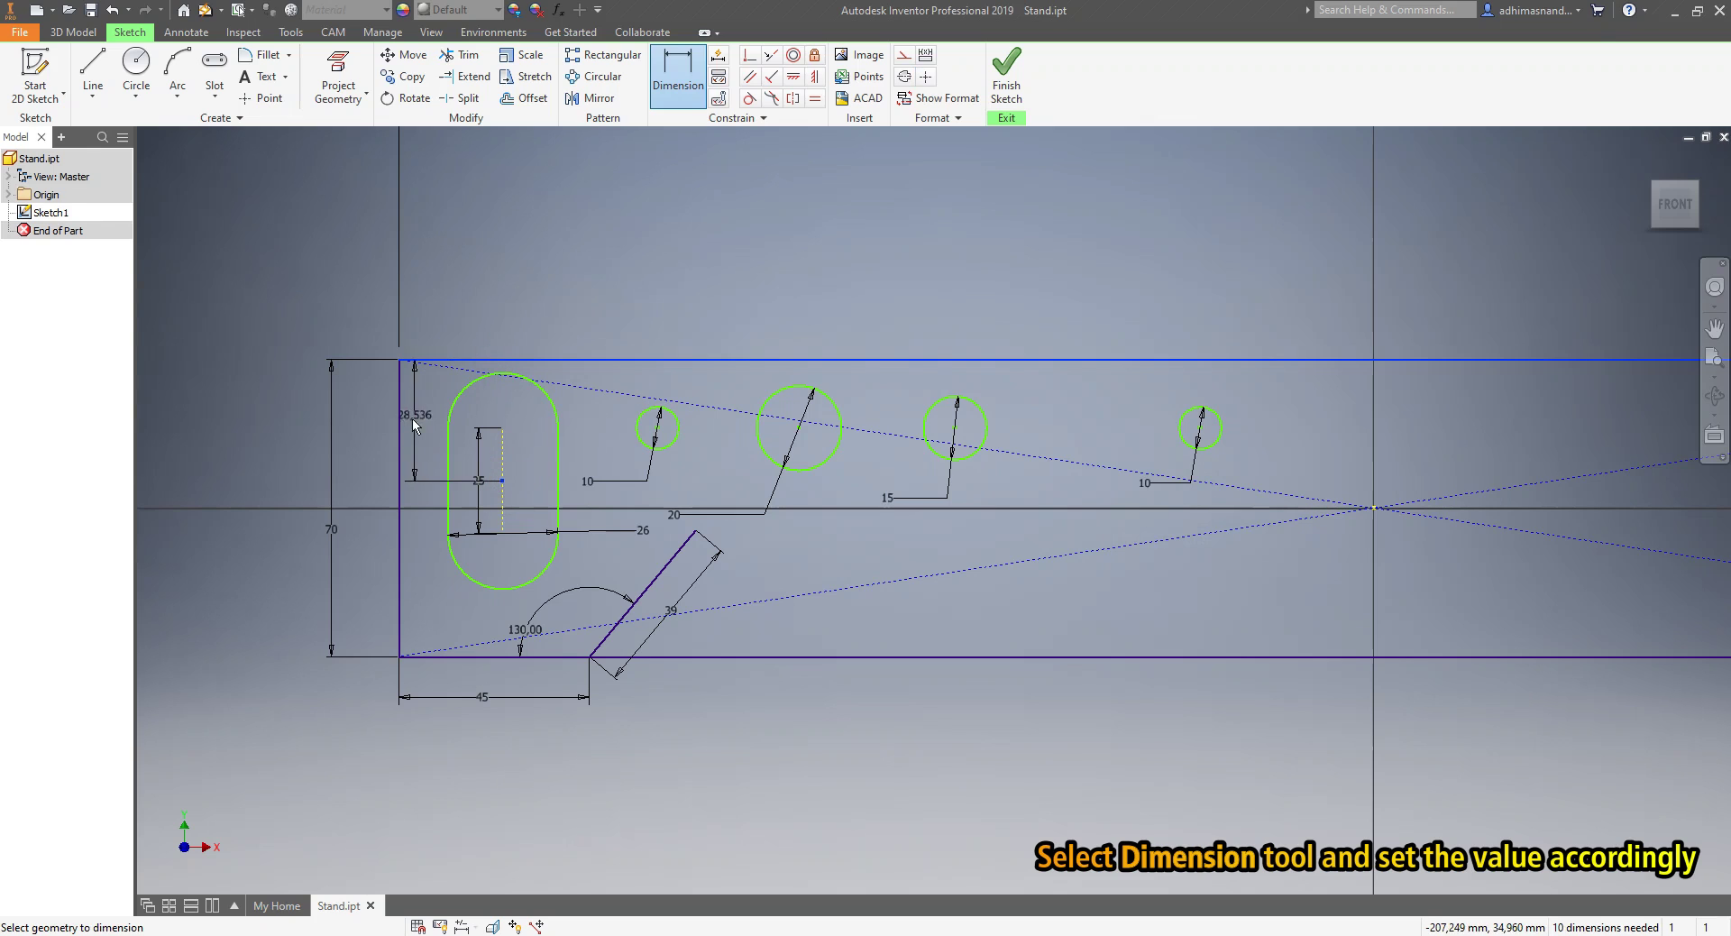
pyautogui.click(360, 431)
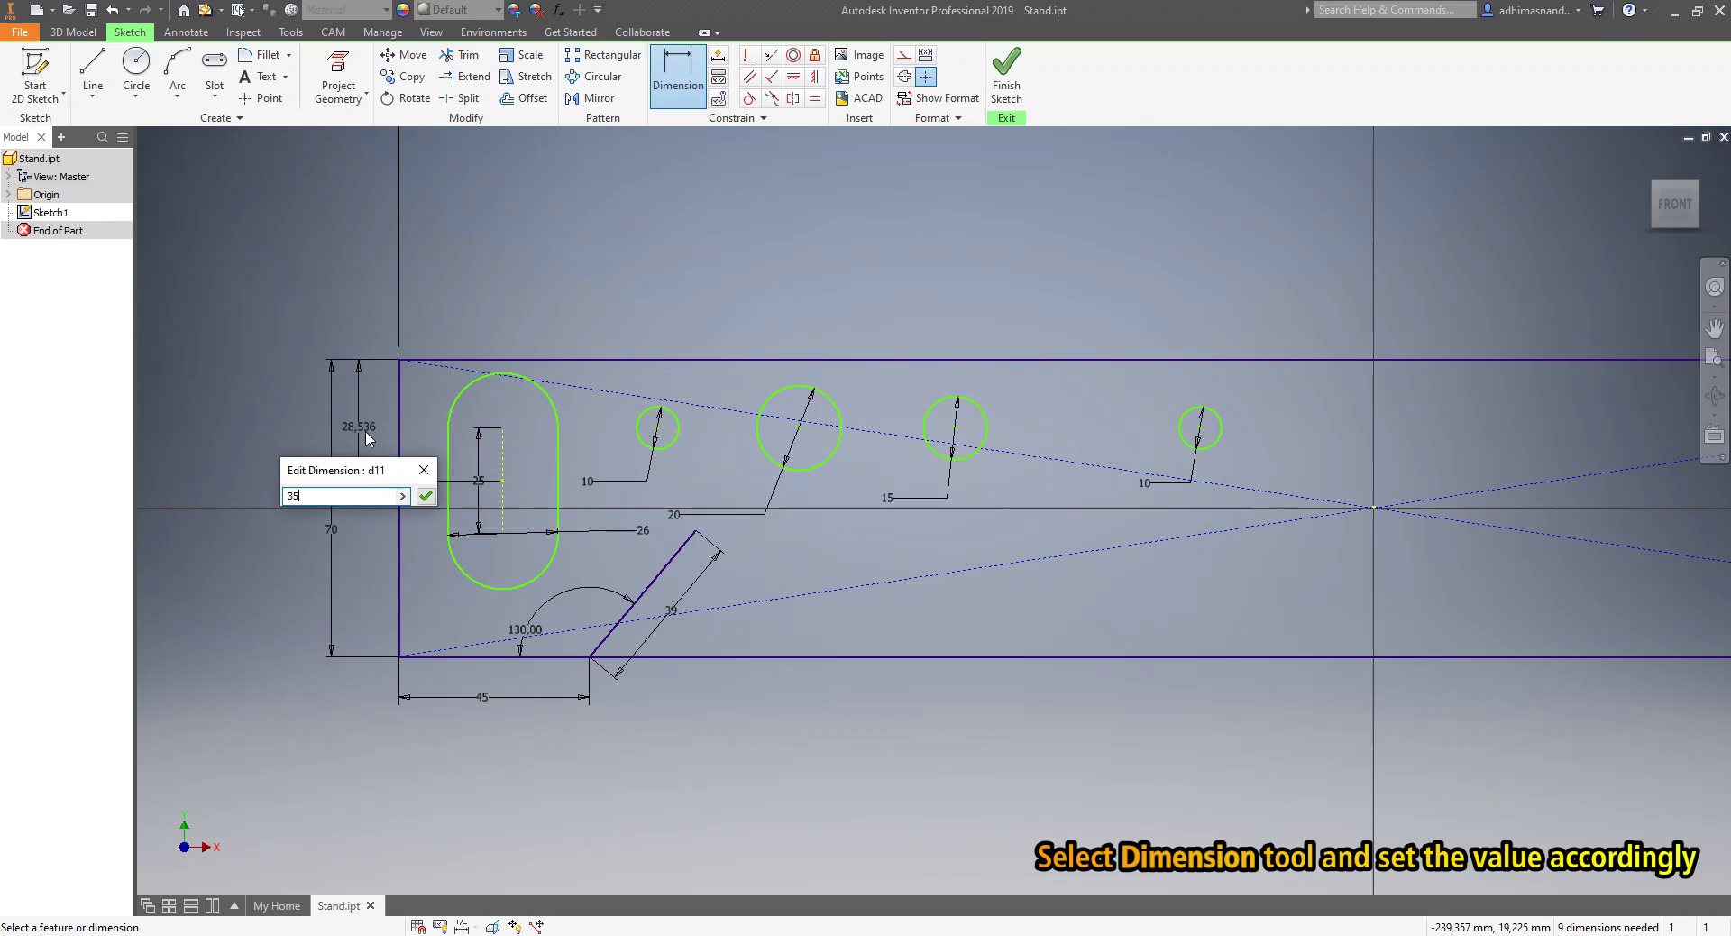
pyautogui.click(424, 496)
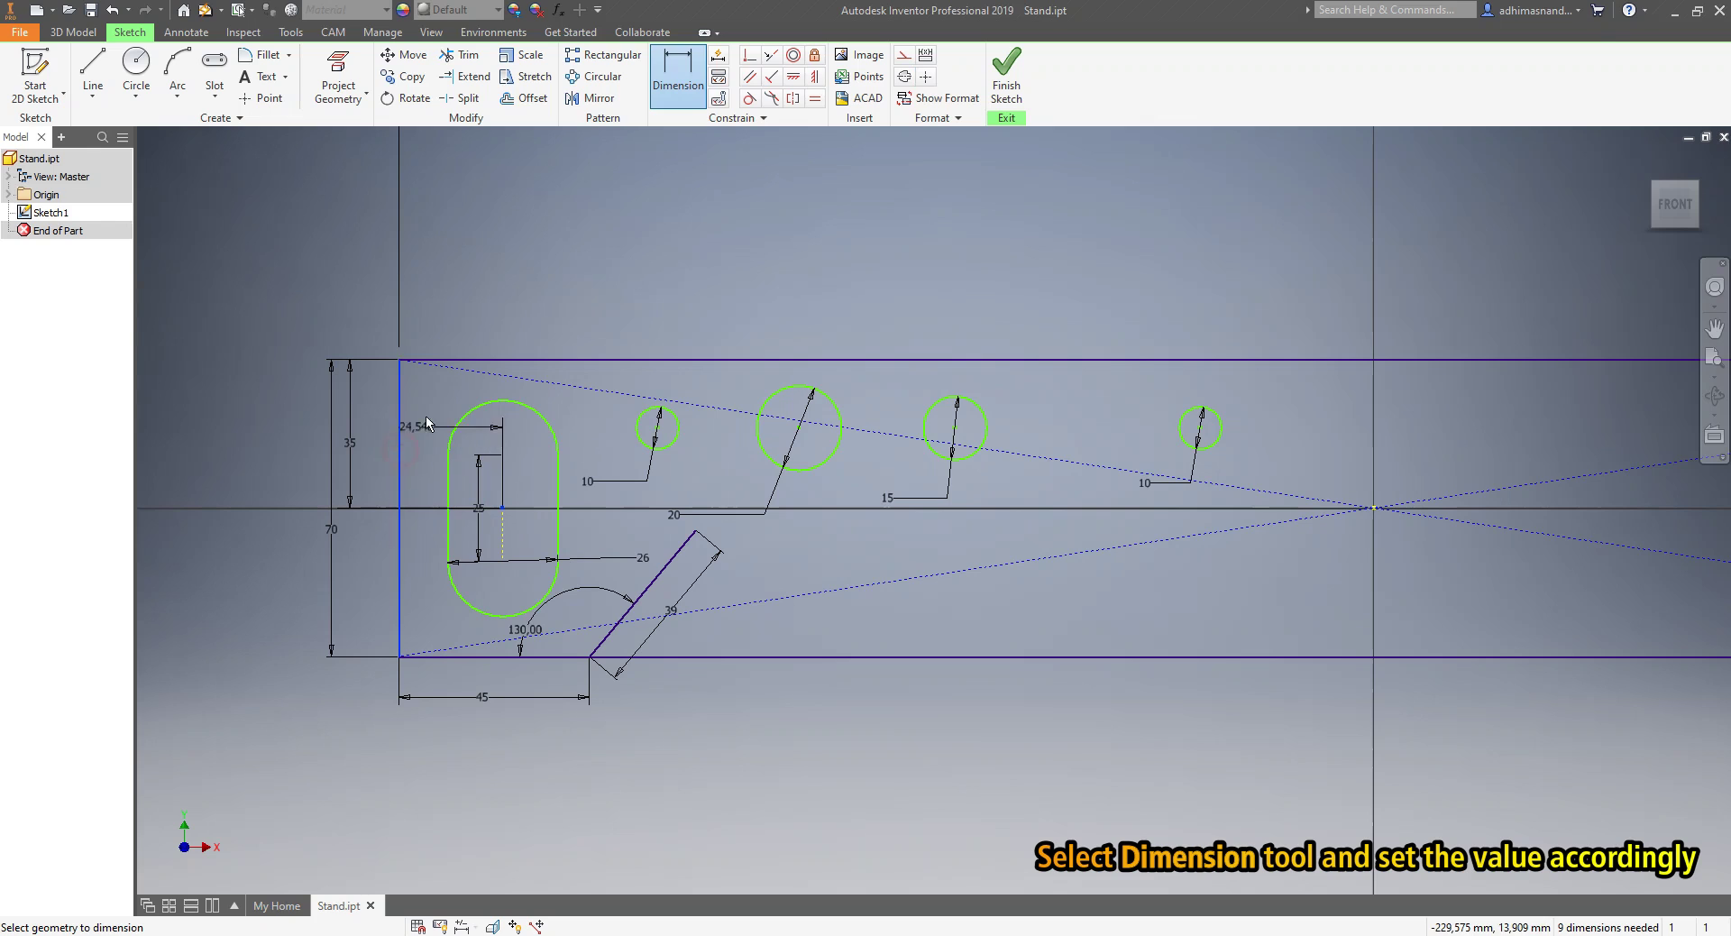
# - Set the slot center's distance from the rectangle's left edge to 39 mm and move the slot's 26 mm dimension text closer to the slot
pyautogui.click(456, 315)
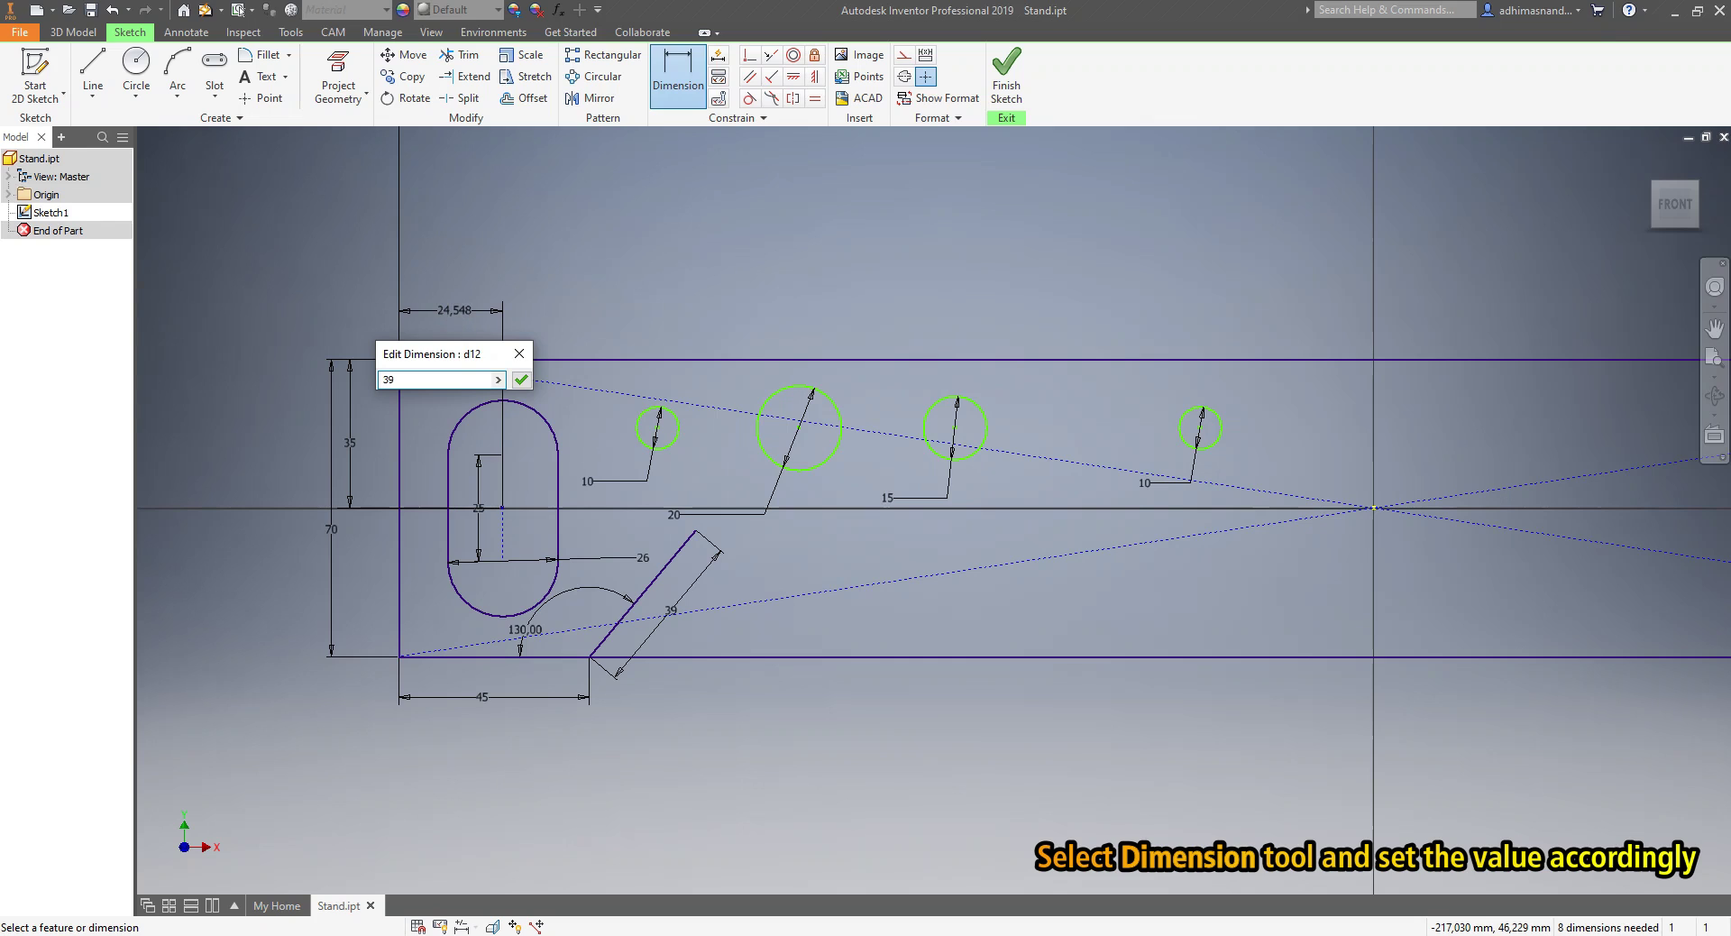
pyautogui.click(520, 383)
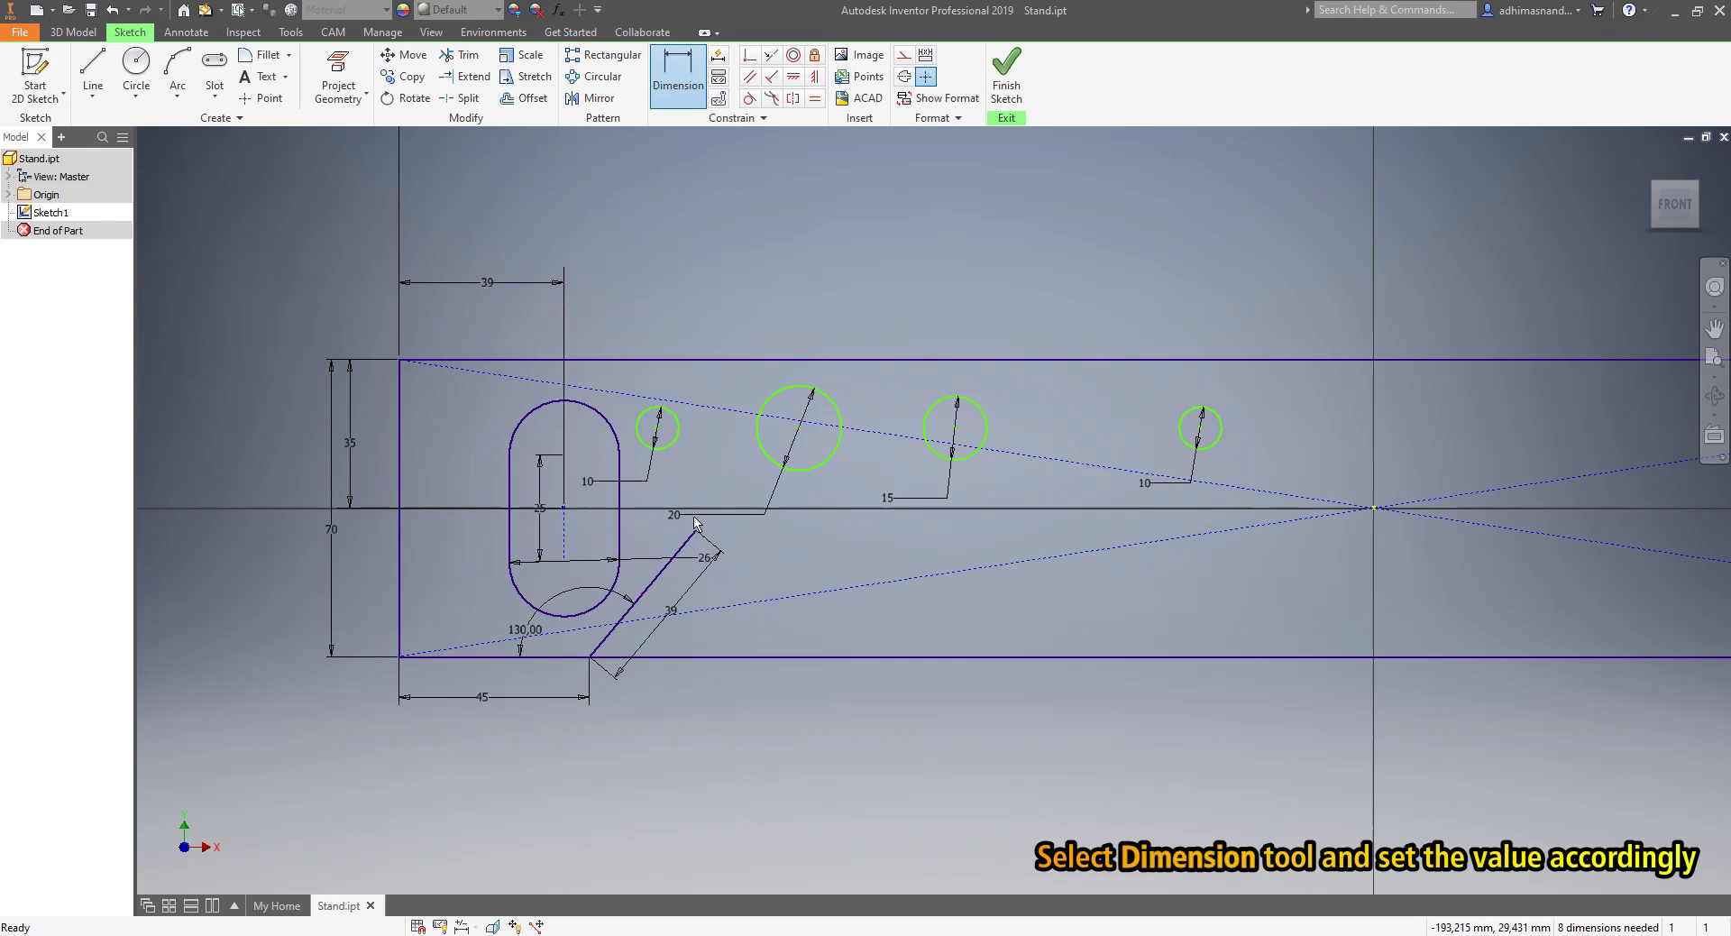
pyautogui.press('Escape')
pyautogui.moveTo(708, 560); pyautogui.dragTo(639, 547)
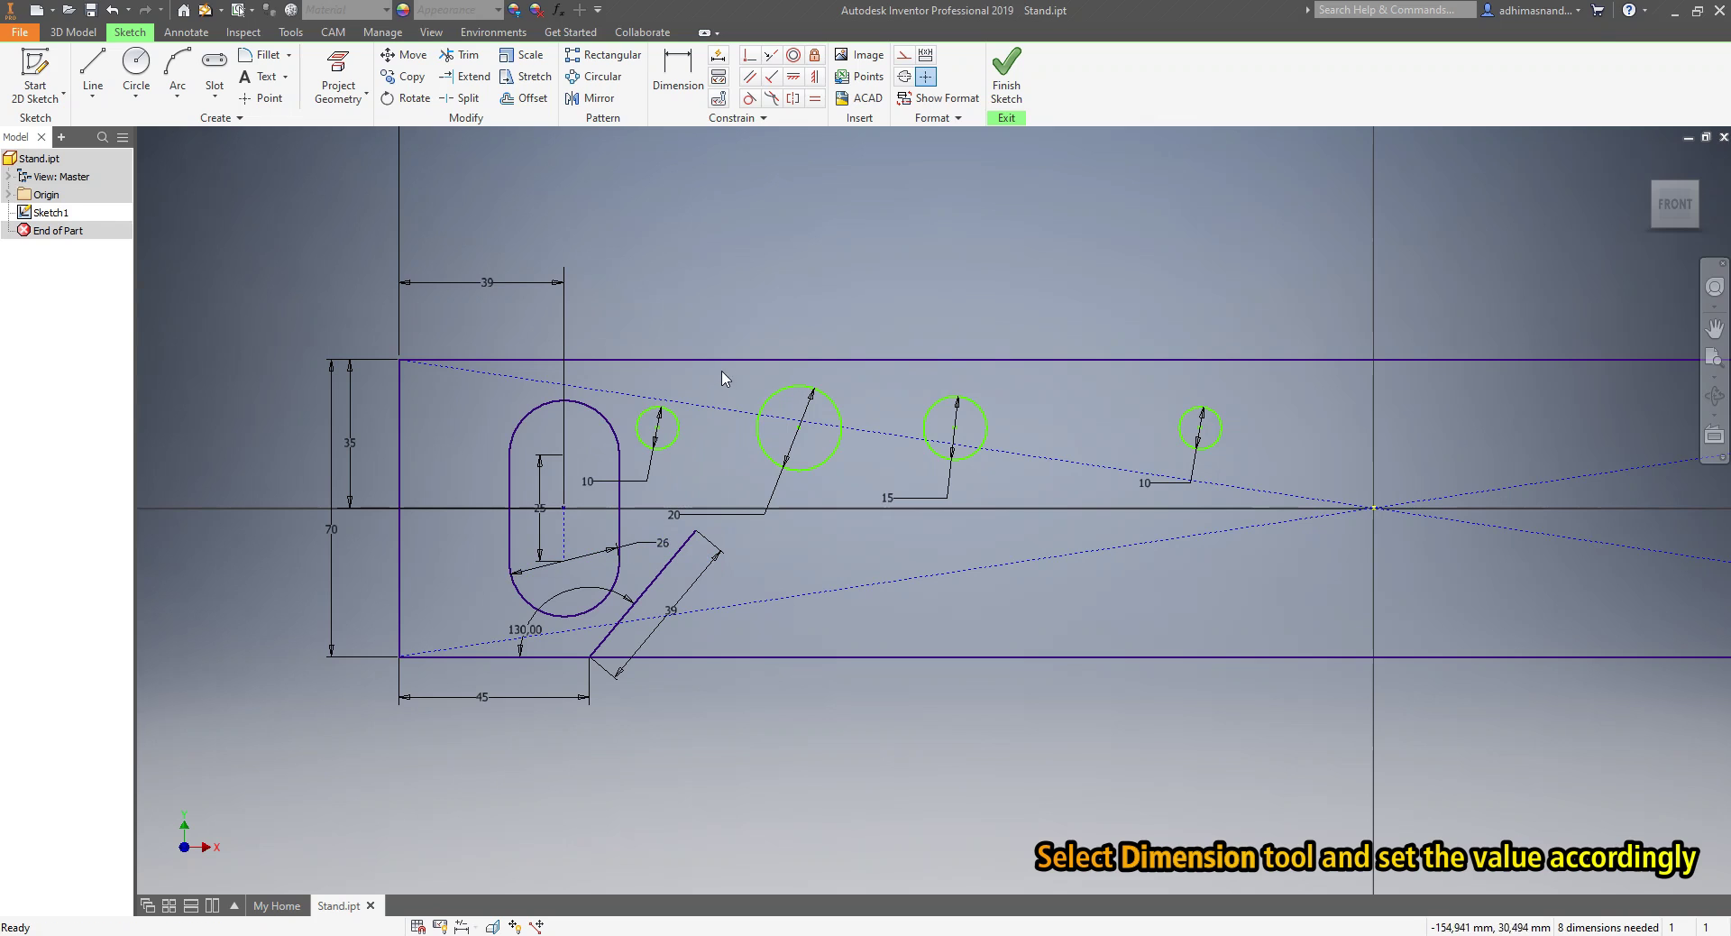
# - Dimension the first circle beside the slot from the rectangle's left edge and set the distance to 80 mm
pyautogui.click(677, 72)
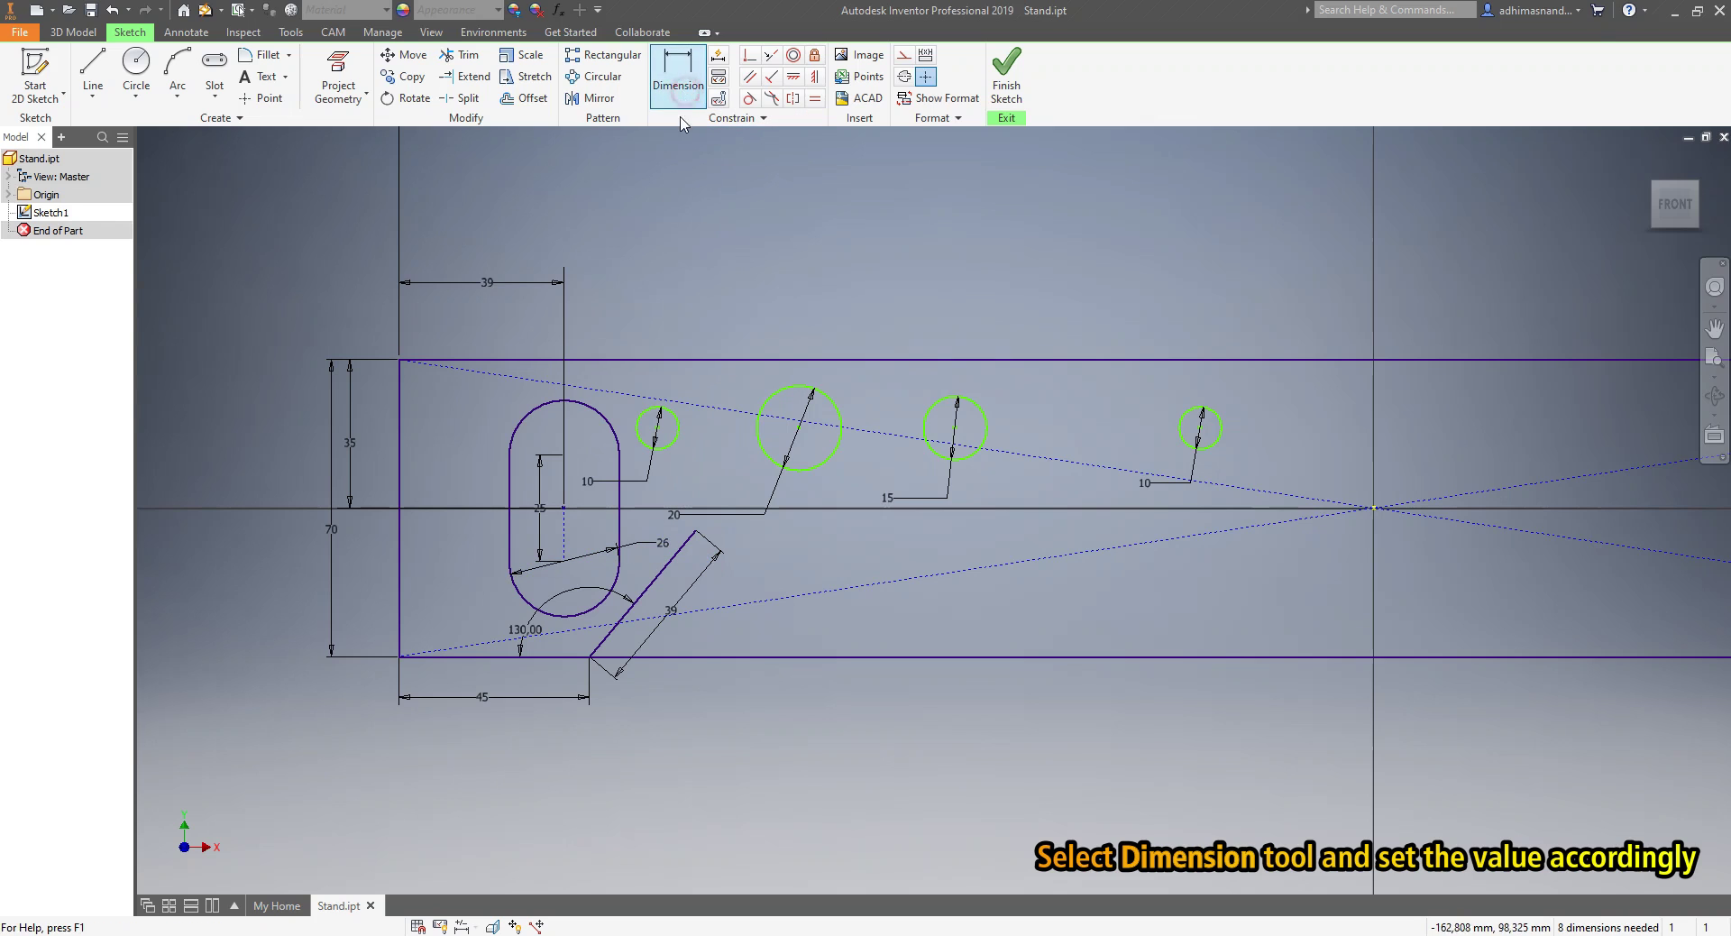
pyautogui.click(635, 426)
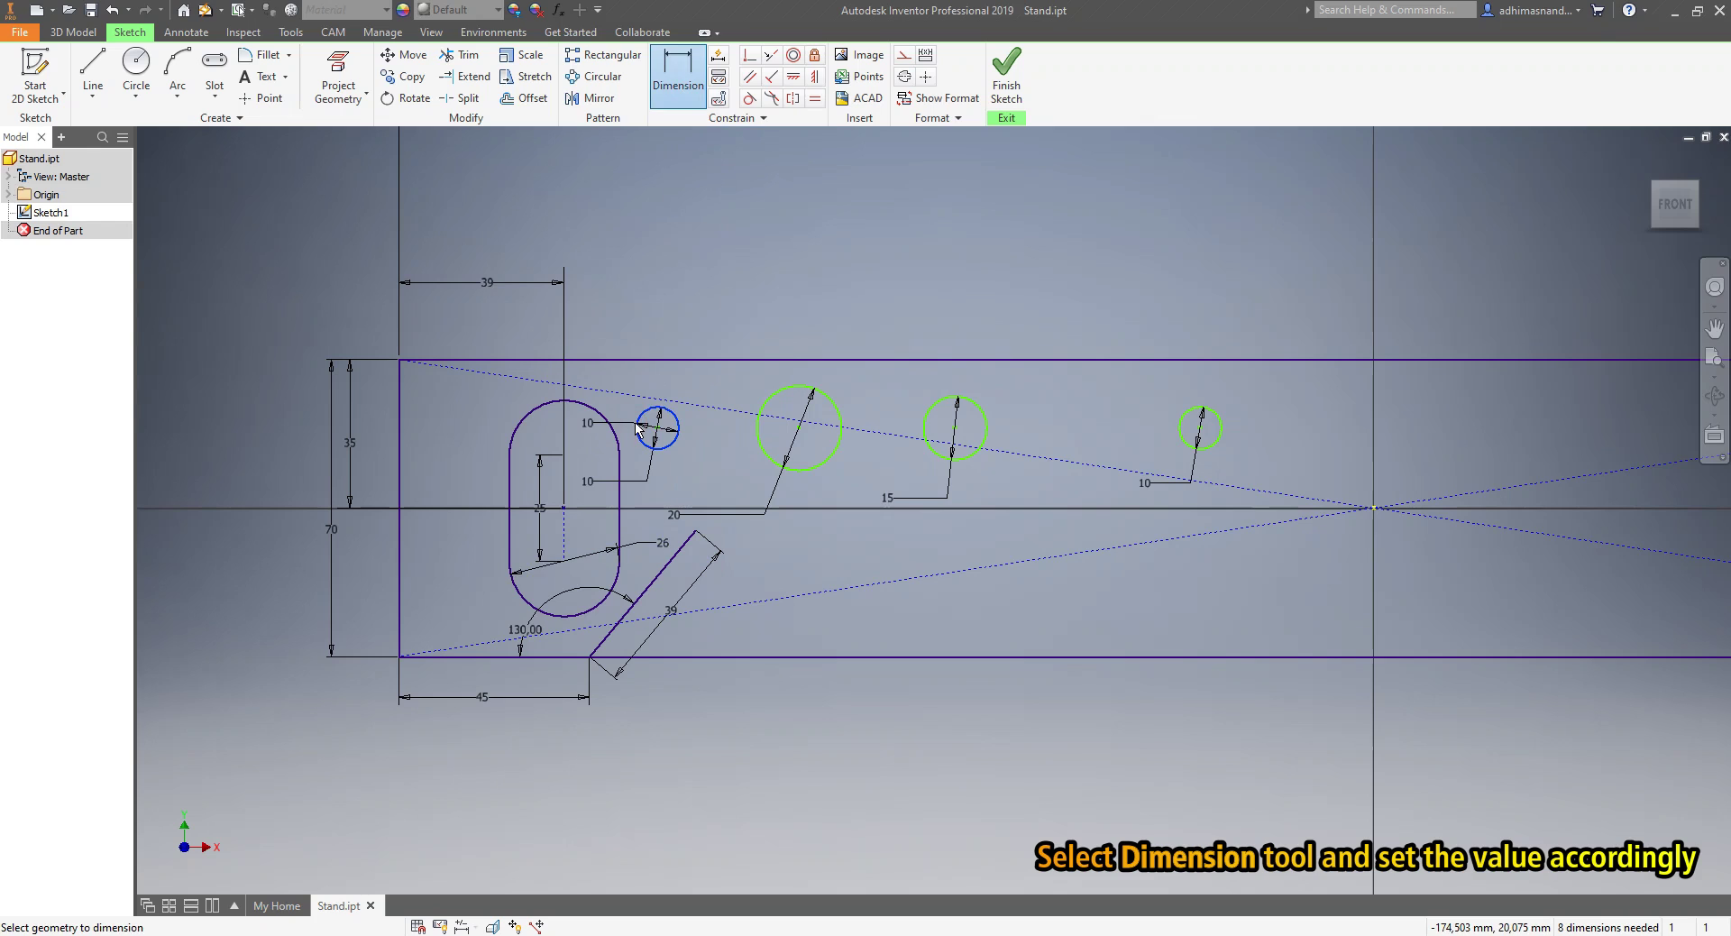
pyautogui.click(400, 448)
pyautogui.click(524, 243)
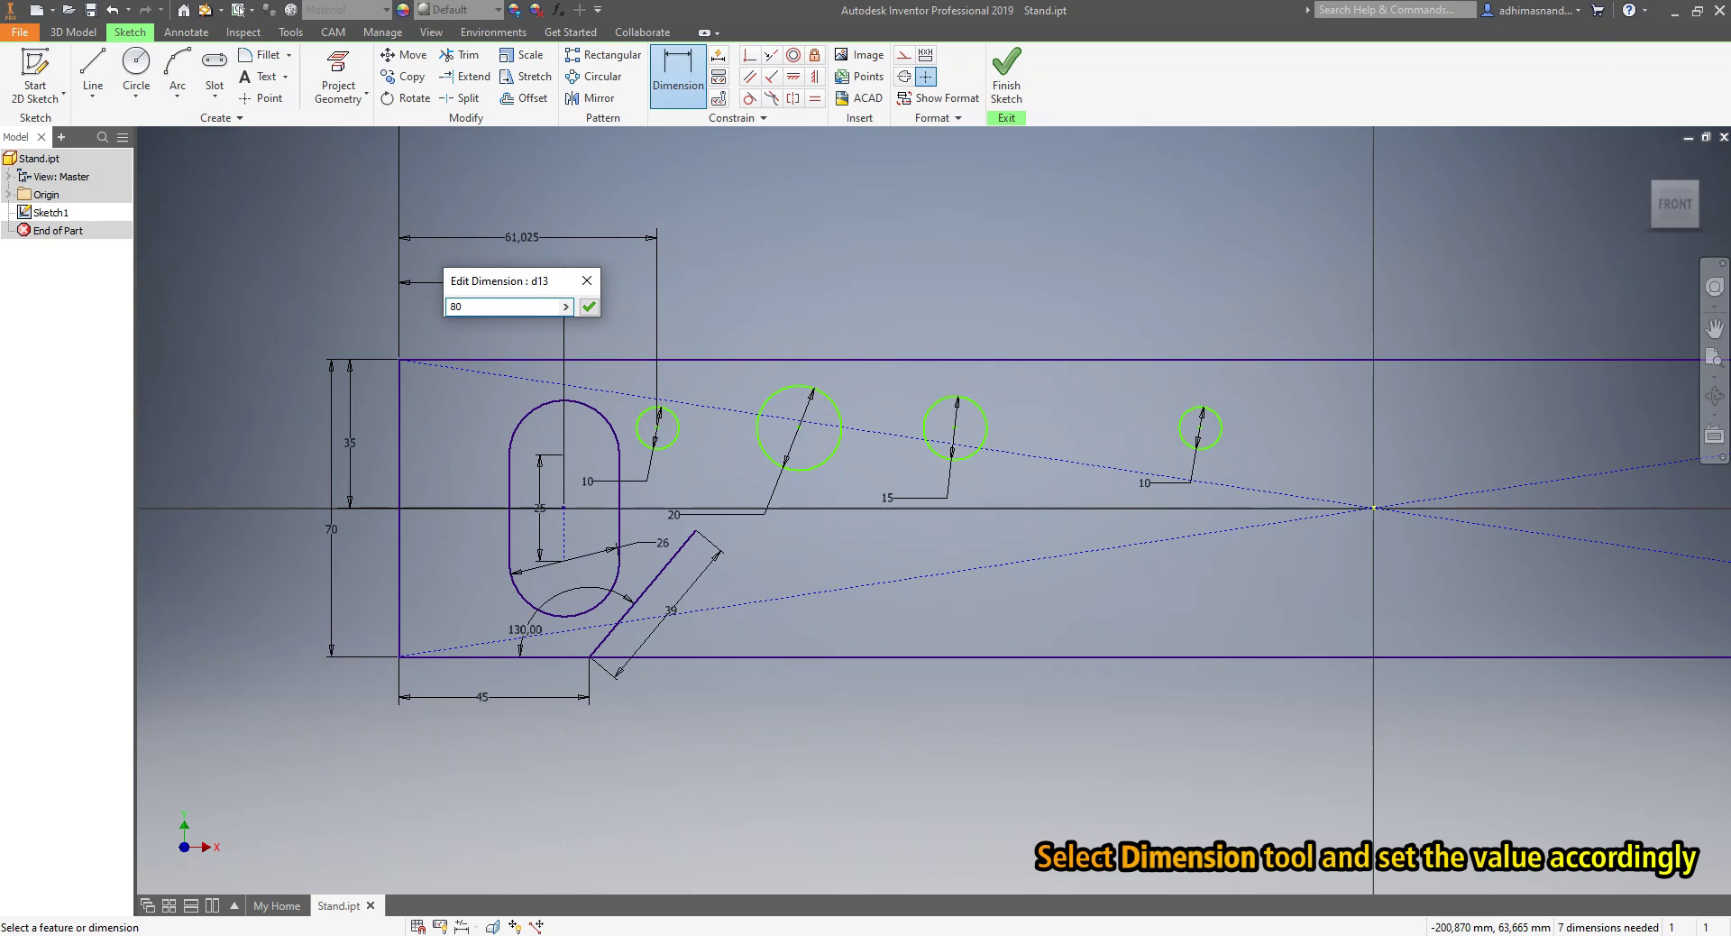
pyautogui.click(589, 307)
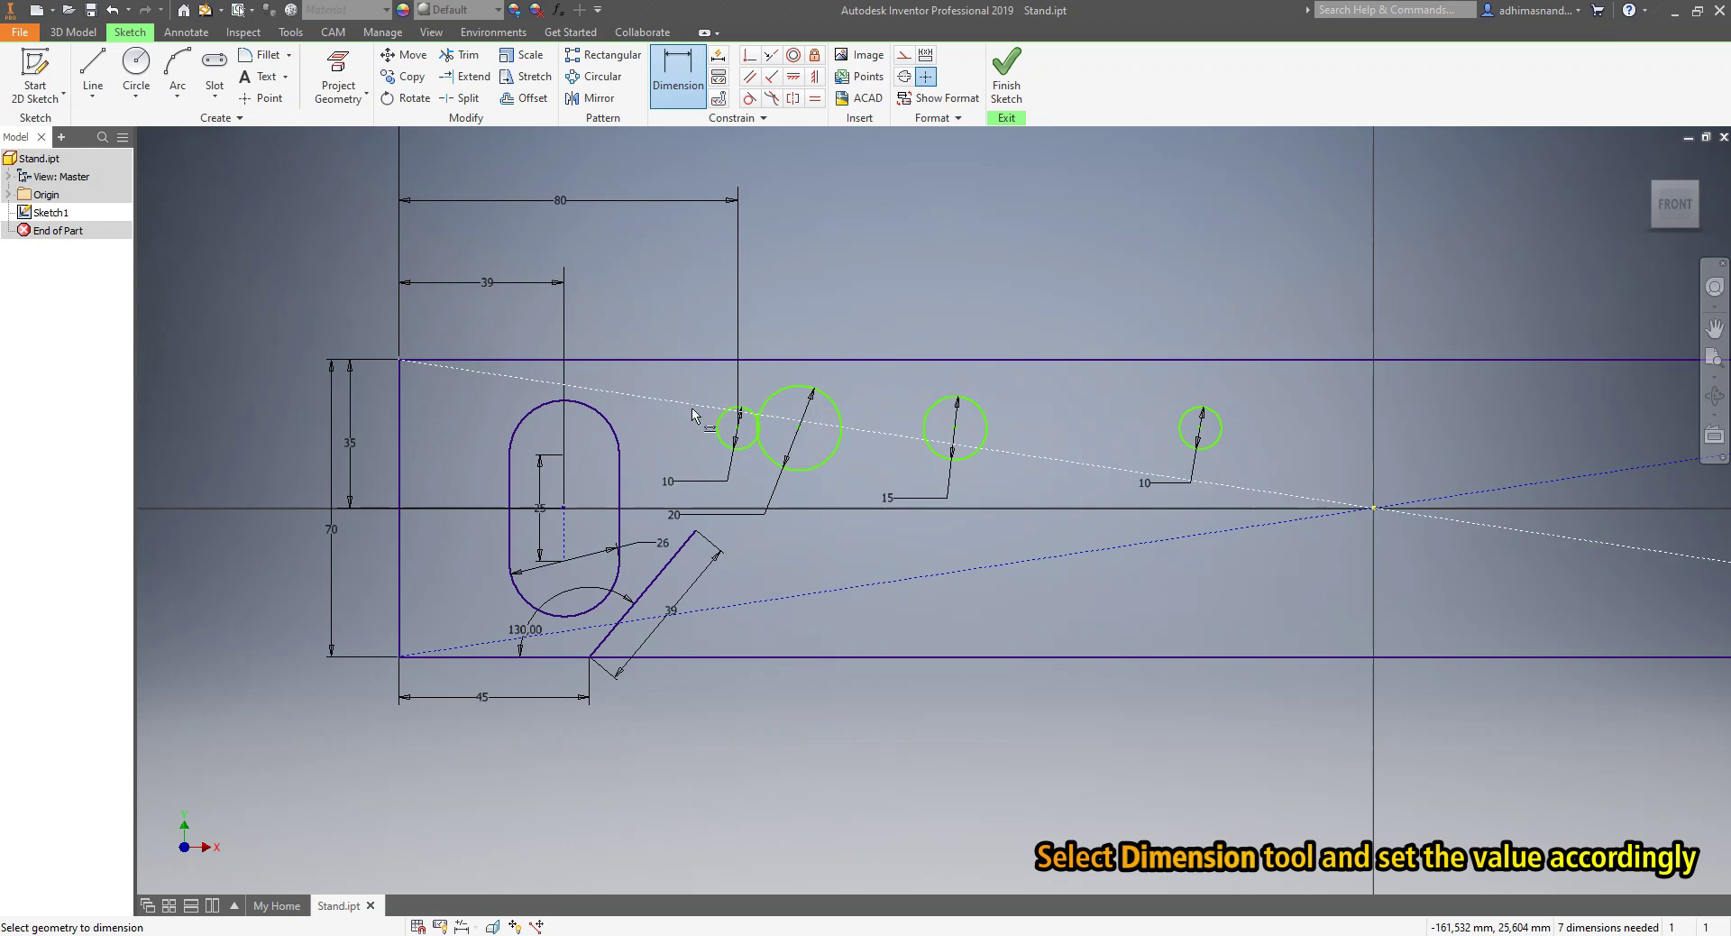
# - Dimension the first circle beside the slot from the rectangle's top edge and set the distance to 20 mm
pyautogui.click(719, 445)
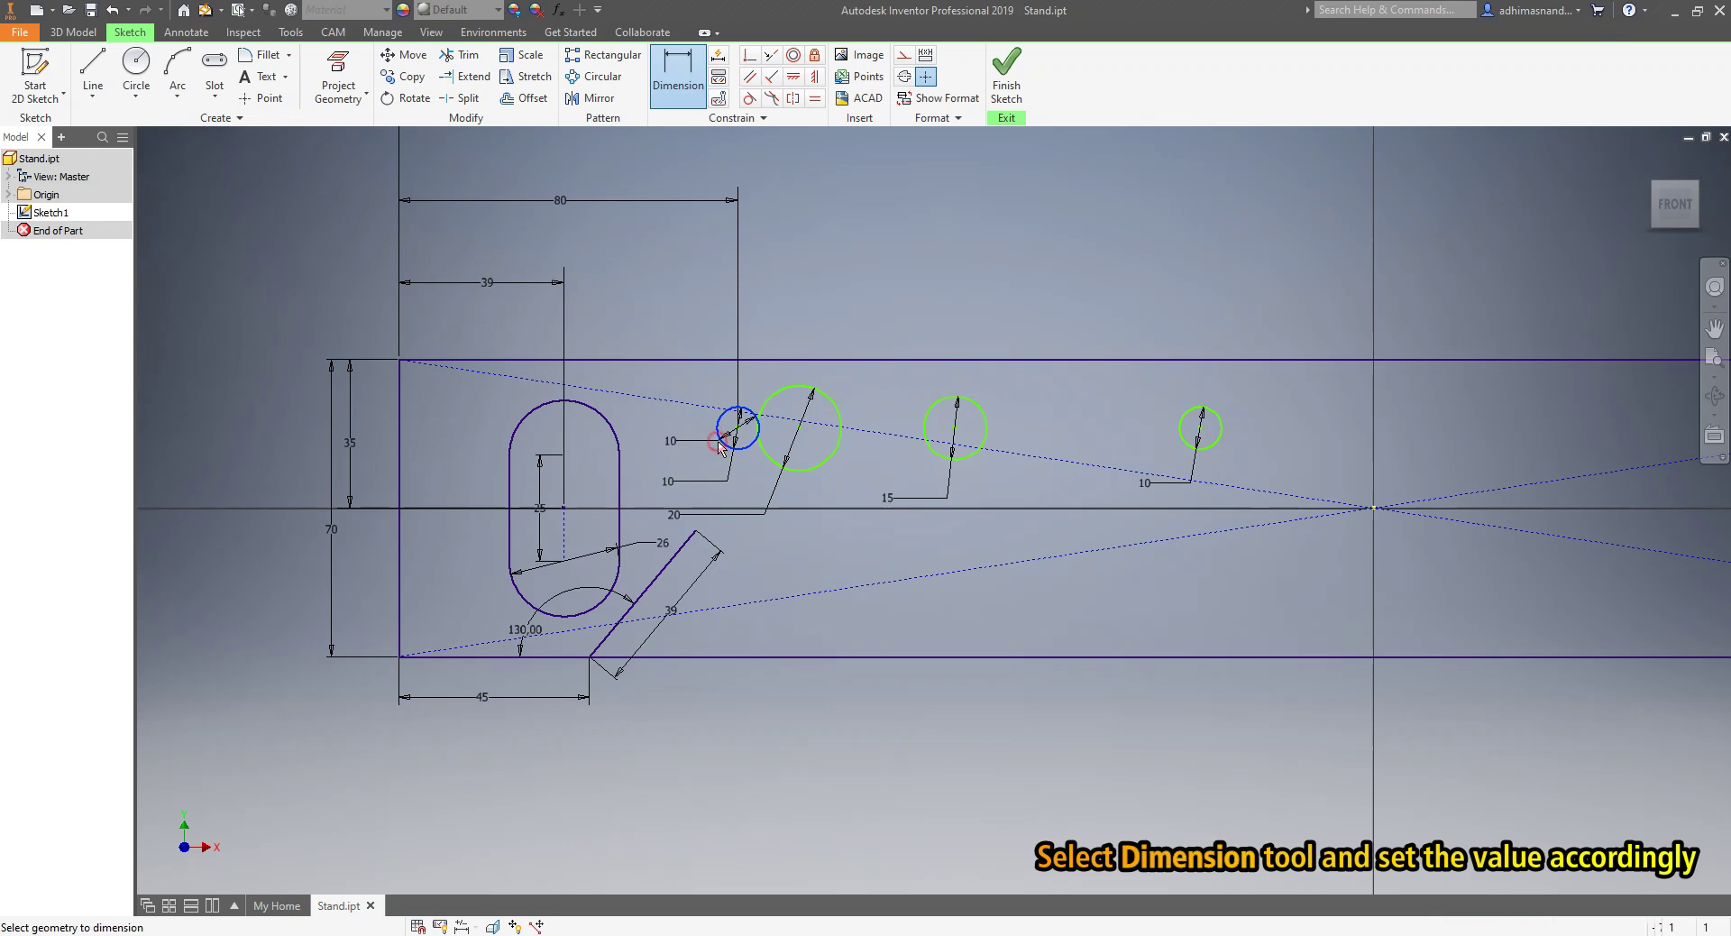
pyautogui.click(715, 361)
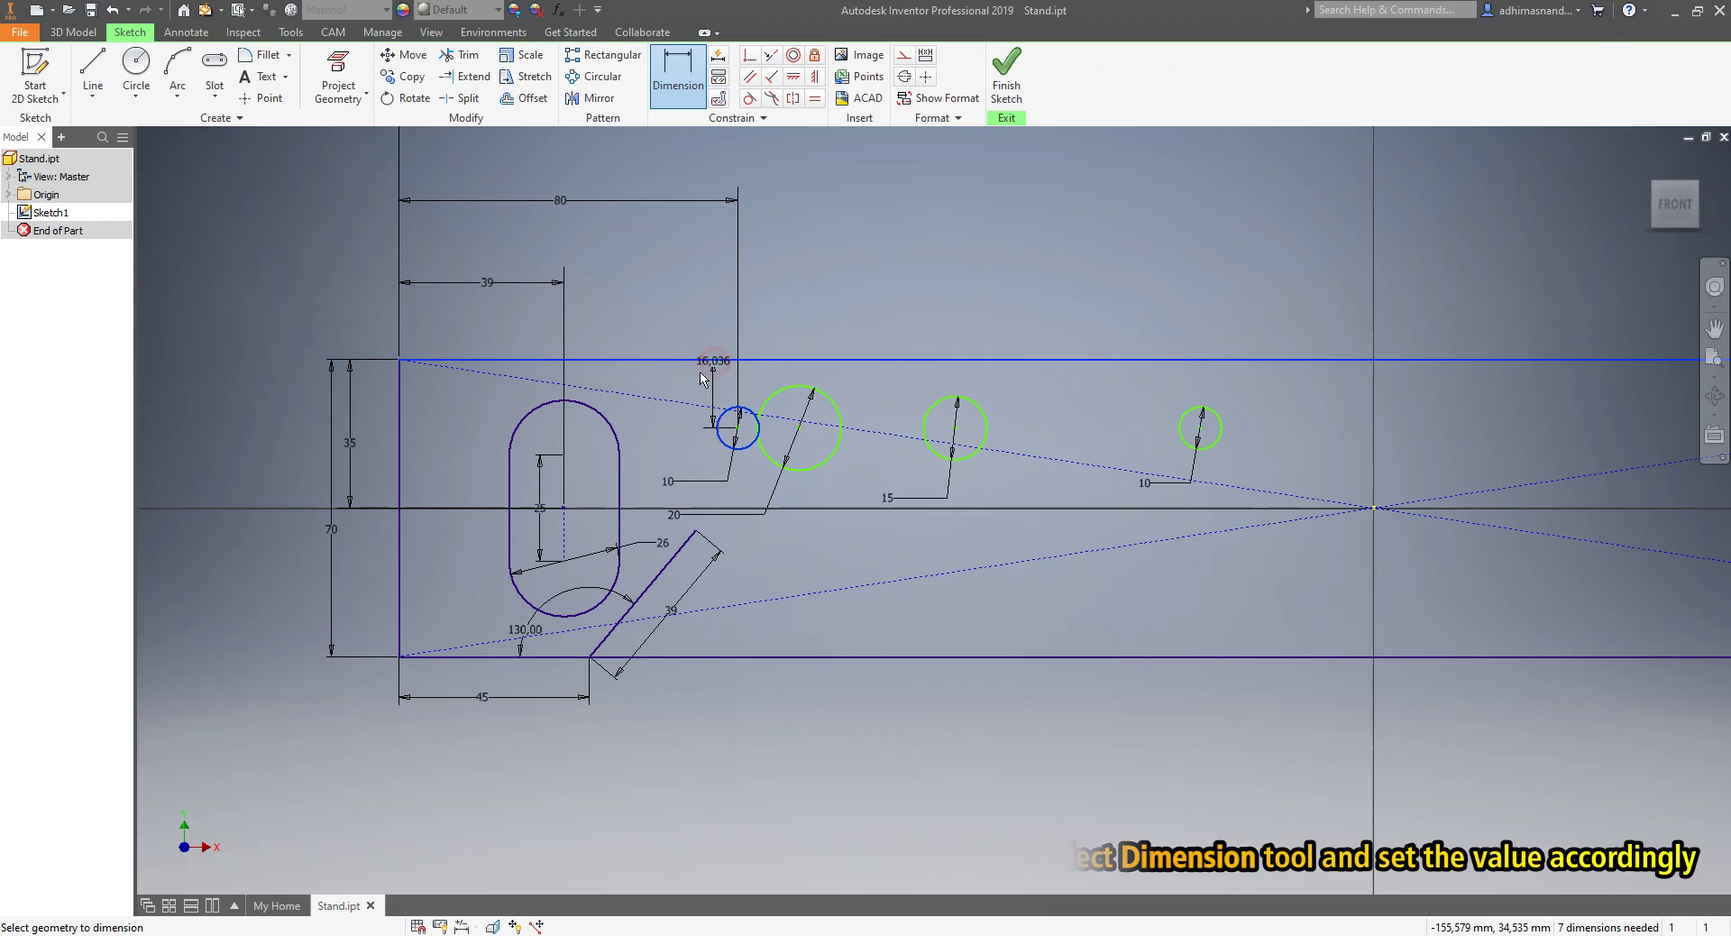
pyautogui.click(663, 397)
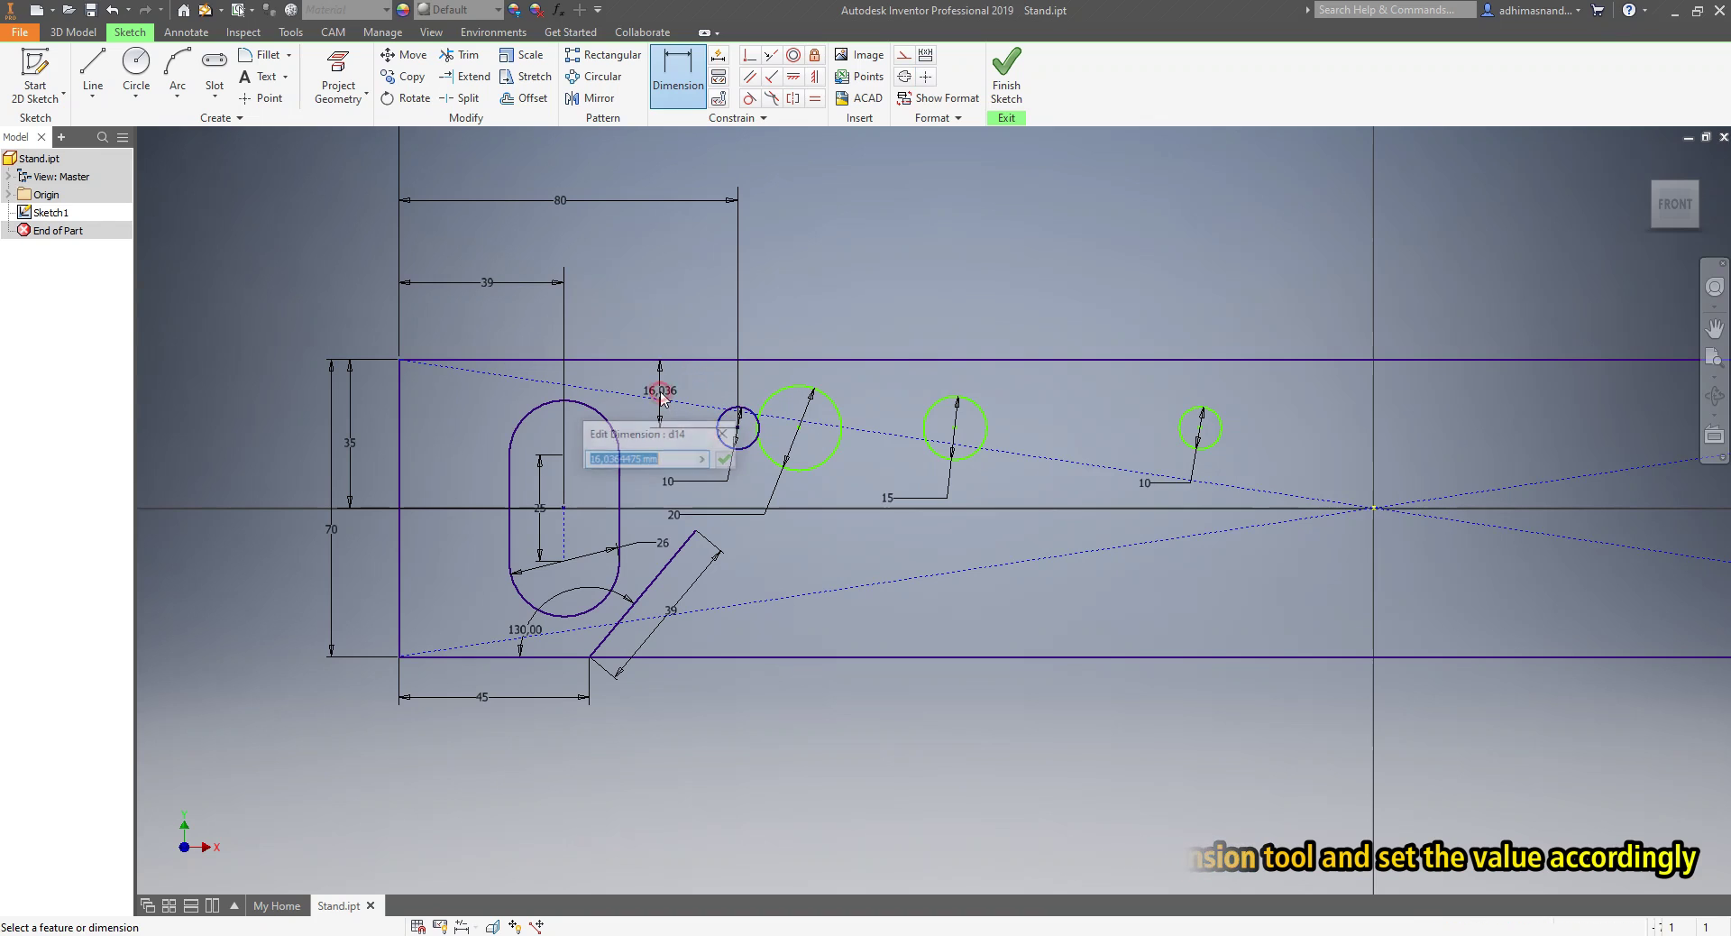
pyautogui.press('BackSpace')
pyautogui.write('20')
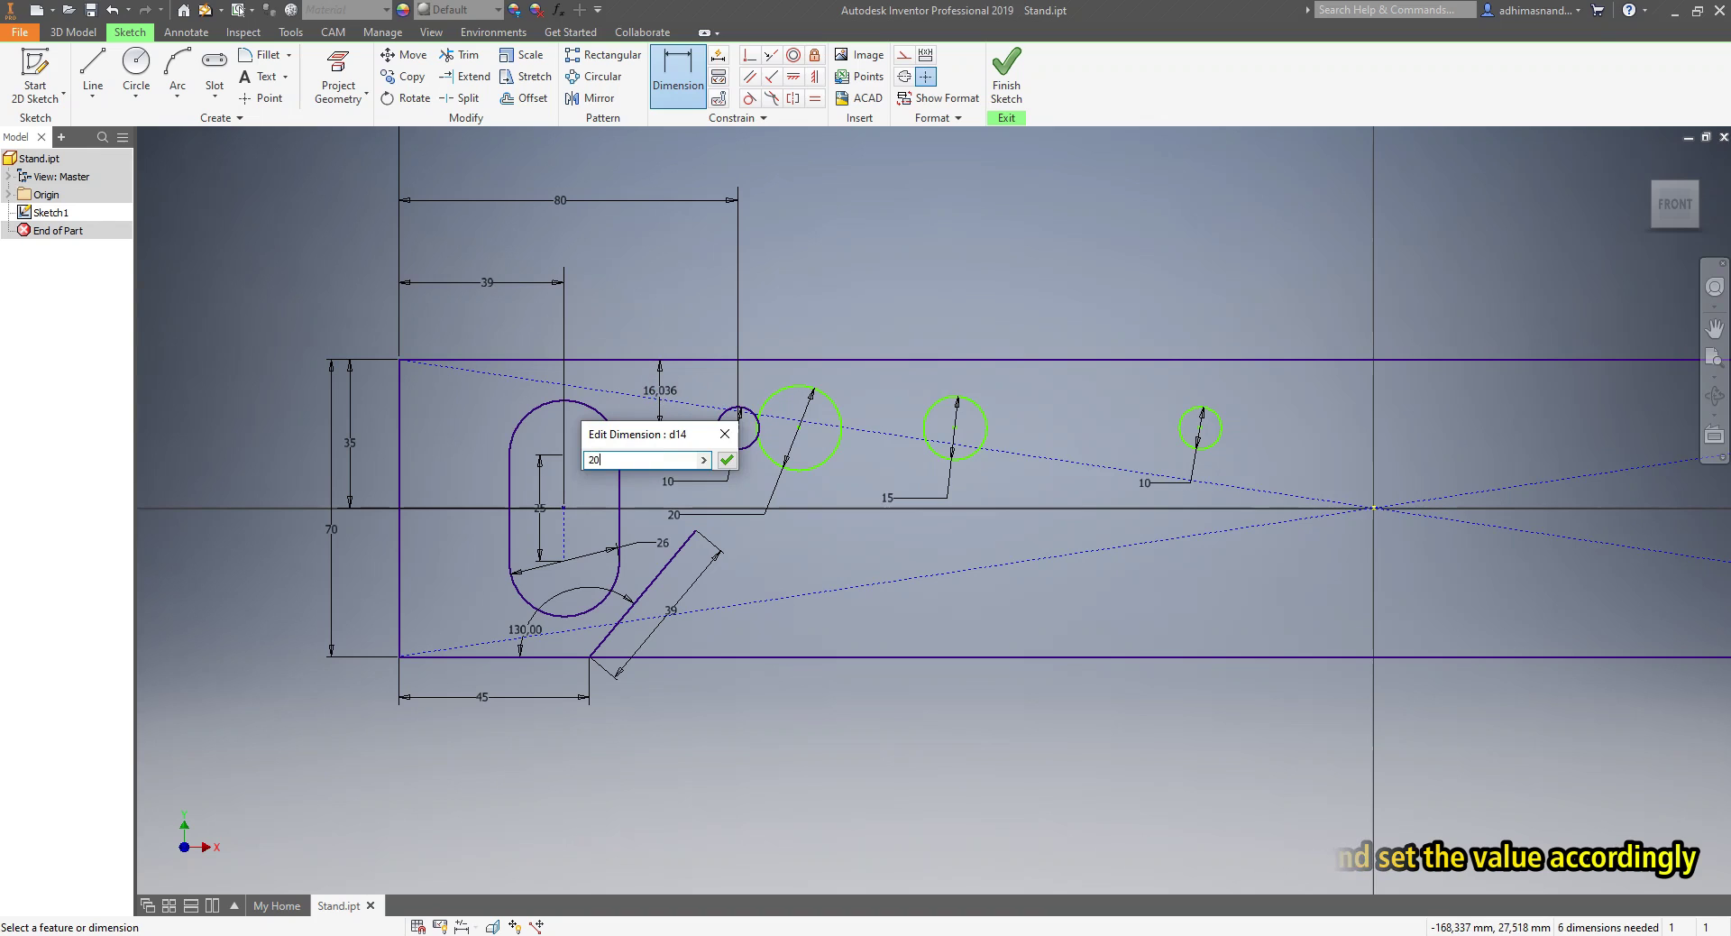
pyautogui.click(728, 460)
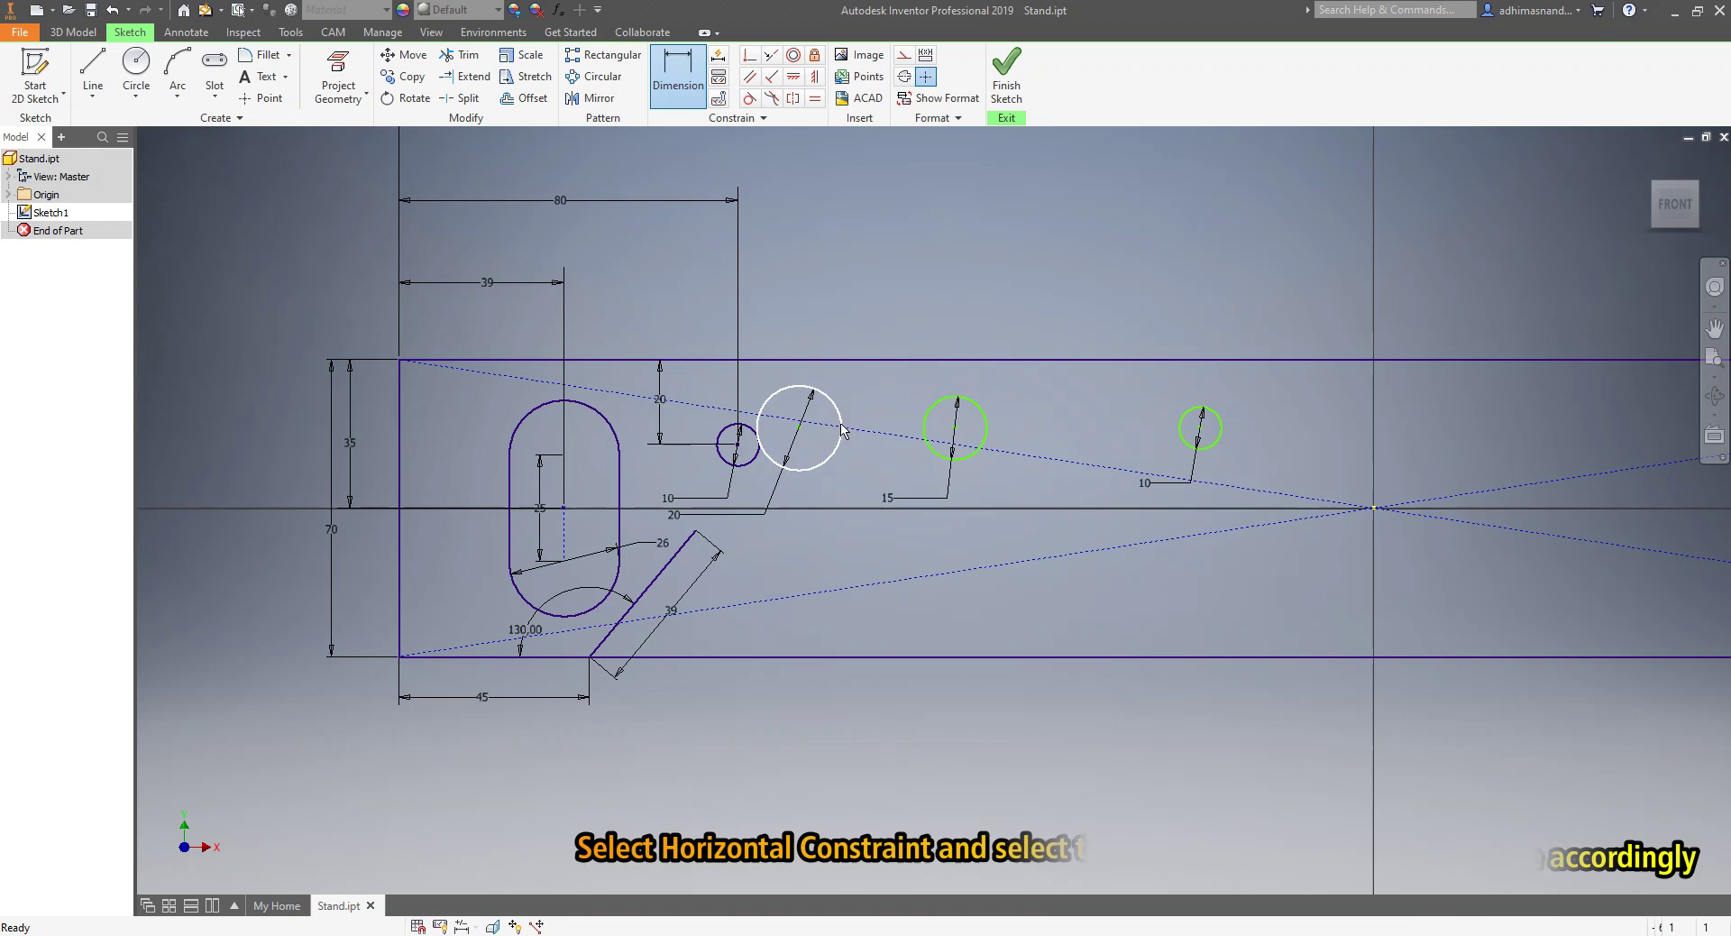
pyautogui.press('Escape')
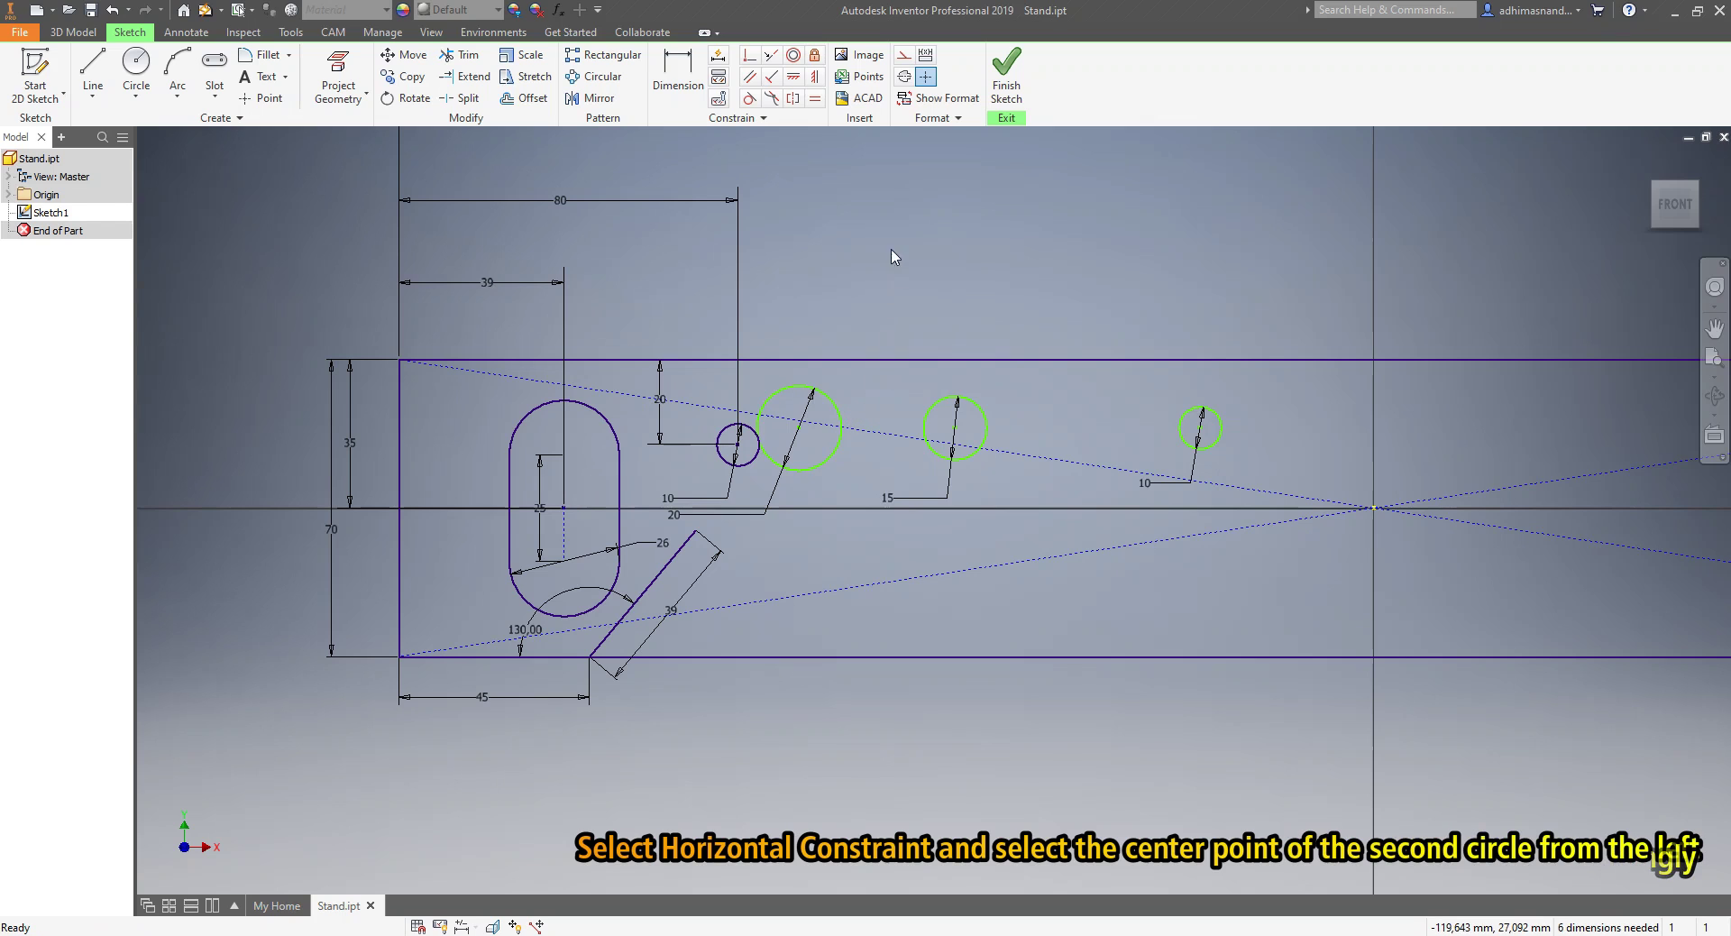
# - Align the center points of all four circles in a row using Horizontal constraints between neighbouring centers
pyautogui.click(793, 81)
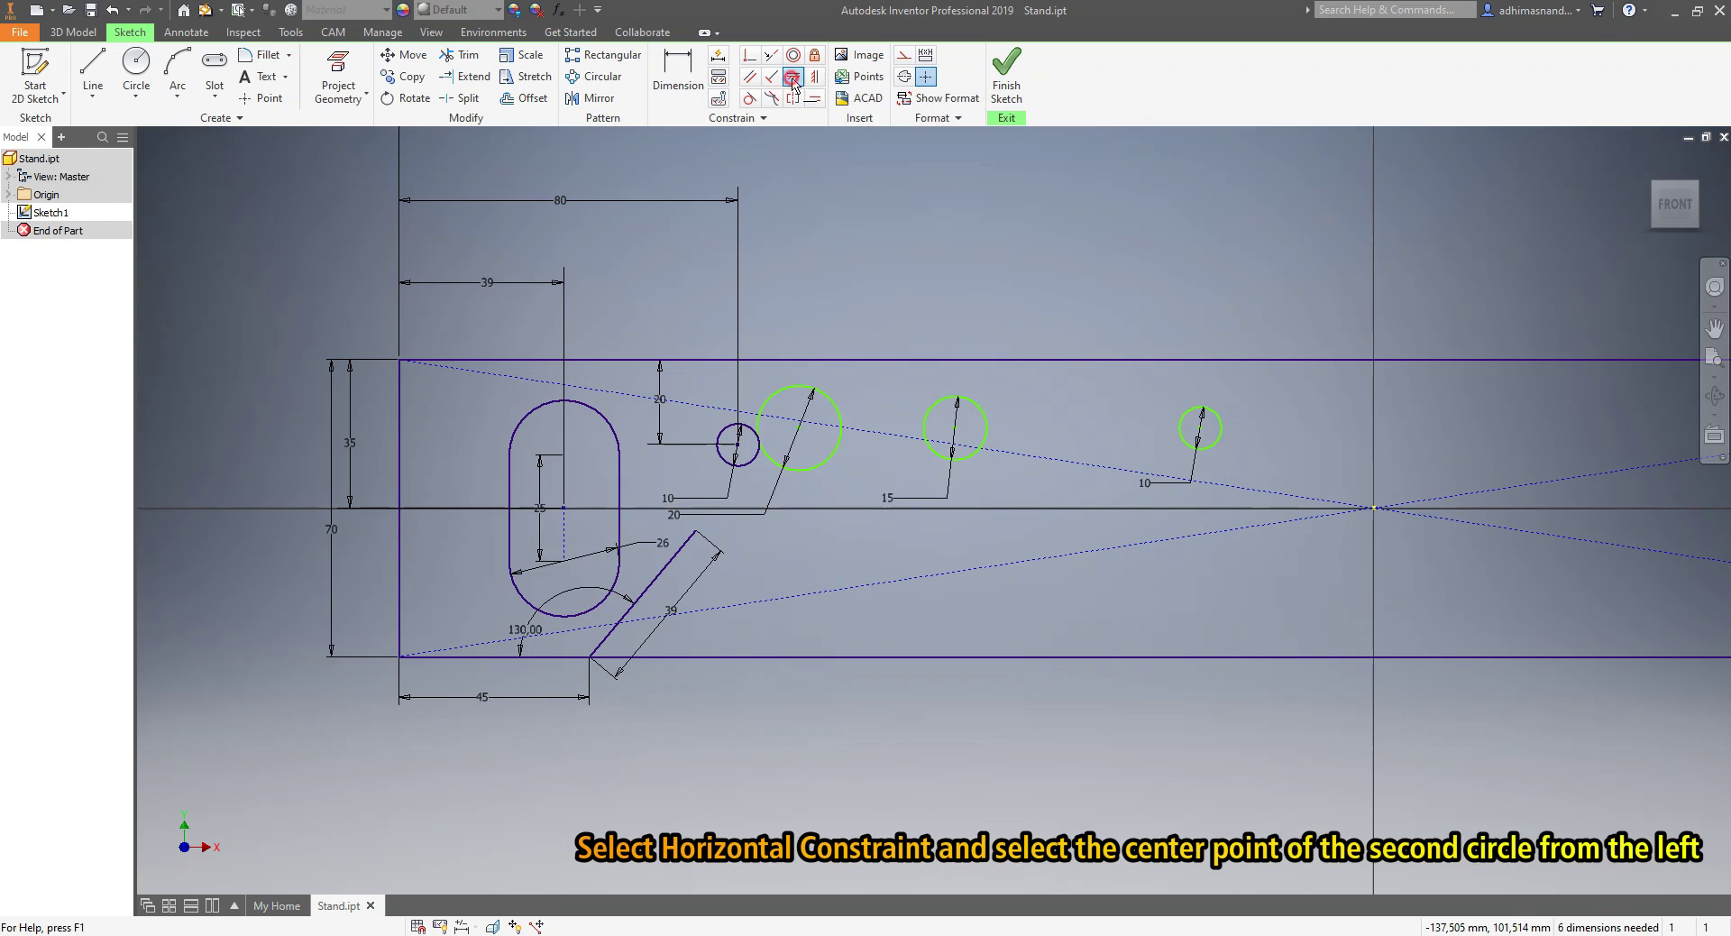
pyautogui.click(792, 85)
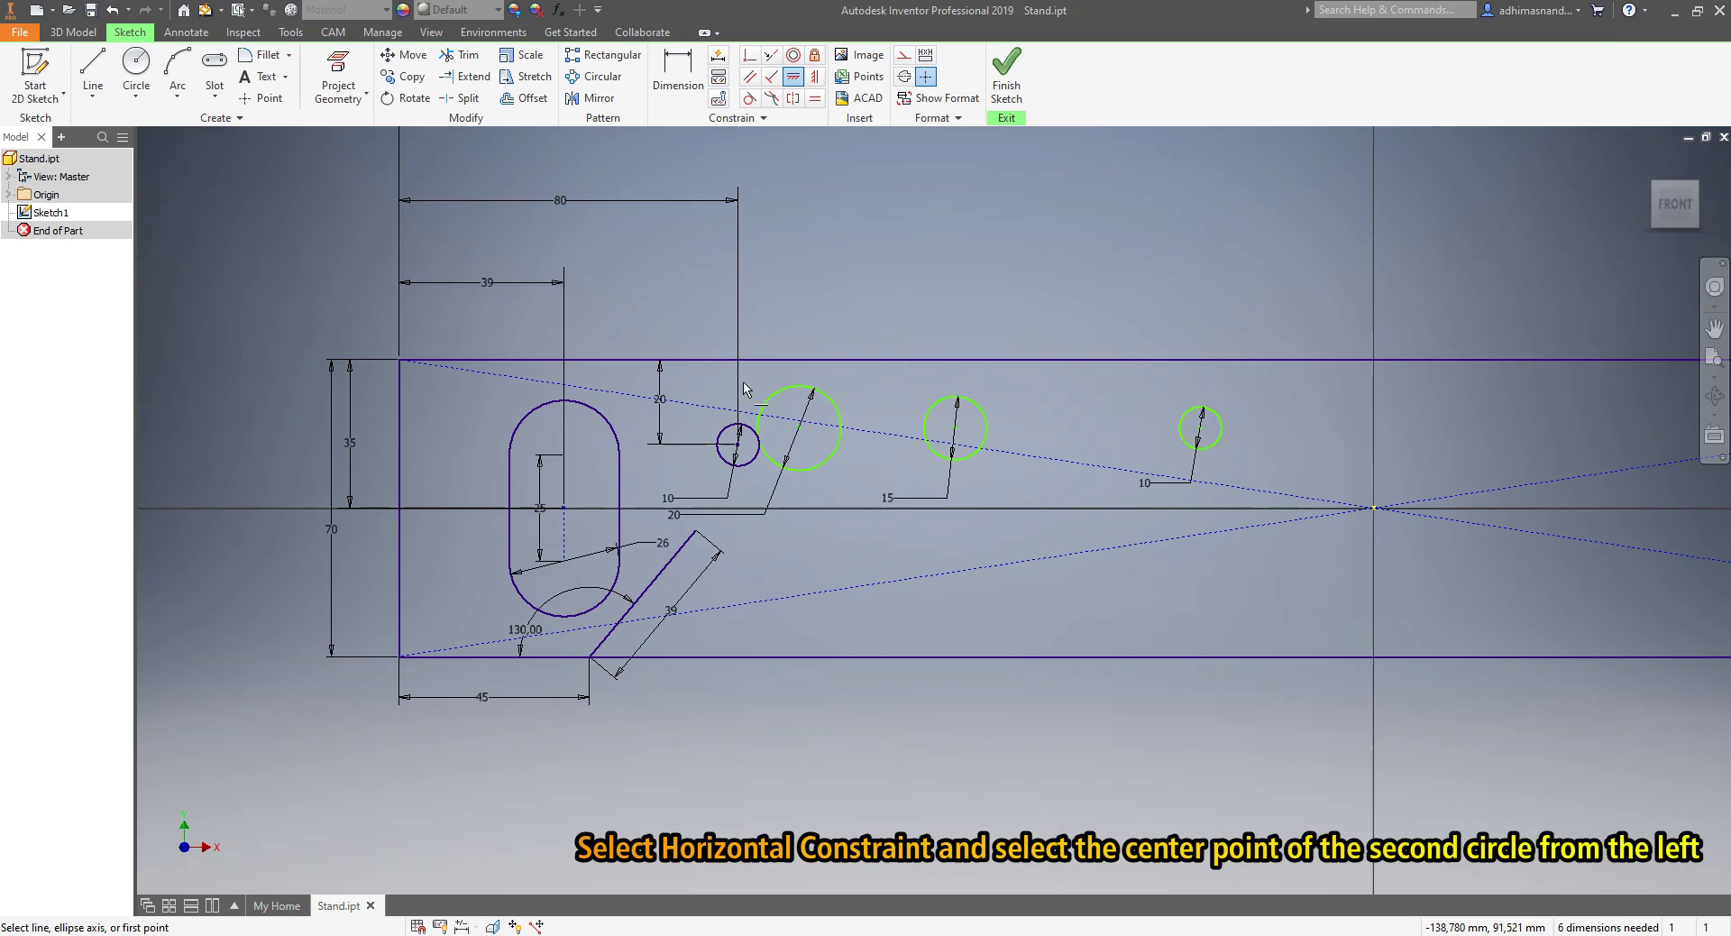
pyautogui.click(738, 444)
pyautogui.click(802, 428)
pyautogui.click(799, 447)
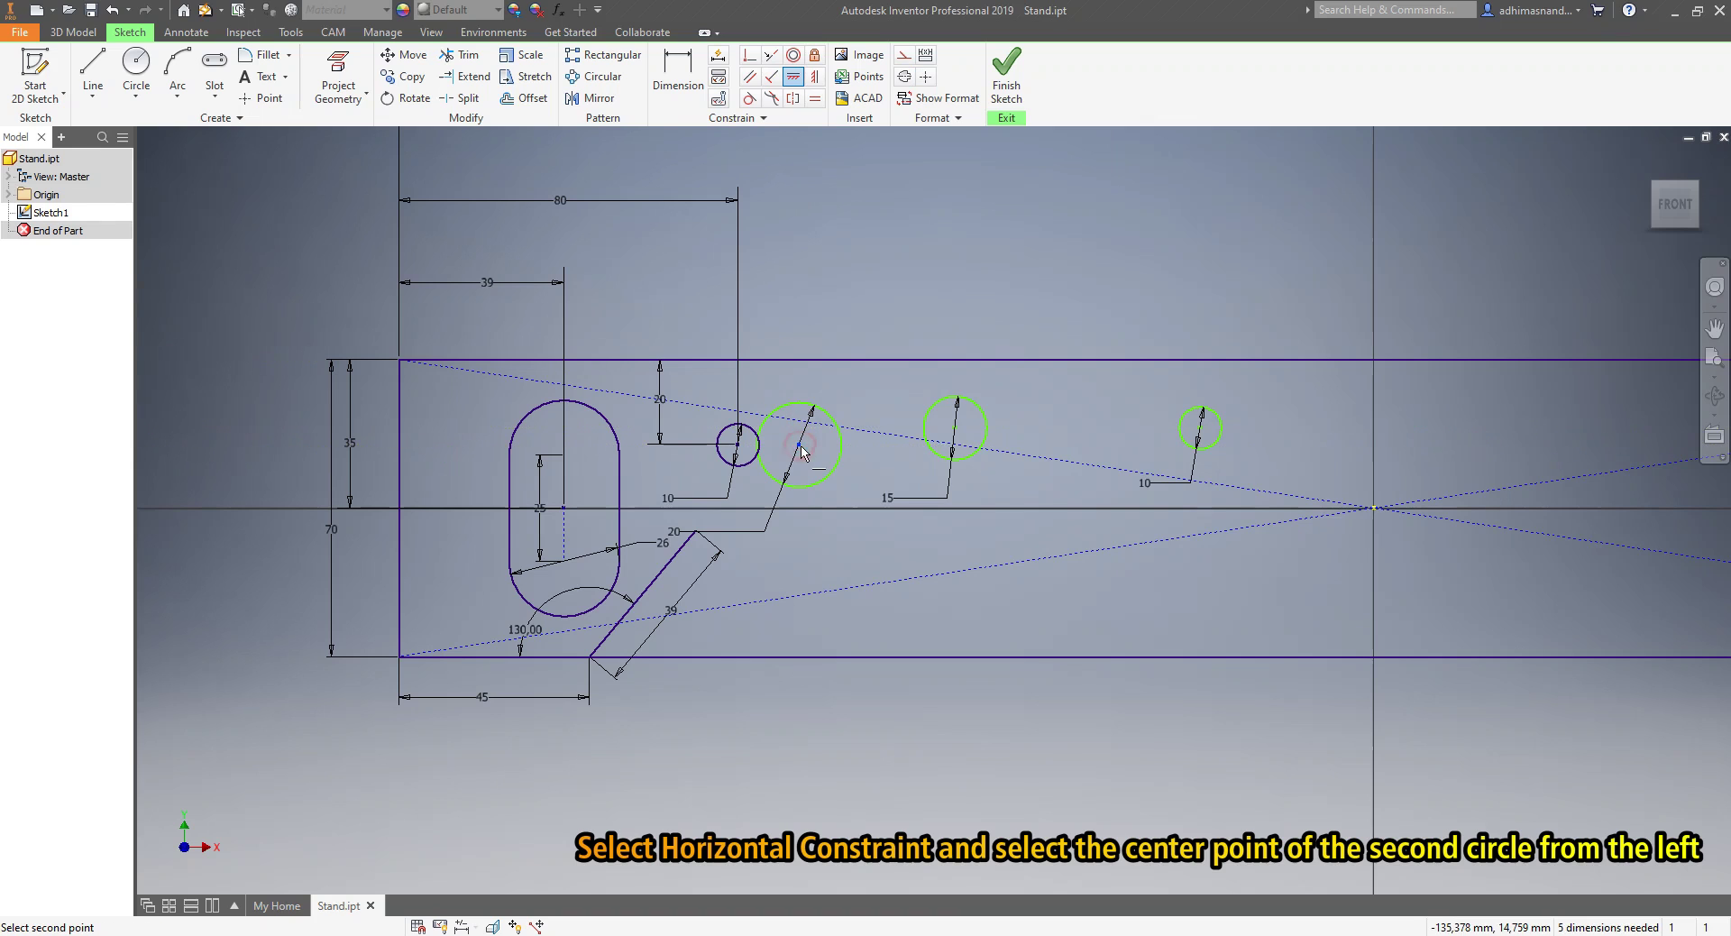
pyautogui.click(956, 430)
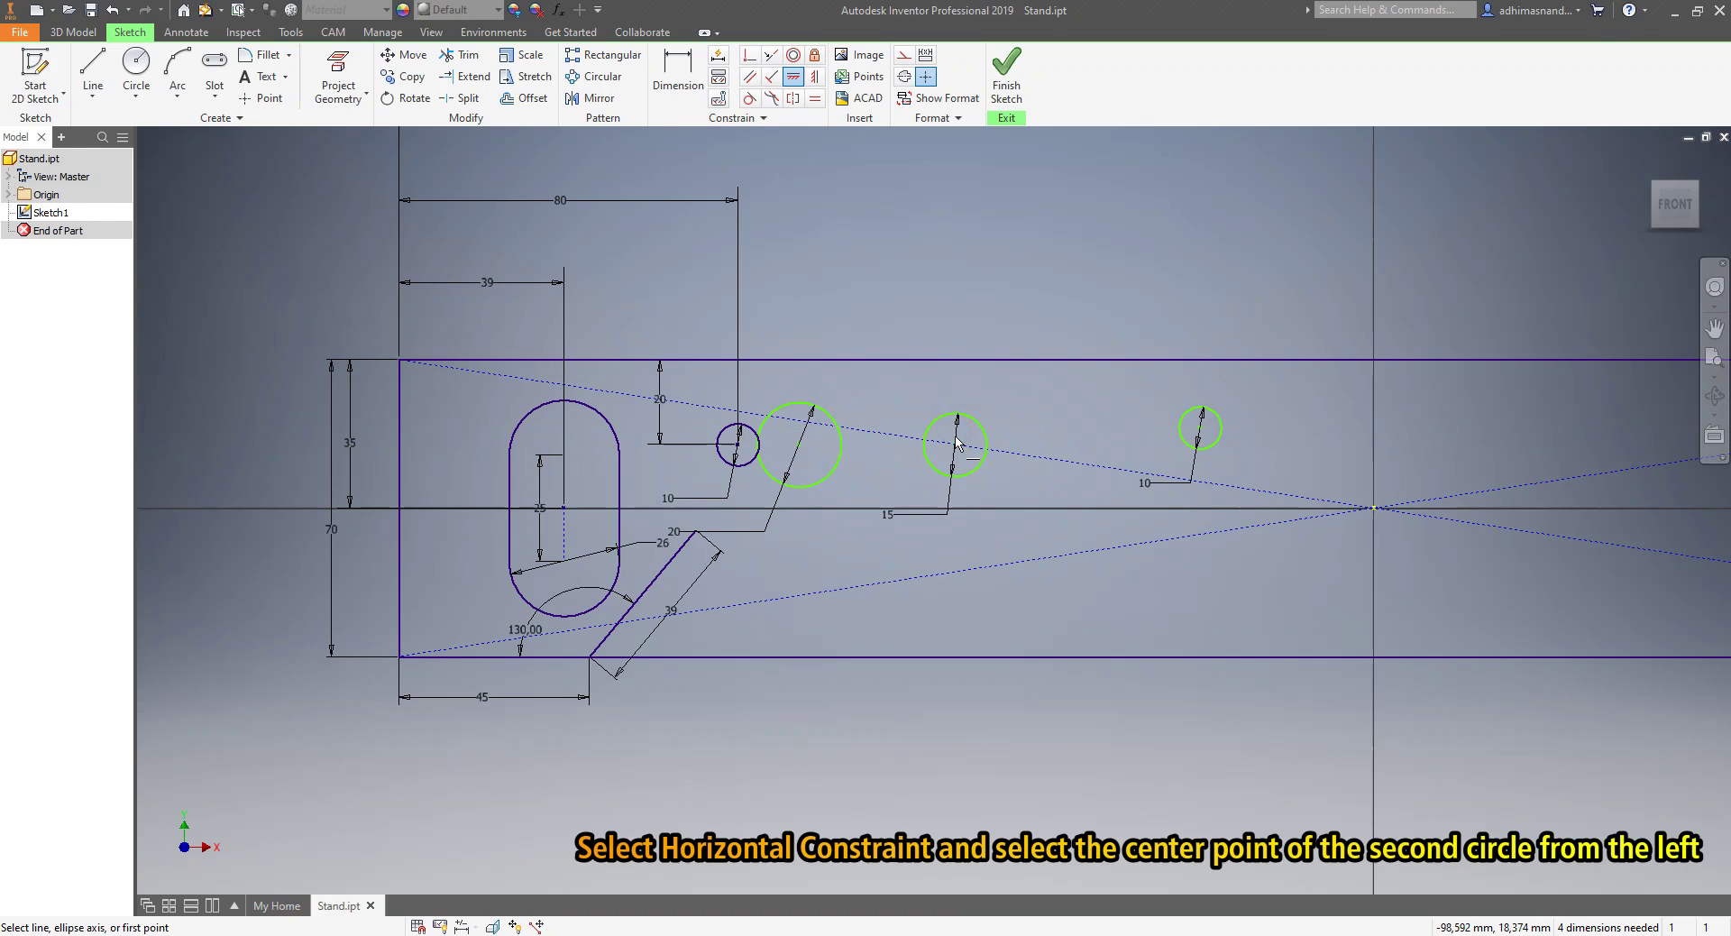
pyautogui.click(955, 445)
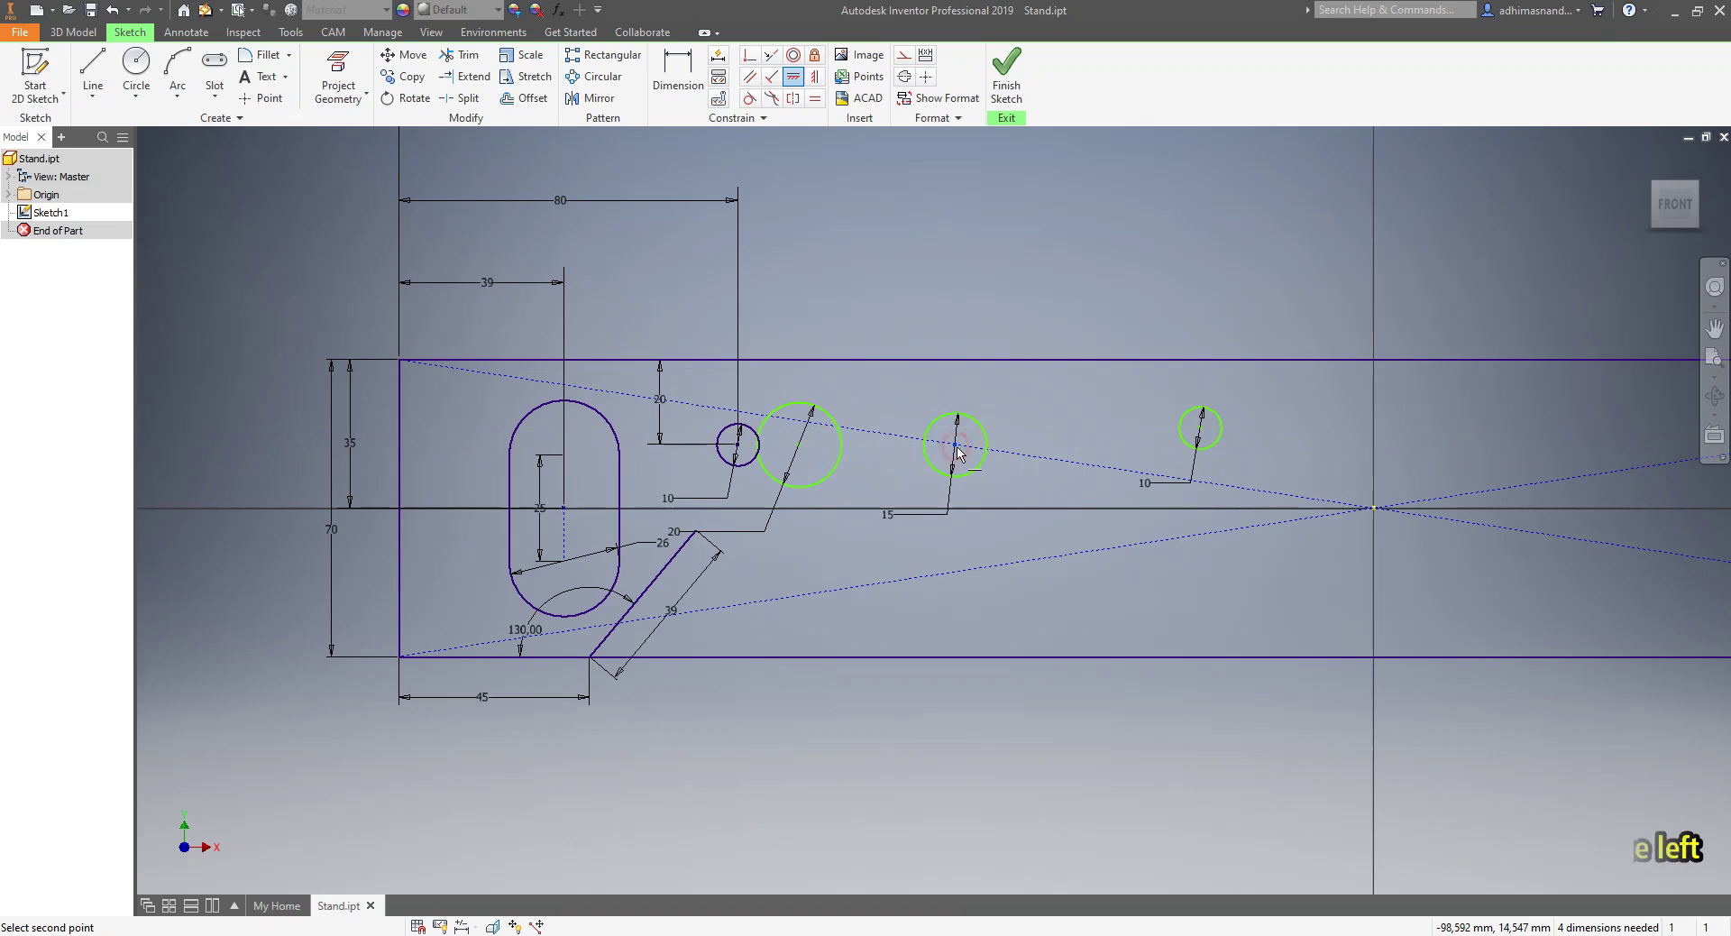
pyautogui.click(1197, 429)
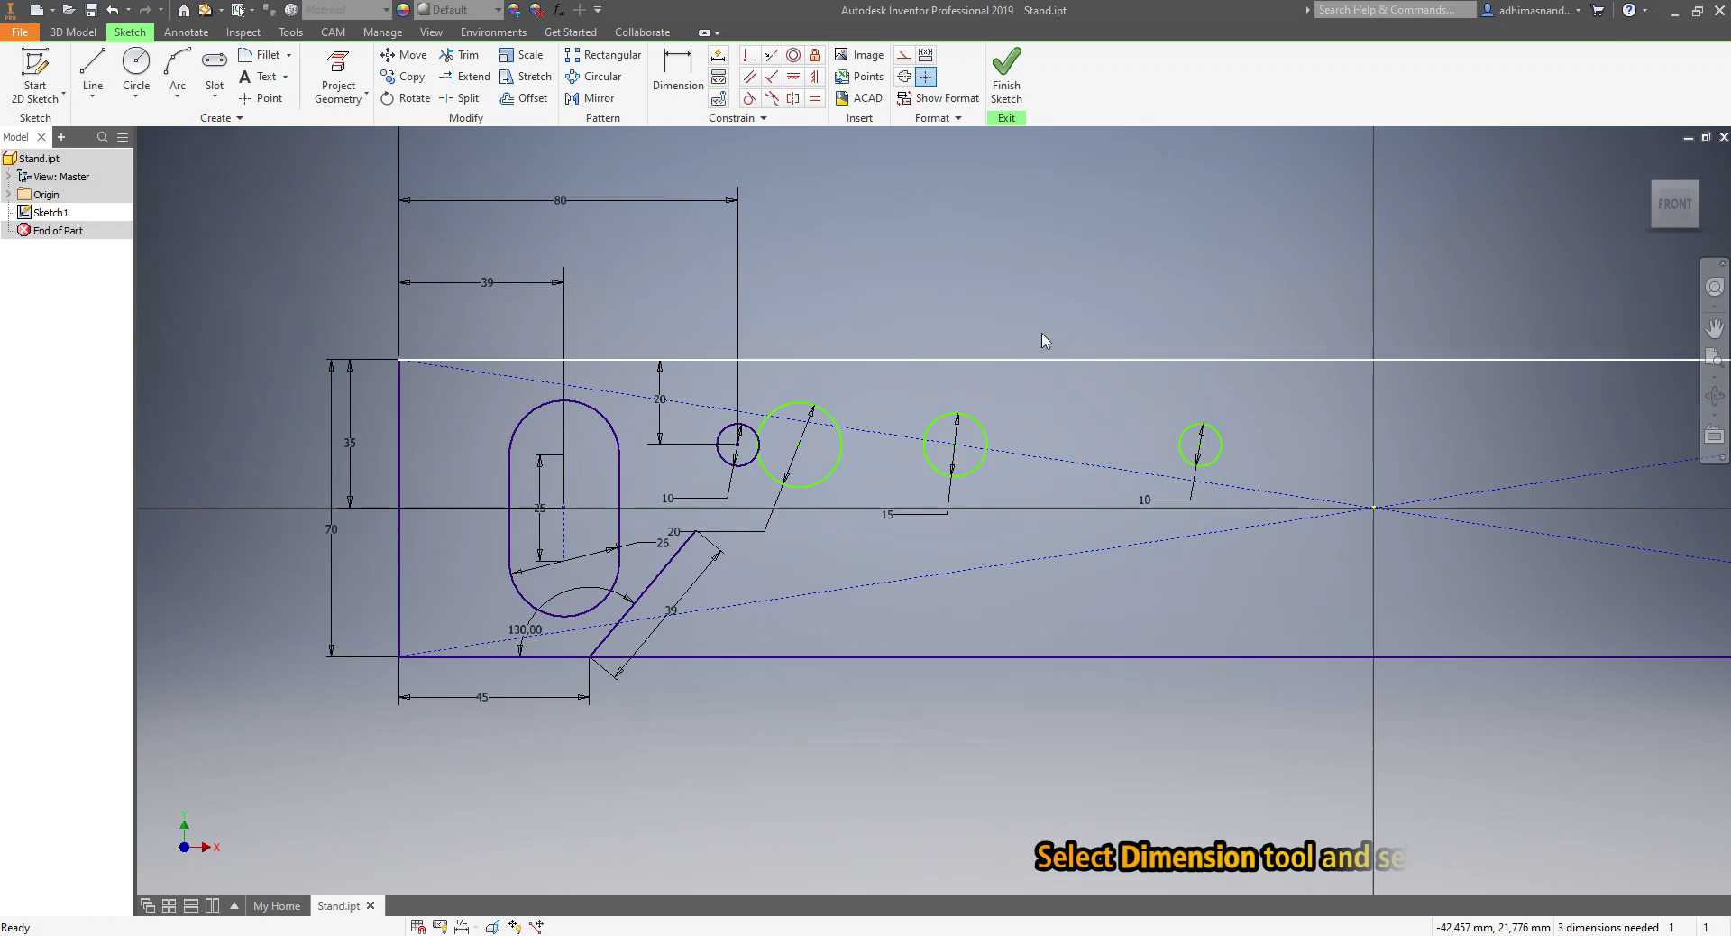
# - Dimension the horizontal spacing between the first and second circles and set it to 40 mm
pyautogui.click(677, 83)
pyautogui.click(791, 403)
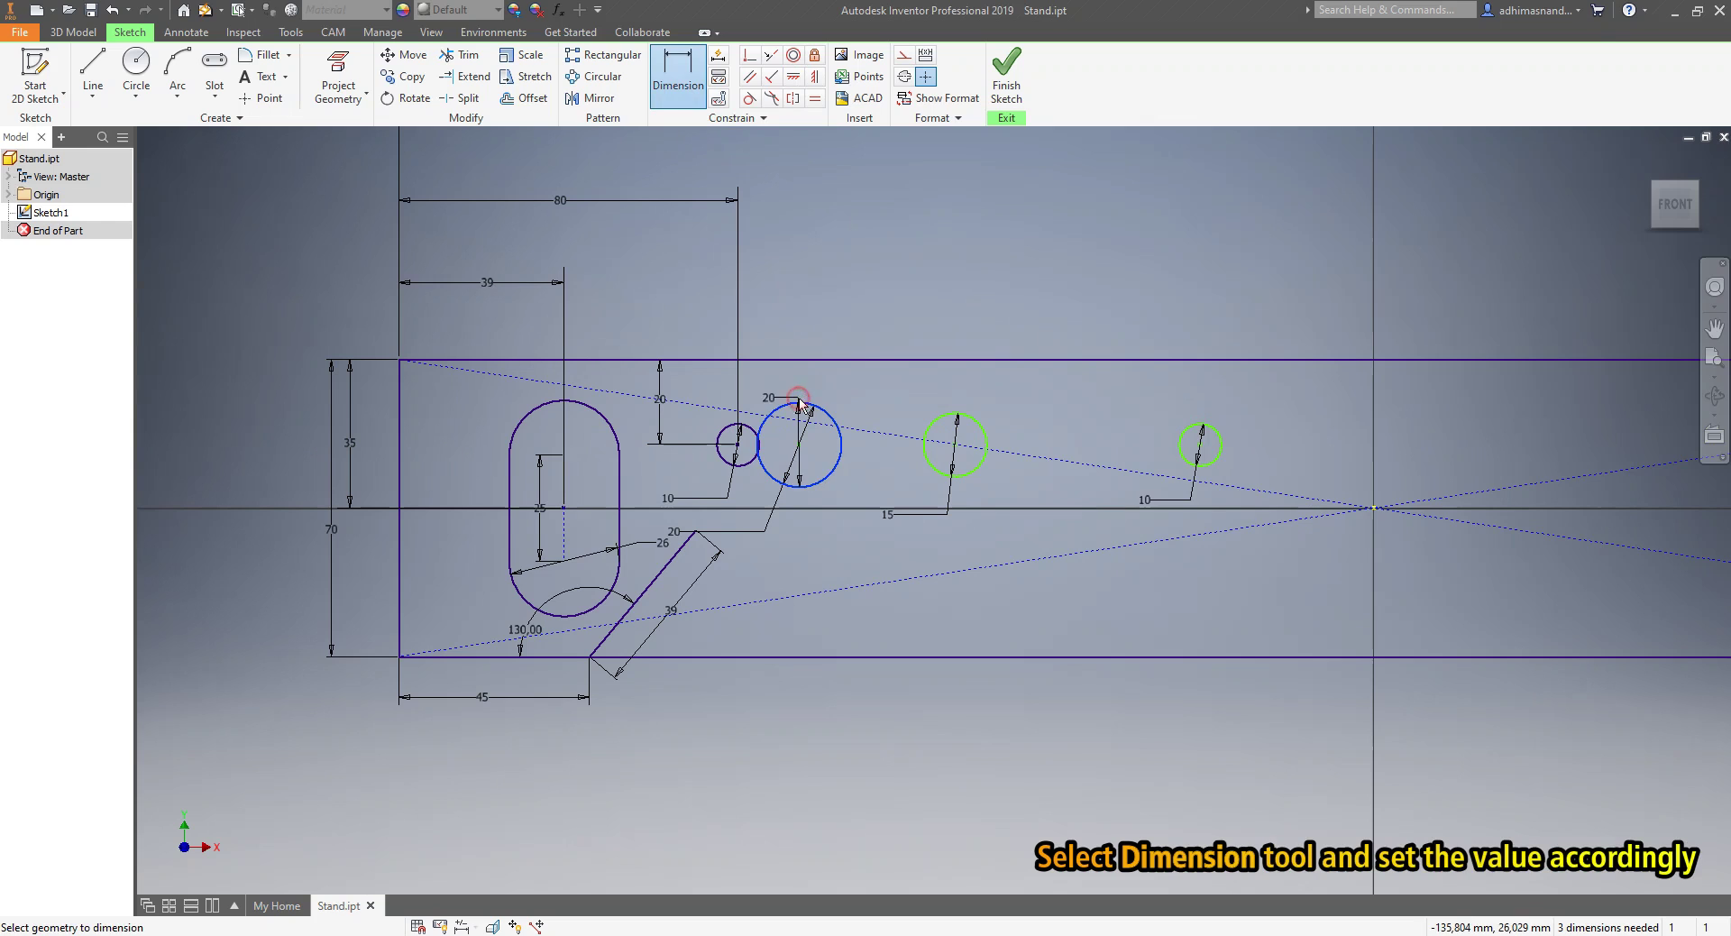
pyautogui.click(750, 432)
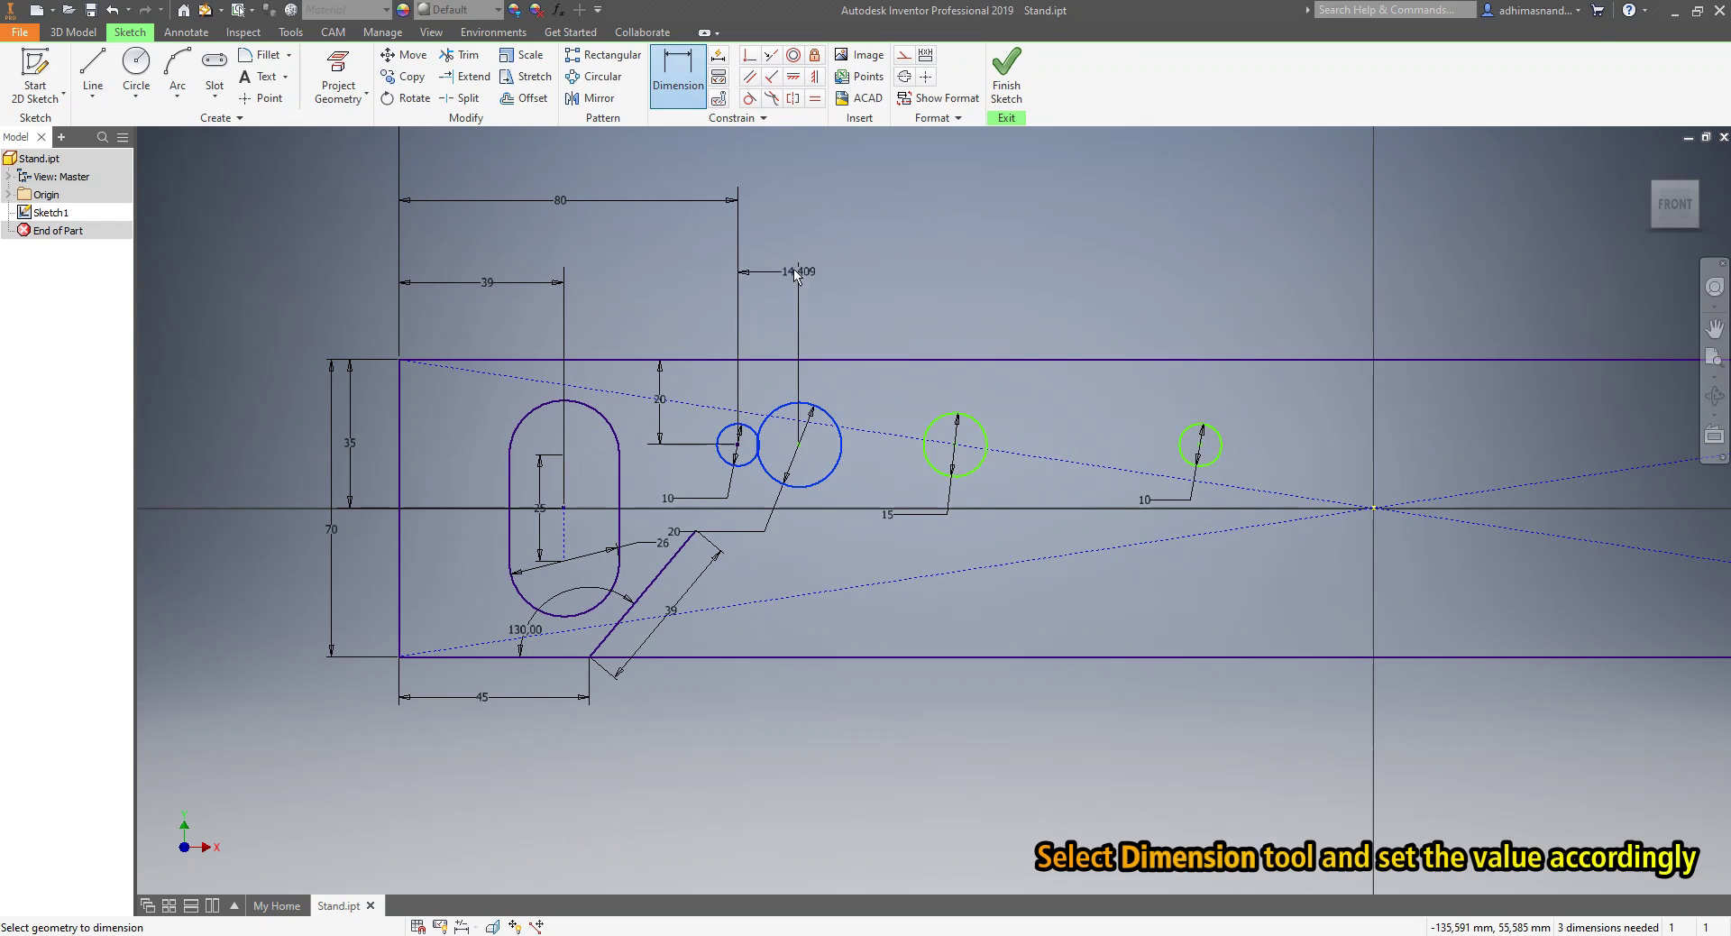
pyautogui.click(765, 288)
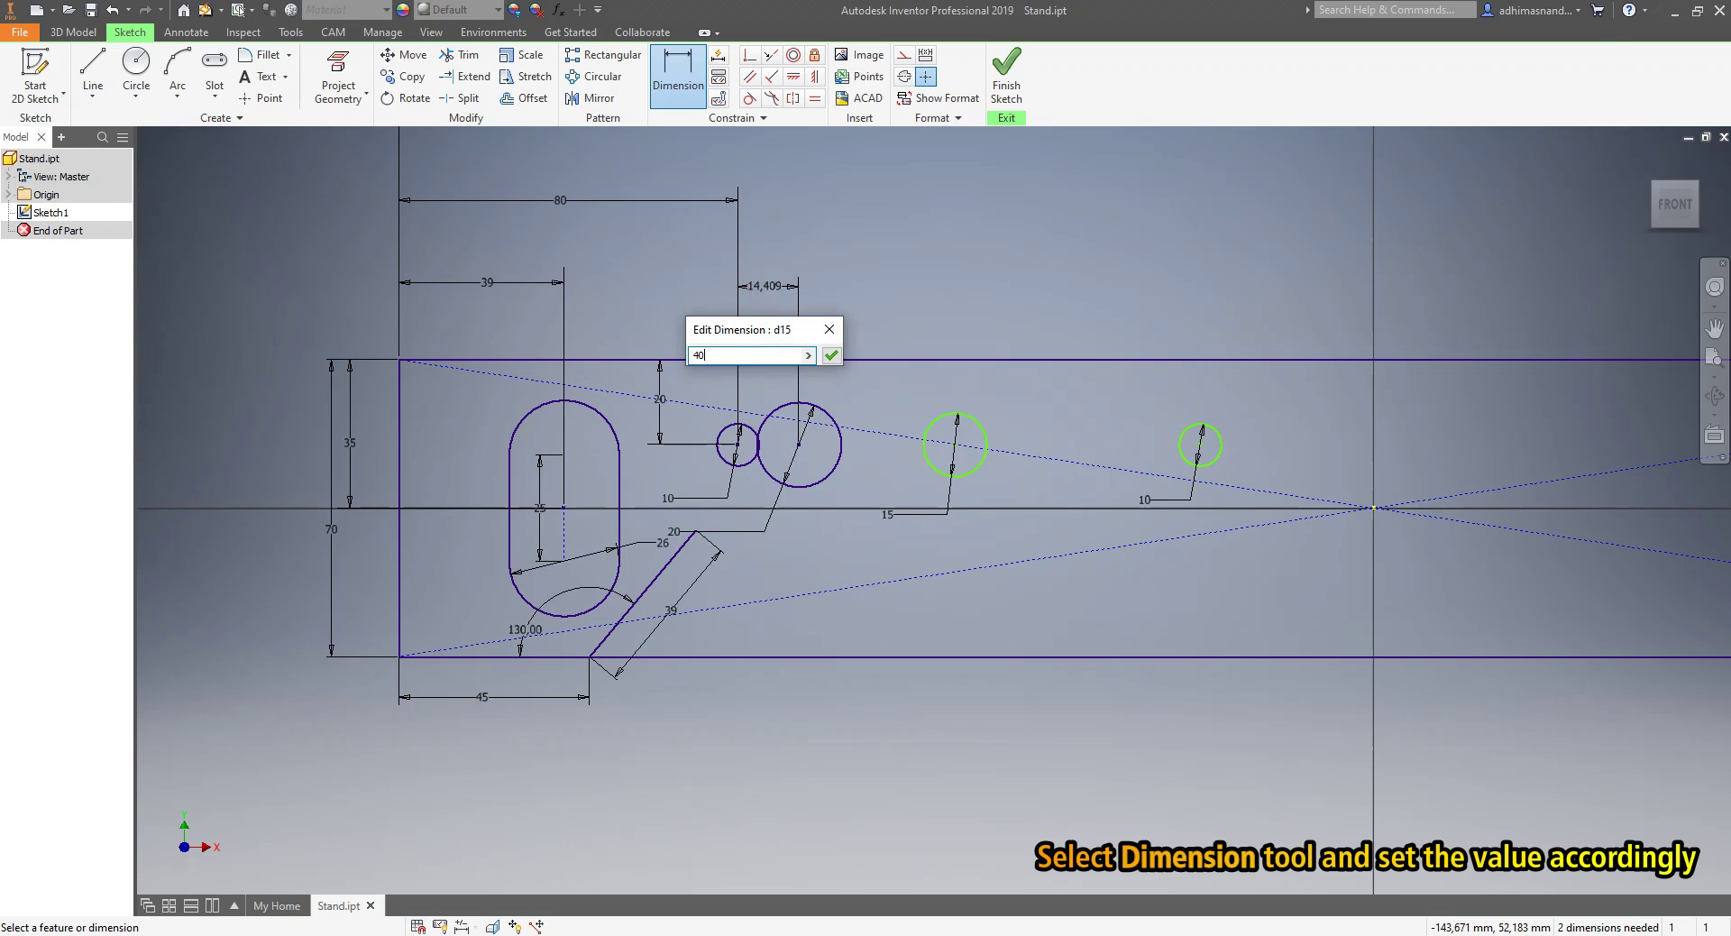
pyautogui.click(832, 356)
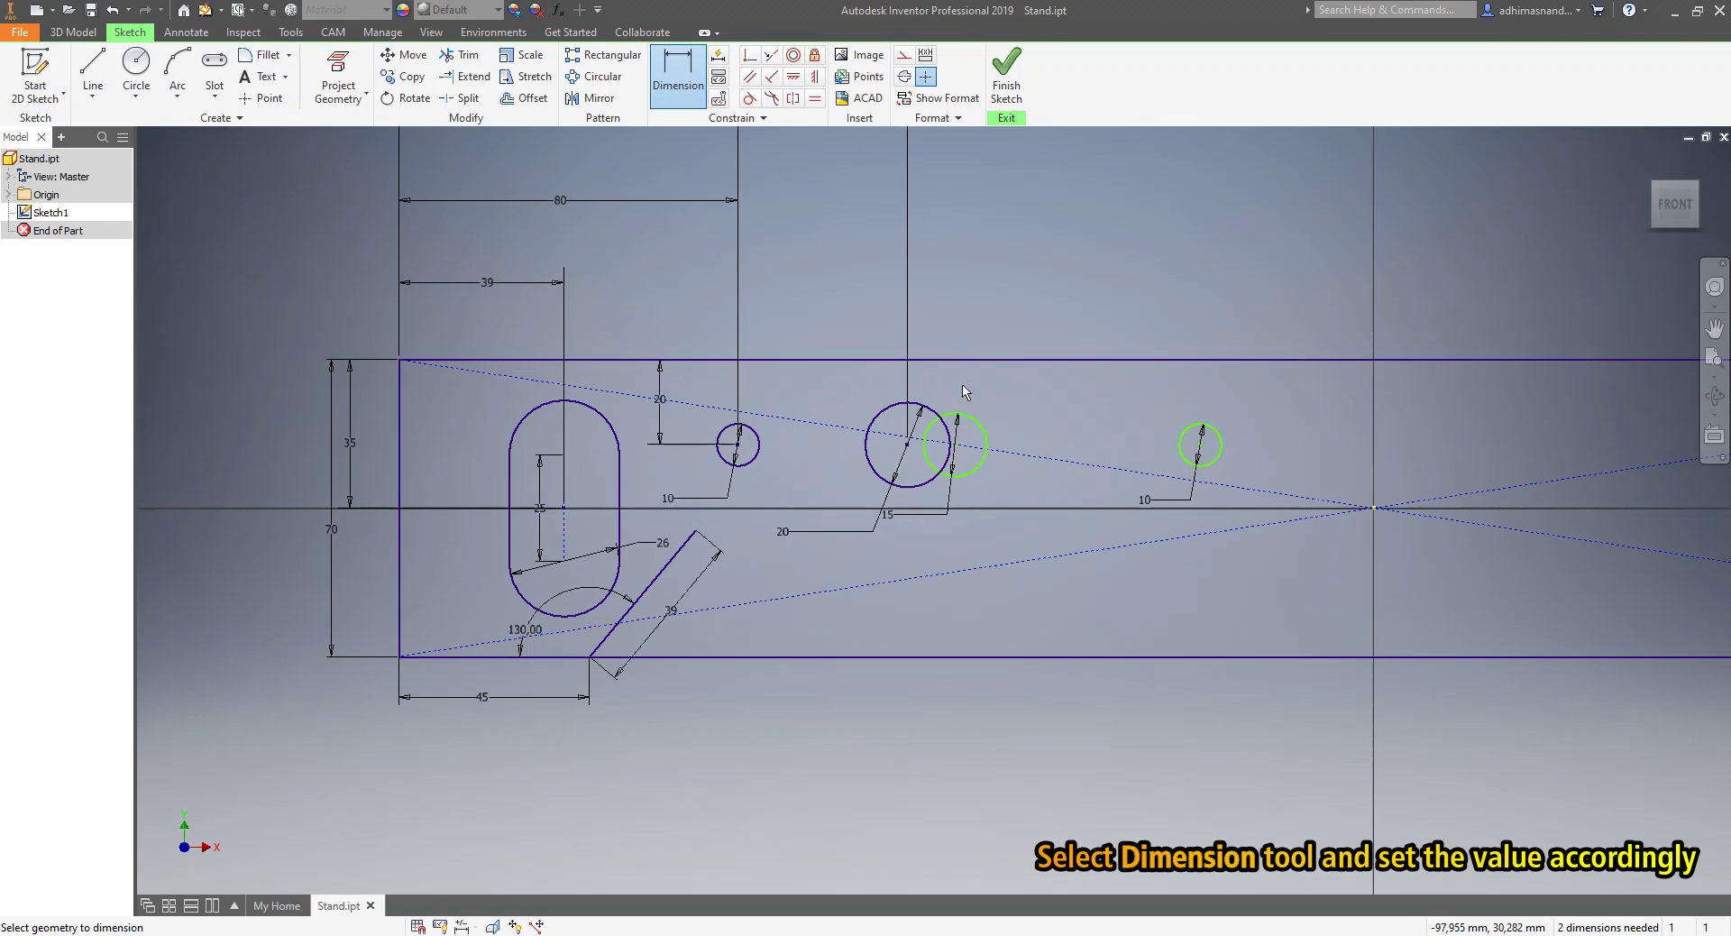
# - Dimension the horizontal spacing between the second and third circles and set it to 50 mm
pyautogui.click(978, 422)
pyautogui.click(937, 417)
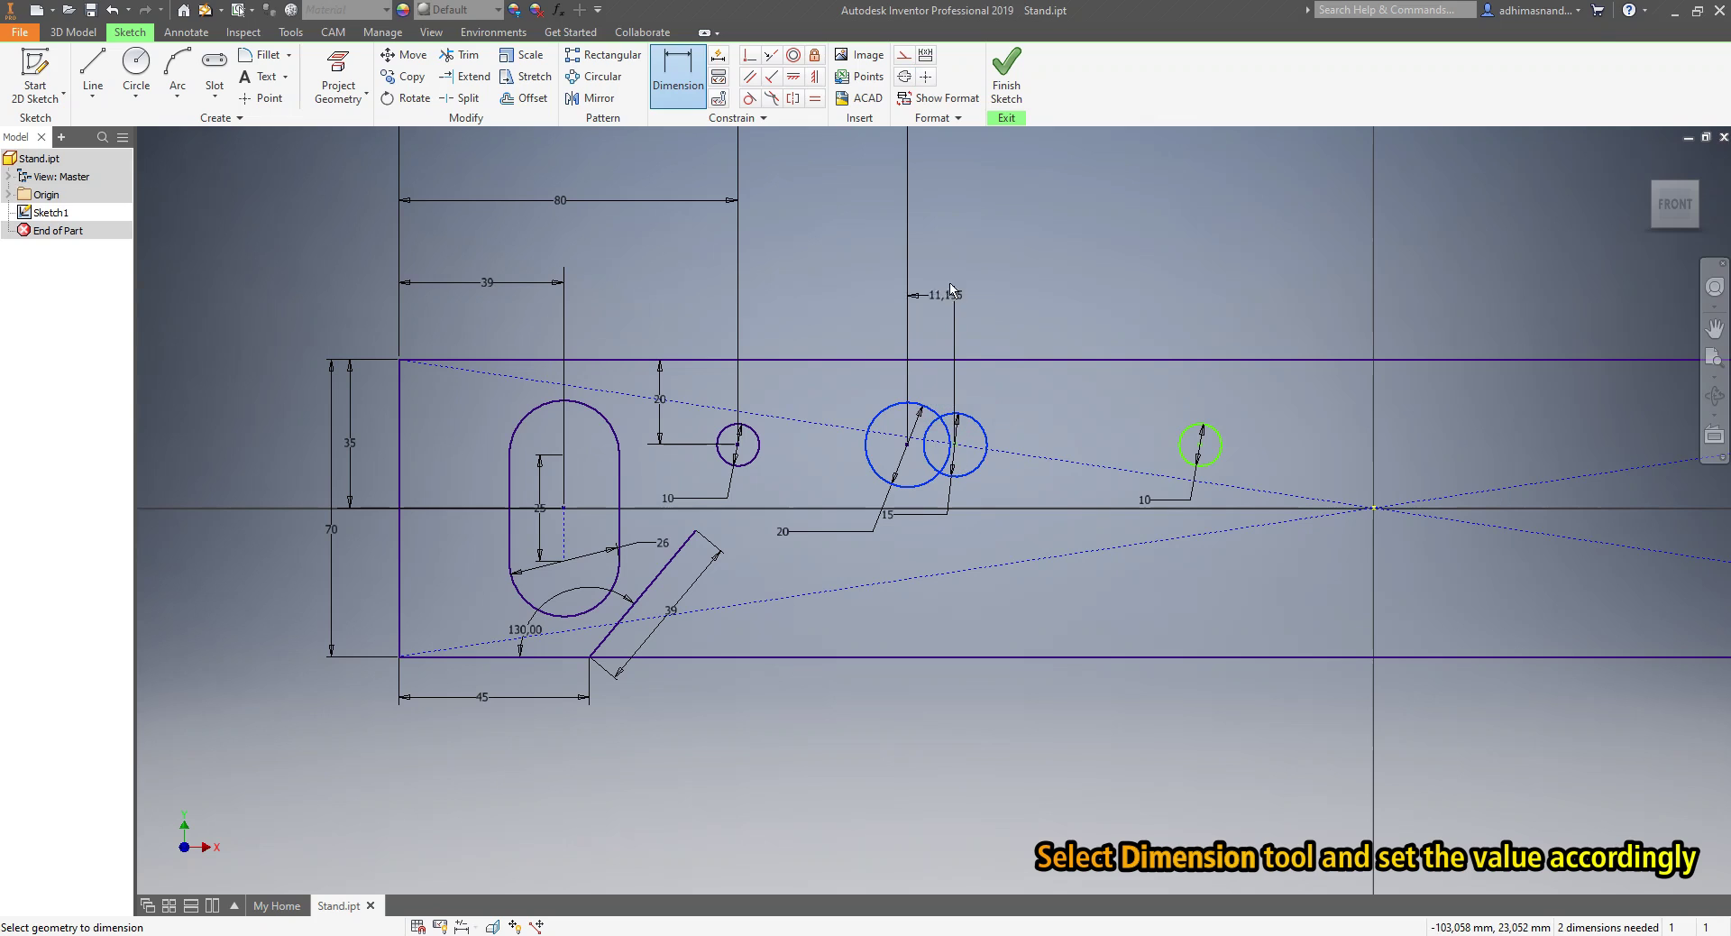
pyautogui.click(927, 258)
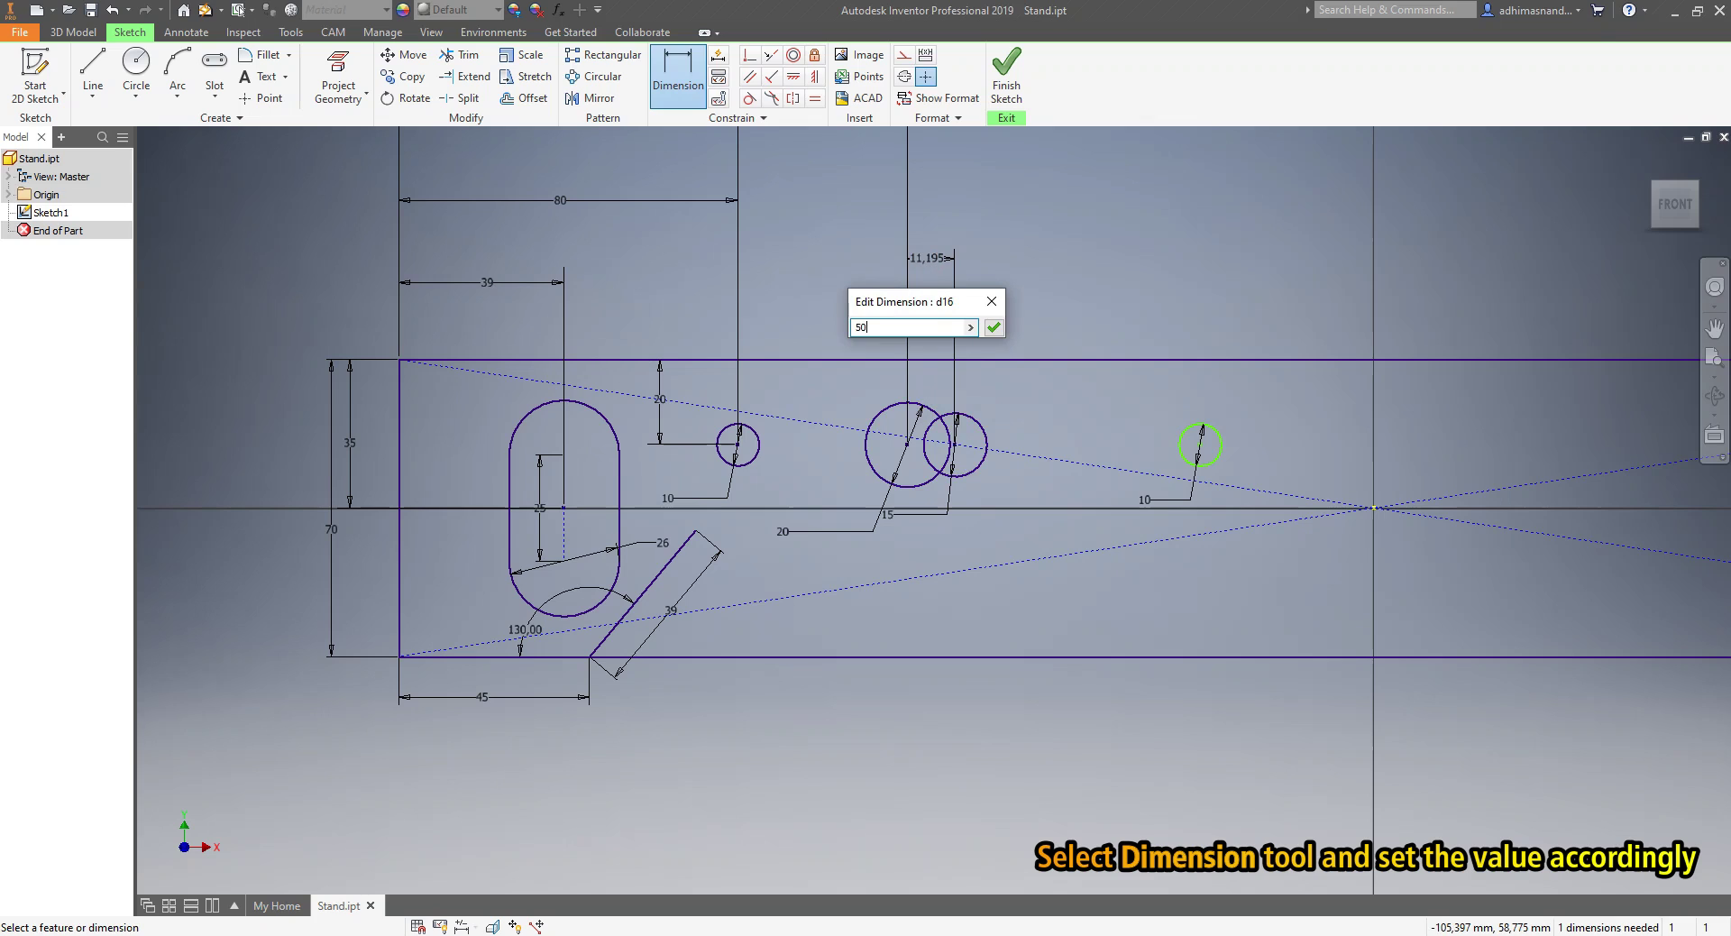
pyautogui.click(992, 328)
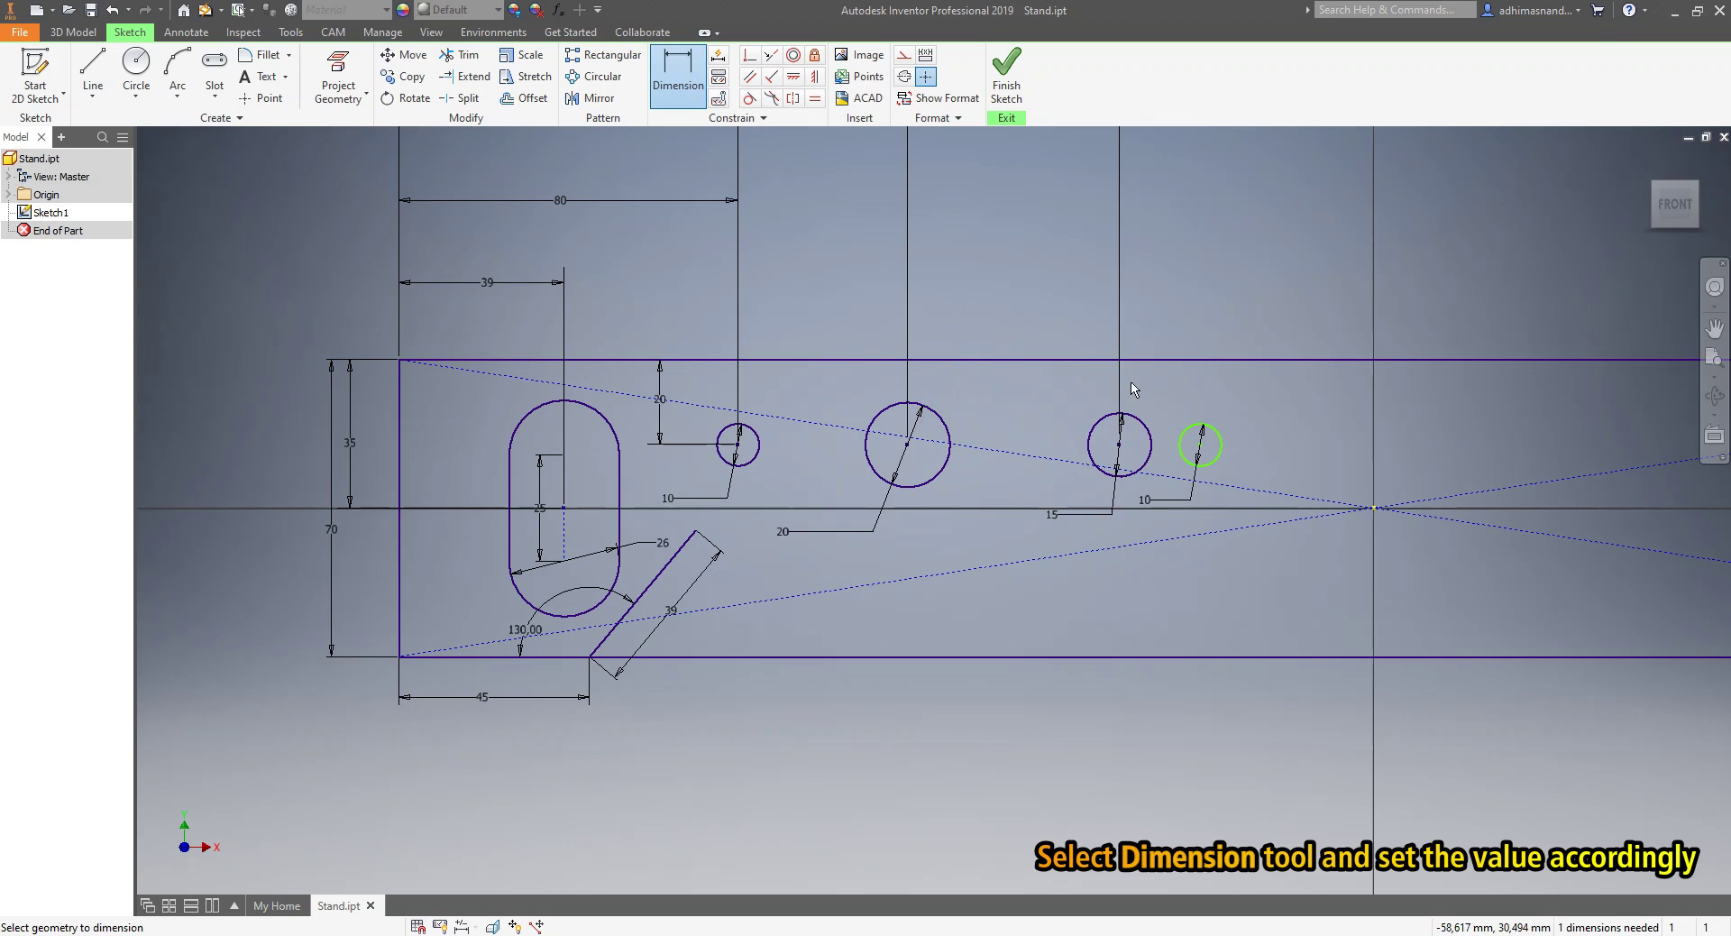
# - Dimension the horizontal spacing between the third and fourth circles and set it to 30 mm
pyautogui.click(1194, 428)
pyautogui.click(1149, 432)
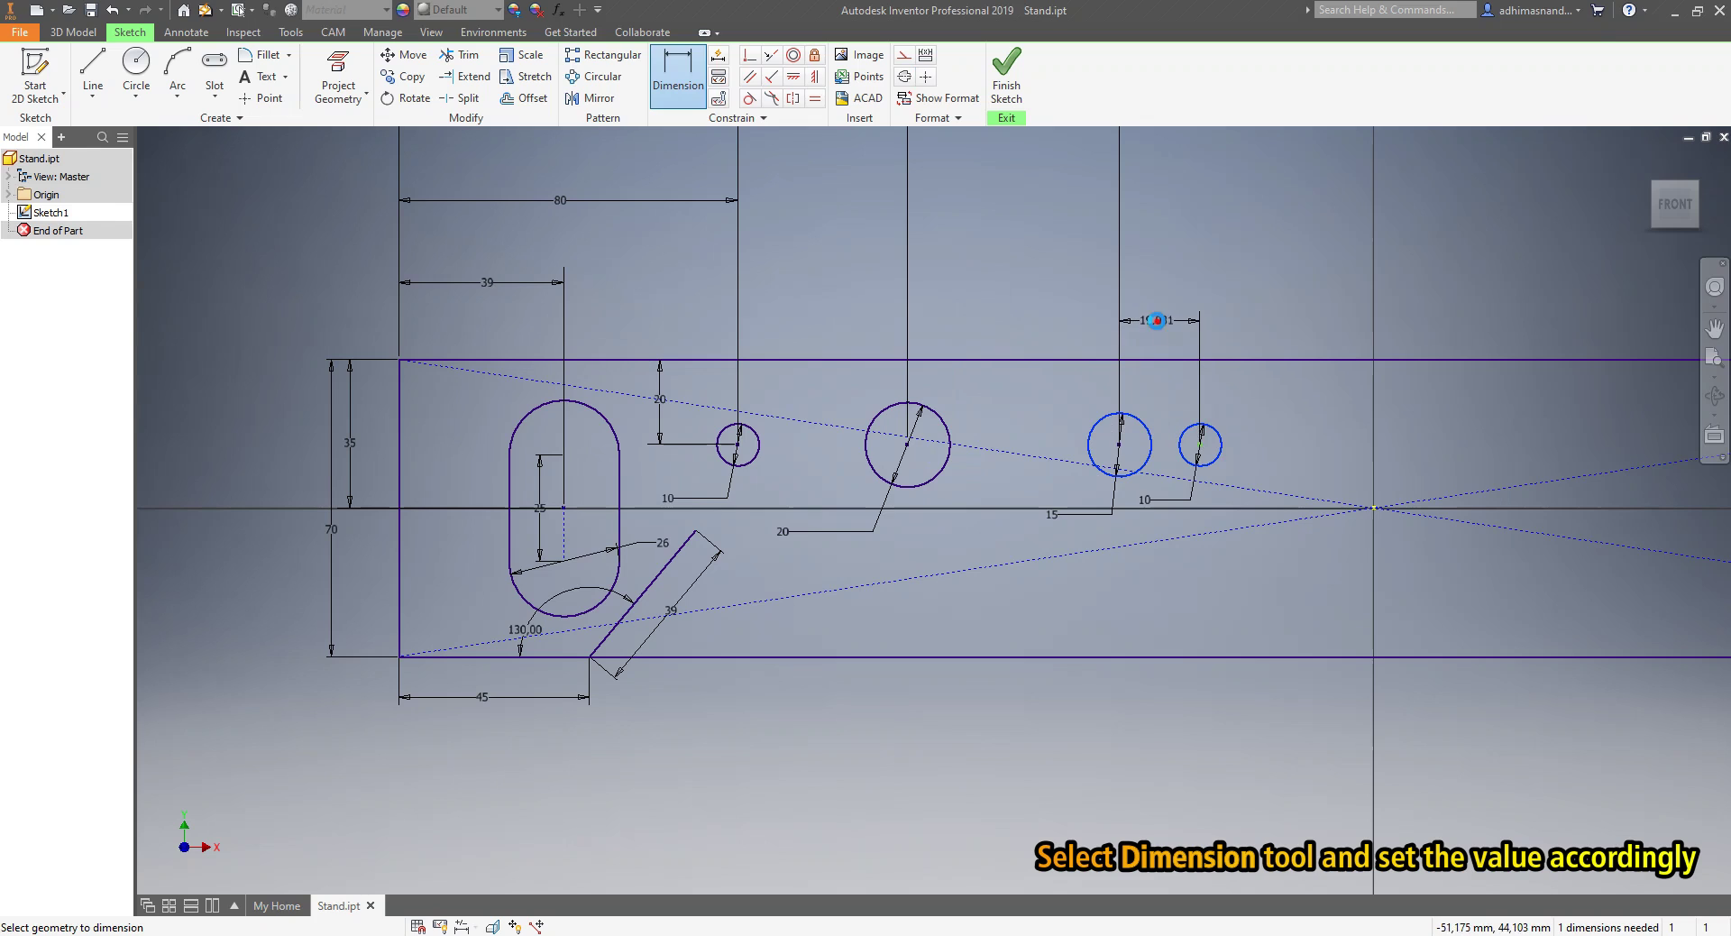
pyautogui.click(1156, 320)
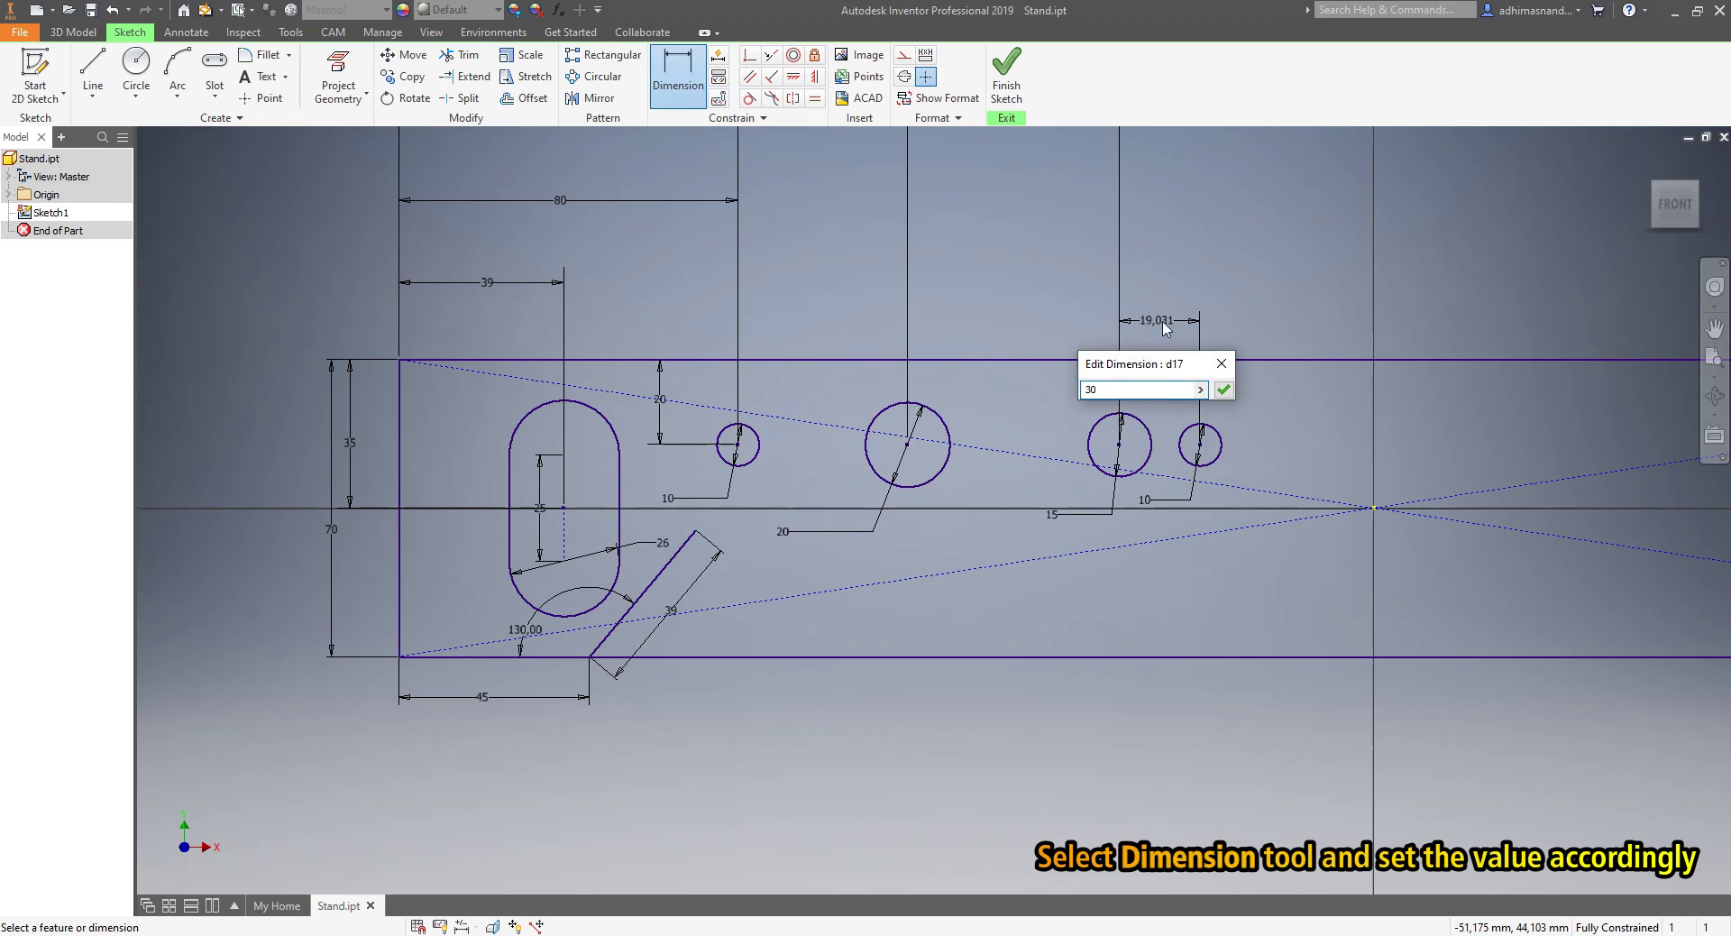
pyautogui.click(1223, 389)
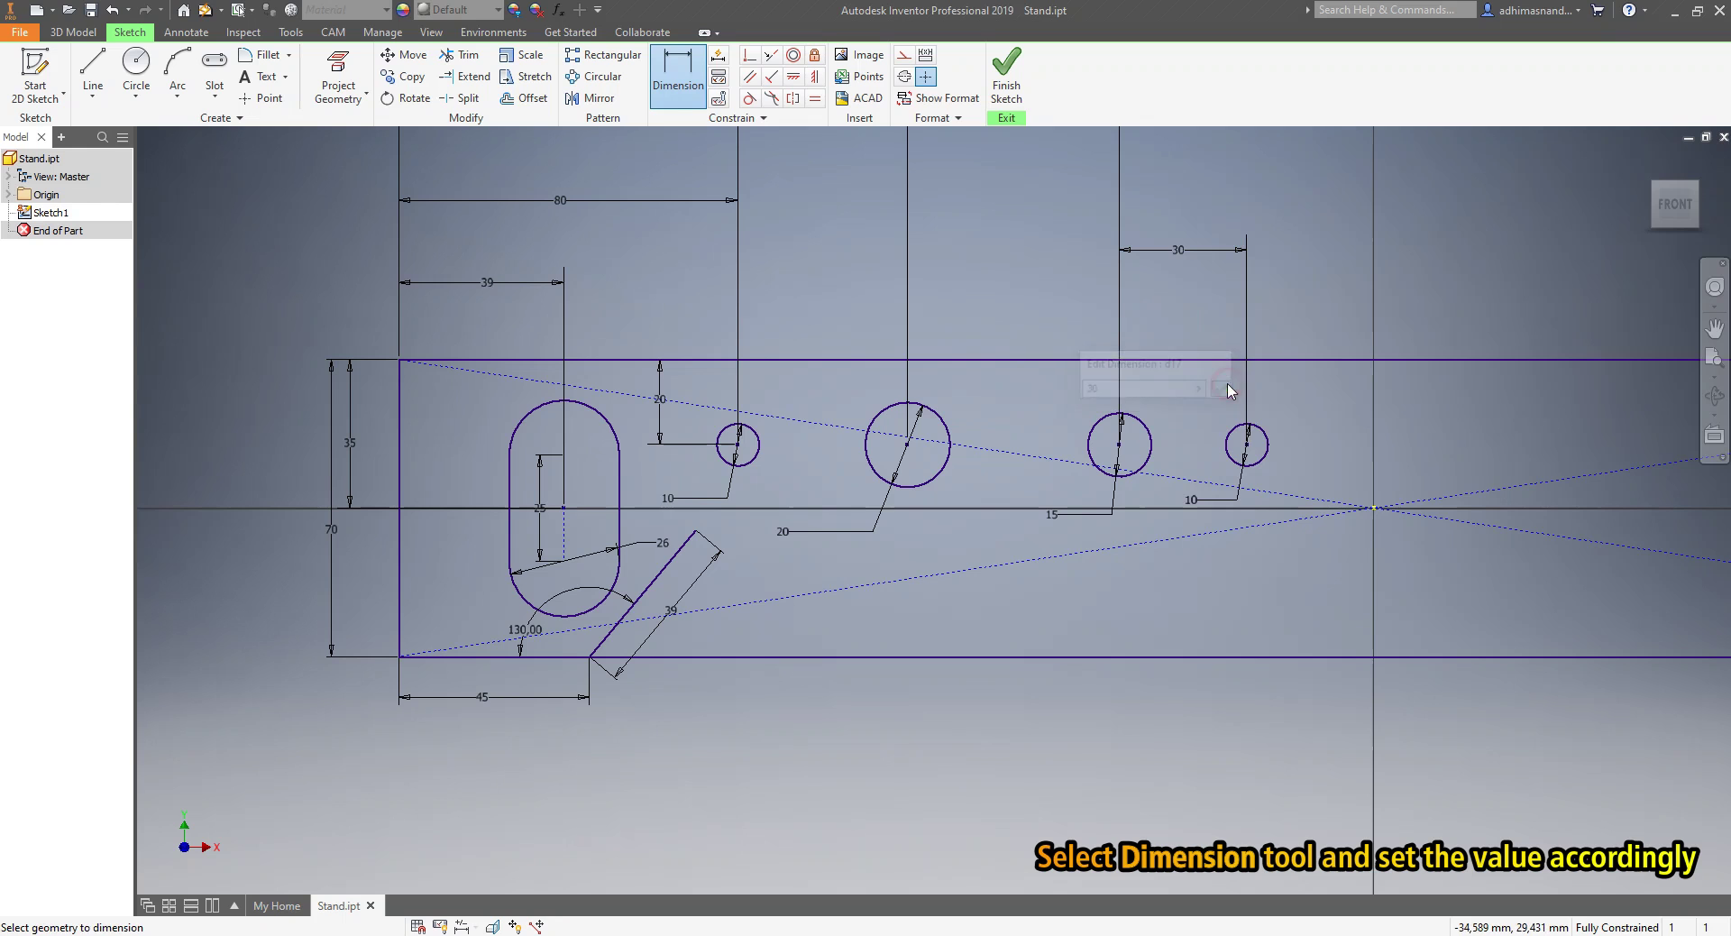
# - Reposition the 40, 50 and 30 mm spacing dimensions in a row just above the rectangle, level with the 80 mm dimension
pyautogui.scroll(-3, 1190, 284)
pyautogui.moveTo(1161, 323); pyautogui.dragTo(1123, 449, button='middle')
pyautogui.moveTo(1043, 317); pyautogui.dragTo(1009, 450, button='middle')
pyautogui.click(926, 388)
pyautogui.click(826, 396)
pyautogui.moveTo(880, 439); pyautogui.dragTo(882, 492)
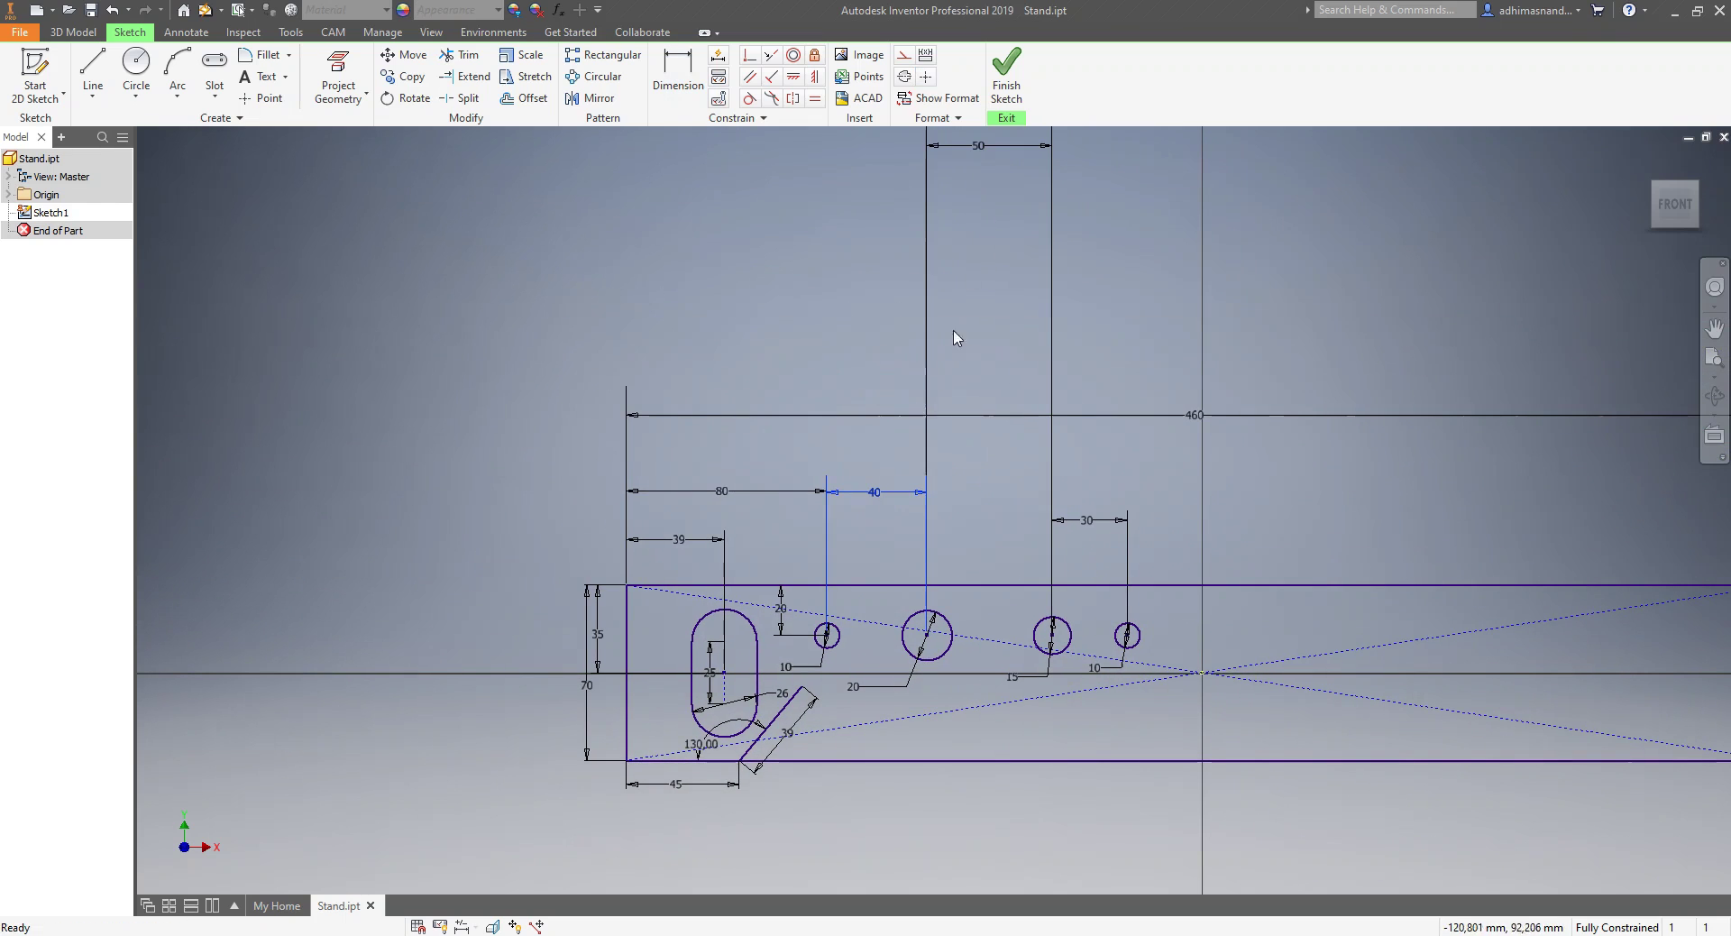
pyautogui.moveTo(997, 162); pyautogui.dragTo(987, 494)
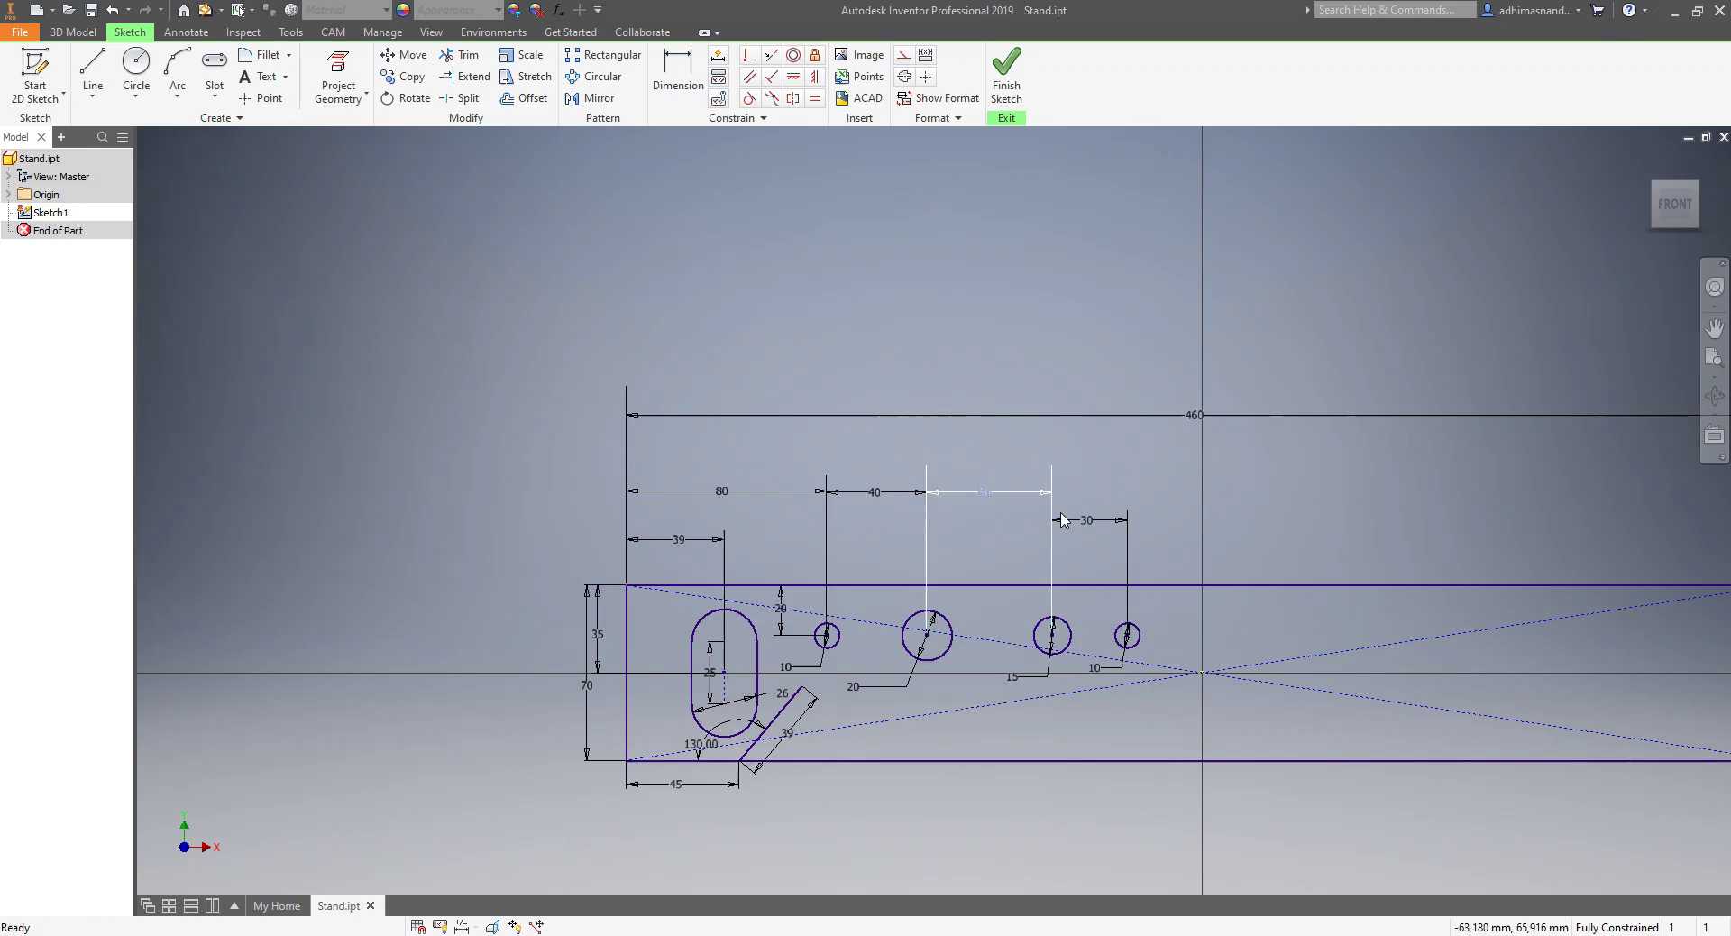
pyautogui.moveTo(1088, 519); pyautogui.dragTo(1090, 500)
# - Draw a line from the top of the 20 mm circle to the top of the 15 mm circle
pyautogui.scroll(-3, 1229, 676)
pyautogui.moveTo(1208, 724); pyautogui.dragTo(1168, 707, button='middle')
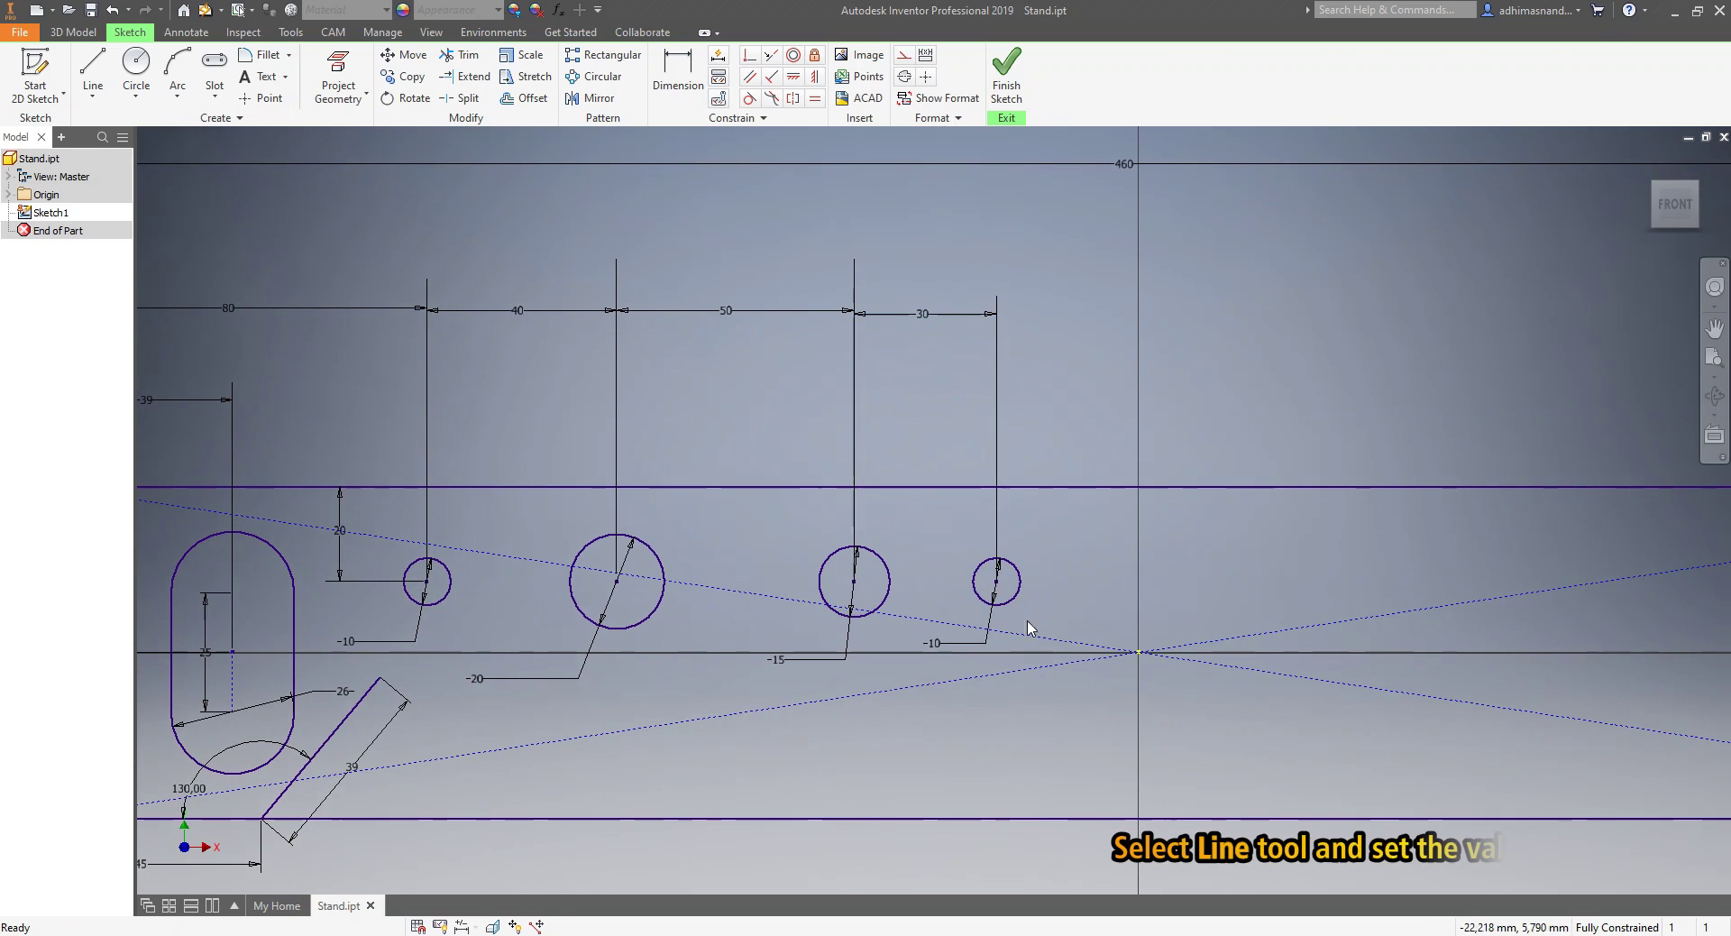
pyautogui.click(97, 98)
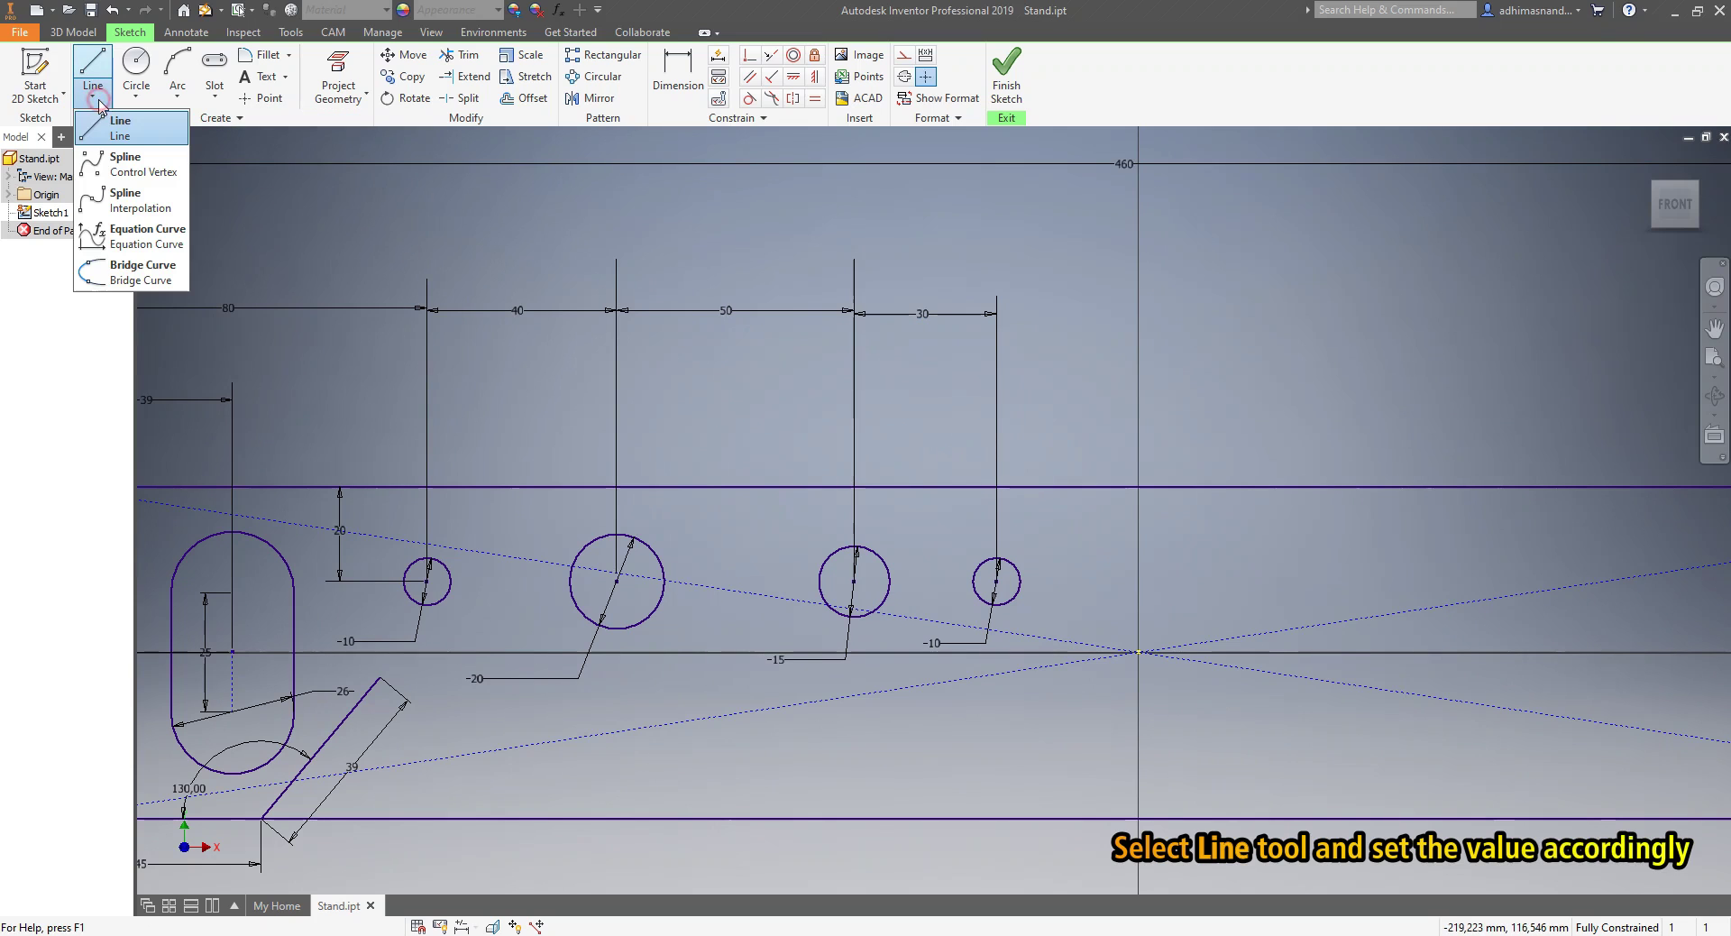
pyautogui.click(101, 123)
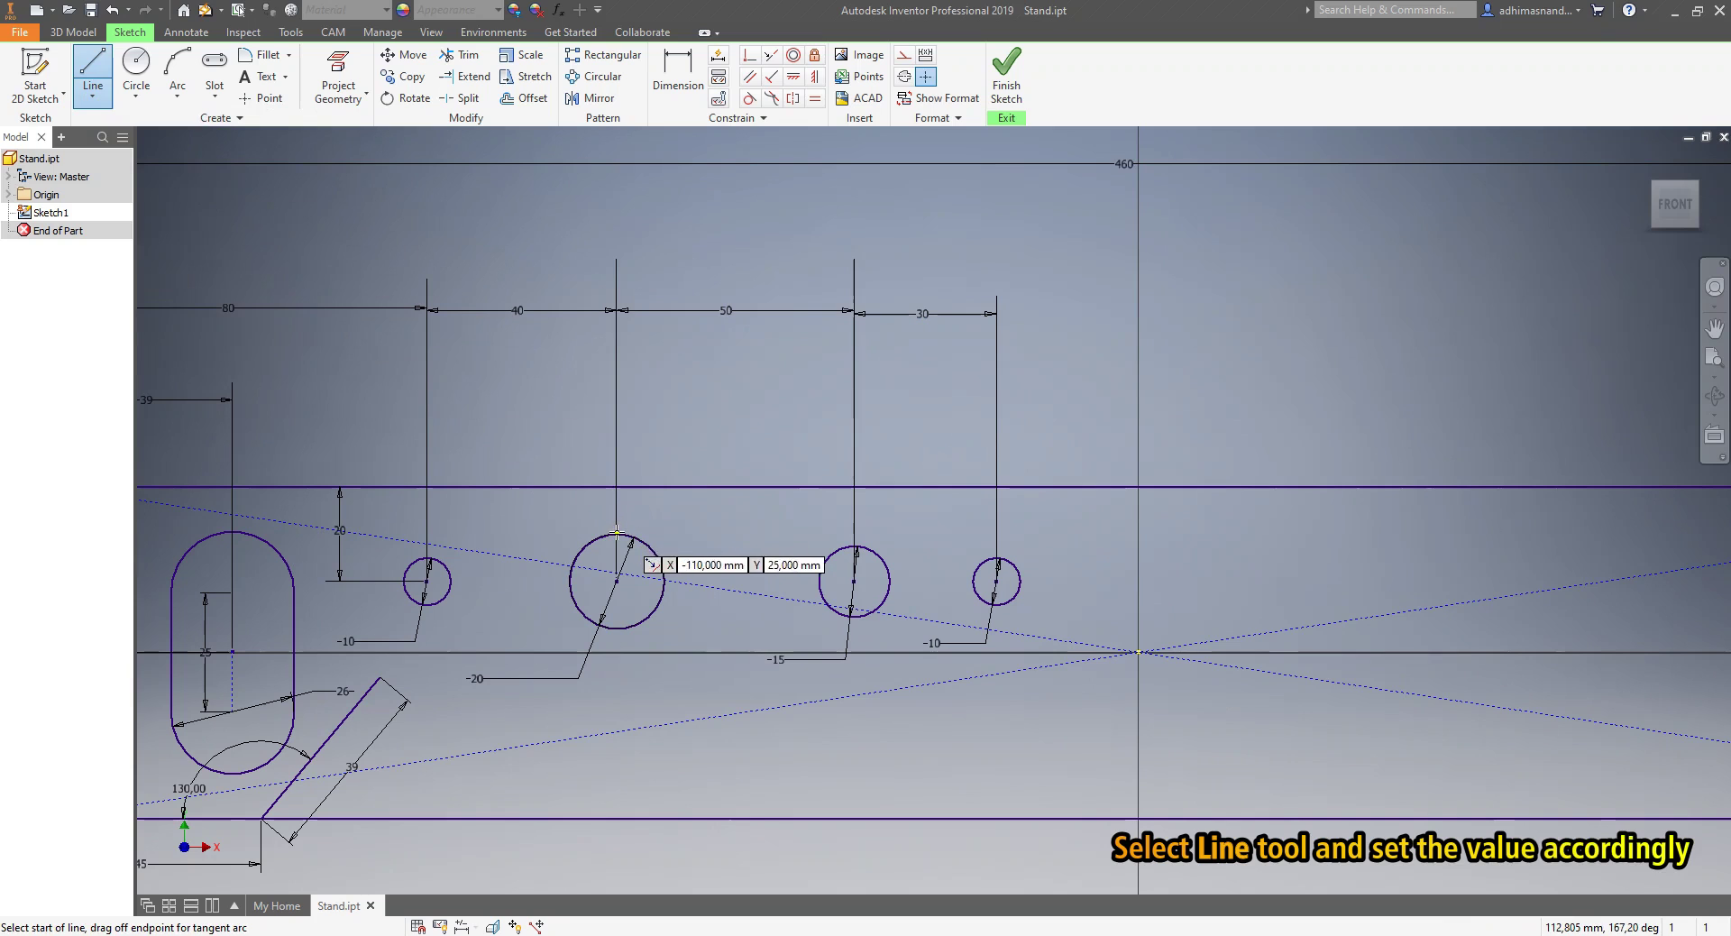
pyautogui.click(617, 534)
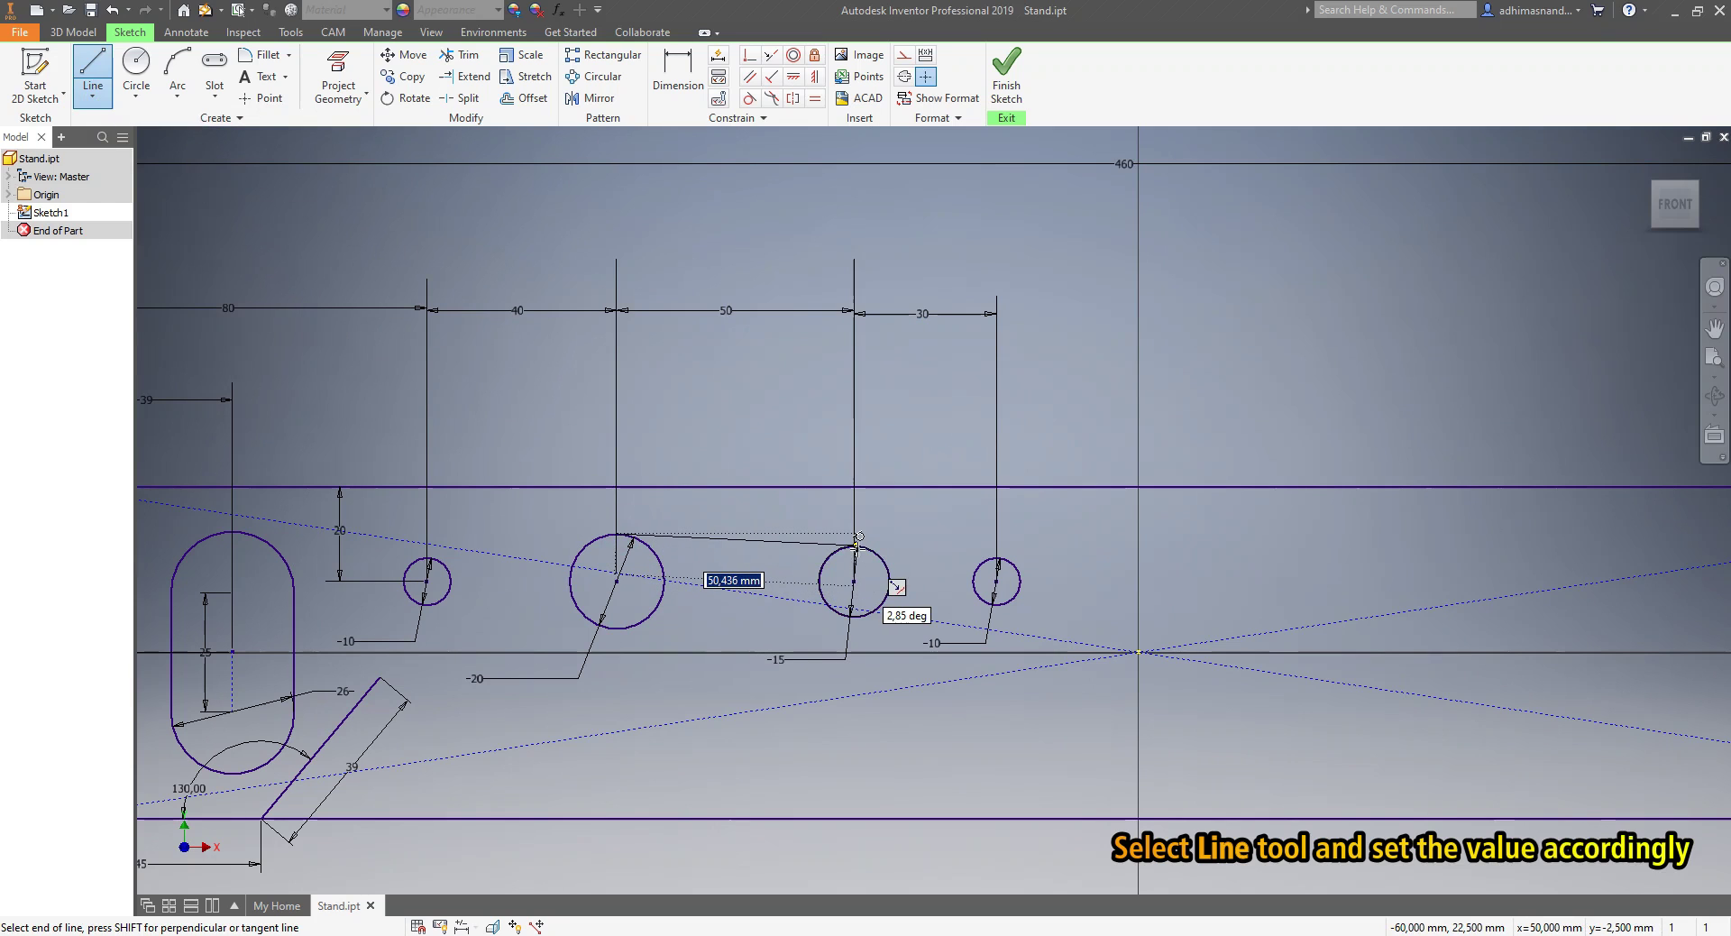
pyautogui.click(857, 538)
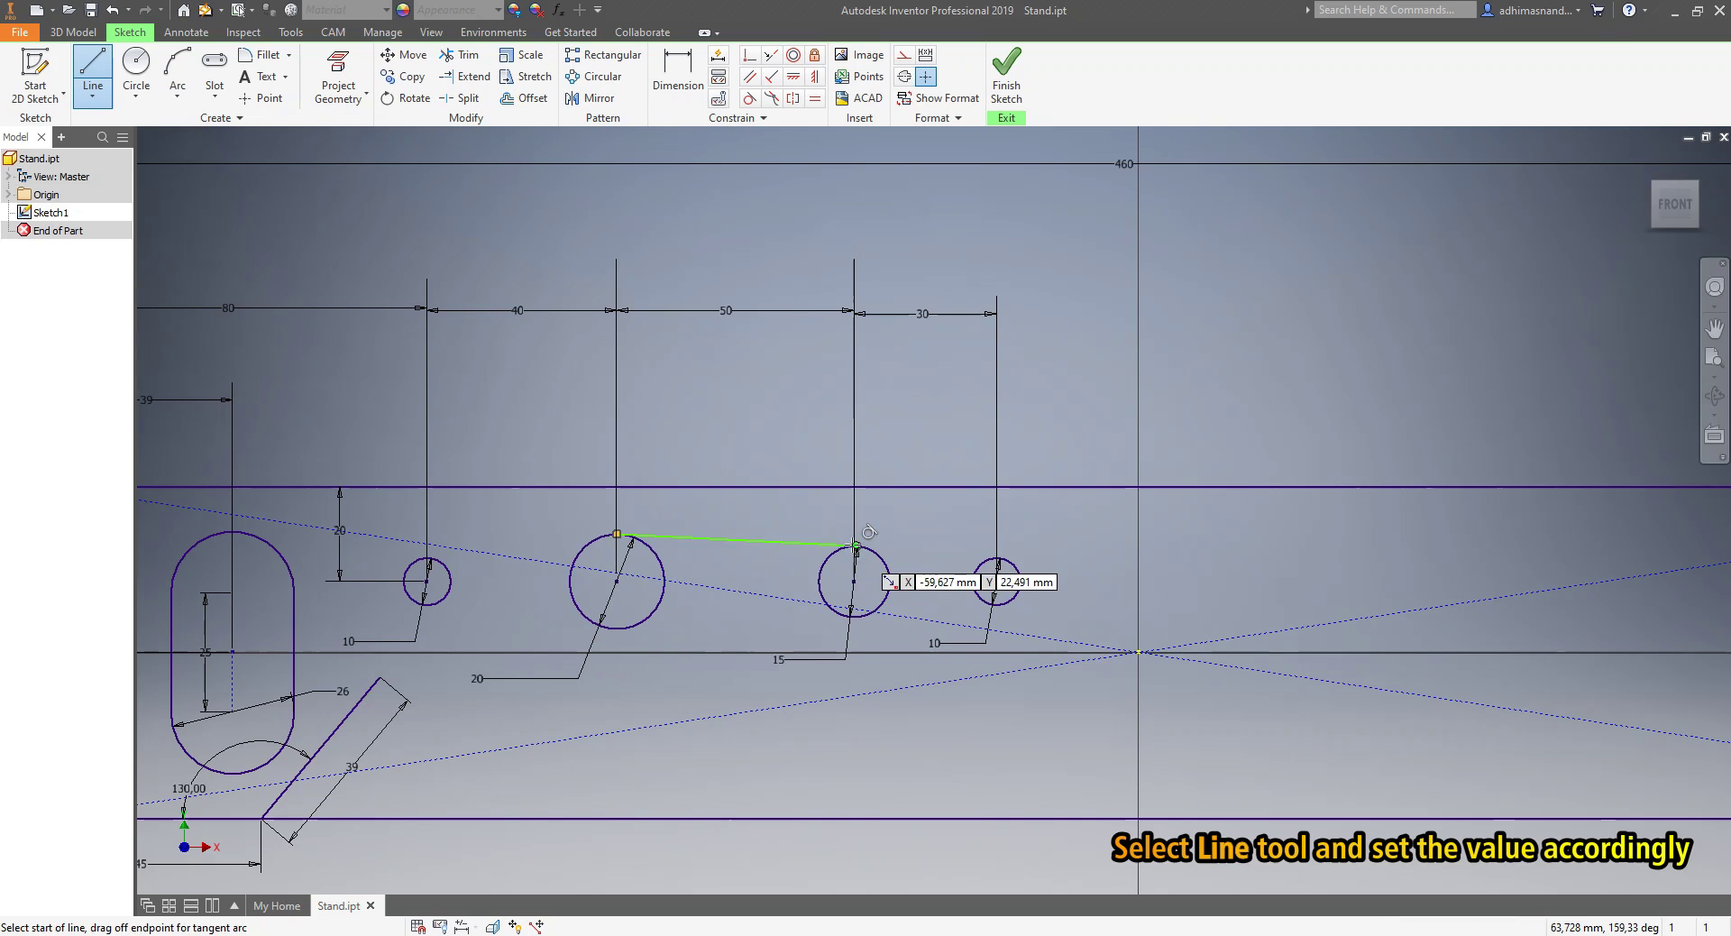
pyautogui.press('Escape')
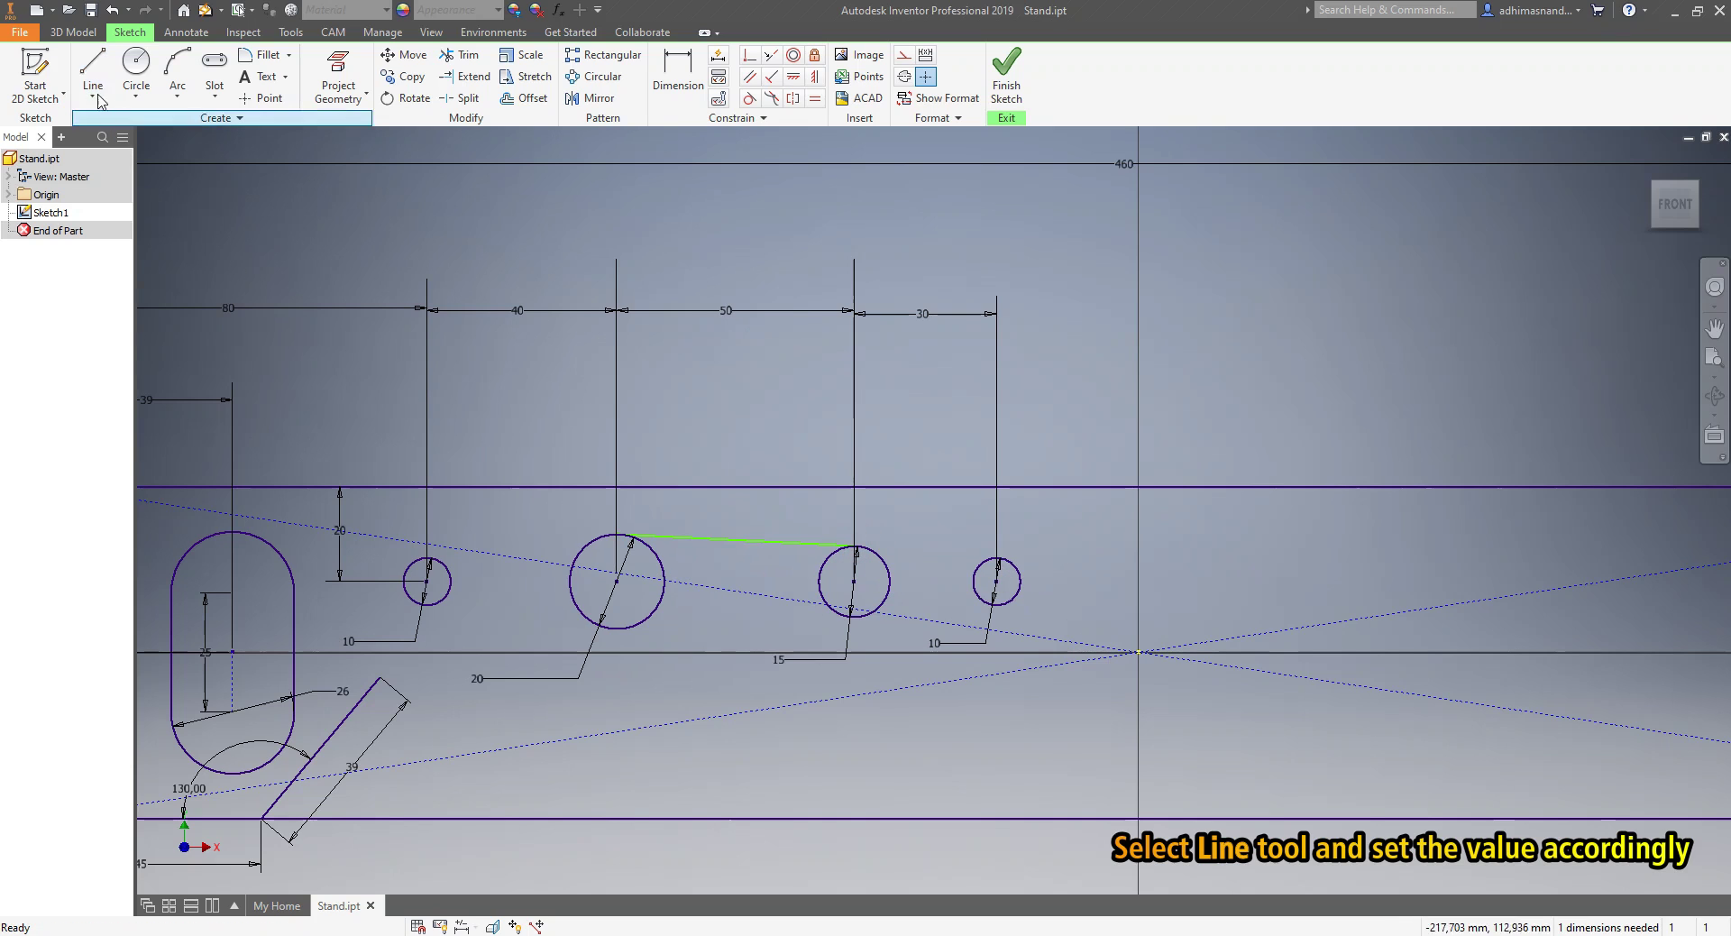
# - Draw a second line joining the bottoms of the 20 mm and 15 mm circles
pyautogui.click(93, 76)
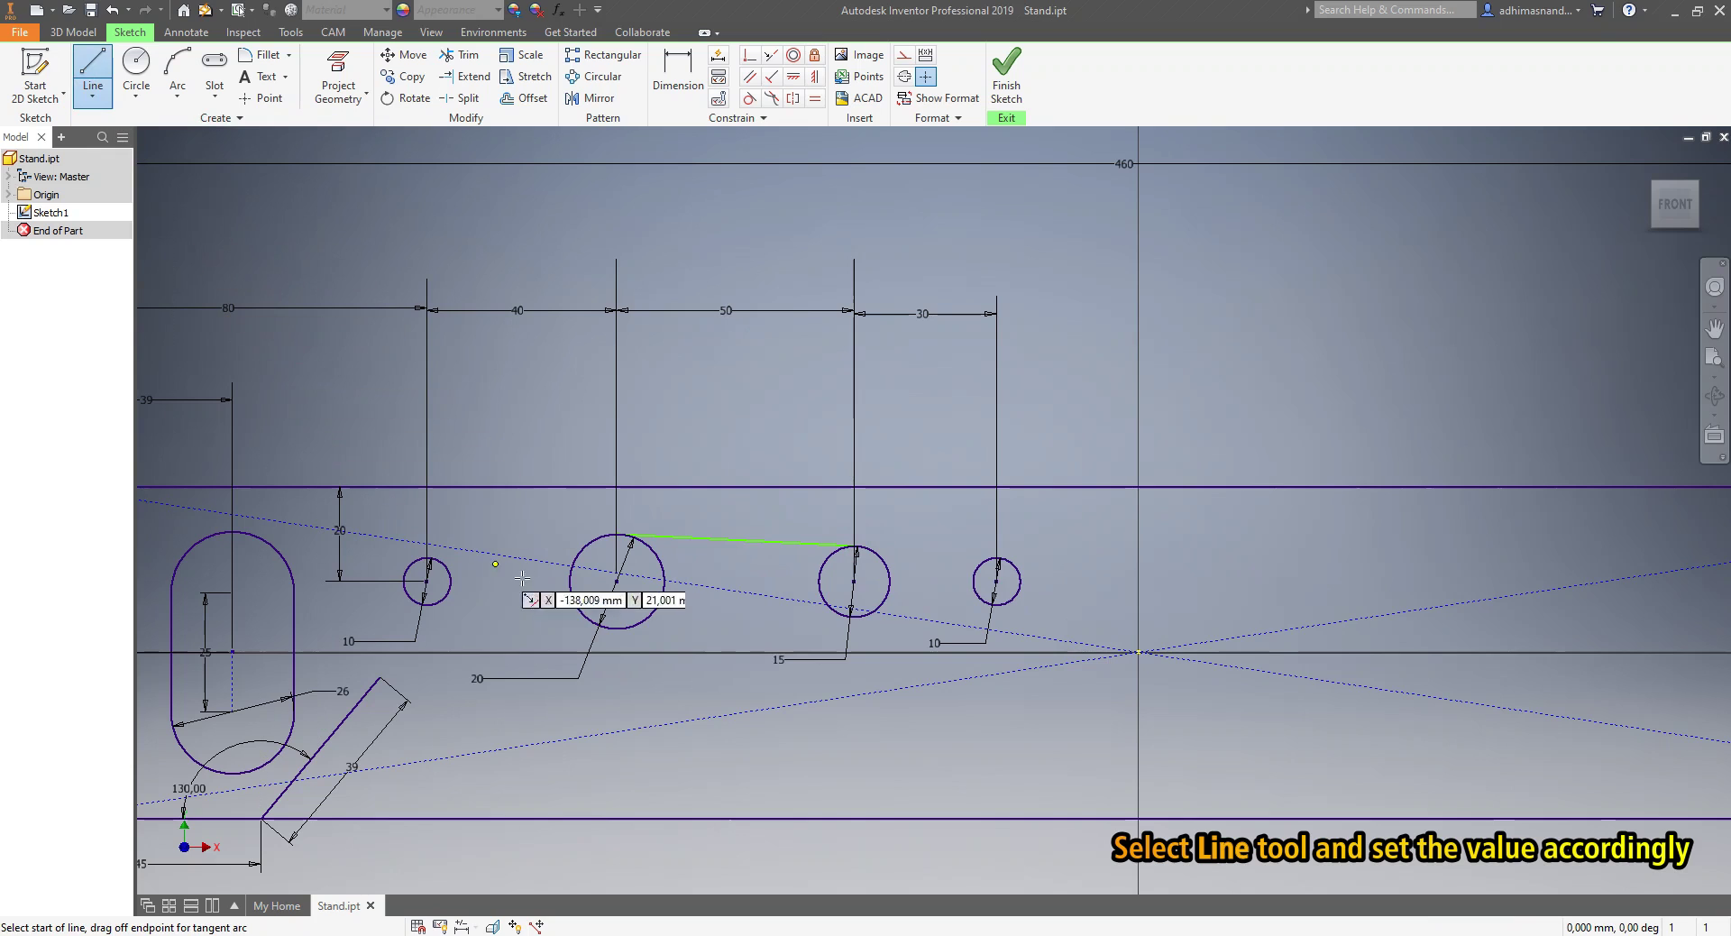
pyautogui.click(616, 630)
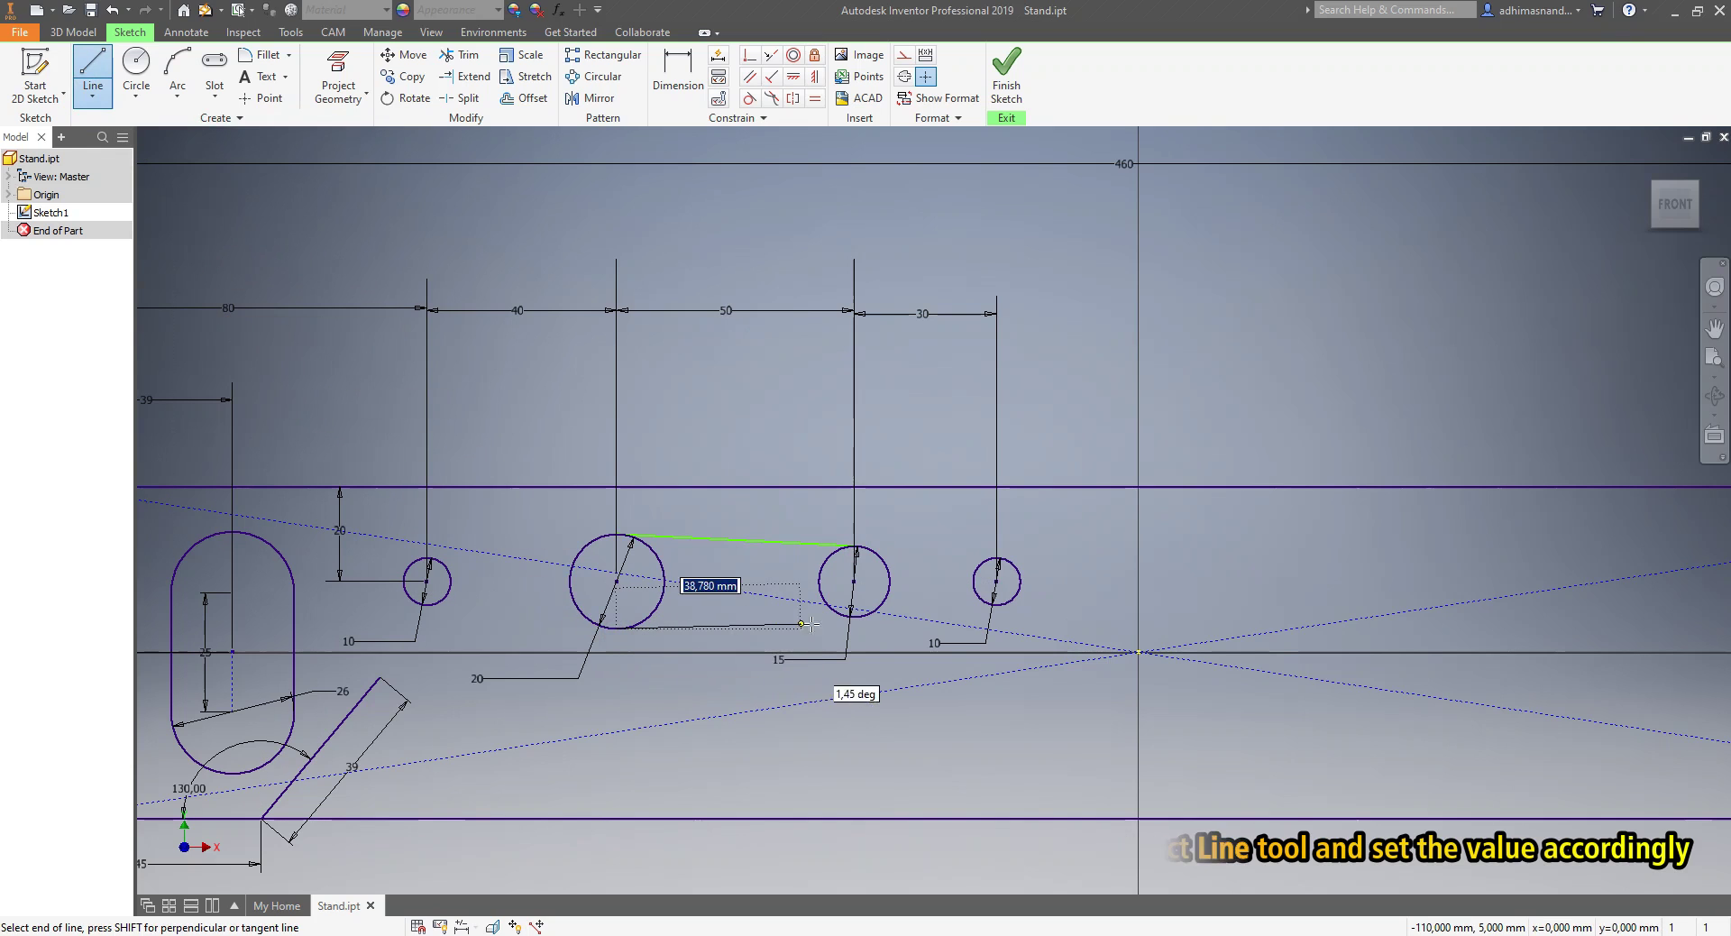
pyautogui.doubleClick(853, 617)
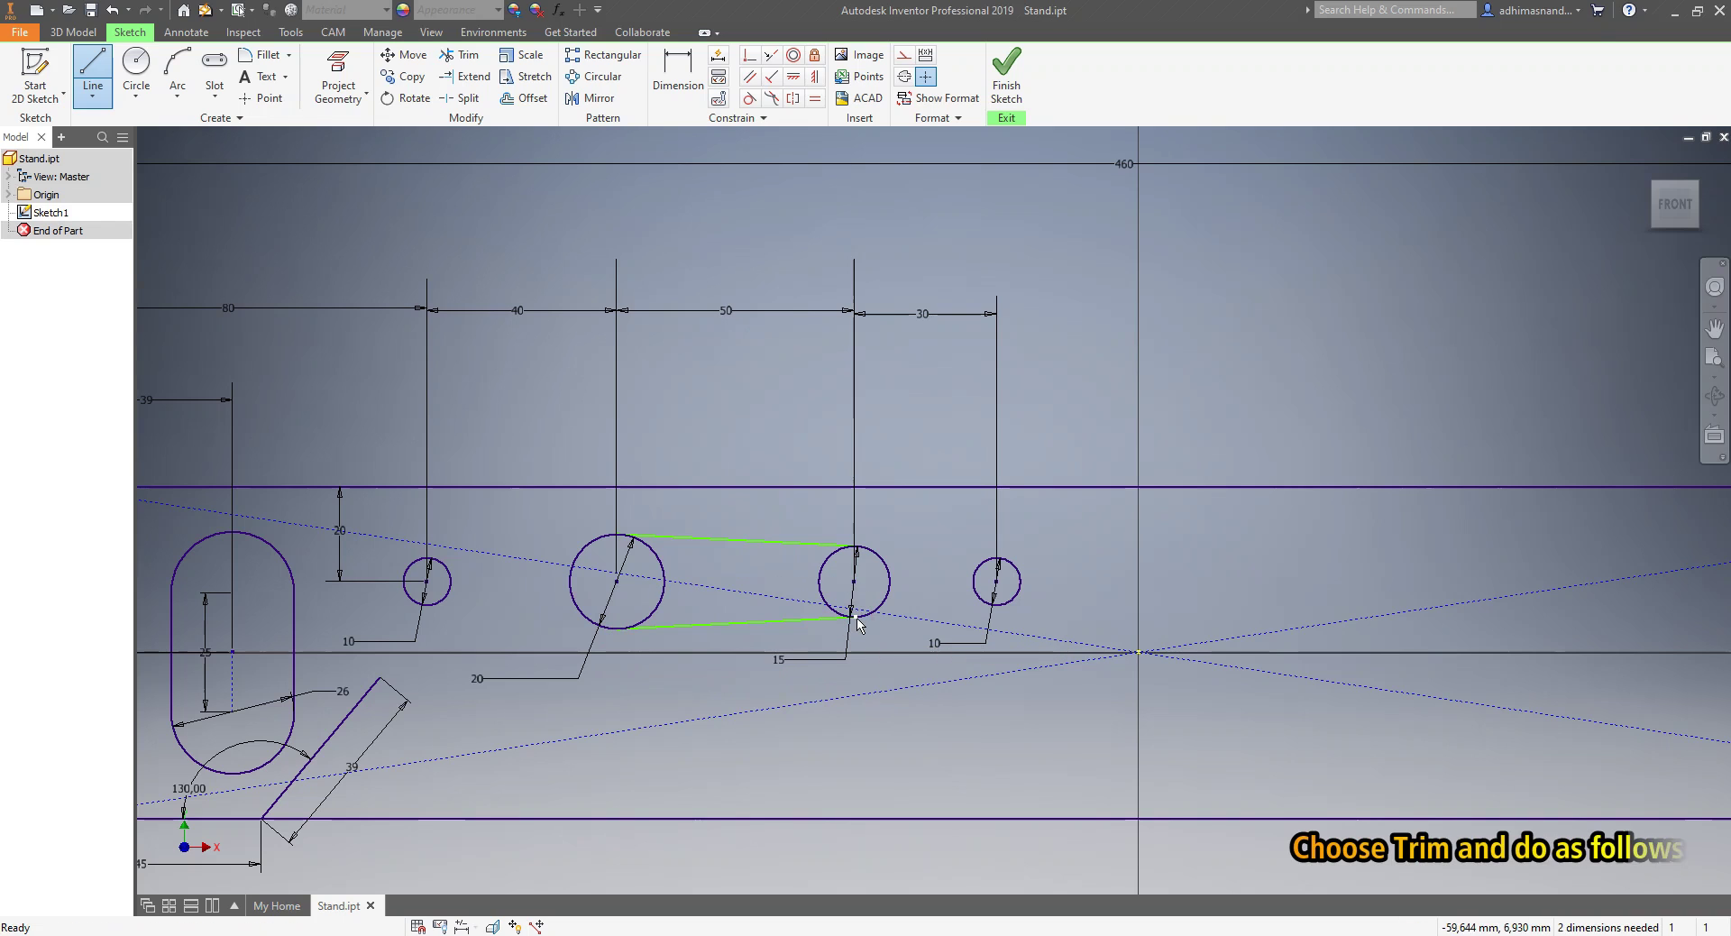
pyautogui.press('Escape')
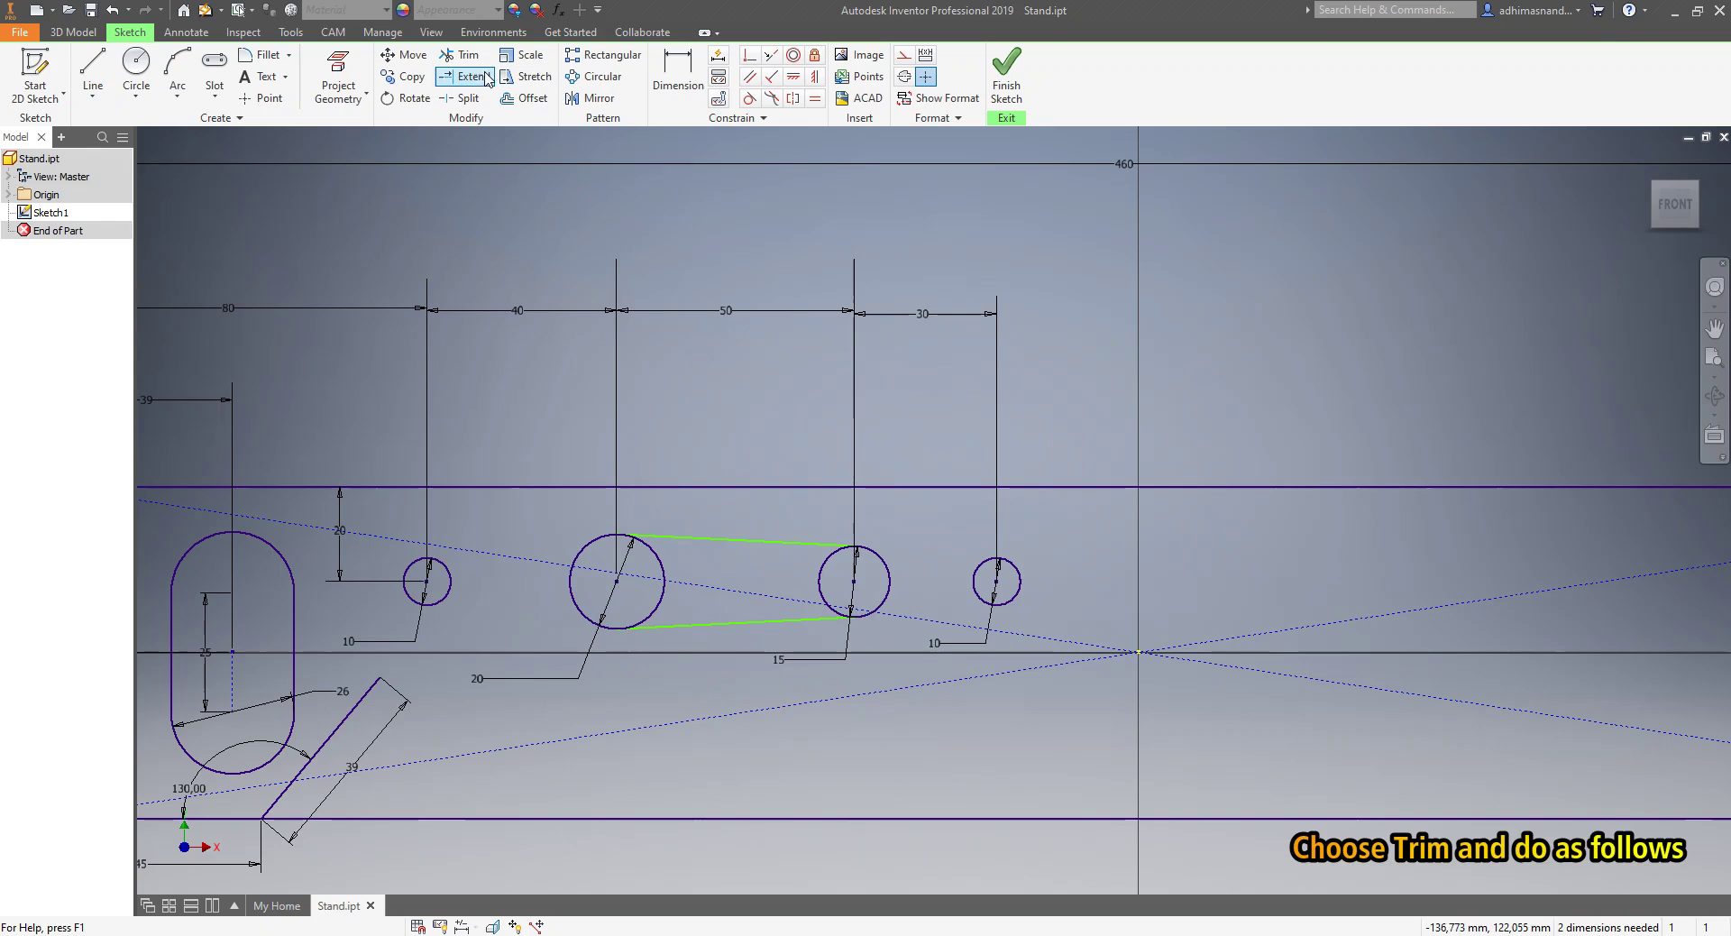
# - Trim the inner arcs of the 20 mm and 15 mm circles between the two connecting lines to form a tapered slot
pyautogui.click(476, 57)
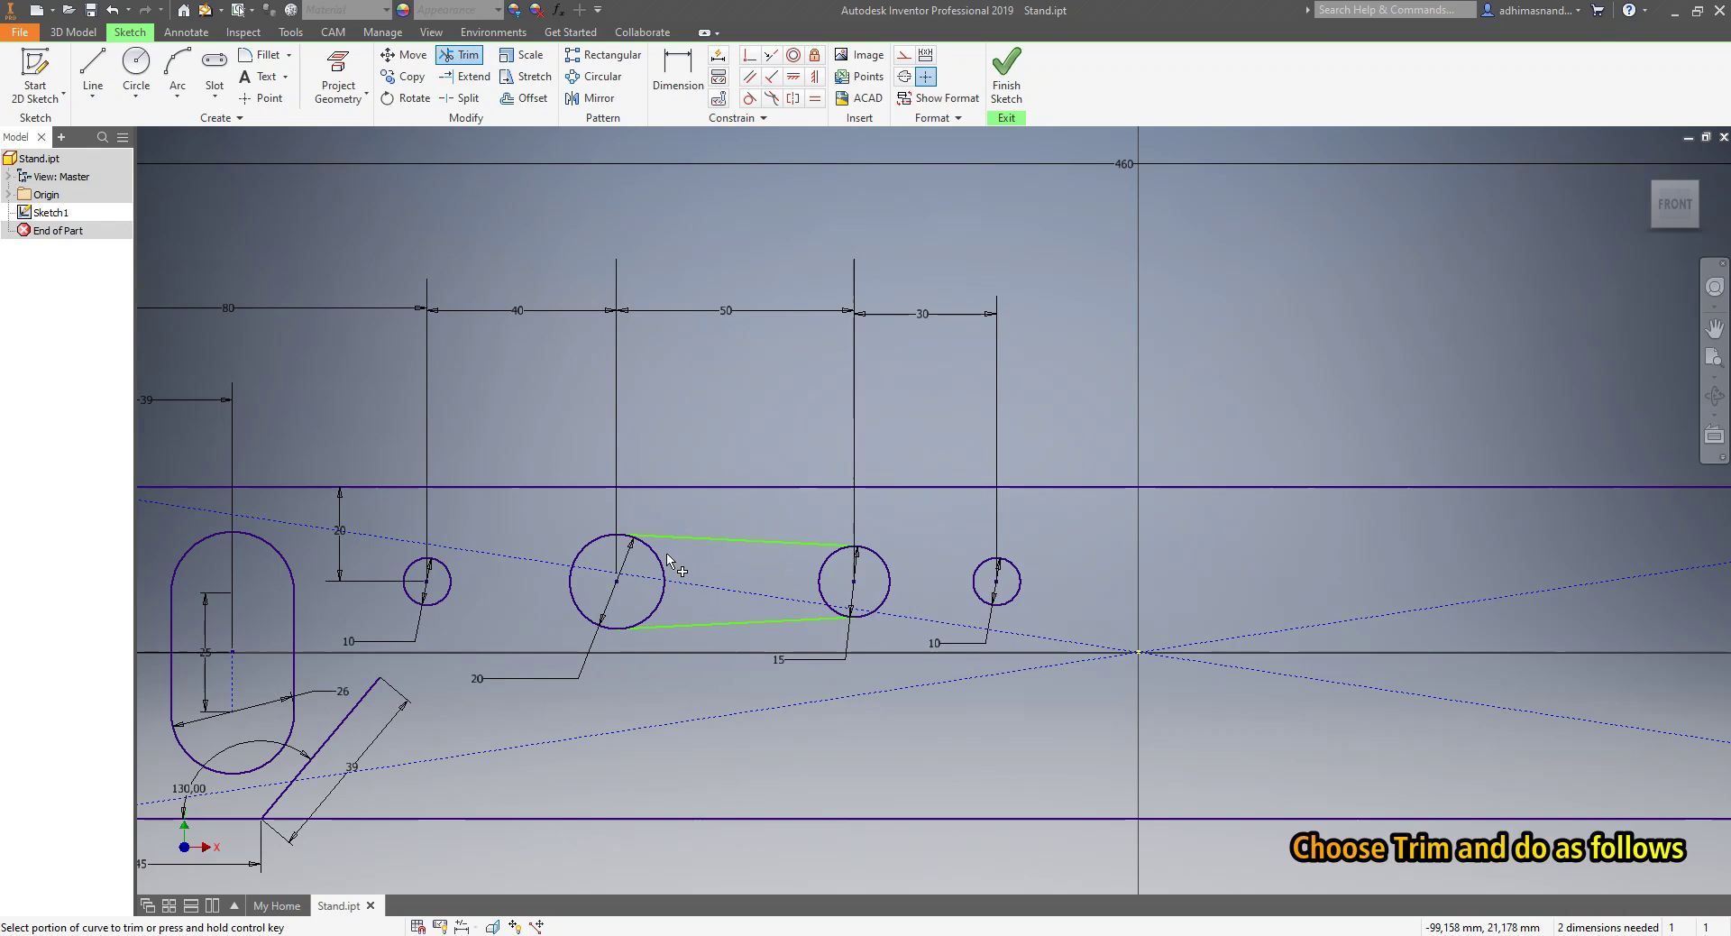
pyautogui.click(665, 597)
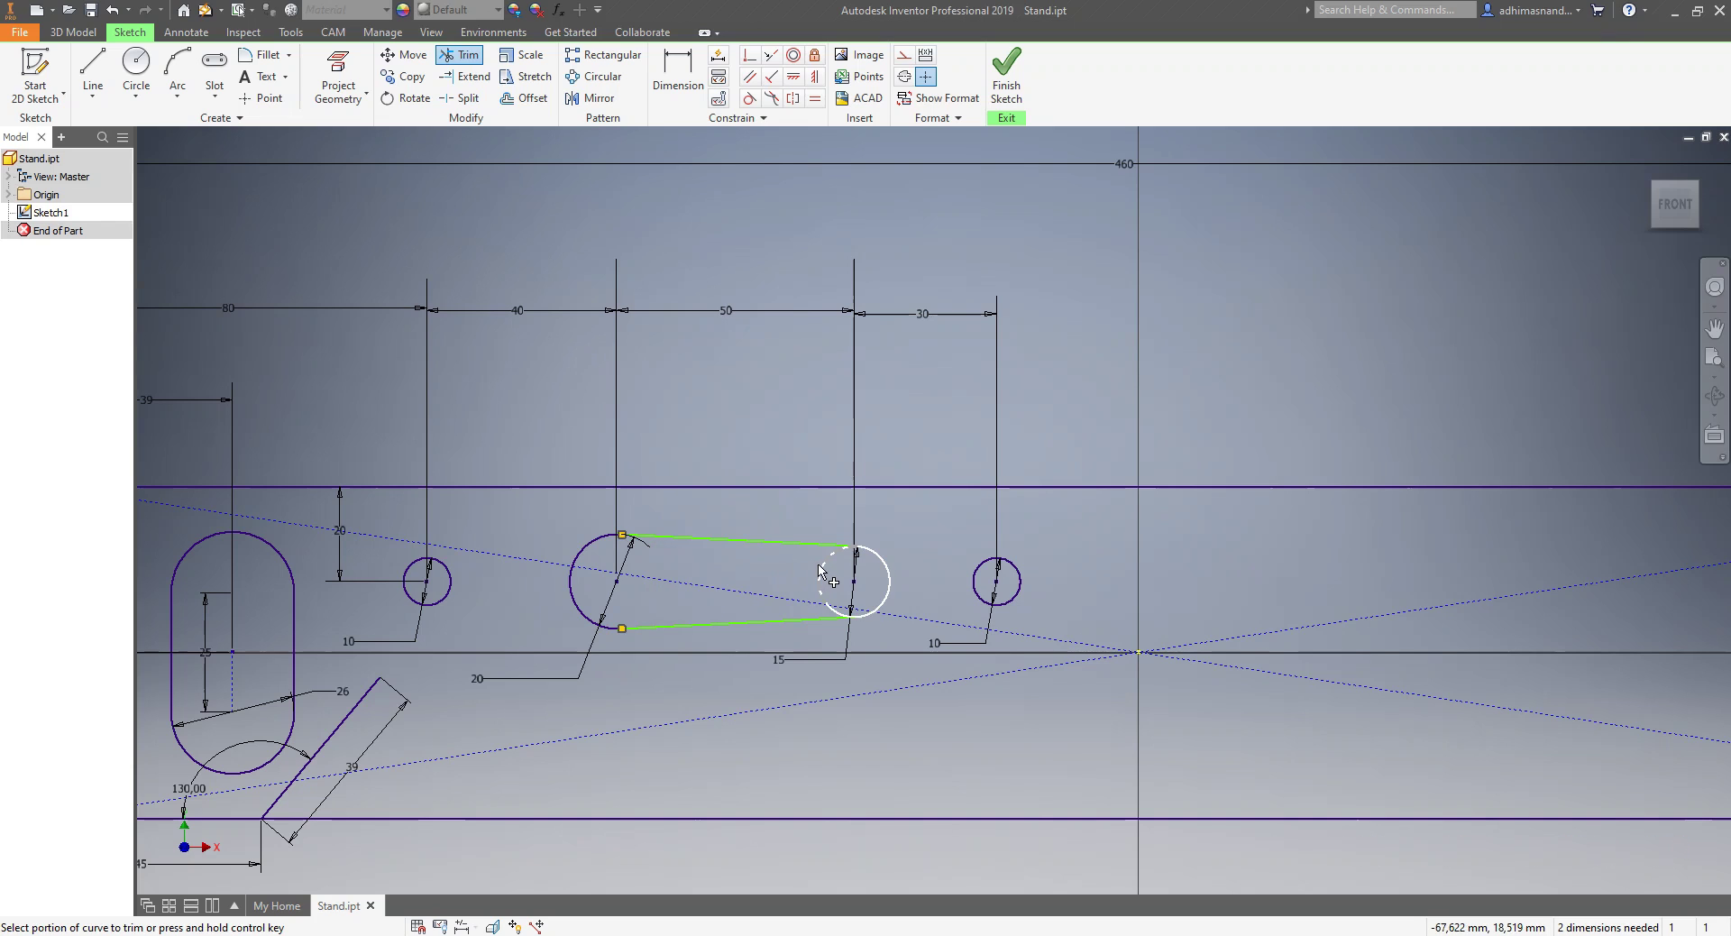
pyautogui.click(833, 612)
pyautogui.press('Escape')
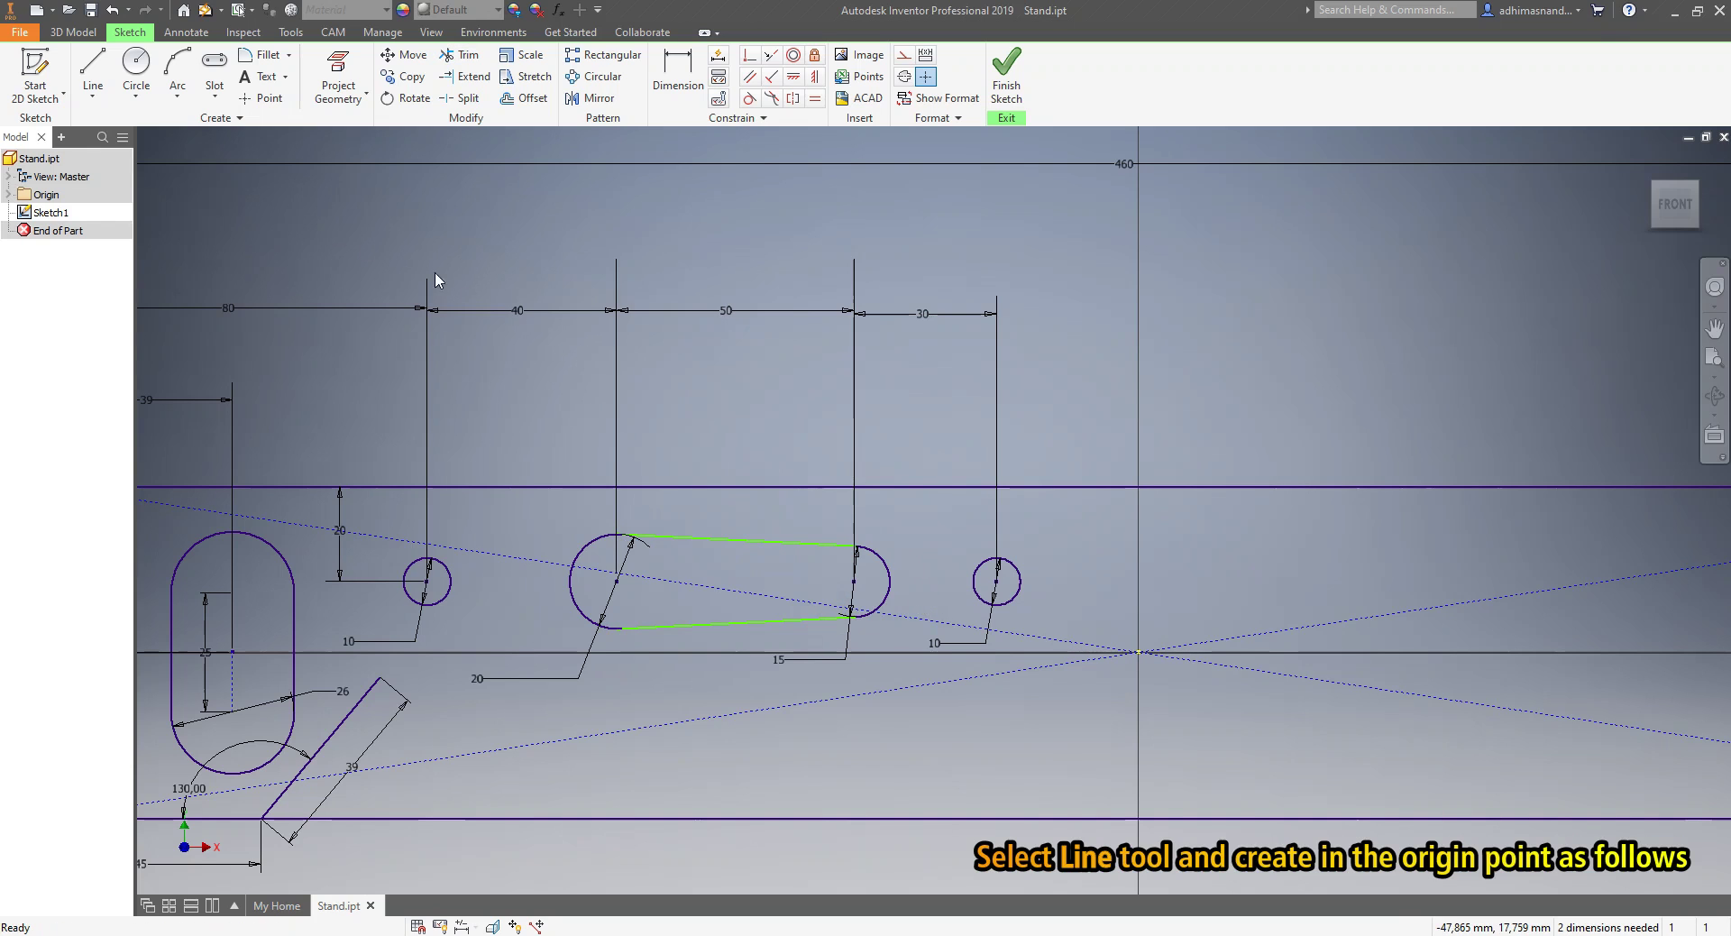
# - Draw a vertical line about 13 mm long upward from the origin point
pyautogui.click(93, 94)
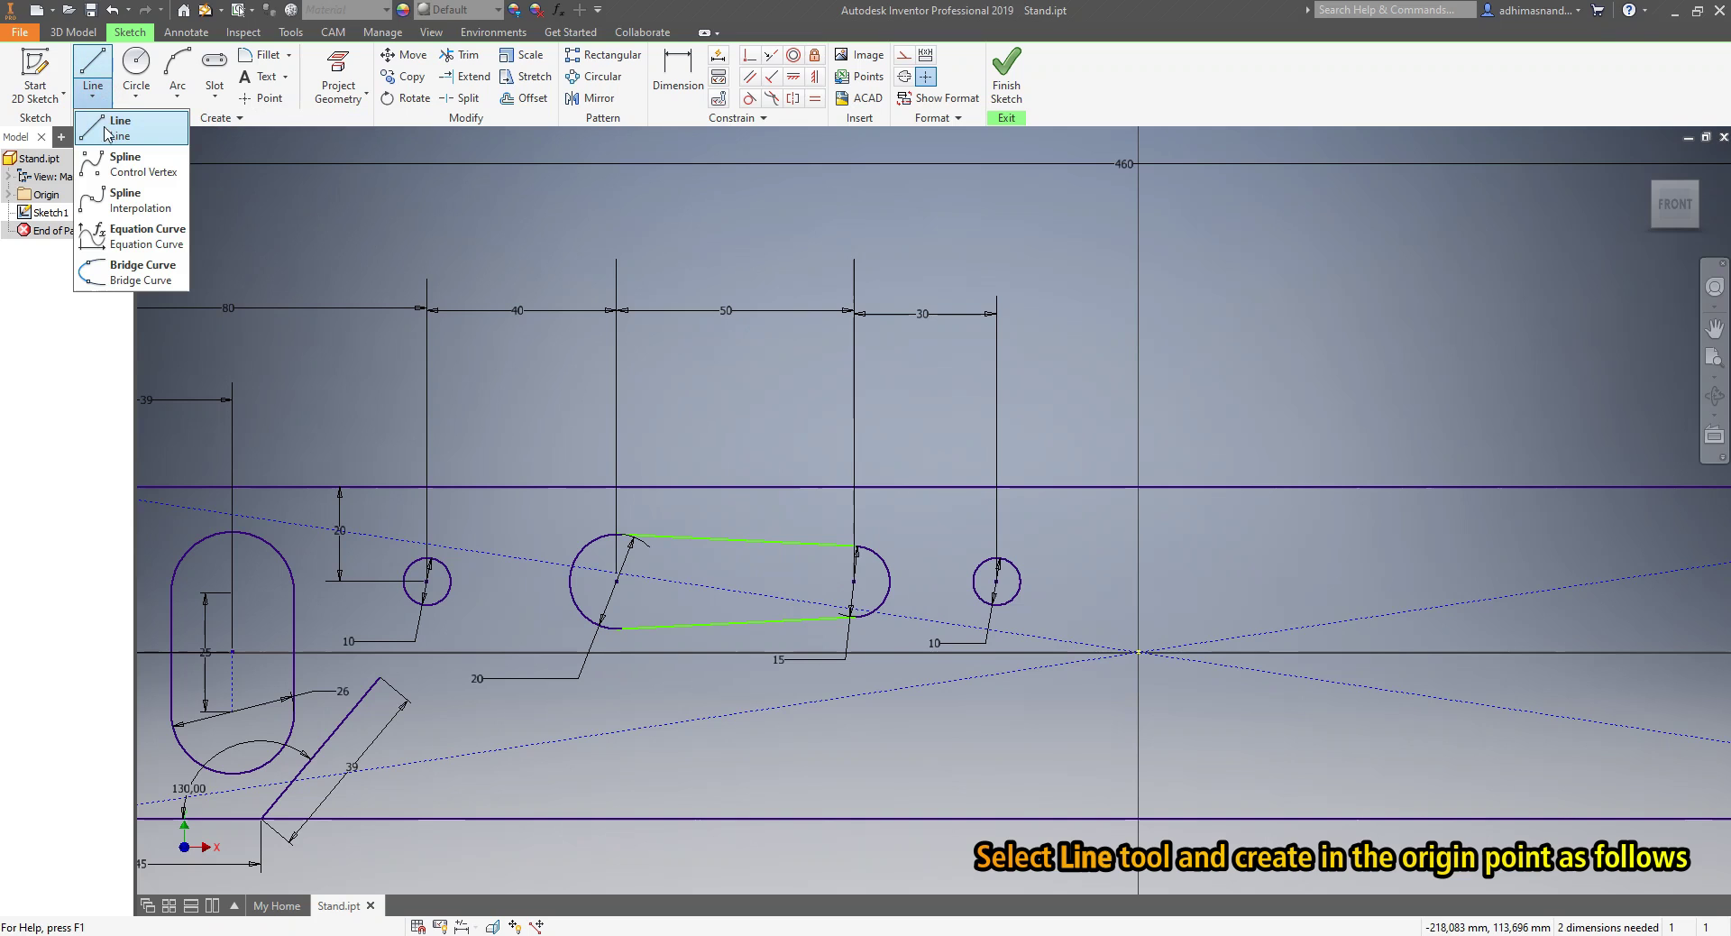
pyautogui.click(105, 137)
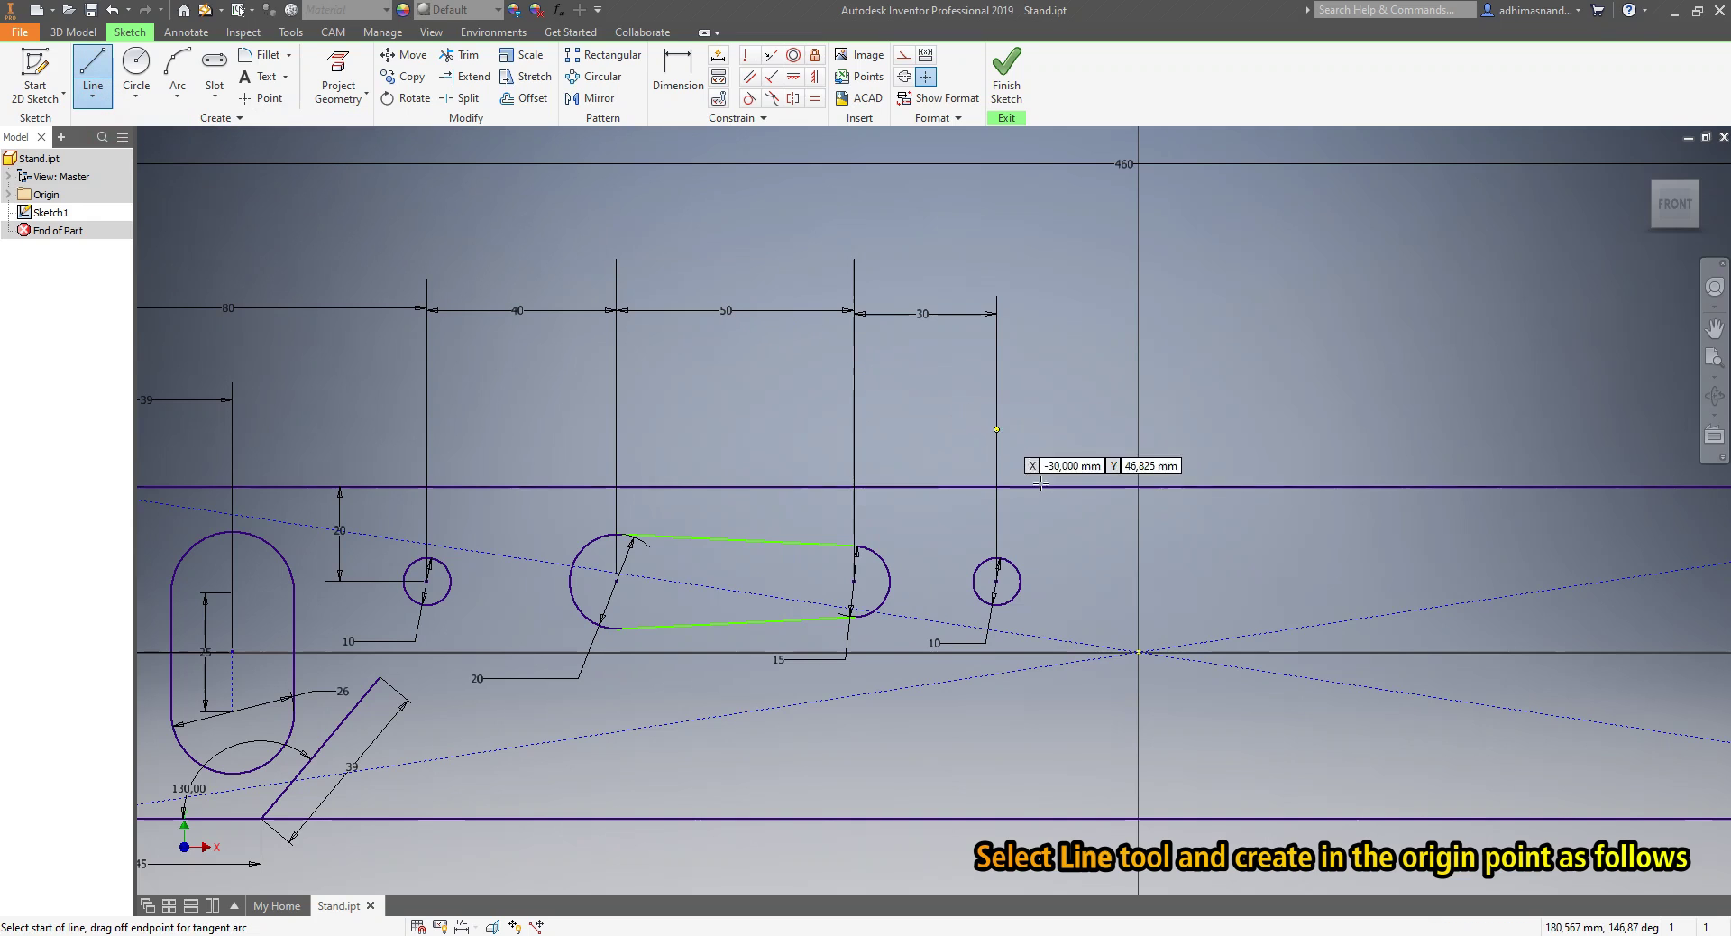
pyautogui.click(1140, 651)
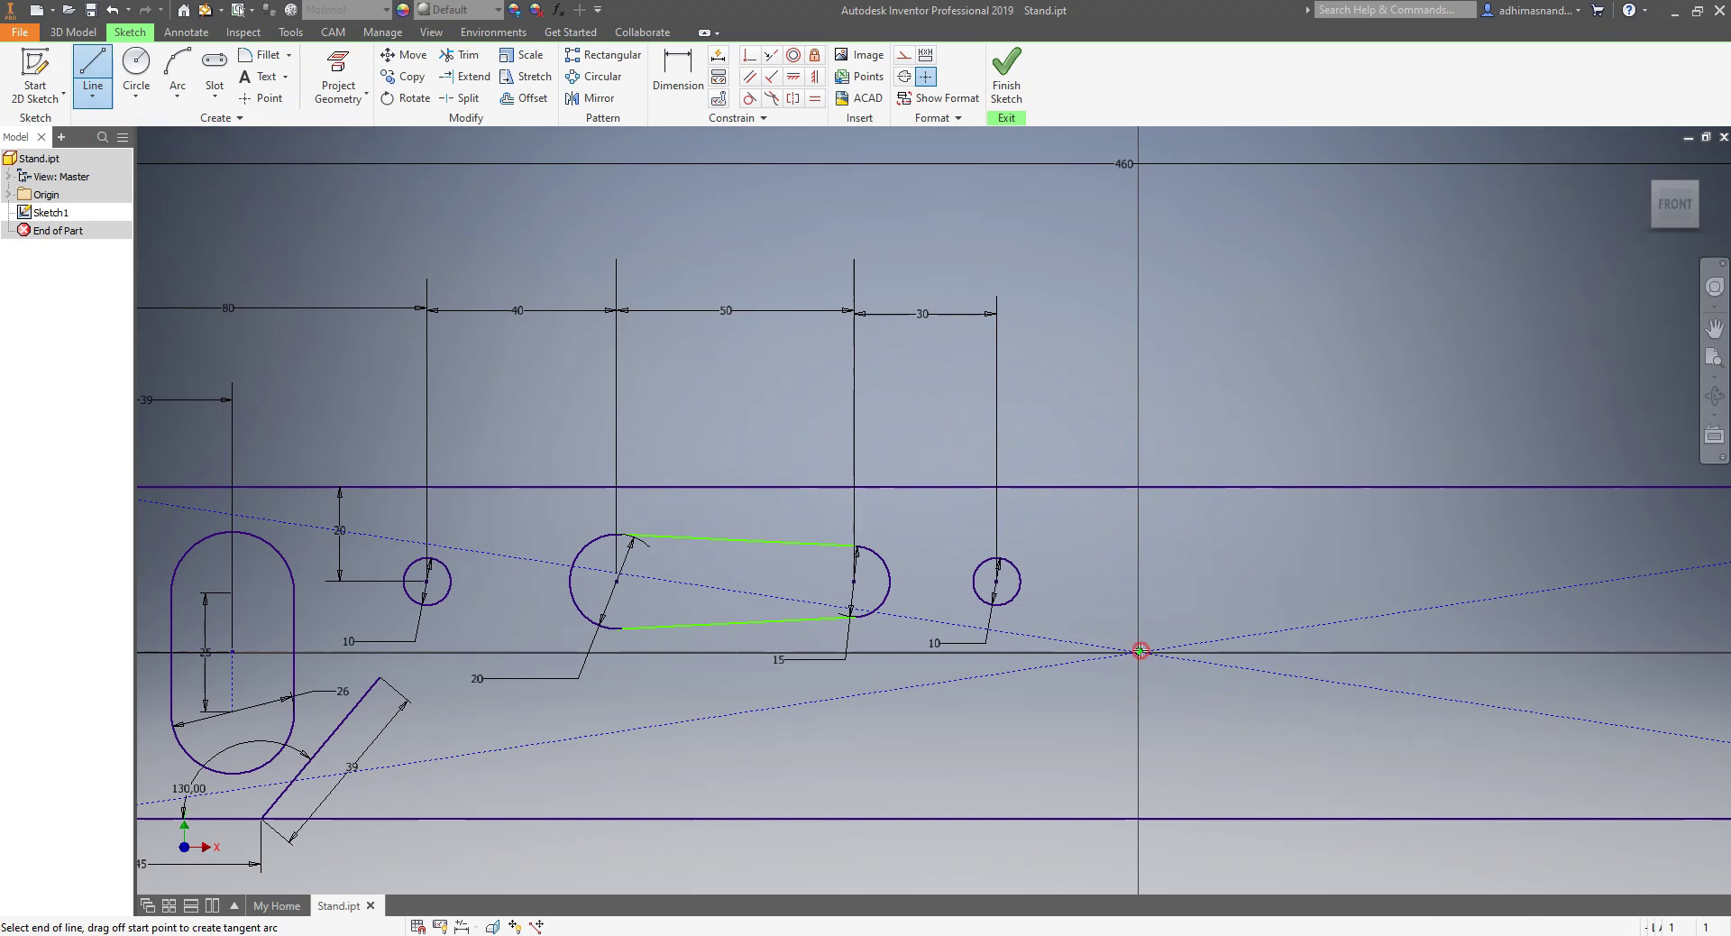
pyautogui.click(1141, 590)
pyautogui.press('Escape')
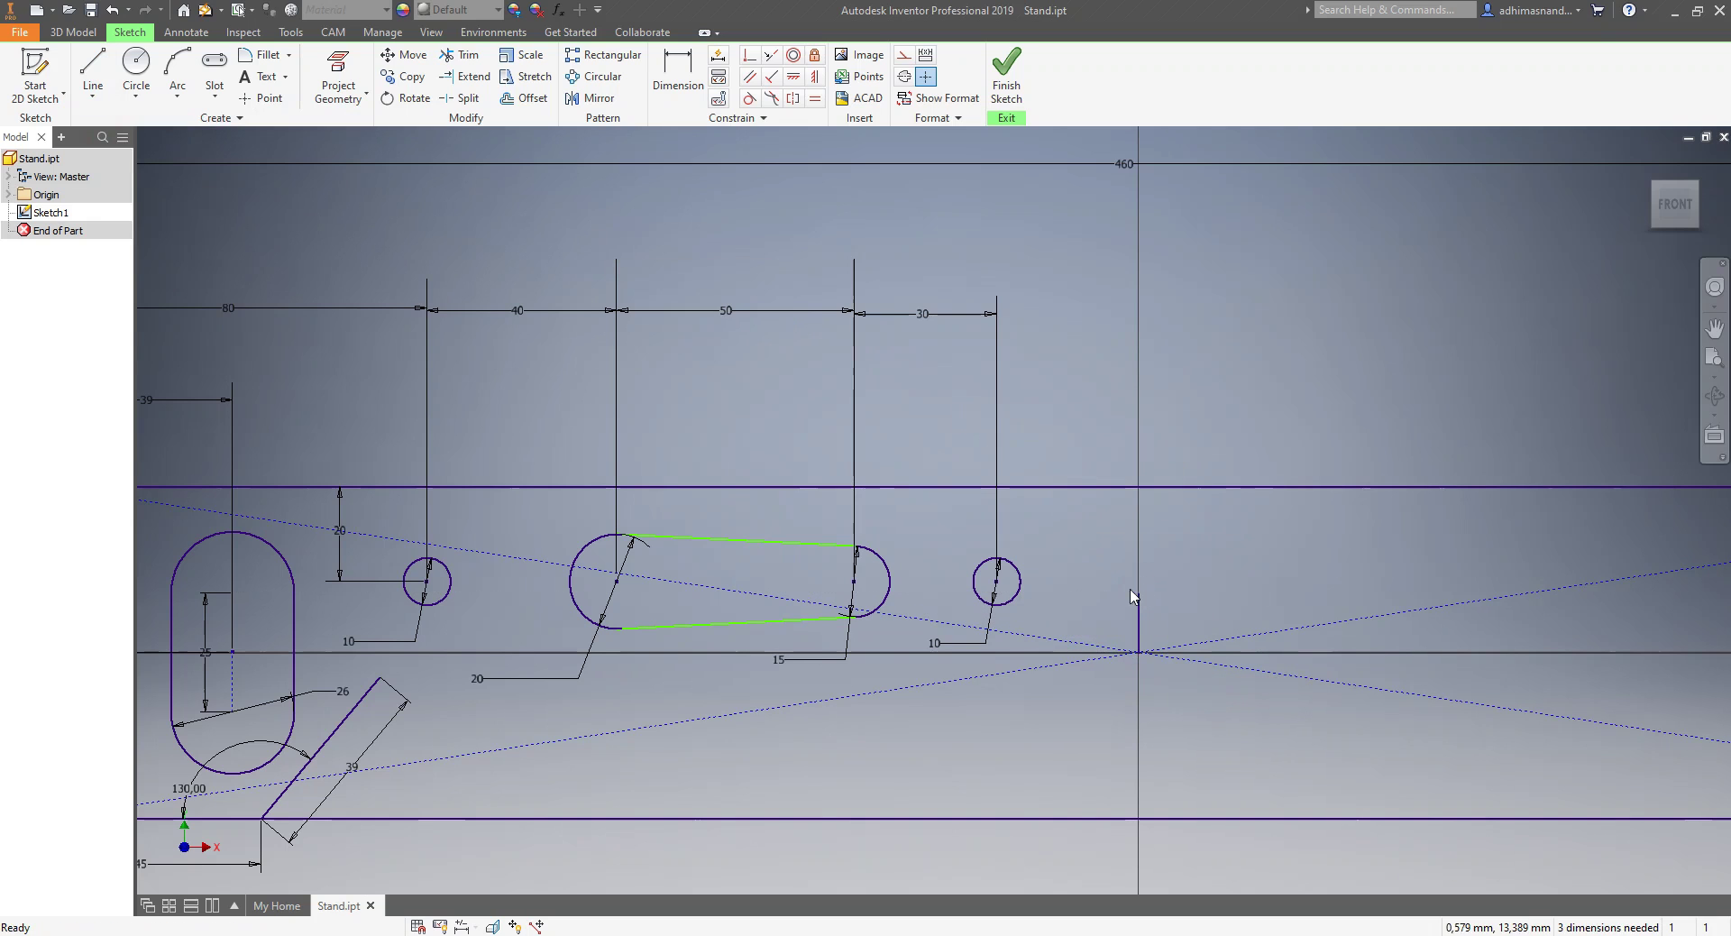
# - Mirror the slot, slanted line, small circles and tapered slot about the short vertical line at the origin
pyautogui.scroll(-1, 923, 577)
pyautogui.scroll(3, 901, 573)
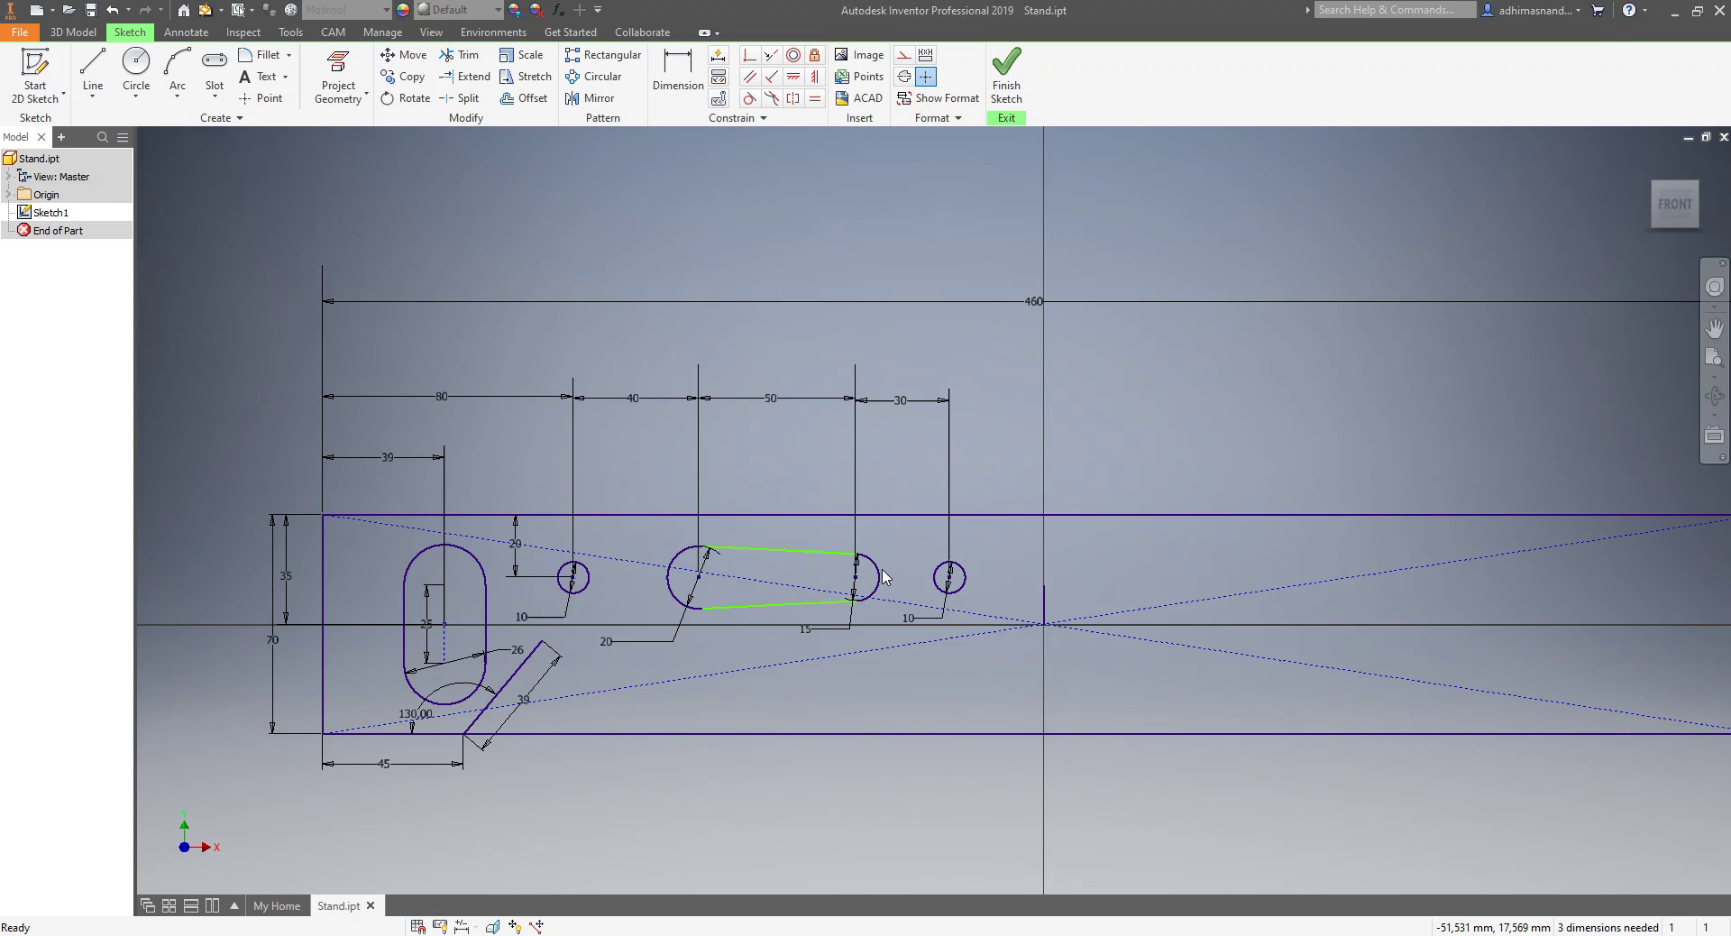
pyautogui.moveTo(902, 571); pyautogui.dragTo(920, 562, button='middle')
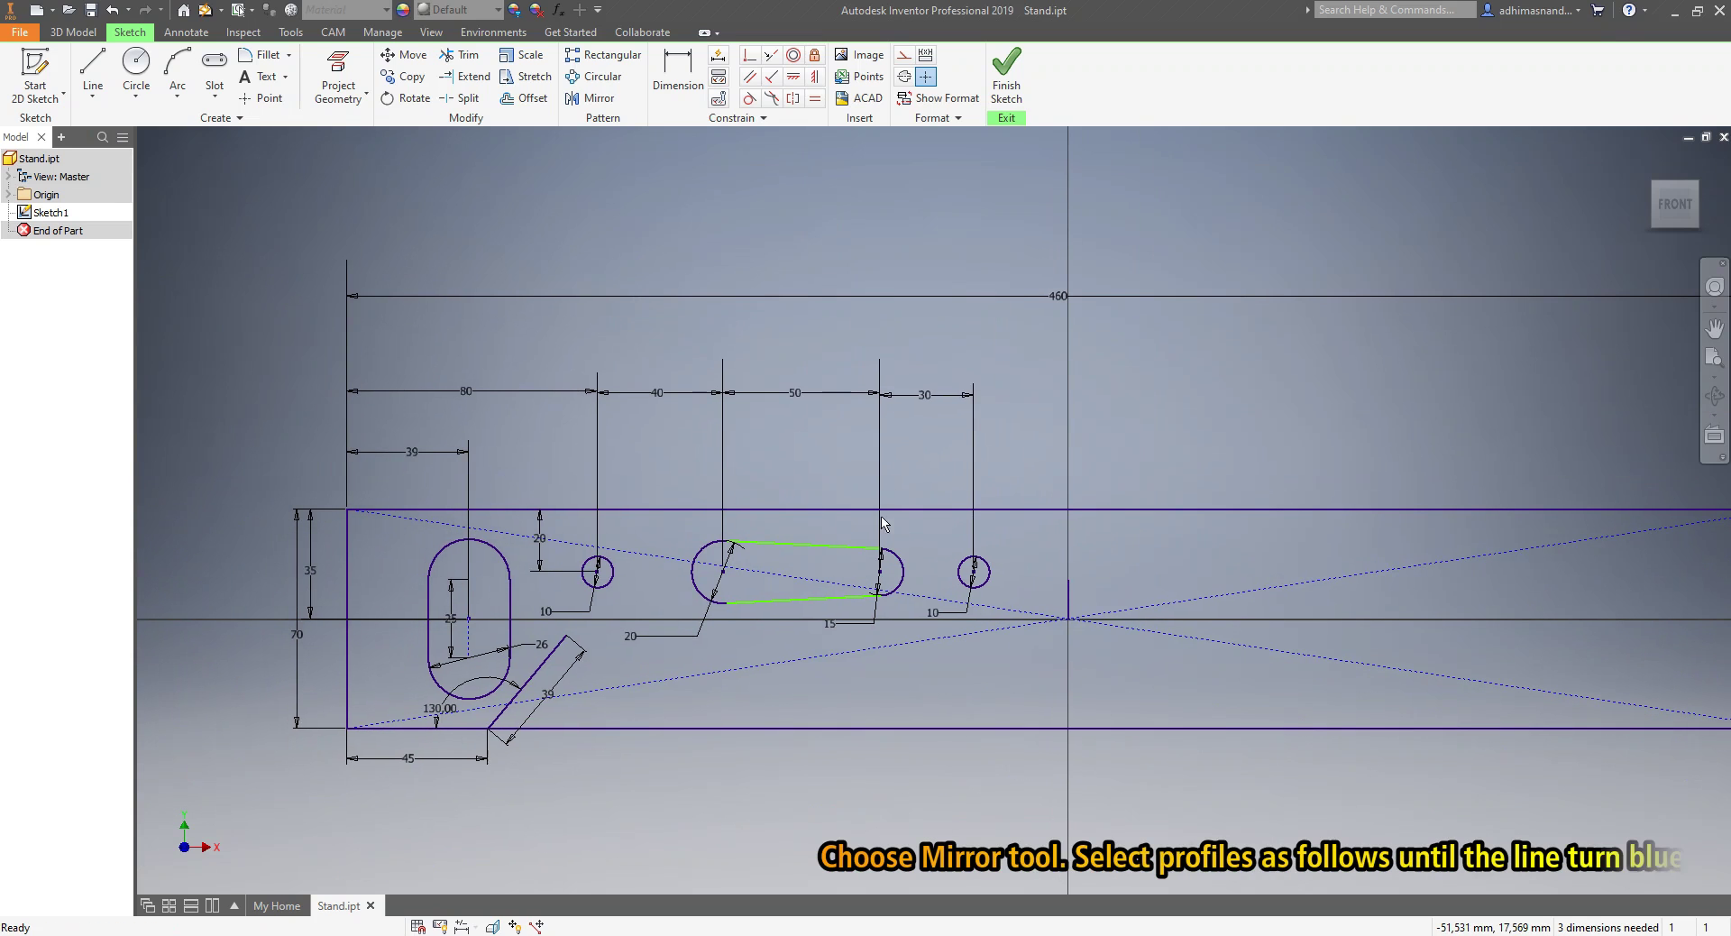
pyautogui.click(594, 98)
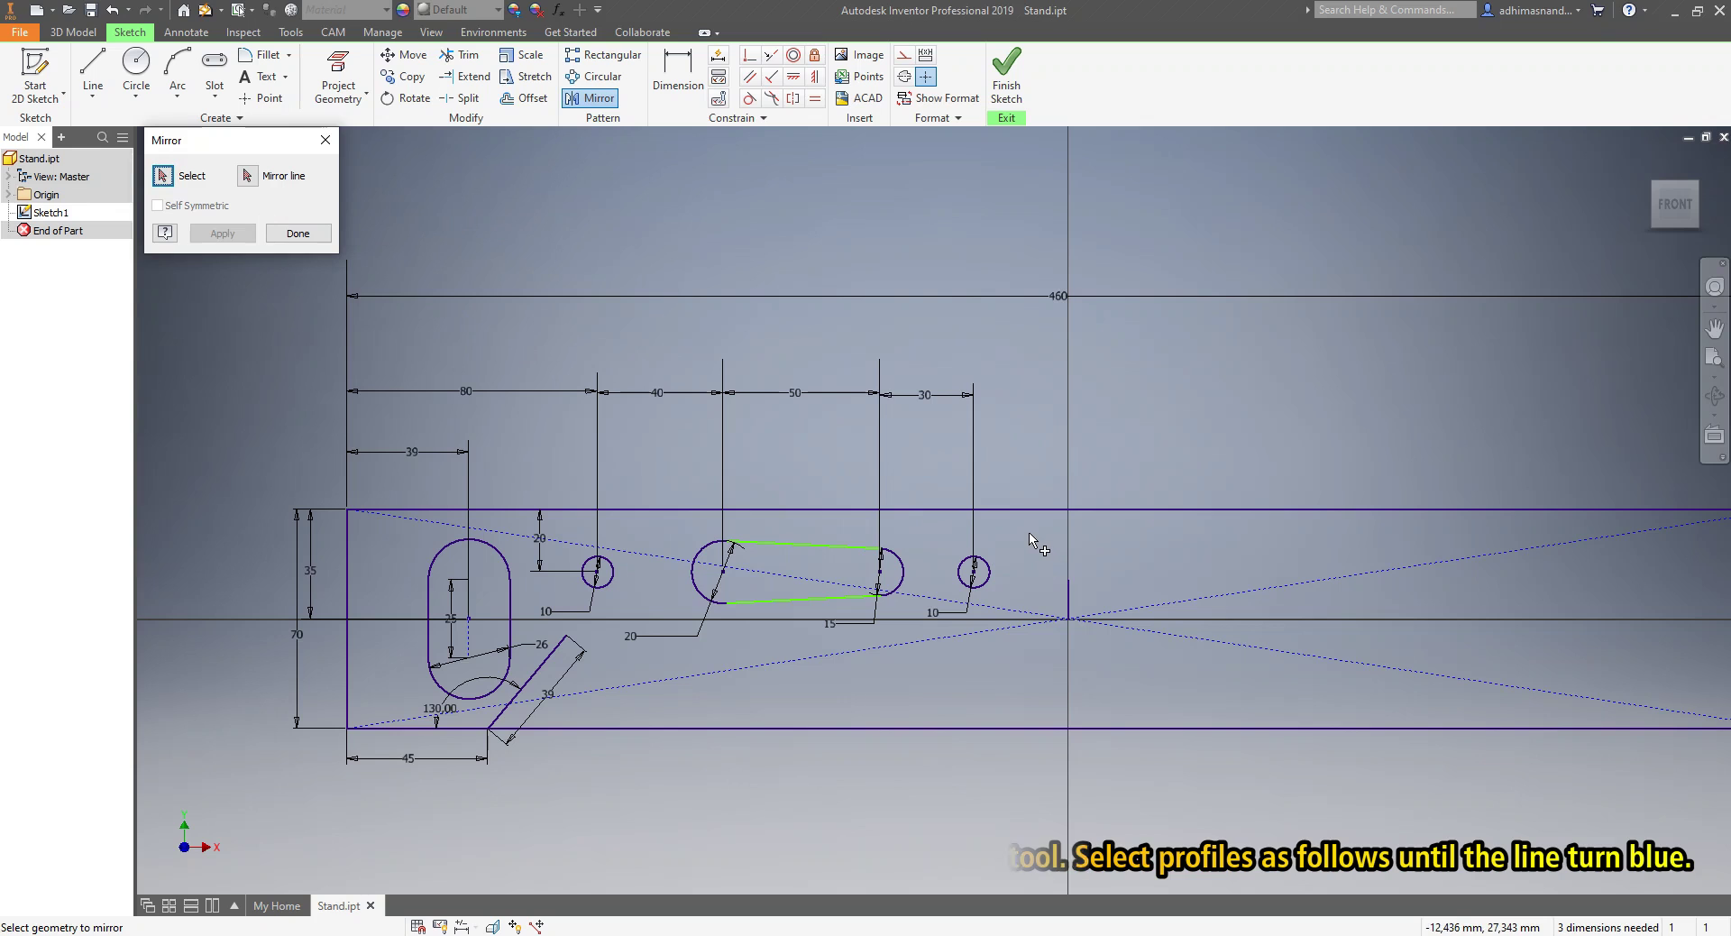
pyautogui.moveTo(1028, 533); pyautogui.dragTo(398, 706)
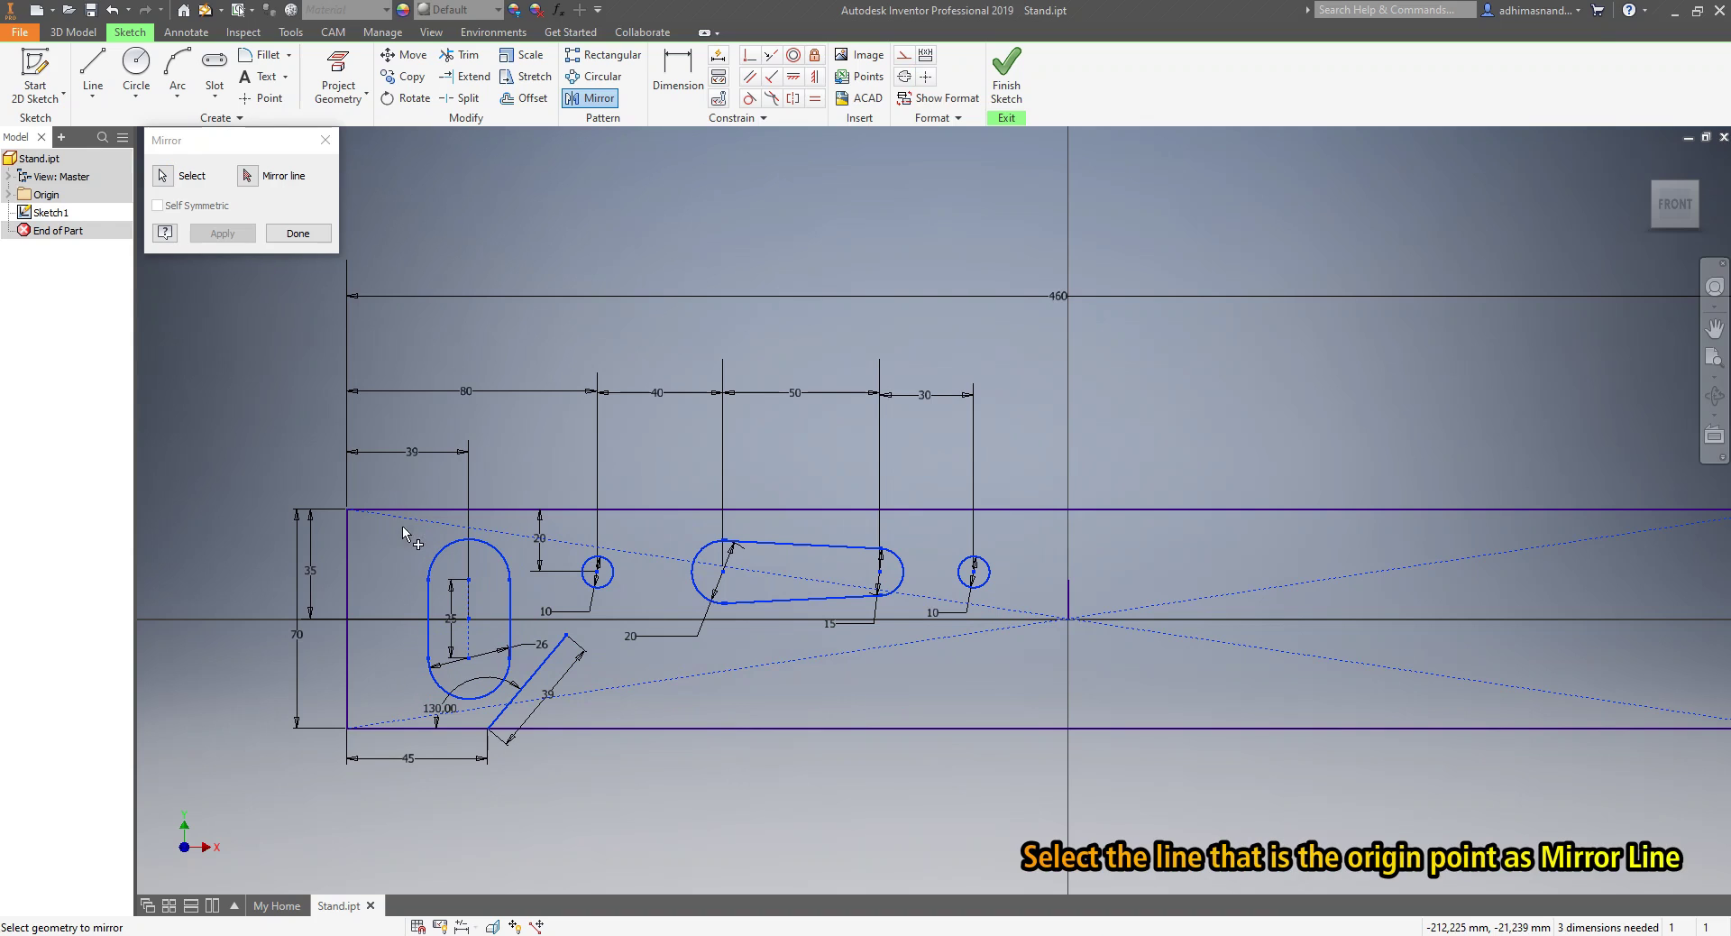
pyautogui.click(254, 180)
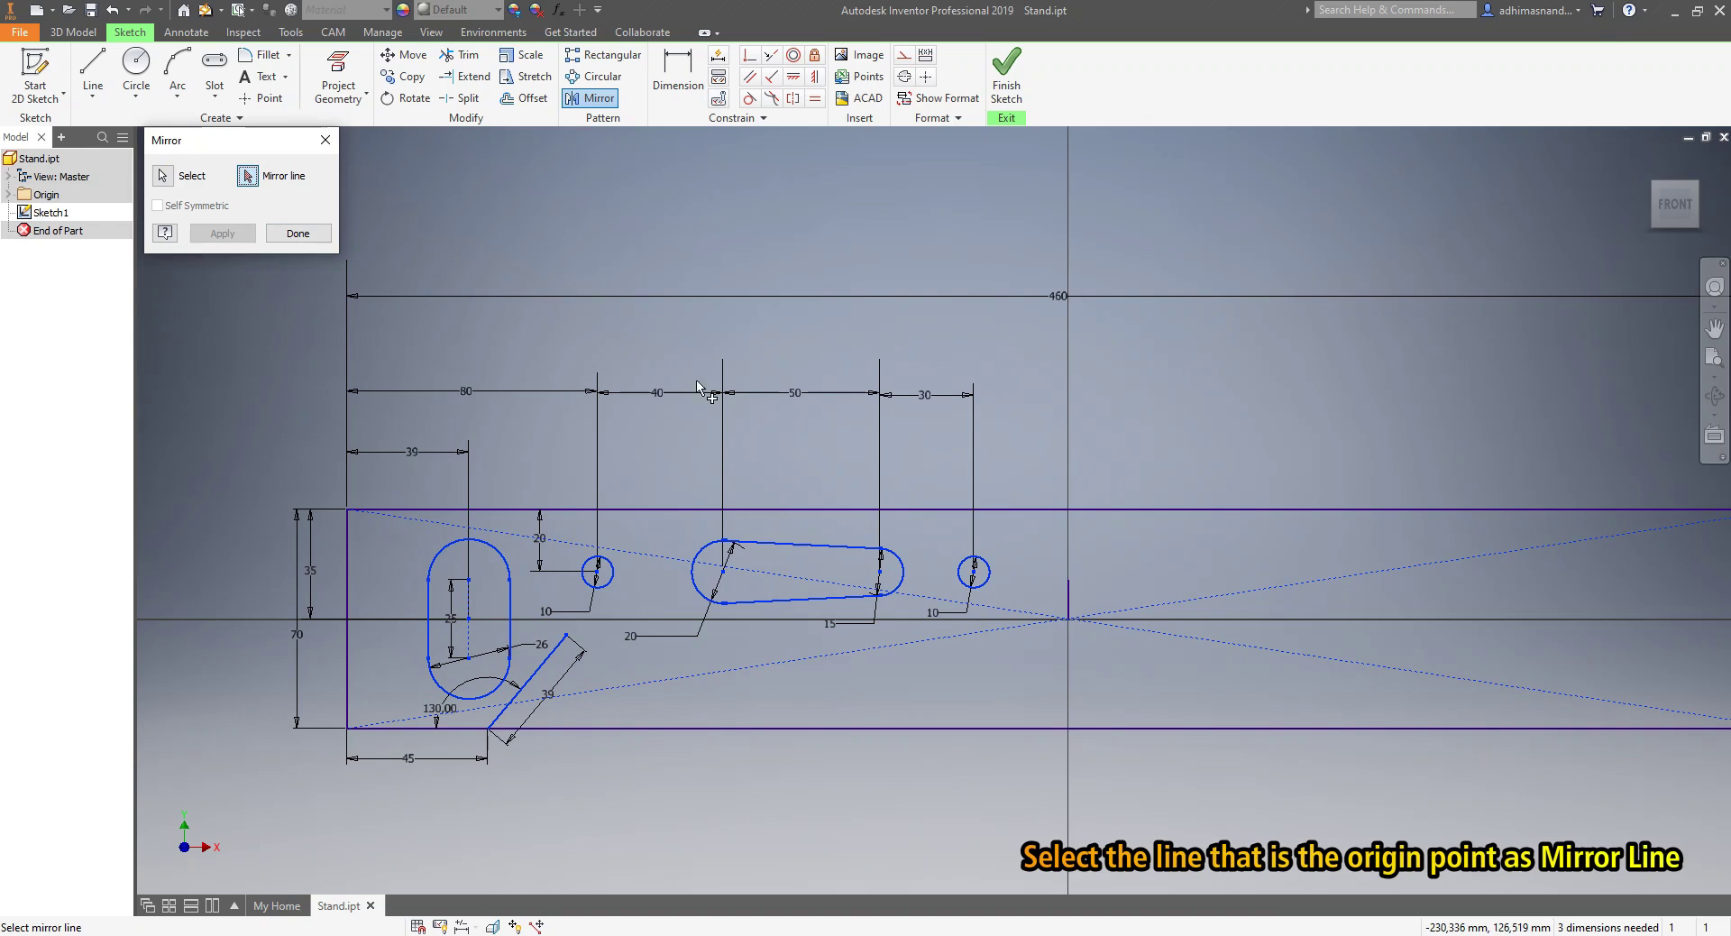
pyautogui.click(1069, 598)
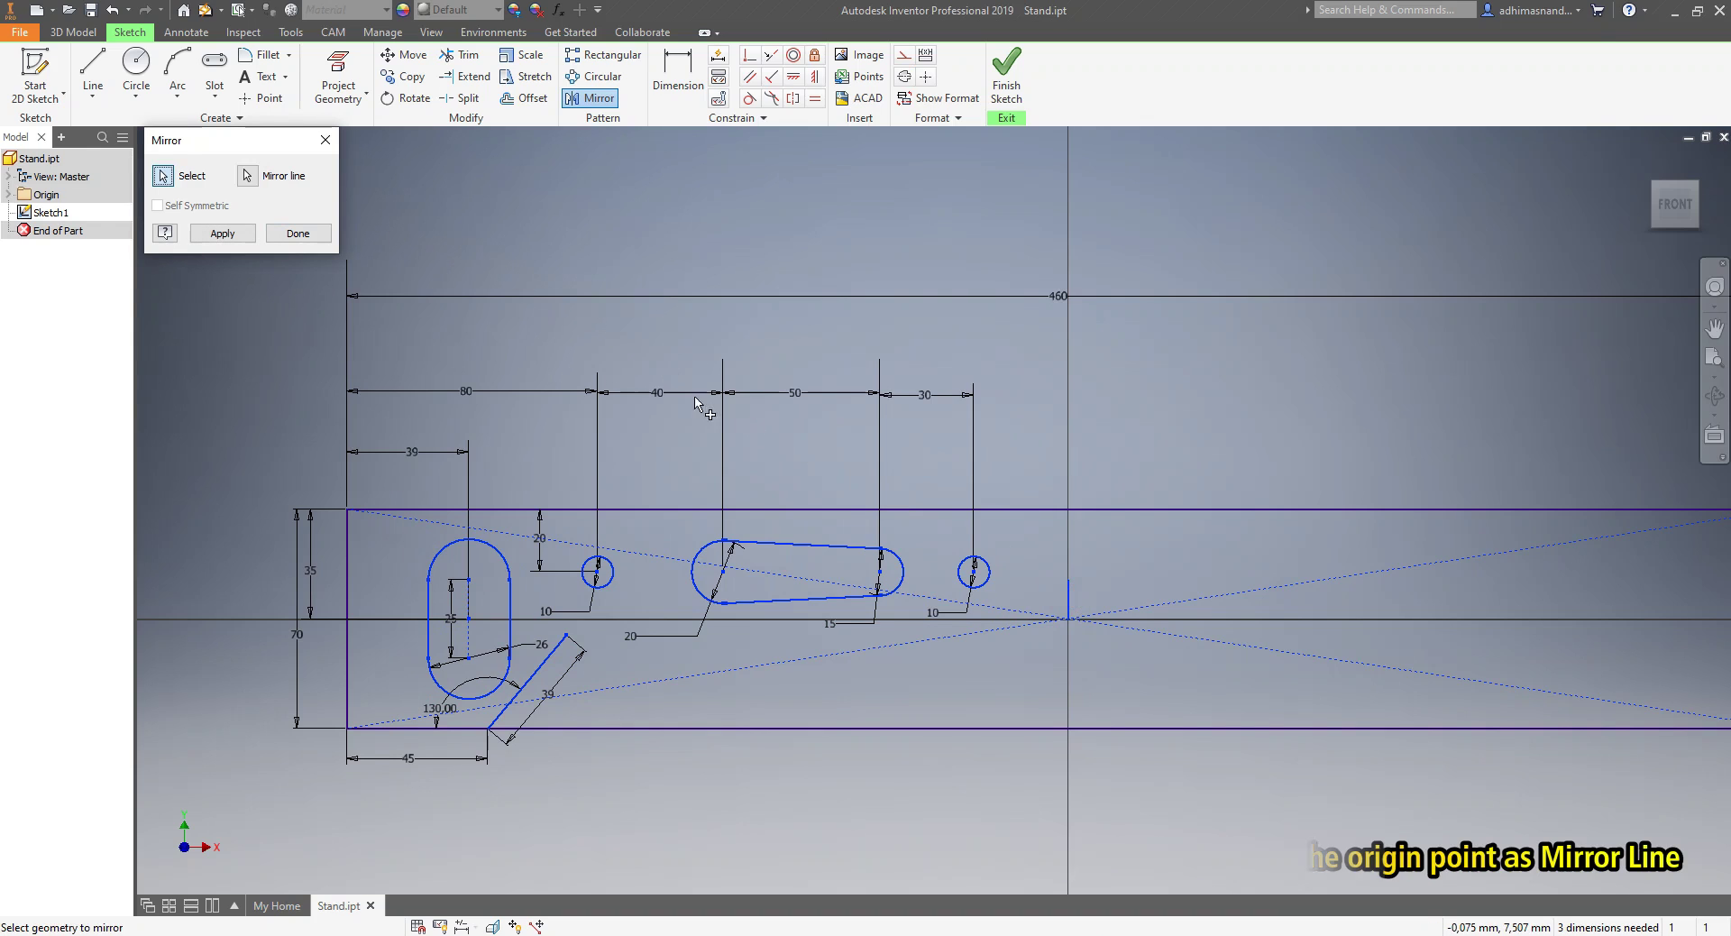
pyautogui.click(232, 236)
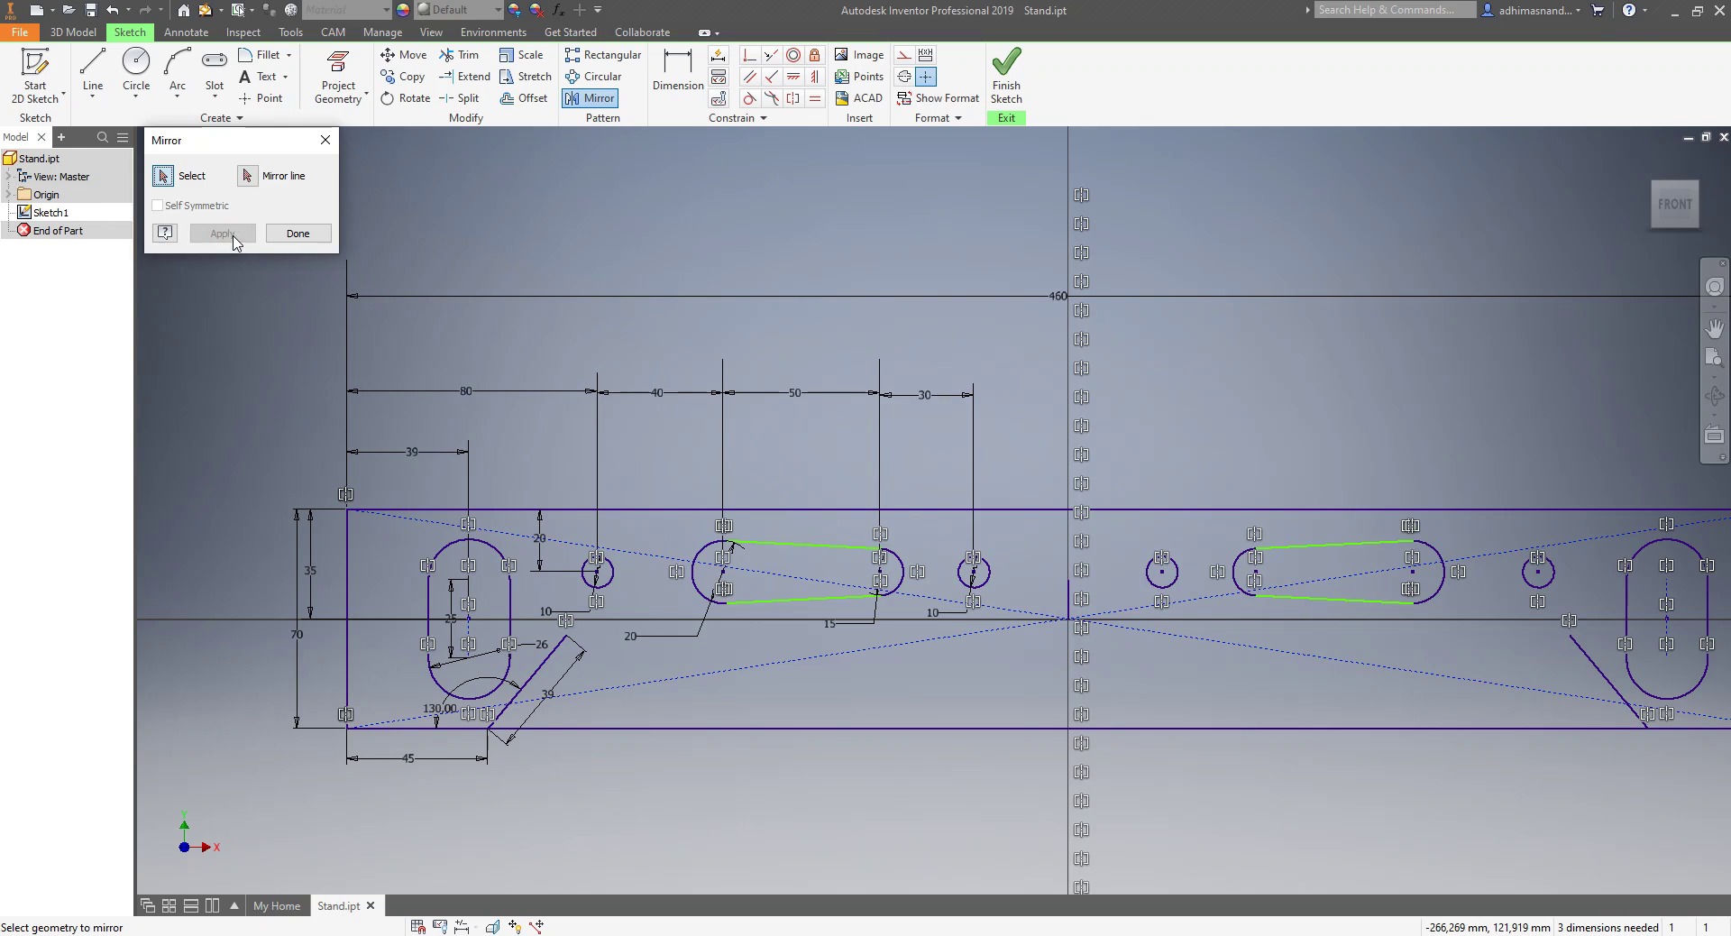
pyautogui.click(279, 236)
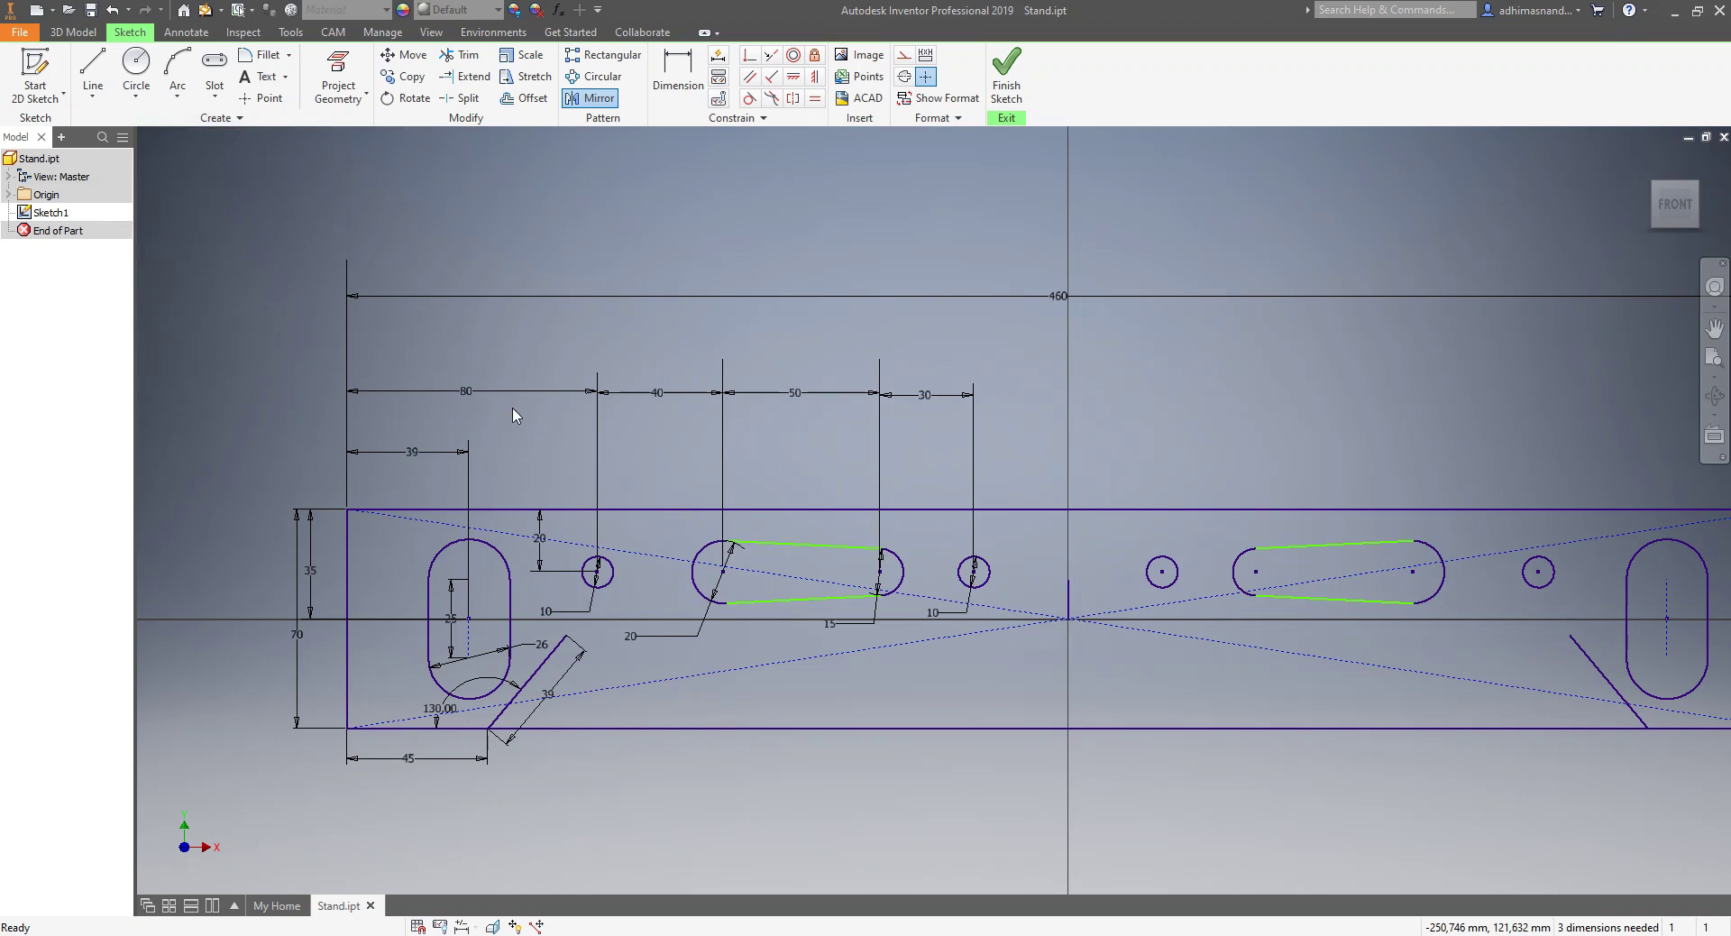
# - Draw a horizontal line connecting the upper ends of the two slanted lines
pyautogui.moveTo(828, 638); pyautogui.dragTo(631, 631, button='middle')
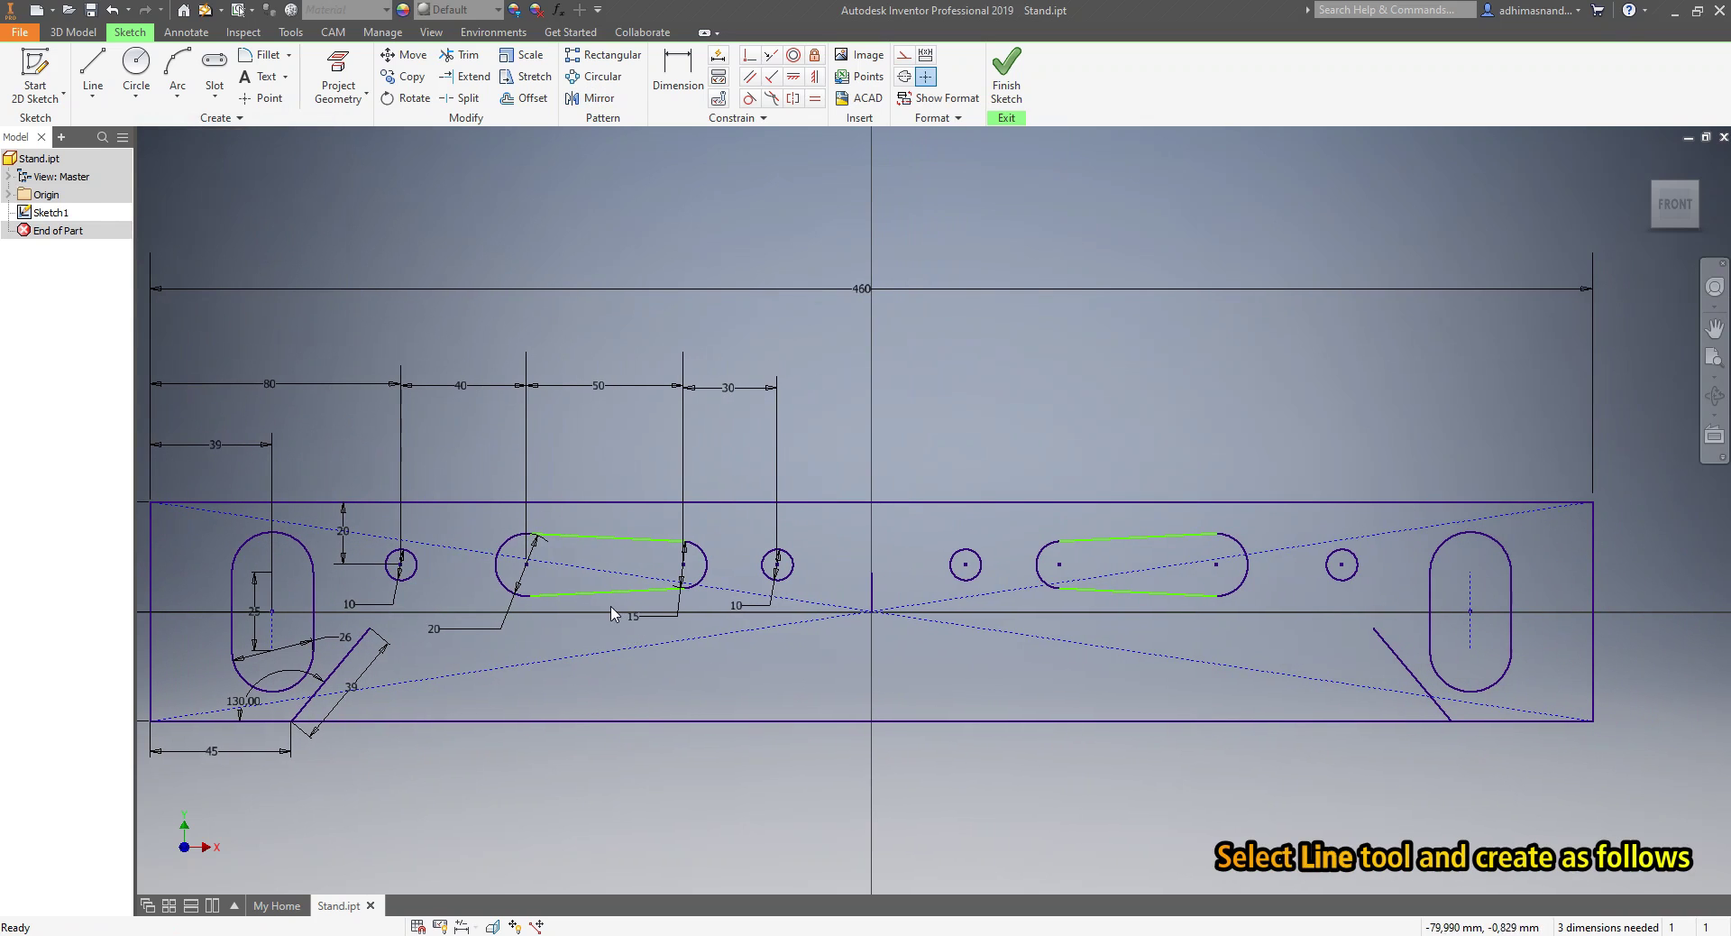
pyautogui.click(93, 93)
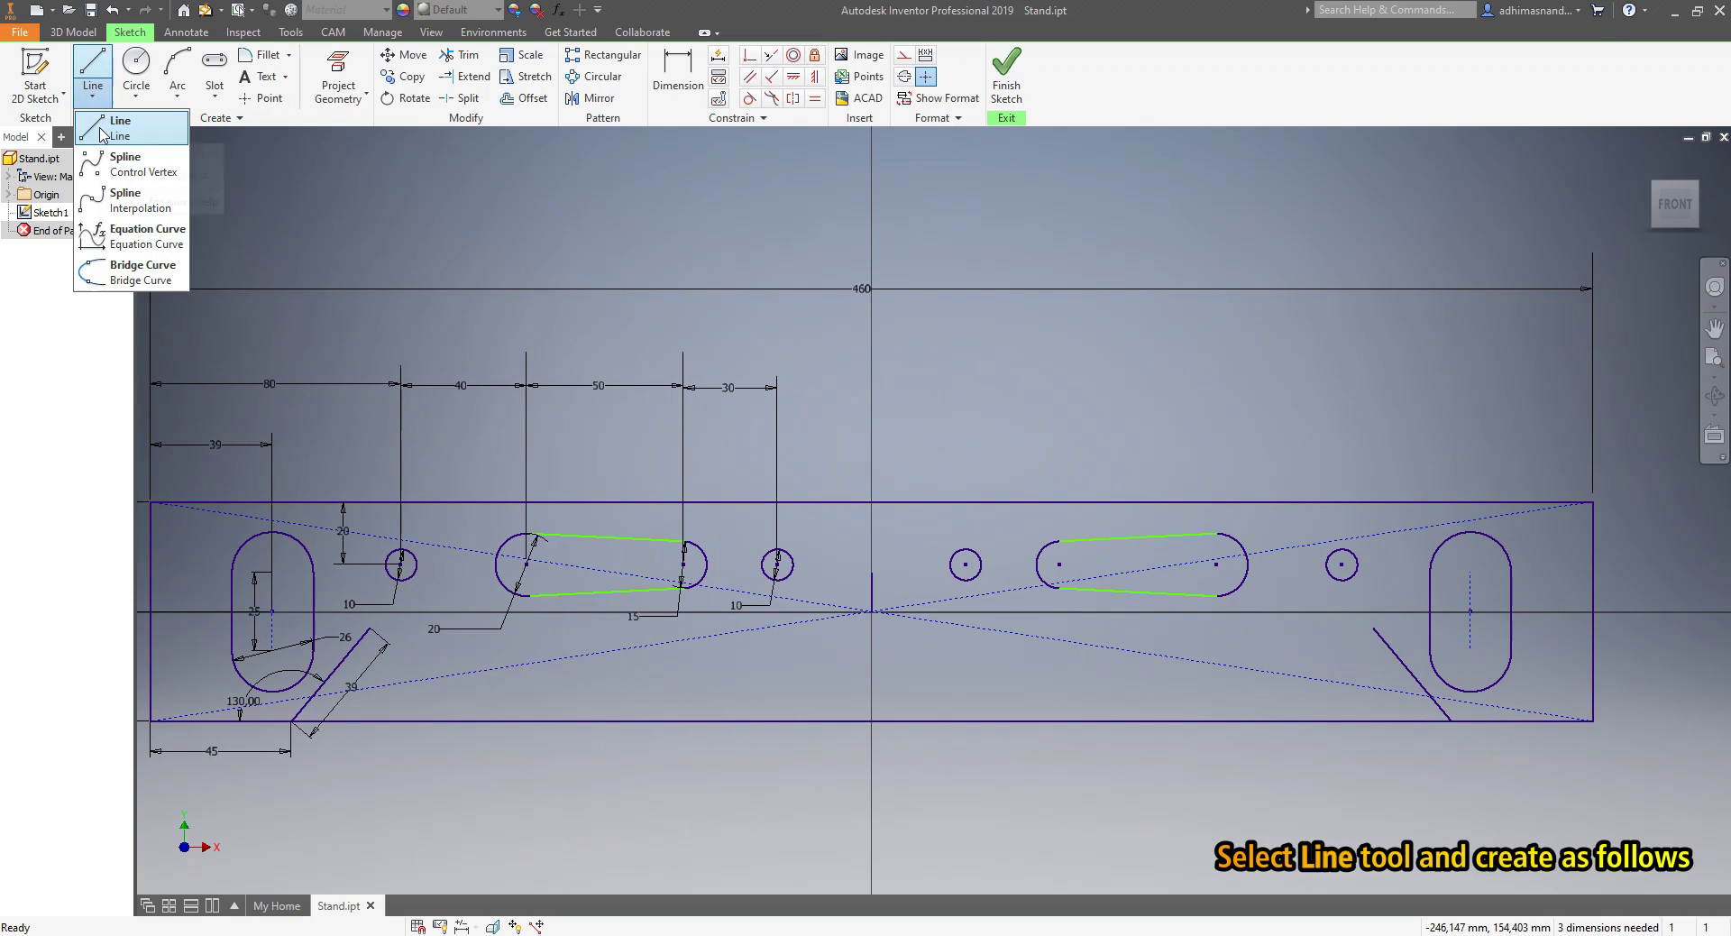
pyautogui.click(102, 131)
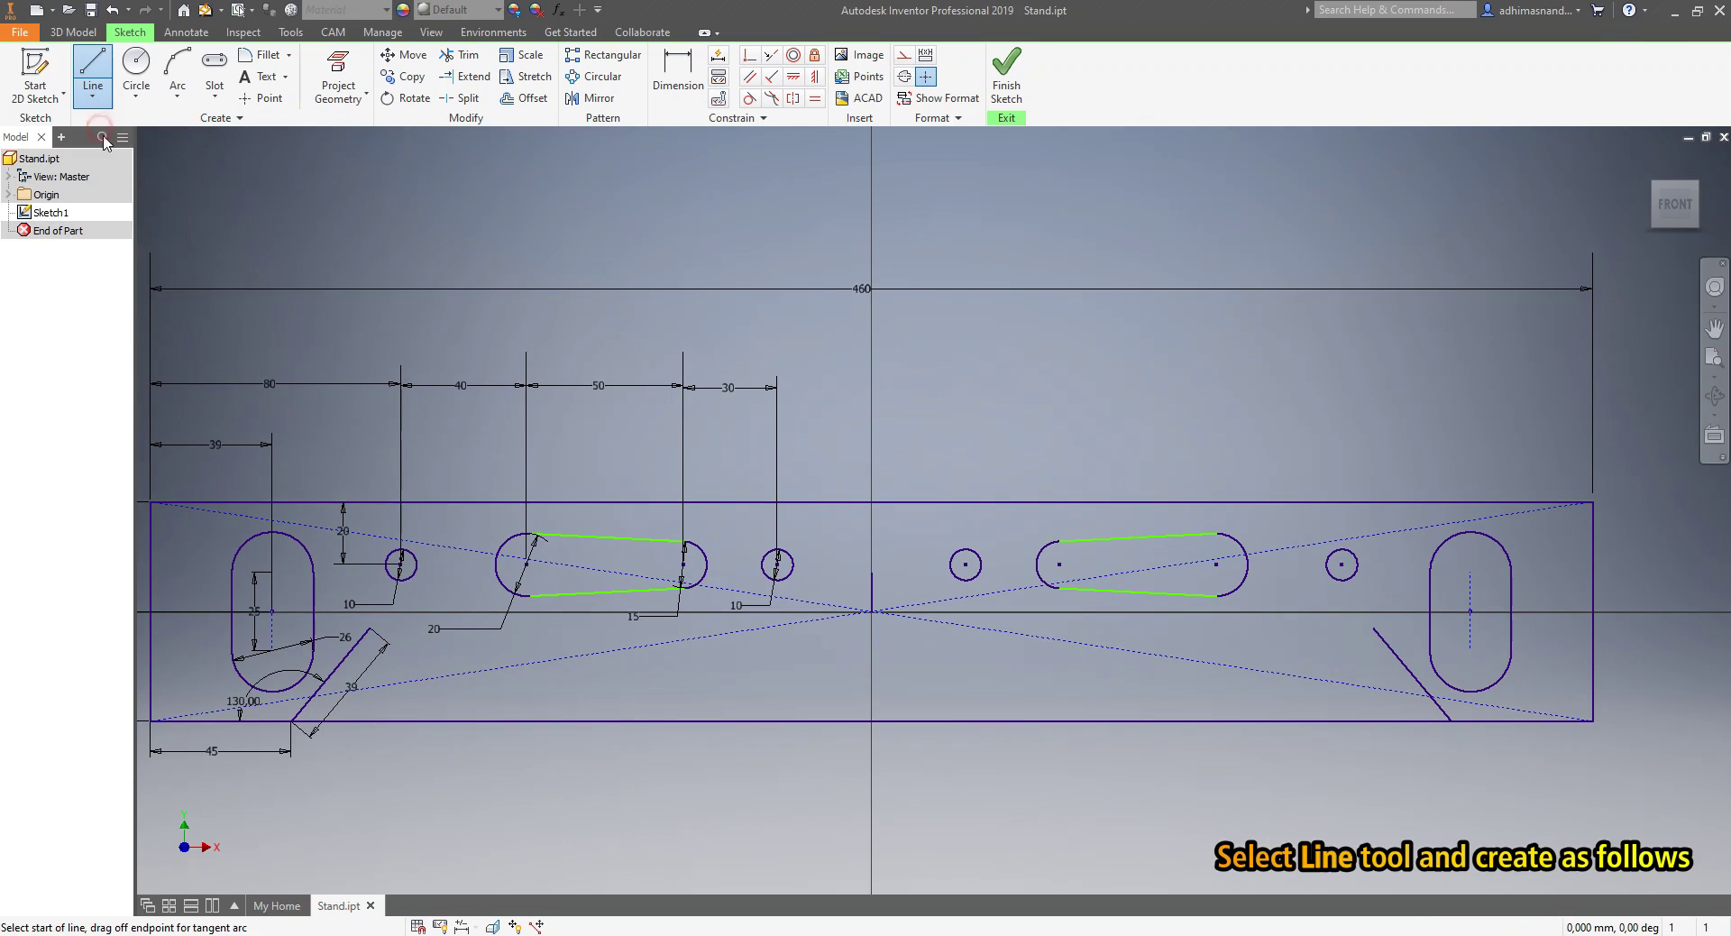
pyautogui.click(368, 626)
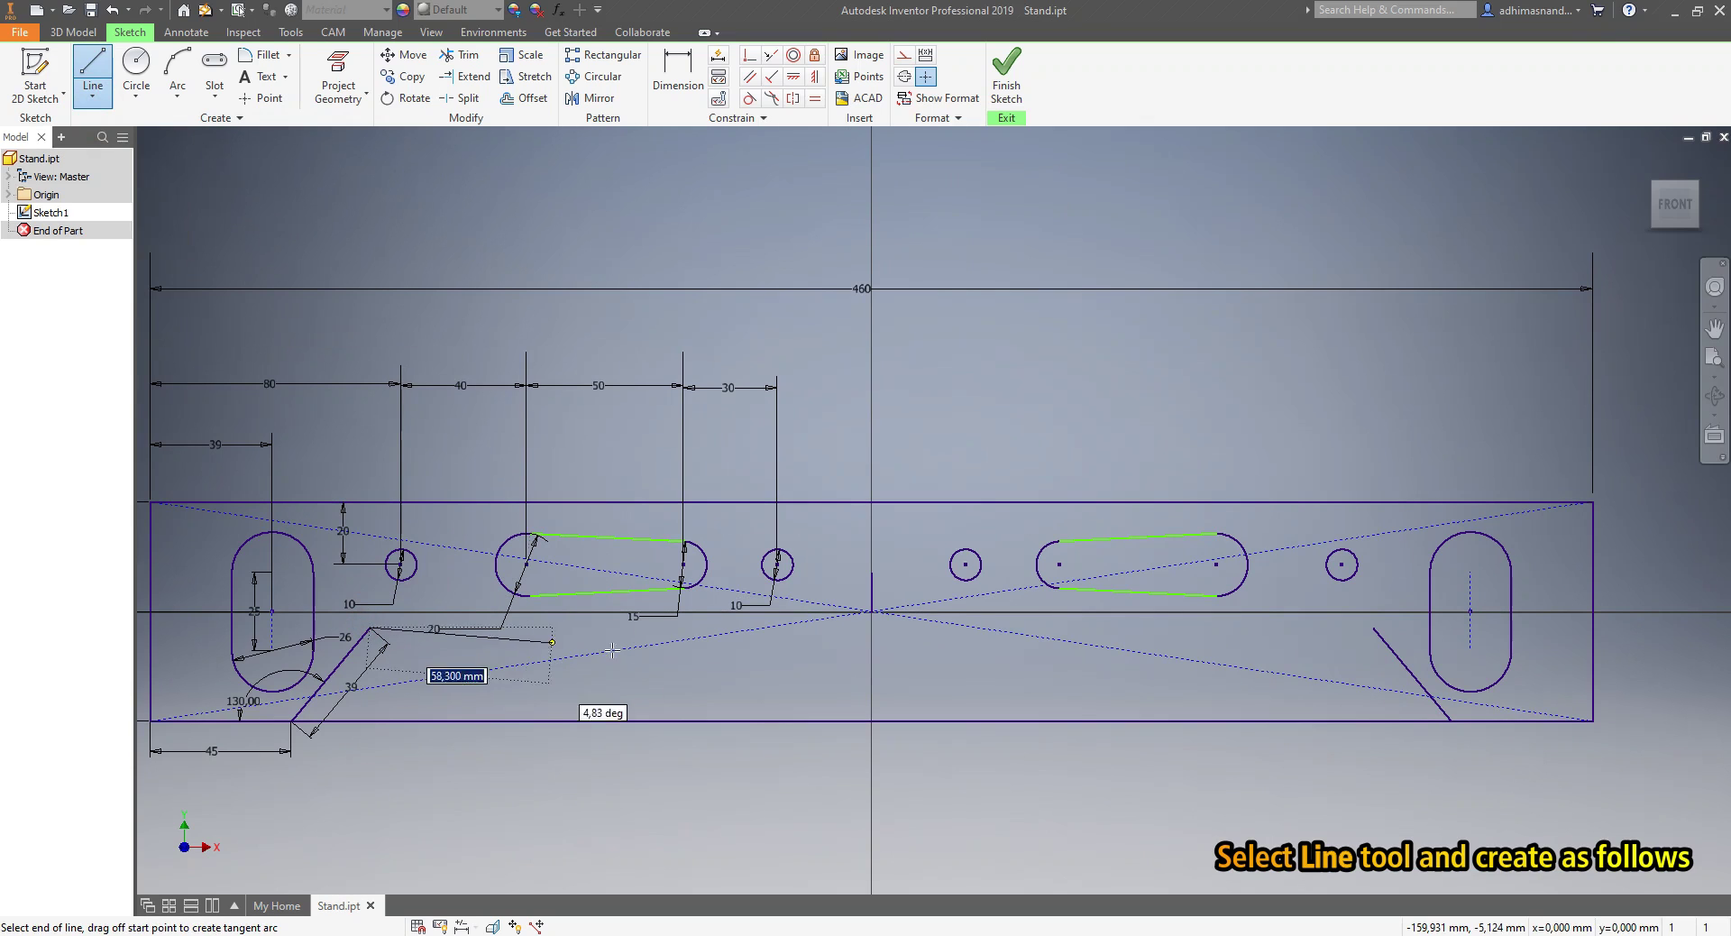
pyautogui.click(1370, 626)
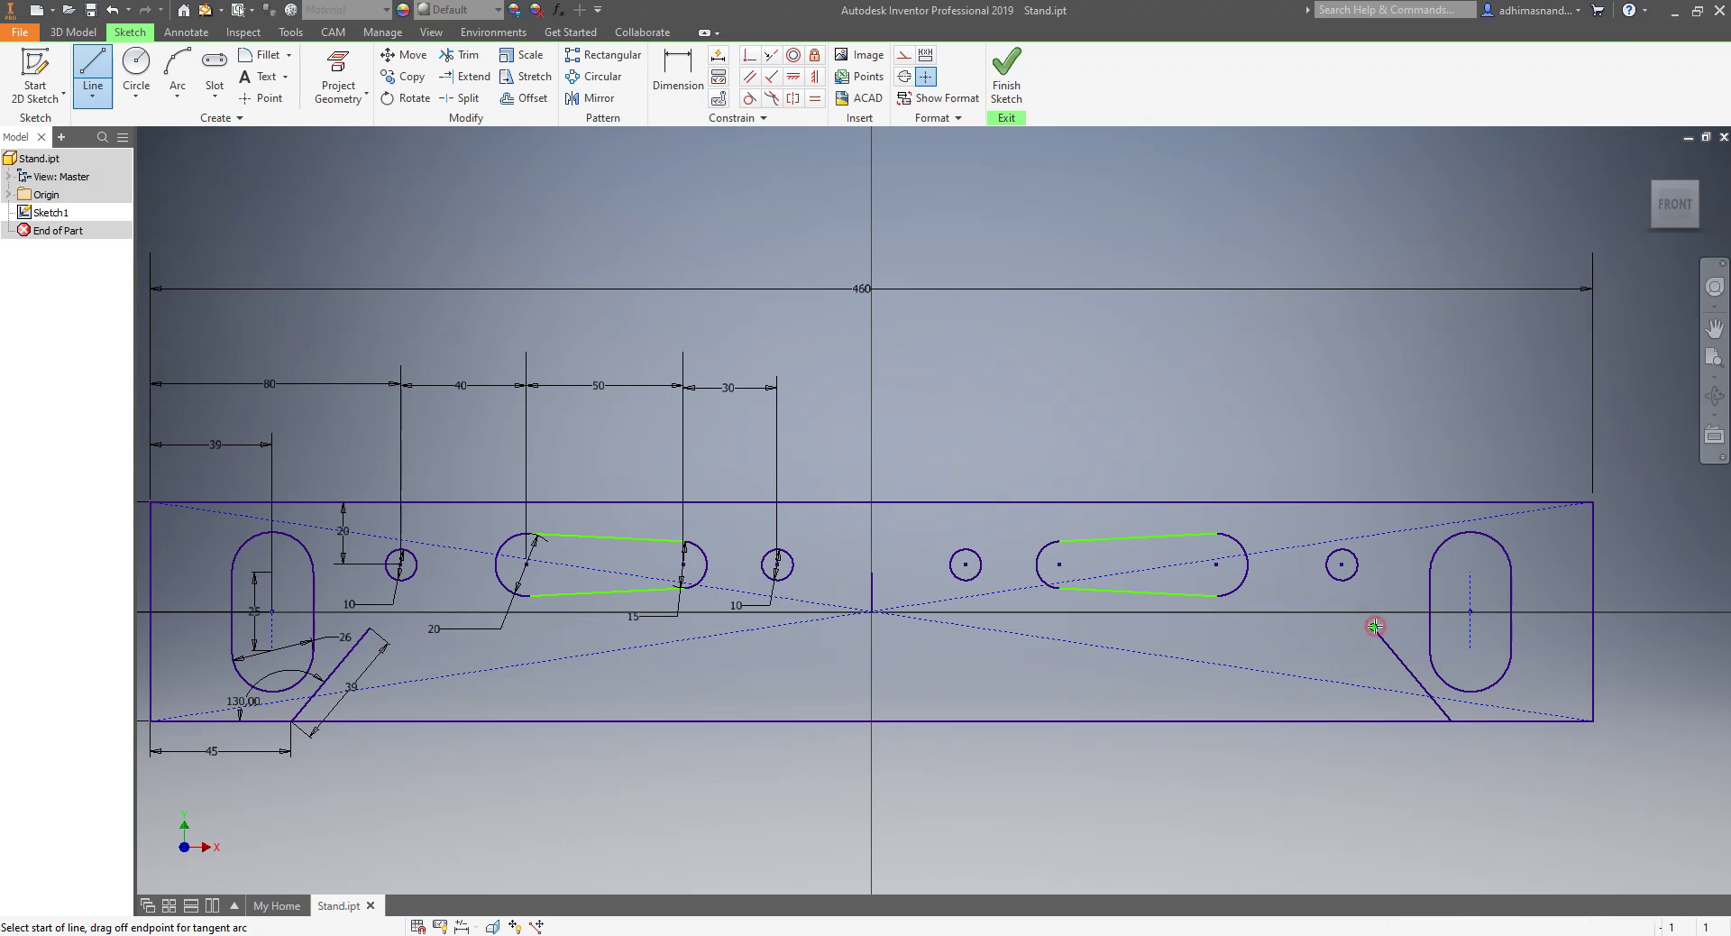
# - Trim away the short vertical line at the origin and the rectangle's lower edge between the two slanted lines
pyautogui.press('Escape')
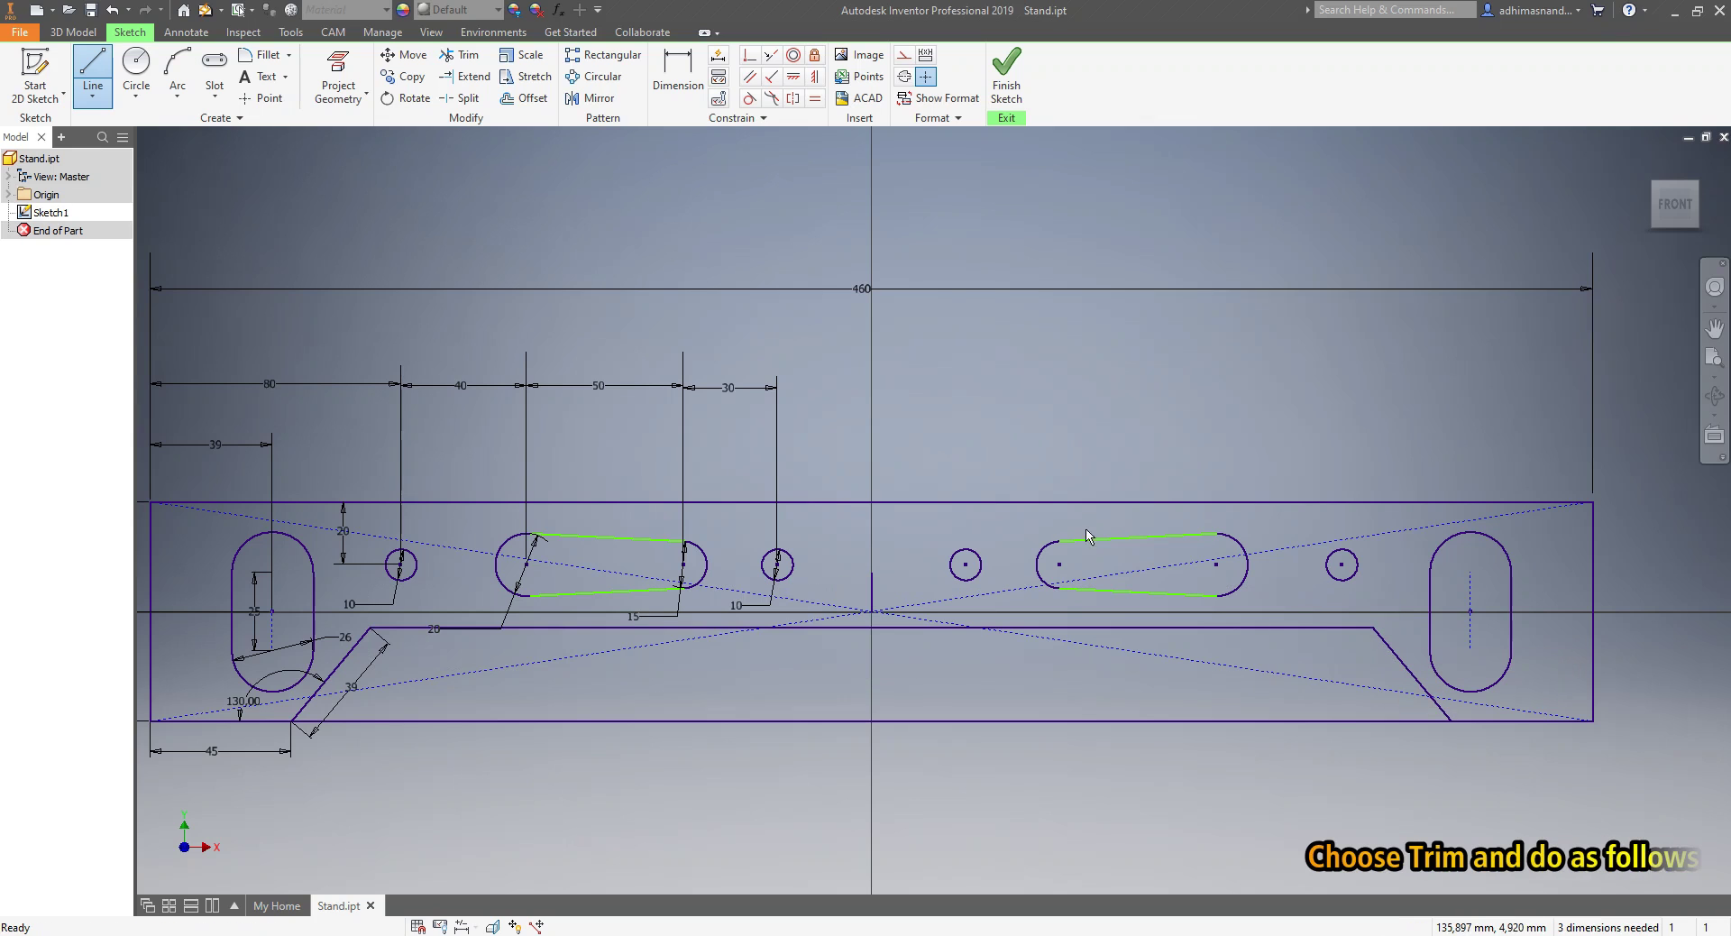
pyautogui.click(476, 59)
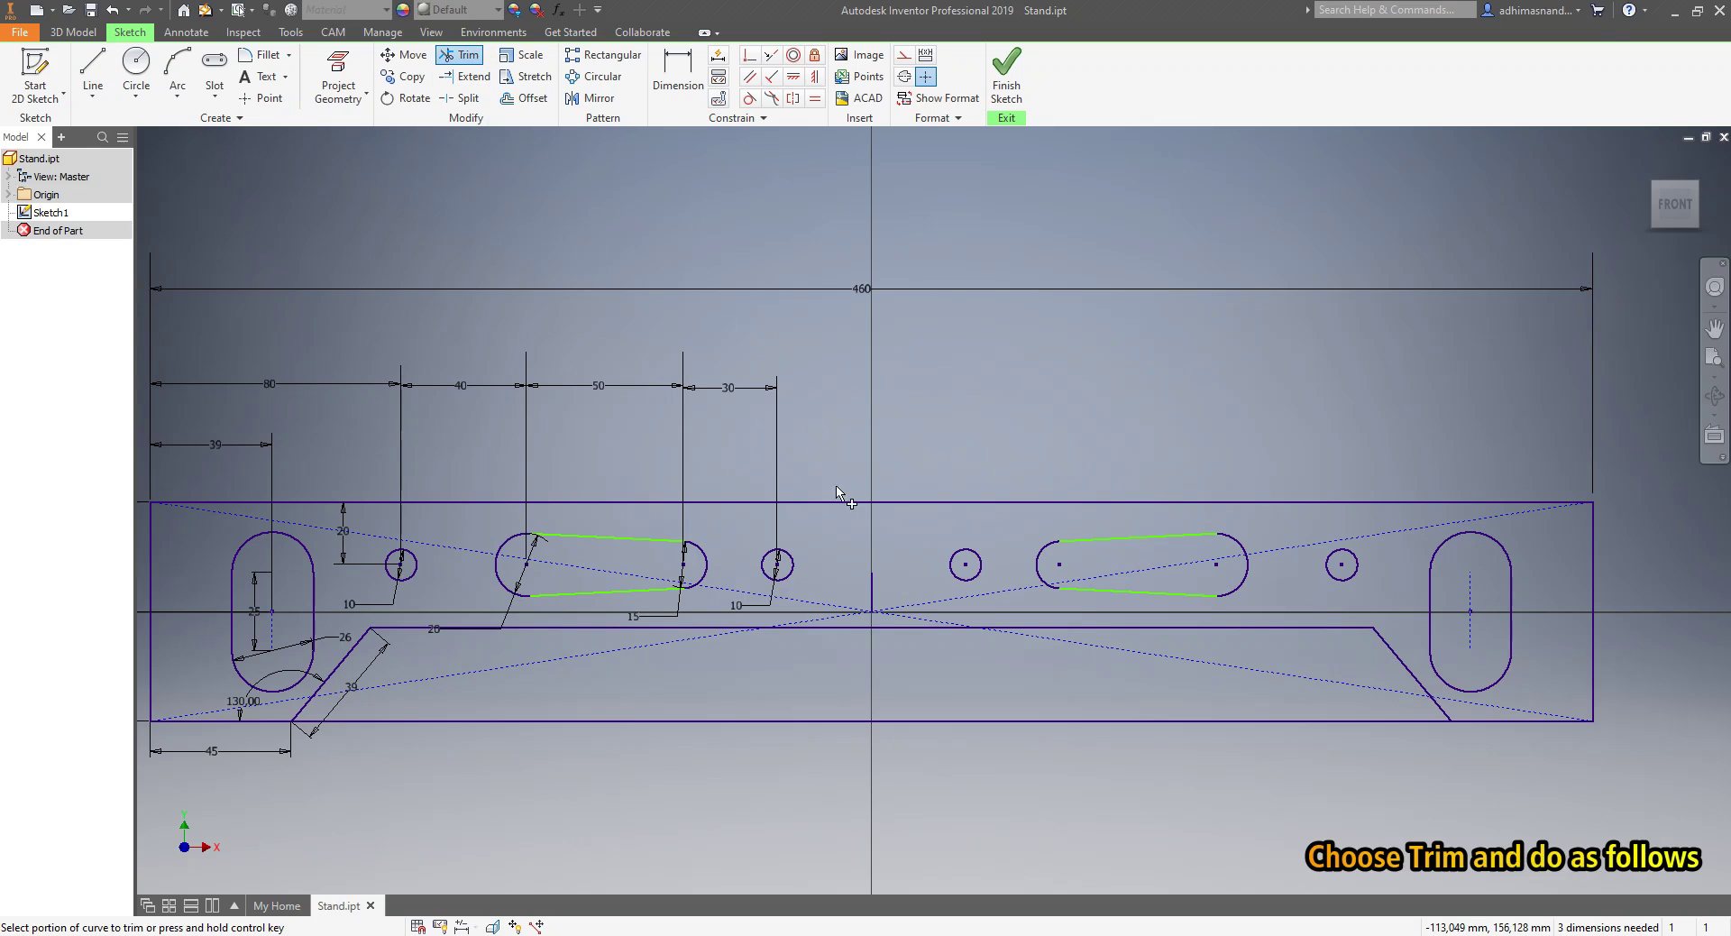
pyautogui.click(872, 587)
pyautogui.click(873, 596)
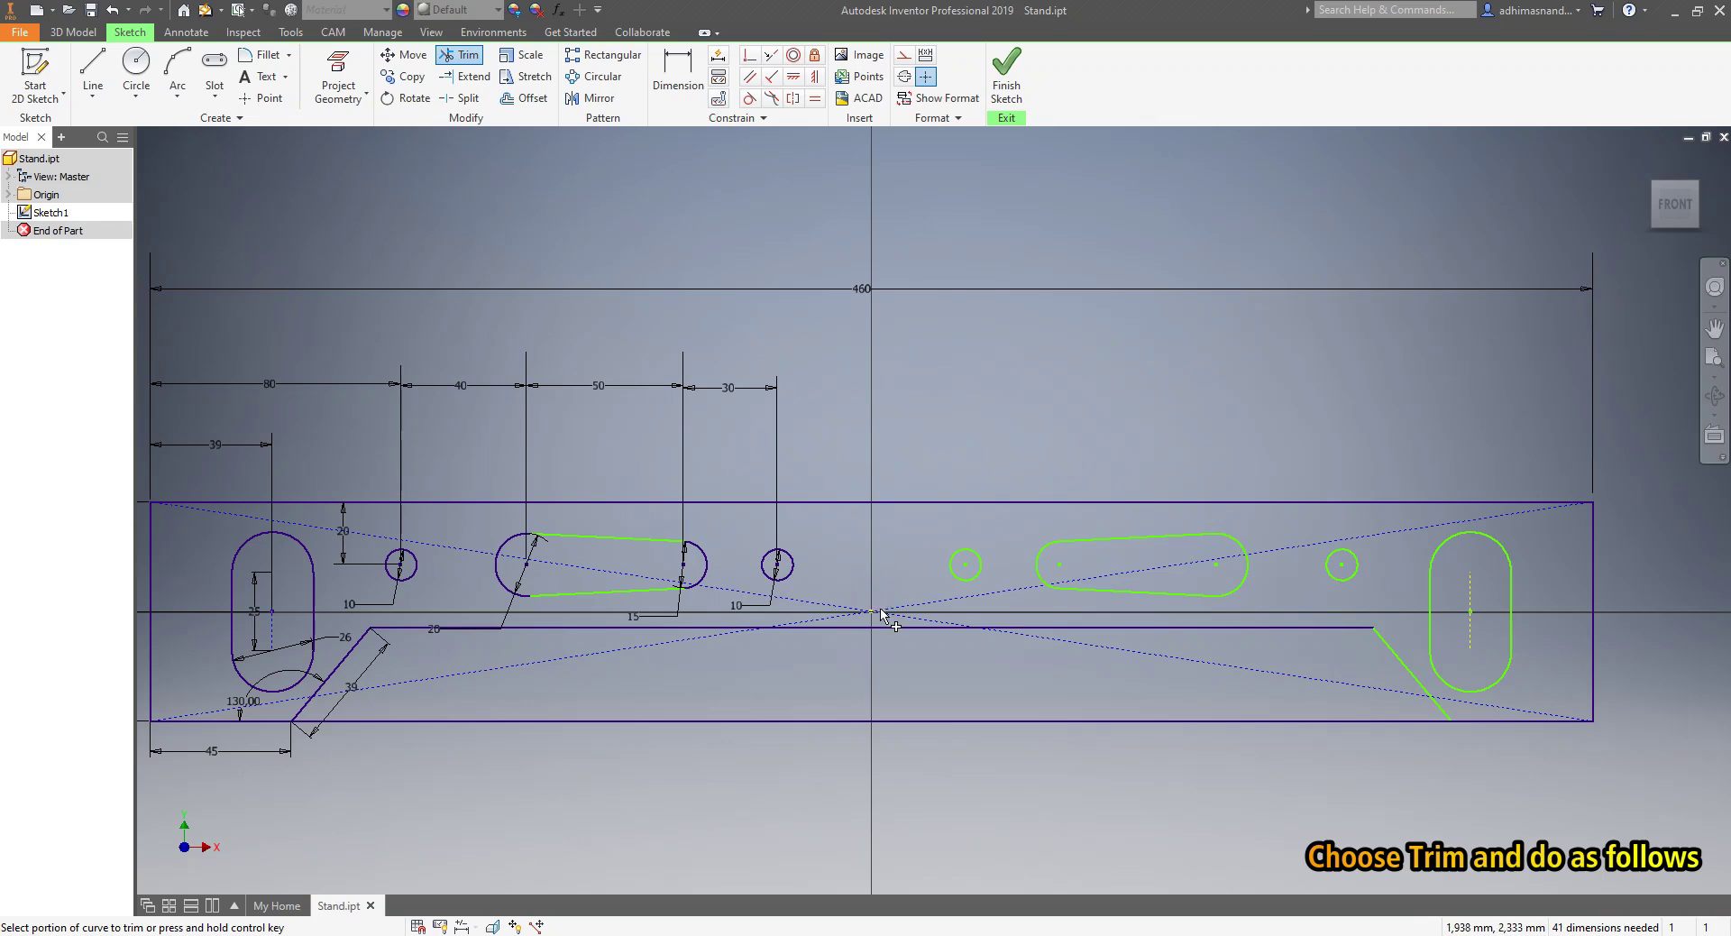
pyautogui.click(887, 722)
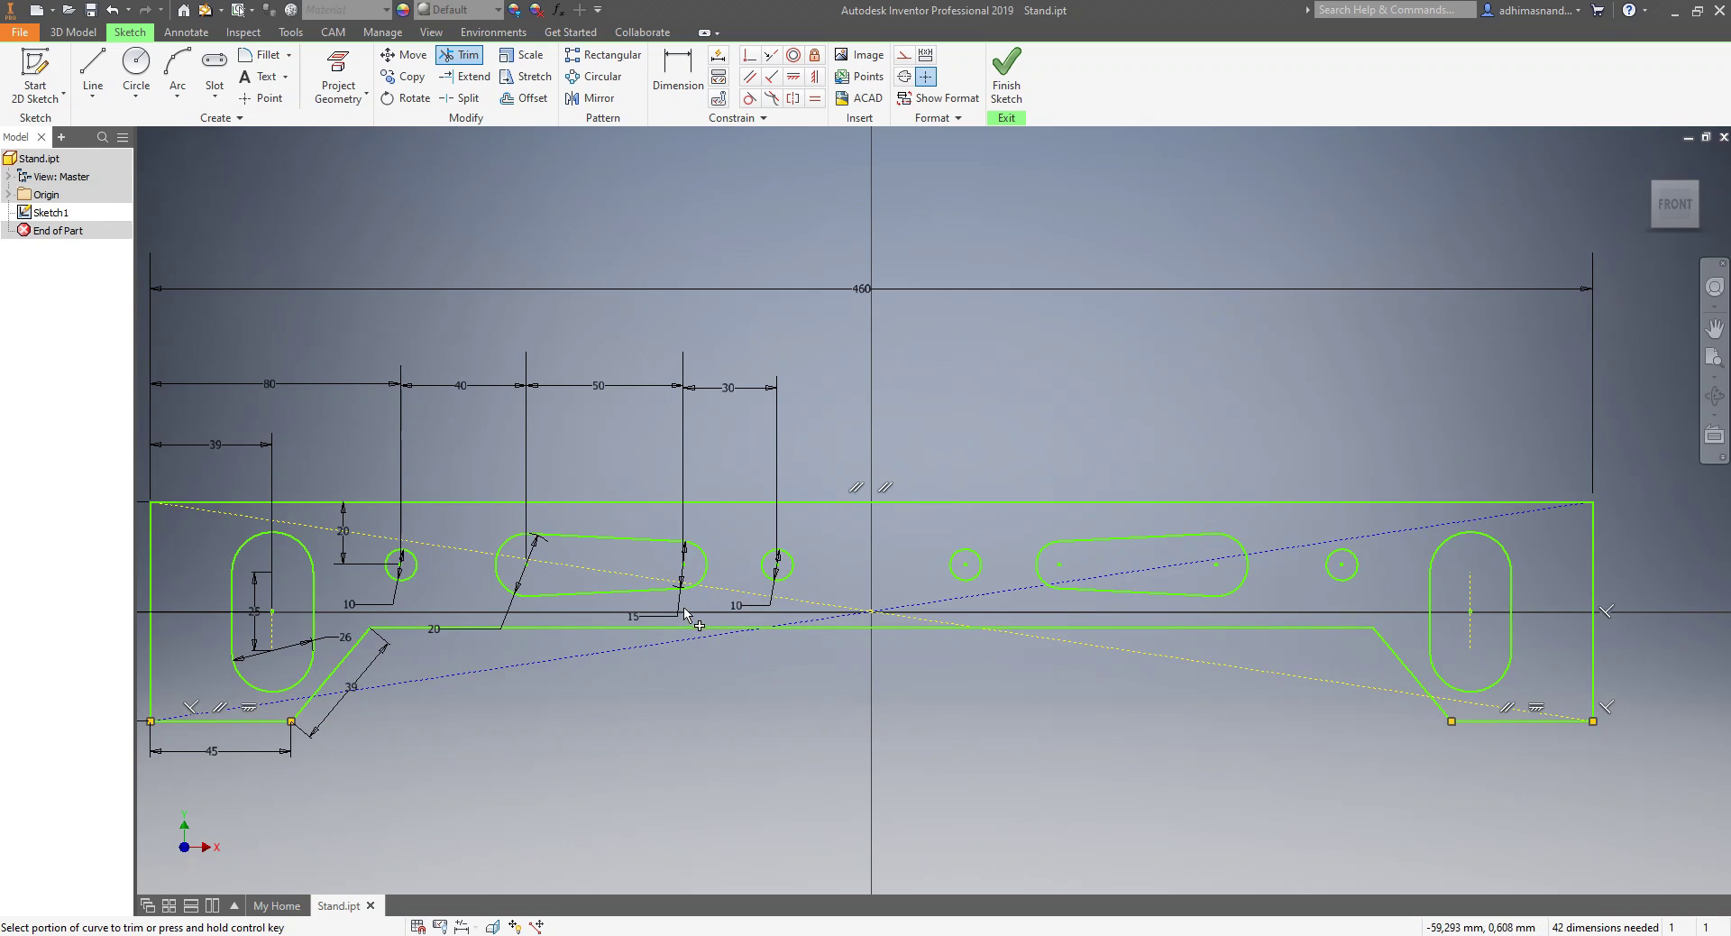
pyautogui.press('Escape')
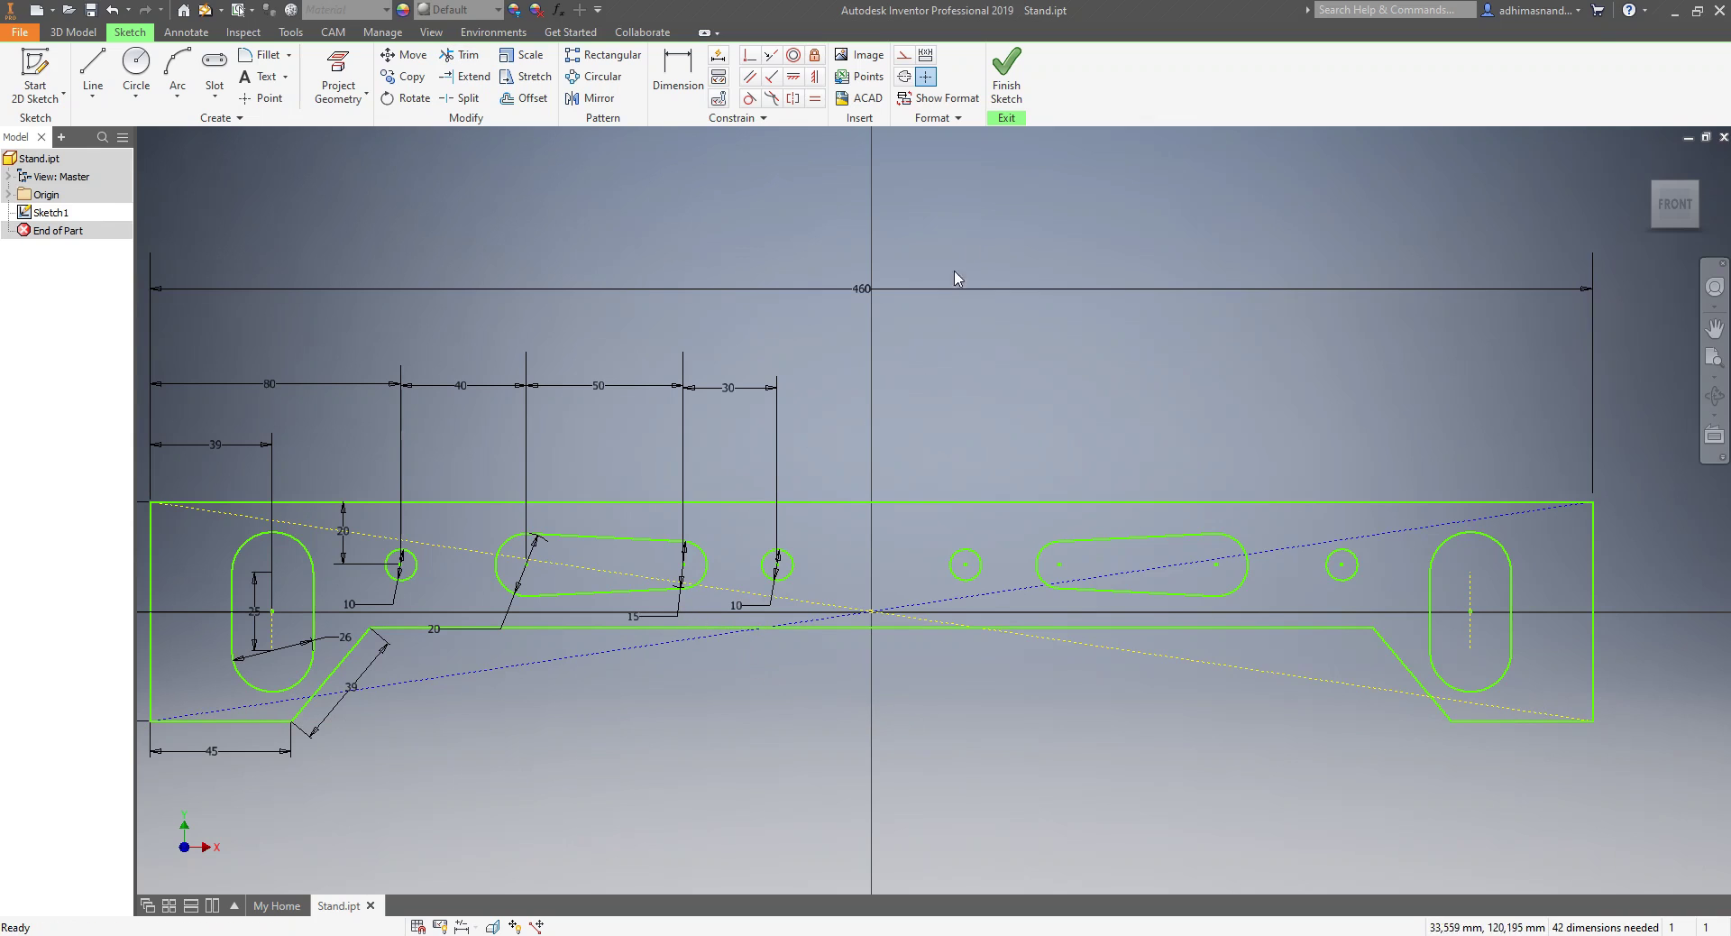
# - Finish the stand profile sketch and save the Stand part
pyautogui.scroll(-2, 912, 371)
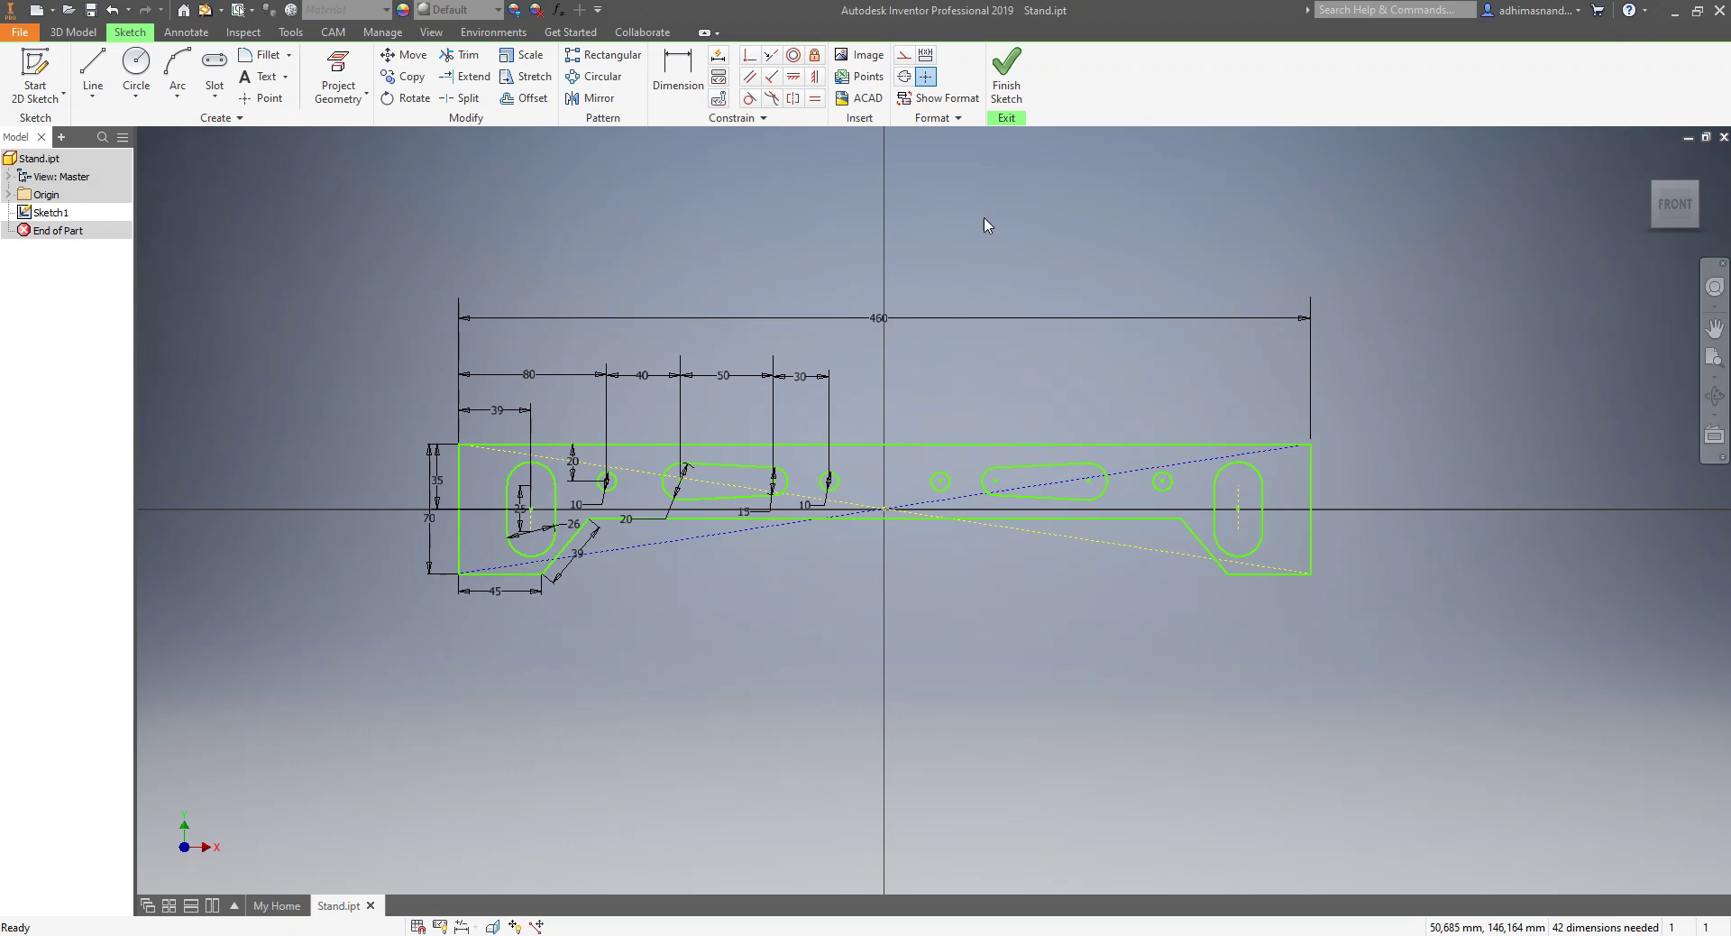
pyautogui.click(1015, 83)
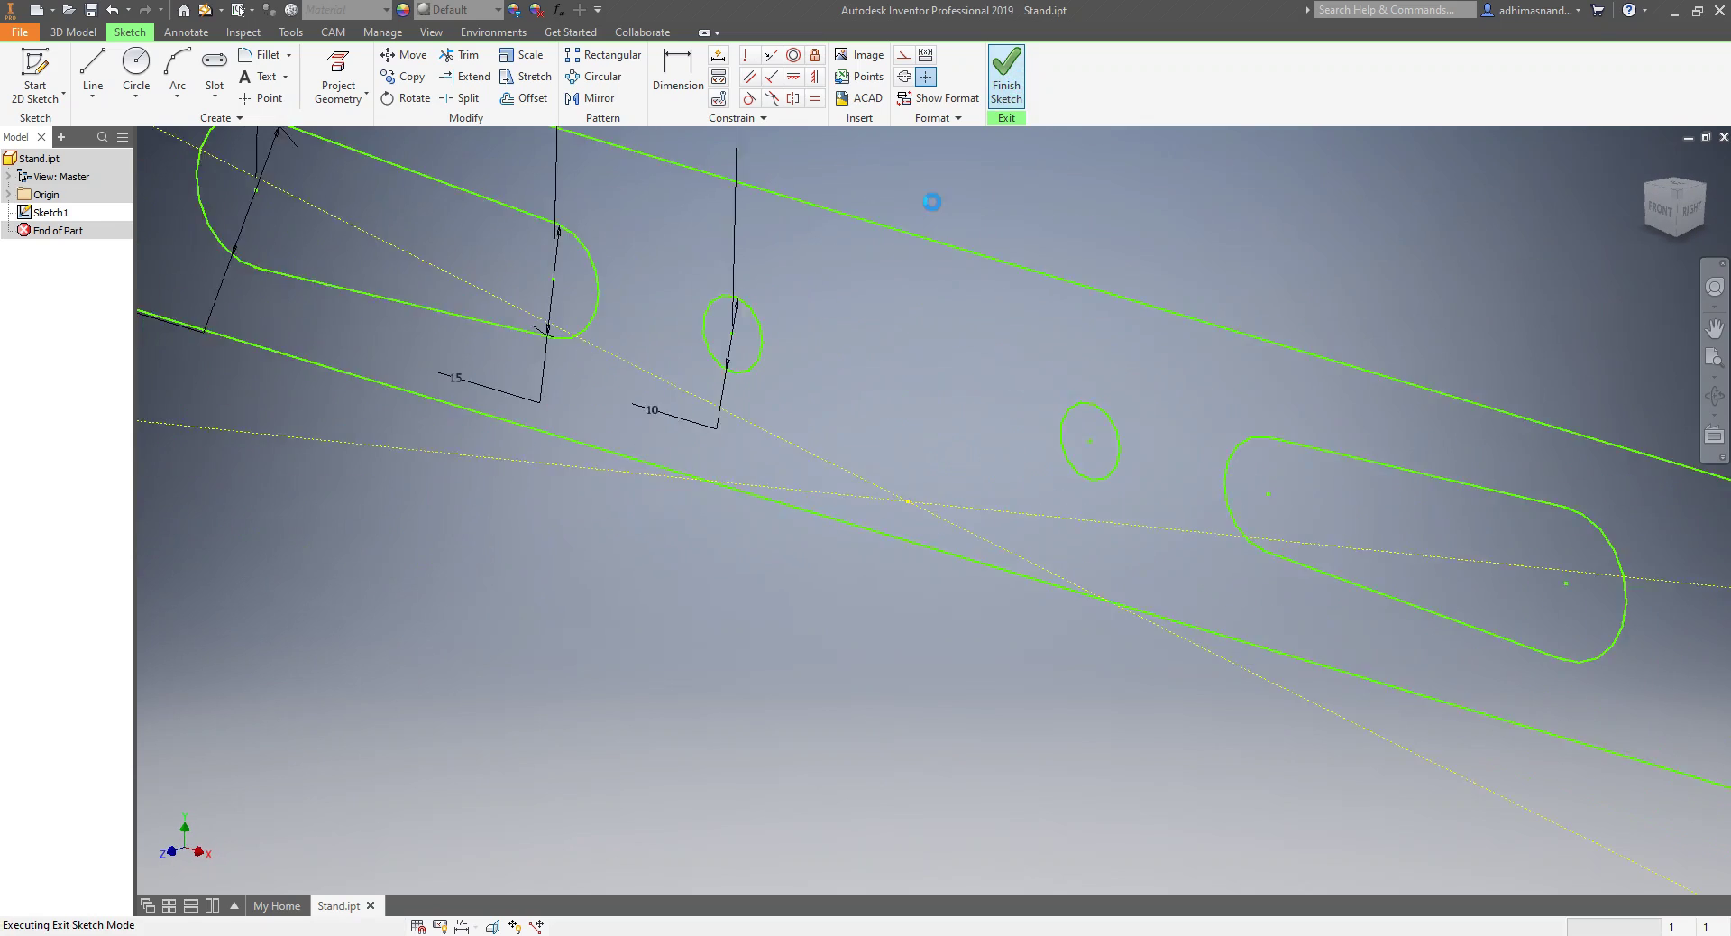
pyautogui.scroll(-3, 893, 289)
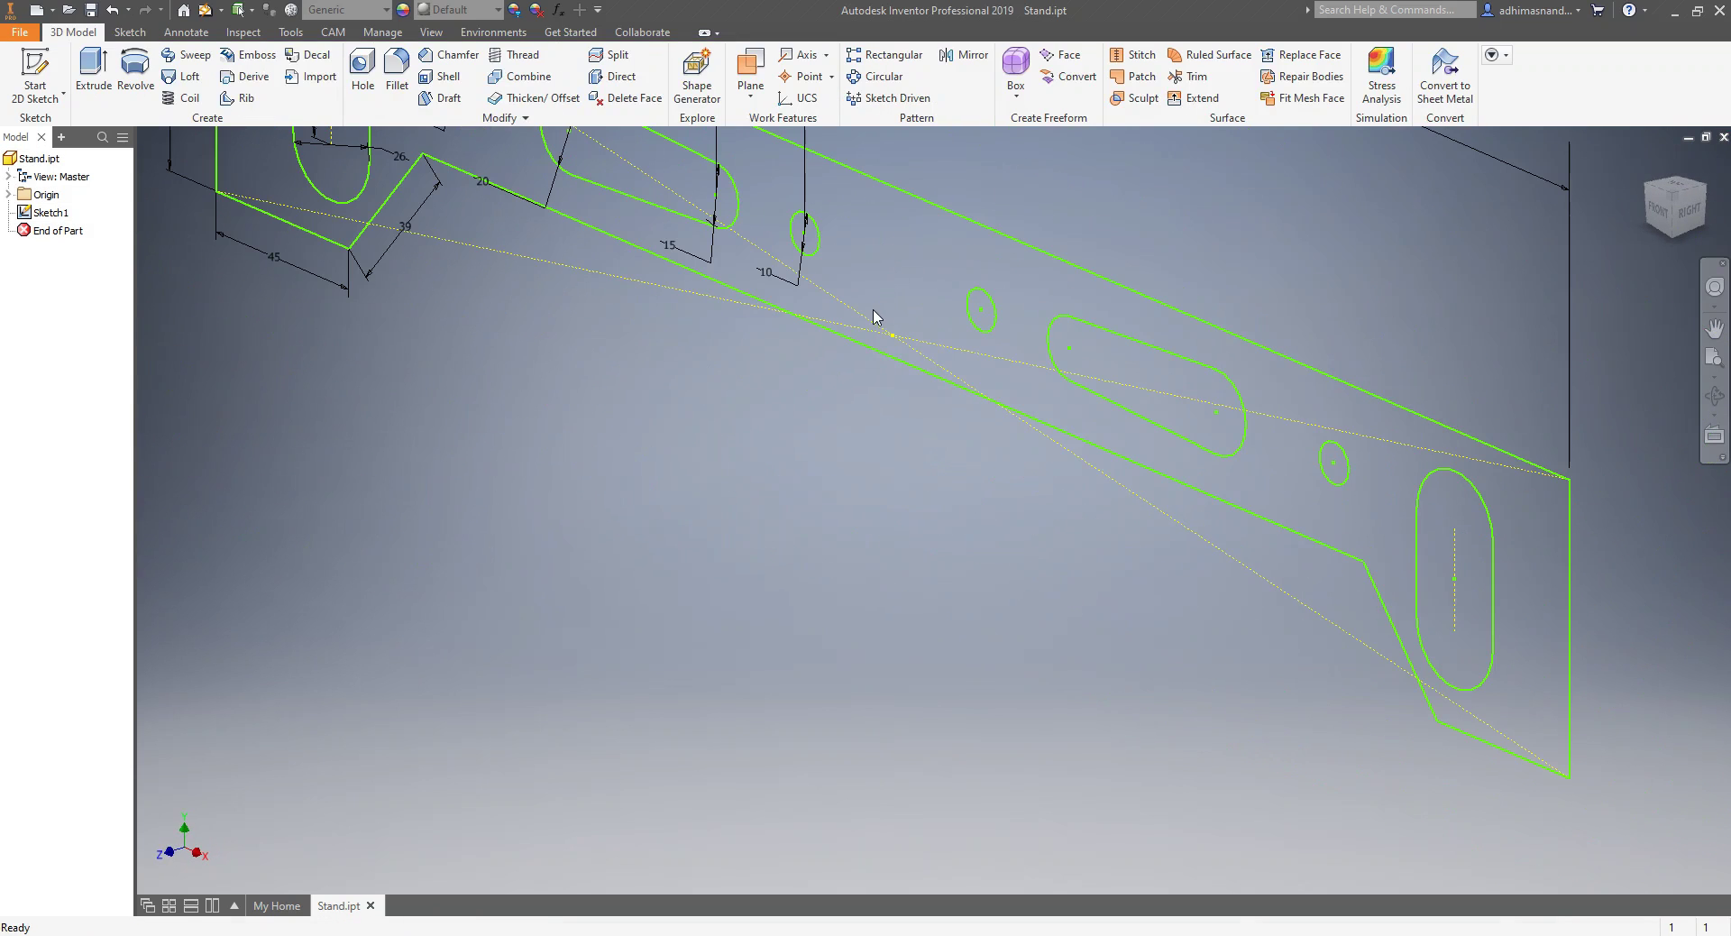
pyautogui.scroll(-2, 914, 541)
pyautogui.moveTo(917, 547); pyautogui.dragTo(912, 656, button='middle')
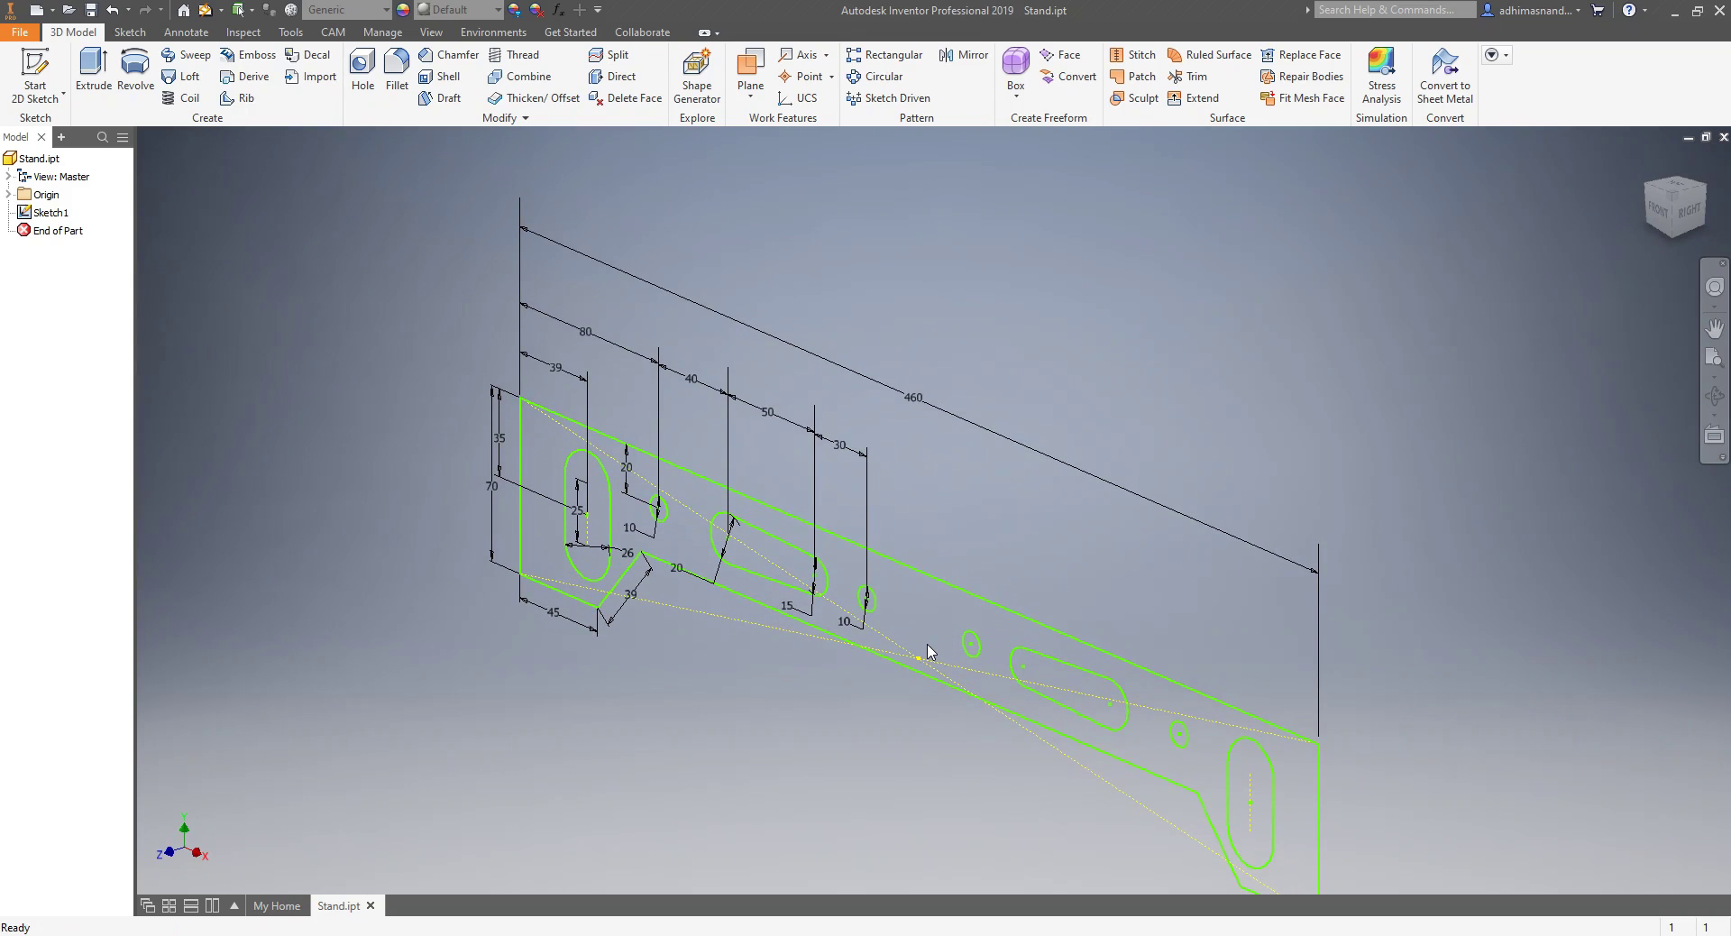
pyautogui.moveTo(929, 651); pyautogui.dragTo(924, 627, button='middle')
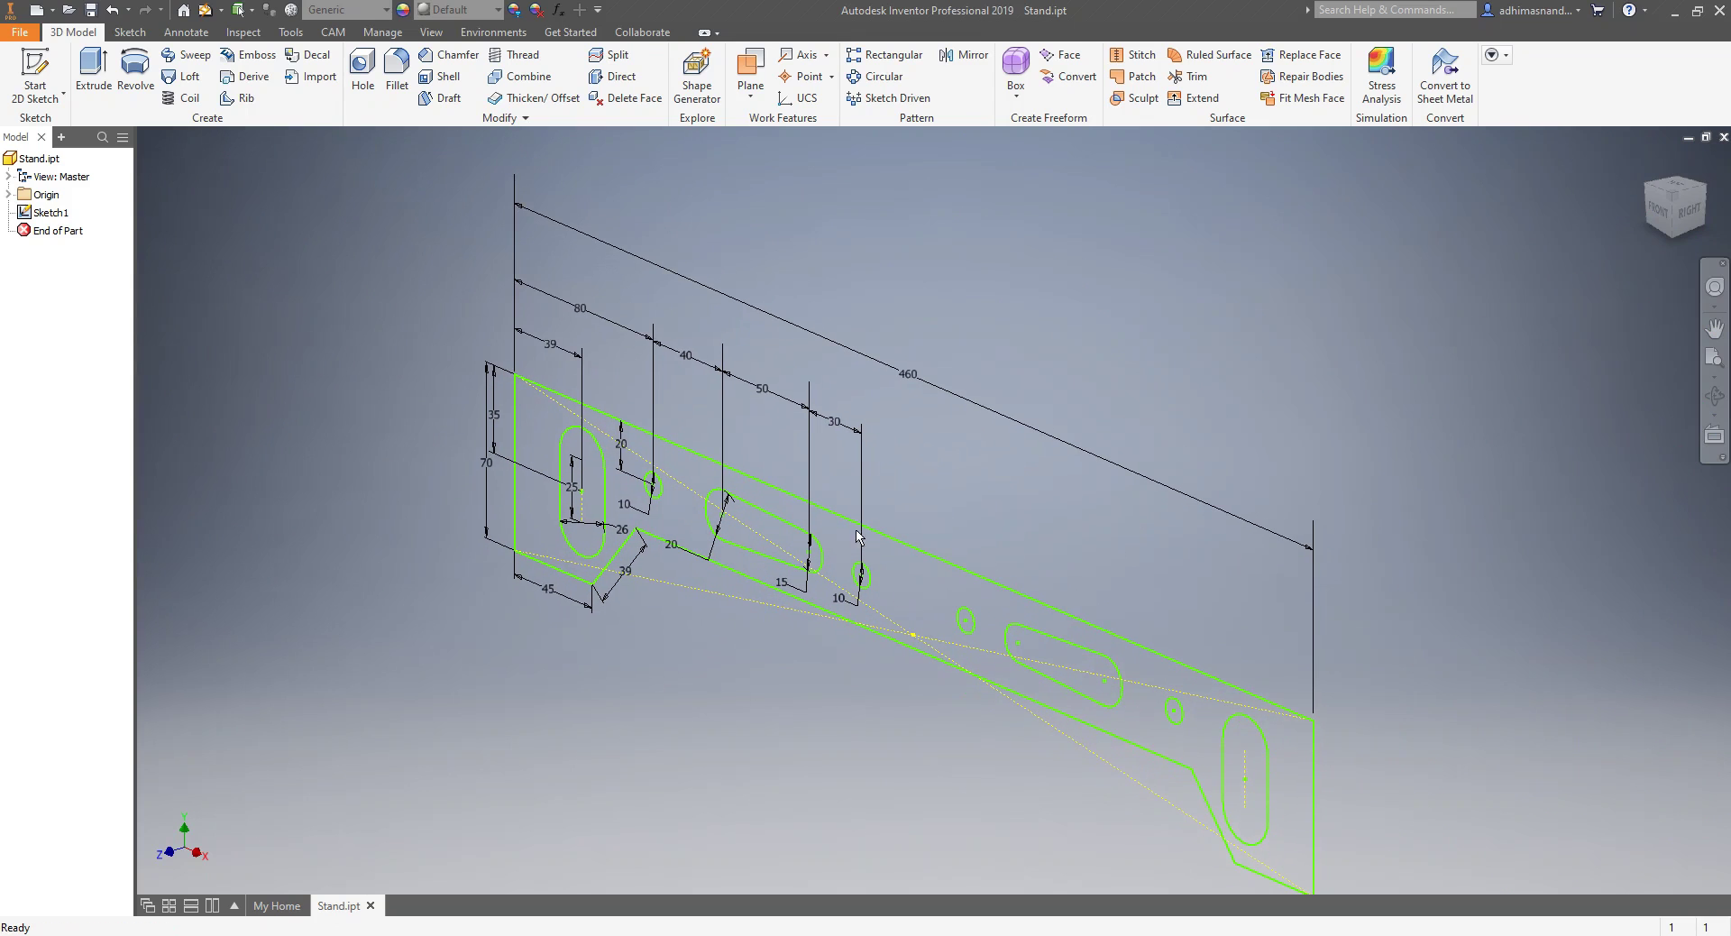
pyautogui.click(93, 12)
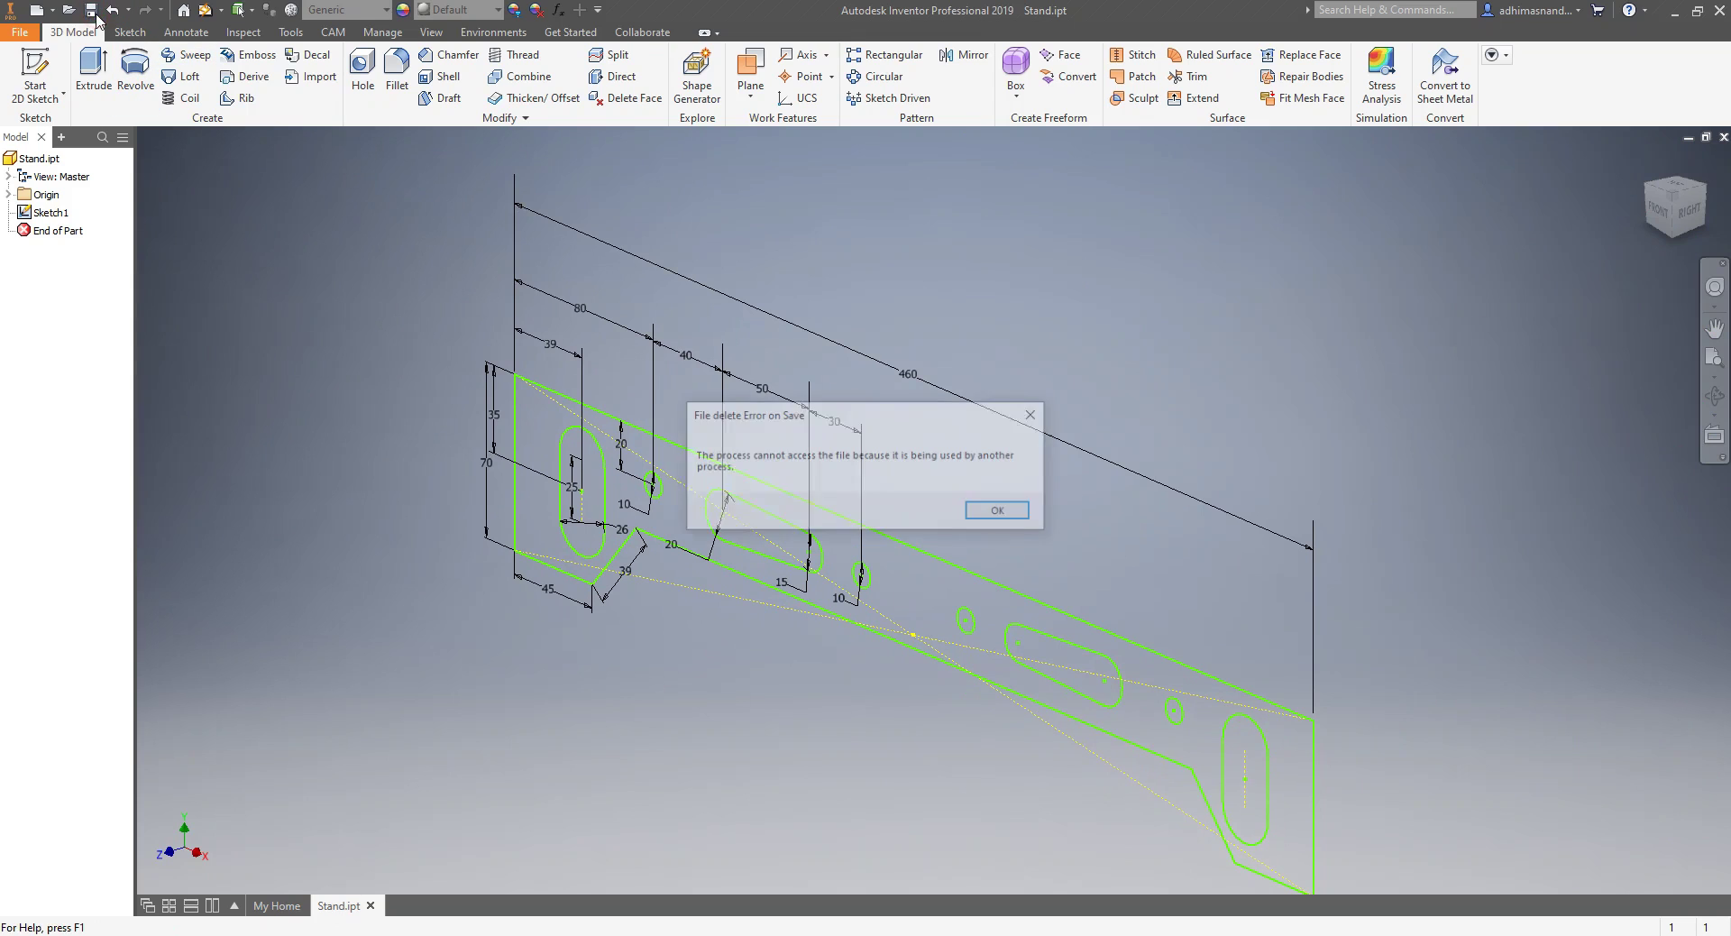
pyautogui.click(1022, 510)
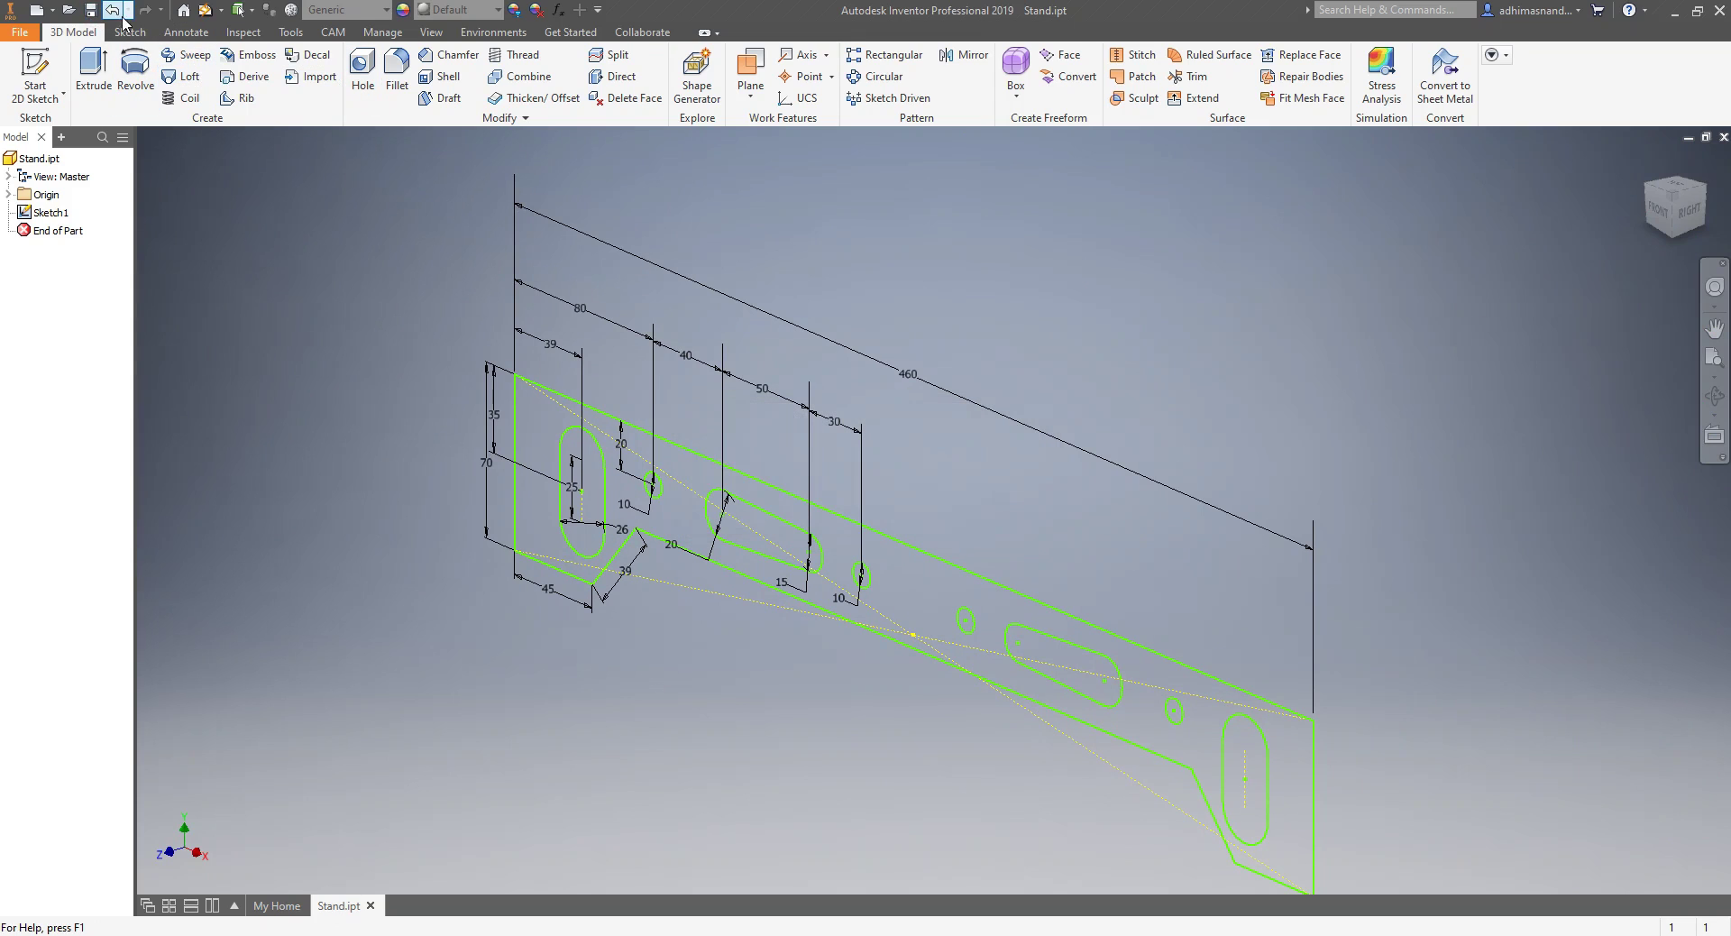
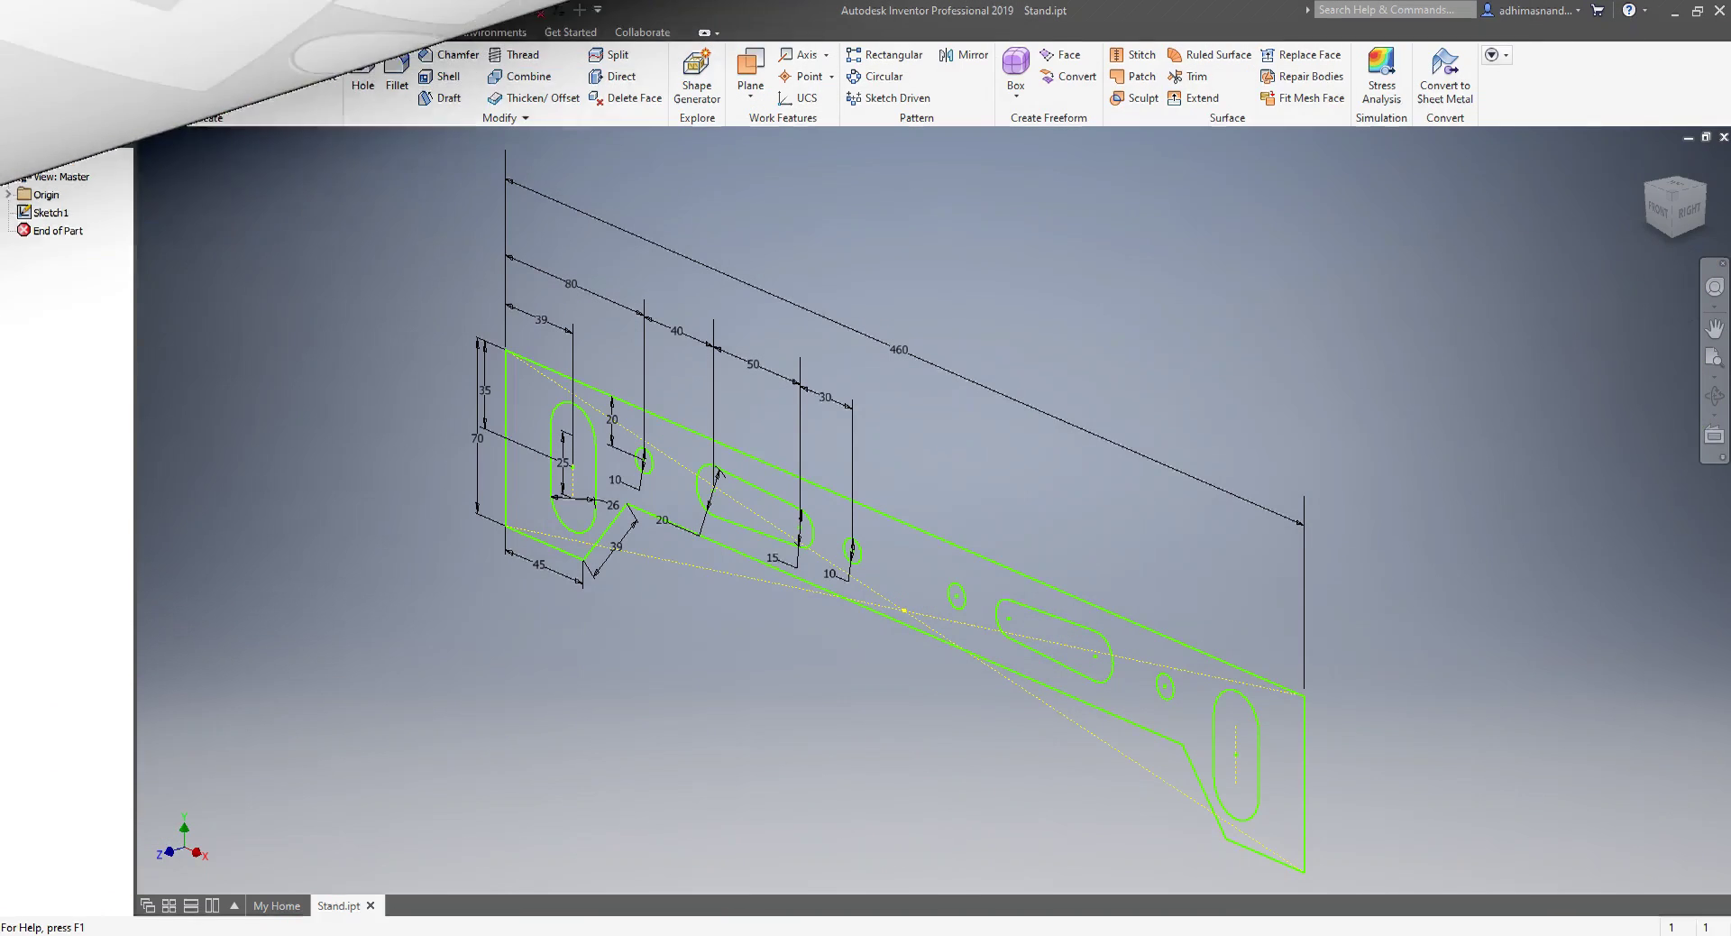
# - Open the choice of file types for a new document
pyautogui.click(52, 11)
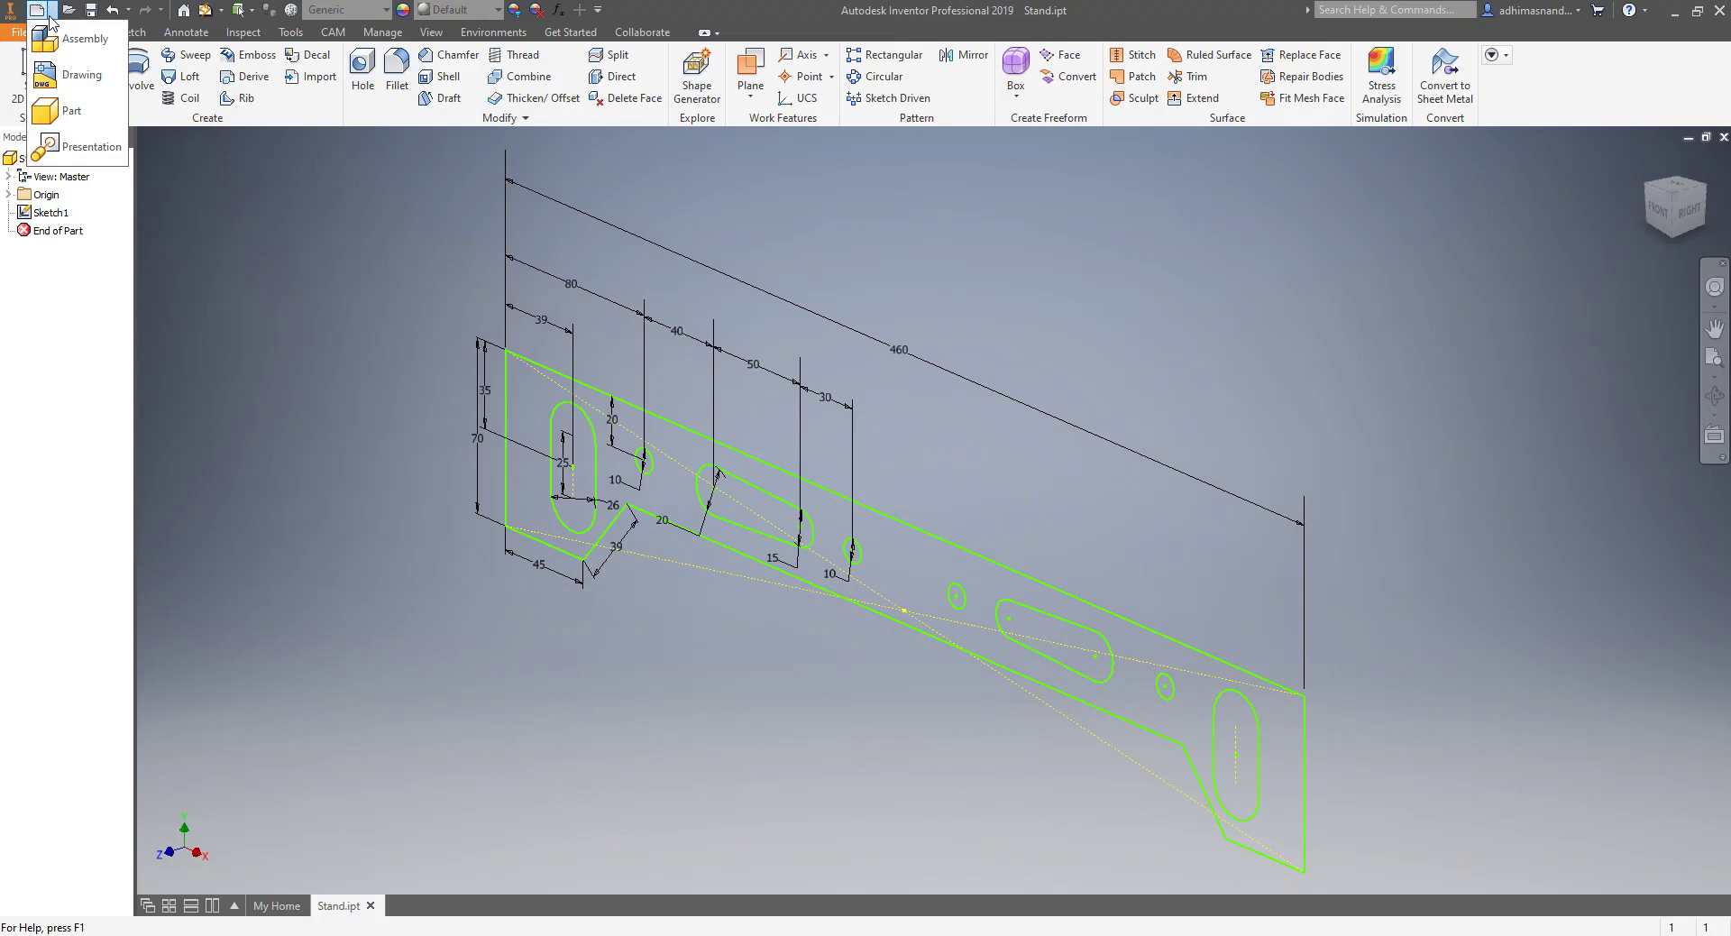
# - Create a new part from the metric Standard (mm).ipt template, accepting the style library definitions
pyautogui.click(42, 13)
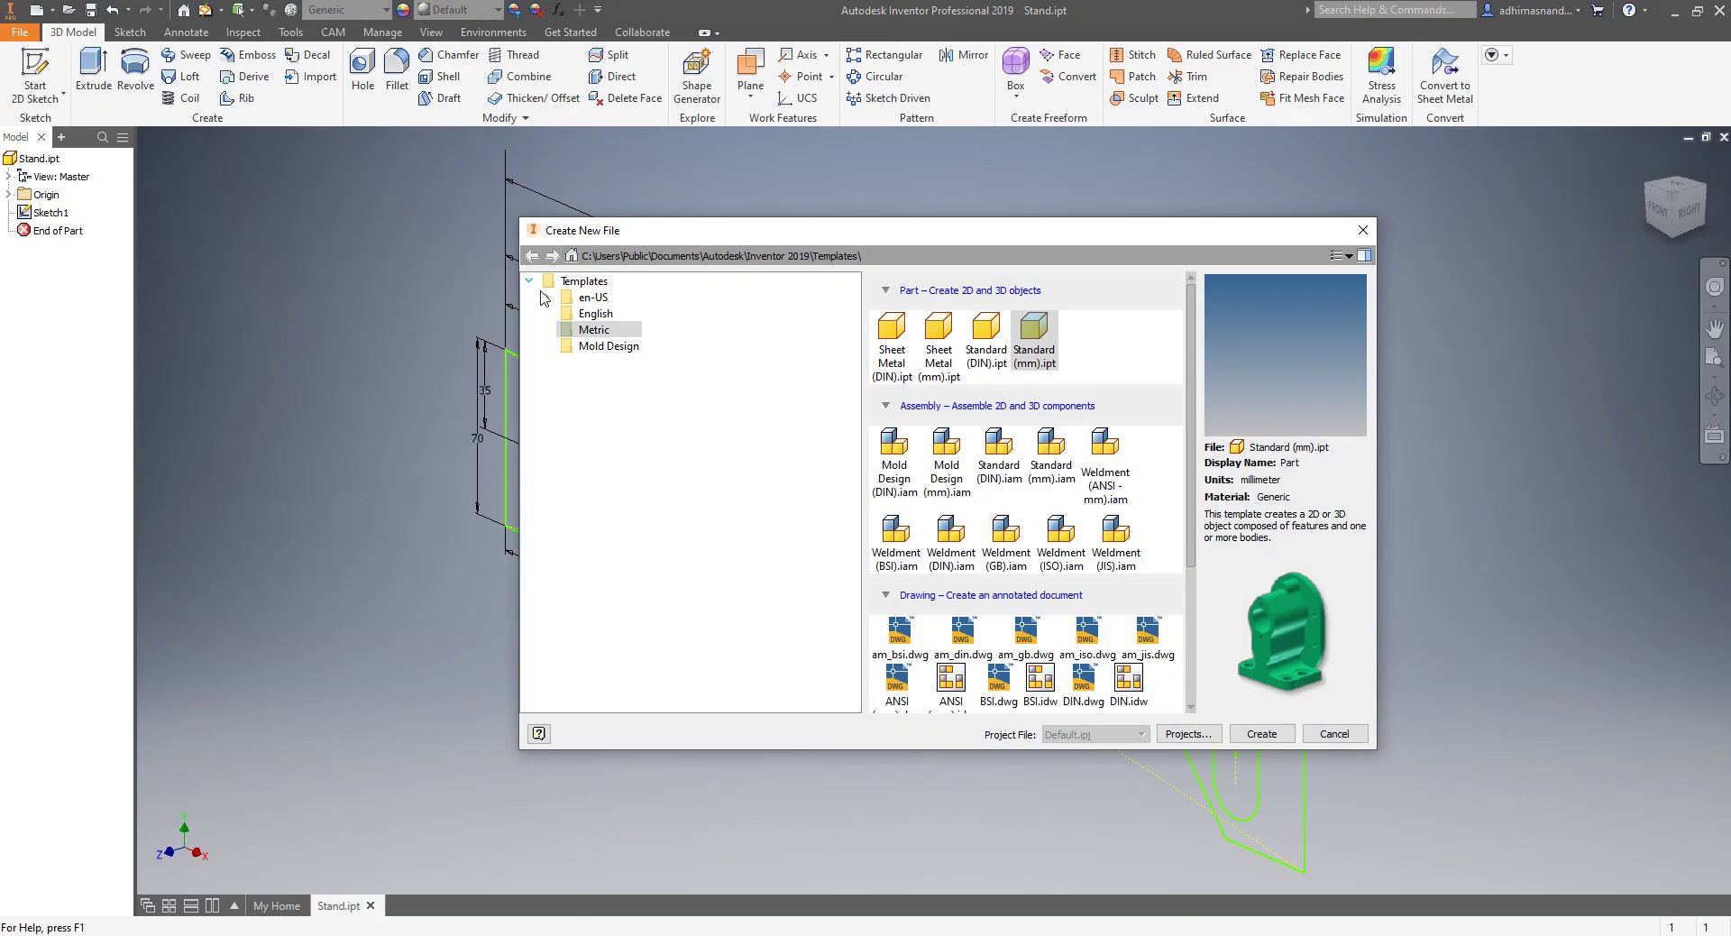
pyautogui.click(591, 327)
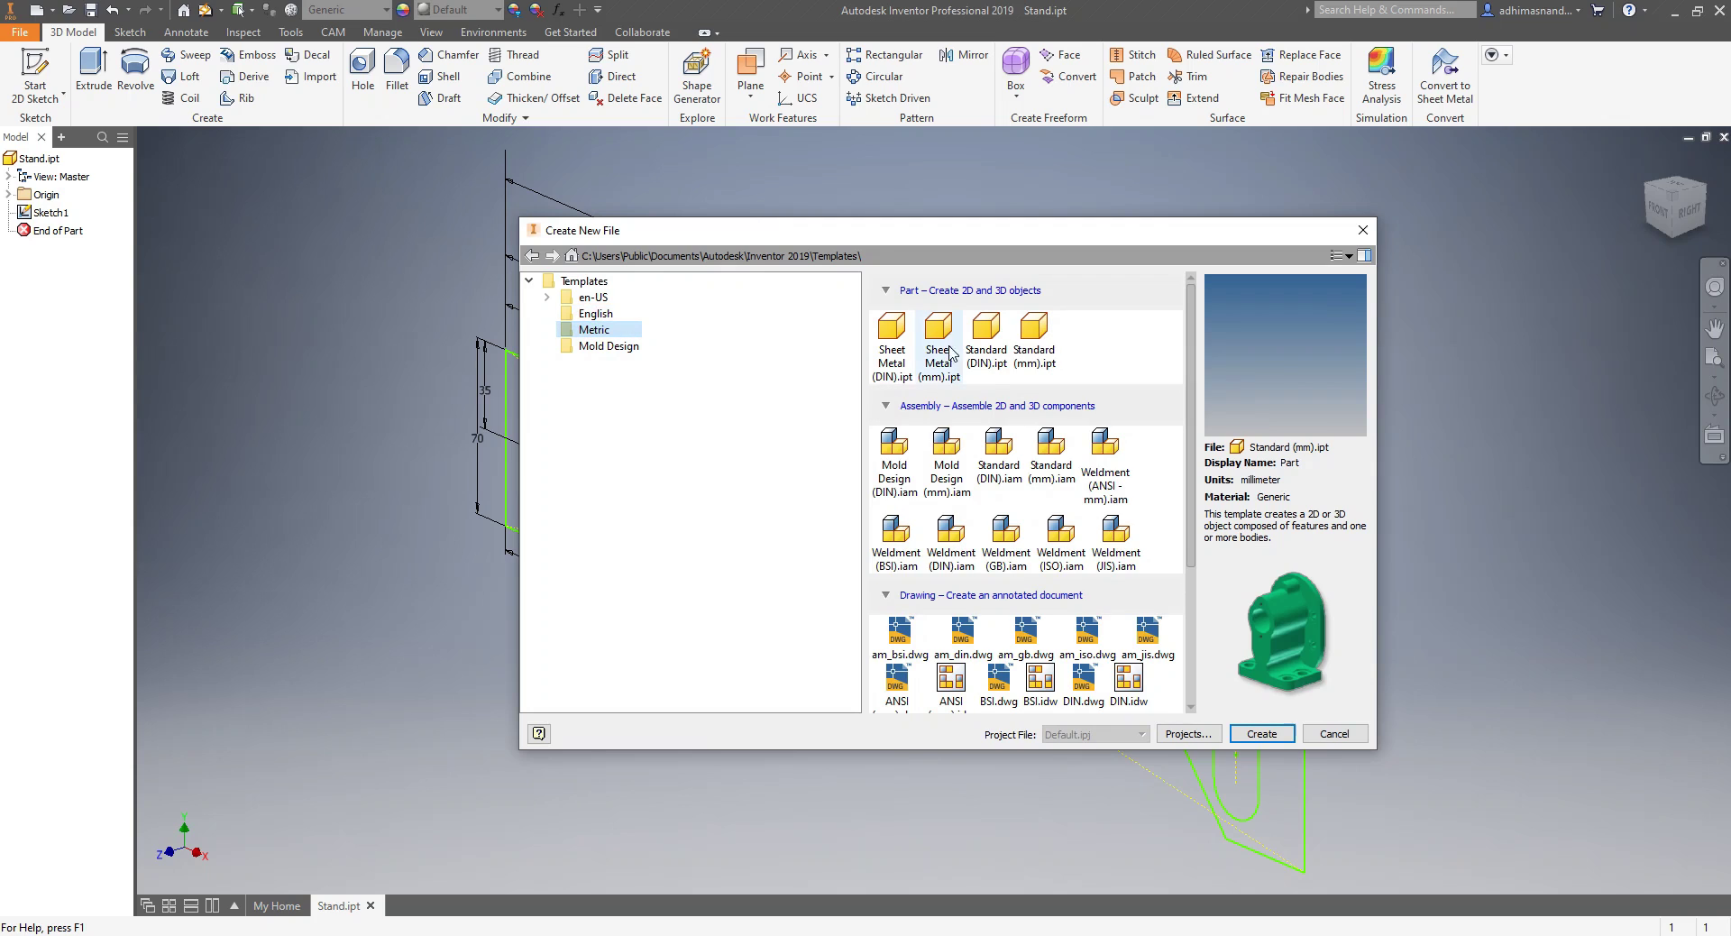
pyautogui.click(1033, 351)
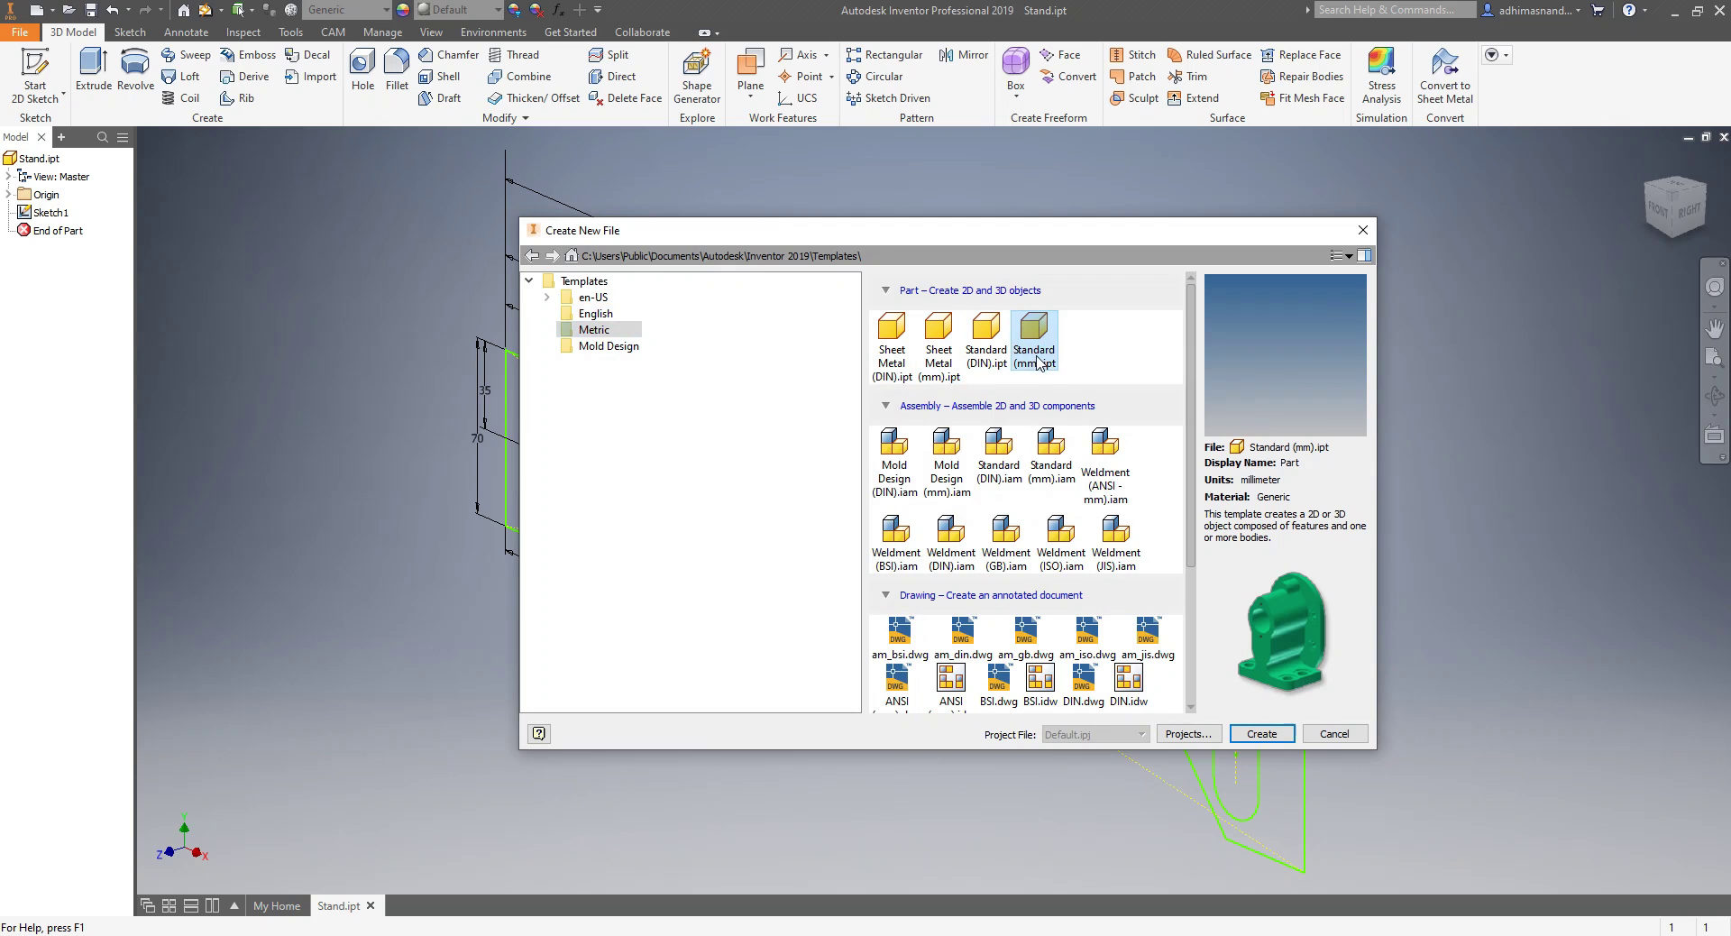
pyautogui.click(1271, 730)
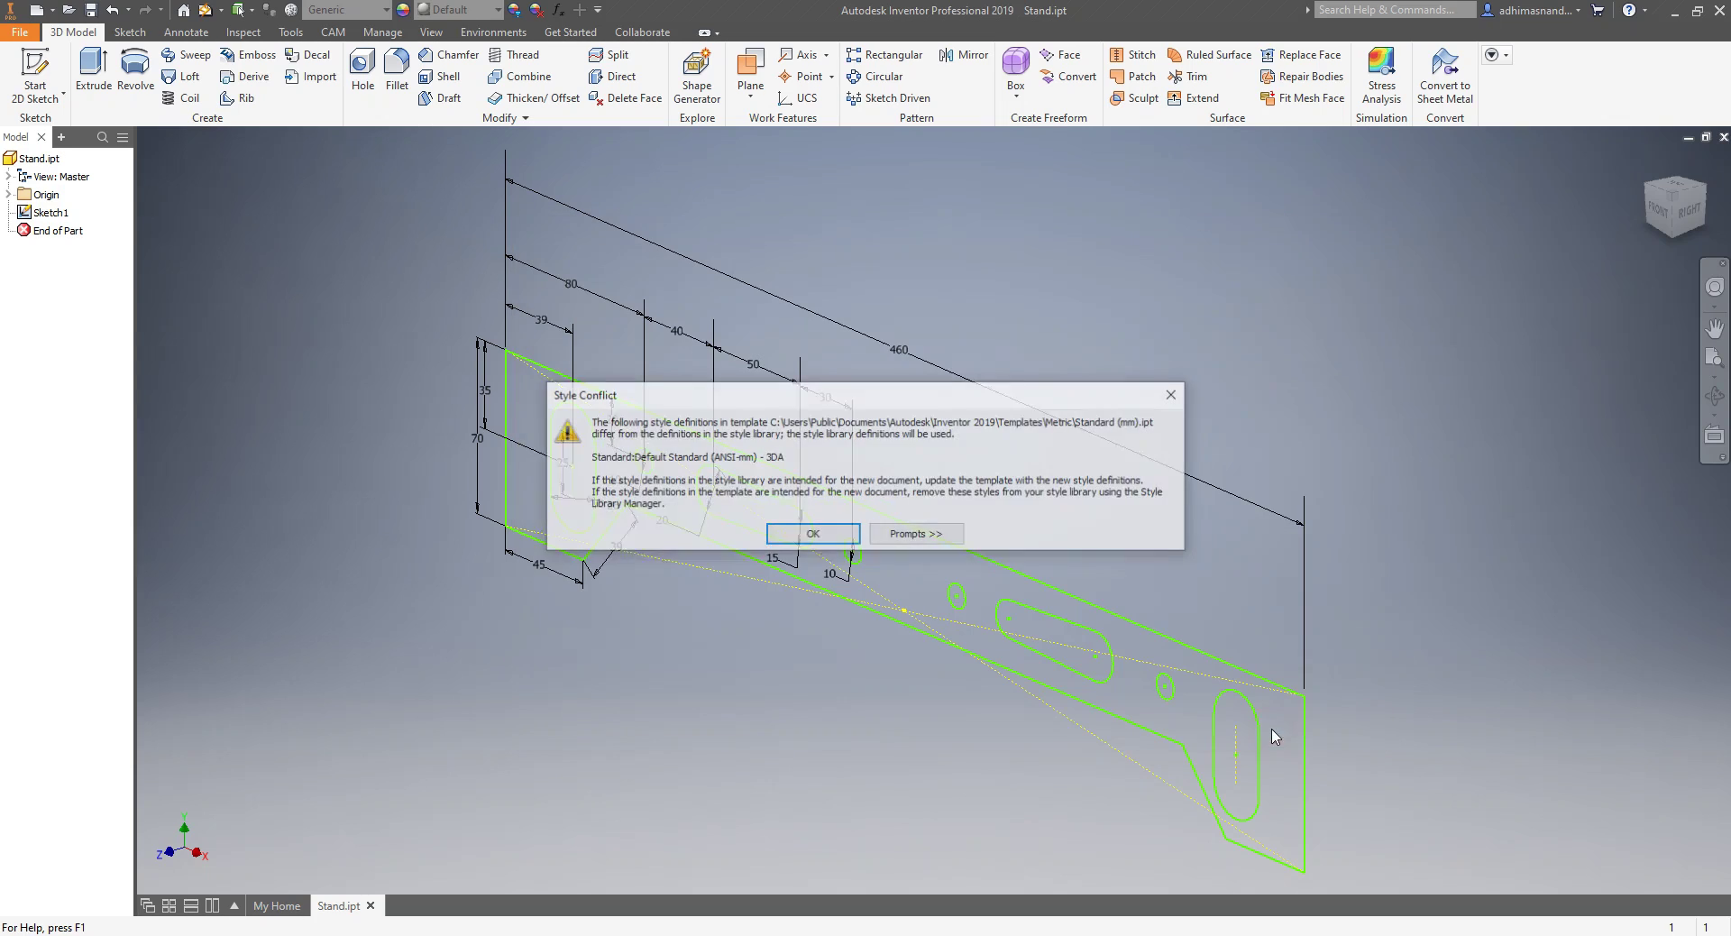
pyautogui.click(824, 540)
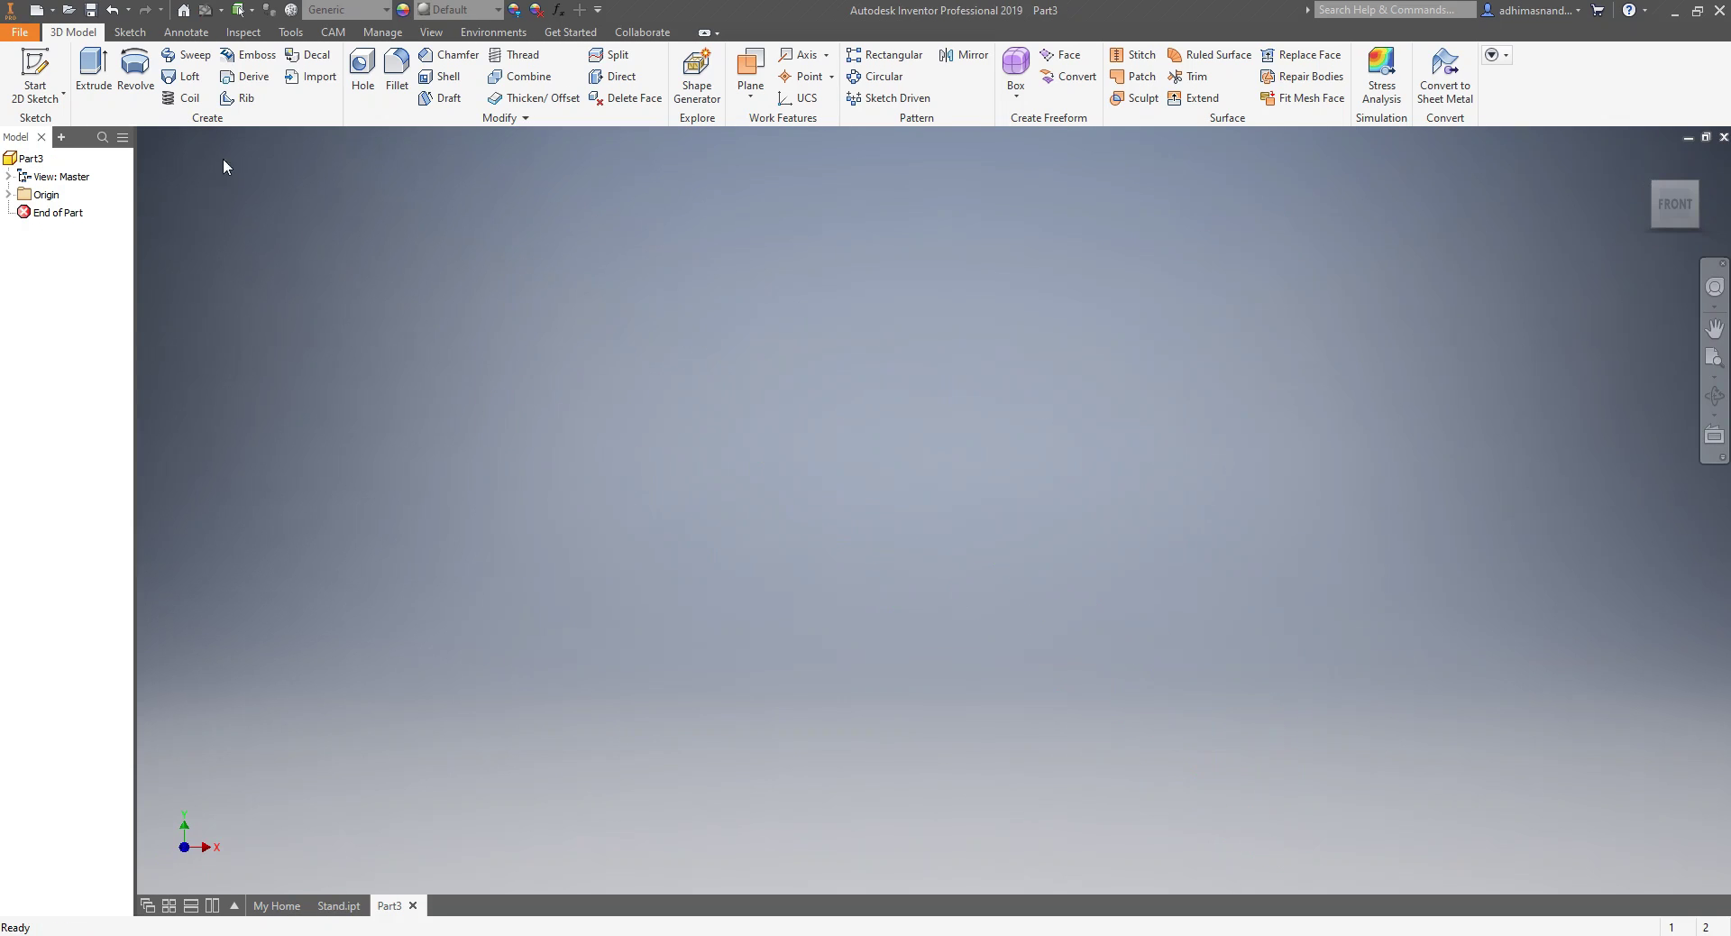
# - Save the new part as Piston Box.ipt in the LABWORK_NAME_FRI-XXX folder
pyautogui.click(94, 12)
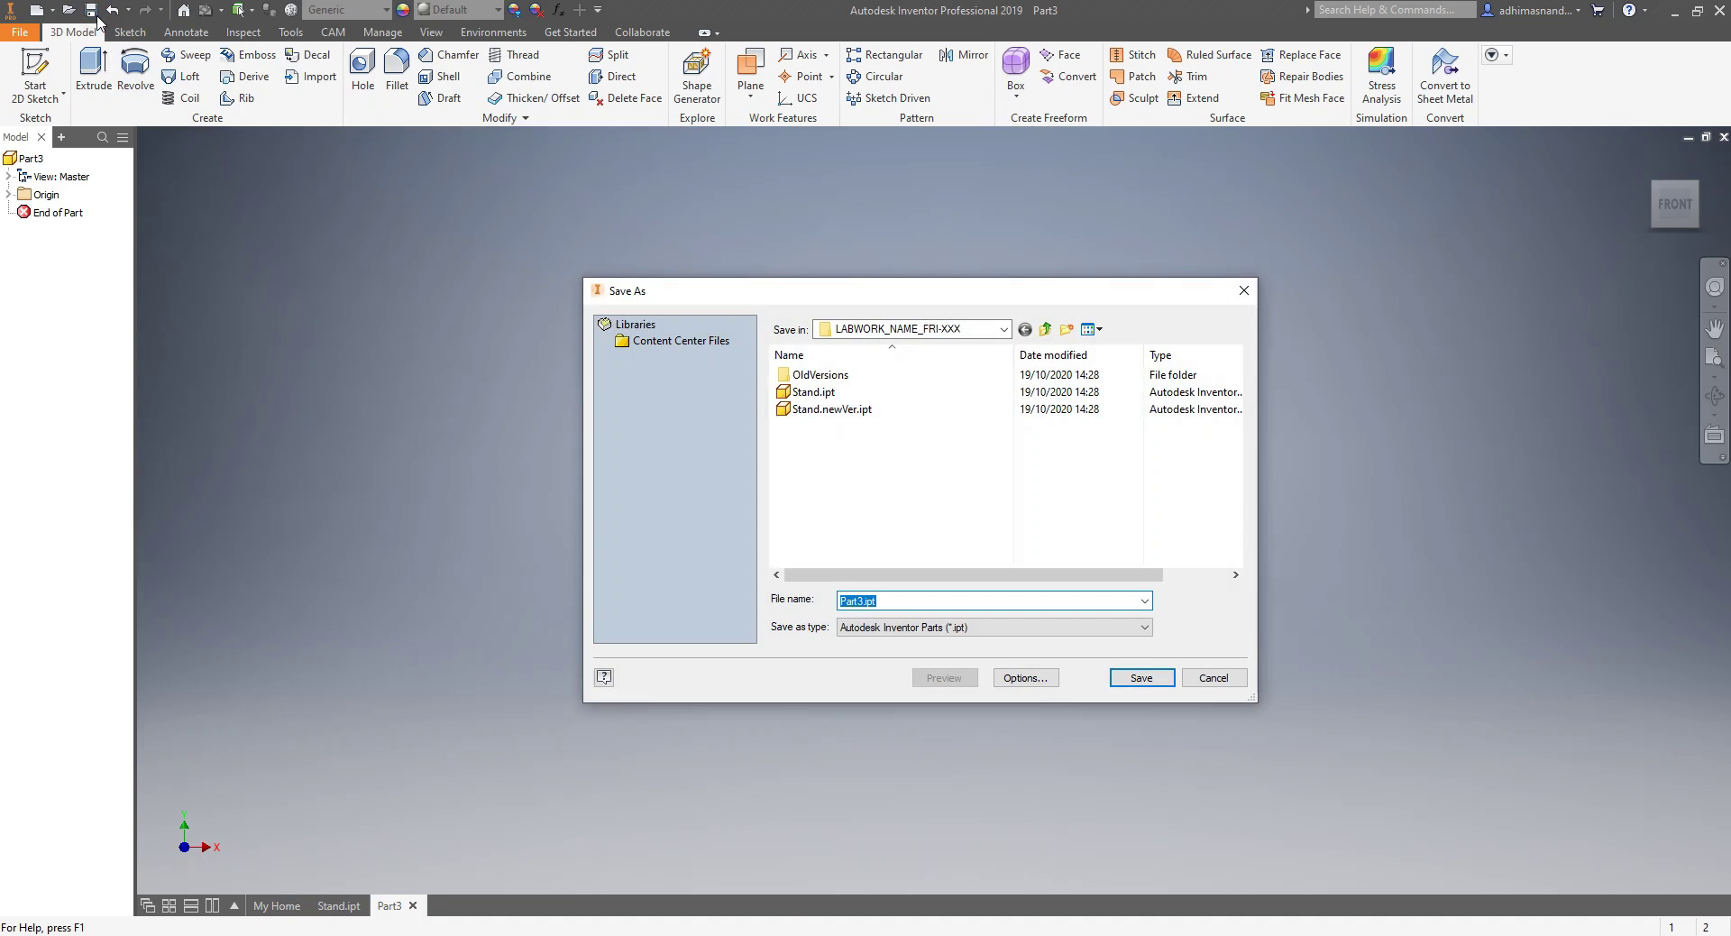
pyautogui.click(861, 602)
pyautogui.press('BackSpace')
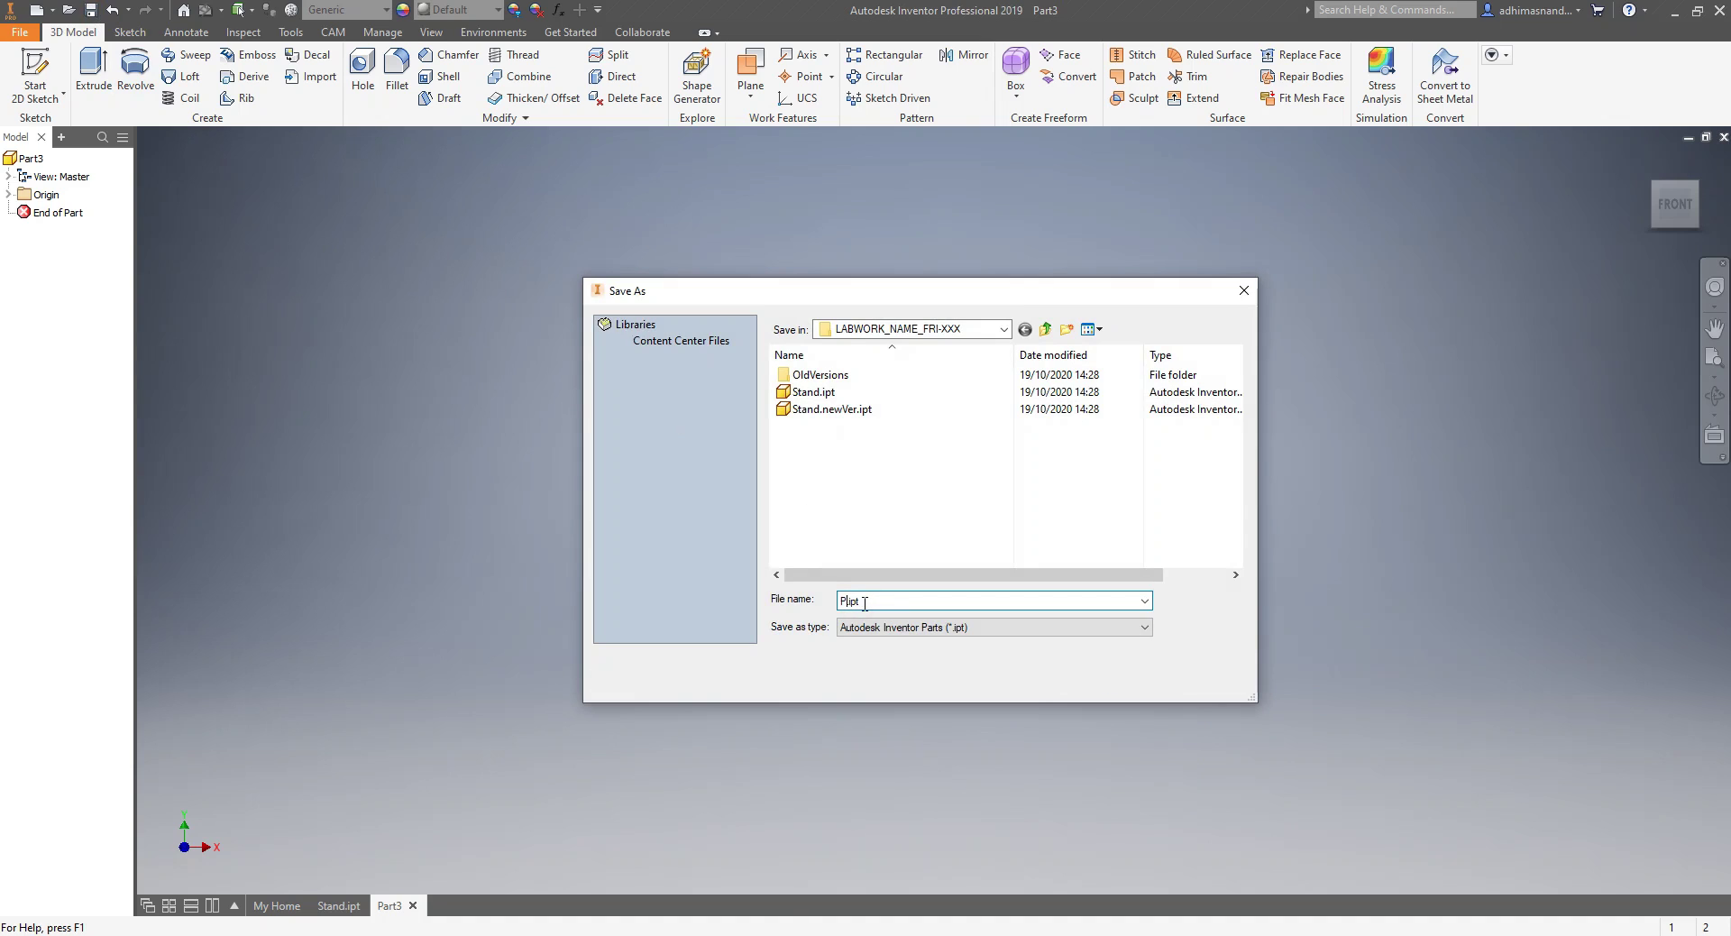
pyautogui.press('BackSpace')
pyautogui.write('Pisto')
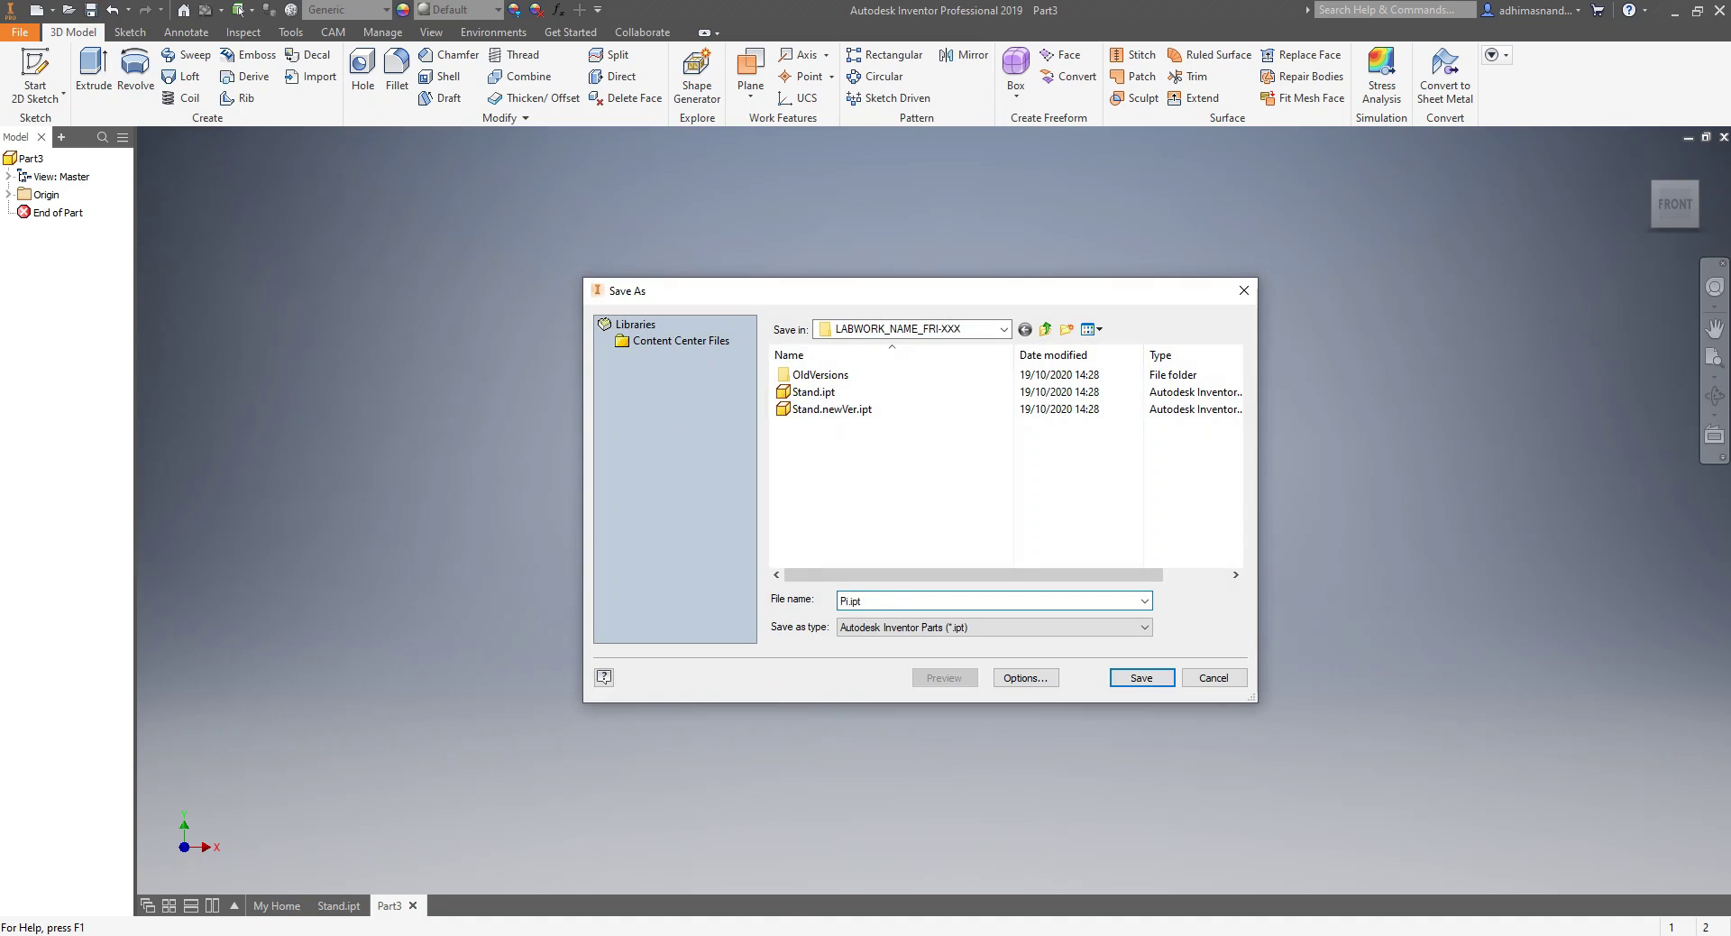
pyautogui.write('n Box')
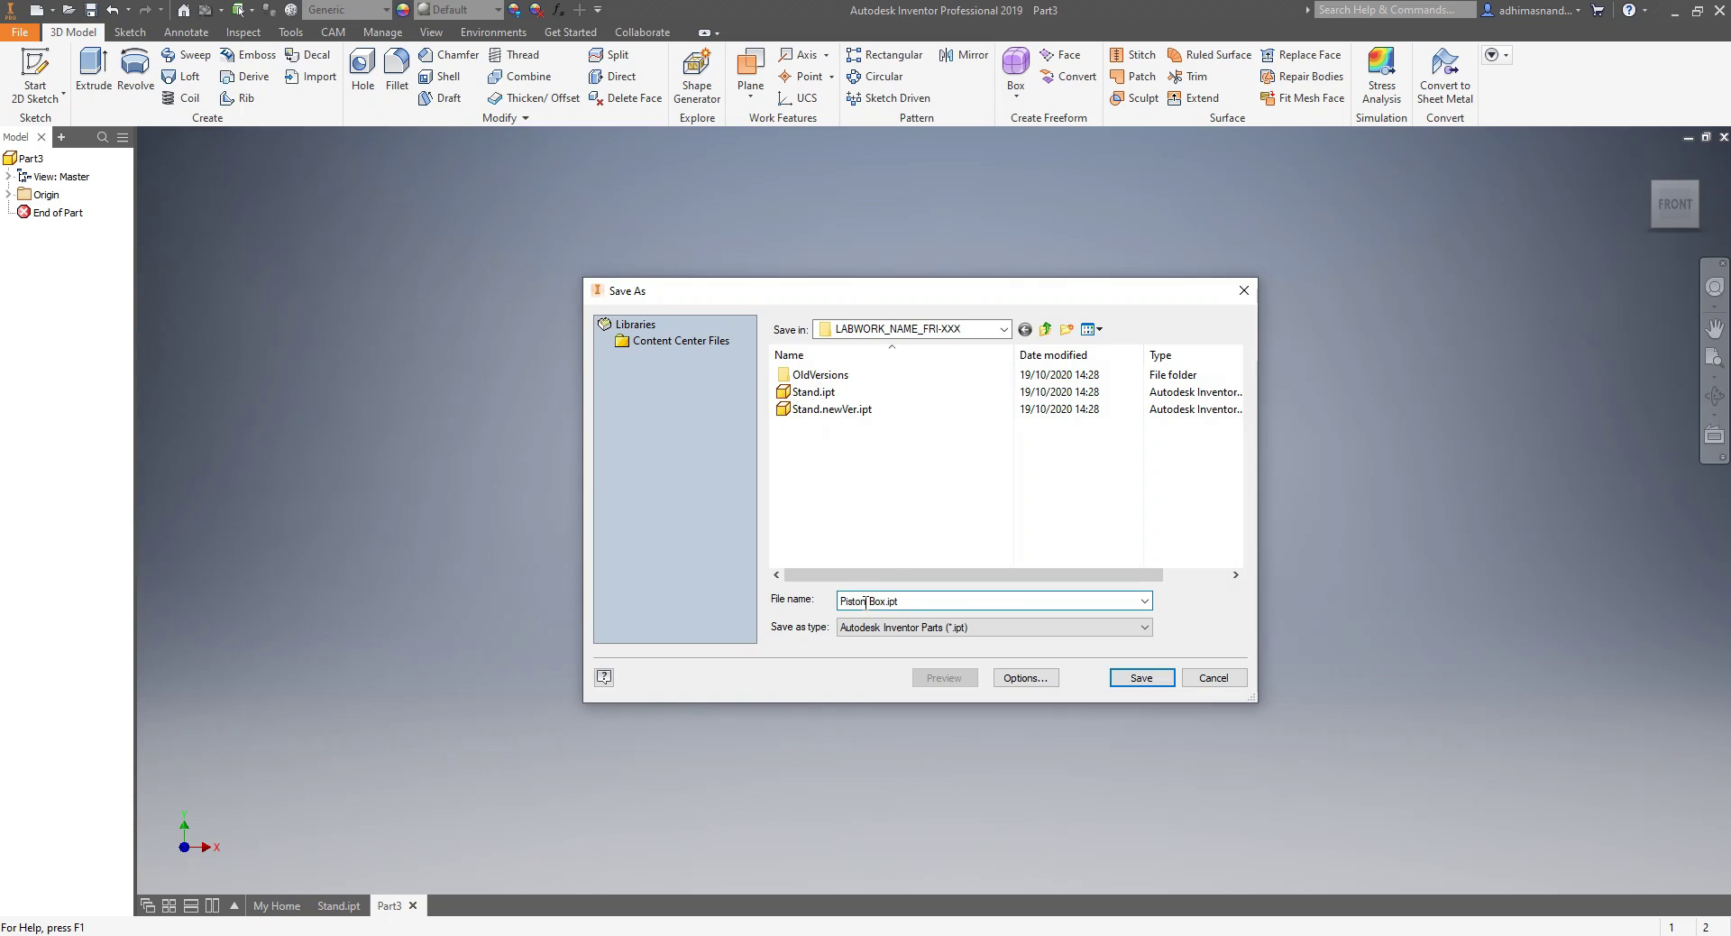
pyautogui.click(1140, 678)
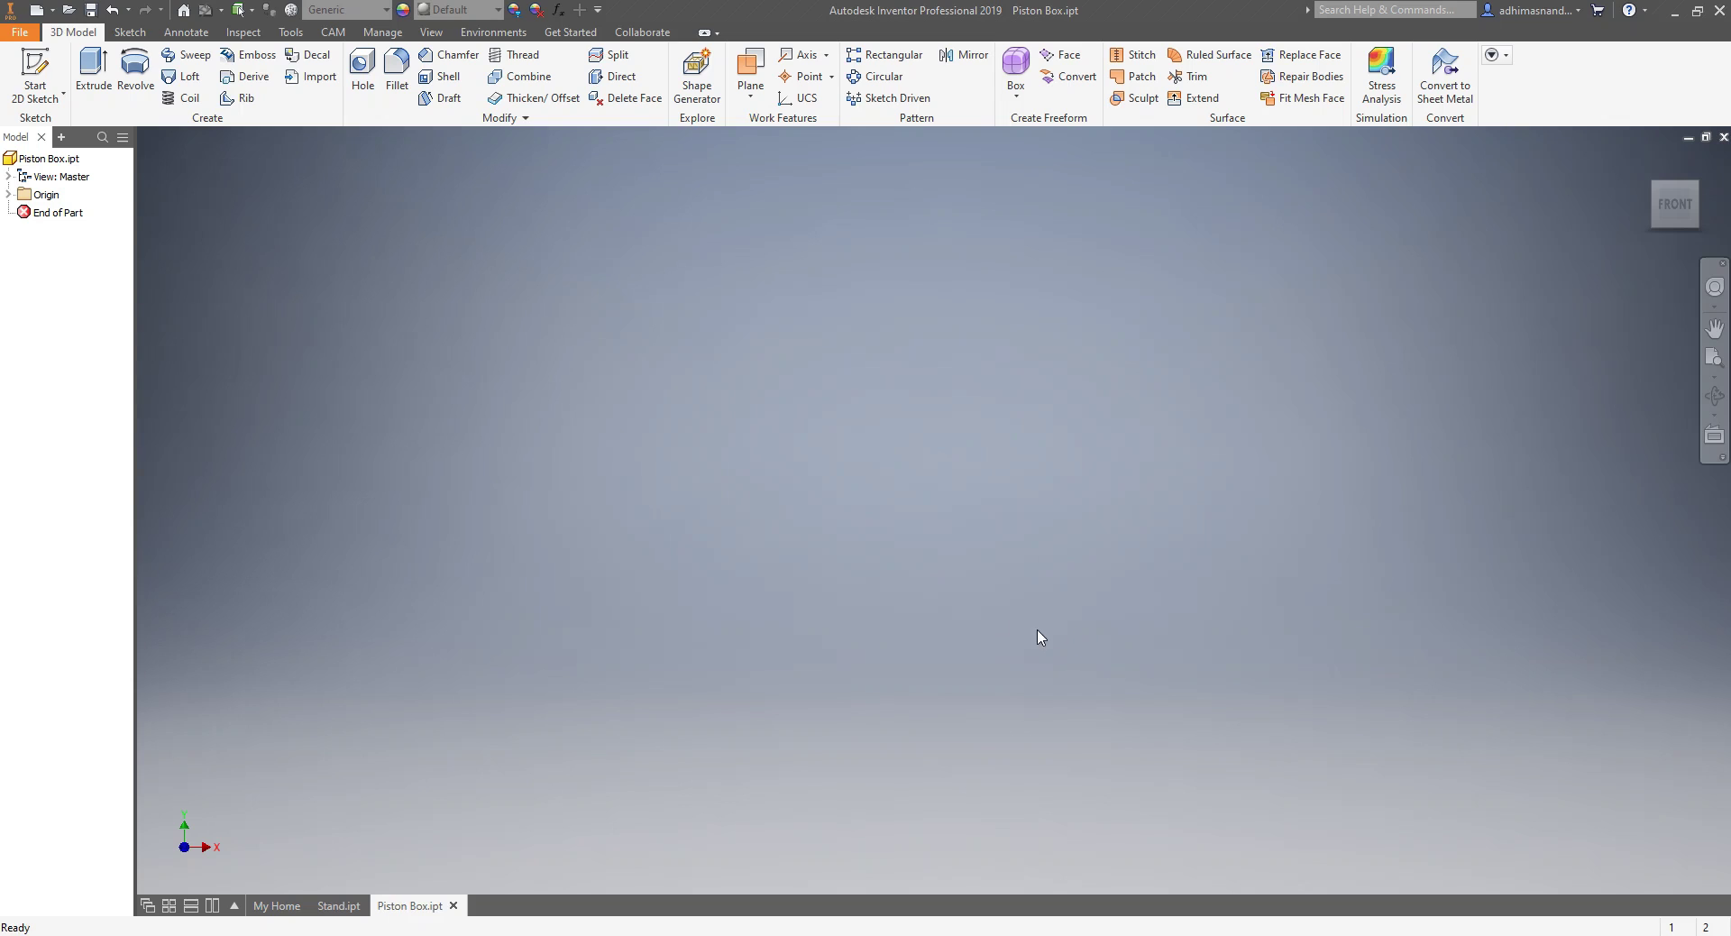
# - Start a 2D sketch on the front (XY) origin plane
pyautogui.click(54, 94)
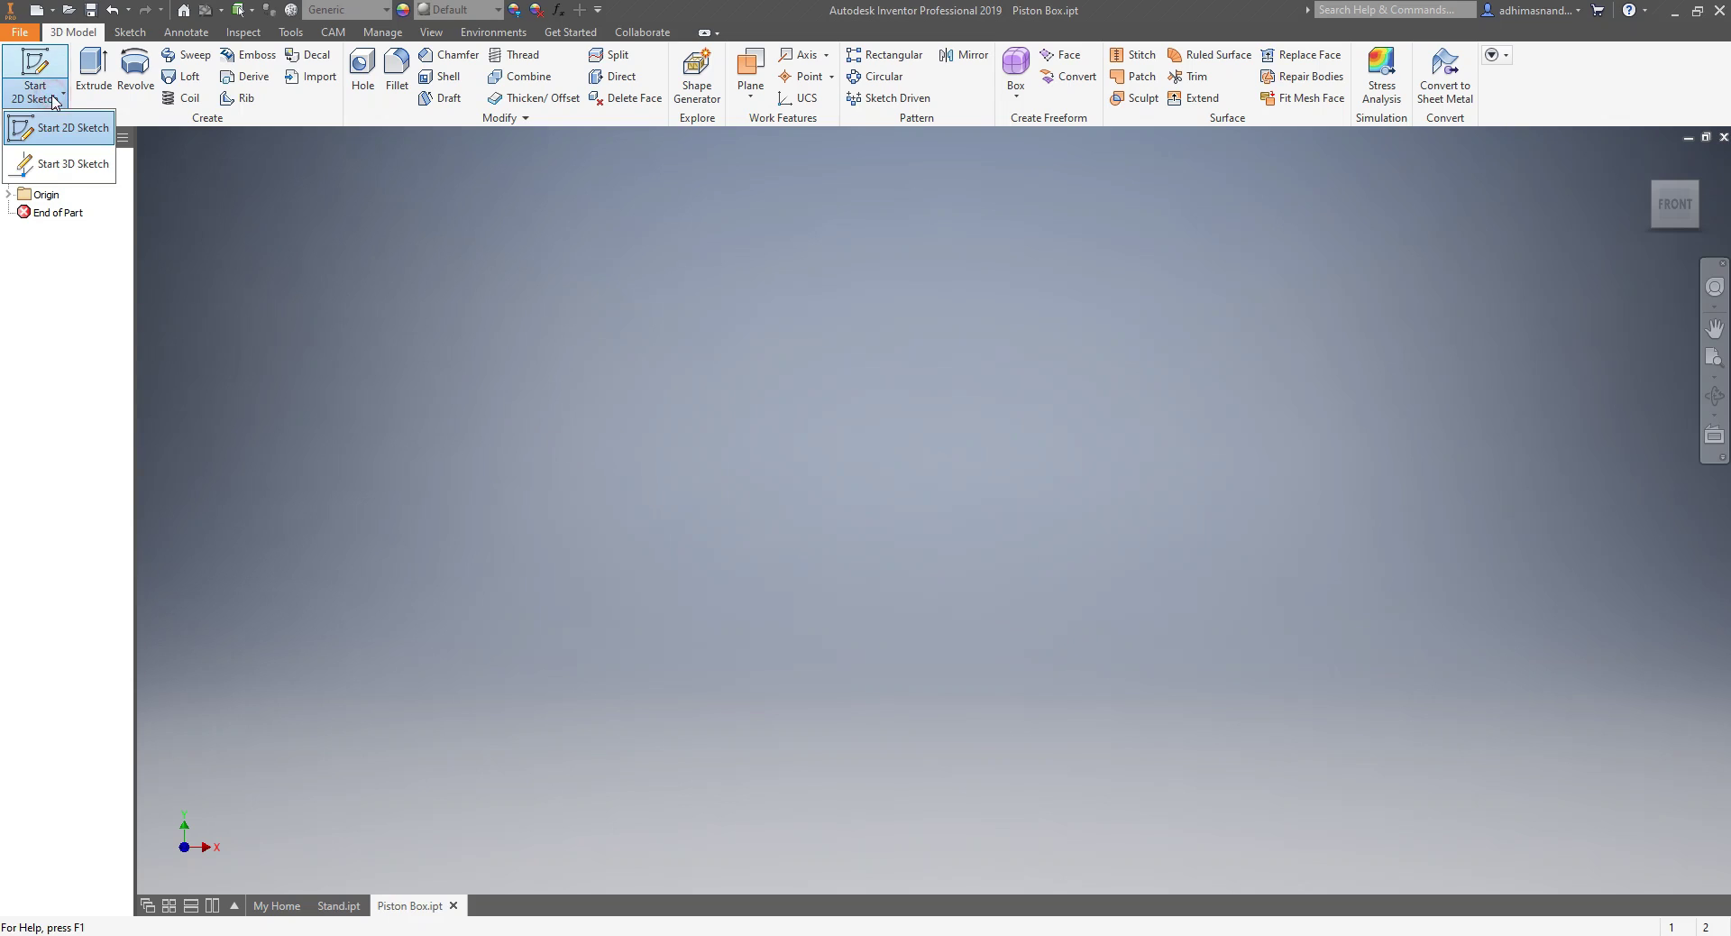
pyautogui.click(69, 132)
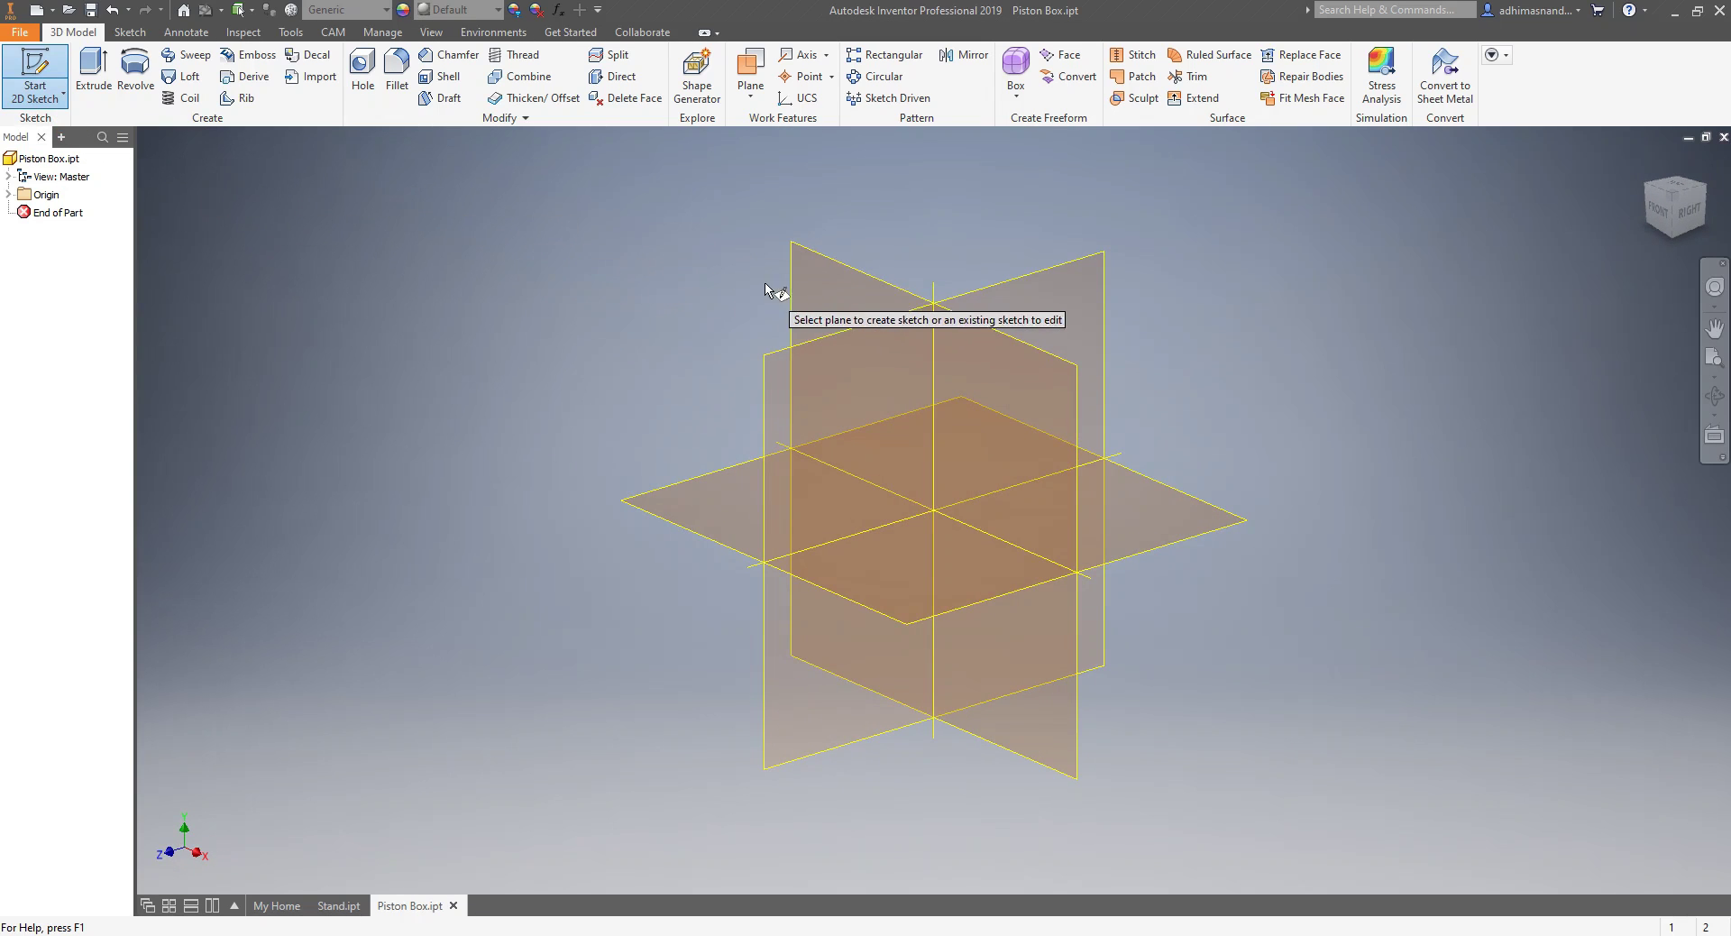
pyautogui.click(807, 294)
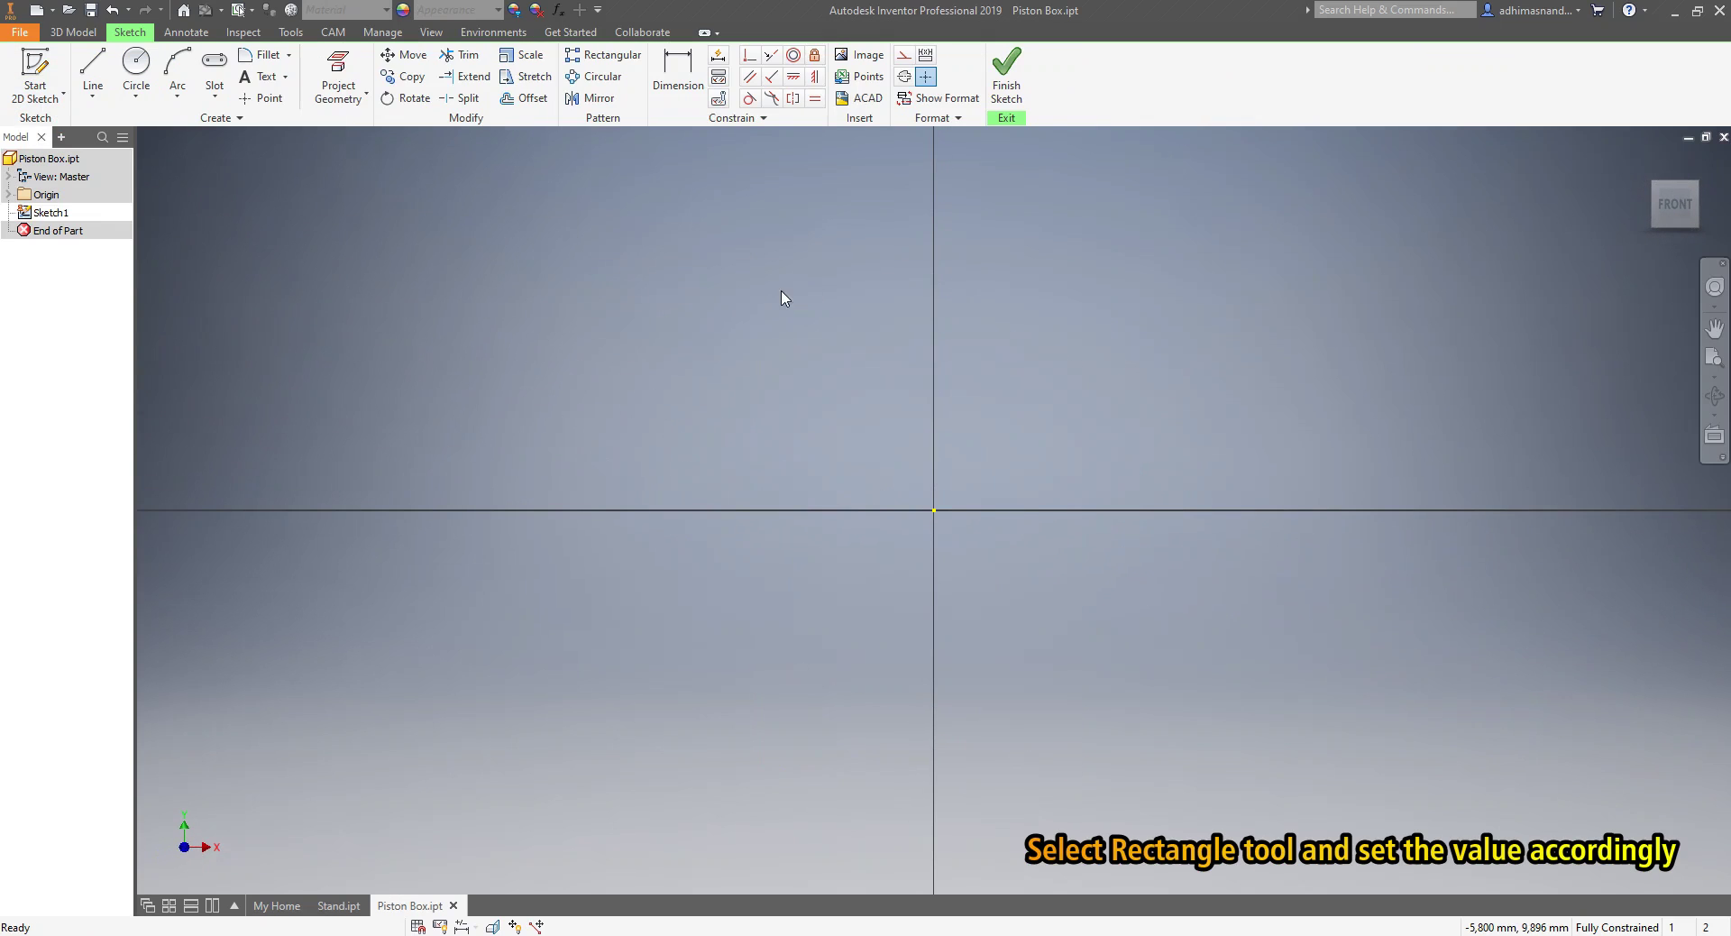
# - Draw a two-point center rectangle about 19.5 mm wide and 19.6 mm high, centred on the origin
pyautogui.click(214, 94)
pyautogui.click(262, 200)
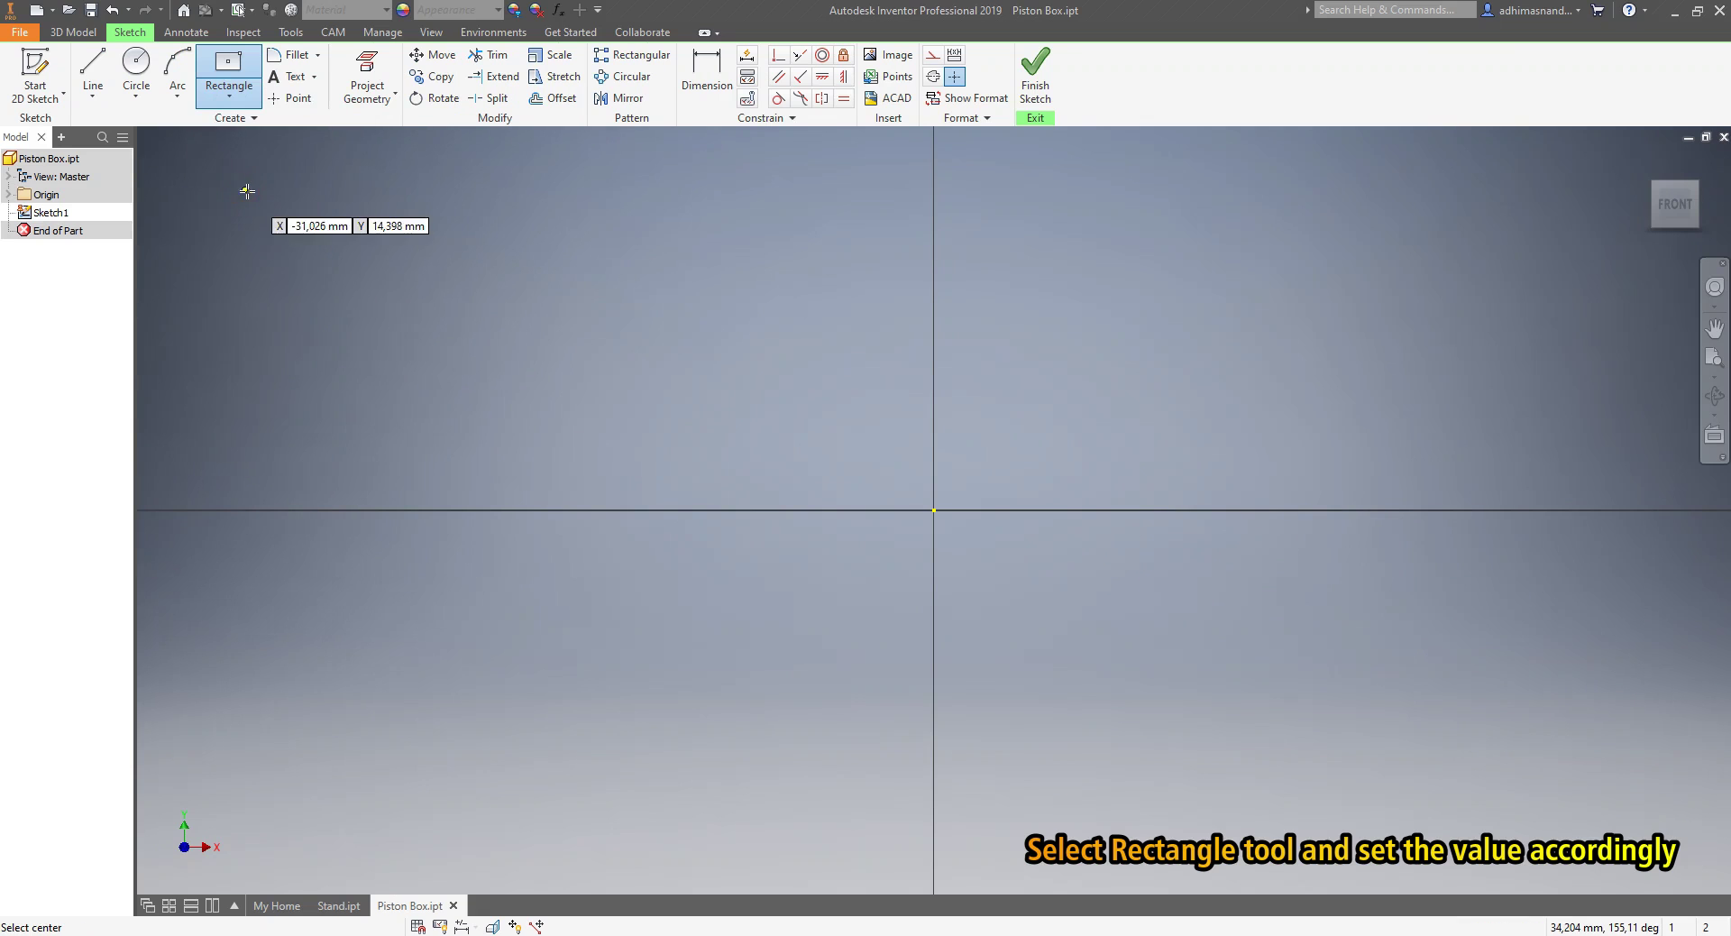
pyautogui.click(933, 507)
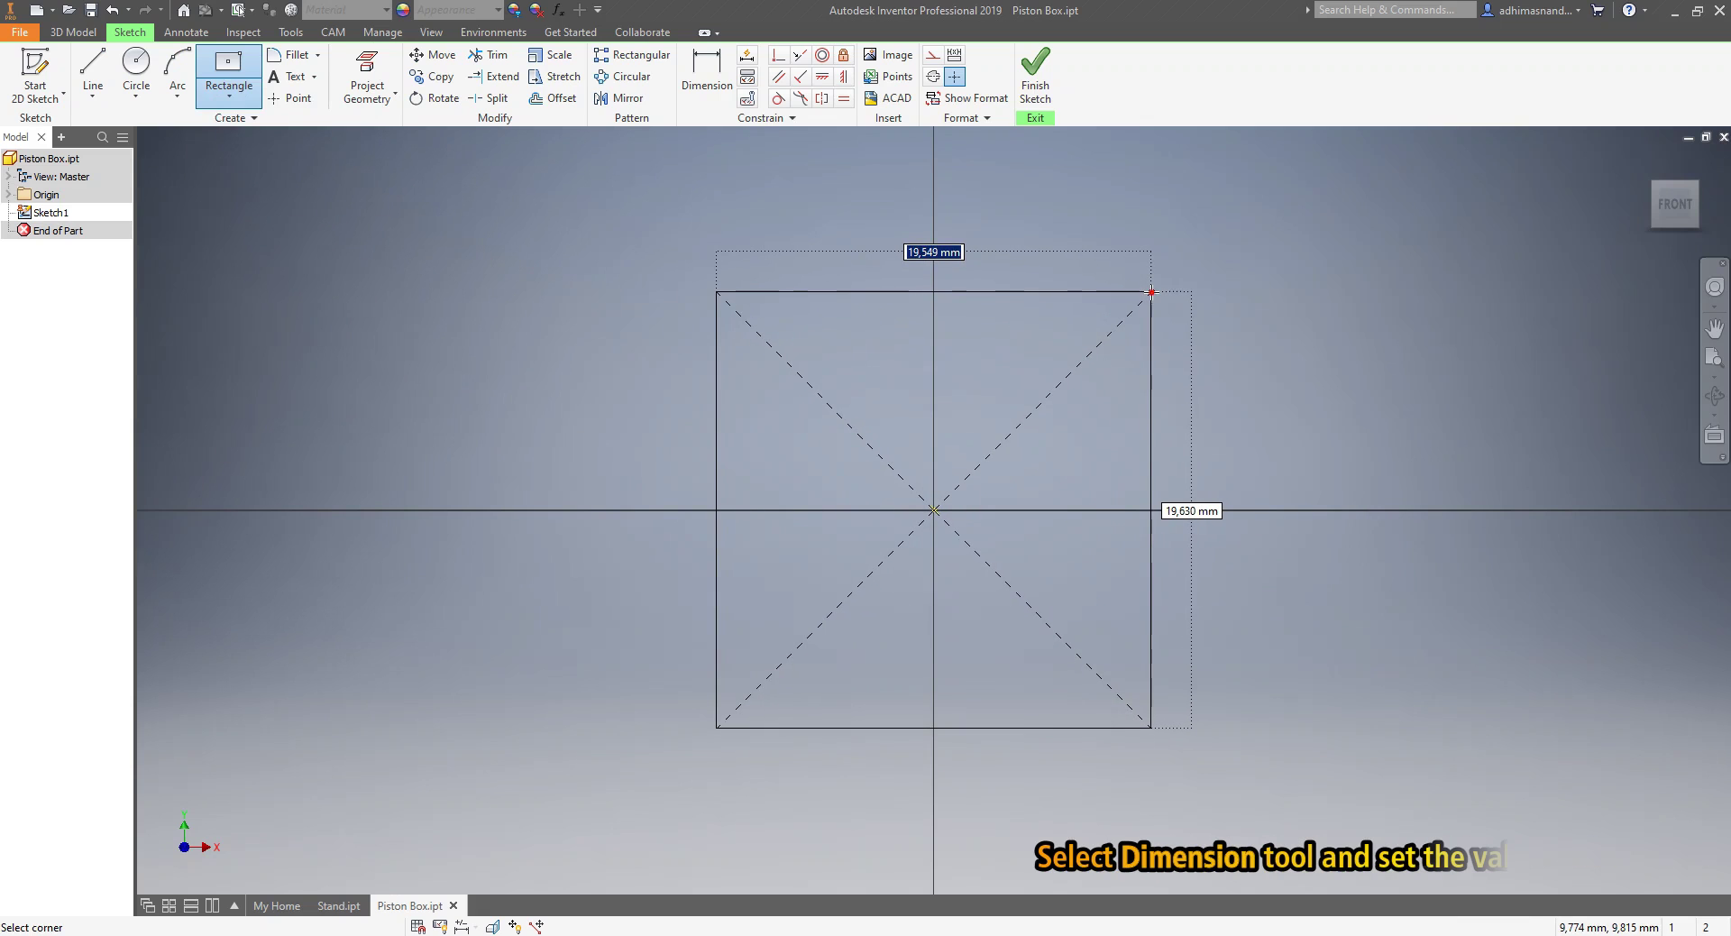
pyautogui.click(1152, 291)
pyautogui.press('Escape')
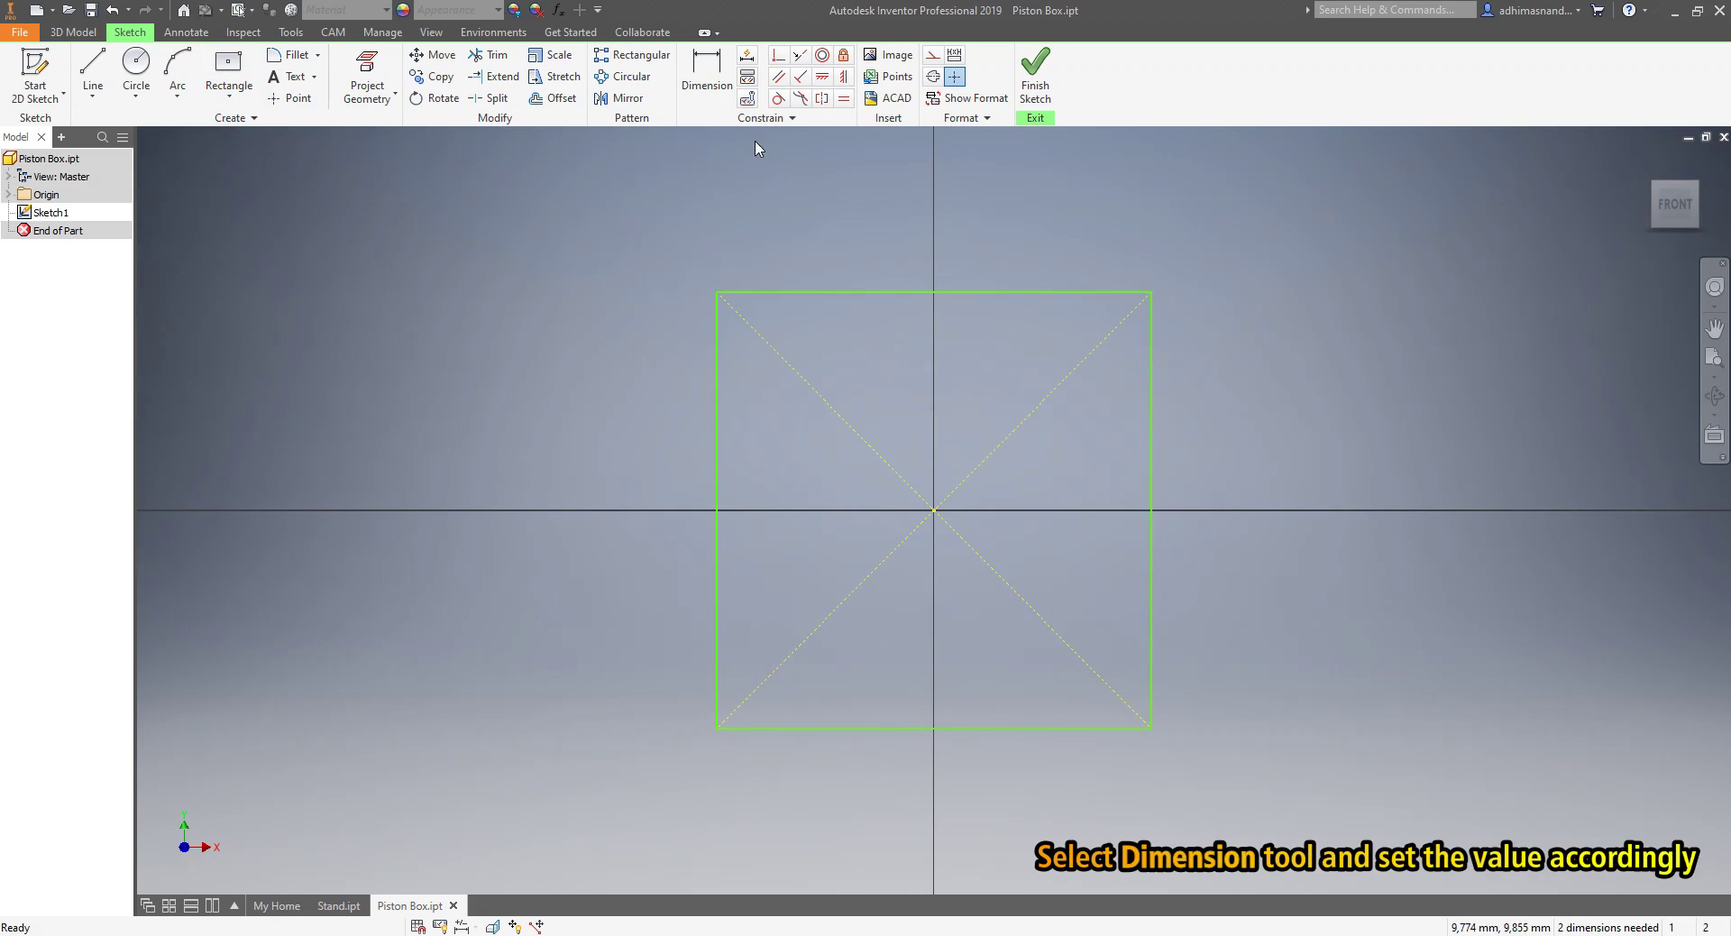
# - Dimension the rectangle's width and height to 54 mm each
pyautogui.click(707, 74)
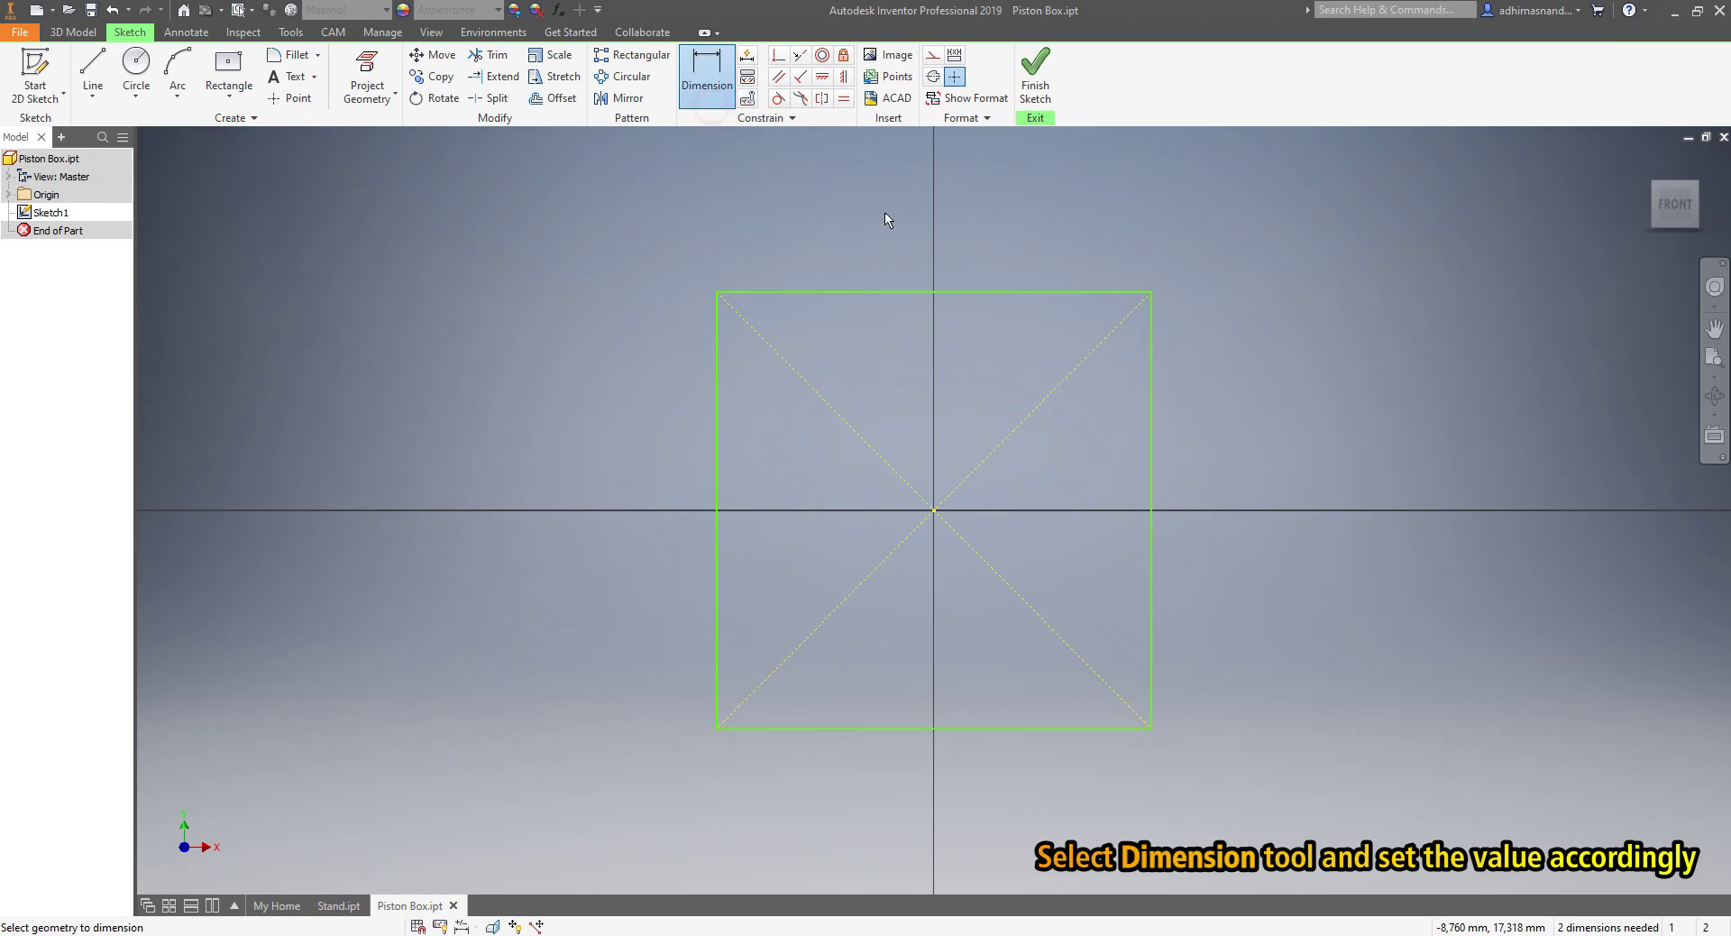
pyautogui.click(931, 291)
pyautogui.click(933, 239)
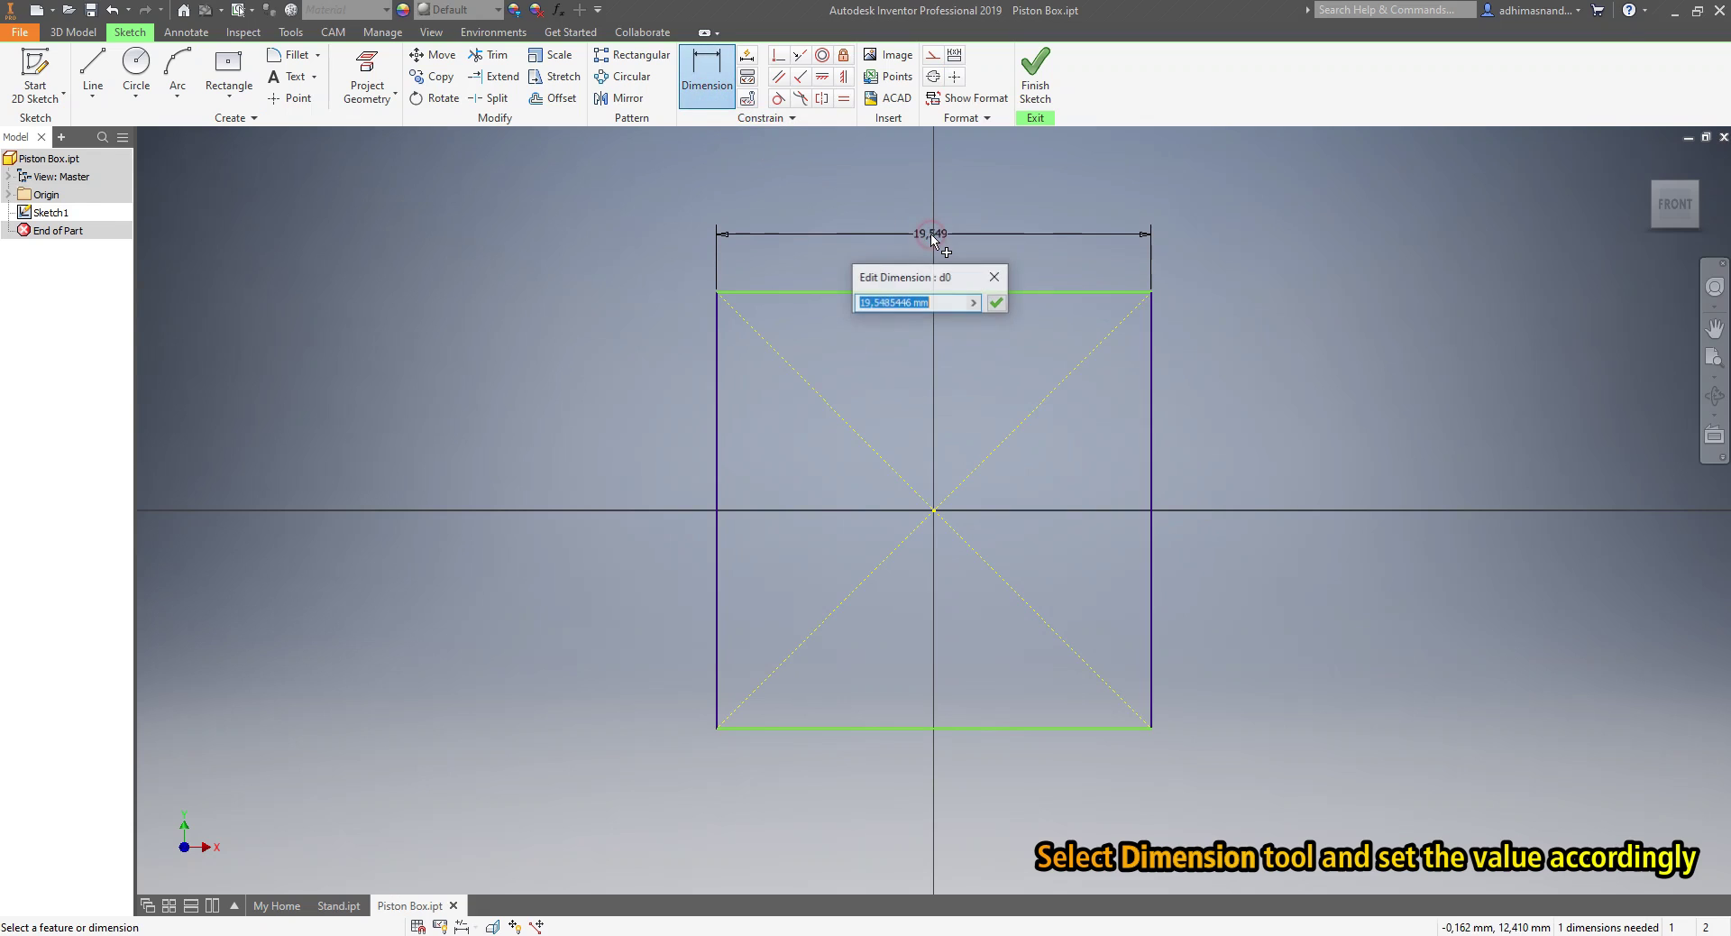
pyautogui.press('BackSpace')
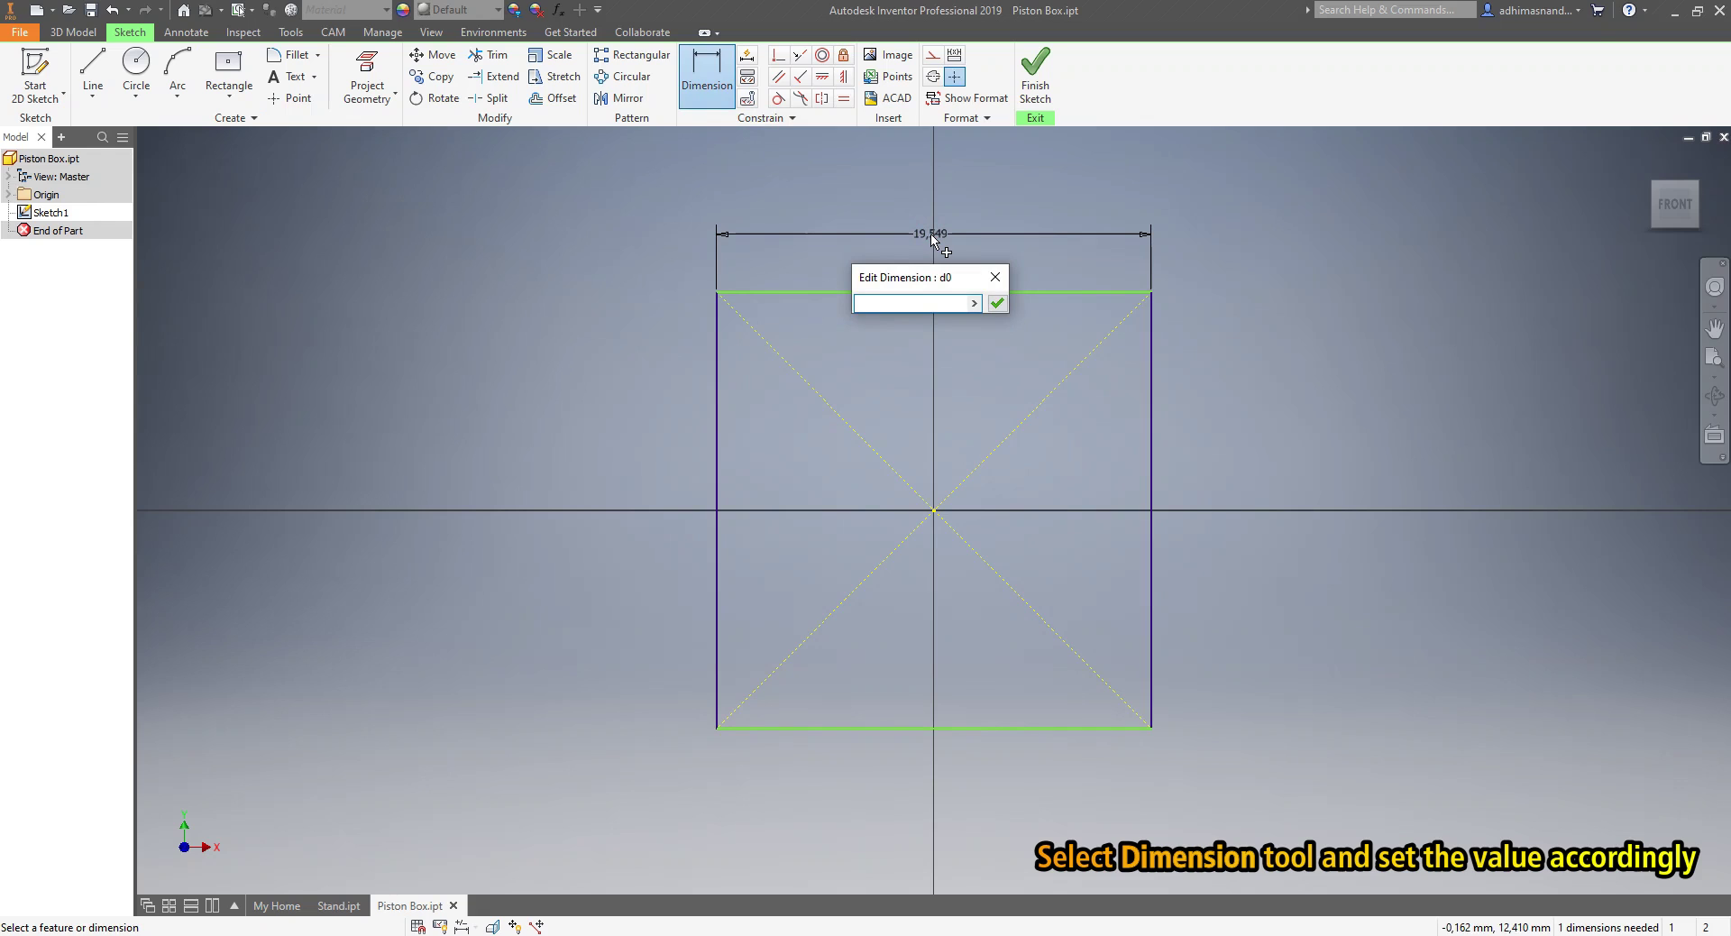
pyautogui.click(996, 303)
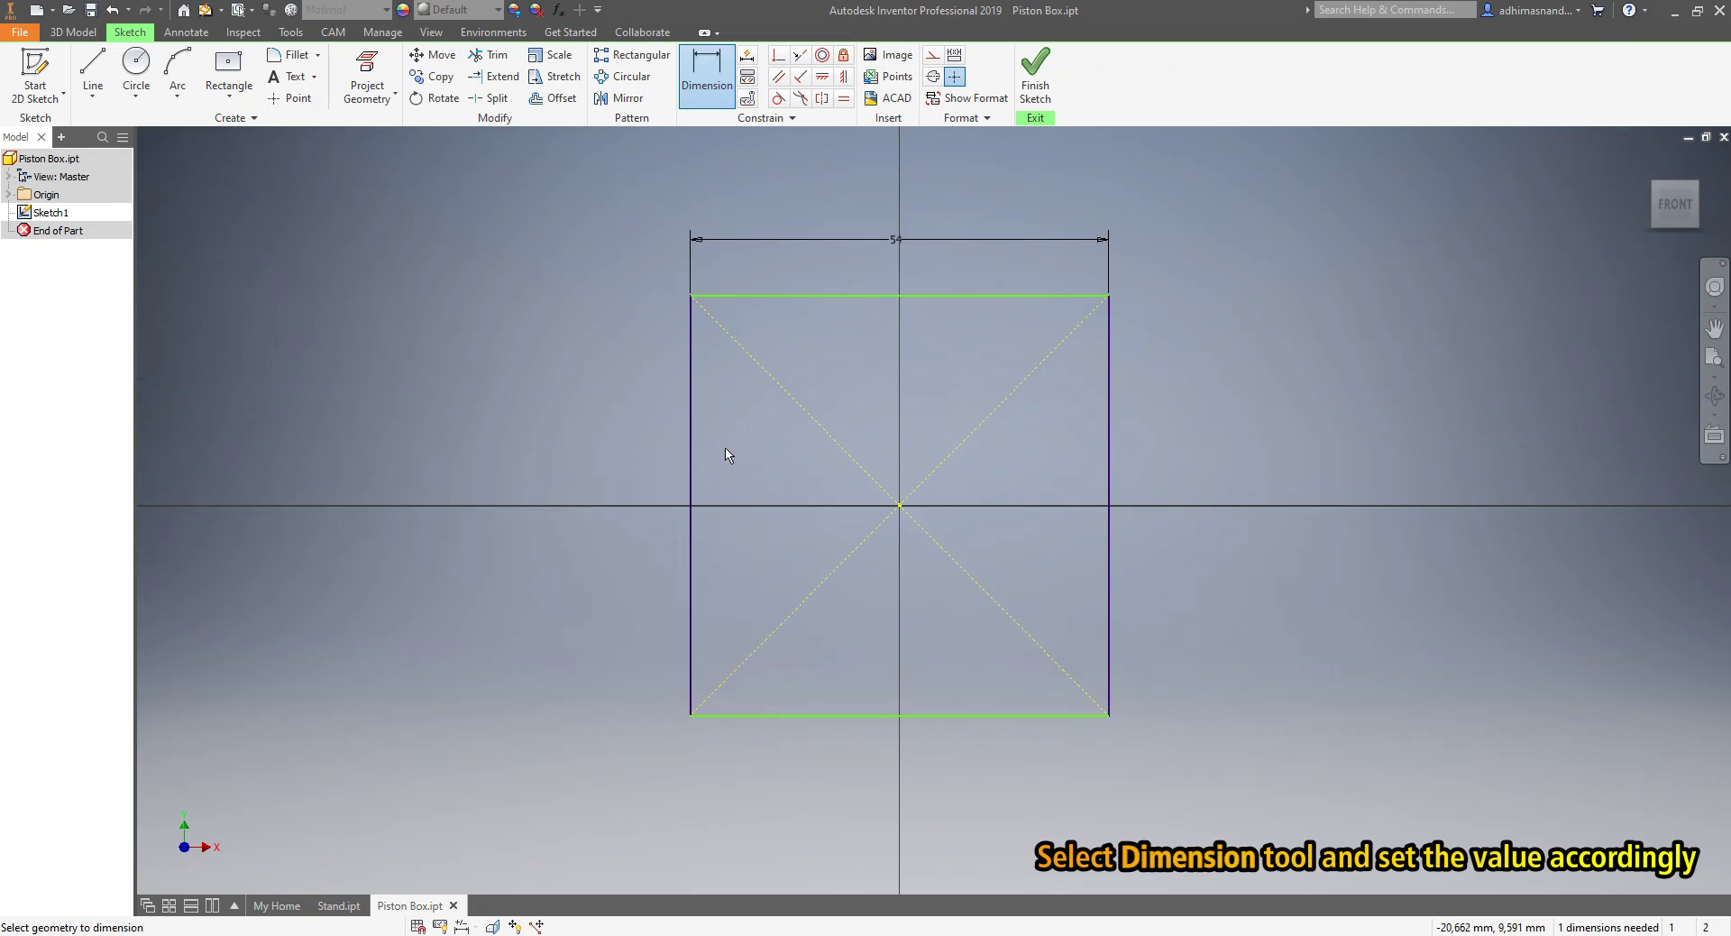
pyautogui.click(691, 484)
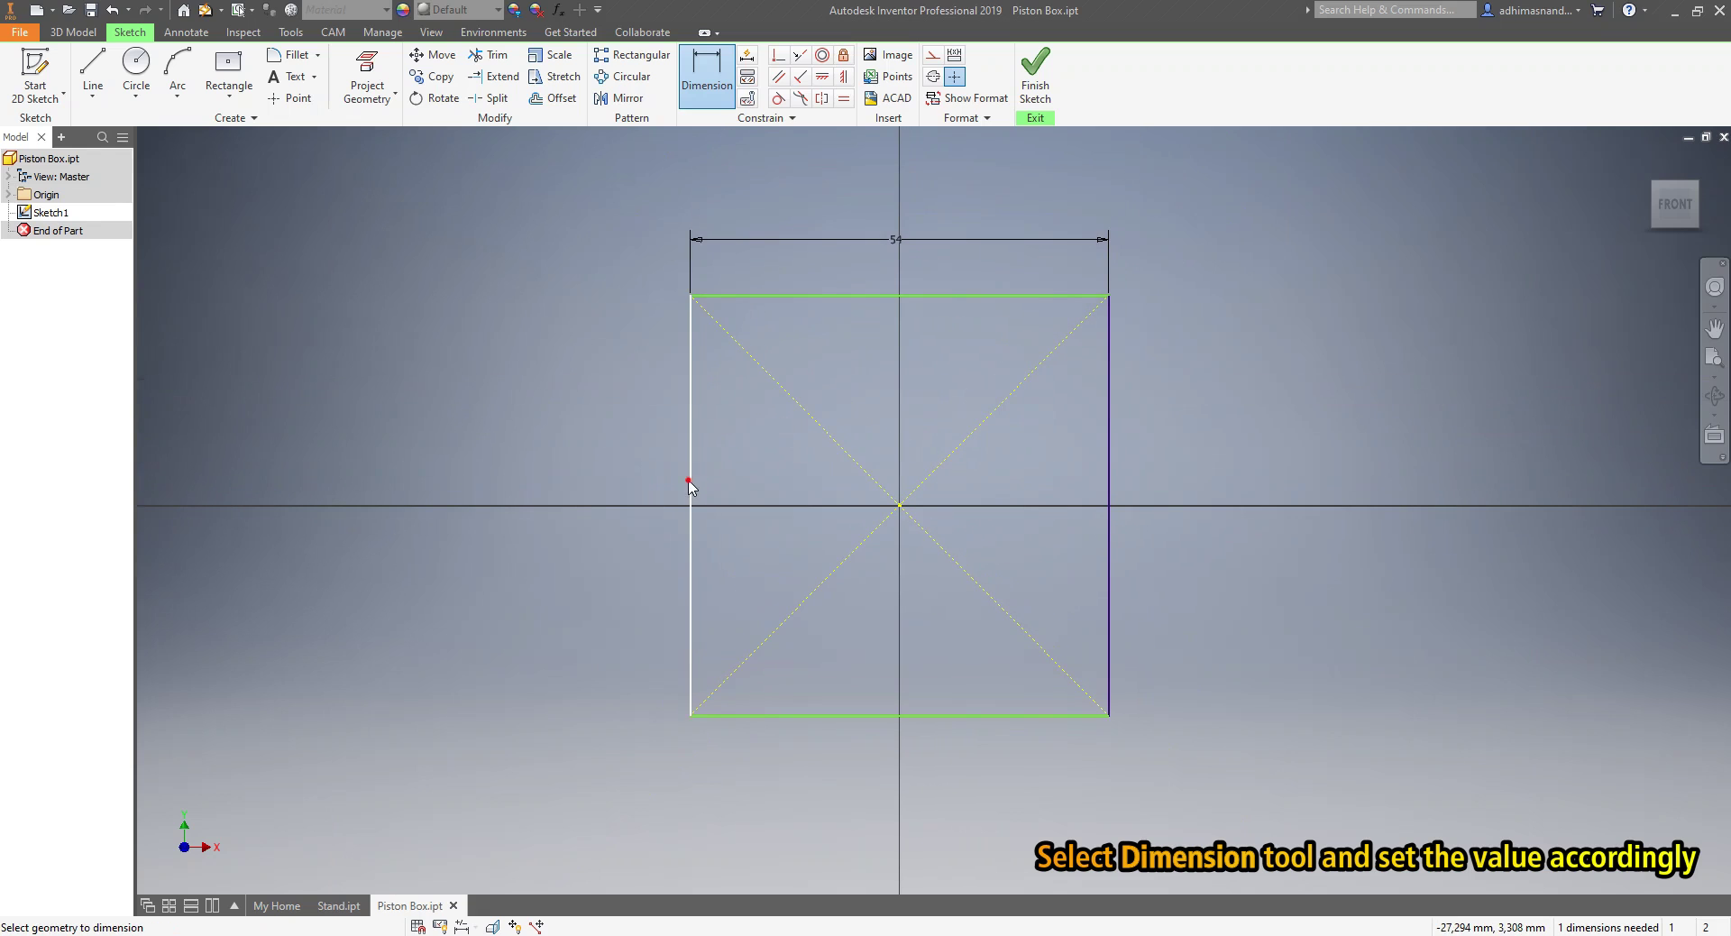
pyautogui.click(636, 491)
pyautogui.write('54')
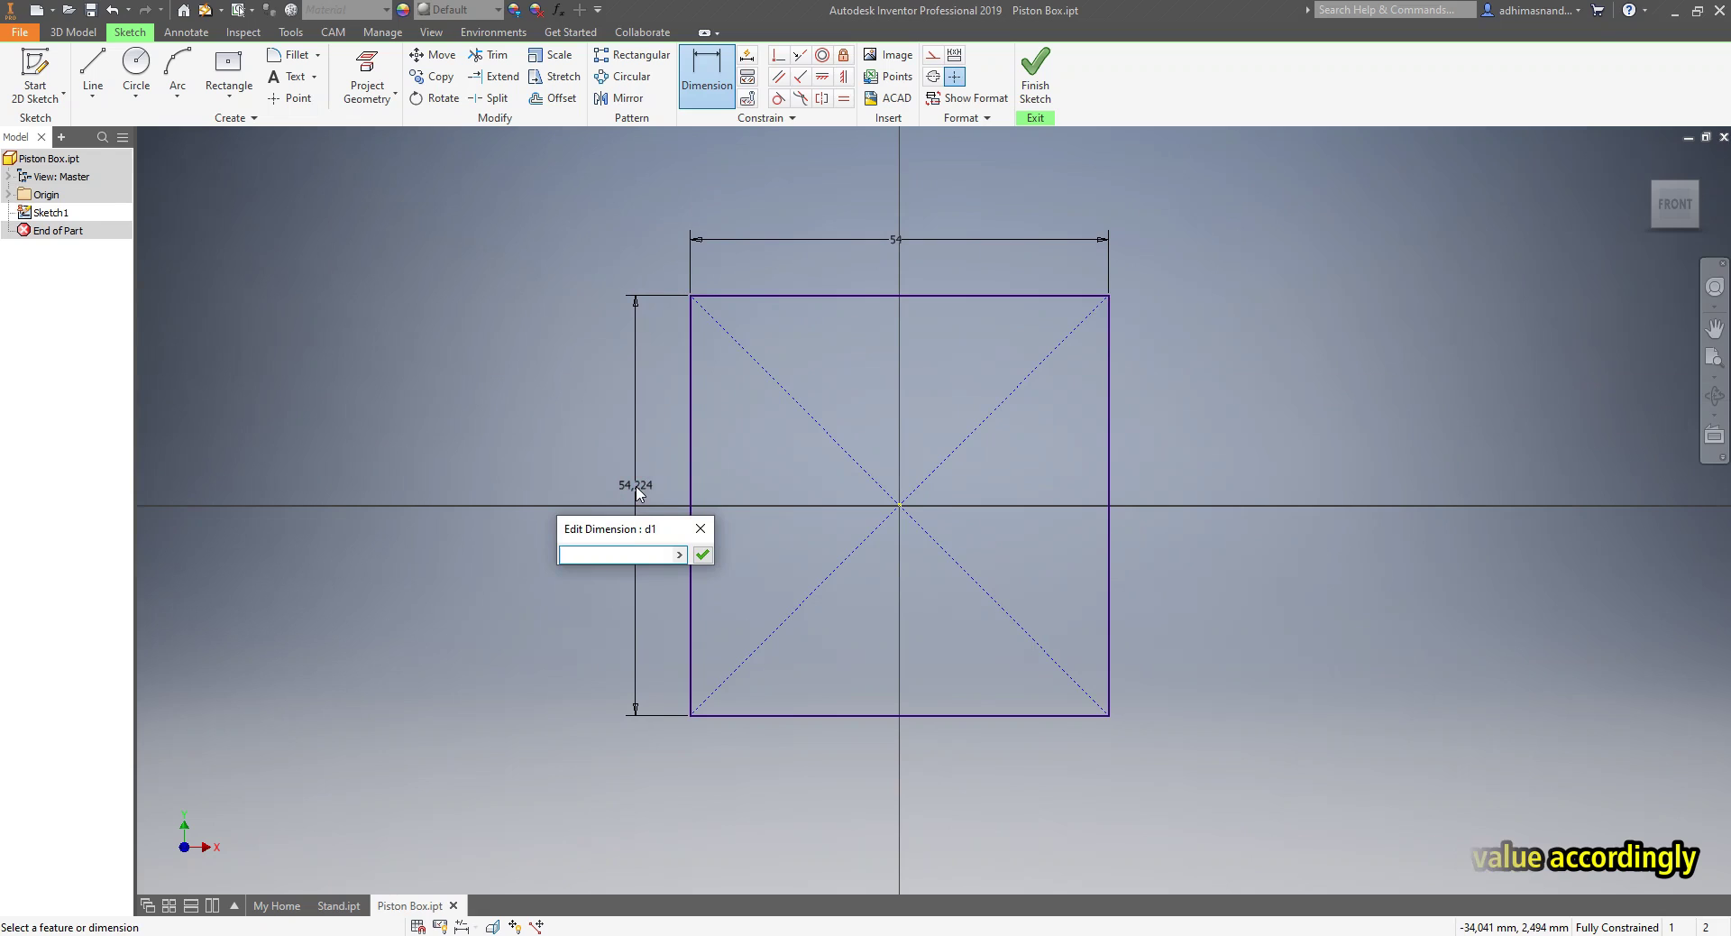
pyautogui.click(702, 555)
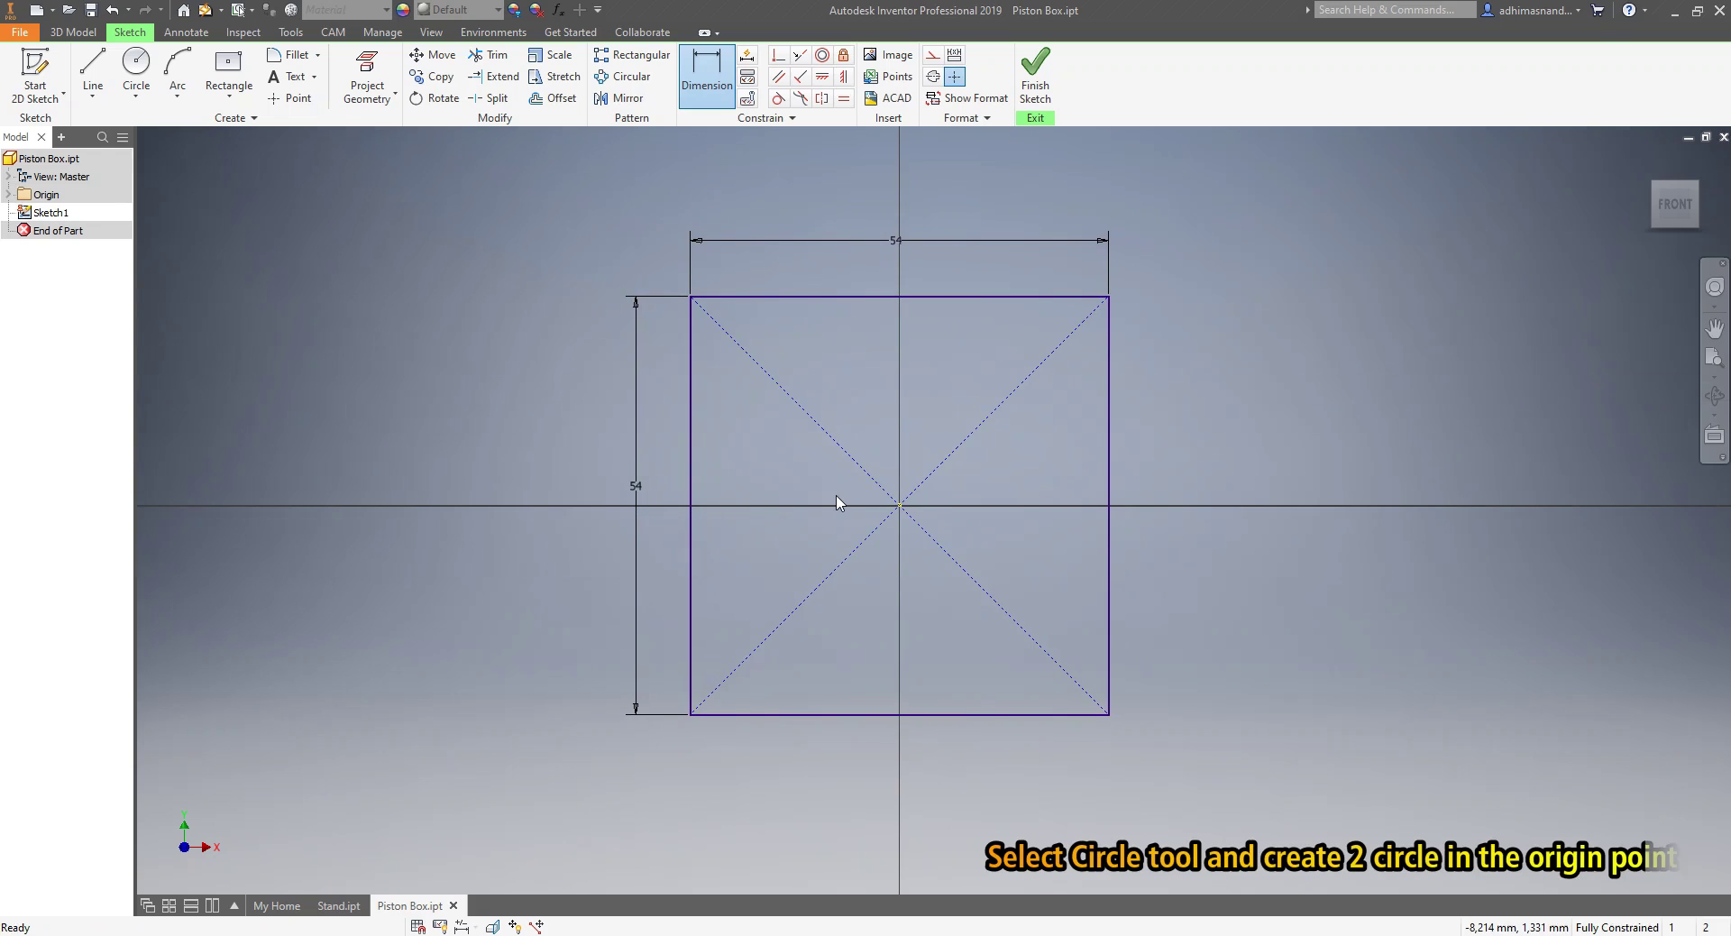
pyautogui.press('Escape')
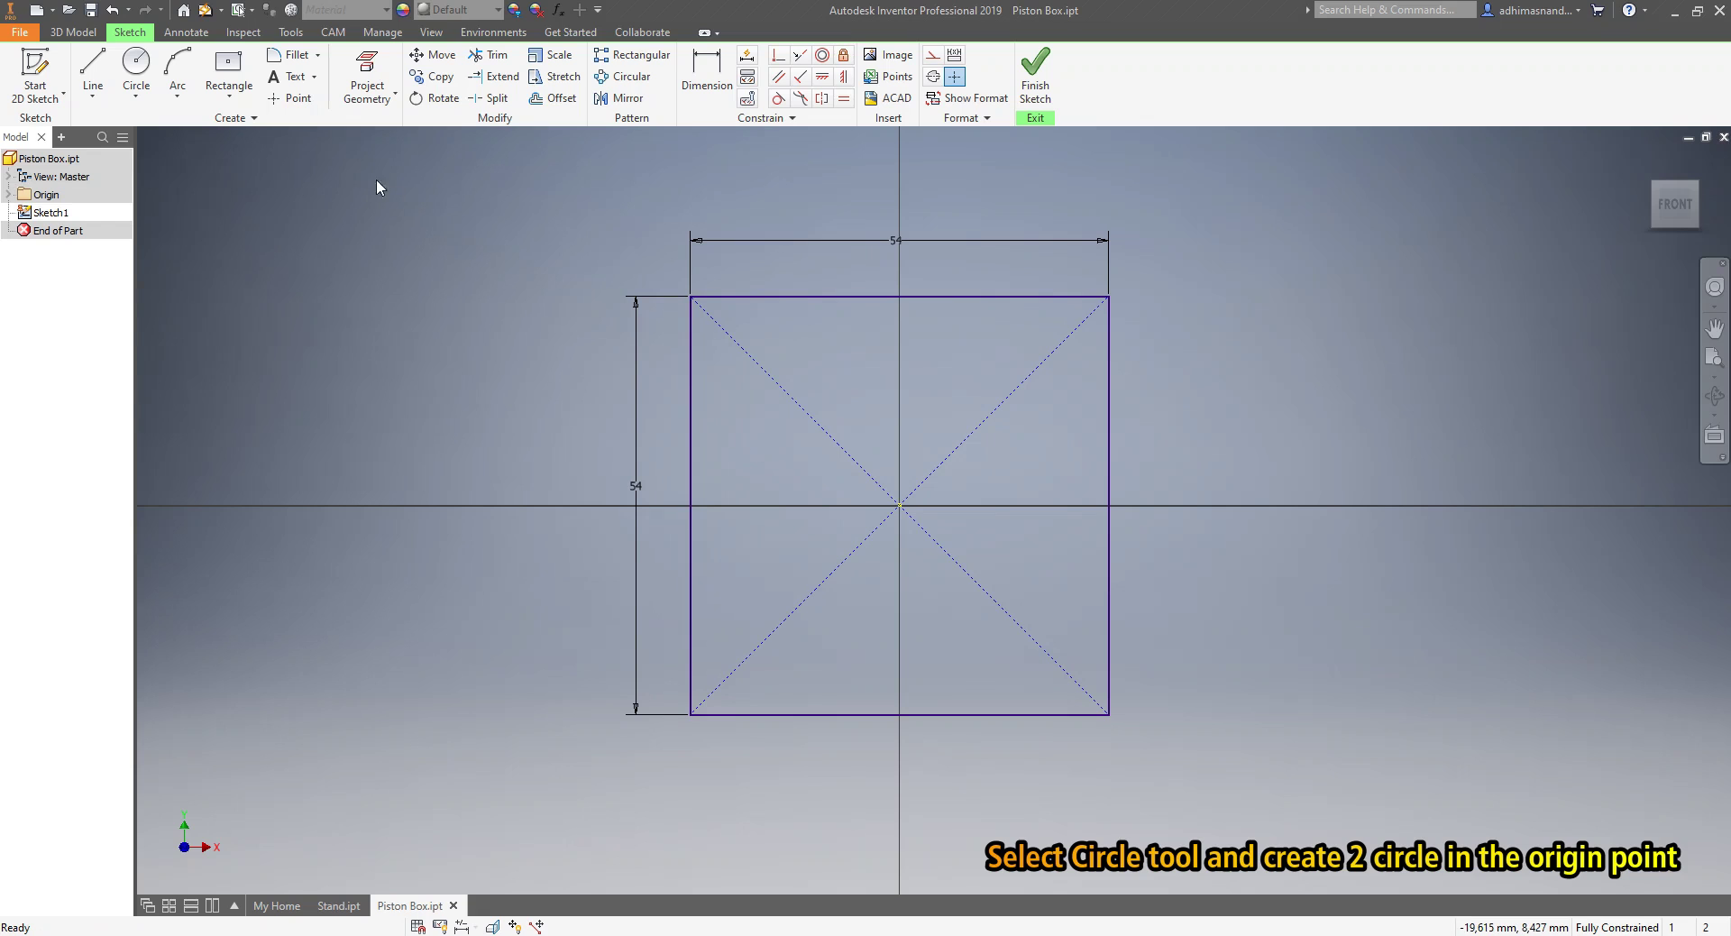
# - Draw two concentric center-point circles on the origin inside the square, the outer one about 37 mm in diameter
pyautogui.click(136, 94)
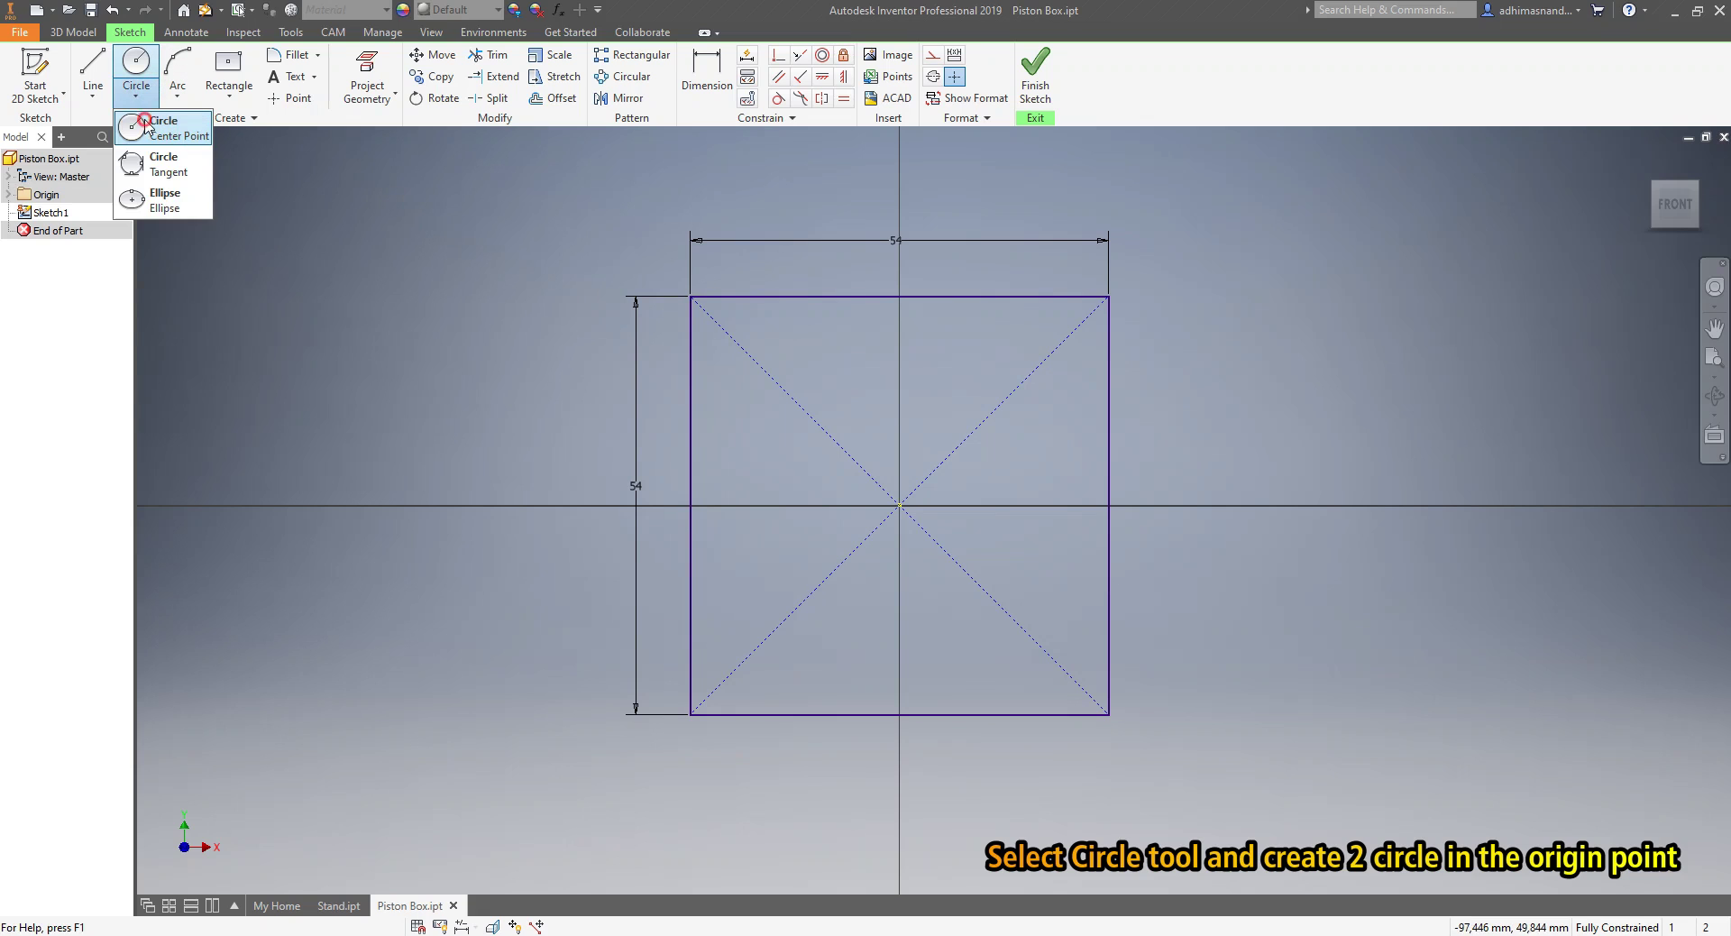
pyautogui.click(144, 124)
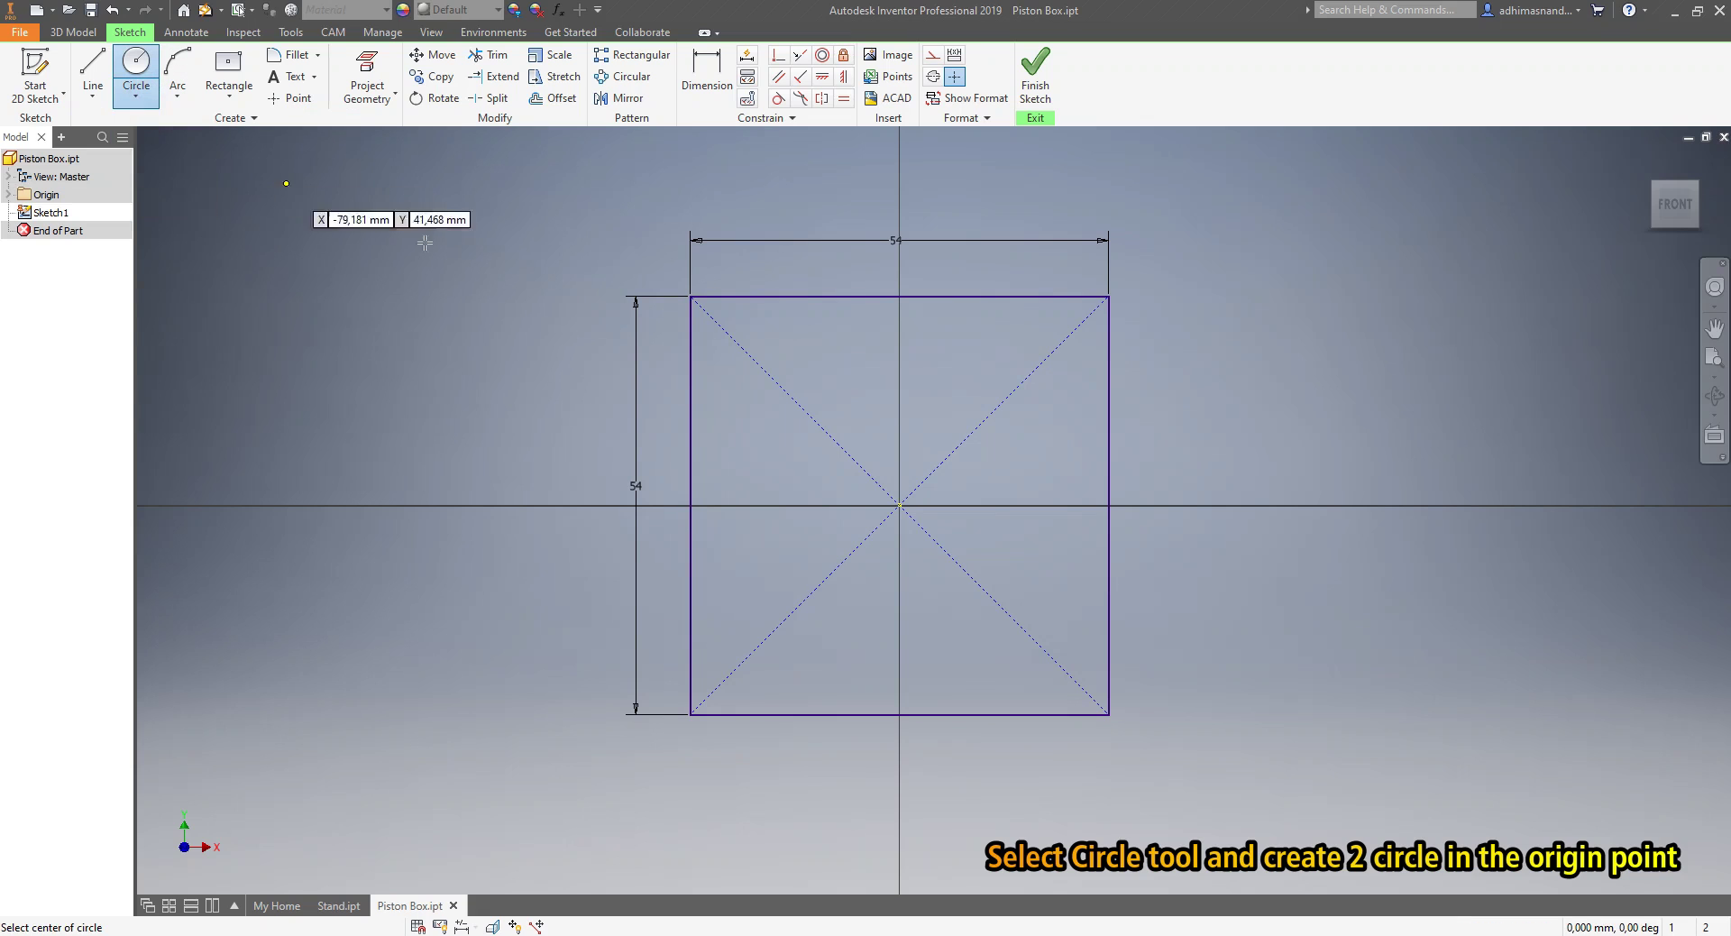
pyautogui.click(898, 504)
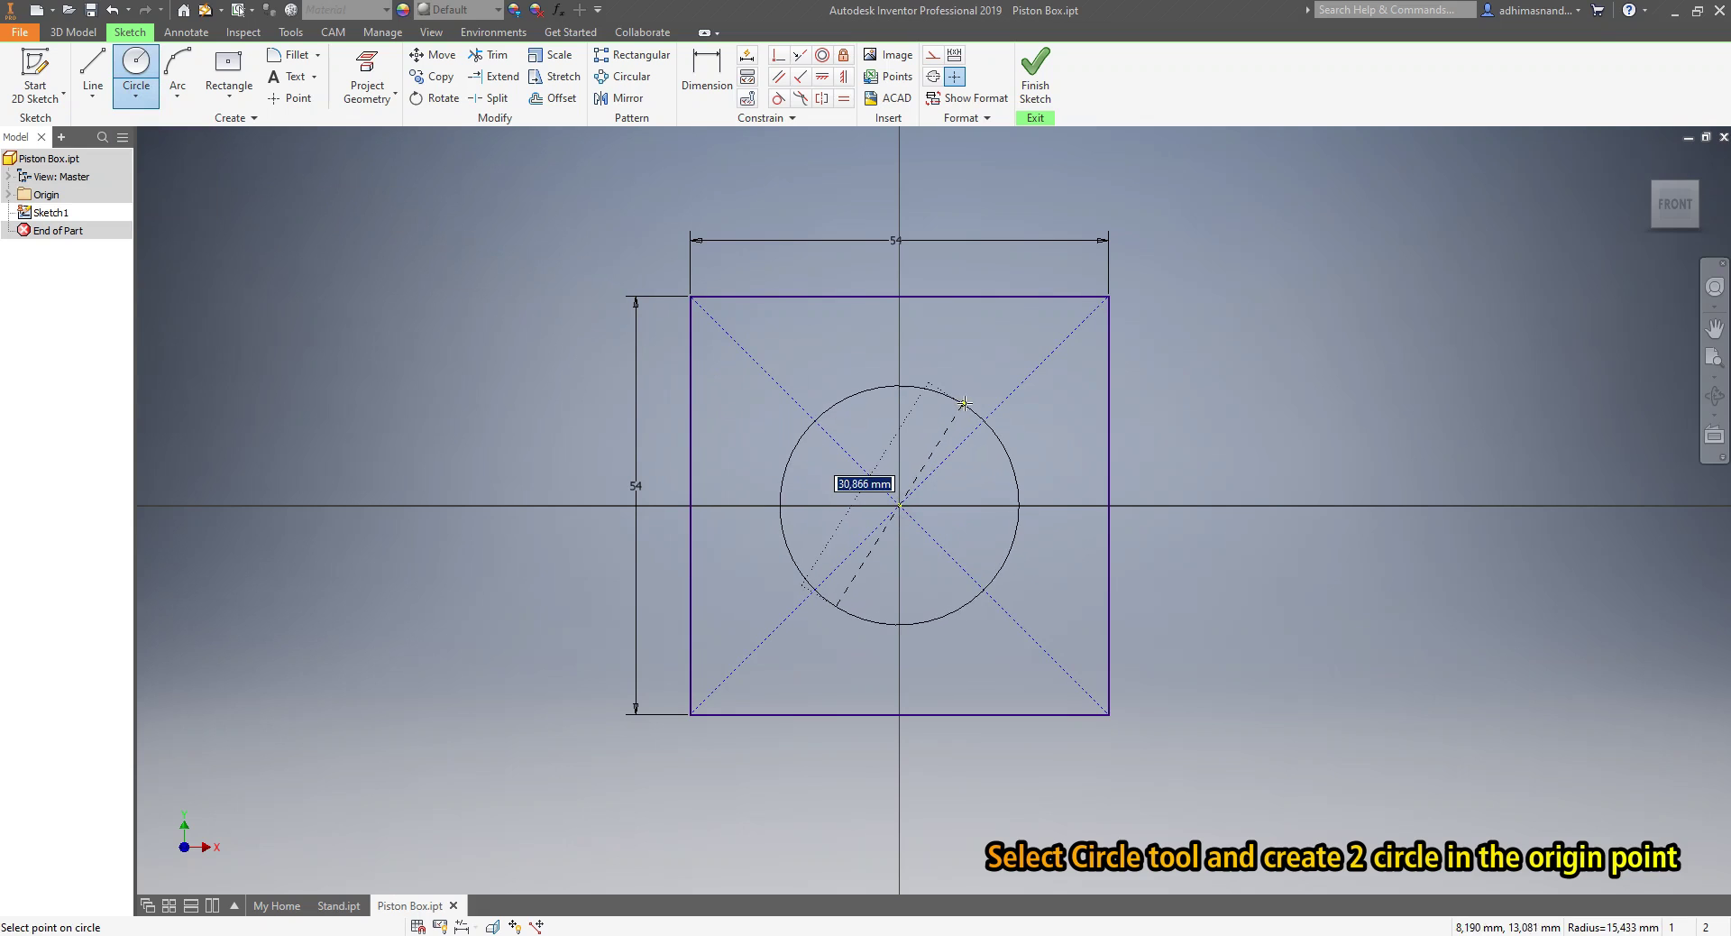
pyautogui.click(974, 381)
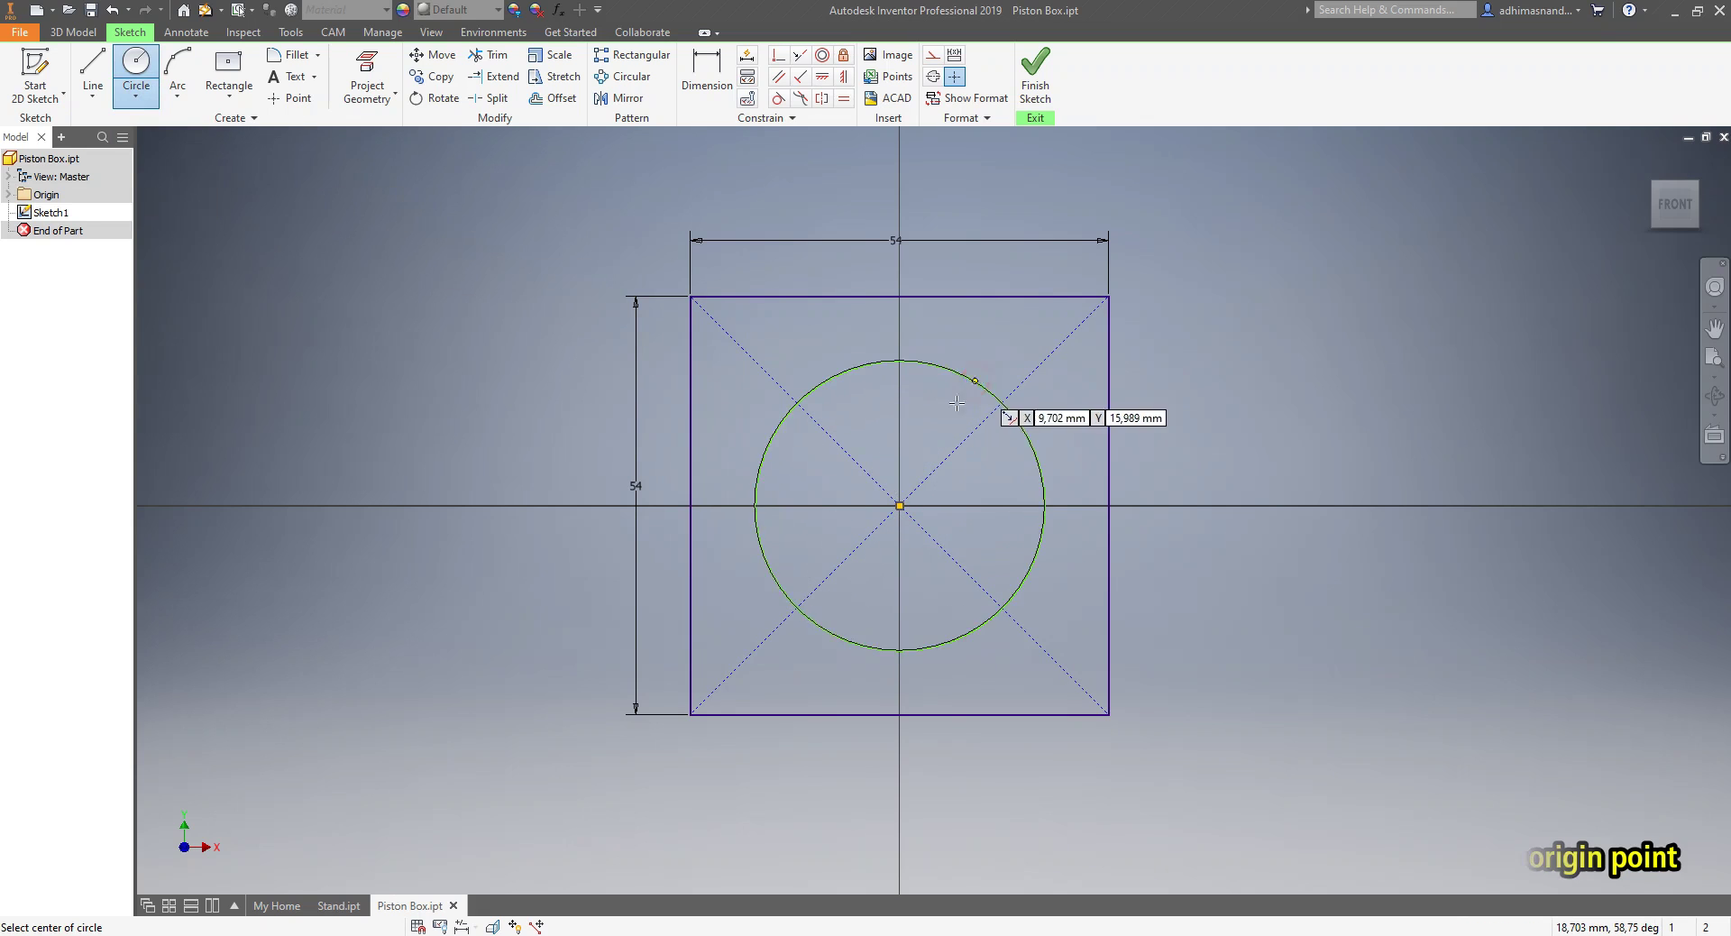
pyautogui.click(898, 505)
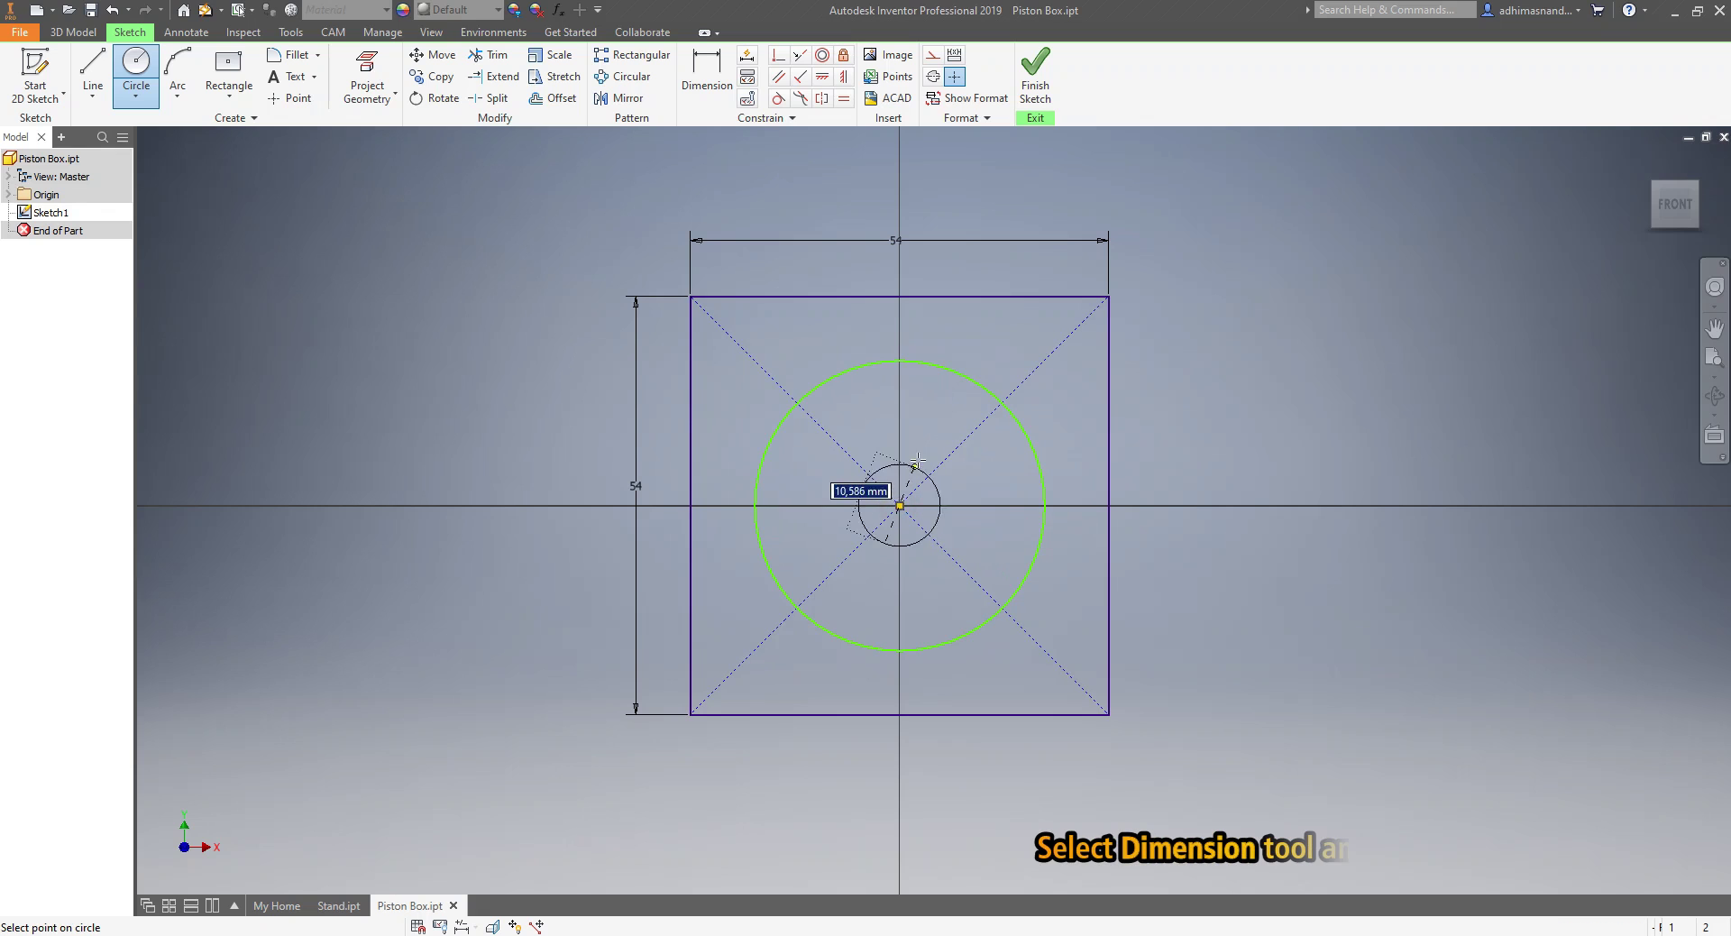
pyautogui.click(928, 454)
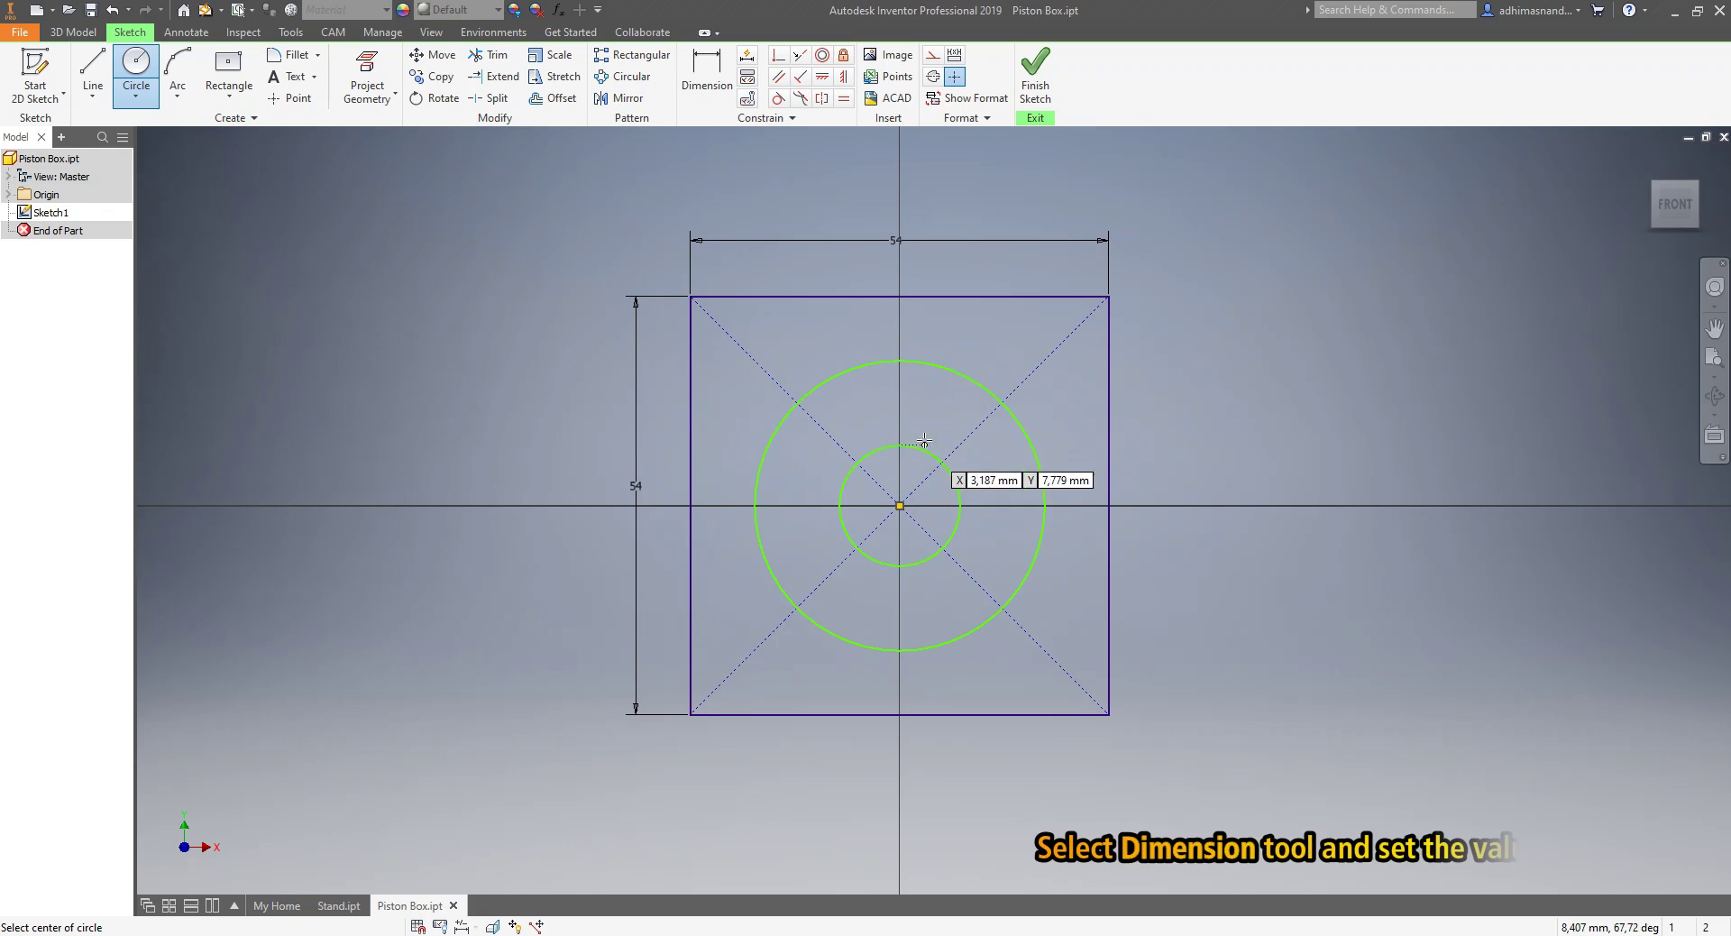
# - Dimension the outer circle's diameter to 38 mm and move the dimension text inside the circle
pyautogui.click(727, 70)
pyautogui.click(841, 370)
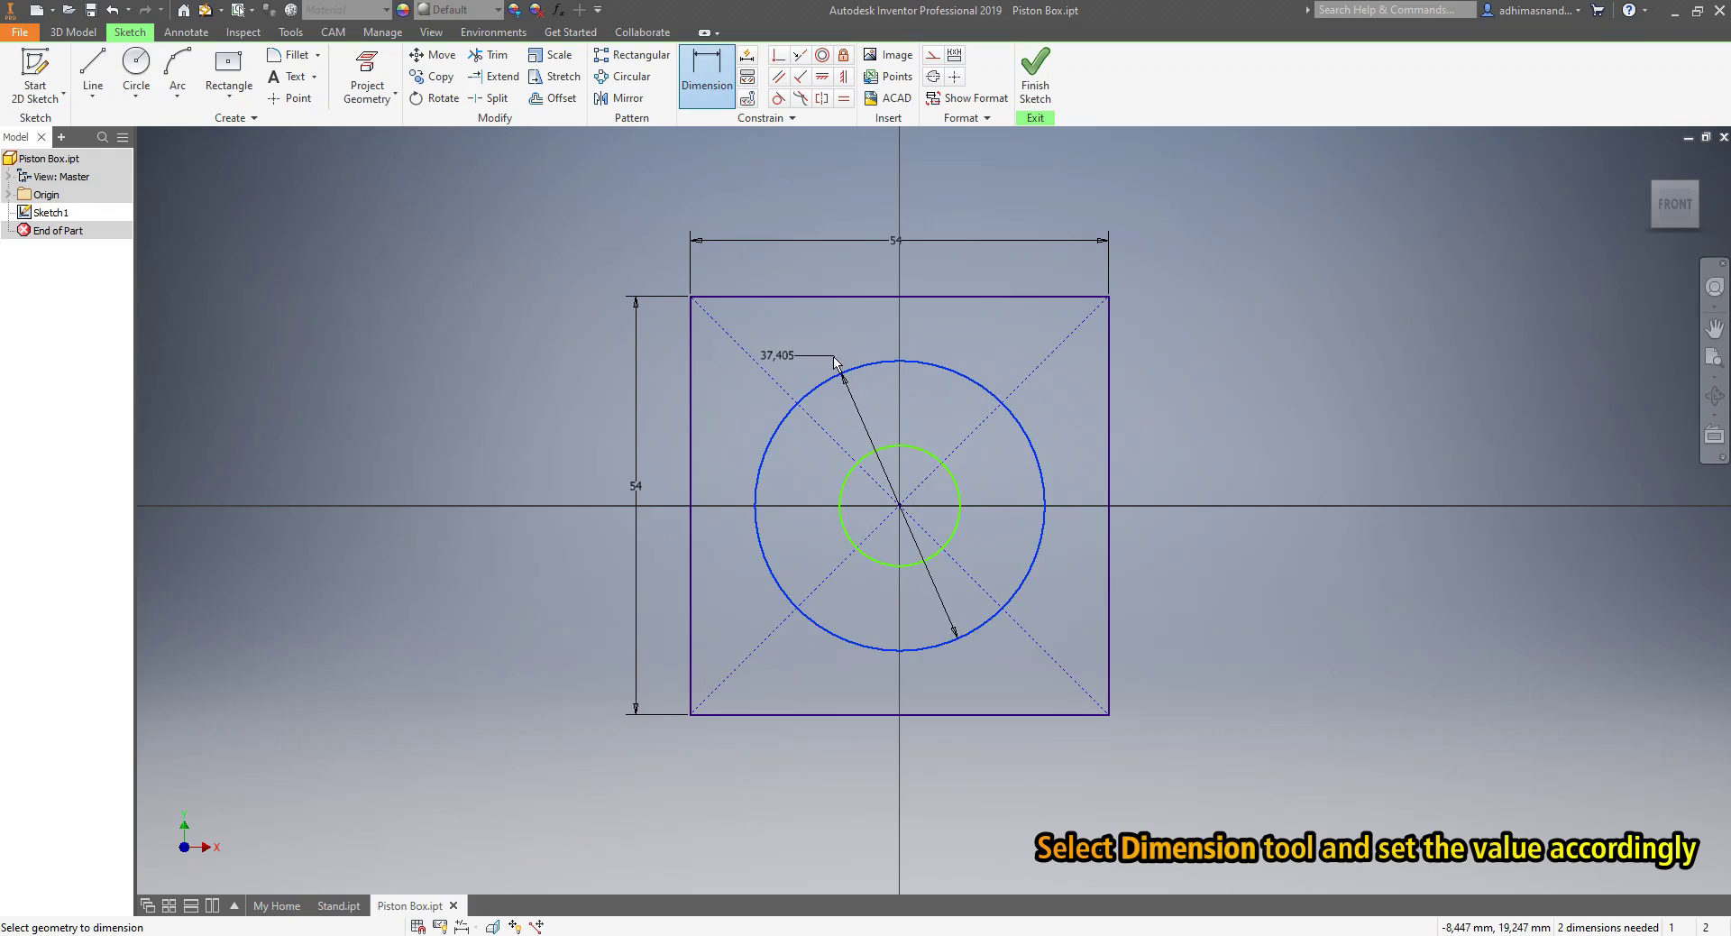
pyautogui.click(832, 359)
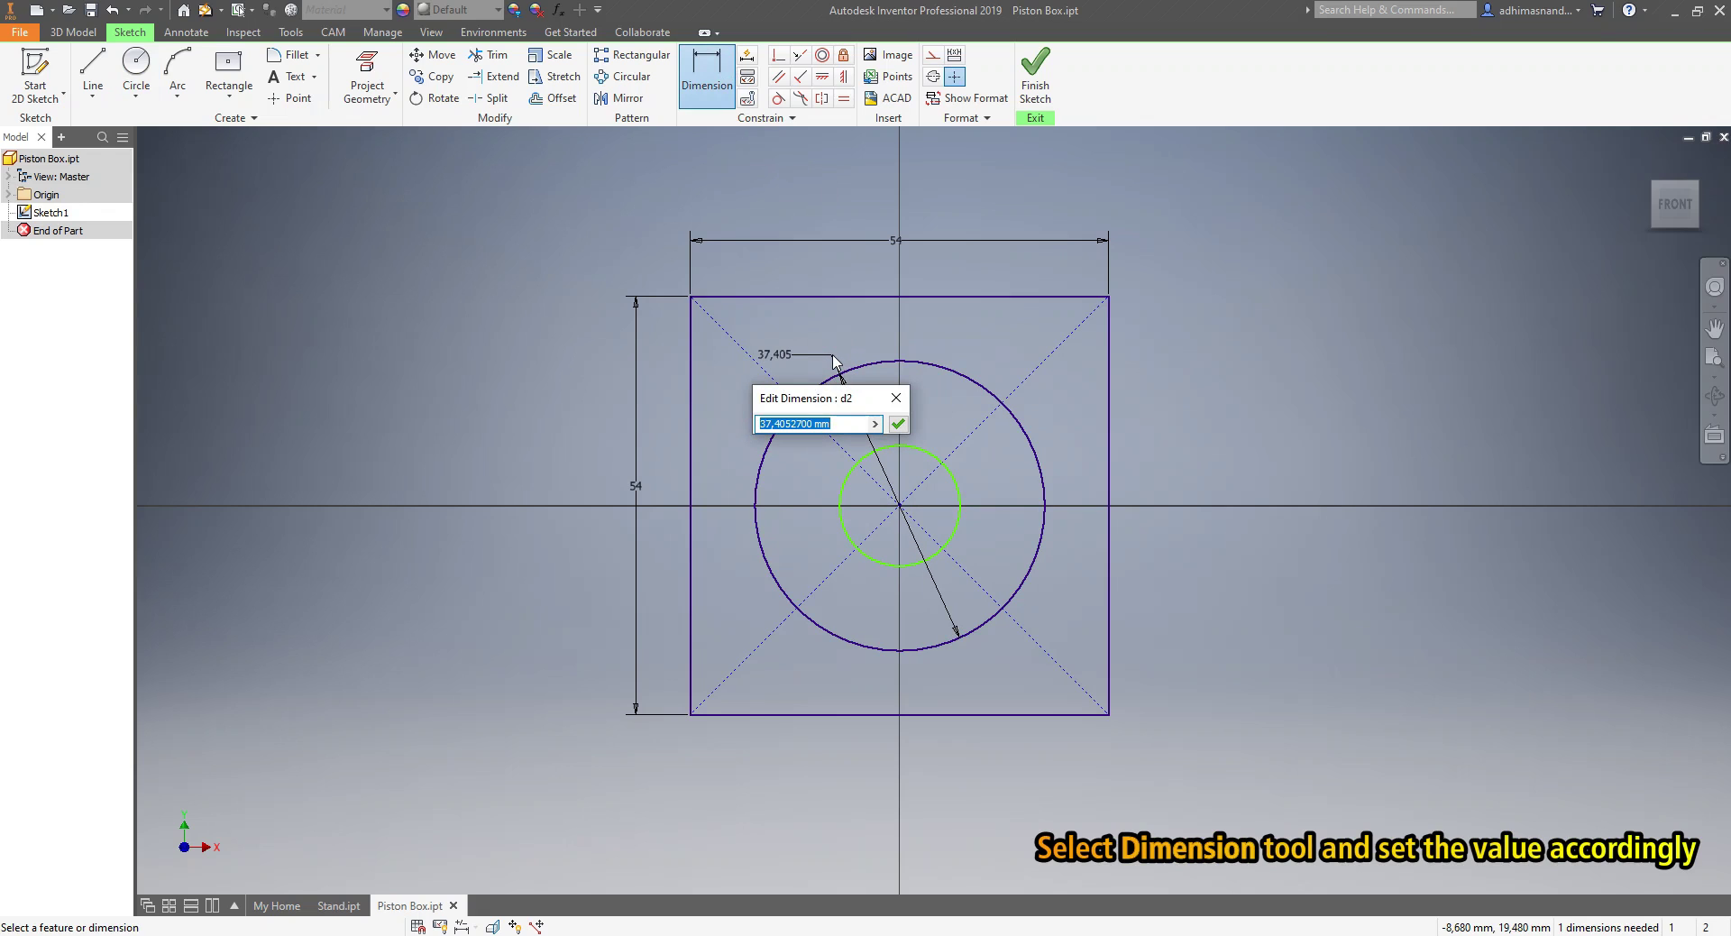
pyautogui.press('BackSpace')
pyautogui.click(898, 424)
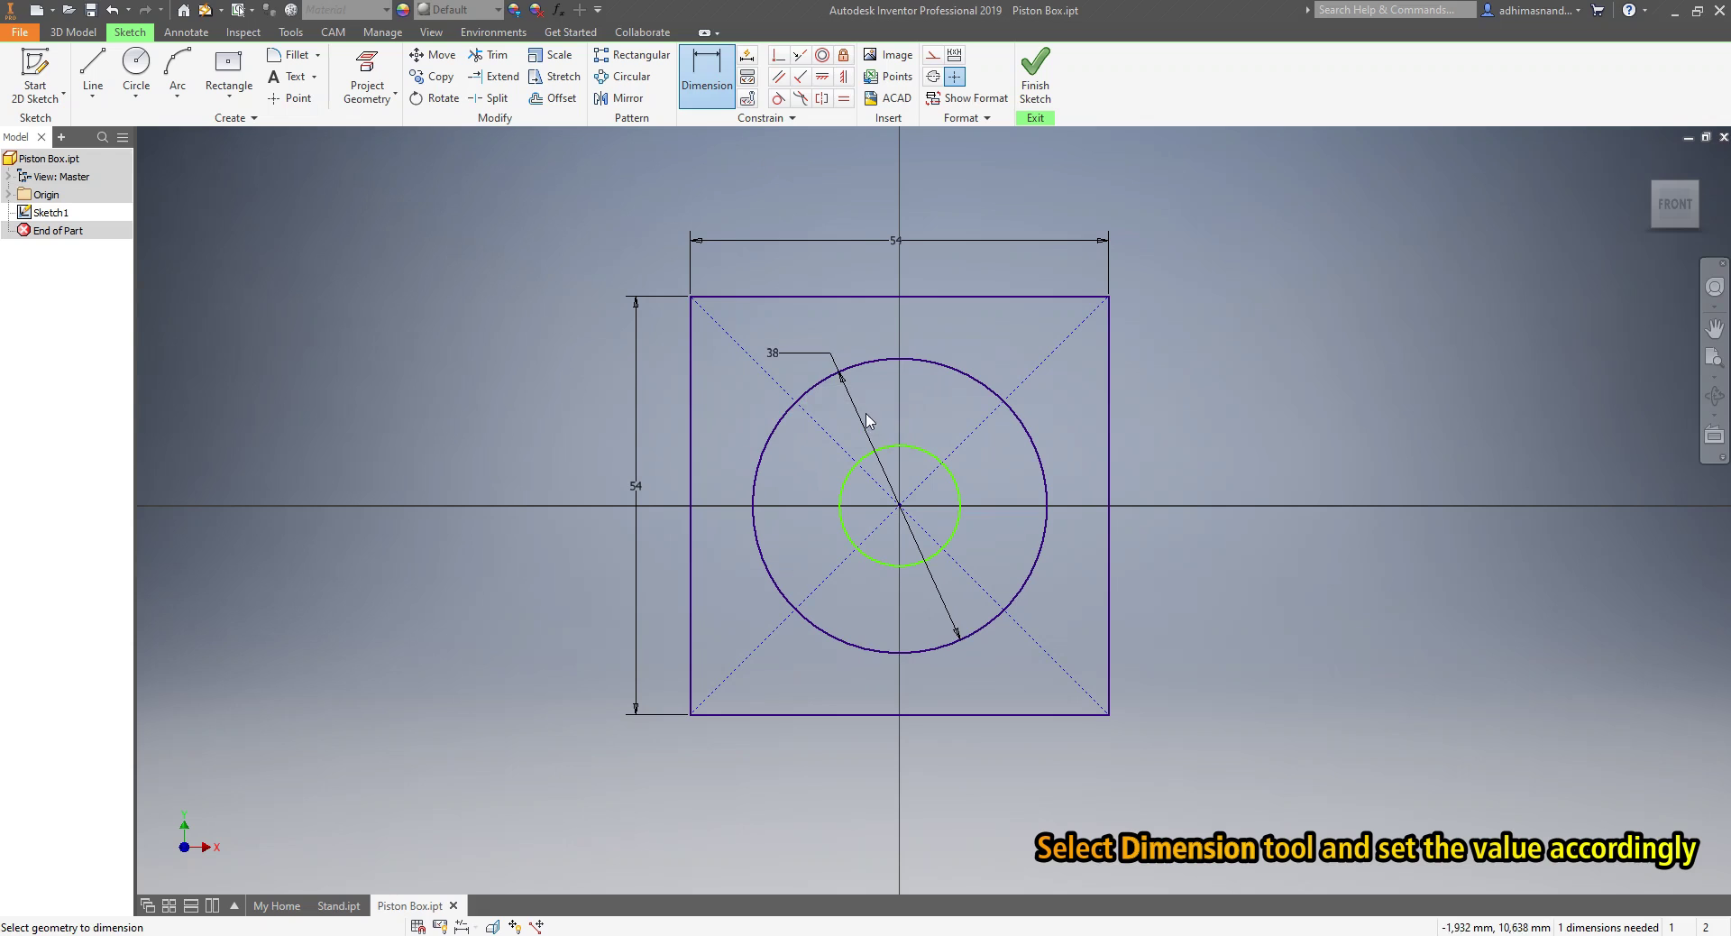
pyautogui.click(898, 445)
pyautogui.press('Escape')
pyautogui.moveTo(775, 352); pyautogui.dragTo(854, 418)
# - Dimension the inner circle's diameter to 25 mm and shift the 38 mm dimension text clear of the inner circle
pyautogui.click(706, 77)
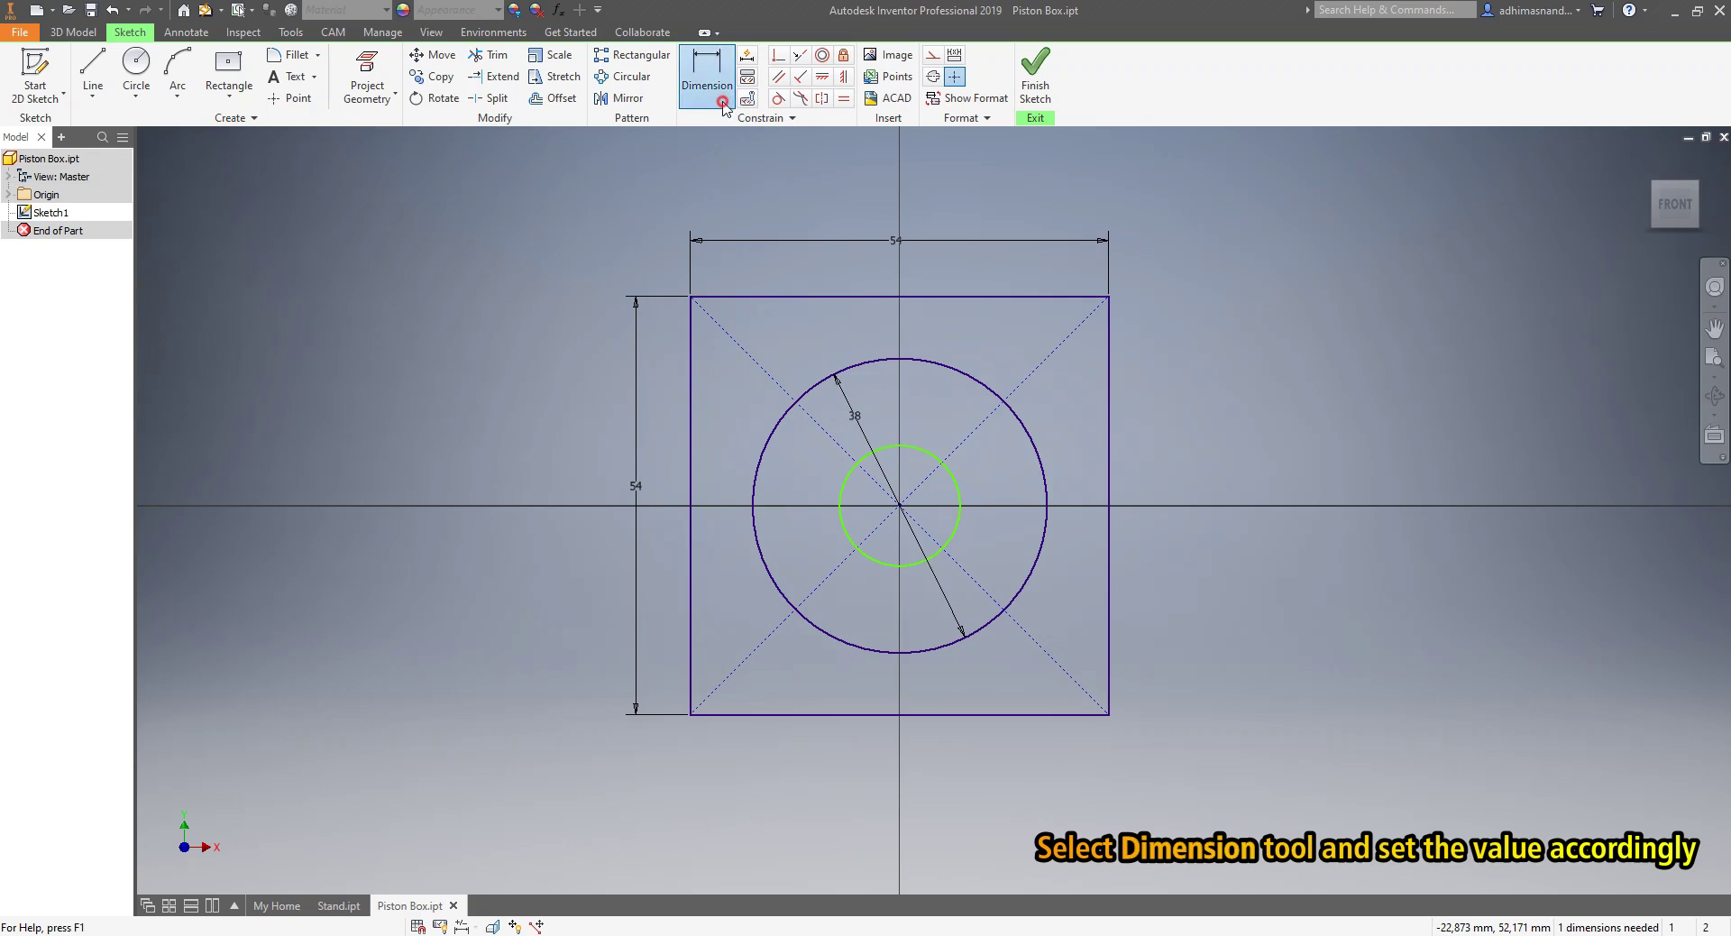
pyautogui.click(926, 450)
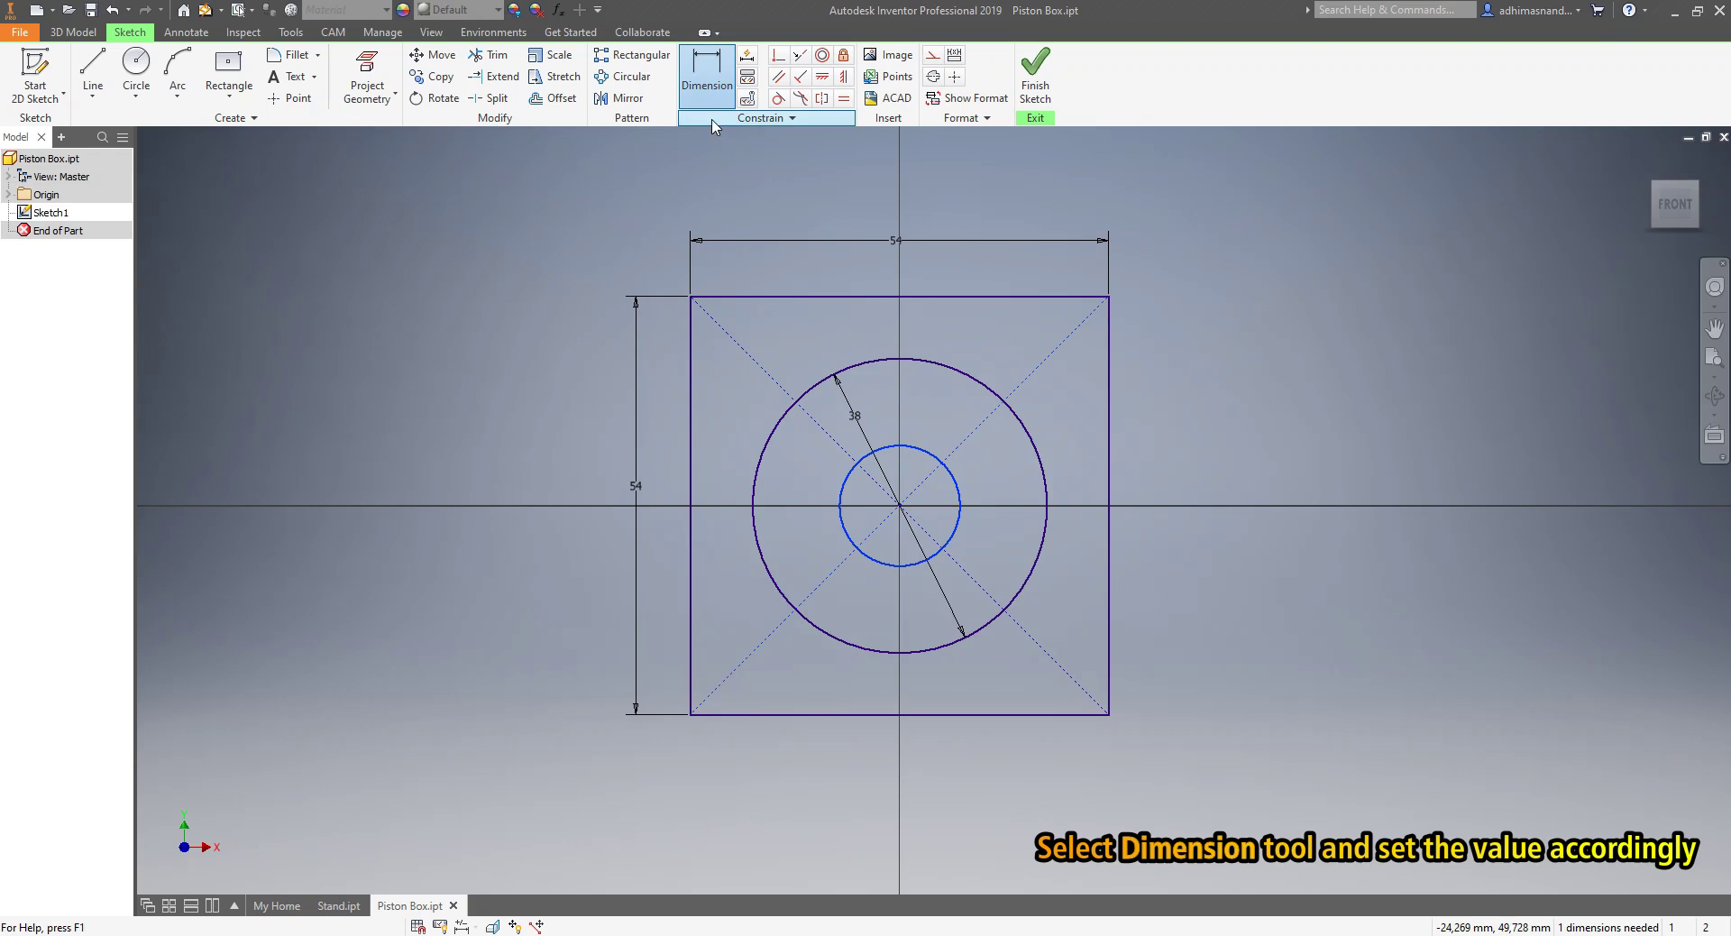
pyautogui.click(707, 77)
pyautogui.click(921, 454)
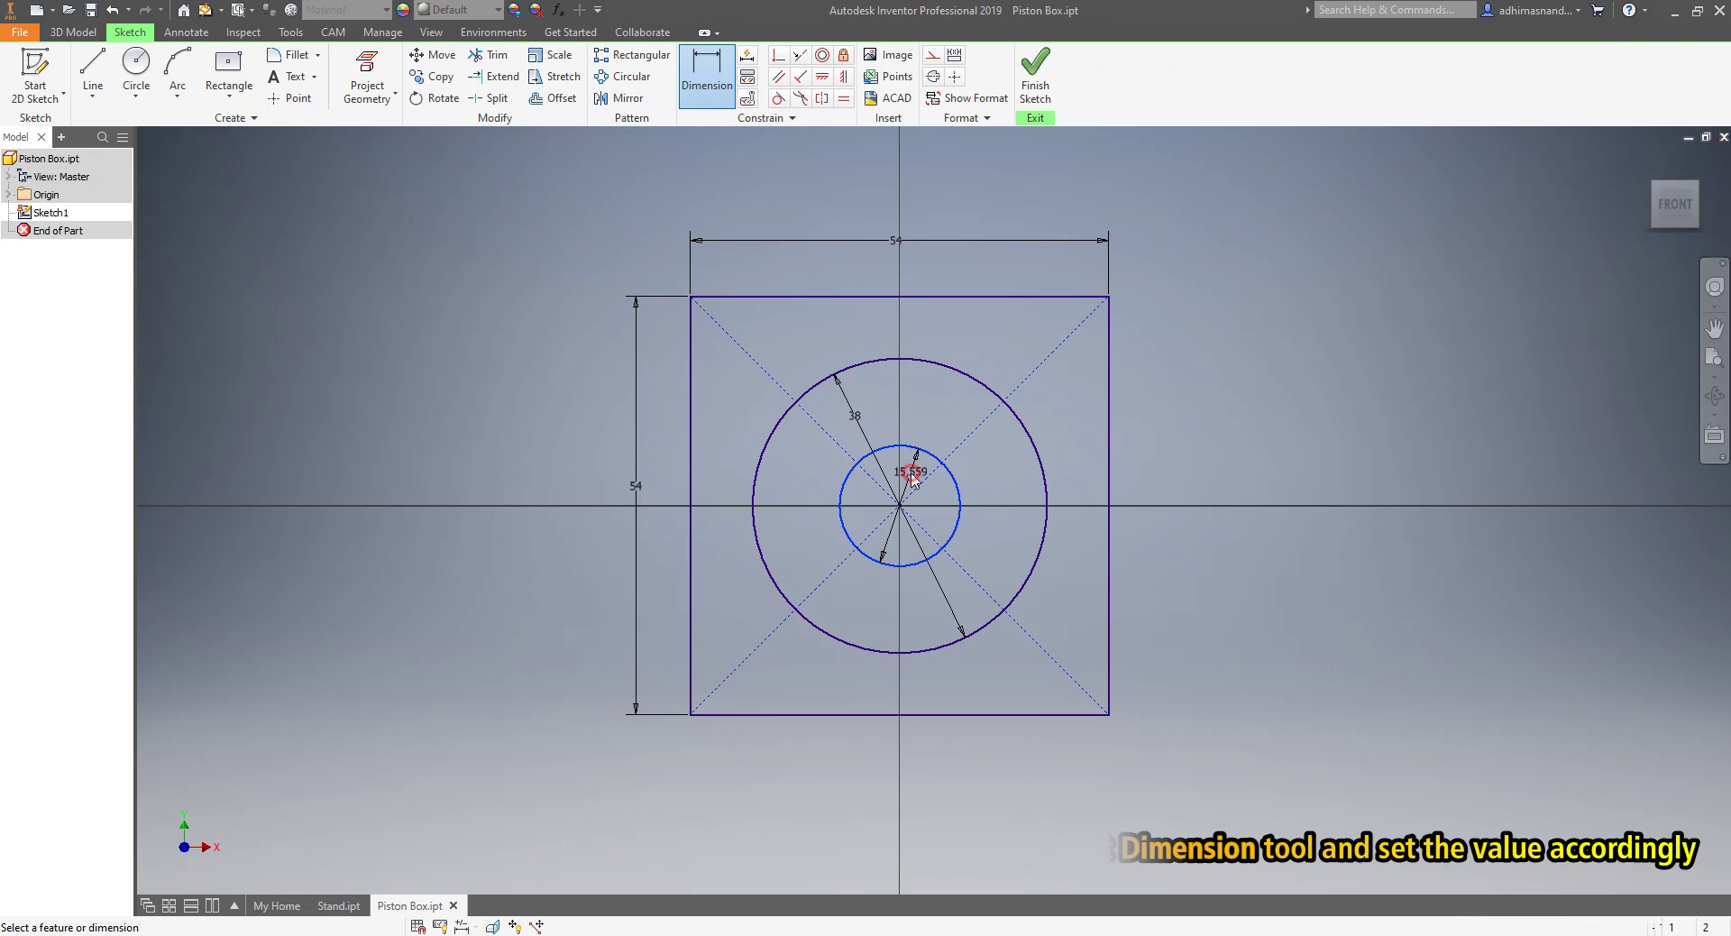
pyautogui.click(912, 474)
pyautogui.write('25')
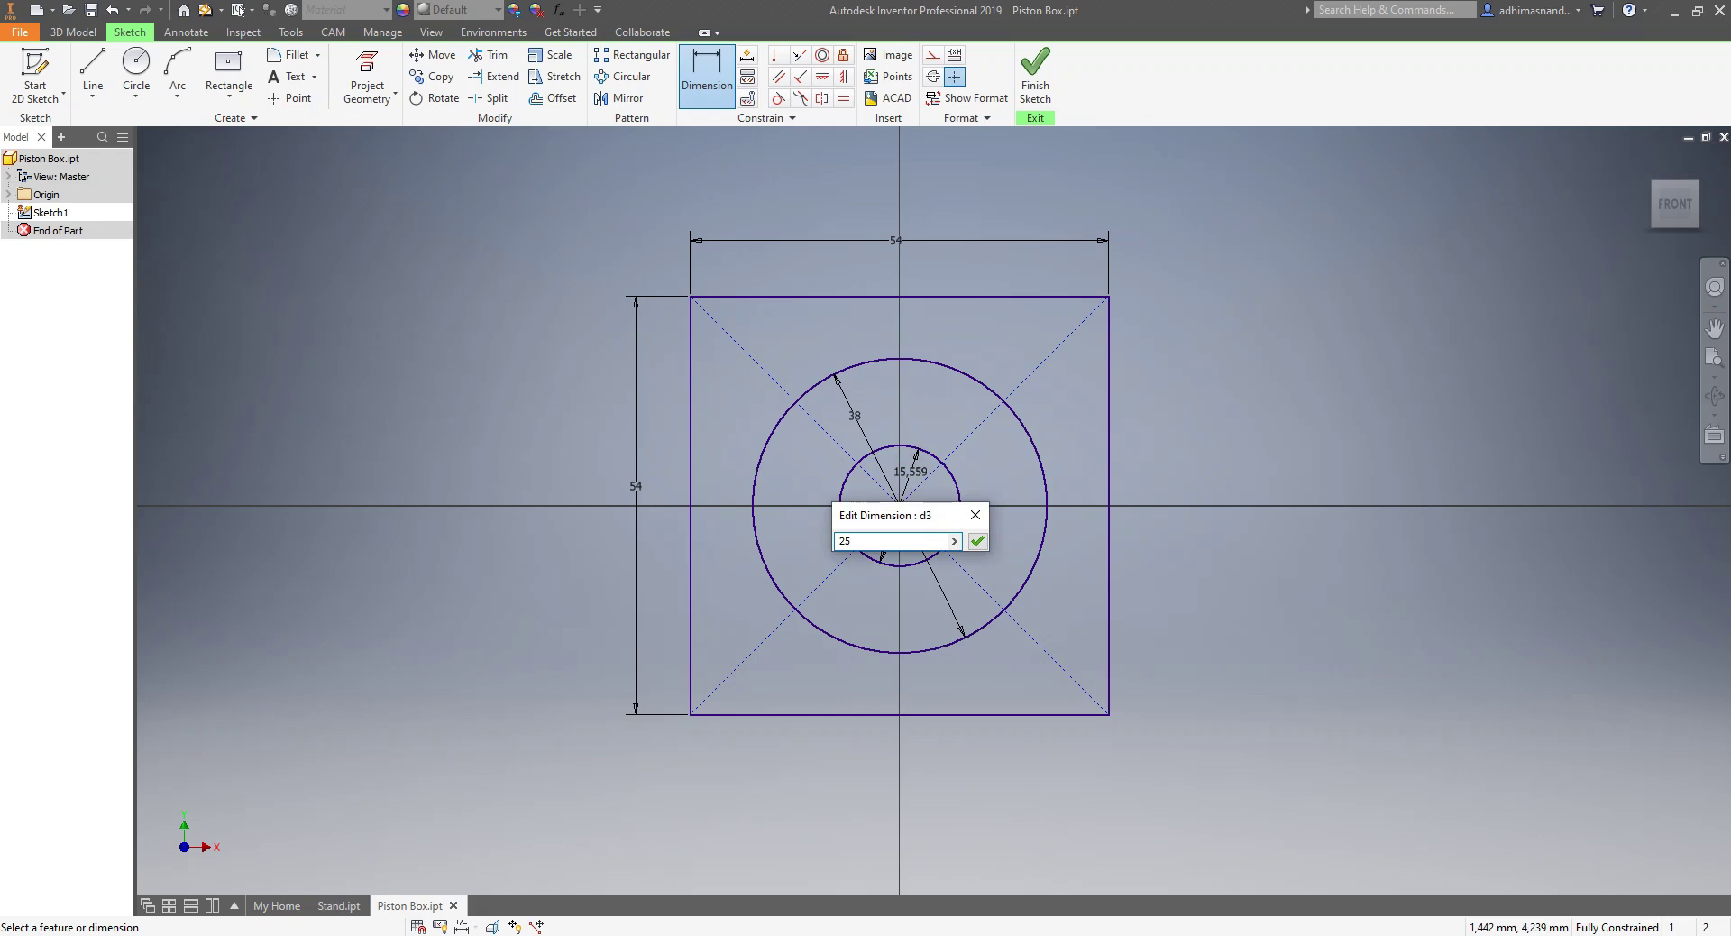
pyautogui.click(977, 542)
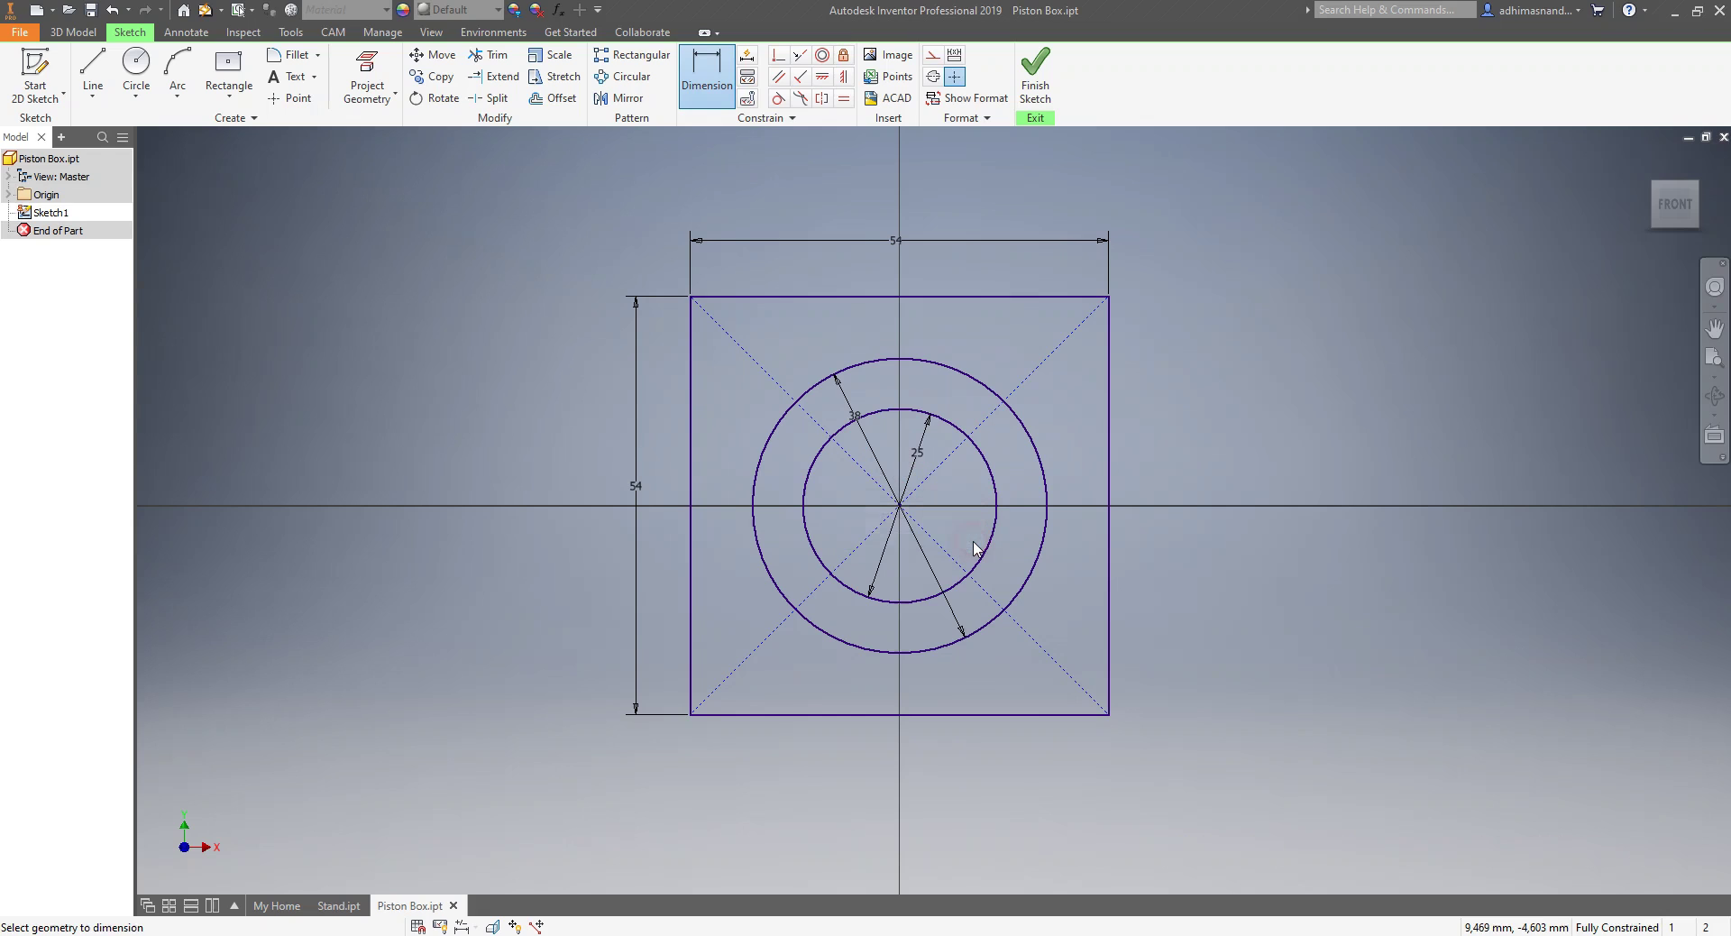
pyautogui.press('Escape')
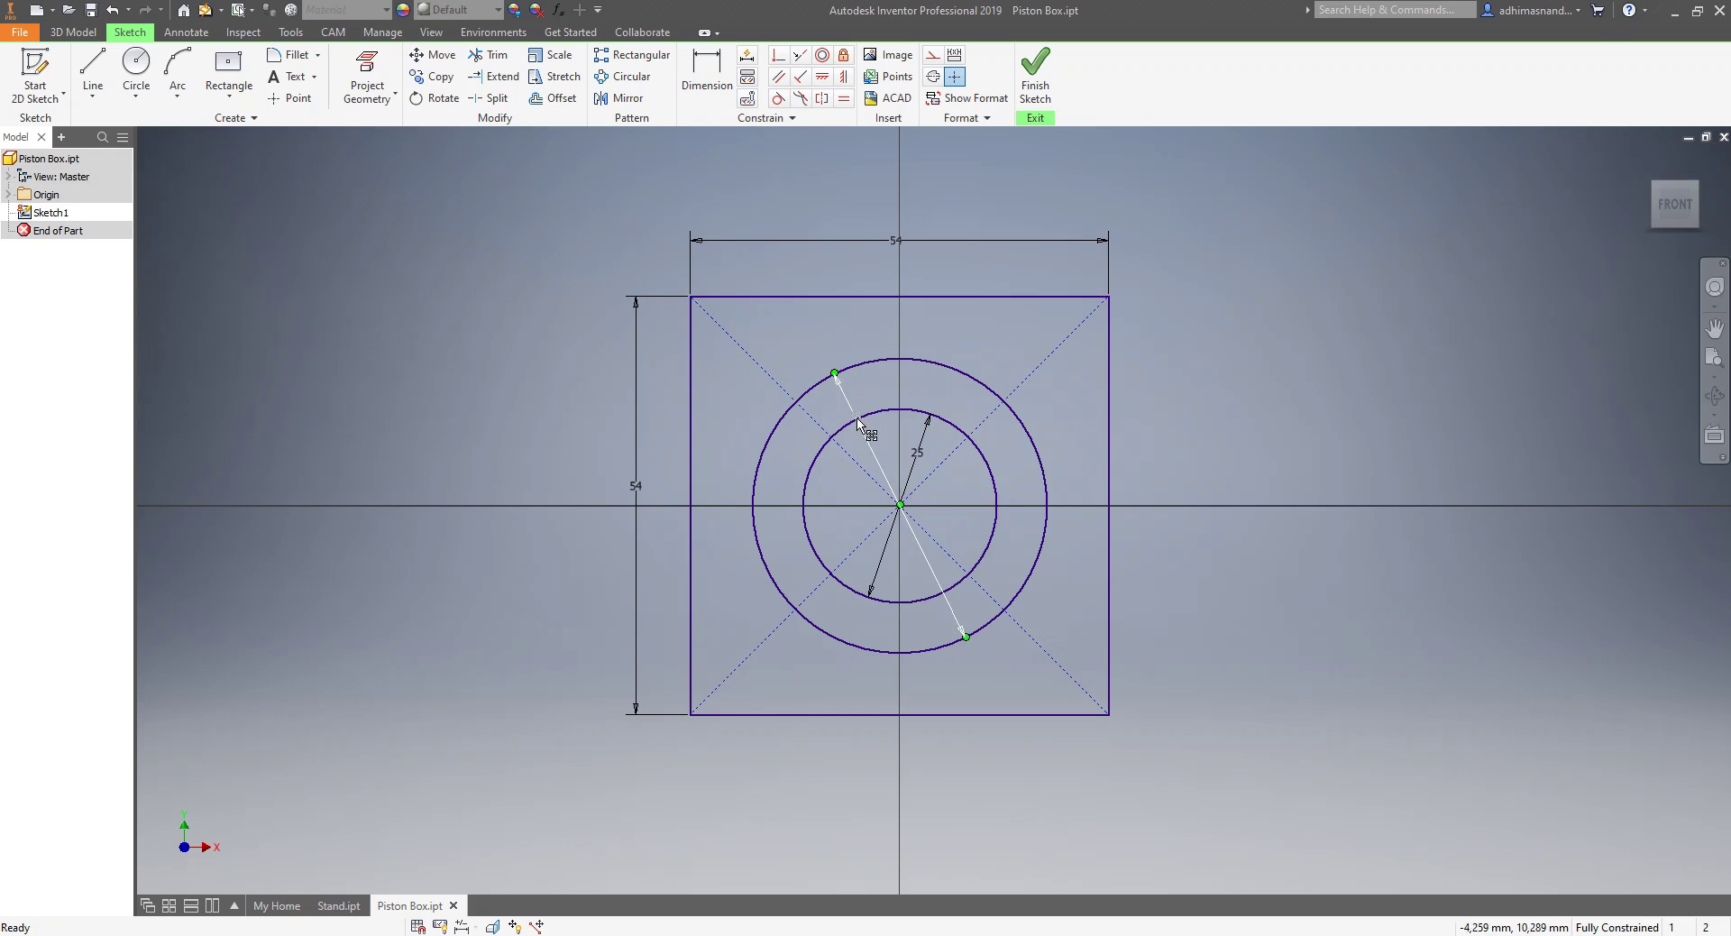
pyautogui.moveTo(855, 415); pyautogui.dragTo(845, 403)
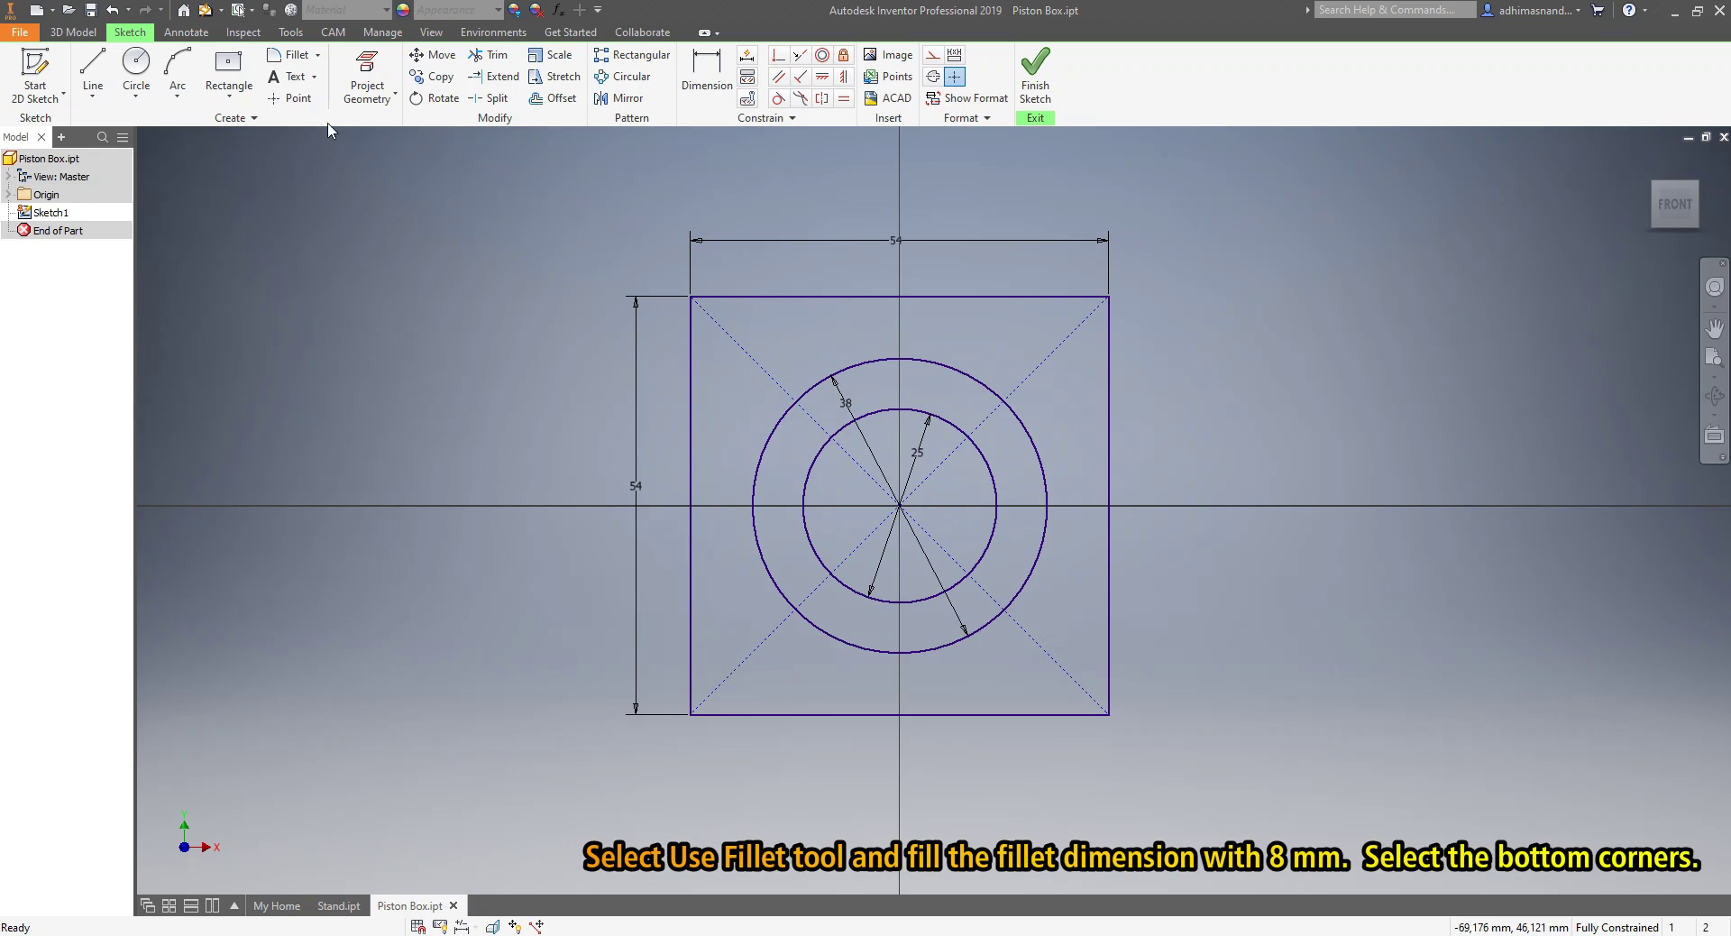
# - Fillet the two lower corners of the square with an 8 mm radius
pyautogui.click(293, 57)
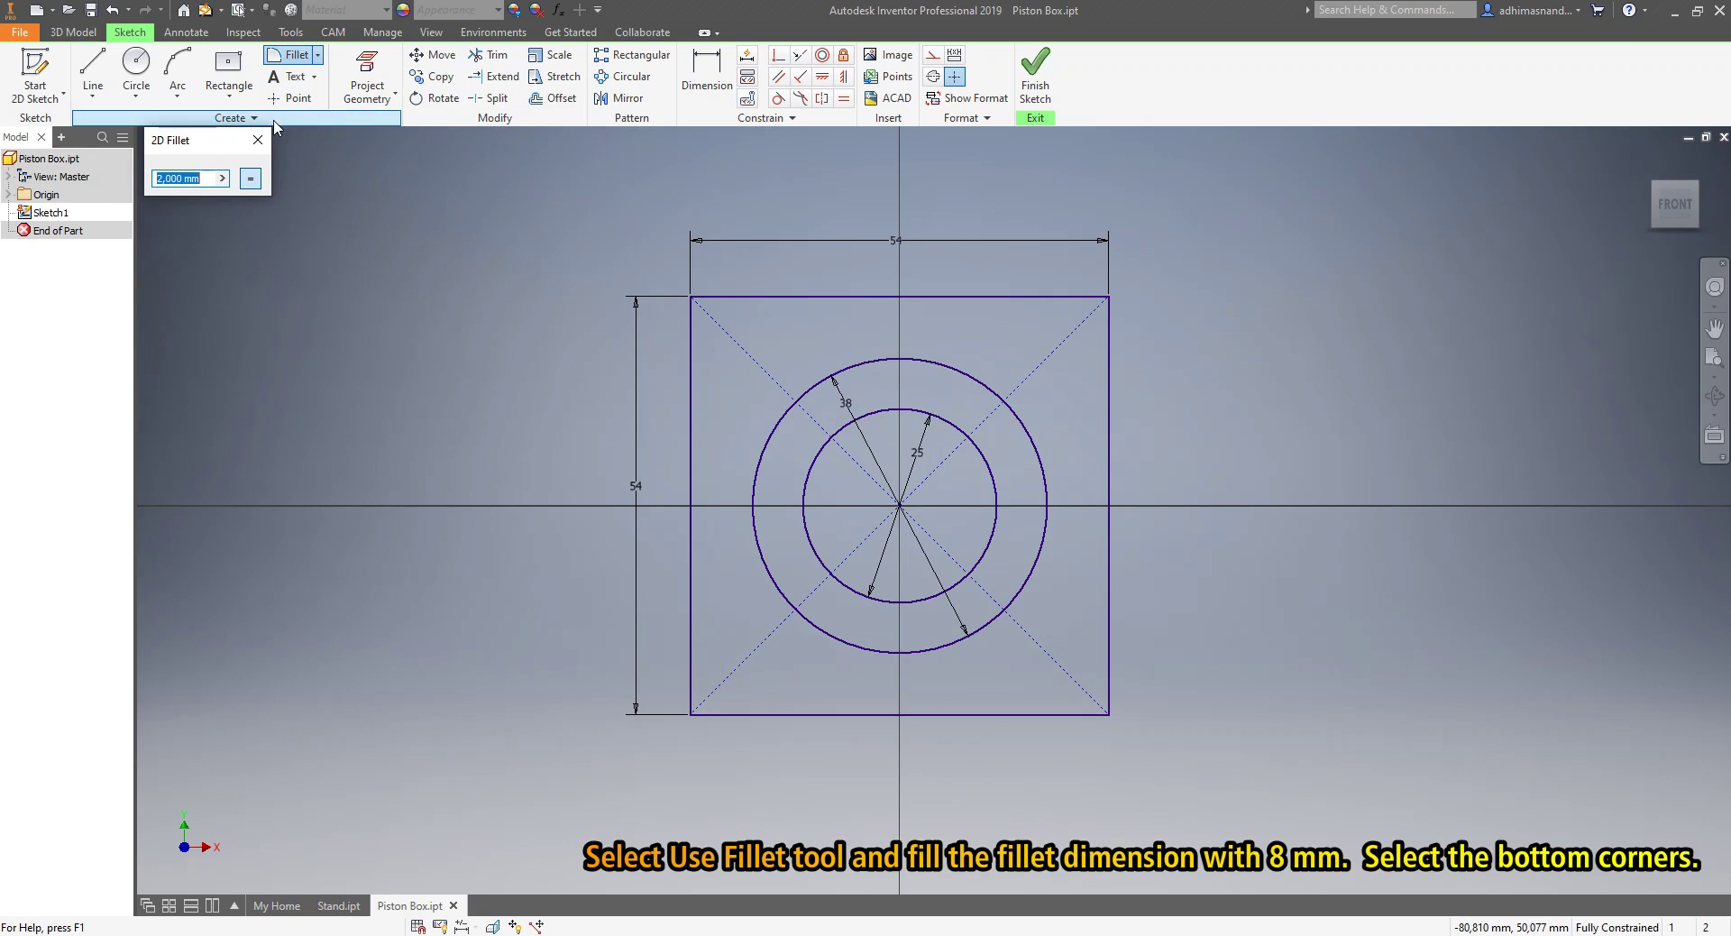
pyautogui.press('BackSpace')
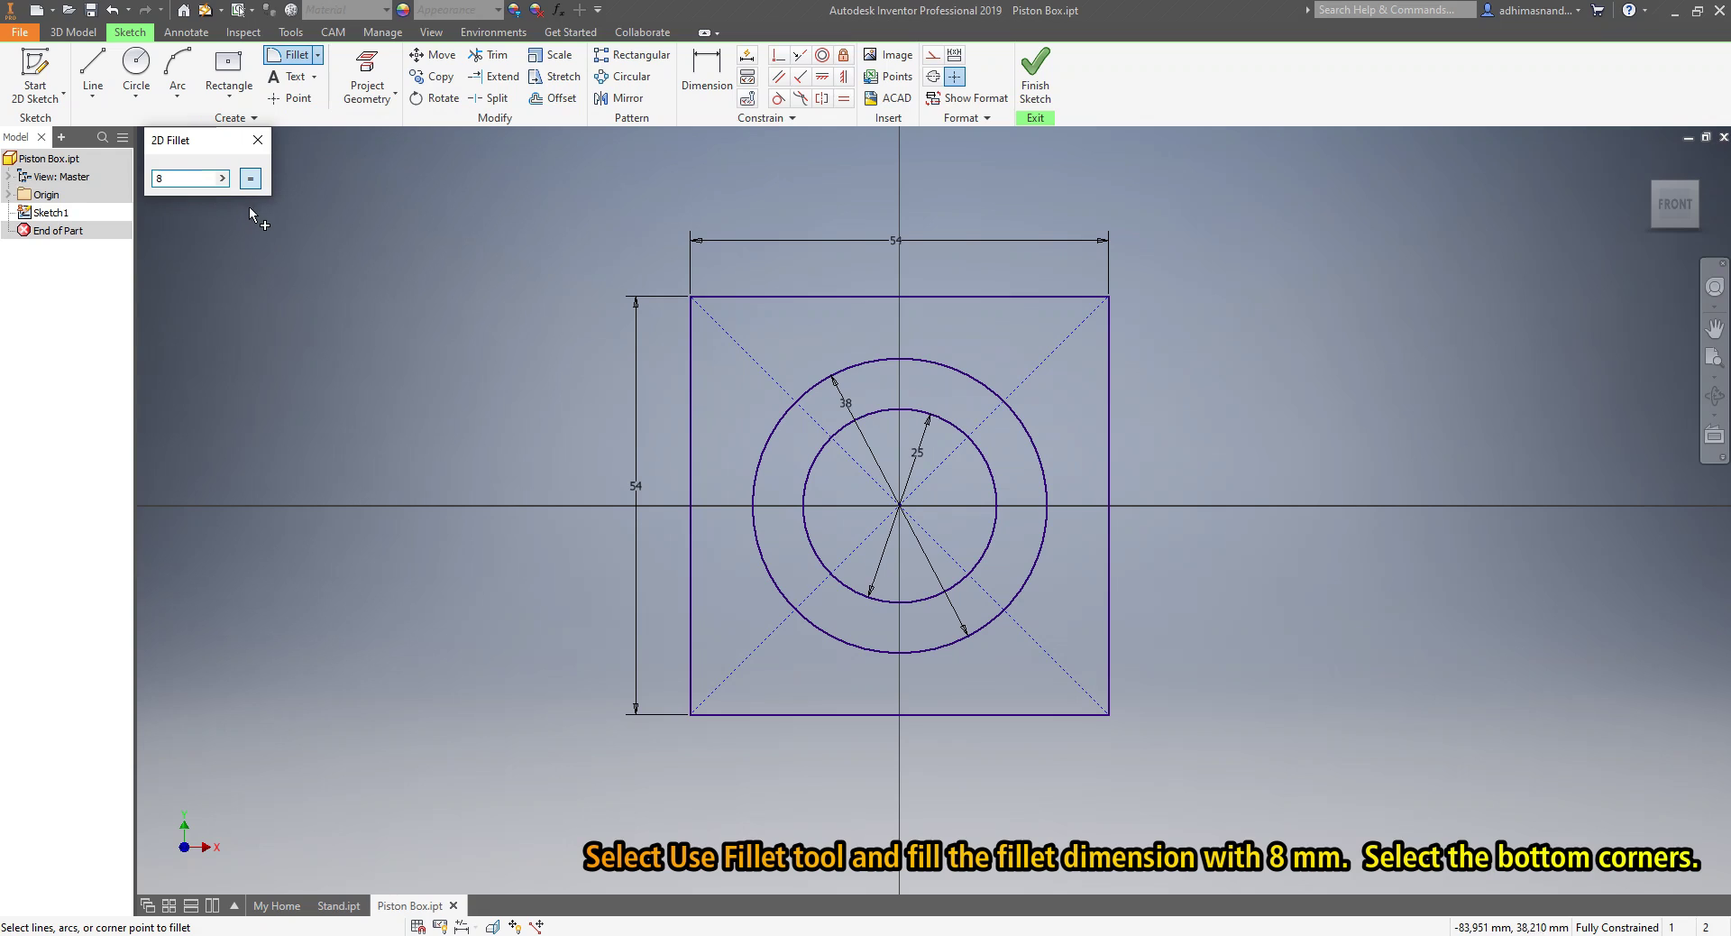
pyautogui.click(695, 691)
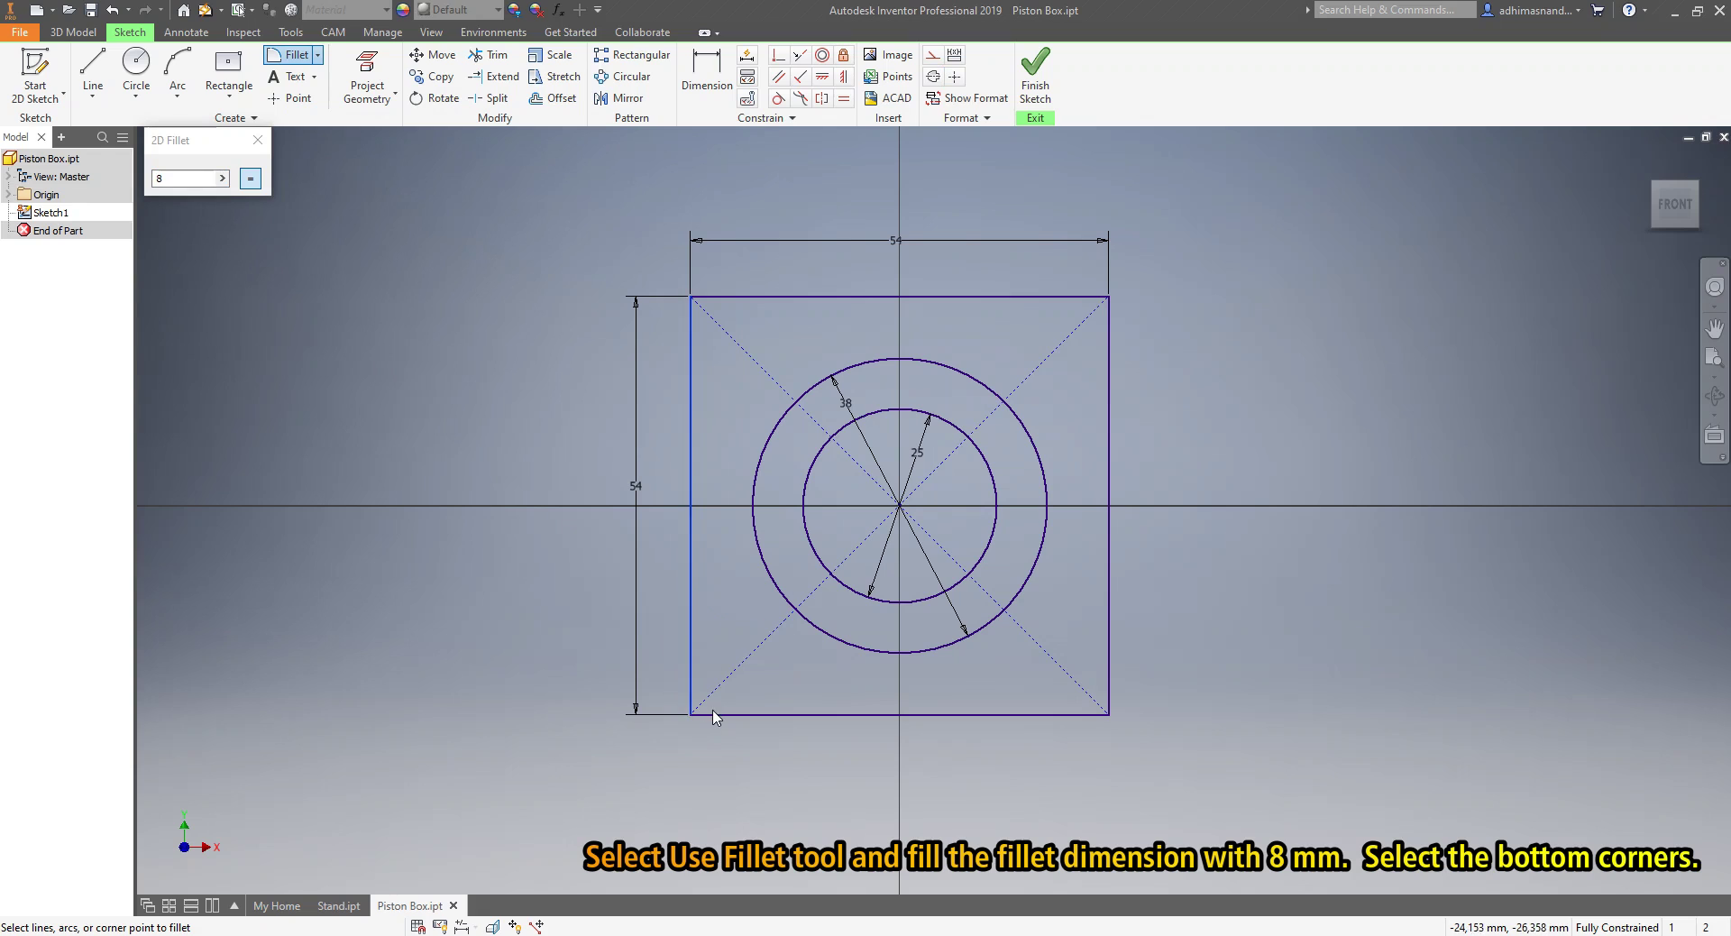
pyautogui.click(715, 714)
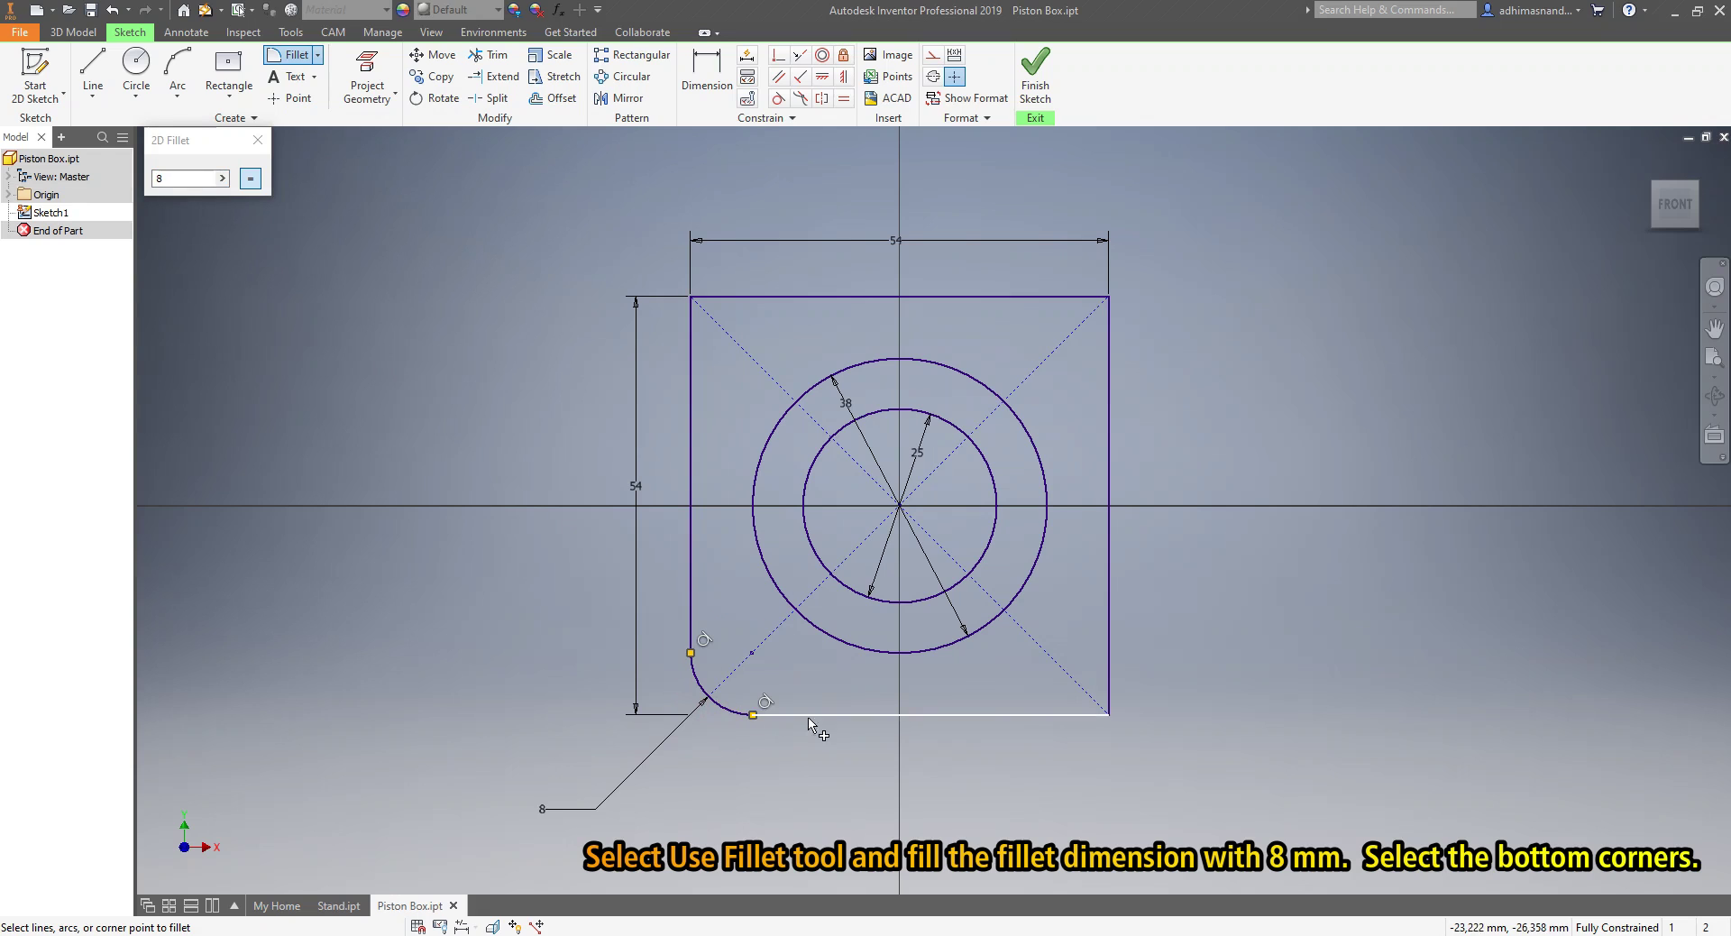
pyautogui.click(1101, 713)
pyautogui.click(1110, 694)
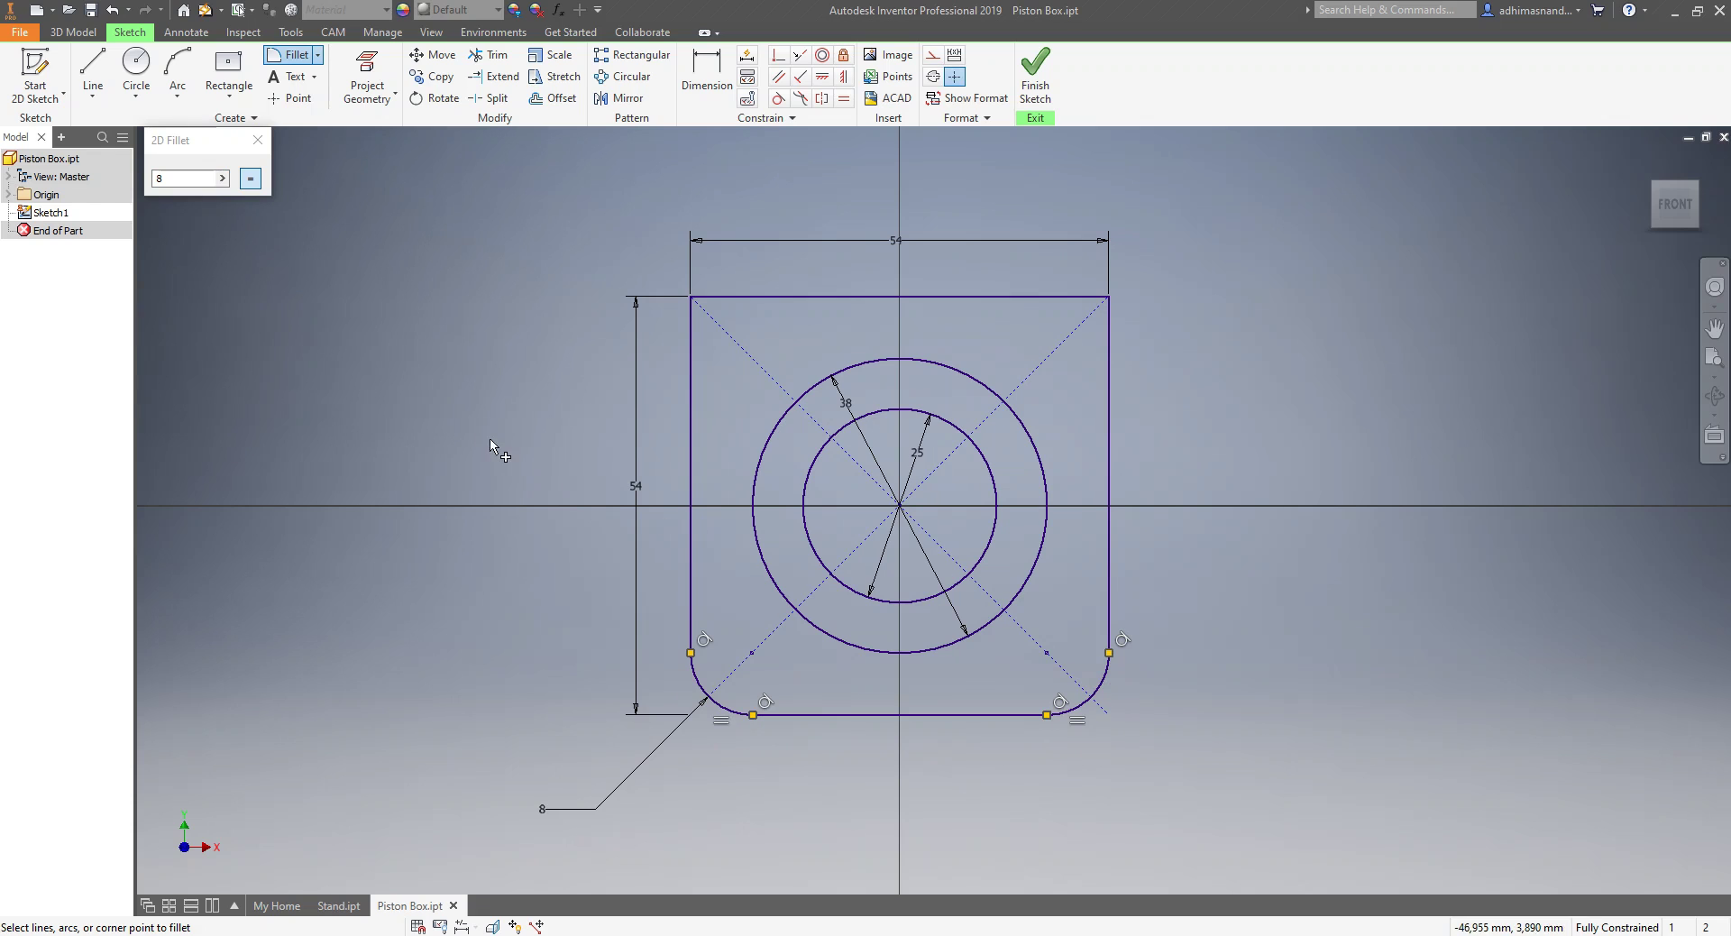
pyautogui.click(258, 140)
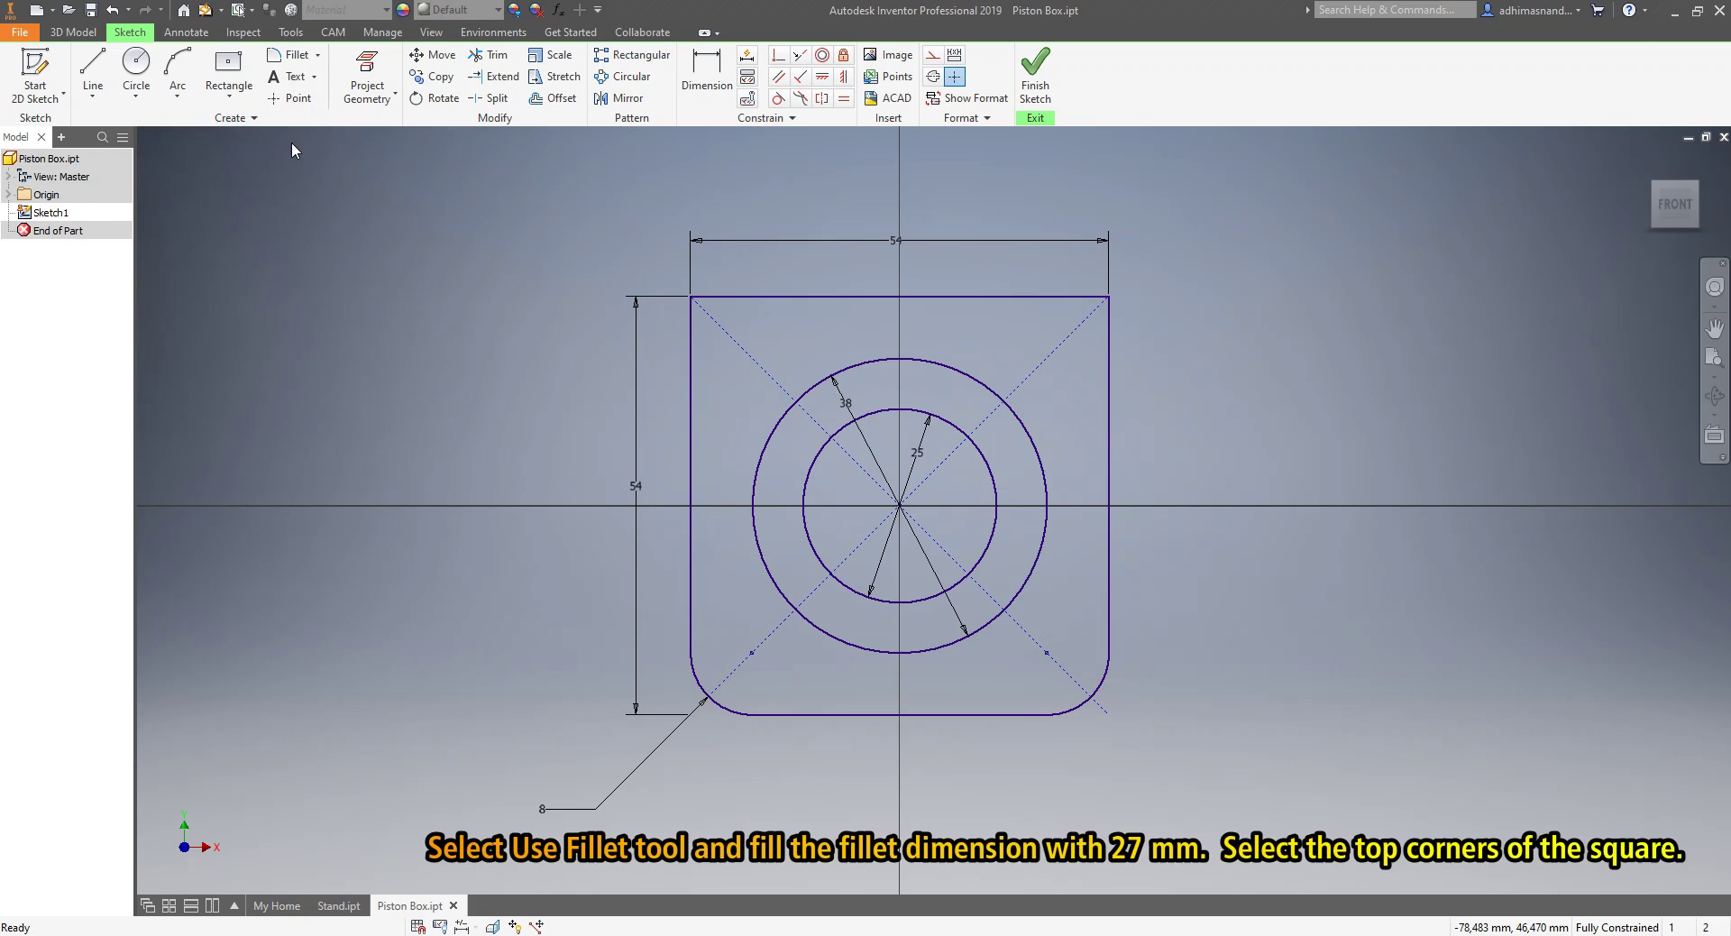
# - Fillet the two upper corners of the square with a 27 mm radius
pyautogui.click(293, 59)
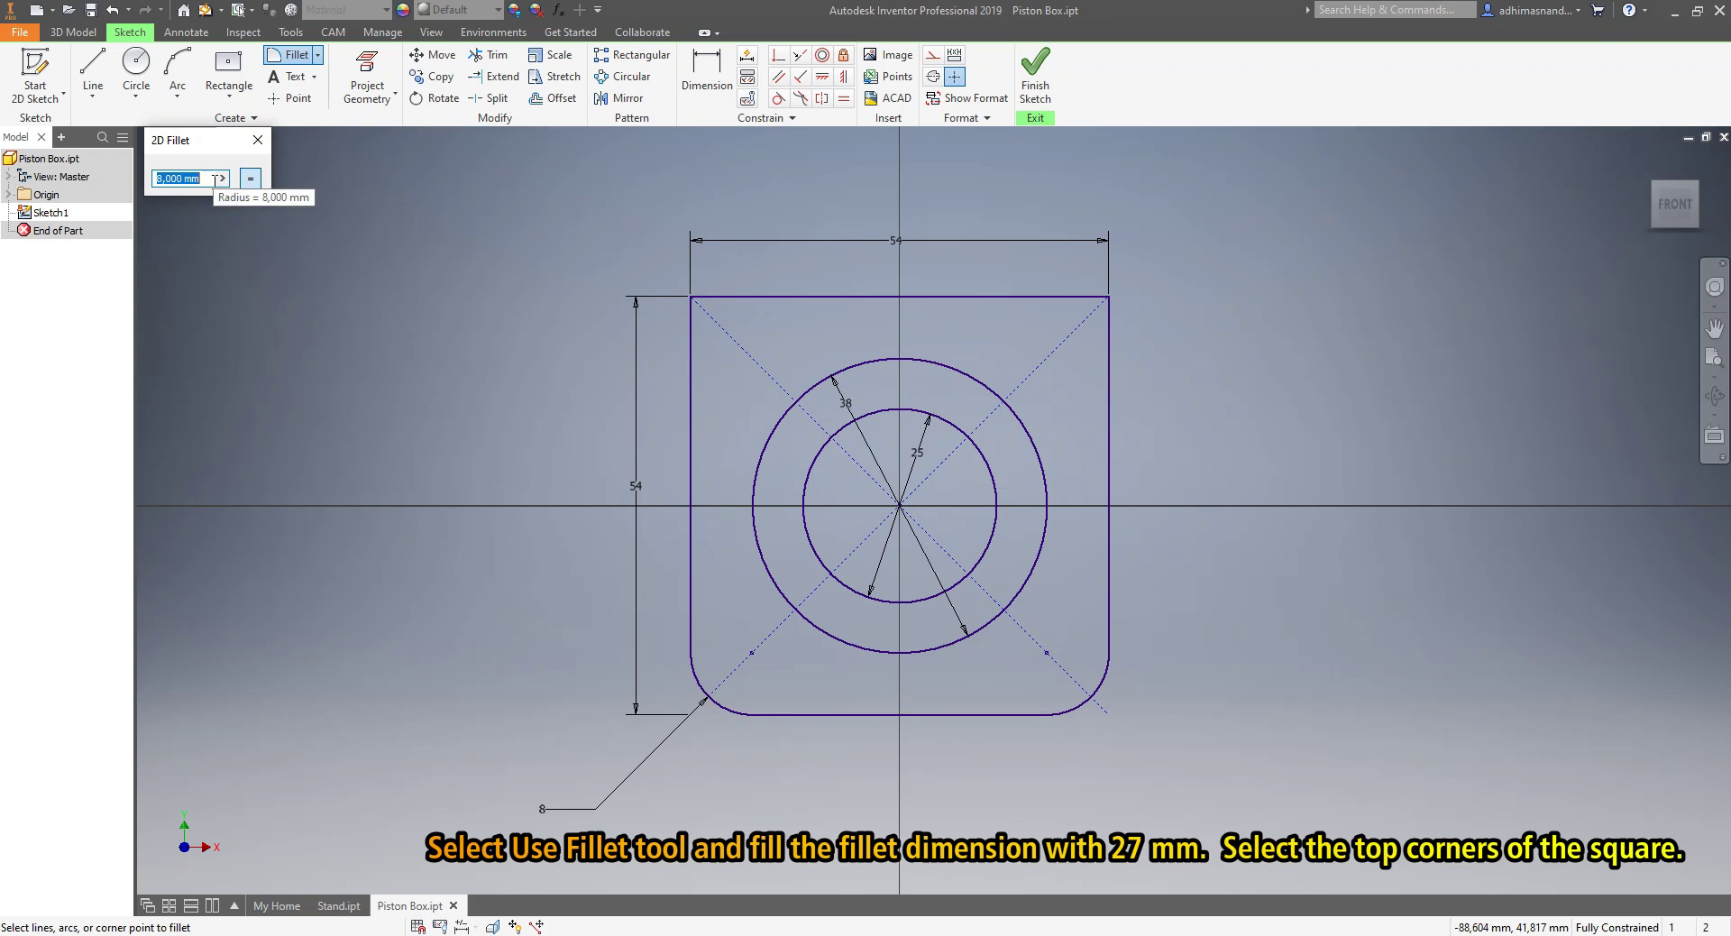
pyautogui.press('BackSpace')
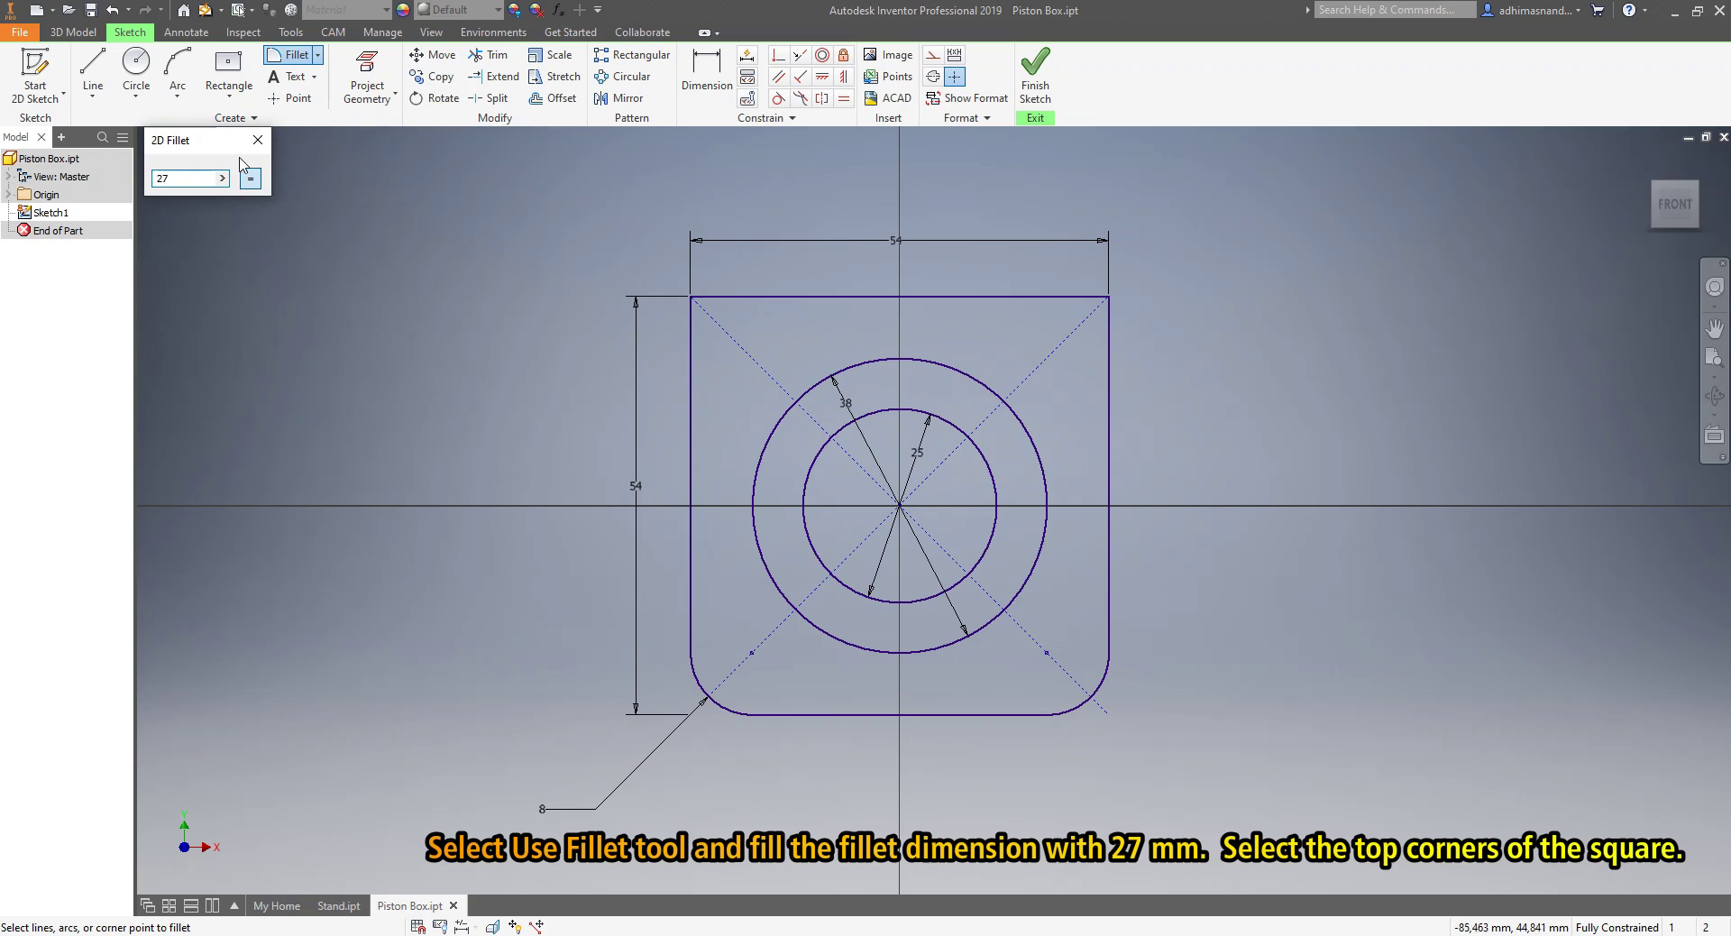
pyautogui.click(691, 362)
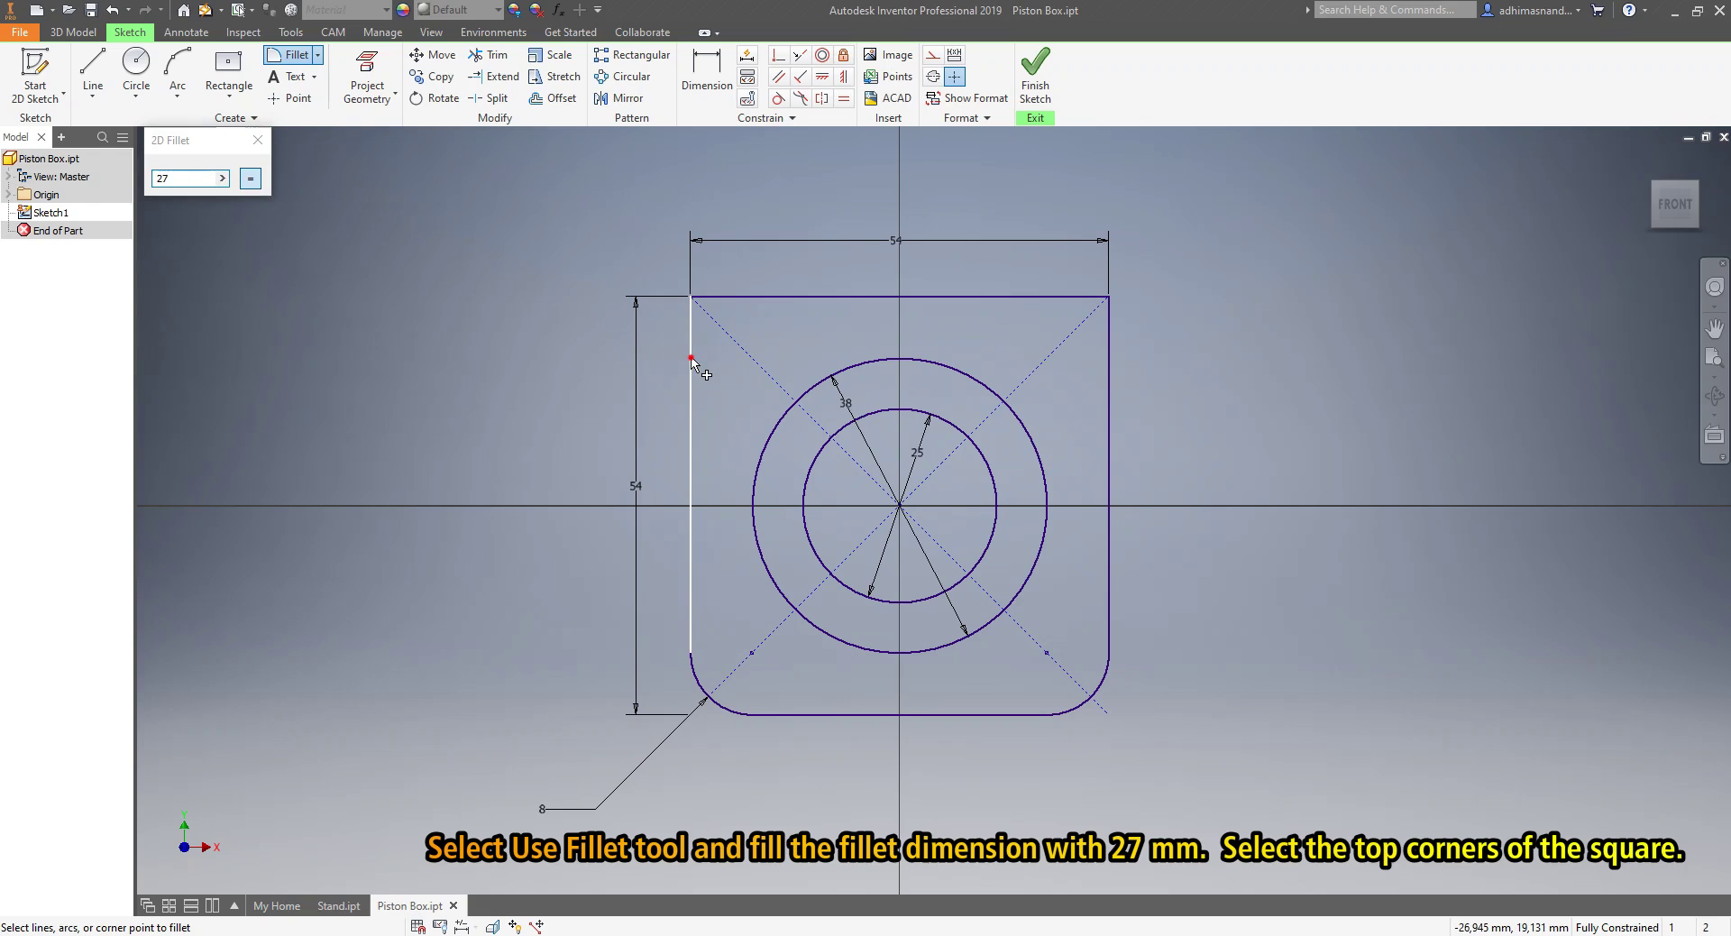
pyautogui.click(762, 300)
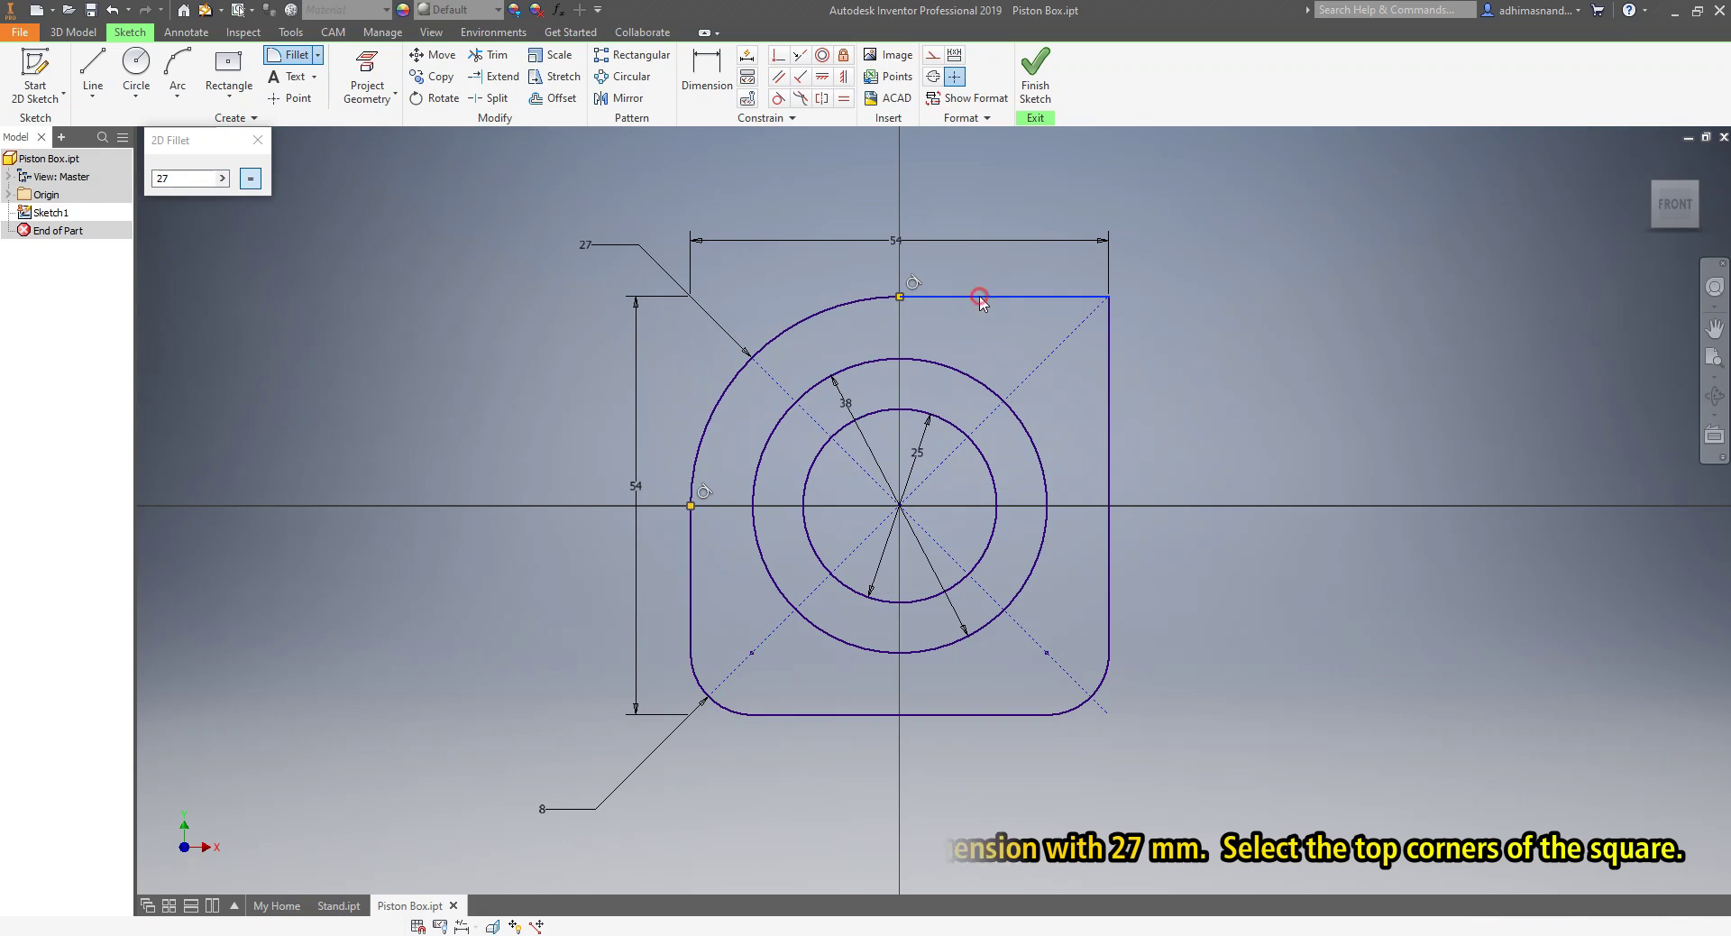
pyautogui.click(980, 296)
pyautogui.click(1108, 398)
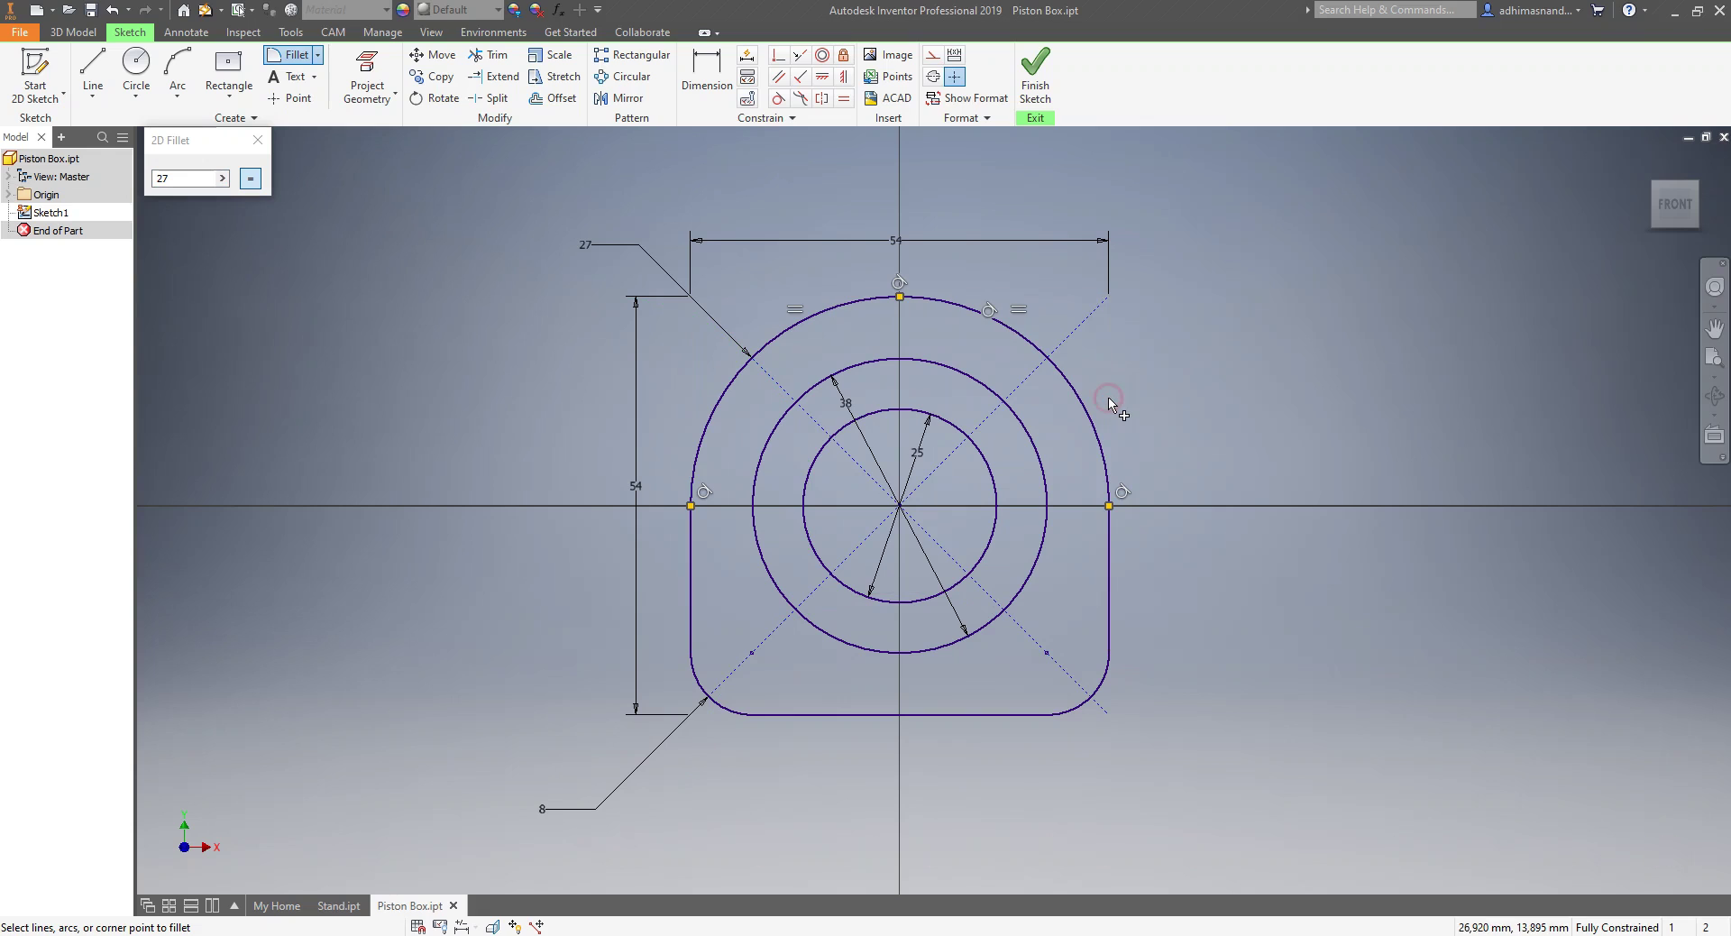
pyautogui.press('Escape')
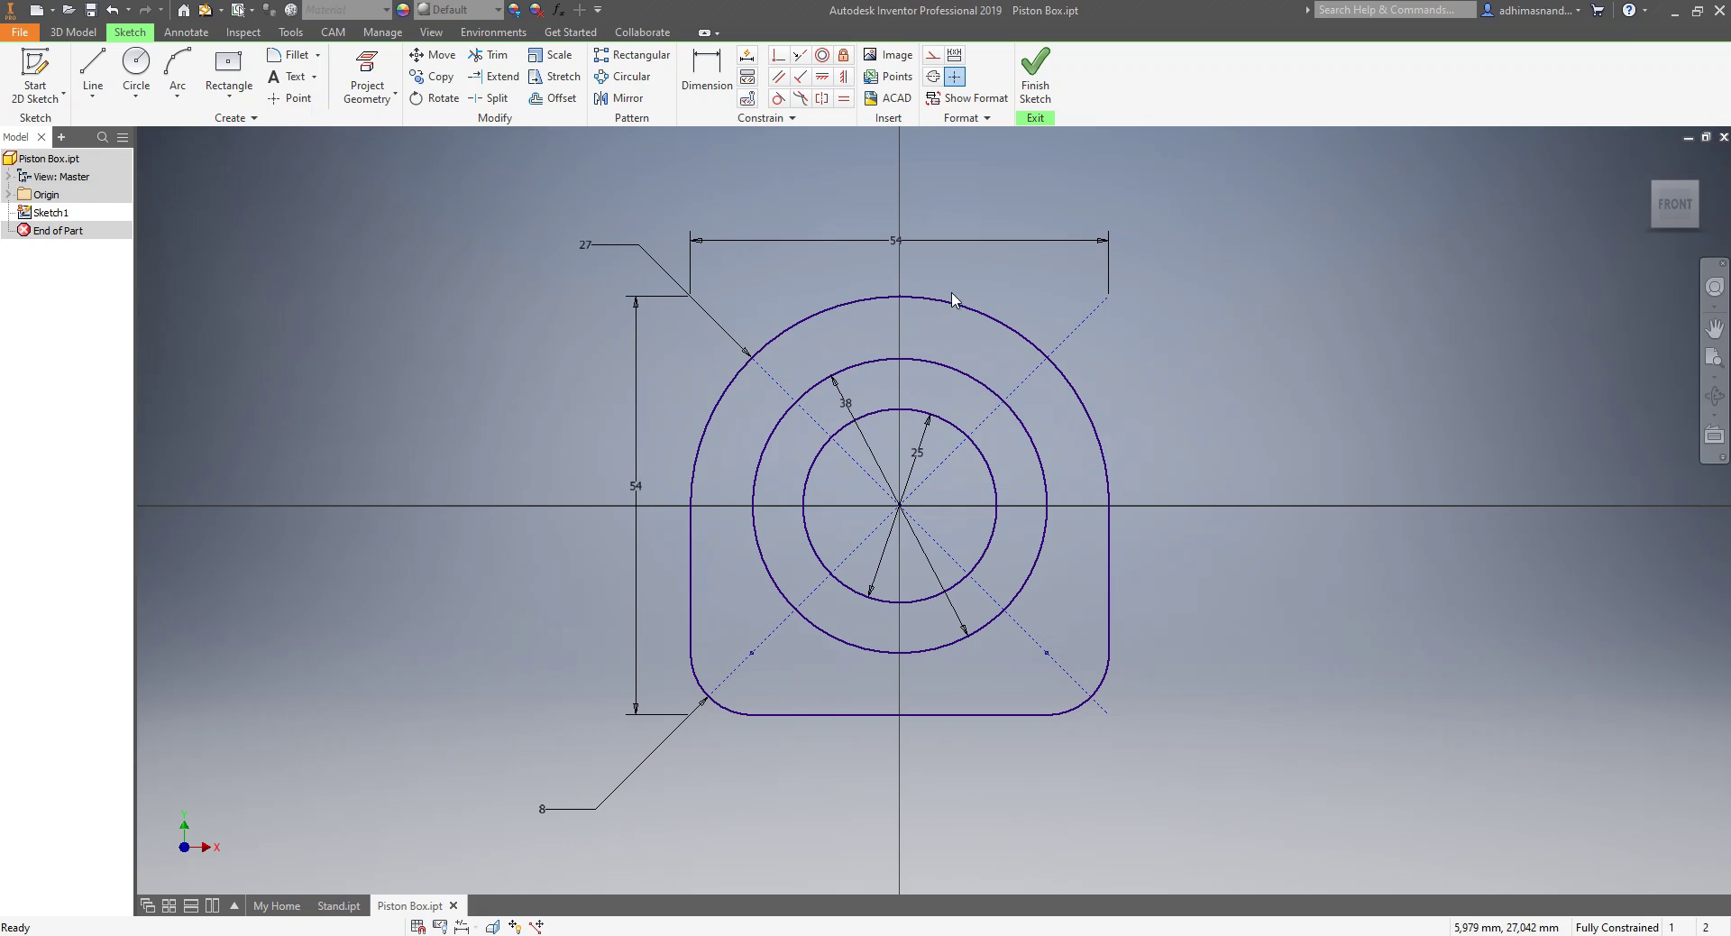
# - Finish the sketch of the rounded square profile with its two concentric circles
pyautogui.click(1033, 99)
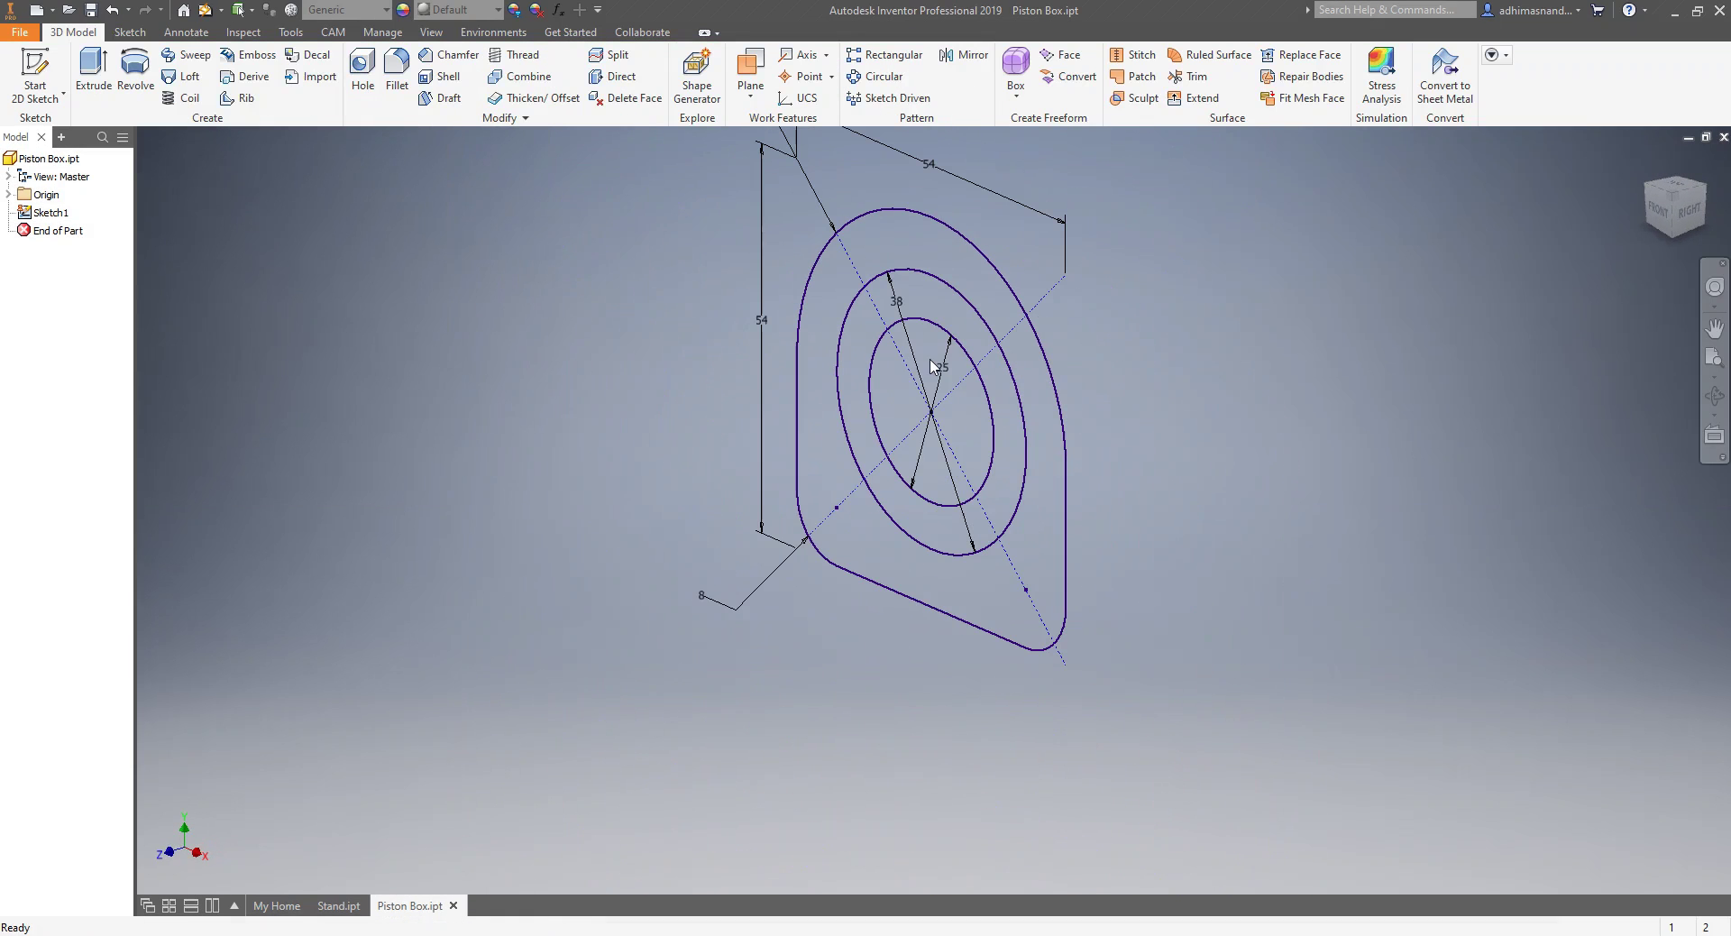
pyautogui.moveTo(931, 365); pyautogui.dragTo(906, 407, button='middle')
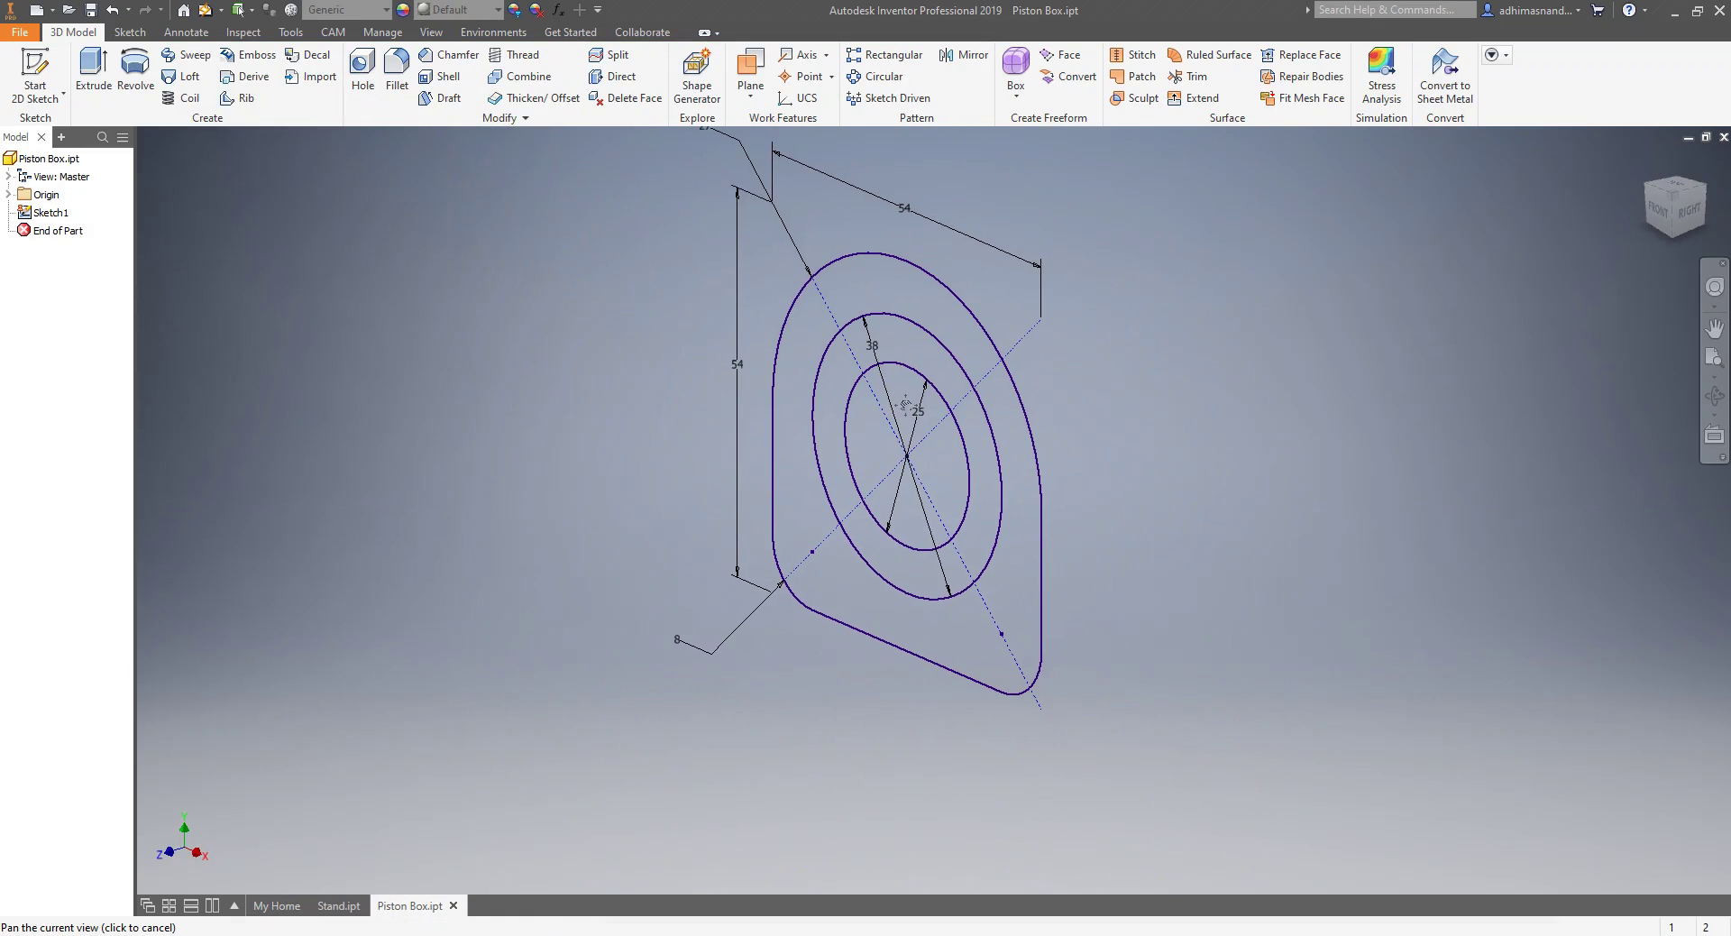
pyautogui.moveTo(811, 354); pyautogui.dragTo(799, 406, button='middle')
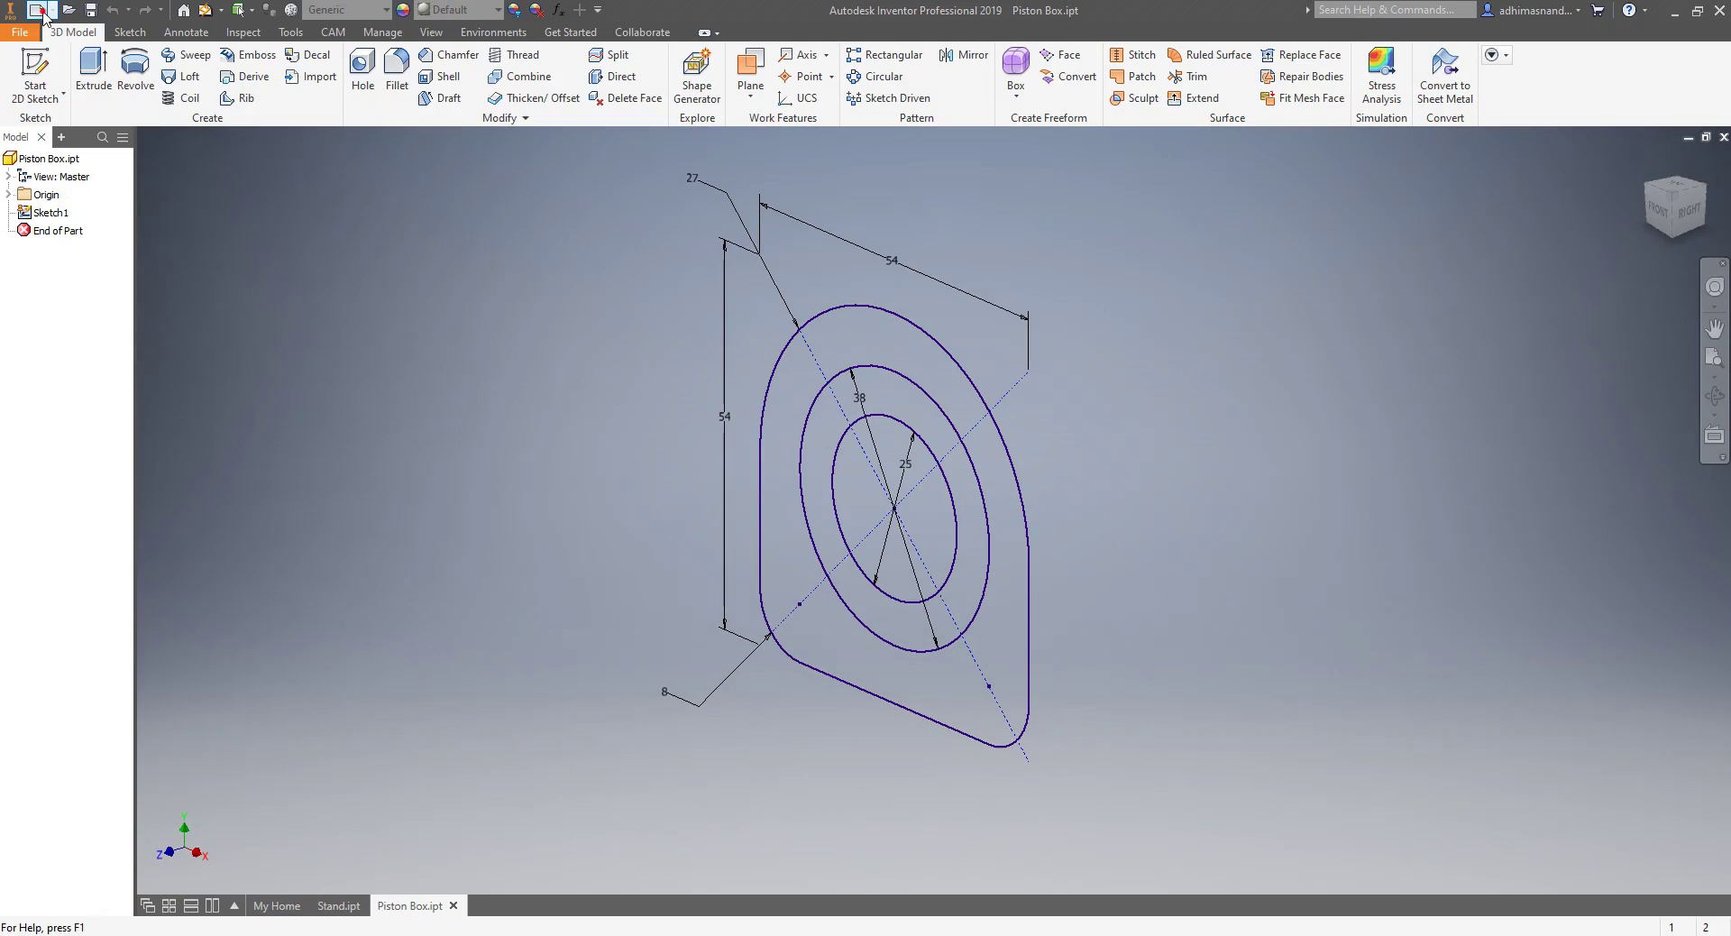
# - Create a new part from the metric Standard (mm).ipt template, accepting the style conflict notice
pyautogui.click(40, 11)
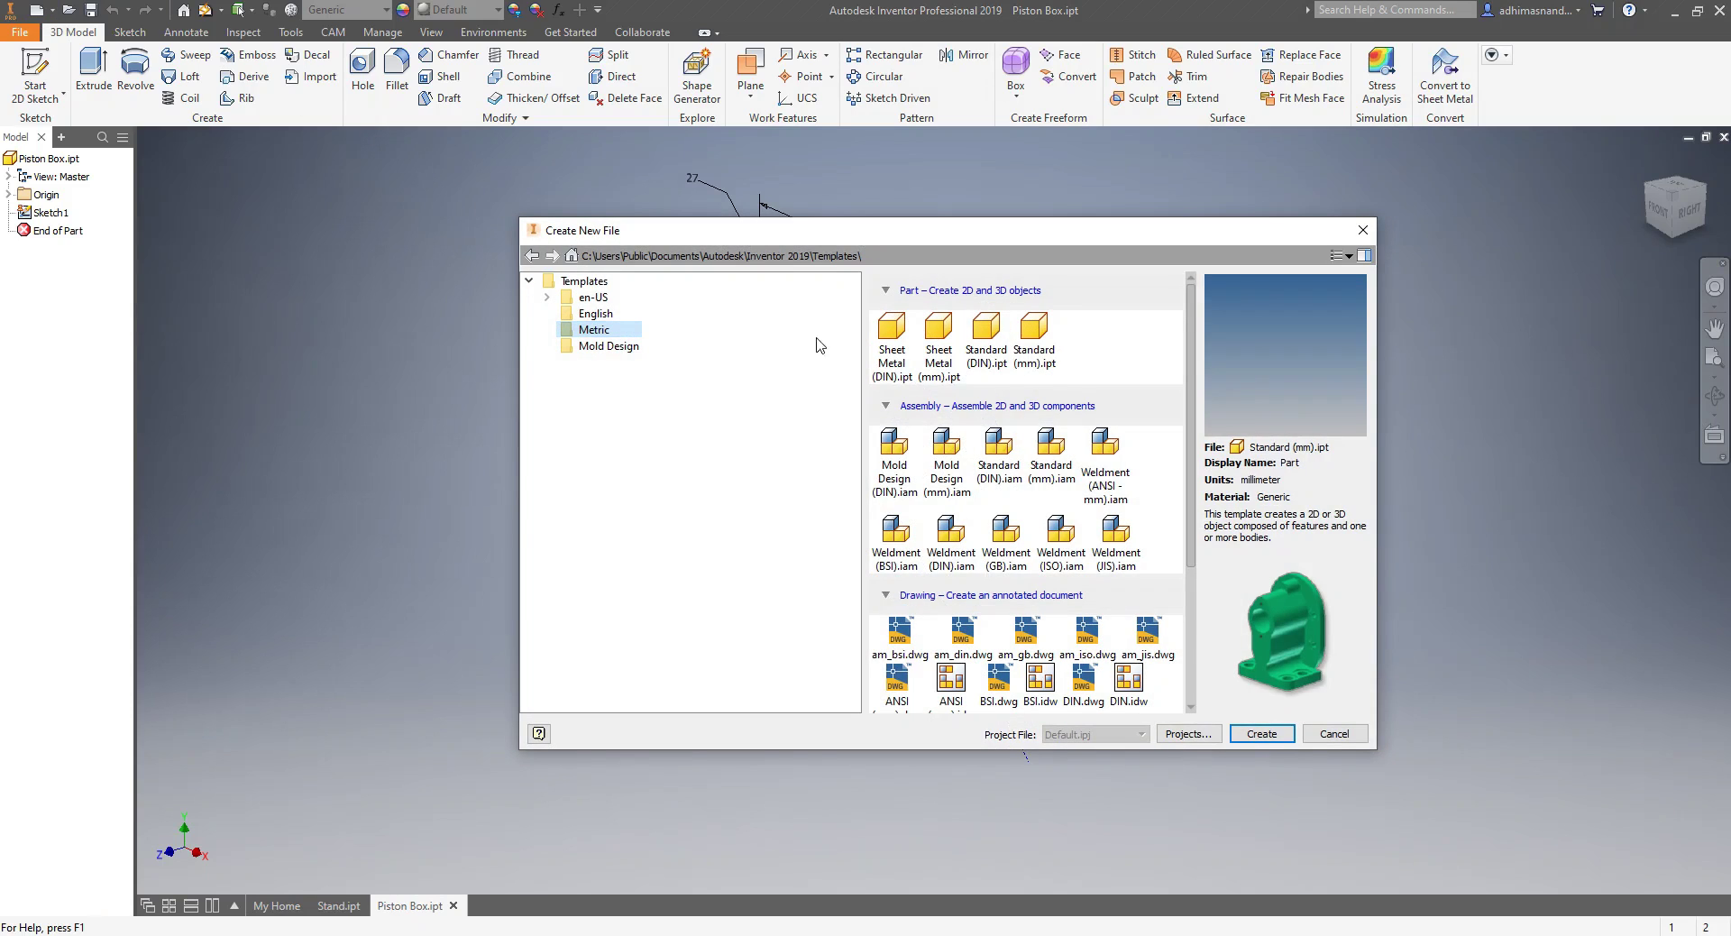
pyautogui.click(1030, 359)
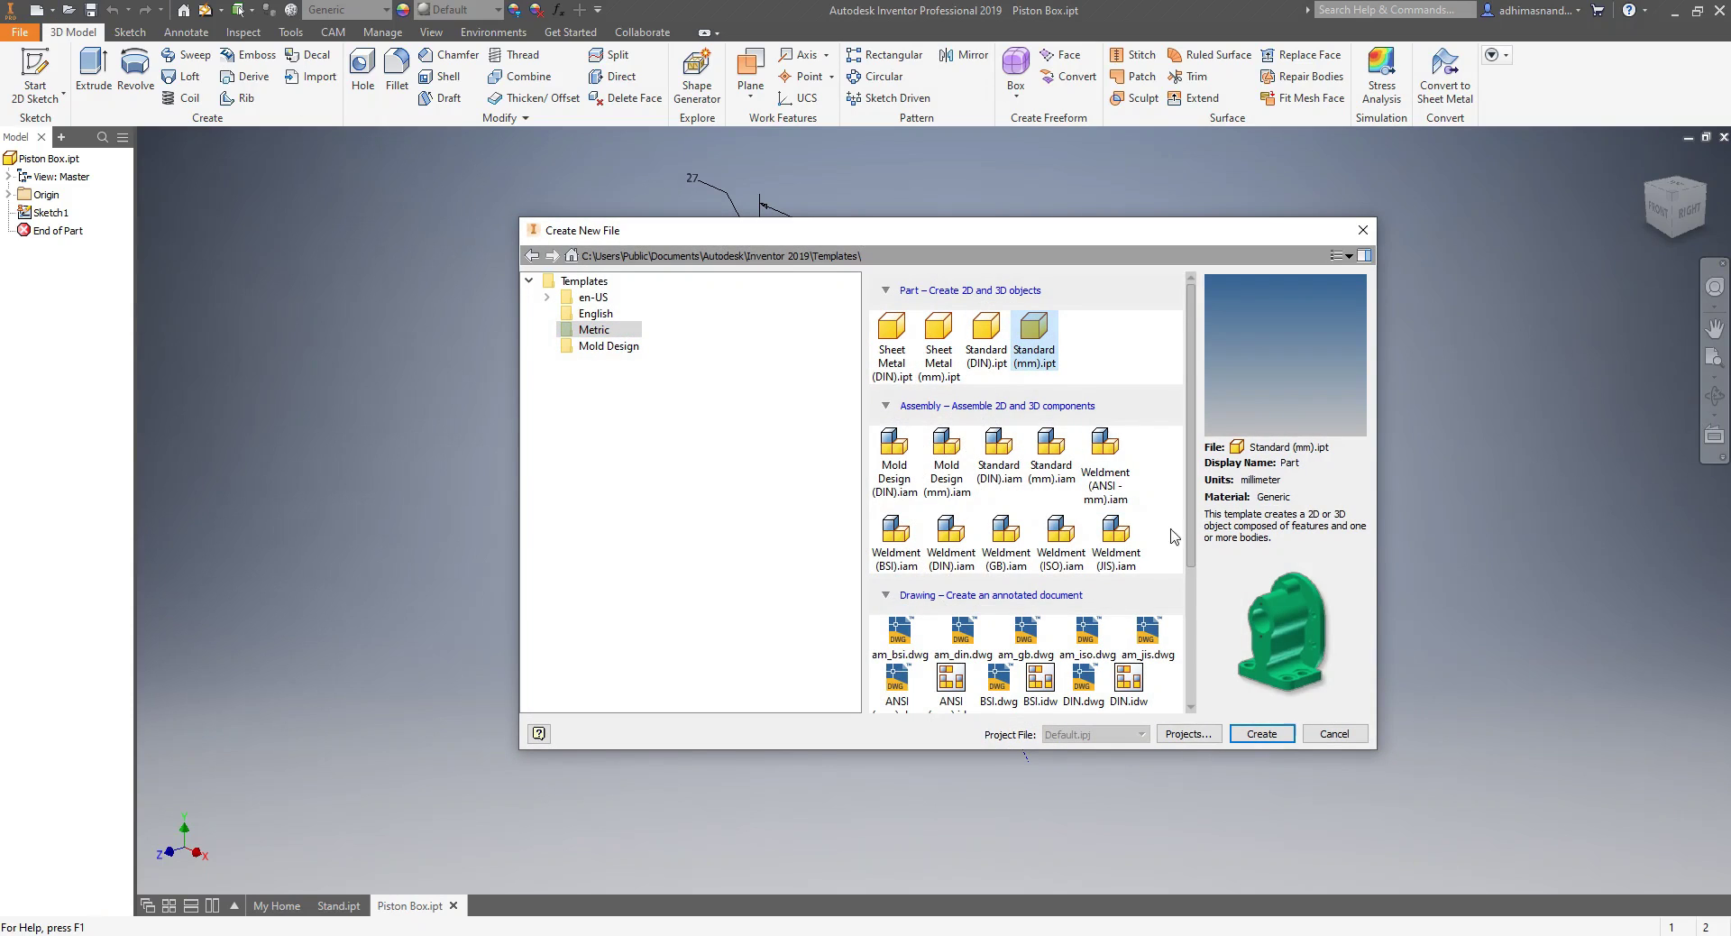
pyautogui.click(1280, 735)
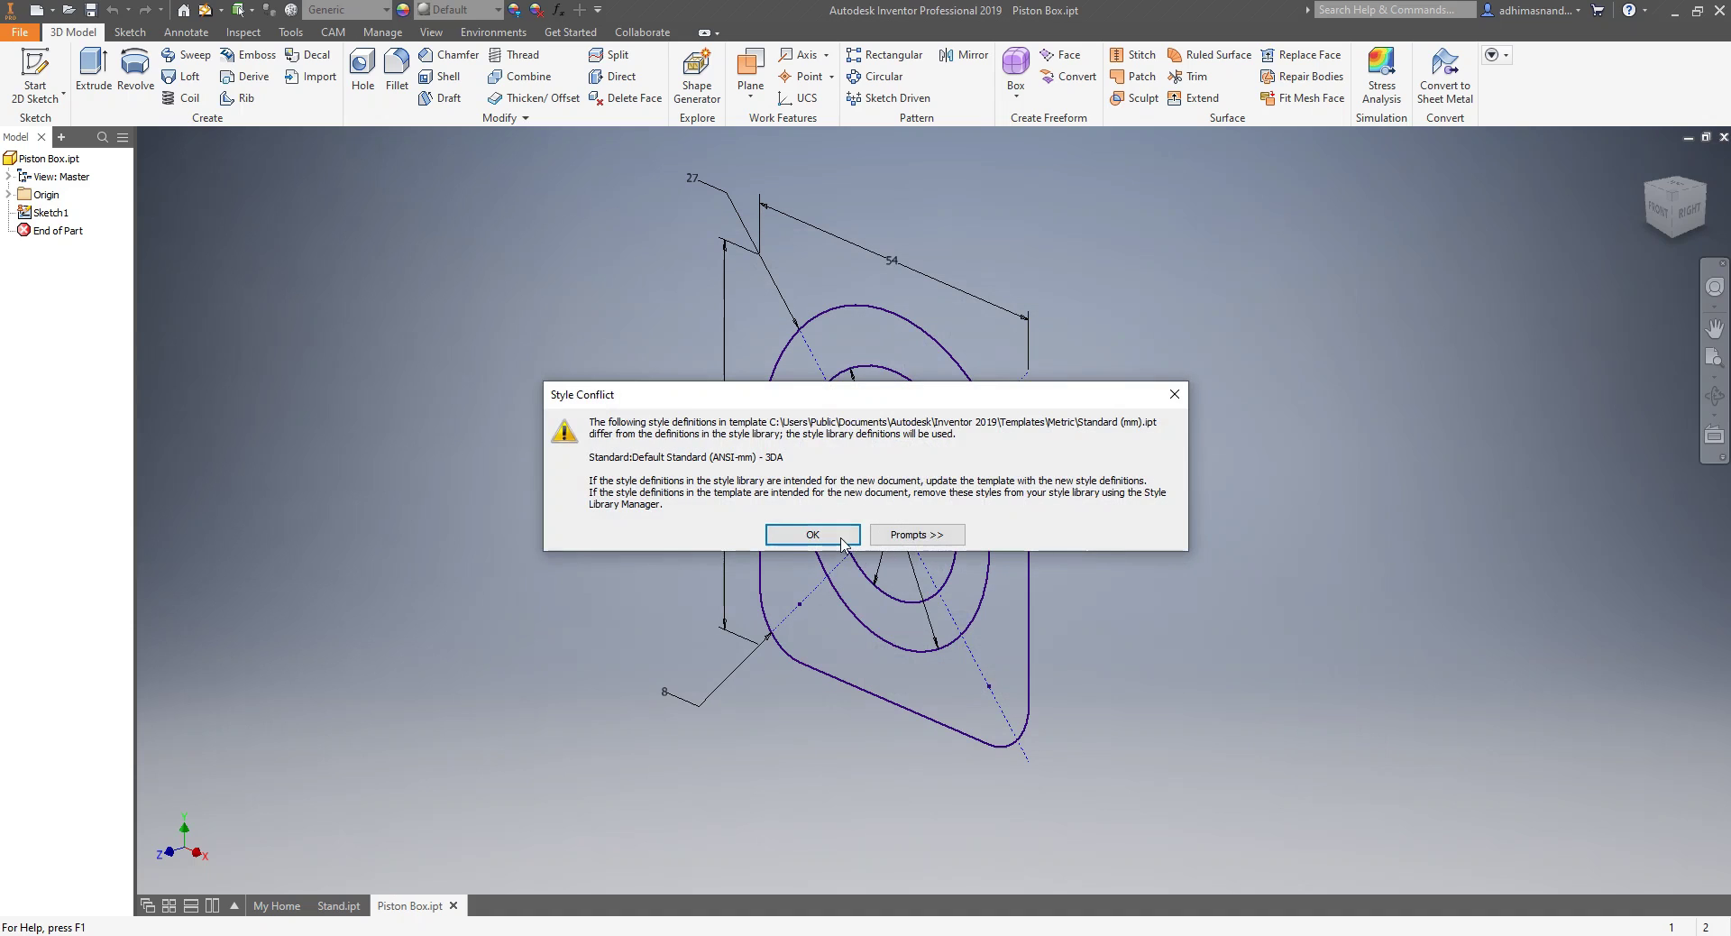
pyautogui.click(841, 539)
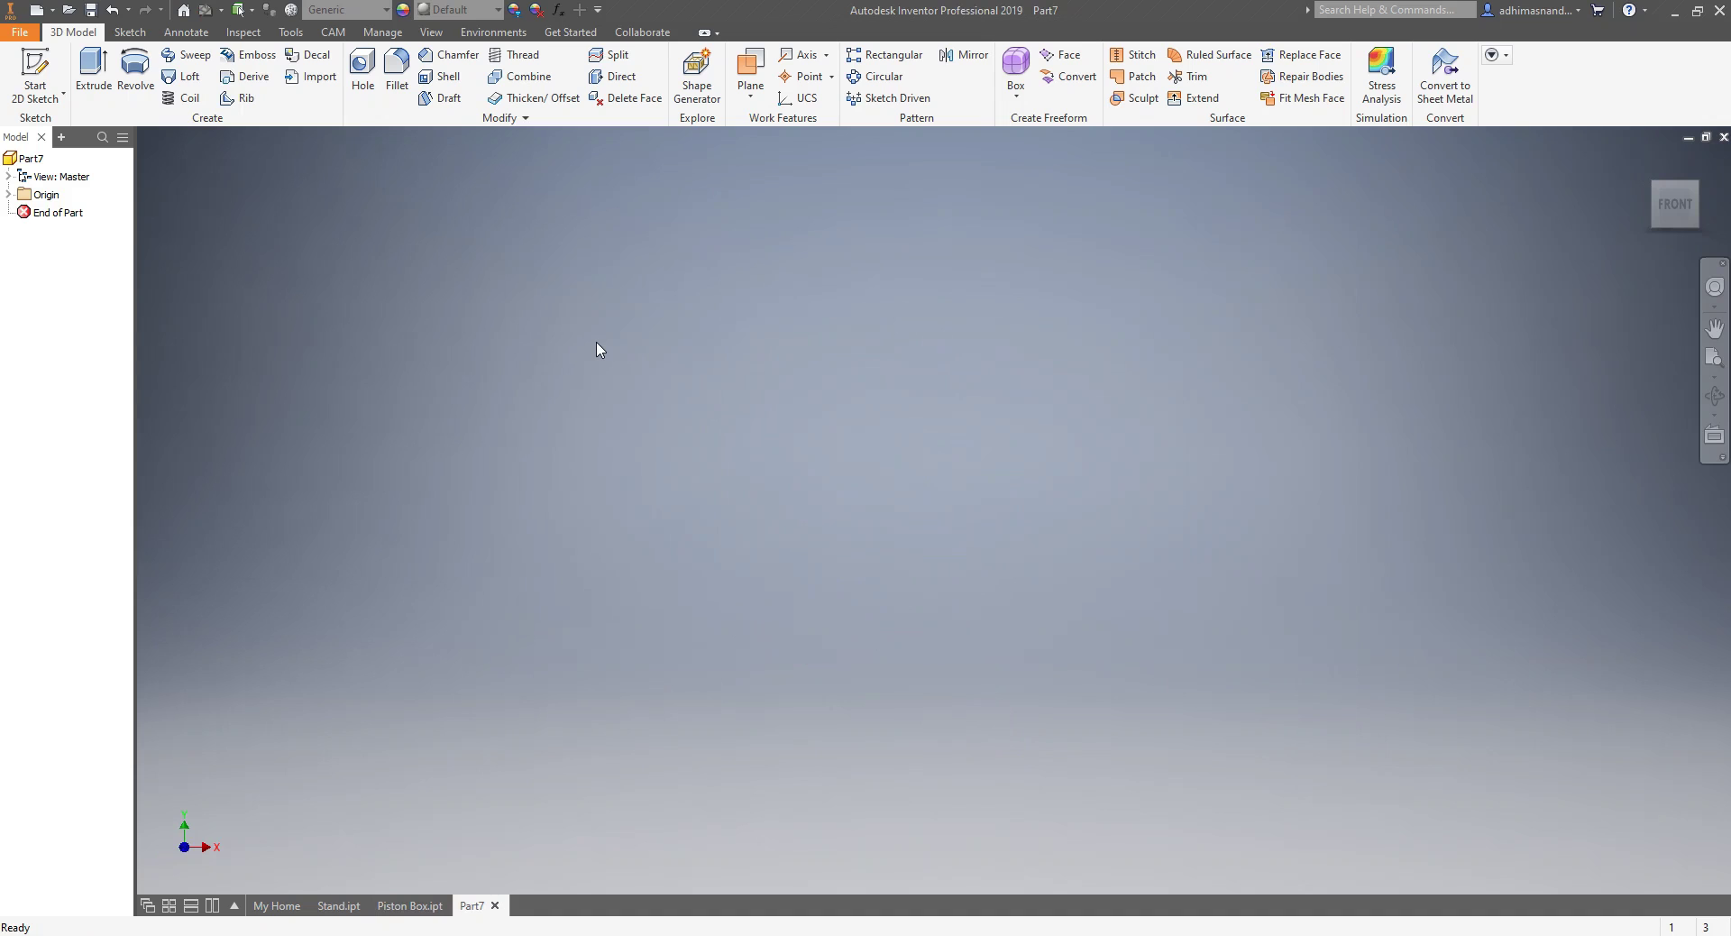
# - Save the new part as Piston.ipt in the LABWORK_NAME_FRI-XXX folder
pyautogui.click(95, 12)
pyautogui.click(860, 600)
pyautogui.press('BackSpace')
pyautogui.press('BackSpace')
pyautogui.press('BackSpace')
pyautogui.press('BackSpace')
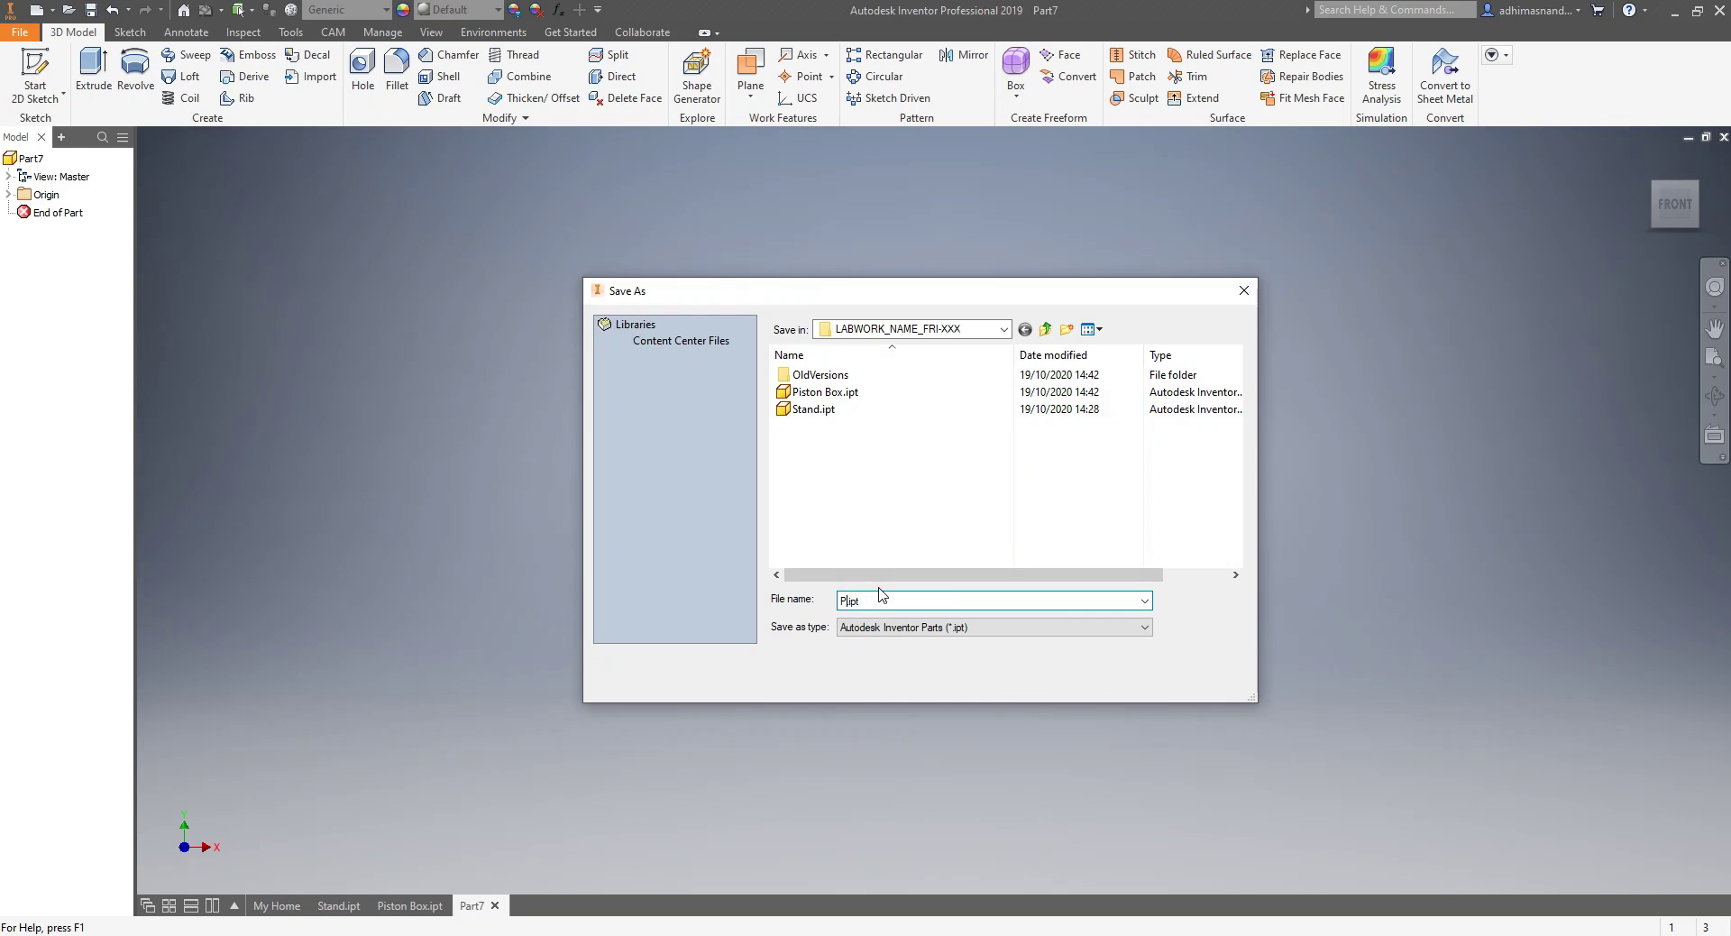
pyautogui.write('Piston')
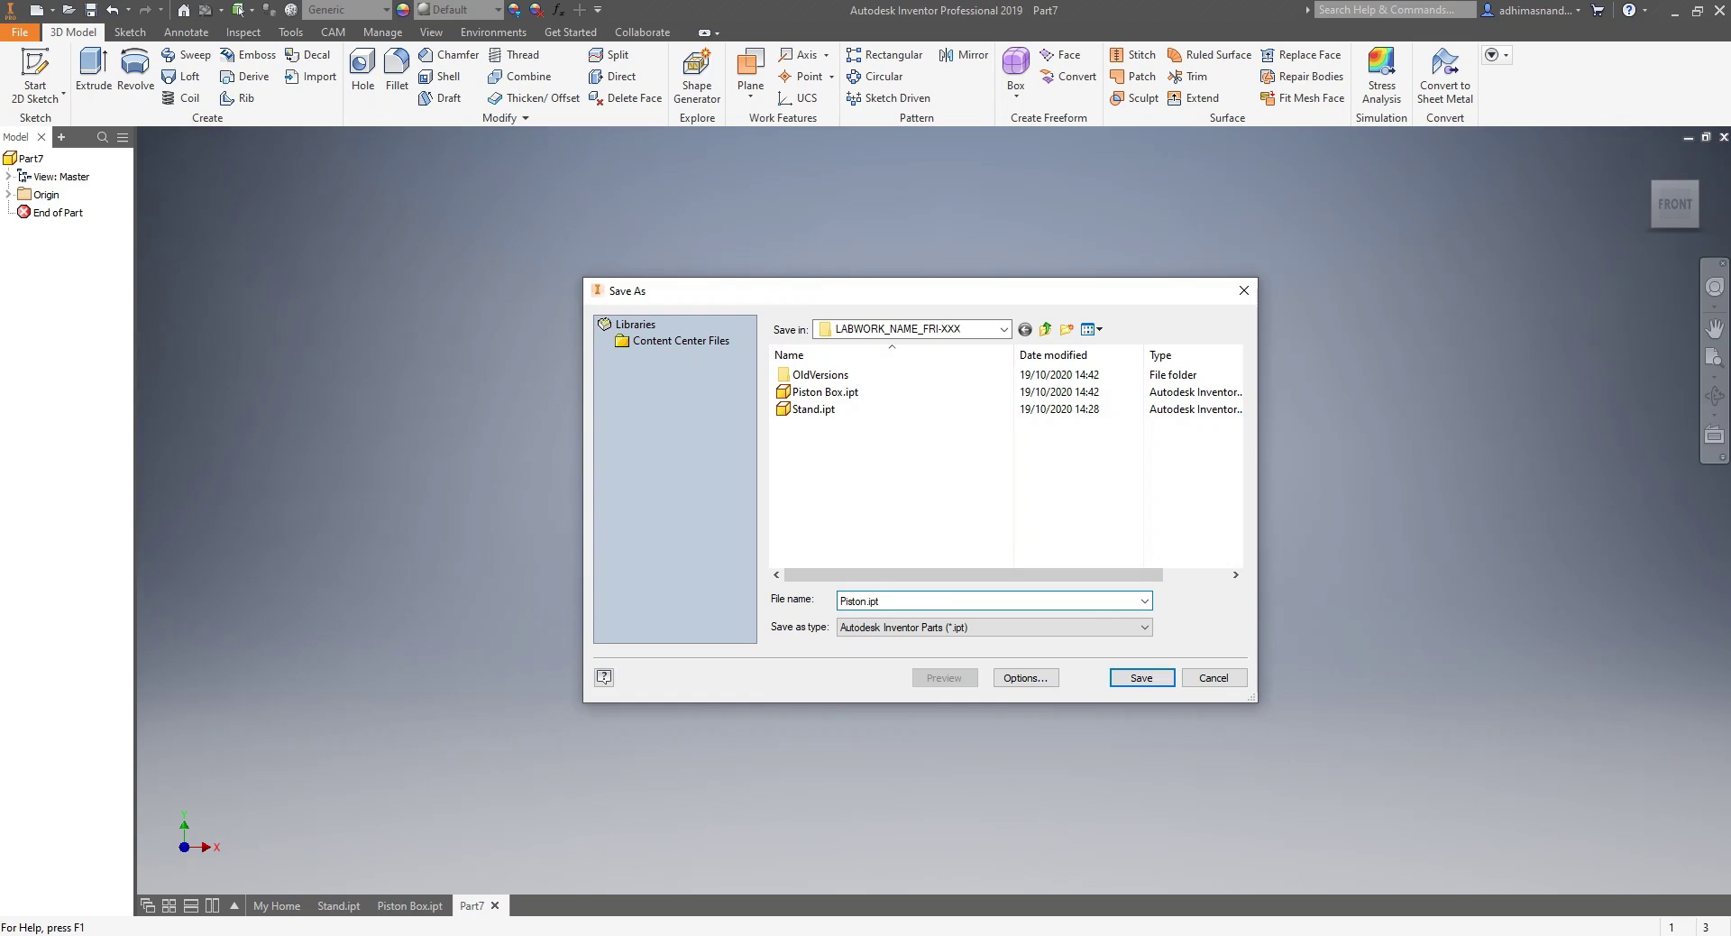
pyautogui.click(1139, 676)
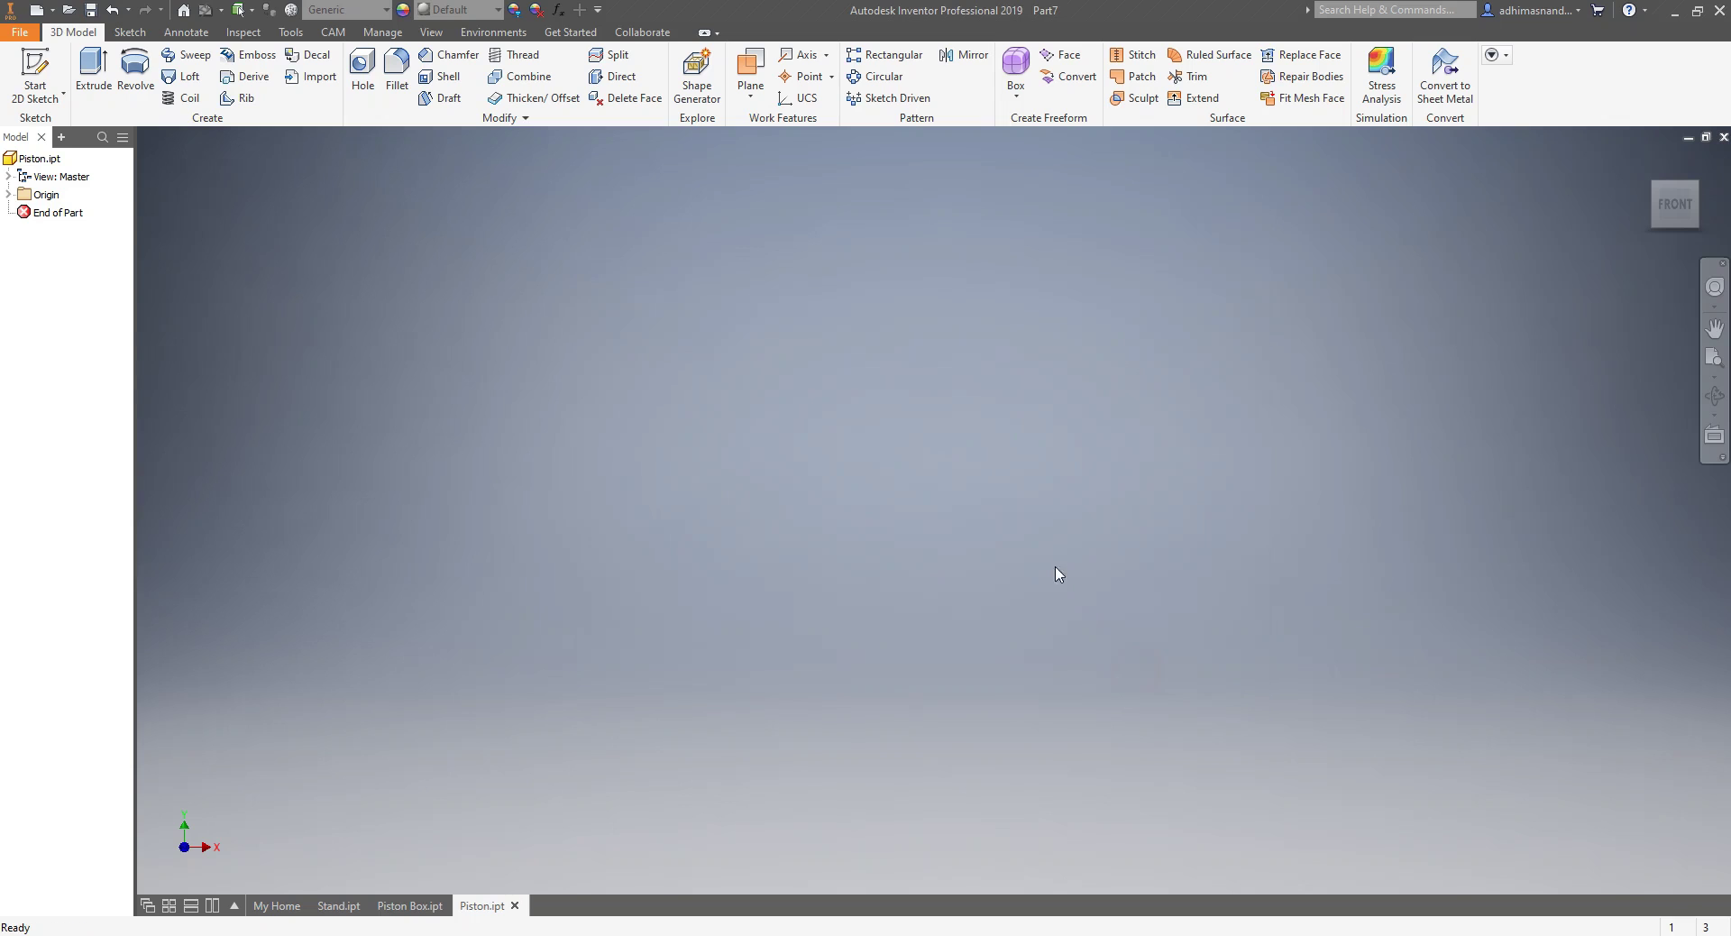
# - Start a 2D sketch on the XY plane of the new part
pyautogui.click(36, 97)
pyautogui.click(41, 123)
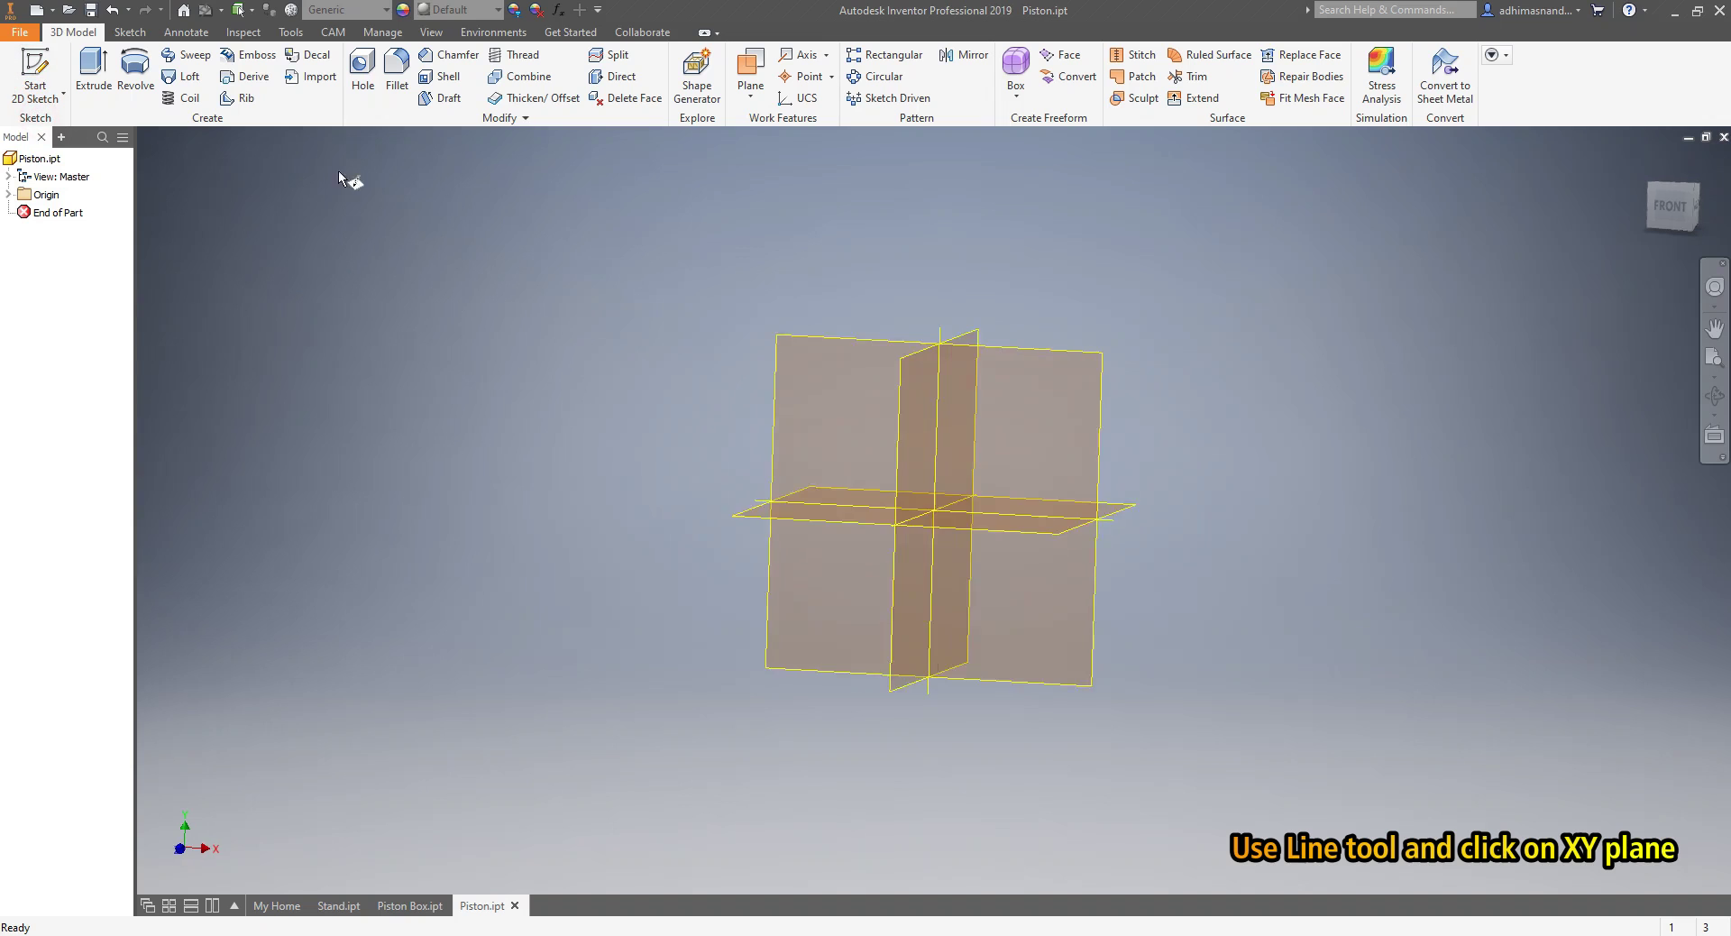
pyautogui.click(806, 266)
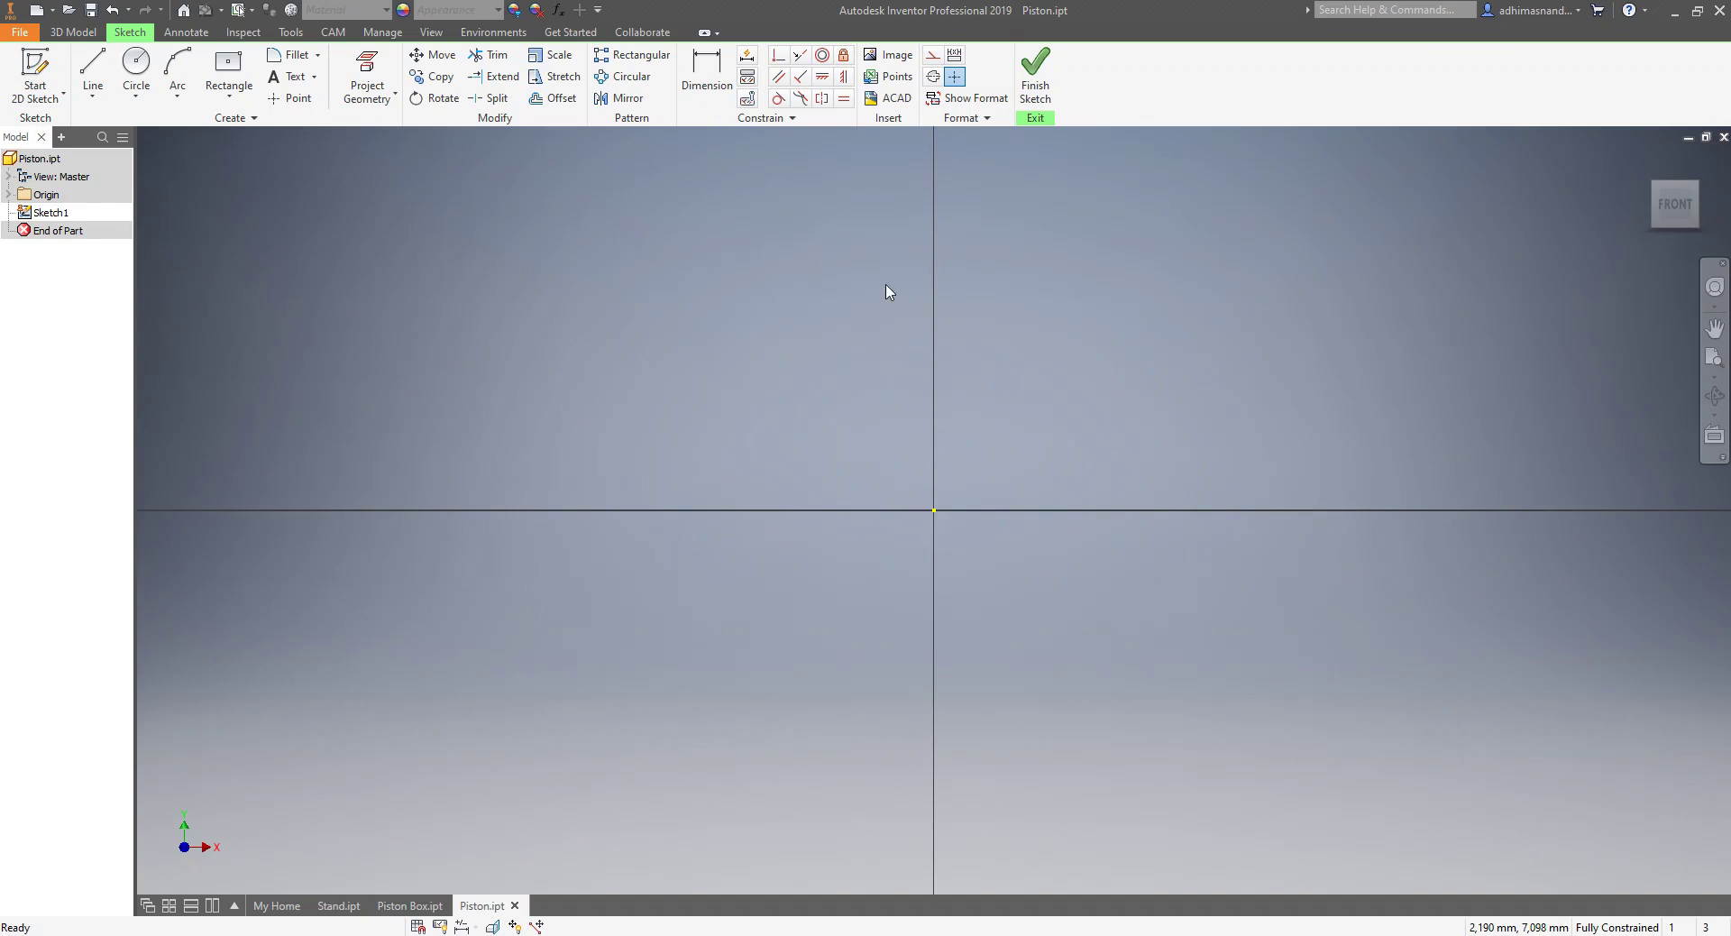
# - Draw a vertical line about 14 mm long upward from the origin
pyautogui.click(103, 101)
pyautogui.click(106, 126)
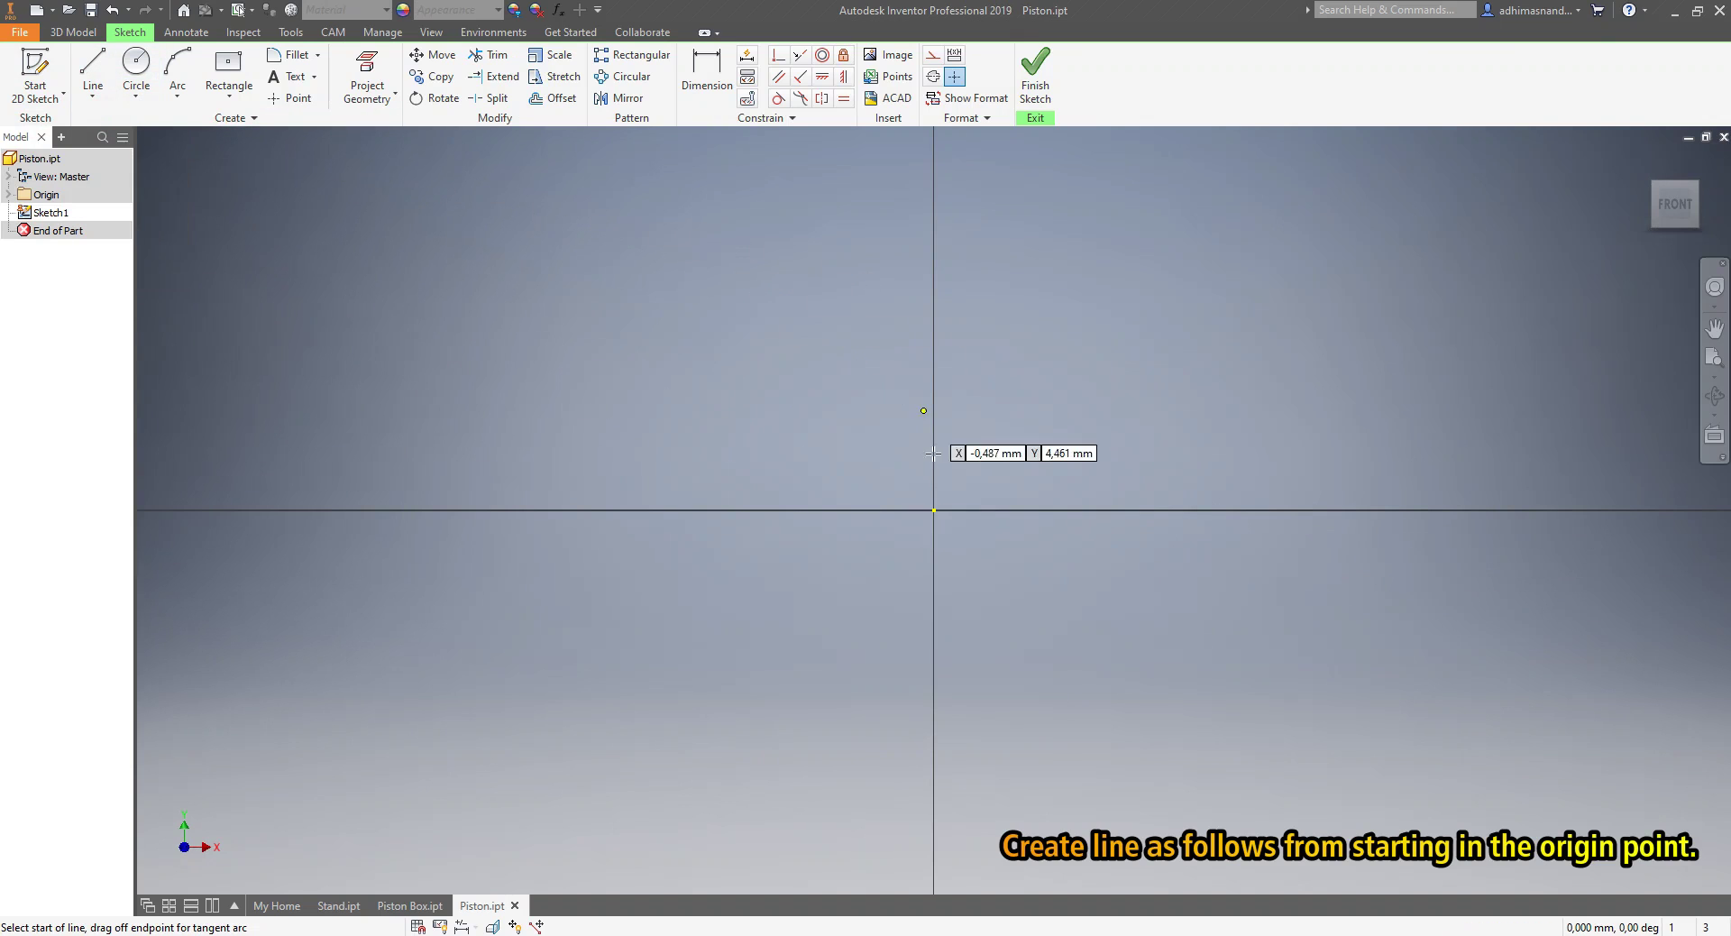
pyautogui.click(933, 510)
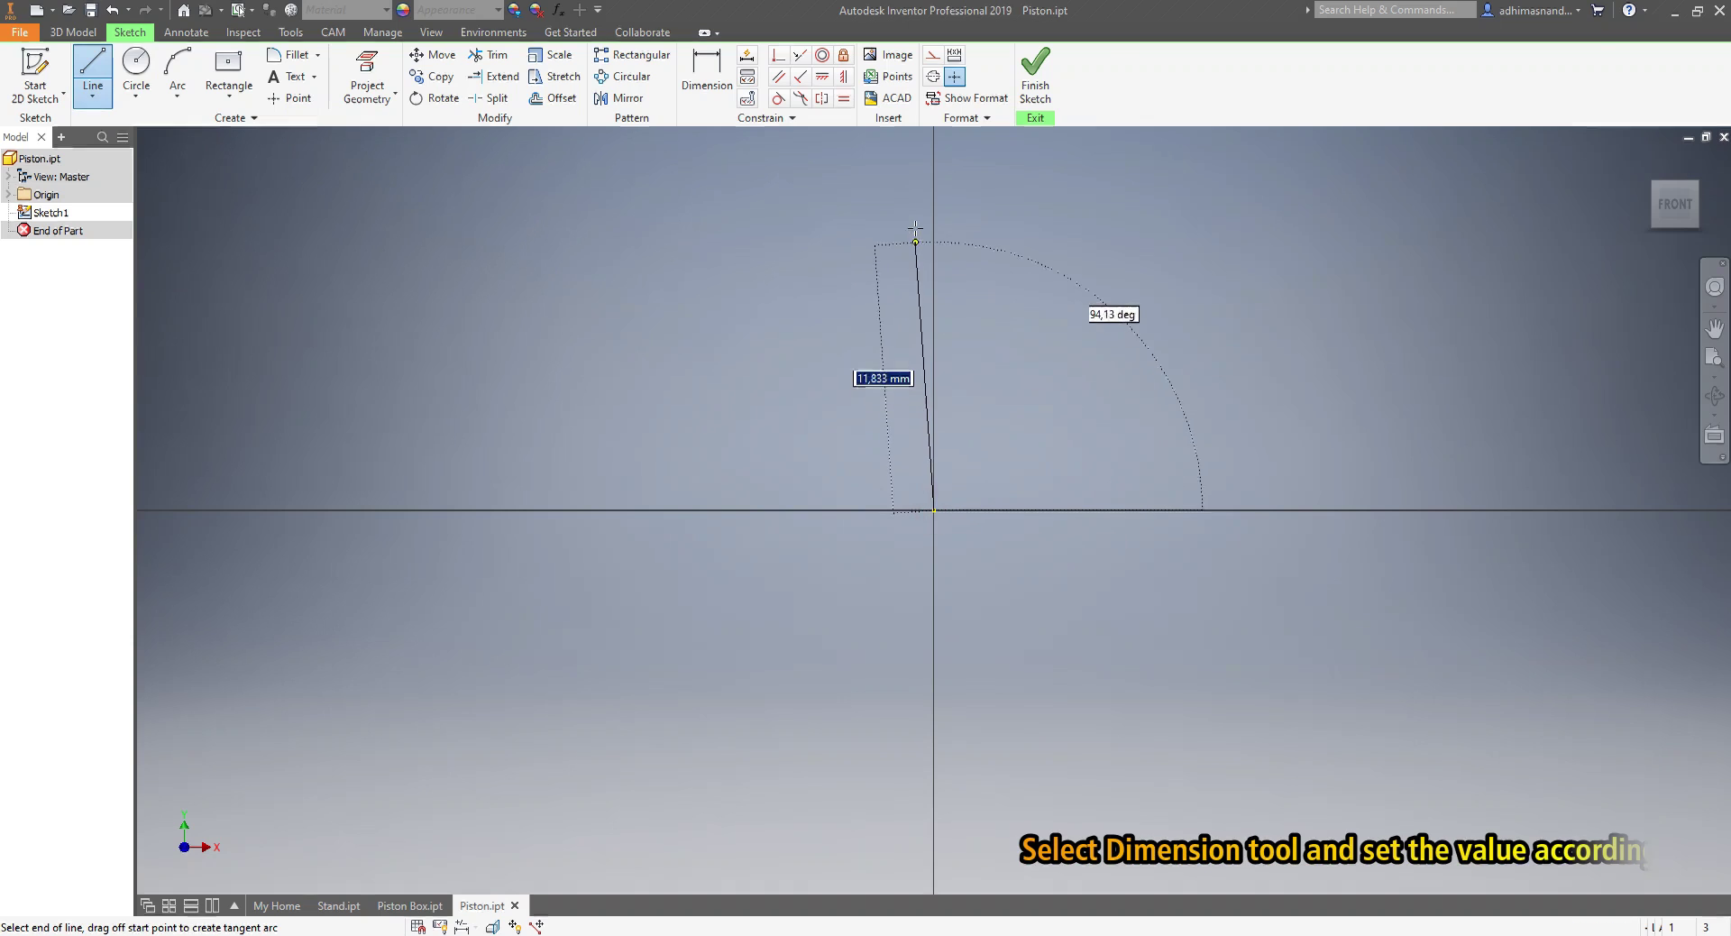
pyautogui.click(930, 193)
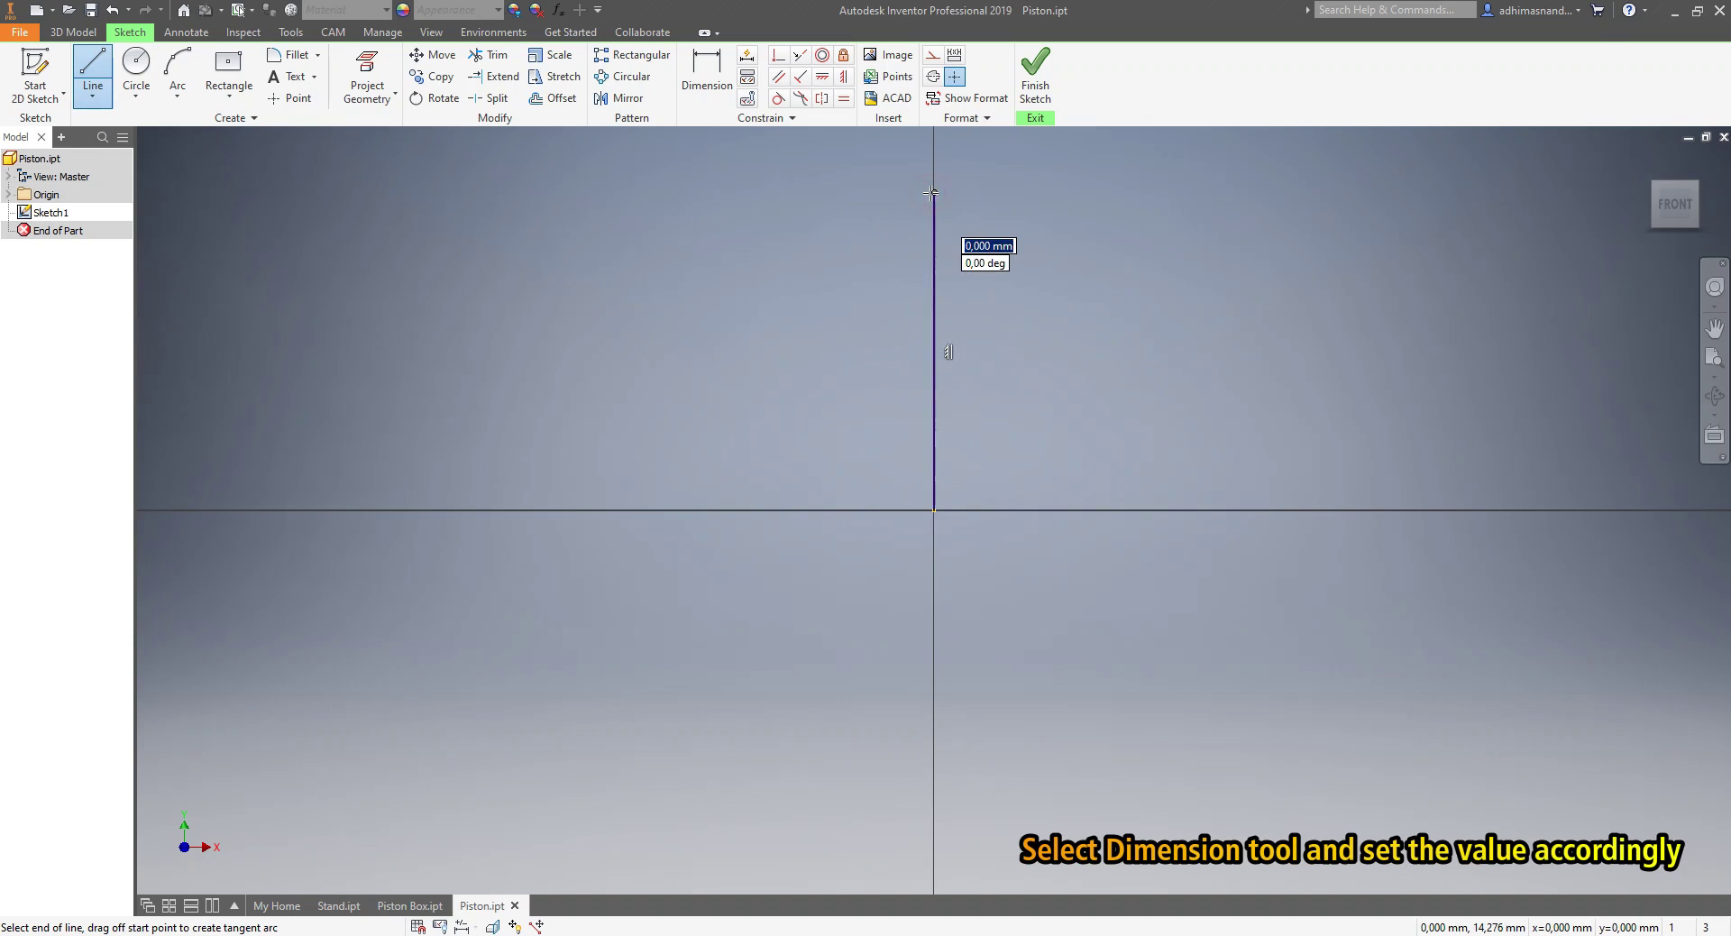
# - Dimension the vertical line's length and set it to 112 mm
pyautogui.click(714, 90)
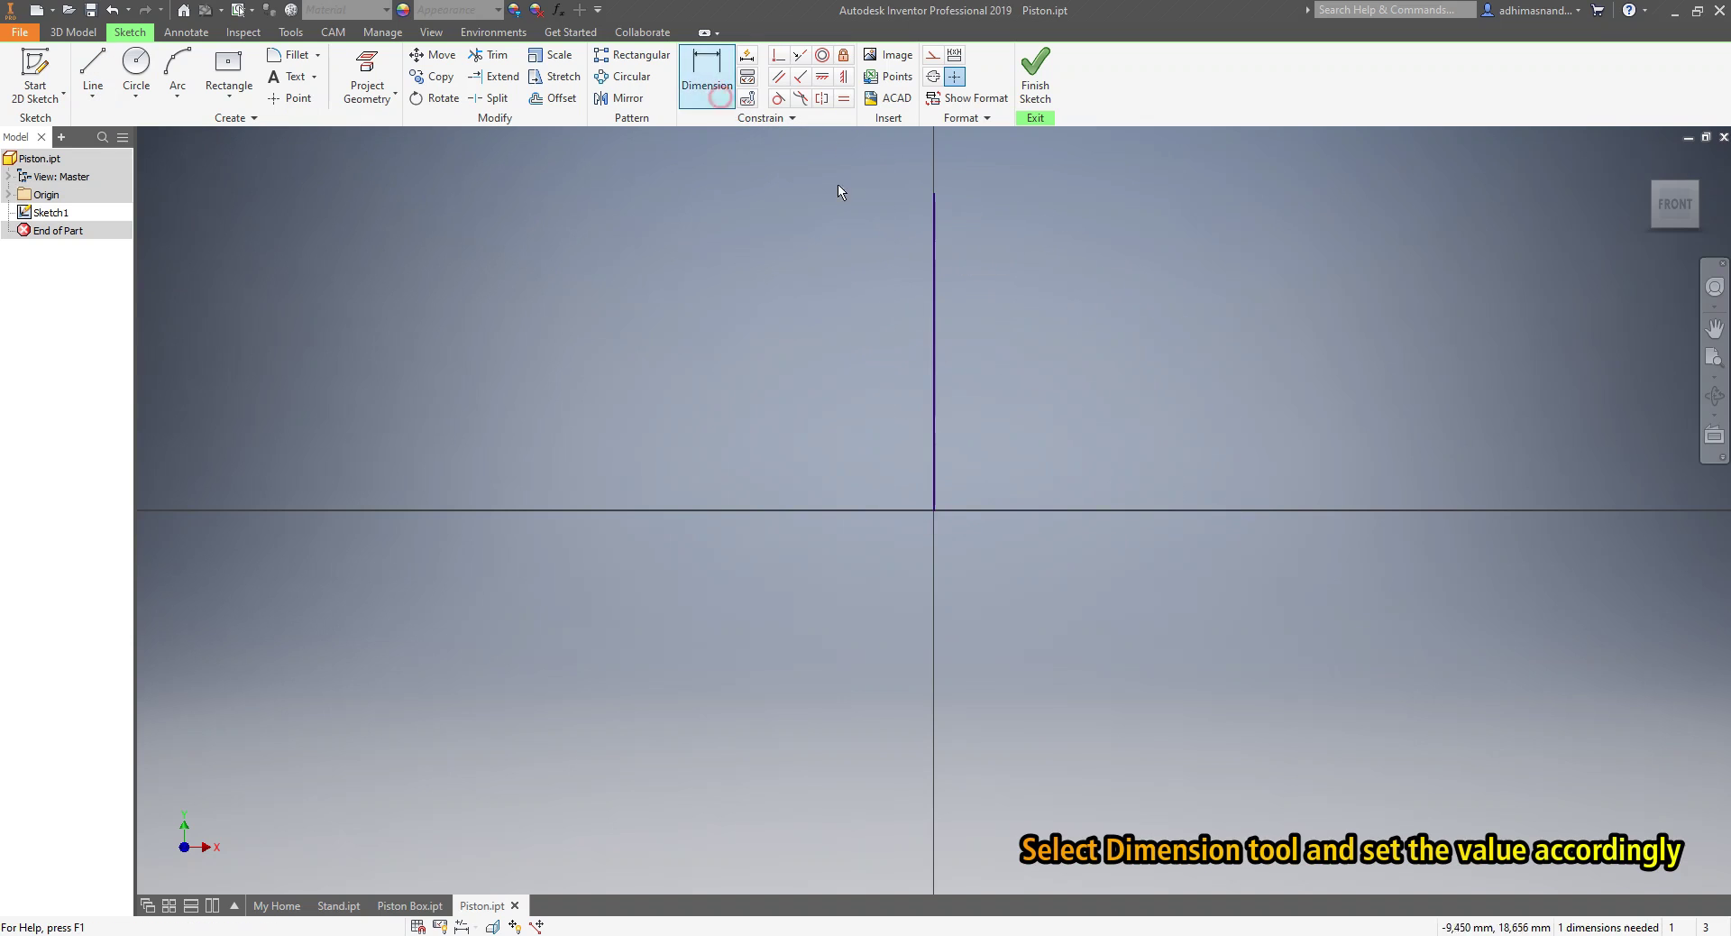
pyautogui.click(933, 279)
pyautogui.click(868, 315)
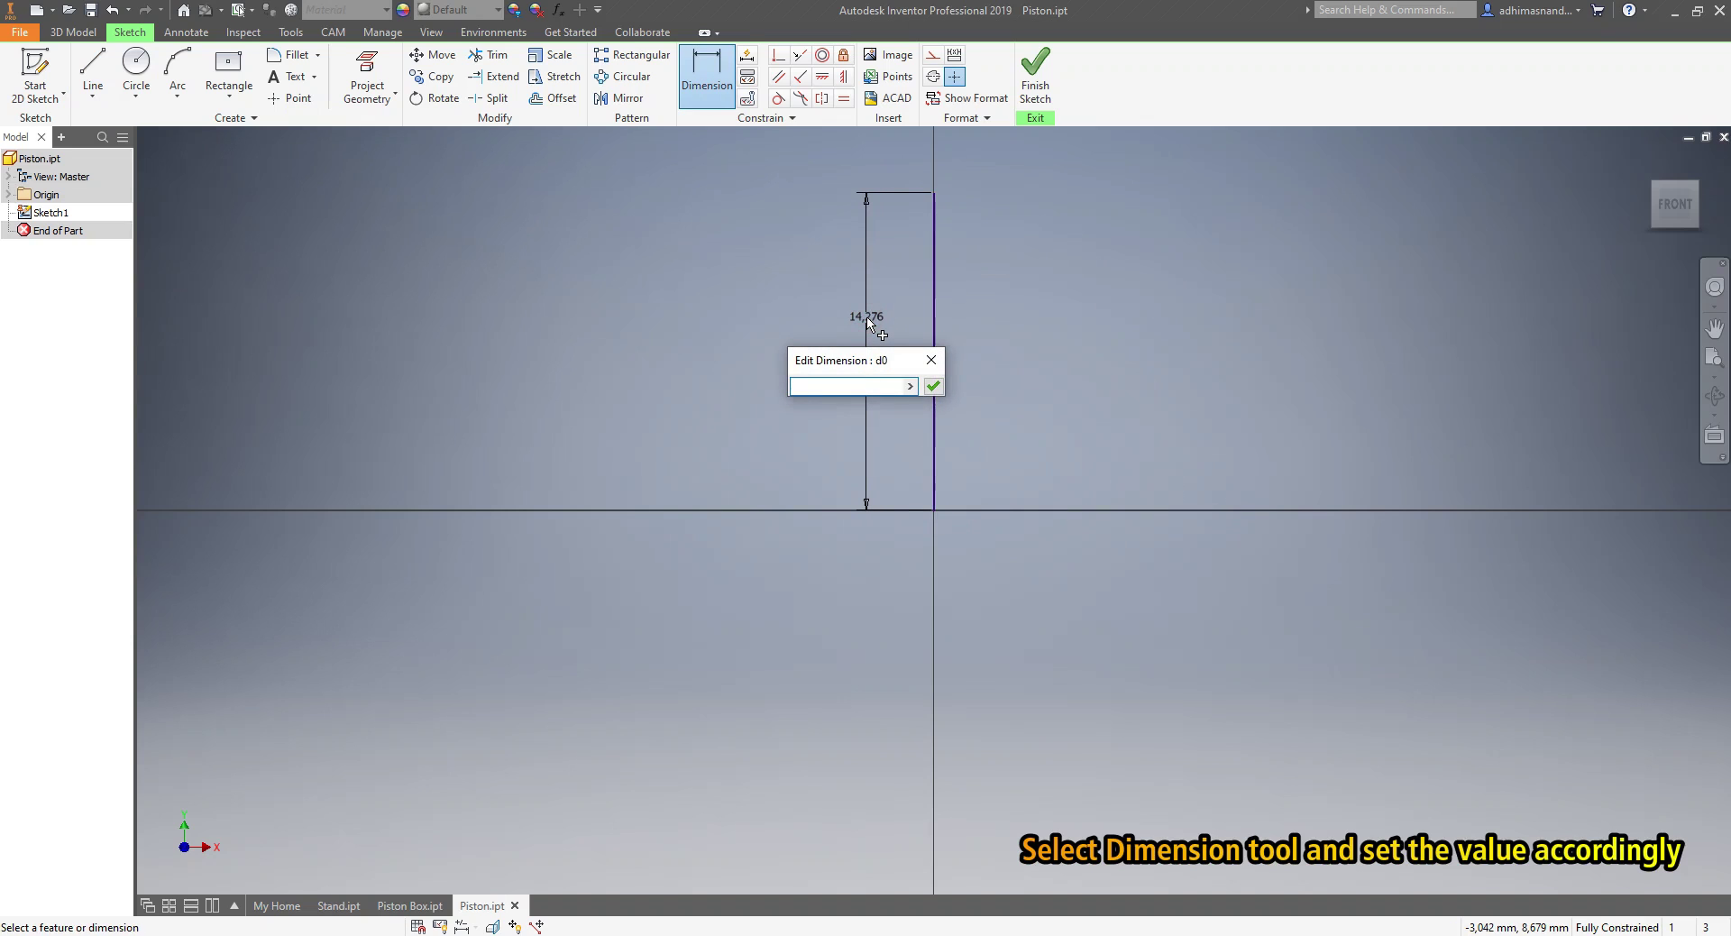
pyautogui.write('112')
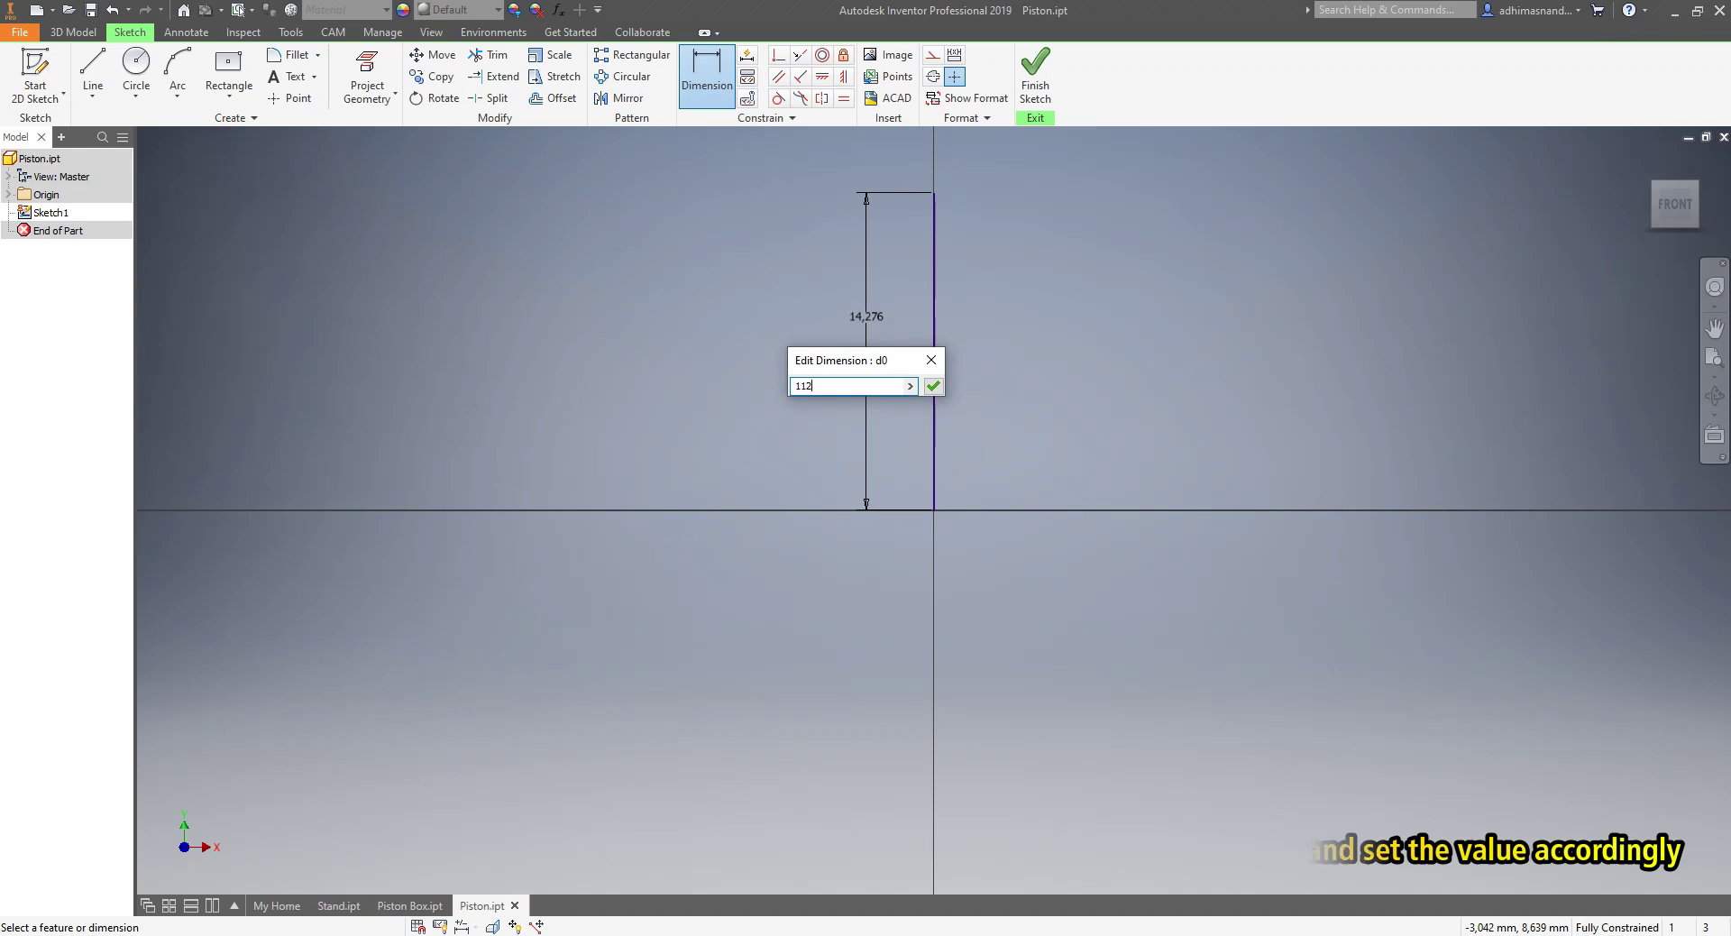
pyautogui.click(933, 386)
# - Convert the 112 mm vertical line into a centerline
pyautogui.scroll(4, 957, 374)
pyautogui.moveTo(980, 325); pyautogui.dragTo(884, 664, button='middle')
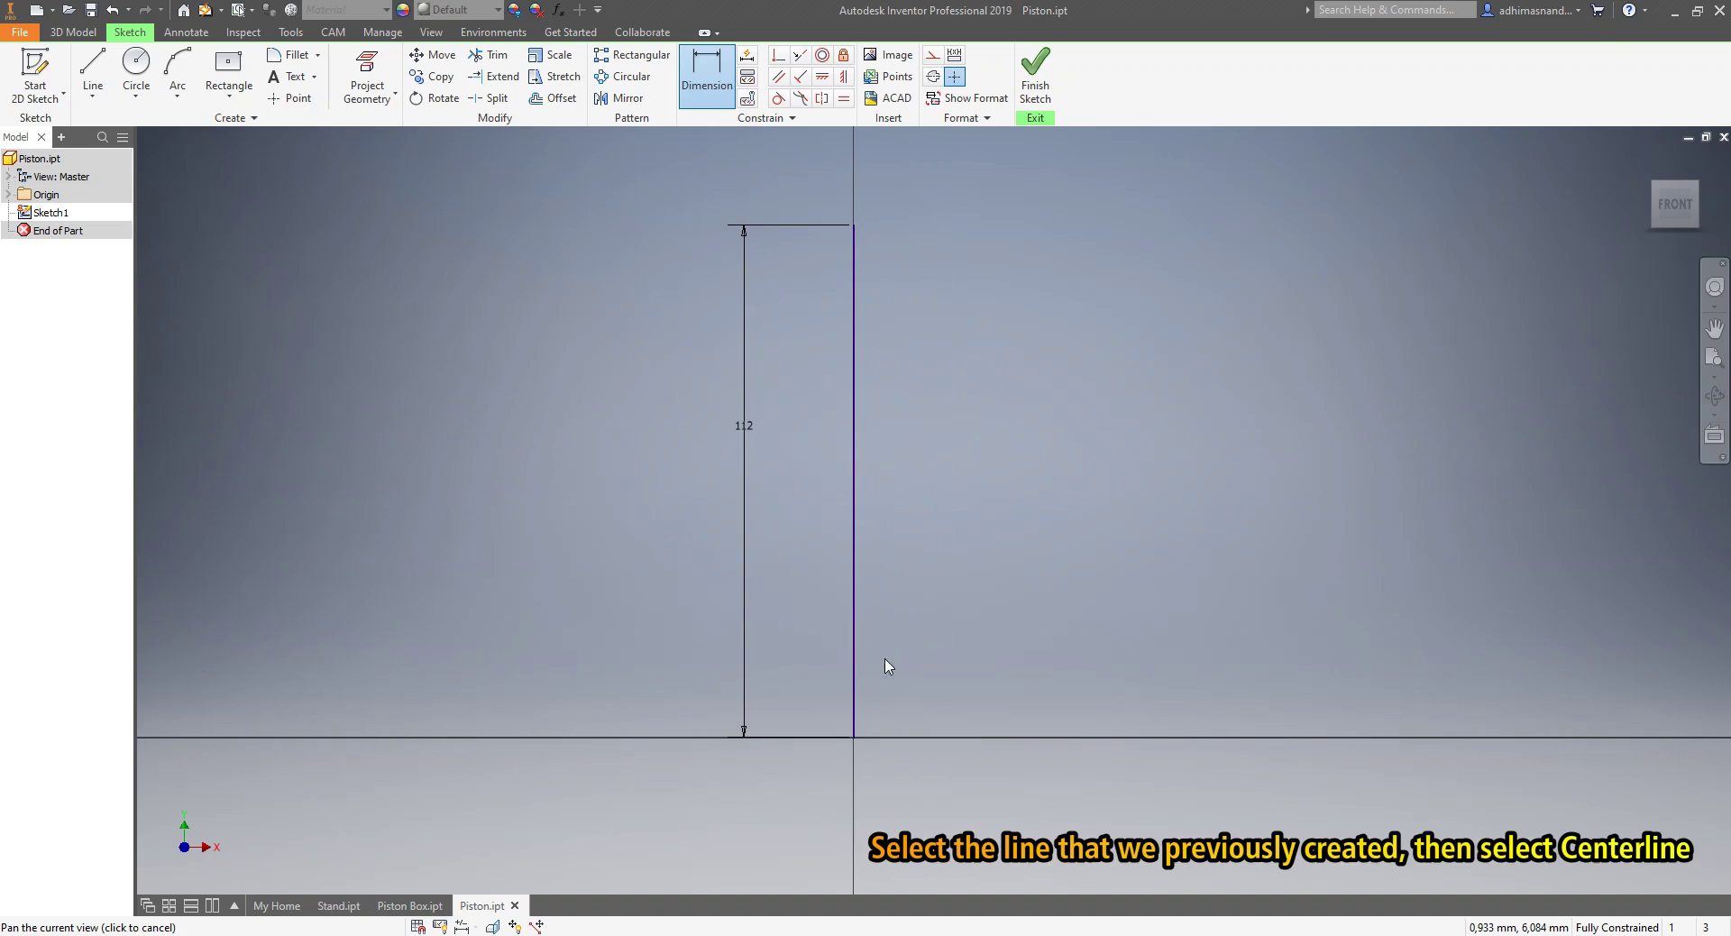
pyautogui.press('Escape')
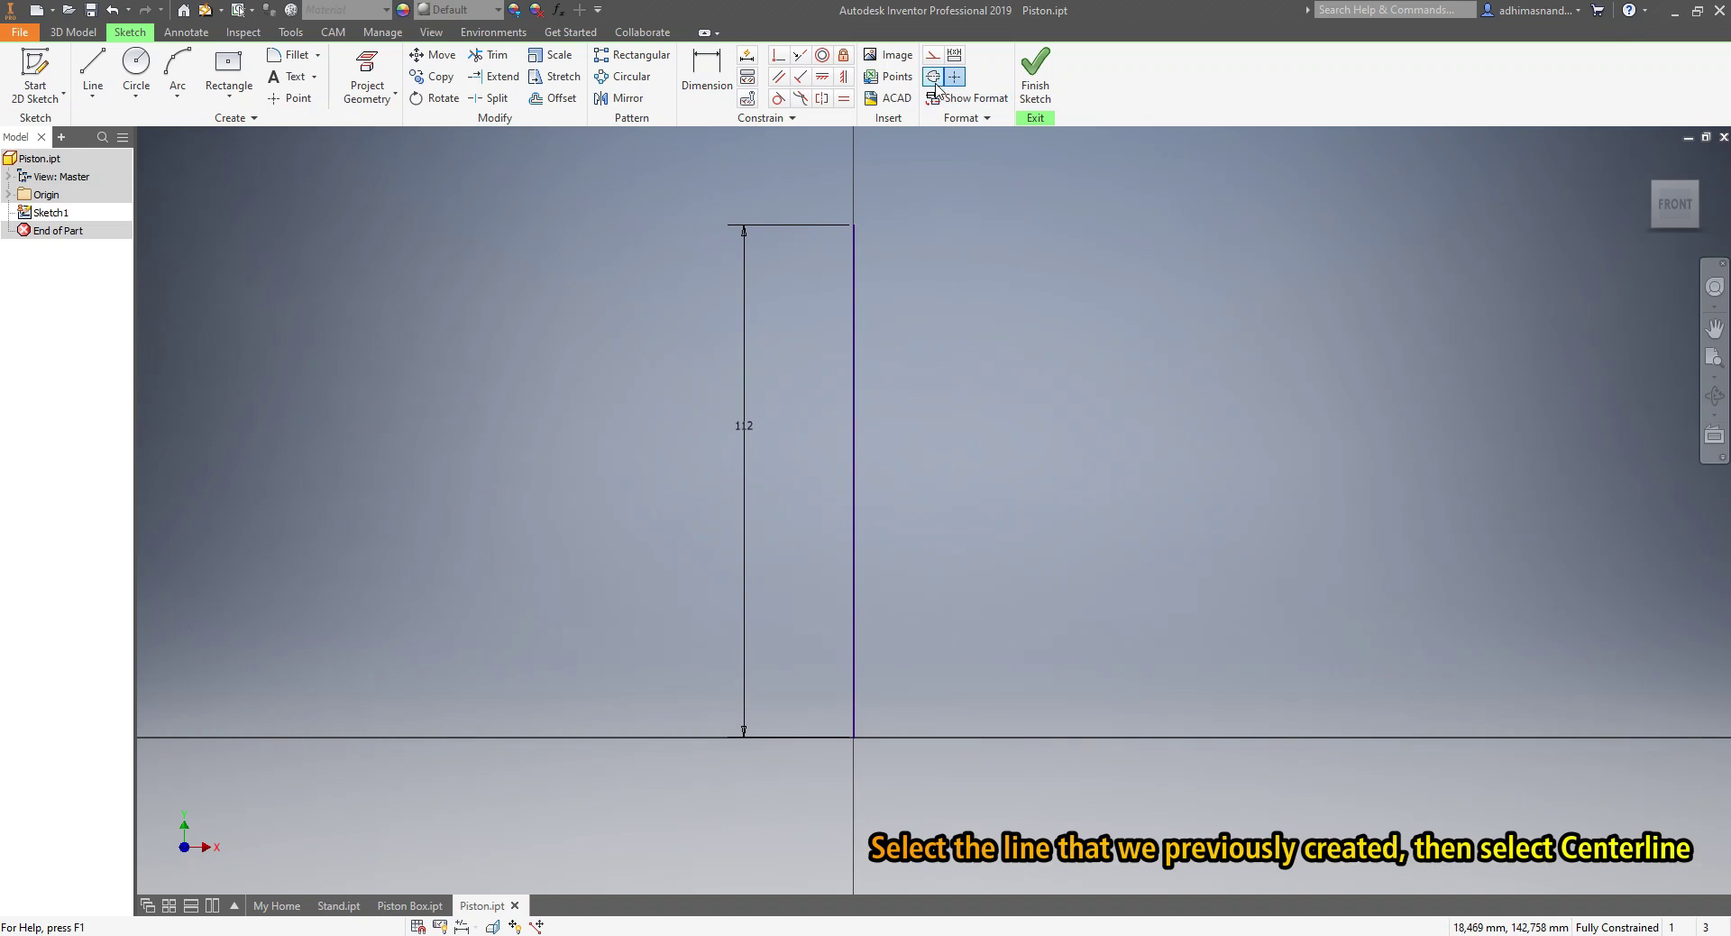
pyautogui.click(855, 480)
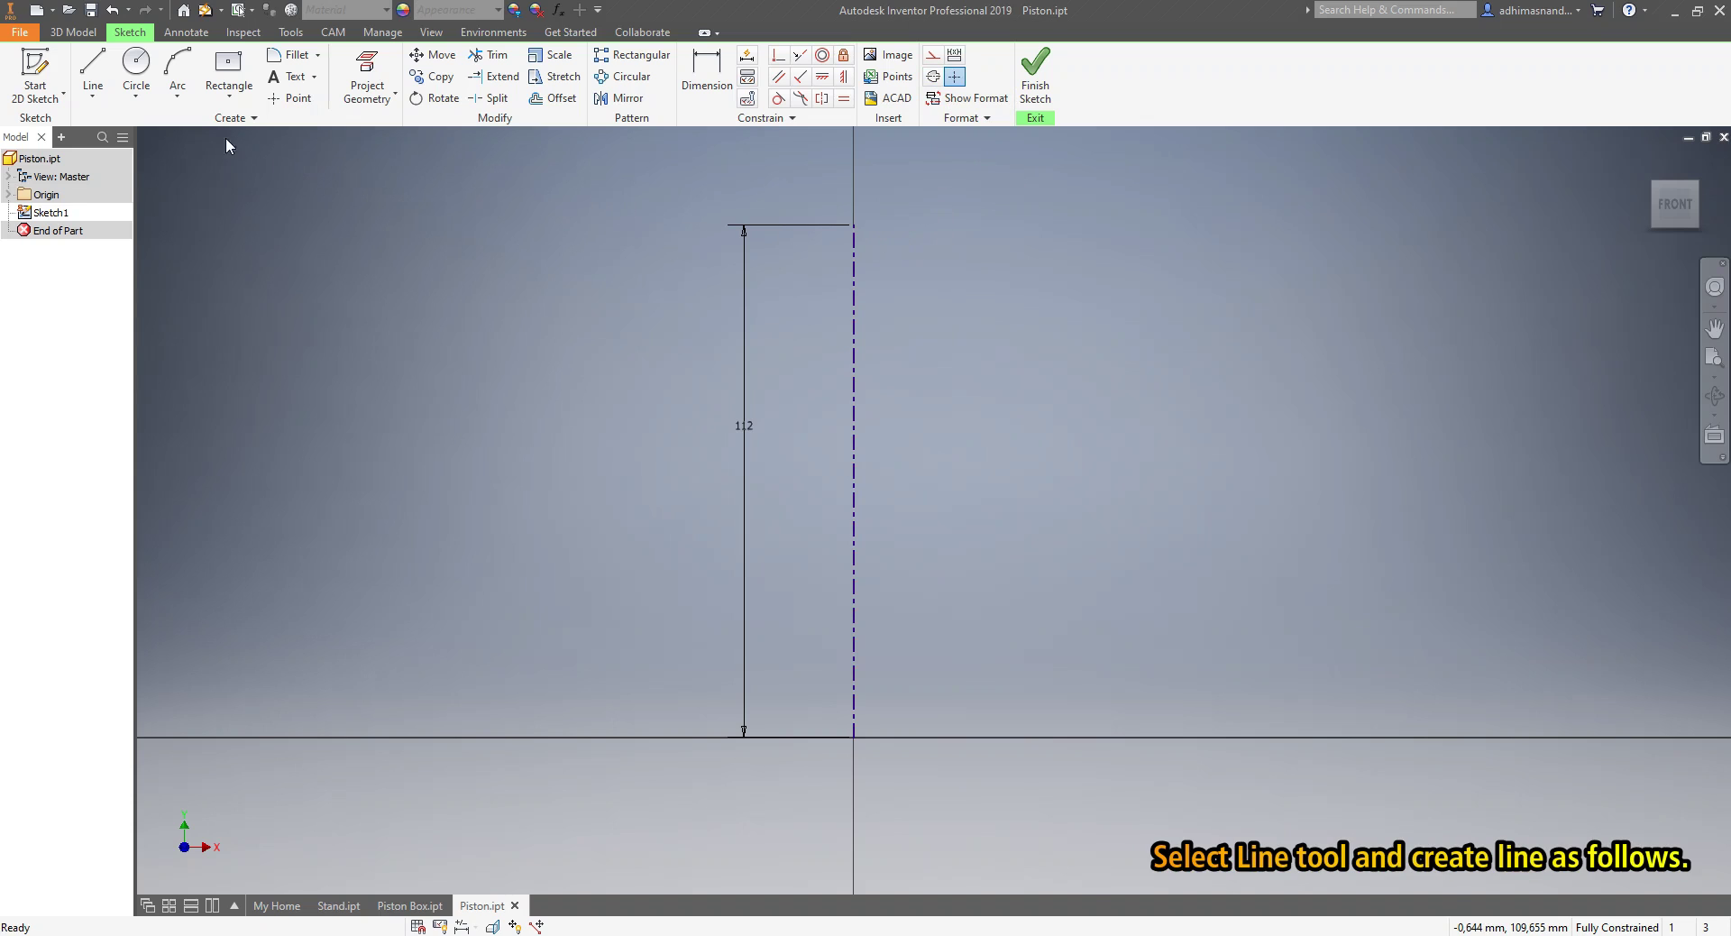
# - Draw a 14 mm horizontal line from the origin toward positive X and place its dimension below the line
pyautogui.click(93, 96)
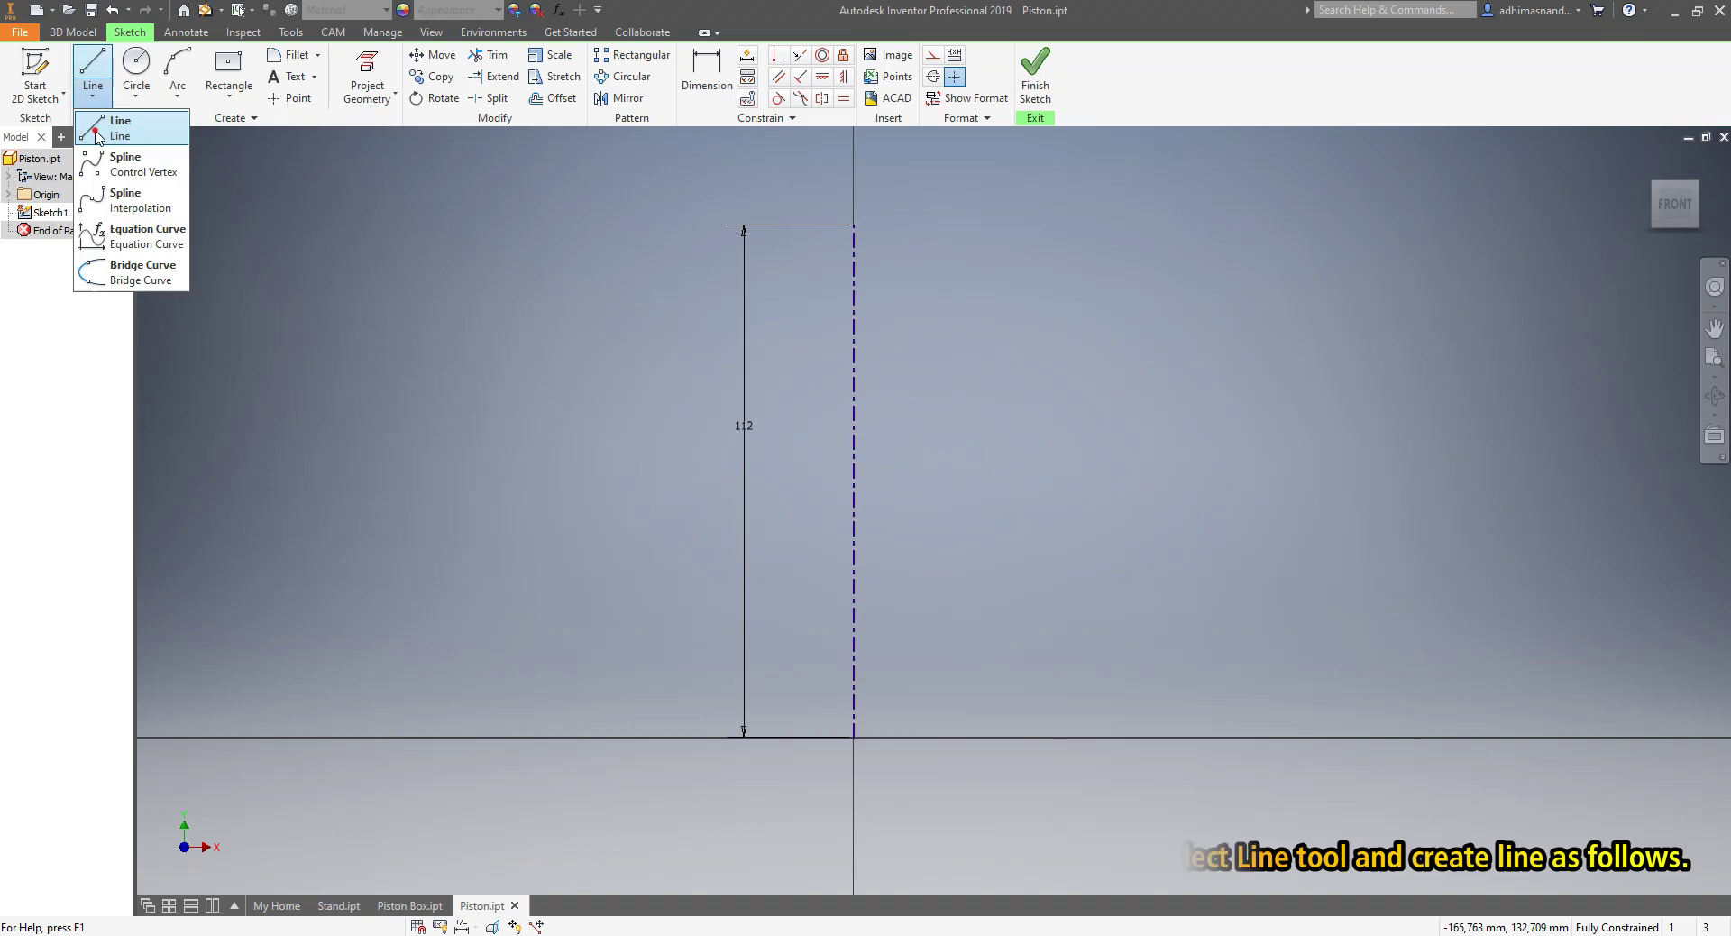
pyautogui.click(97, 135)
pyautogui.scroll(-3, 900, 732)
pyautogui.scroll(5, 900, 732)
pyautogui.scroll(3, 893, 721)
pyautogui.moveTo(851, 700); pyautogui.dragTo(703, 667, button='middle')
pyautogui.click(589, 722)
pyautogui.write('14')
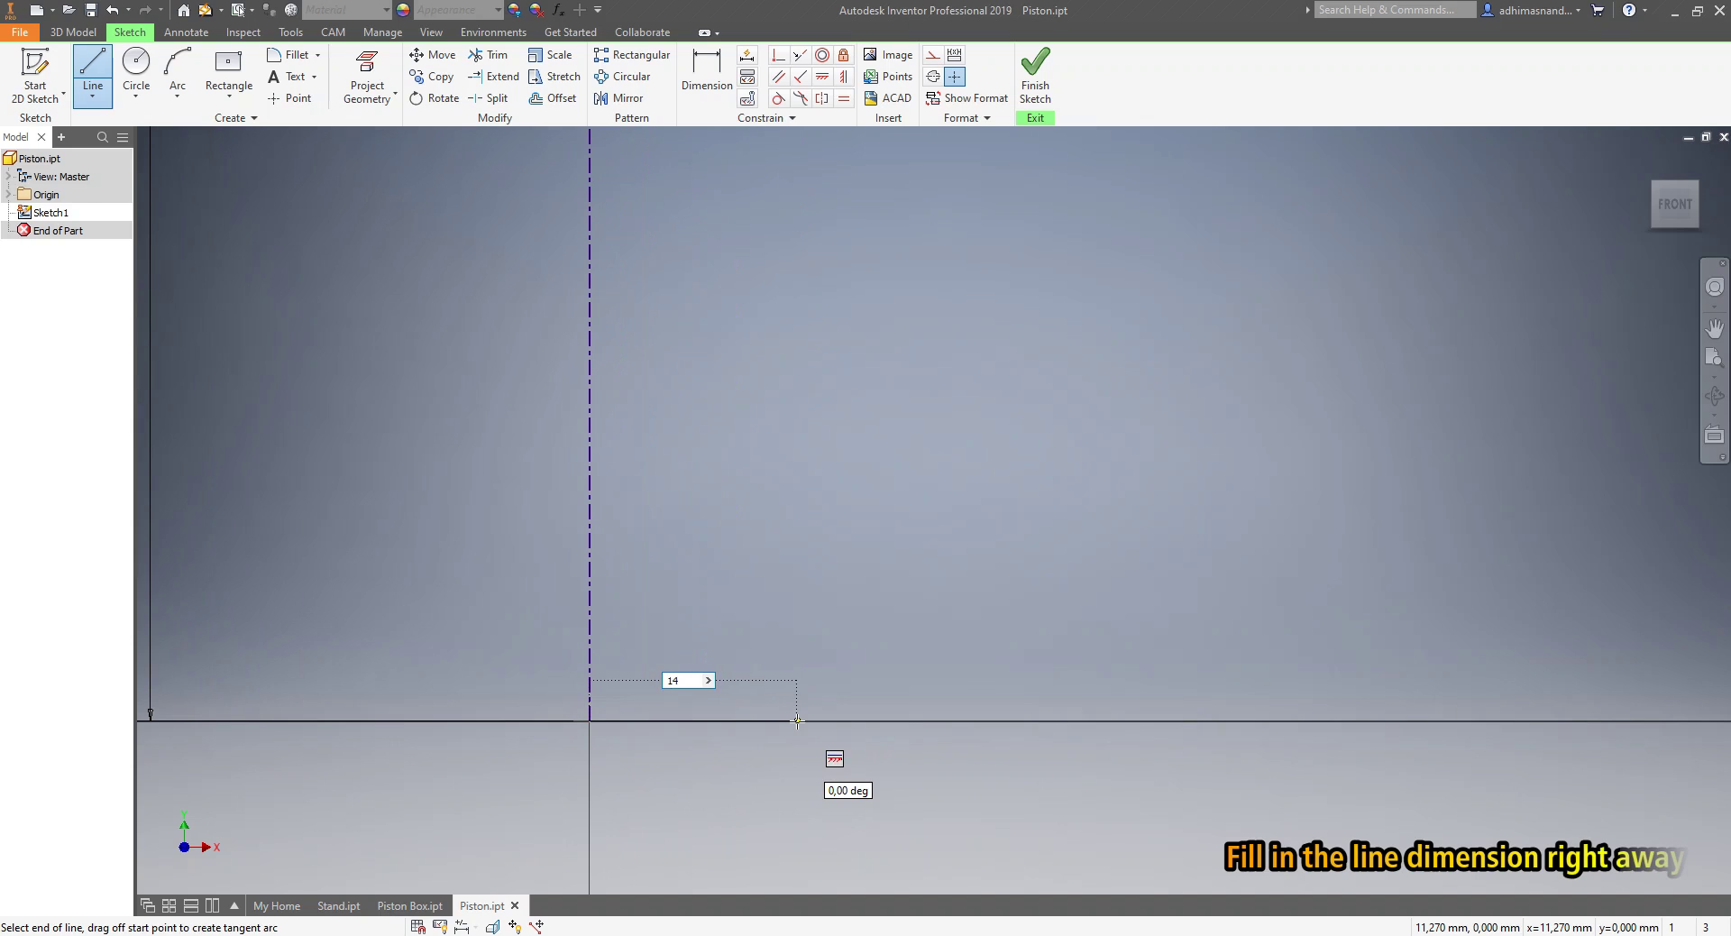
pyautogui.press('Return')
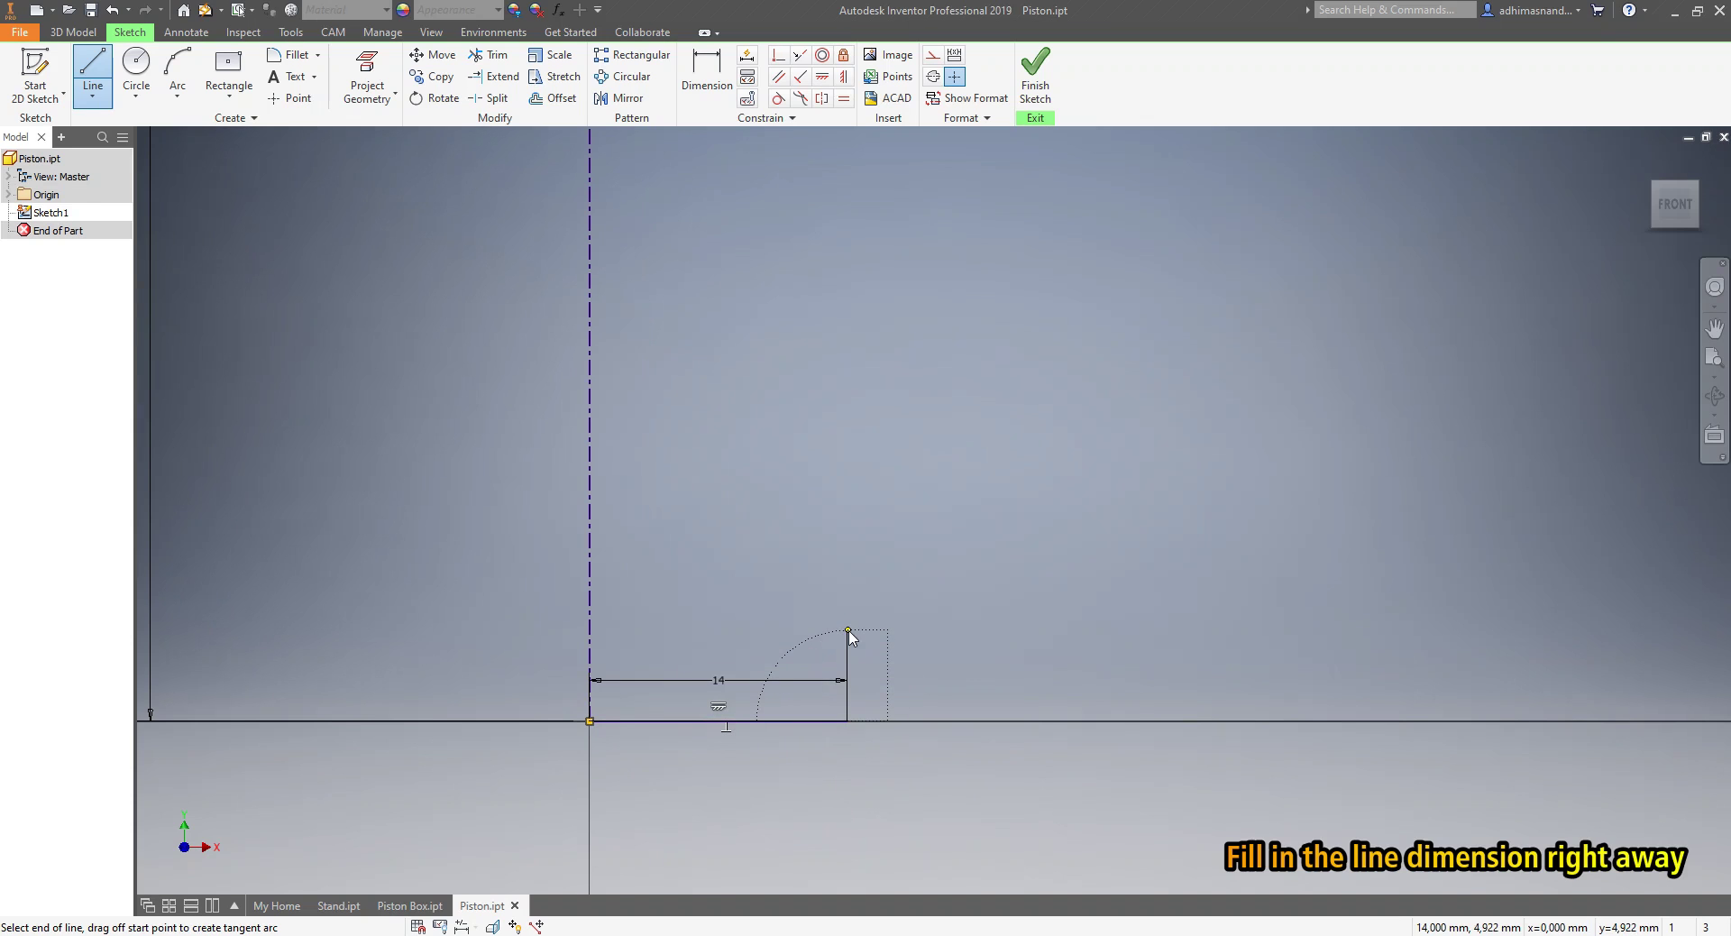
pyautogui.press('Escape')
pyautogui.moveTo(724, 687); pyautogui.dragTo(730, 758)
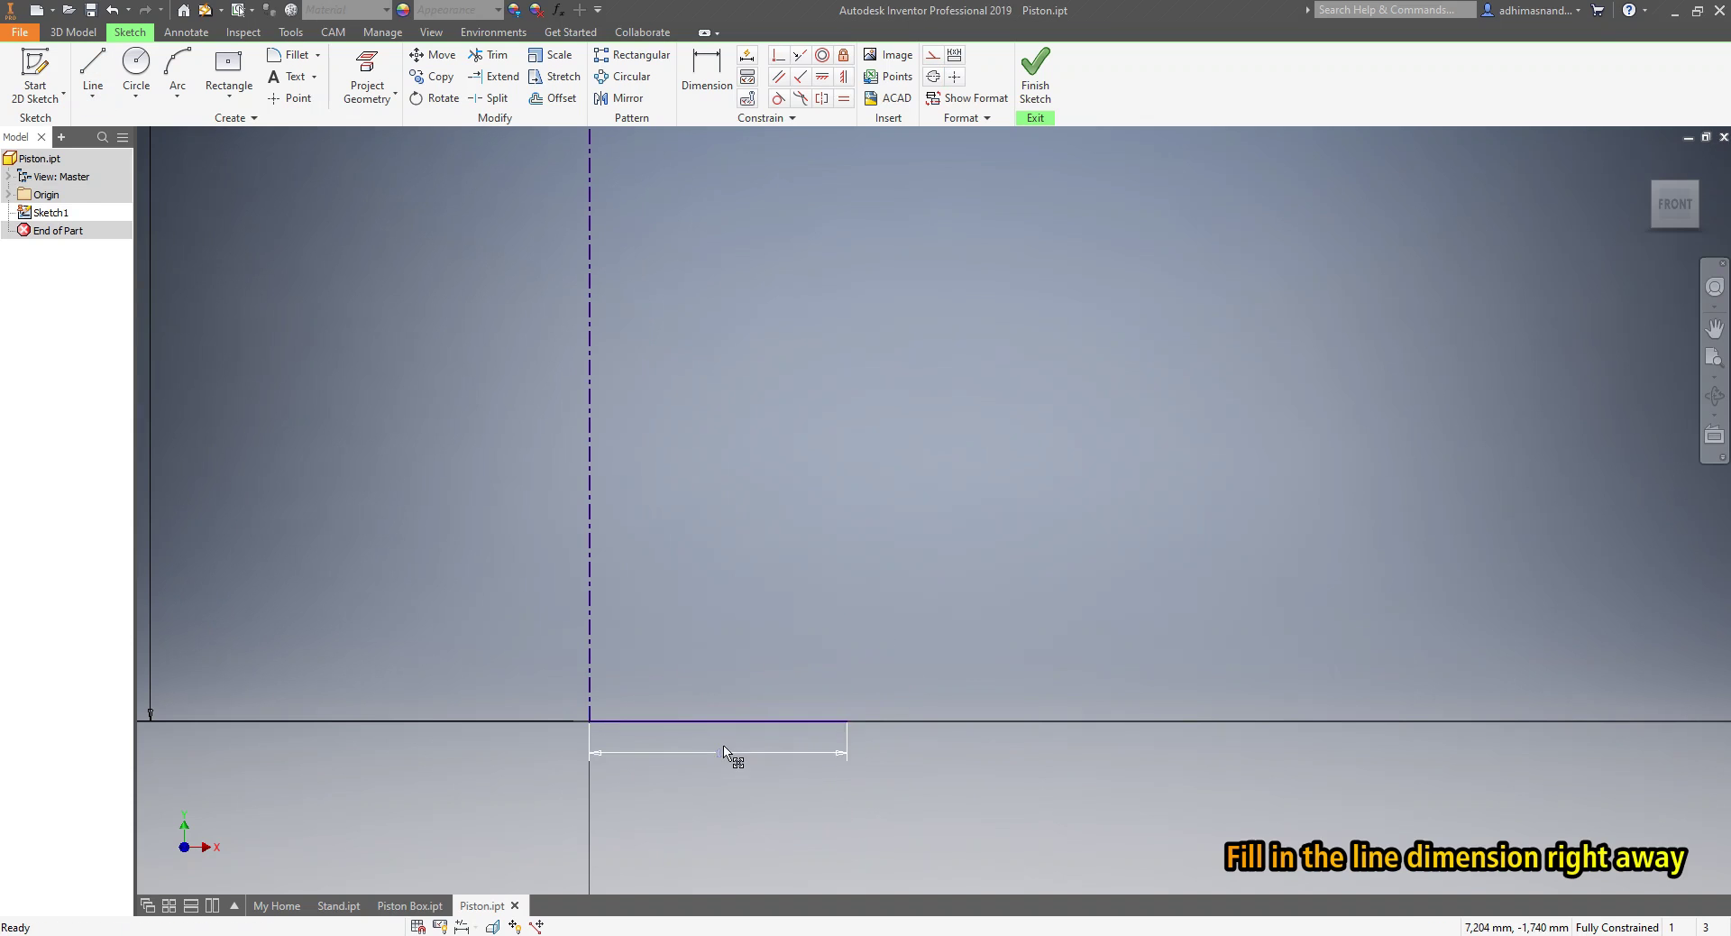
# - From the base line's outer end, draw connected lines 3 mm up, 2 mm inward, 3 mm up and 2 mm outward to form the lower groove
pyautogui.click(94, 78)
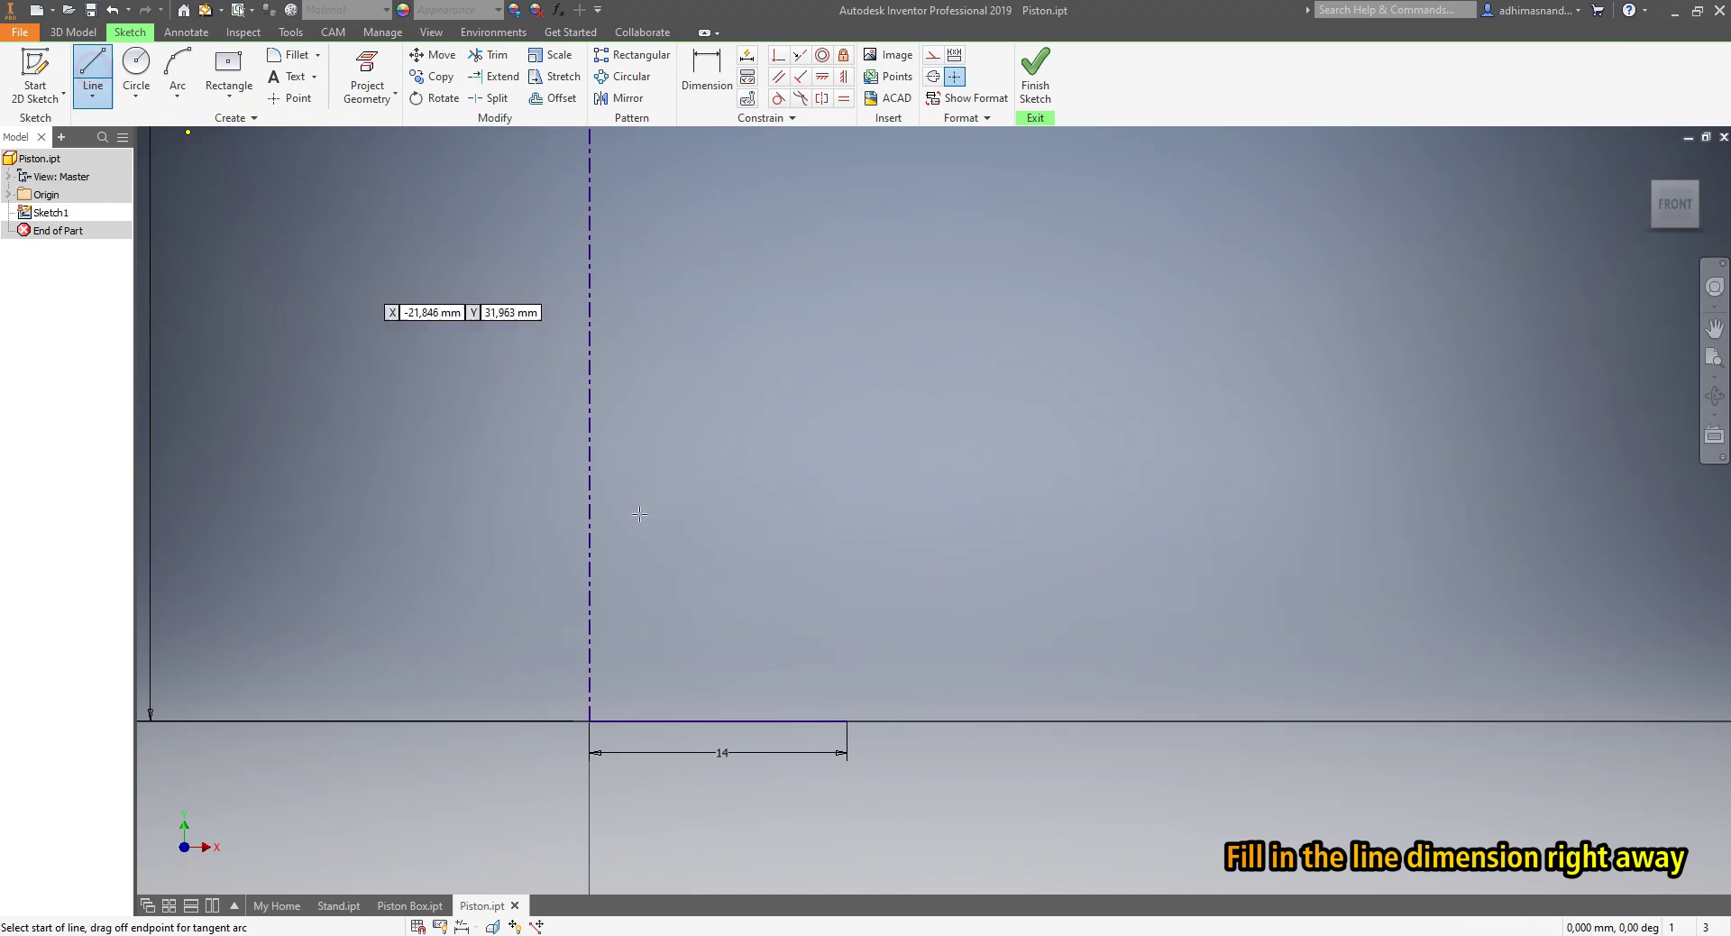
pyautogui.click(848, 719)
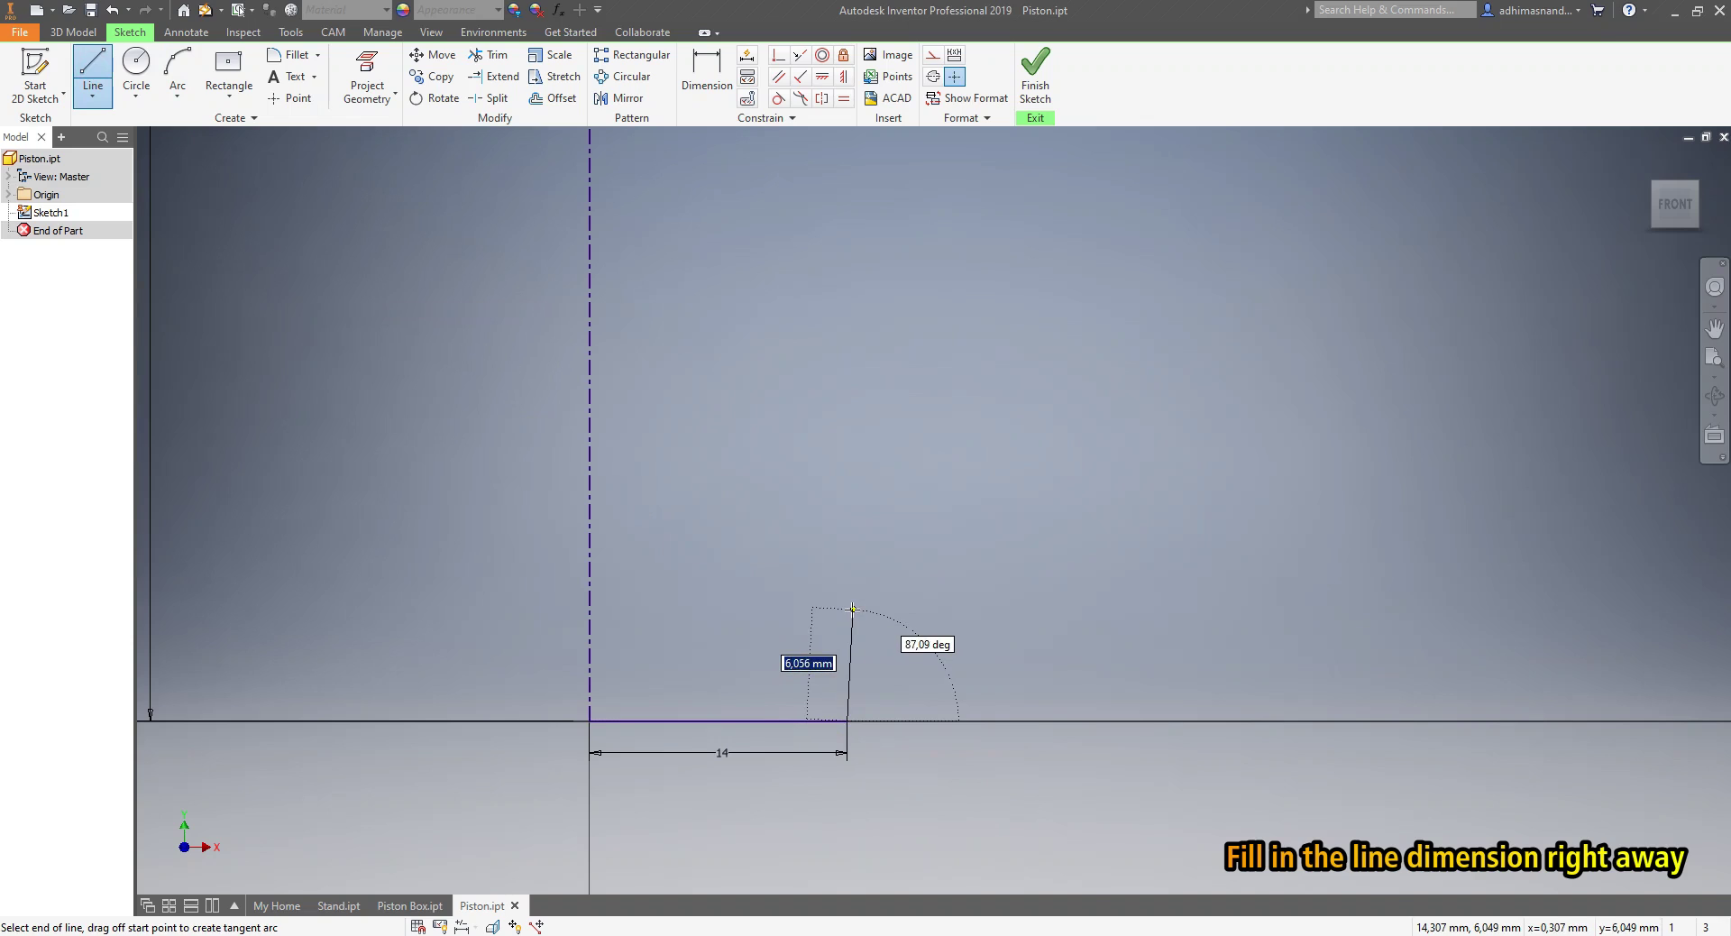
pyautogui.write('3')
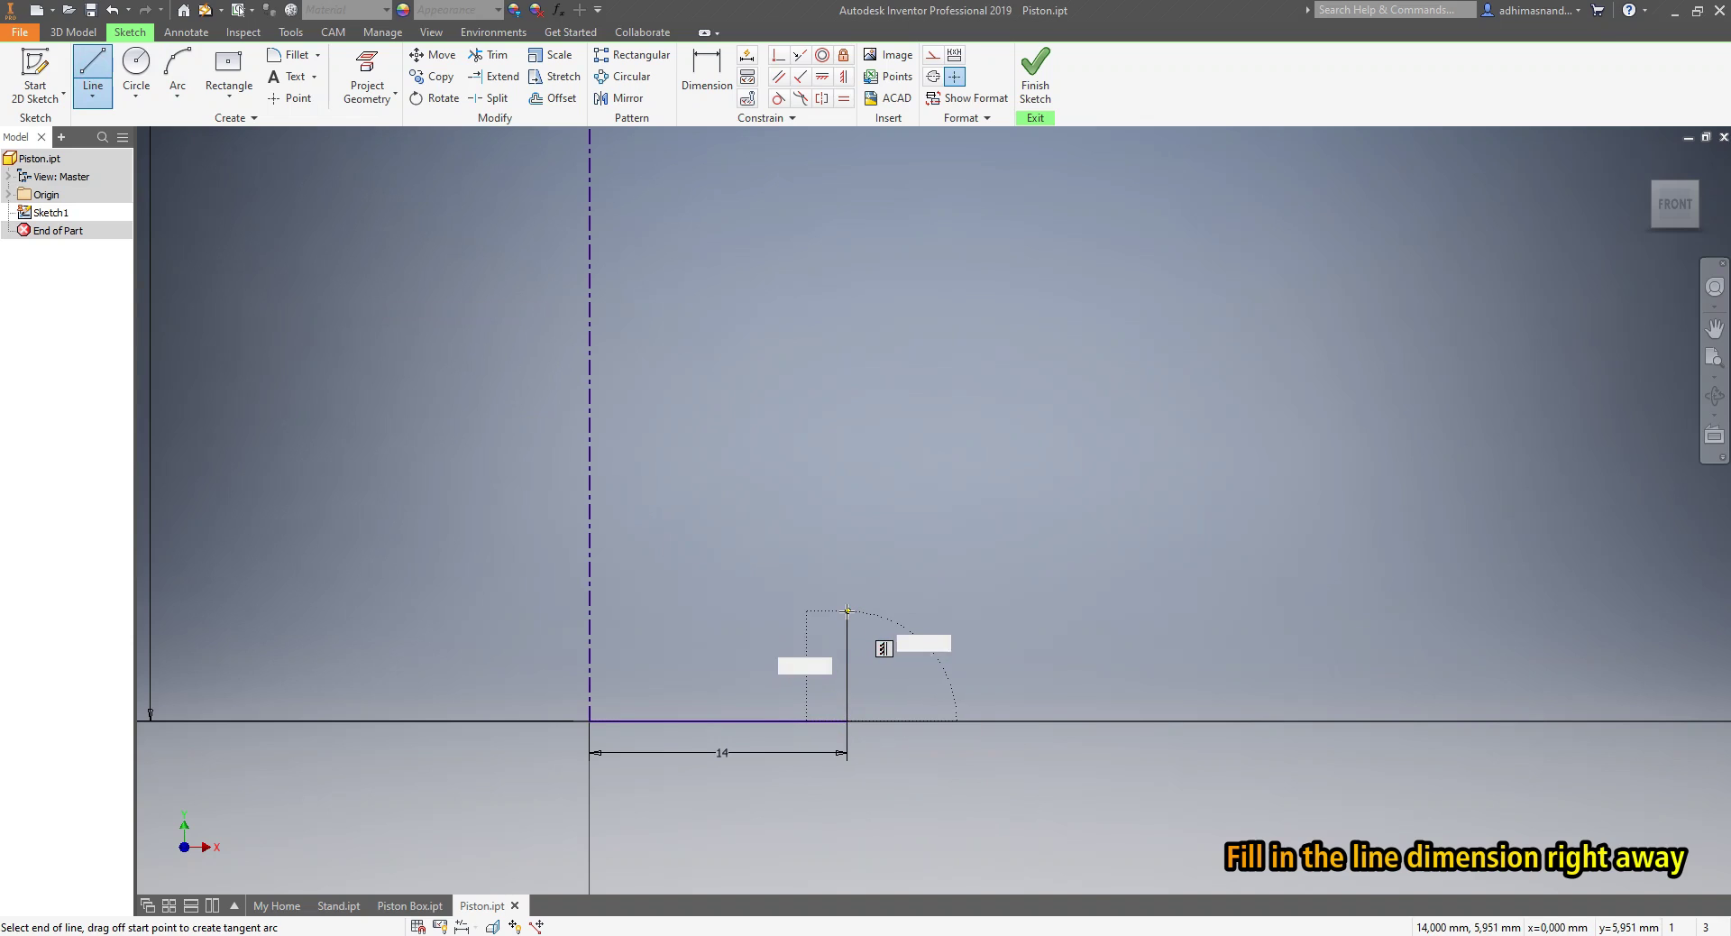
pyautogui.press('Return')
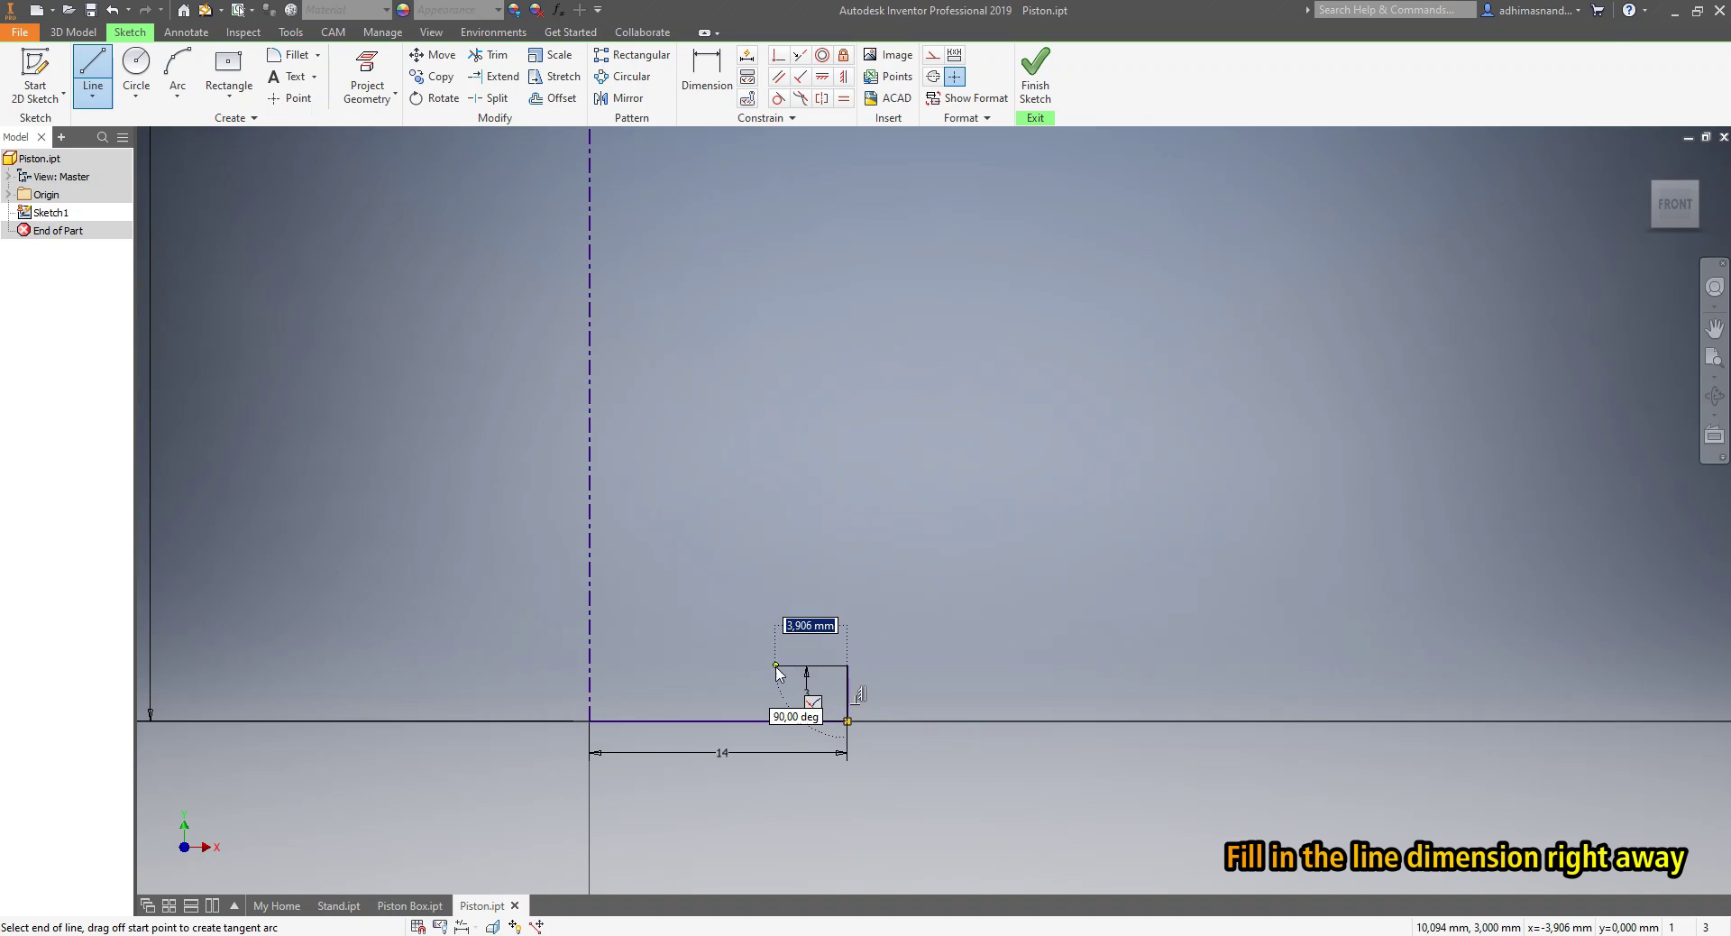
pyautogui.write('2')
pyautogui.press('Return')
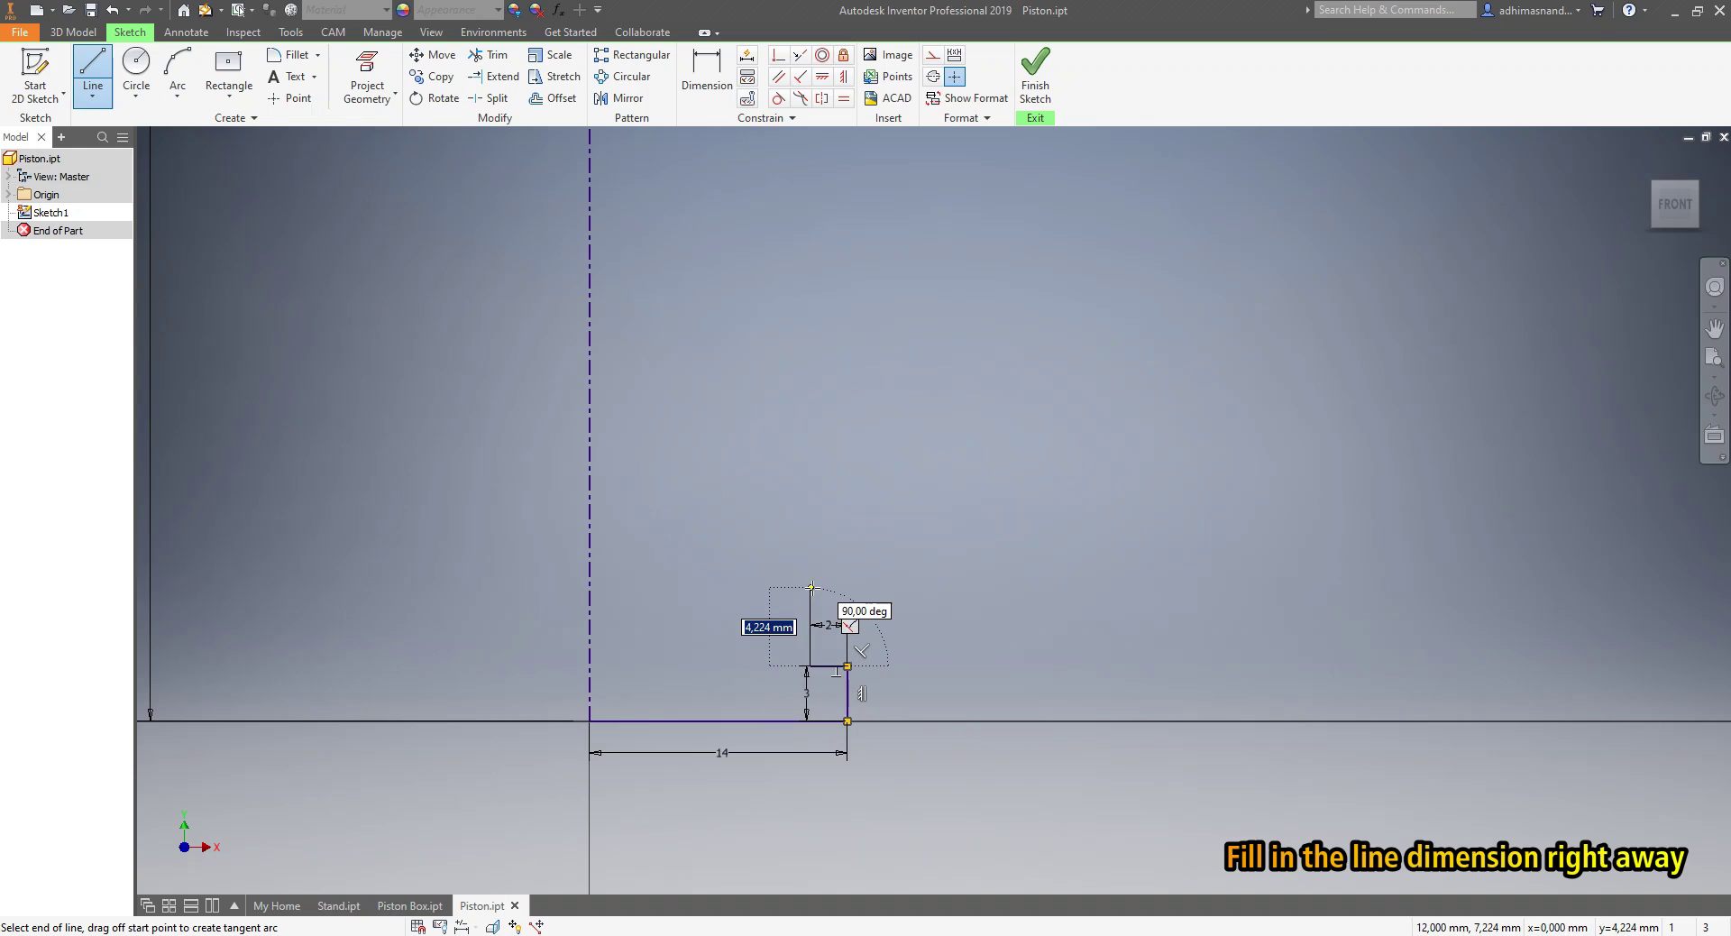
pyautogui.press('Return')
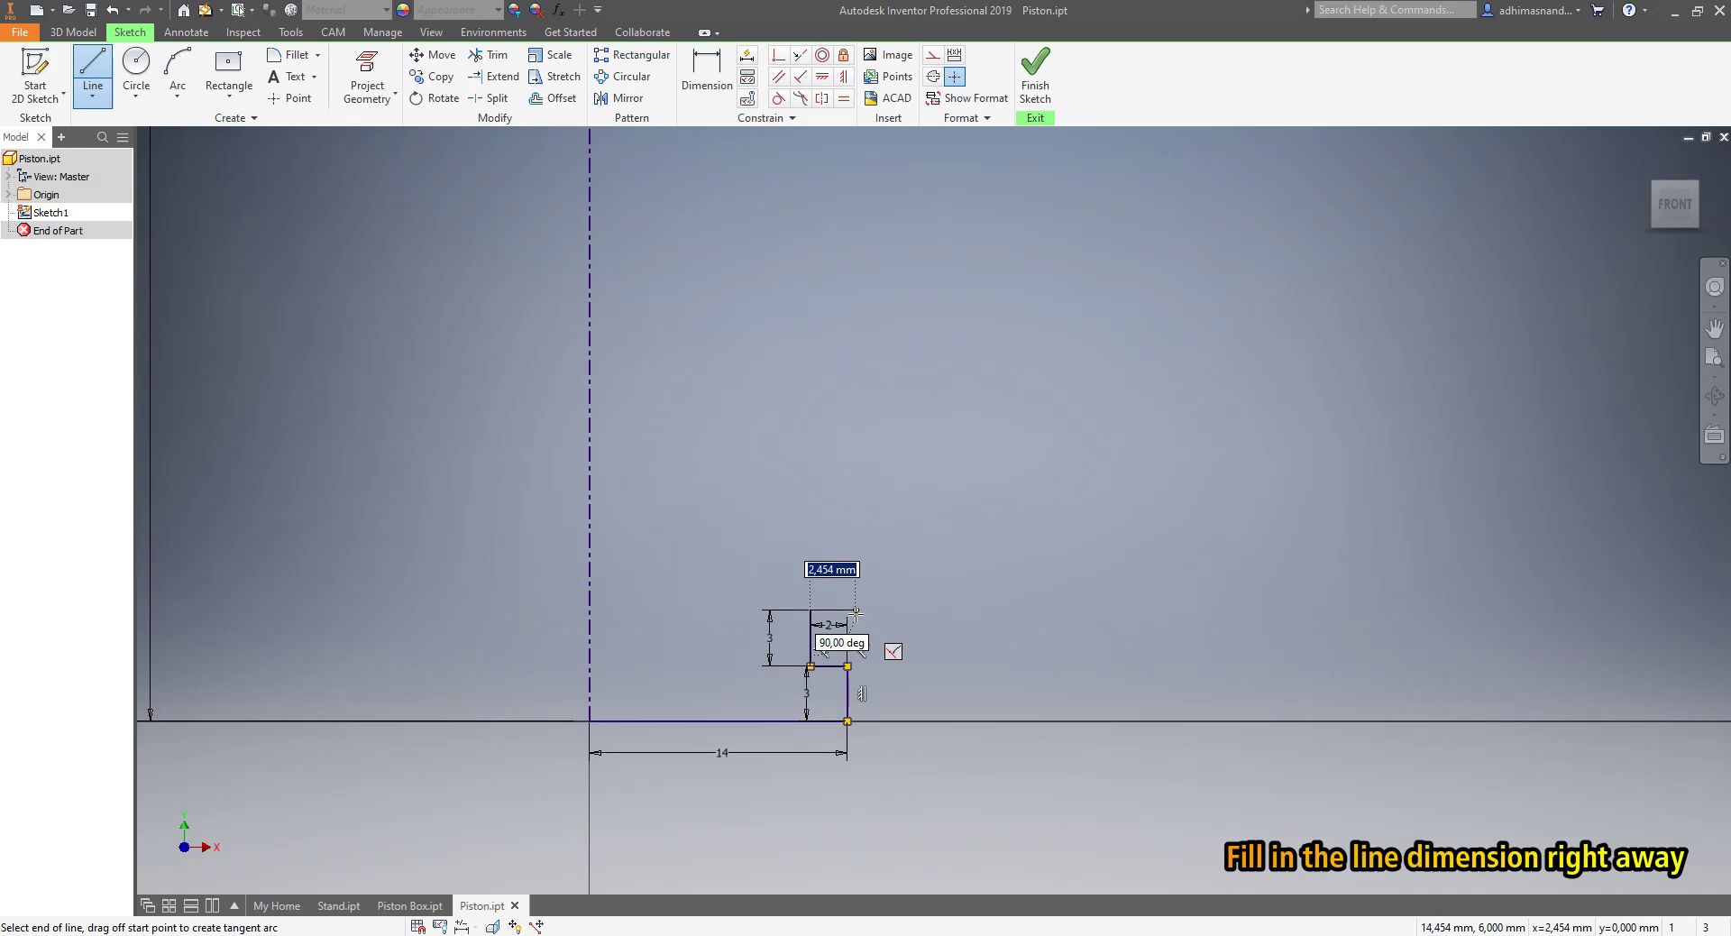
pyautogui.write('2')
pyautogui.press('Return')
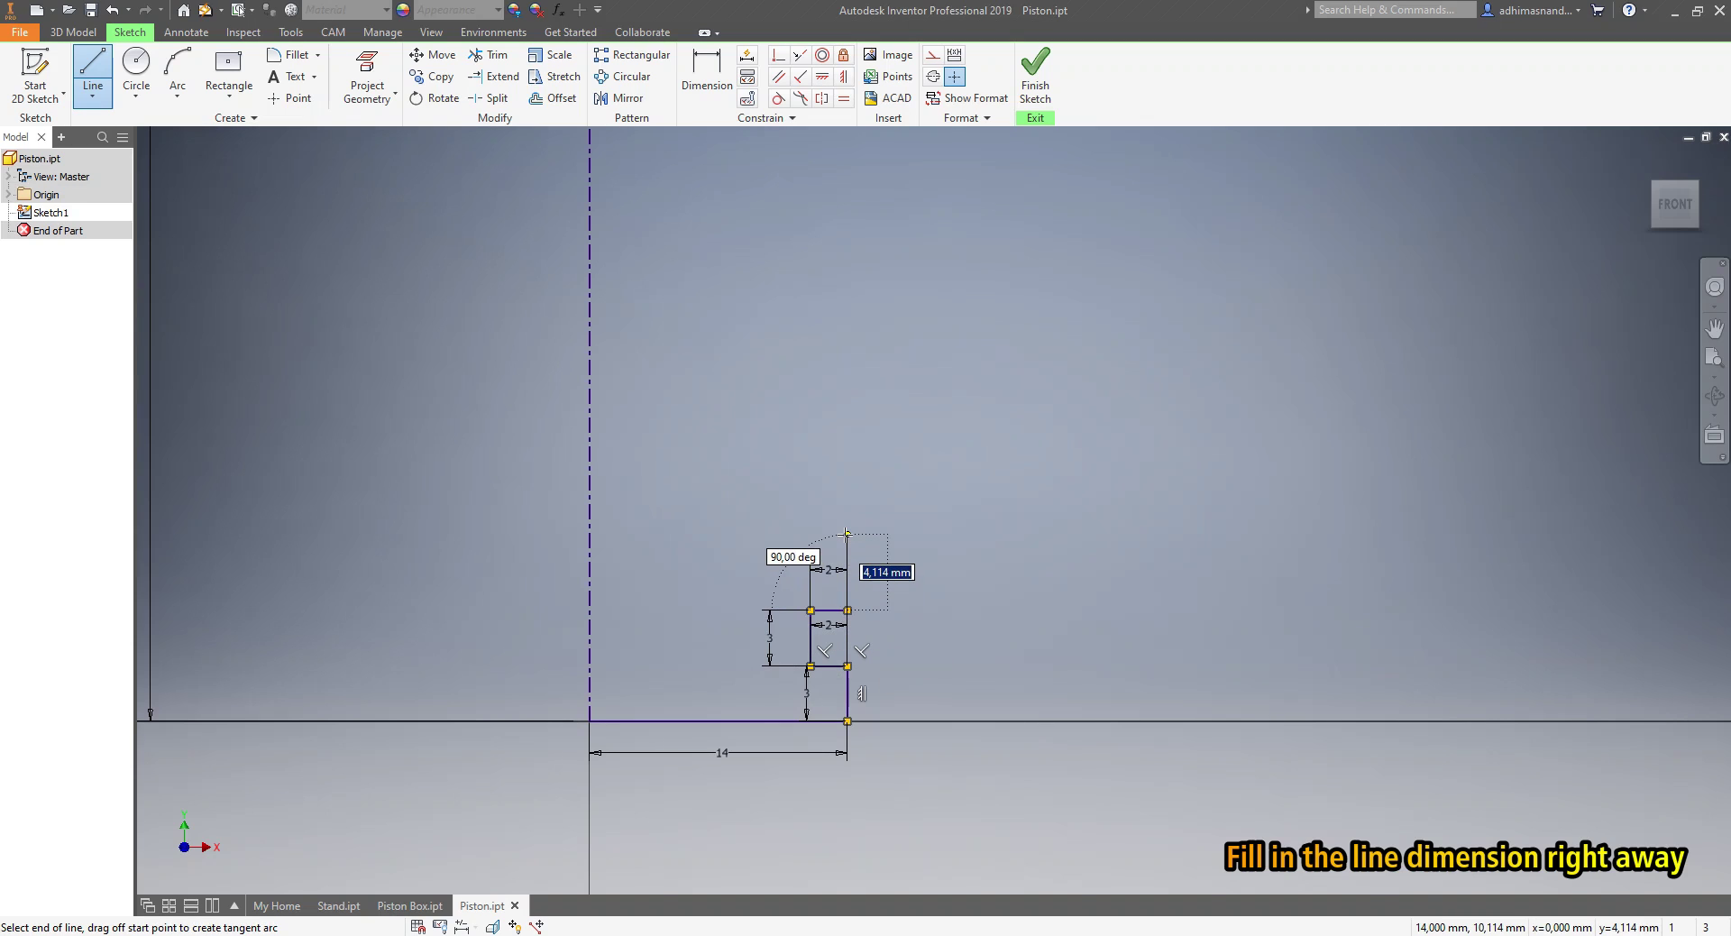
# - Continue the profile with a 9 mm vertical line upward from the lower groove
pyautogui.write('3')
pyautogui.press('BackSpace')
pyautogui.write('9')
pyautogui.press('Return')
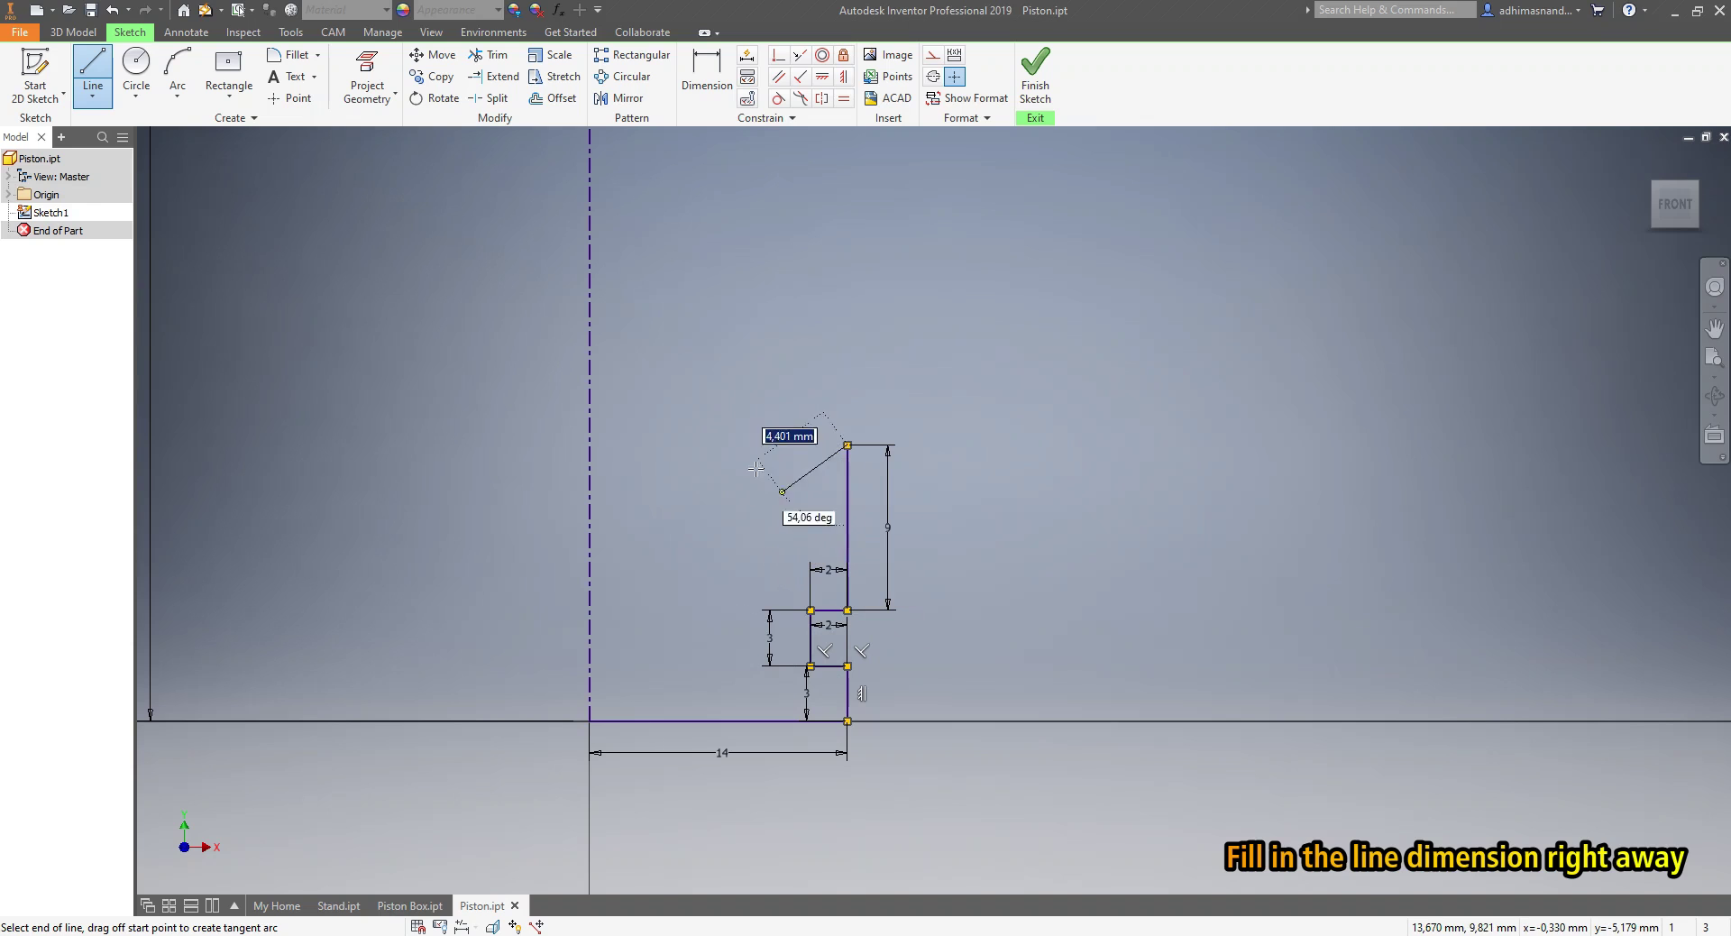
# - Draw the upper groove with lines 2 mm inward, 3 mm up and 2 mm outward, followed by a 3 mm line up
pyautogui.write('2')
pyautogui.press('Return')
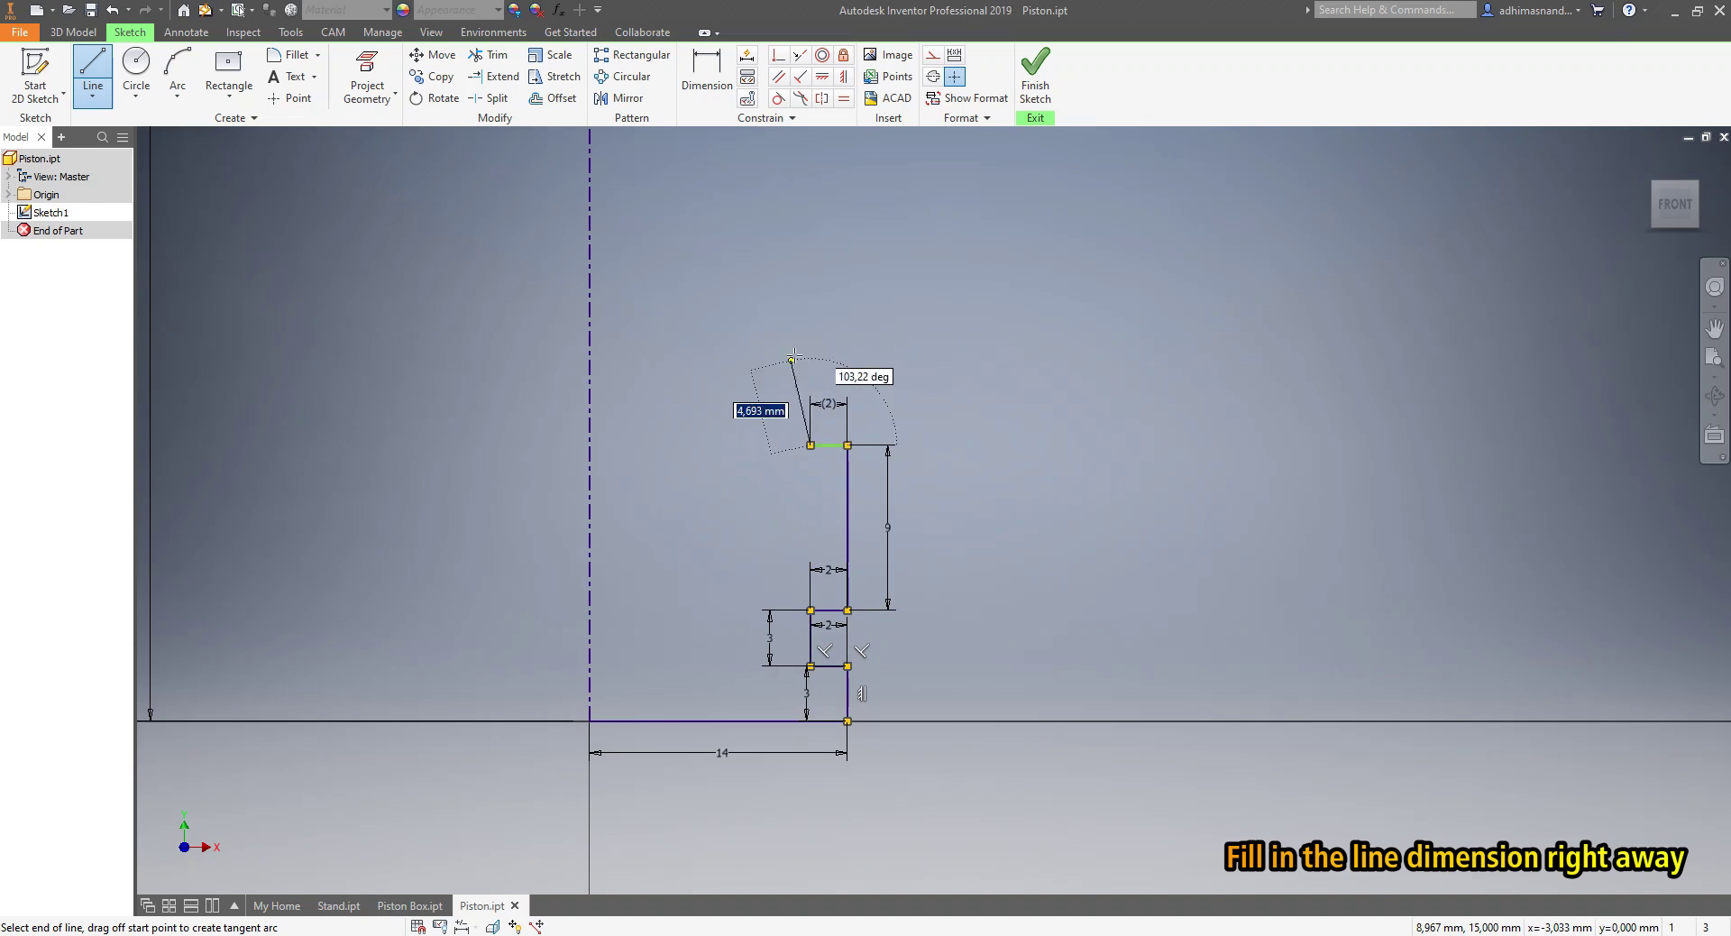
pyautogui.write('3')
pyautogui.press('Return')
pyautogui.write('2')
pyautogui.press('Return')
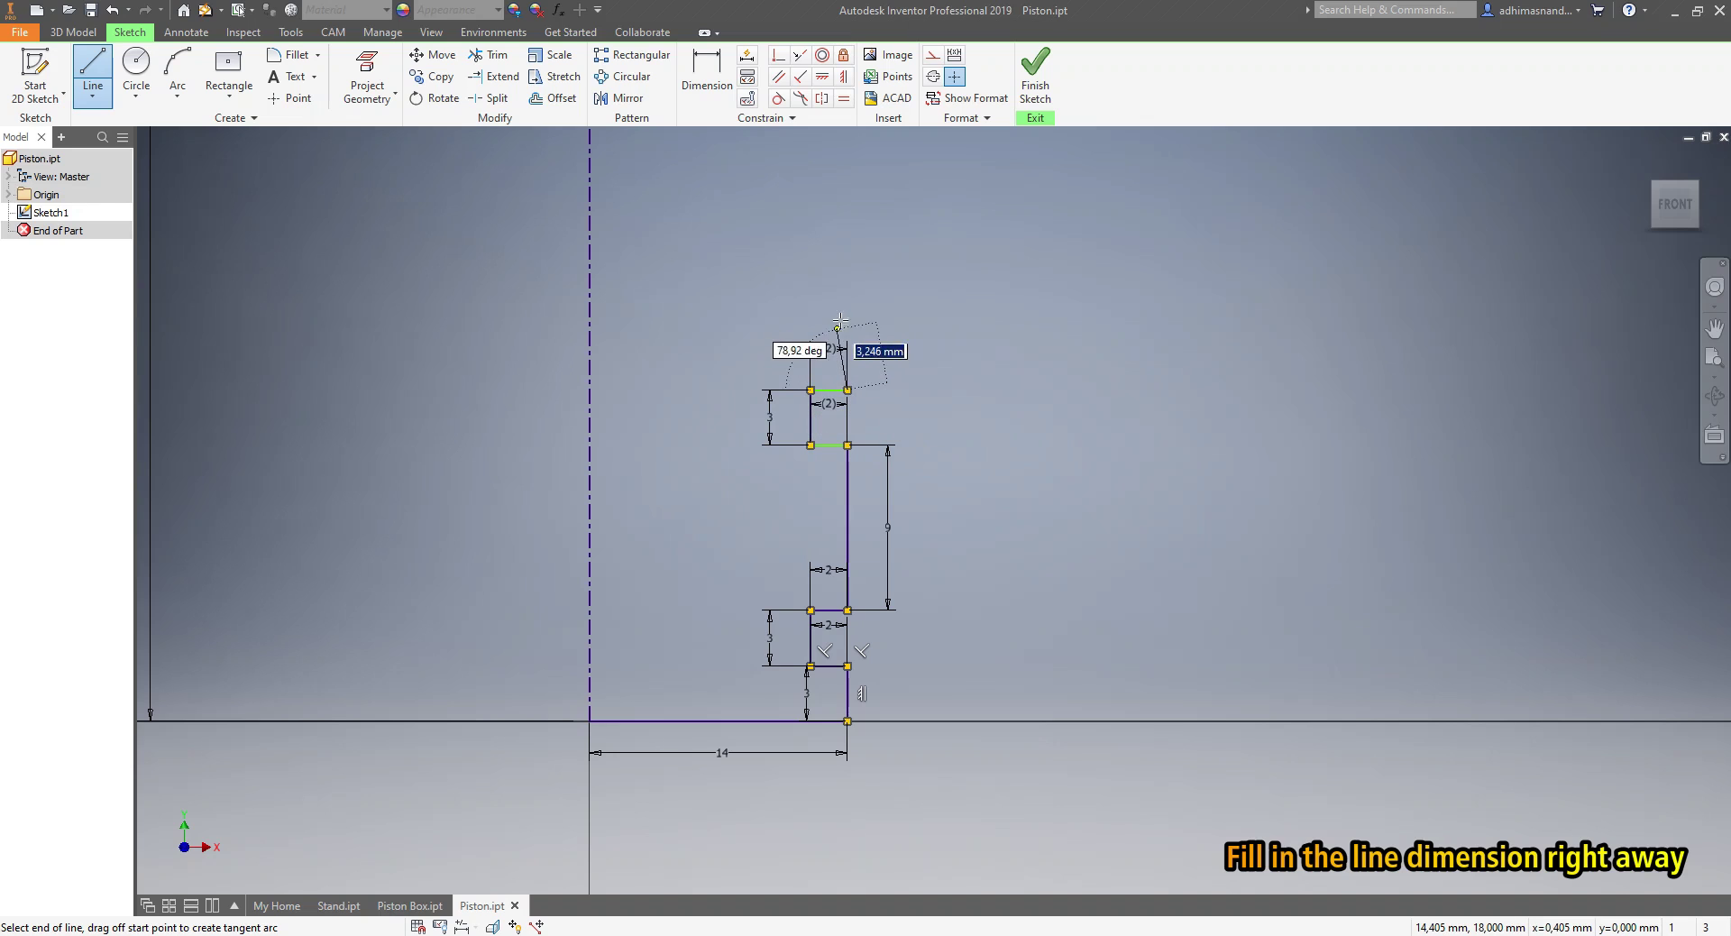
pyautogui.write('3')
pyautogui.press('Return')
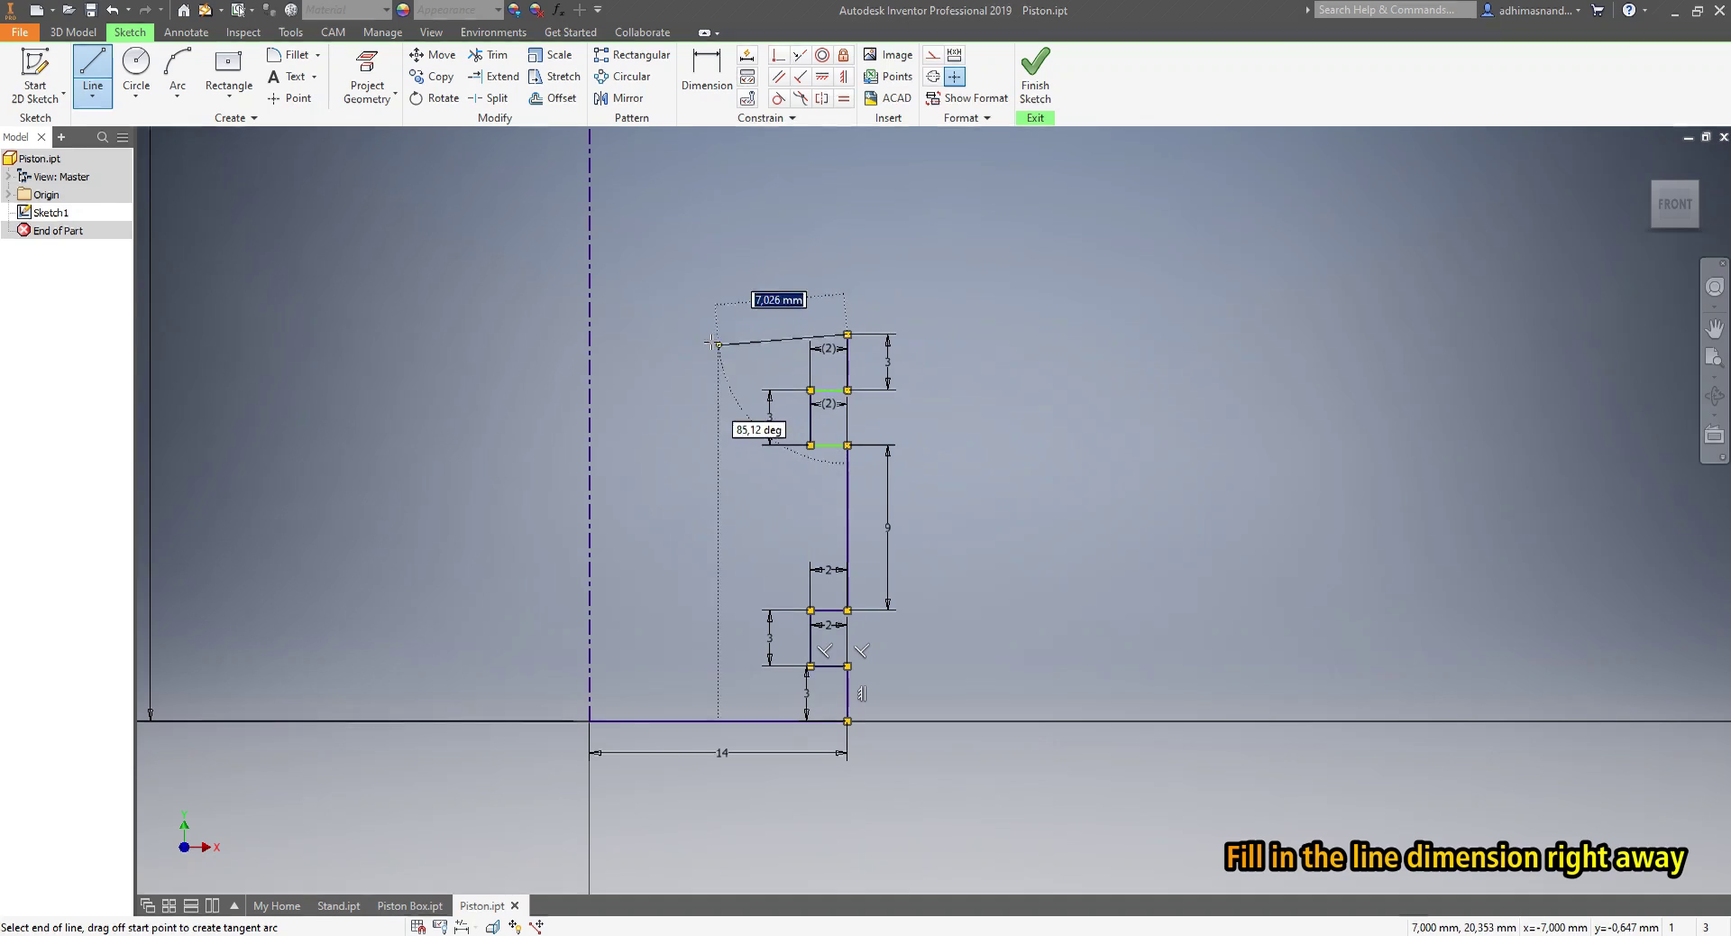
# - Continue the profile with an 8 mm line inward and a 91 mm vertical line upward for the rod
pyautogui.write('8')
pyautogui.press('Return')
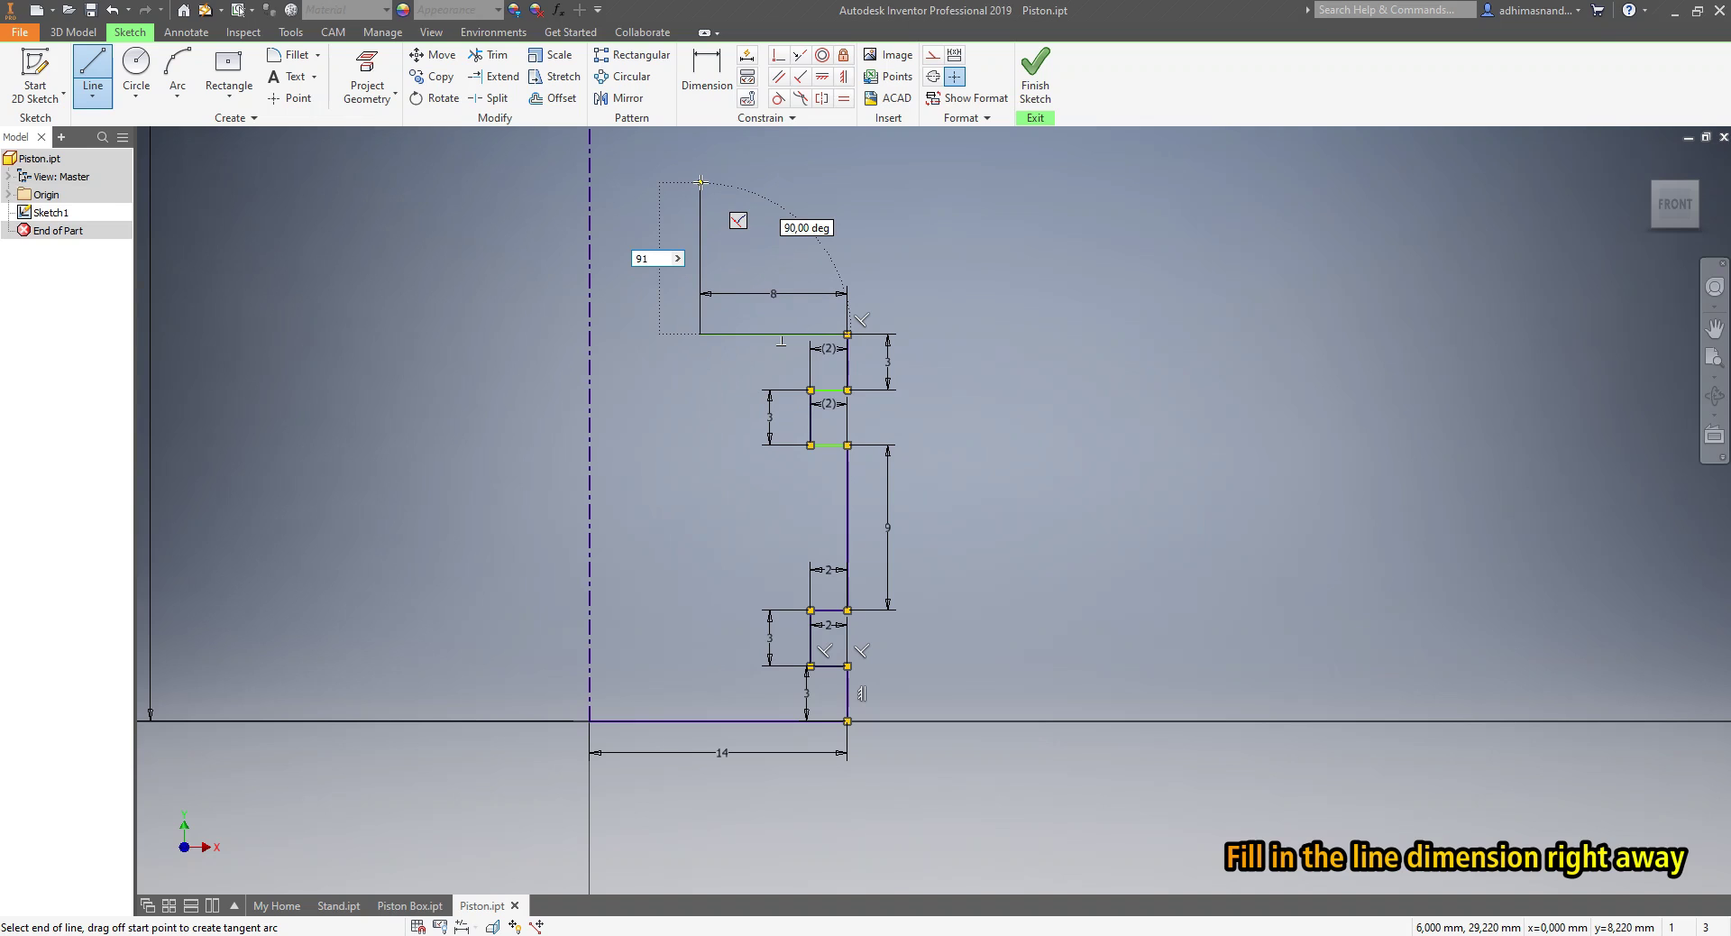
pyautogui.write('91')
pyautogui.press('Return')
# - Close the profile with a 6 mm horizontal line from the rod's upper end to the top of the centerline
pyautogui.scroll(3, 739, 192)
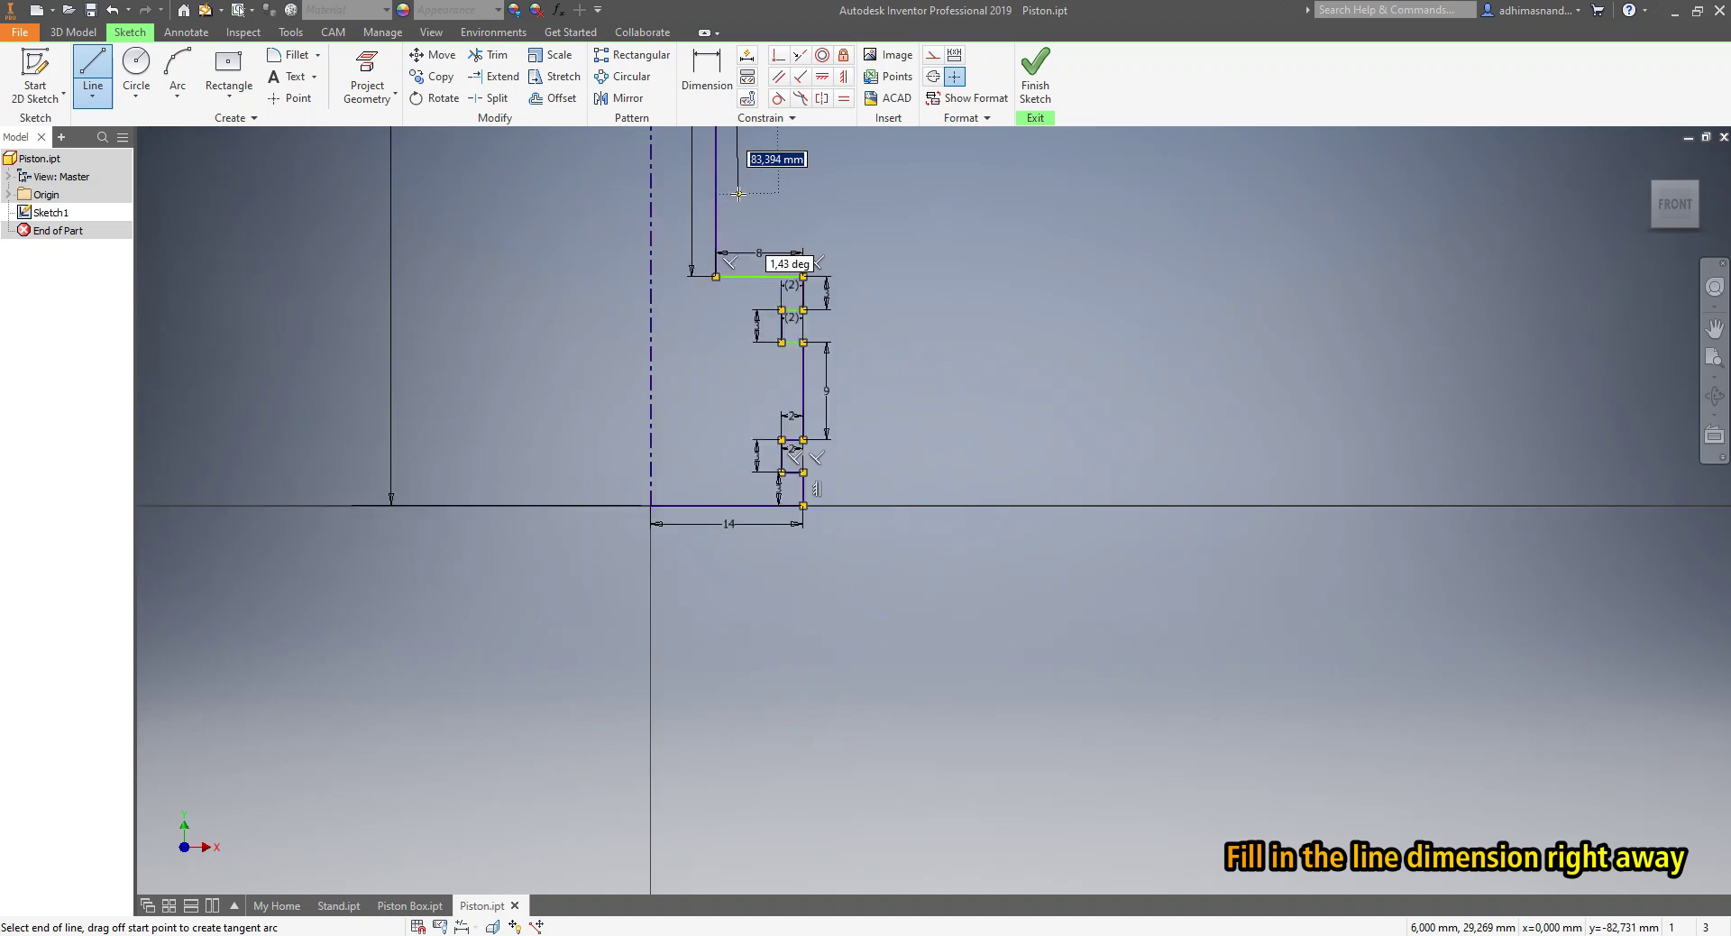
pyautogui.moveTo(739, 194)
pyautogui.mouseDown(button='middle')
pyautogui.moveTo(712, 541)
pyautogui.moveTo(721, 451)
pyautogui.moveTo(746, 410)
pyautogui.moveTo(742, 857)
pyautogui.mouseUp(button='middle')
pyautogui.click(702, 392)
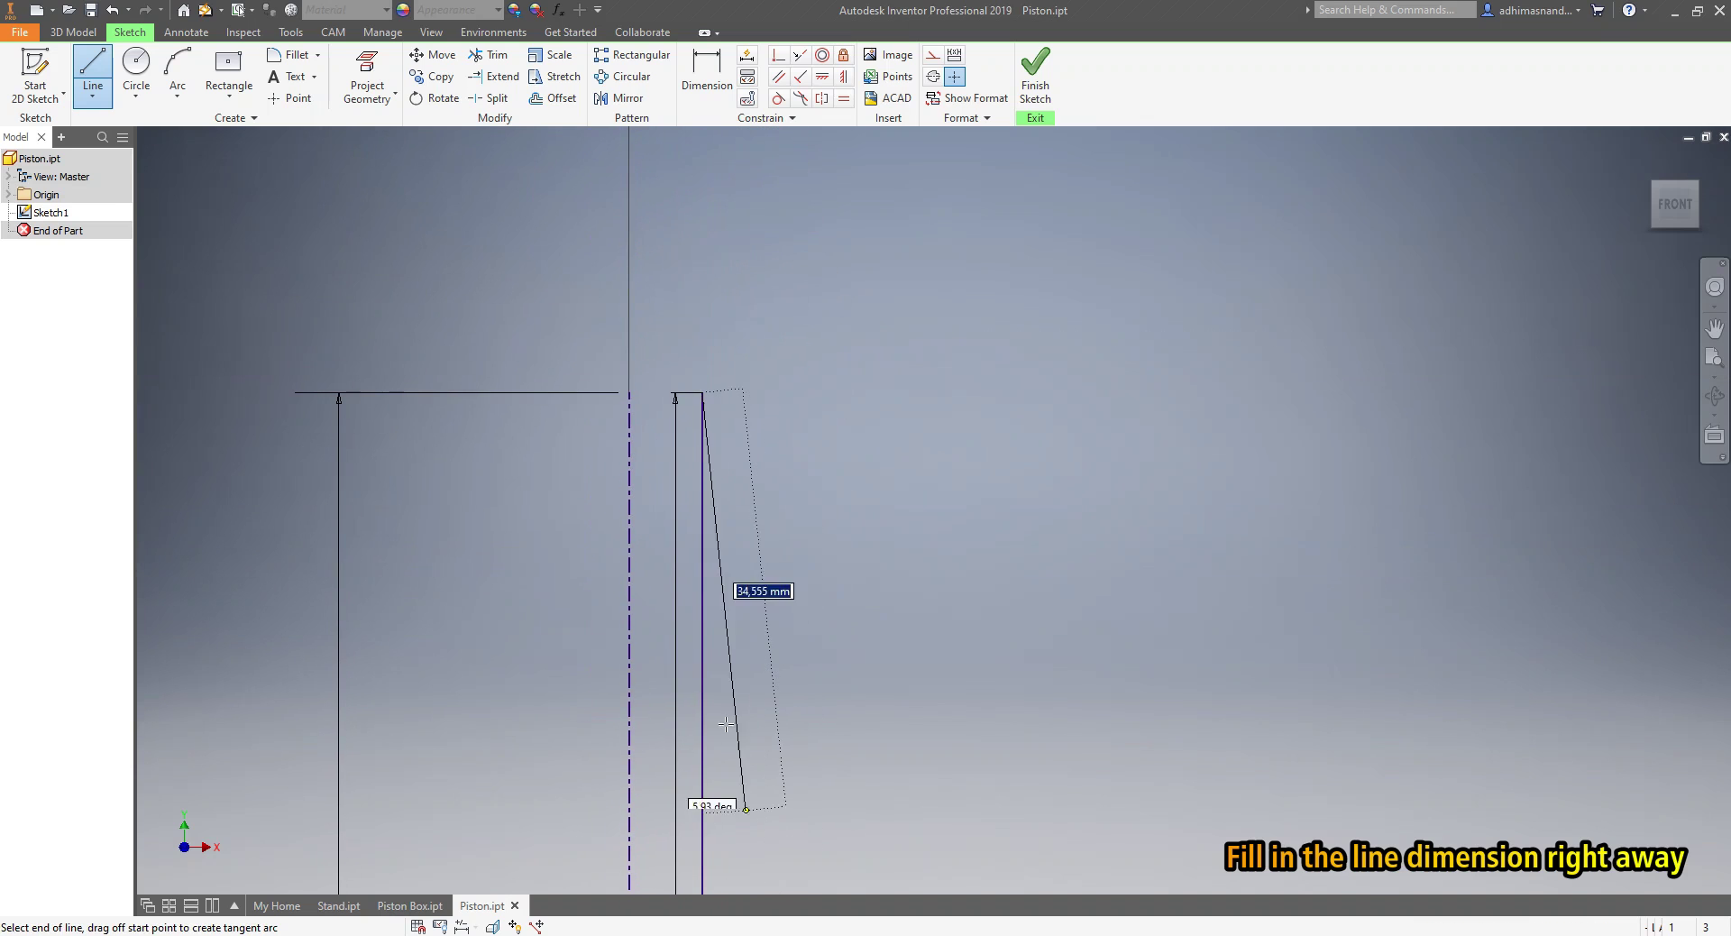
pyautogui.scroll(-4, 638, 401)
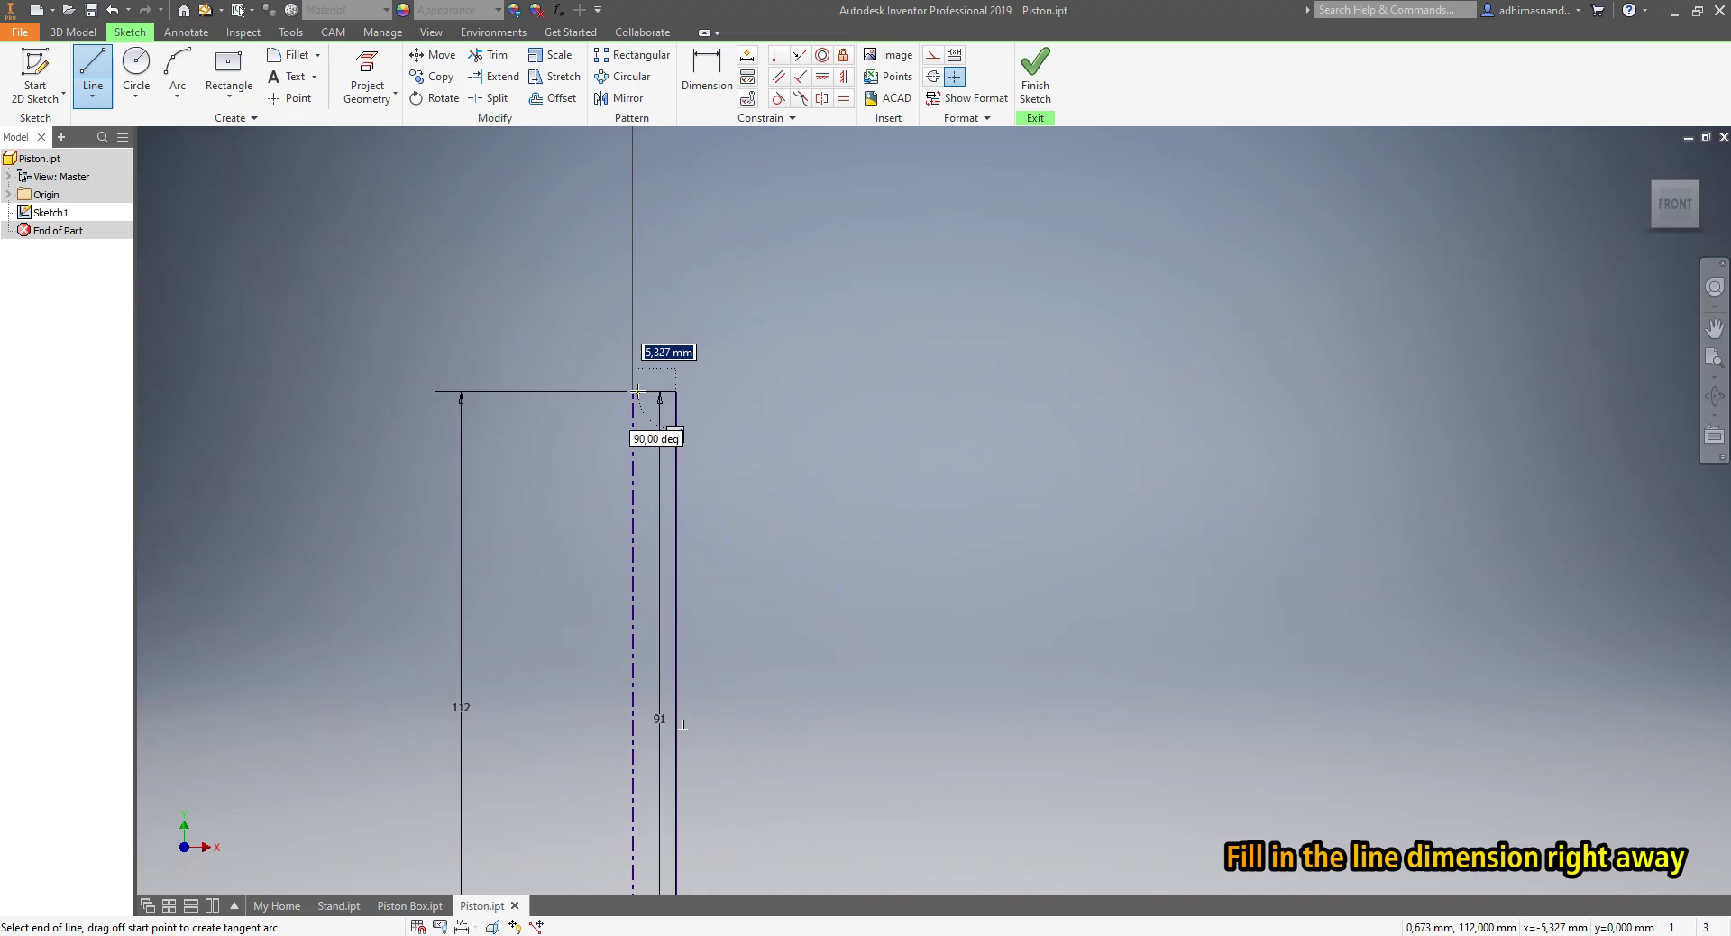
pyautogui.scroll(-3, 638, 393)
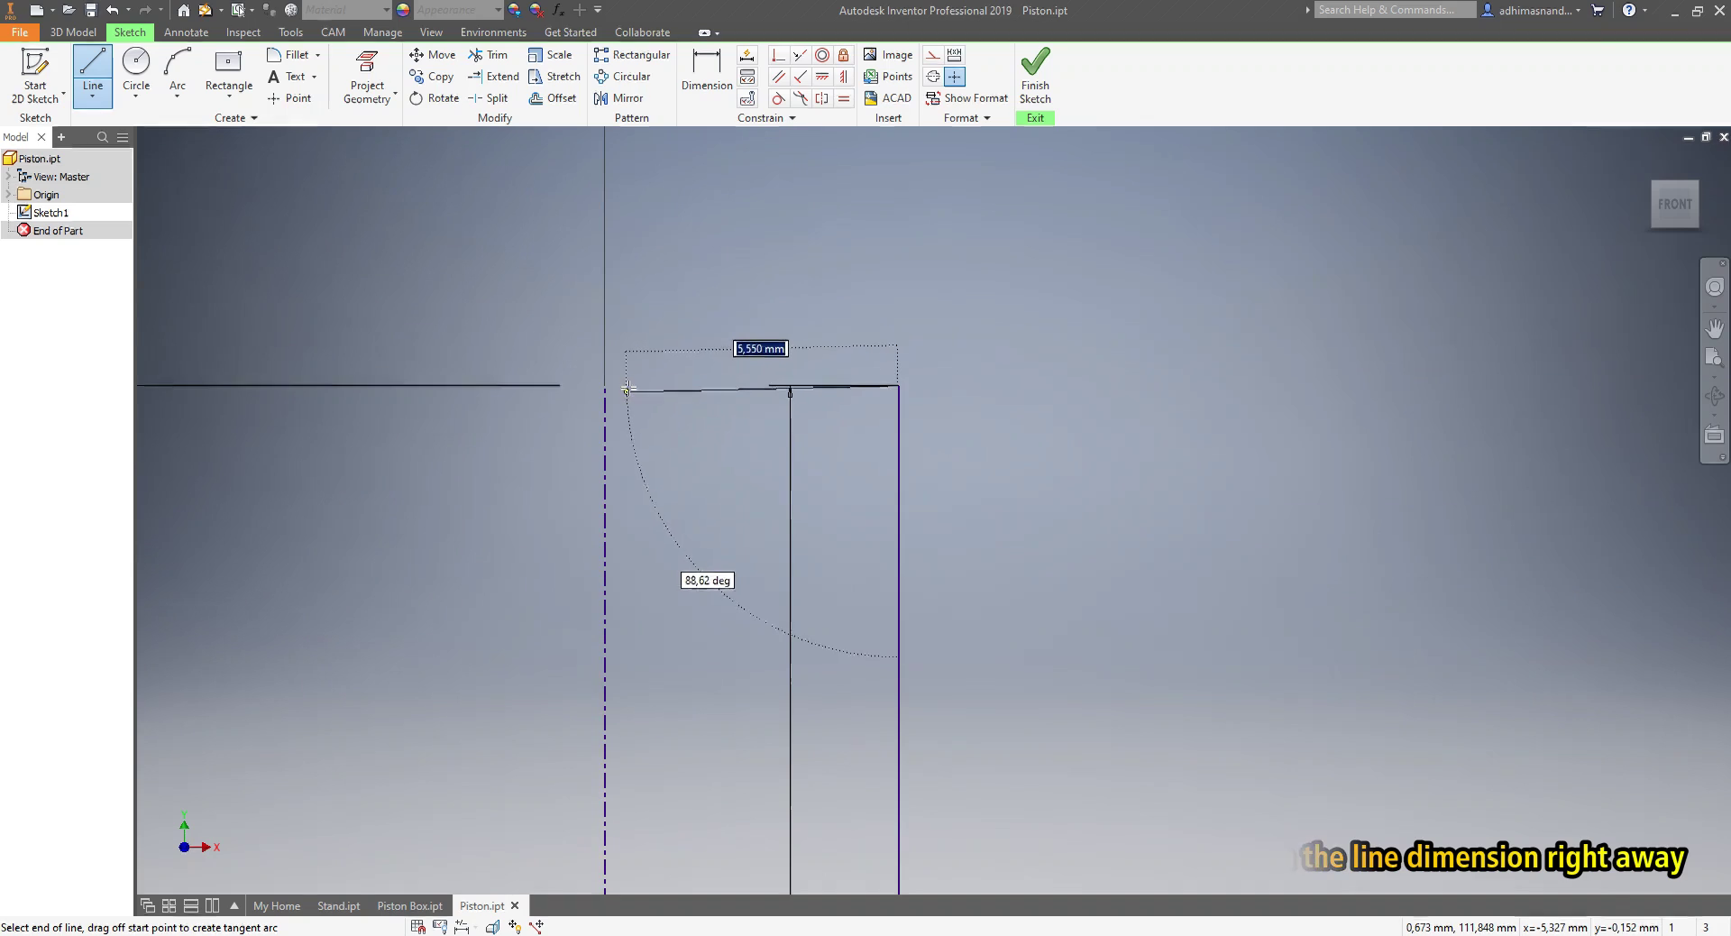
pyautogui.write('6')
pyautogui.press('Return')
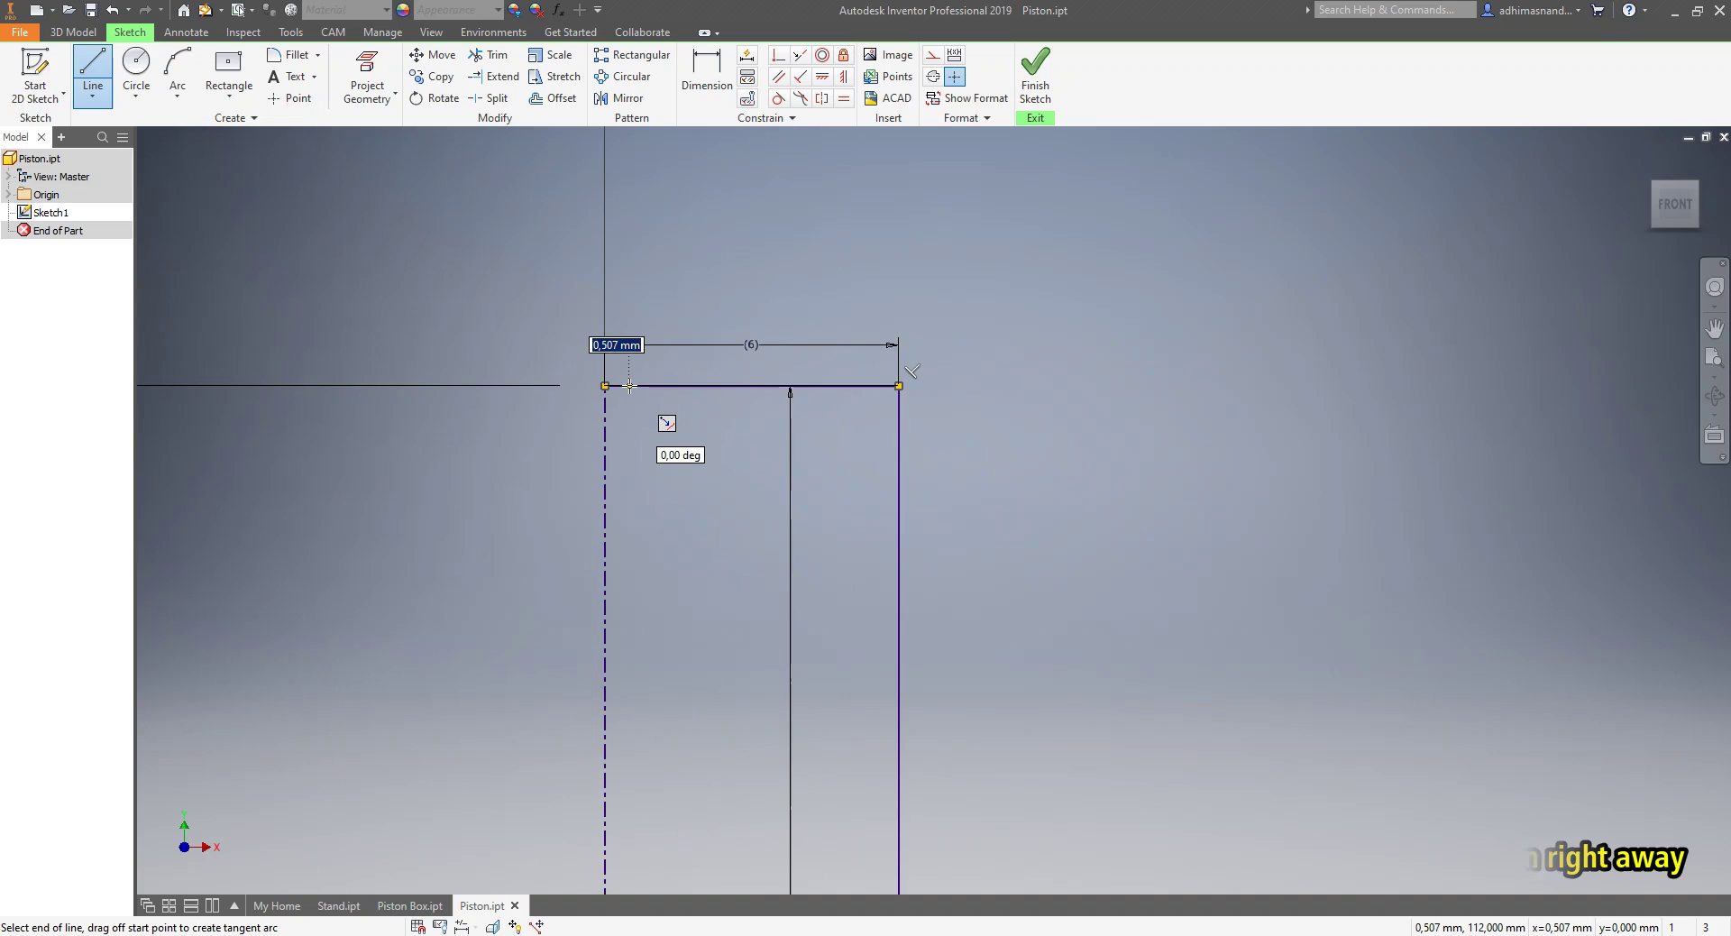
pyautogui.rightClick(630, 386)
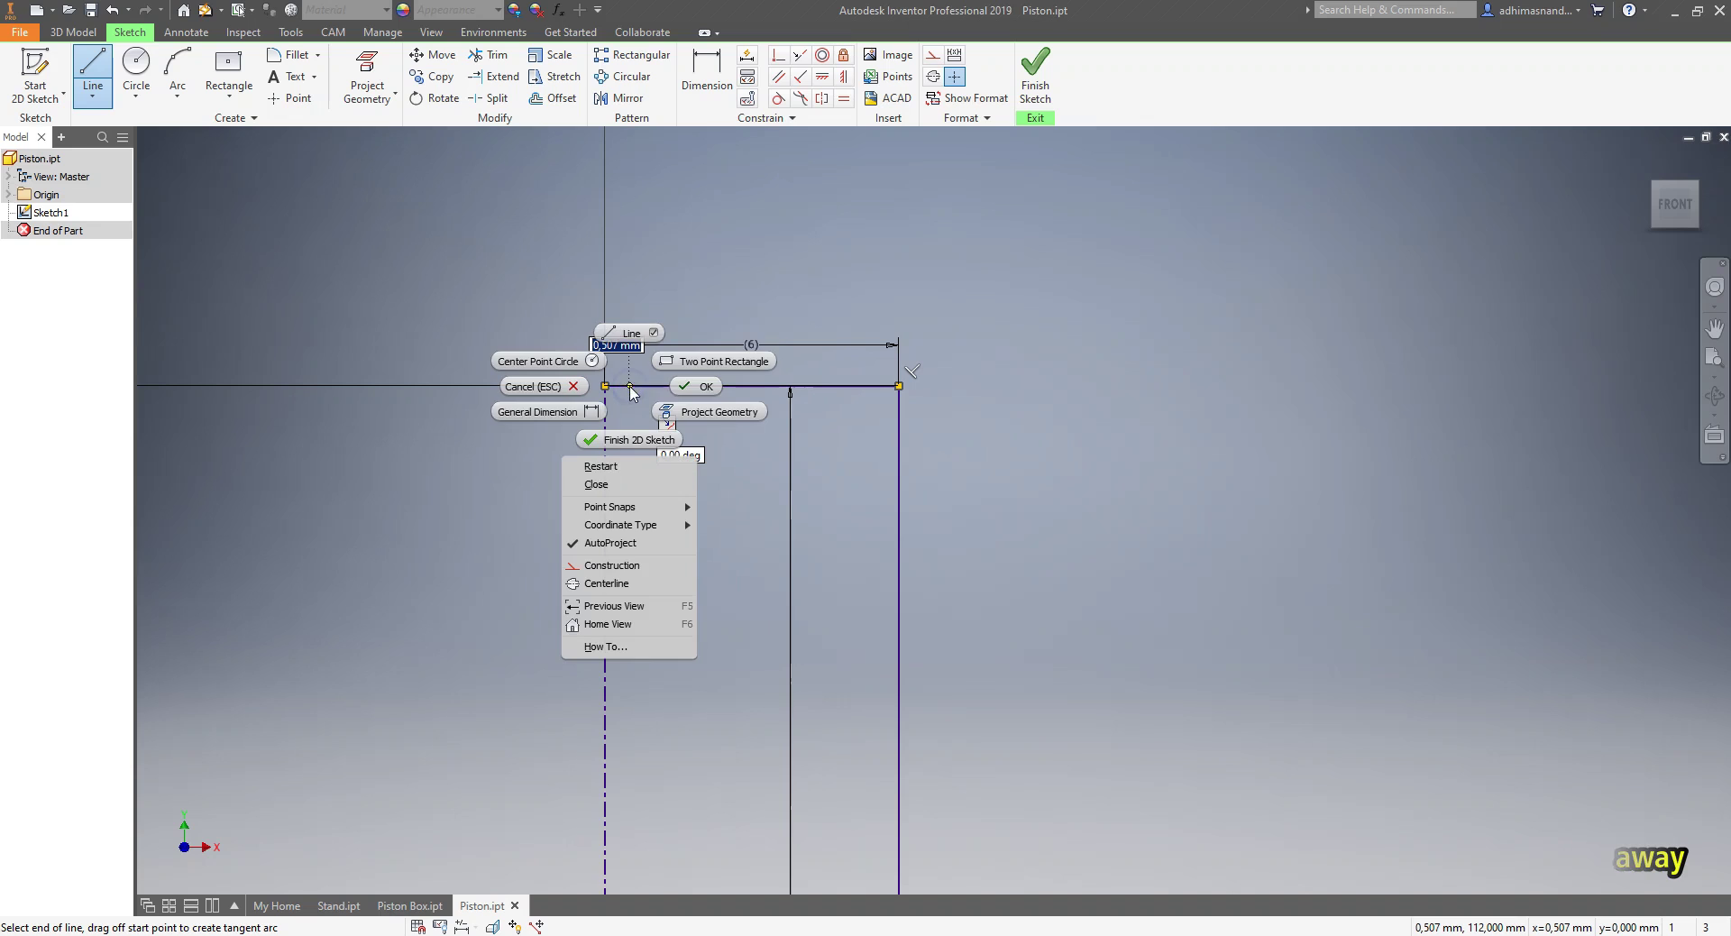
pyautogui.click(682, 386)
# - Move the 91 mm dimension to the outer side of the rod's vertical line
pyautogui.scroll(-5, 804, 553)
pyautogui.scroll(5, 803, 588)
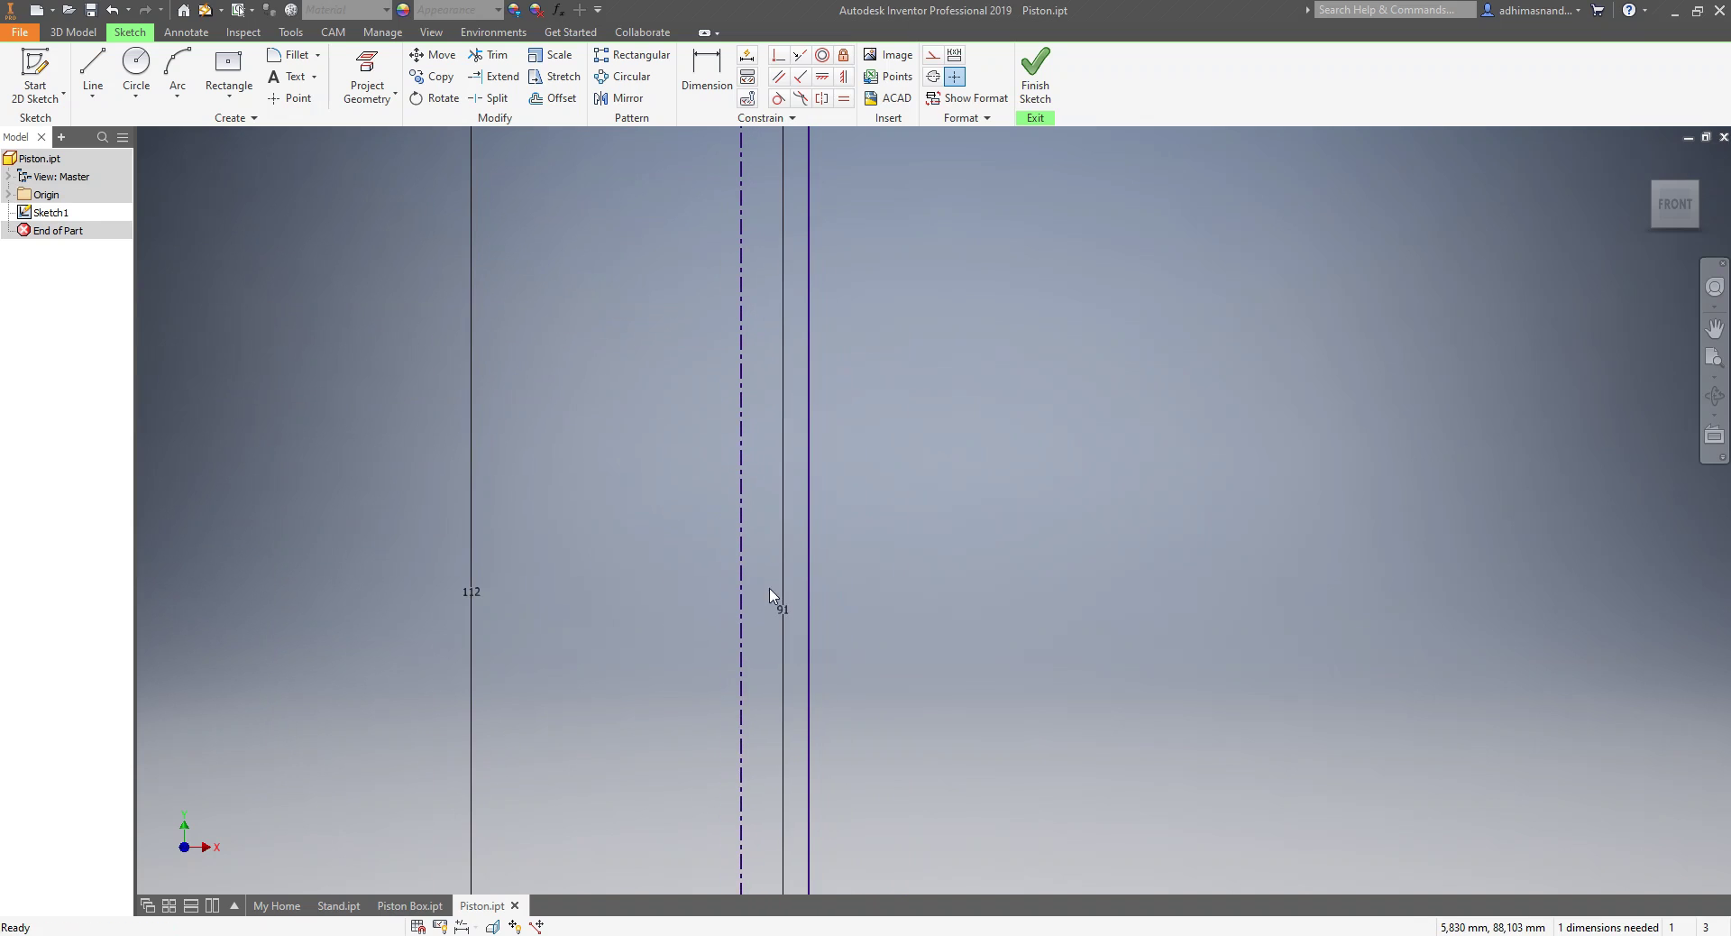
pyautogui.doubleClick(782, 609)
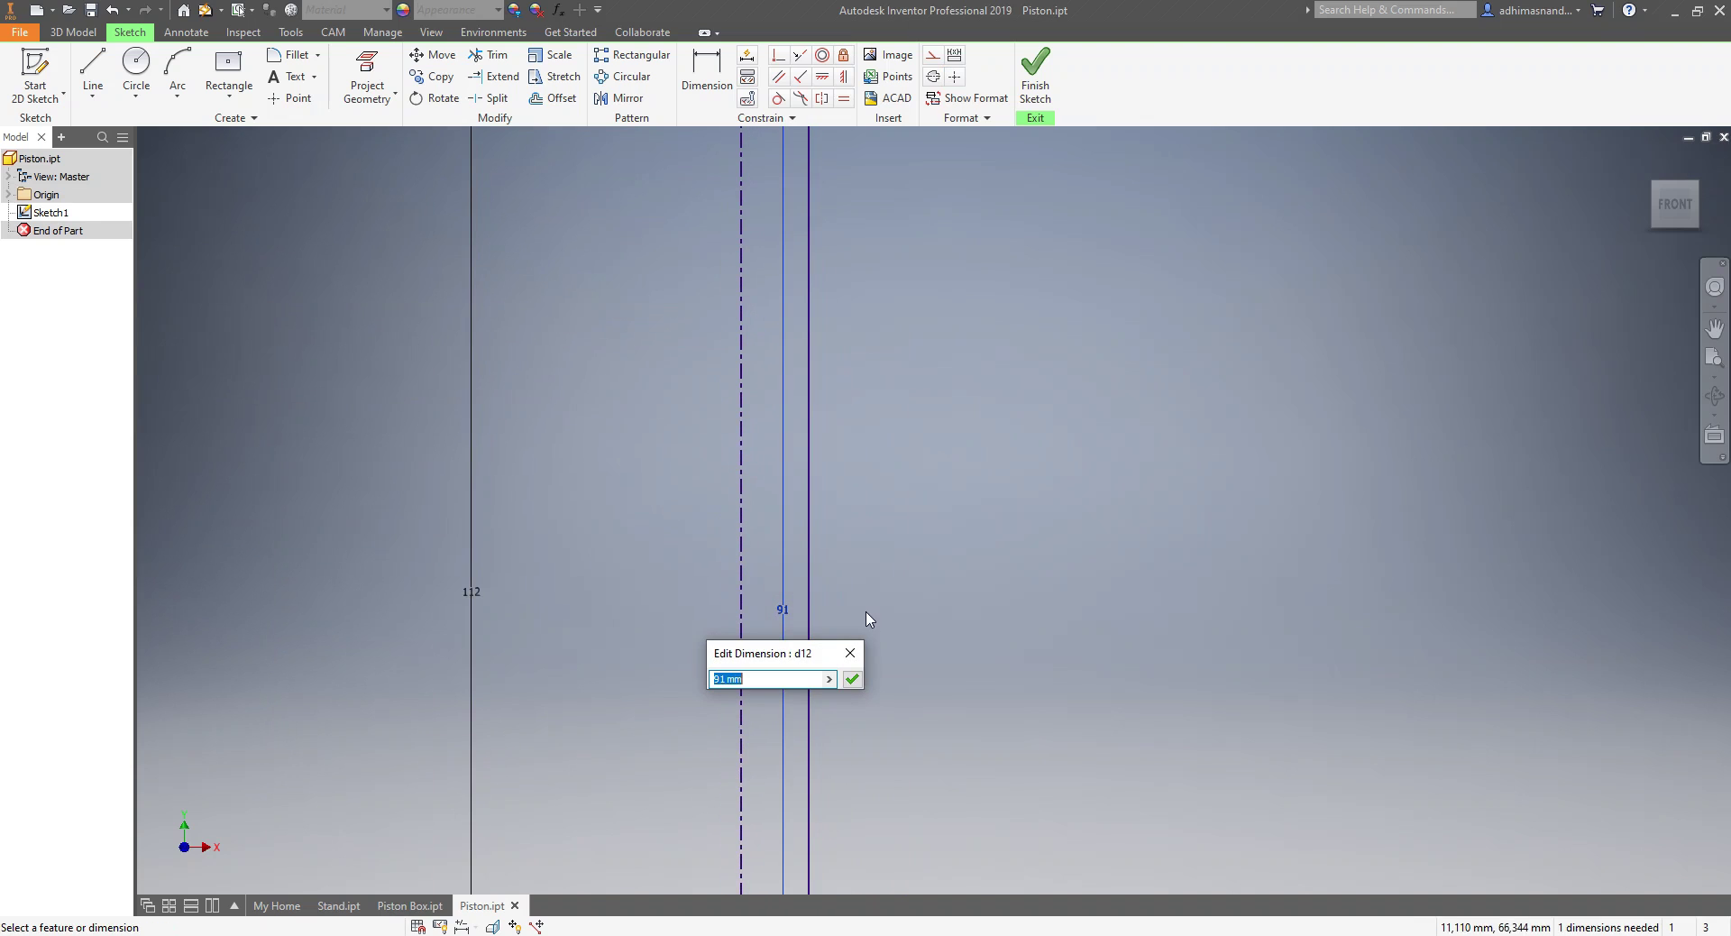
pyautogui.click(850, 652)
pyautogui.moveTo(791, 617); pyautogui.dragTo(860, 624)
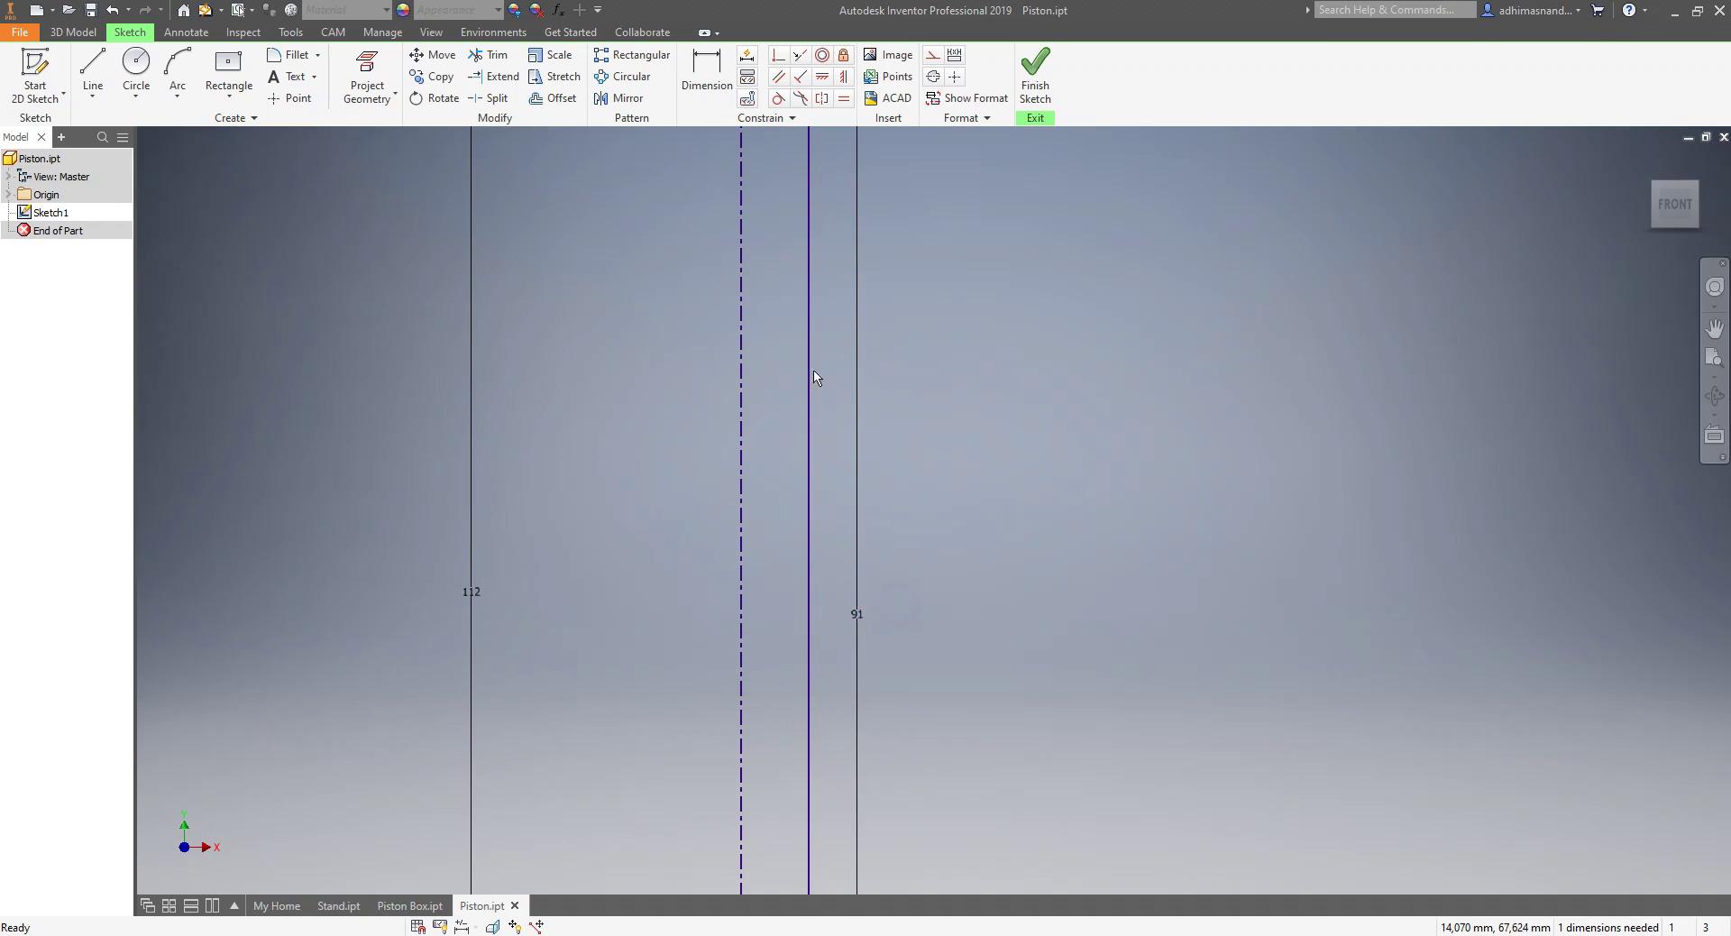
# - Fillet the outer corner at the rod's upper end with a 5 mm radius
pyautogui.moveTo(813, 379); pyautogui.dragTo(793, 446, button='middle')
pyautogui.scroll(3, 793, 504)
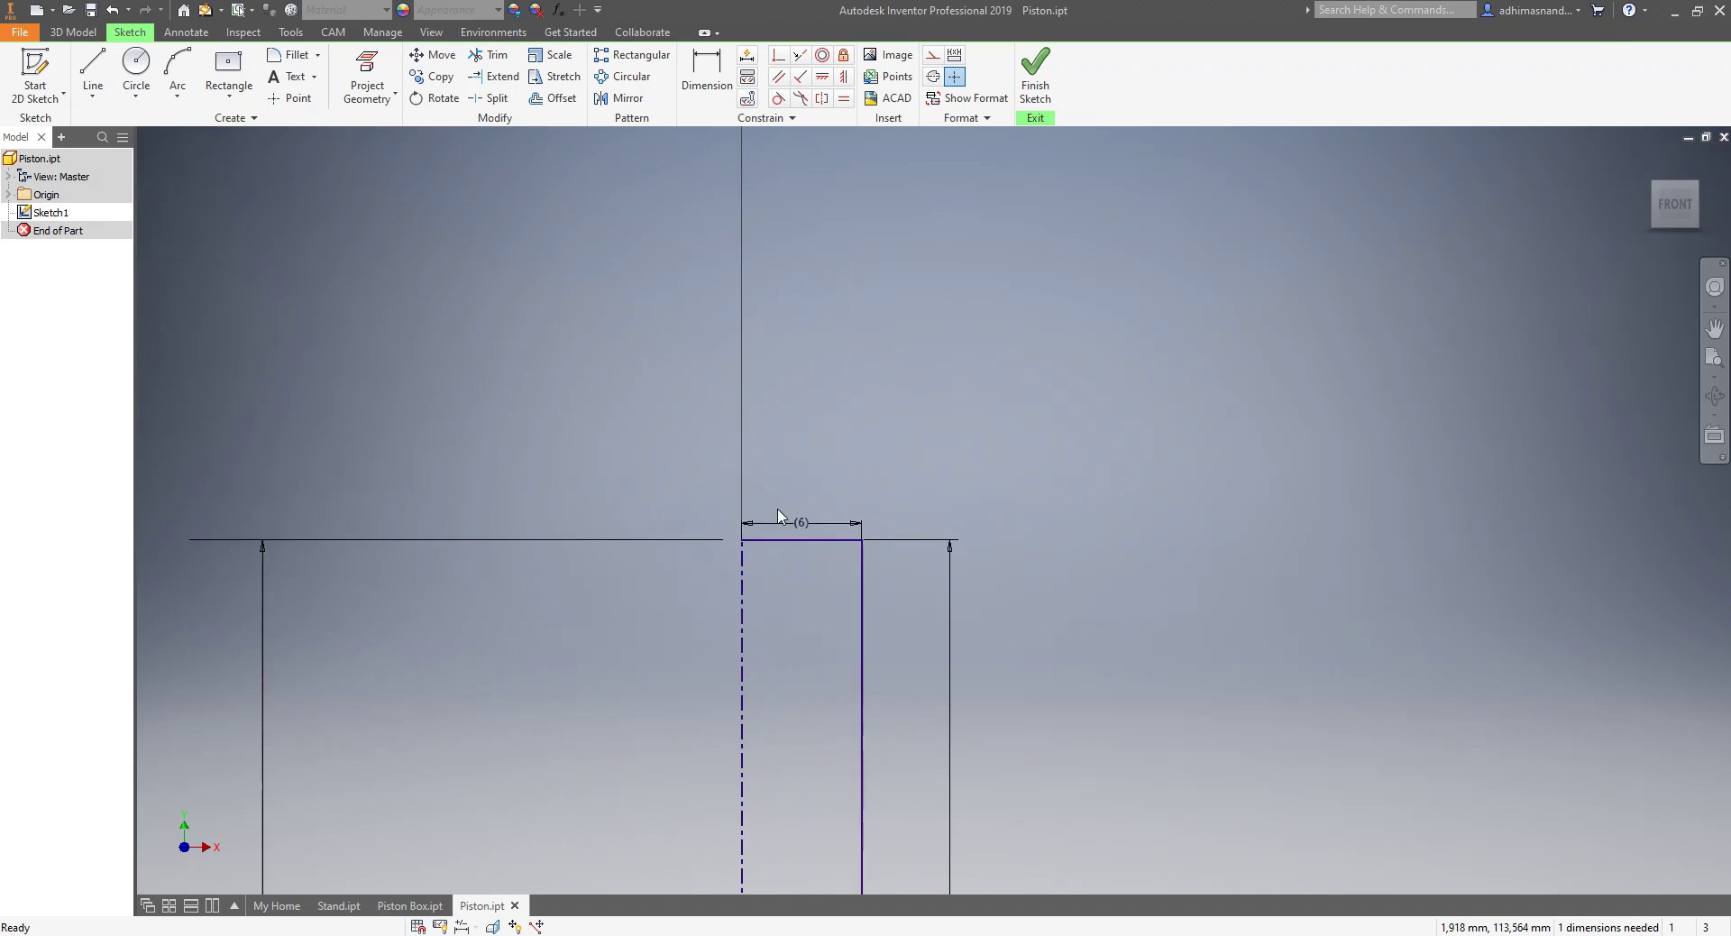
pyautogui.scroll(3, 781, 515)
pyautogui.moveTo(773, 586); pyautogui.dragTo(783, 452, button='middle')
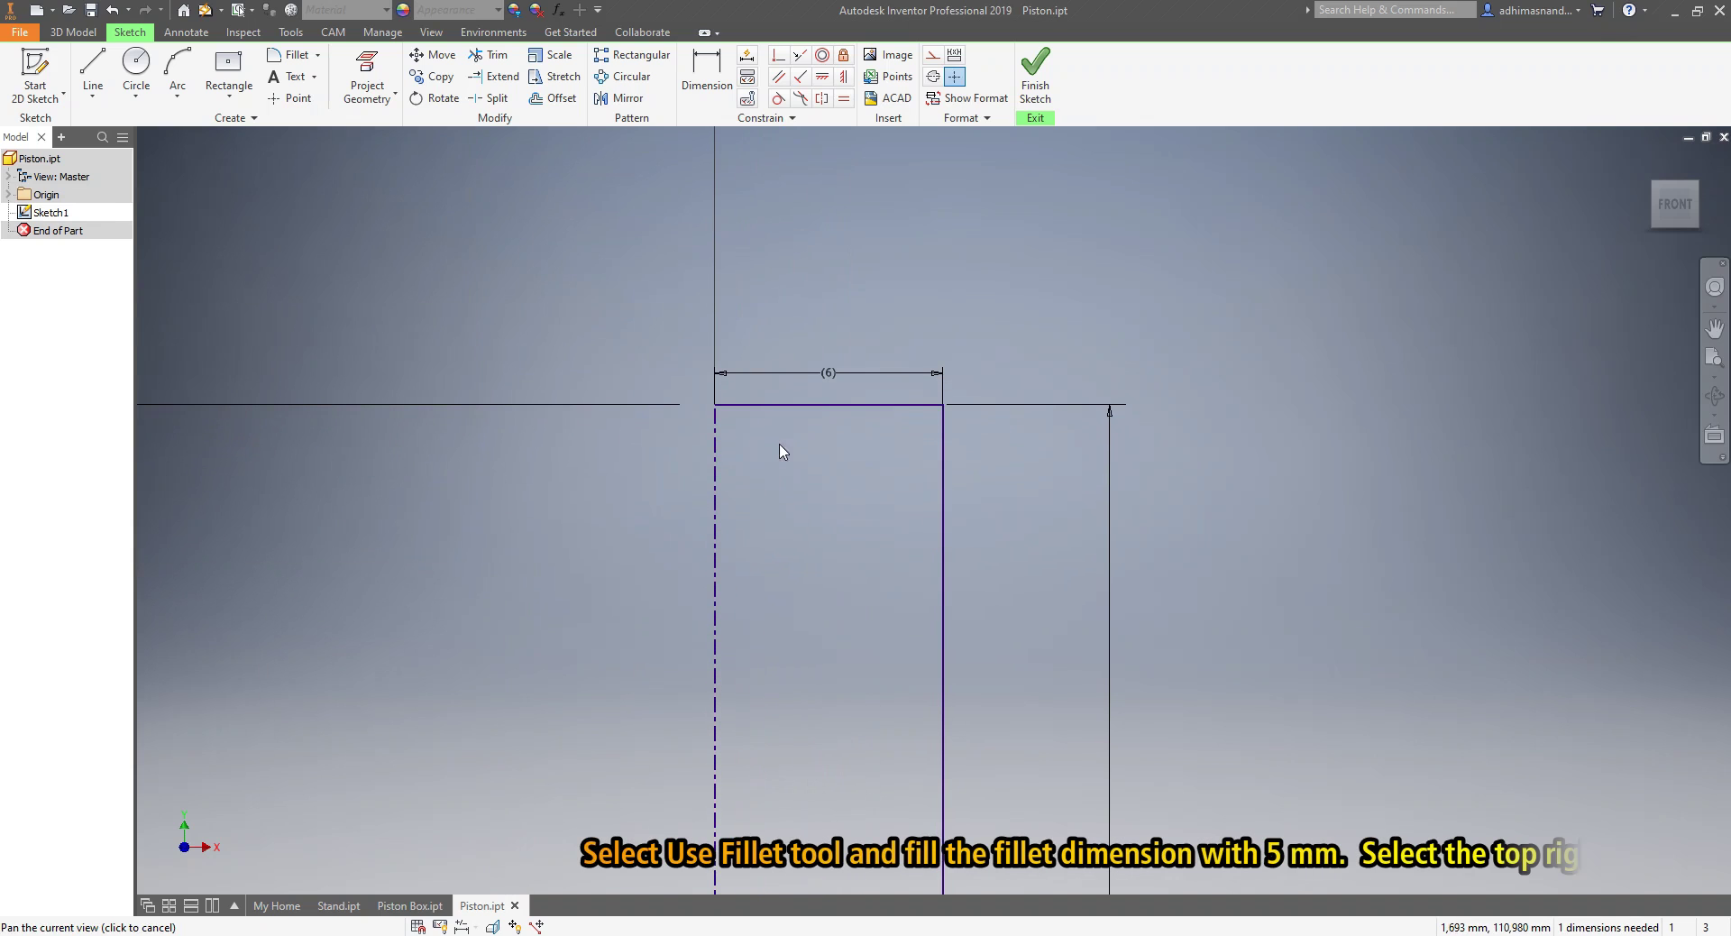
pyautogui.click(297, 61)
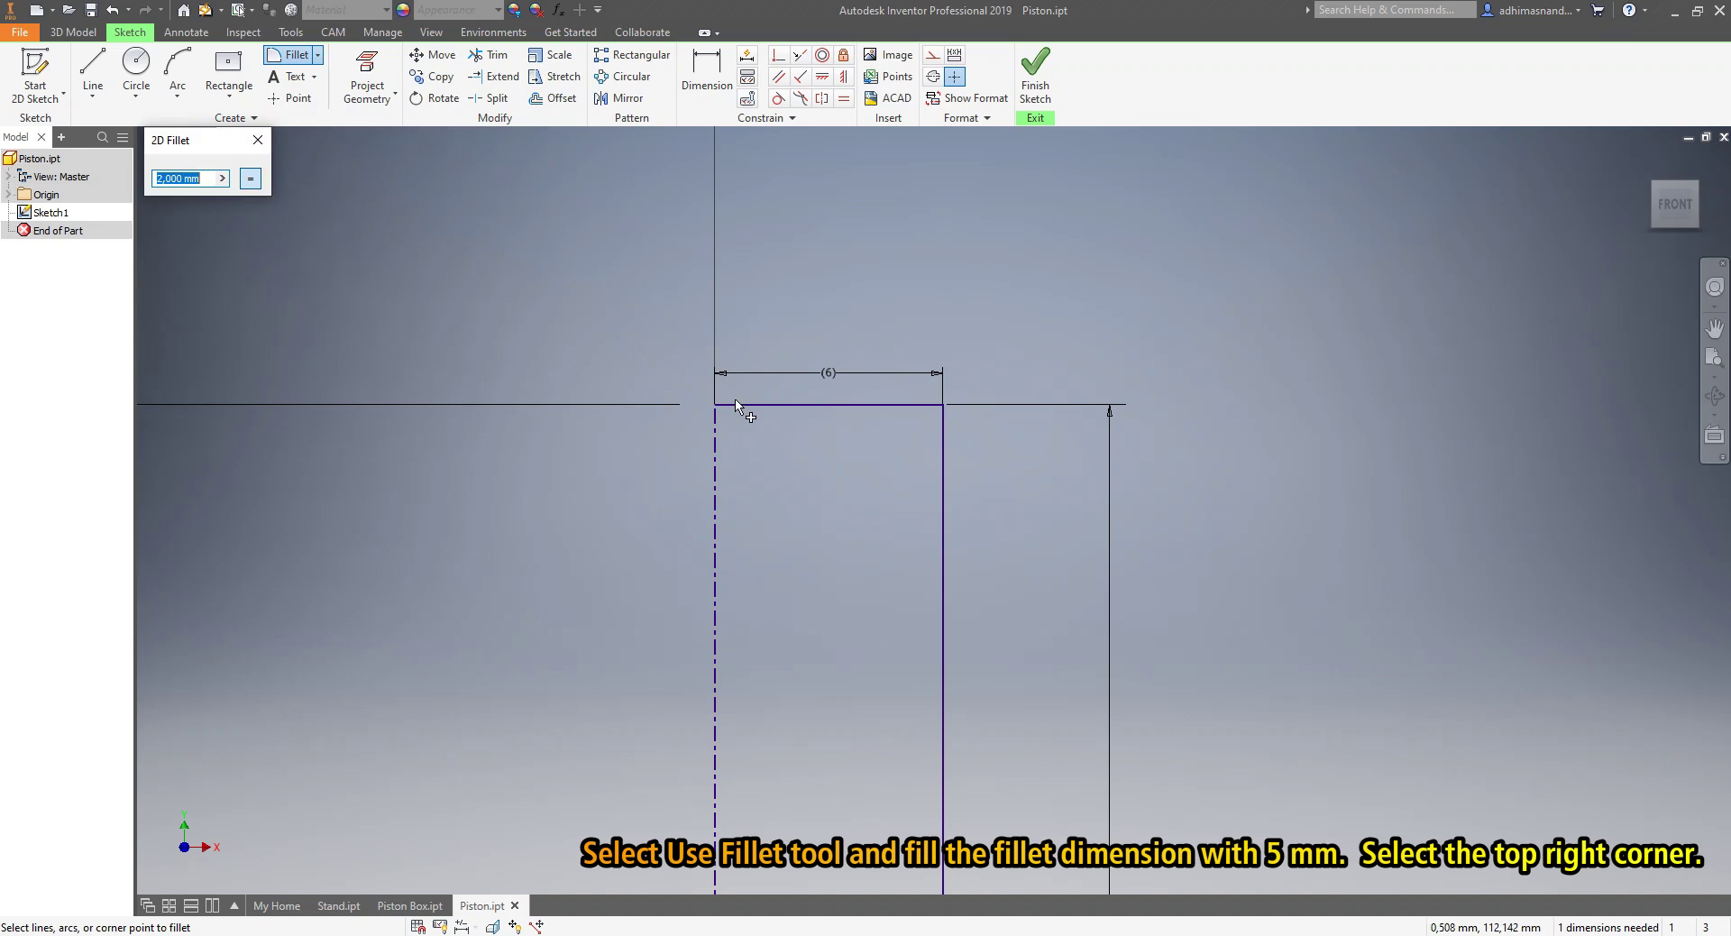
pyautogui.press('BackSpace')
pyautogui.write('5')
pyautogui.click(754, 407)
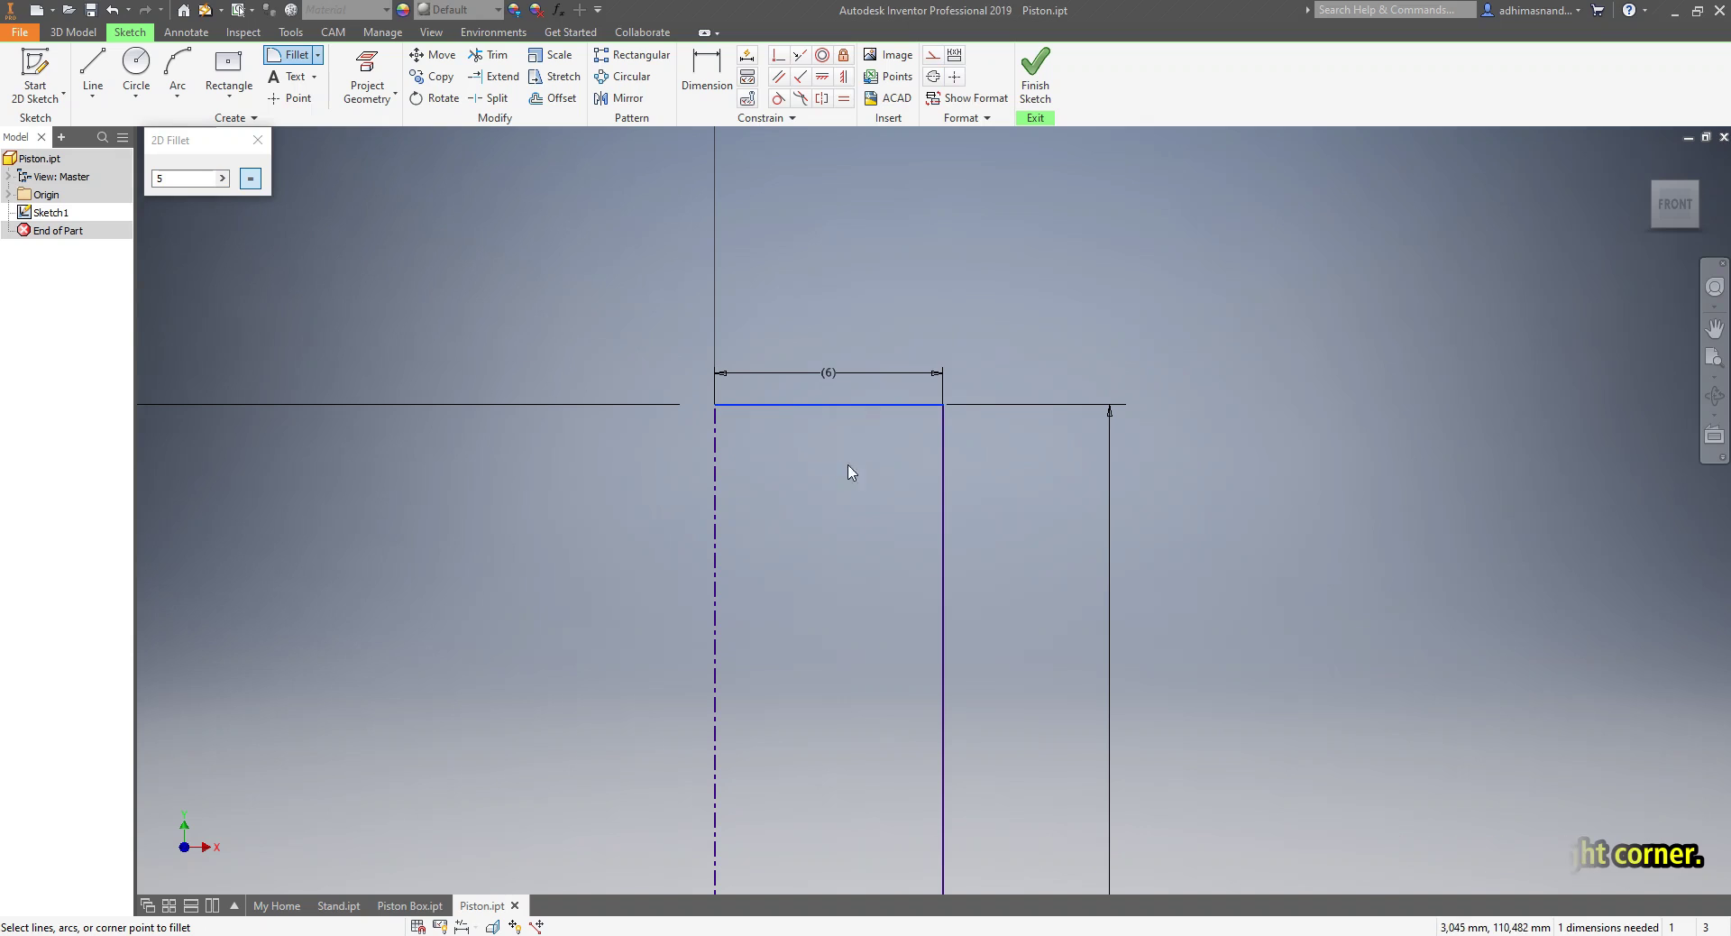
pyautogui.click(942, 490)
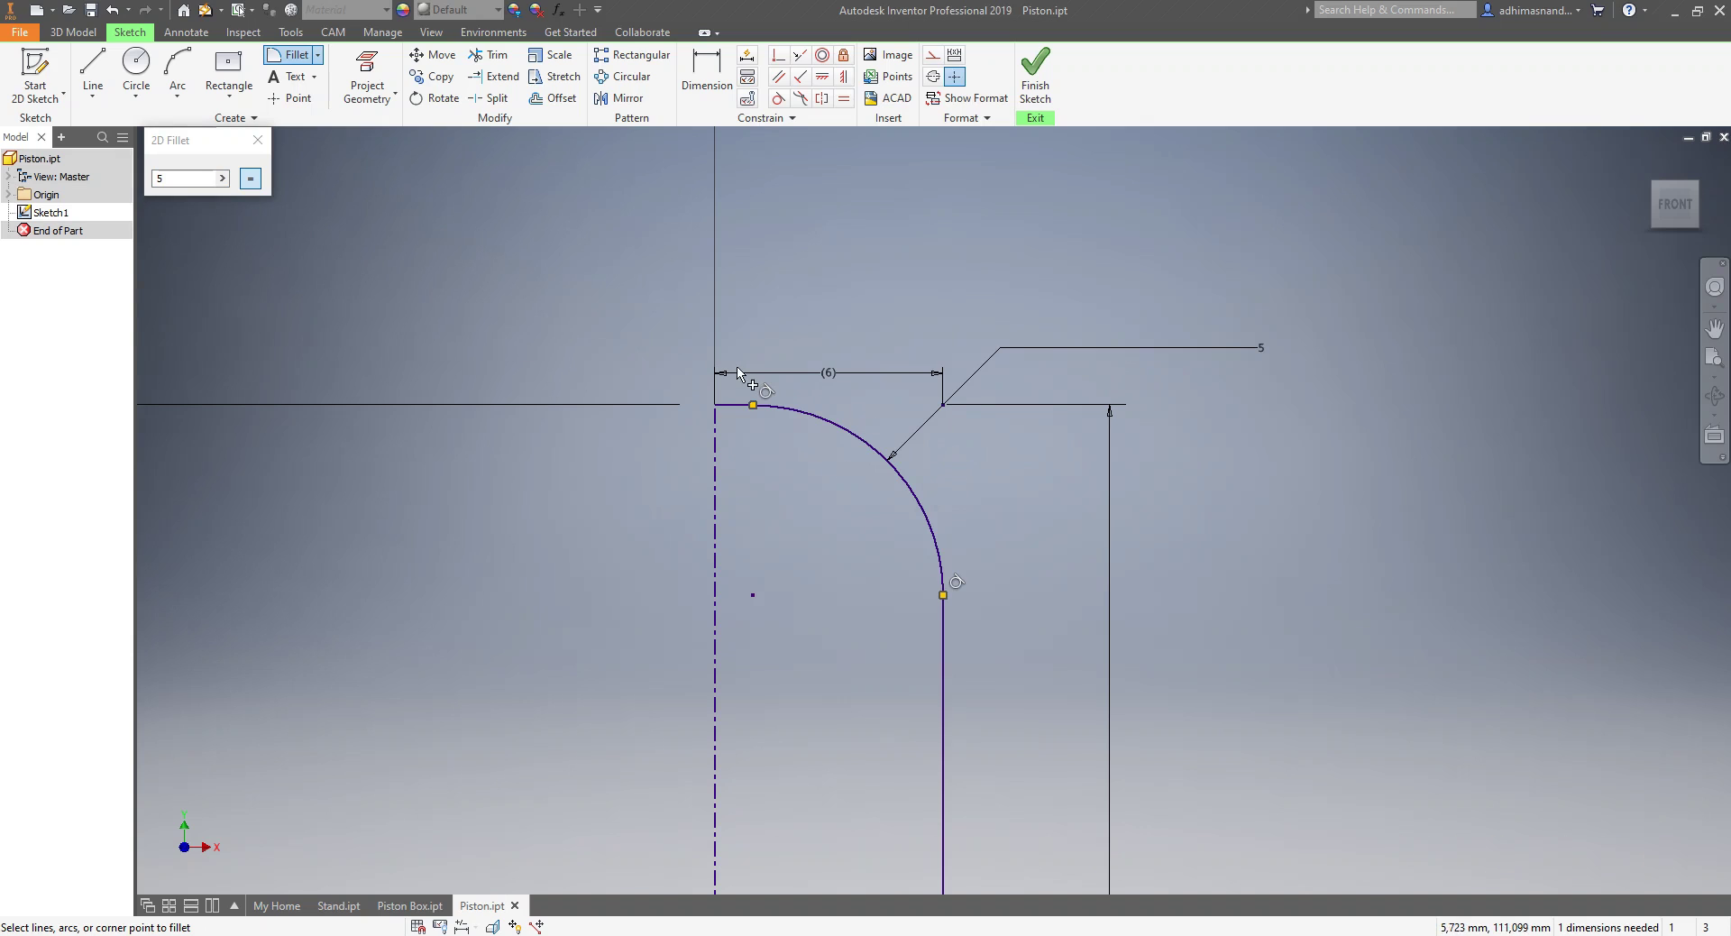
pyautogui.click(259, 142)
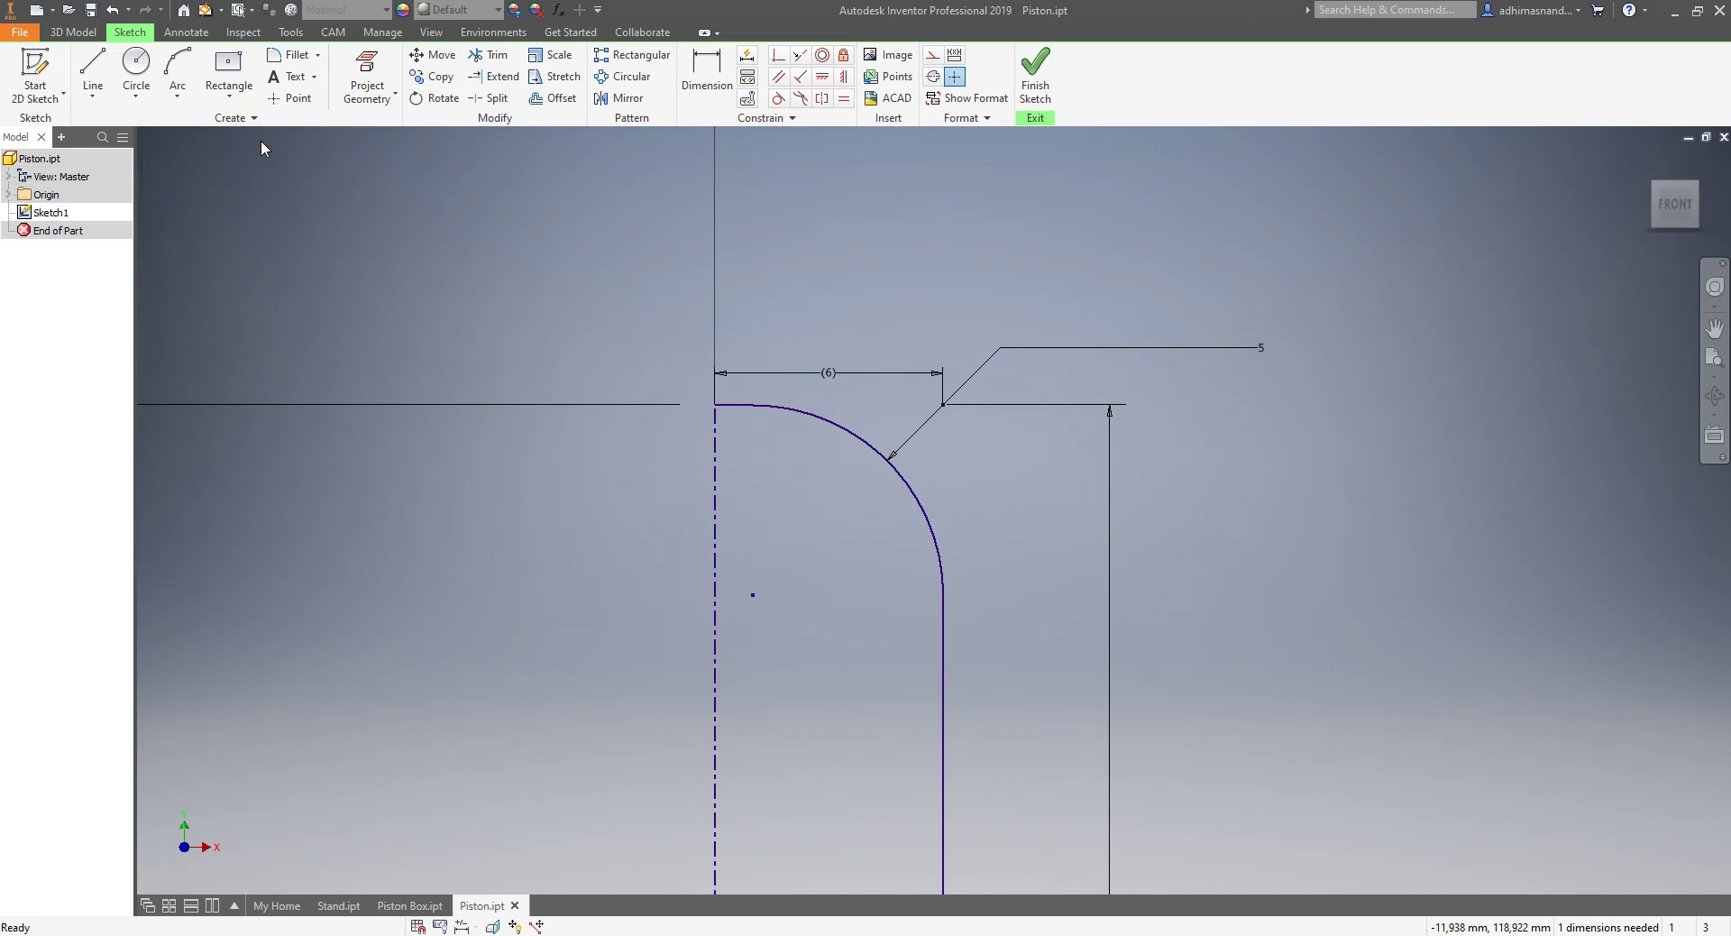
# - Finish the piston profile sketch and bring the whole profile into view
pyautogui.scroll(3, 837, 439)
pyautogui.scroll(-5, 839, 451)
pyautogui.click(1025, 108)
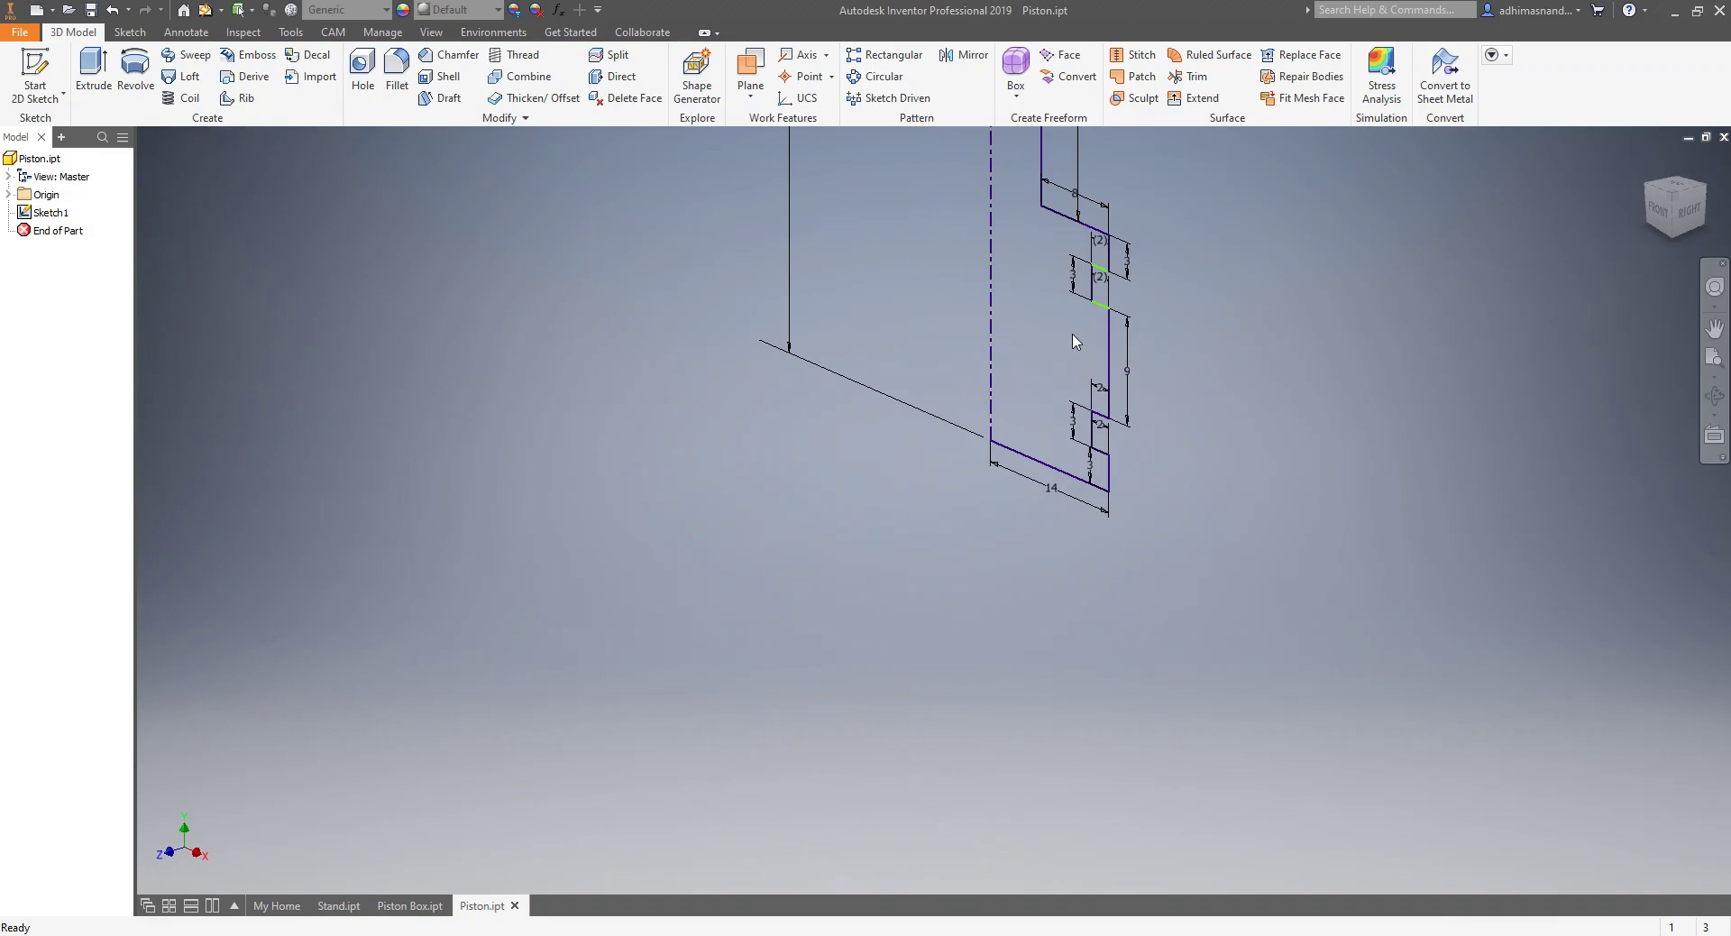
pyautogui.scroll(-2, 1072, 347)
pyautogui.moveTo(1073, 347)
pyautogui.mouseDown(button='middle')
pyautogui.moveTo(931, 566)
pyautogui.moveTo(943, 533)
pyautogui.moveTo(912, 662)
pyautogui.mouseUp(button='middle')
pyautogui.scroll(-2, 931, 566)
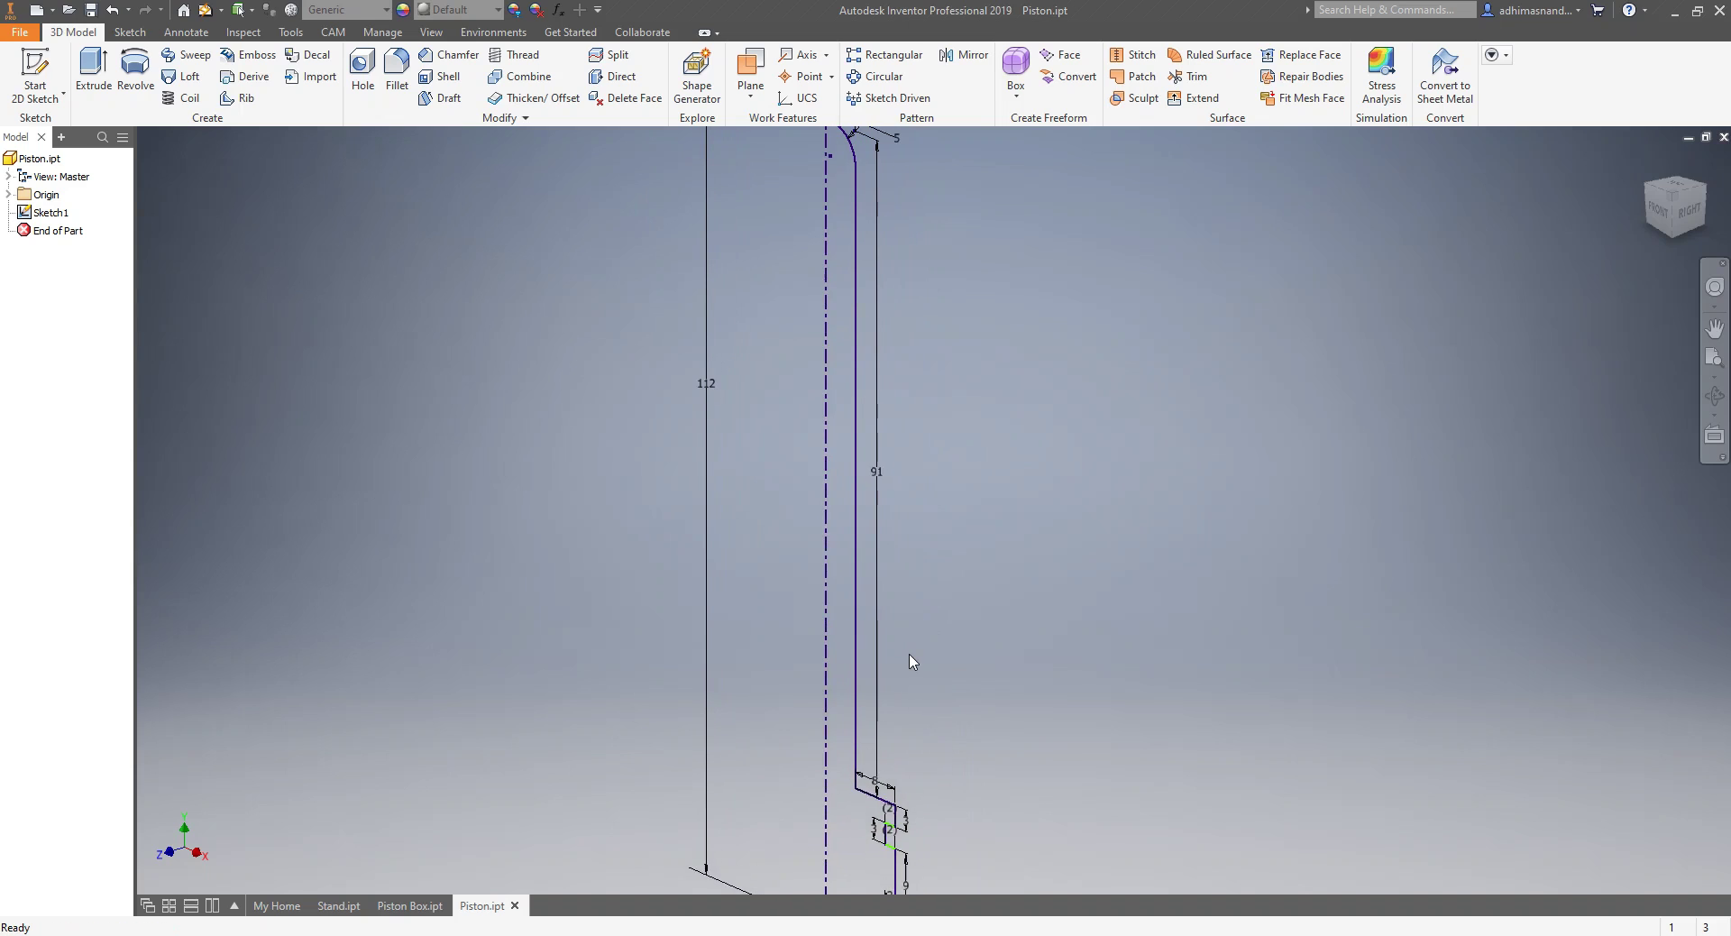
pyautogui.scroll(-2, 912, 662)
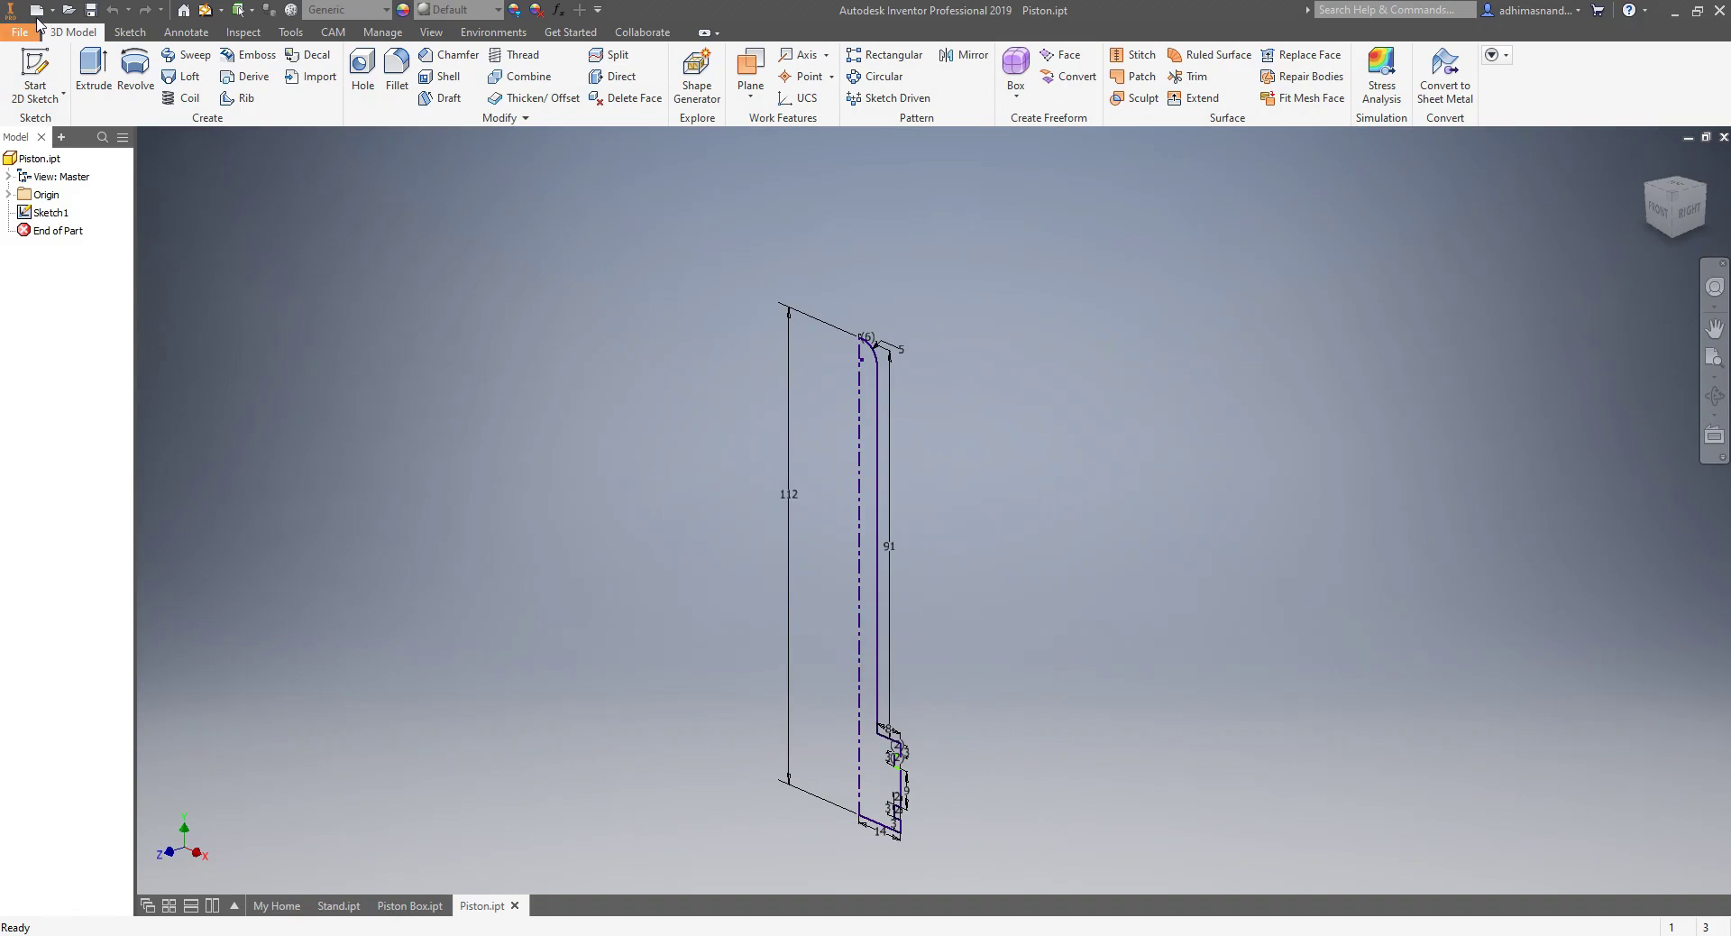
# - Create a new part file from the metric Standard (mm).ipt template
pyautogui.click(38, 15)
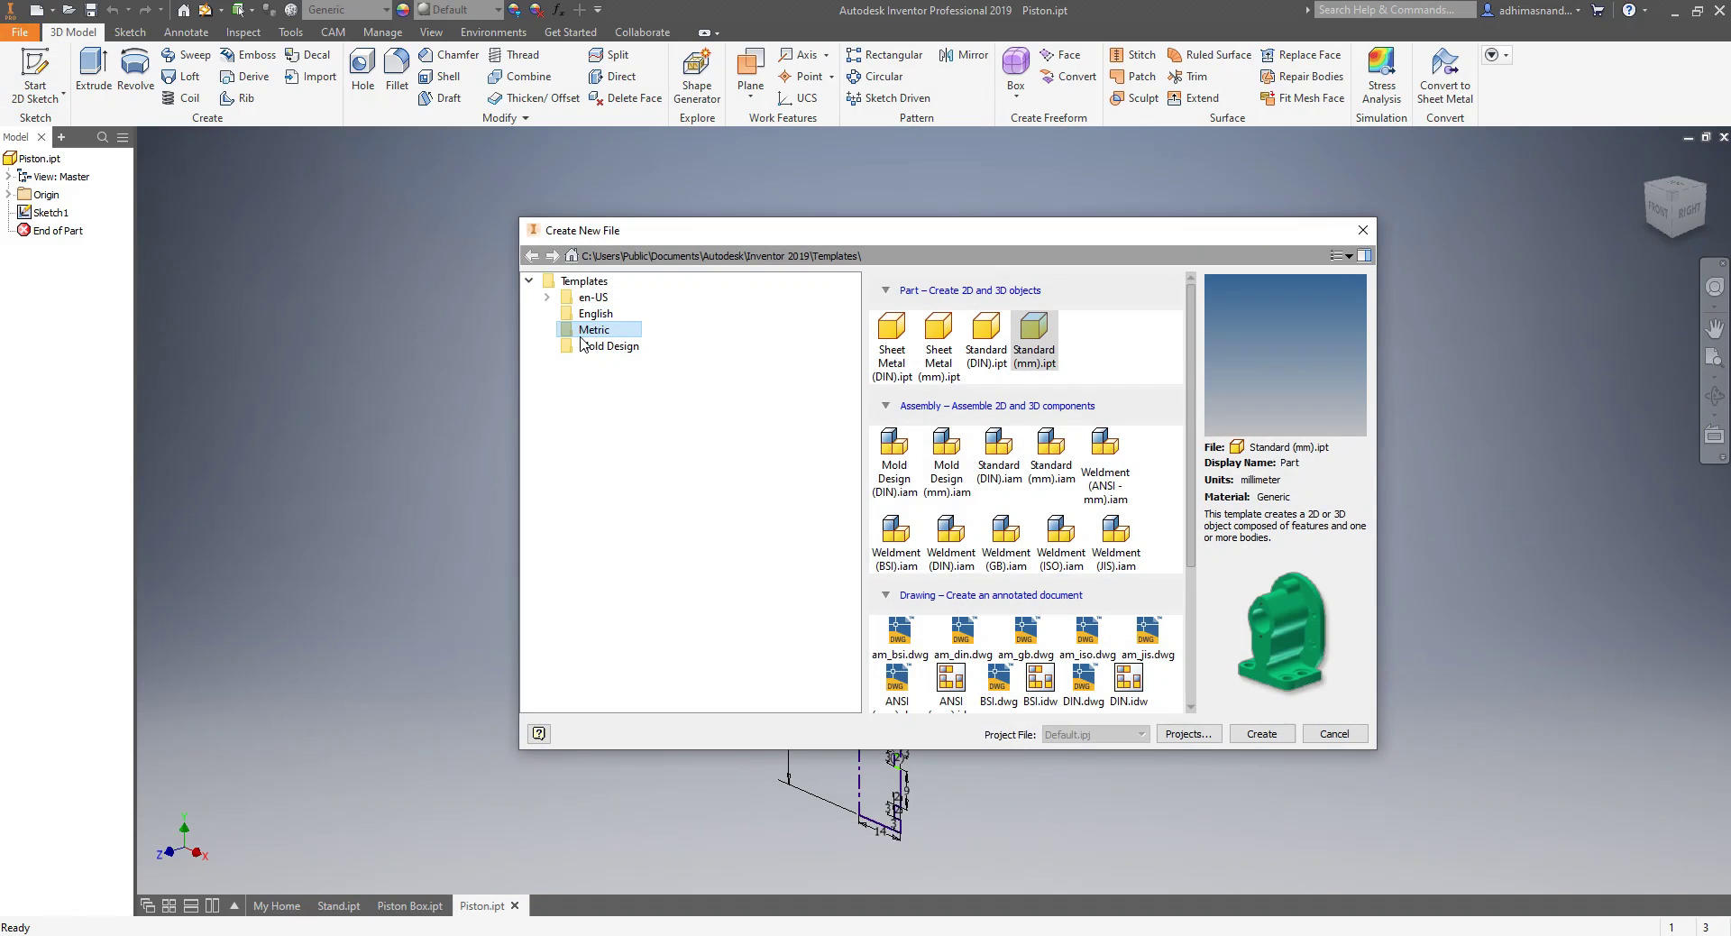
pyautogui.click(1030, 359)
pyautogui.click(1275, 740)
pyautogui.click(812, 535)
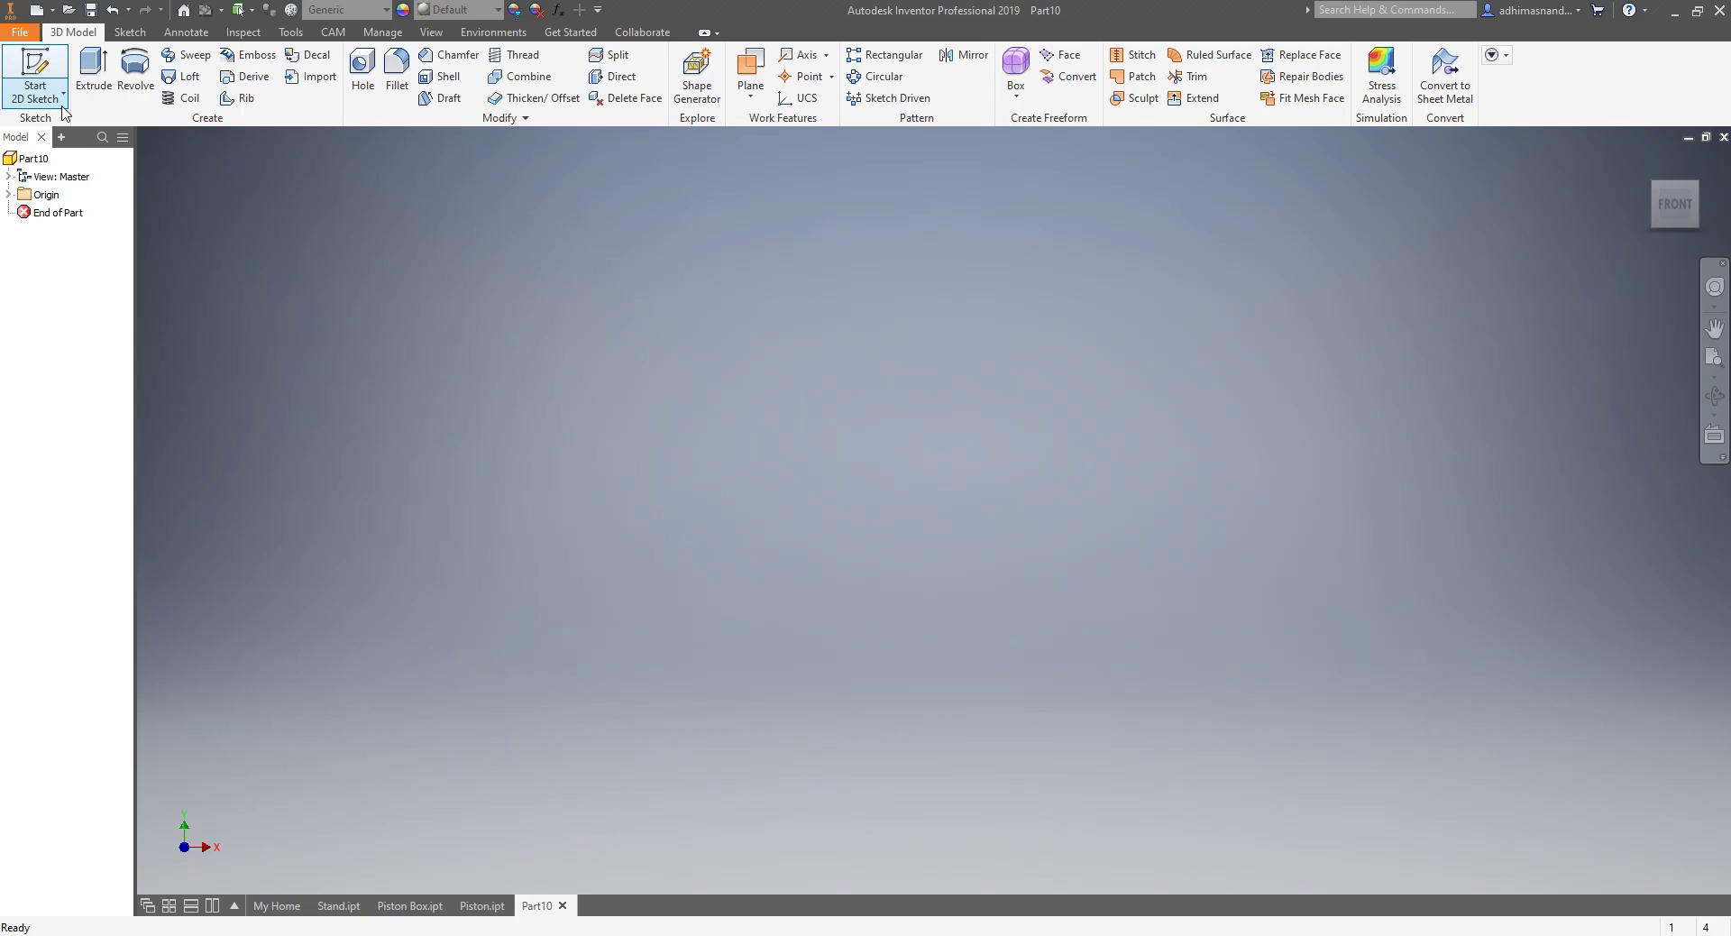
# - Save the new part as Base Plate in the LABWORK_NAME_FRI-XXX folder
pyautogui.click(91, 10)
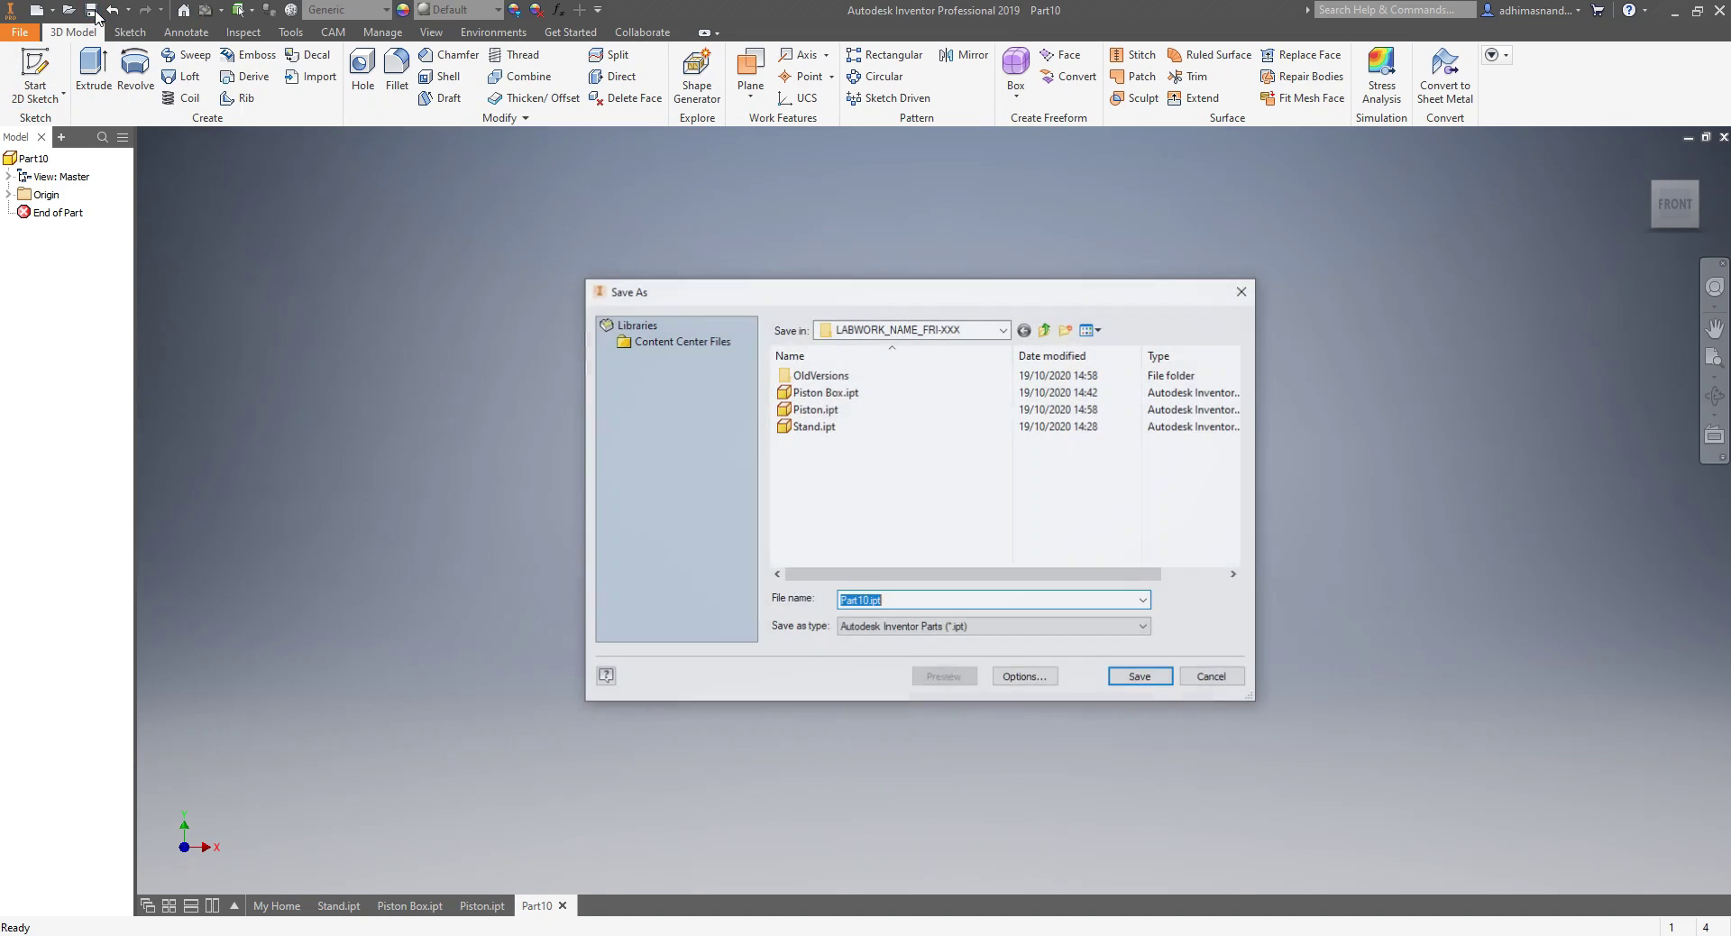
pyautogui.click(867, 603)
pyautogui.press('BackSpace')
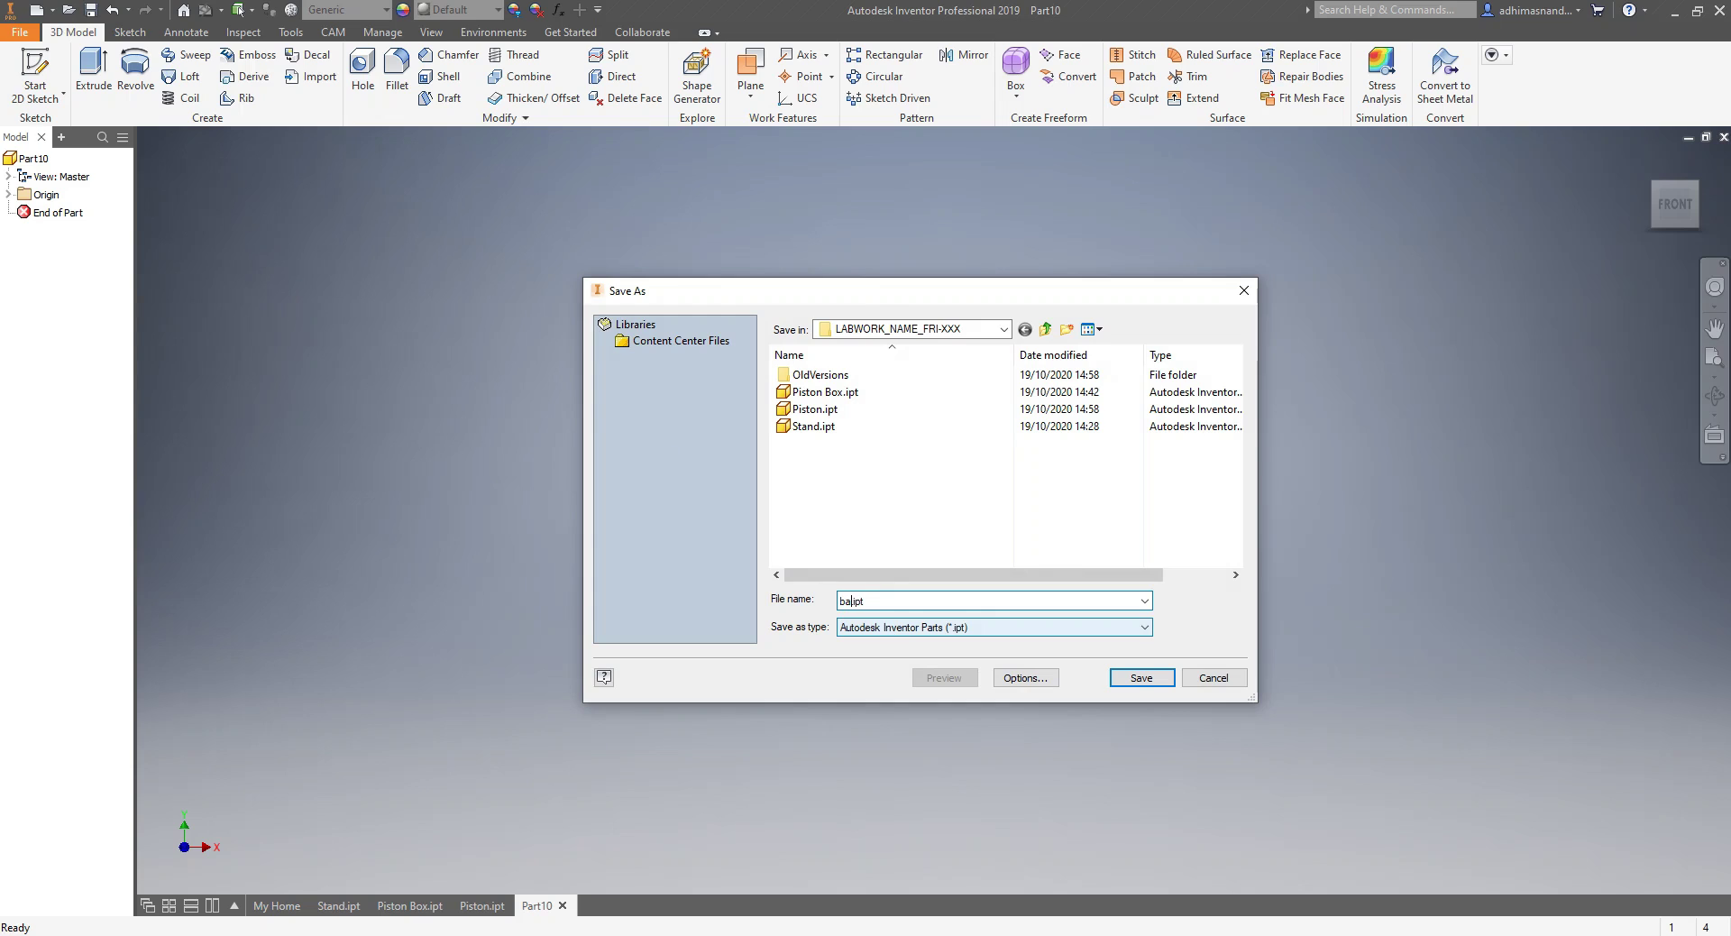
pyautogui.press('BackSpace')
pyautogui.press('BackSpace')
pyautogui.write('ase Plate')
pyautogui.click(1141, 678)
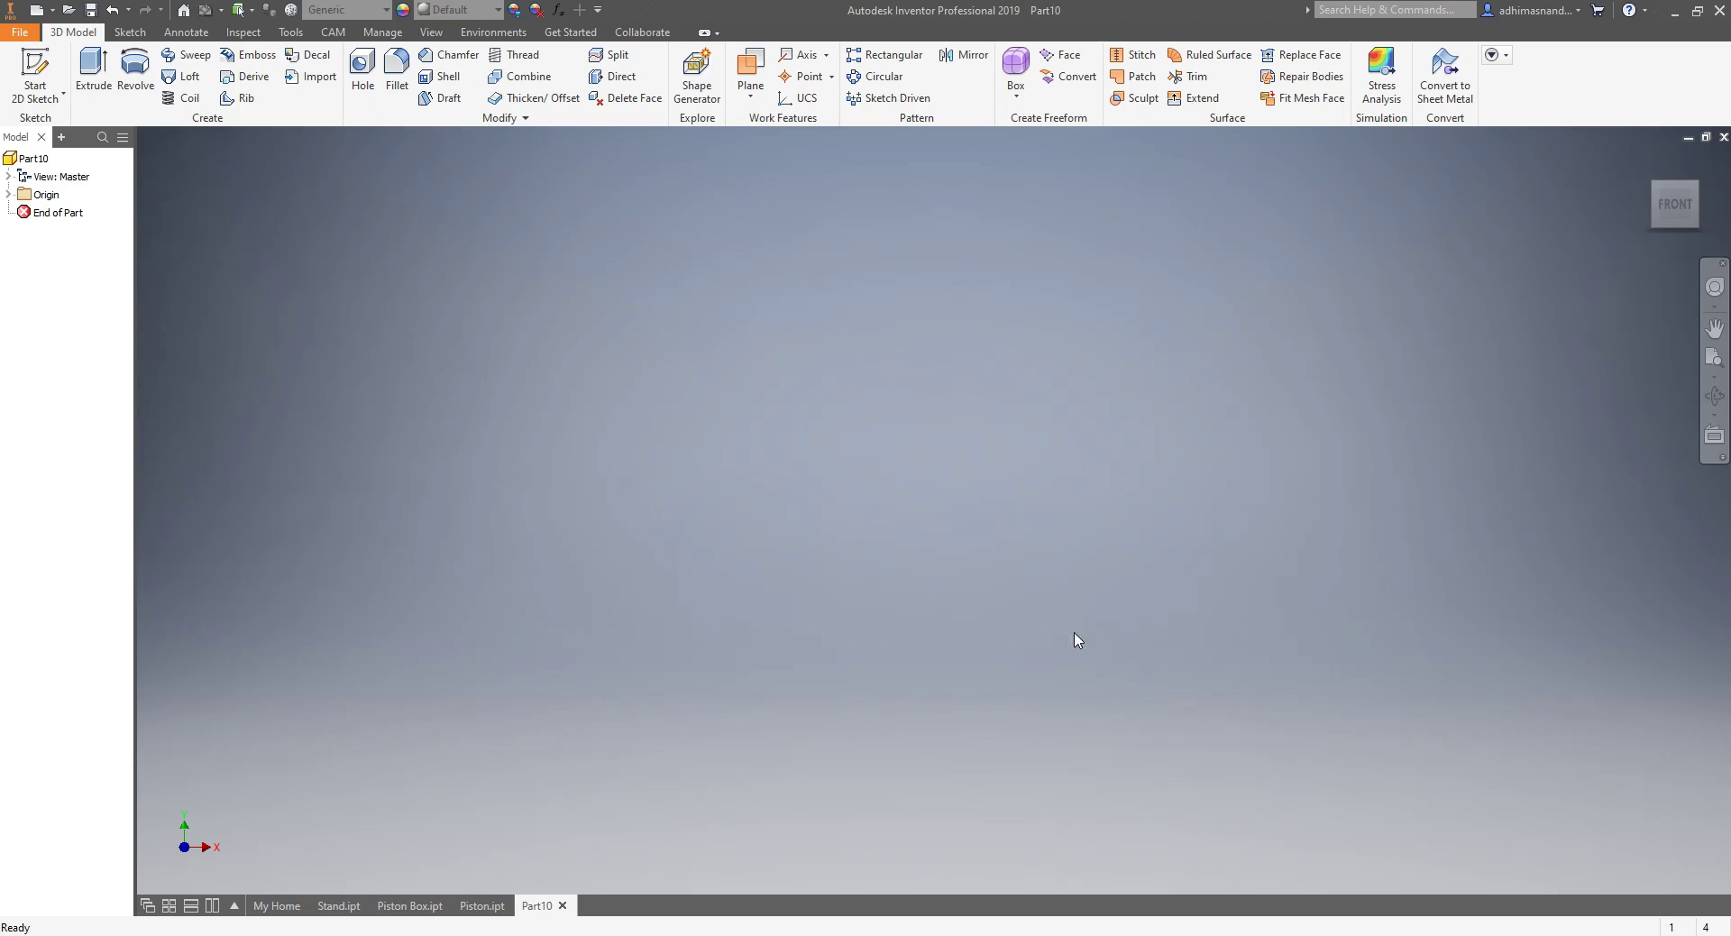
# - Start a 2D sketch on the horizontal XZ origin plane of the base plate part
pyautogui.click(35, 95)
pyautogui.click(25, 132)
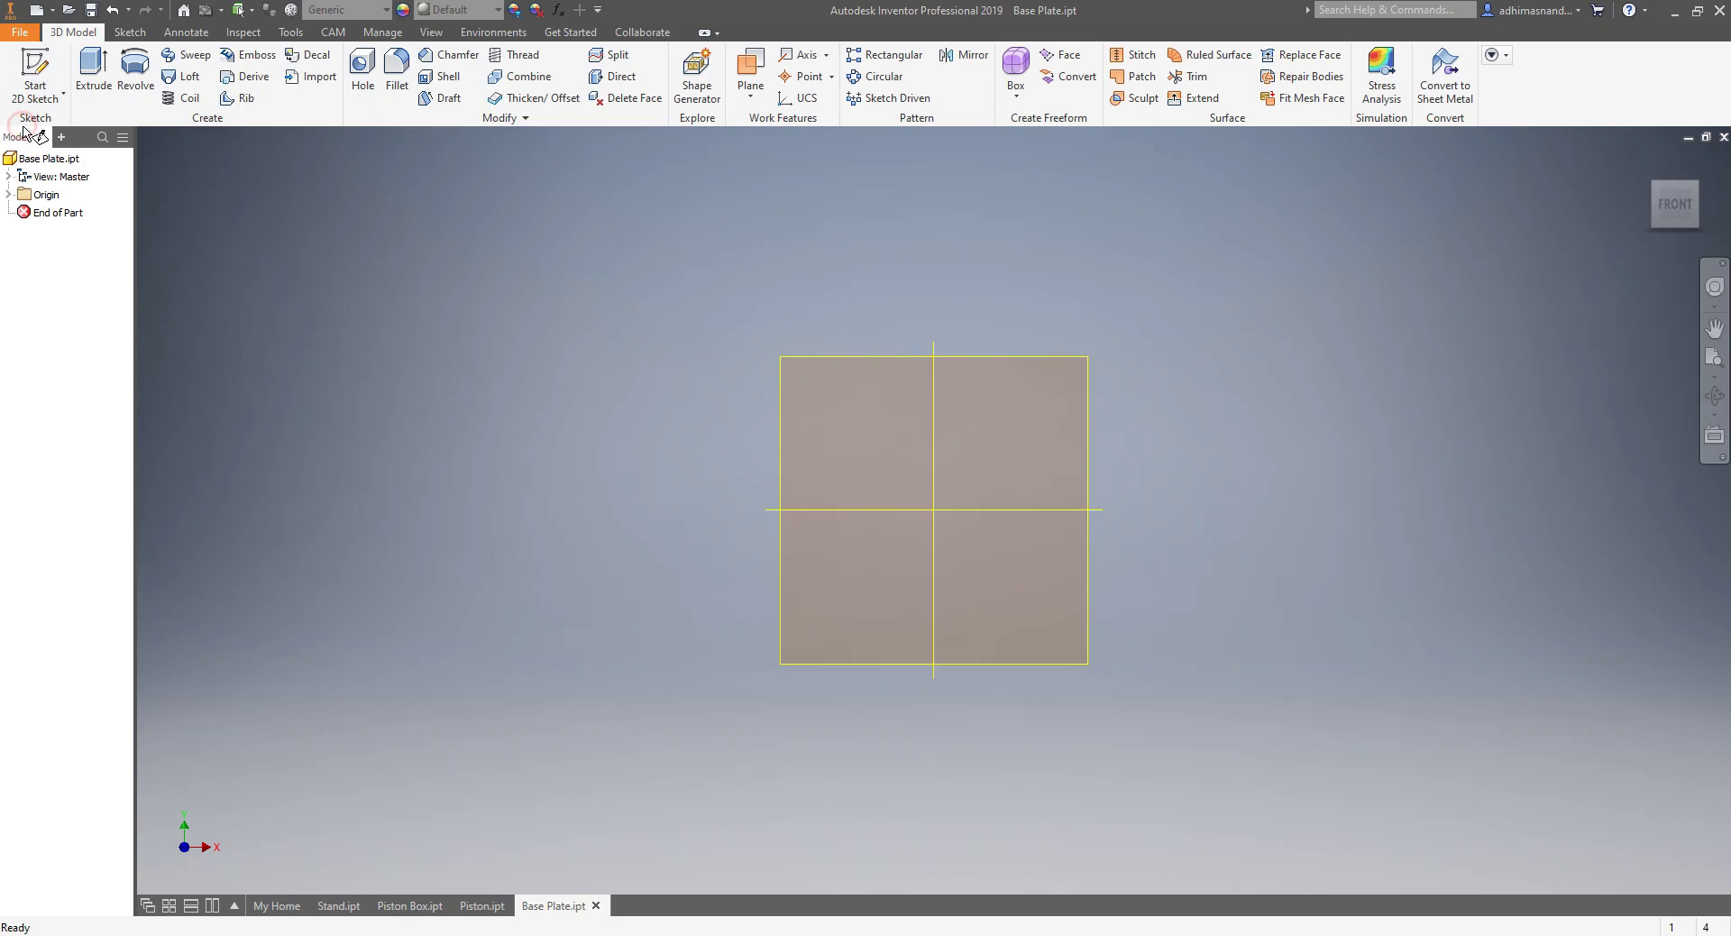
pyautogui.click(662, 502)
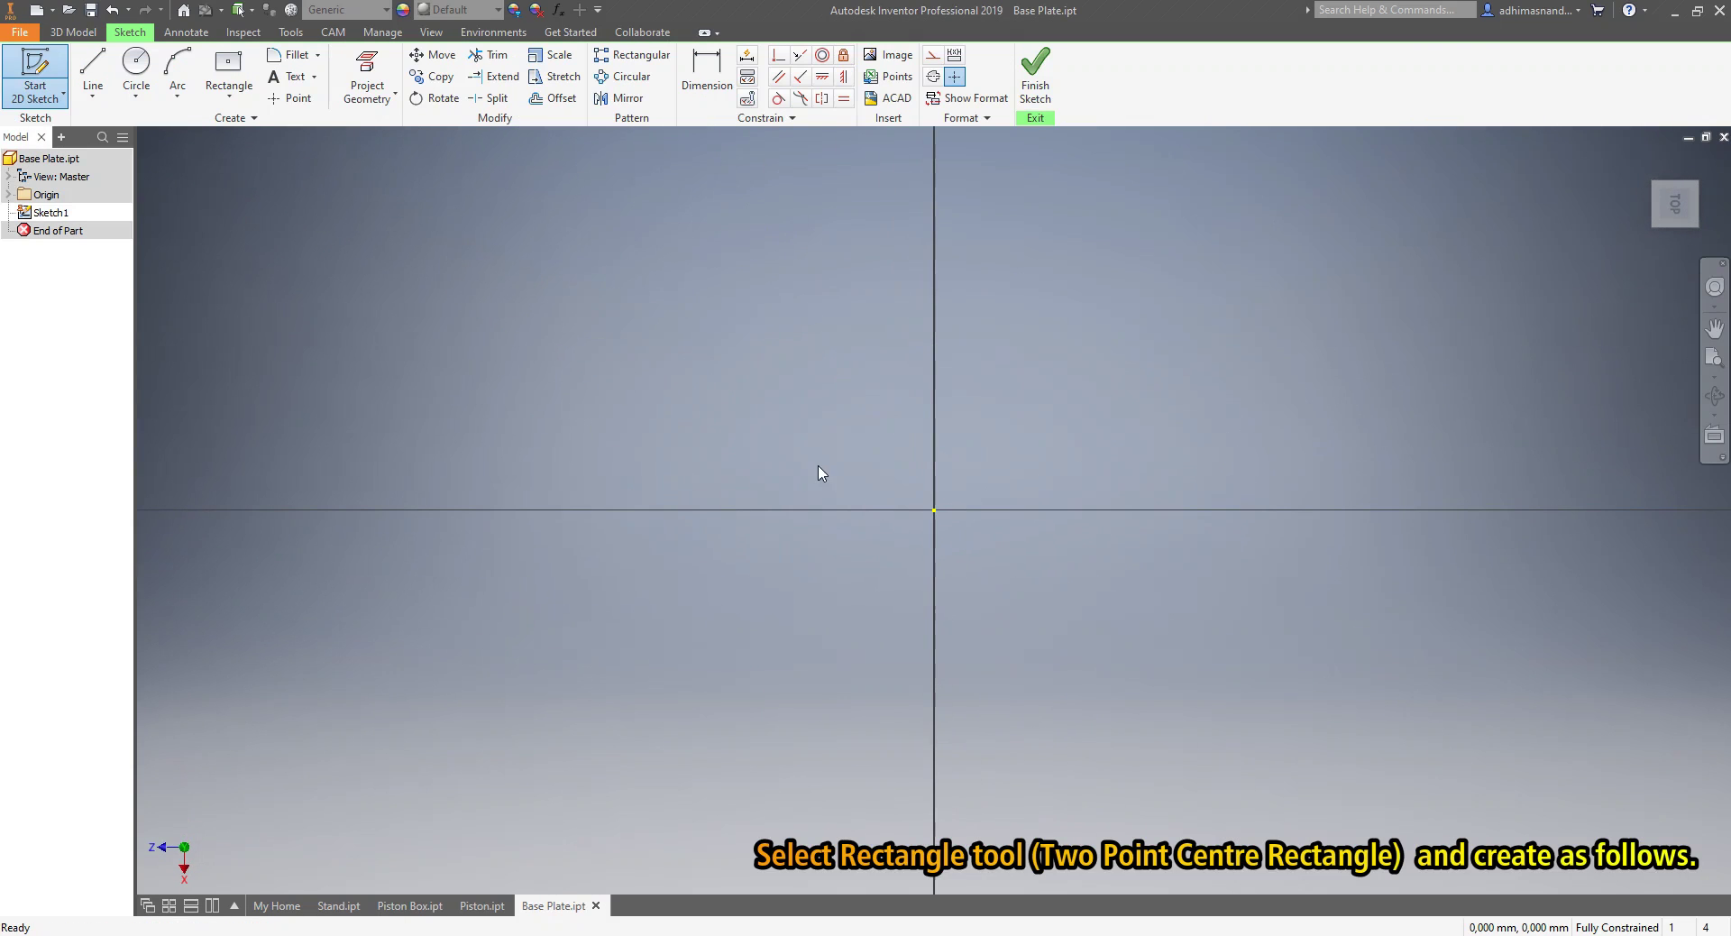
# - Draw a two-point center rectangle about 28.4 mm wide, centered on the sketch origin
pyautogui.click(254, 101)
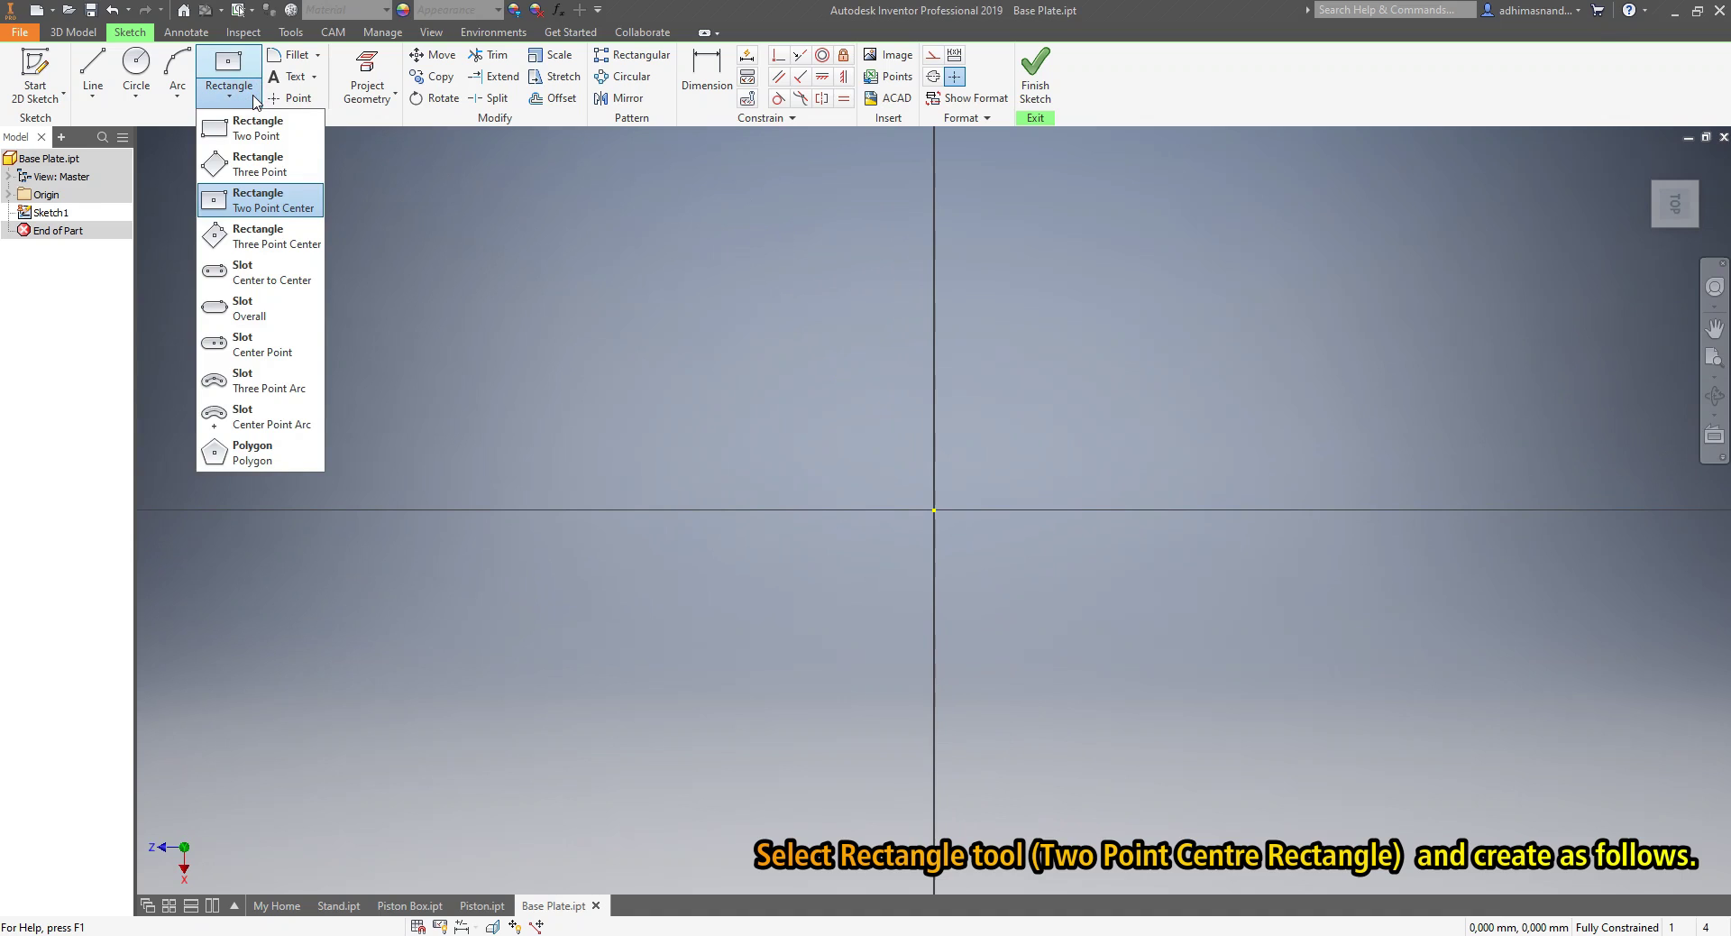
pyautogui.click(262, 206)
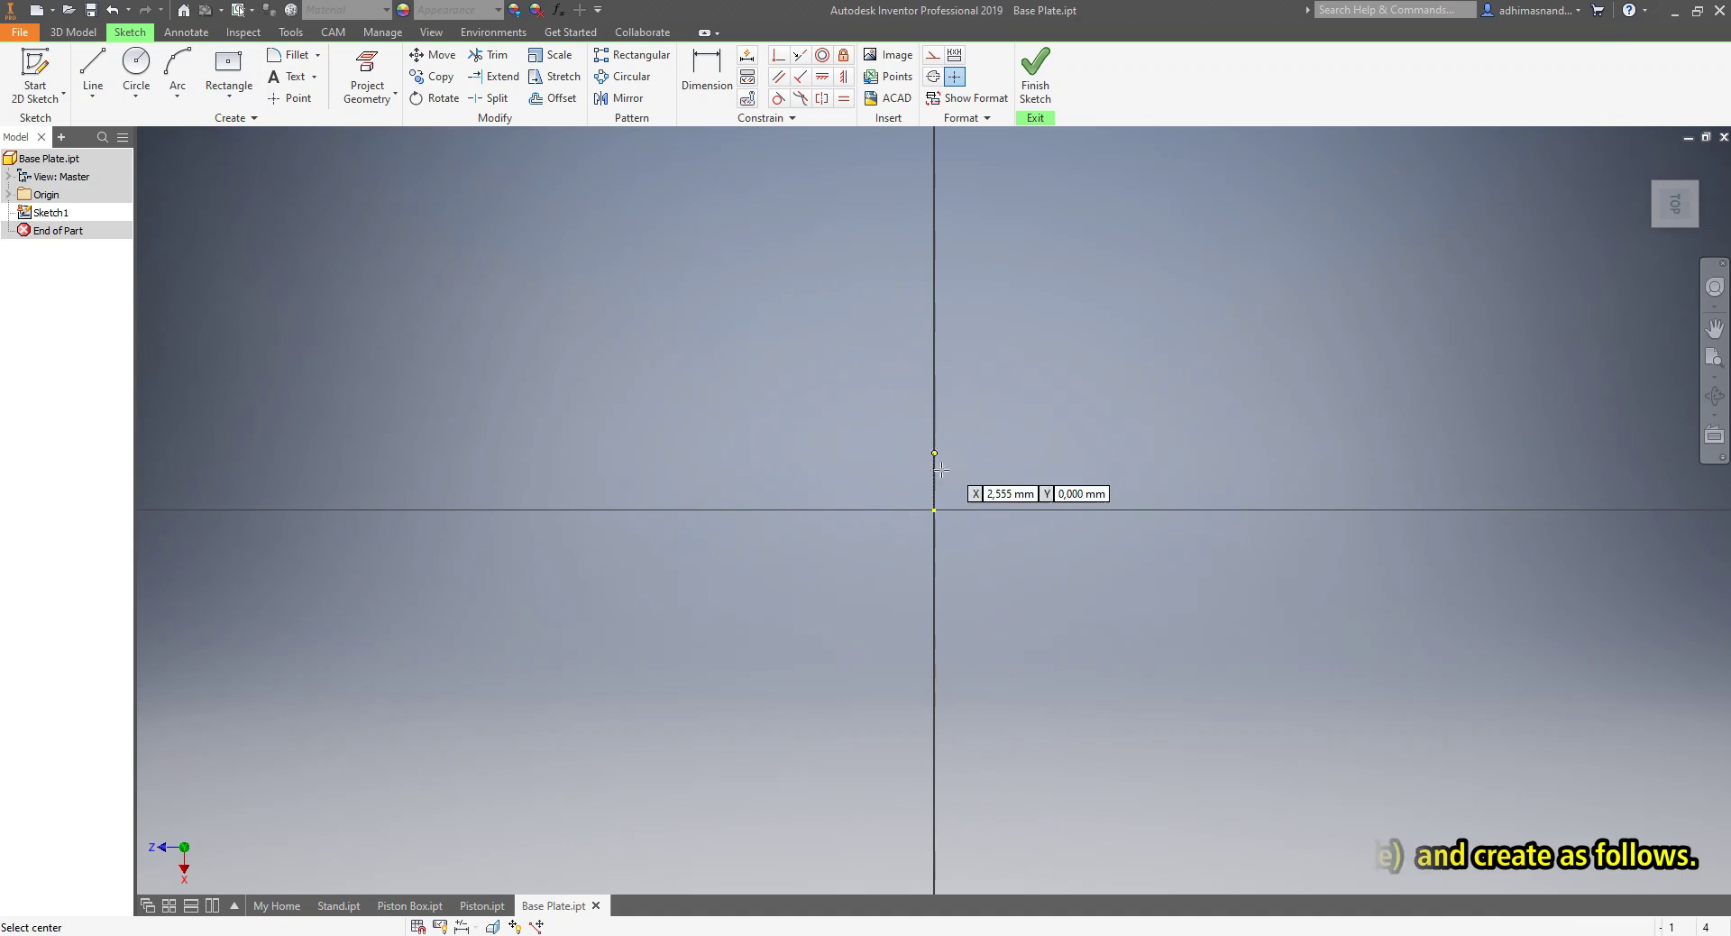
pyautogui.click(934, 511)
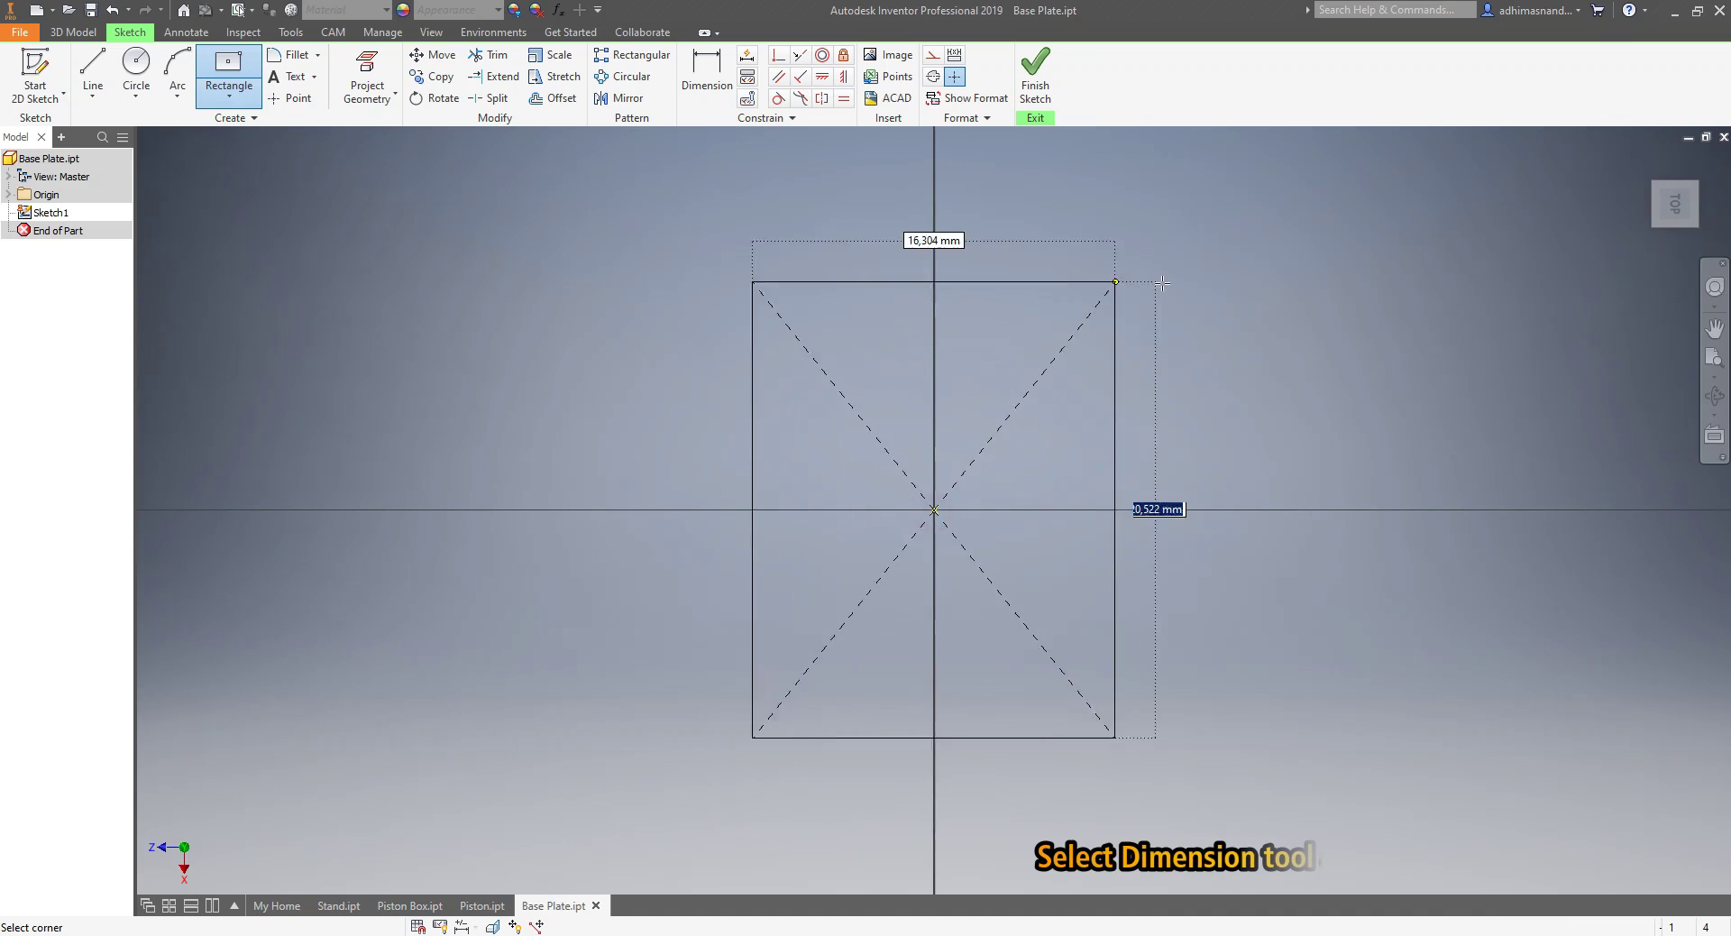
pyautogui.click(1249, 304)
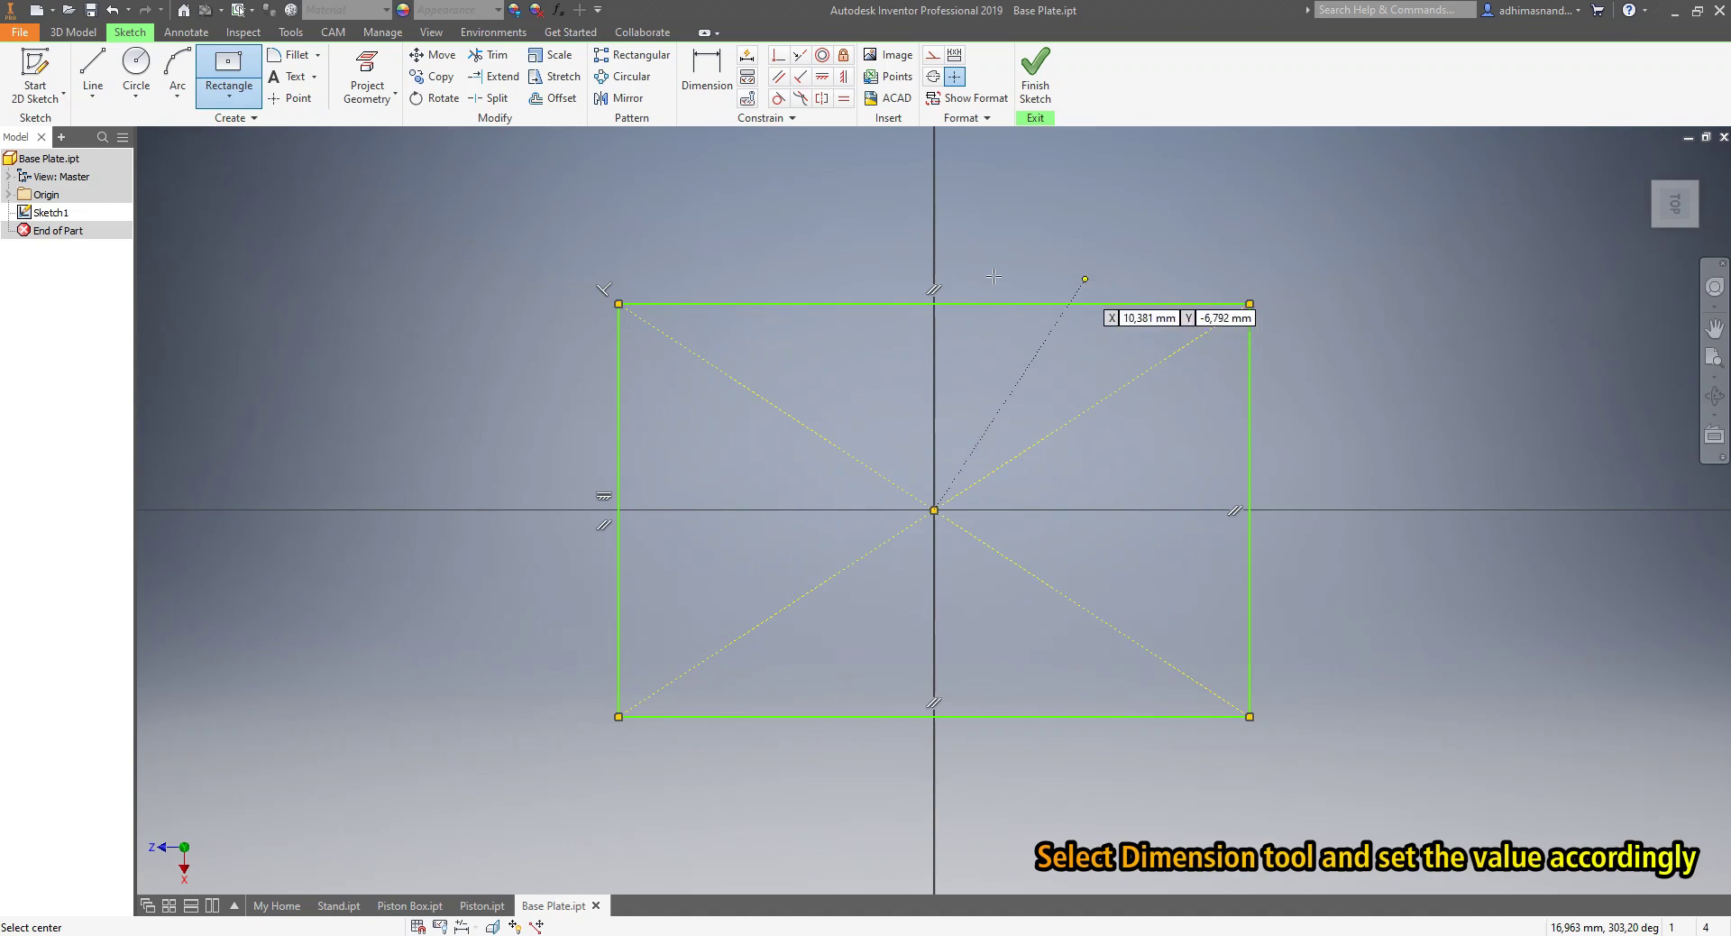
# - Dimension the rectangle's upper horizontal edge to 460 mm
pyautogui.click(717, 99)
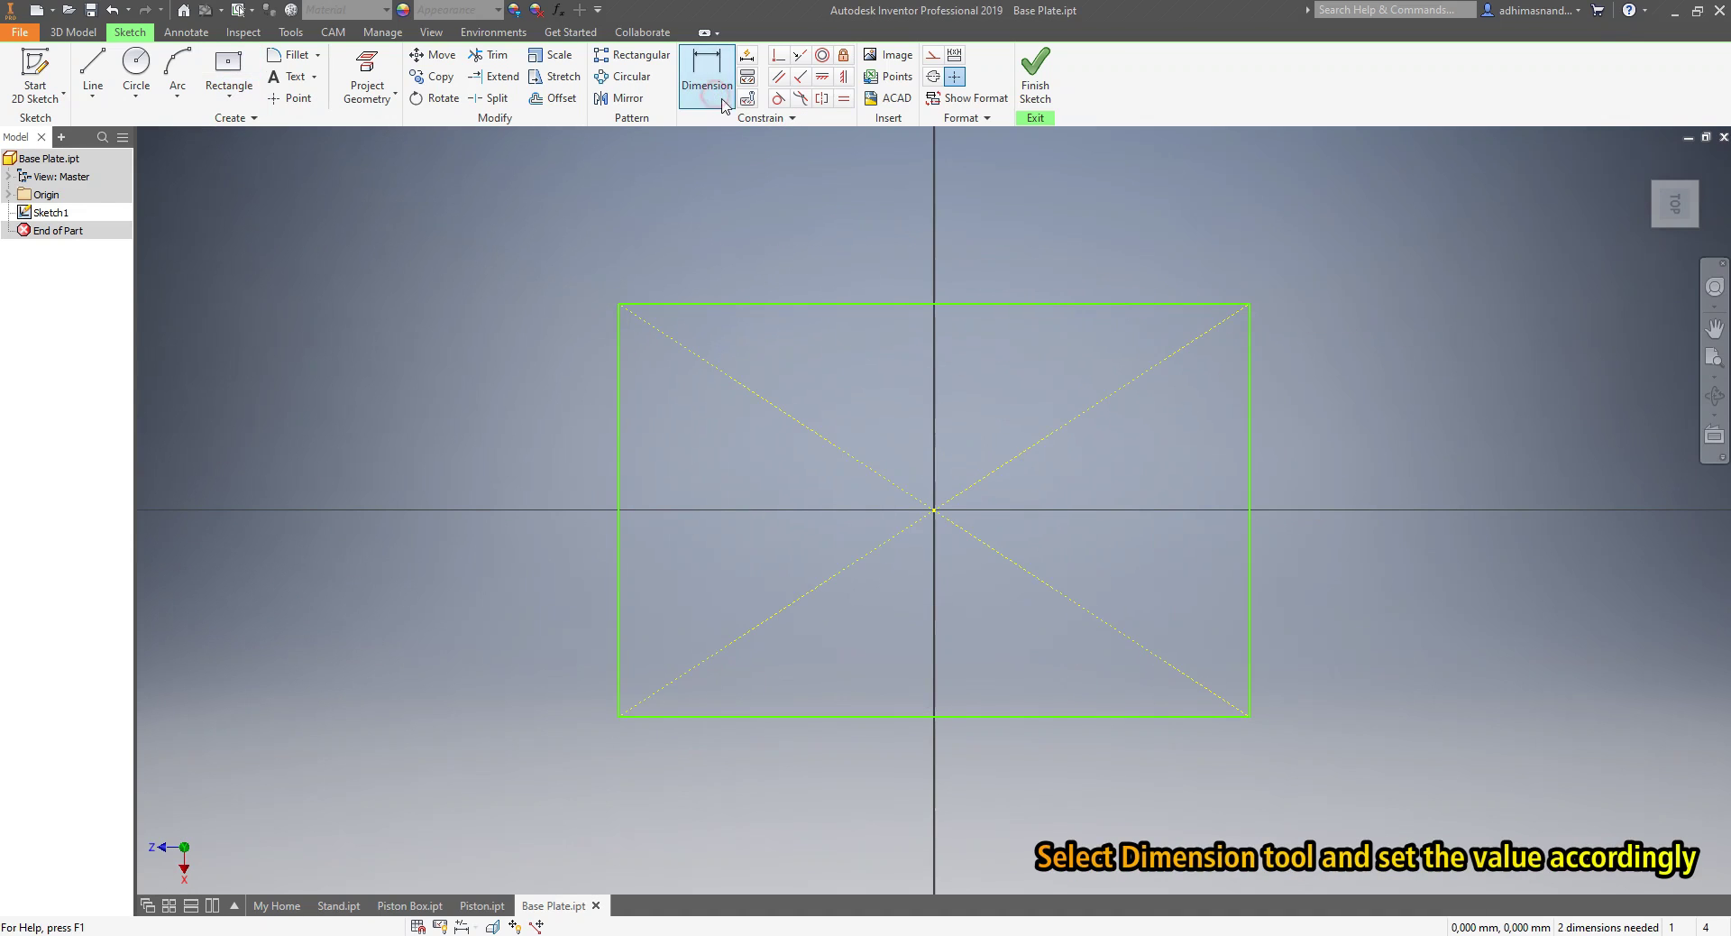
pyautogui.click(892, 306)
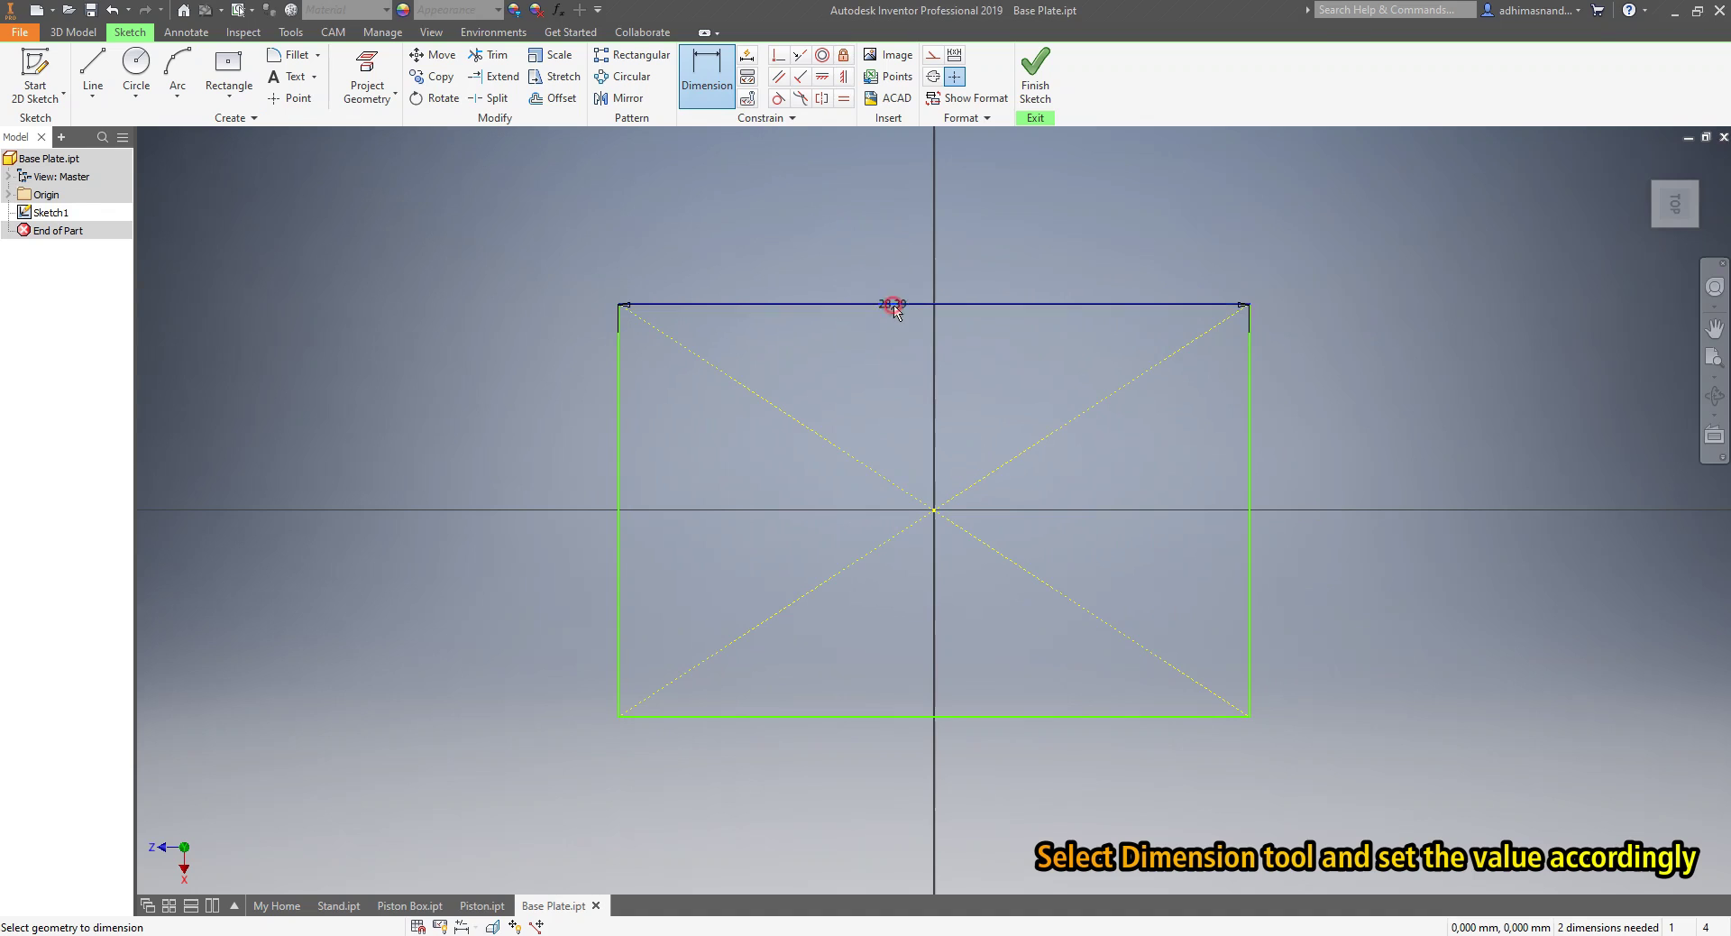
pyautogui.click(899, 238)
pyautogui.press('BackSpace')
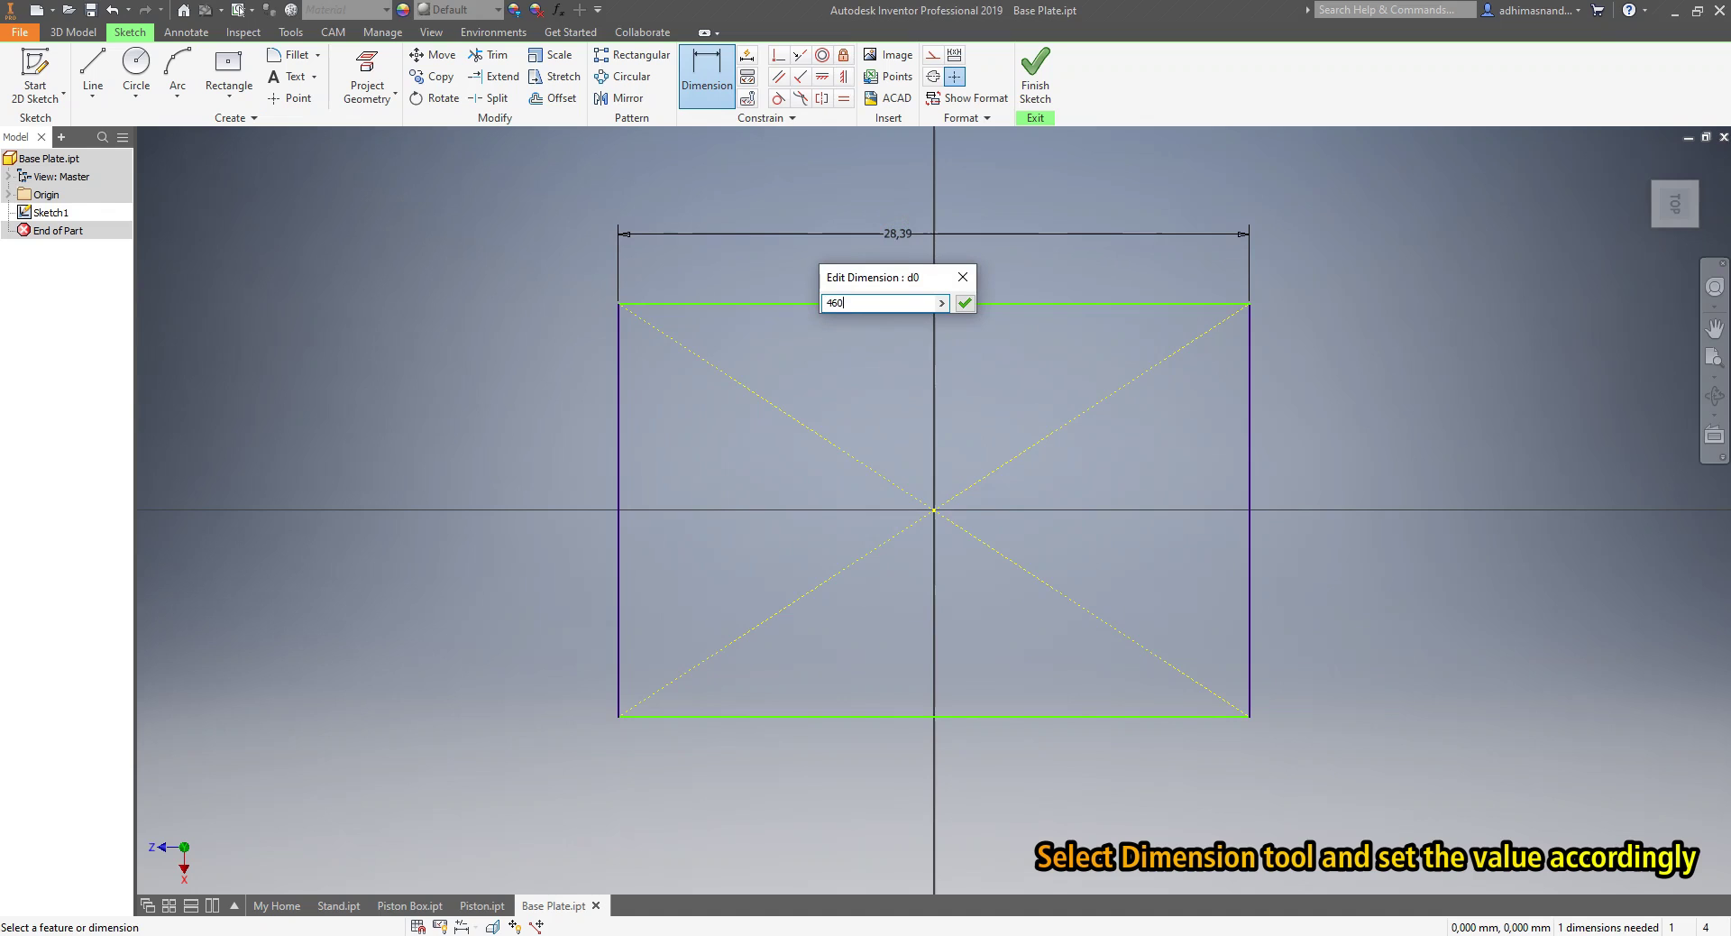
pyautogui.write('460')
pyautogui.click(964, 303)
pyautogui.scroll(2, 987, 311)
pyautogui.scroll(3, 992, 315)
pyautogui.moveTo(989, 311); pyautogui.dragTo(960, 488, button='middle')
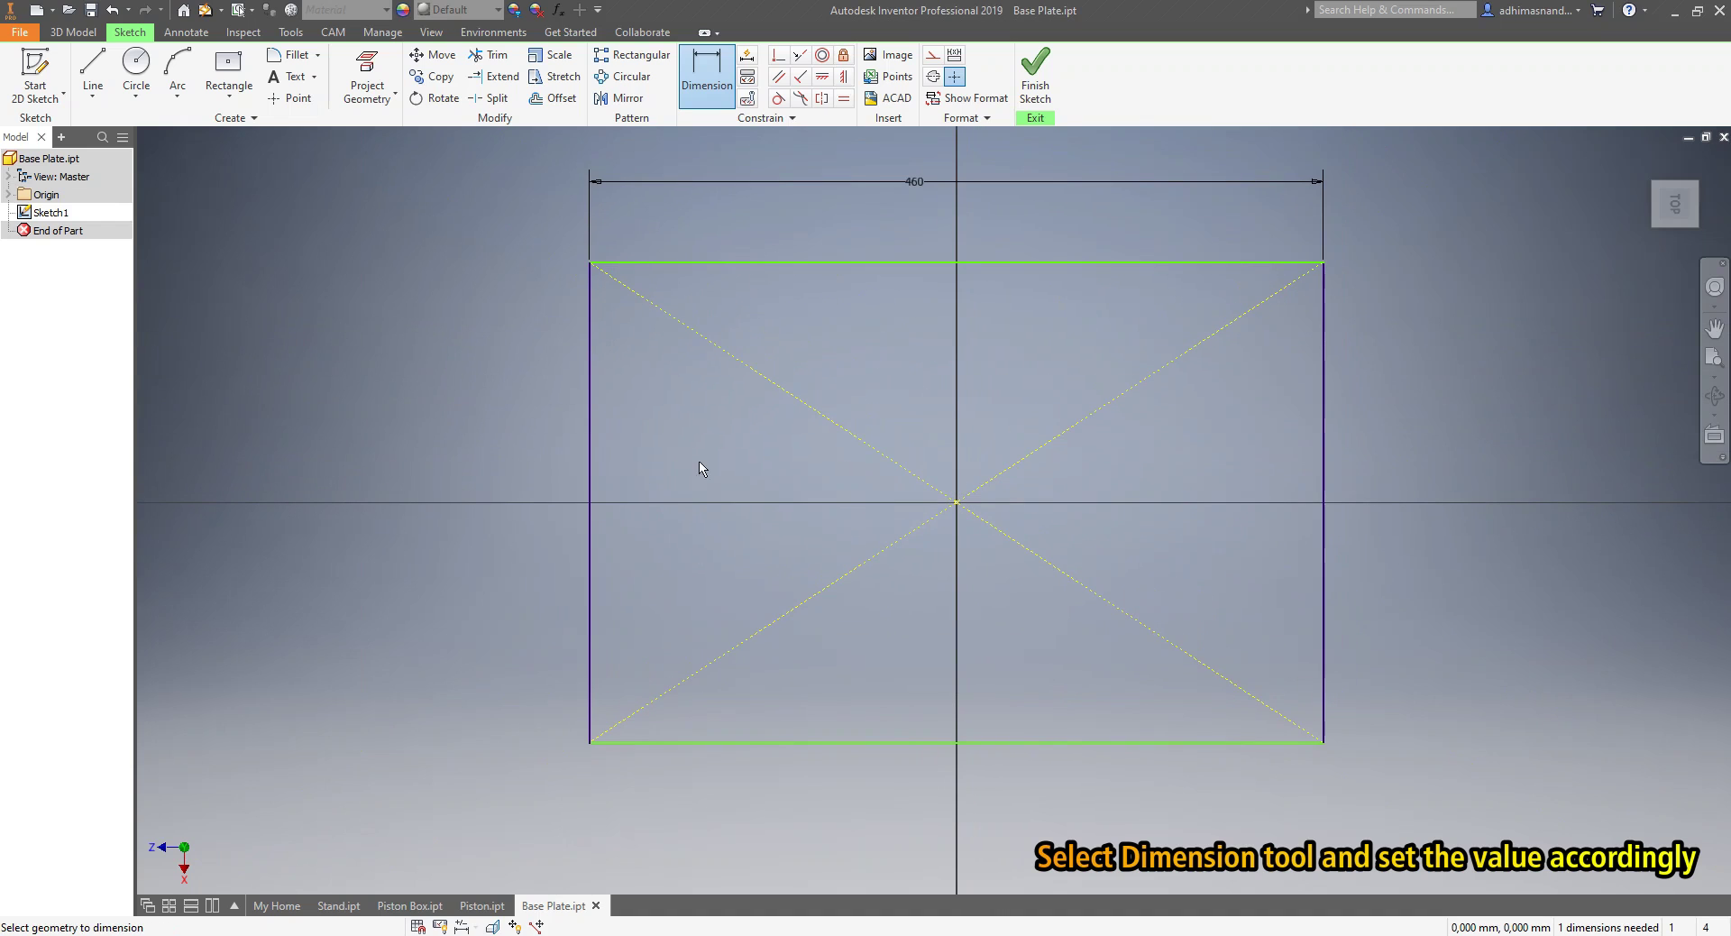
# - Dimension the rectangle's vertical side to 230 mm
pyautogui.click(590, 476)
pyautogui.click(492, 472)
pyautogui.press('BackSpace')
pyautogui.write('230')
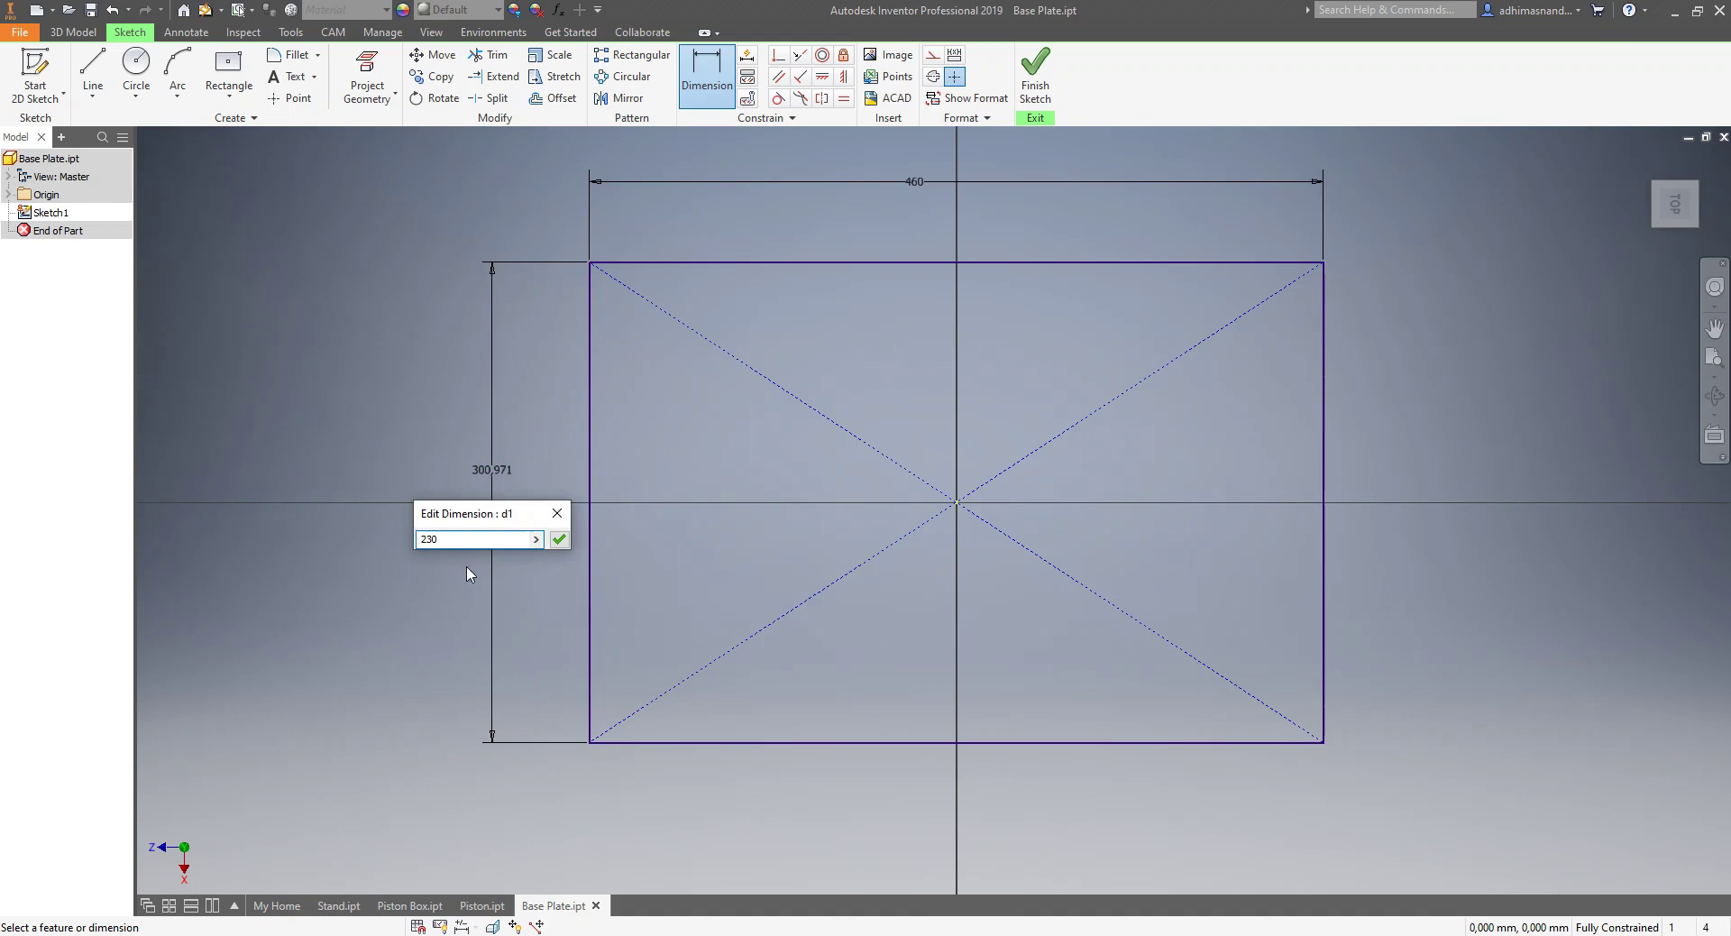
pyautogui.click(559, 539)
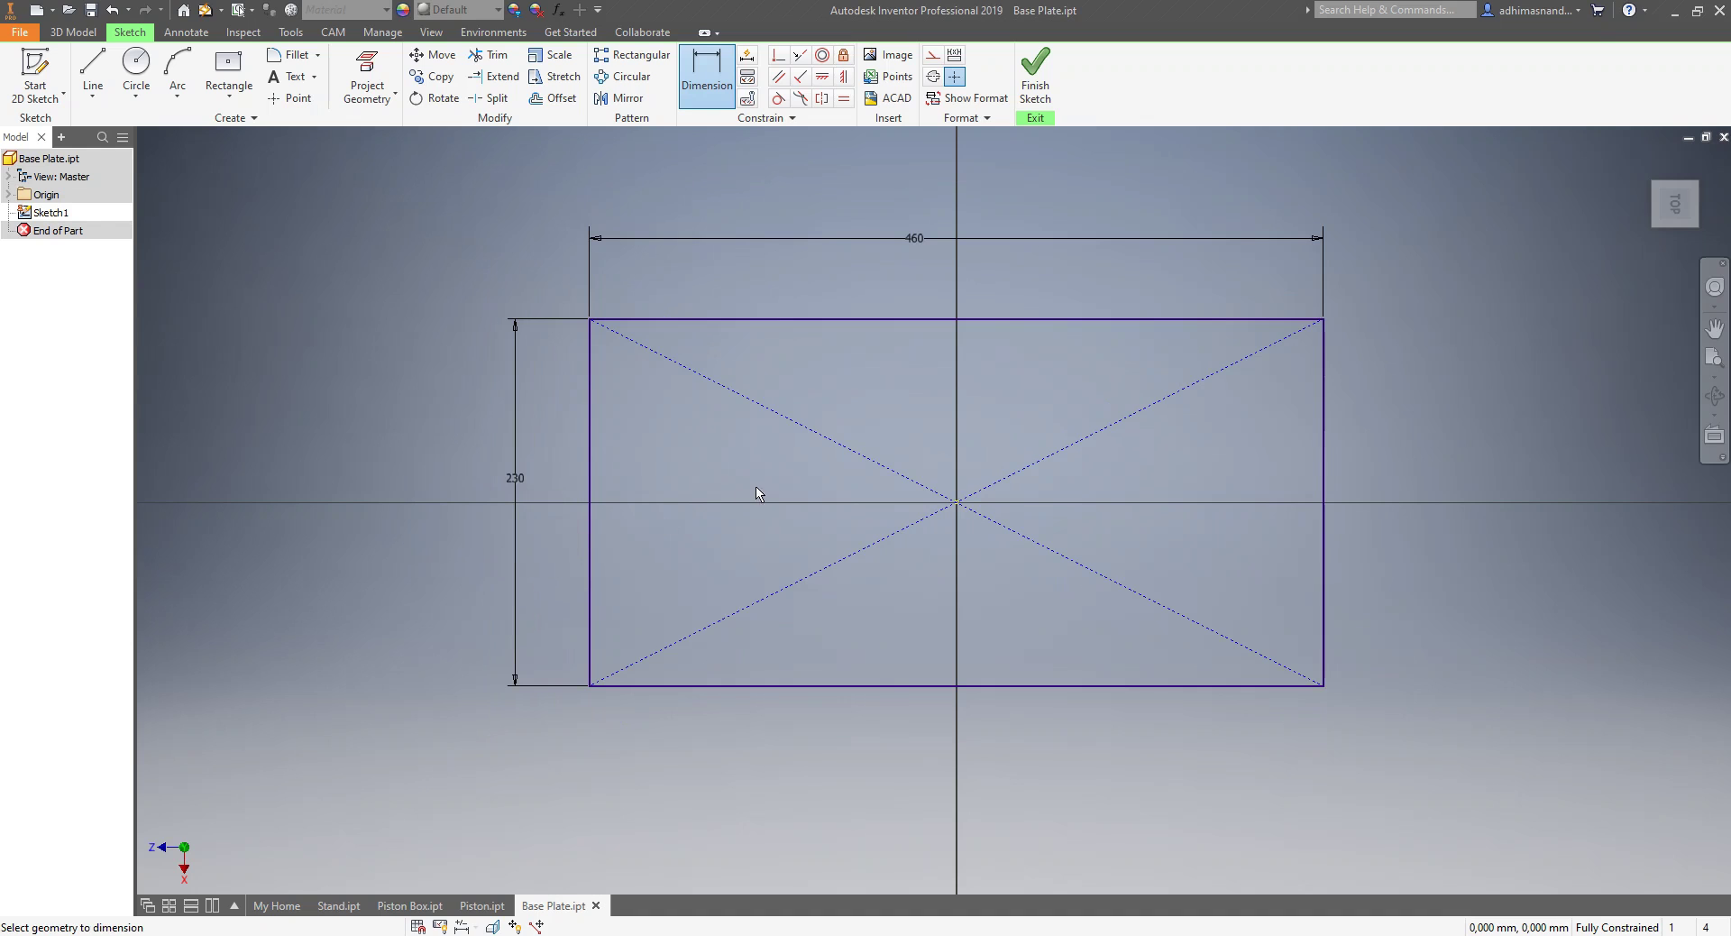
# - Draw a second two-point center rectangle about 208 mm wide at the origin, inside the 460 by 230 mm rectangle
pyautogui.scroll(3, 1033, 519)
pyautogui.scroll(-5, 1028, 514)
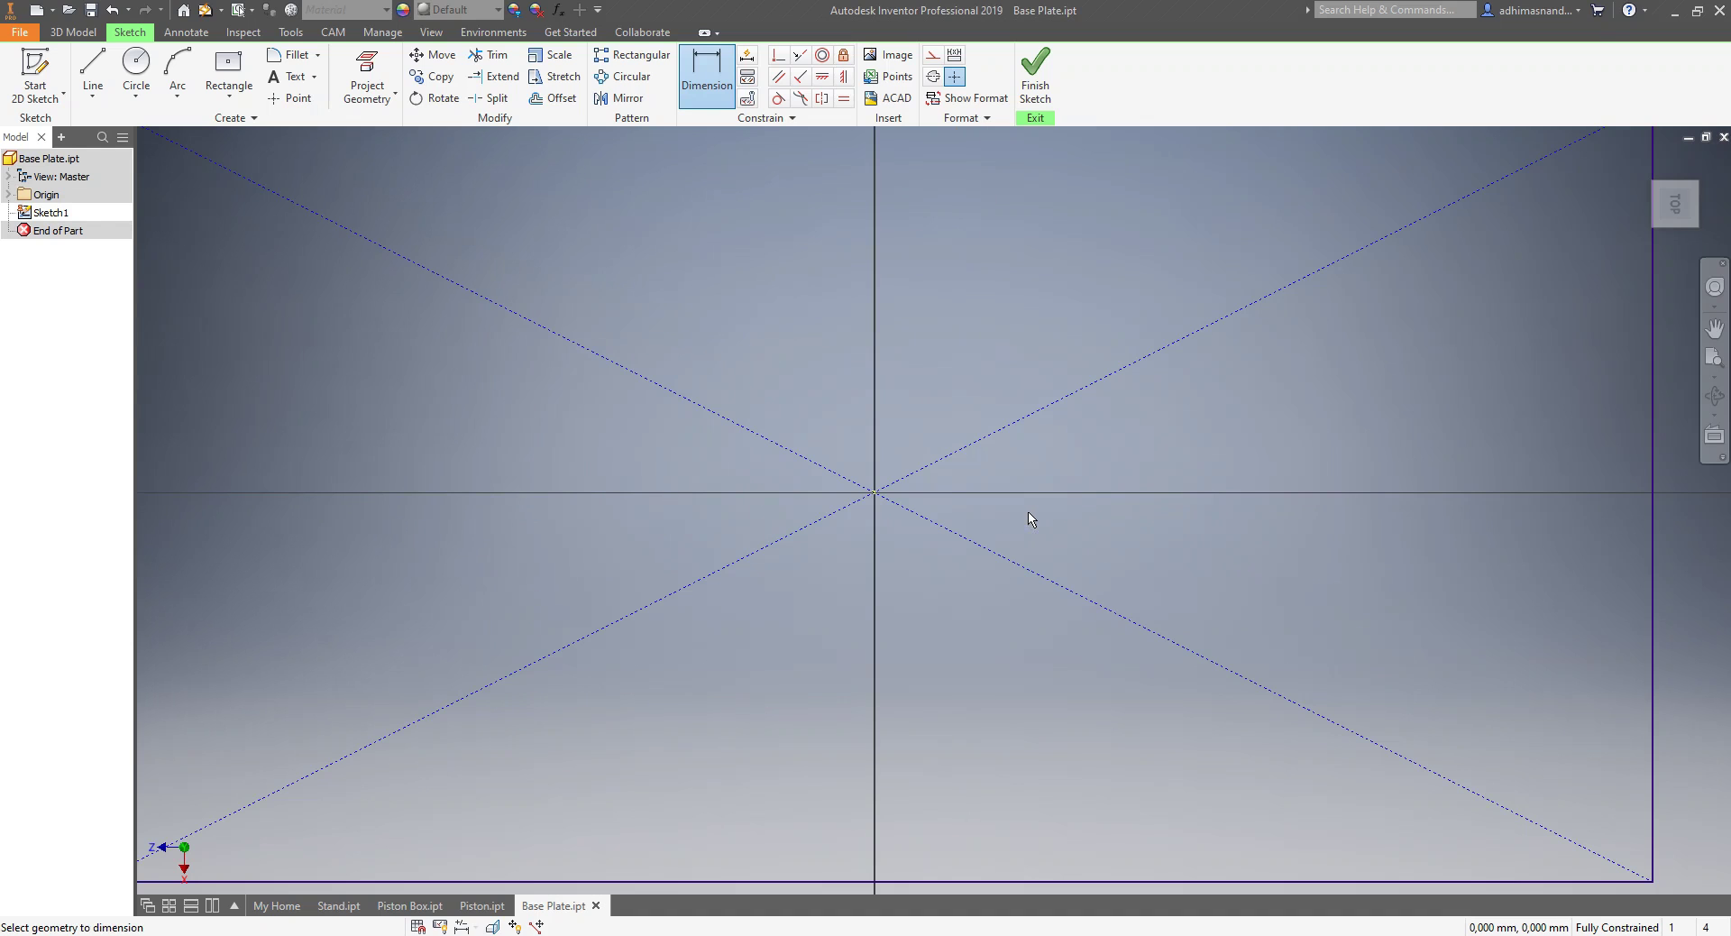
pyautogui.moveTo(947, 503); pyautogui.dragTo(986, 506, button='middle')
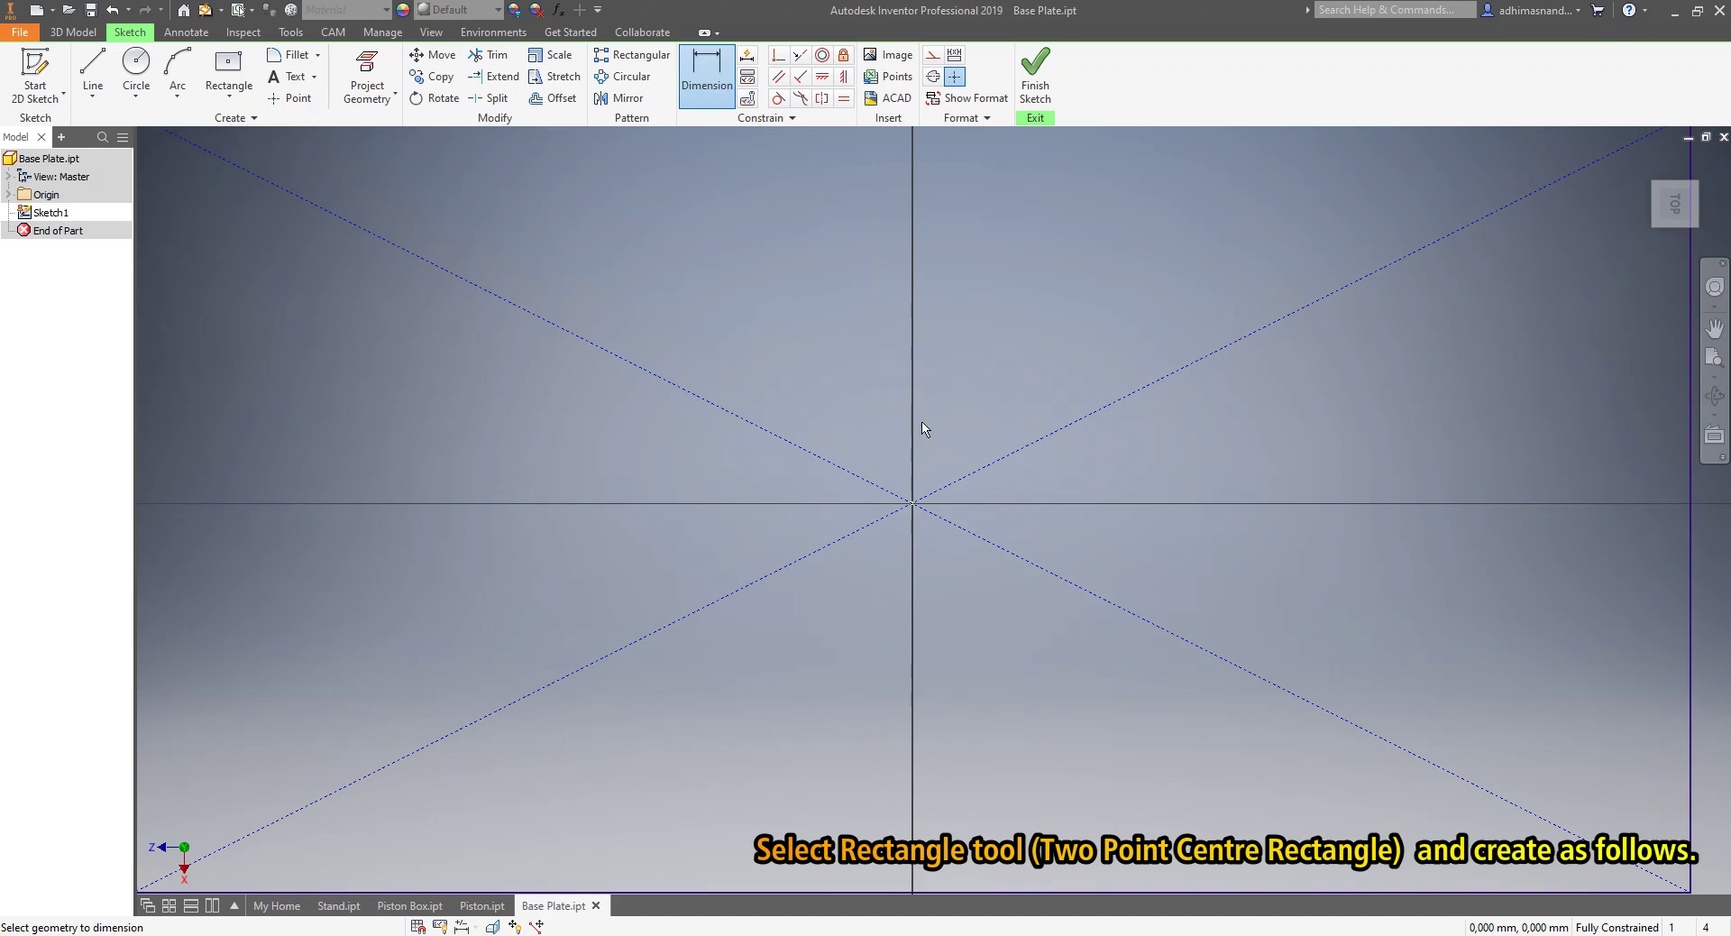
pyautogui.press('Escape')
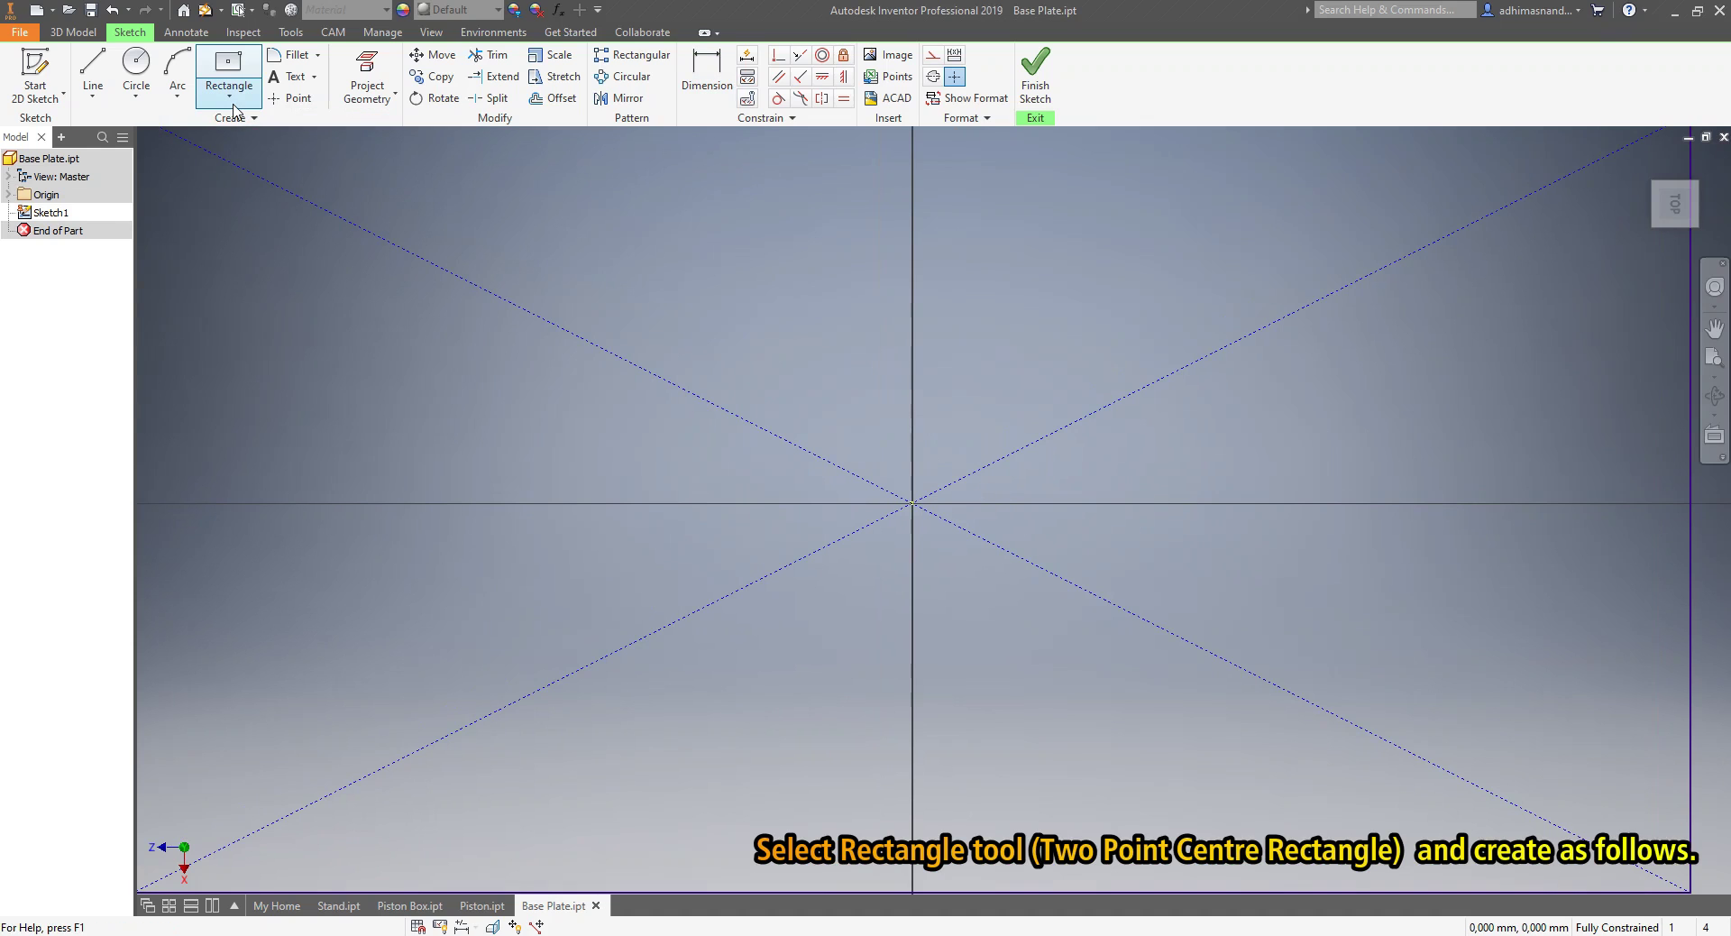
pyautogui.click(230, 95)
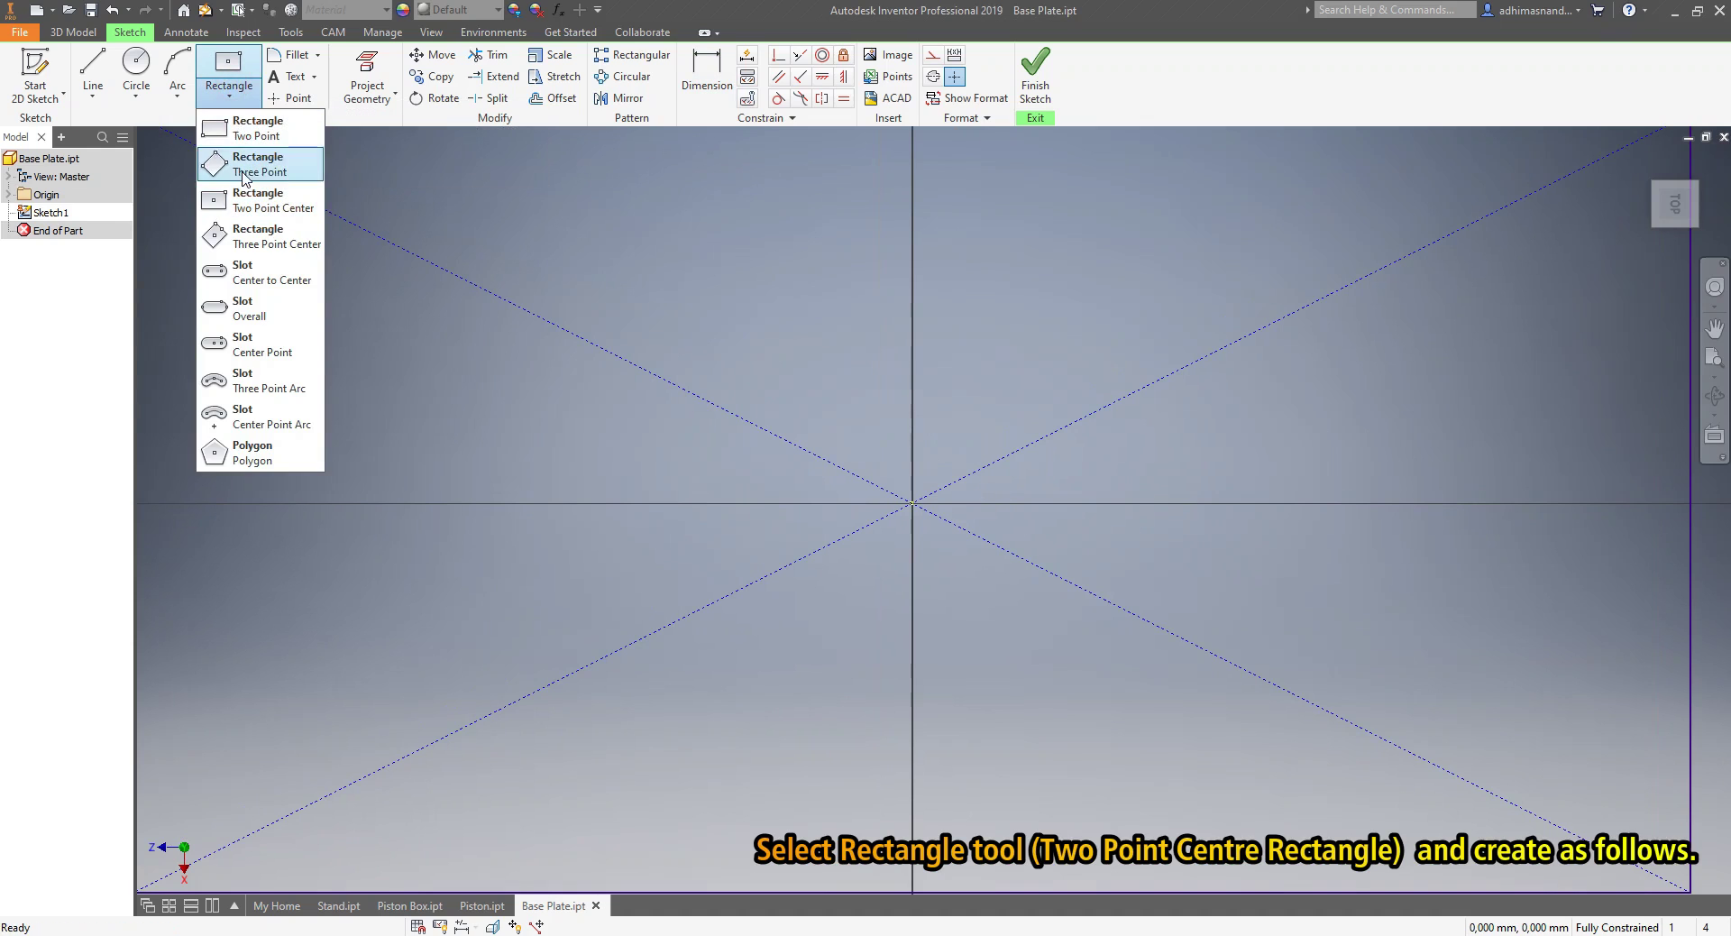
pyautogui.click(262, 207)
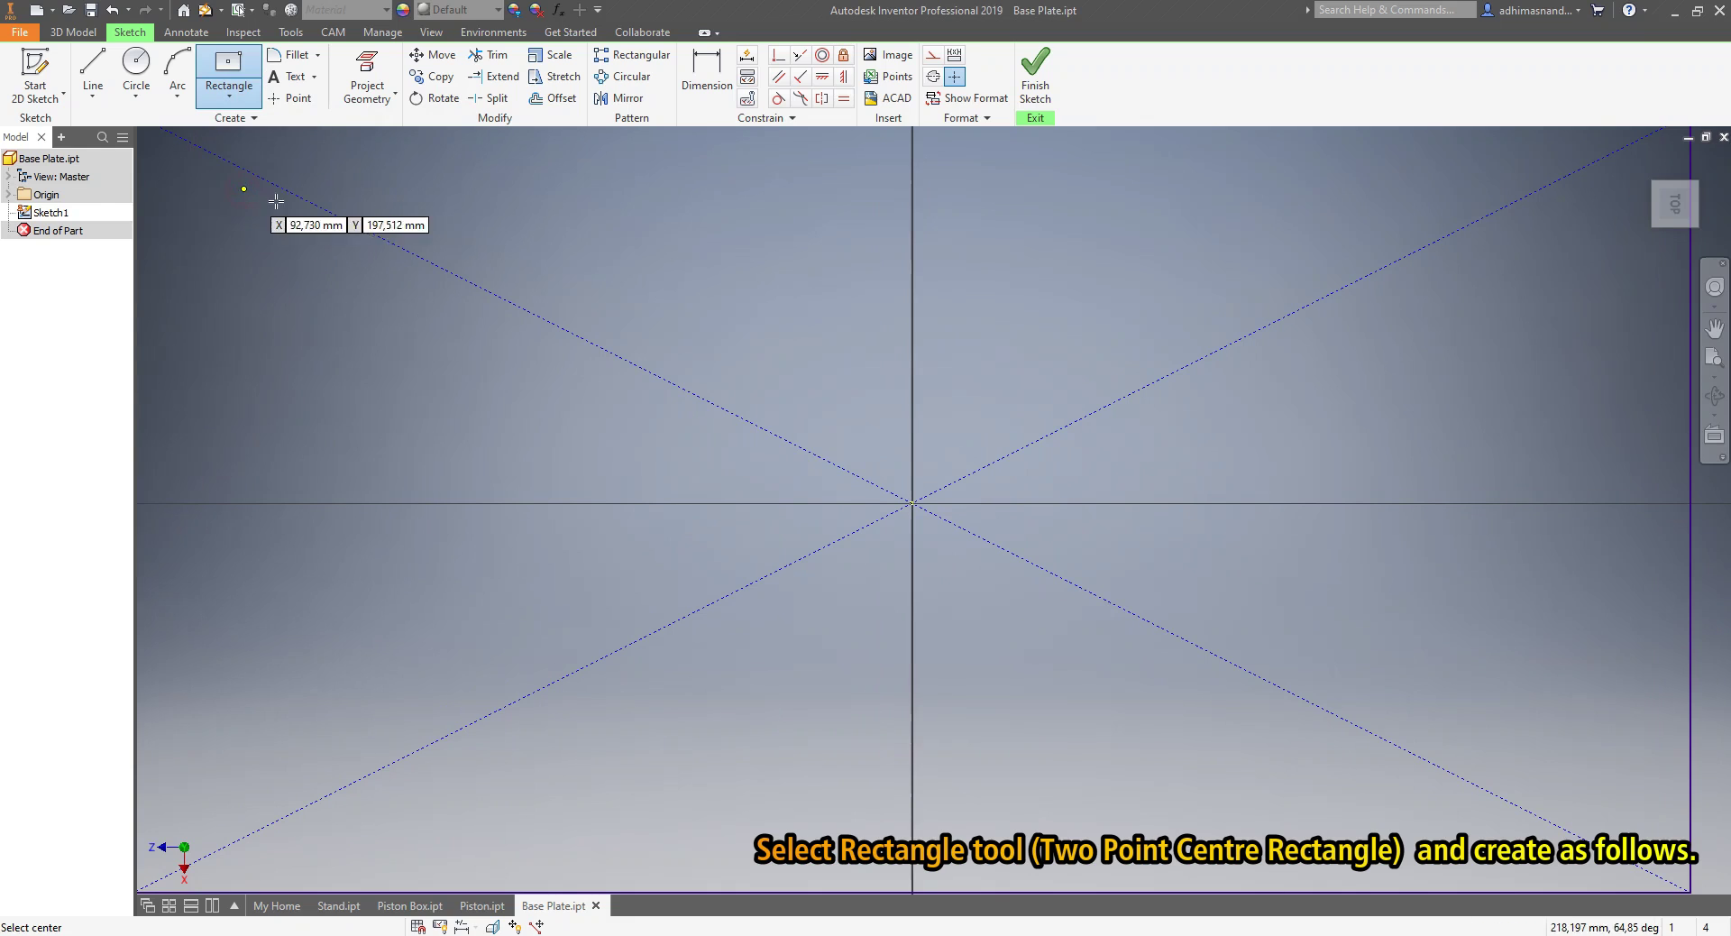
pyautogui.click(913, 502)
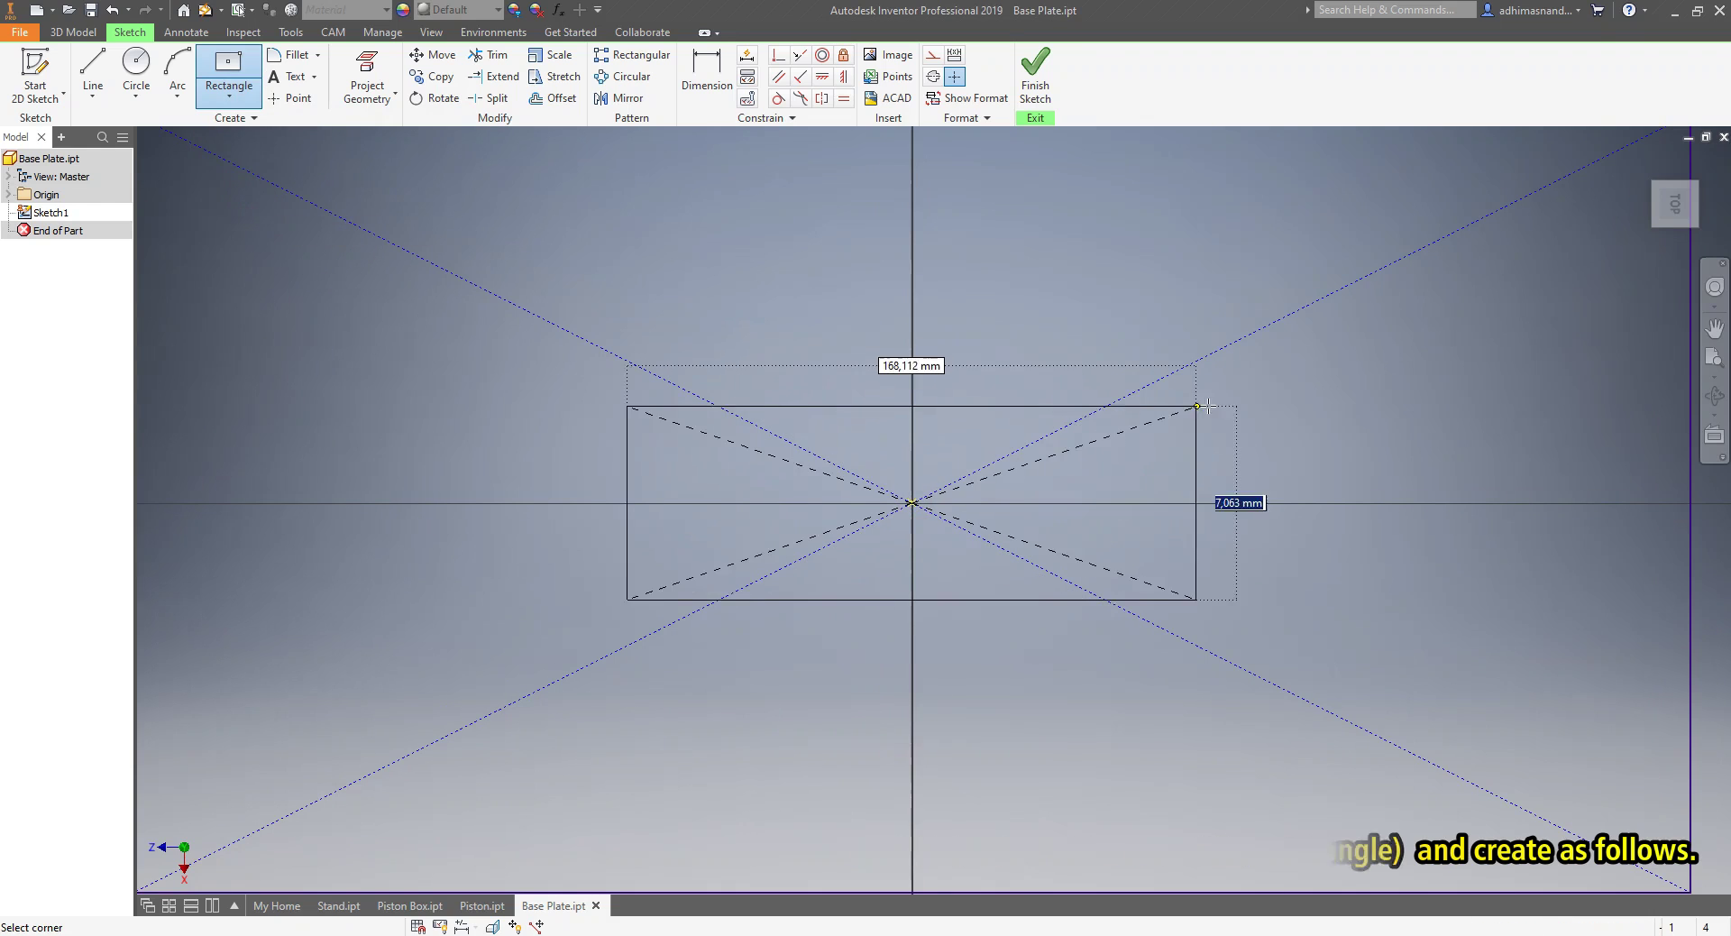
pyautogui.click(1264, 391)
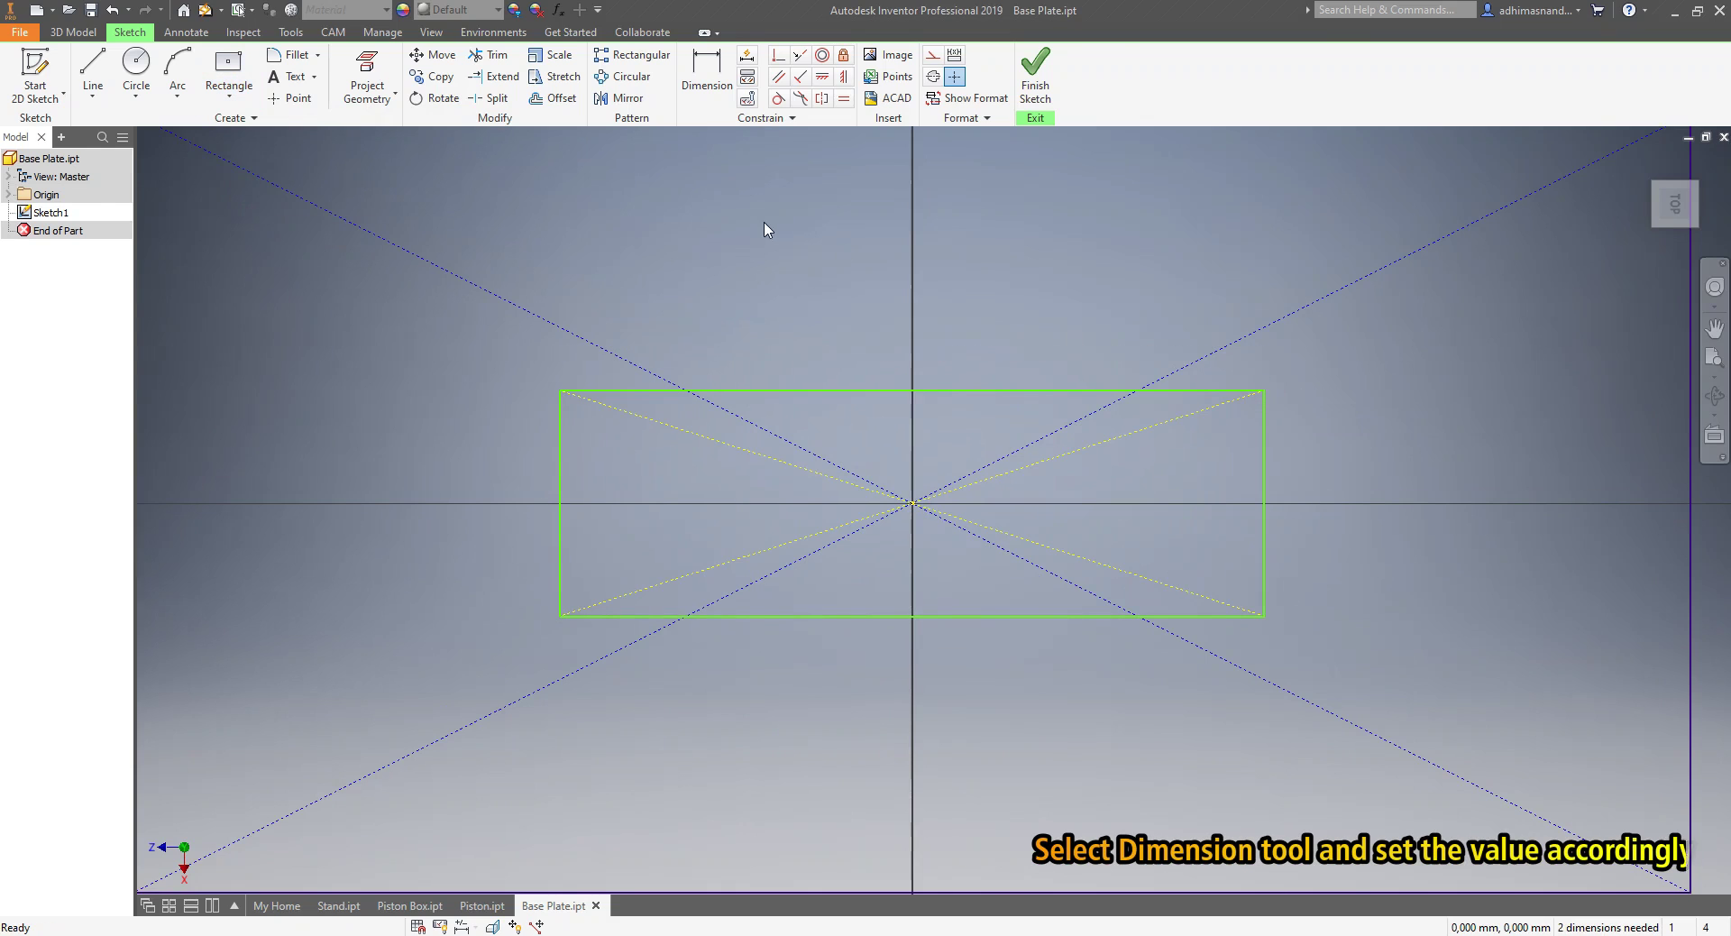
# - Dimension the inner rectangle's upper horizontal edge to 180 mm
pyautogui.click(706, 90)
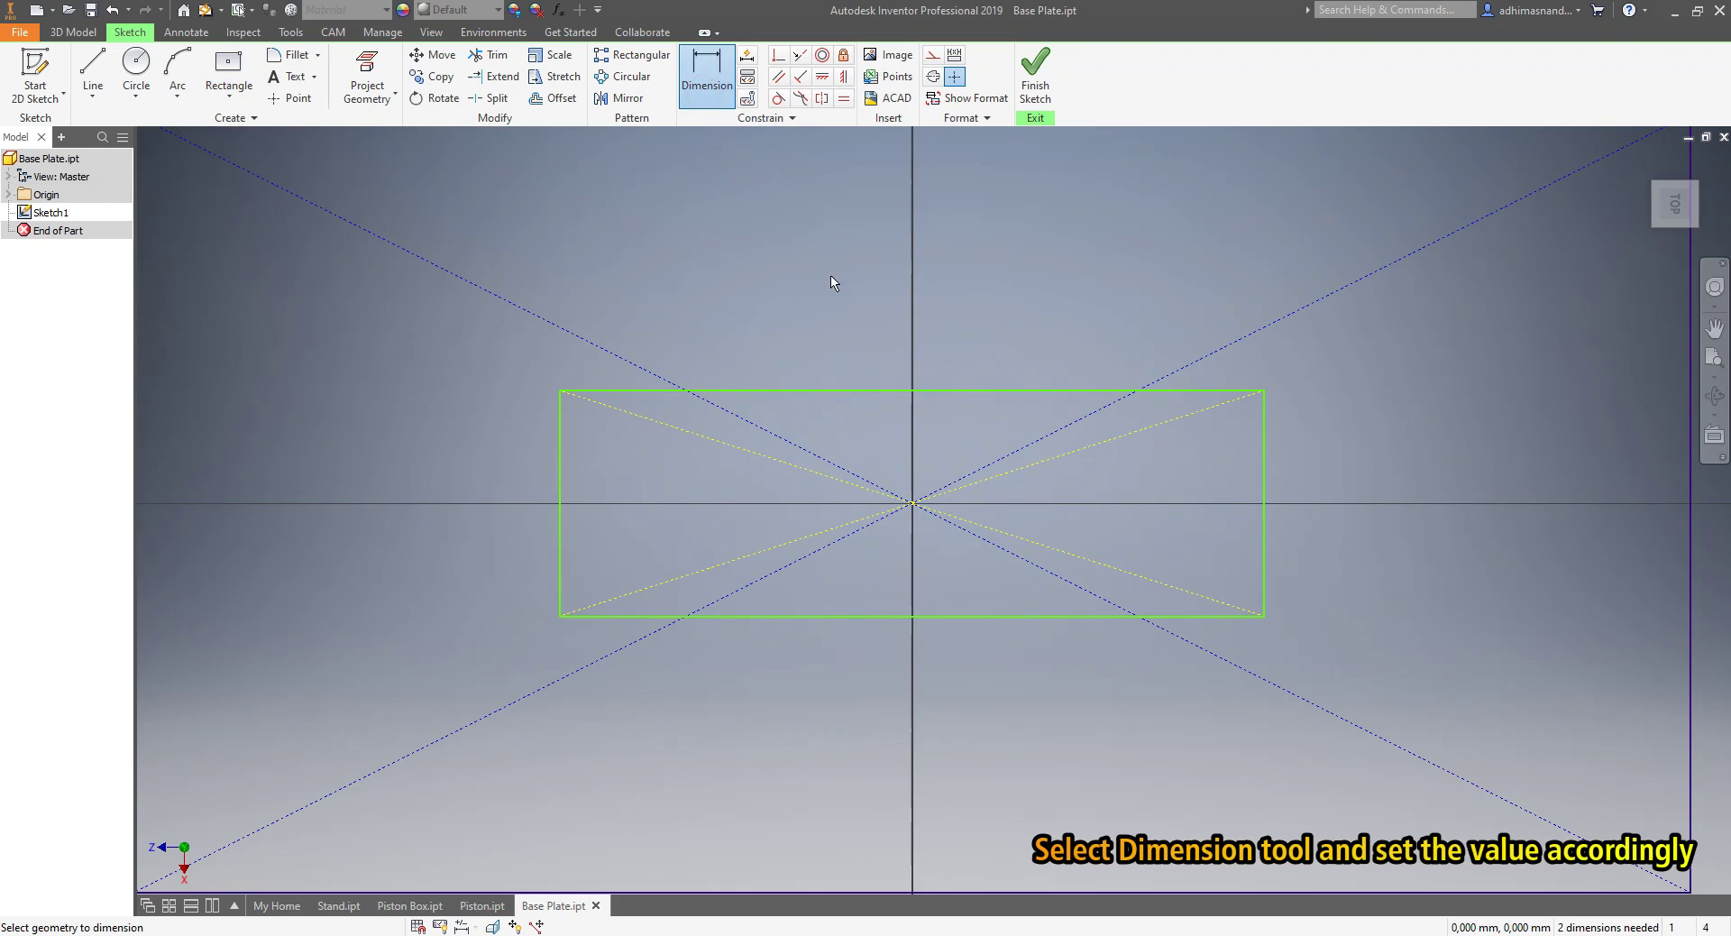
pyautogui.click(882, 391)
pyautogui.click(889, 341)
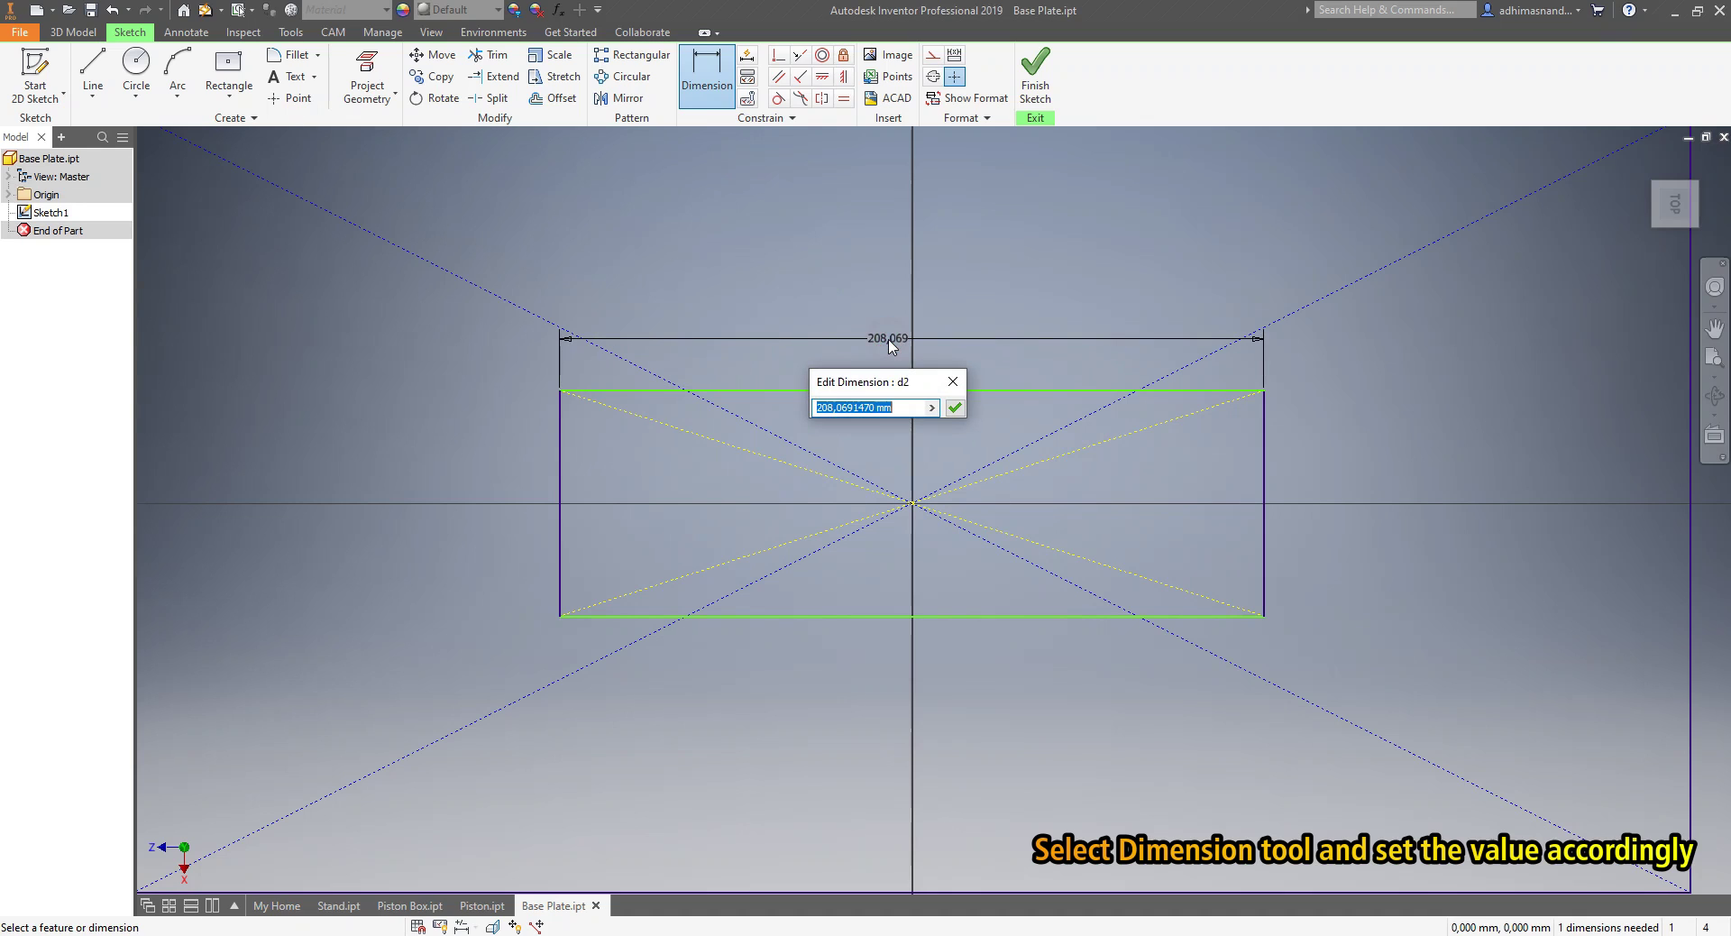
pyautogui.press('BackSpace')
pyautogui.click(954, 407)
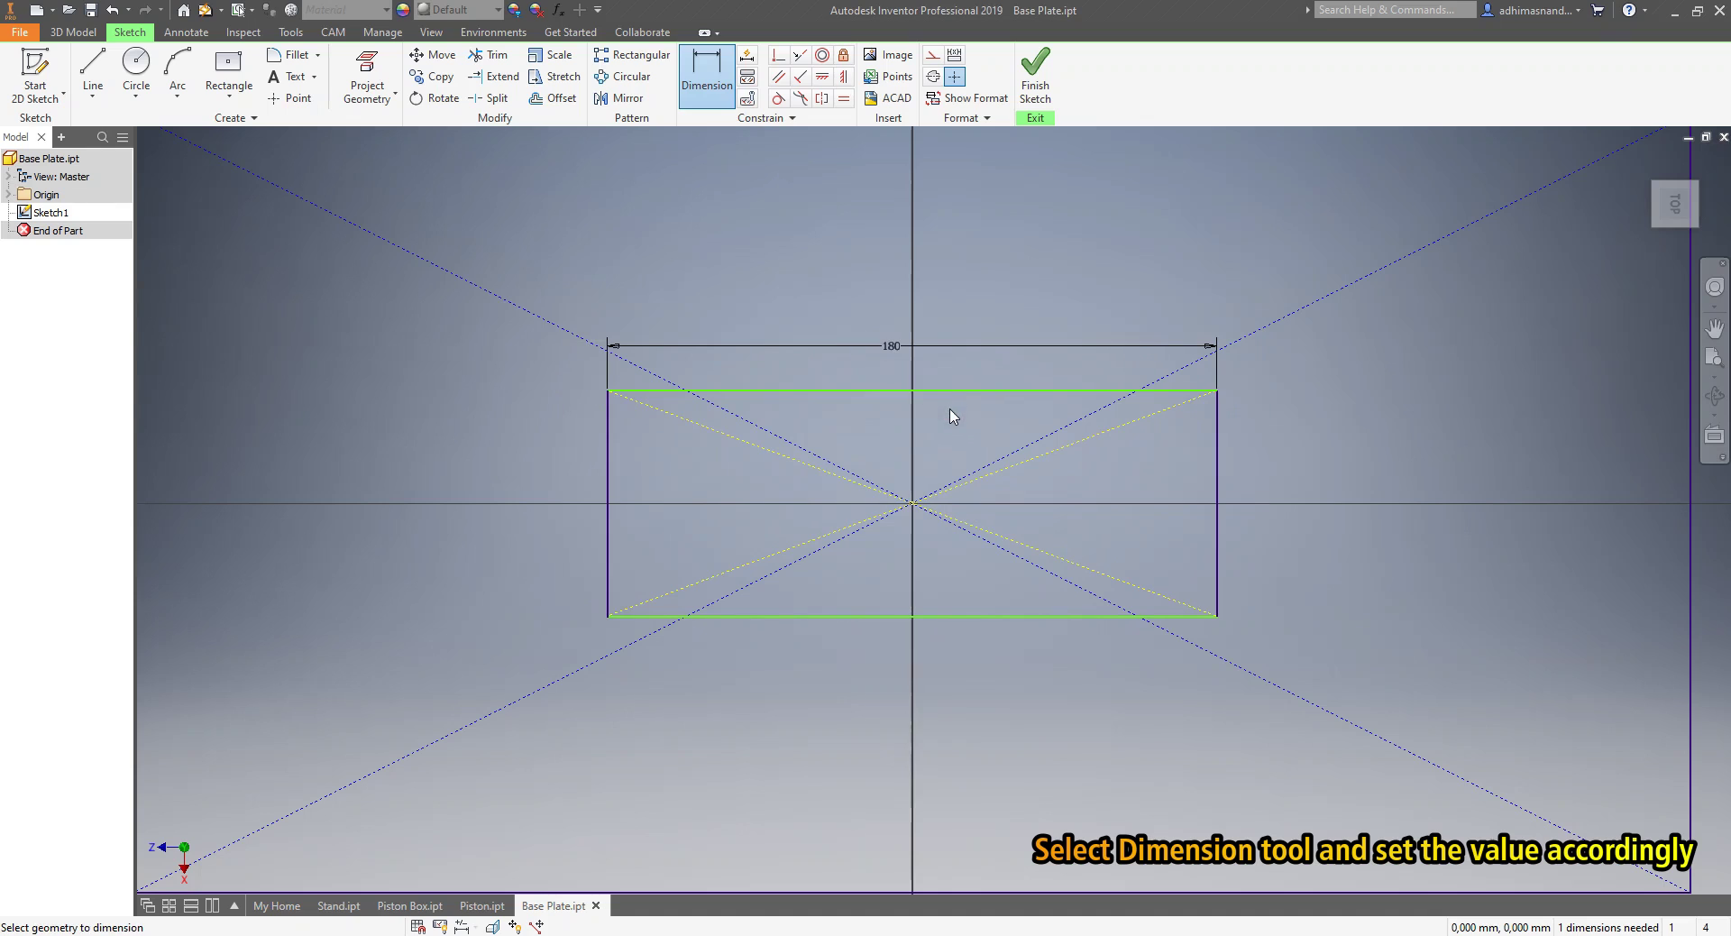
# - Dimension the inner rectangle's vertical side to 39 mm and leave the Dimension command
pyautogui.click(608, 510)
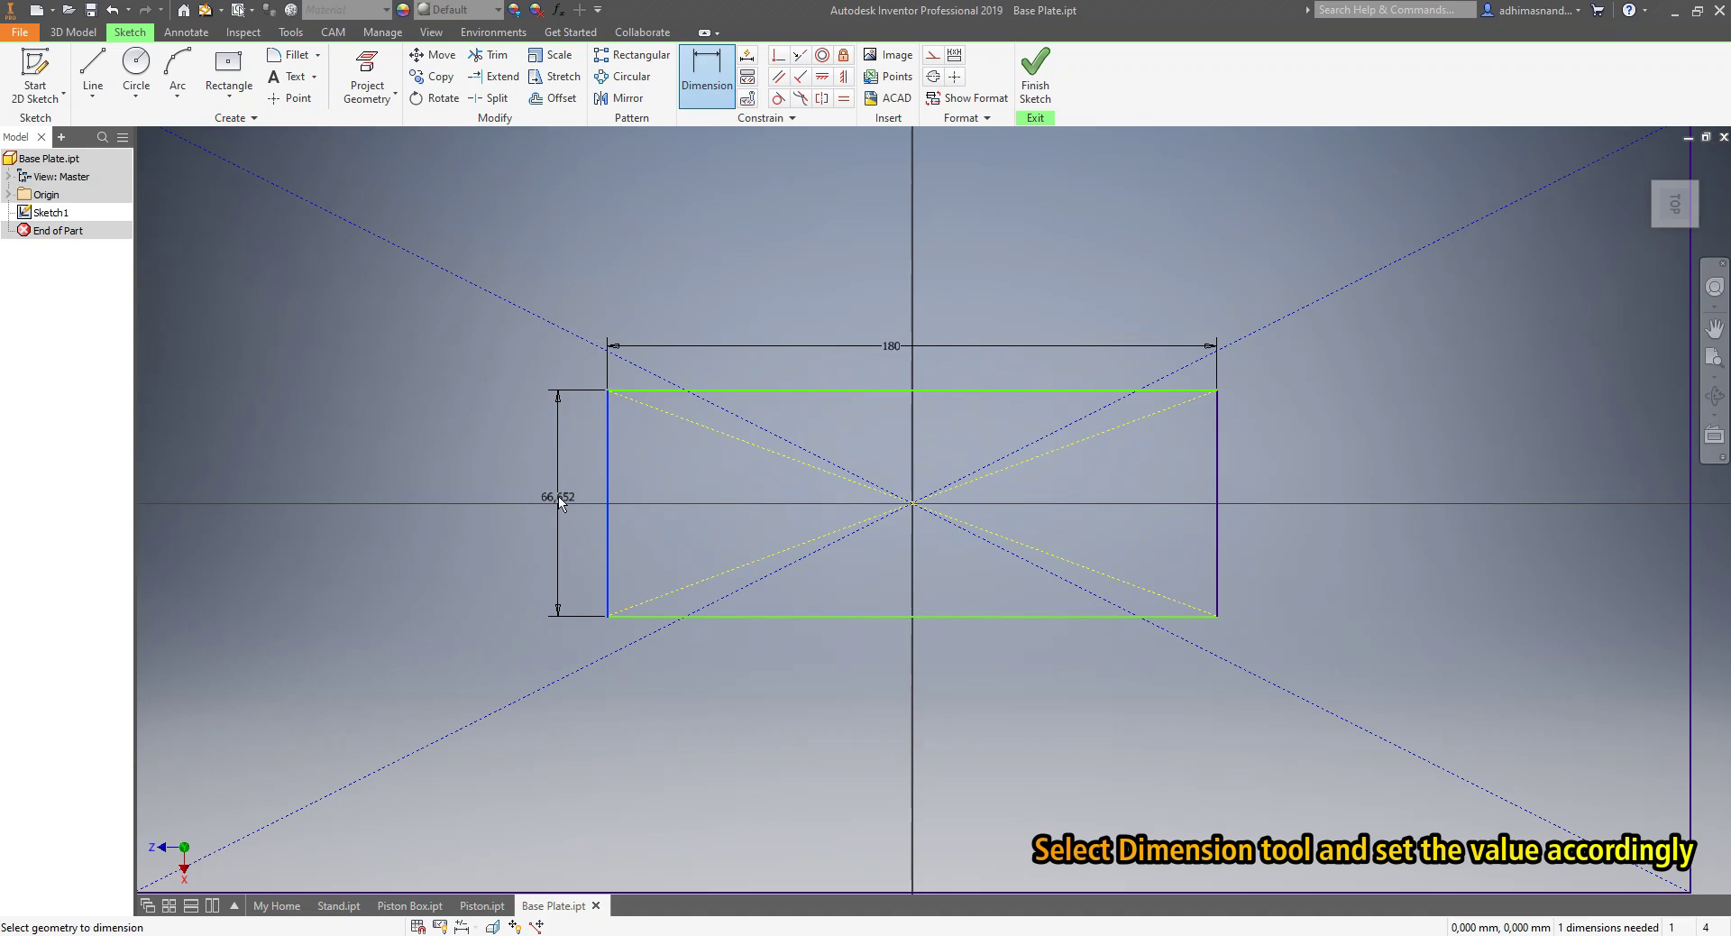
pyautogui.click(557, 497)
pyautogui.press('BackSpace')
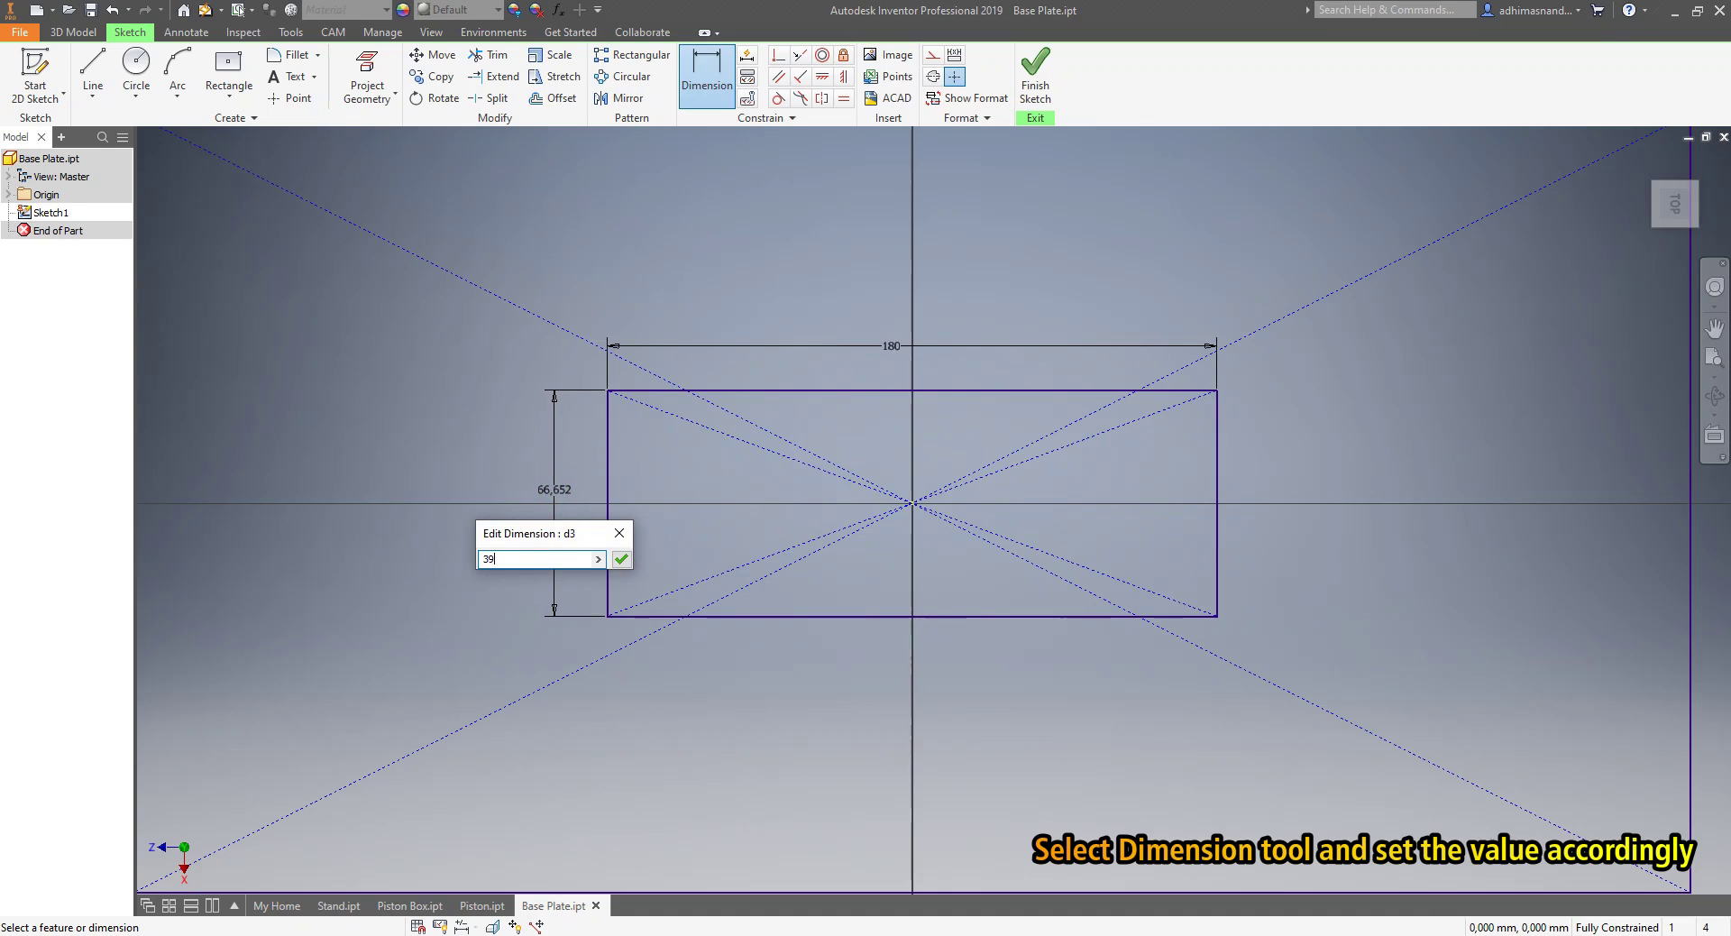
pyautogui.click(616, 558)
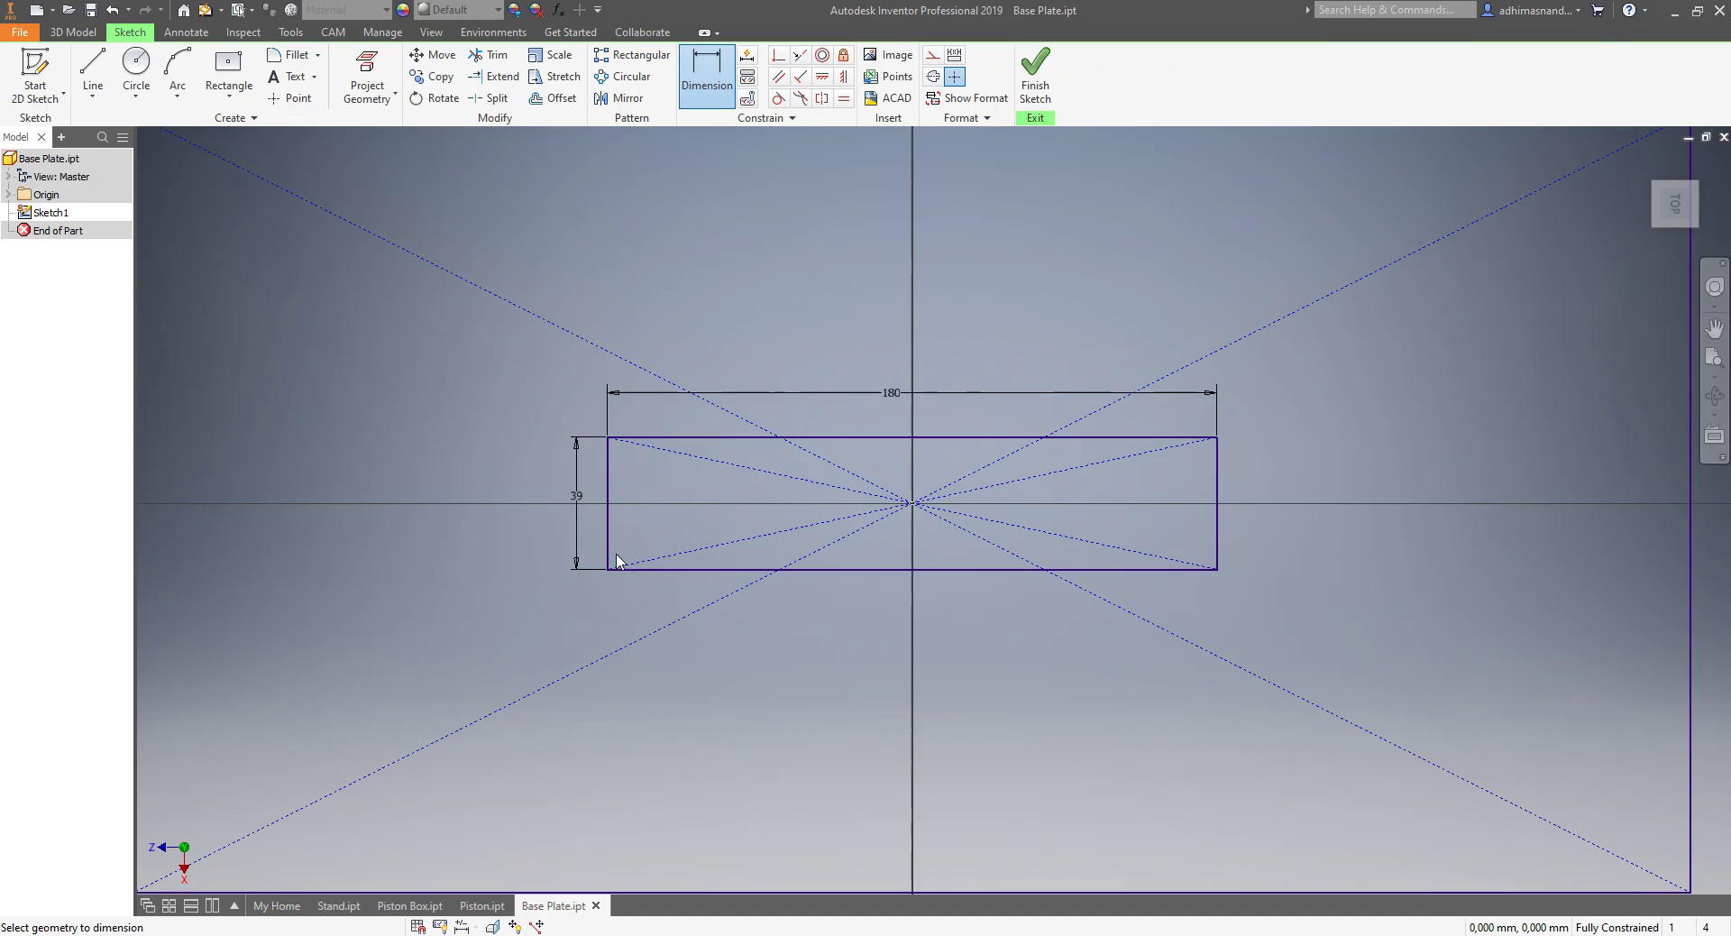
pyautogui.press('Escape')
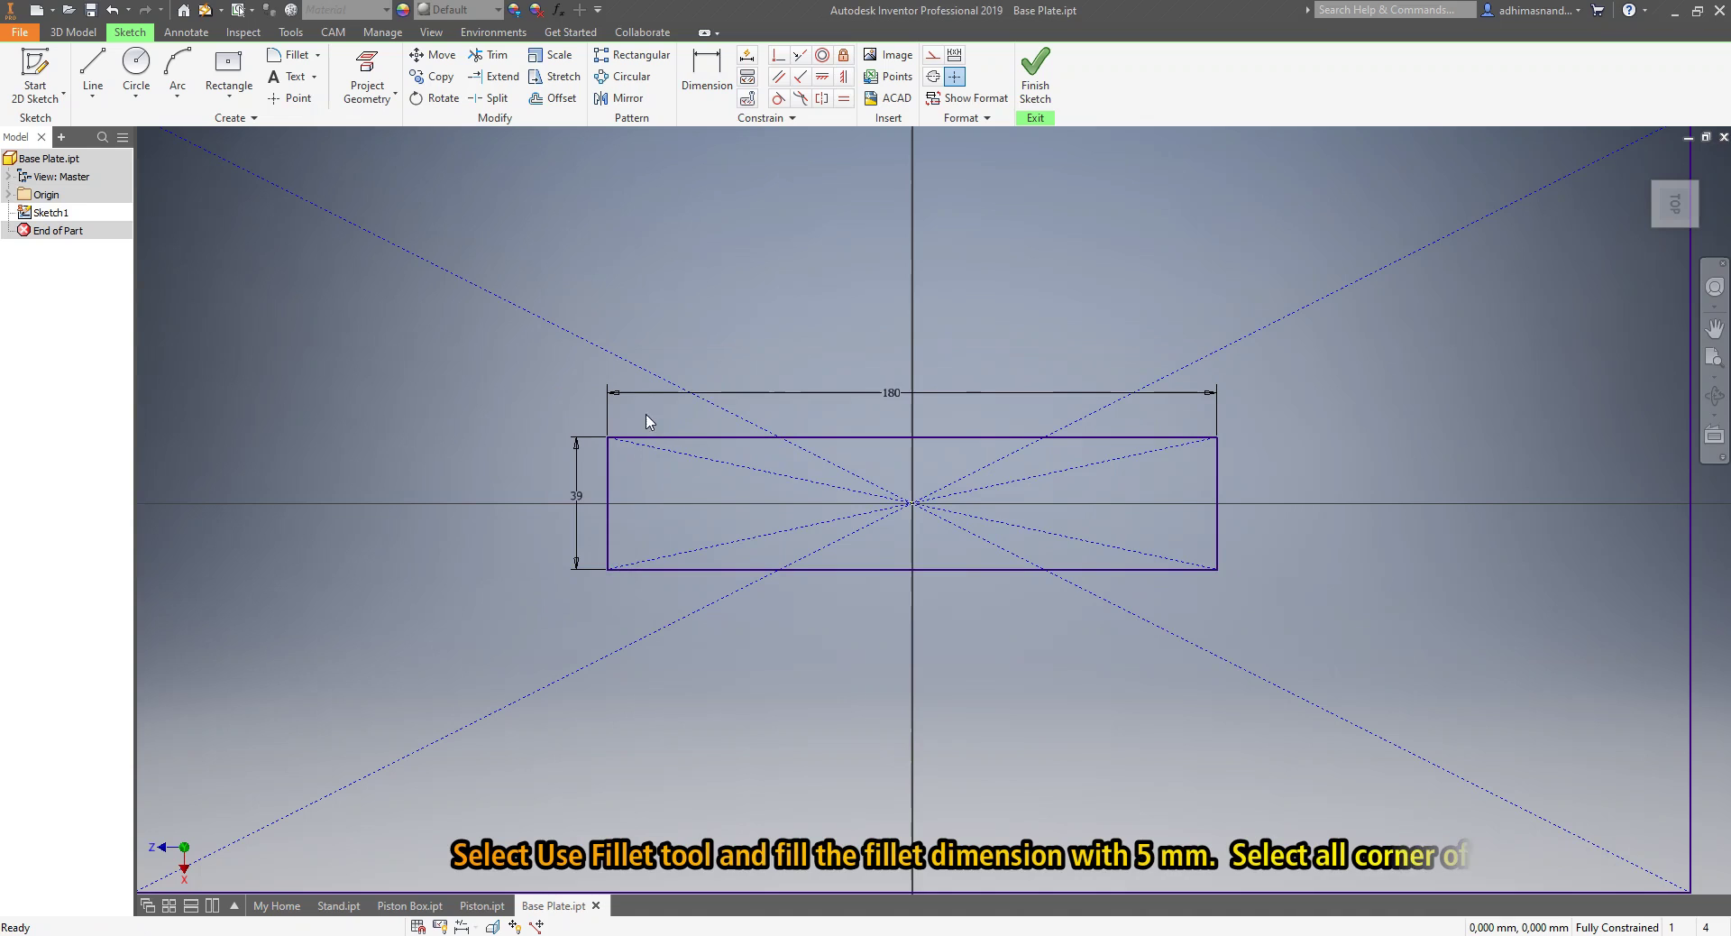
# - Fillet the two left-hand corners of the inner 180 by 39 mm rectangle with a 5 mm radius
pyautogui.click(293, 55)
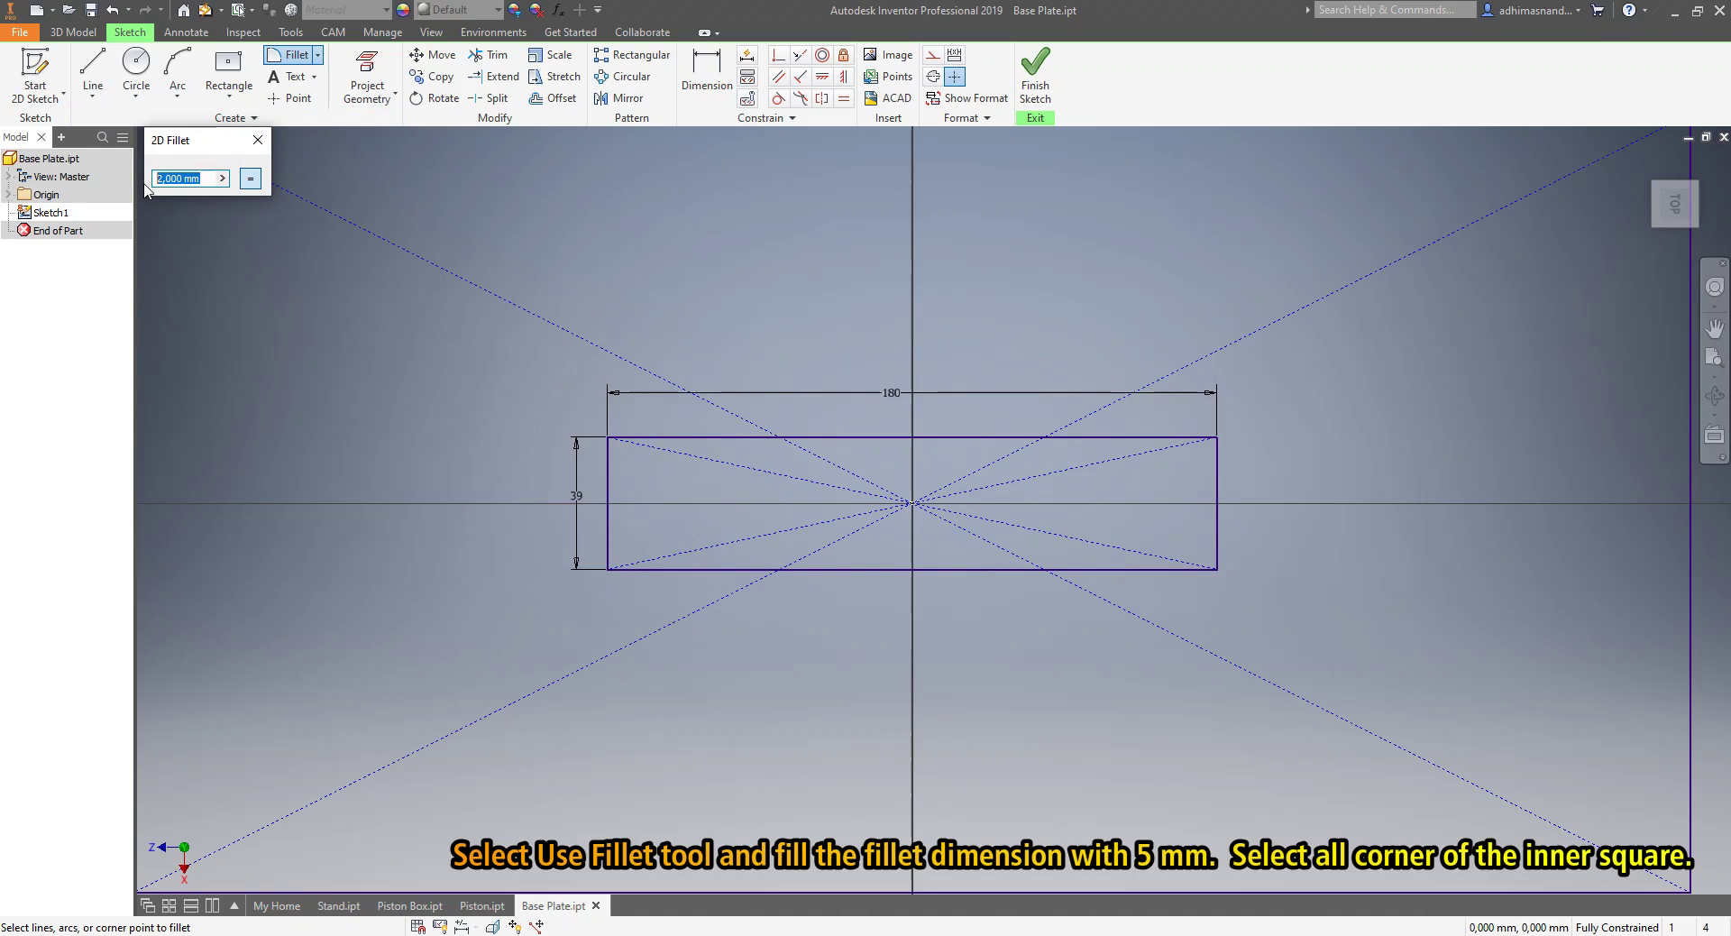
pyautogui.press('BackSpace')
pyautogui.scroll(3, 618, 458)
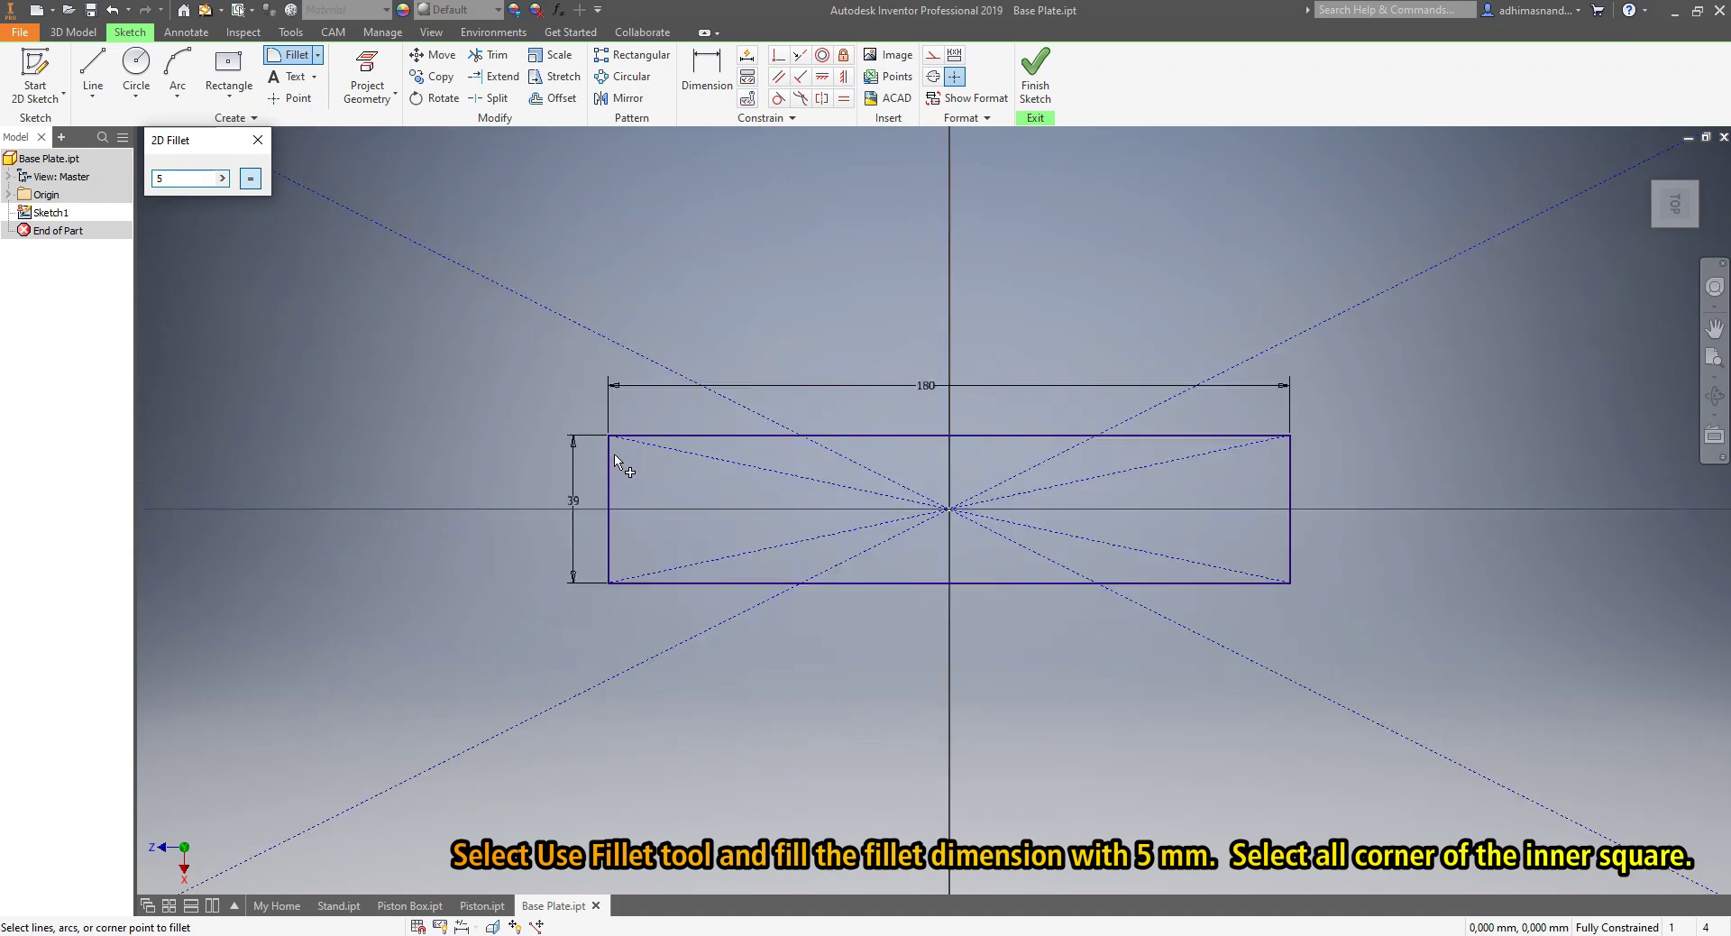
pyautogui.scroll(2, 610, 440)
pyautogui.click(637, 407)
pyautogui.click(598, 455)
pyautogui.scroll(-2, 649, 546)
pyautogui.scroll(-1, 672, 592)
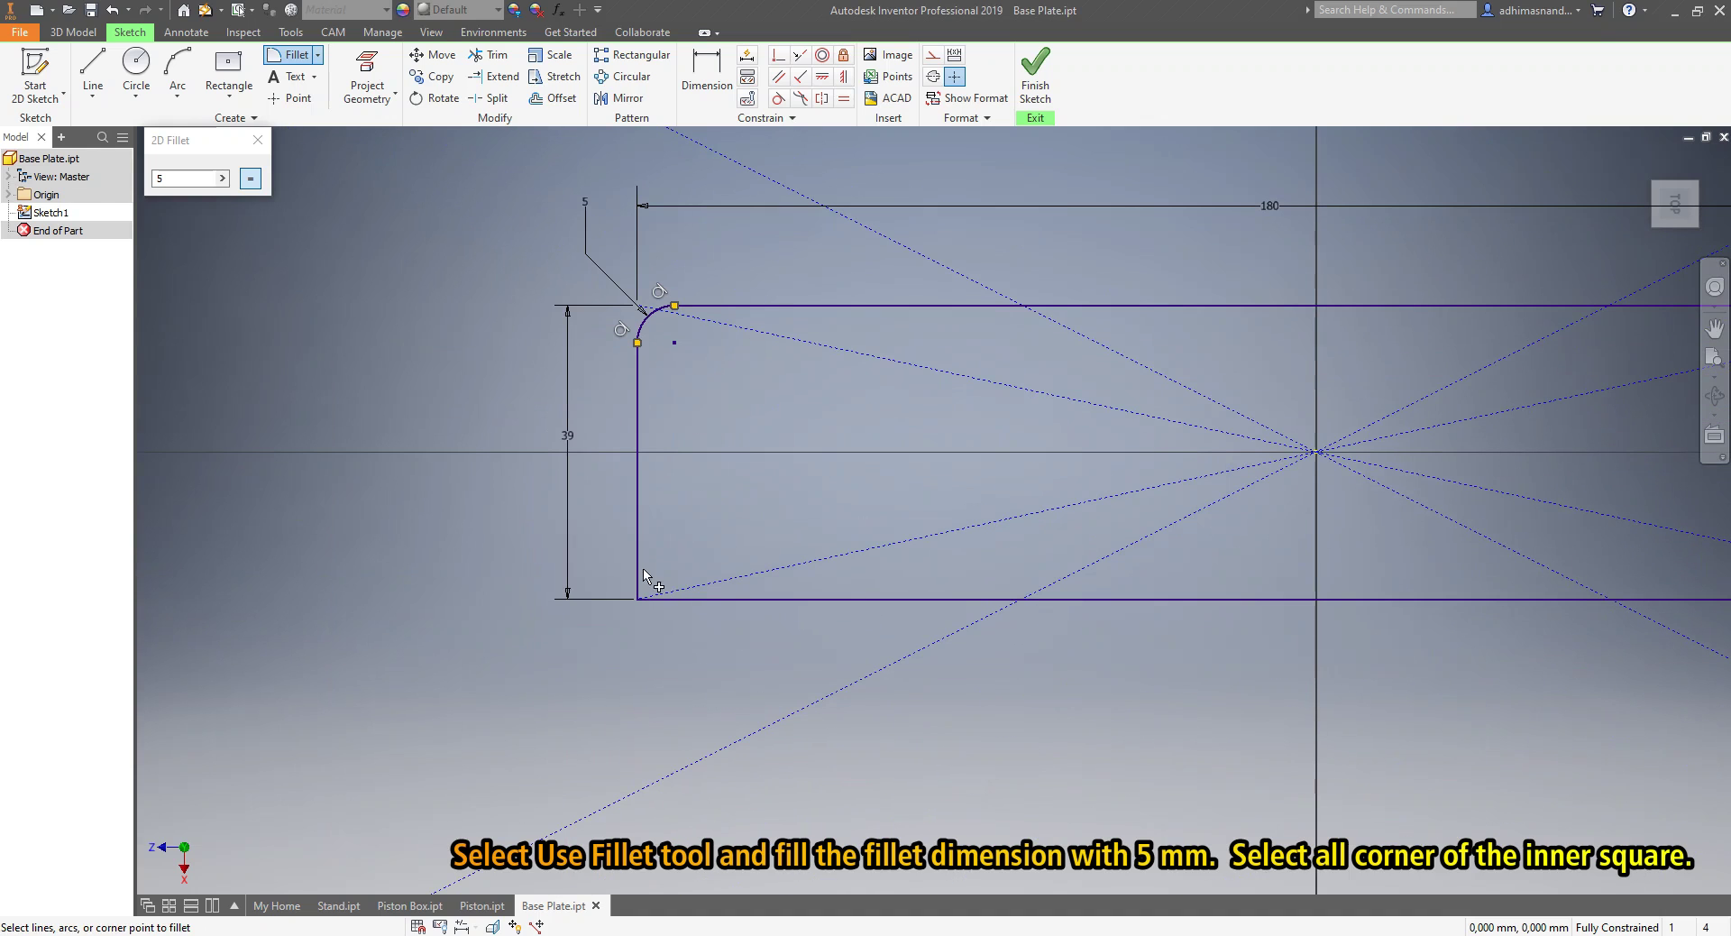
pyautogui.click(667, 599)
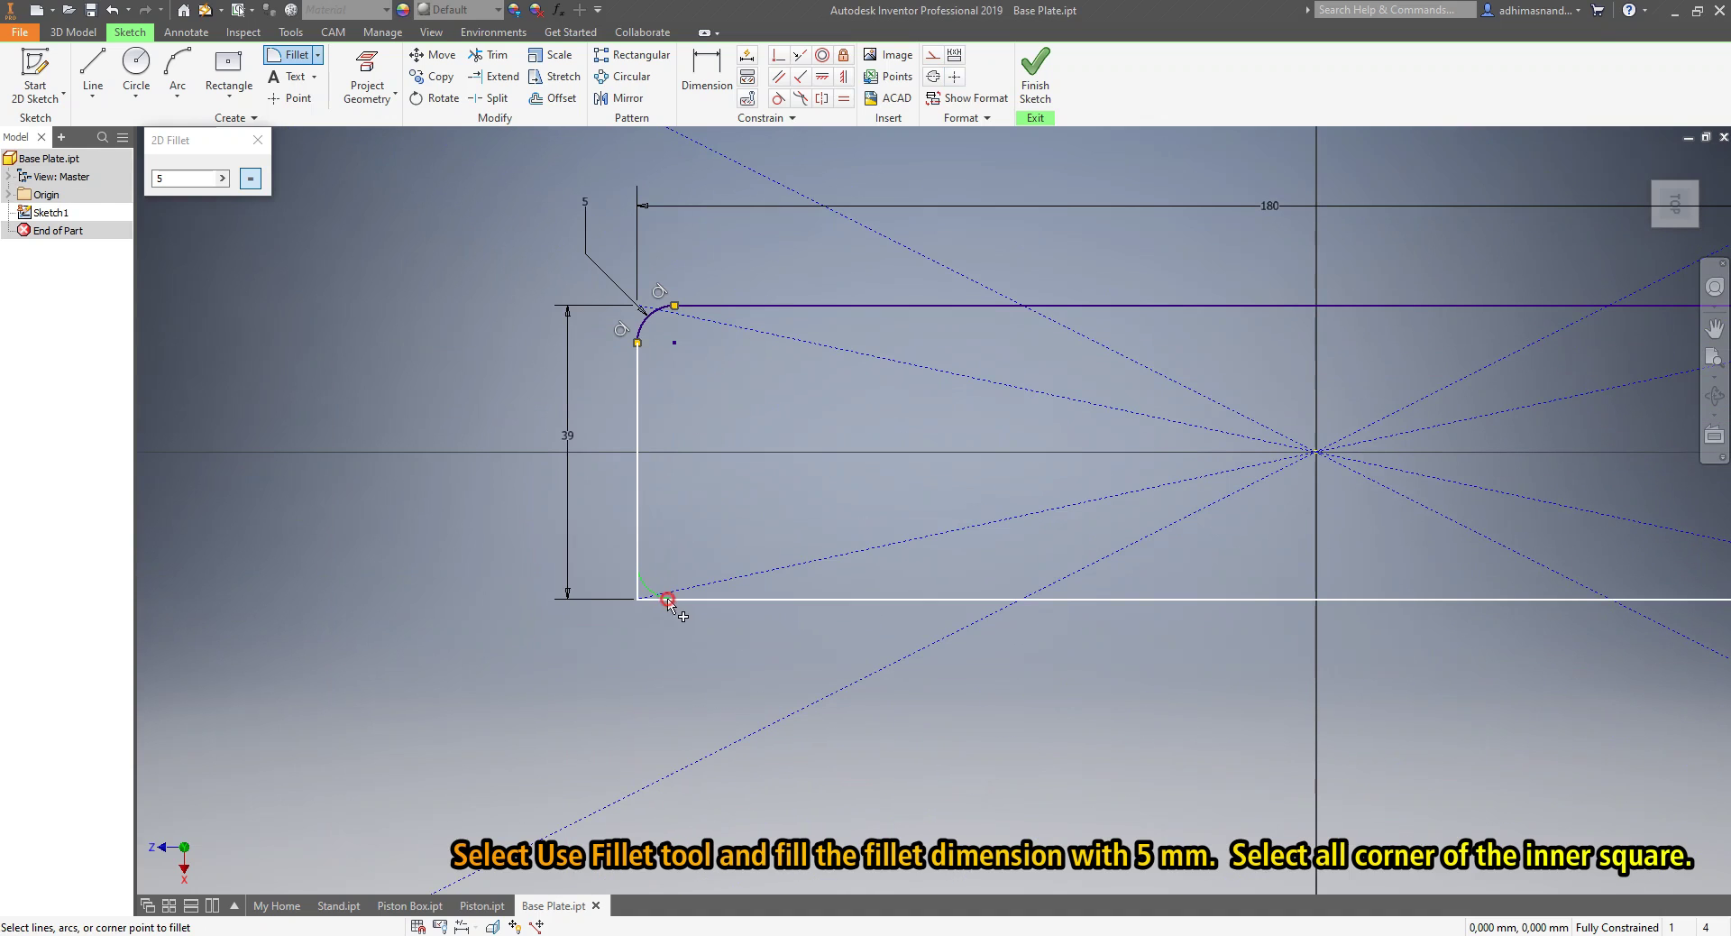
# - Apply the same 5 mm fillet to the inner rectangle's two right-hand corners and end the Fillet command
pyautogui.moveTo(1129, 469); pyautogui.dragTo(543, 511, button='middle')
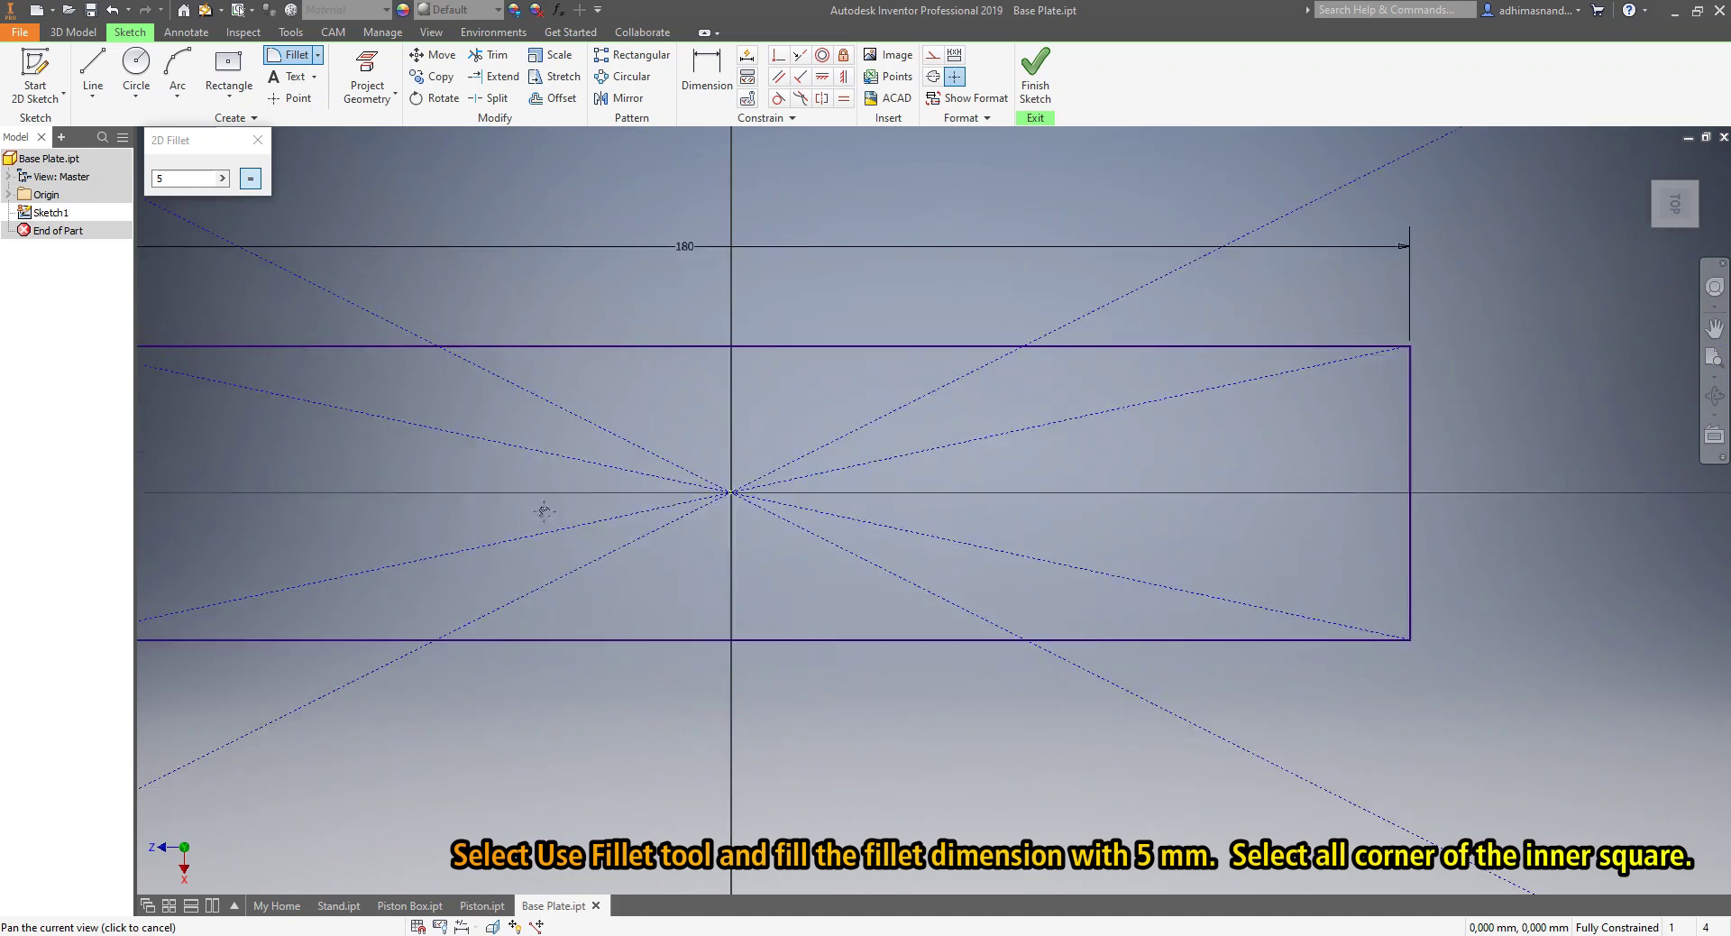
pyautogui.click(997, 360)
pyautogui.click(1049, 411)
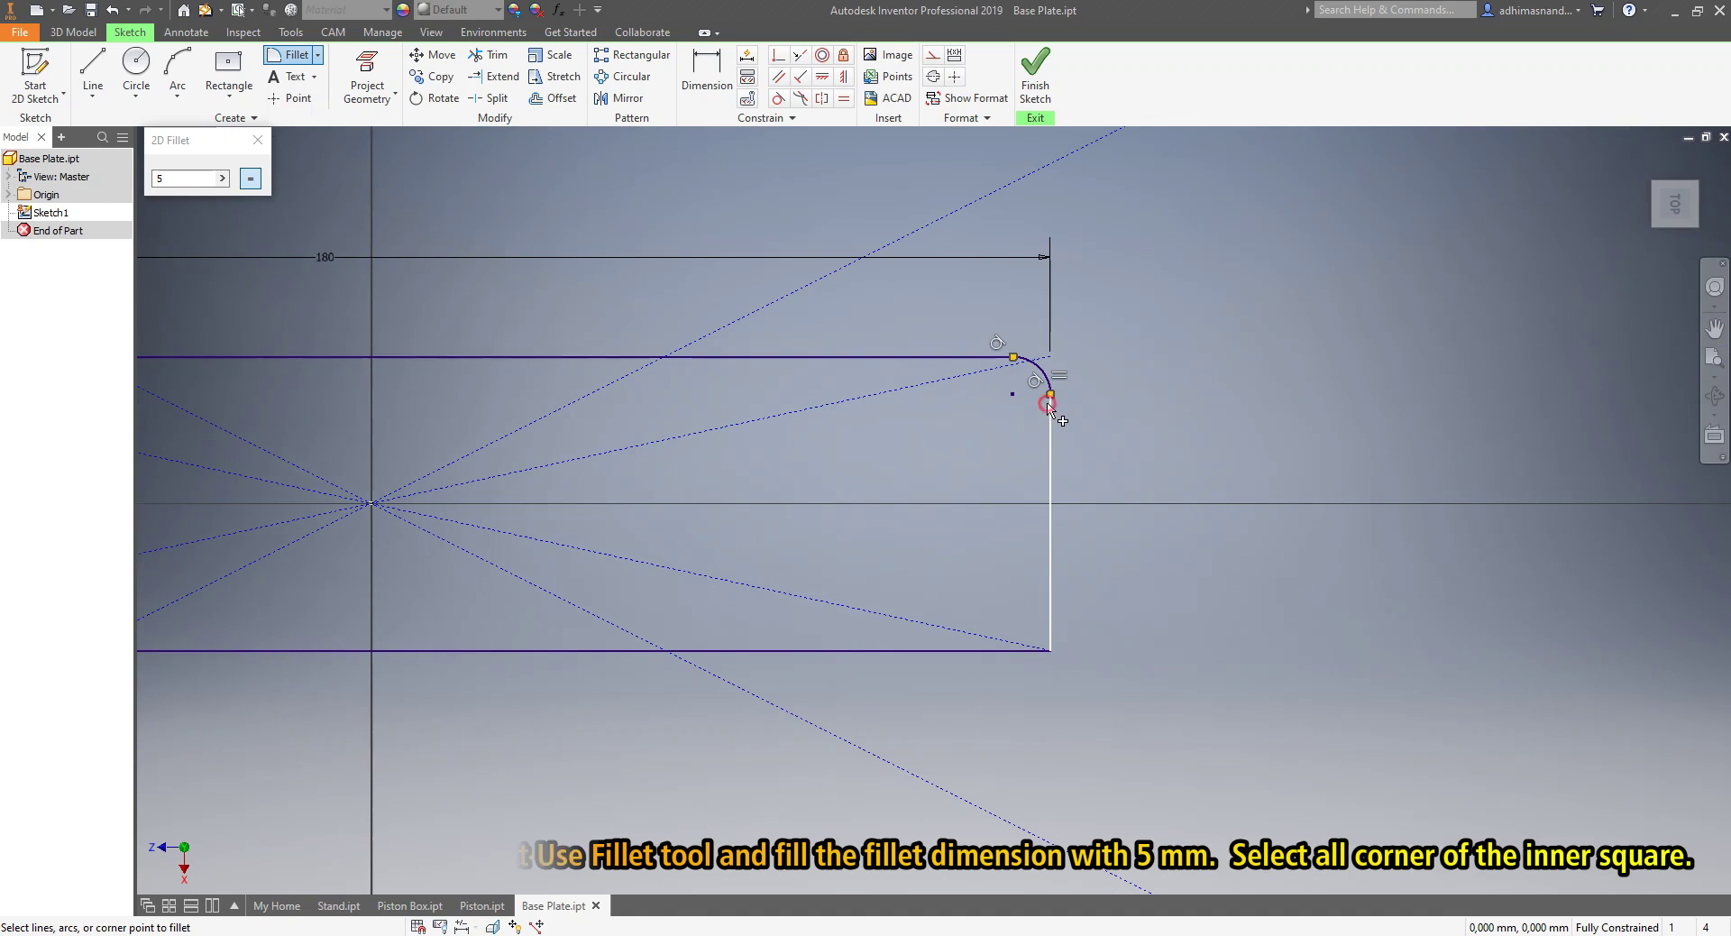
pyautogui.click(1049, 631)
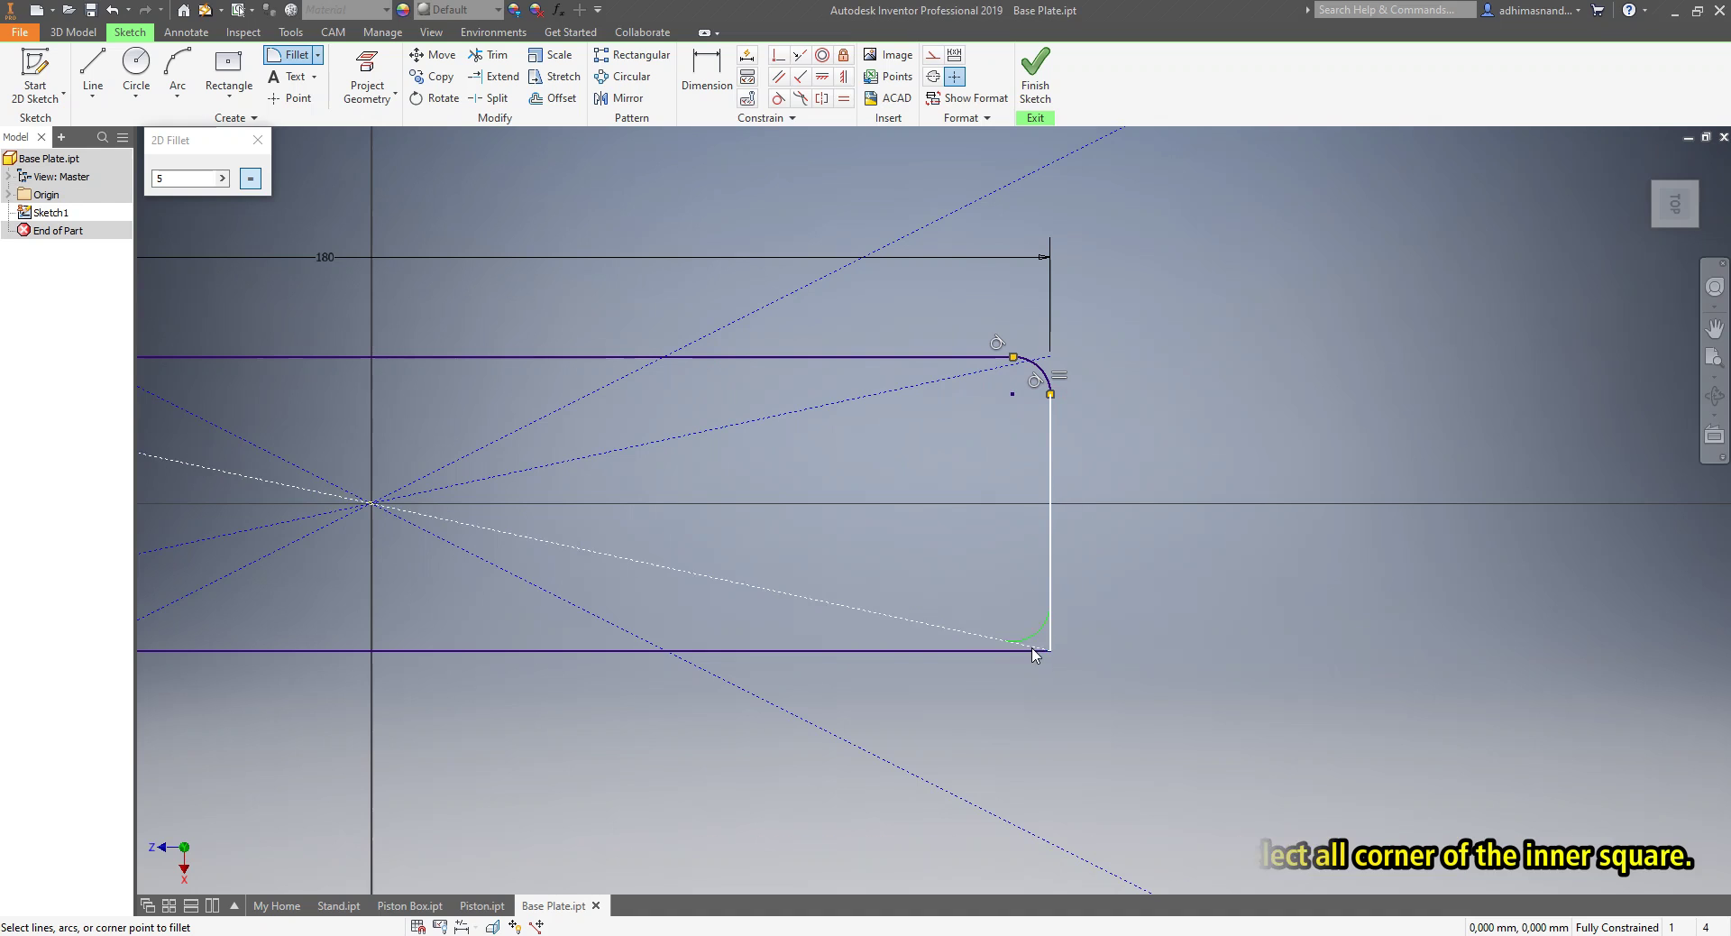
pyautogui.click(1029, 651)
pyautogui.scroll(-4, 938, 622)
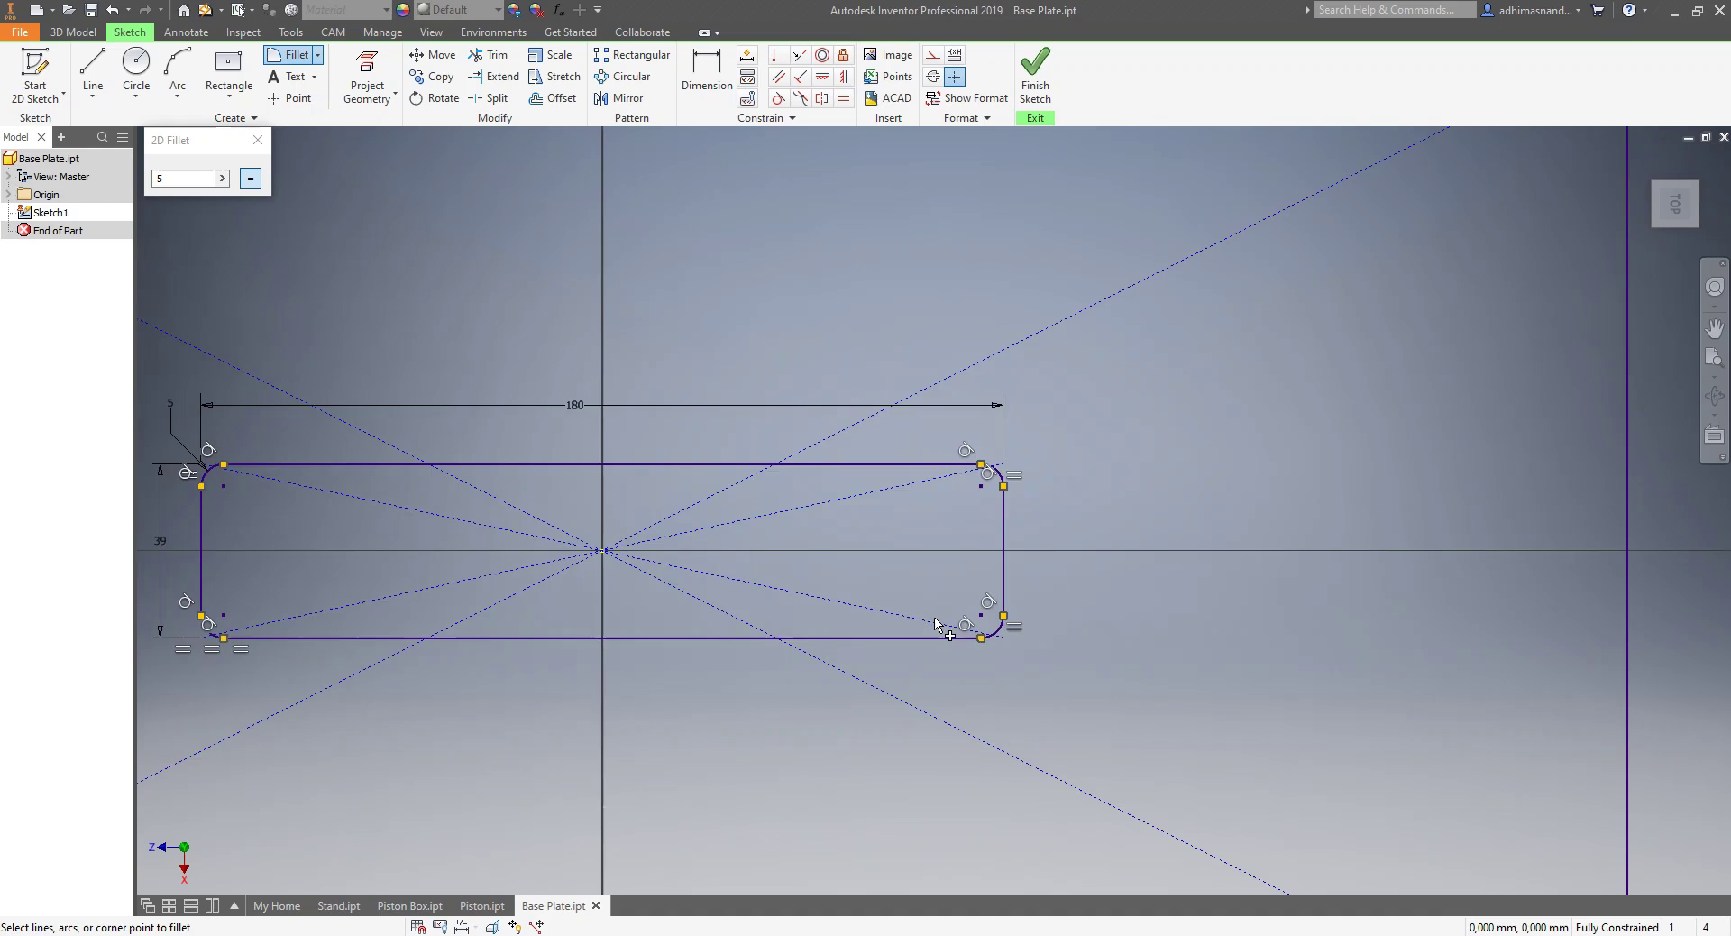
pyautogui.scroll(-2, 1028, 542)
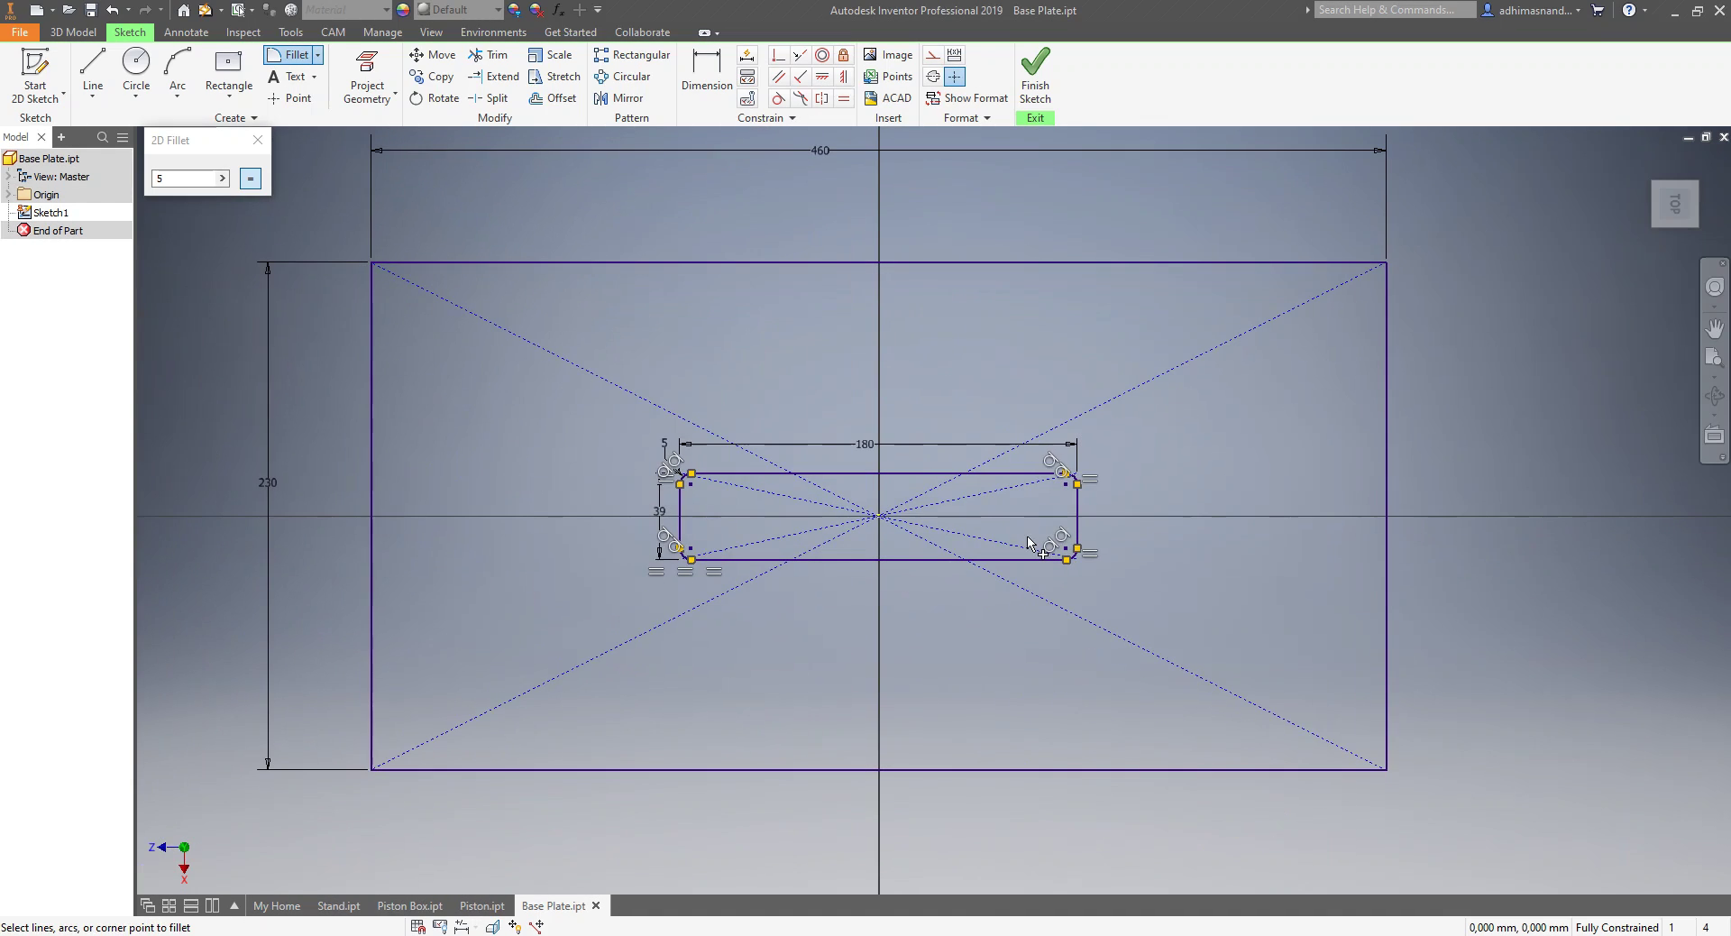
pyautogui.click(261, 140)
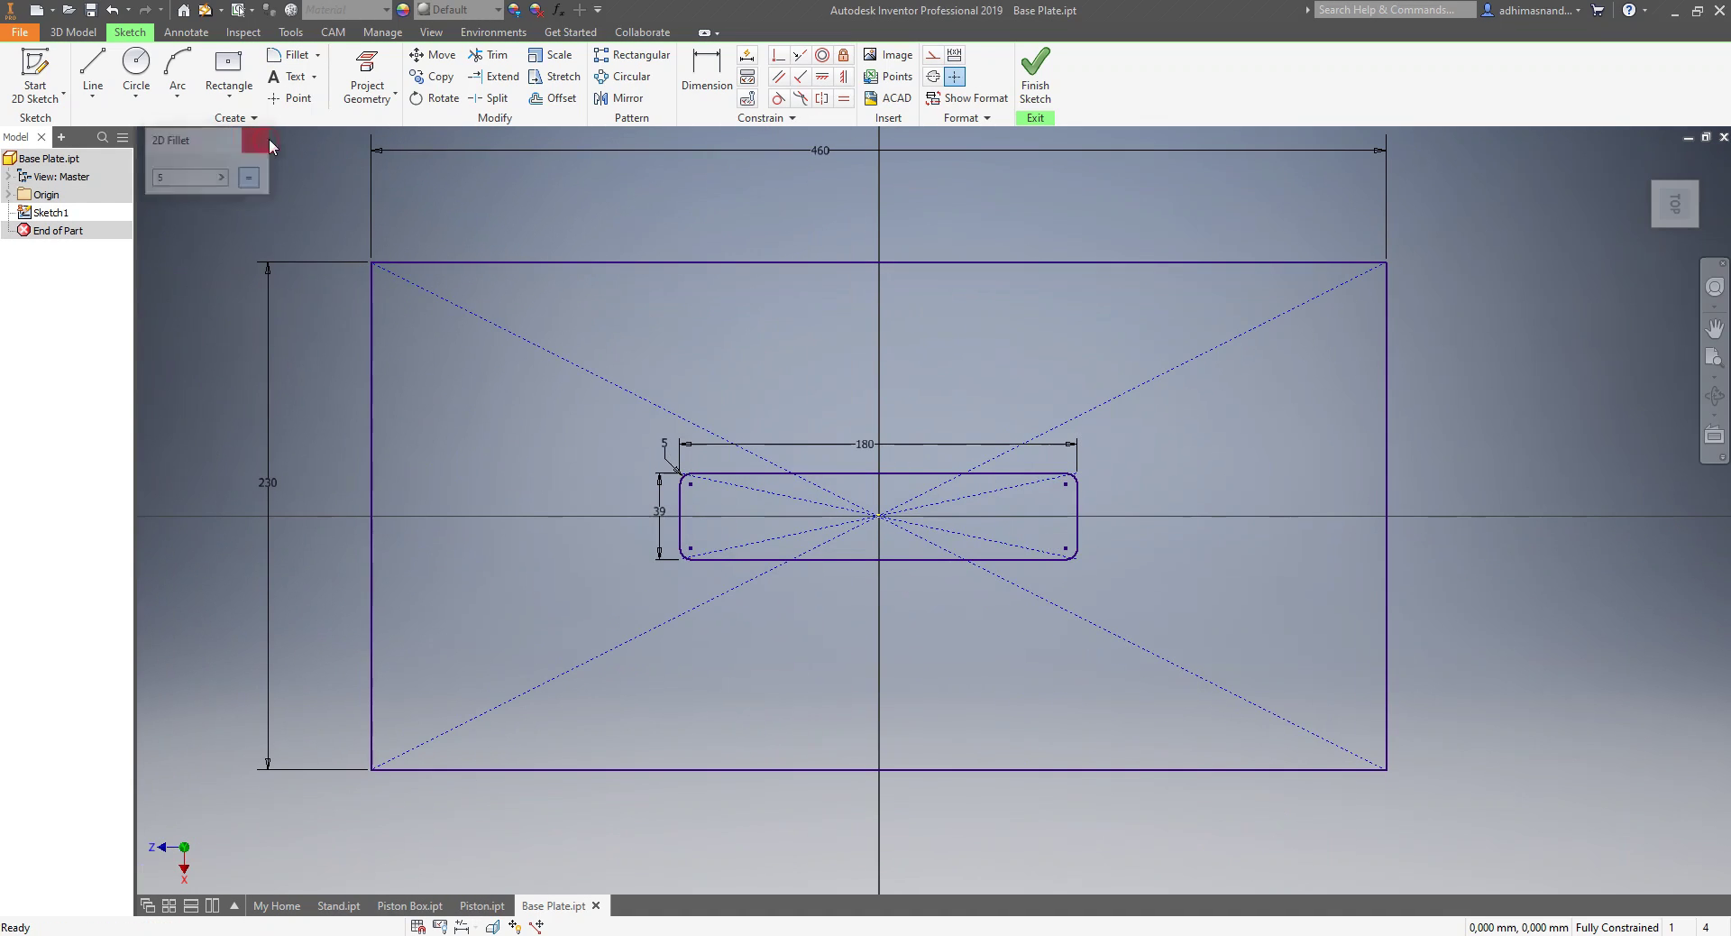
# - Finish the Base Plate sketch and return to the 3D model environment
pyautogui.click(1030, 103)
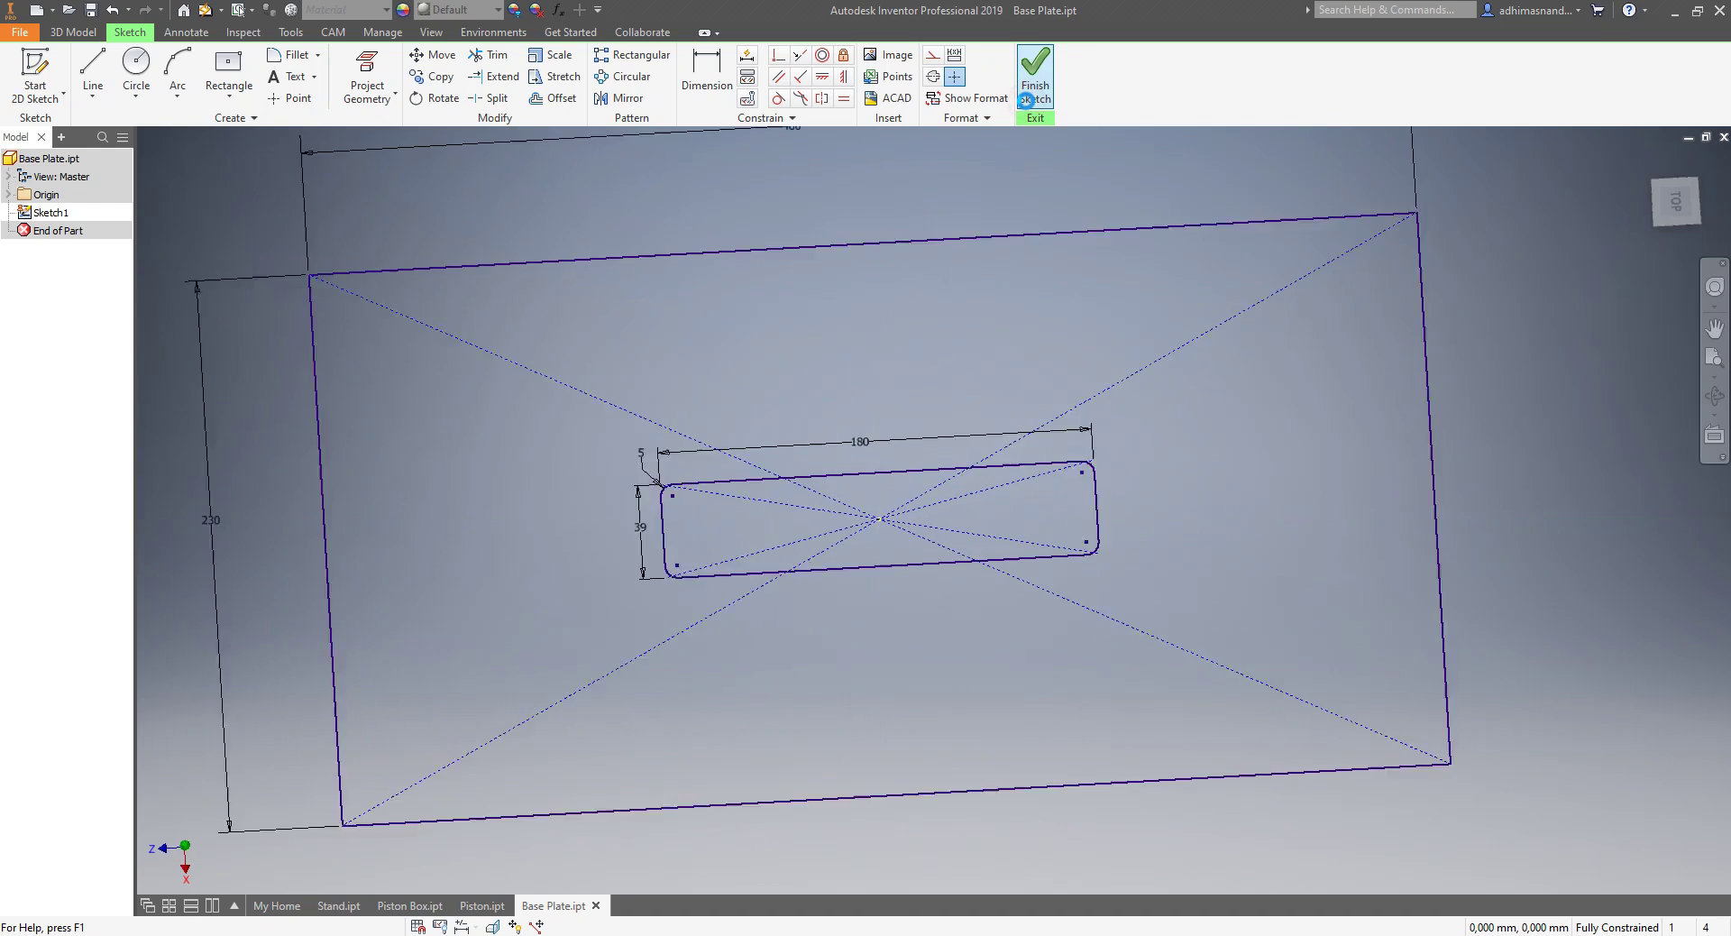
pyautogui.scroll(-5, 938, 386)
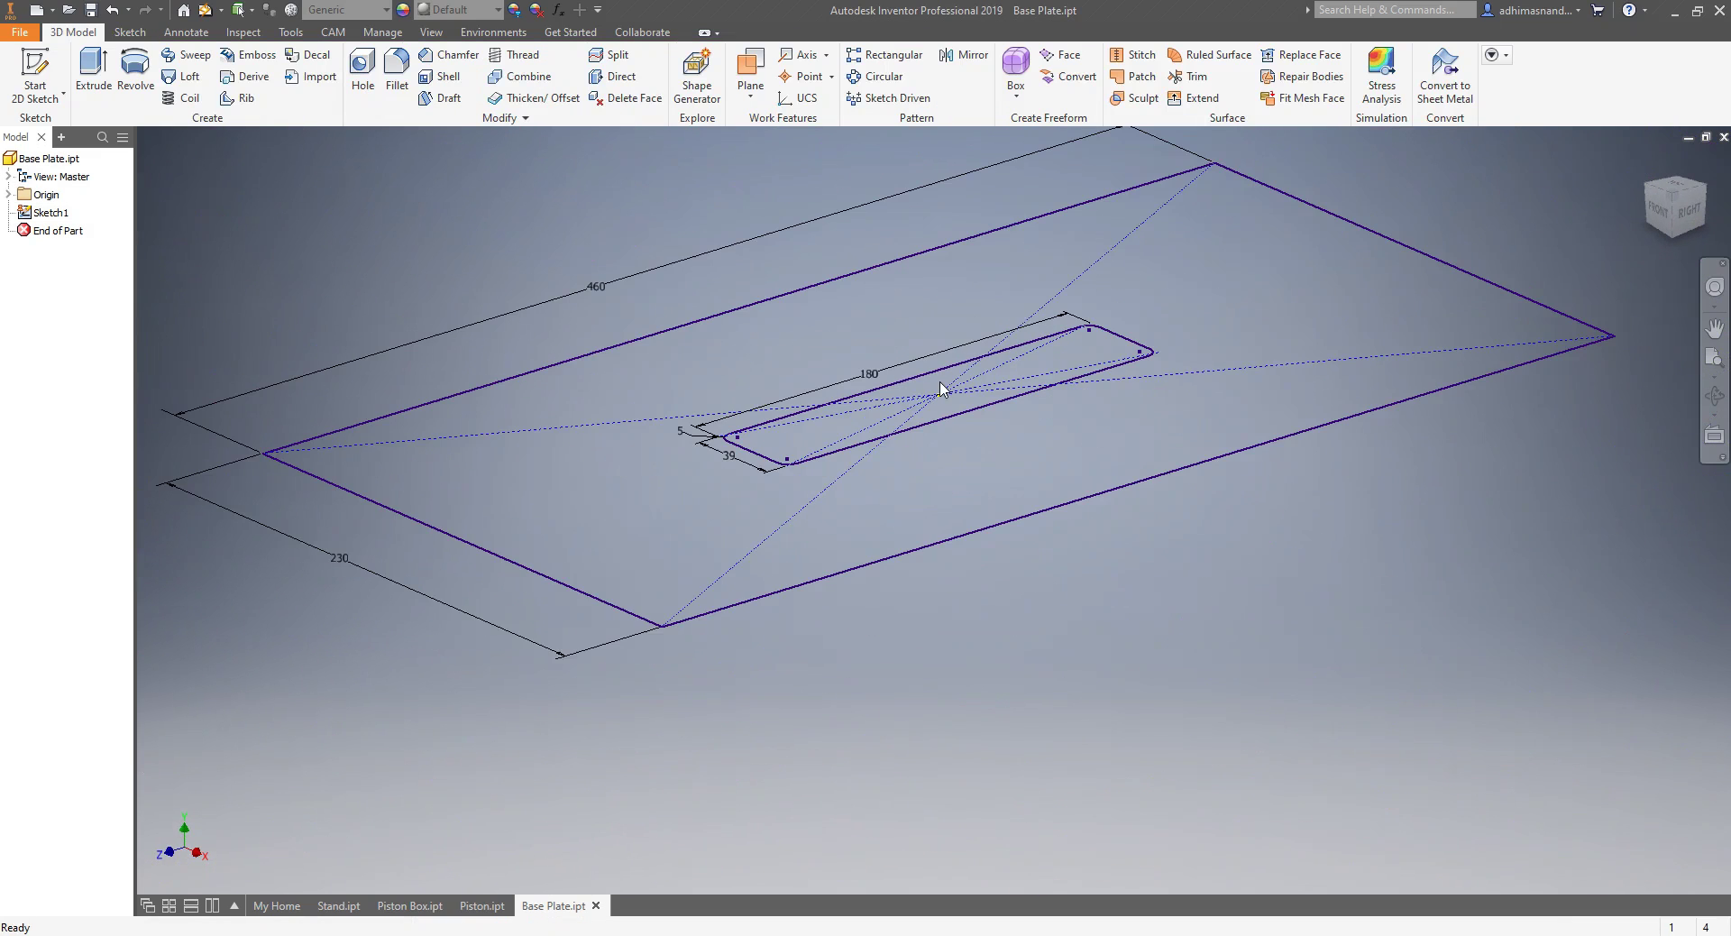
pyautogui.scroll(-2, 992, 423)
pyautogui.moveTo(1034, 460); pyautogui.dragTo(1017, 502, button='middle')
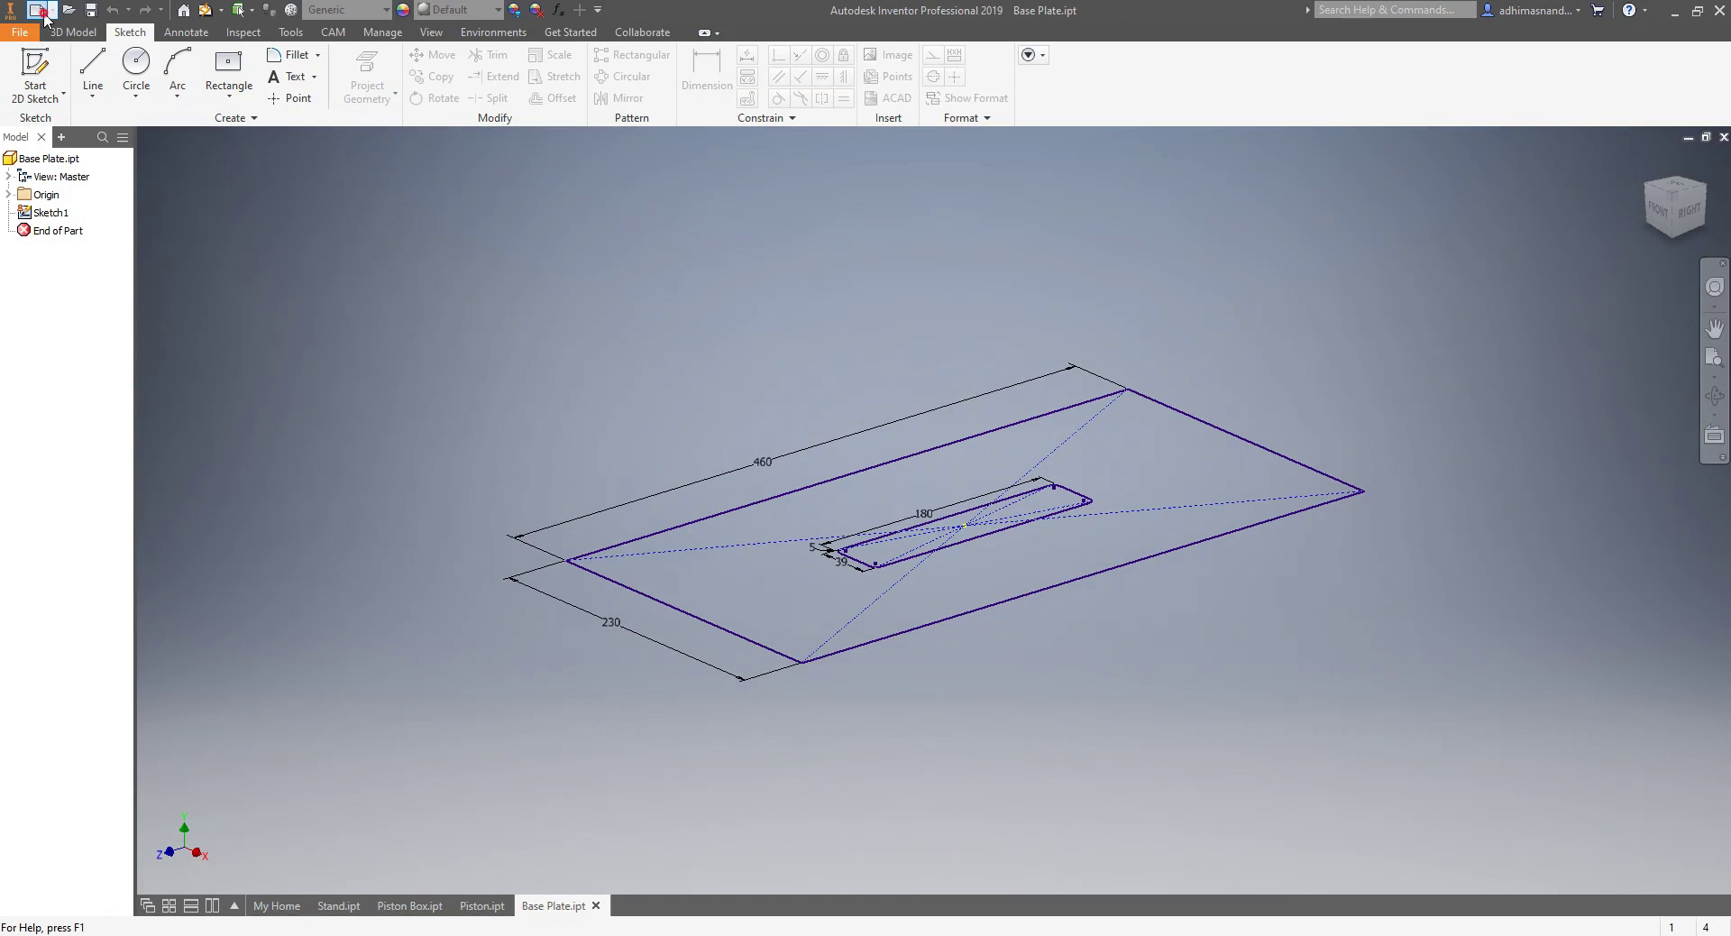
# - Create a new part from the metric Standard (mm).ipt template, accepting the style conflict notice
pyautogui.click(44, 15)
pyautogui.click(623, 331)
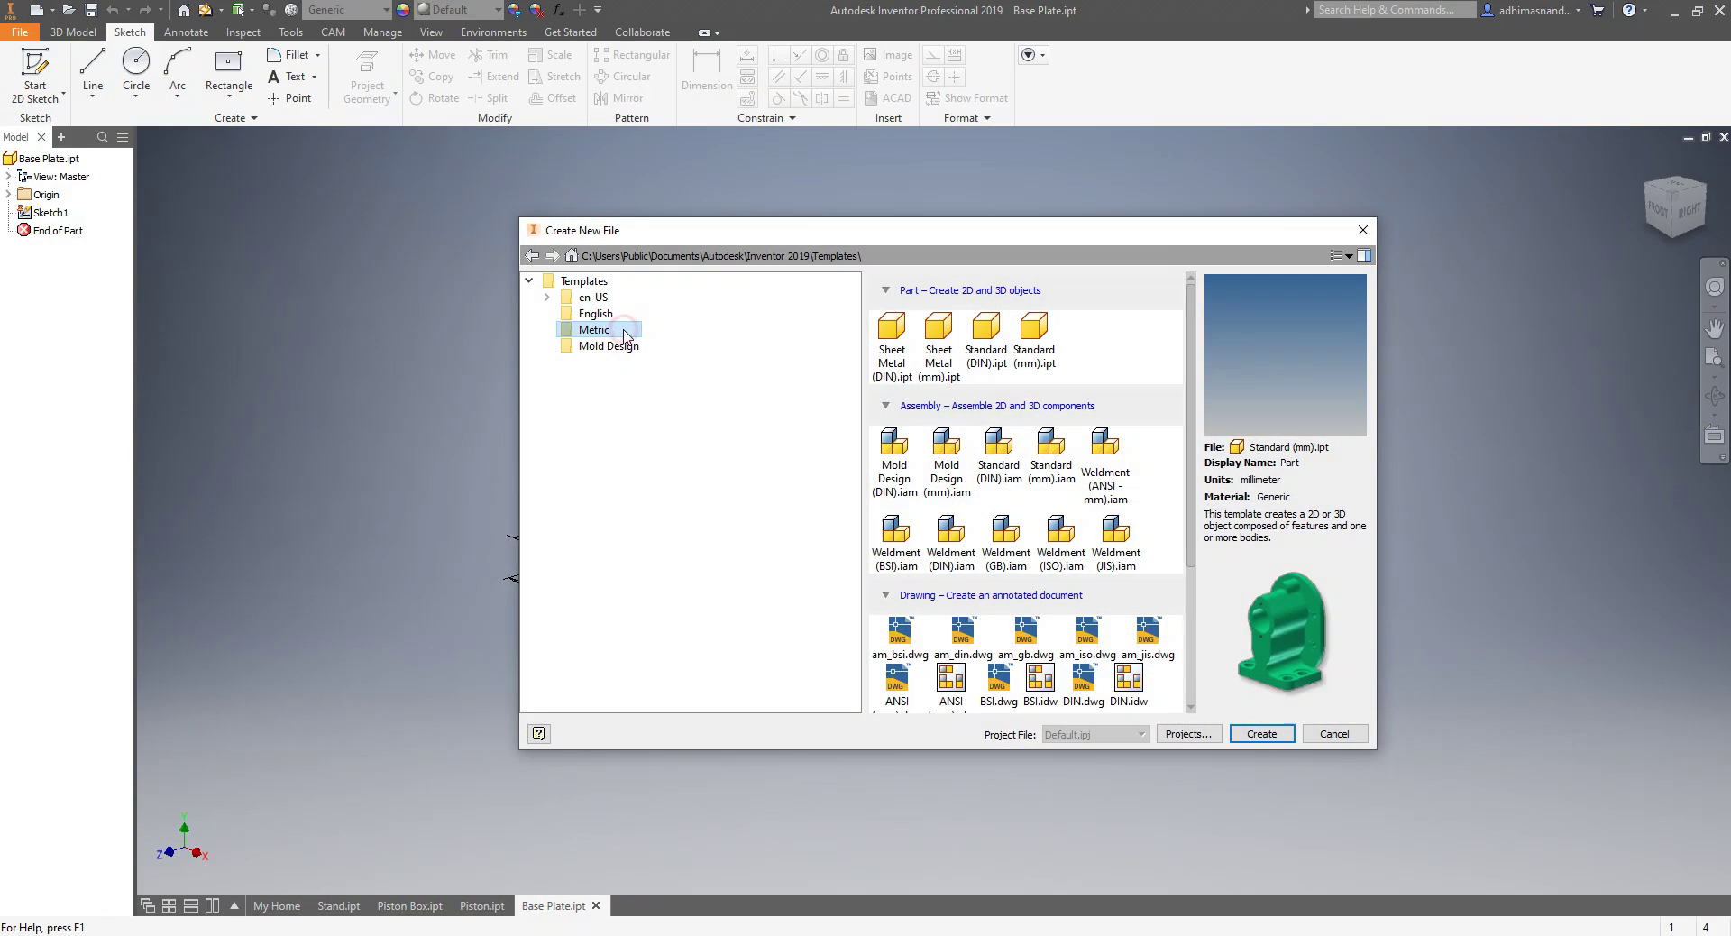
pyautogui.click(1030, 345)
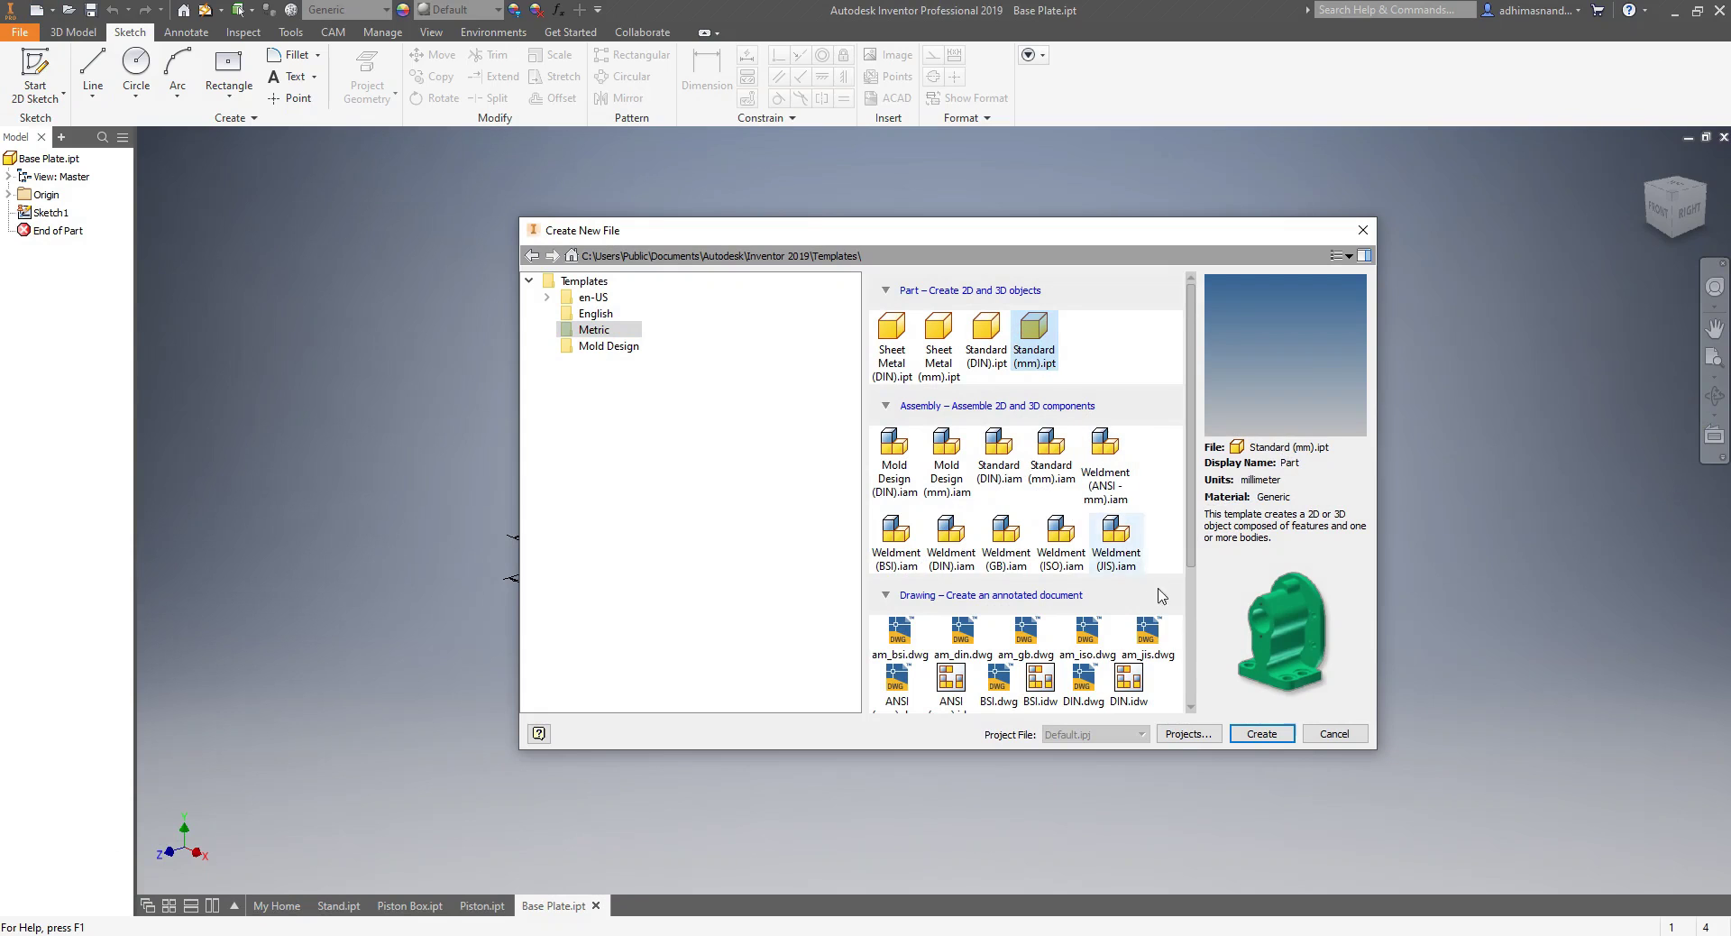
pyautogui.click(1259, 735)
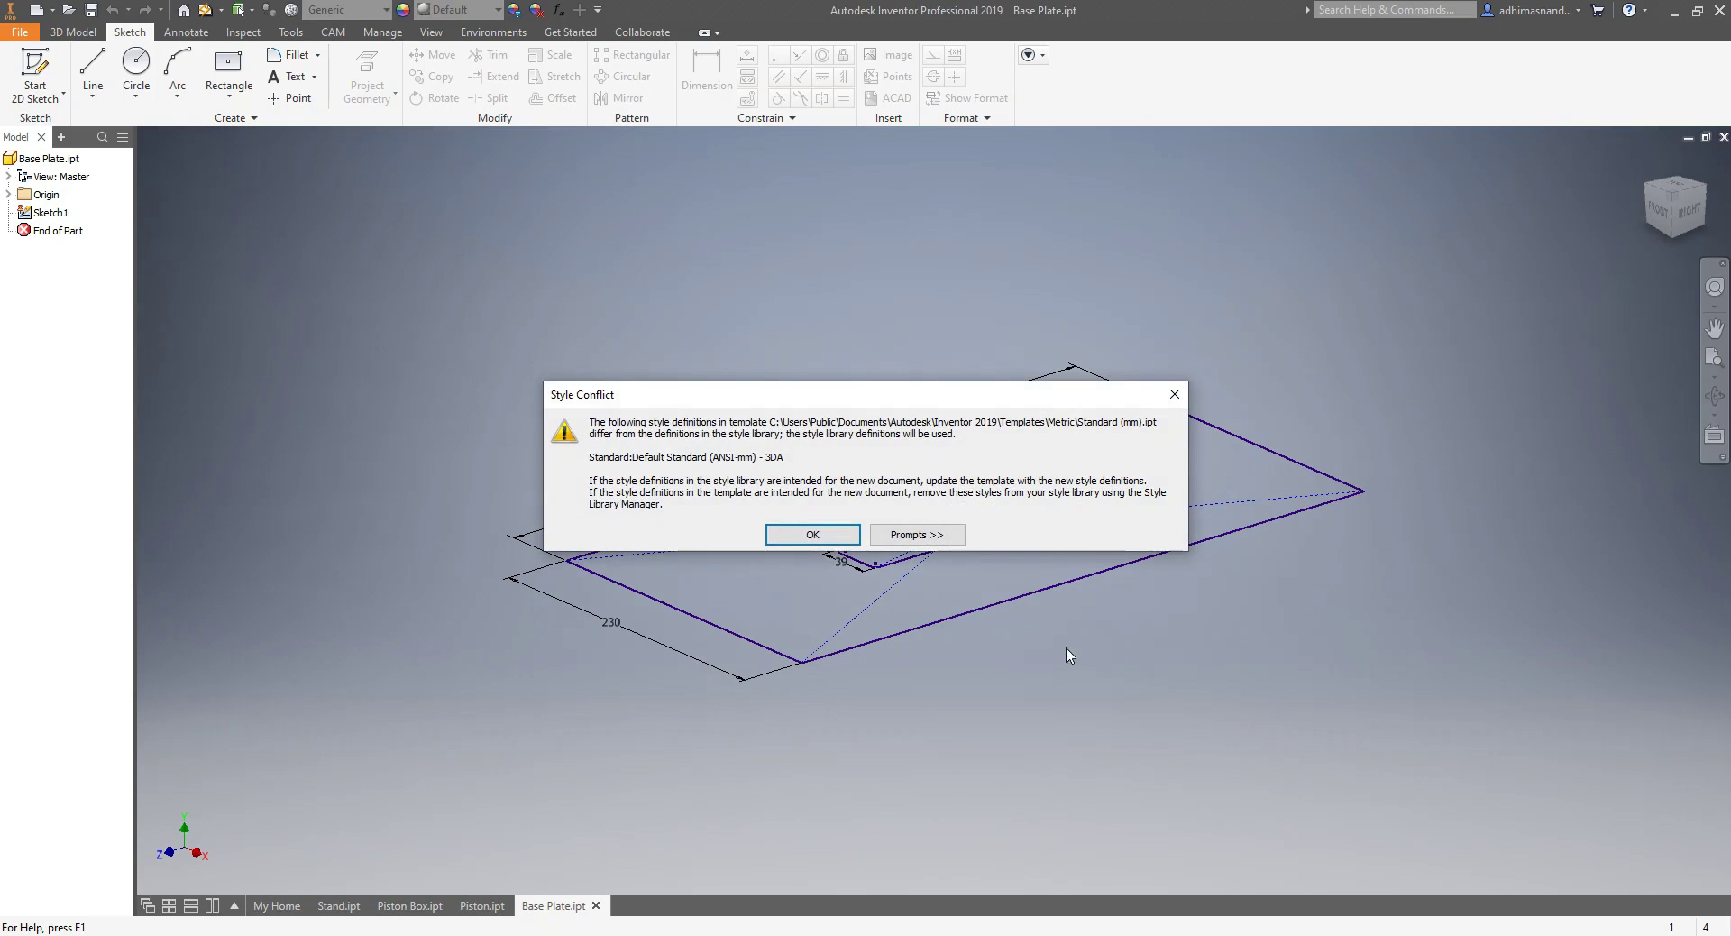
pyautogui.click(832, 539)
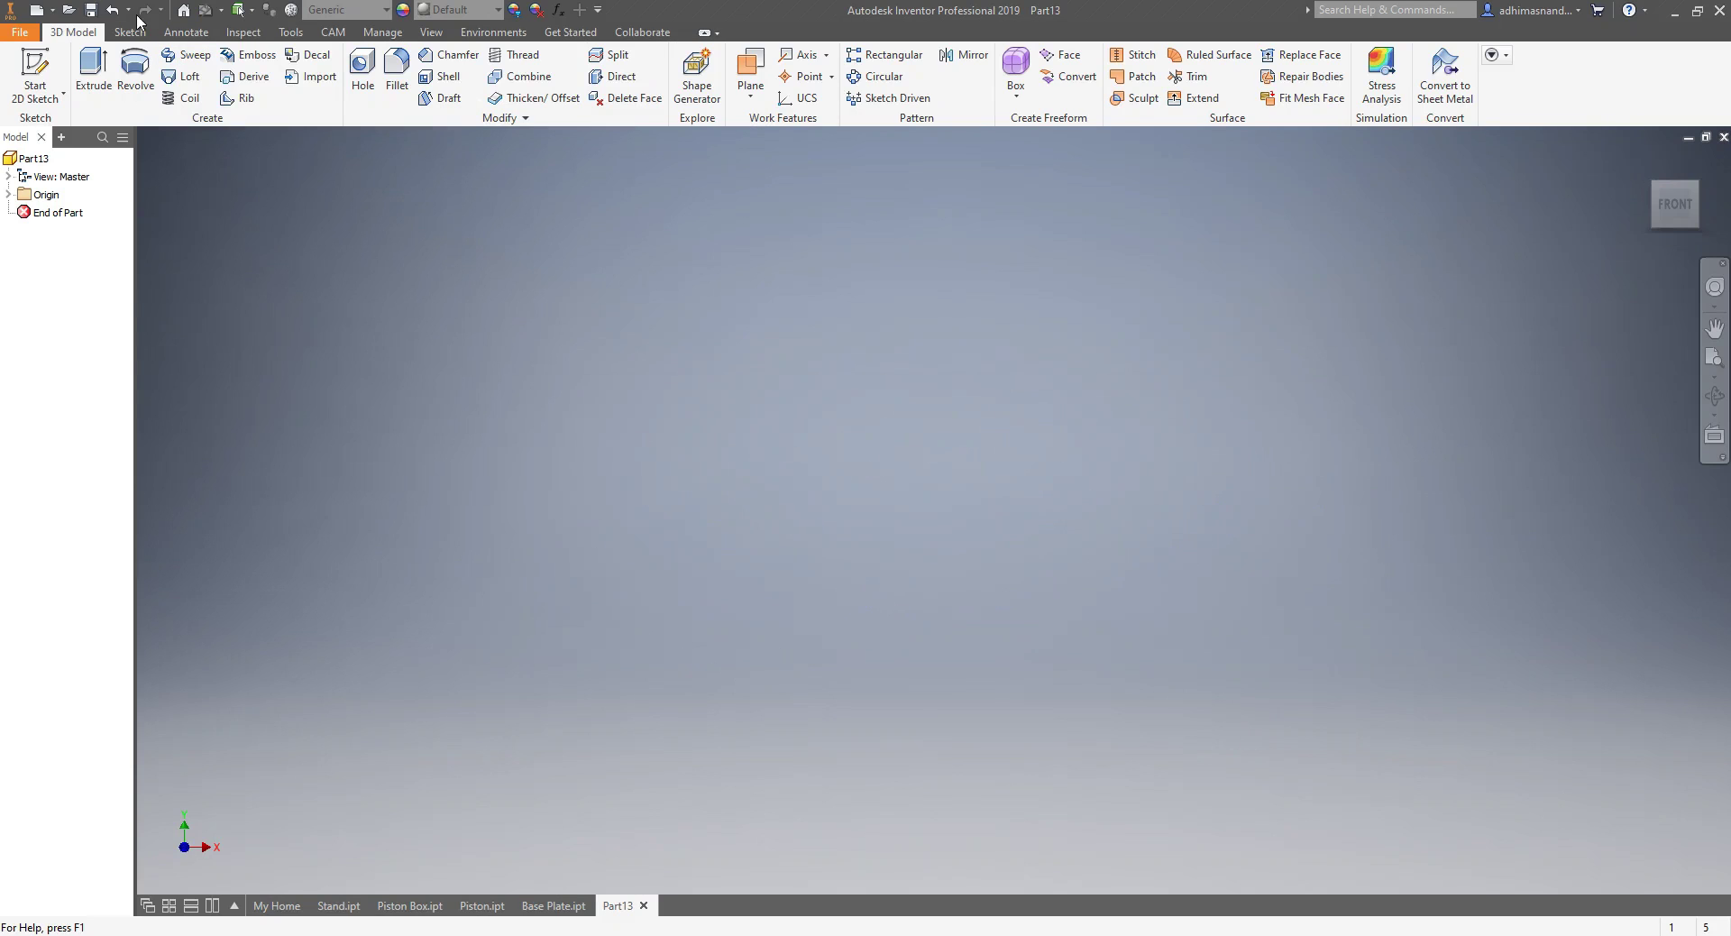
# - Save the new part as Flywheel in the LABWORK_NAME_FRI-XXX folder
pyautogui.click(98, 12)
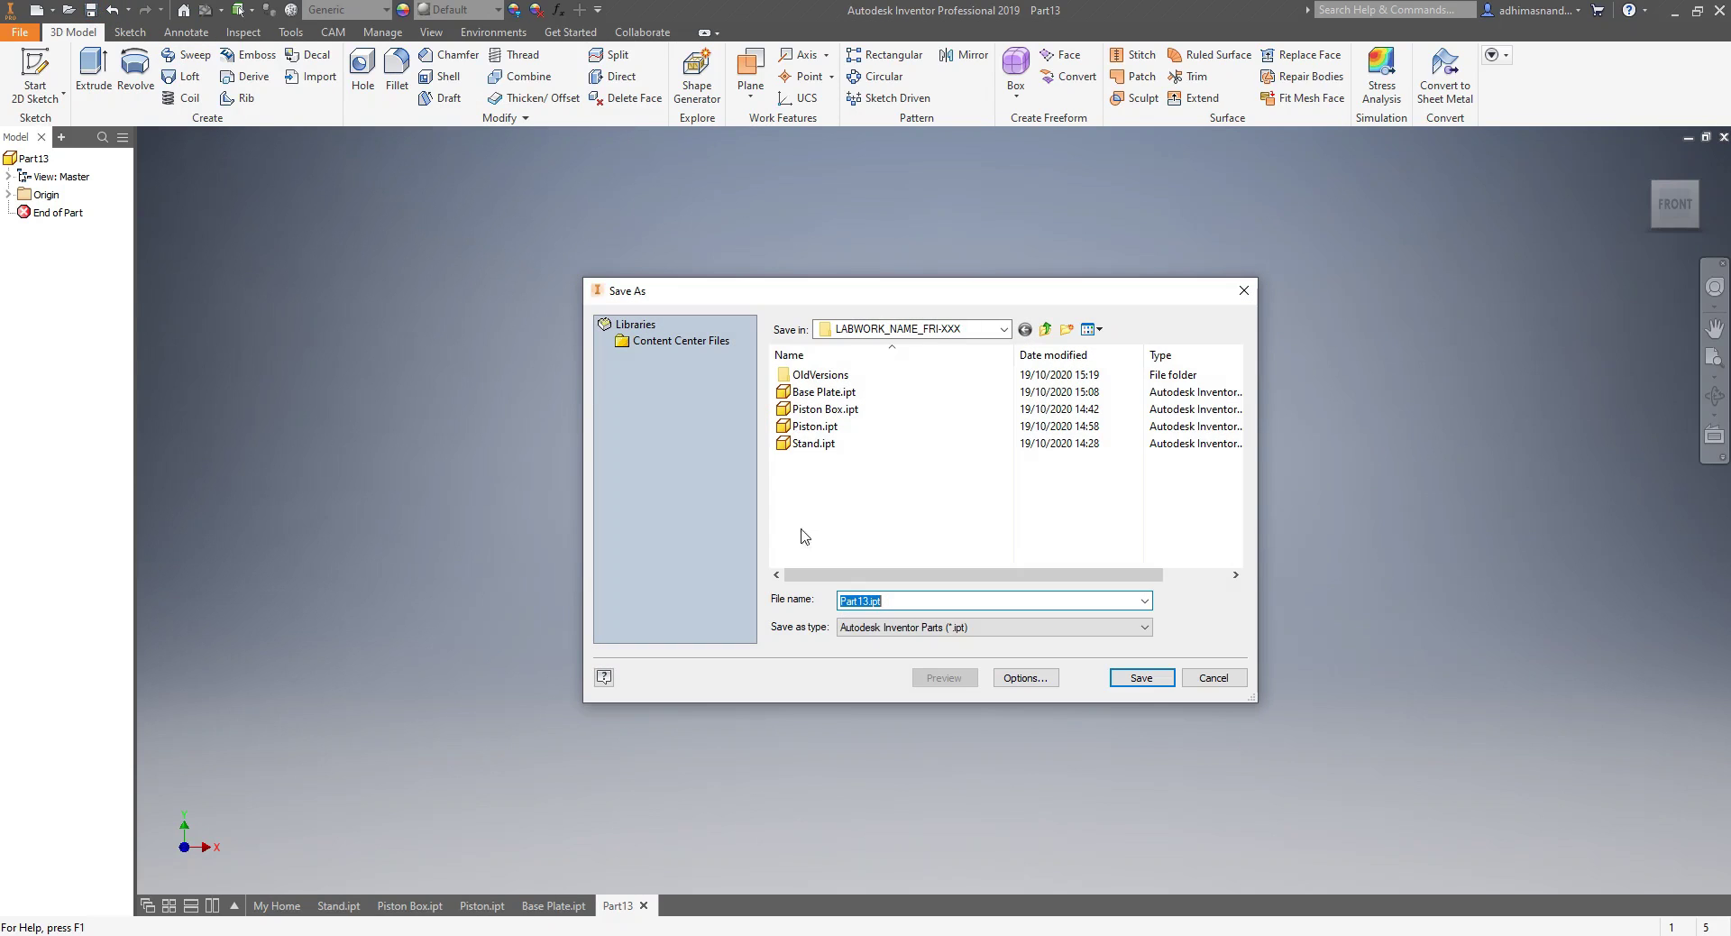
pyautogui.click(866, 599)
pyautogui.press('BackSpace')
pyautogui.press('BackSpace')
pyautogui.press('BackSpace')
pyautogui.press('BackSpace')
pyautogui.write('Flywheel')
pyautogui.click(1138, 681)
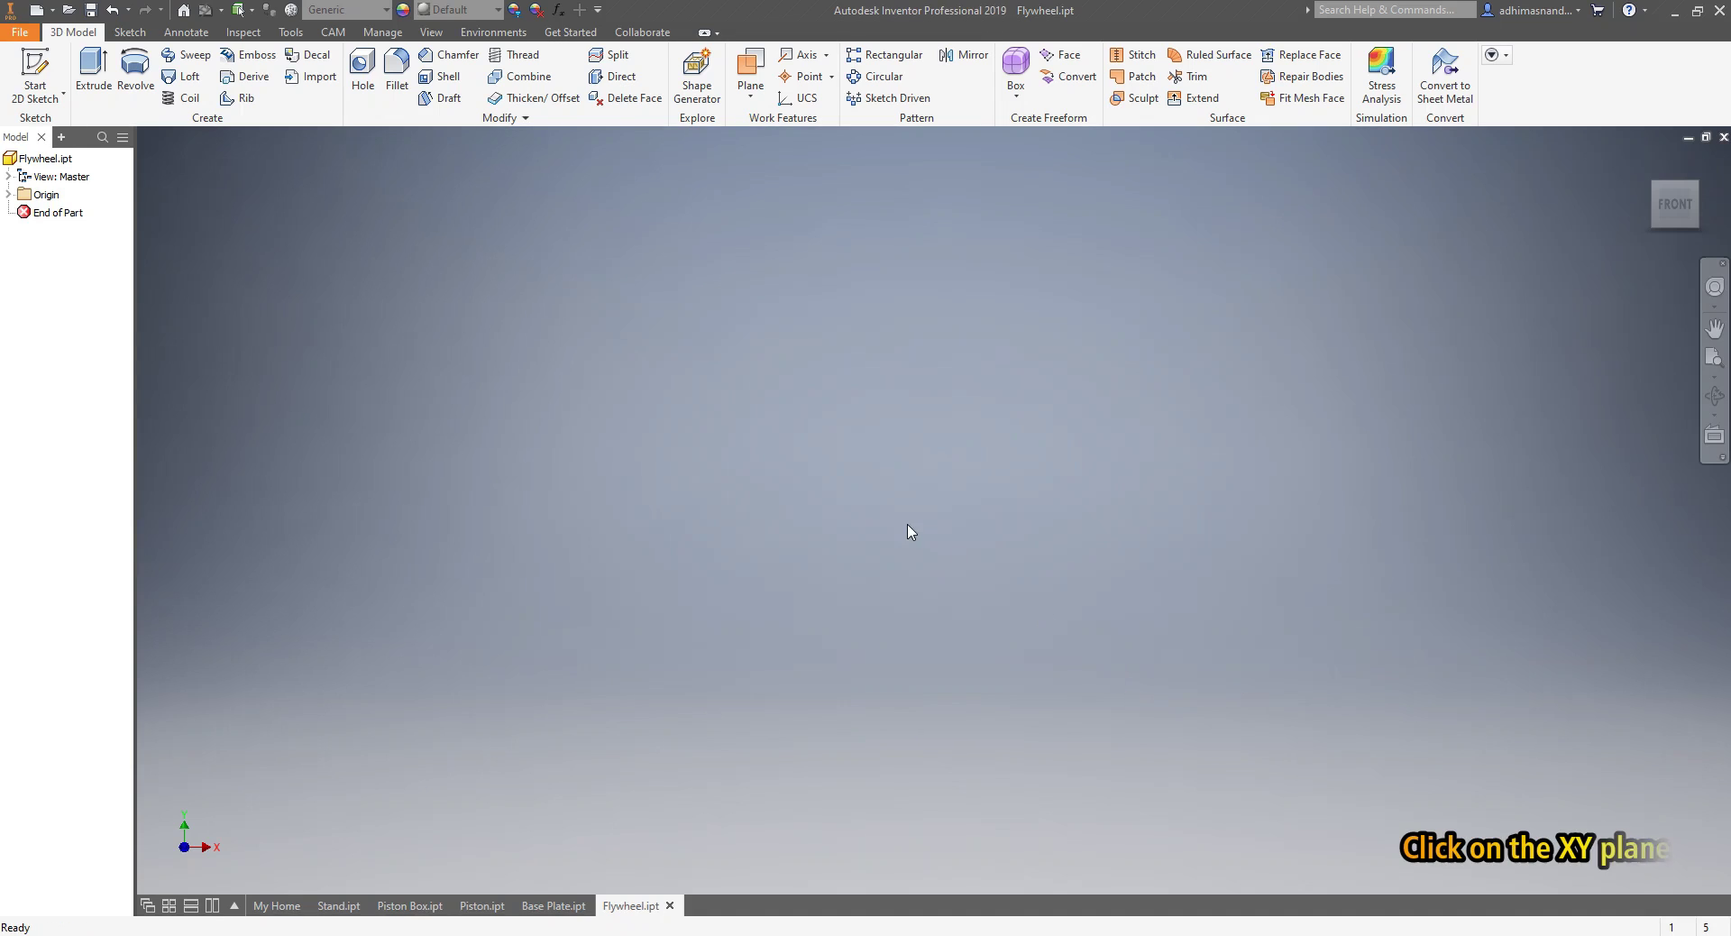
# - Start a 2D sketch on the XY plane of the Flywheel part
pyautogui.click(37, 98)
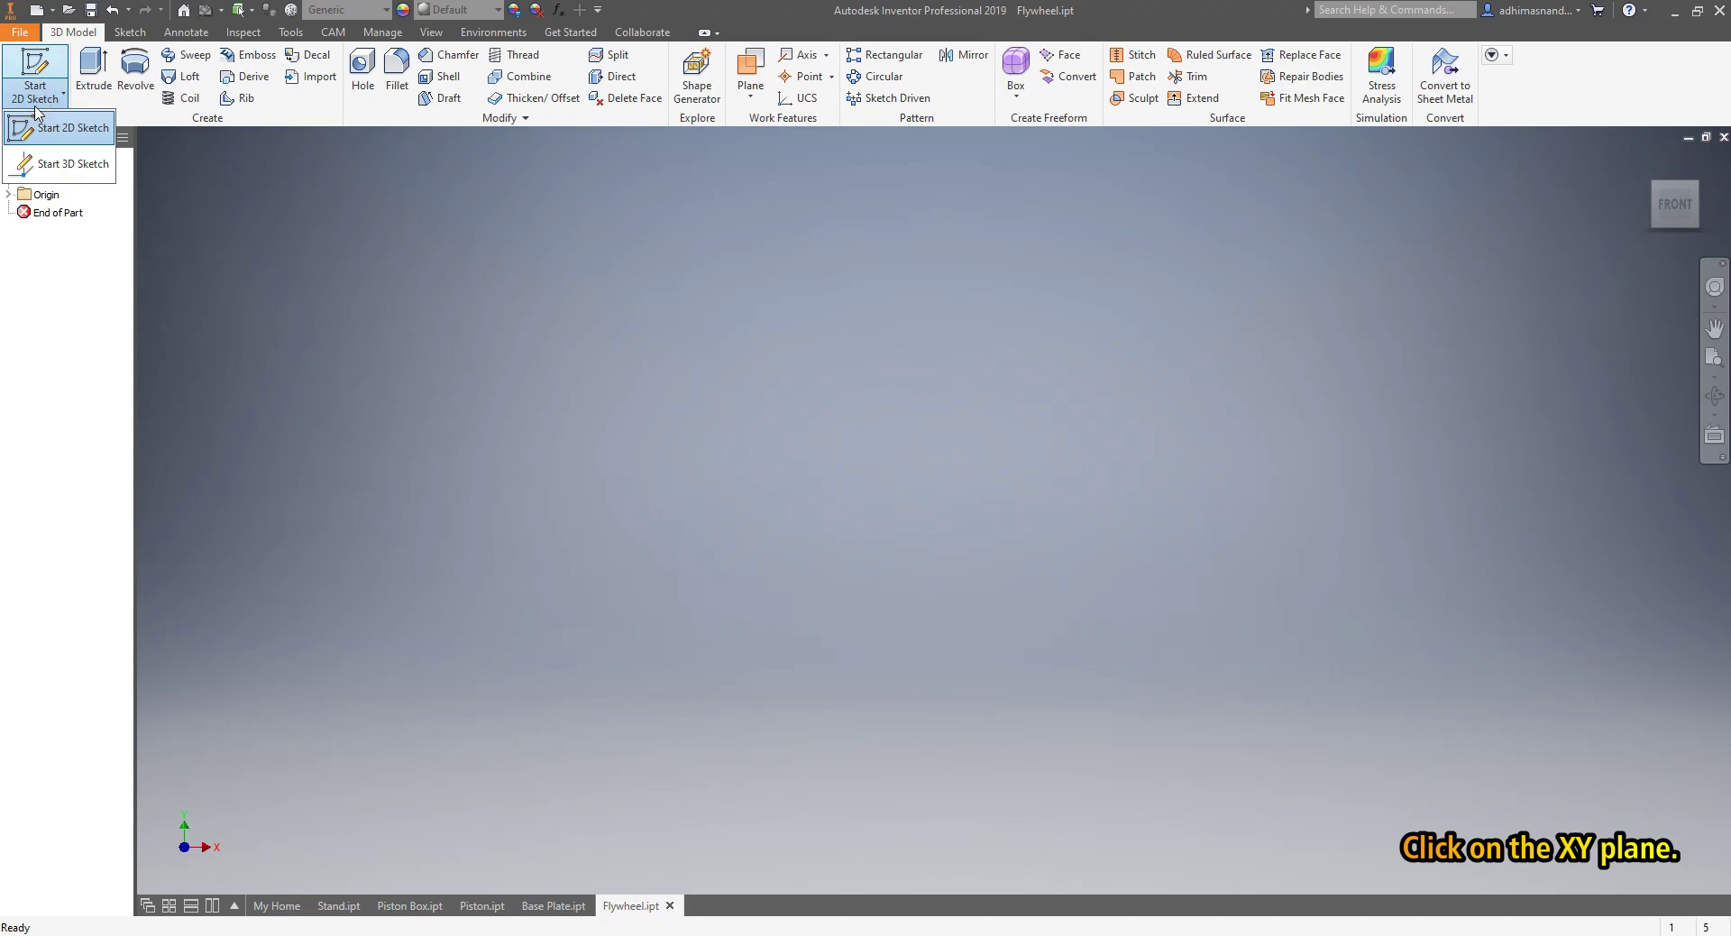
pyautogui.click(42, 133)
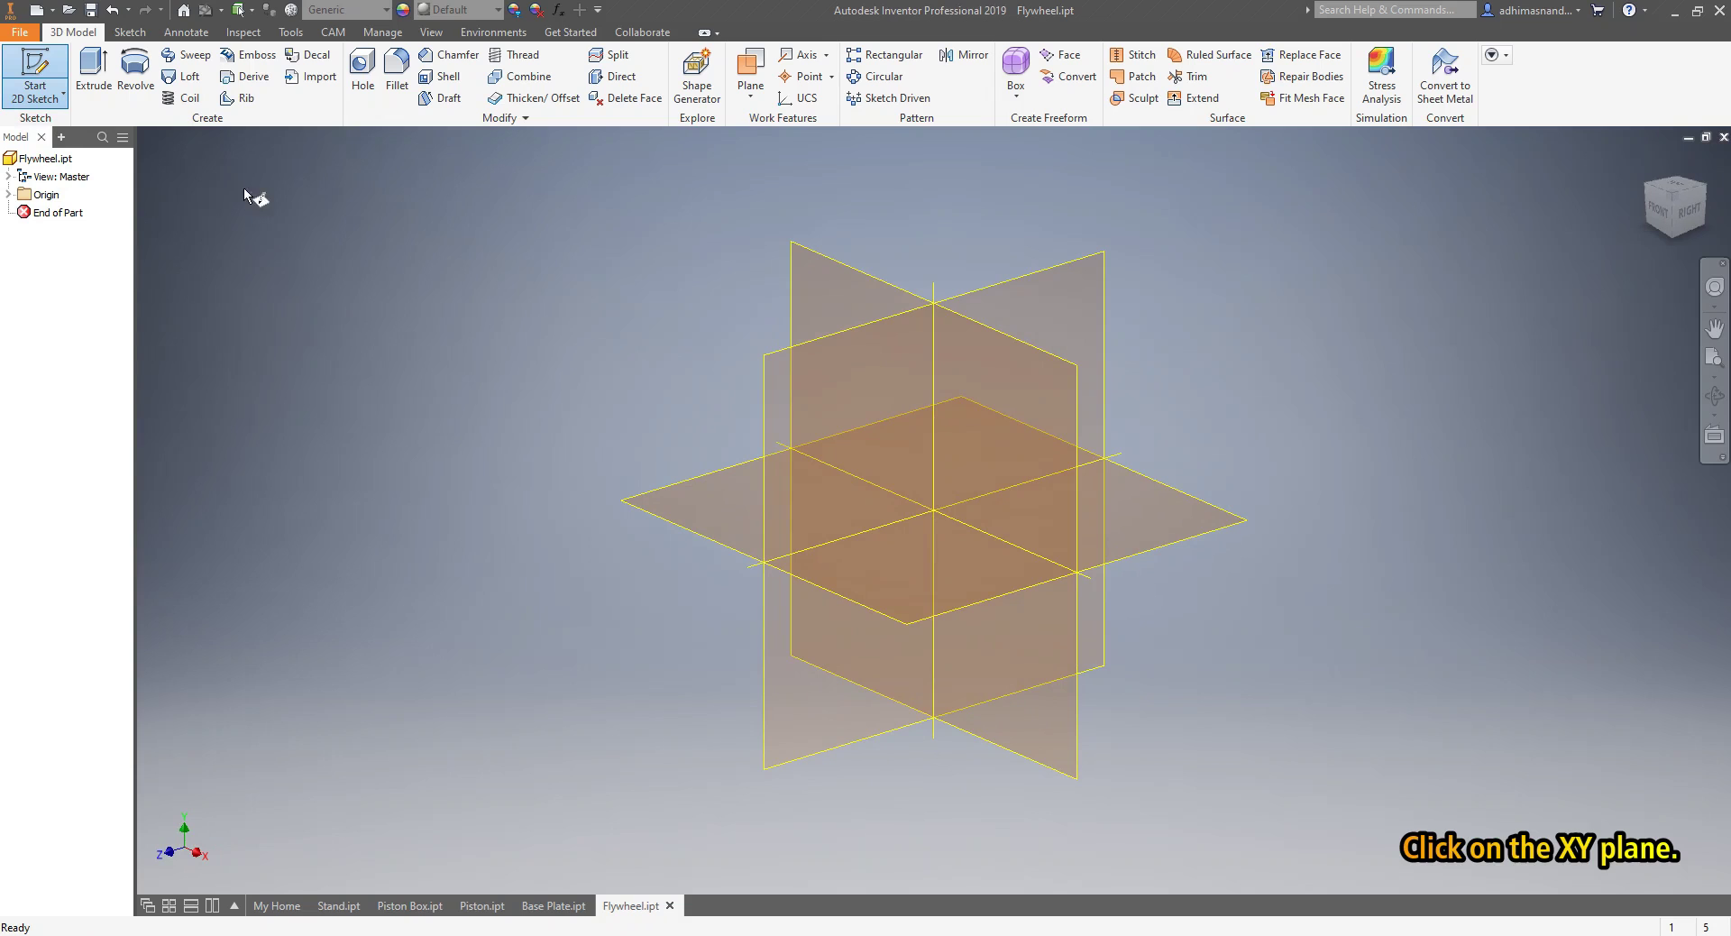
pyautogui.click(790, 269)
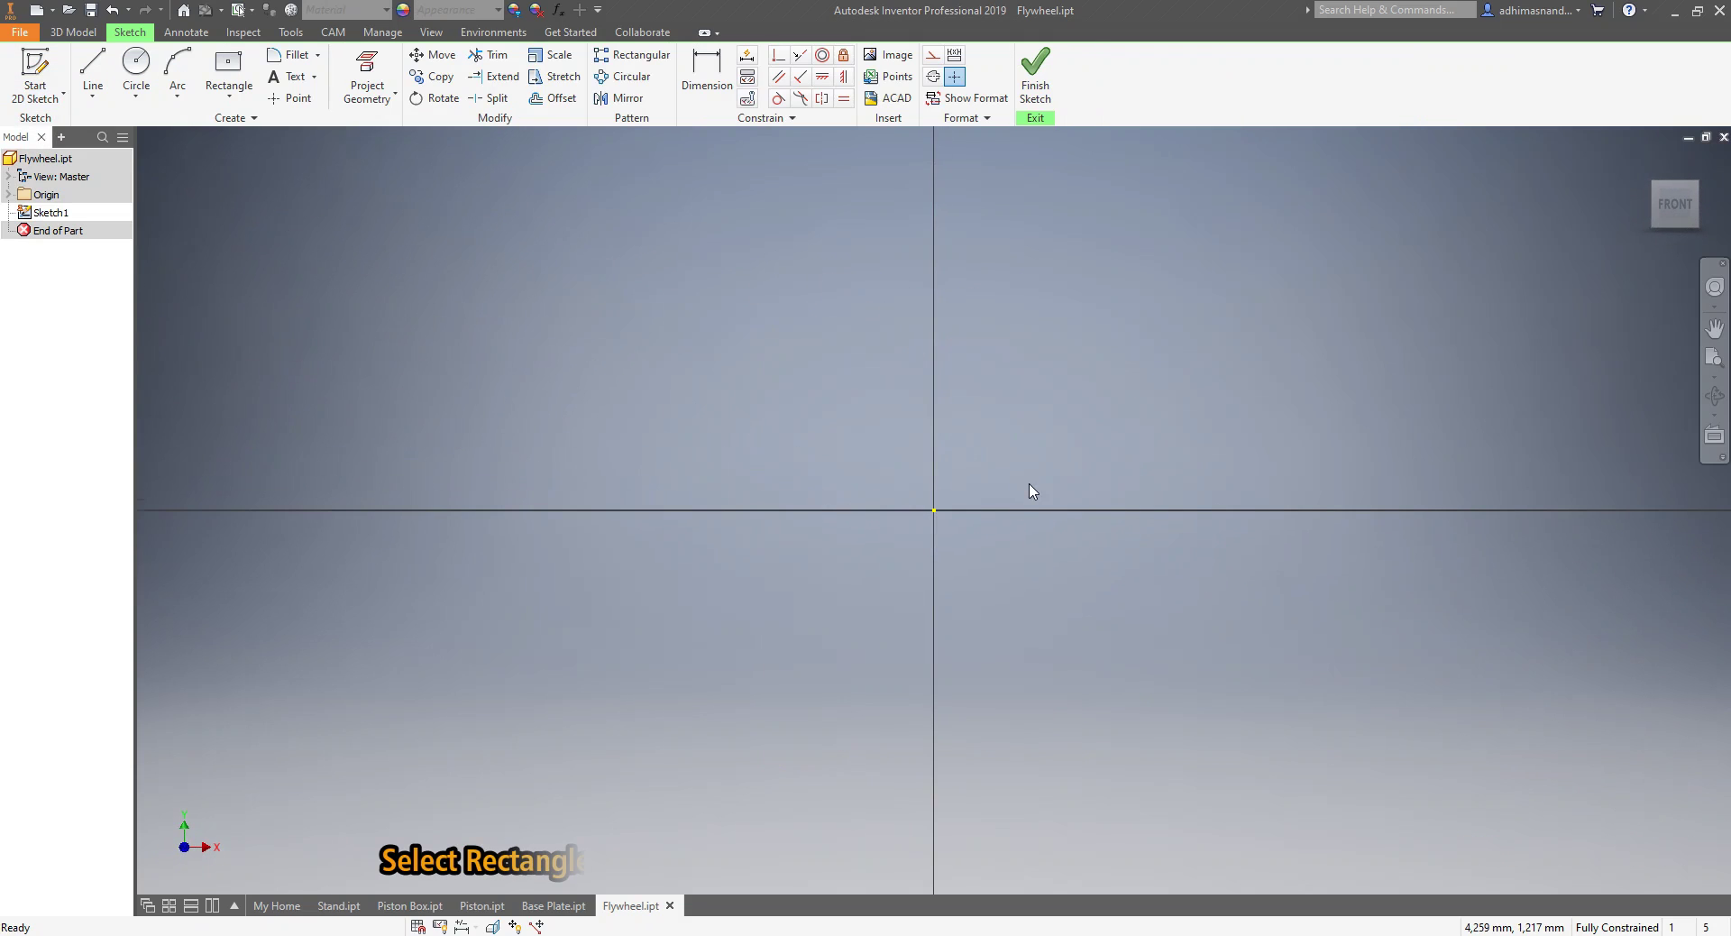
# - Draw an upright two-point center rectangle about 6 mm wide, above and to the right of the sketch origin
pyautogui.moveTo(1108, 502)
pyautogui.mouseDown(button='middle')
pyautogui.moveTo(835, 556)
pyautogui.moveTo(847, 550)
pyautogui.moveTo(650, 577)
pyautogui.moveTo(587, 562)
pyautogui.mouseUp(button='middle')
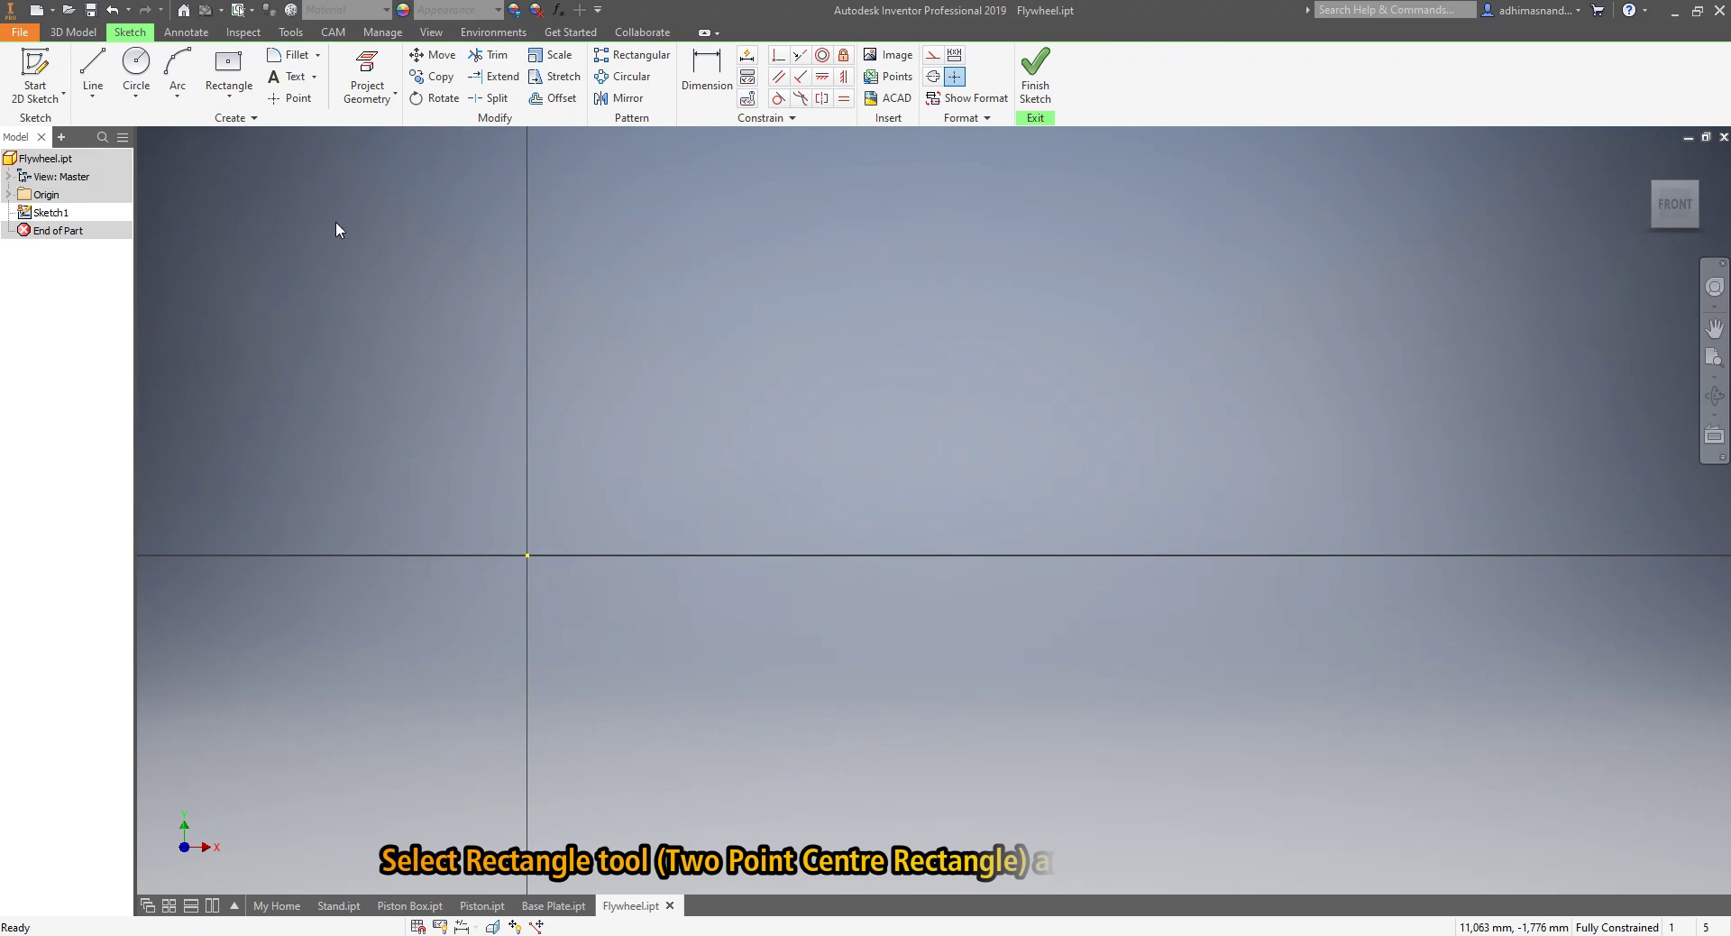
pyautogui.click(226, 96)
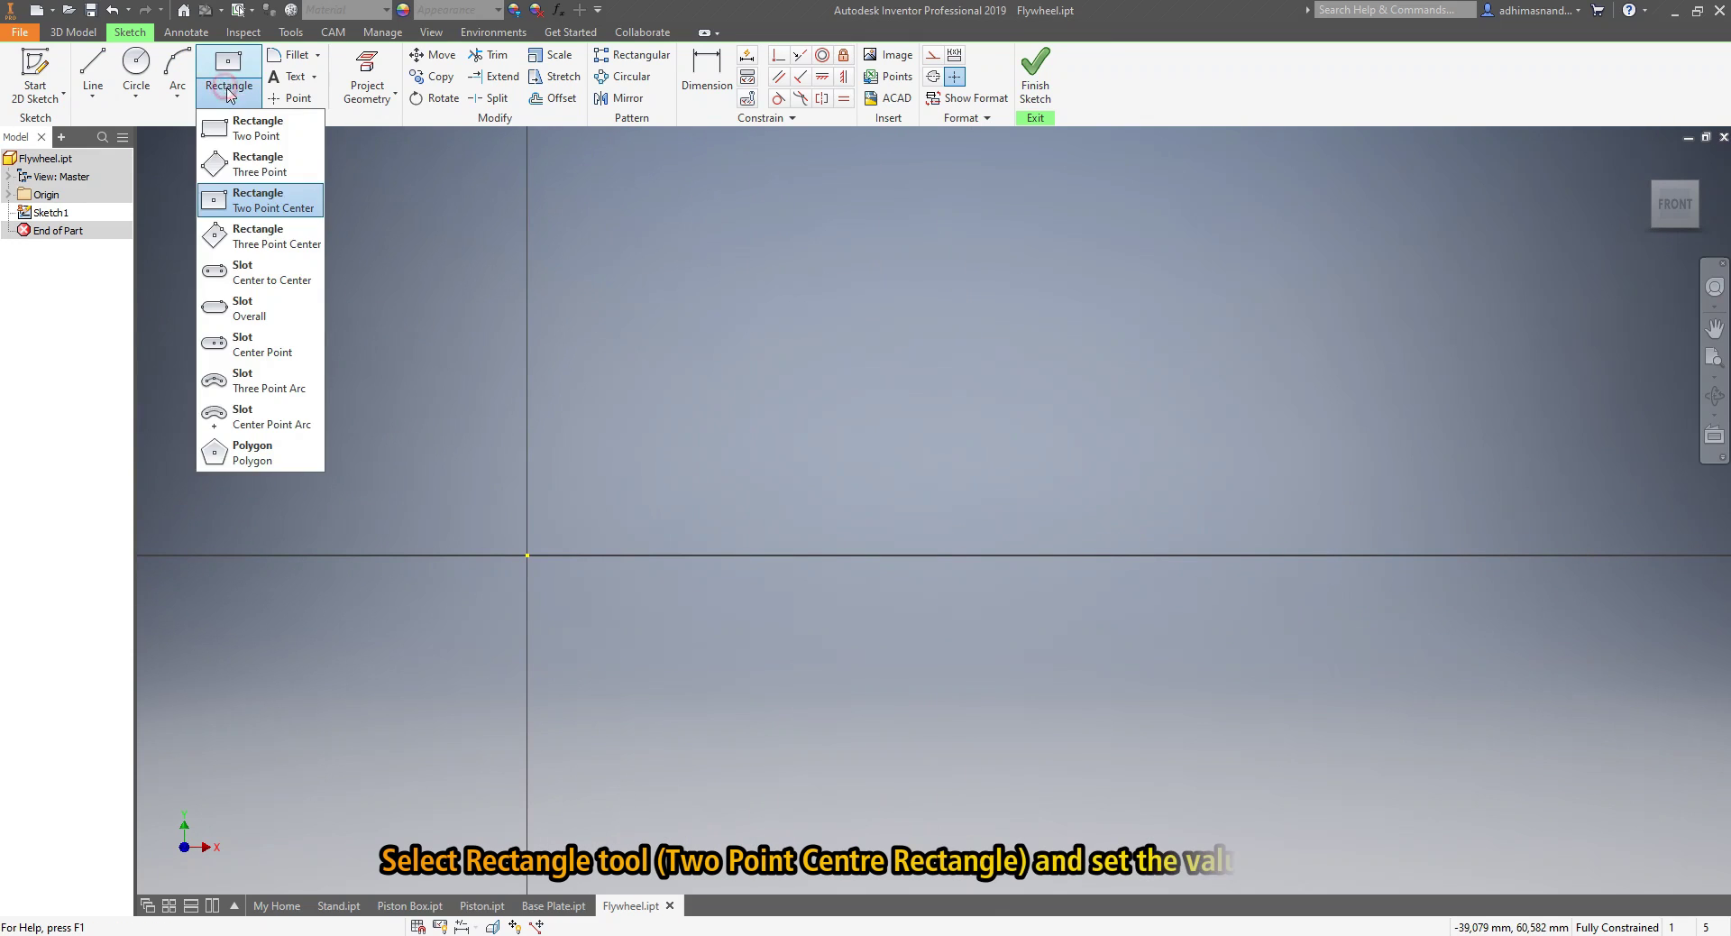
pyautogui.click(239, 200)
pyautogui.click(617, 432)
pyautogui.click(641, 506)
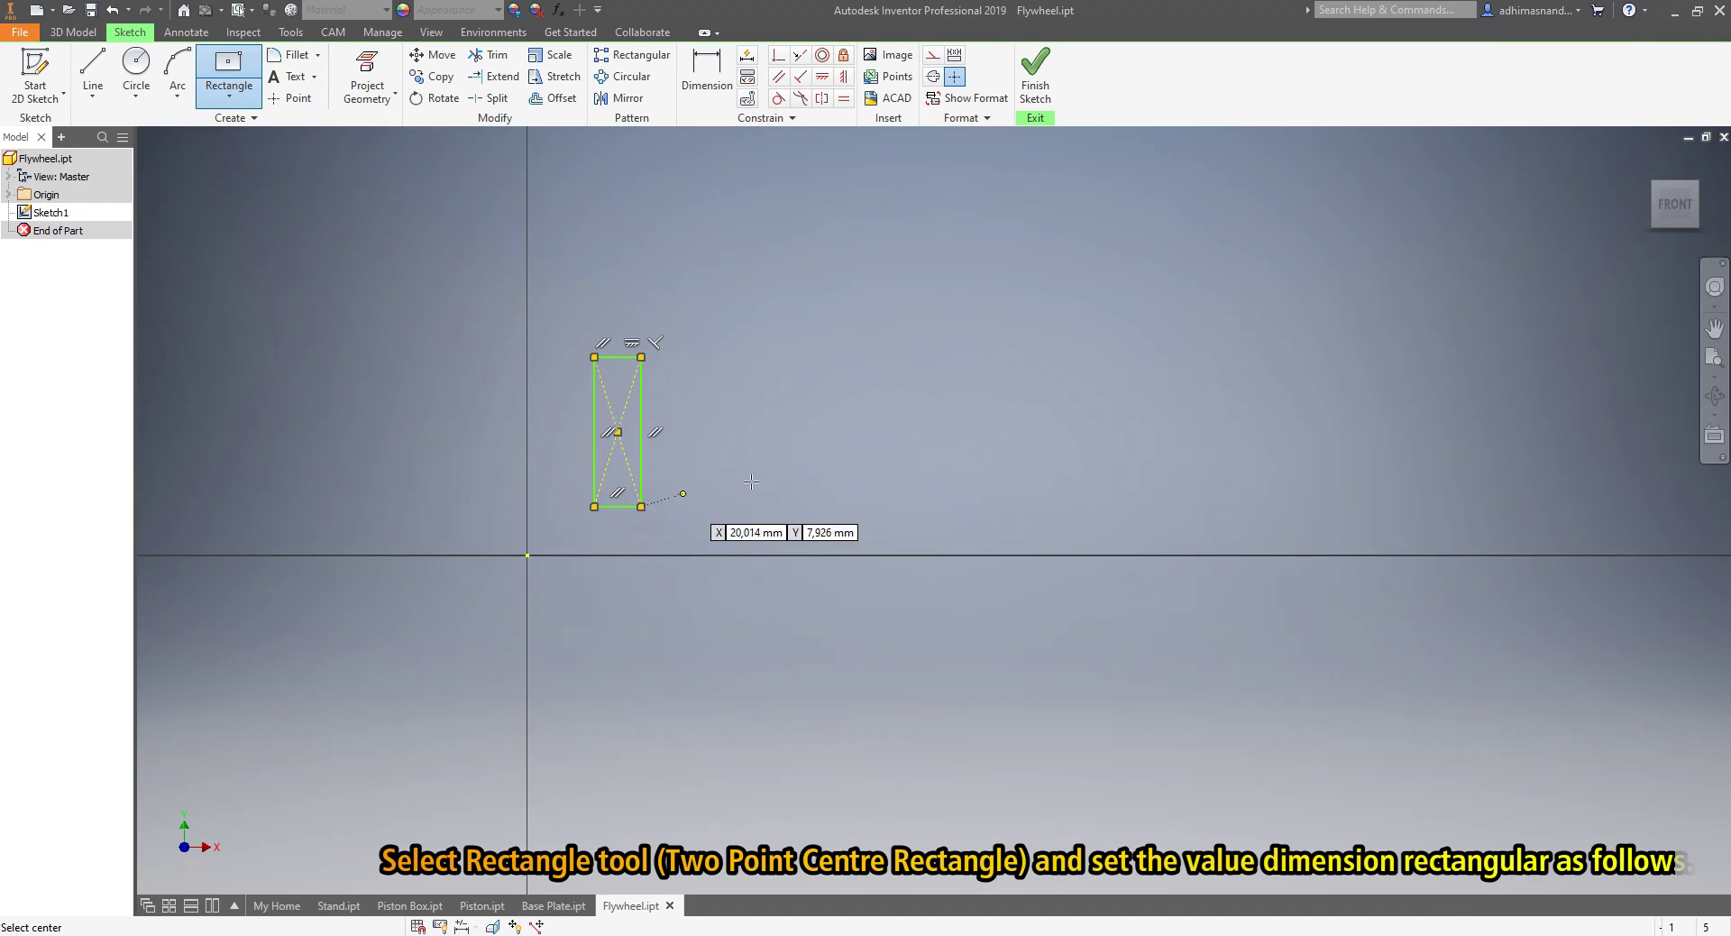
# - Dimension the upright rectangle near the sketch origin to 4.5 mm wide and 25 mm high
pyautogui.click(707, 70)
pyautogui.scroll(3, 616, 377)
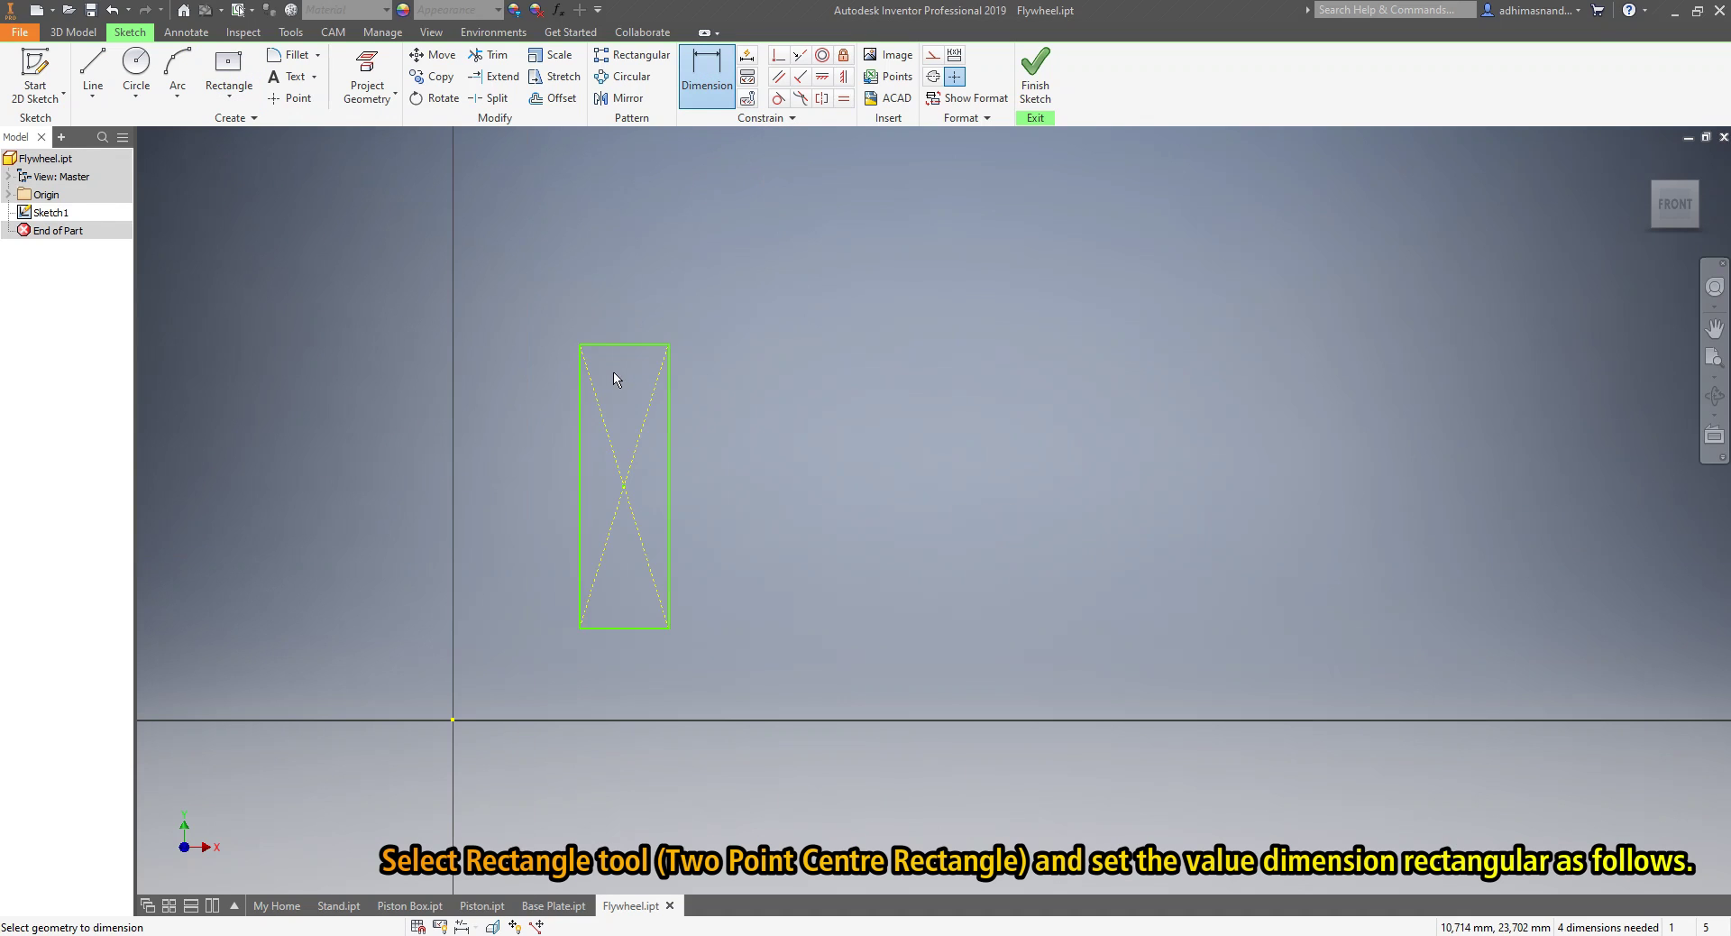
pyautogui.click(620, 344)
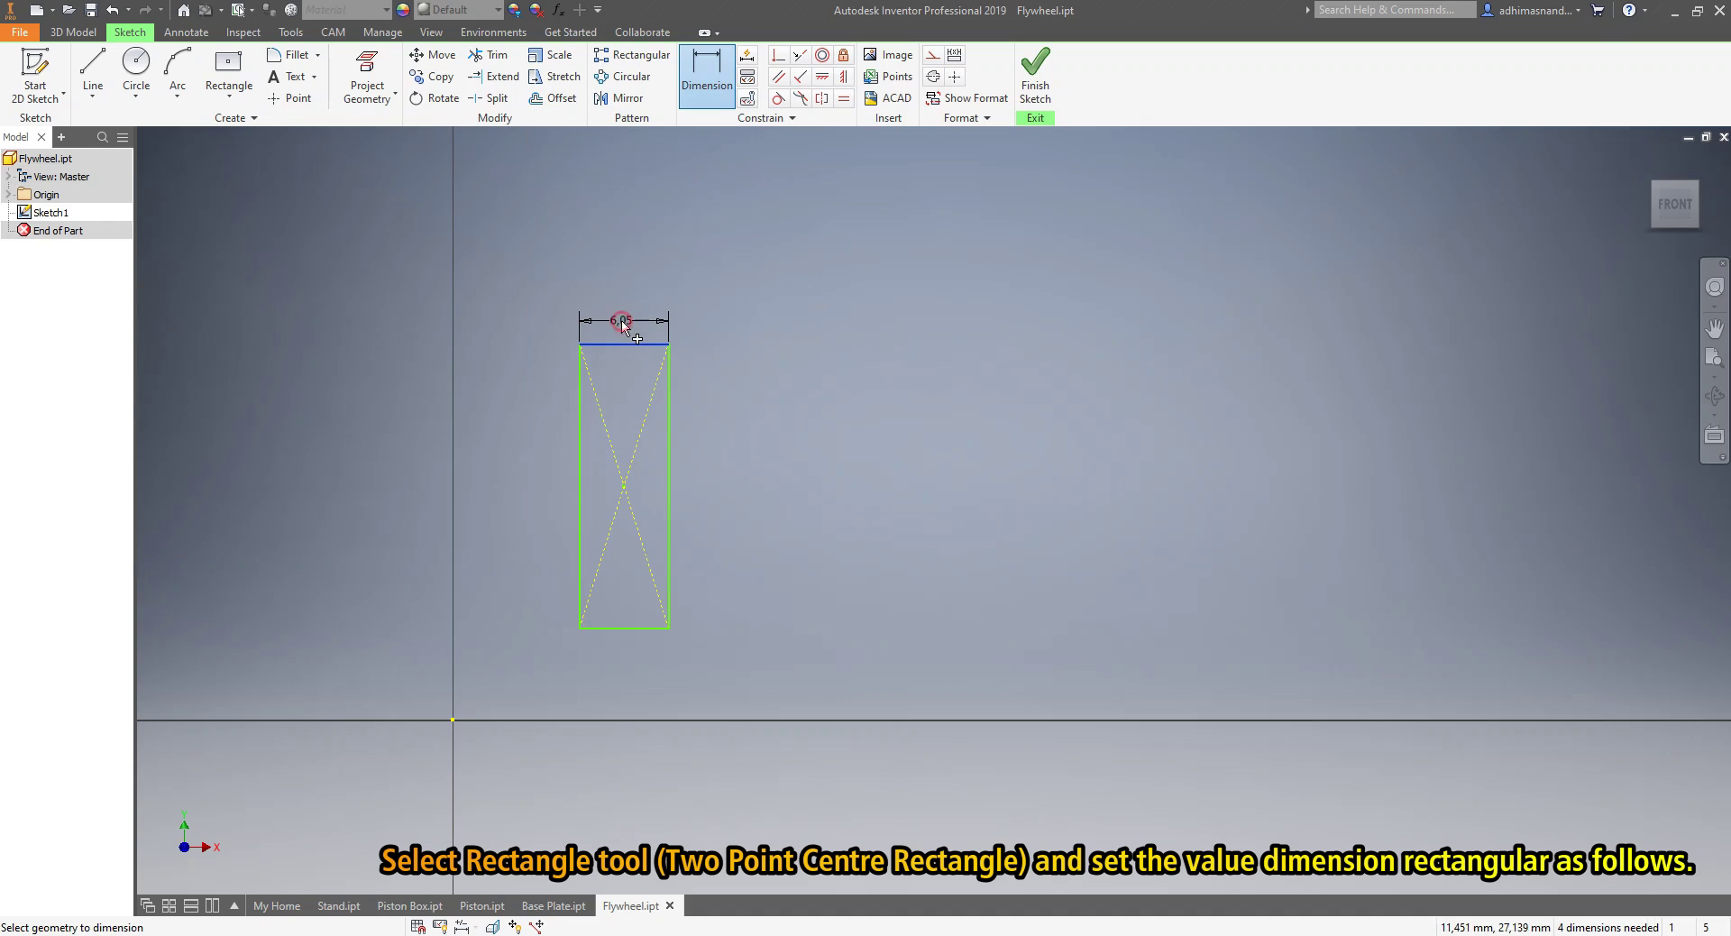
pyautogui.click(621, 320)
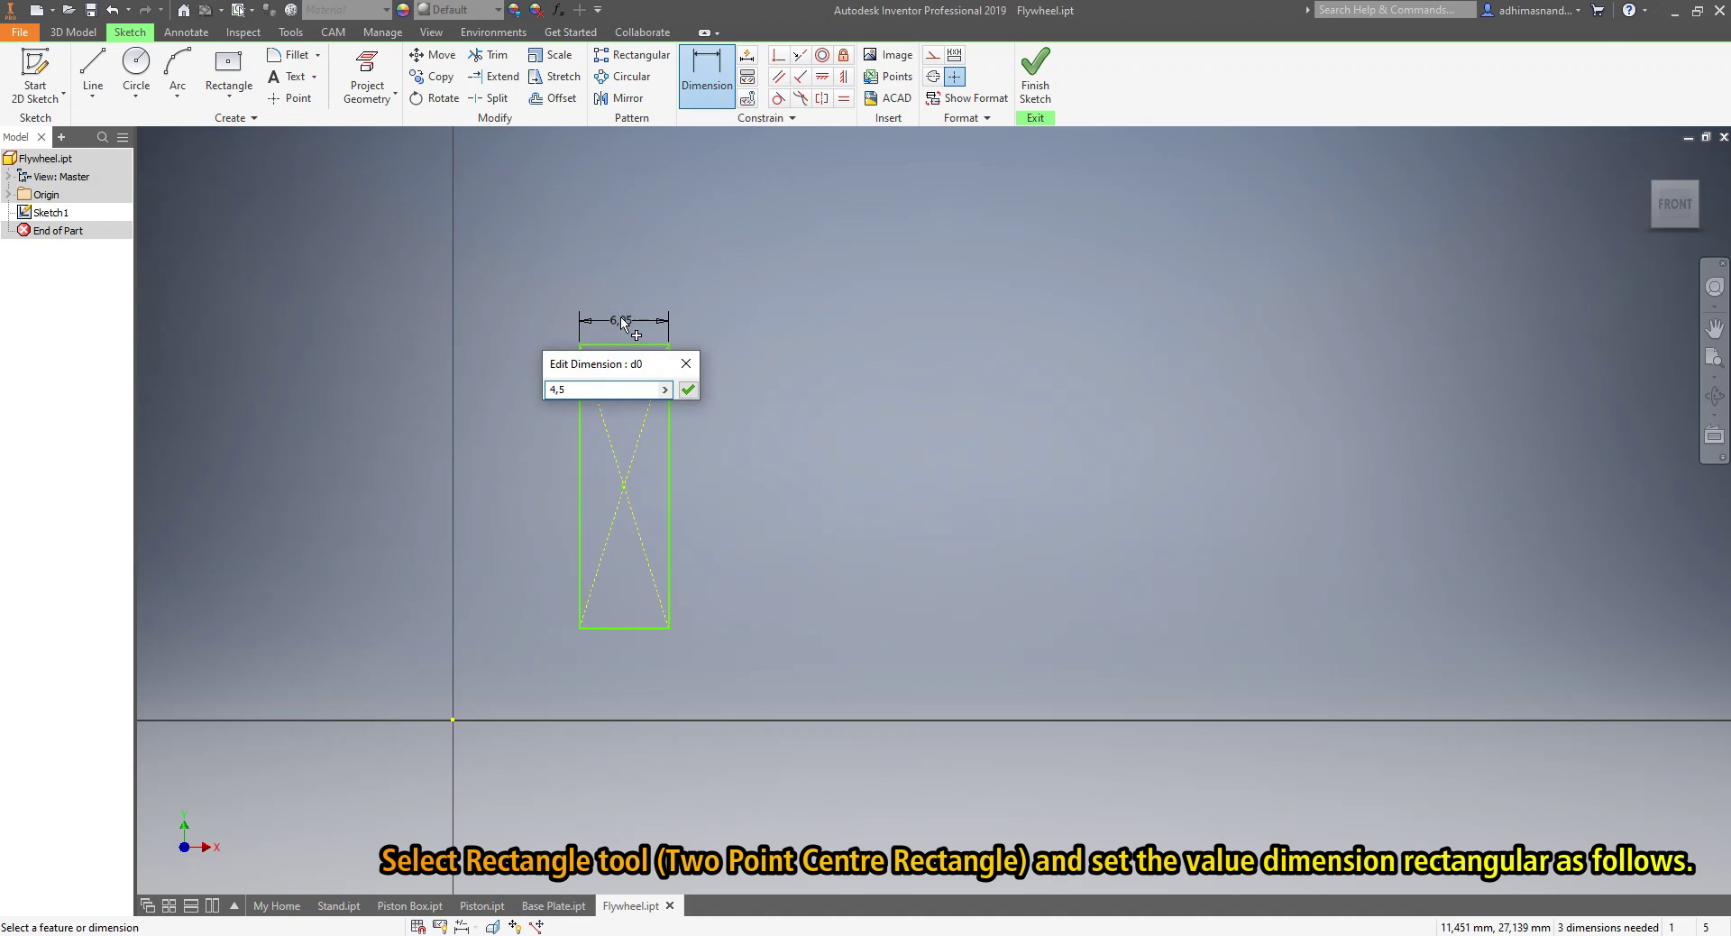
pyautogui.click(686, 390)
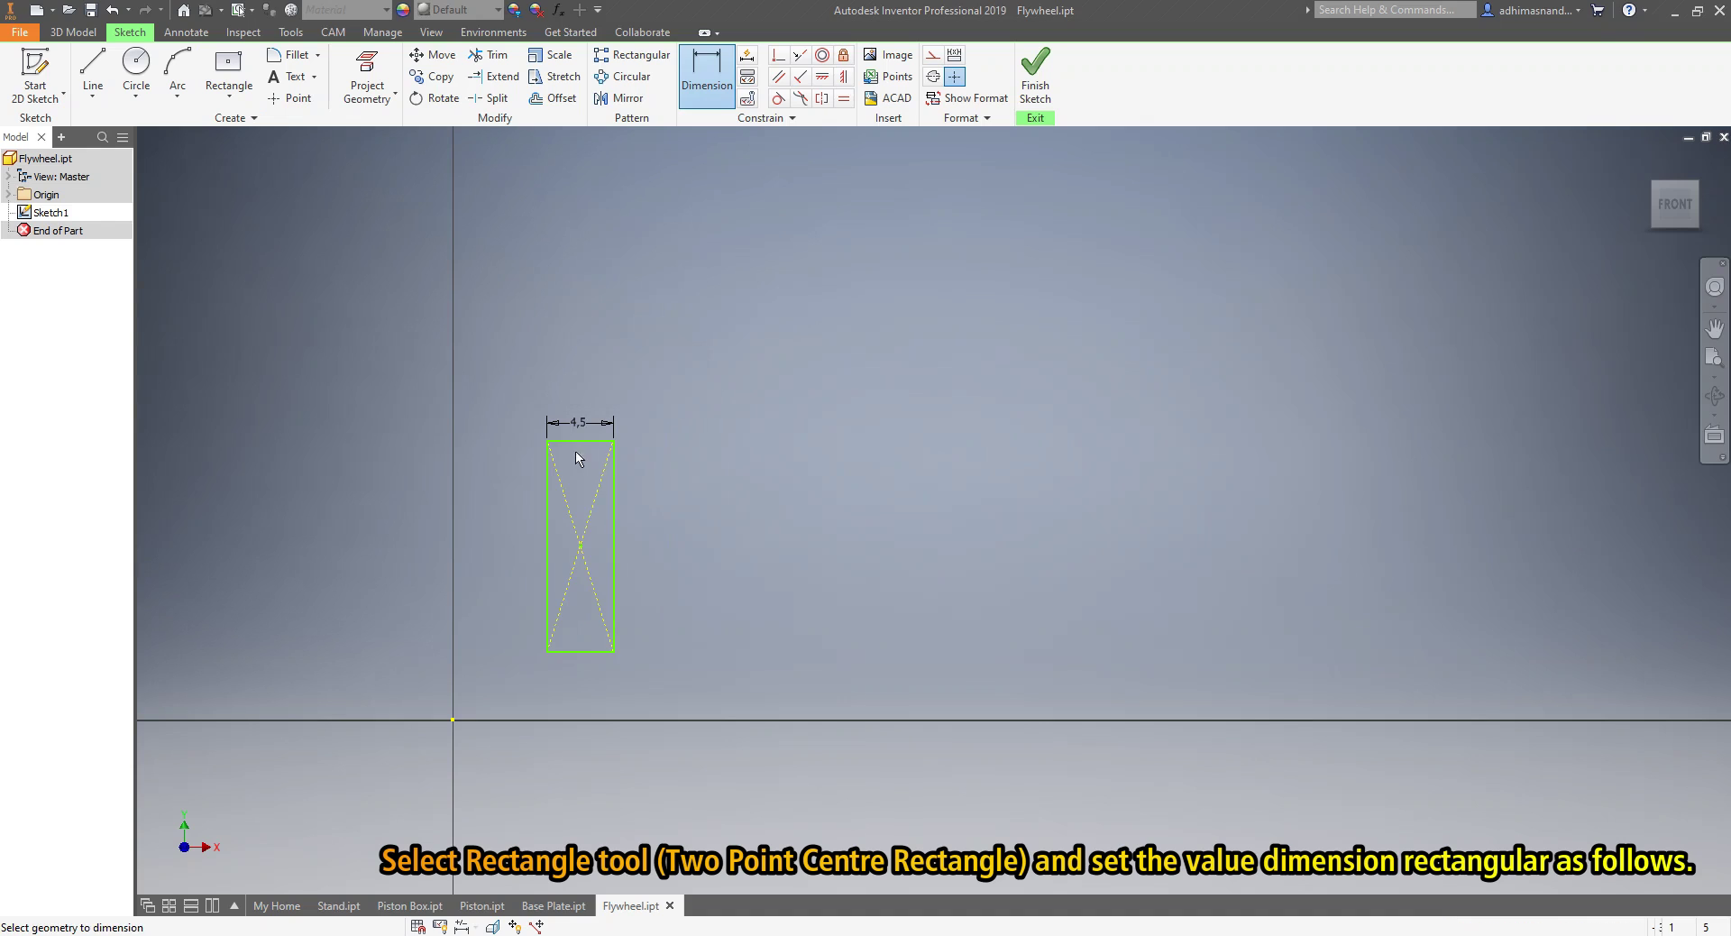
pyautogui.click(544, 536)
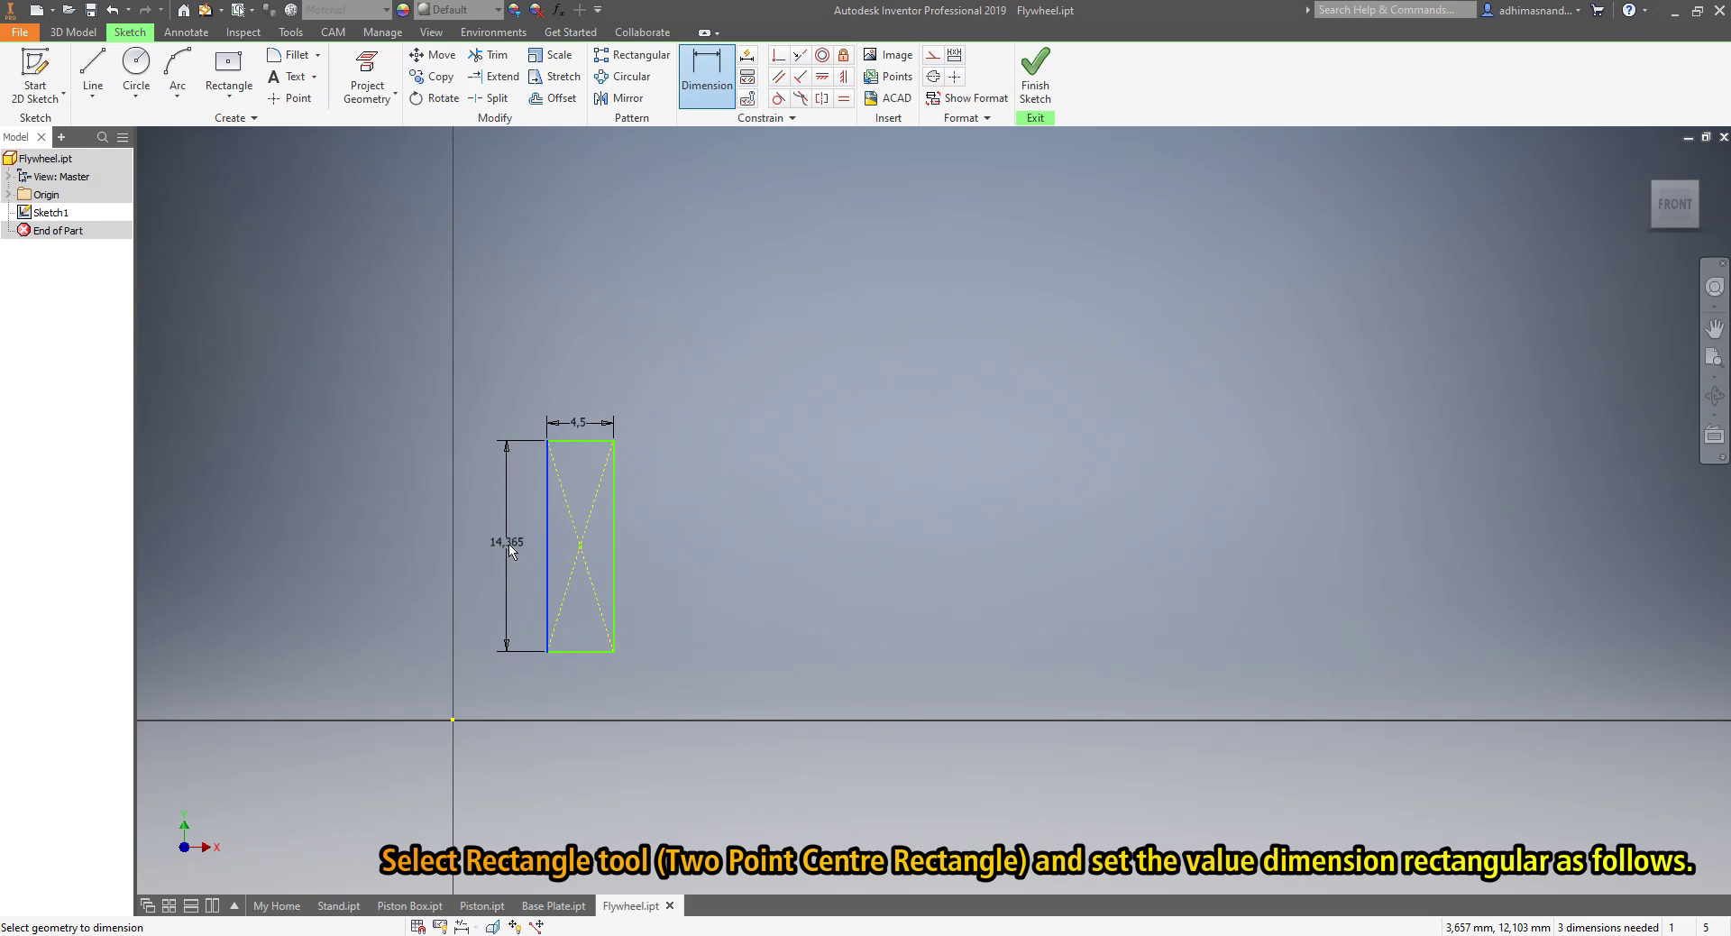
pyautogui.click(510, 550)
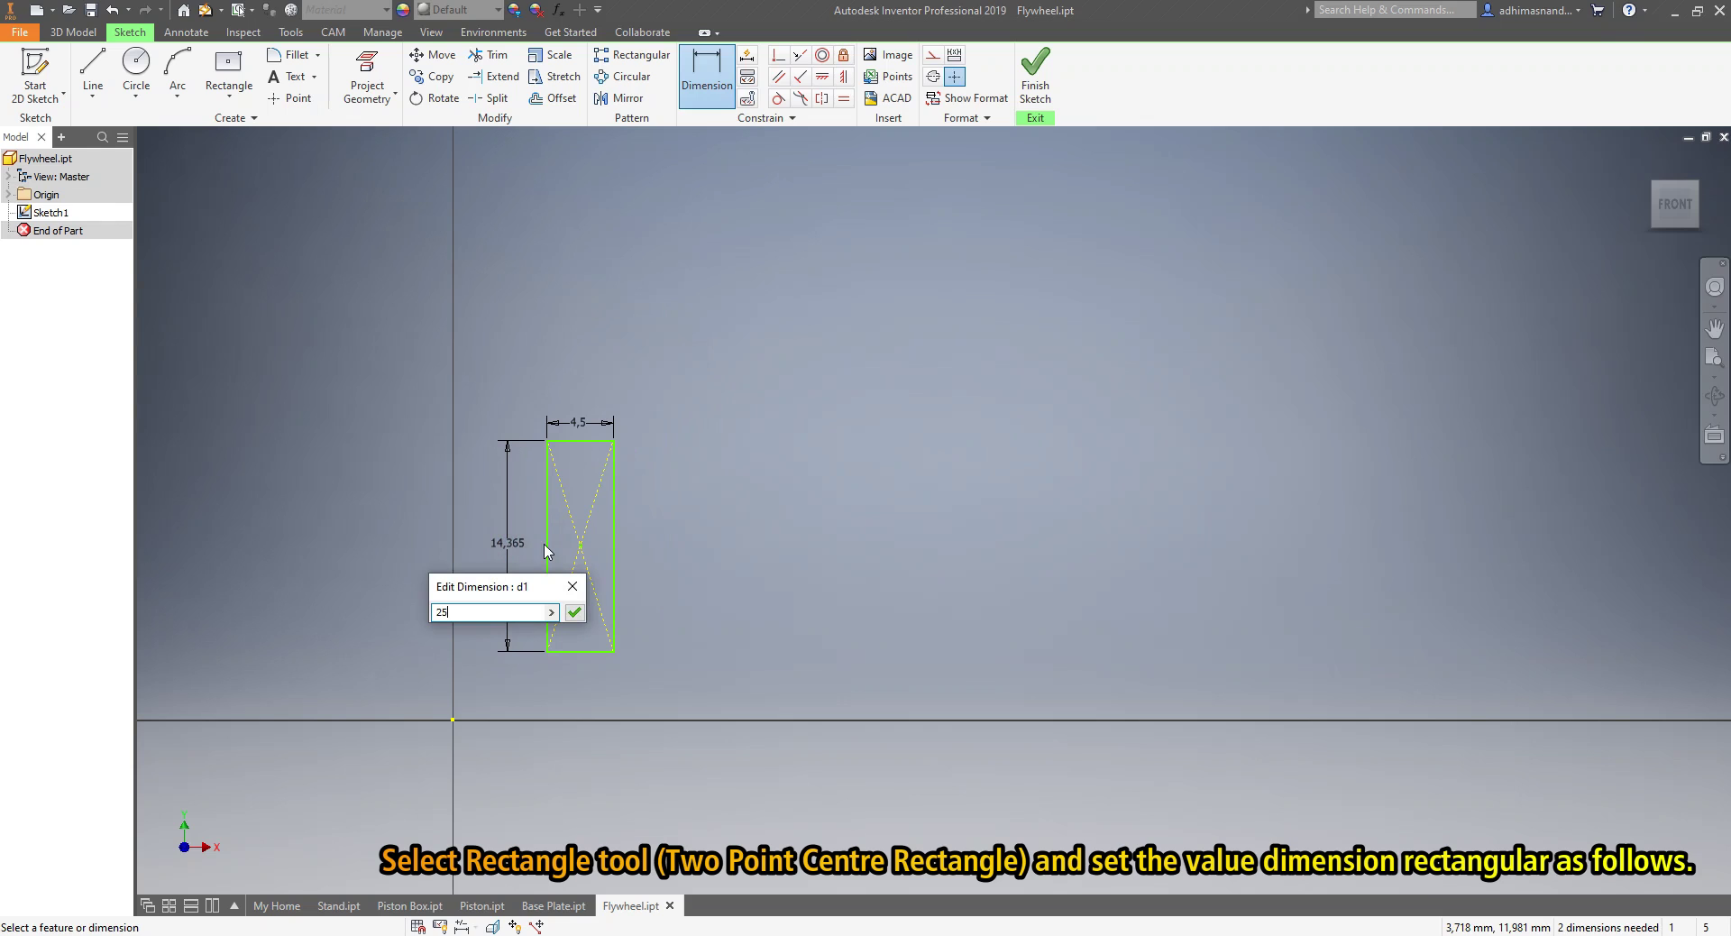
pyautogui.write('25')
pyautogui.click(574, 612)
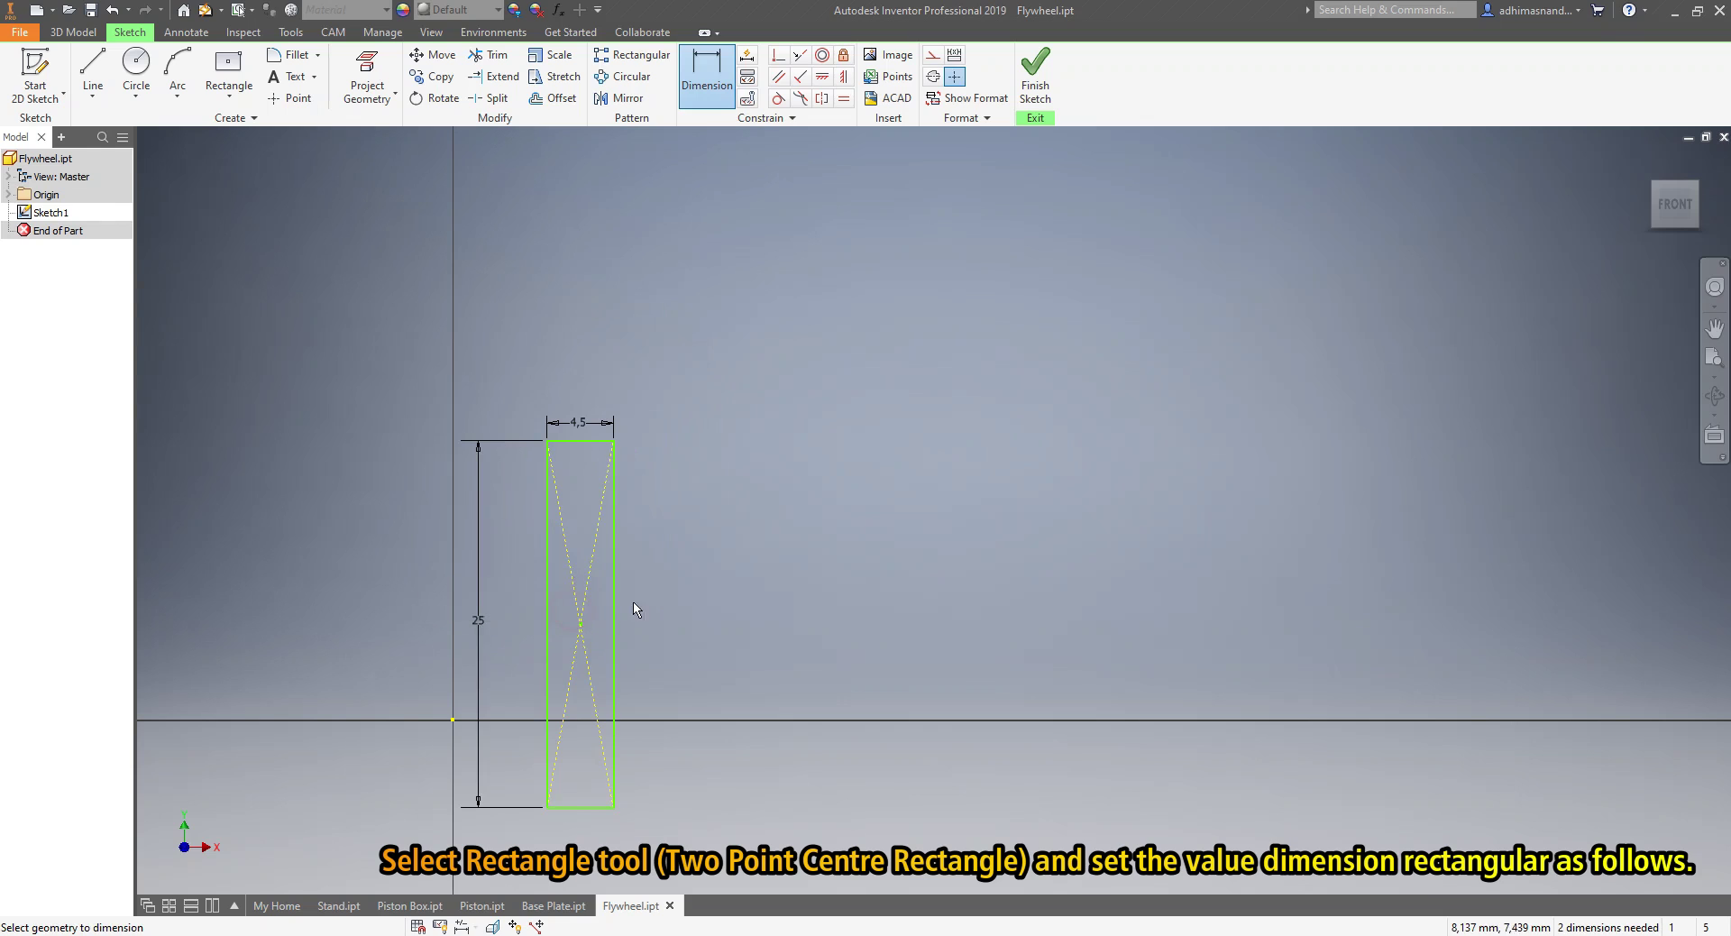
# - Draw a long horizontal two-point center rectangle about 66 mm wide and 7.7 mm high, to the right of the upright one
pyautogui.moveTo(889, 587); pyautogui.dragTo(630, 553, button='middle')
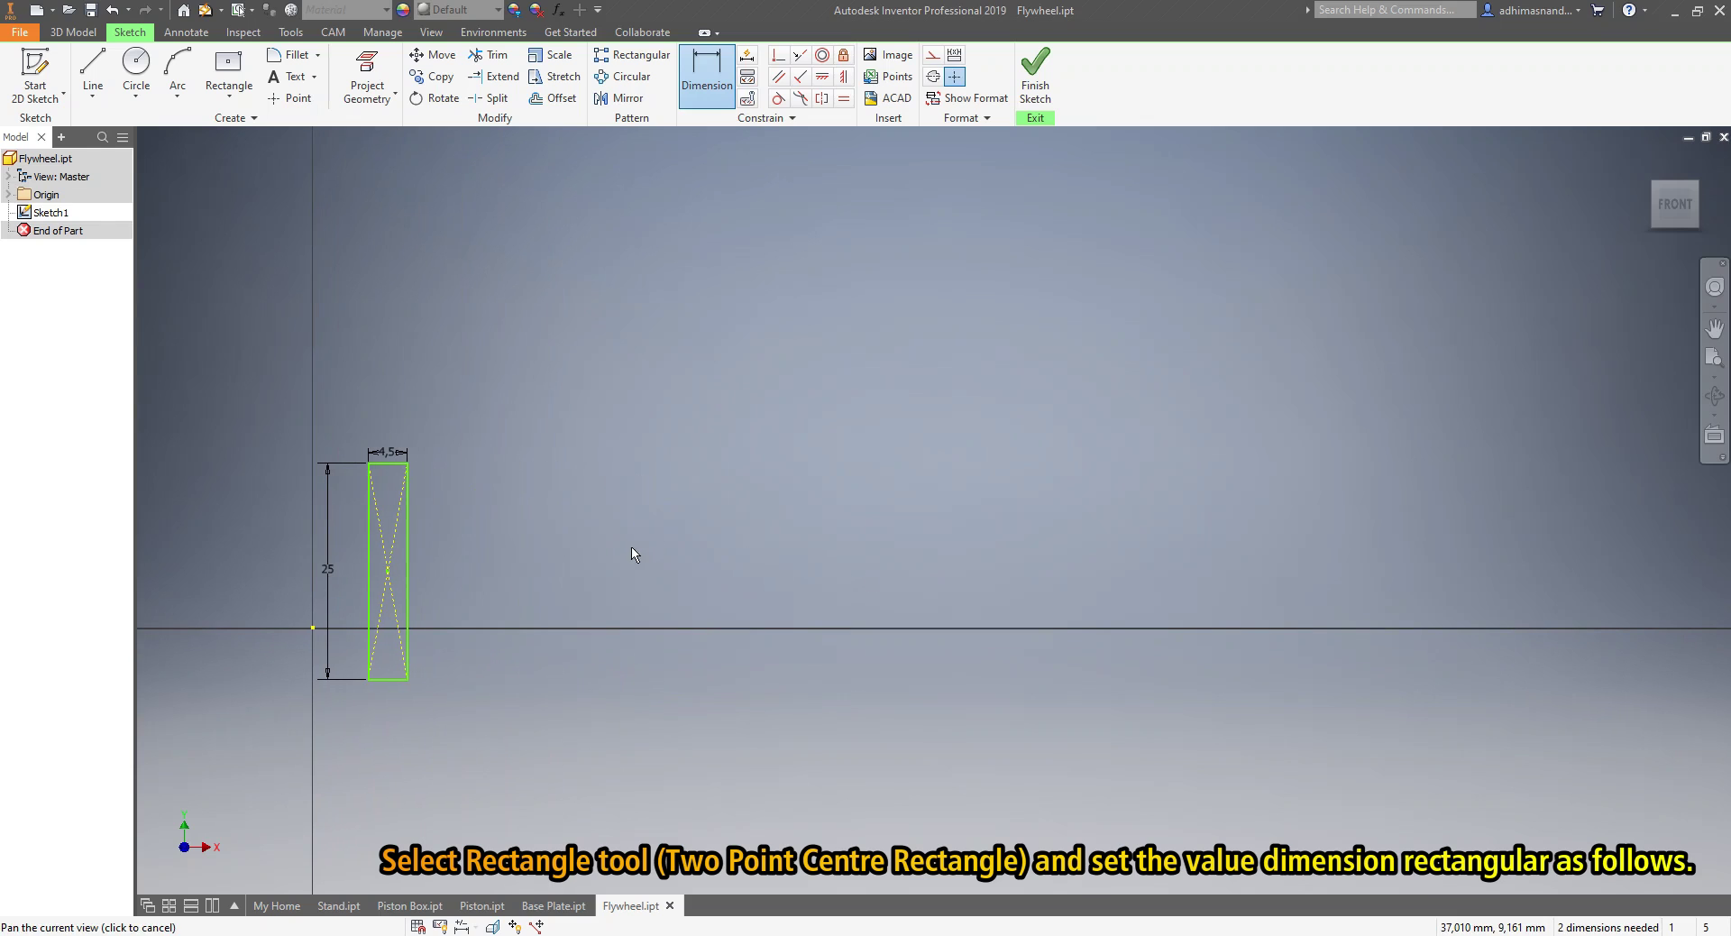
pyautogui.click(240, 69)
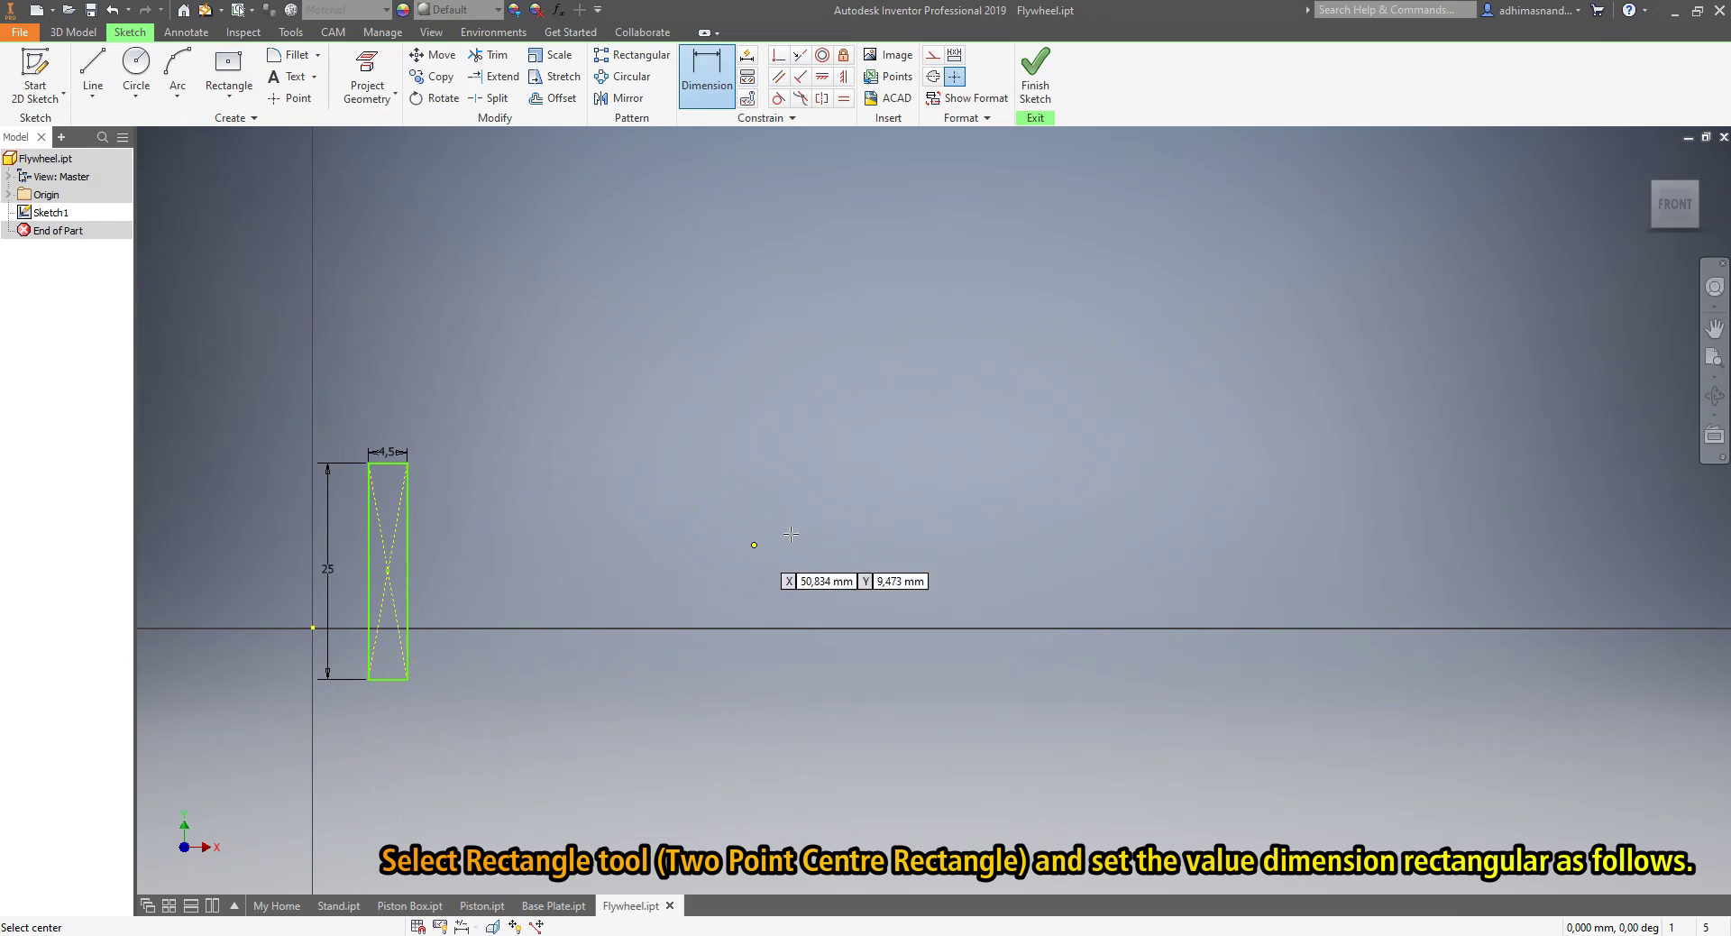
pyautogui.click(995, 519)
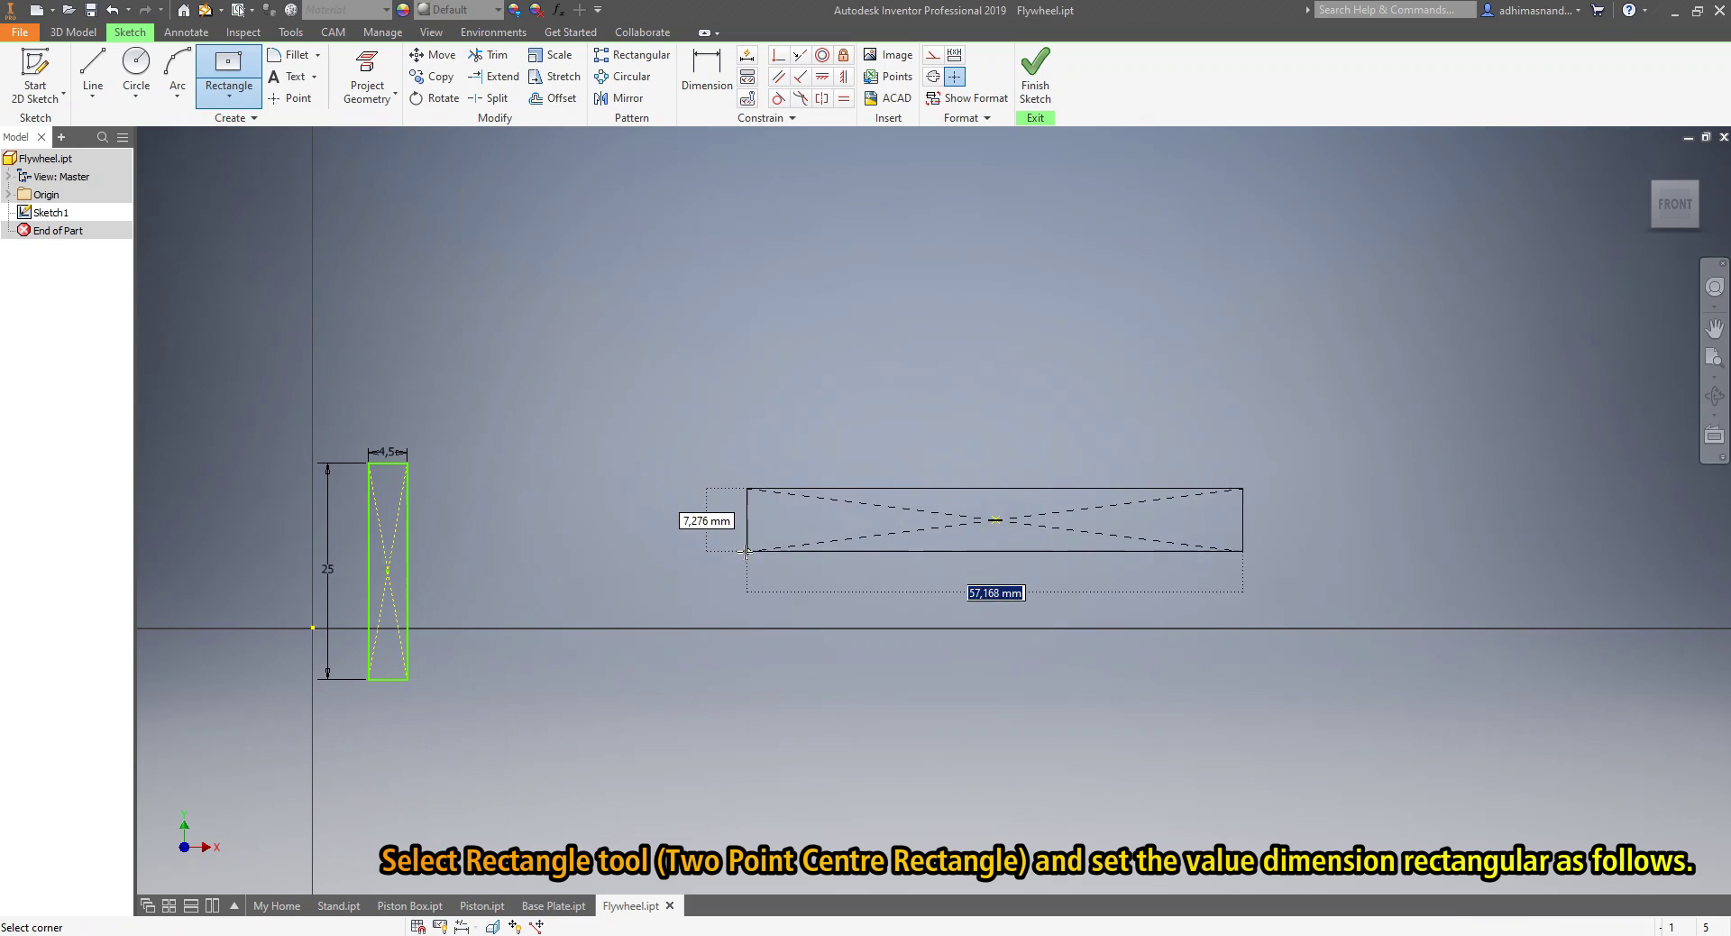
pyautogui.click(710, 554)
pyautogui.press('Escape')
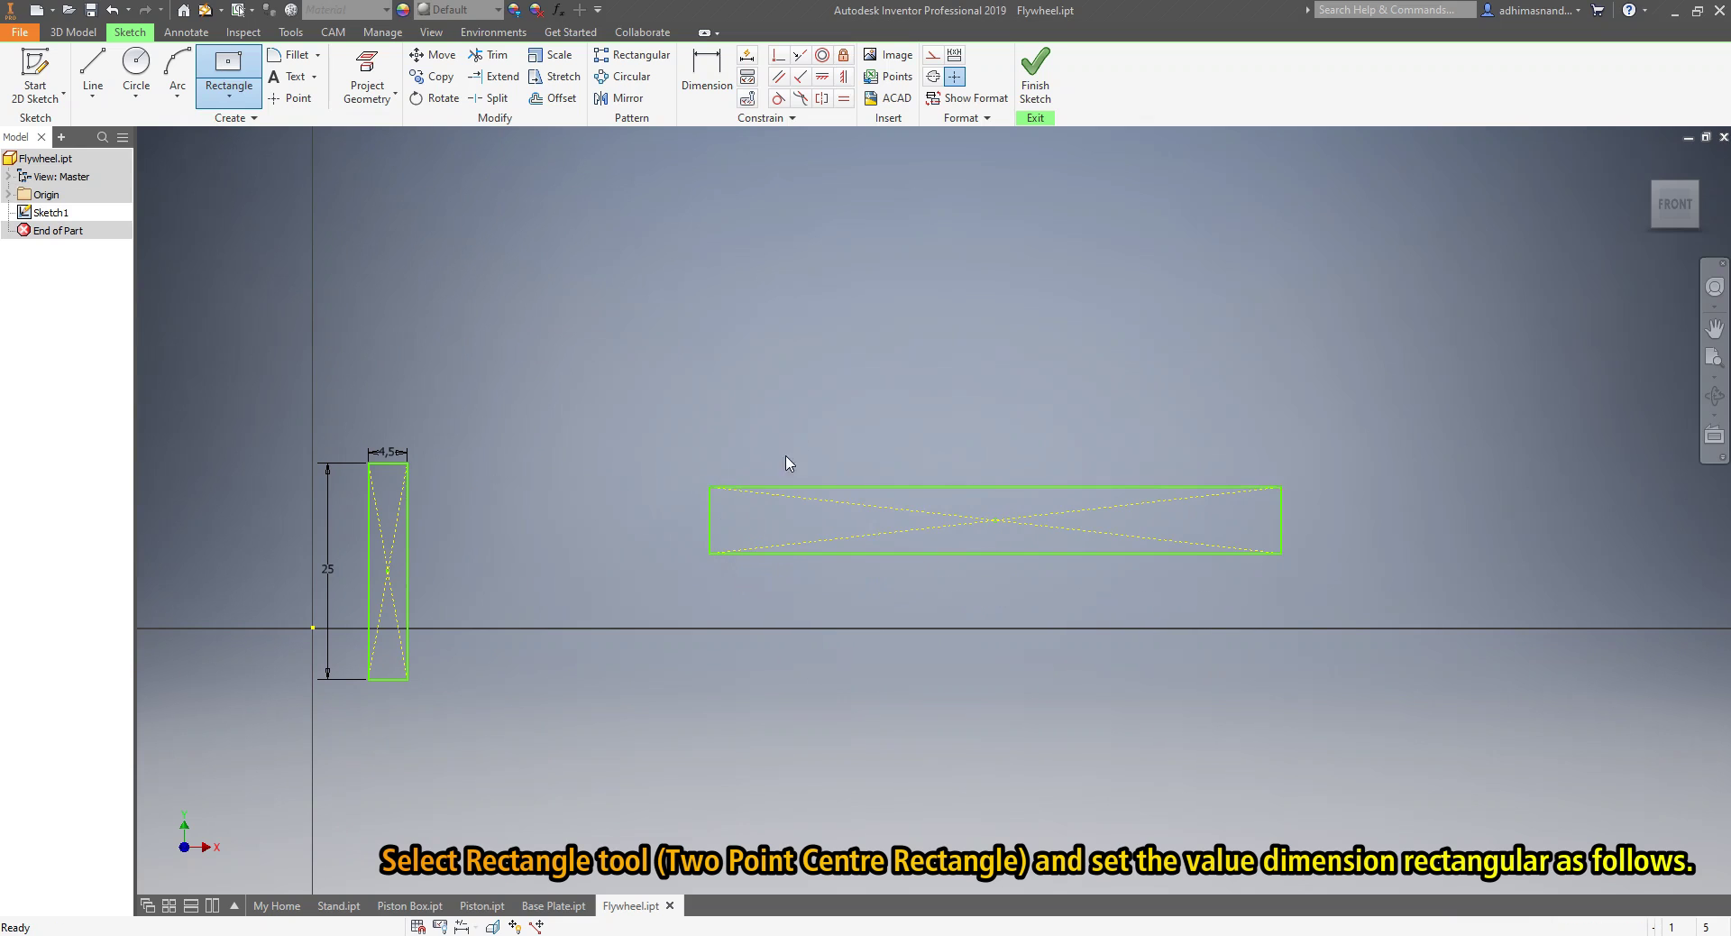
# - Dimension the long horizontal rectangle to 70 mm wide and 5 mm high
pyautogui.click(706, 70)
pyautogui.scroll(-5, 929, 509)
pyautogui.scroll(6, 973, 504)
pyautogui.scroll(3, 977, 476)
pyautogui.click(977, 471)
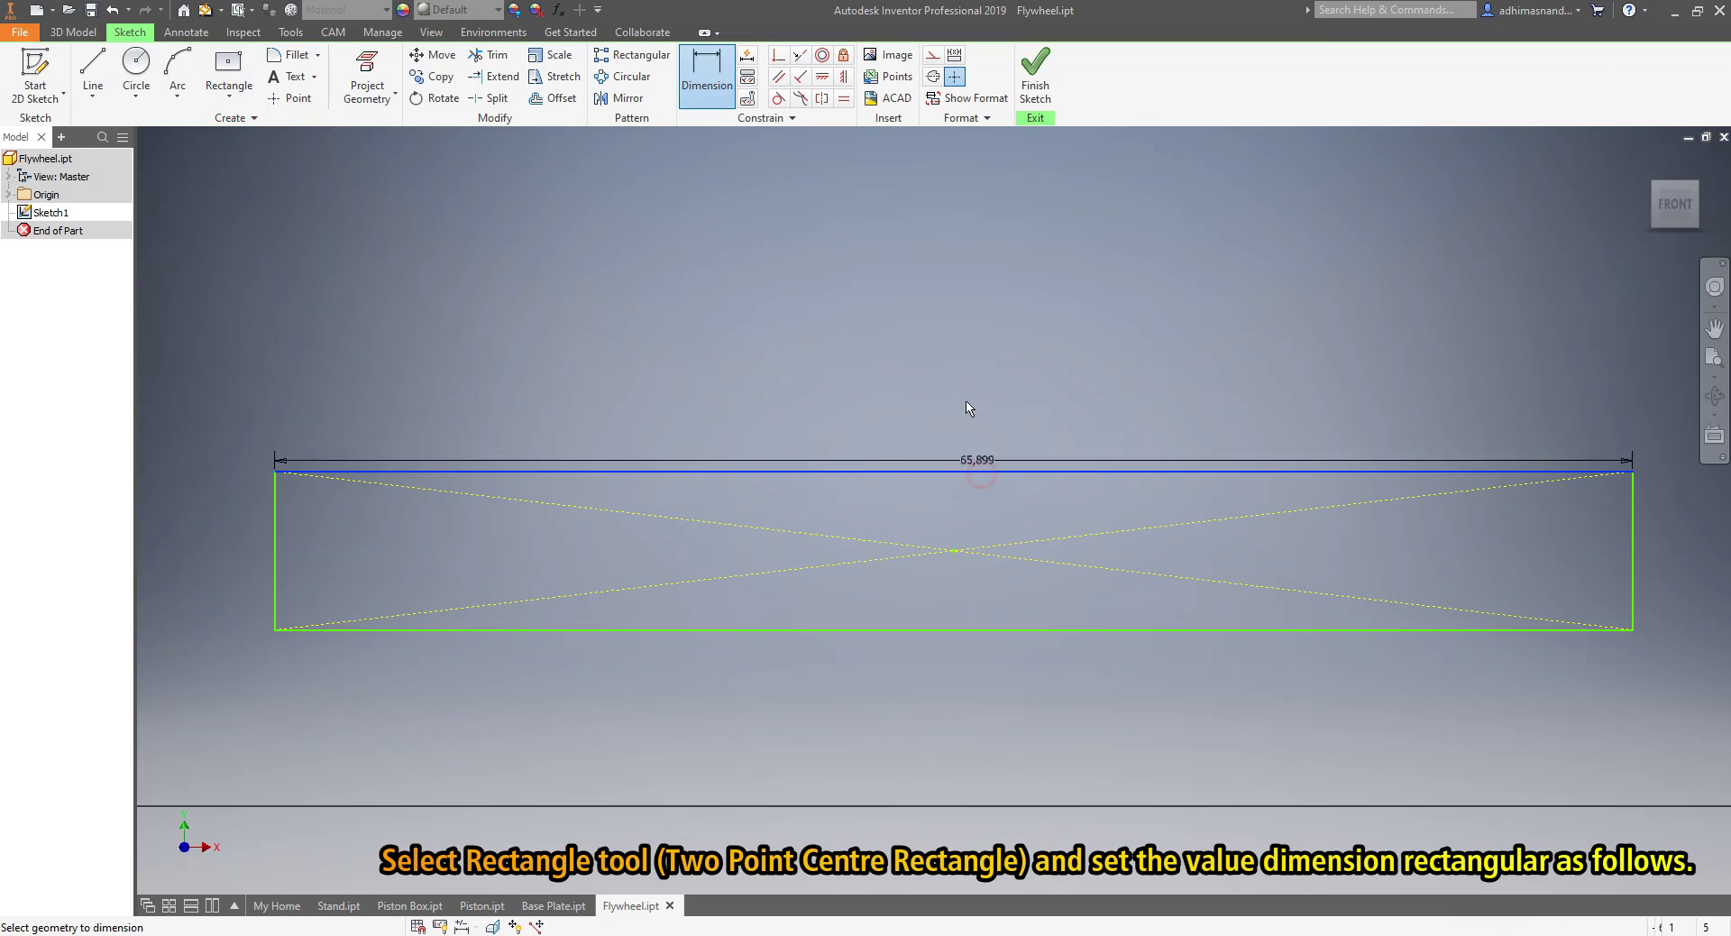
pyautogui.click(964, 398)
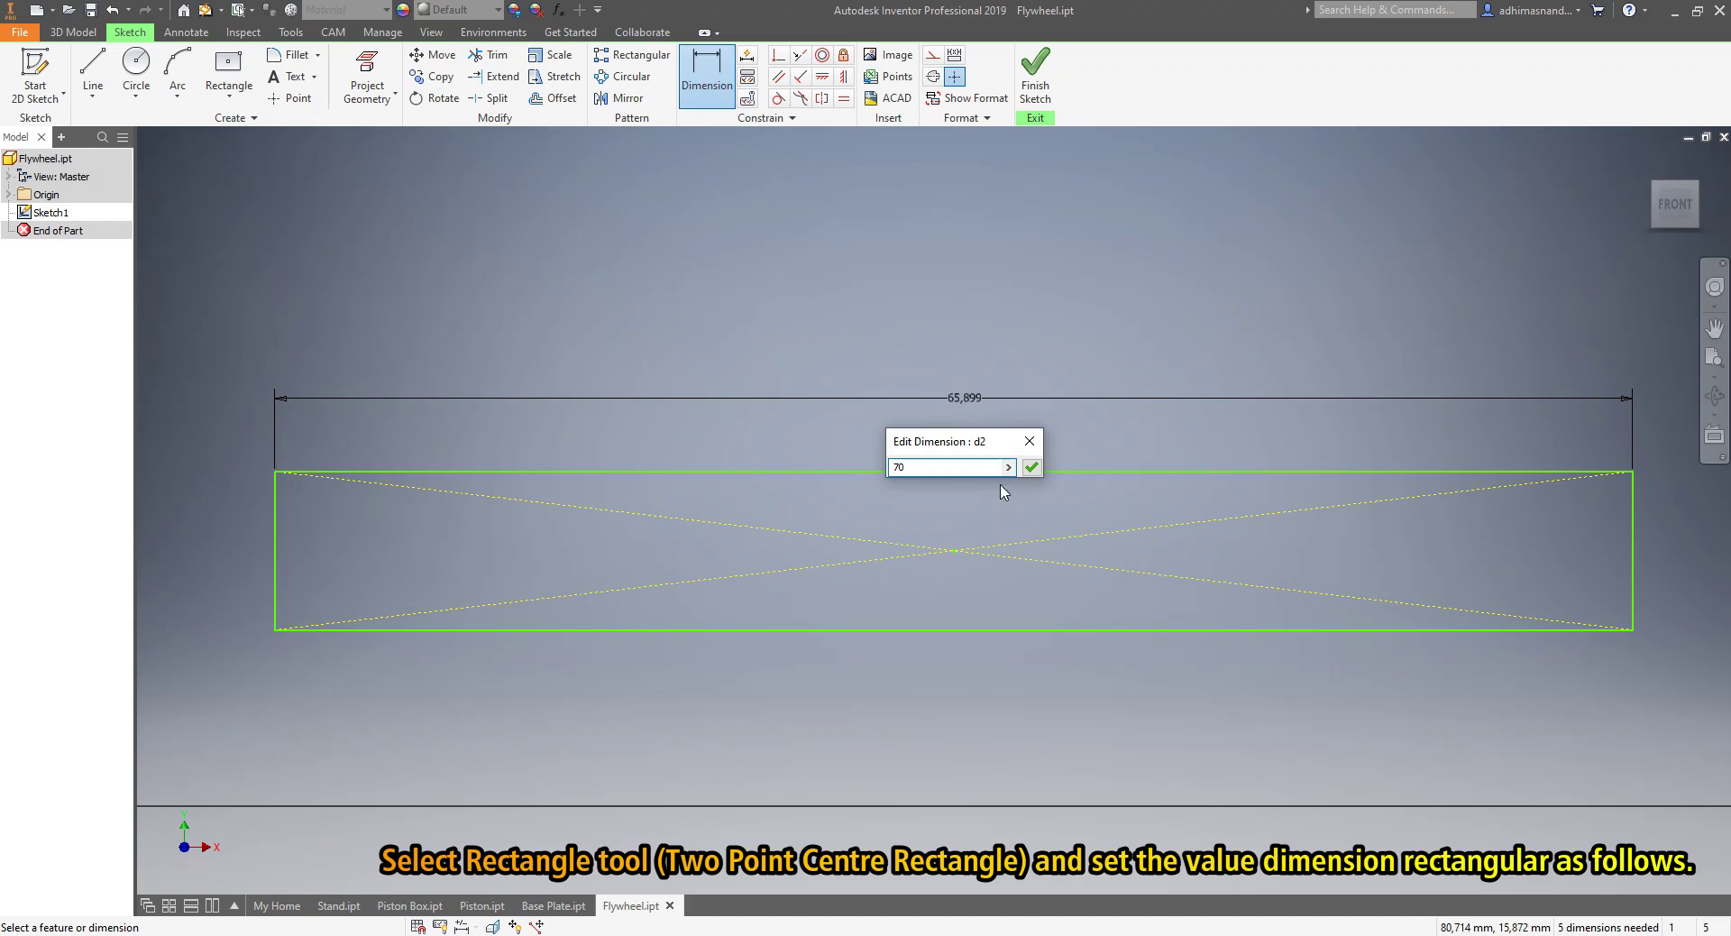
pyautogui.click(1031, 467)
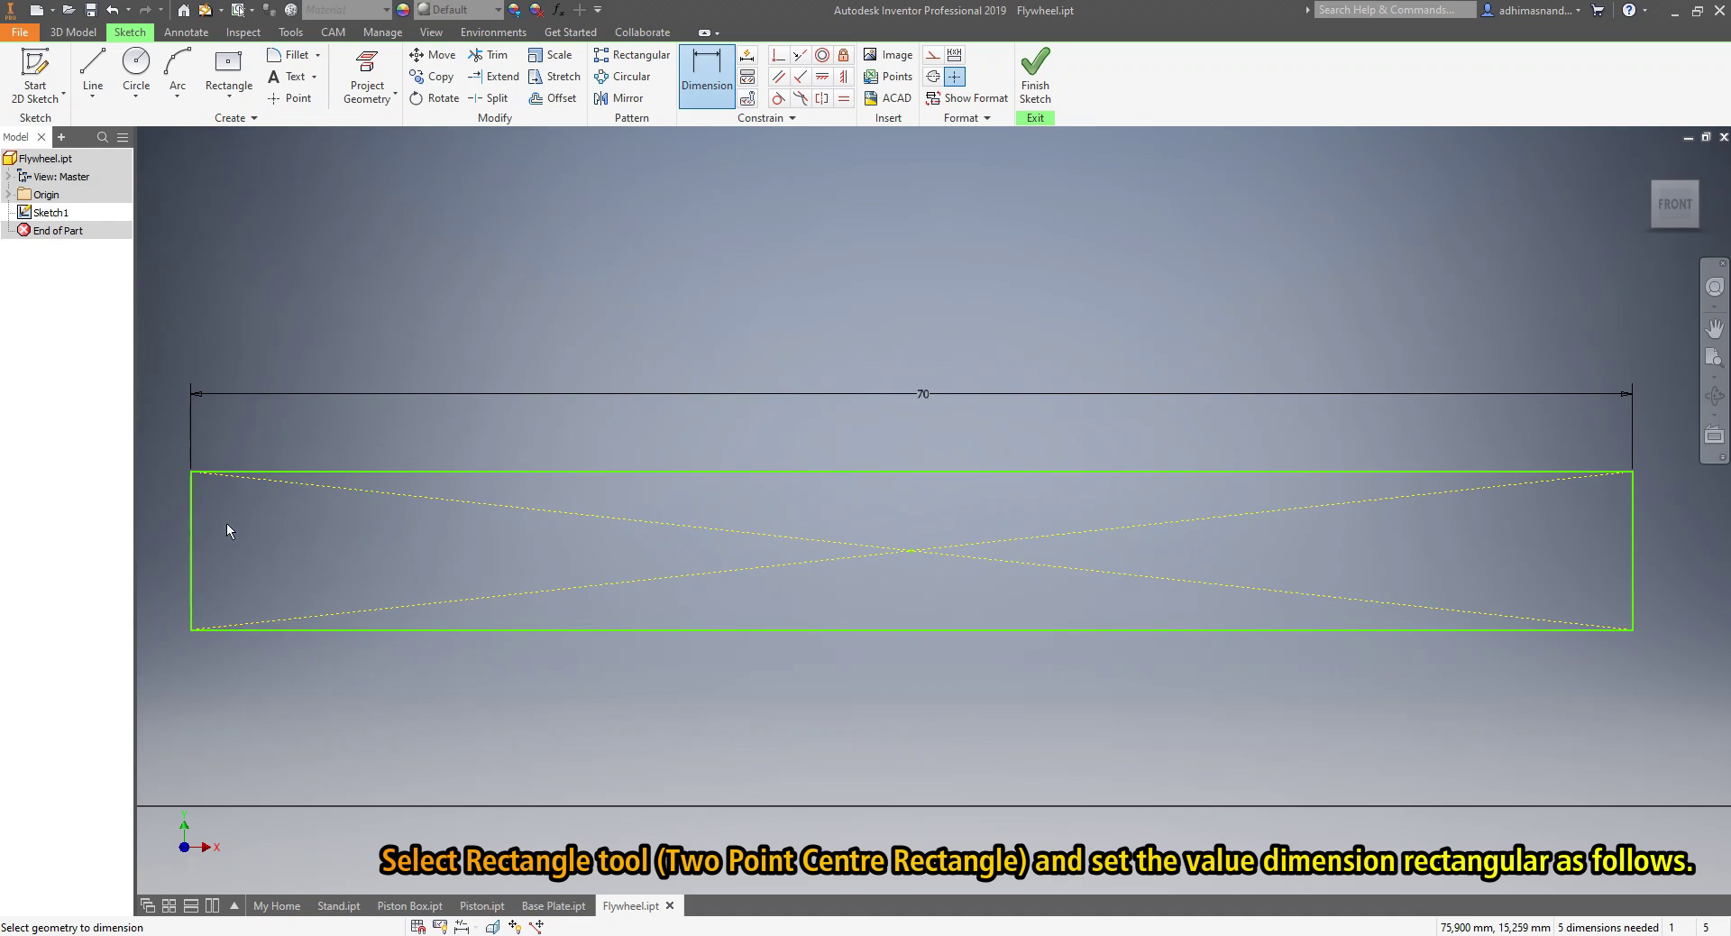
pyautogui.moveTo(200, 536); pyautogui.dragTo(423, 527, button='middle')
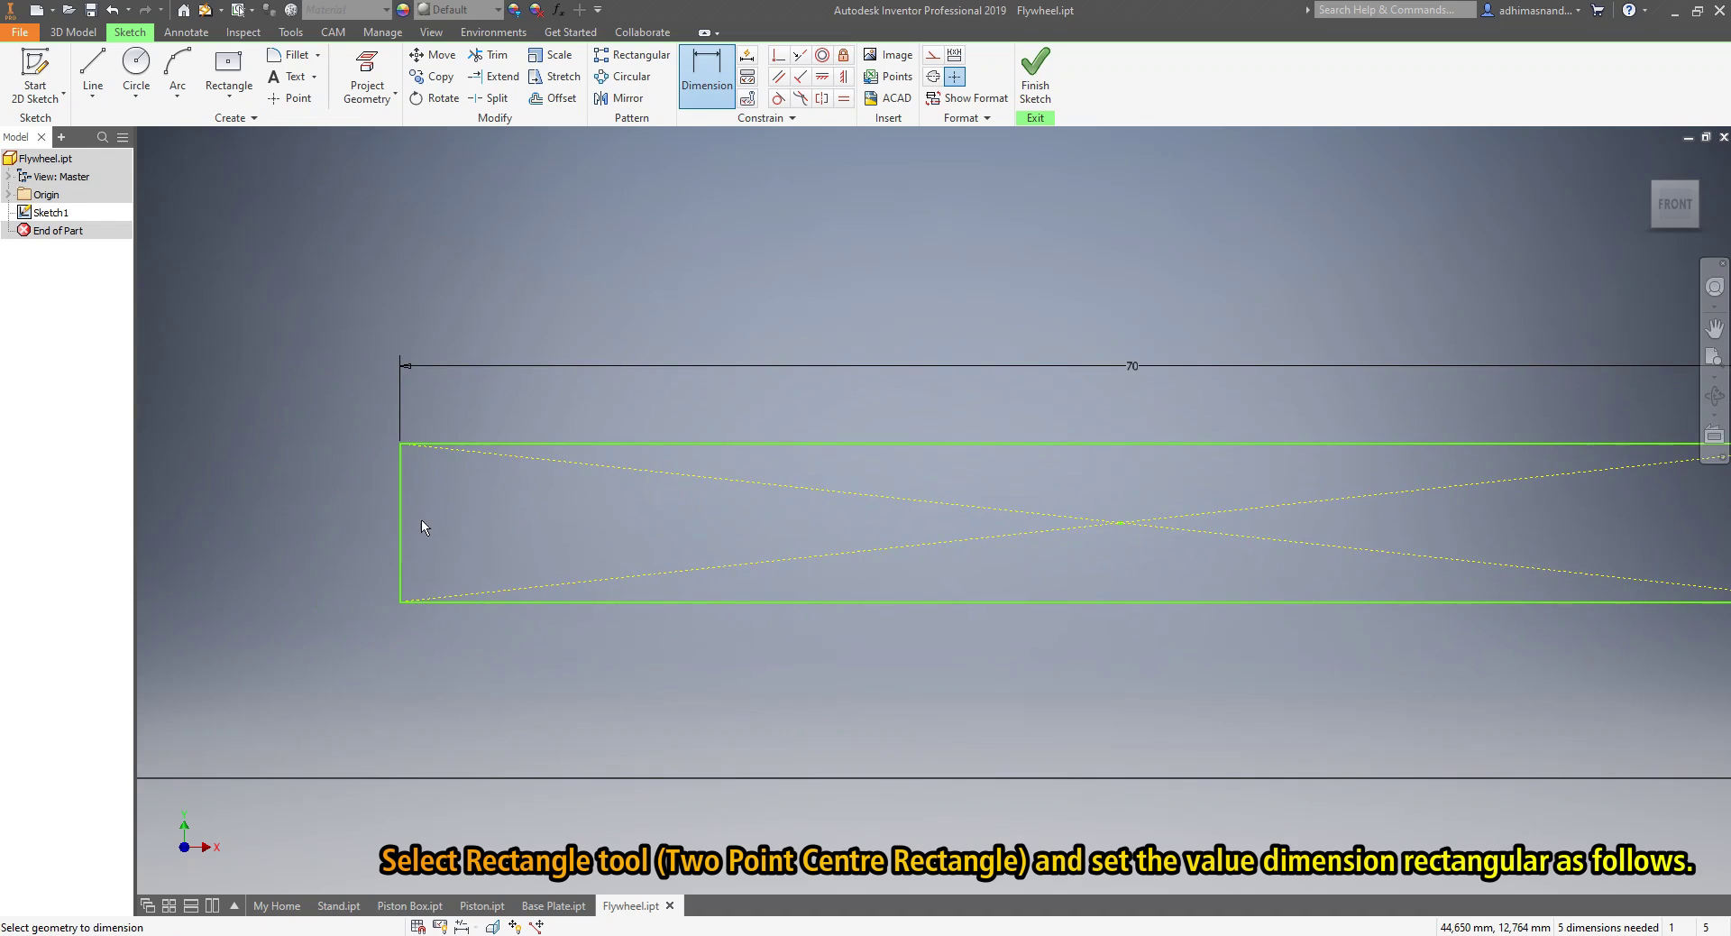
pyautogui.click(377, 531)
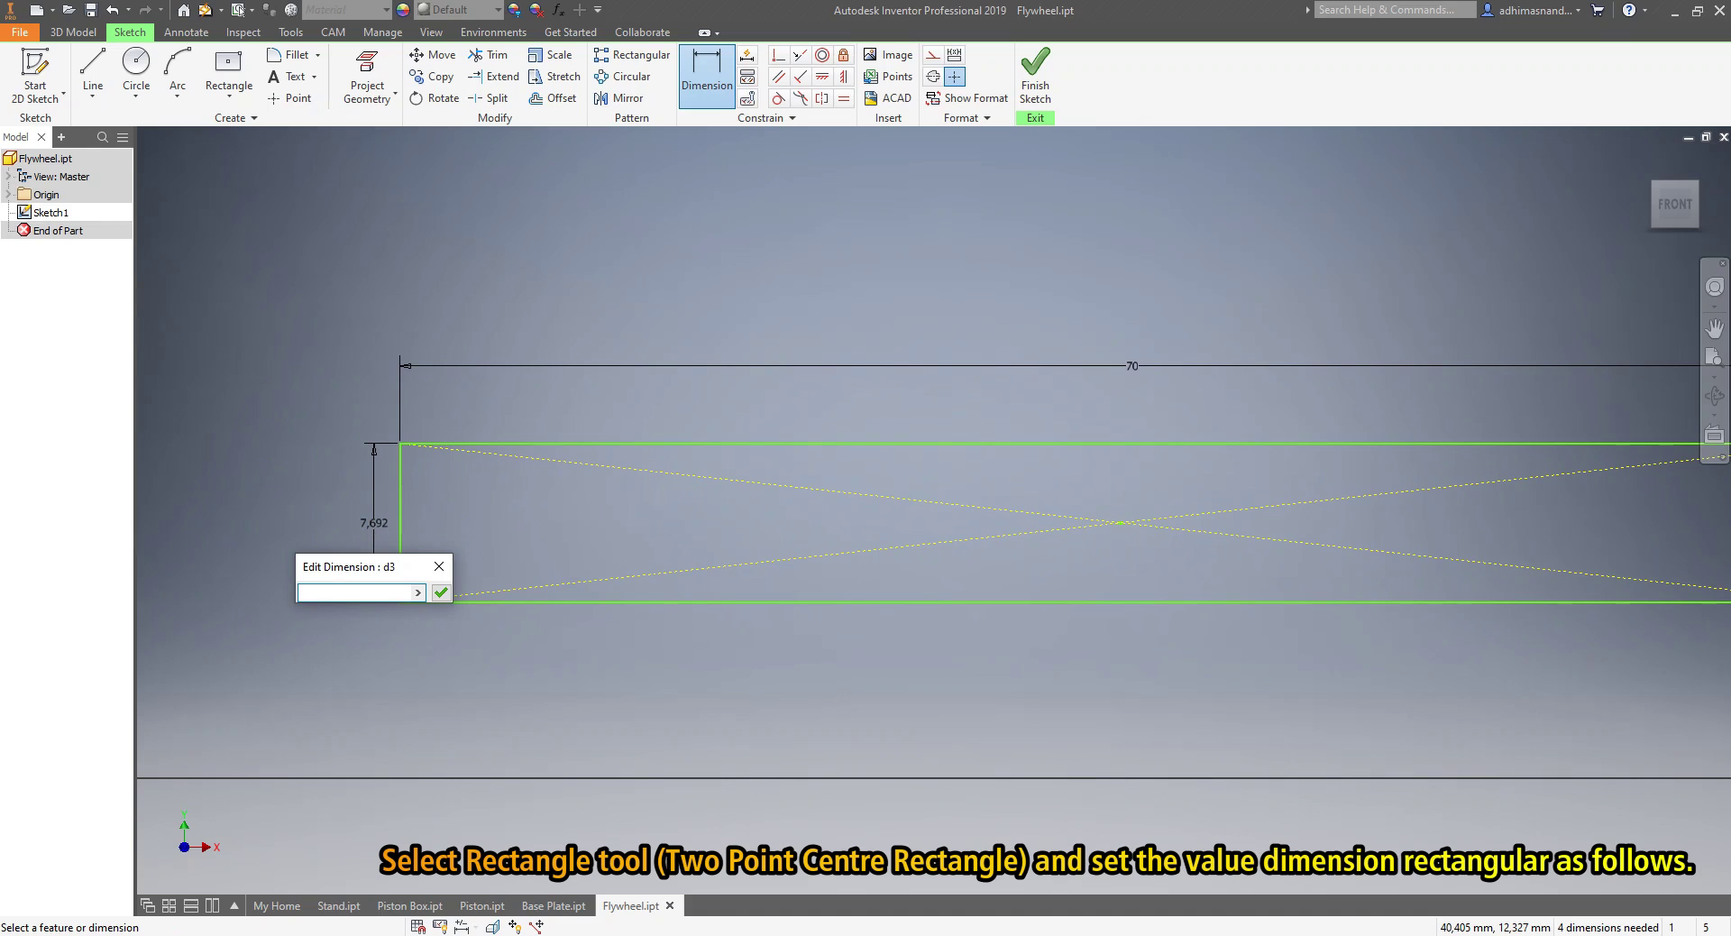
pyautogui.write('5')
pyautogui.click(439, 592)
# - Draw an upright two-point center rectangle about 10.8 mm wide and 19.6 mm high, beyond the right end of the 70 mm rectangle
pyautogui.scroll(-4, 548, 577)
pyautogui.moveTo(547, 571); pyautogui.dragTo(351, 555, button='middle')
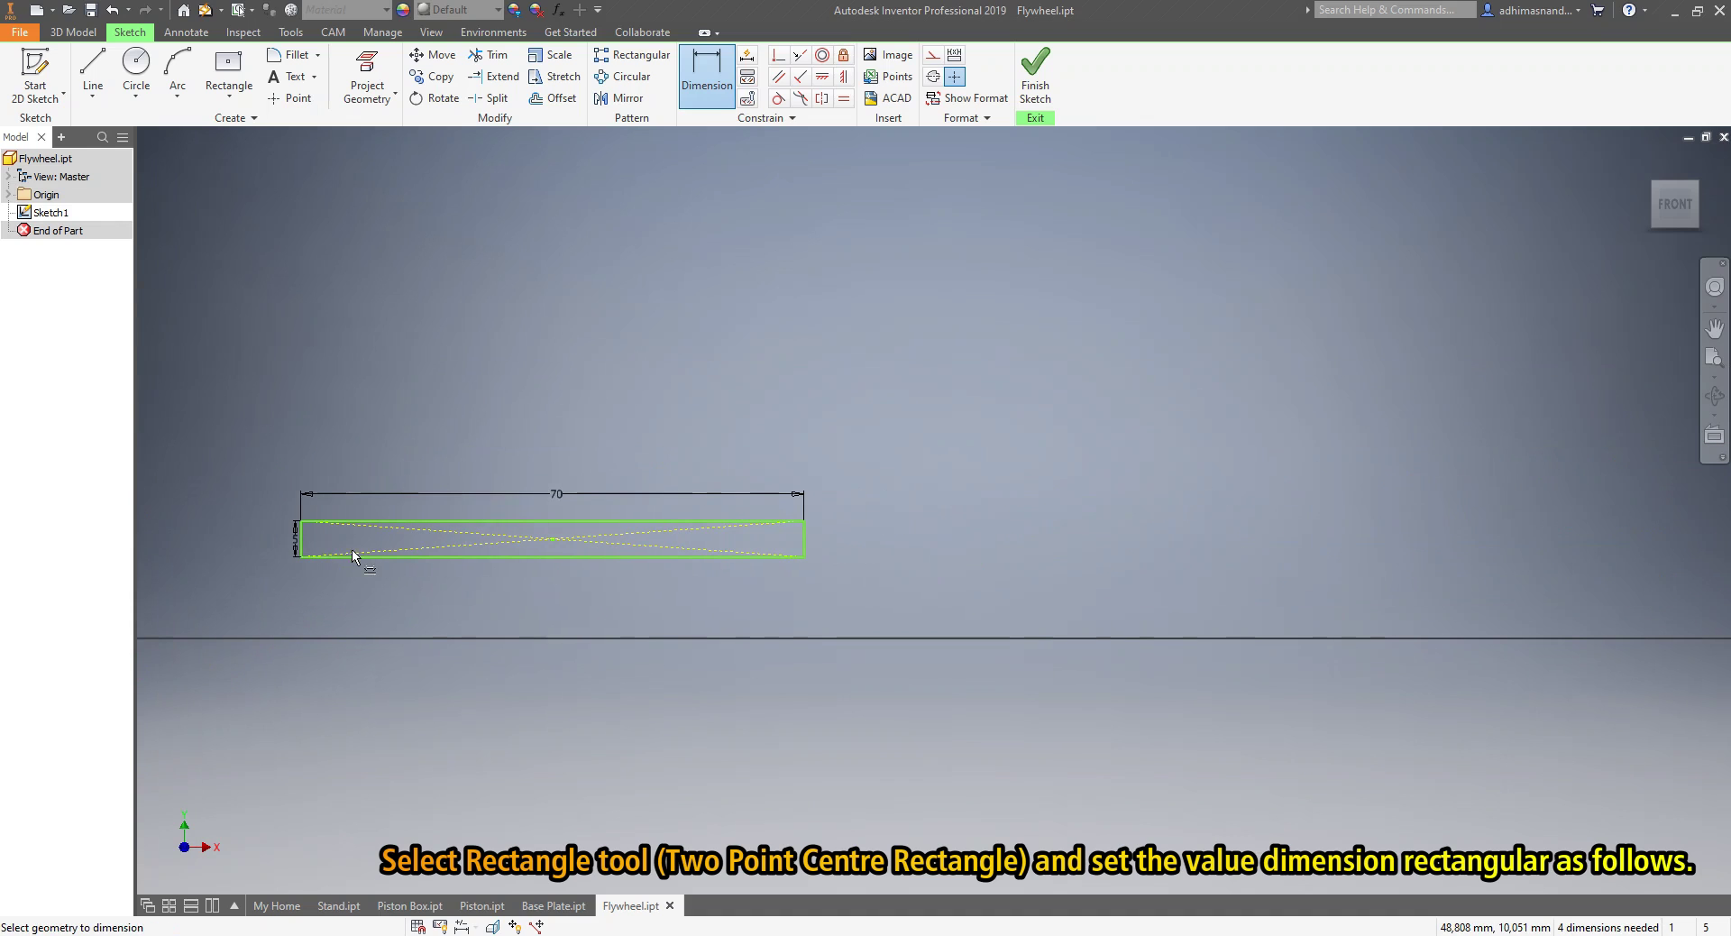
pyautogui.click(228, 65)
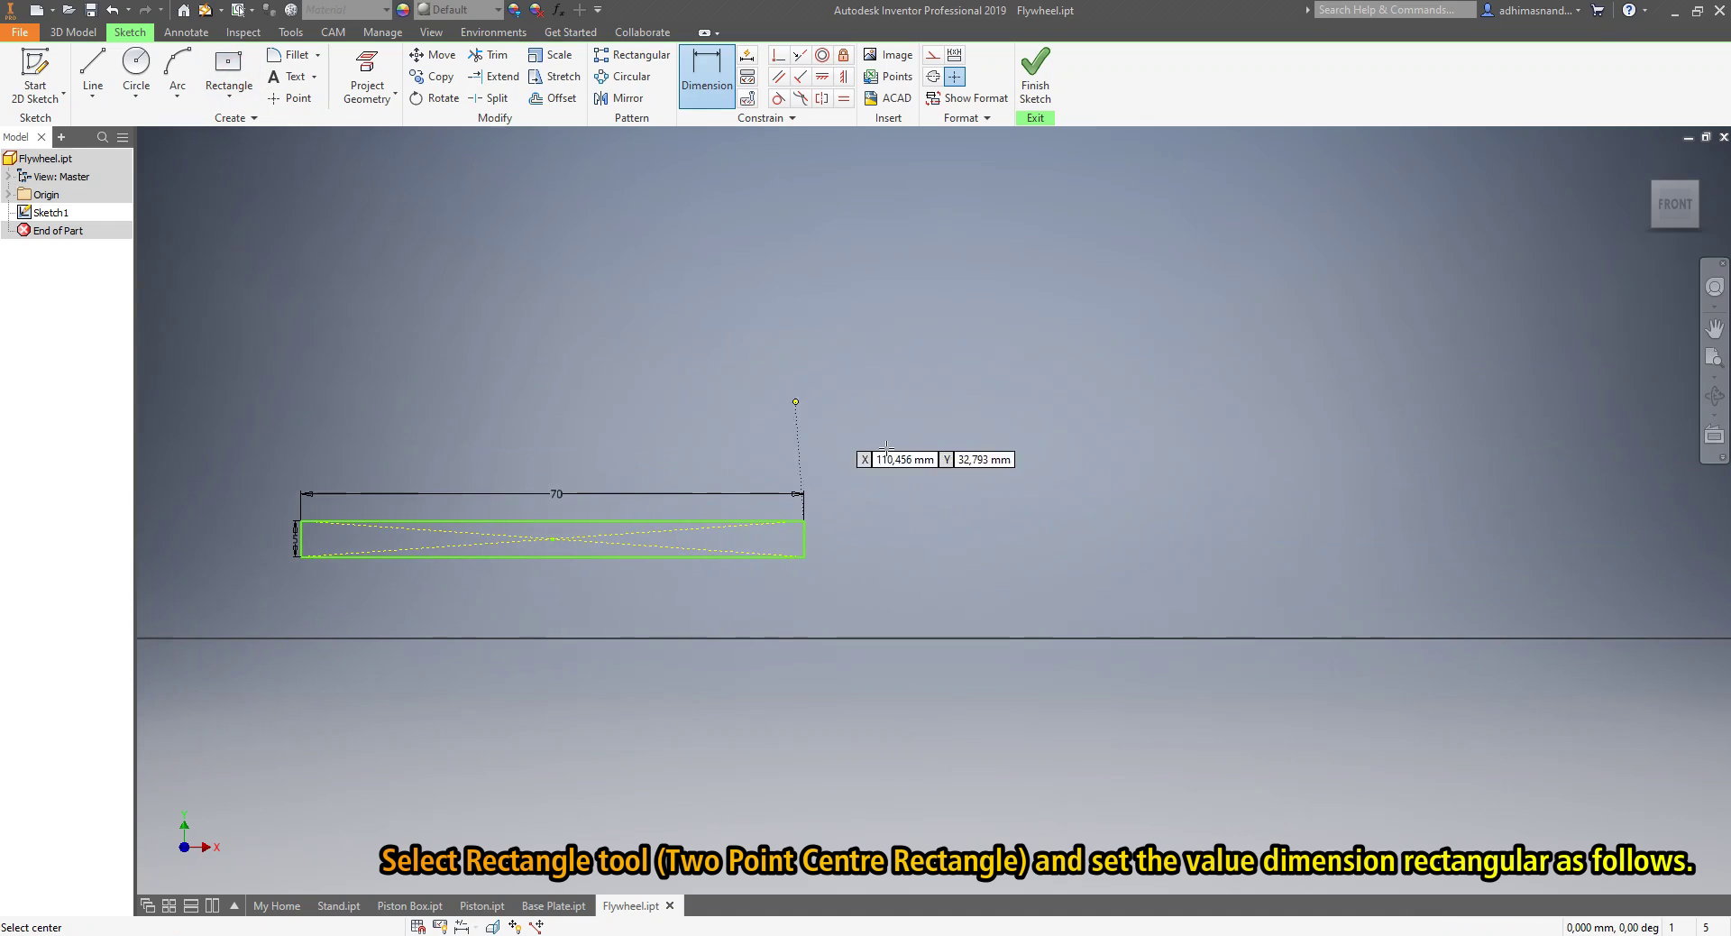
pyautogui.click(1018, 460)
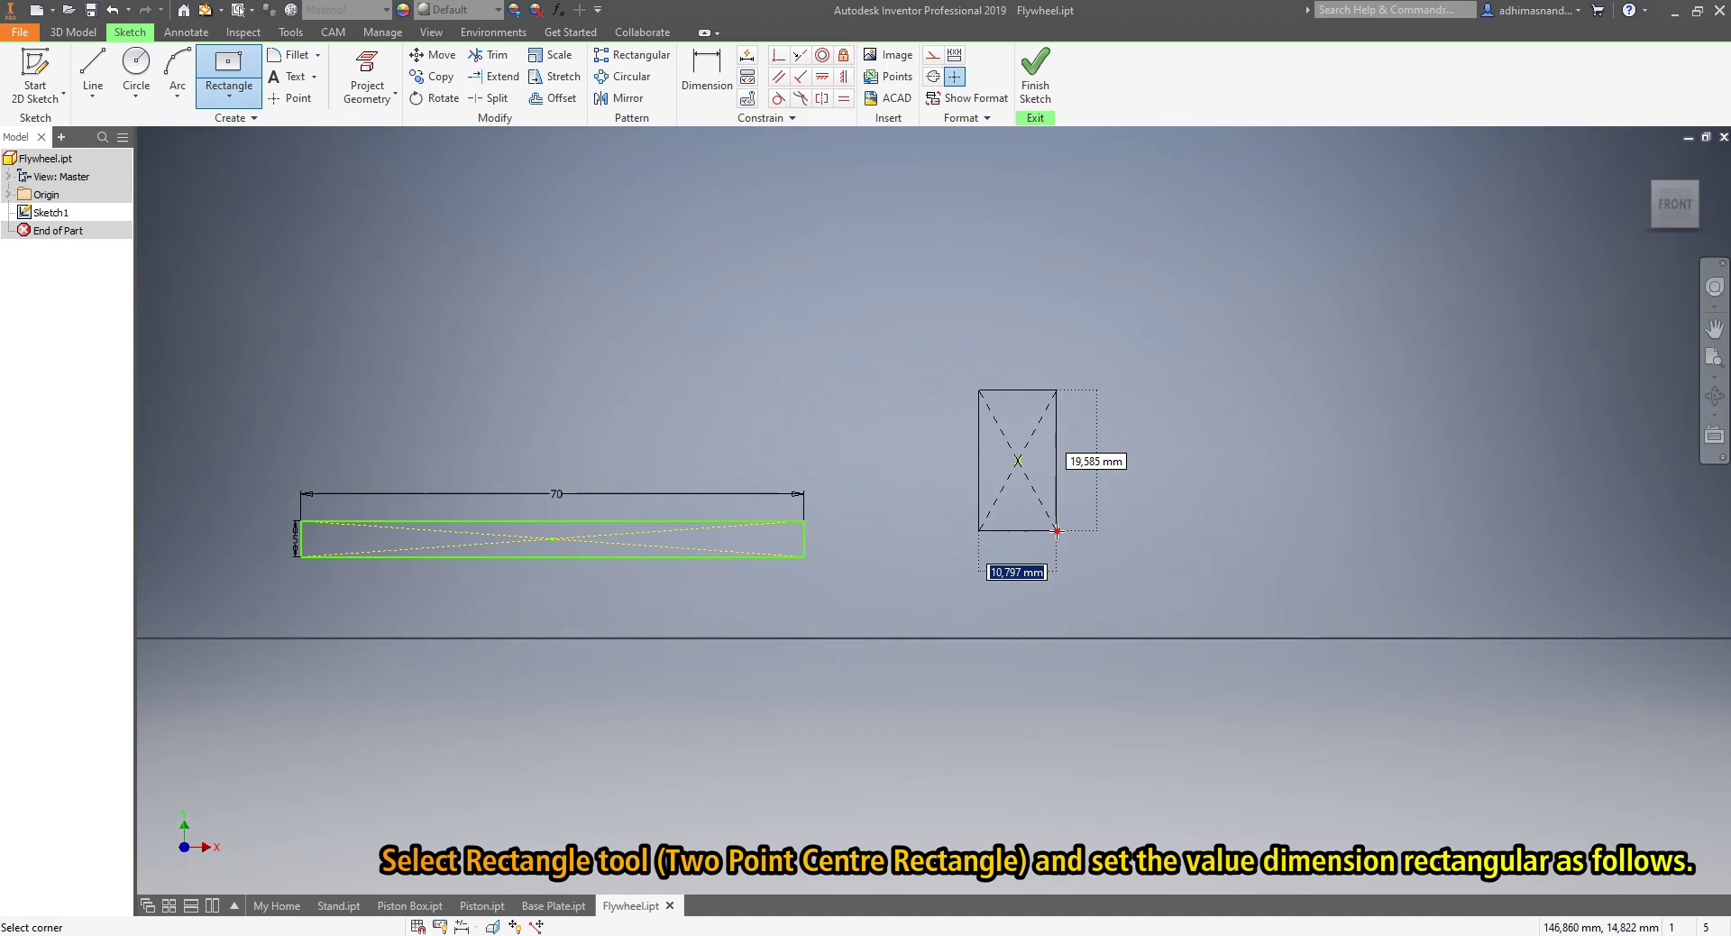
pyautogui.click(1057, 530)
pyautogui.scroll(-2, 1053, 477)
pyautogui.scroll(5, 1053, 478)
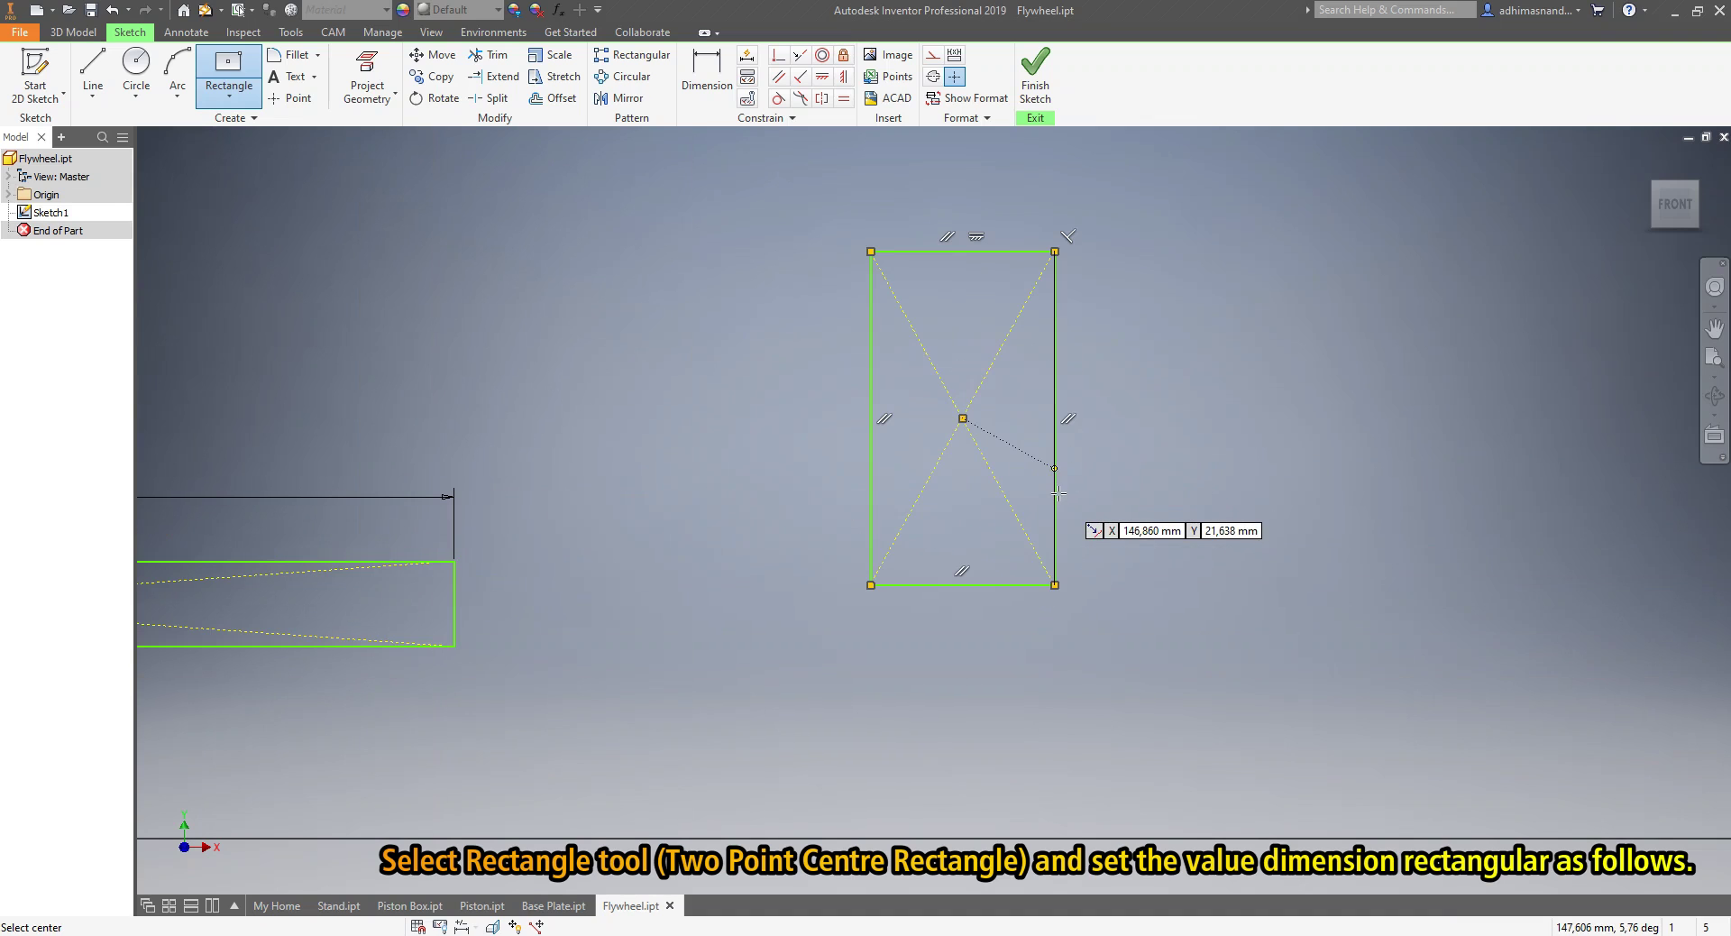
pyautogui.moveTo(1005, 479); pyautogui.dragTo(886, 554, button='middle')
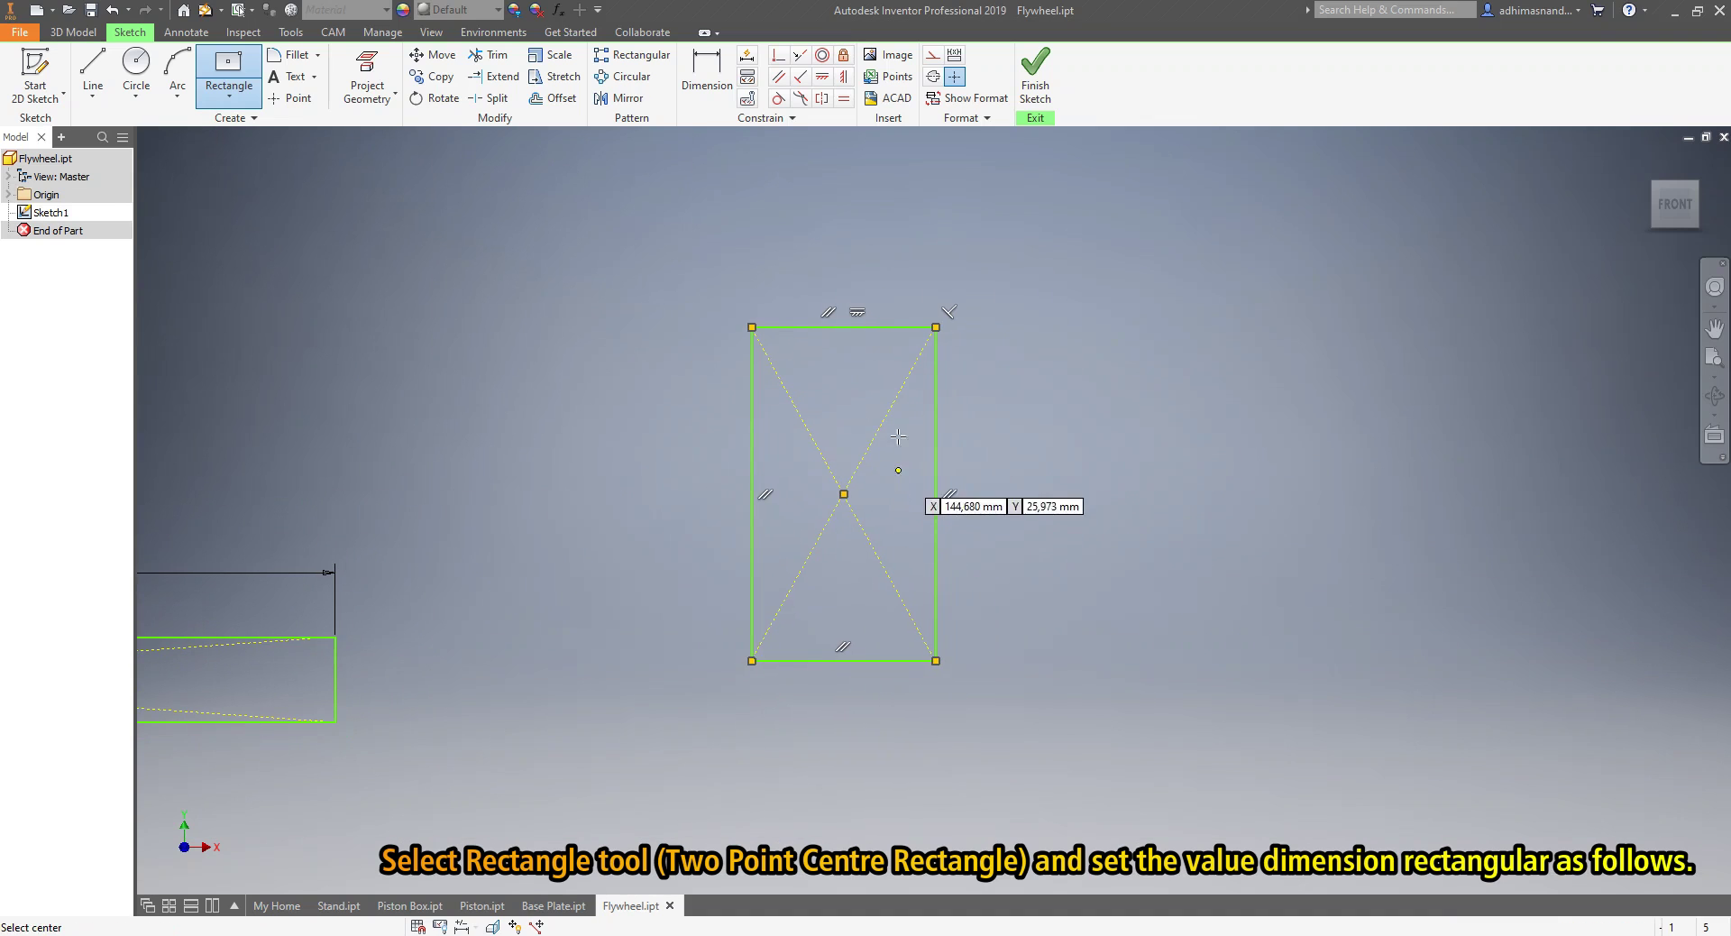
pyautogui.press('Escape')
# - Dimension the new upright rectangle to 7.5 mm wide and 25 mm high
pyautogui.click(707, 68)
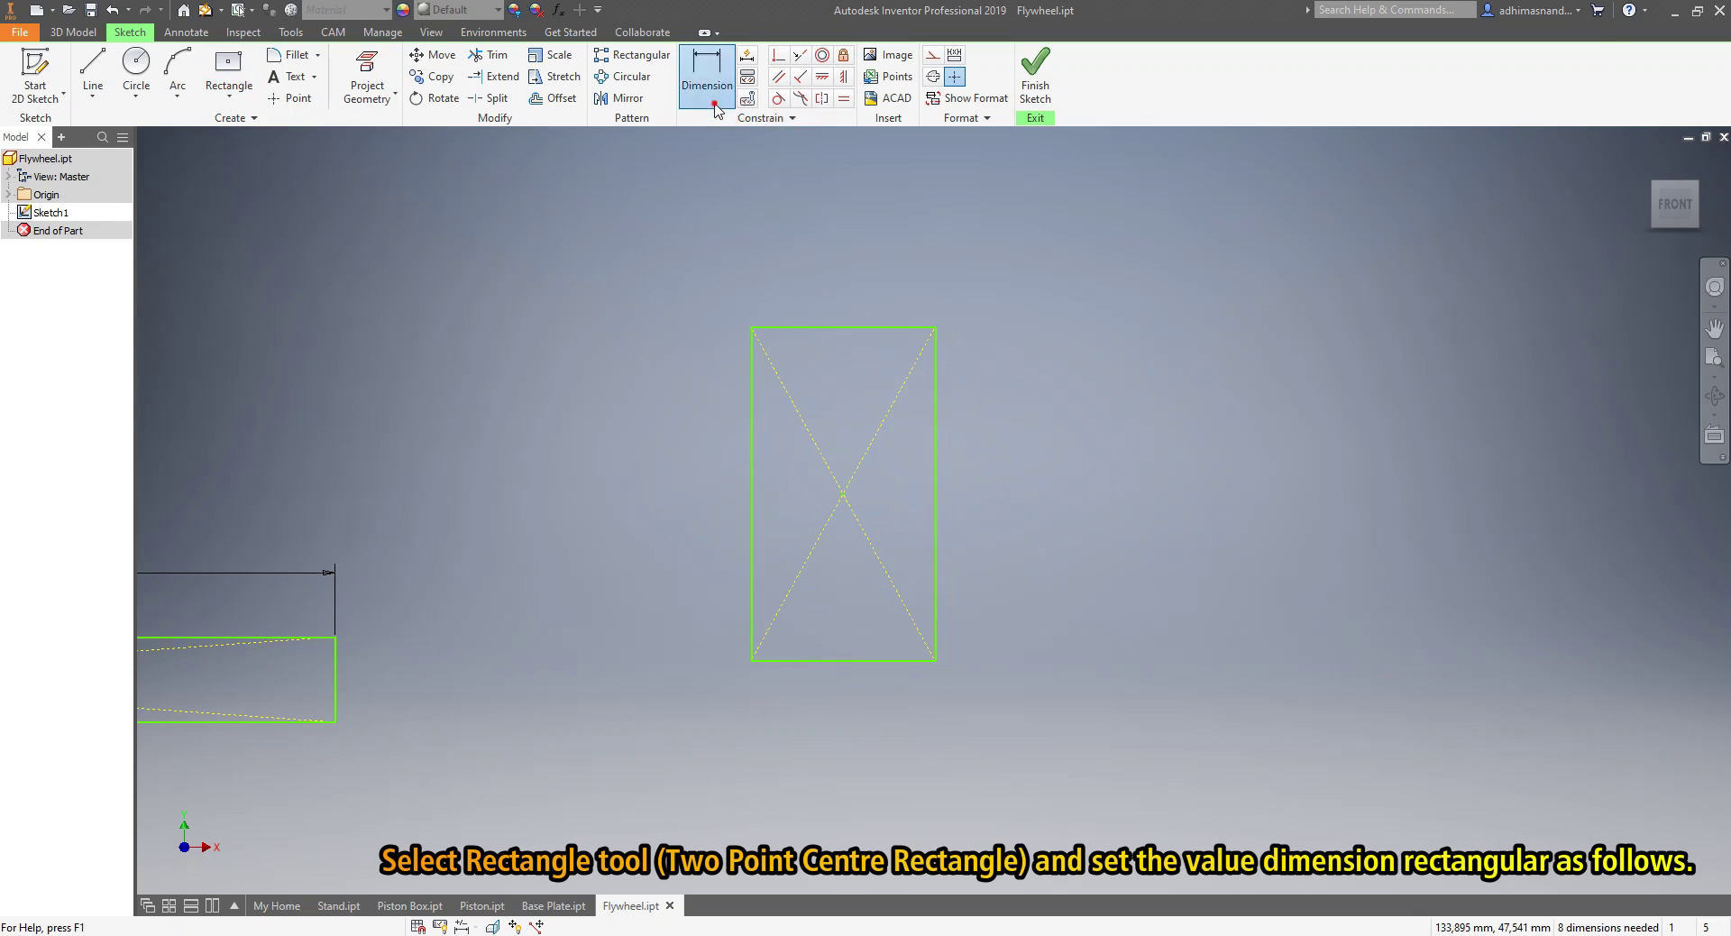
pyautogui.click(861, 328)
pyautogui.click(852, 294)
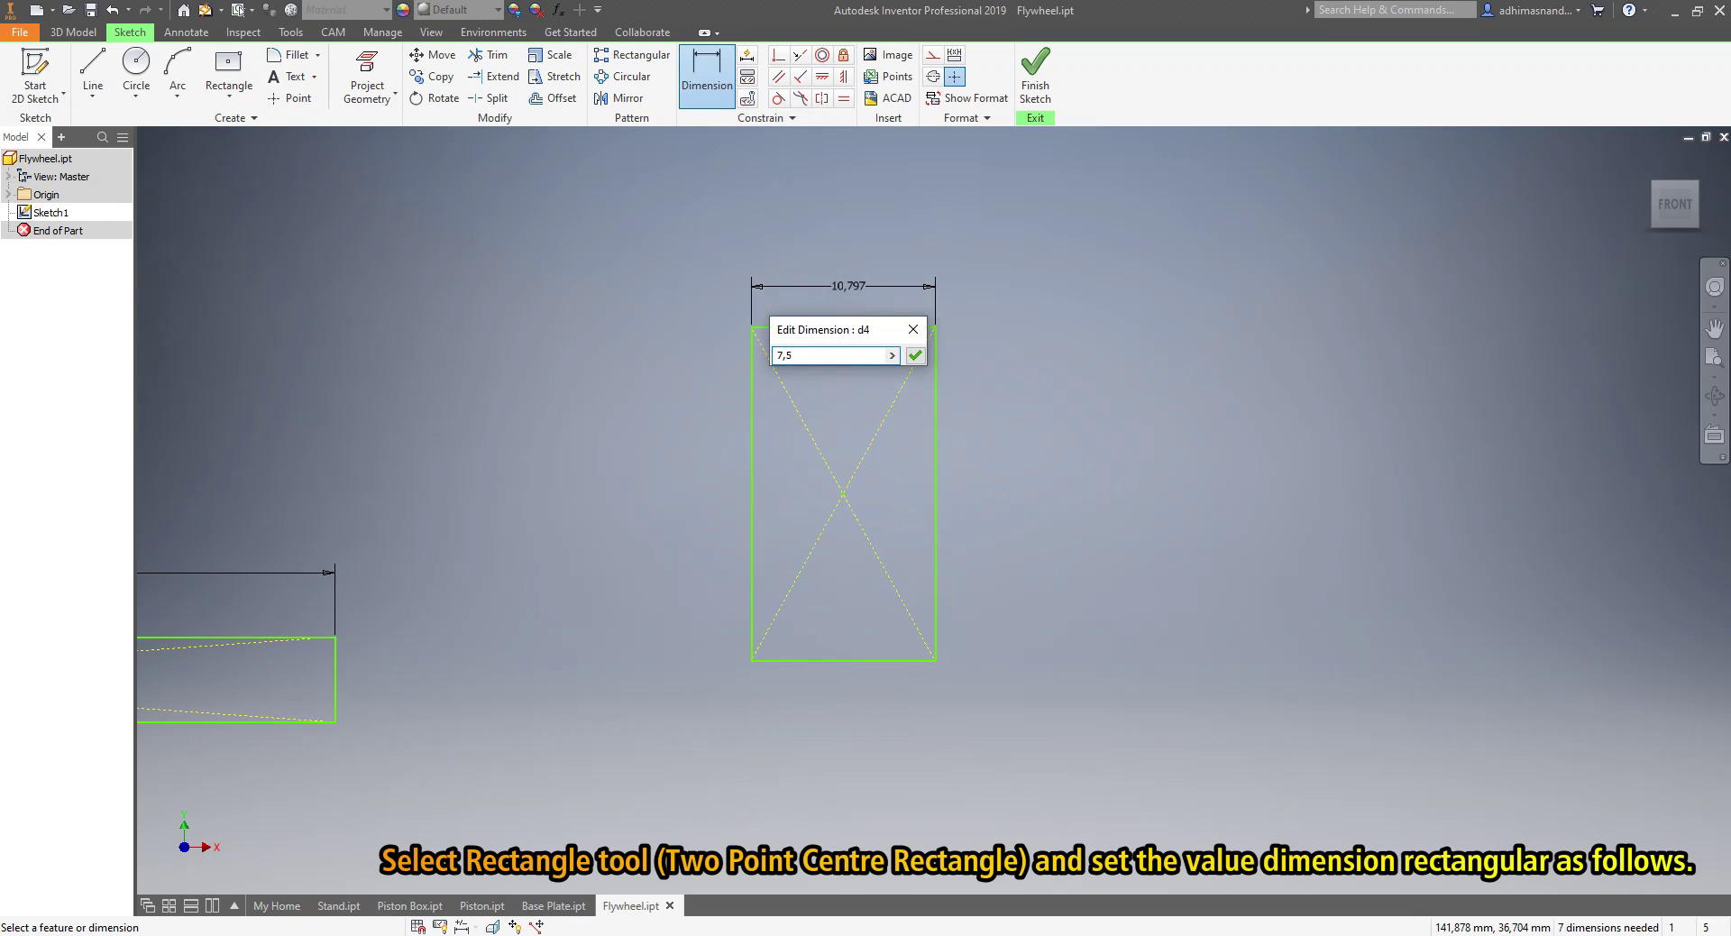
pyautogui.click(915, 354)
pyautogui.click(879, 429)
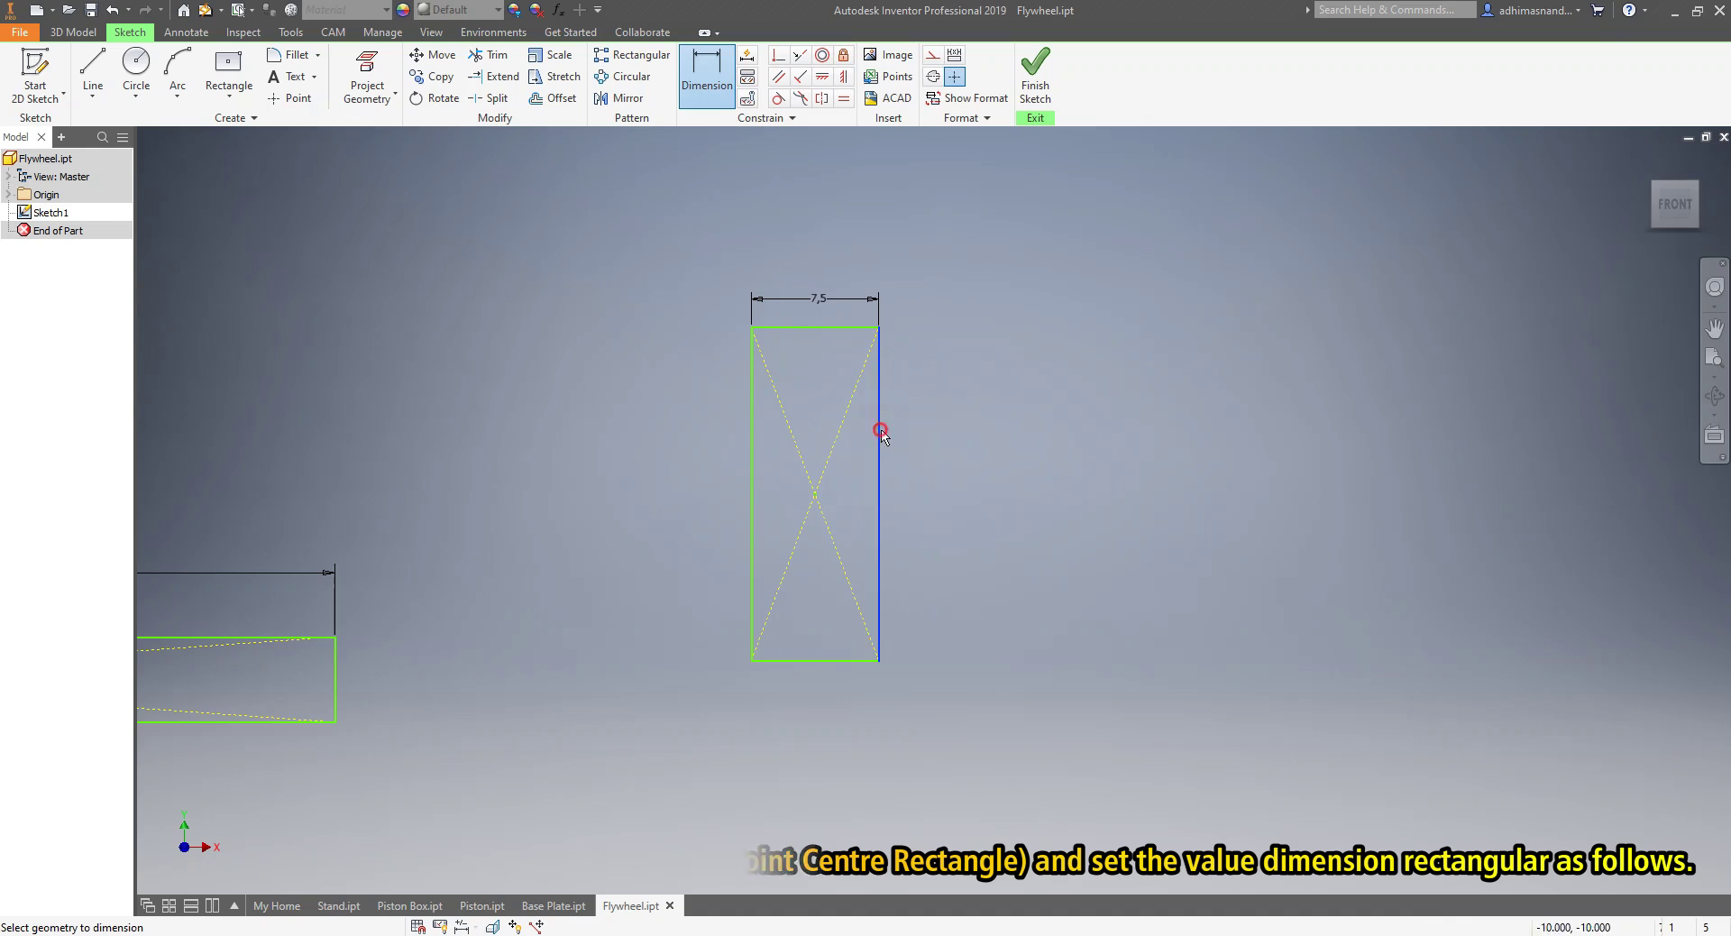
pyautogui.click(928, 466)
pyautogui.press('BackSpace')
pyautogui.write('25')
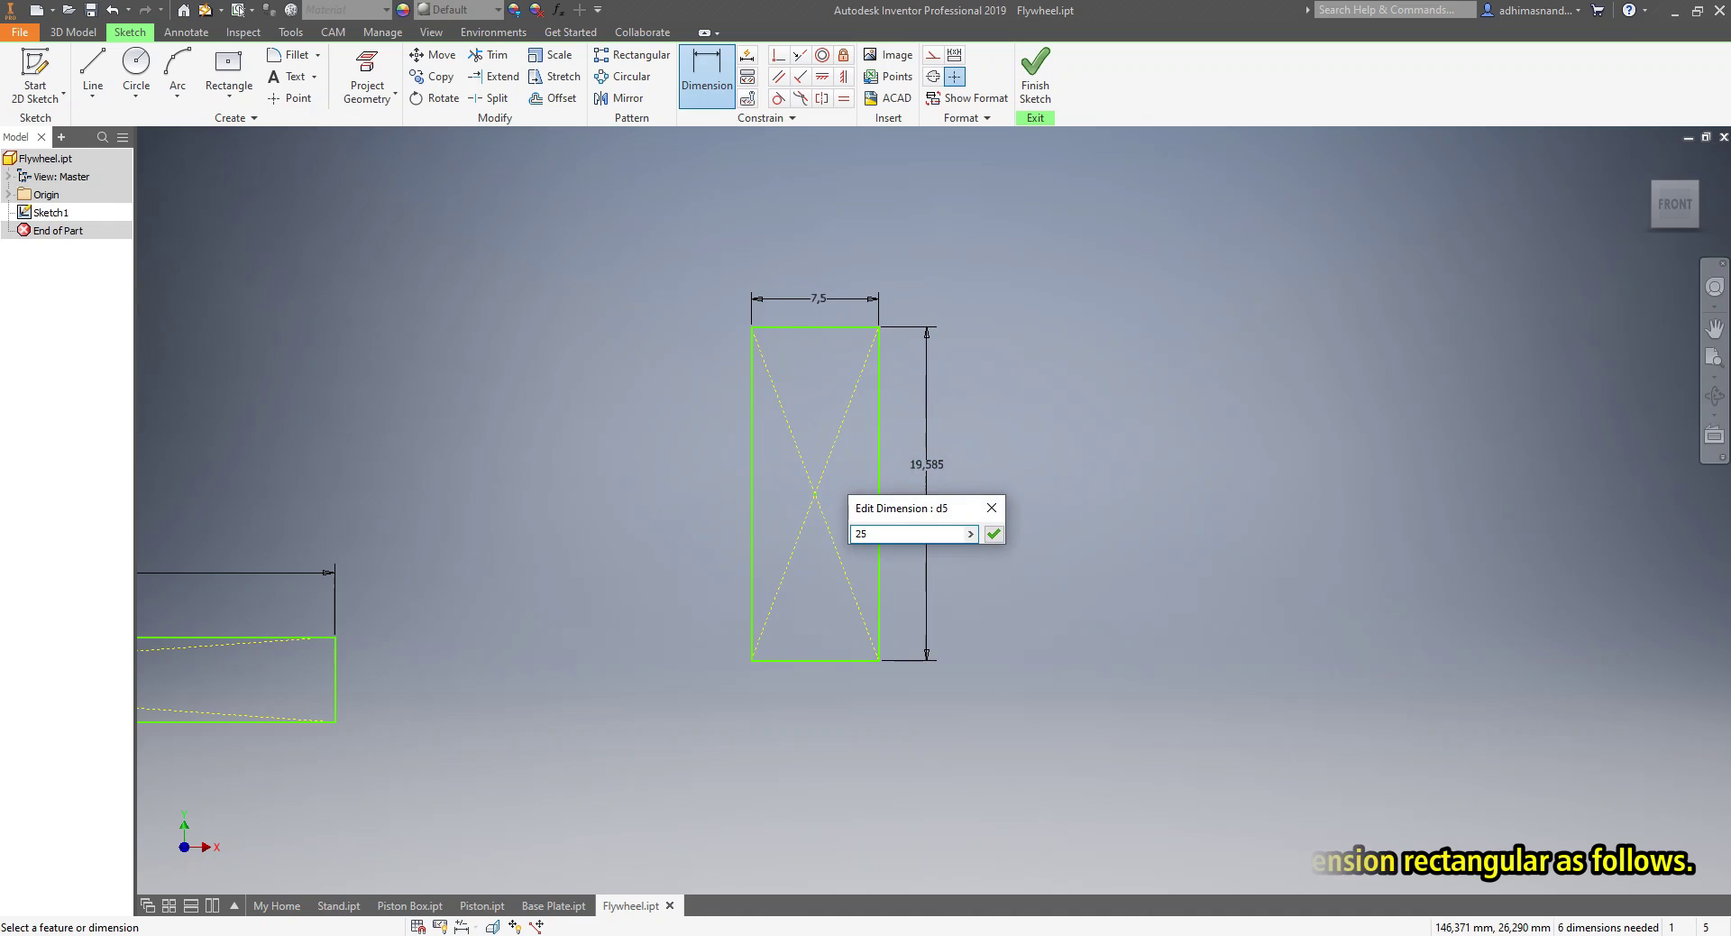
pyautogui.click(994, 534)
# - Apply a horizontal constraint between the sketch origin and the center point of the 4.5 mm wide rectangle
pyautogui.press('Home')
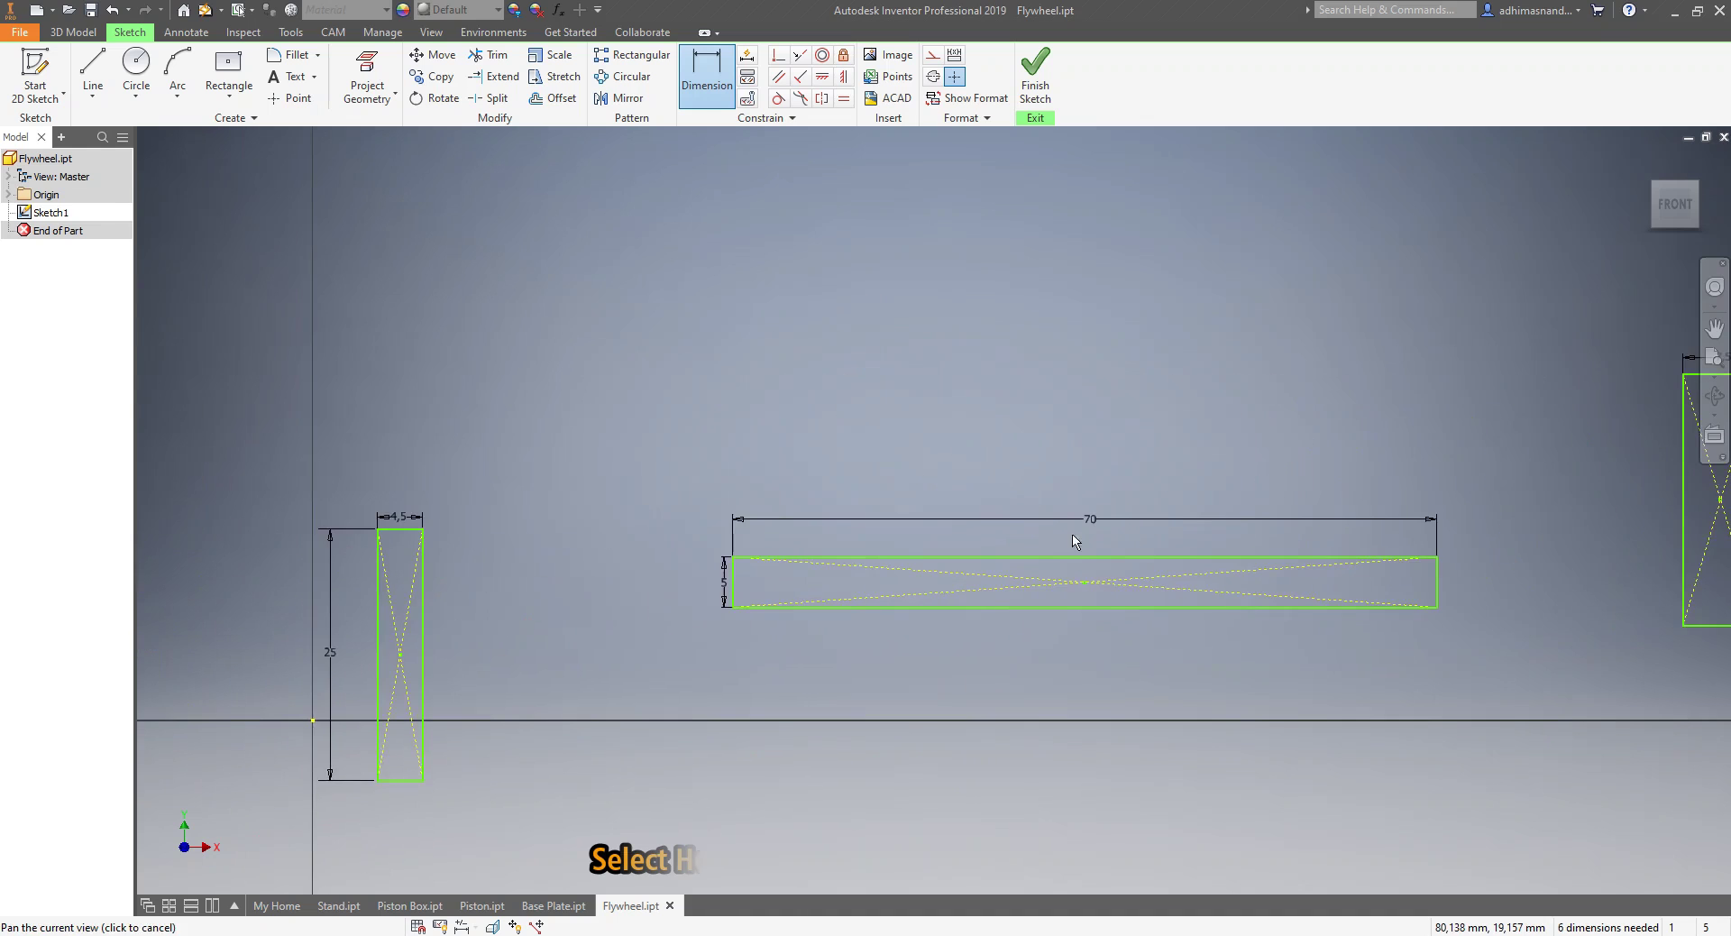
pyautogui.scroll(-3, 838, 550)
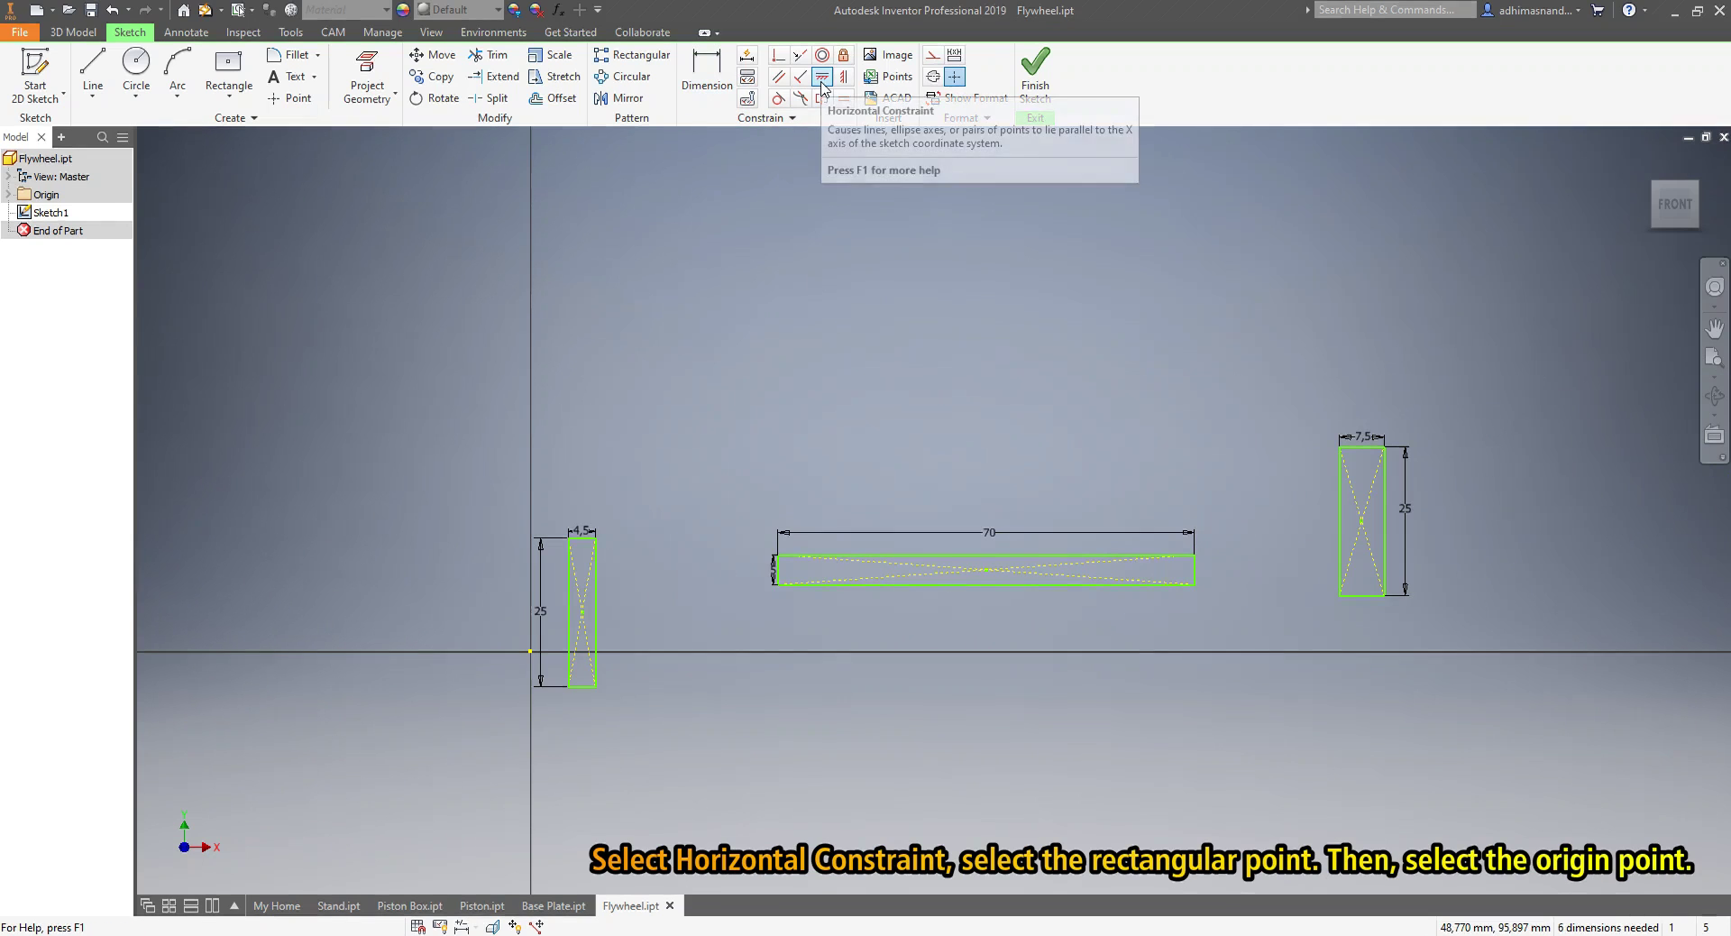
pyautogui.click(822, 79)
pyautogui.scroll(-3, 531, 676)
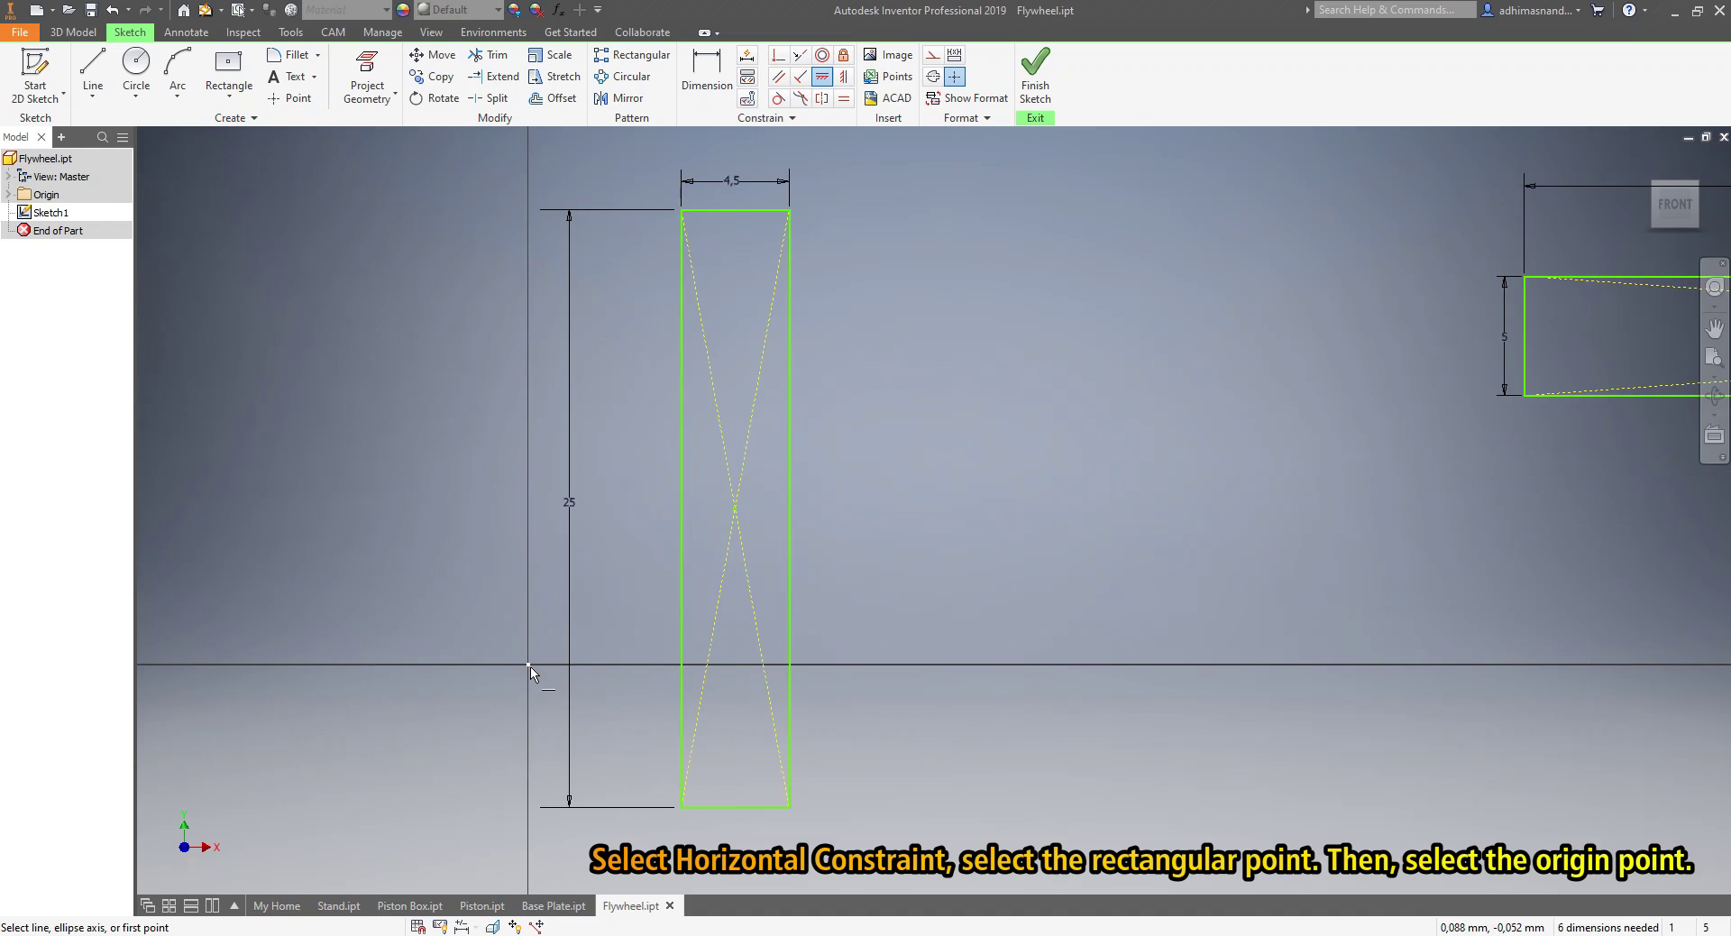
pyautogui.click(527, 665)
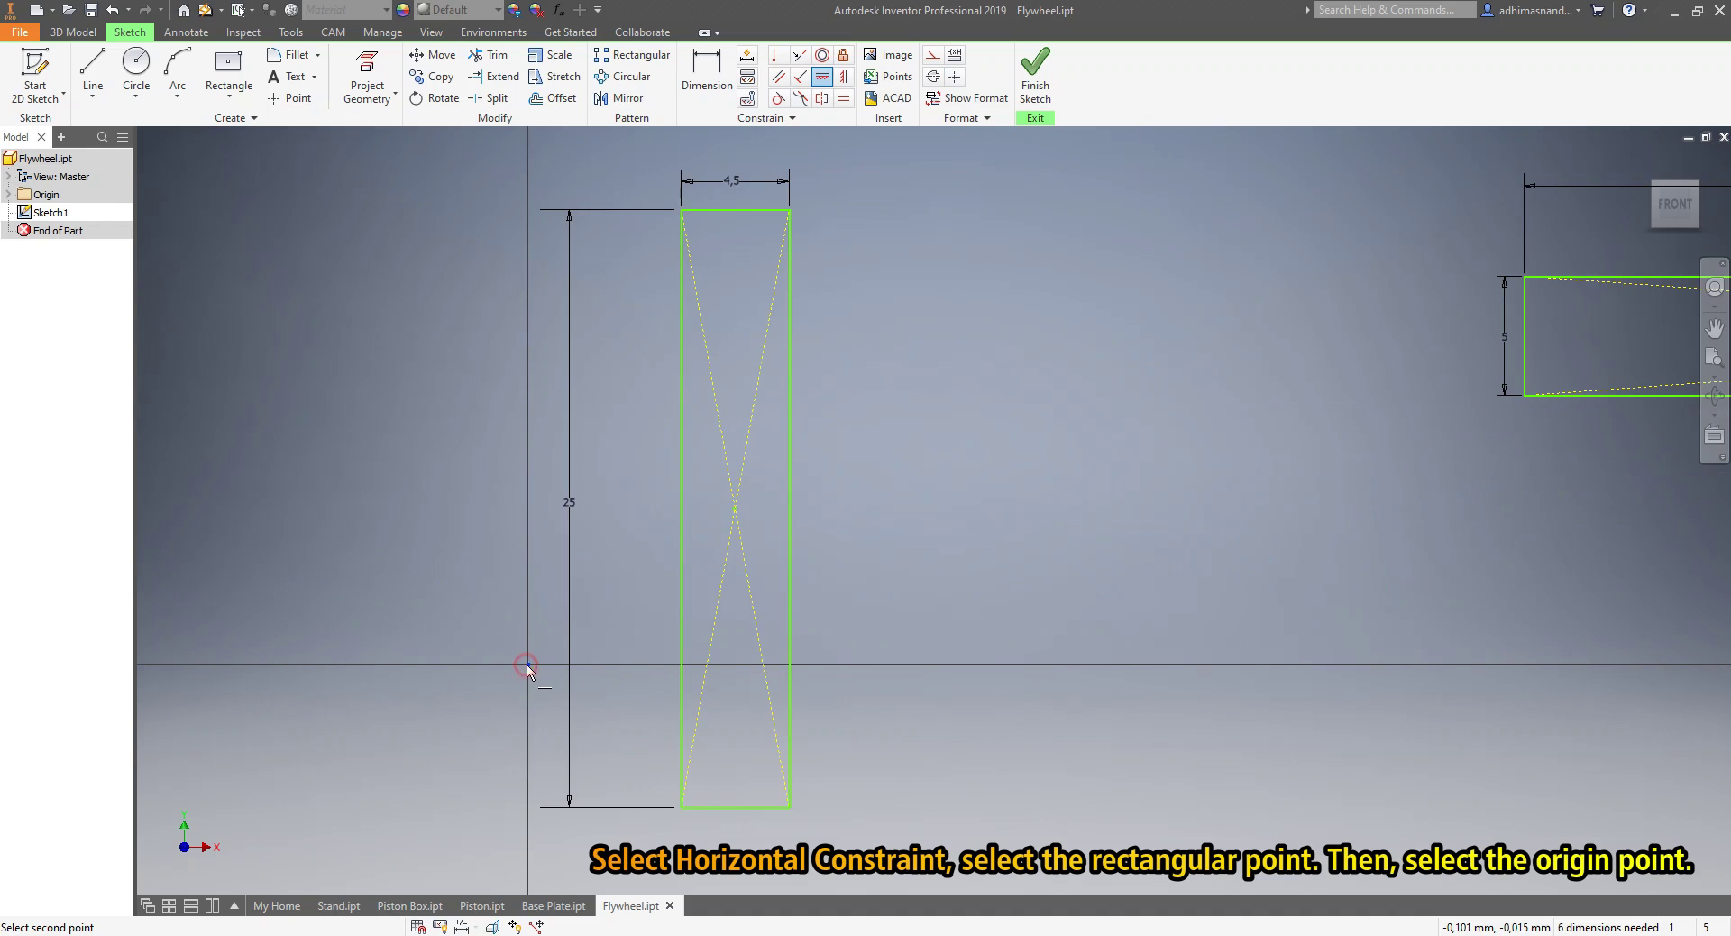
pyautogui.click(735, 509)
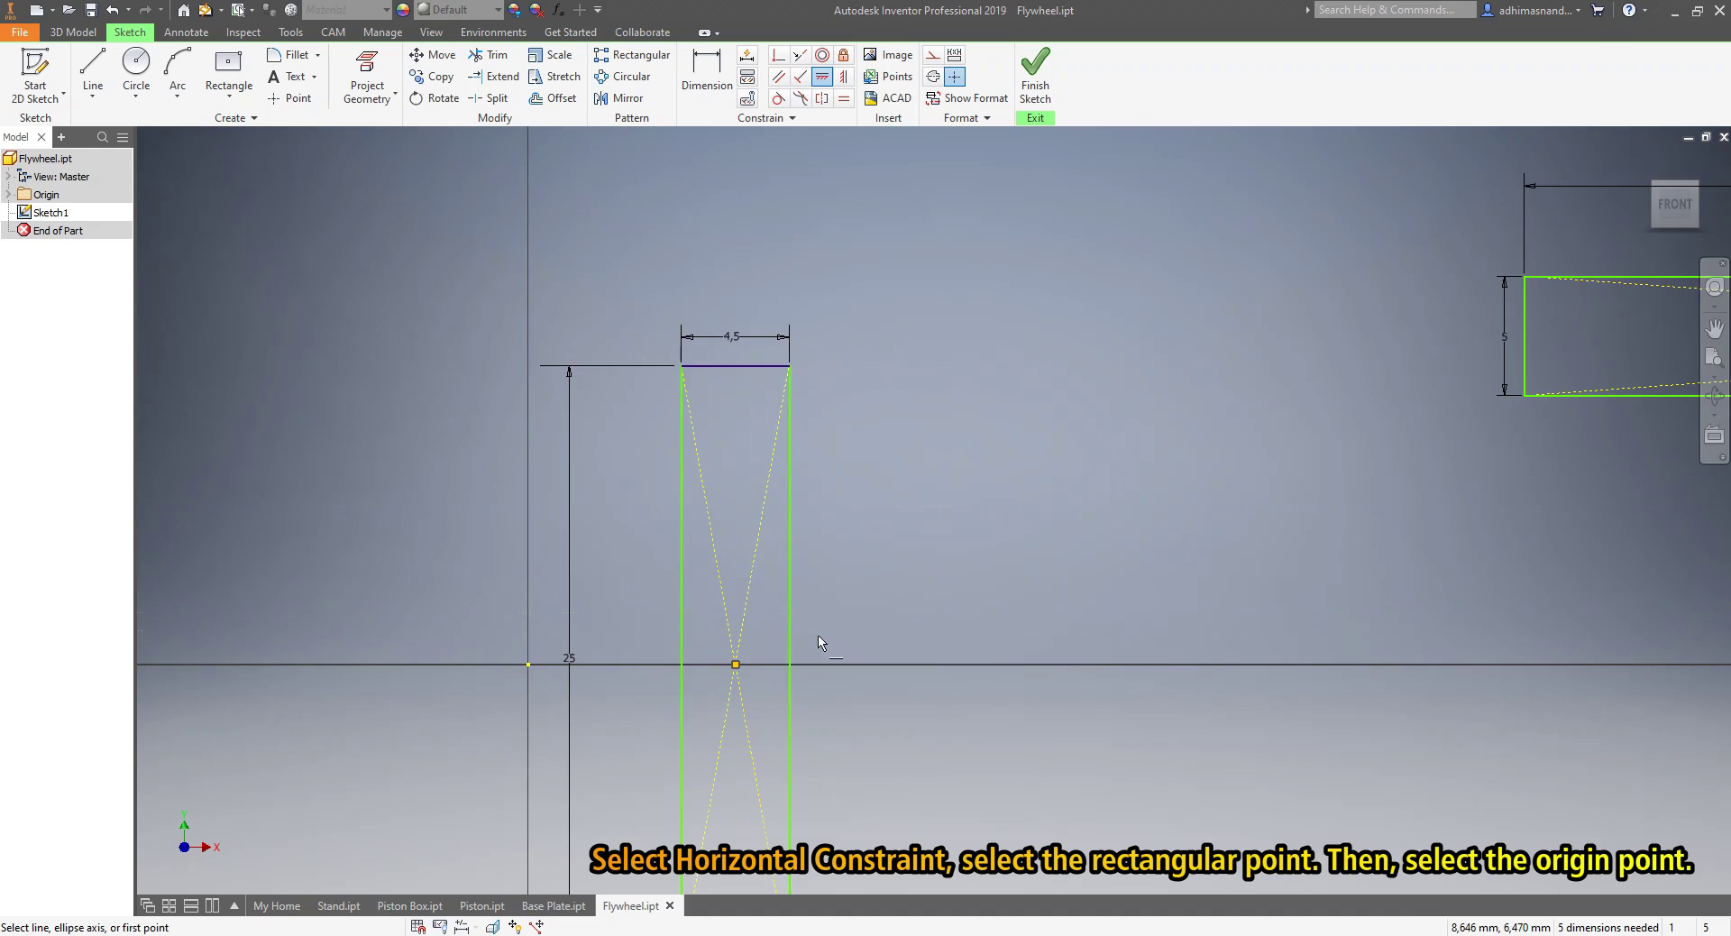
# - Constrain the center point of the 70 mm long rectangle horizontally to the center of the 4.5 mm wide rectangle
pyautogui.moveTo(775, 667); pyautogui.dragTo(685, 669, button='middle')
pyautogui.click(646, 667)
pyautogui.scroll(-2, 1171, 580)
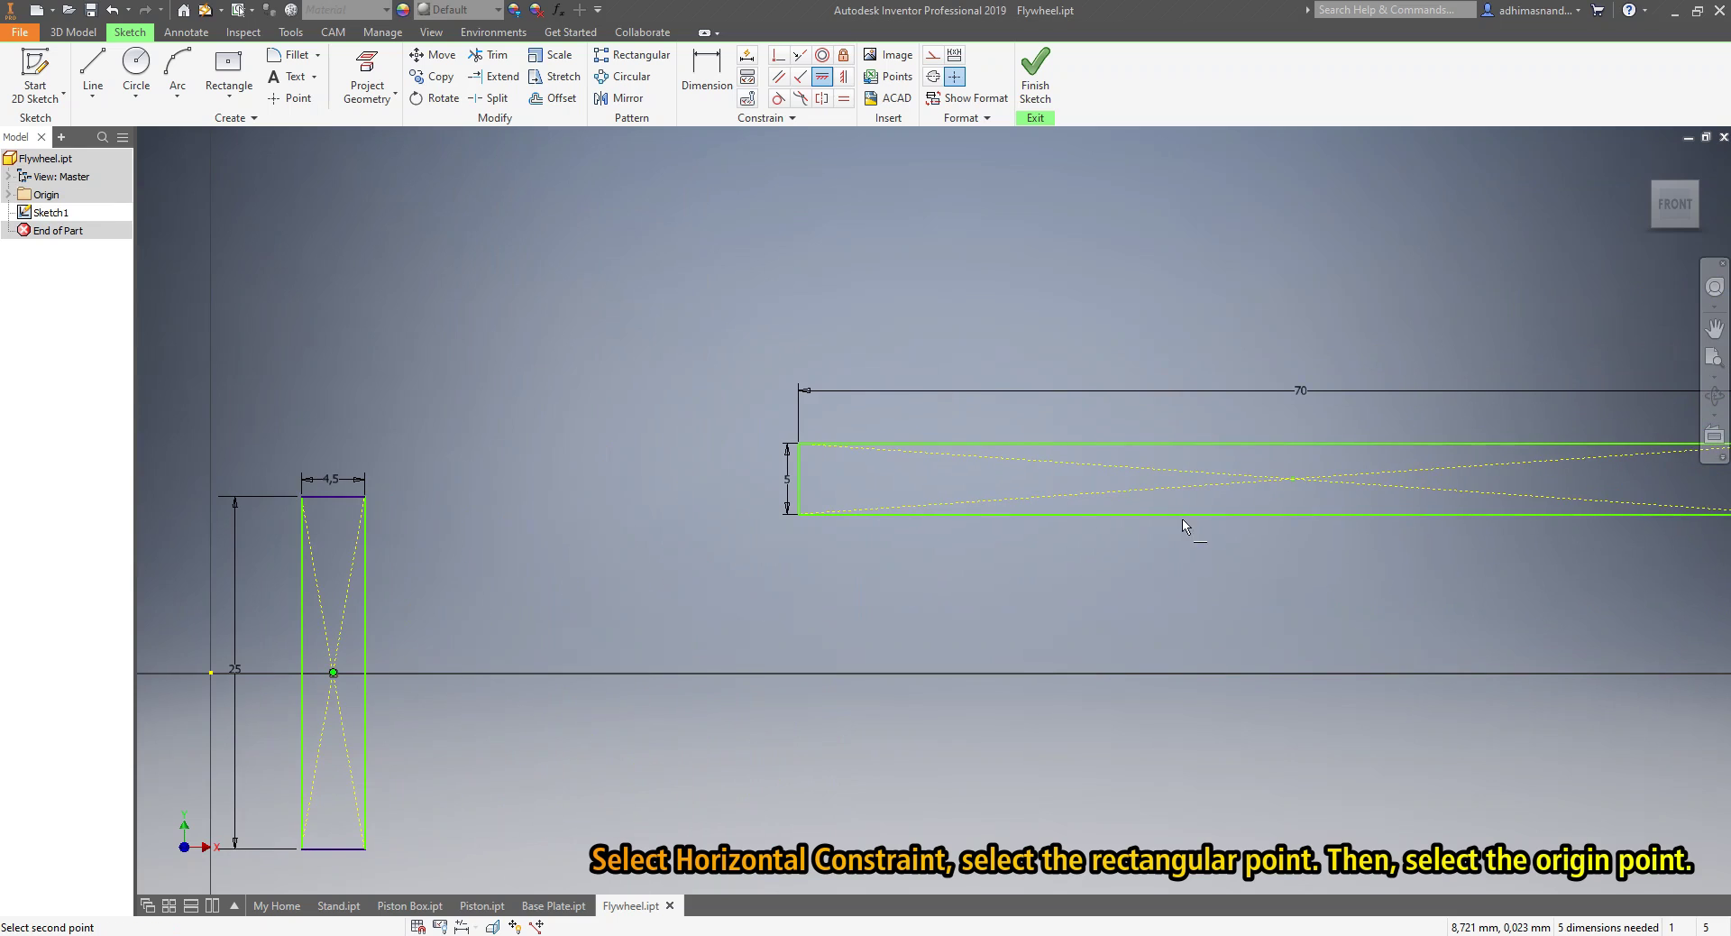
pyautogui.click(1293, 479)
# - Constrain the center point of the 7.5 mm wide rectangle horizontally to the center of the 70 mm long rectangle
pyautogui.moveTo(1362, 640); pyautogui.dragTo(588, 651, button='middle')
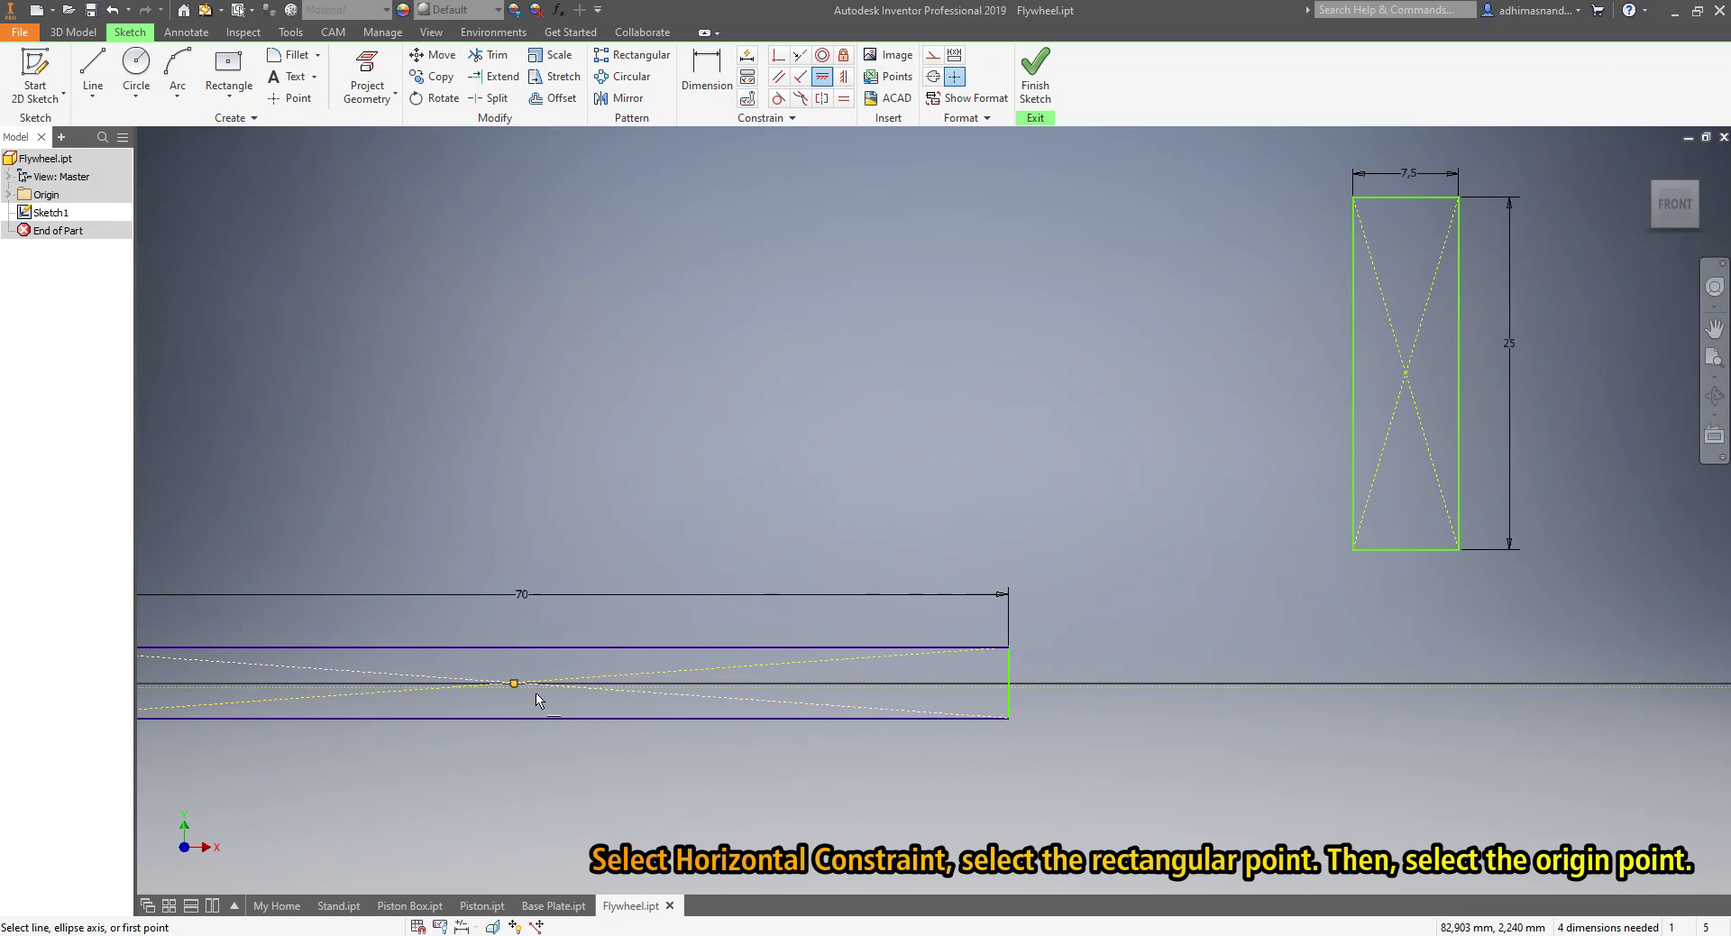
pyautogui.click(514, 684)
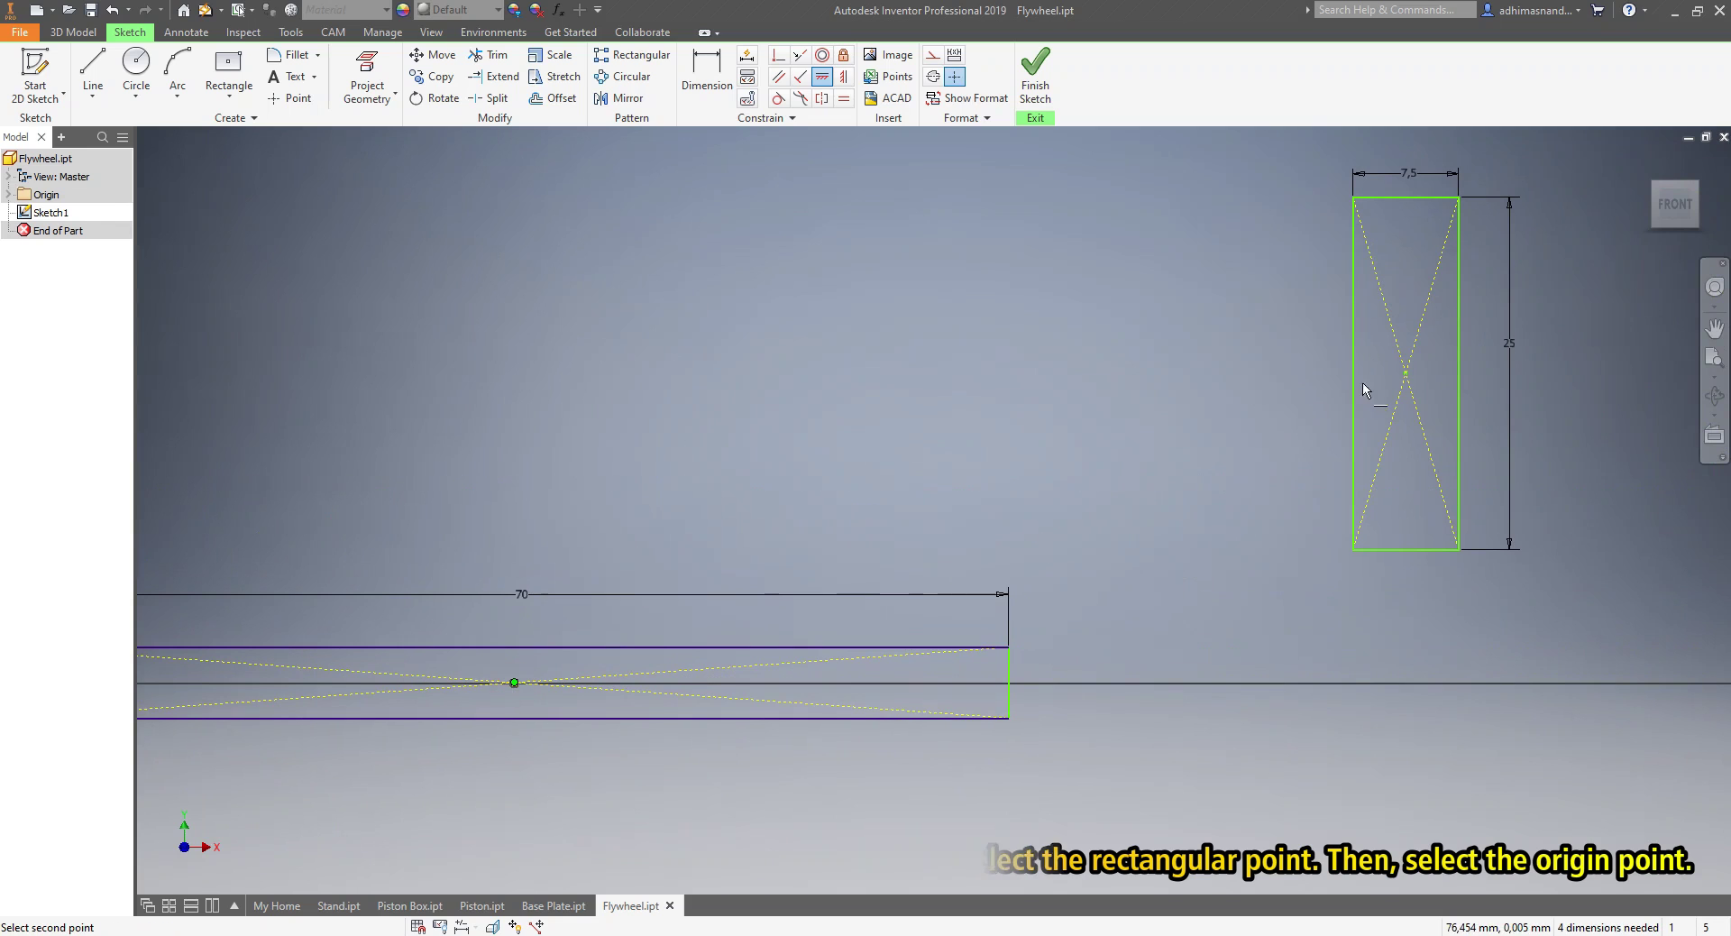
pyautogui.click(1407, 375)
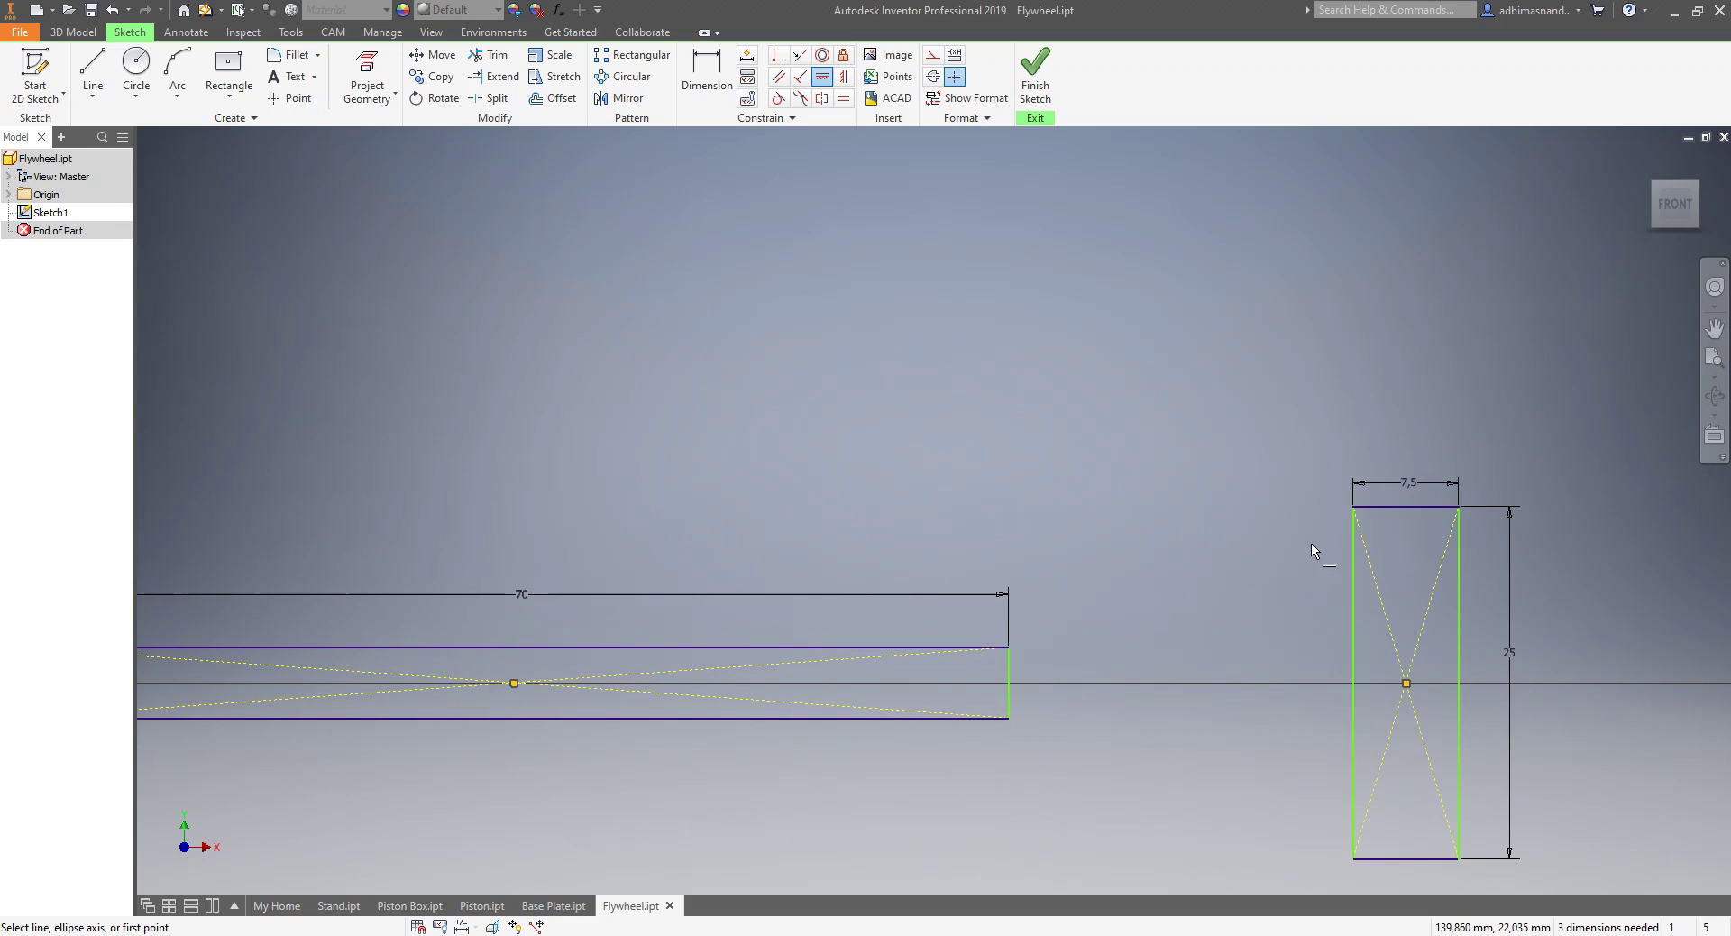
pyautogui.press('Escape')
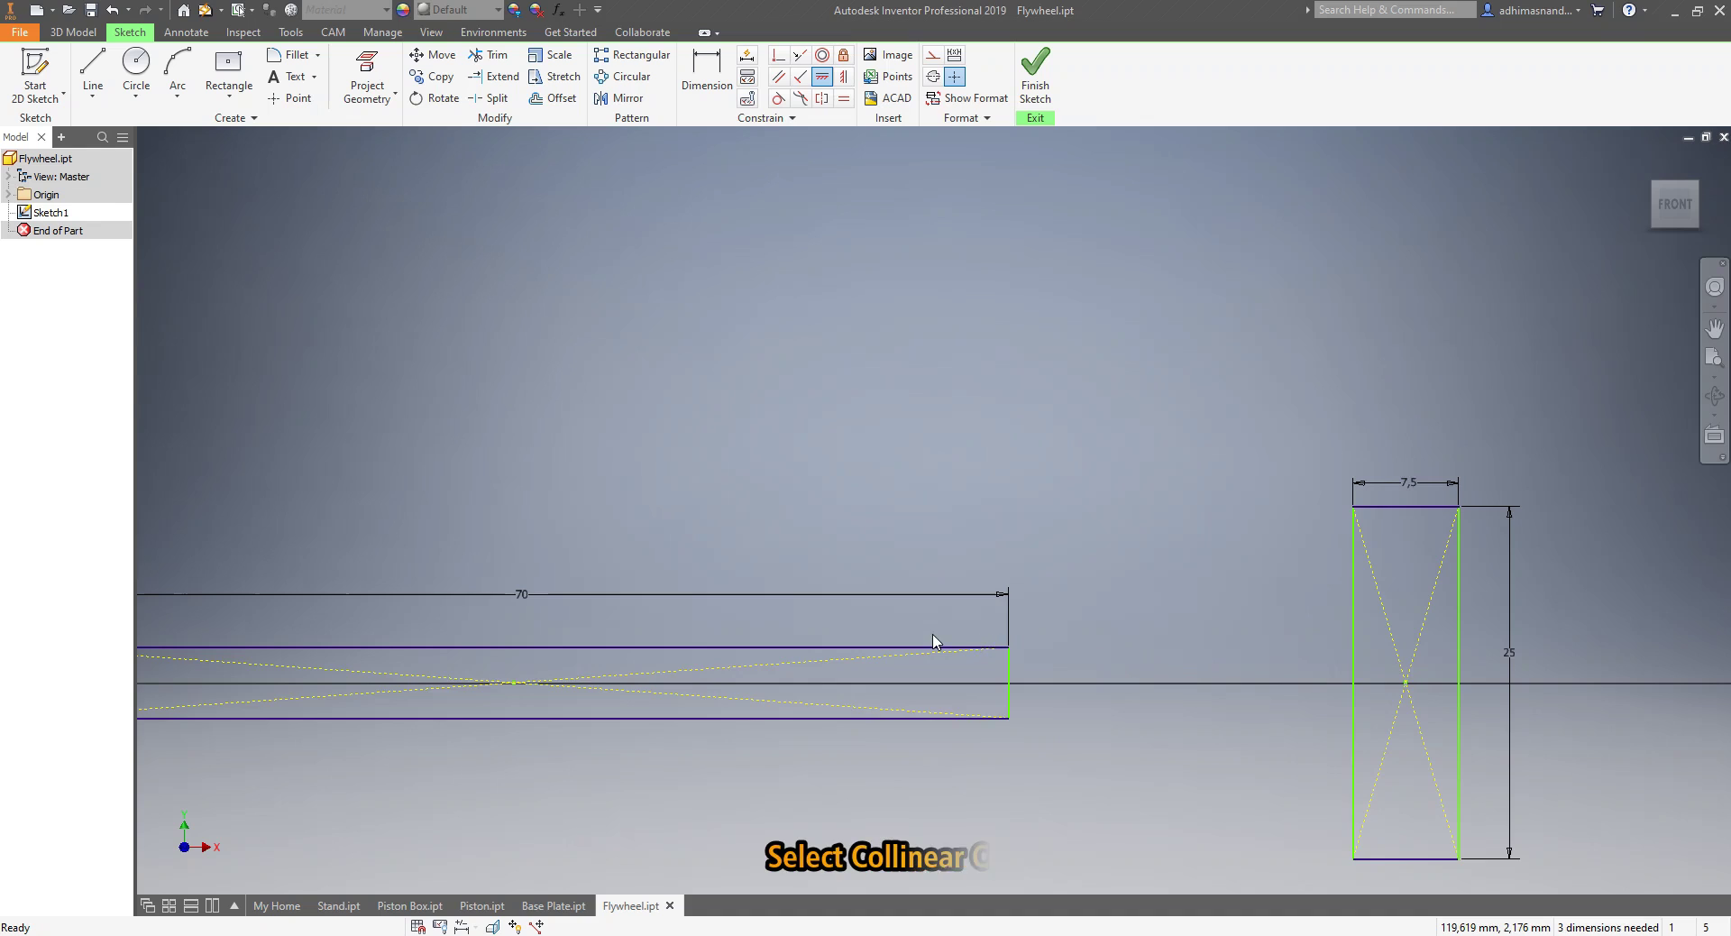
# - Apply a collinear constraint between the right side of the 4.5 mm wide rectangle and the left side of the 70 mm long rectangle
pyautogui.scroll(-5, 881, 651)
pyautogui.moveTo(750, 554); pyautogui.dragTo(873, 544, button='middle')
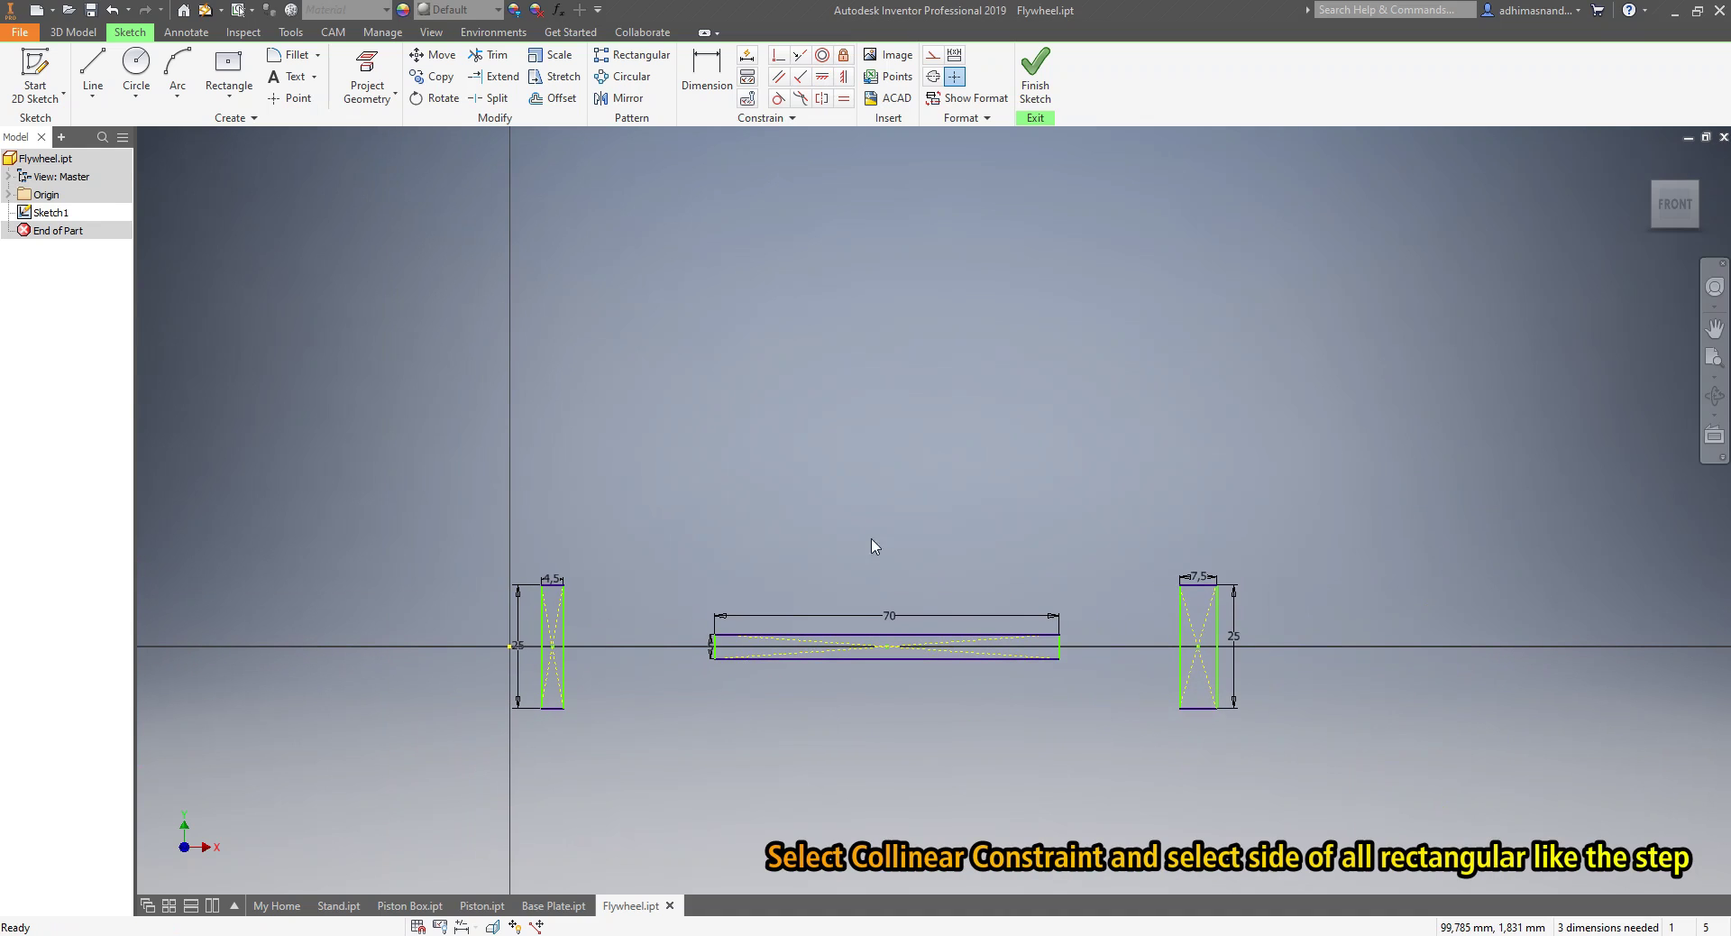
pyautogui.click(803, 60)
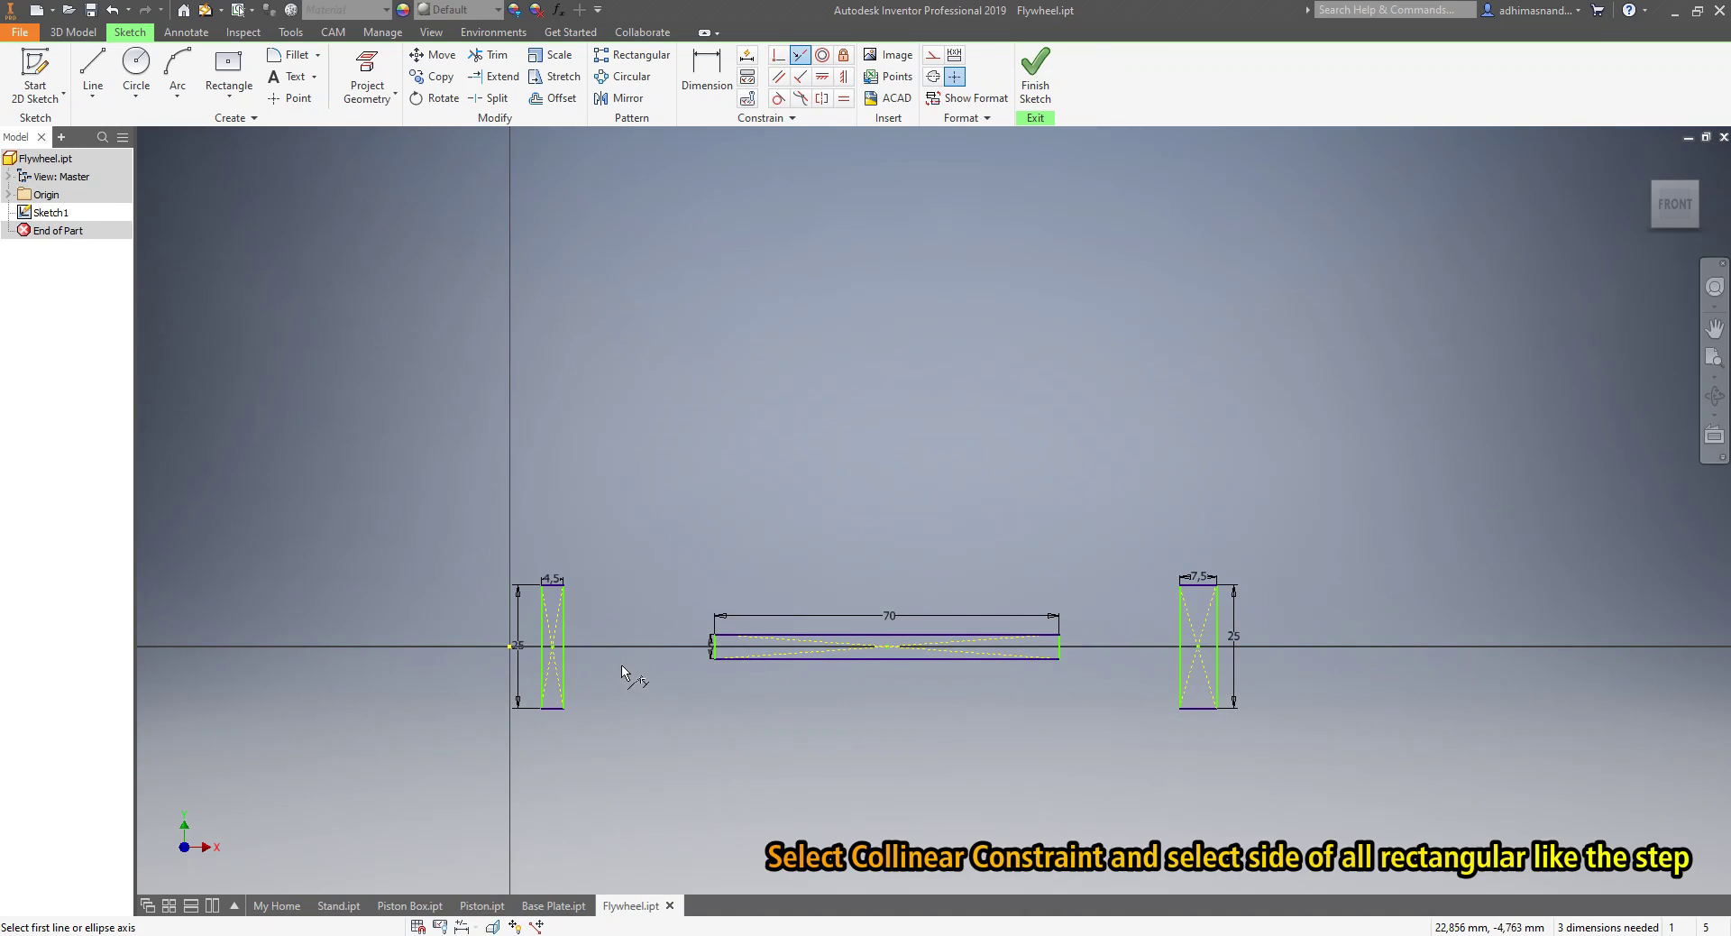
pyautogui.scroll(5, 622, 672)
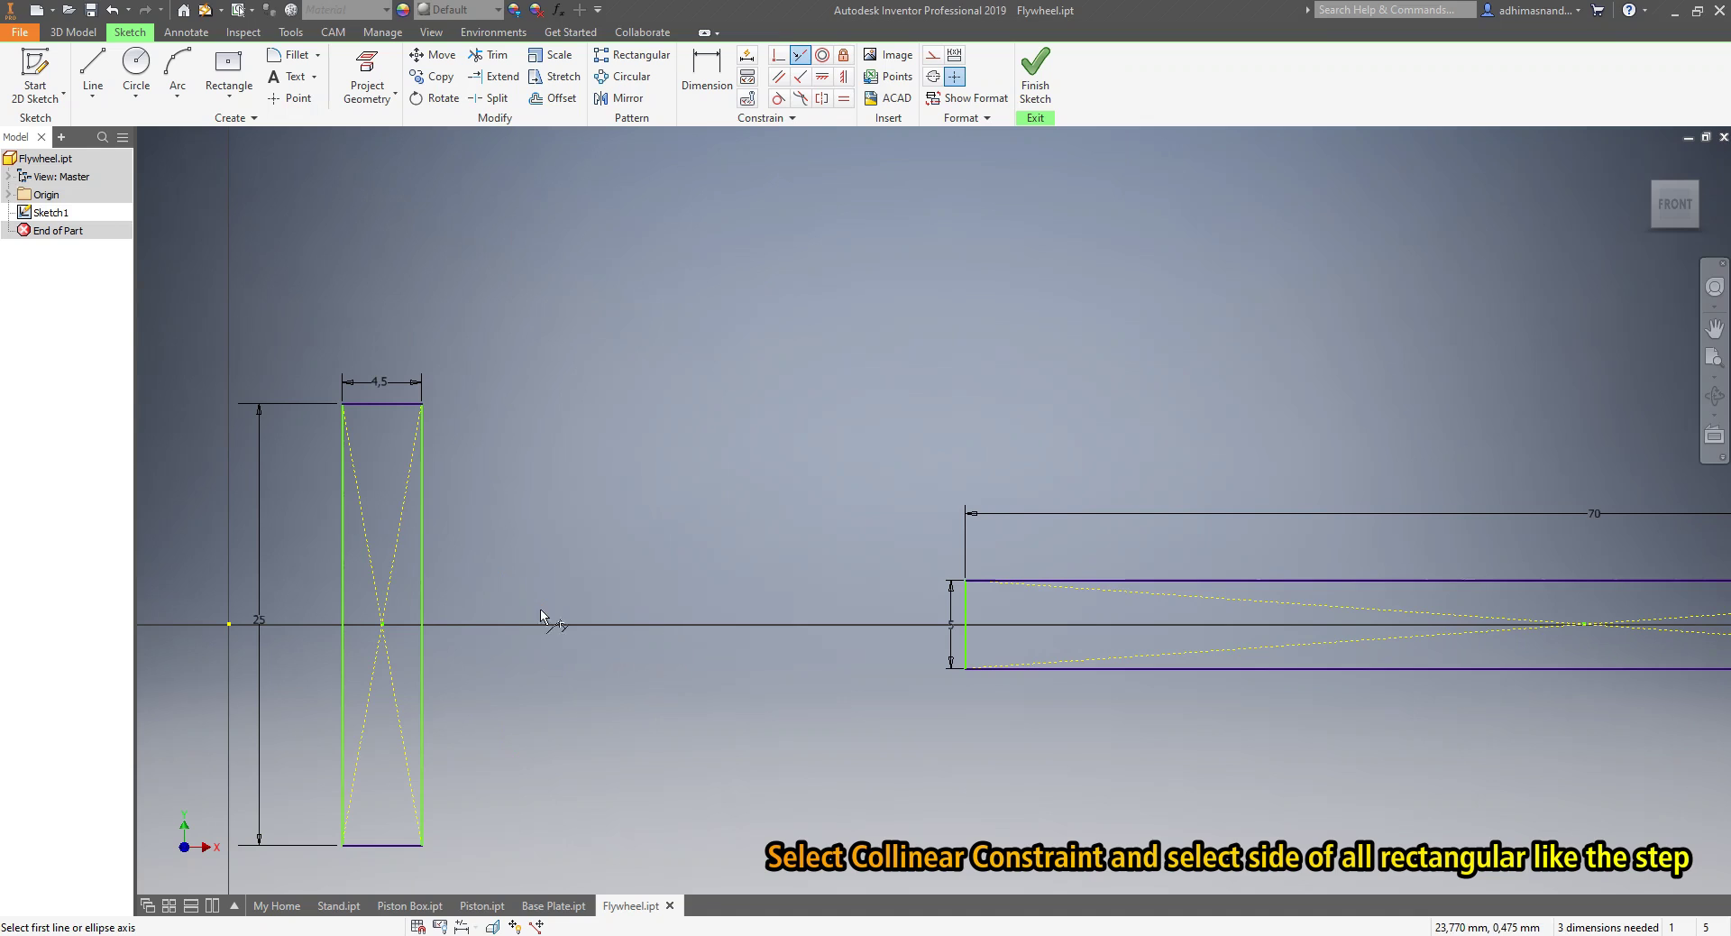
pyautogui.click(423, 631)
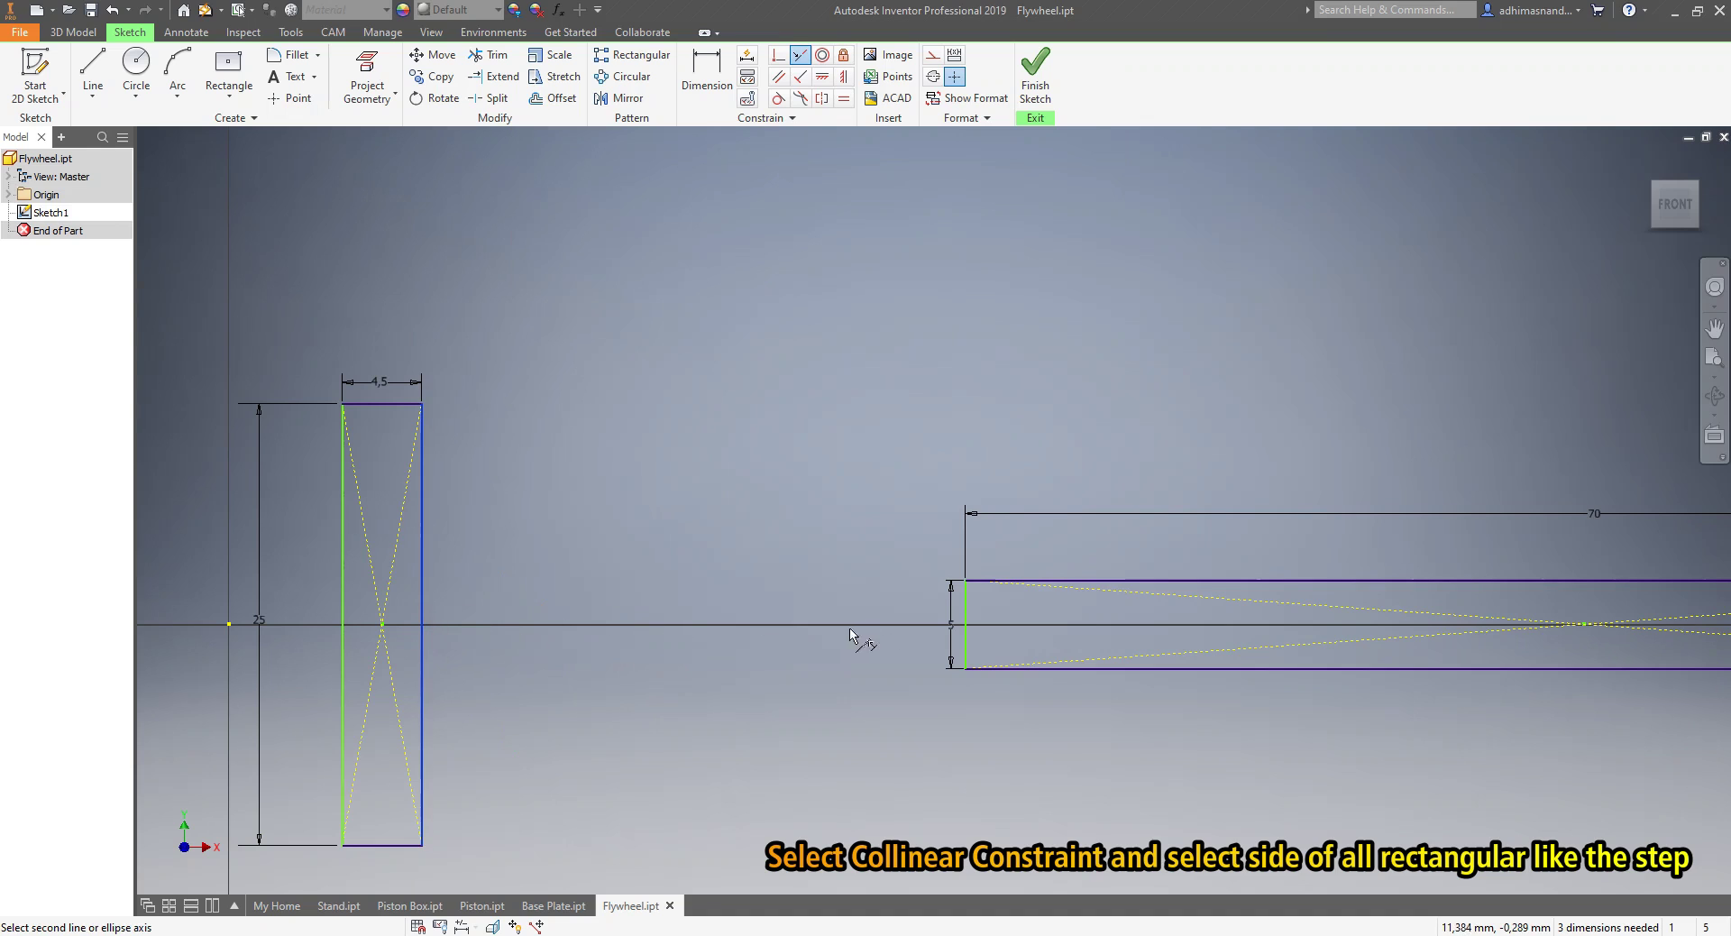
pyautogui.click(965, 643)
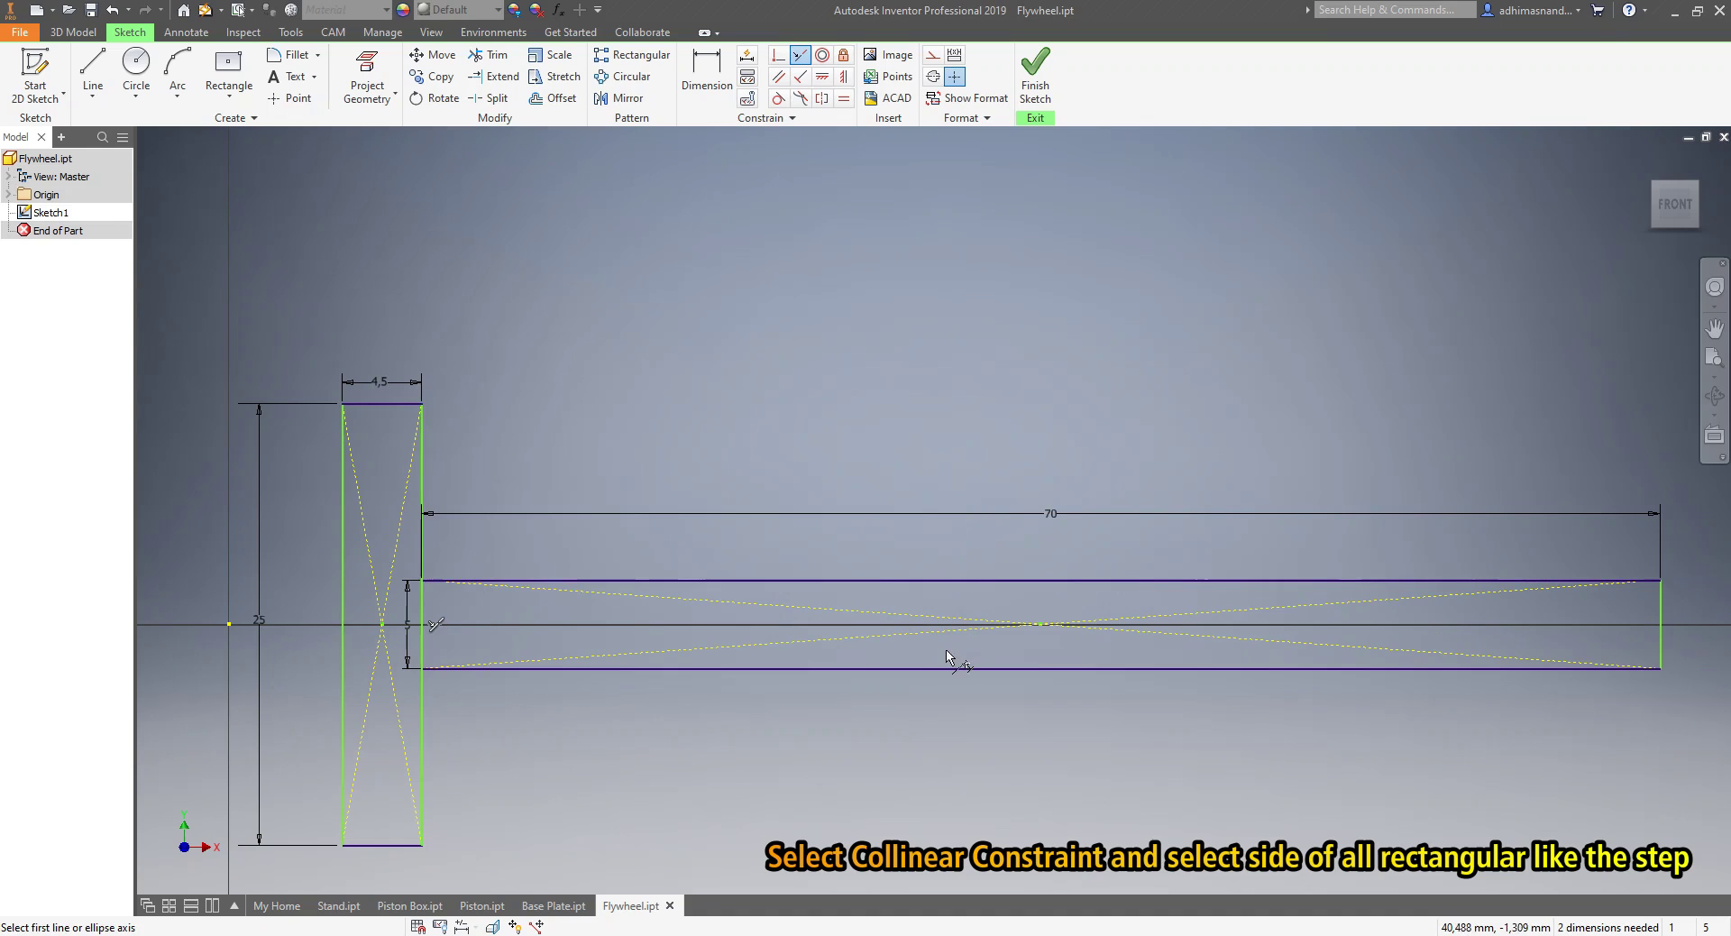
# - Make the left side of the 7.5 mm wide rectangle collinear with the right side of the 70 mm long rectangle
pyautogui.moveTo(1625, 617); pyautogui.dragTo(853, 690, button='middle')
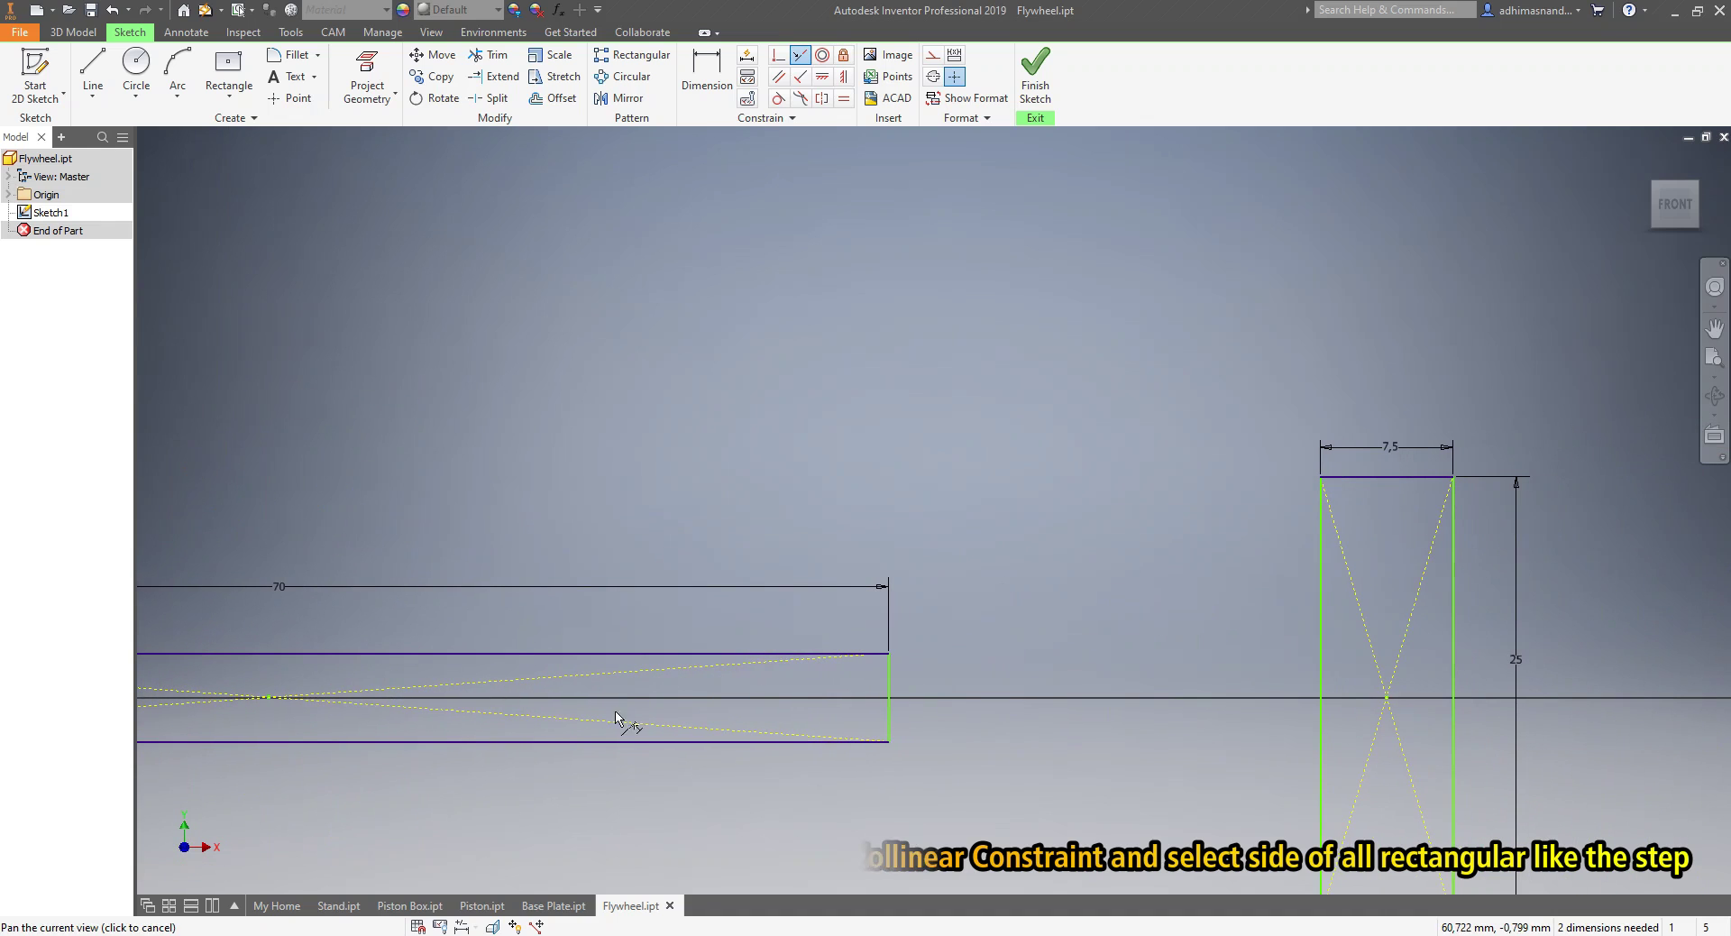
pyautogui.click(889, 700)
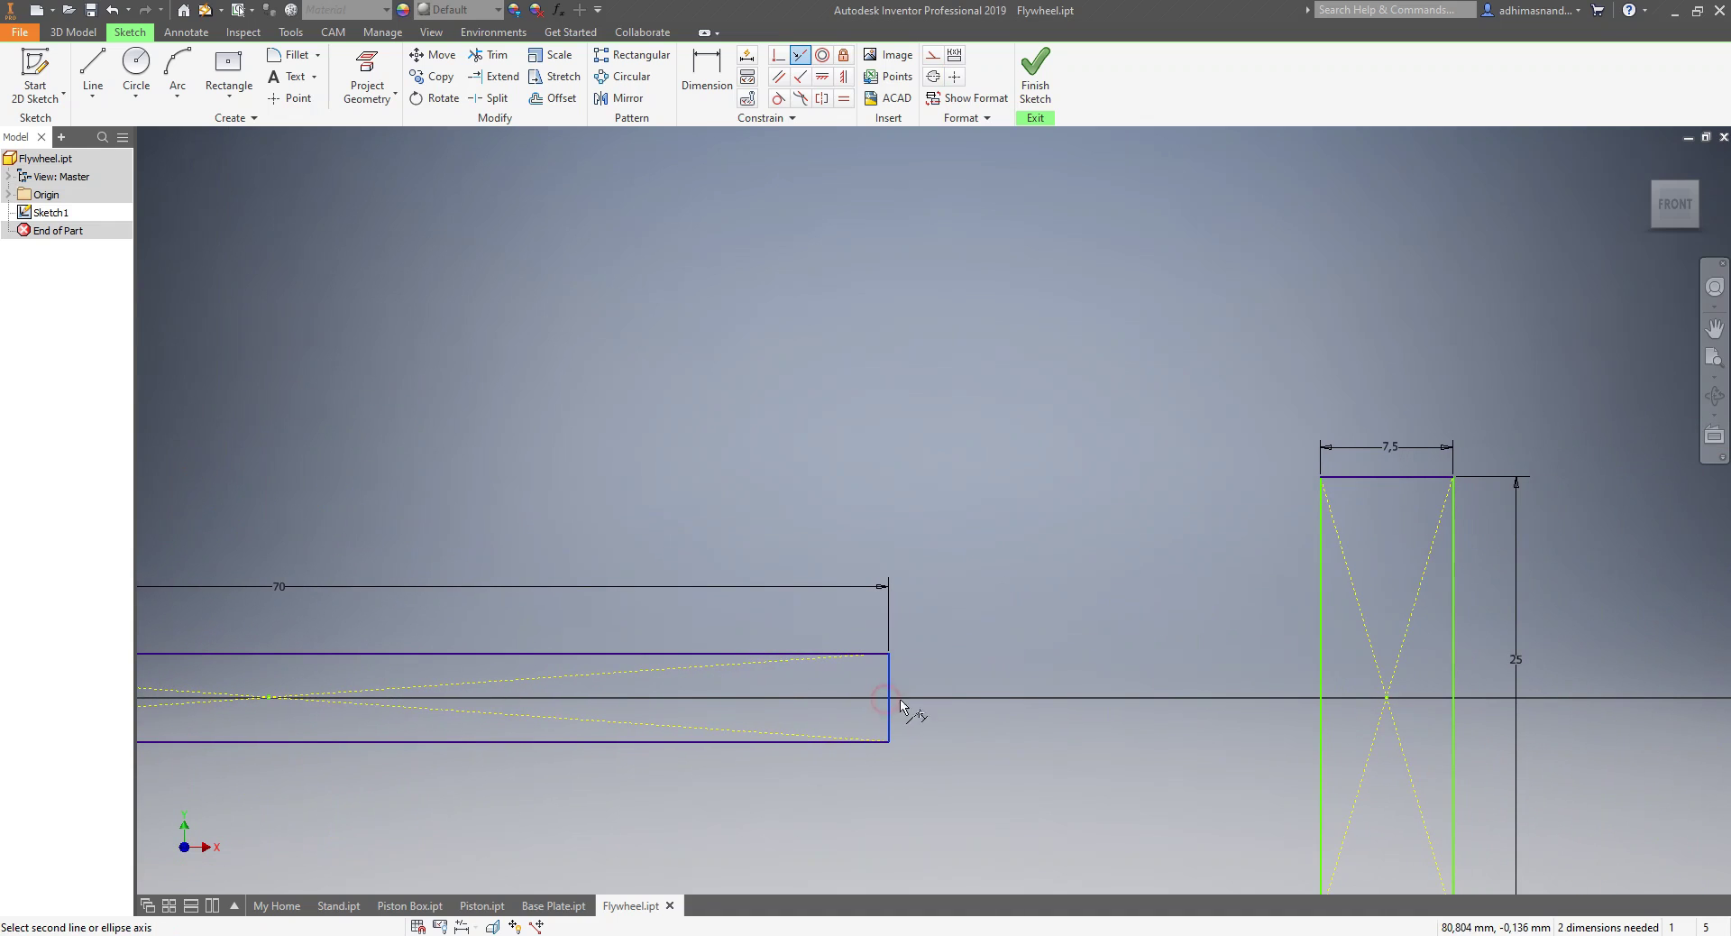
pyautogui.click(1319, 700)
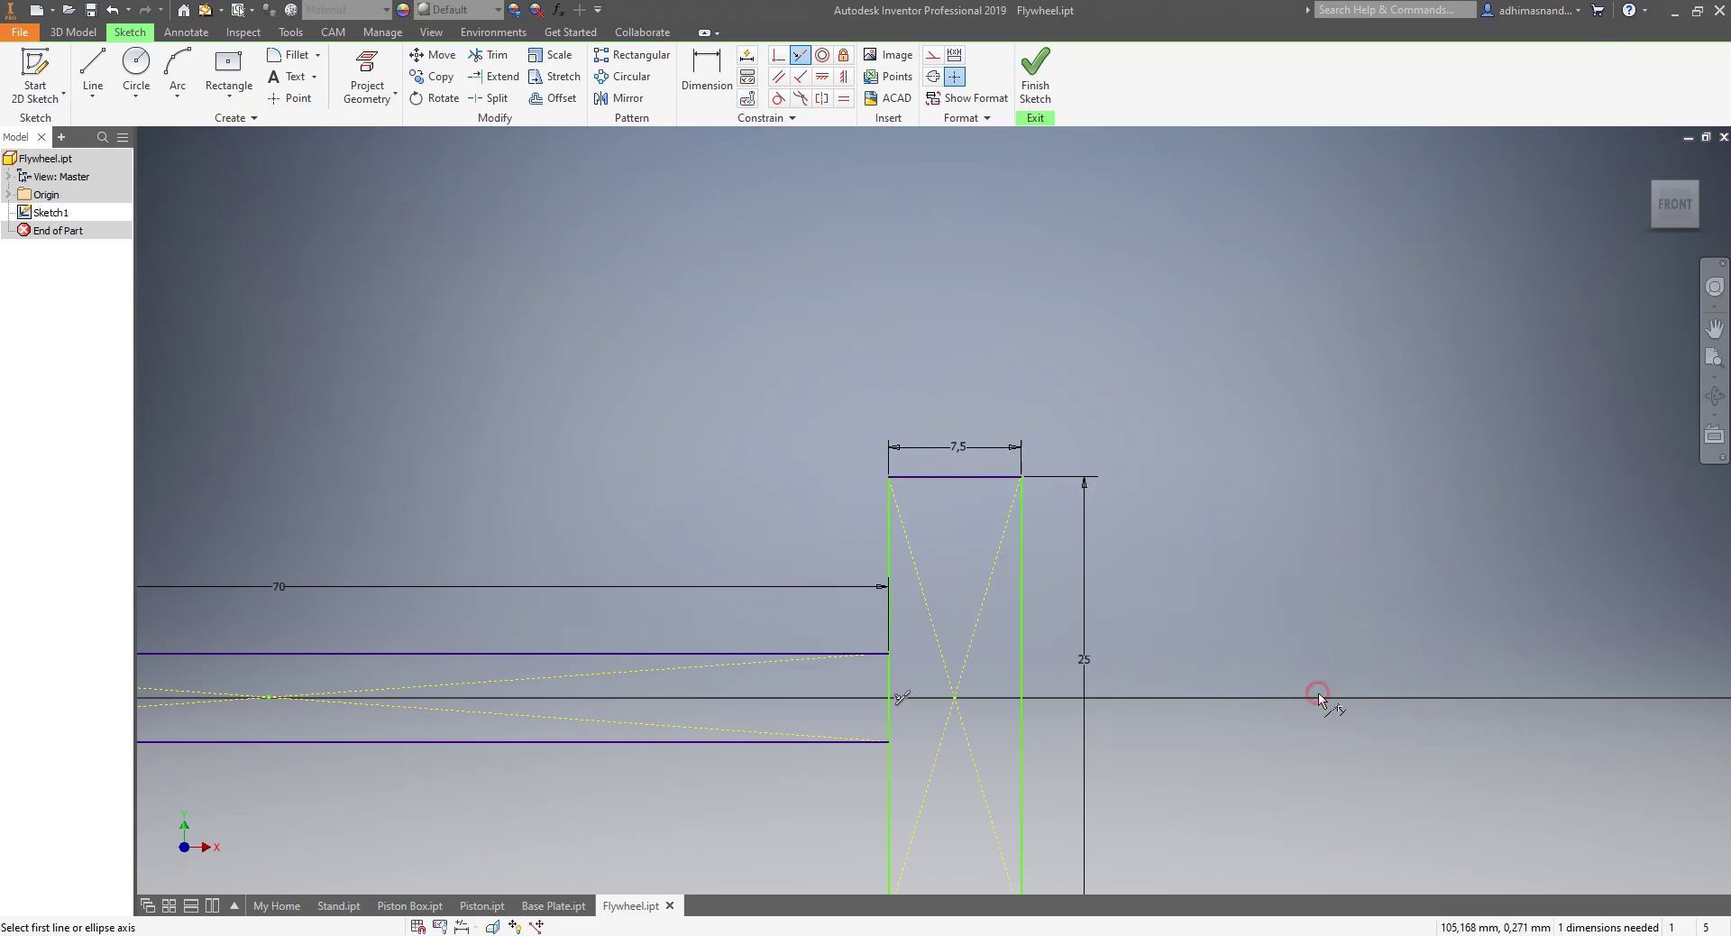
pyautogui.scroll(-5, 870, 708)
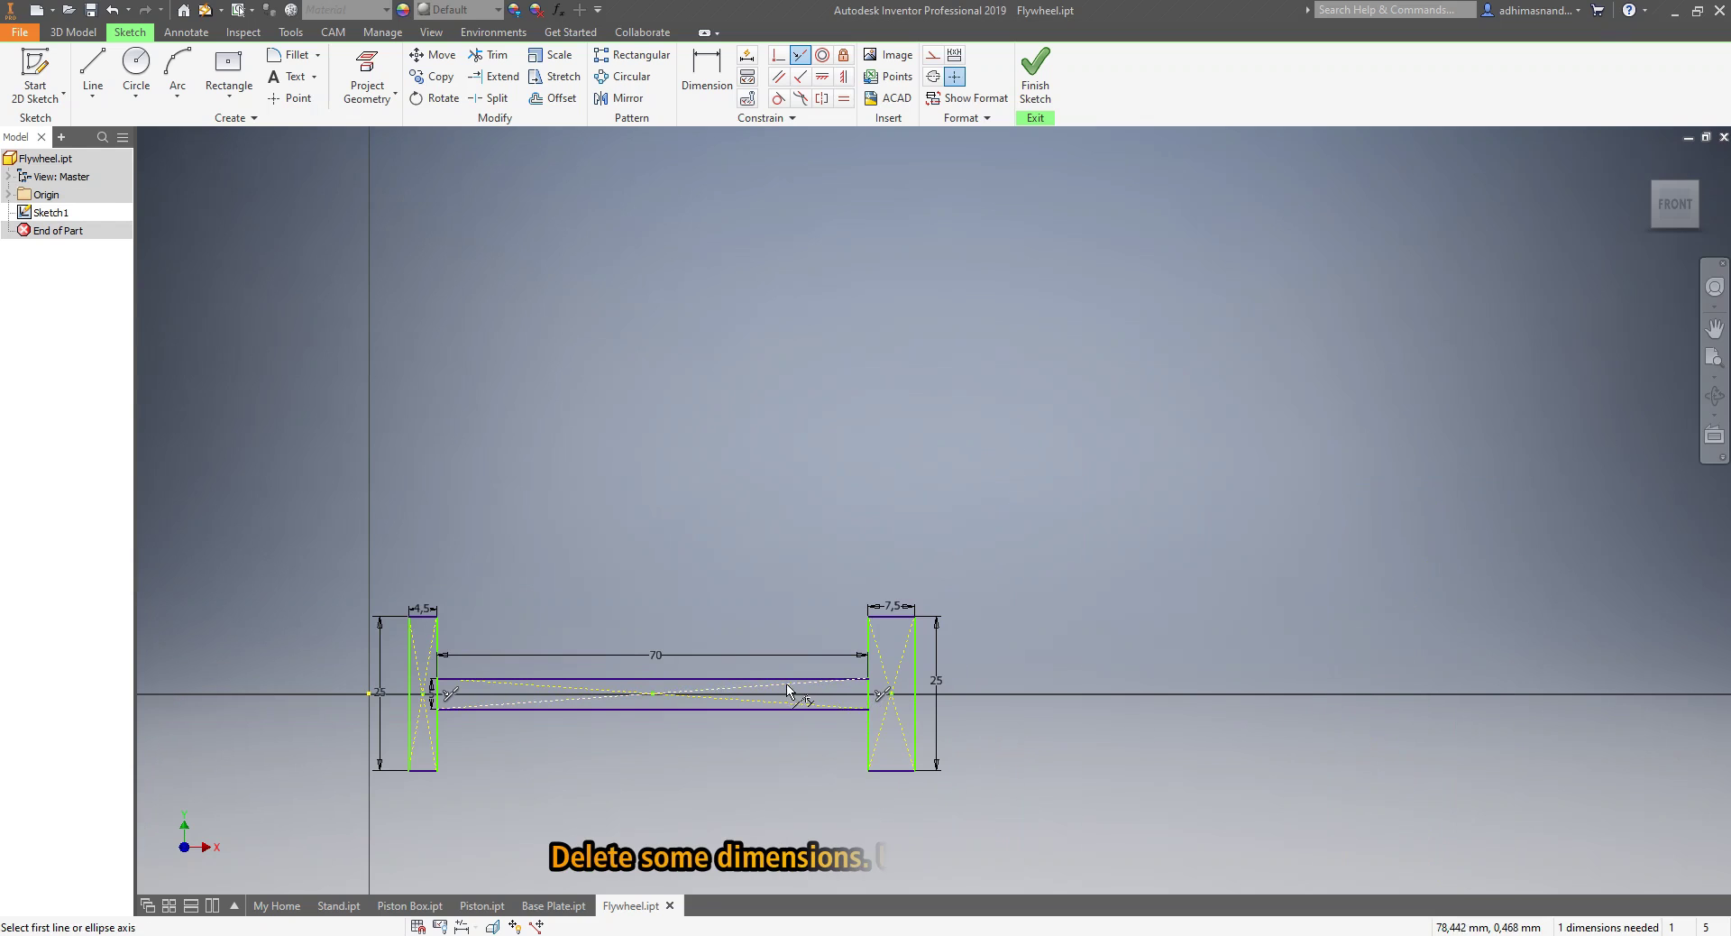
pyautogui.moveTo(562, 676); pyautogui.dragTo(733, 661, button='middle')
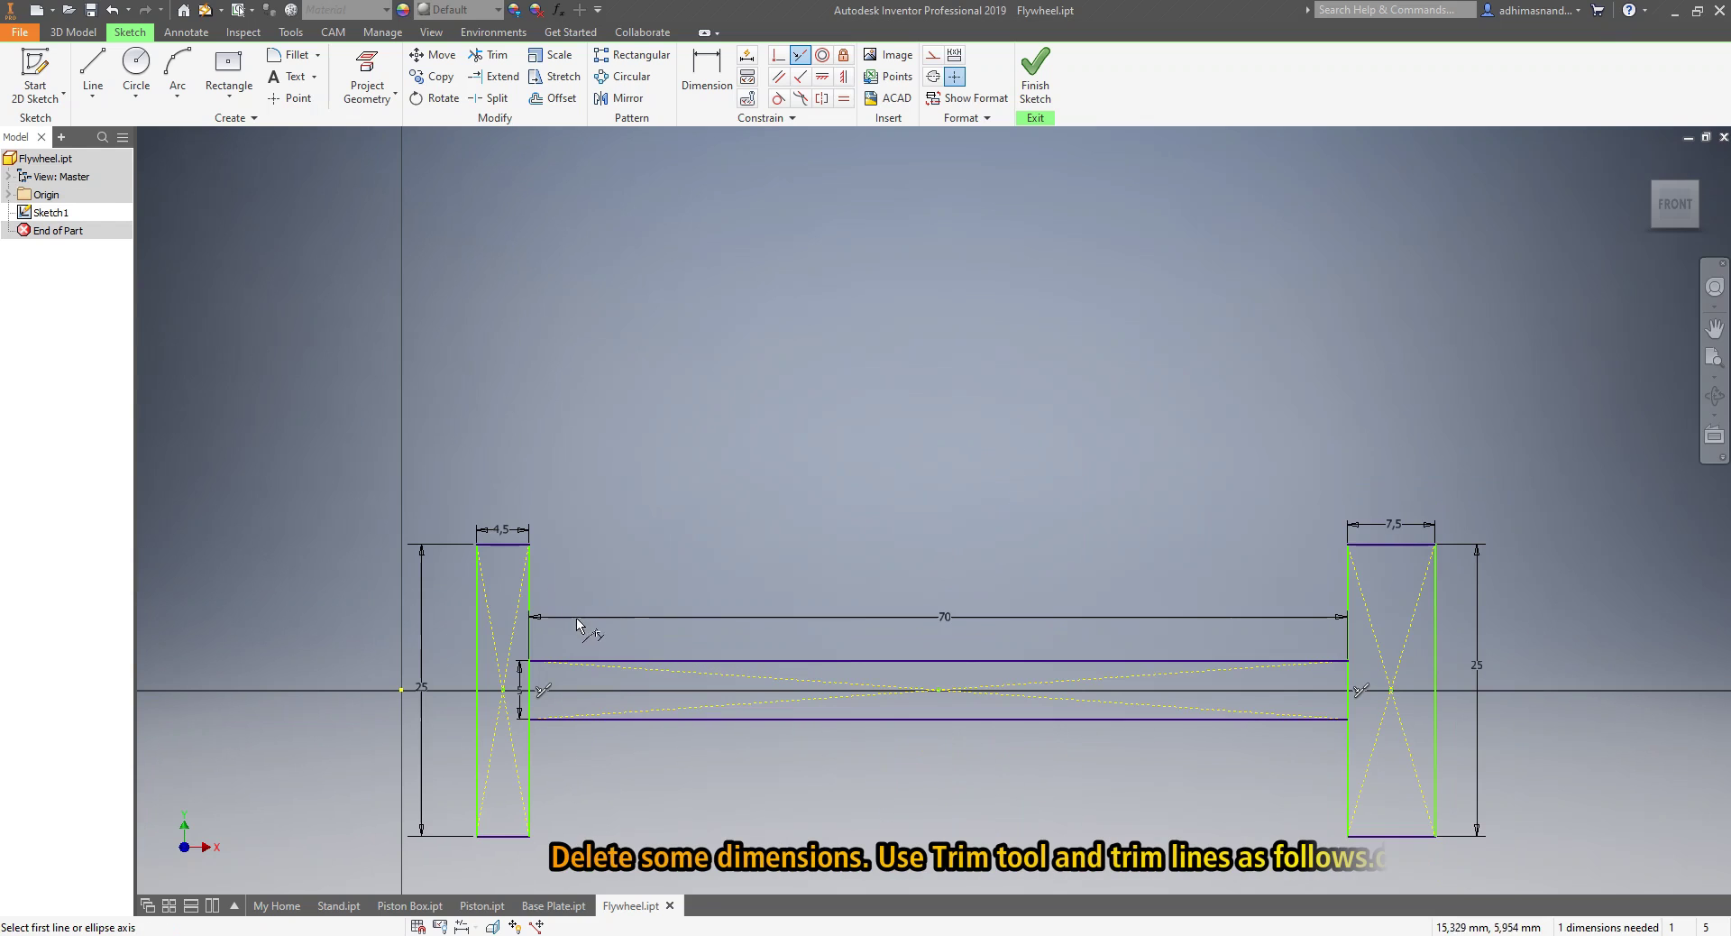
pyautogui.press('Escape')
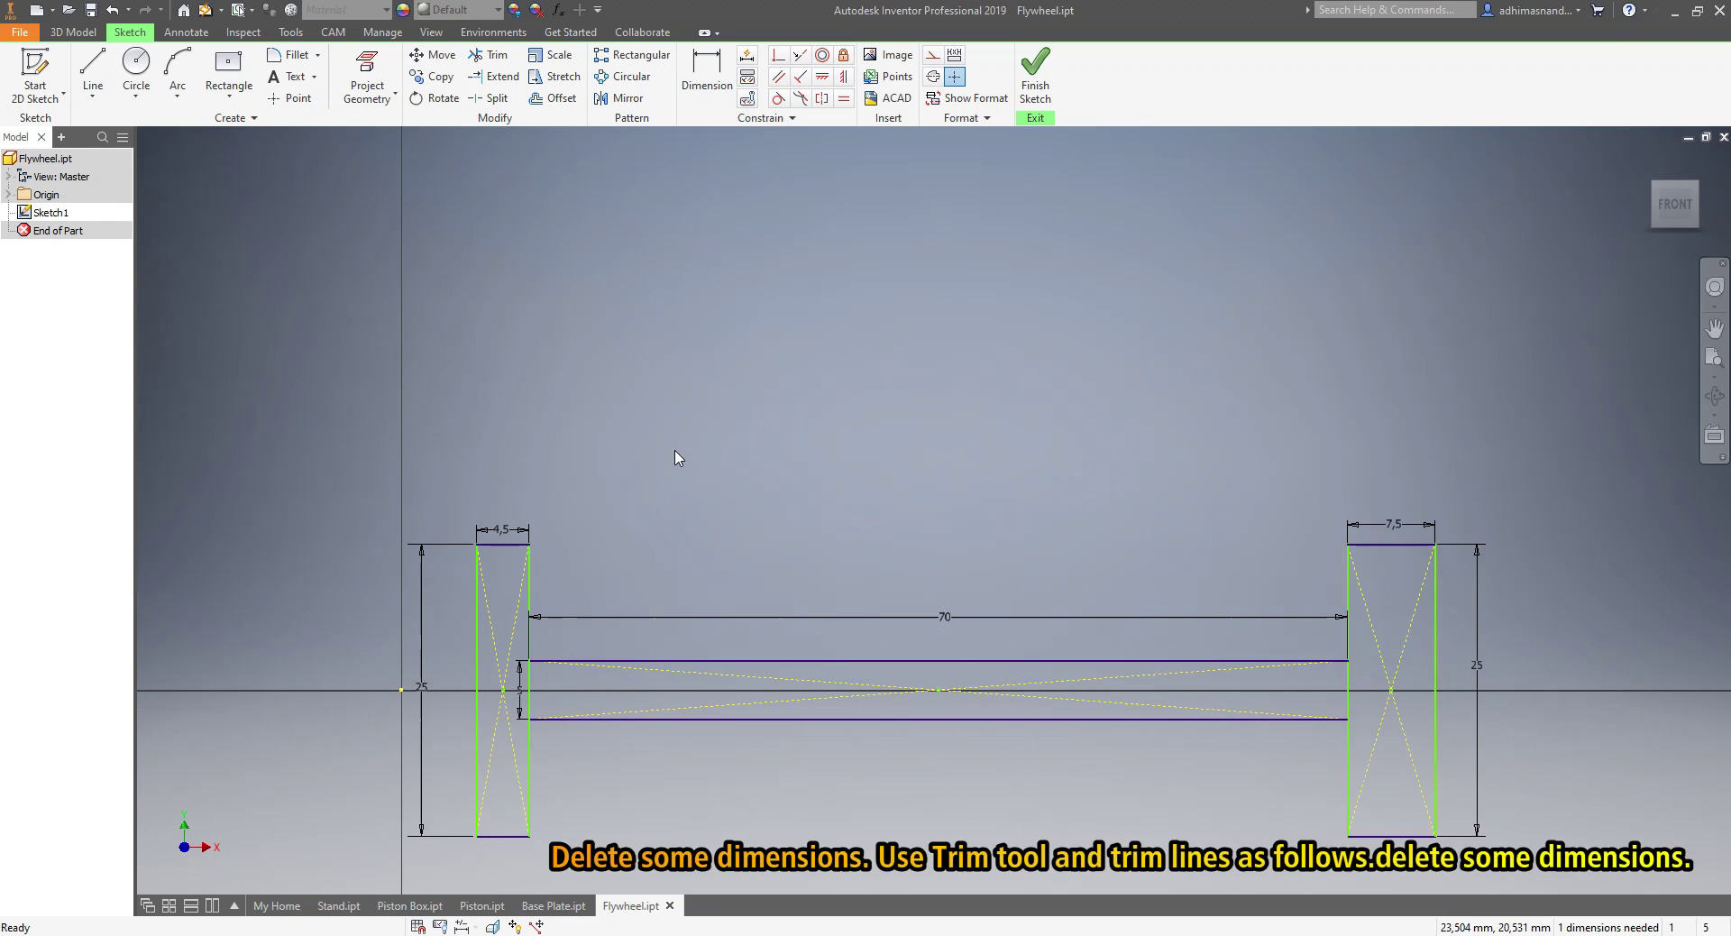
# - Delete the width and height dimensions of both the 4.5 mm wide rectangle and the 70 mm long rectangle
pyautogui.rightClick(505, 530)
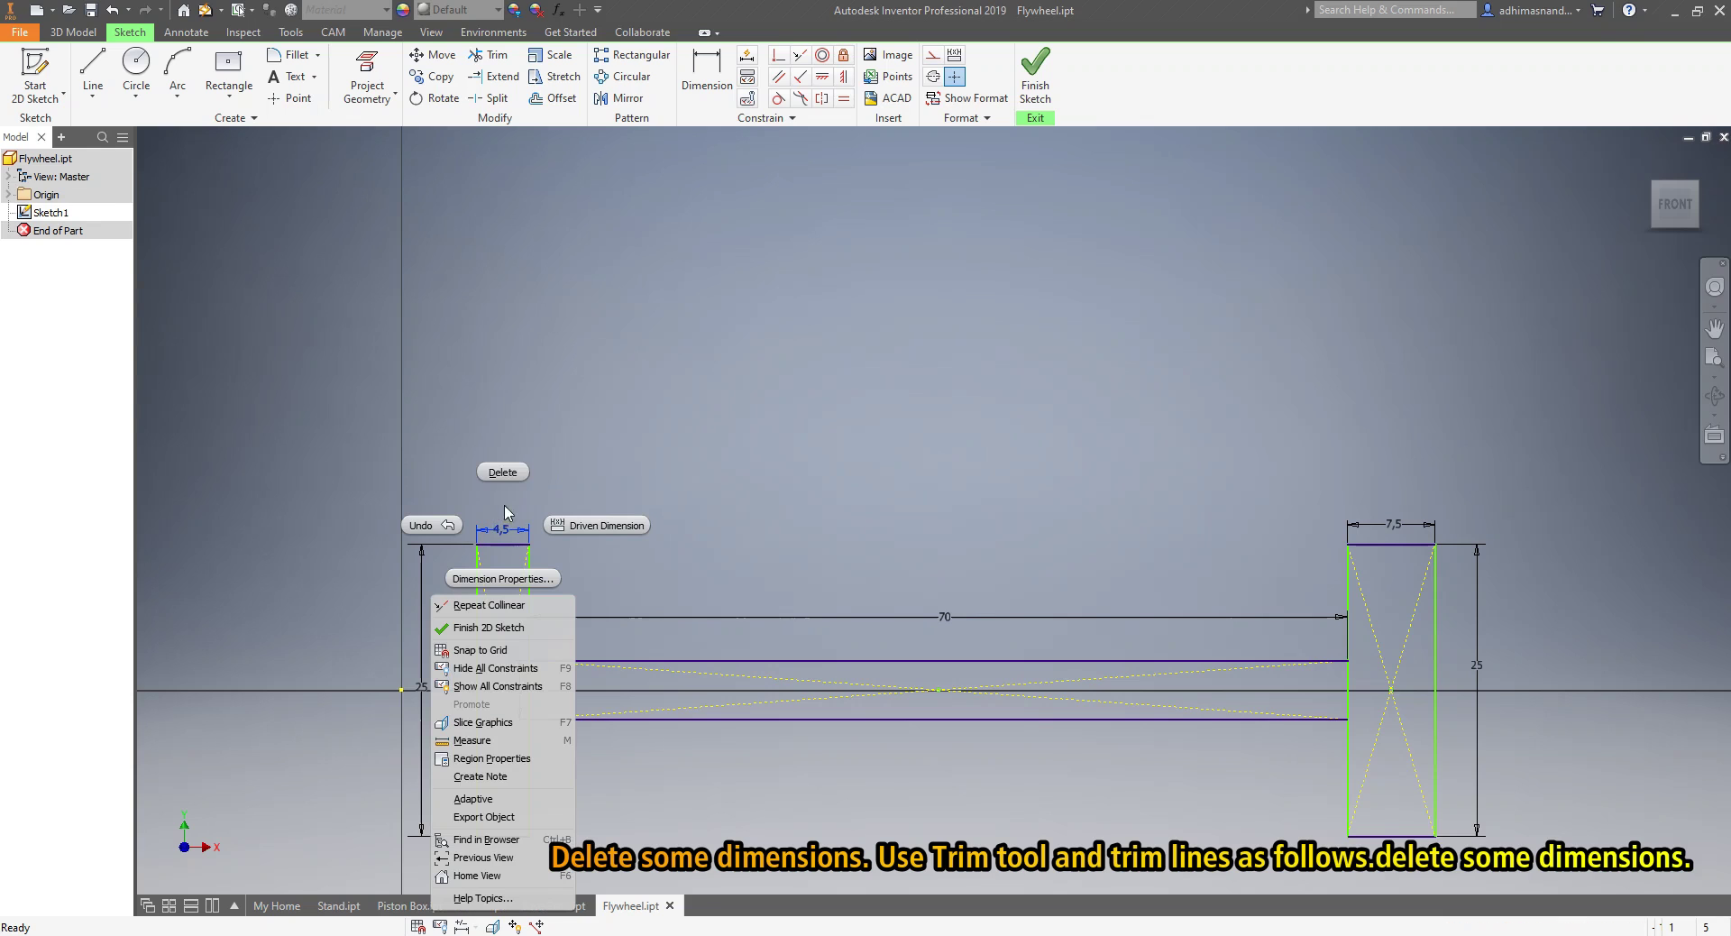
pyautogui.click(503, 472)
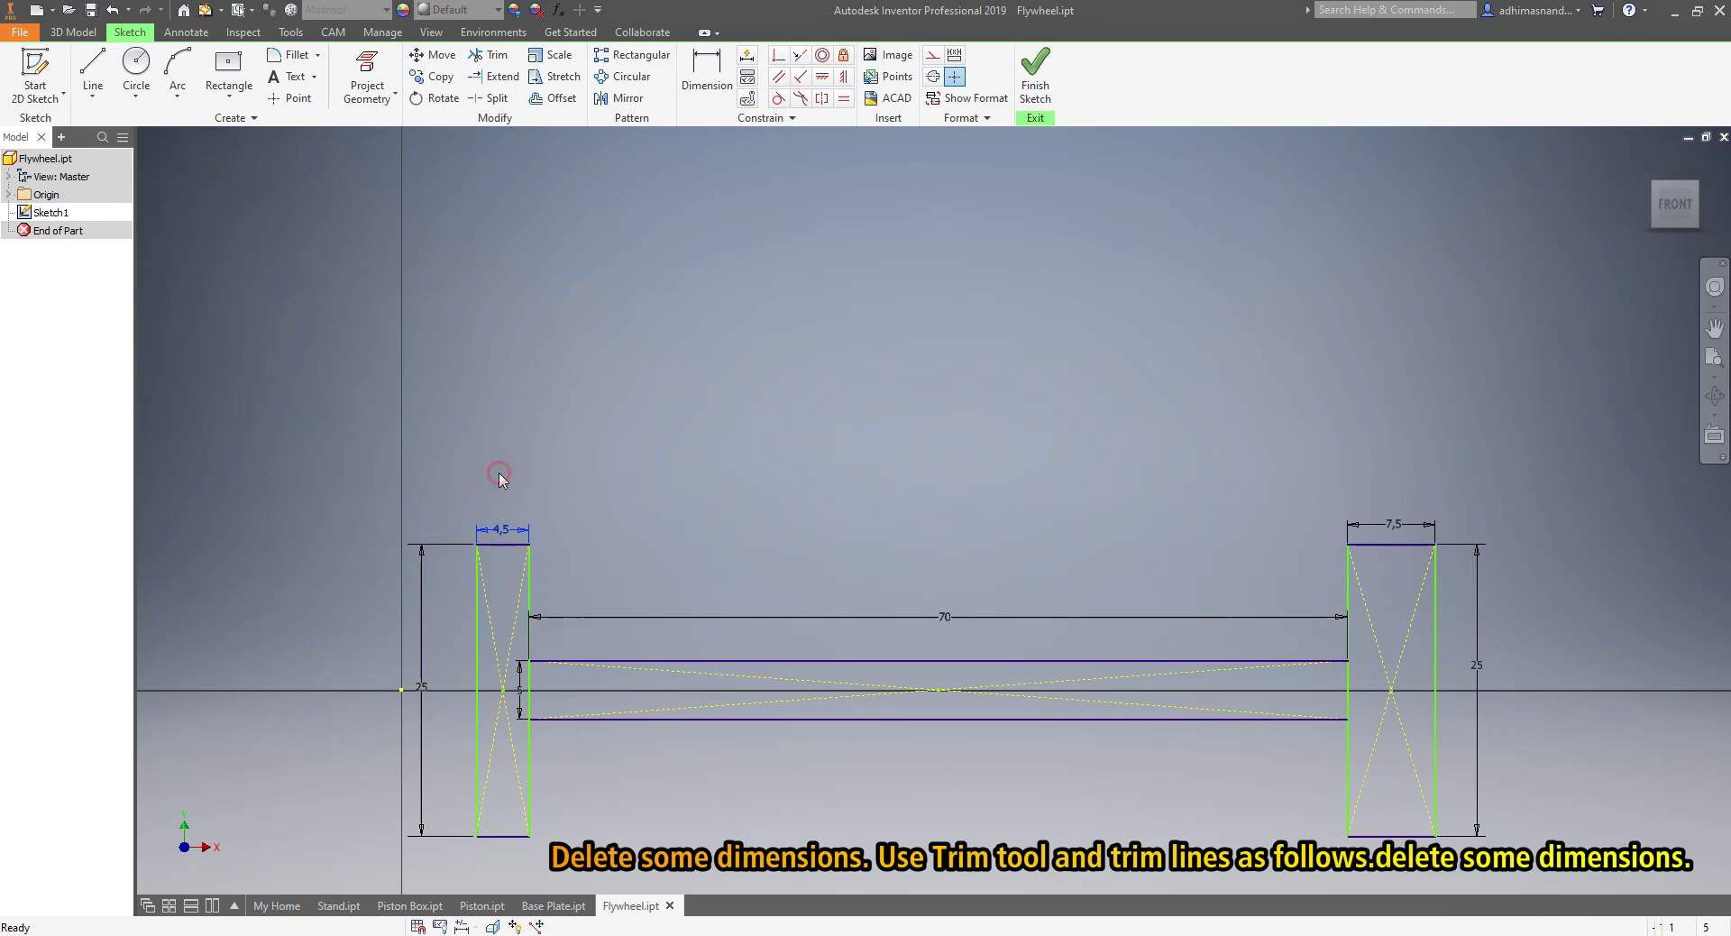
pyautogui.rightClick(426, 640)
pyautogui.click(436, 577)
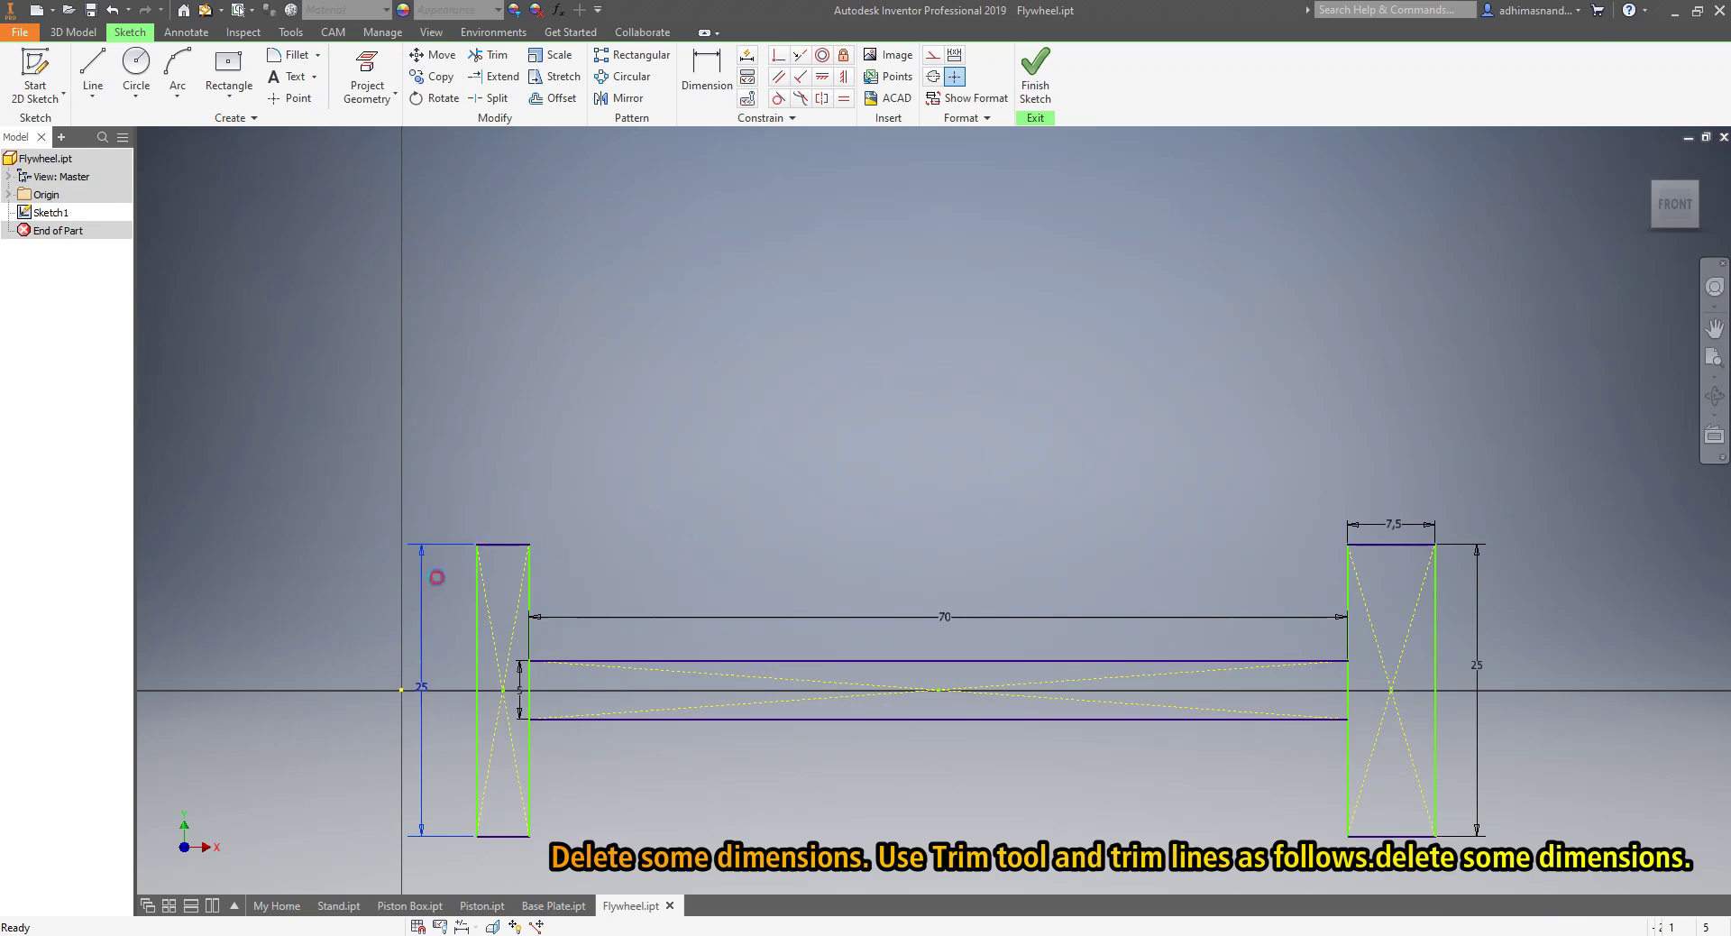
pyautogui.rightClick(649, 617)
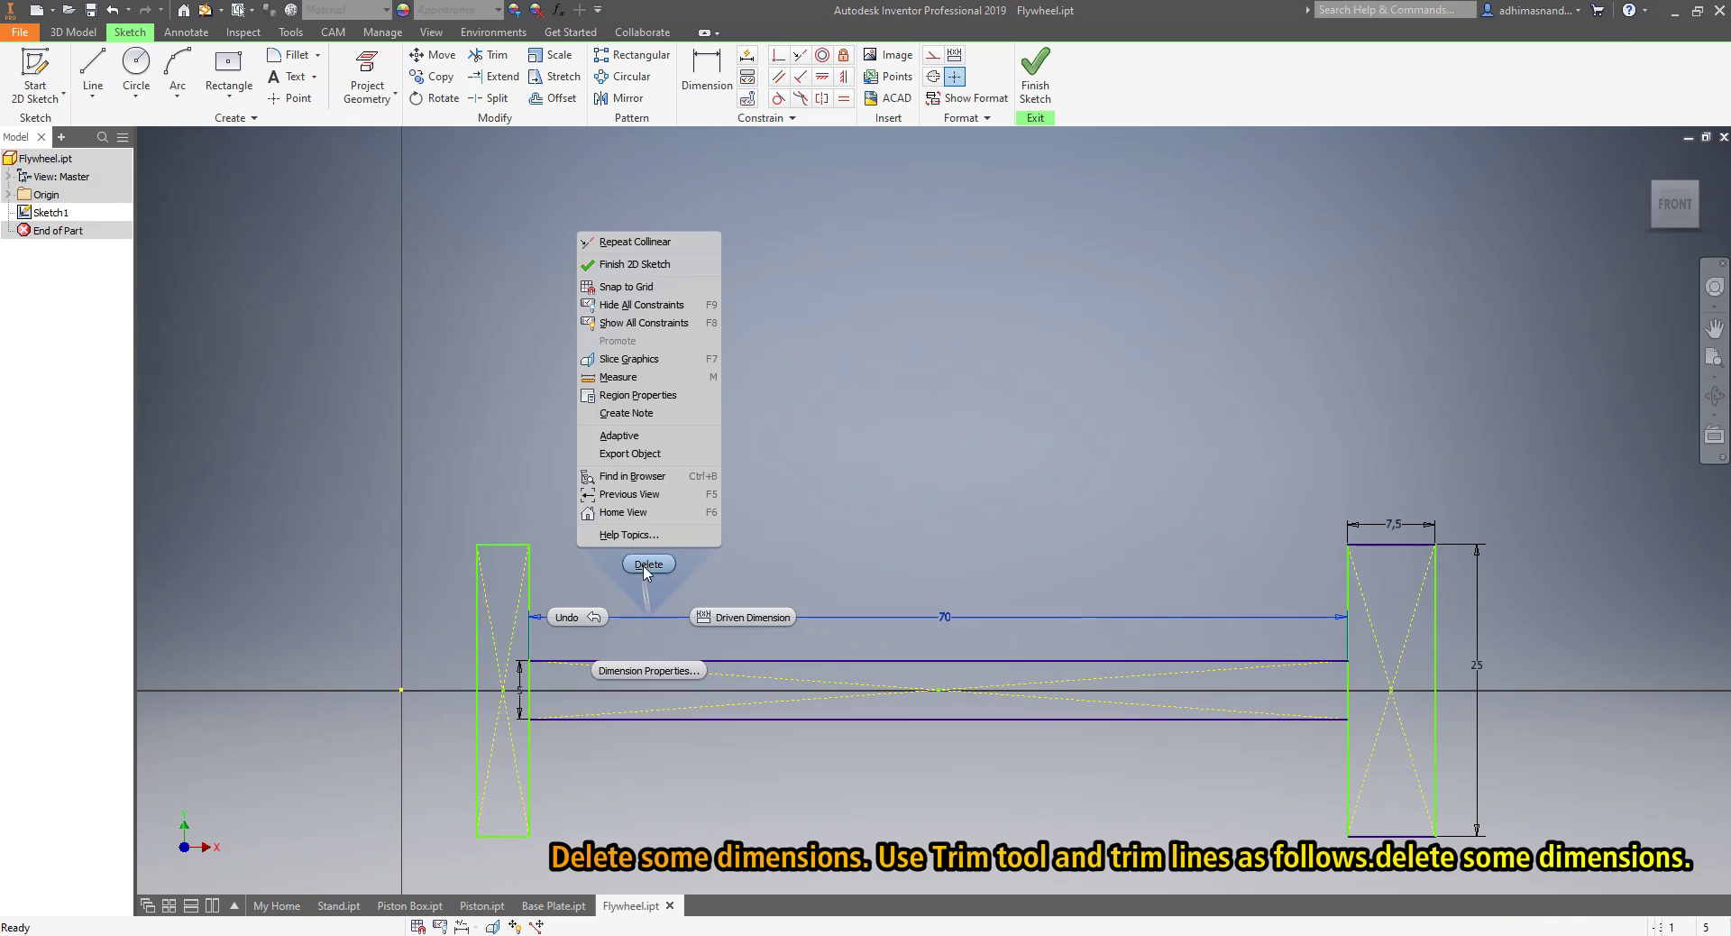
pyautogui.click(646, 565)
pyautogui.rightClick(521, 688)
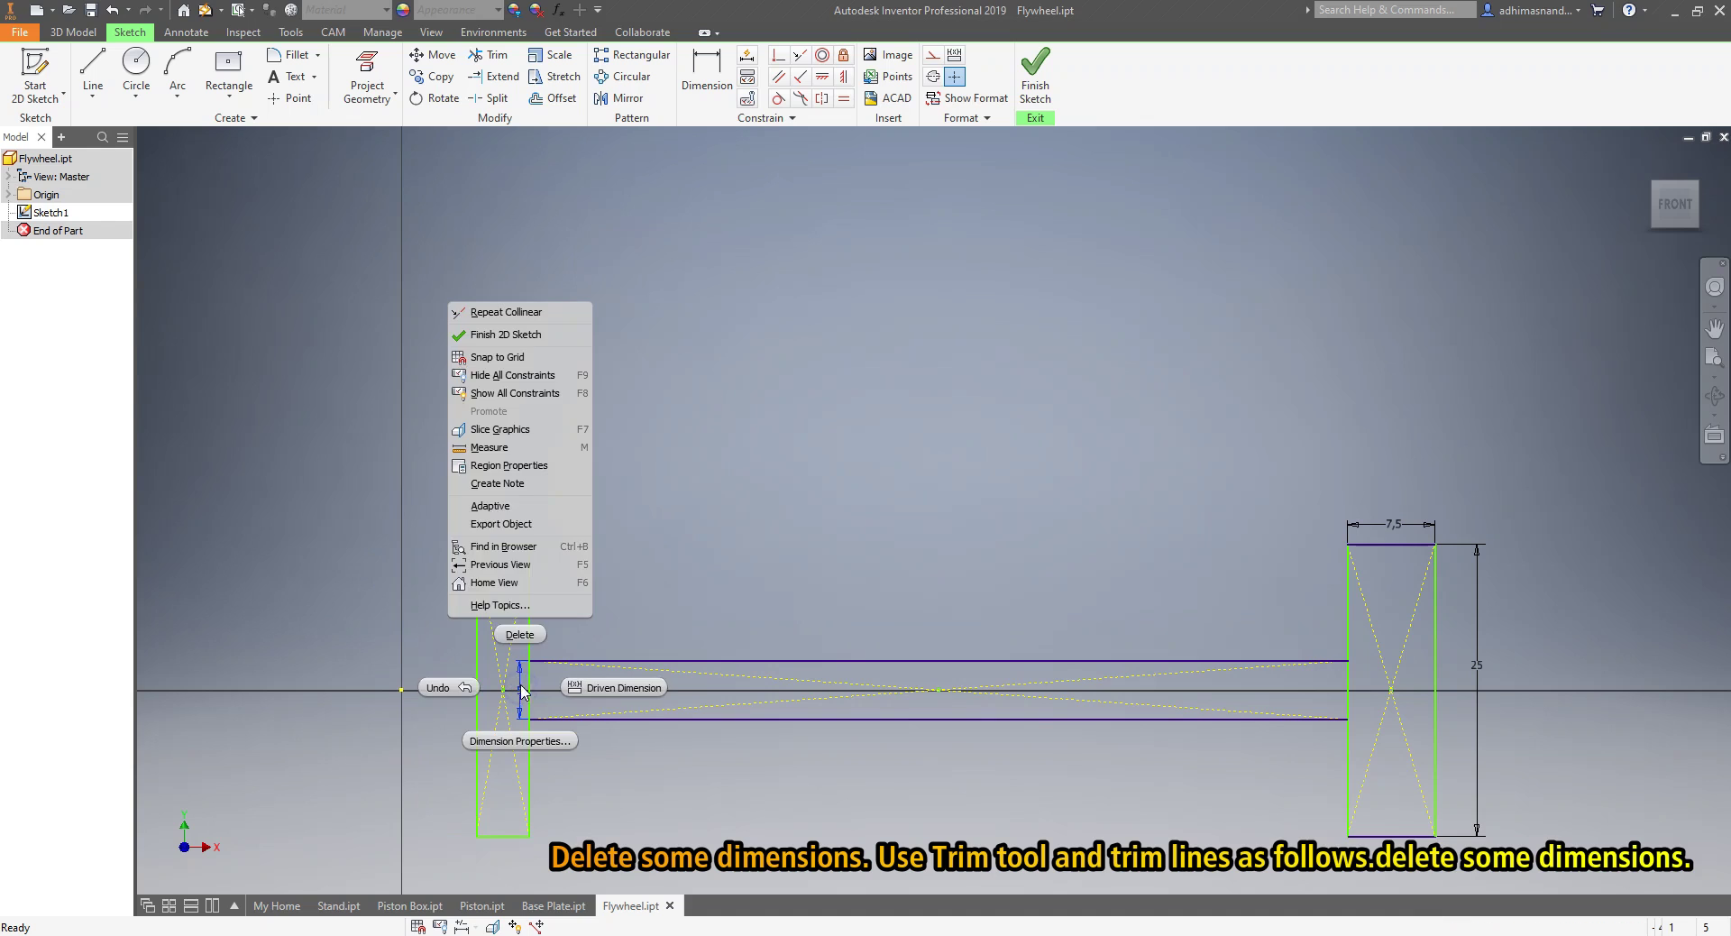
pyautogui.click(519, 634)
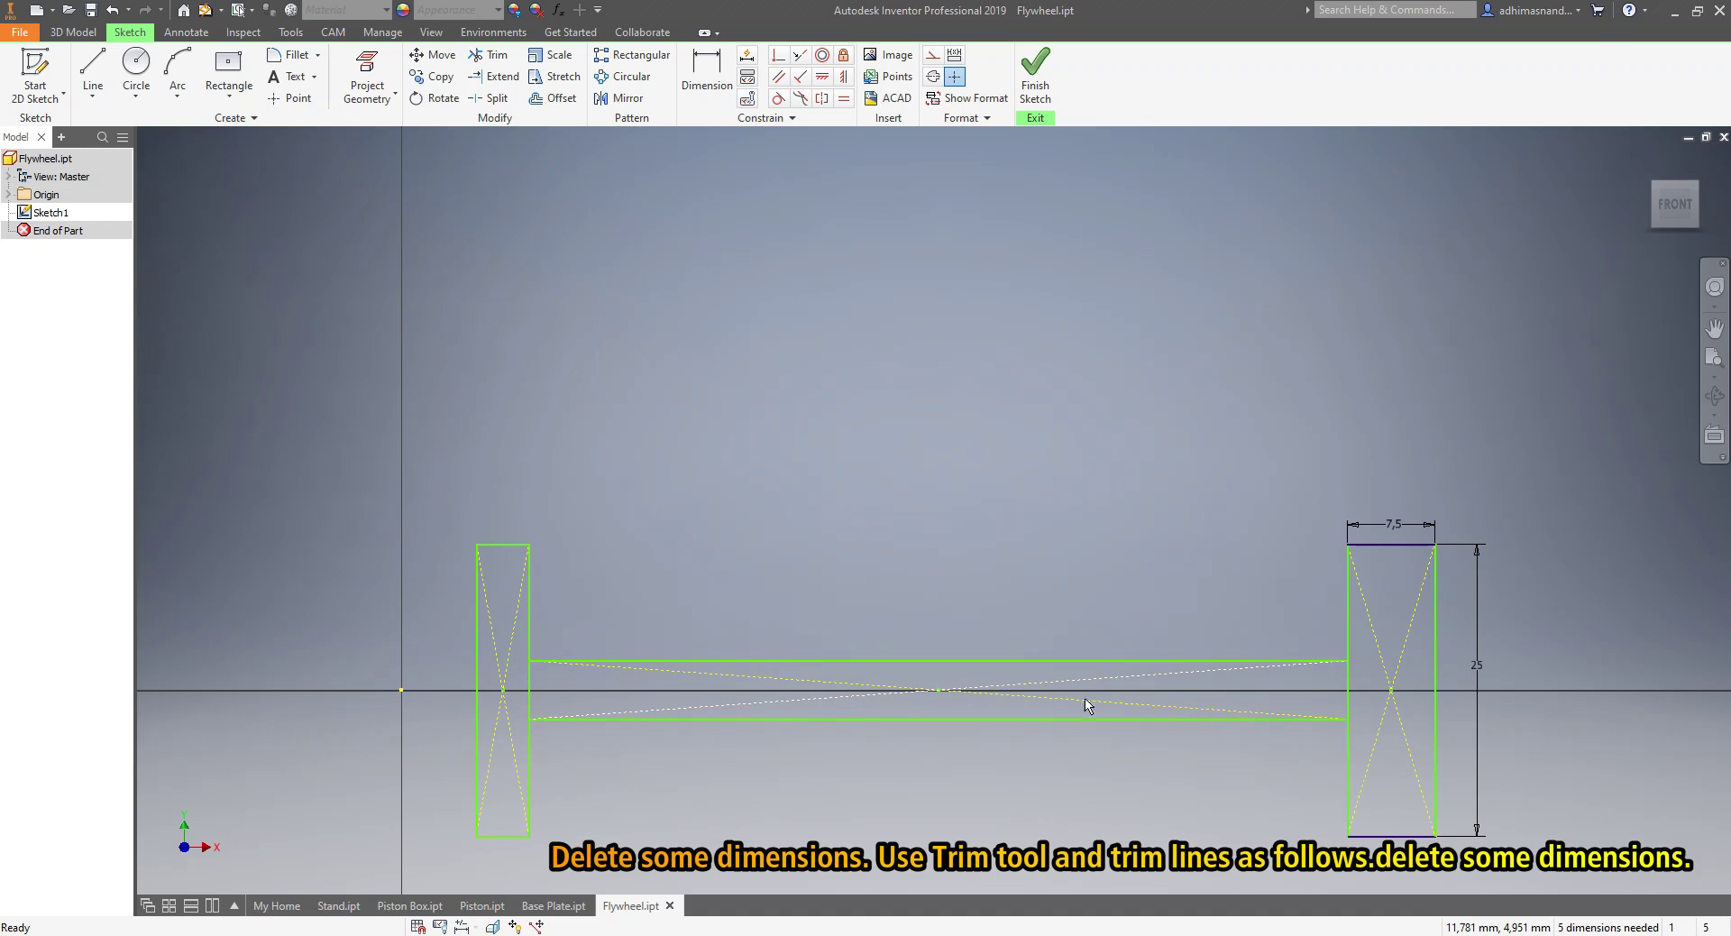
# - Delete the 7.5 mm width and 25 mm height dimensions of the rightmost rectangle
pyautogui.rightClick(1396, 529)
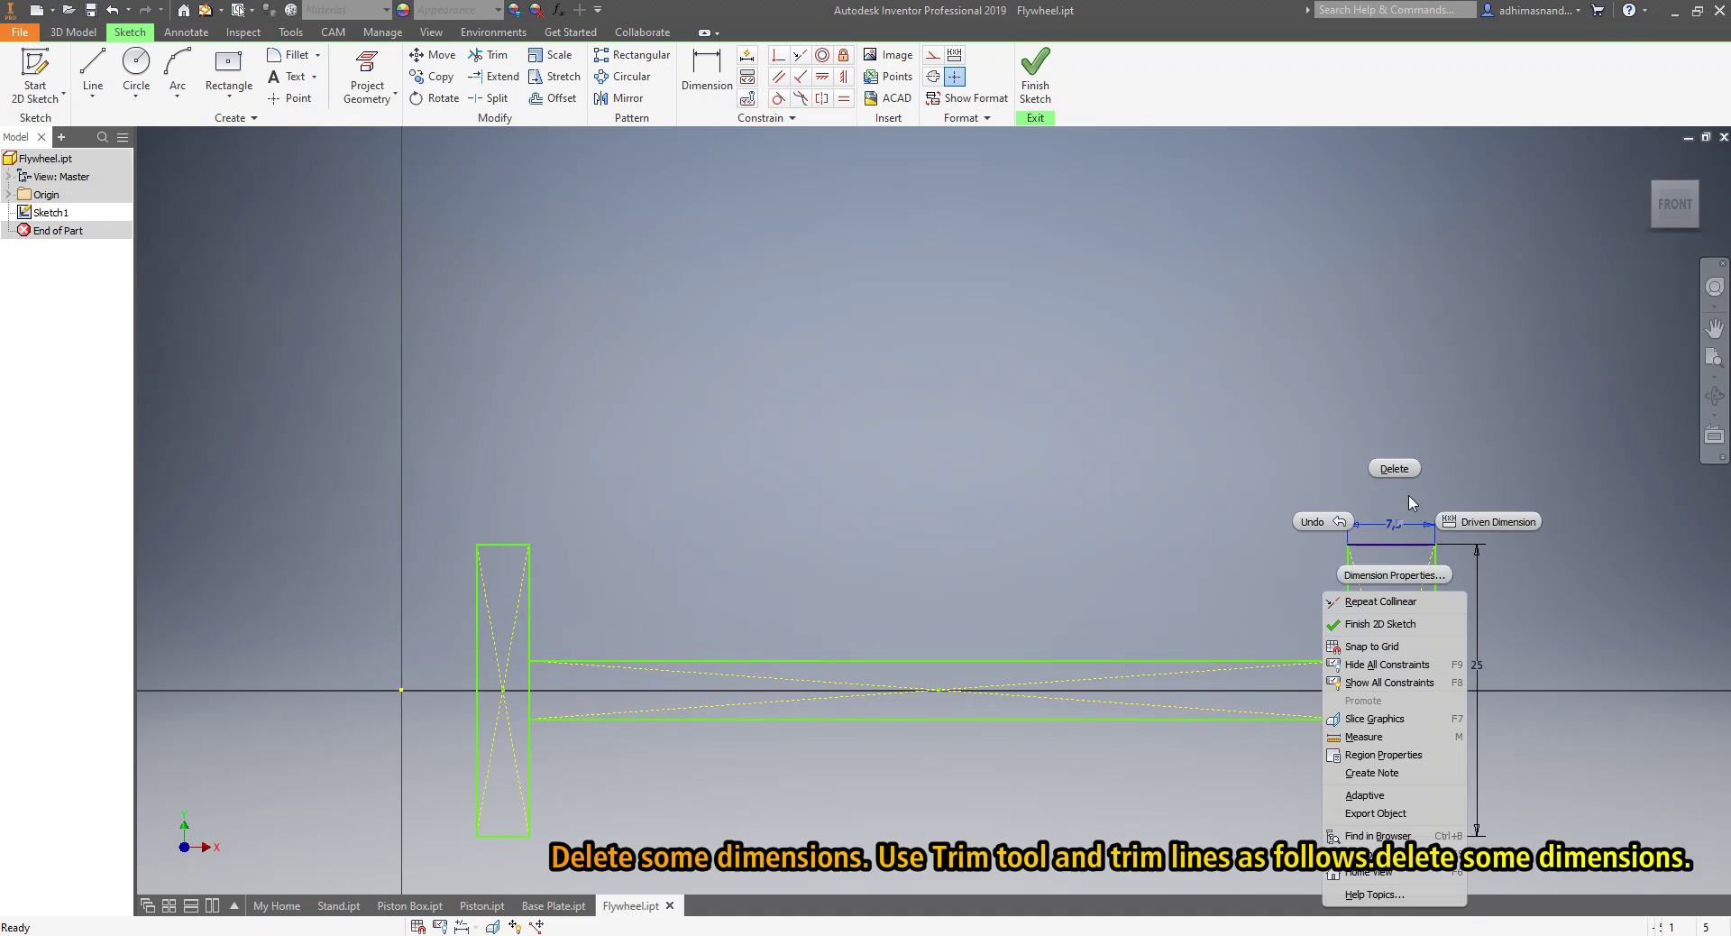
pyautogui.click(1393, 468)
pyautogui.rightClick(1475, 665)
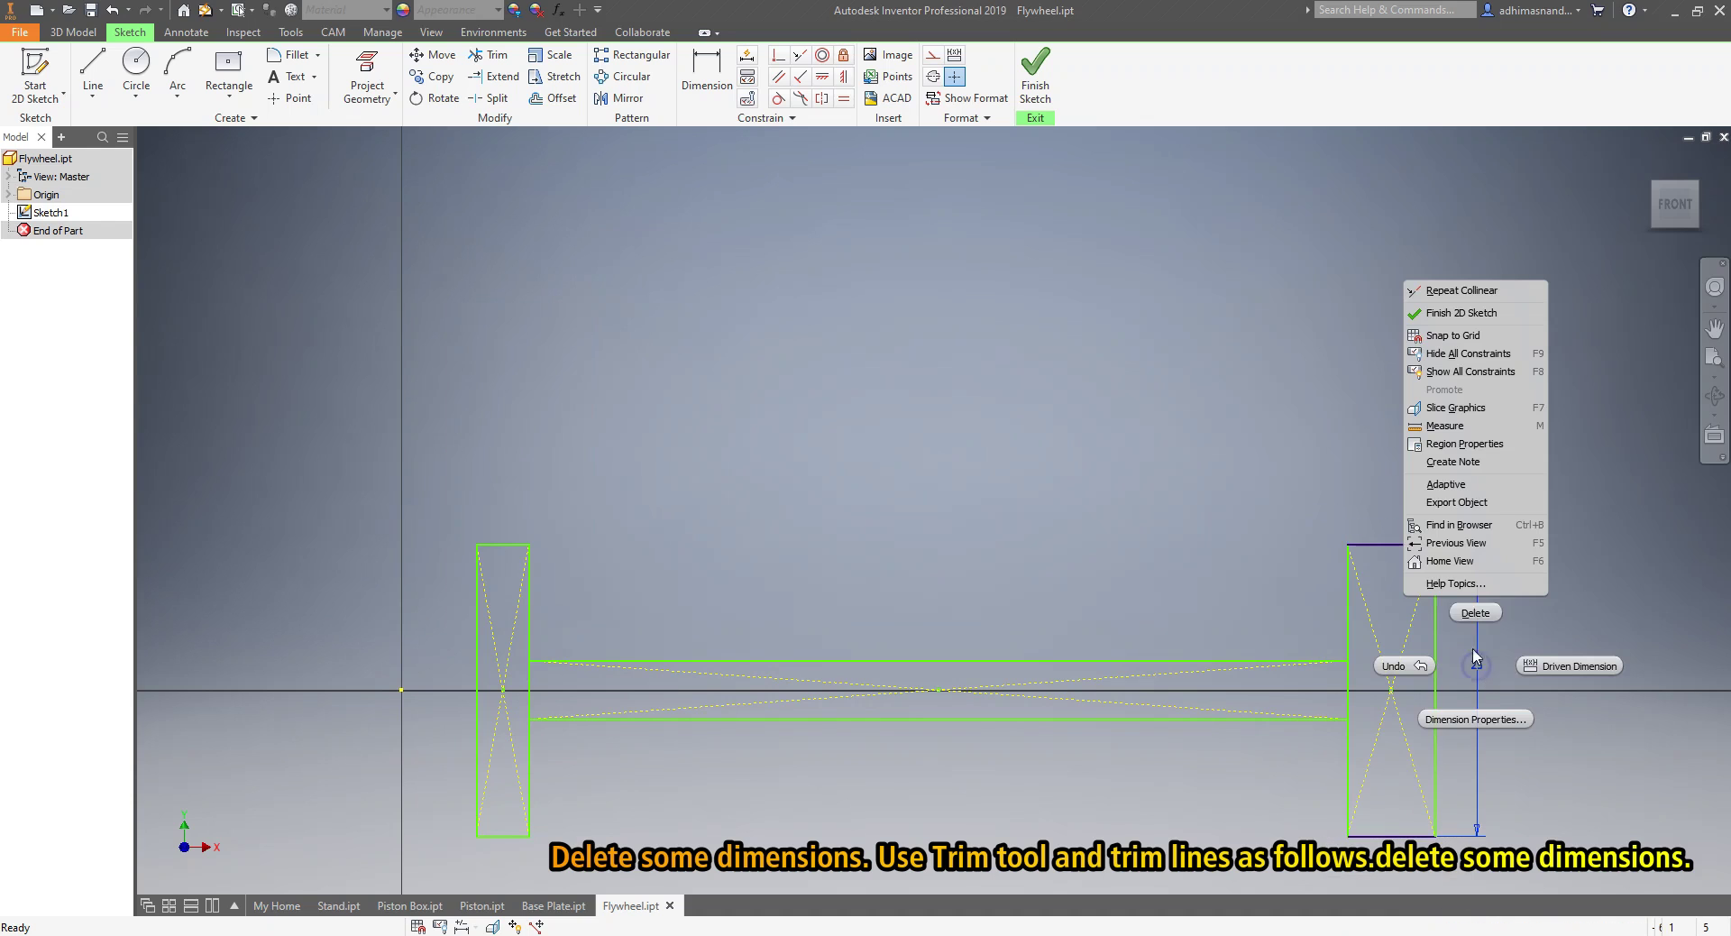
pyautogui.click(1477, 613)
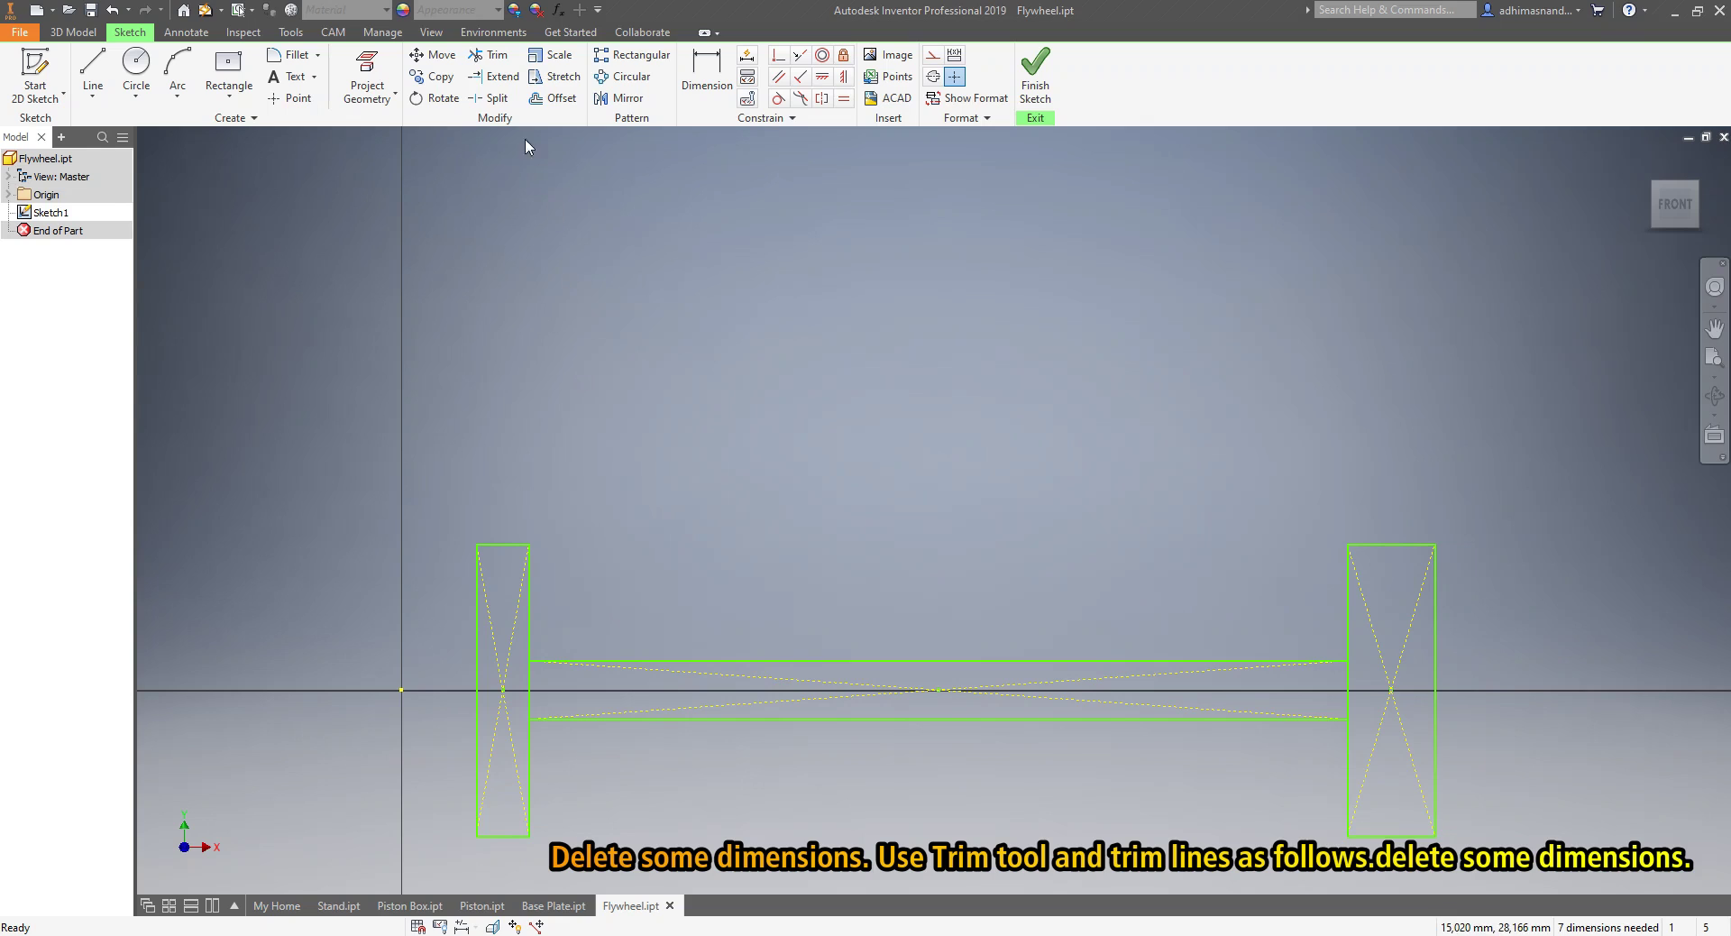
# - Trim the vertical segments at both ends of the long middle rectangle so the three rectangles form one open H-shaped outline
pyautogui.click(502, 60)
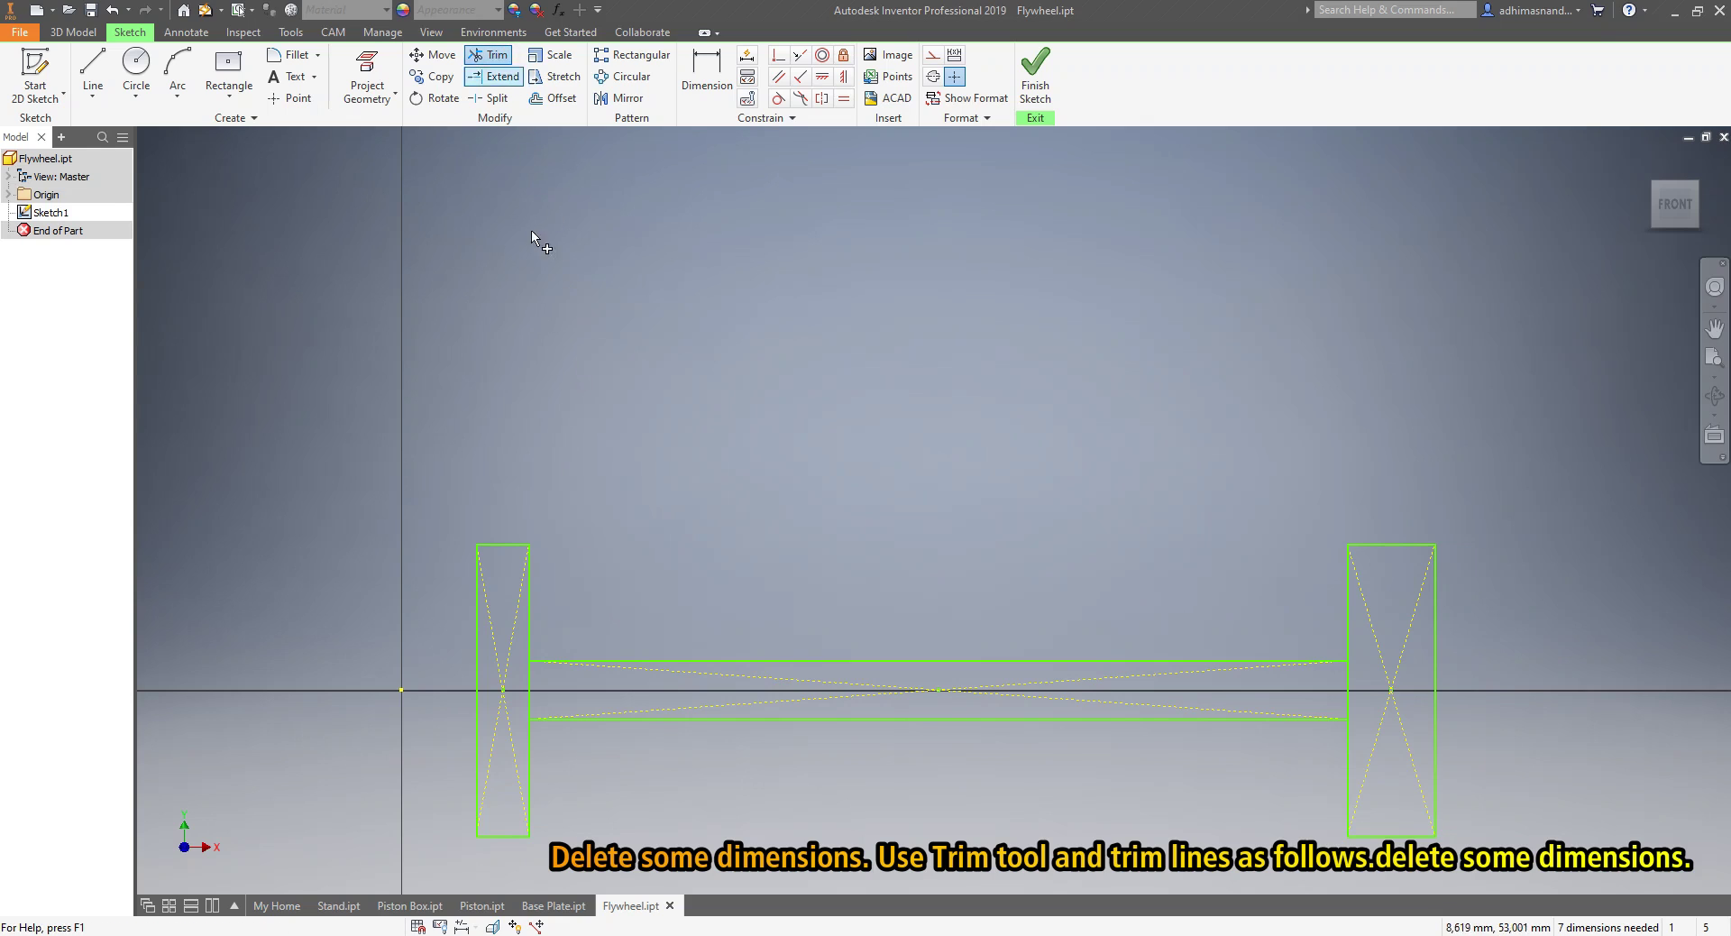
pyautogui.click(529, 690)
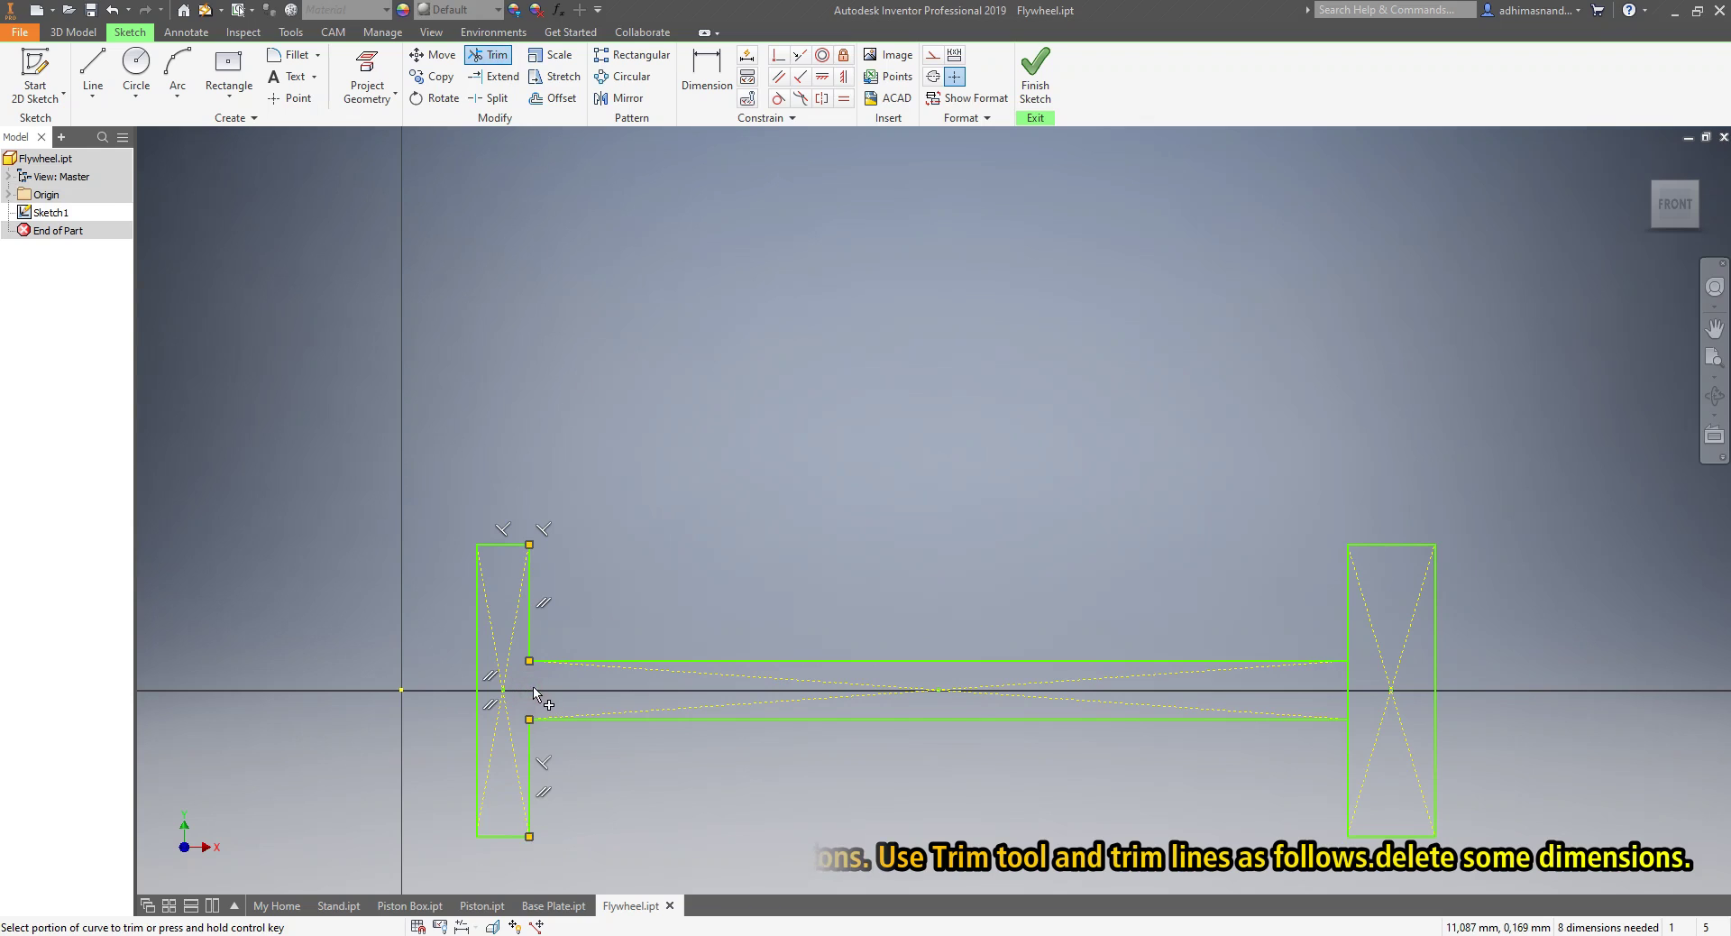
pyautogui.click(1346, 690)
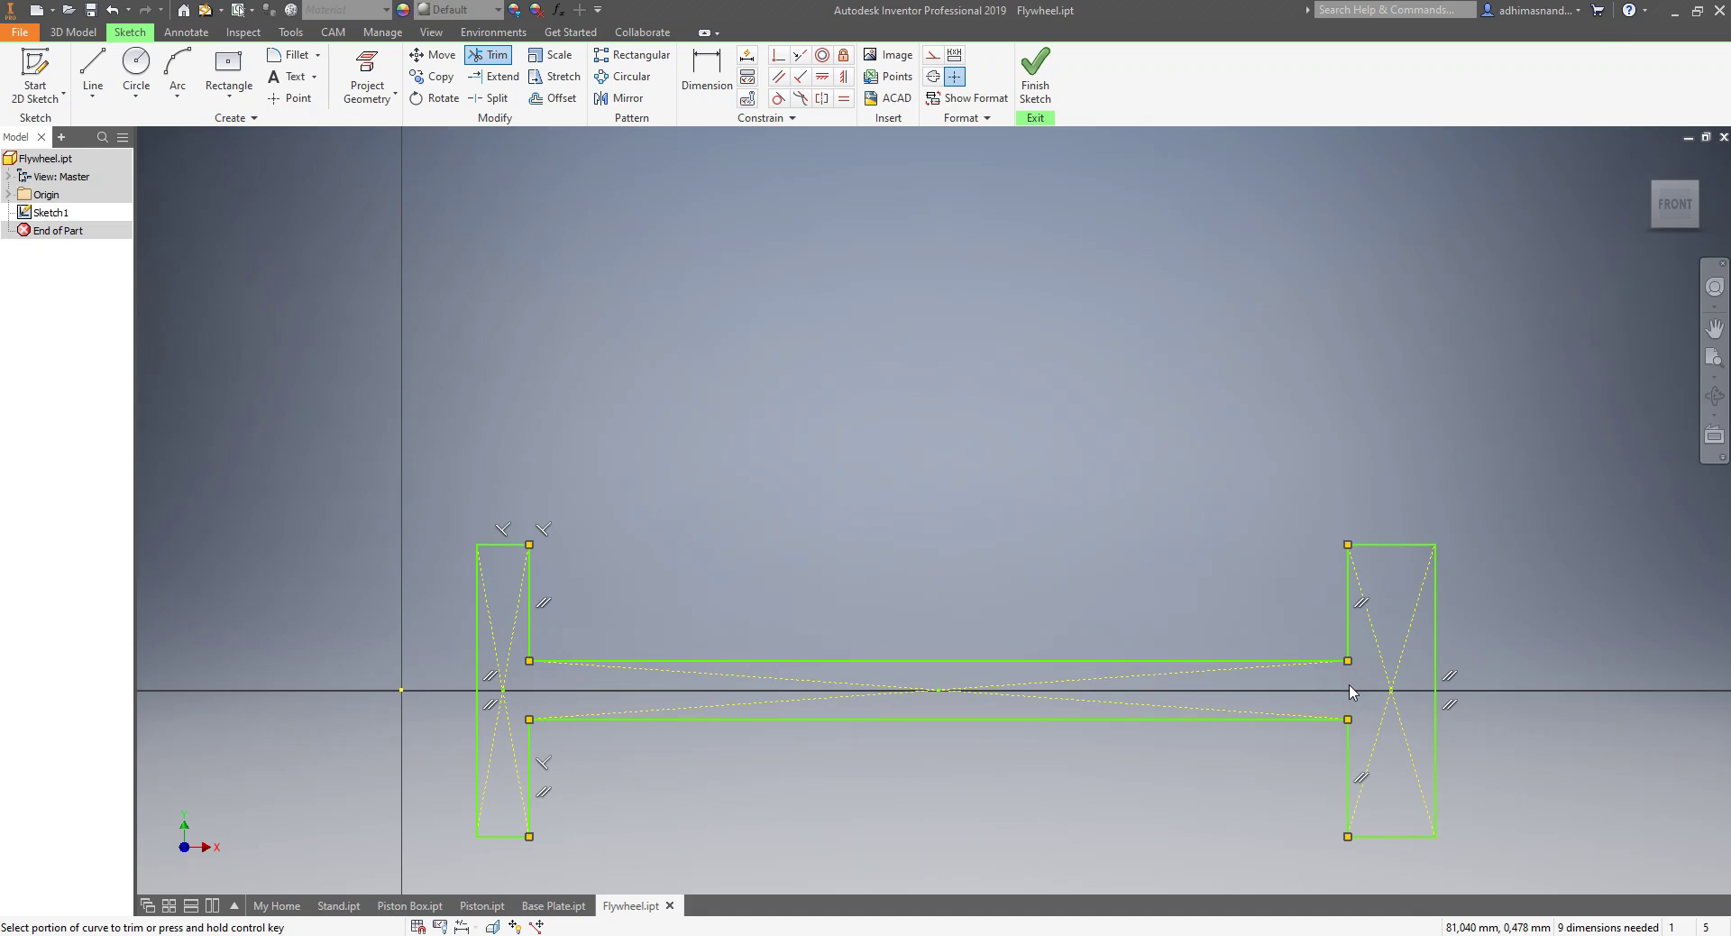
pyautogui.press('Escape')
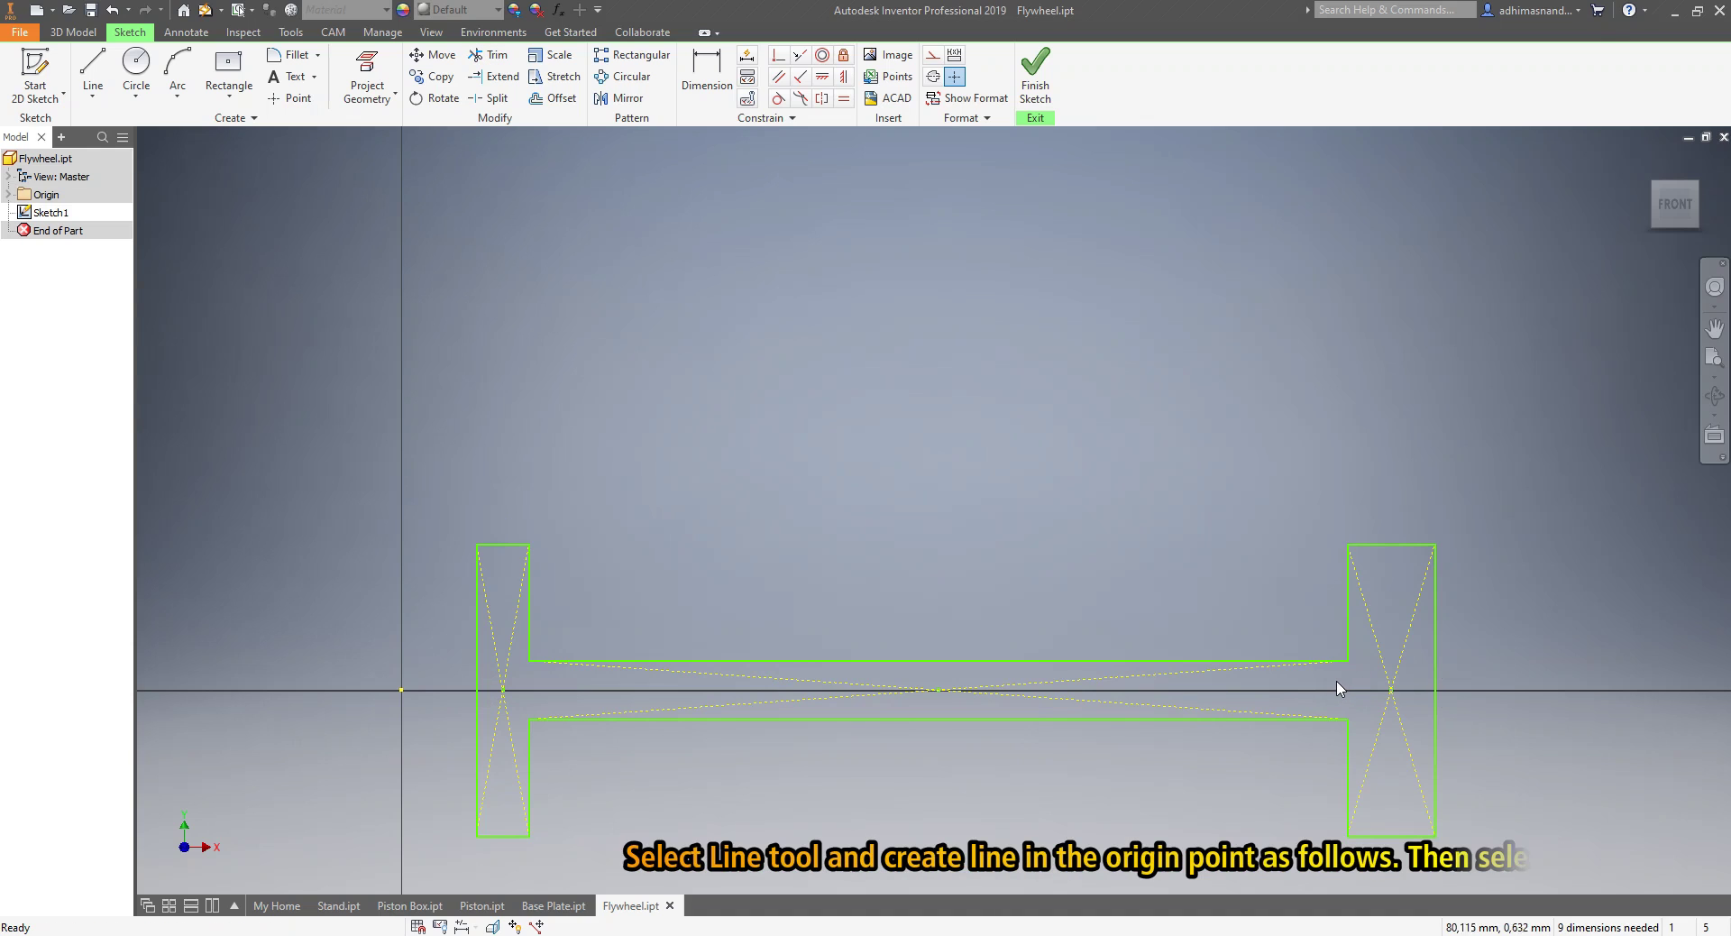
# - Draw a vertical line through the origin from Y -12.5 mm to Y 12.5 mm and convert it to a centerline
pyautogui.click(92, 95)
pyautogui.click(115, 123)
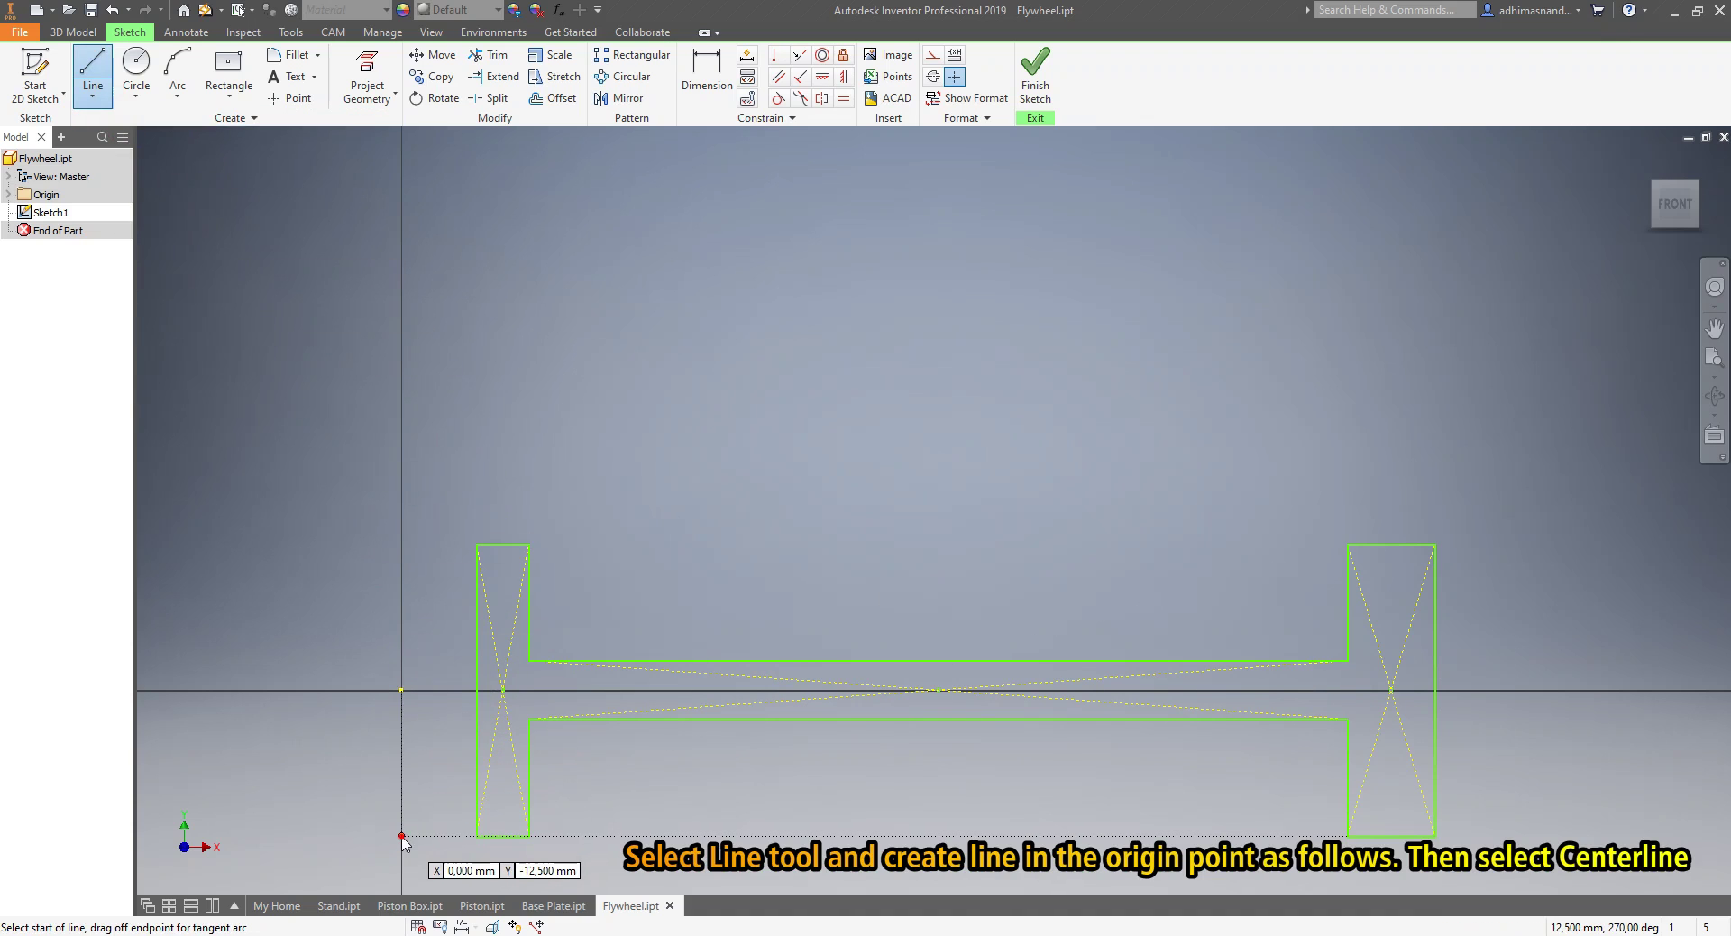
pyautogui.click(401, 692)
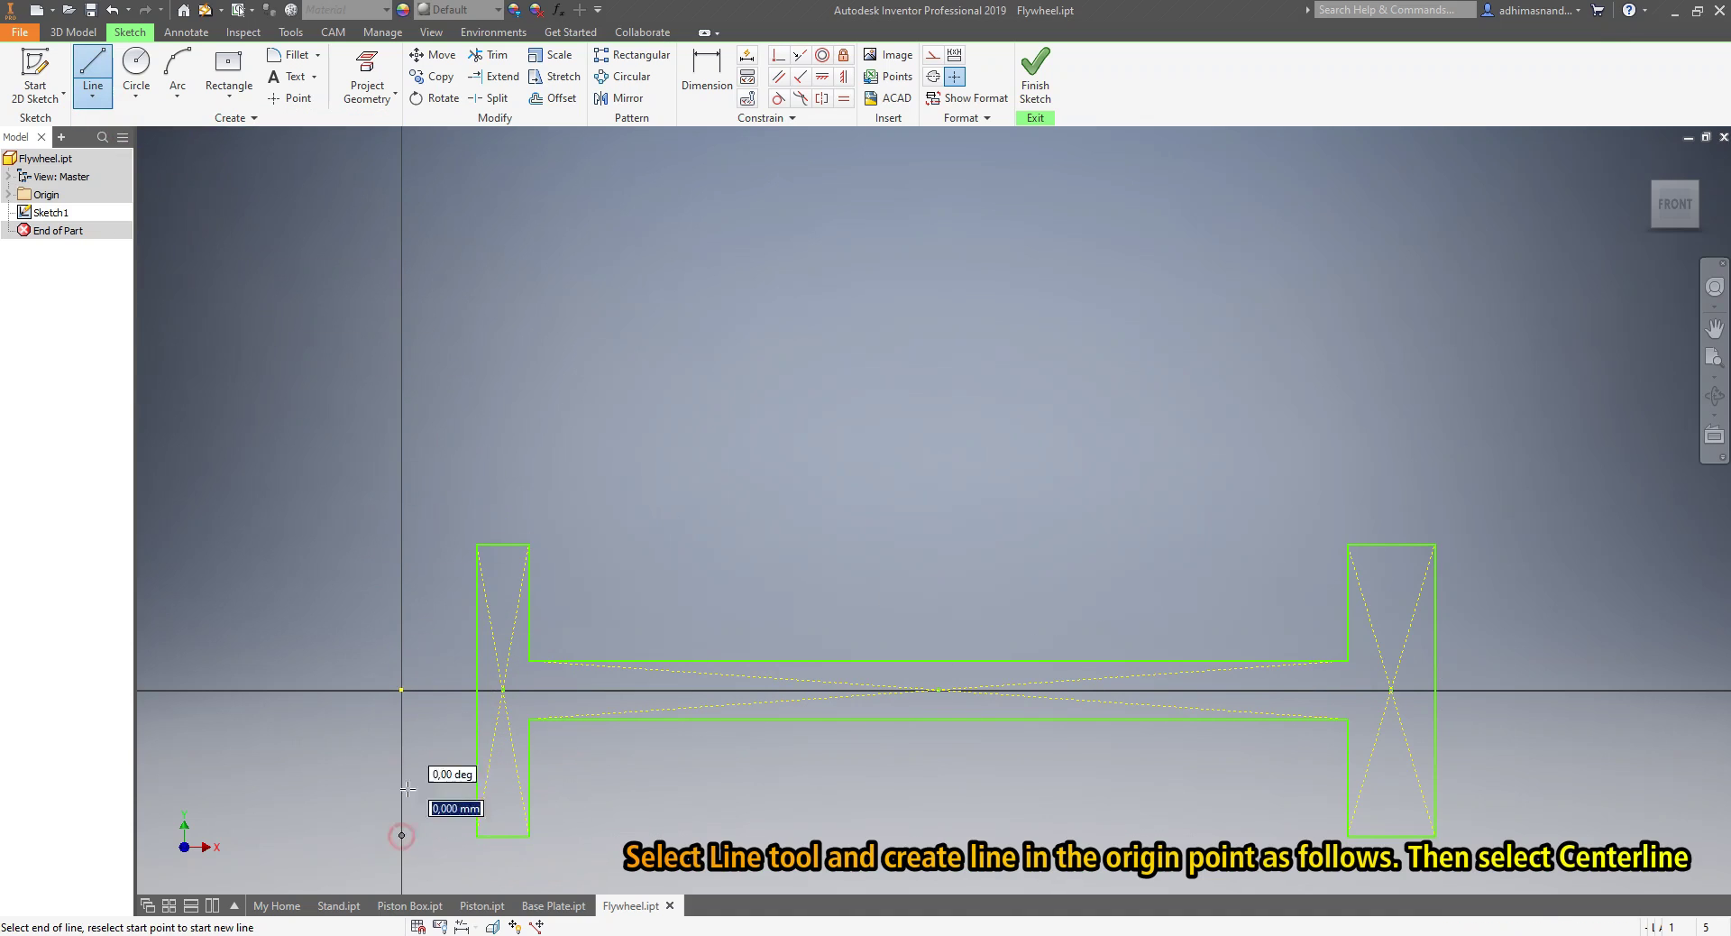
pyautogui.click(403, 545)
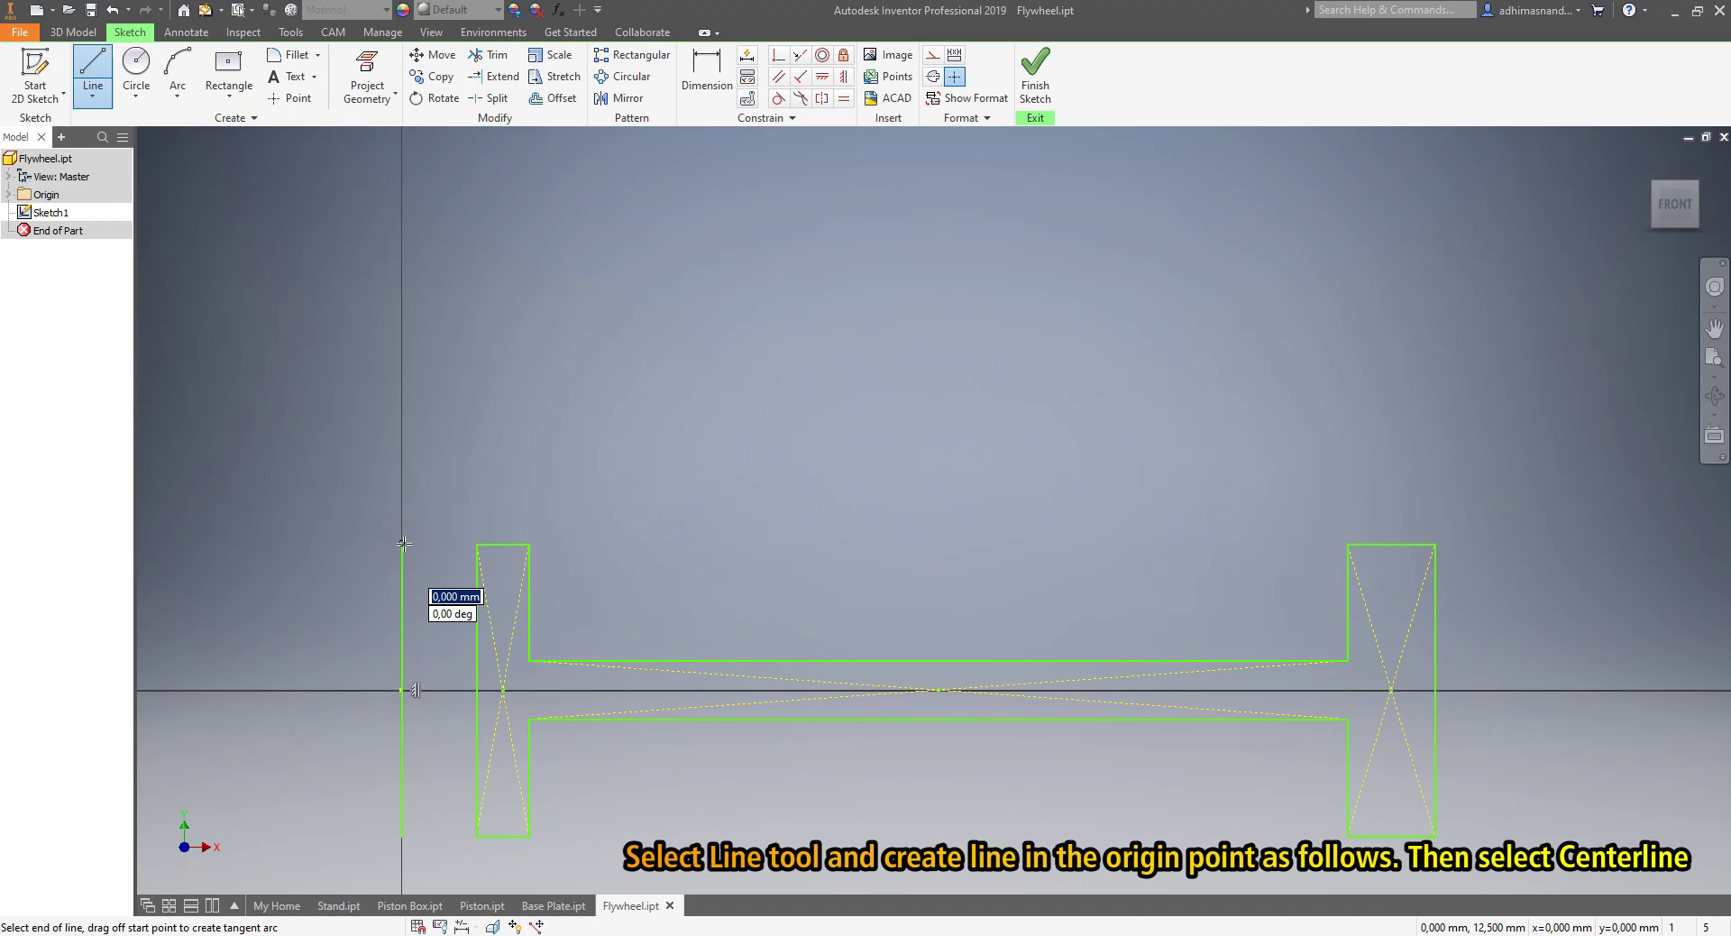
pyautogui.press('Escape')
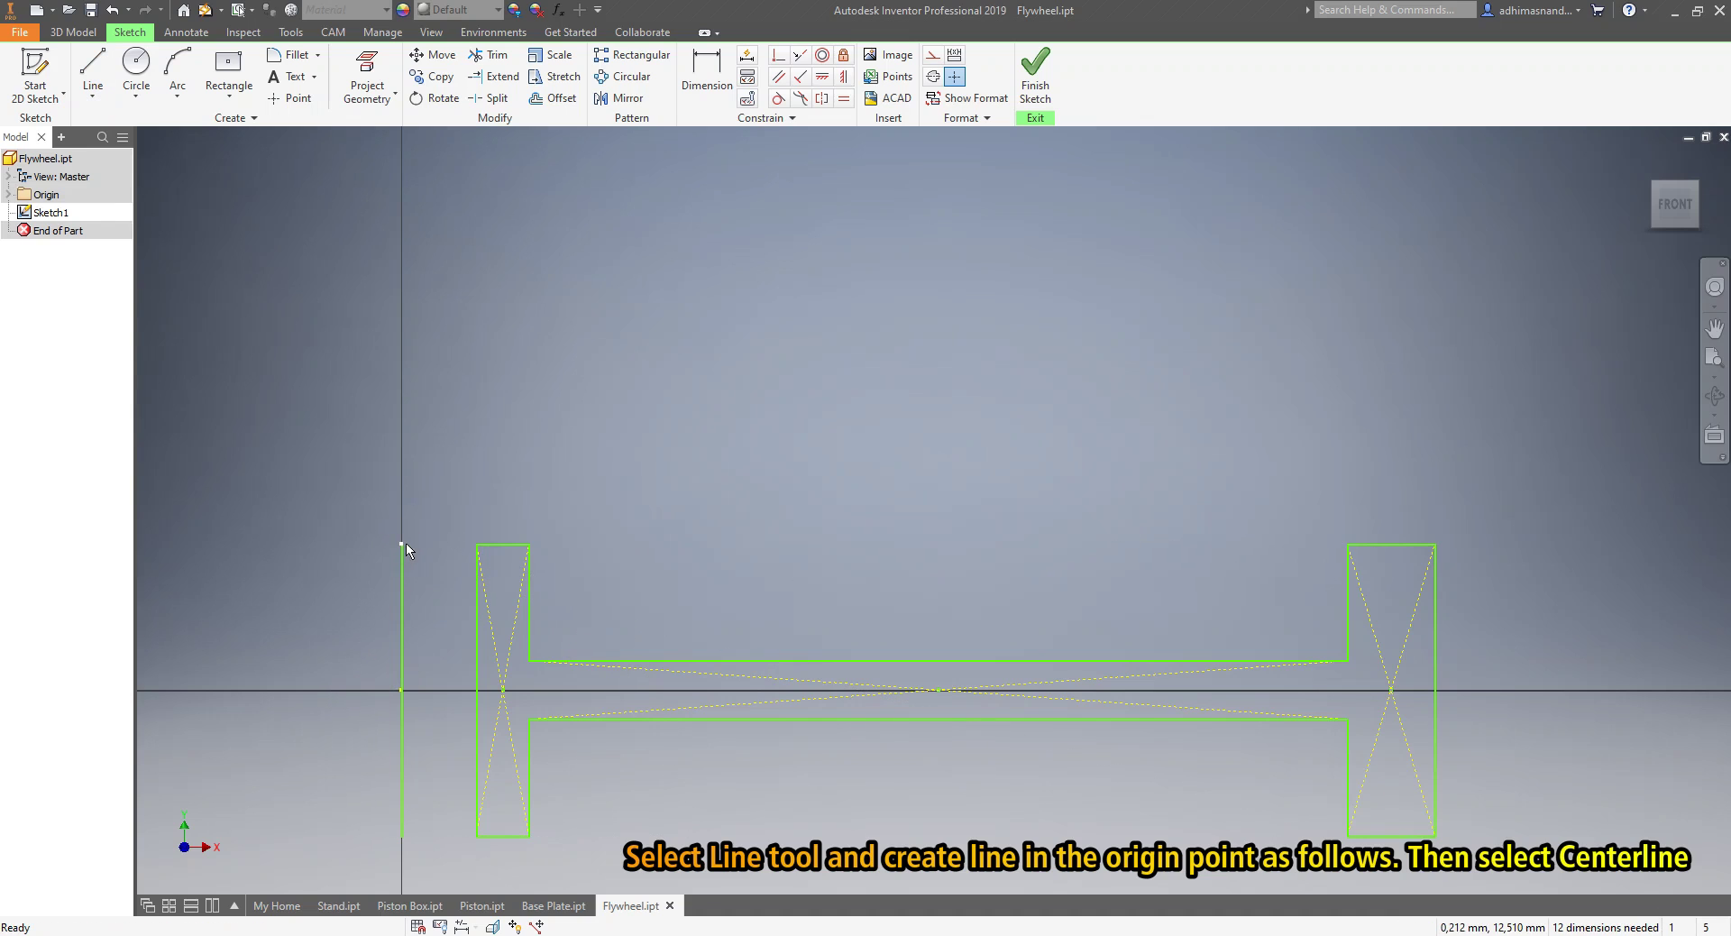
pyautogui.click(403, 646)
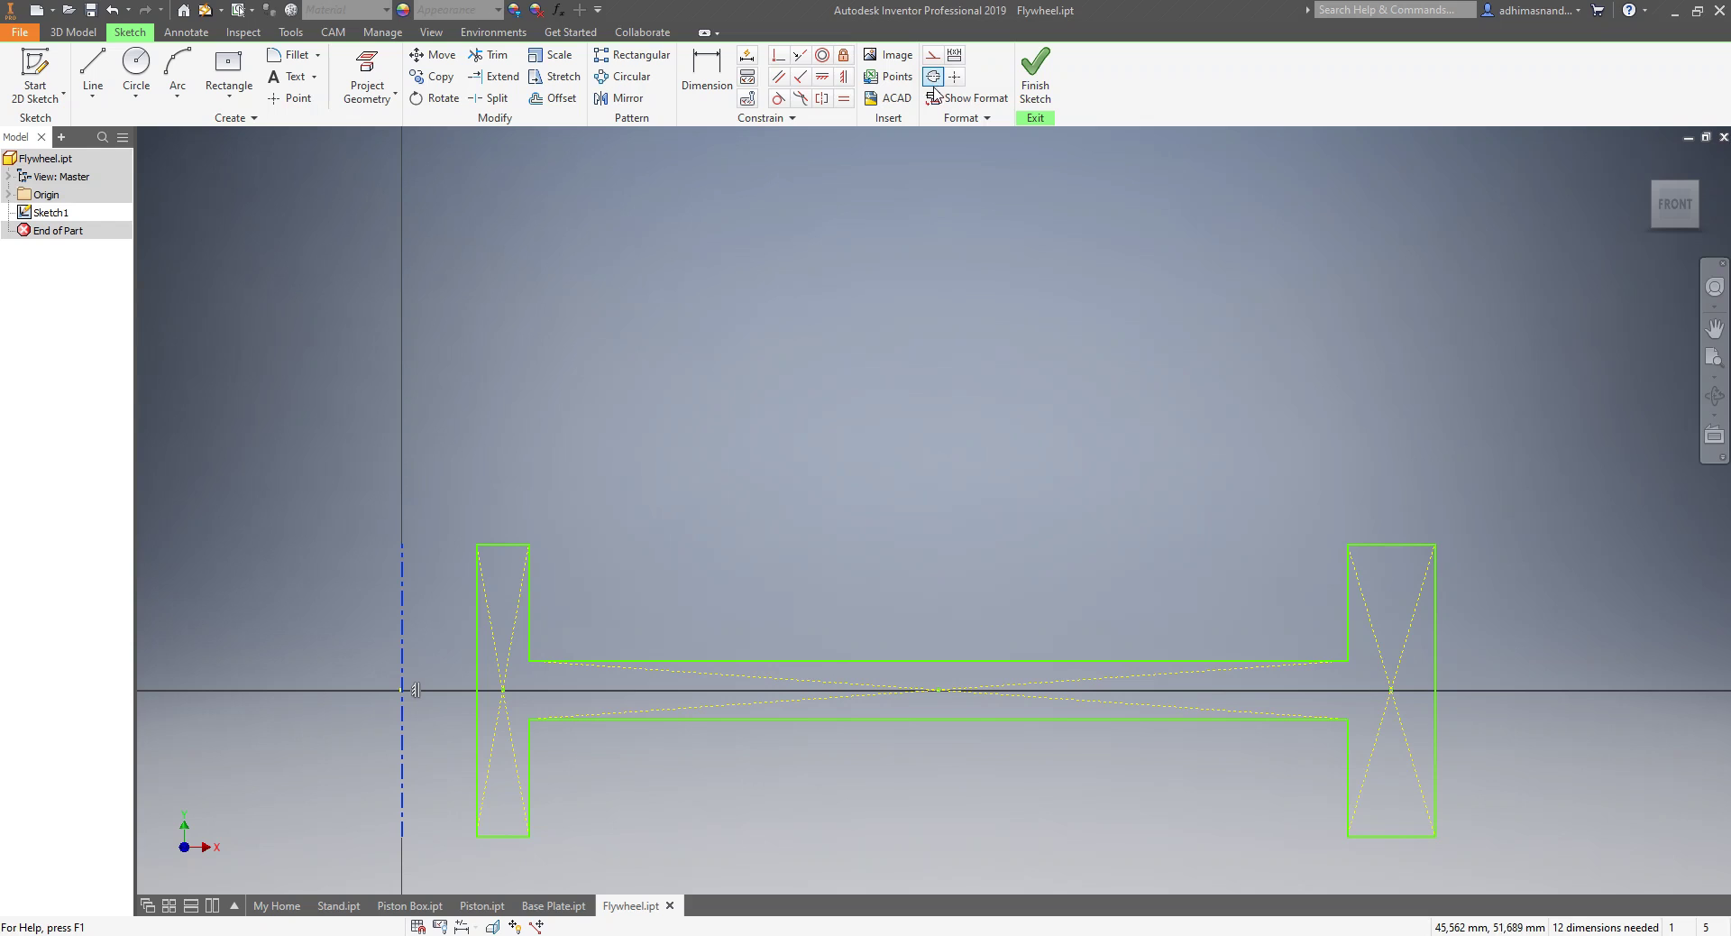
pyautogui.click(935, 85)
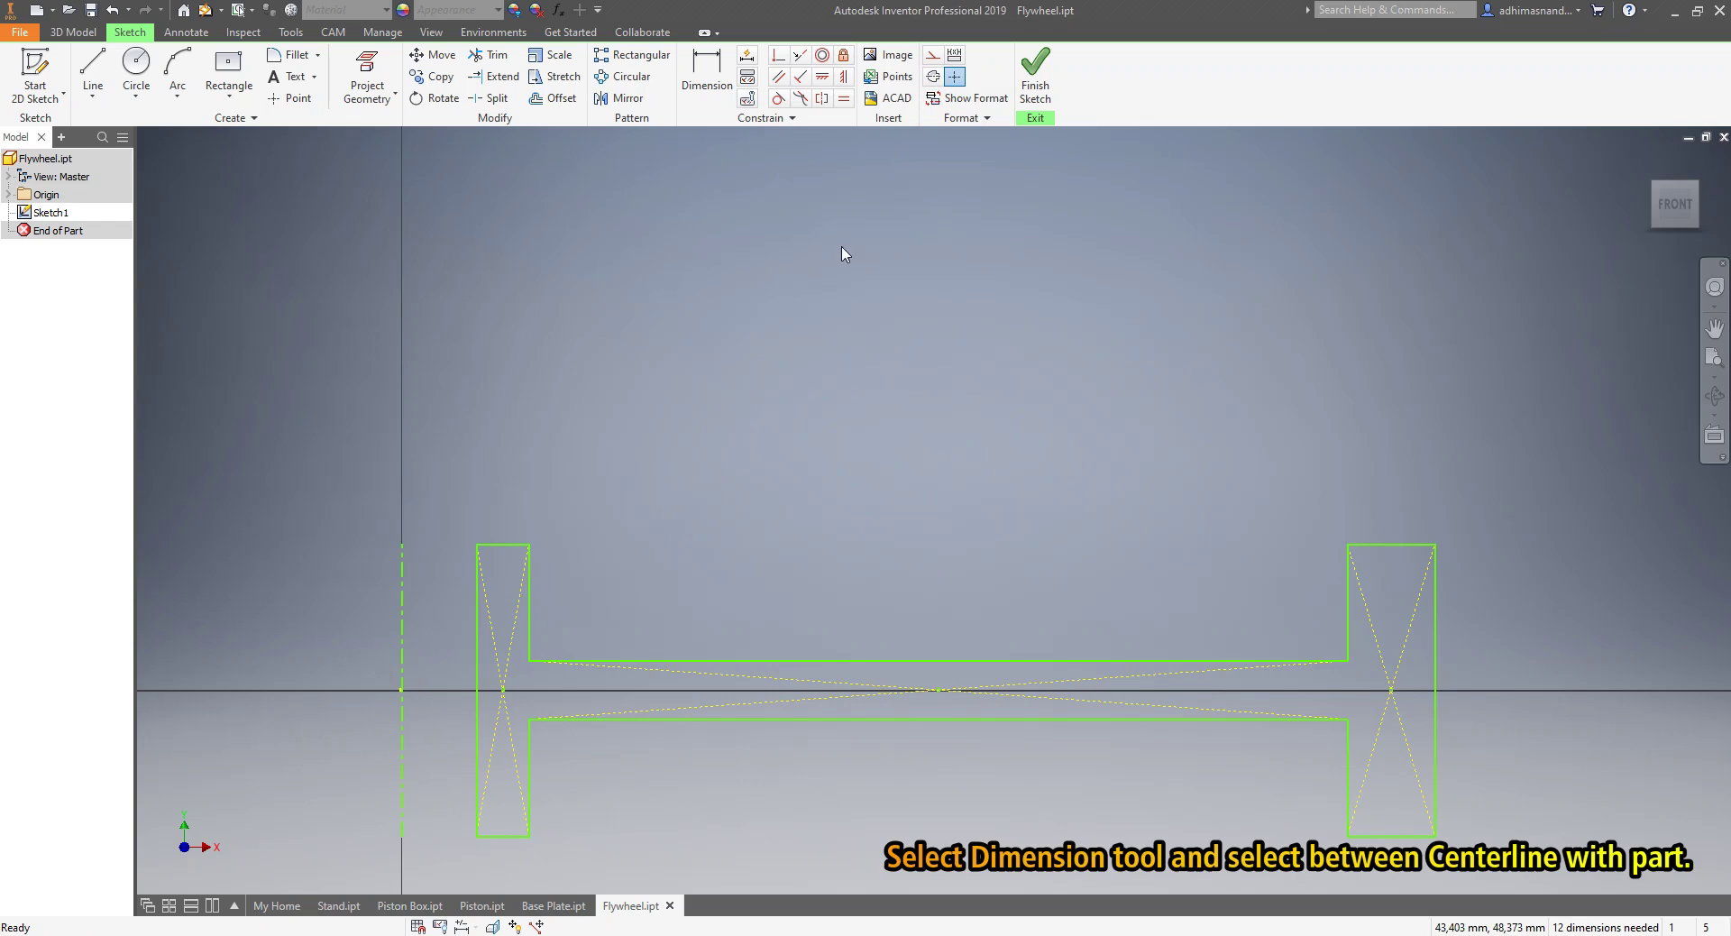
# - Add a 16 mm diameter dimension between the centerline and the nearest vertical side of the profile
pyautogui.click(707, 73)
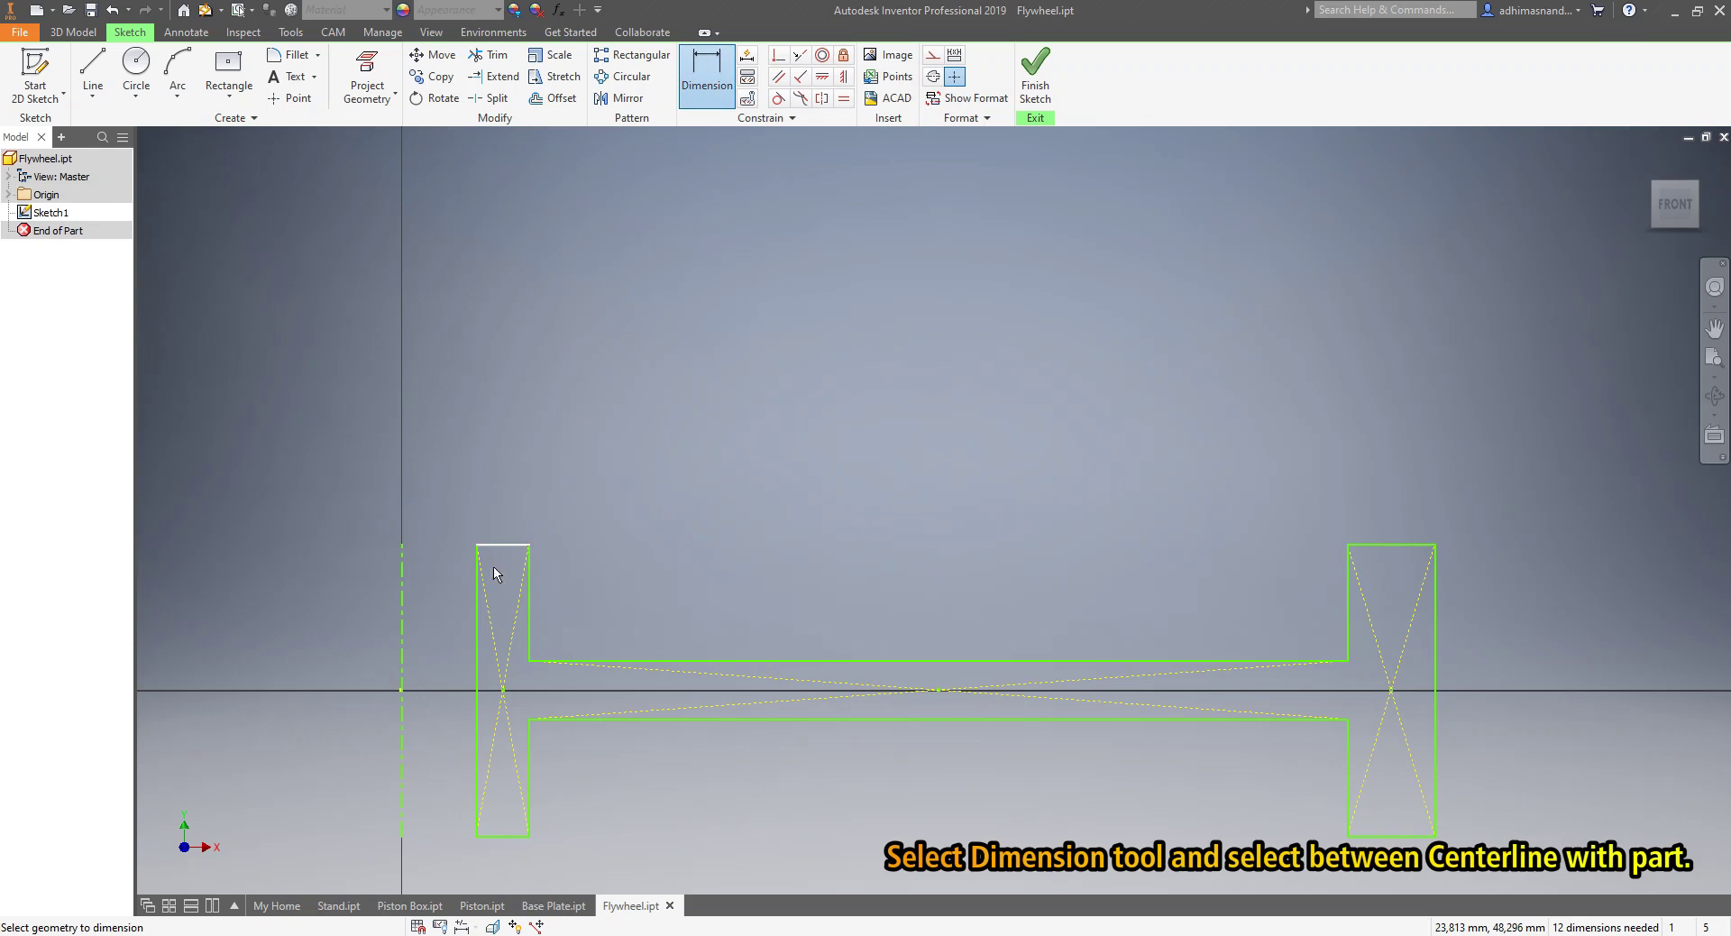
pyautogui.click(478, 592)
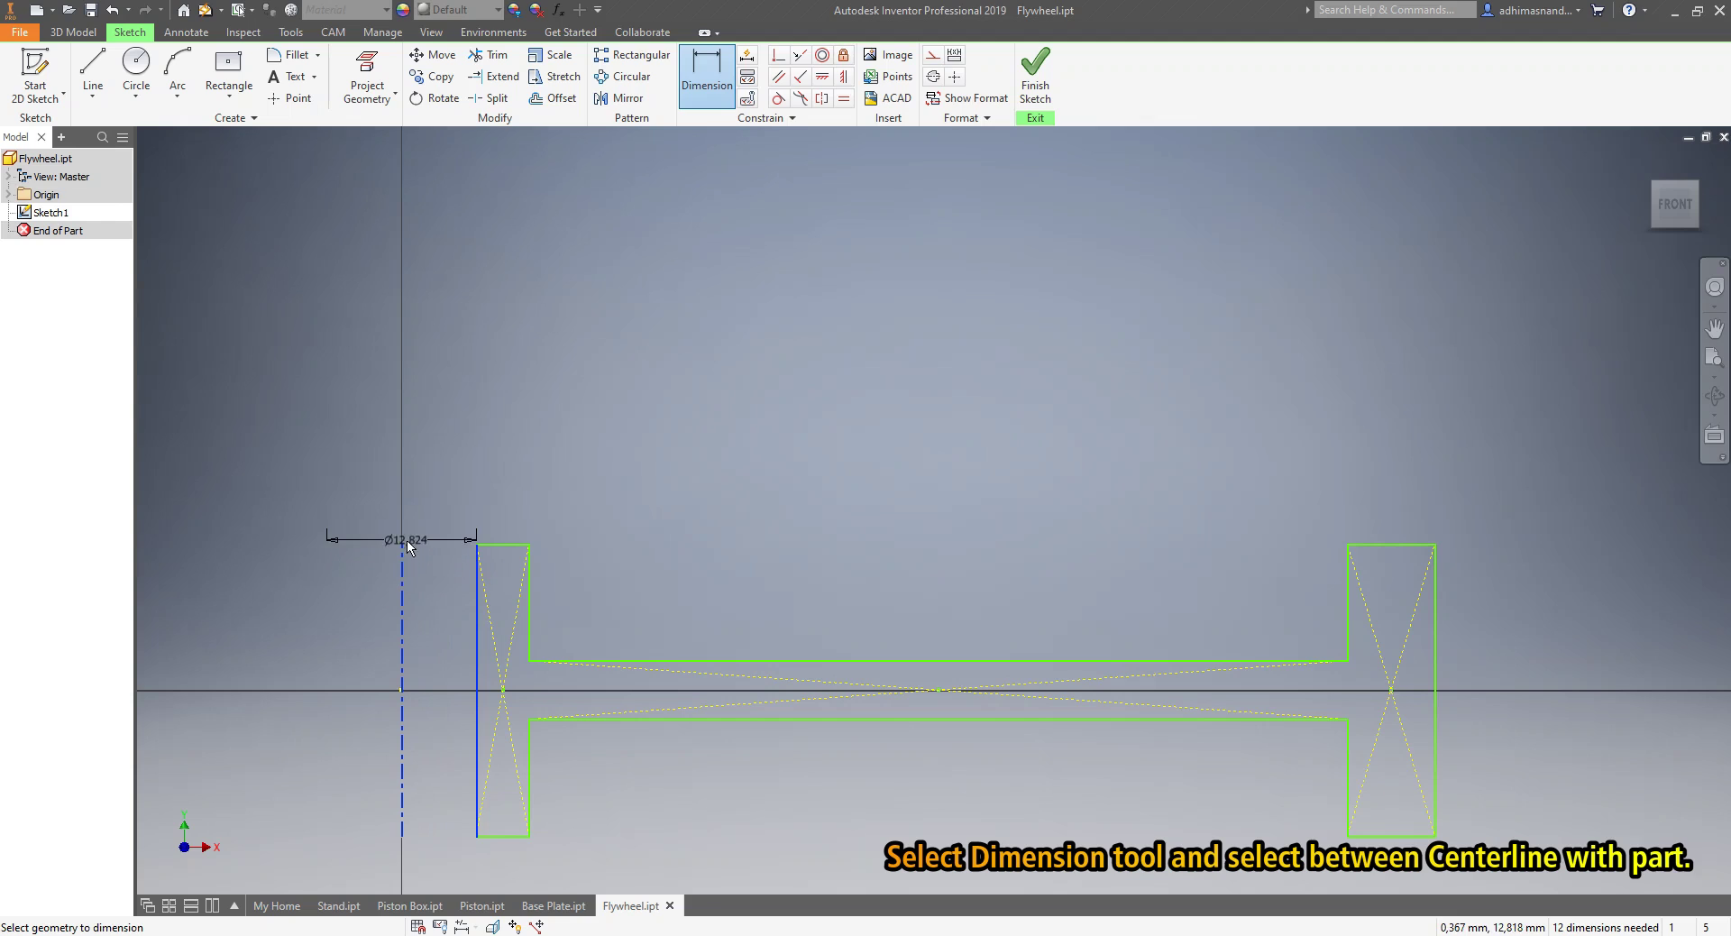
pyautogui.click(408, 497)
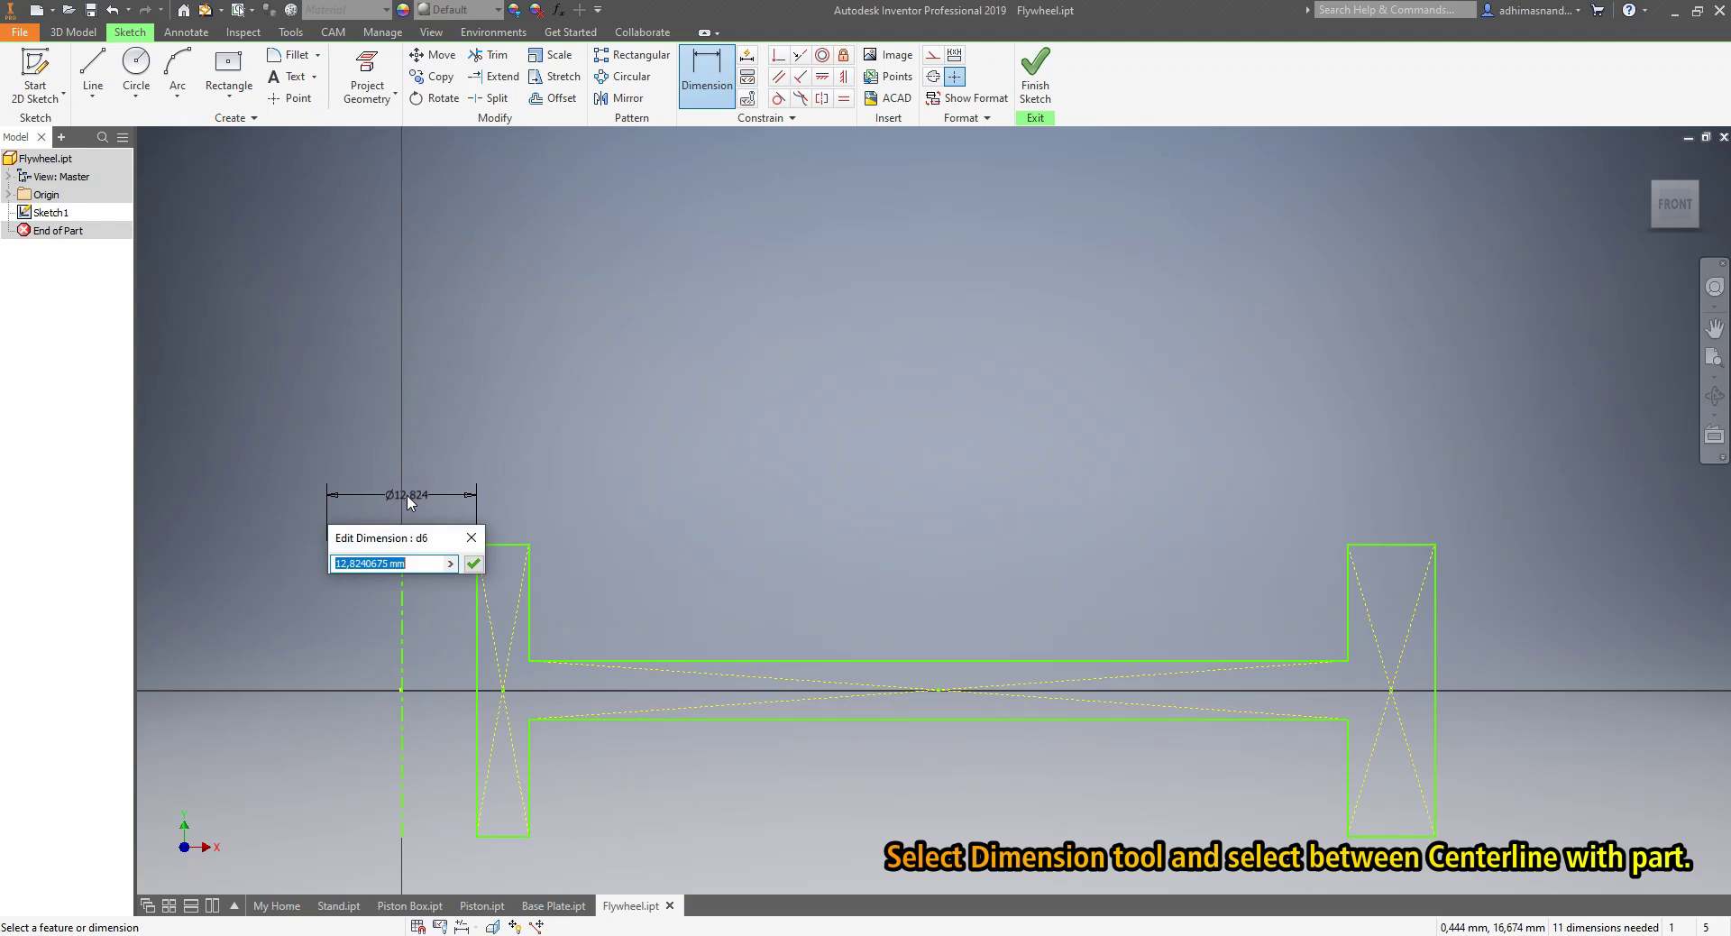
pyautogui.write('16')
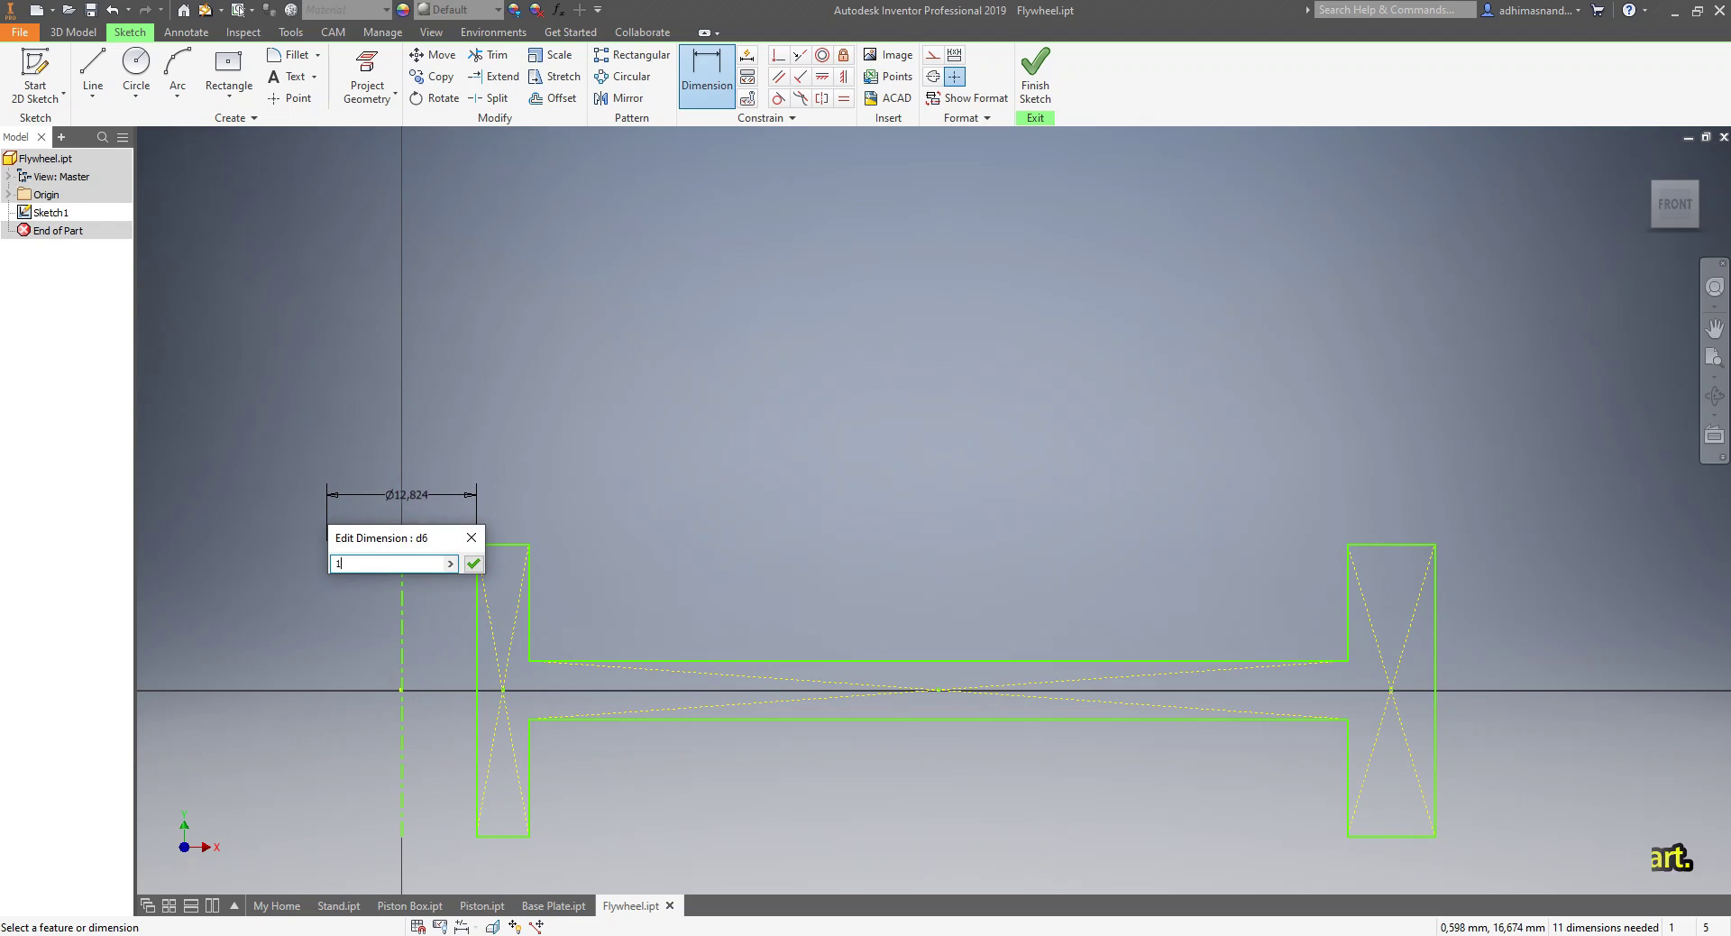
pyautogui.click(472, 566)
pyautogui.scroll(5, 475, 579)
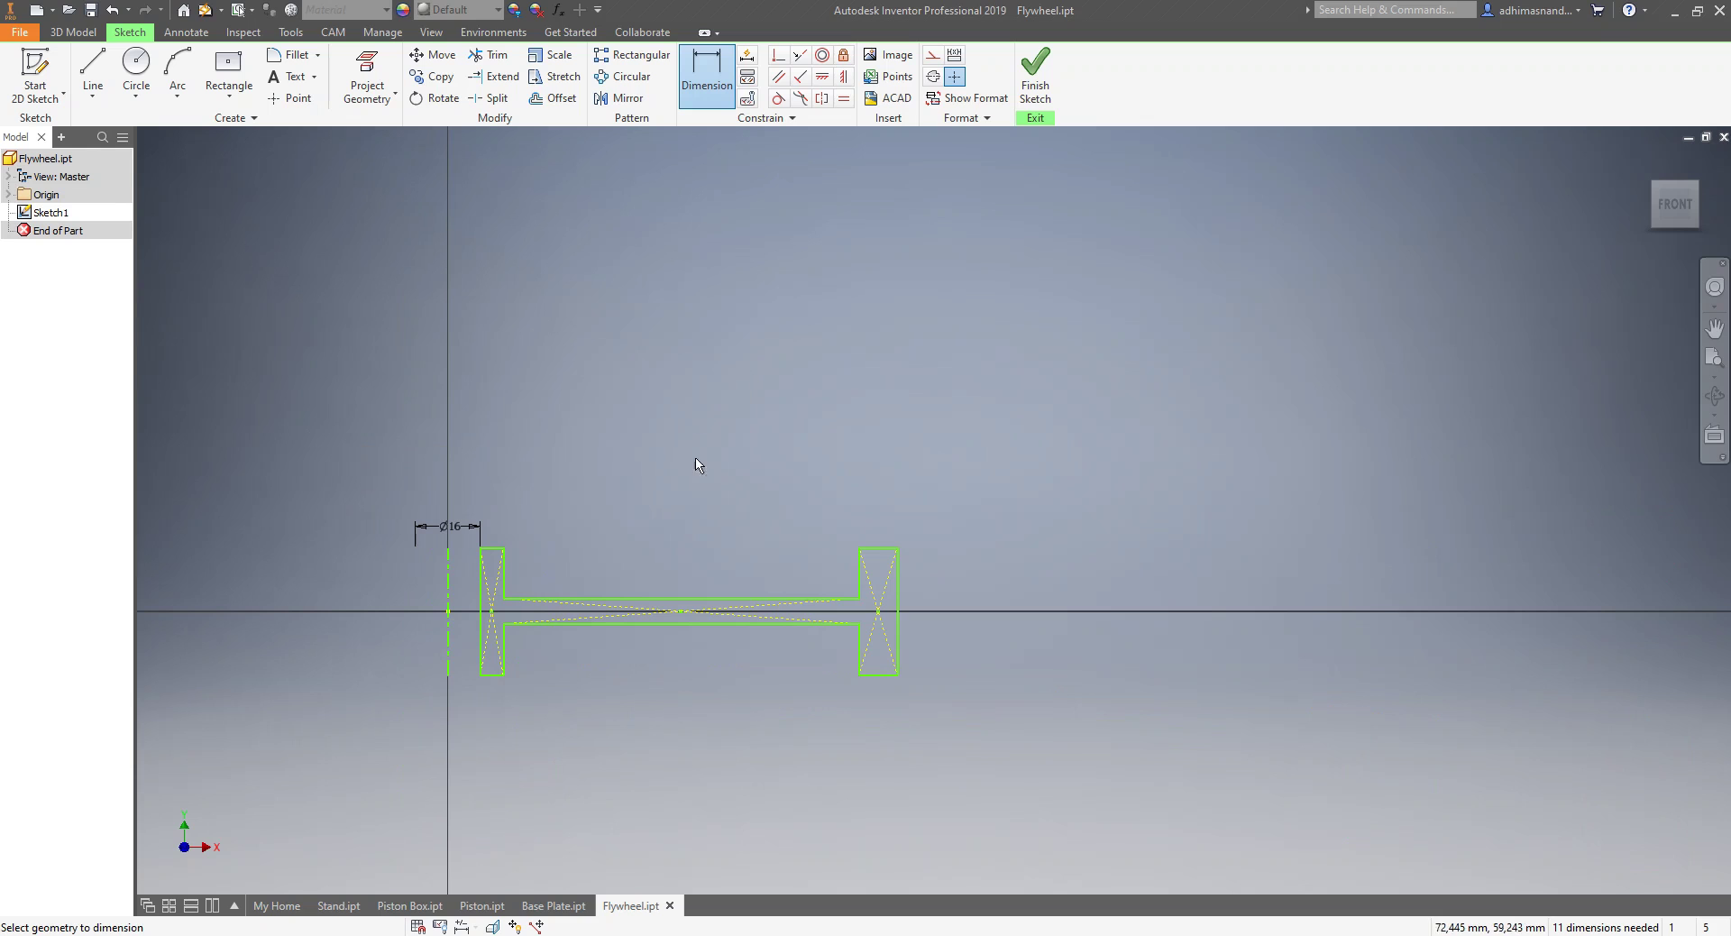
# - Finish the flywheel profile sketch and save the part file
pyautogui.click(1035, 76)
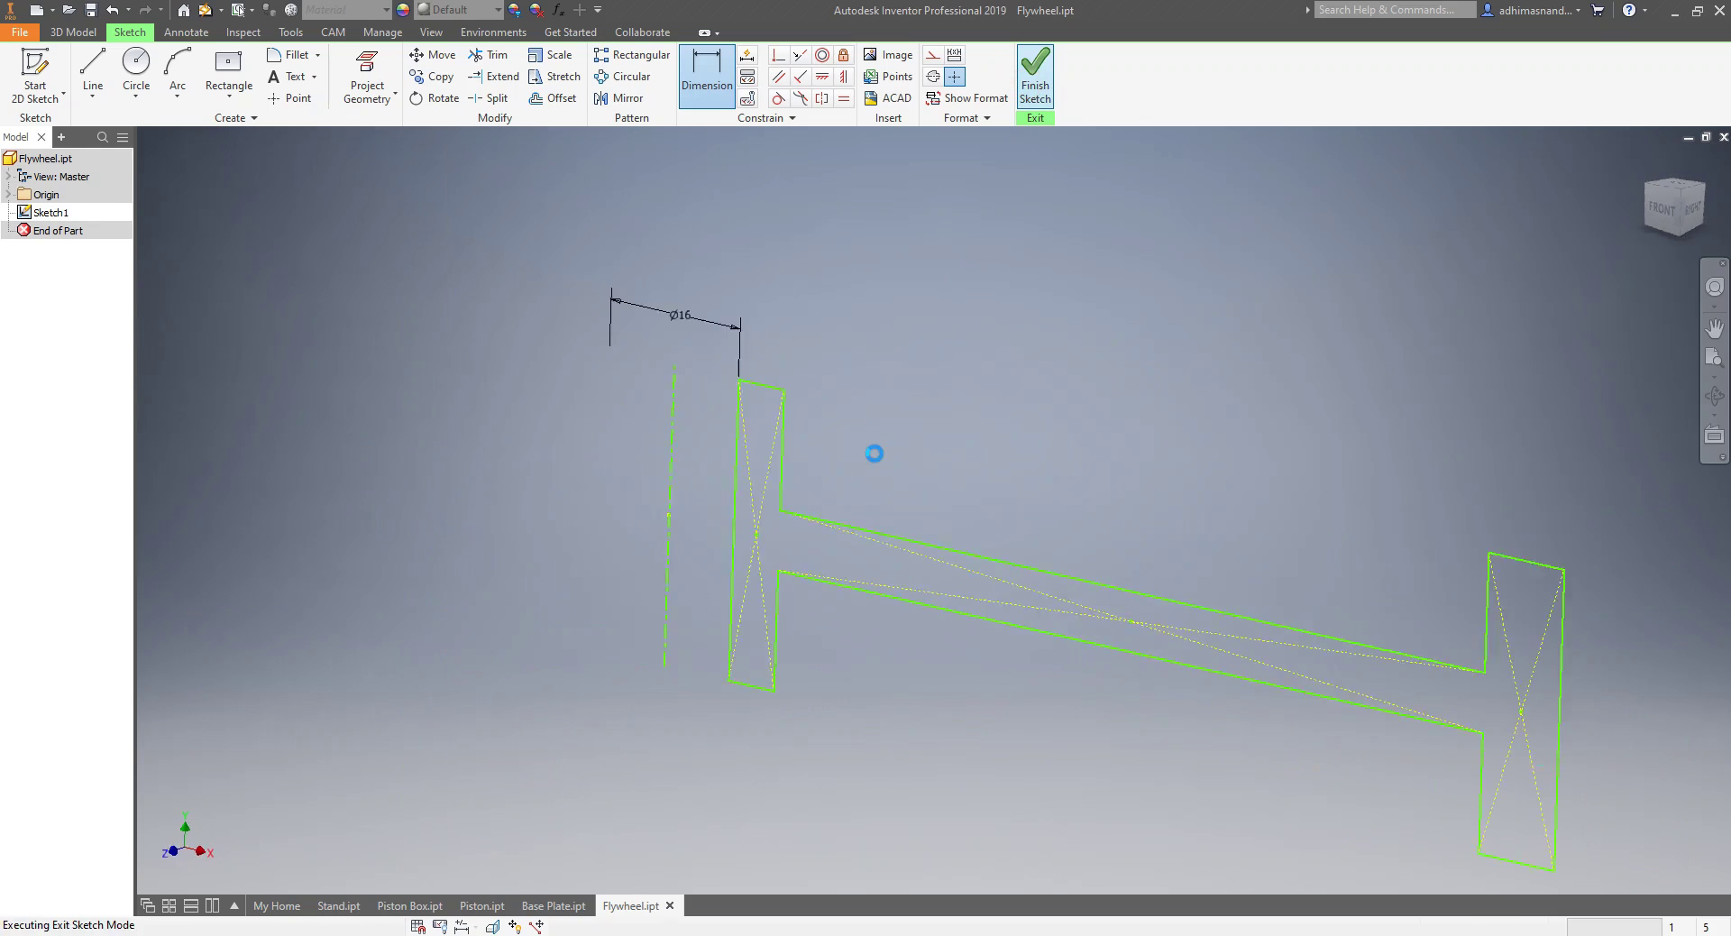
pyautogui.scroll(5, 1008, 483)
pyautogui.moveTo(874, 491); pyautogui.dragTo(699, 467, button='middle')
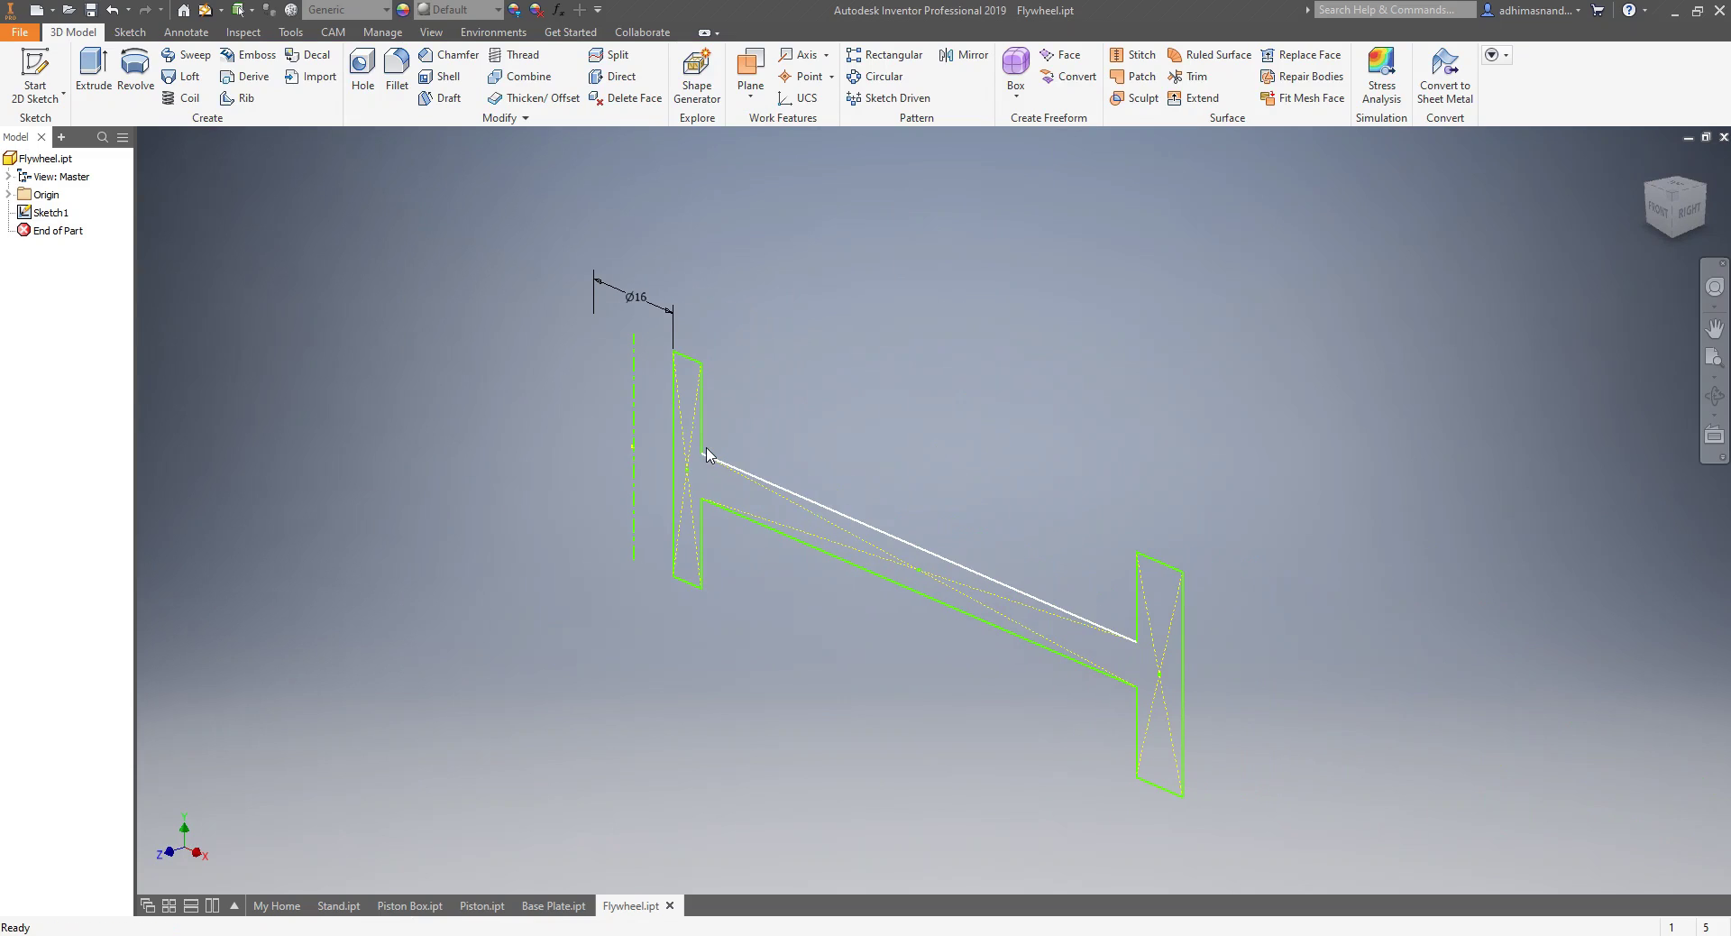
pyautogui.click(94, 12)
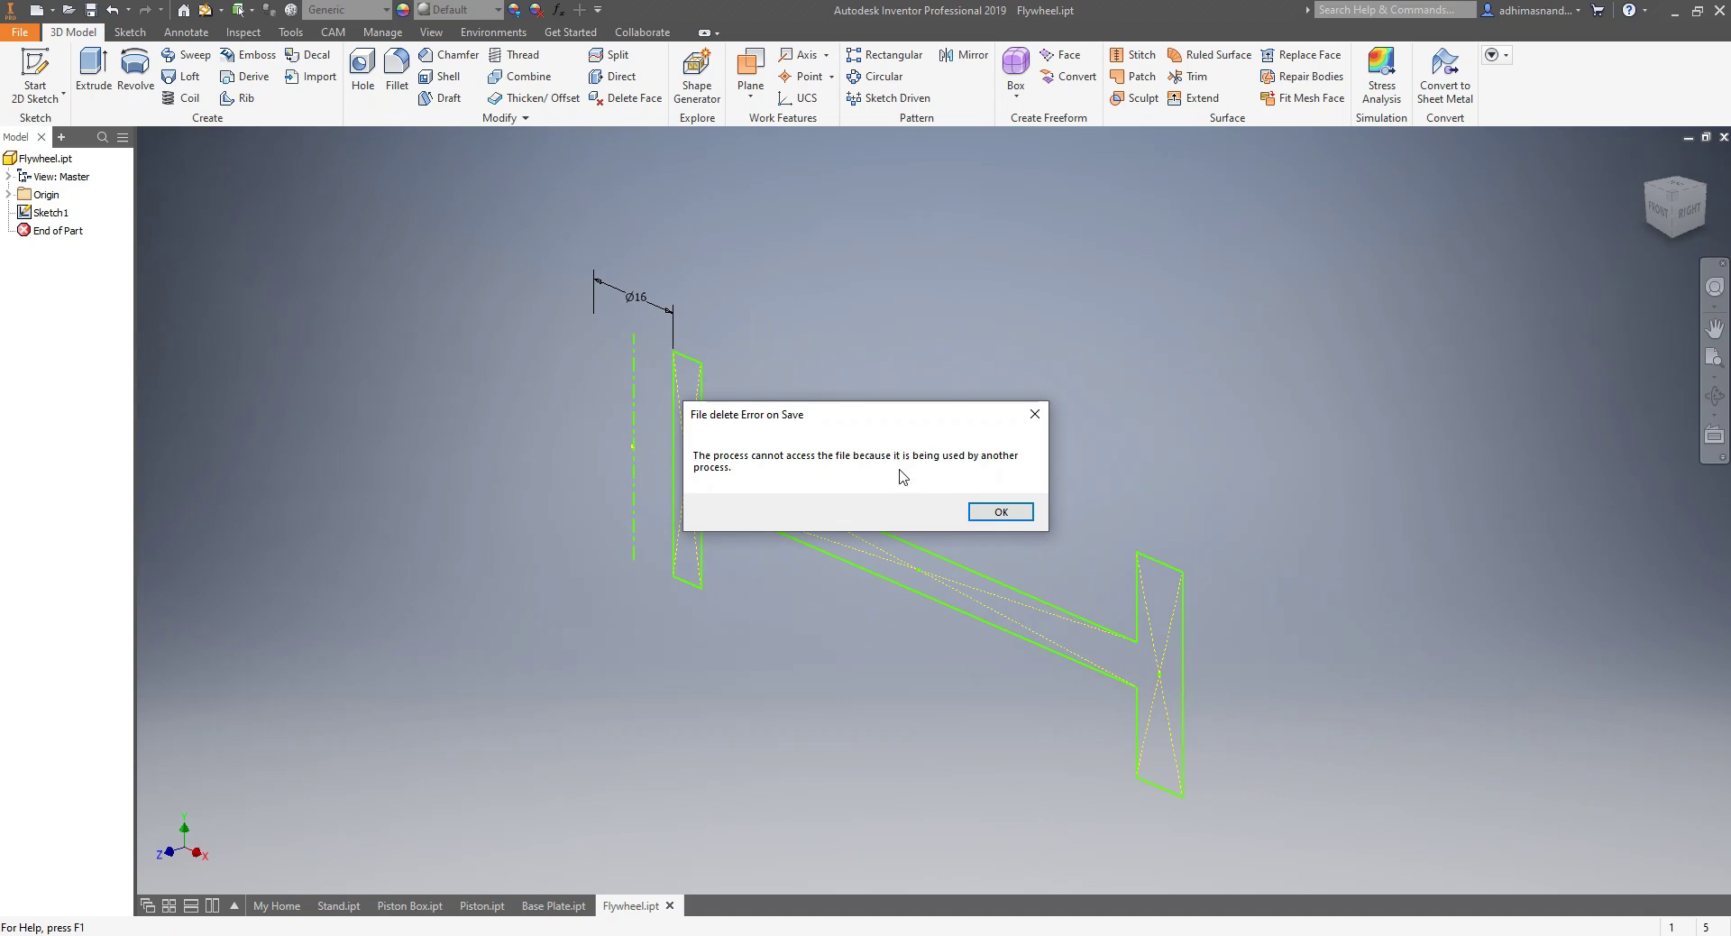
pyautogui.click(1001, 512)
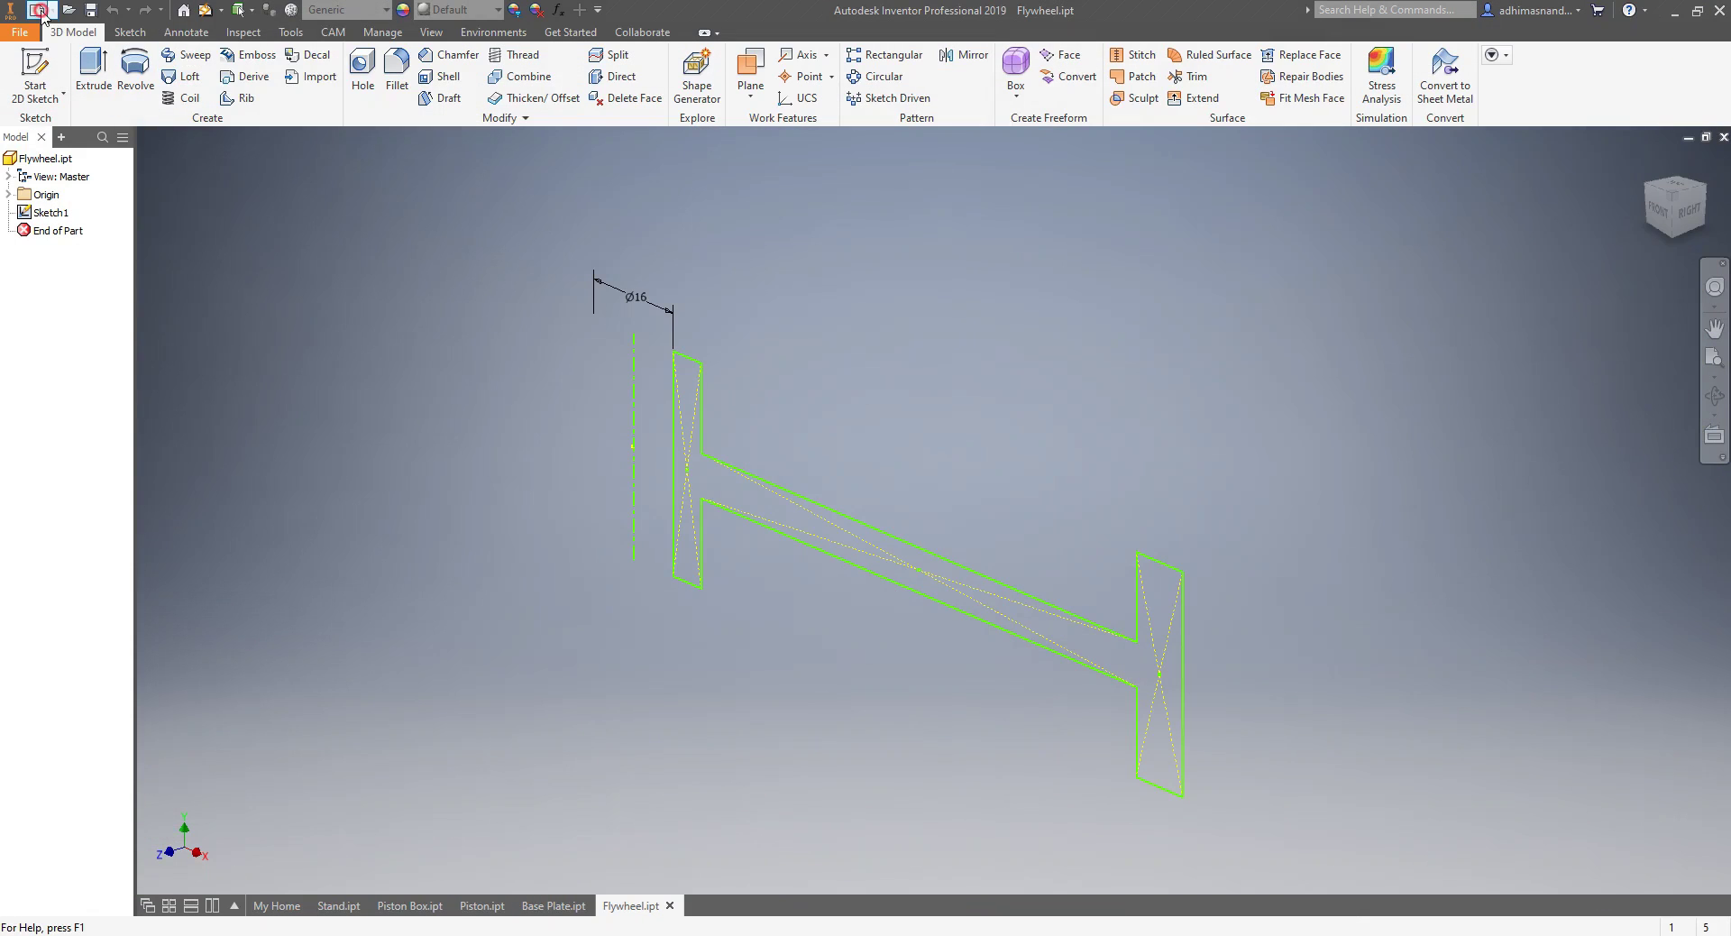
# - Create a new part from the metric Standard (mm).ipt template, accepting the style library definitions
pyautogui.click(37, 10)
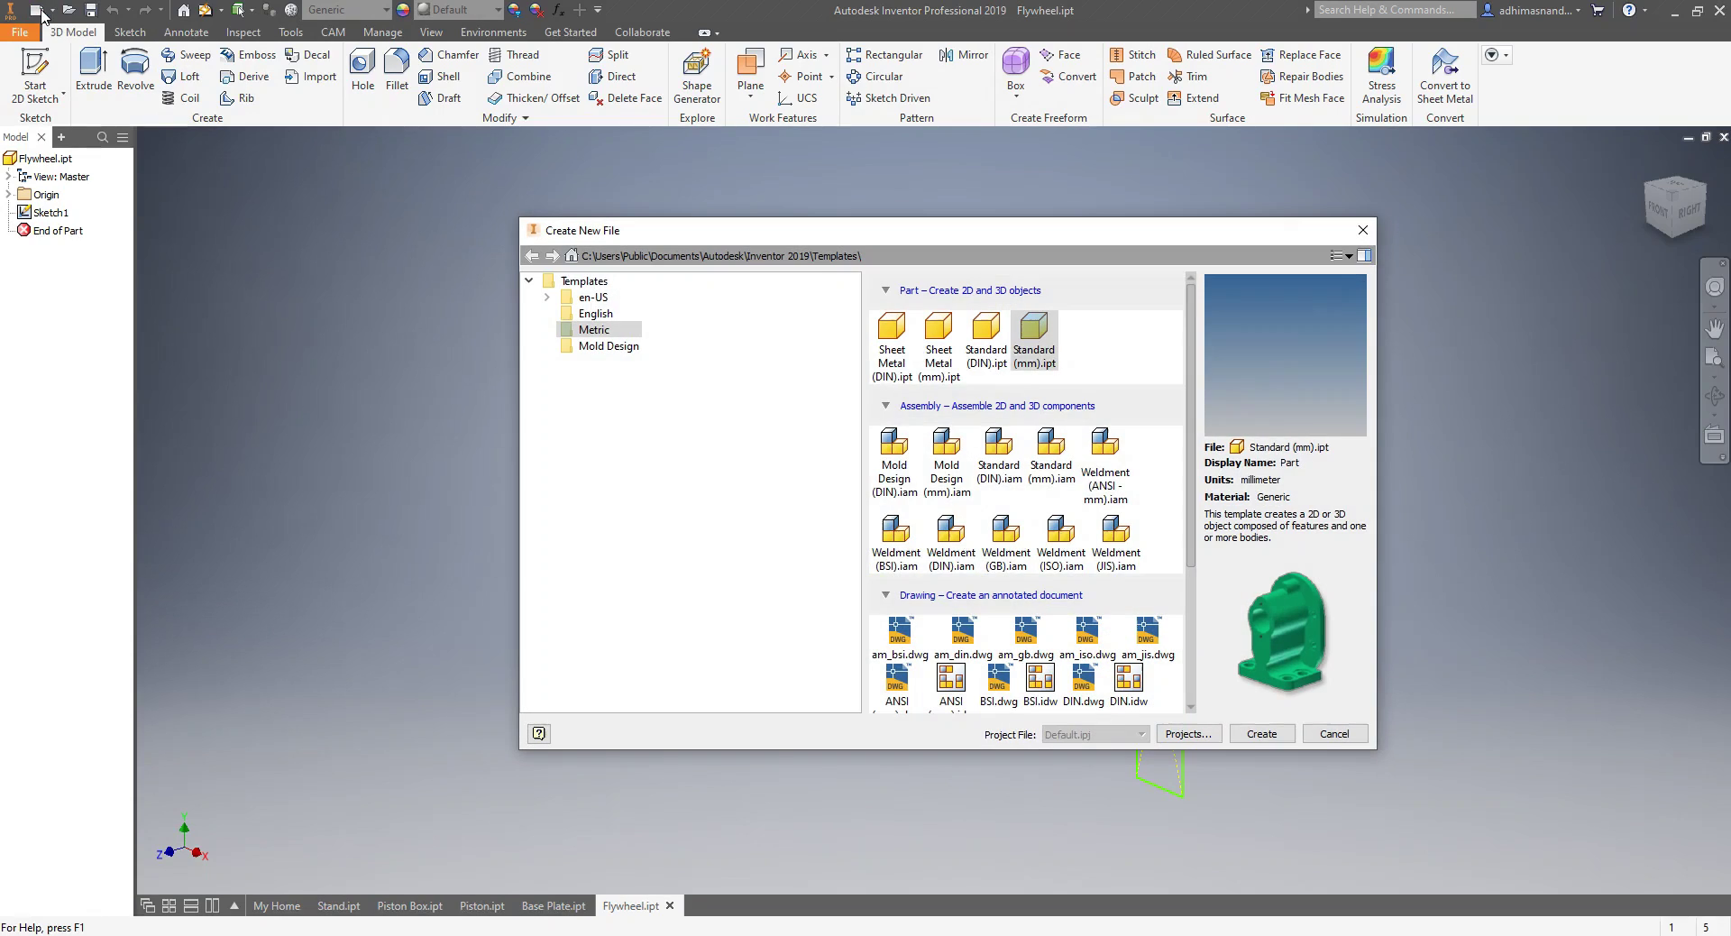
pyautogui.click(572, 329)
pyautogui.click(1037, 367)
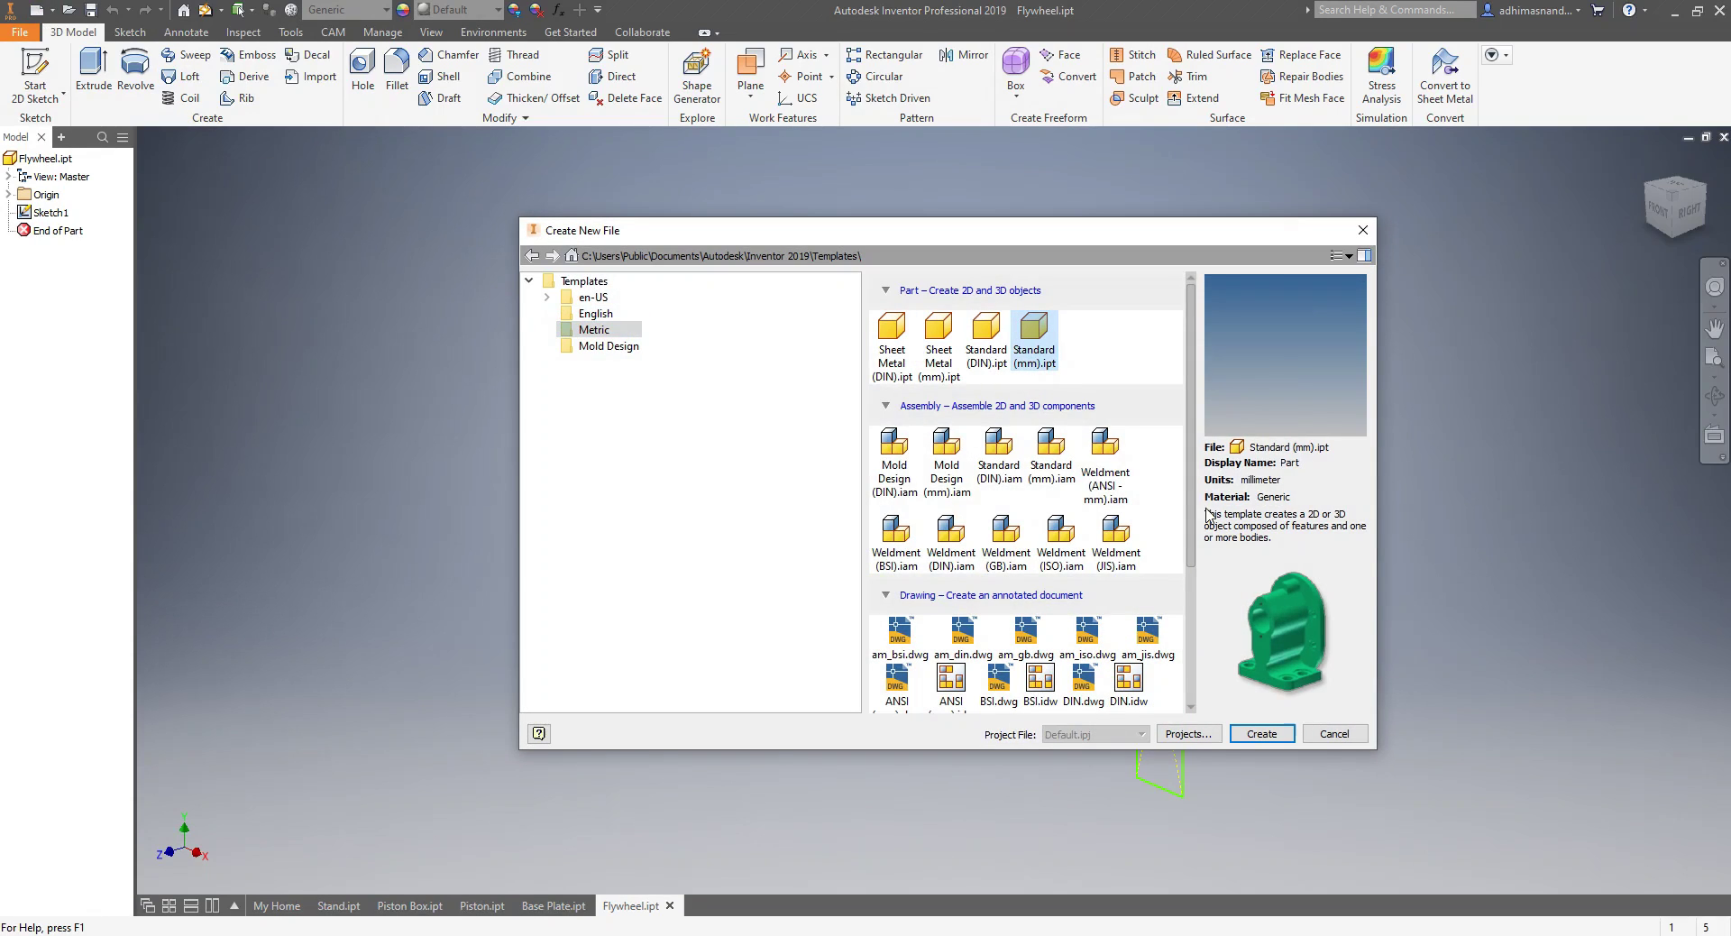
pyautogui.click(1274, 733)
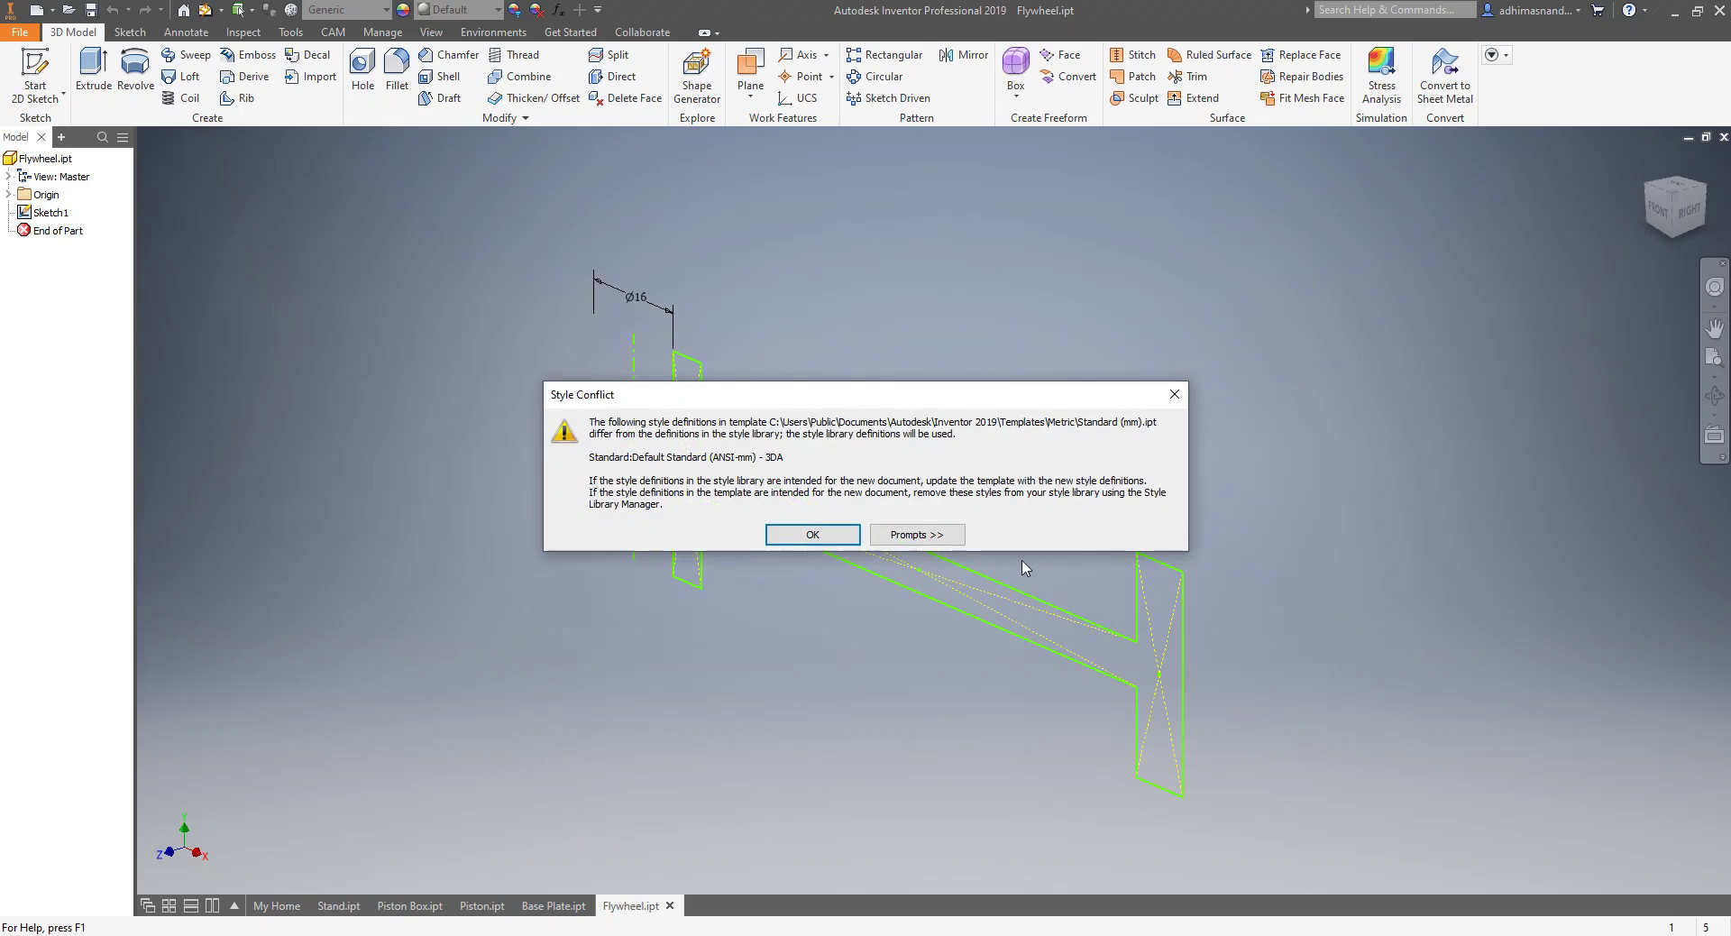
pyautogui.click(856, 537)
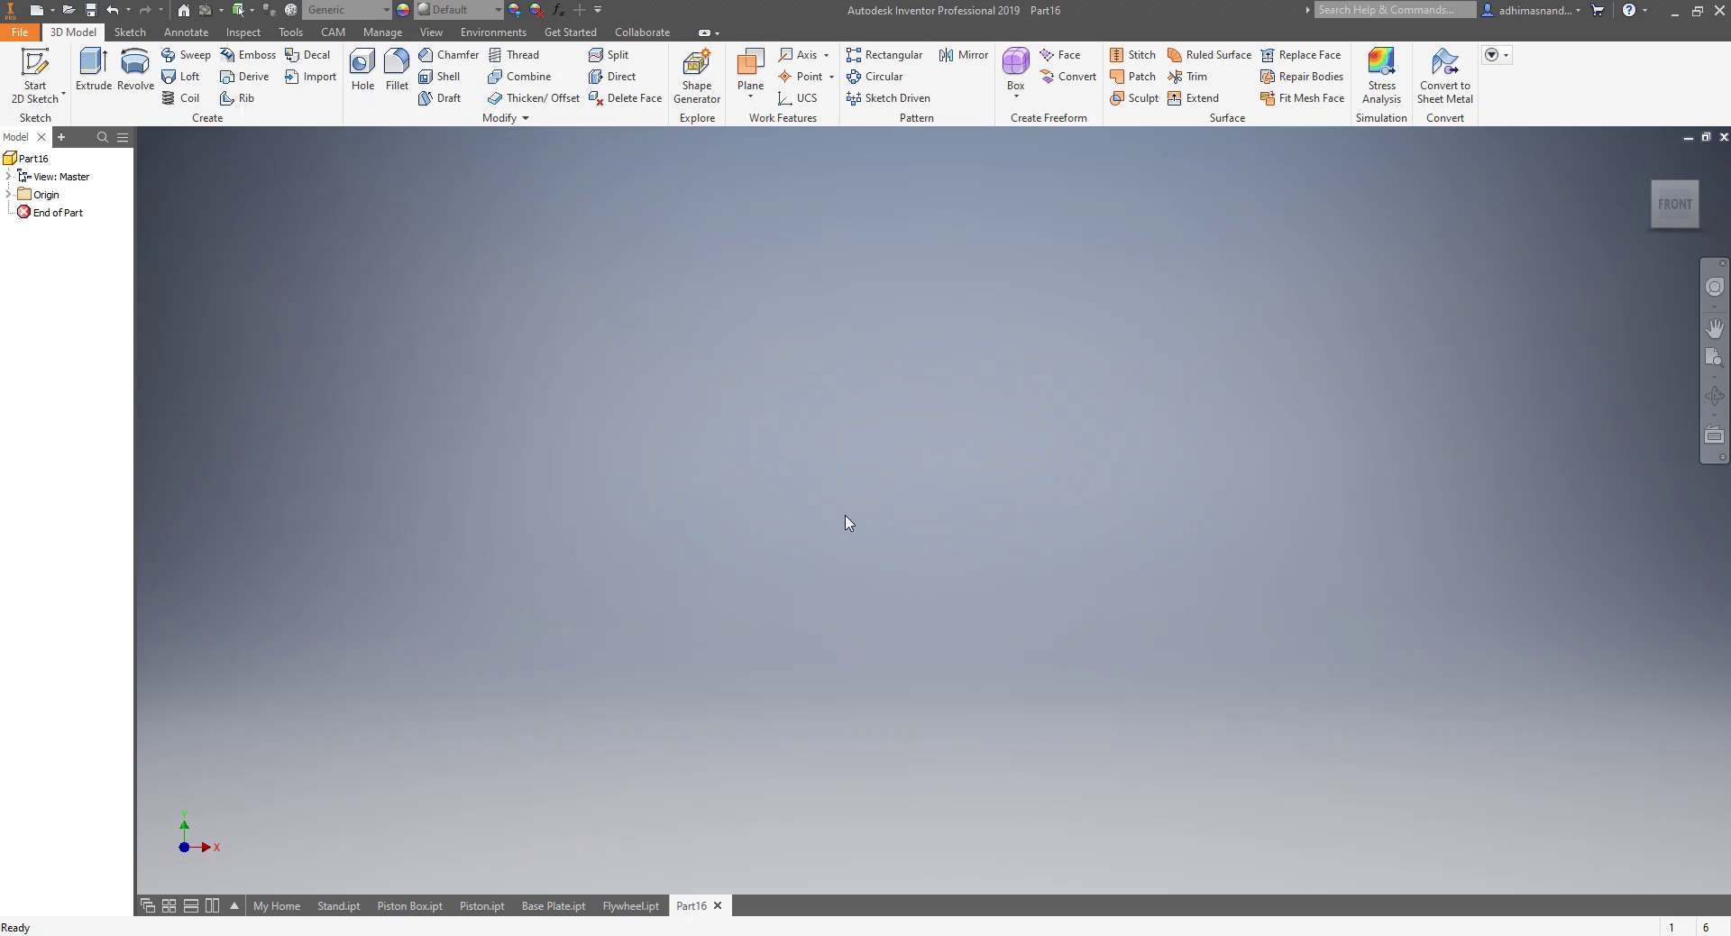
# - Save the new part as Crank Wheel.ipt in the LABWORK_NAME_FRI-XXX folder
pyautogui.click(98, 13)
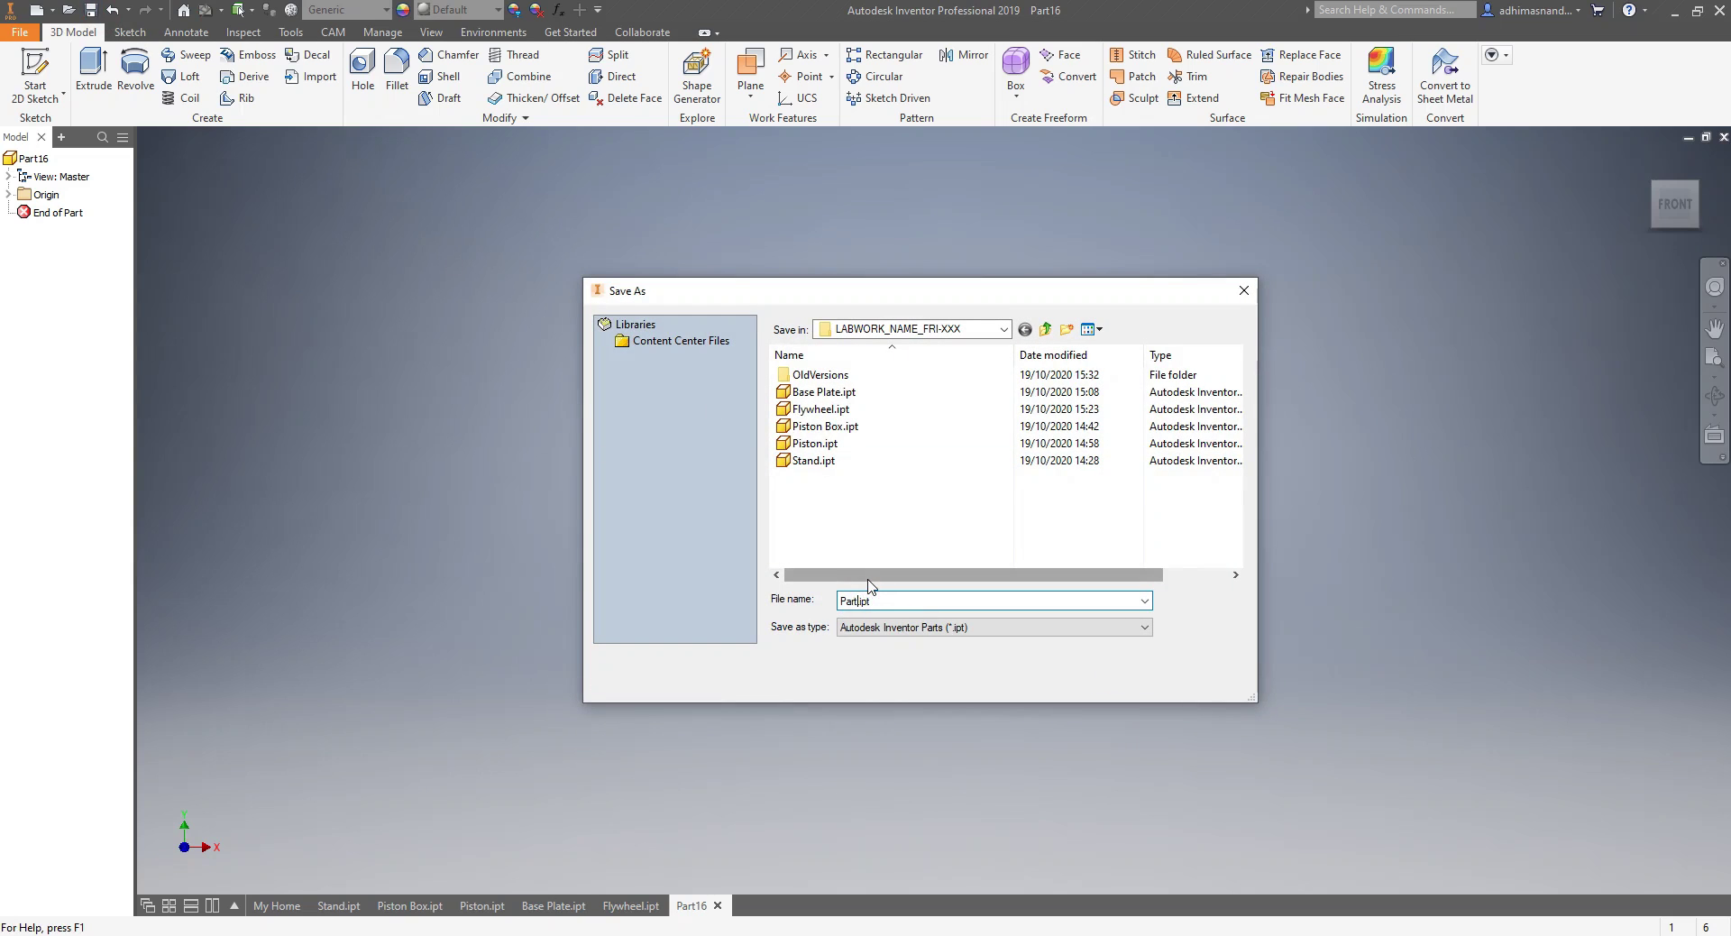
pyautogui.press('BackSpace')
pyautogui.press('BackSpace')
pyautogui.press('BackSpace')
pyautogui.press('BackSpace')
pyautogui.press('BackSpace')
pyautogui.press('BackSpace')
pyautogui.write('Crank Wh')
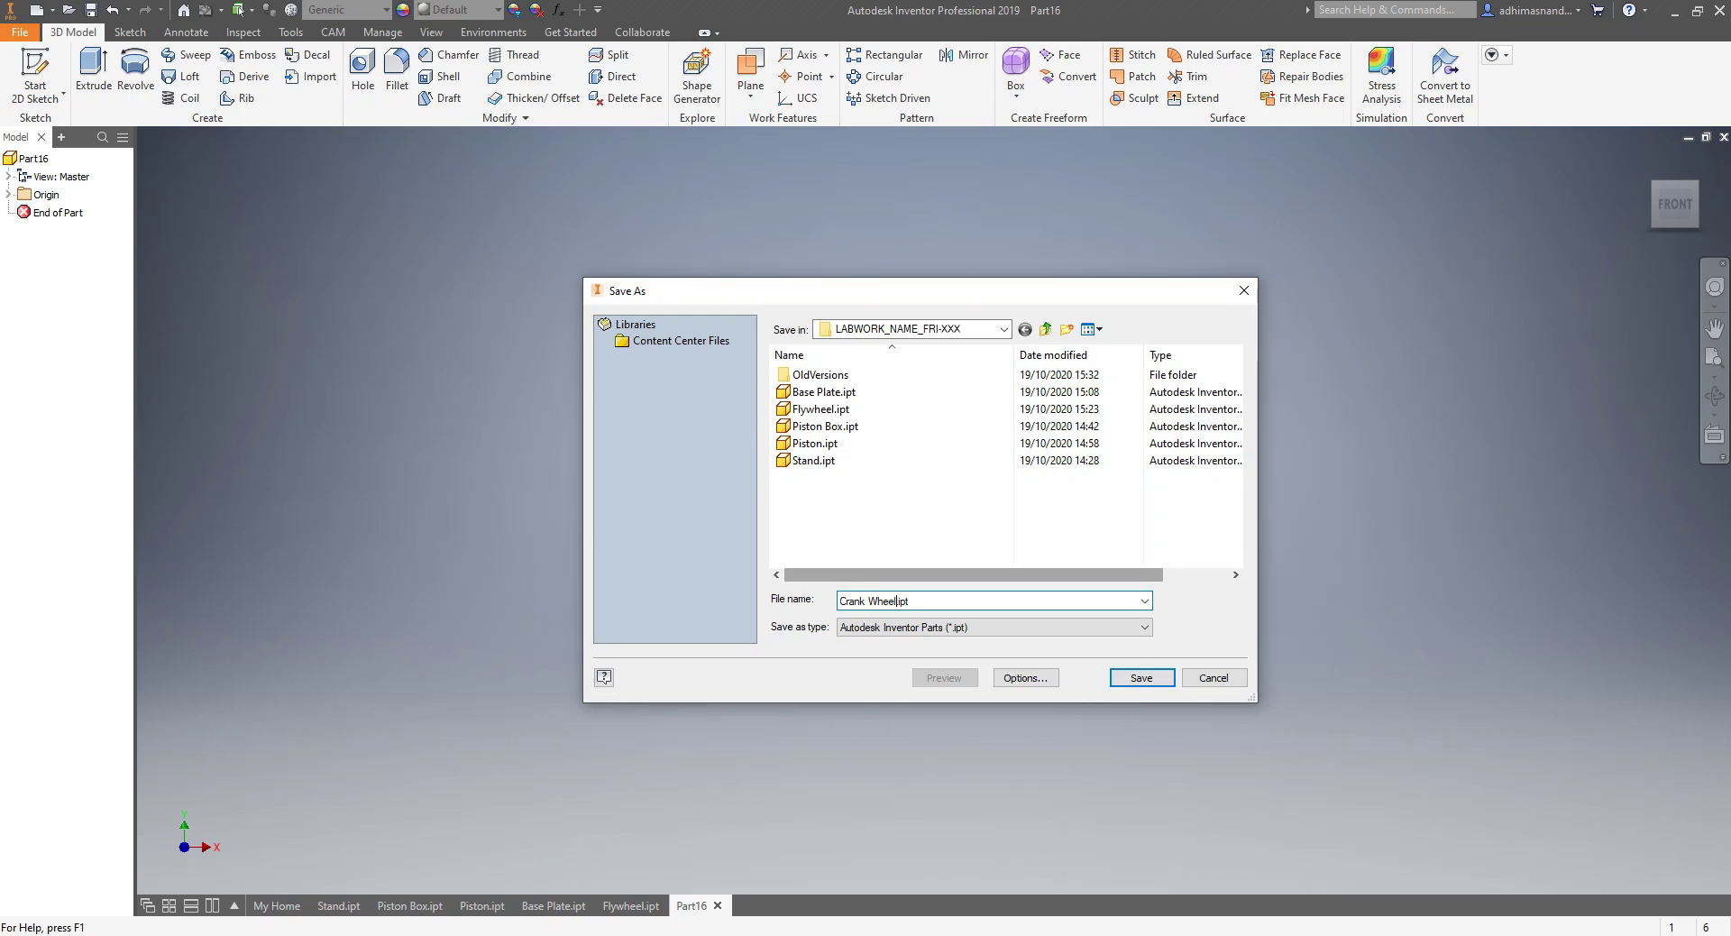
pyautogui.write('eel')
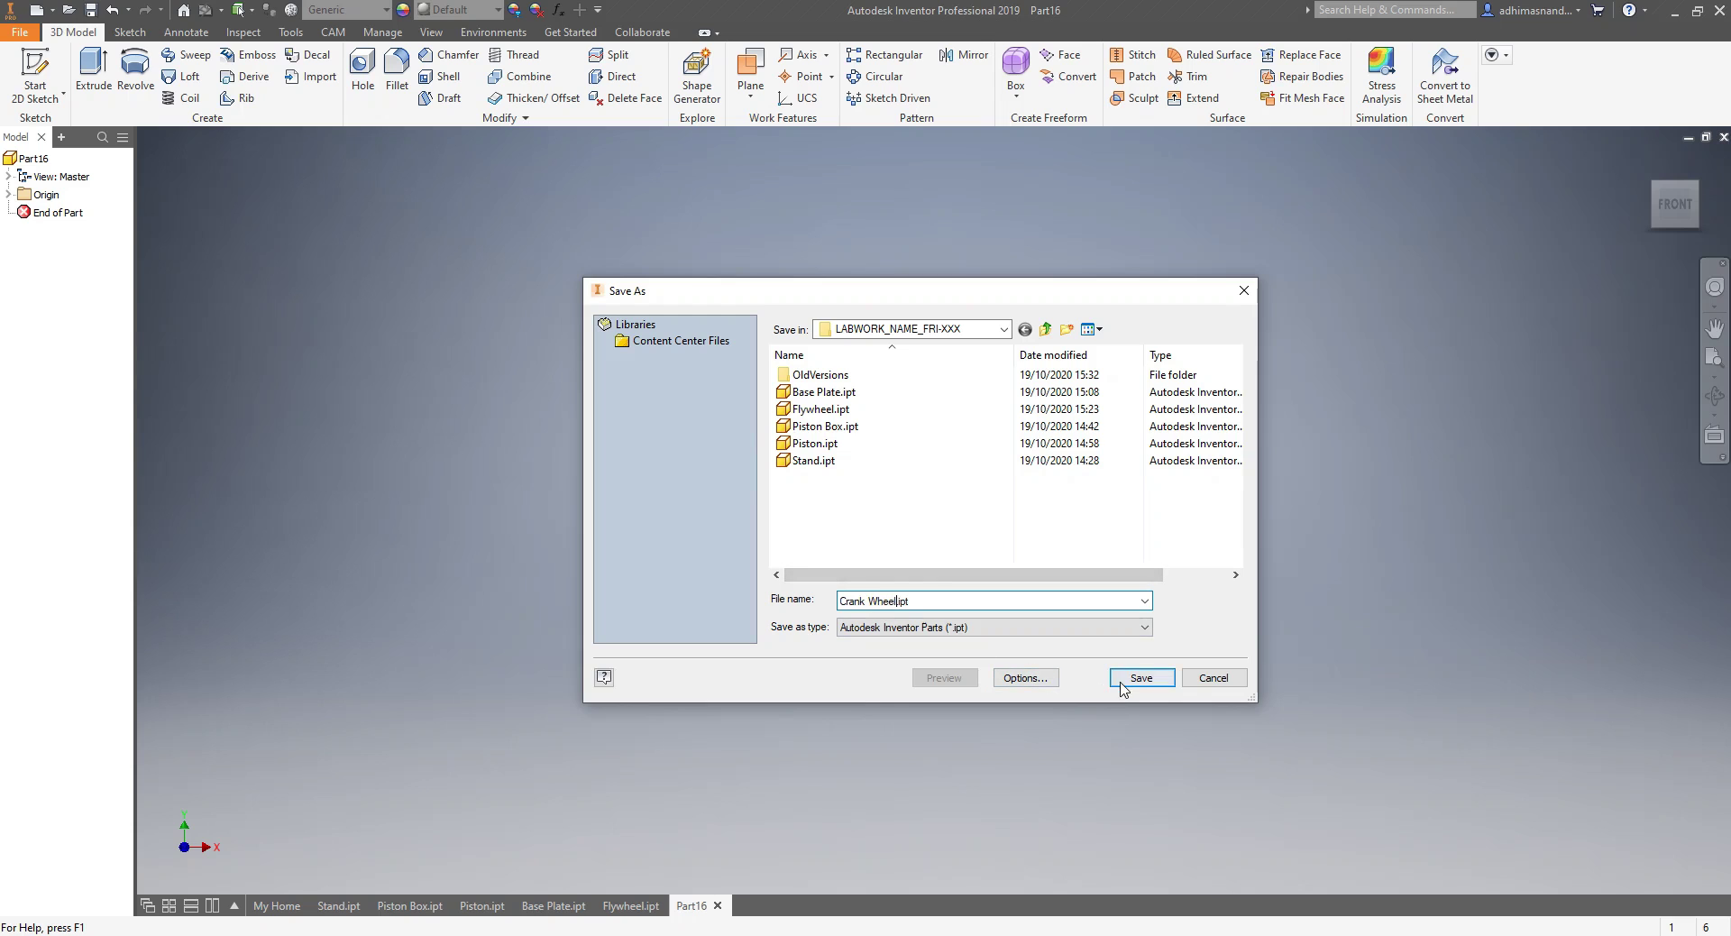
pyautogui.click(1118, 678)
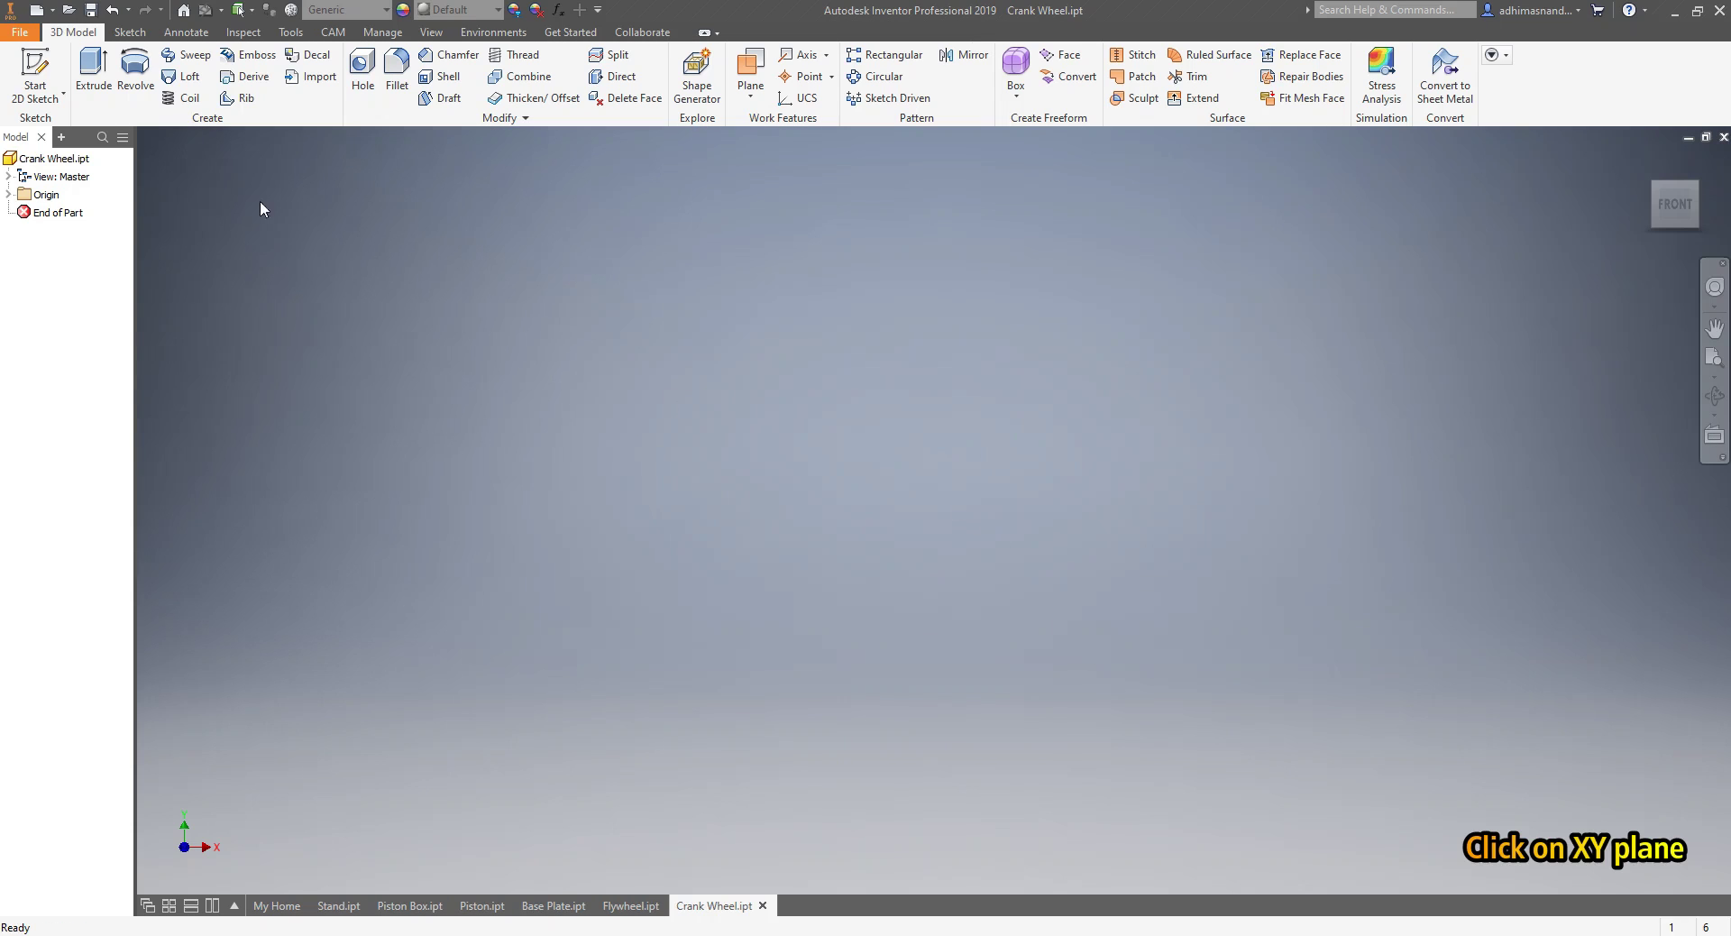
# - Start a sketch on the XY plane and draw two concentric circles at the origin, the outer one about 48 mm in diameter
pyautogui.click(36, 81)
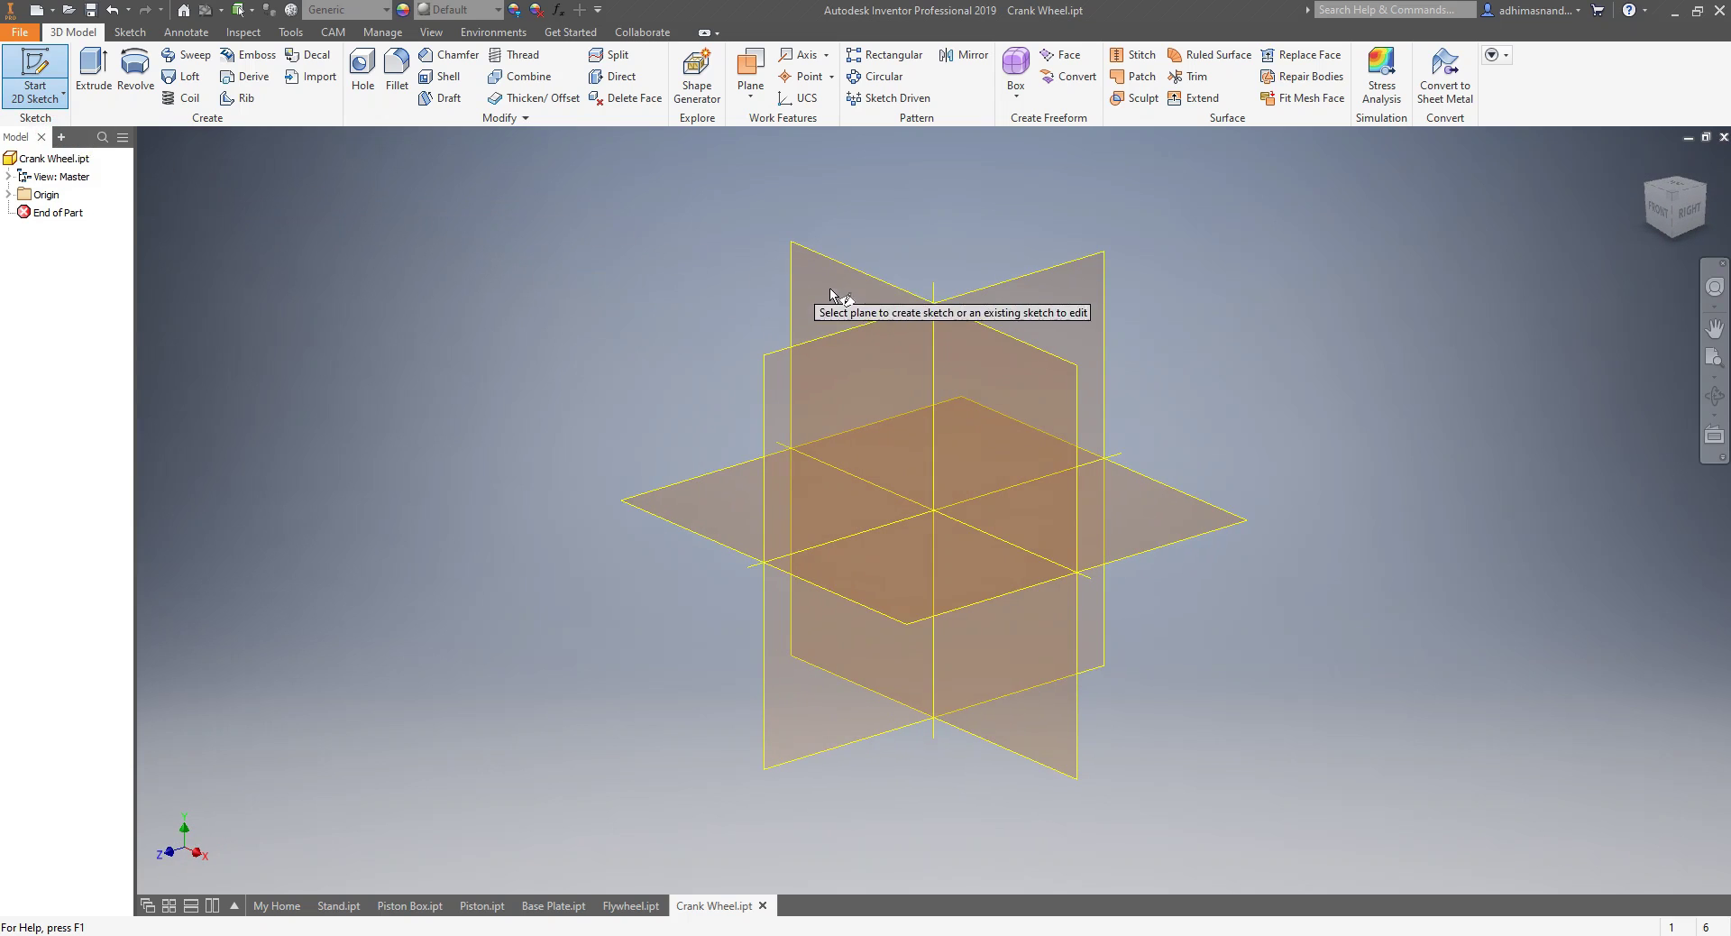
pyautogui.click(830, 293)
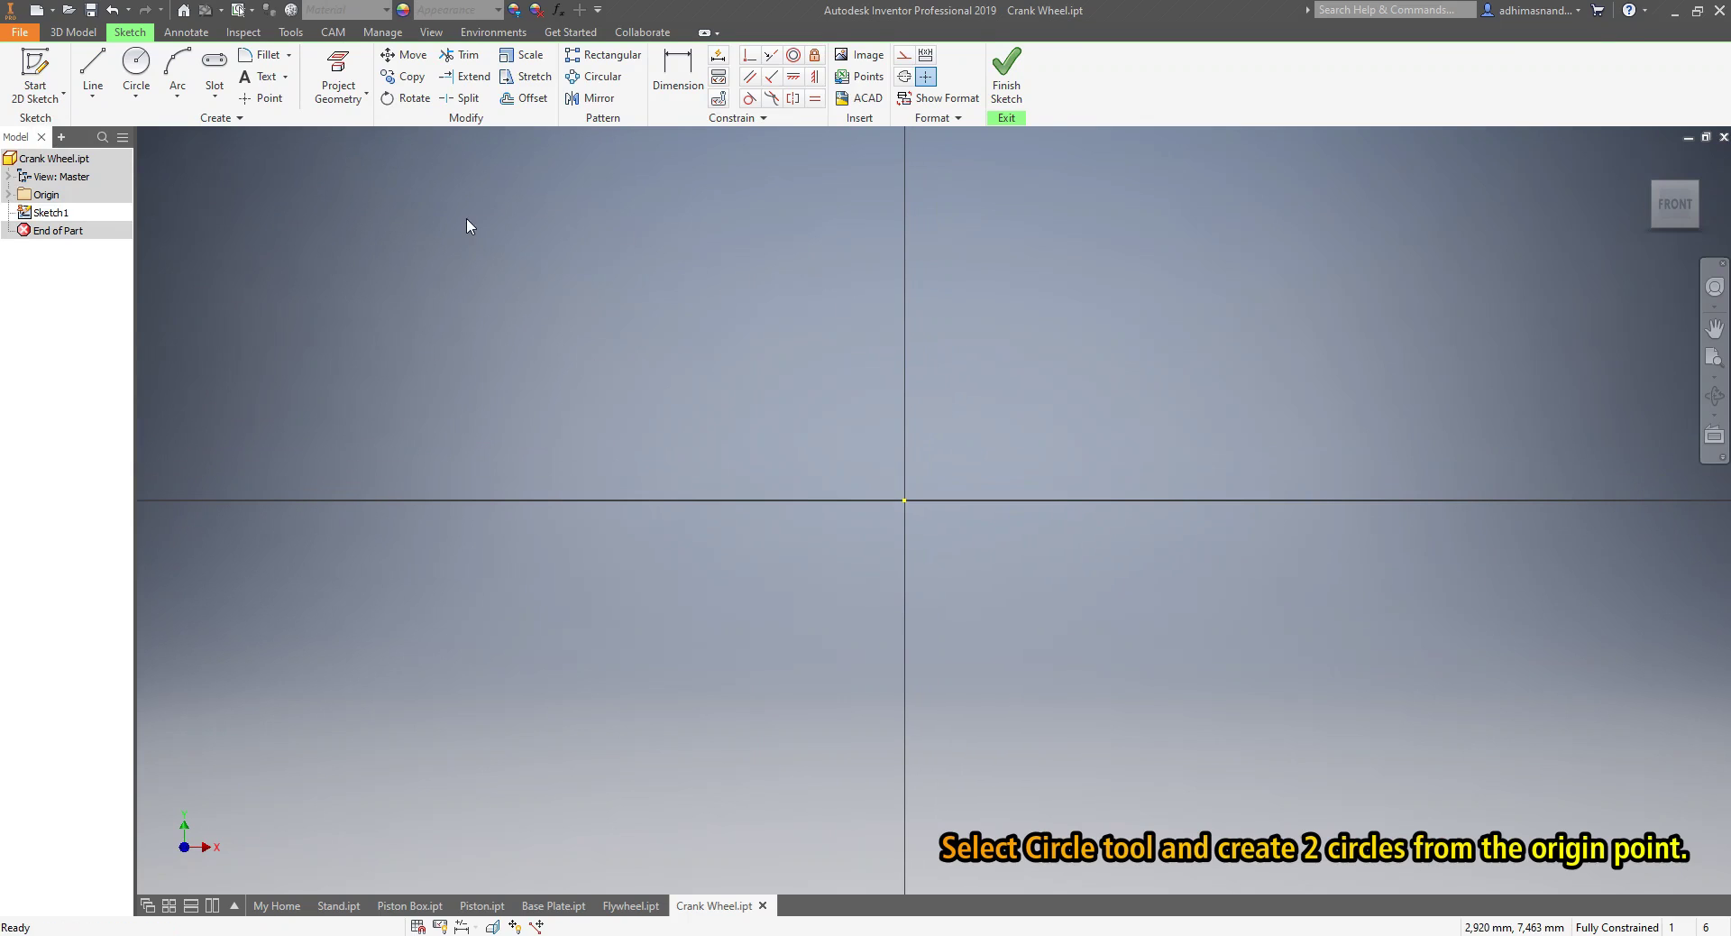
pyautogui.click(137, 96)
pyautogui.click(154, 126)
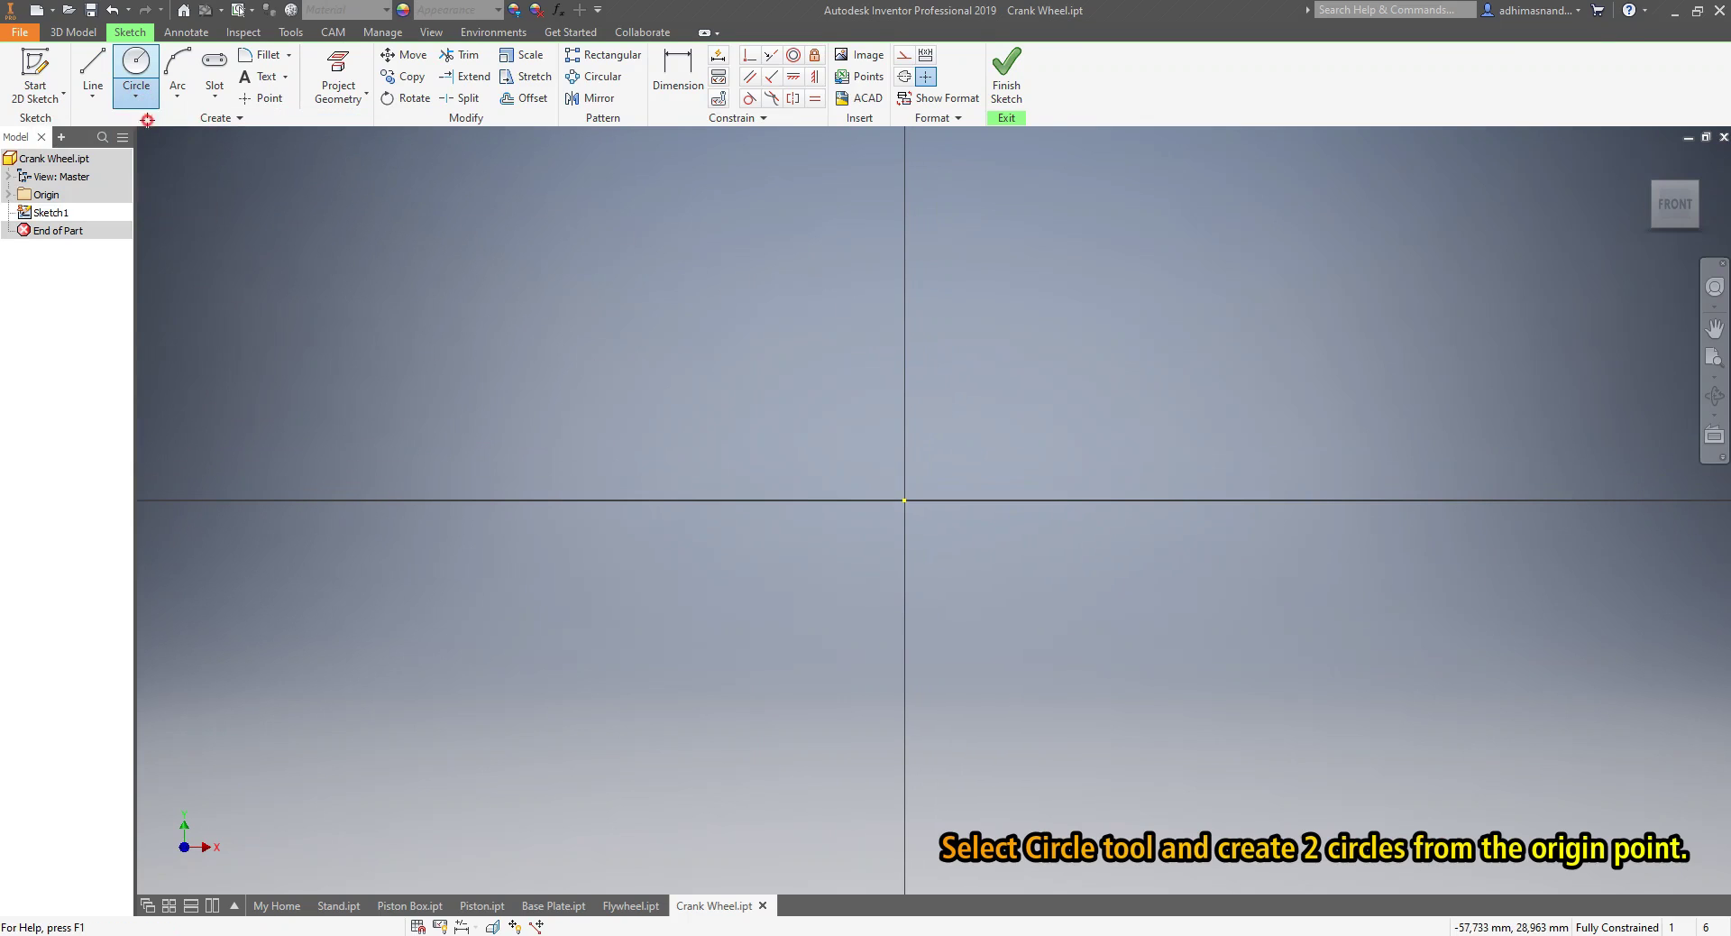
pyautogui.click(905, 500)
pyautogui.click(1159, 313)
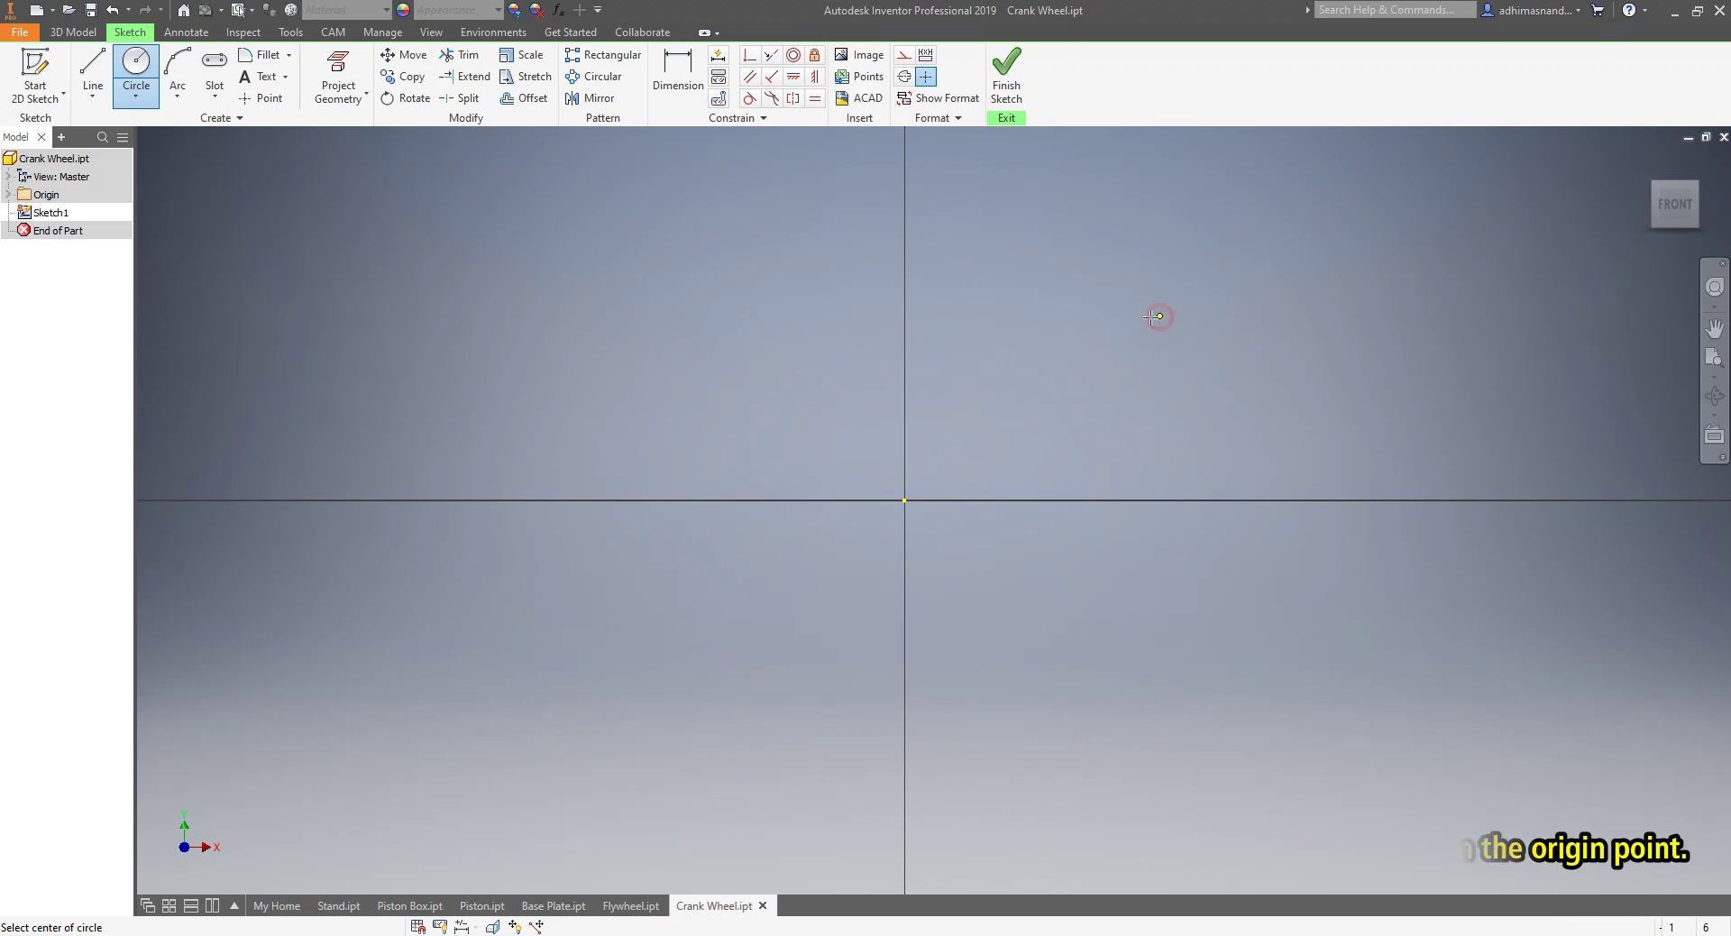
pyautogui.click(905, 500)
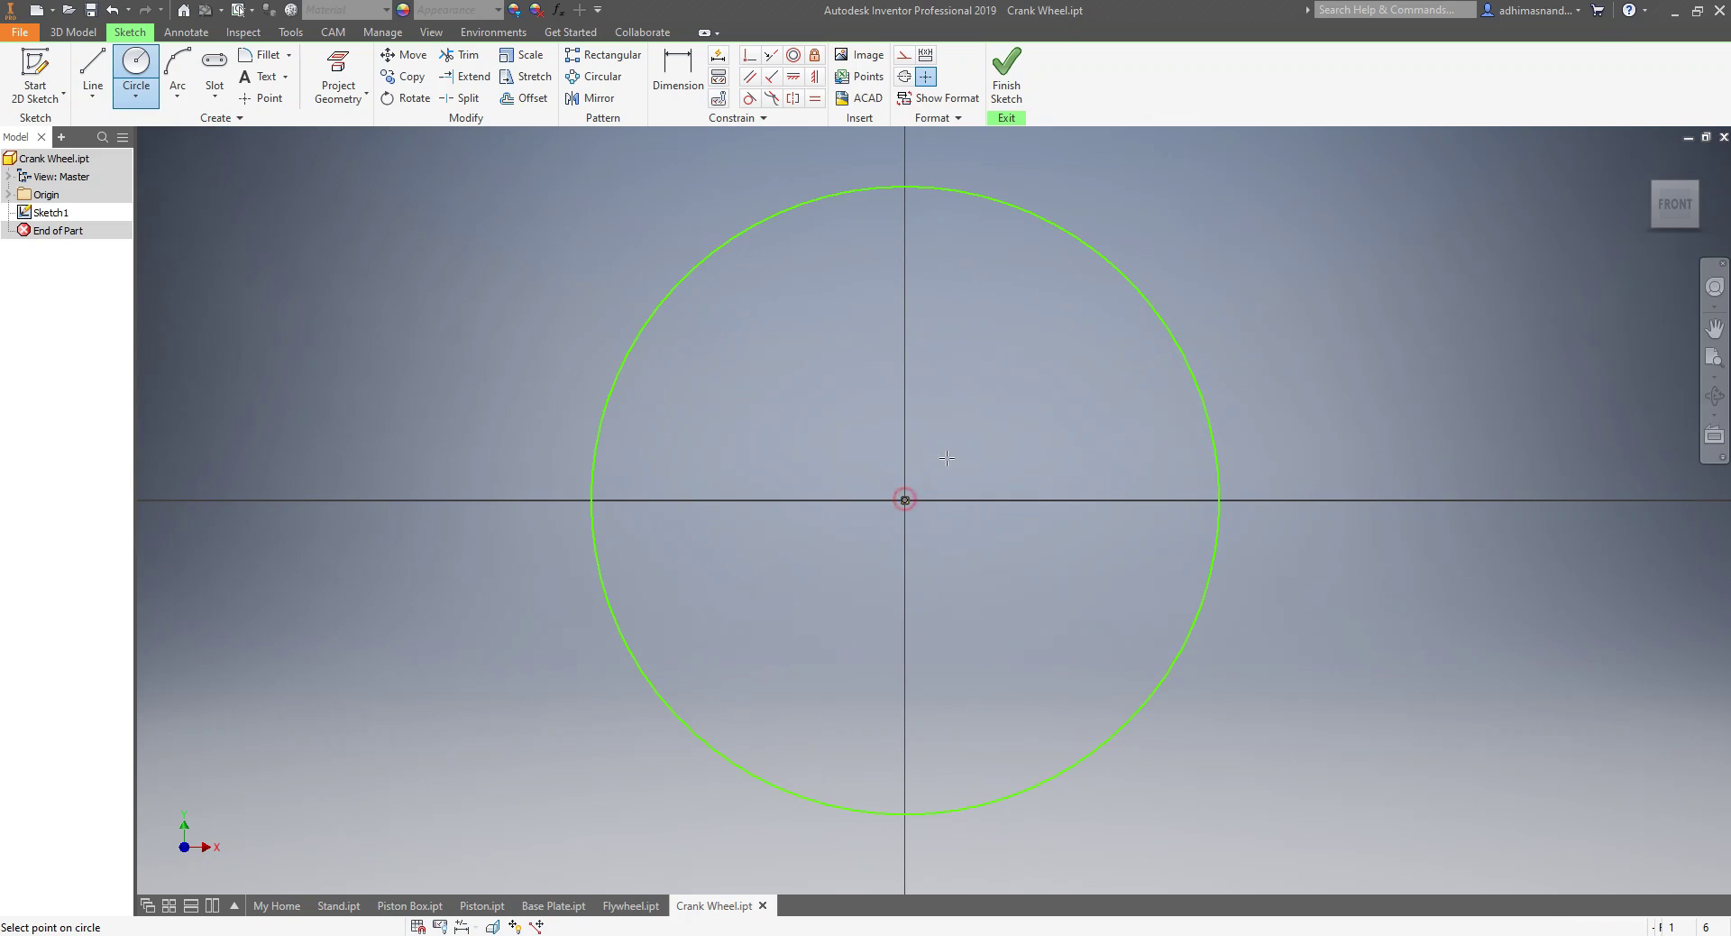
pyautogui.click(1007, 394)
pyautogui.scroll(-2, 977, 318)
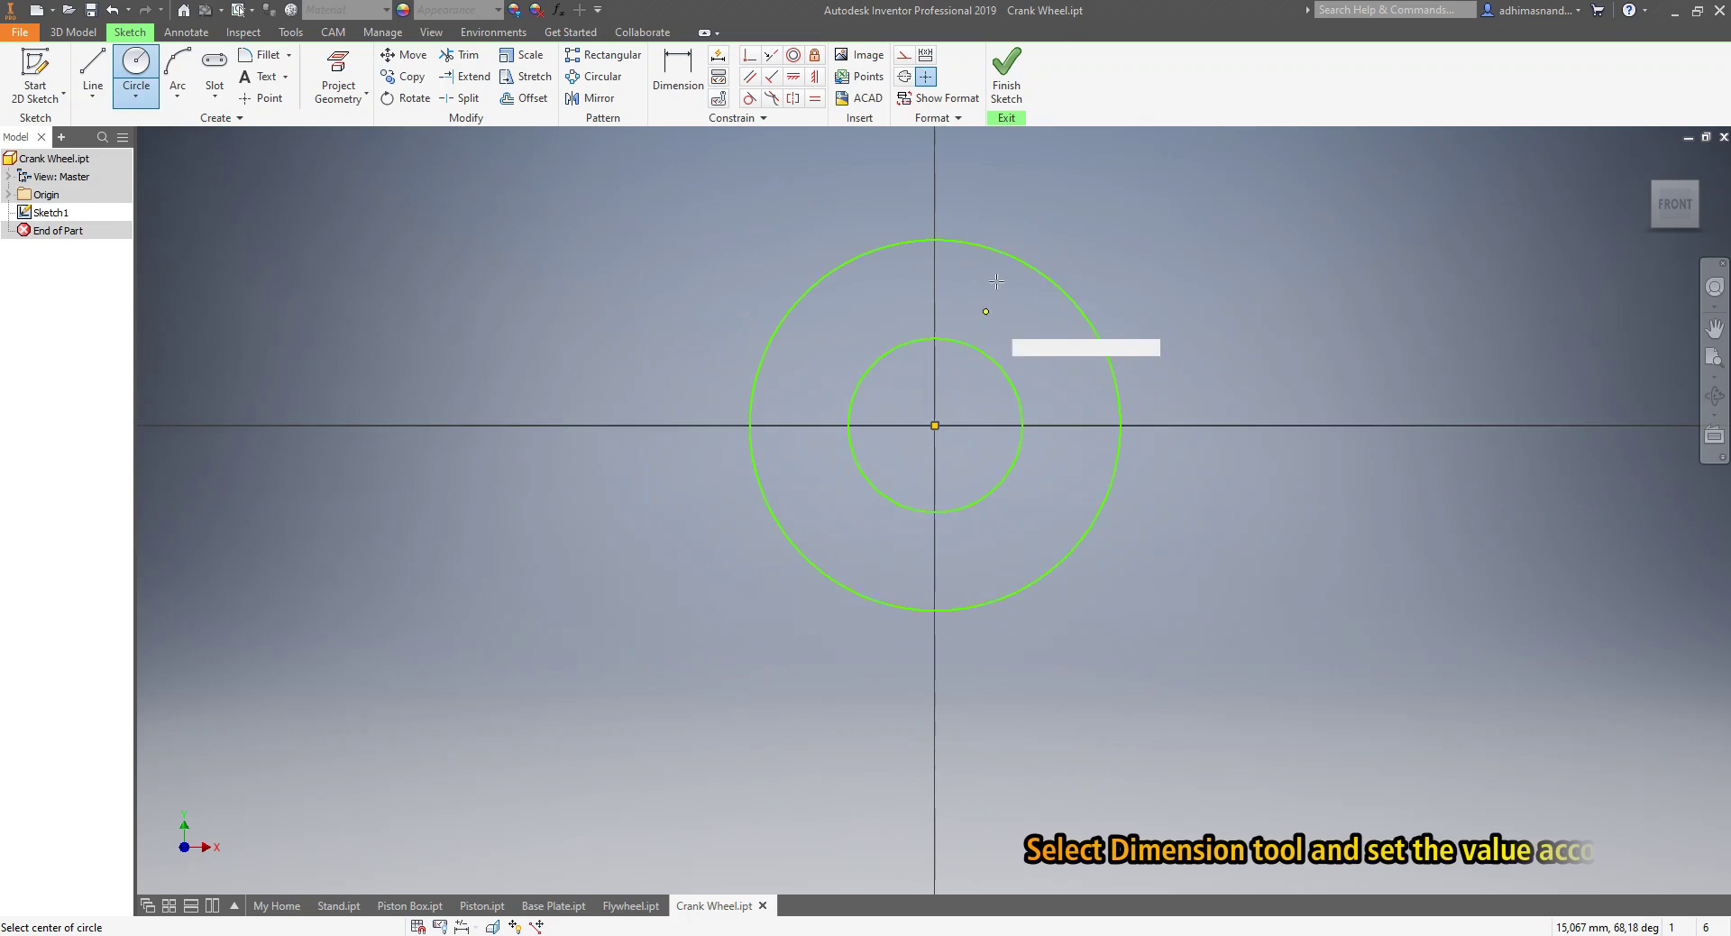
# - Dimension the outer circle with a diameter of 70 mm
pyautogui.click(700, 98)
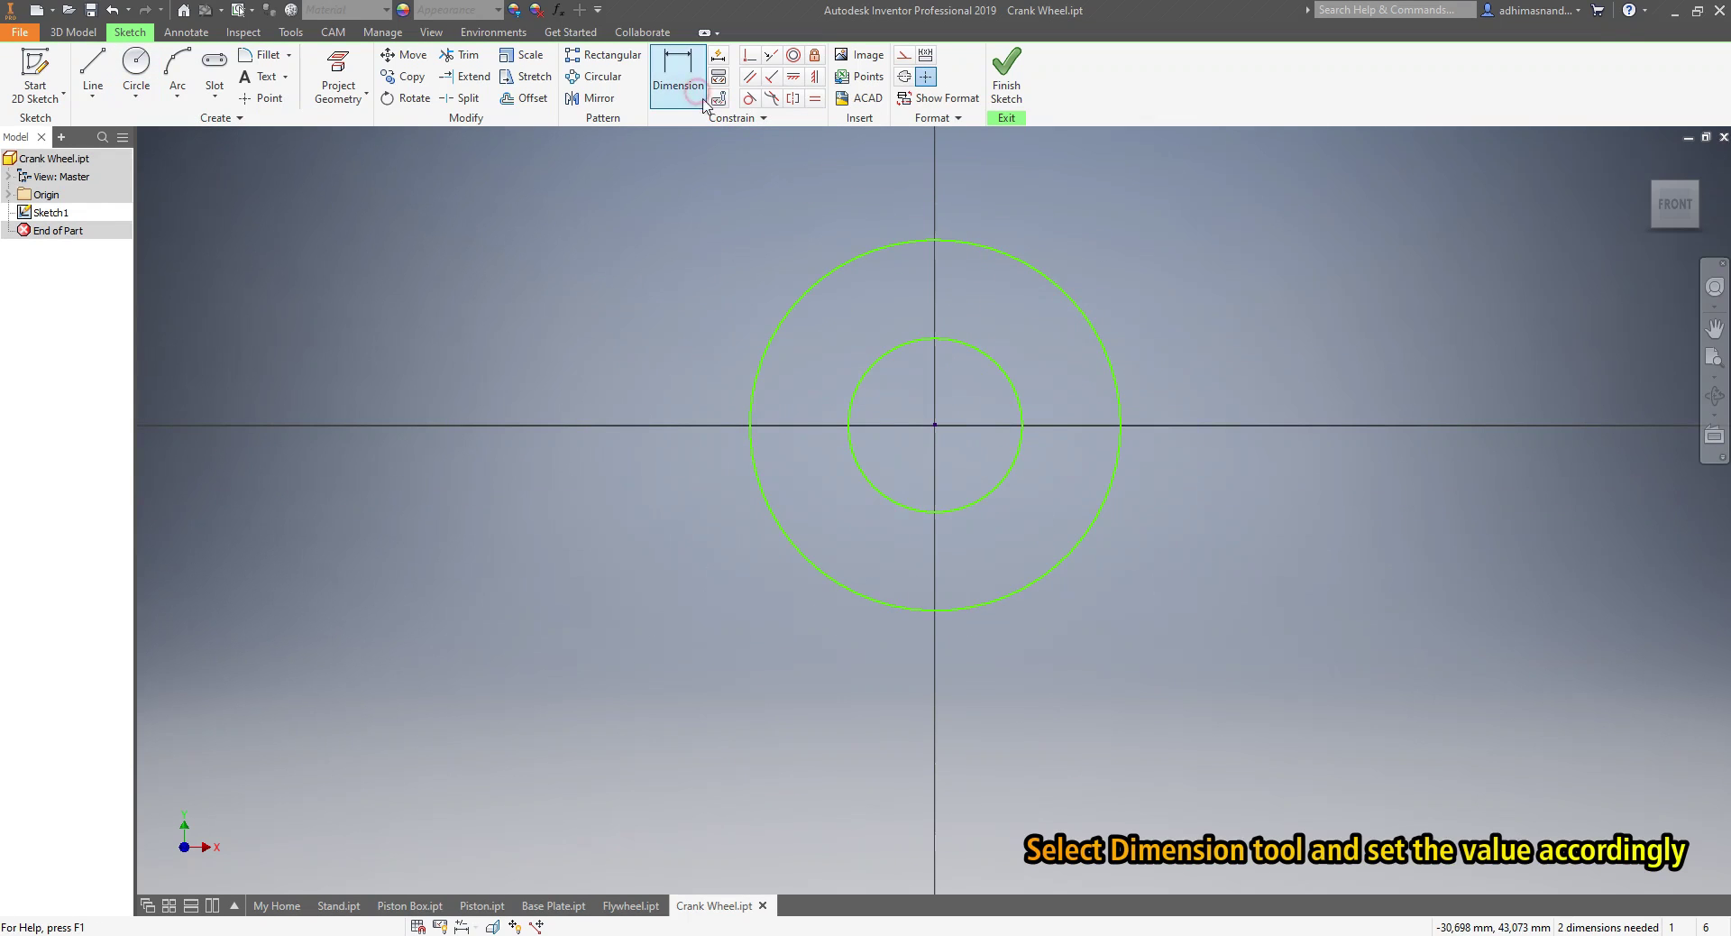
pyautogui.click(914, 246)
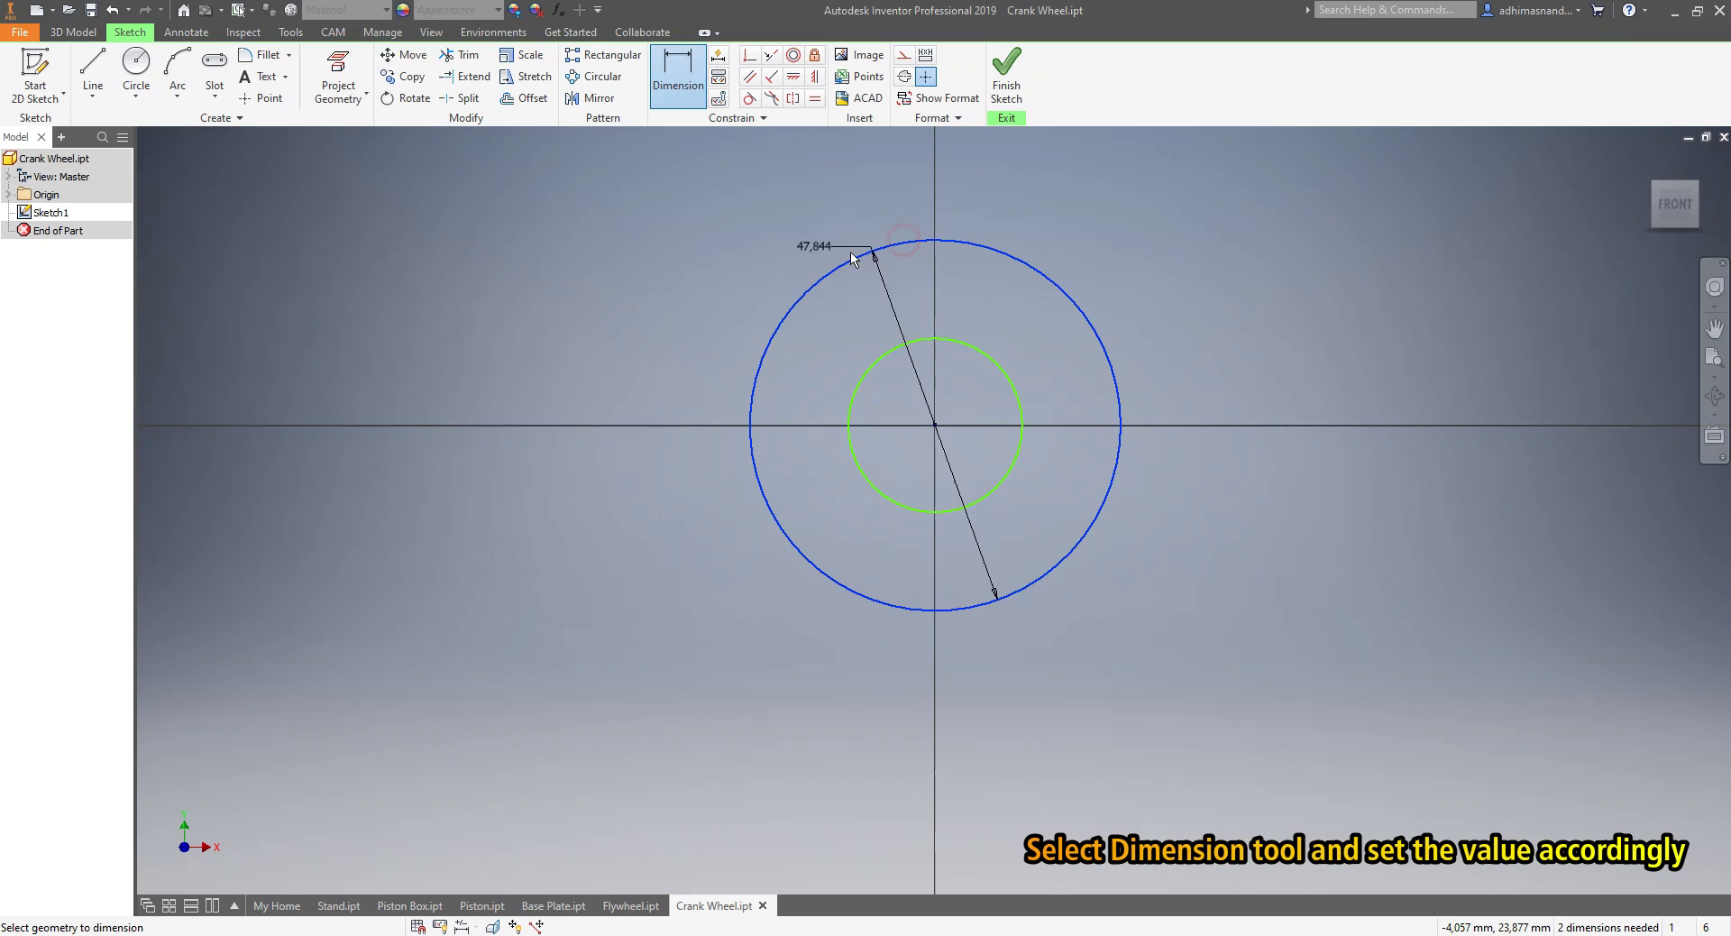
pyautogui.click(807, 268)
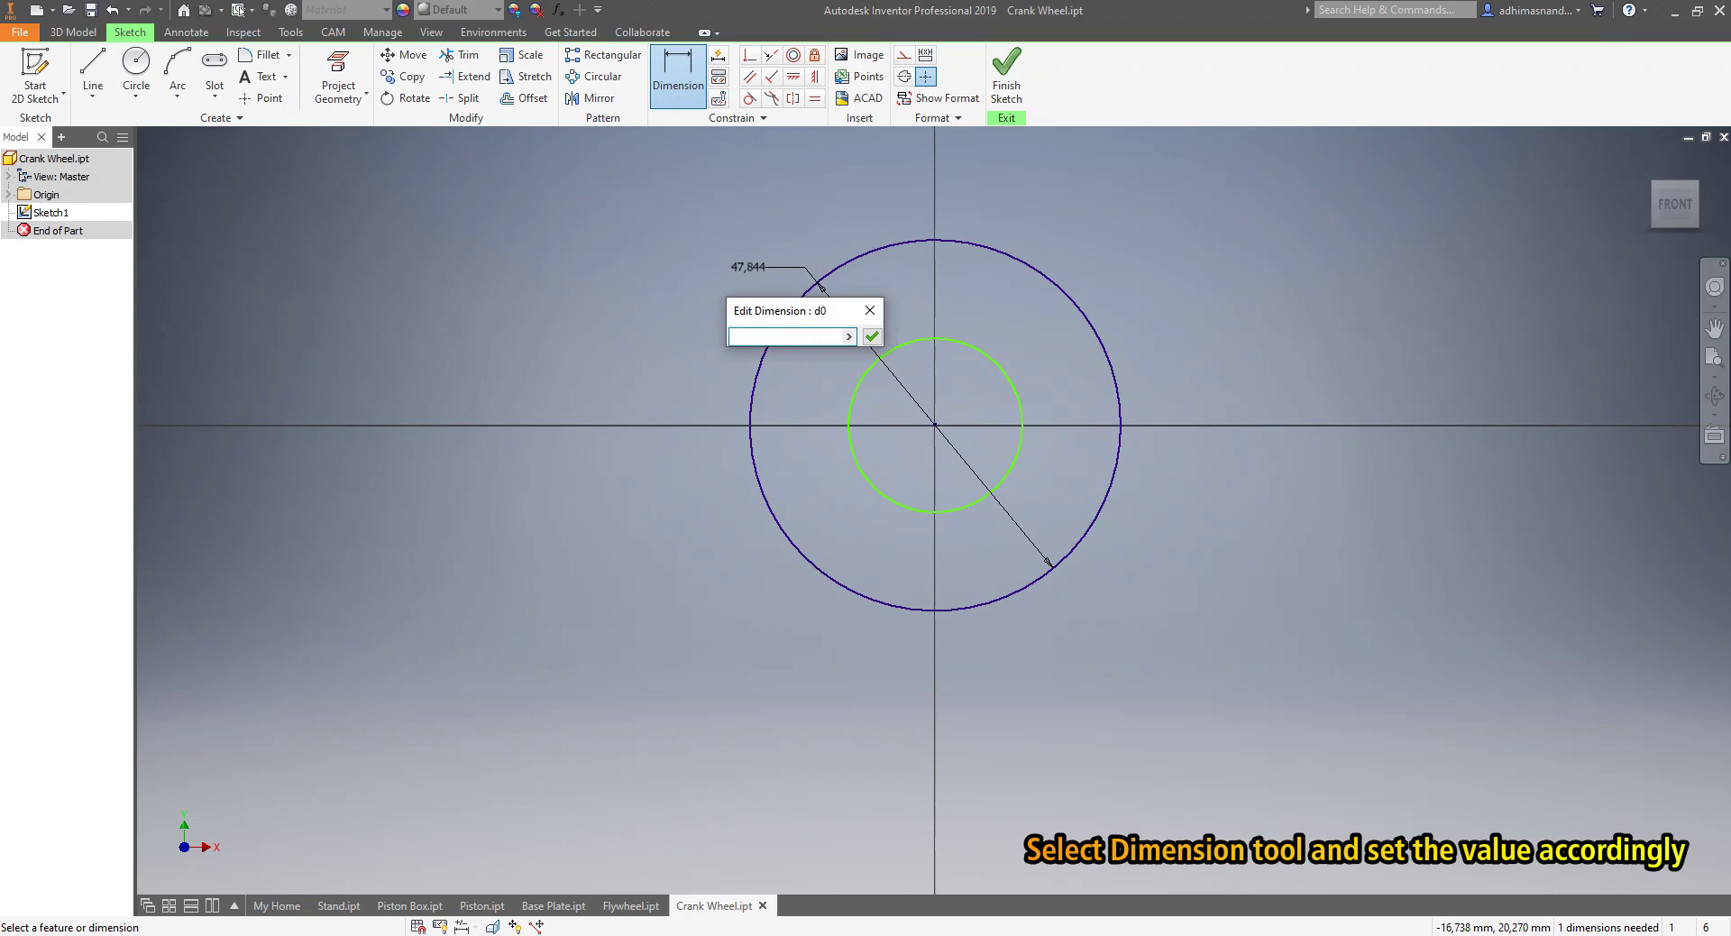
pyautogui.write('70')
pyautogui.click(870, 336)
# - Dimension the inner circle with a diameter of 6 mm and place its dimension text just outside the circle
pyautogui.moveTo(1003, 309); pyautogui.dragTo(996, 366, button='middle')
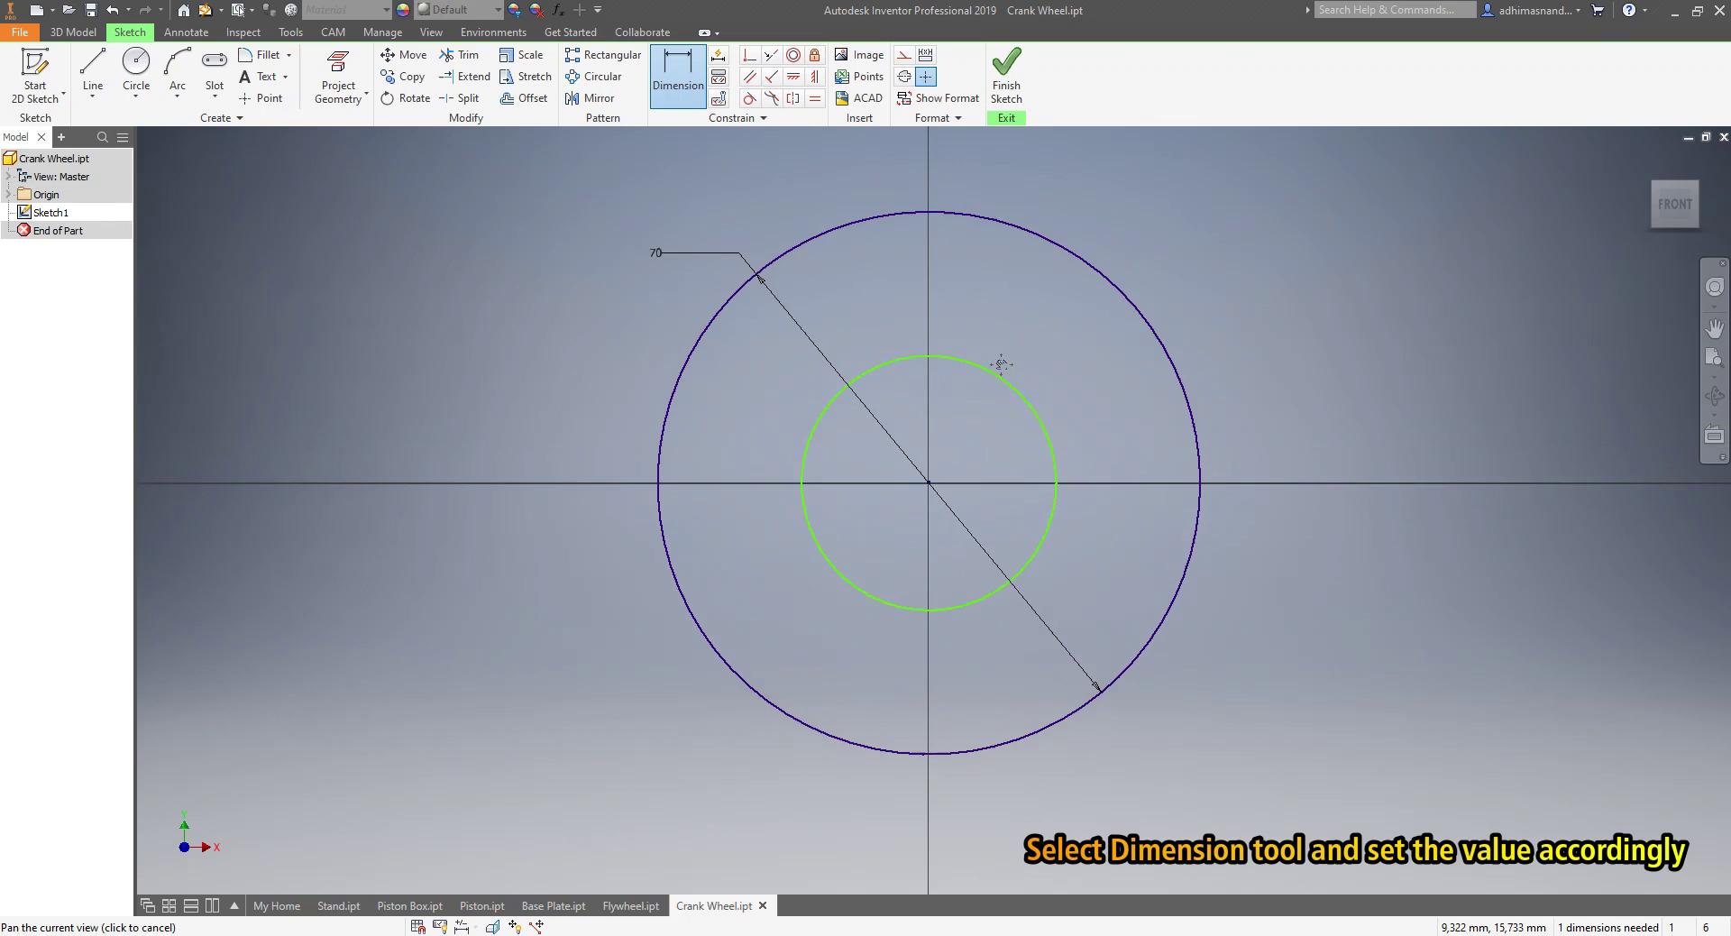
pyautogui.click(946, 363)
pyautogui.click(907, 354)
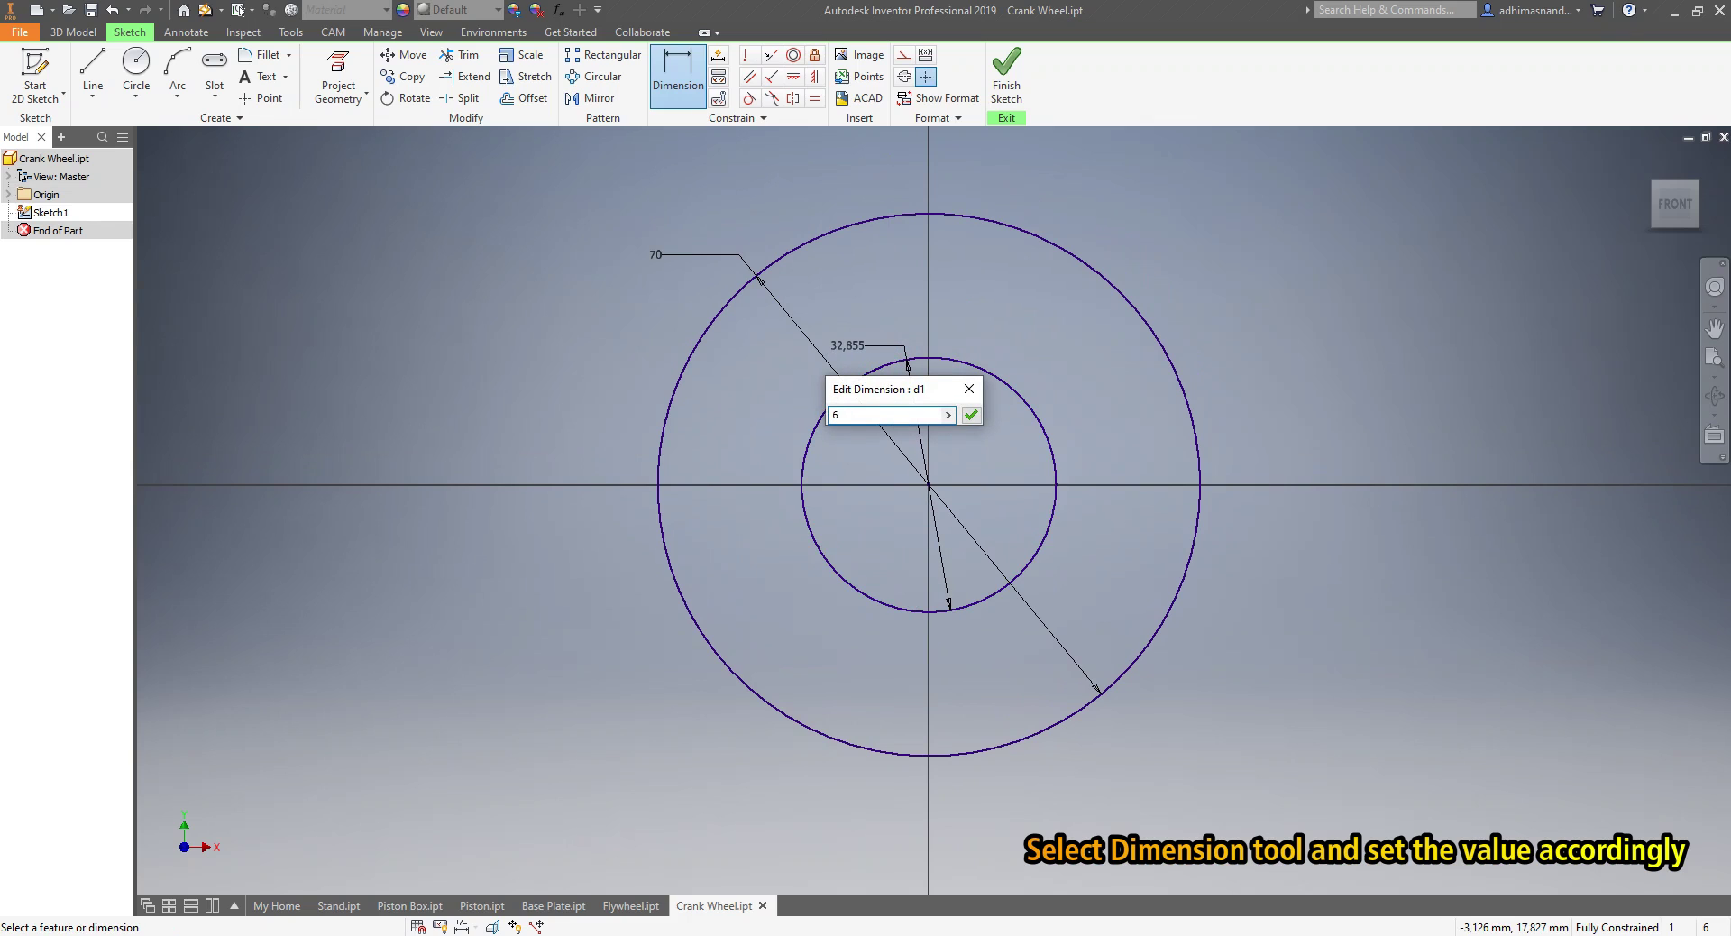
pyautogui.click(970, 414)
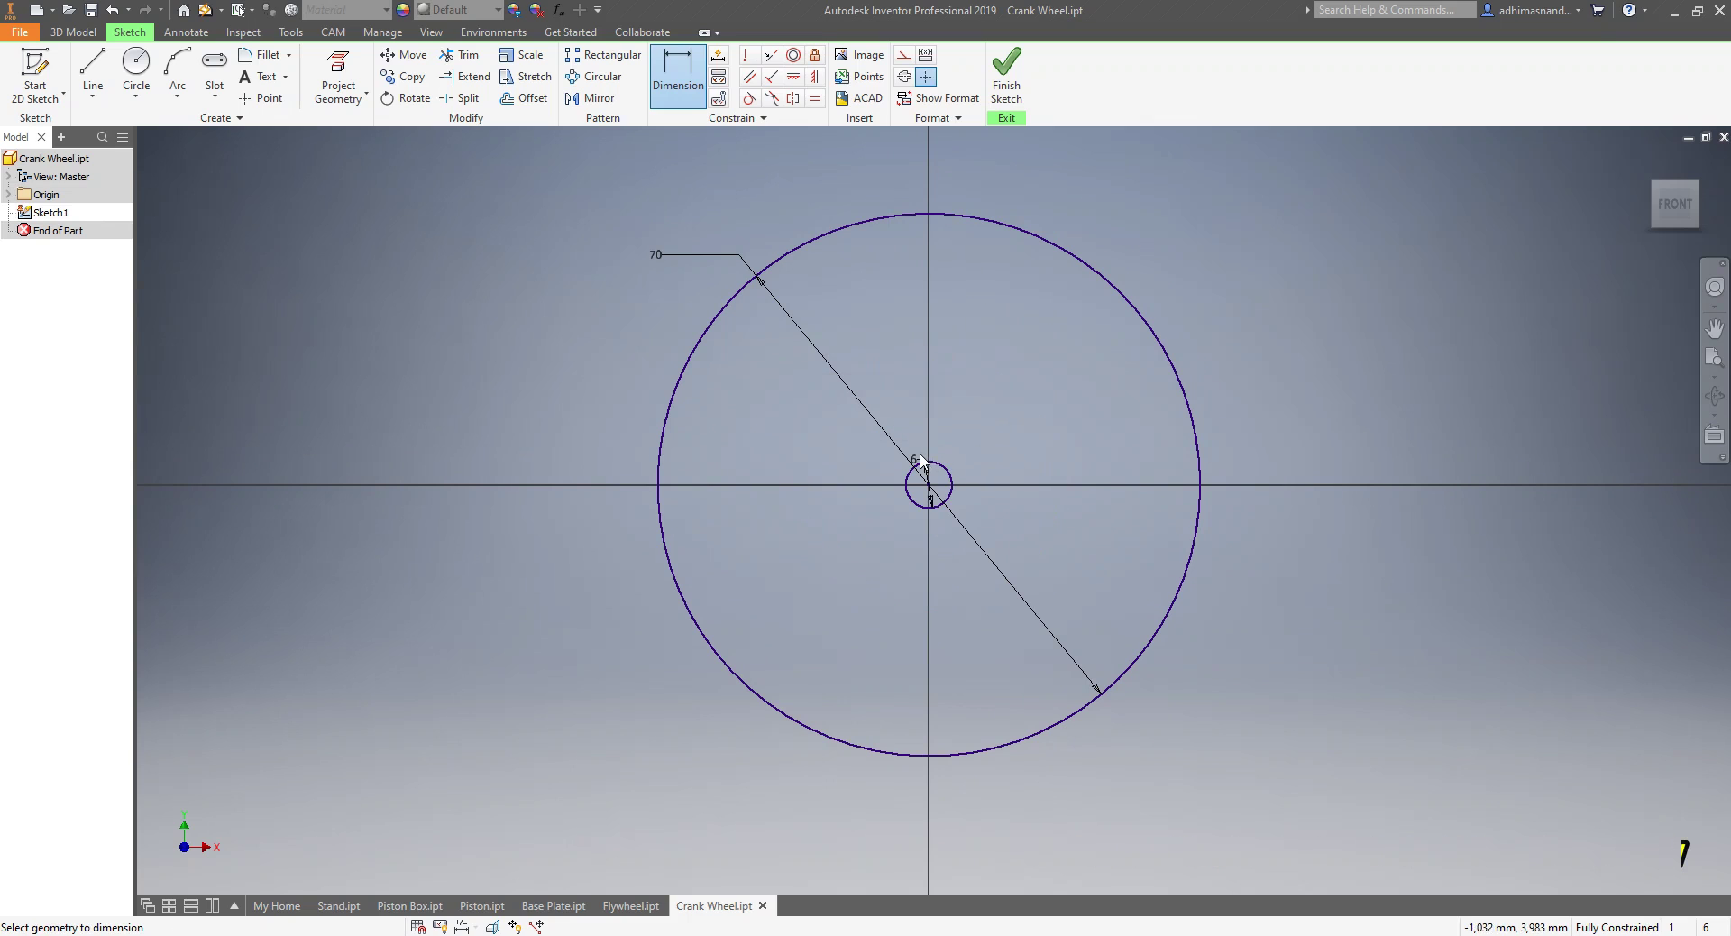
pyautogui.press('Escape')
pyautogui.moveTo(923, 464); pyautogui.dragTo(919, 447)
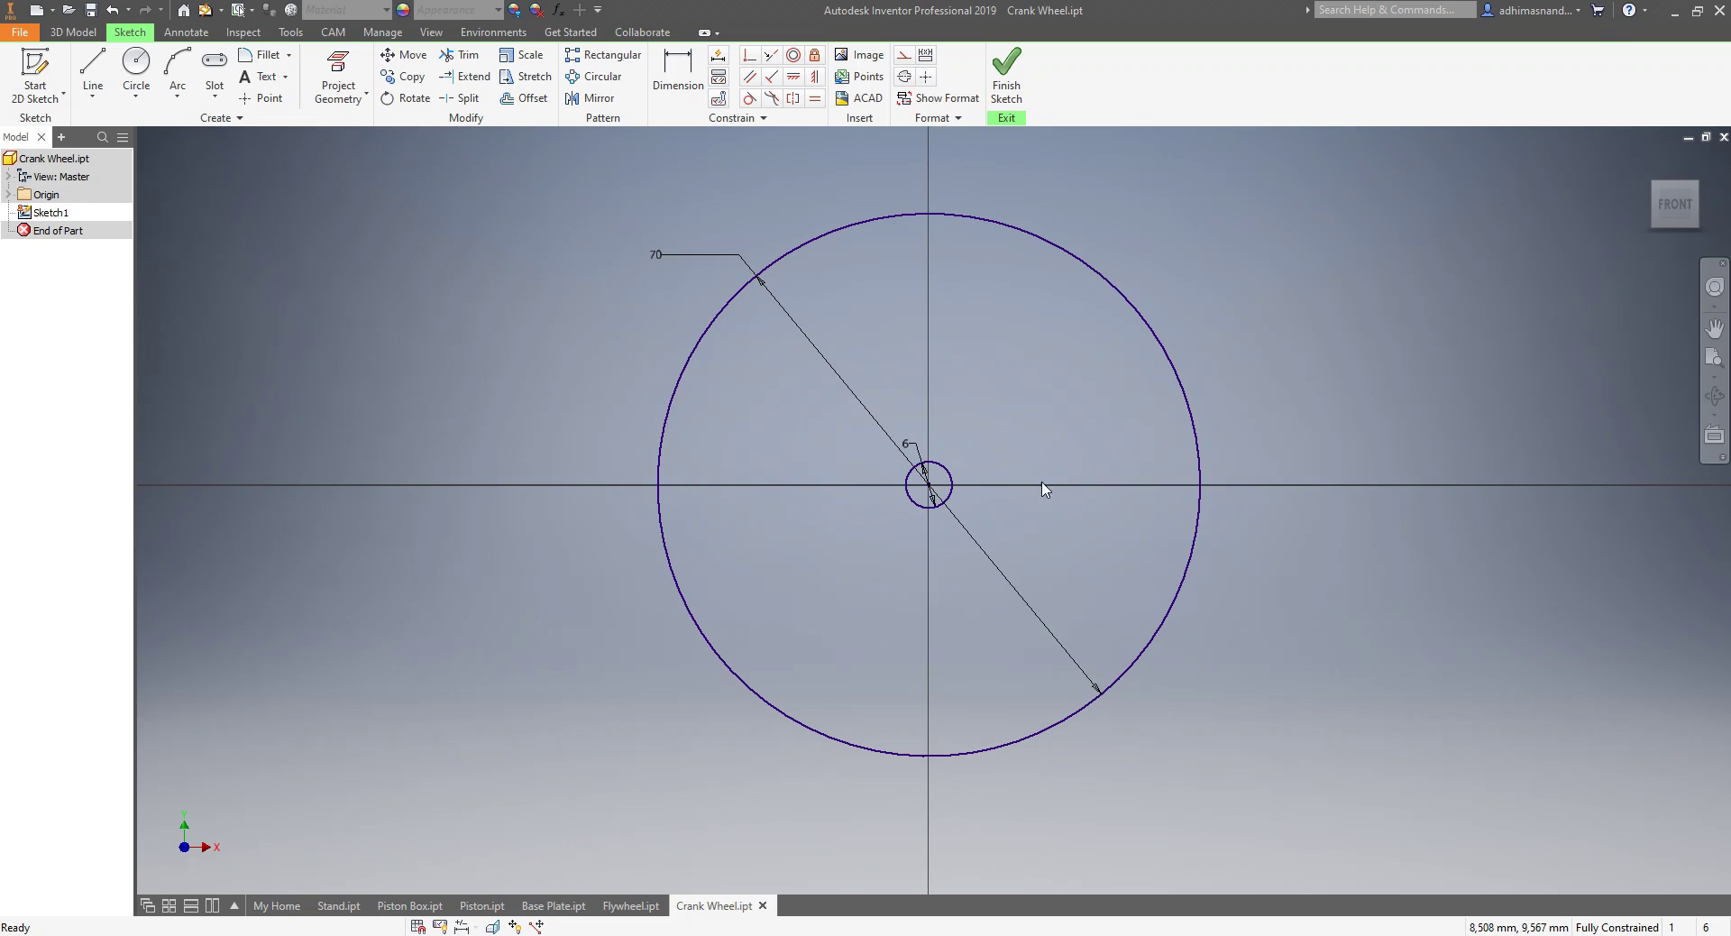
# - Draw a horizontal center-to-center slot about 15 mm between centers on the X axis, between the 6 mm circle and the outer circle's right side
pyautogui.scroll(4, 1114, 498)
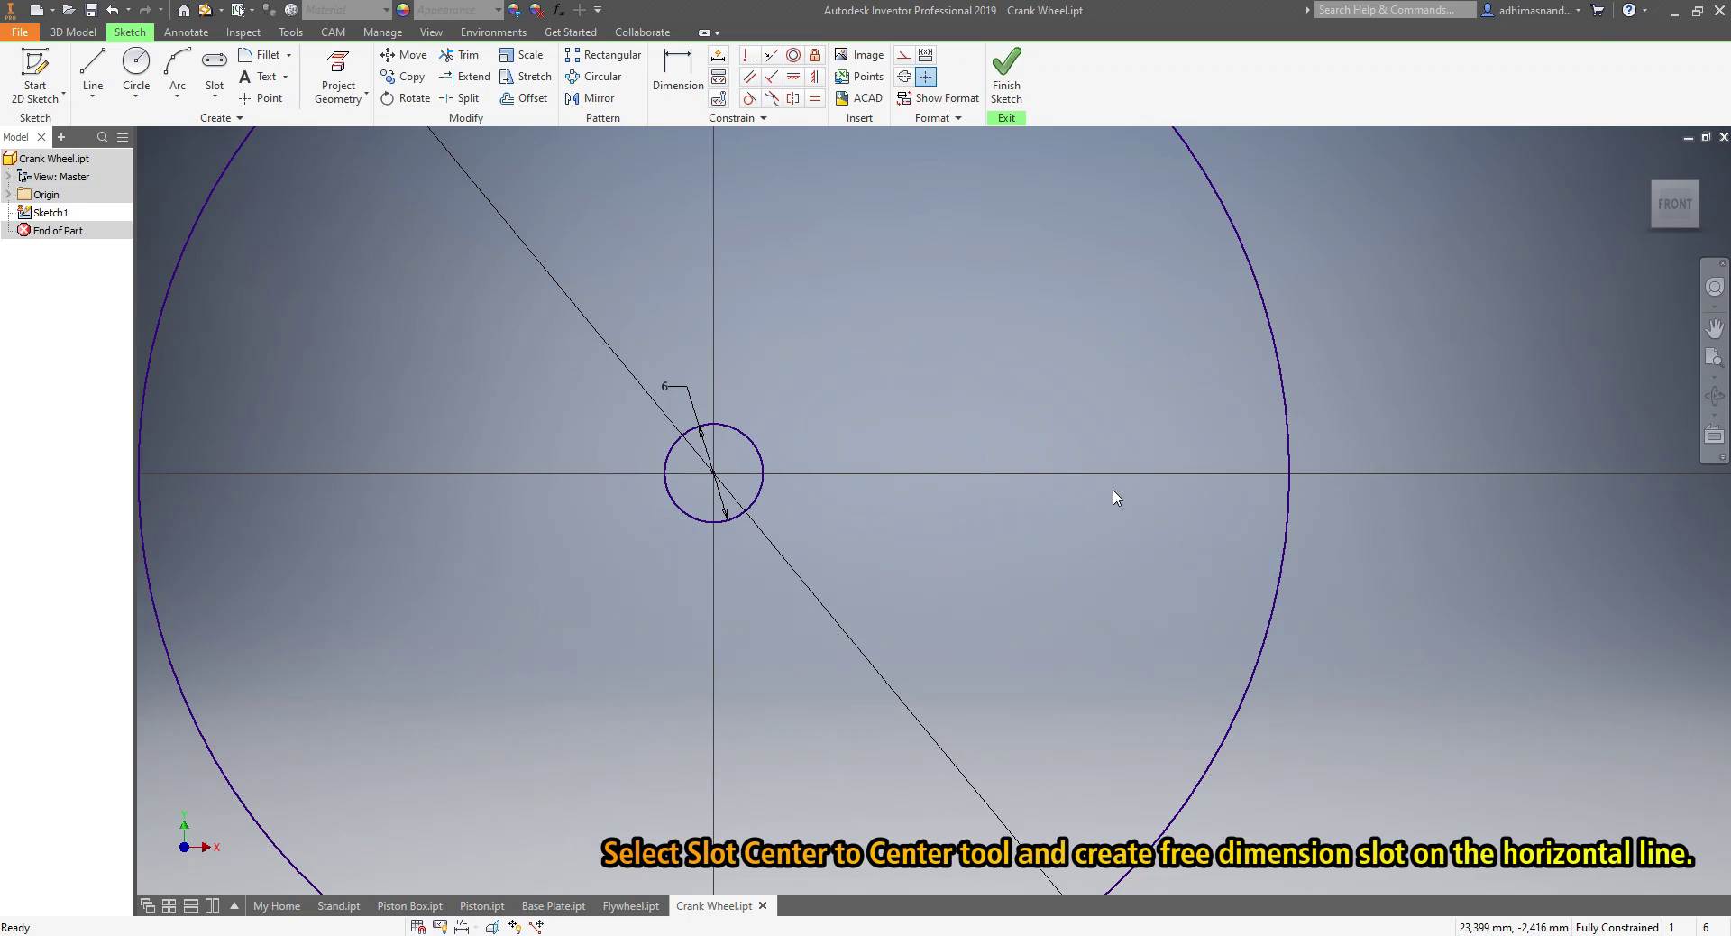
pyautogui.click(223, 94)
pyautogui.click(266, 272)
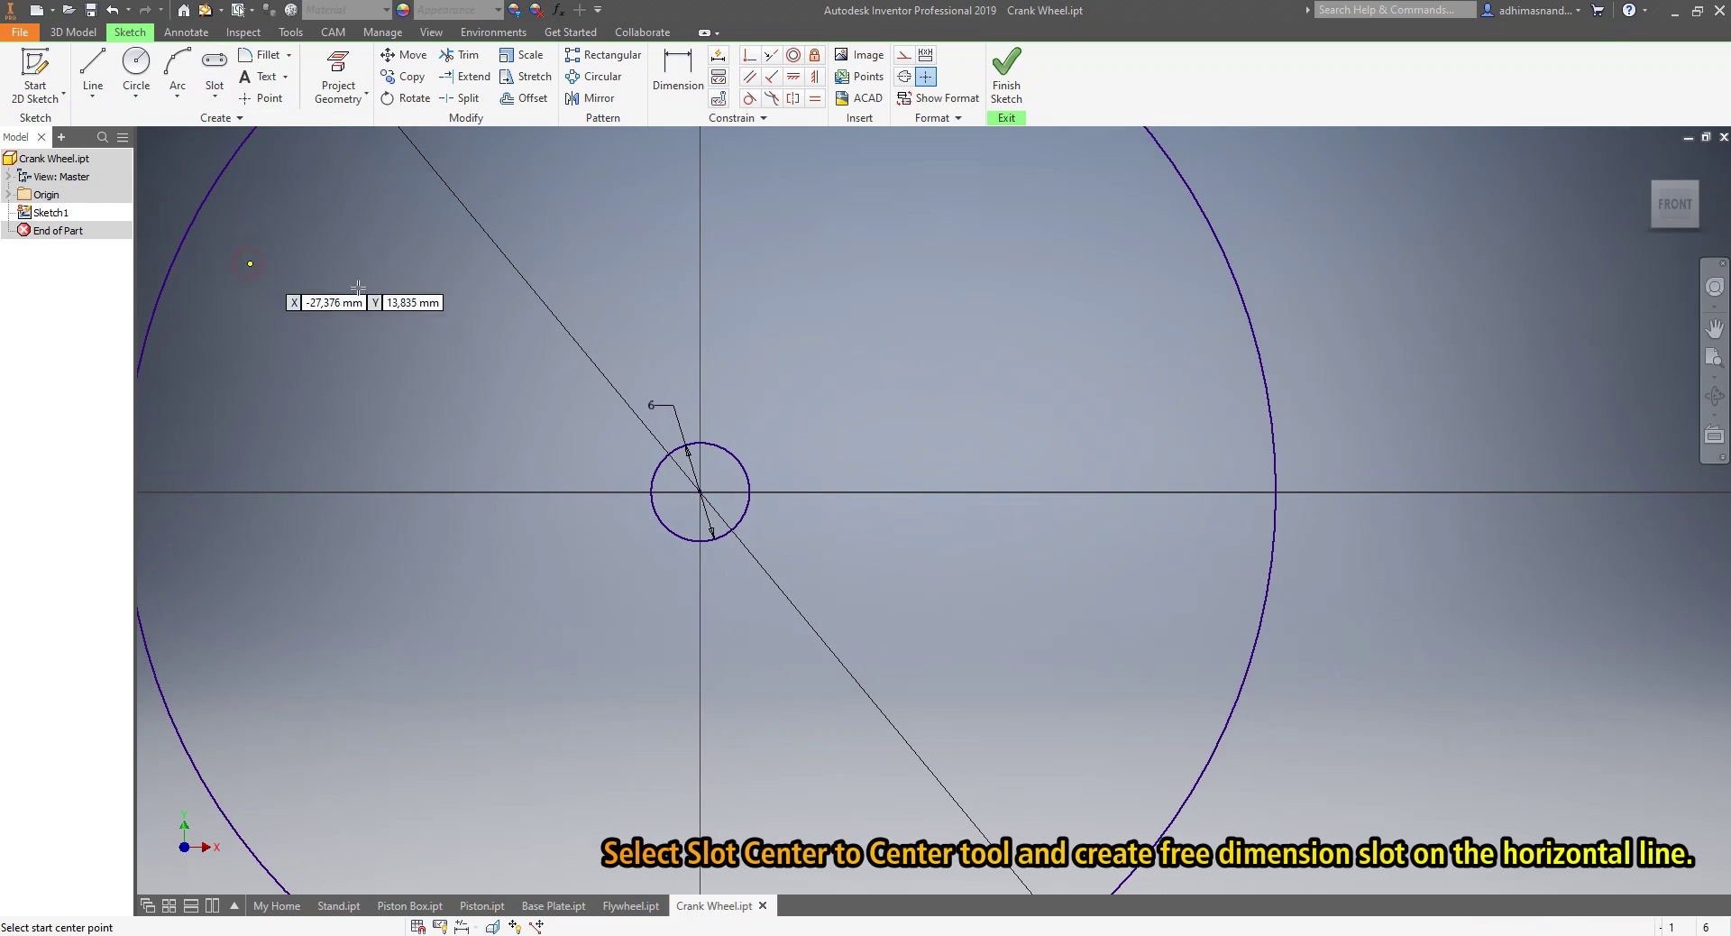
pyautogui.click(928, 492)
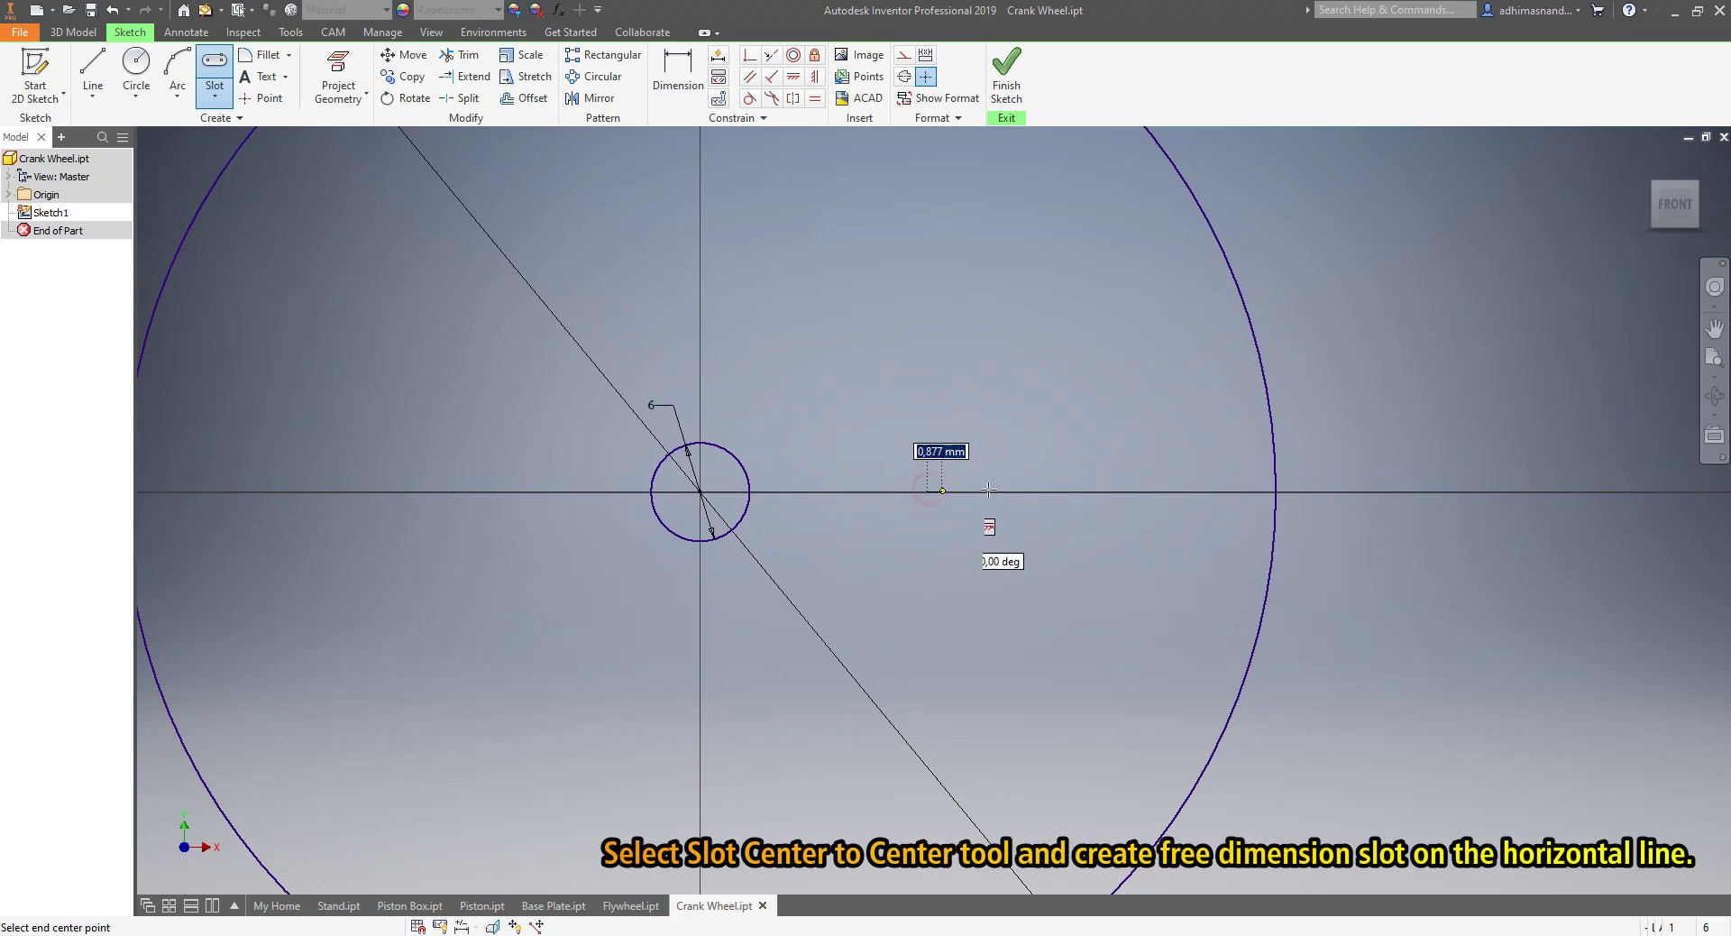
pyautogui.click(1170, 491)
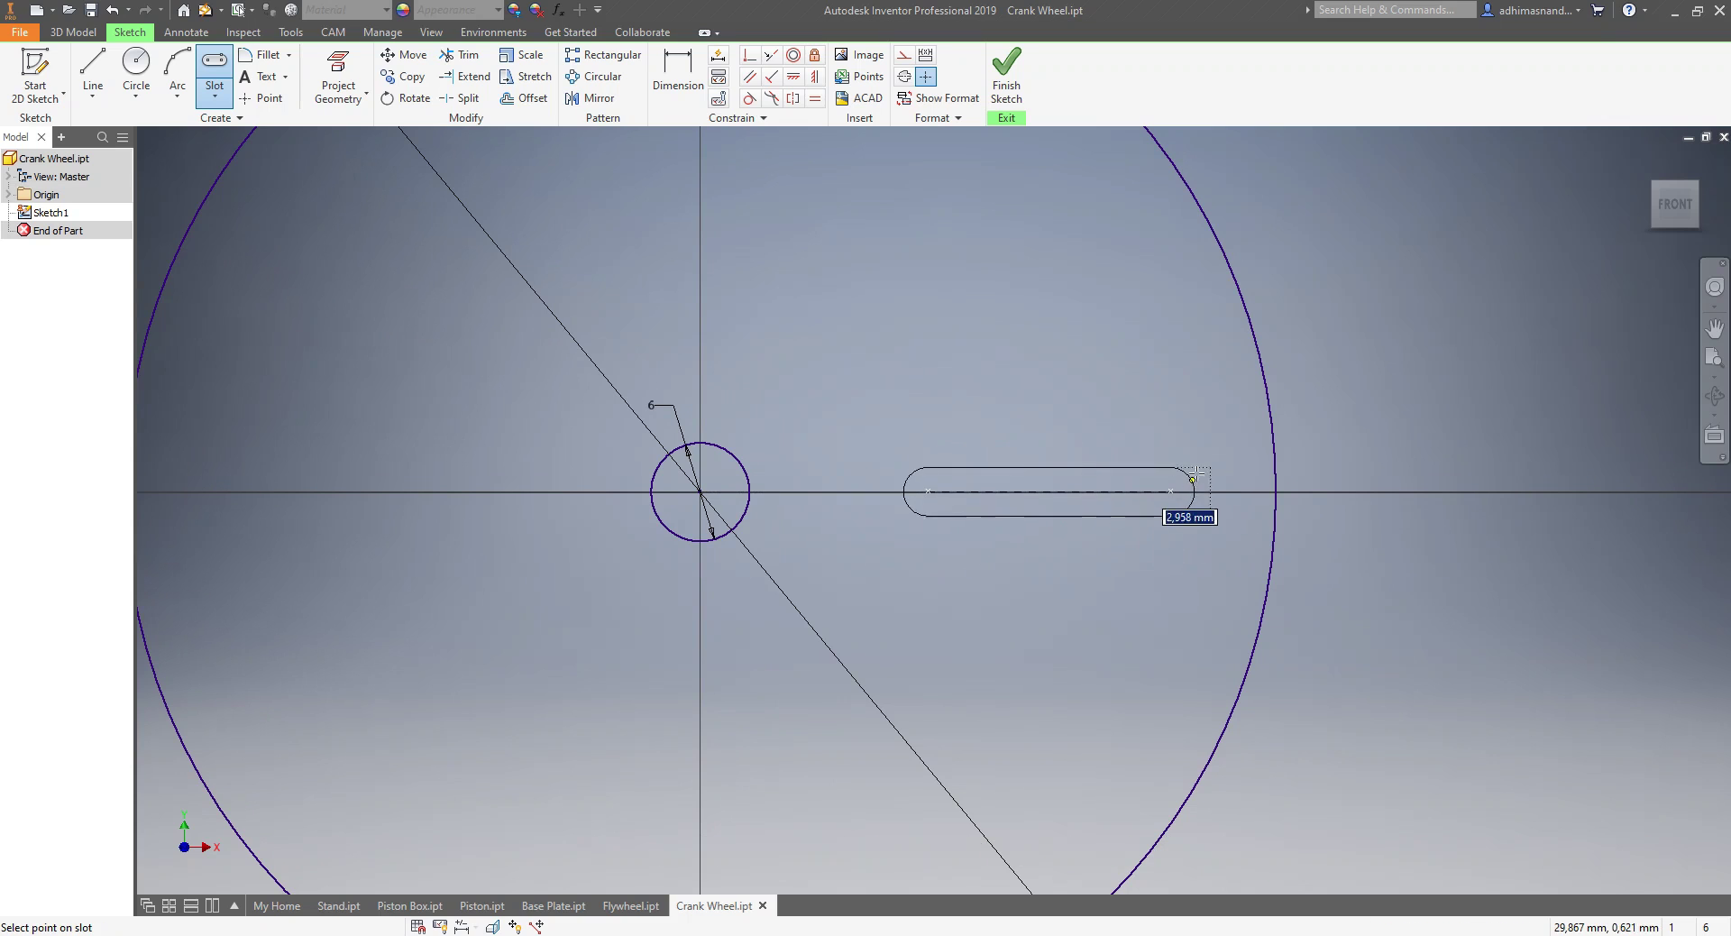
pyautogui.click(1204, 464)
pyautogui.press('Escape')
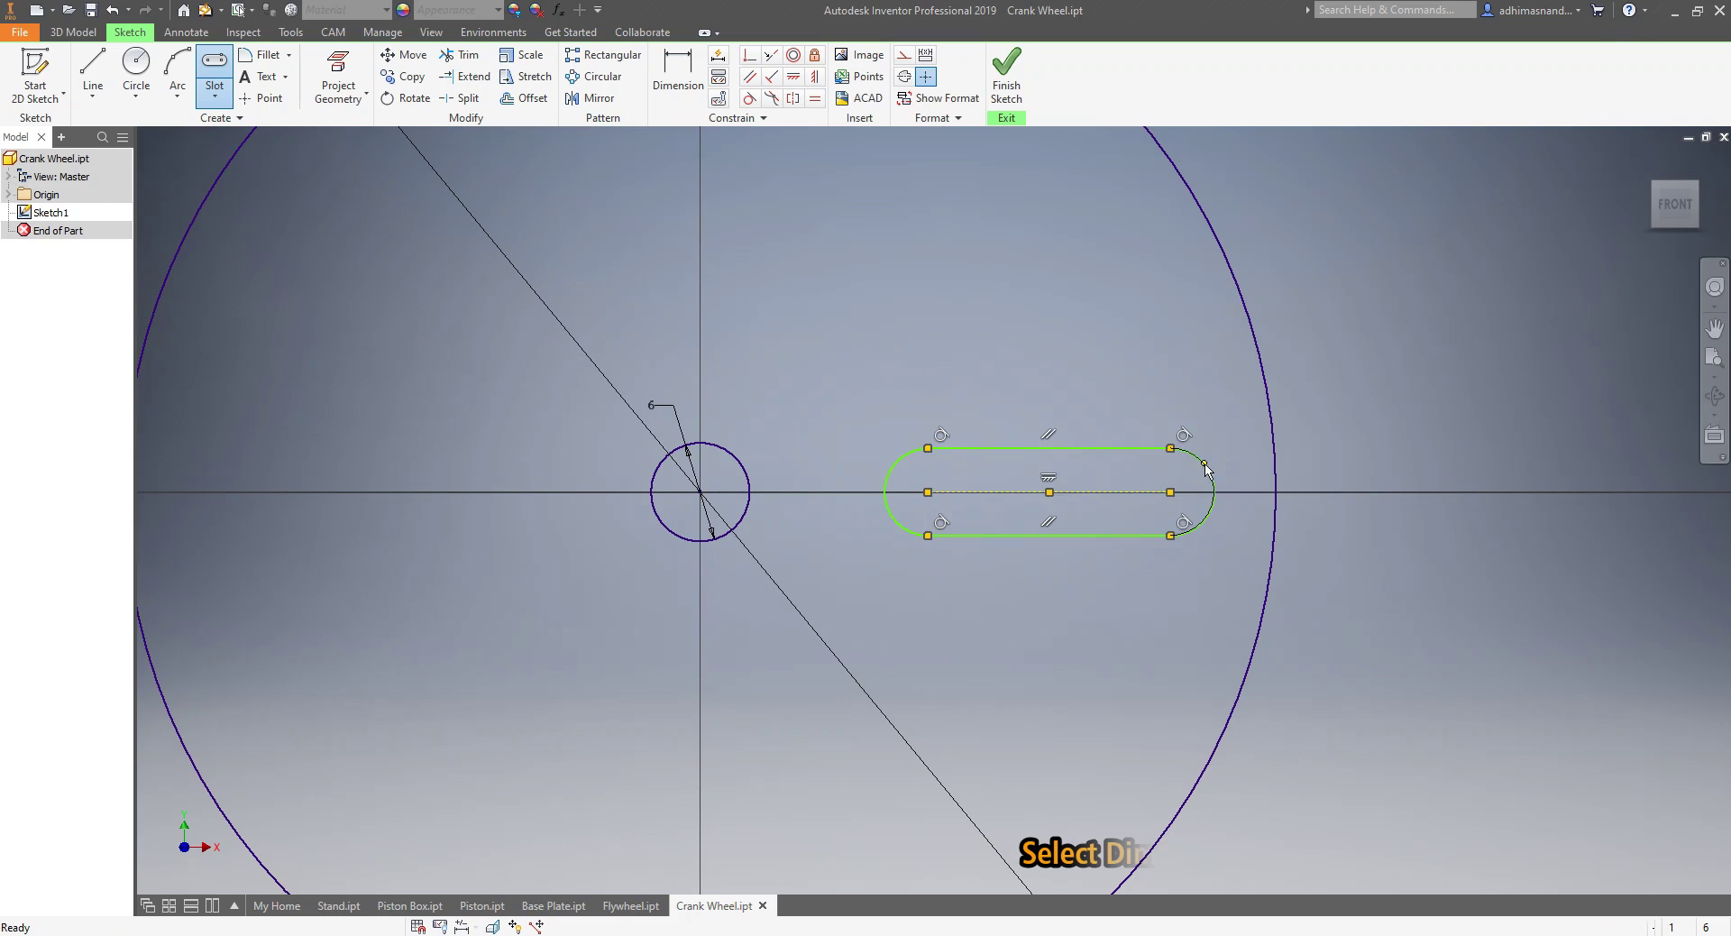
# - Dimension the slot with 18 mm between its arc centers and an end radius of 3.5 mm
pyautogui.press('d')
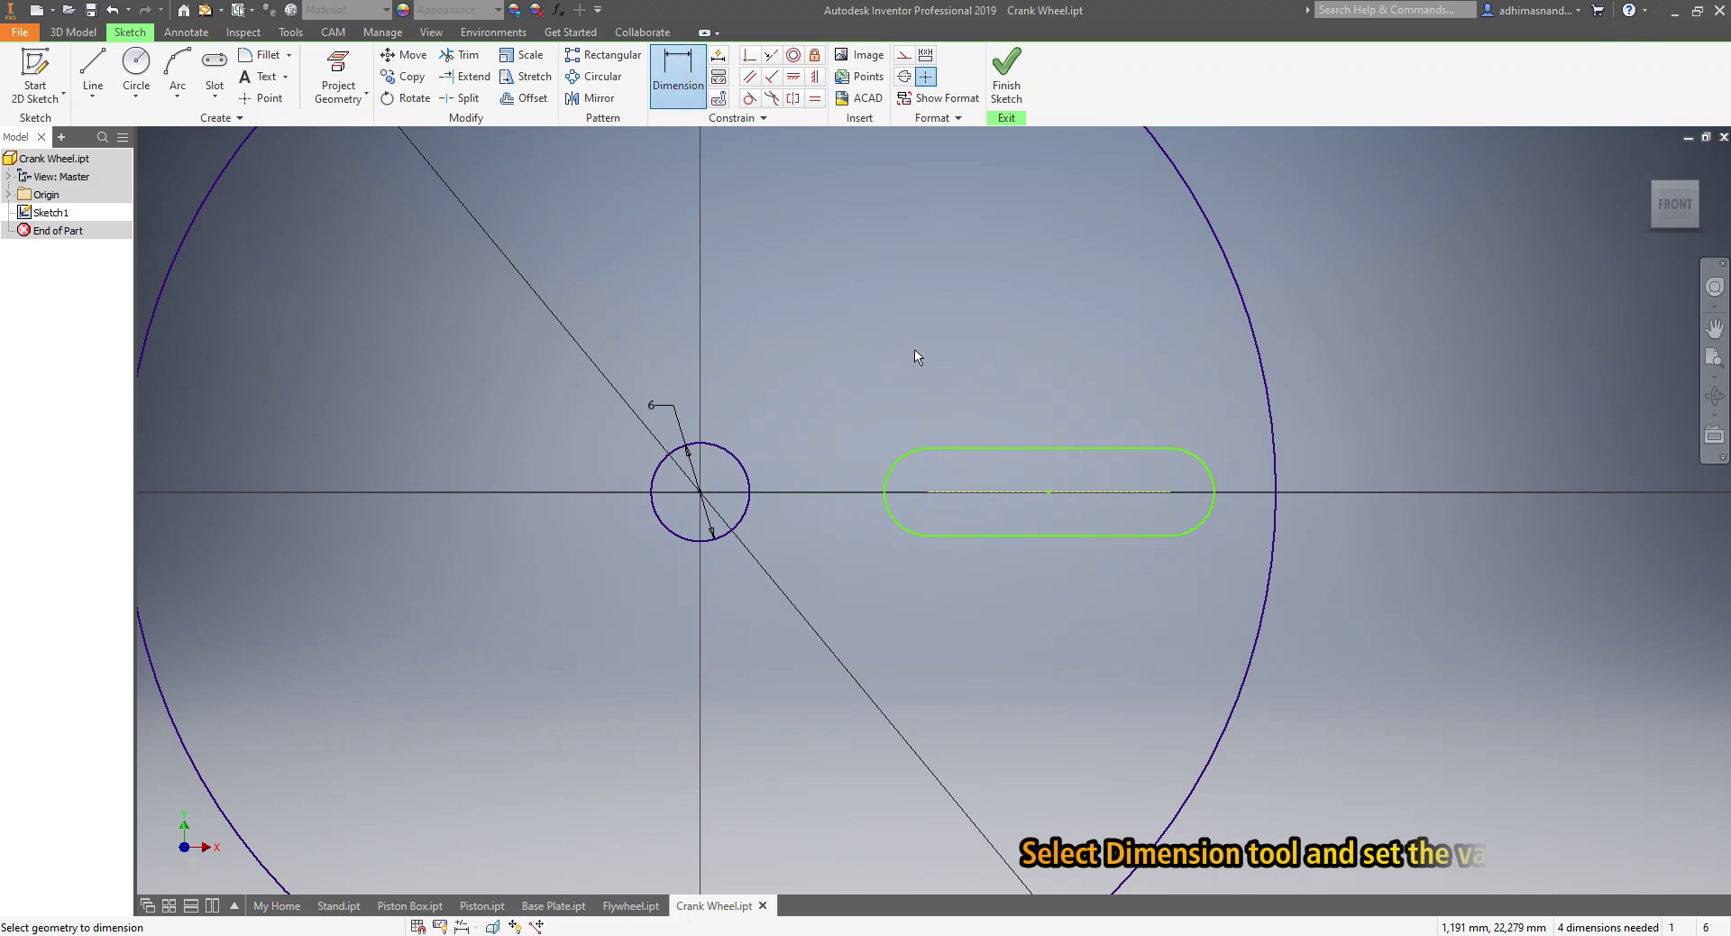
pyautogui.click(991, 490)
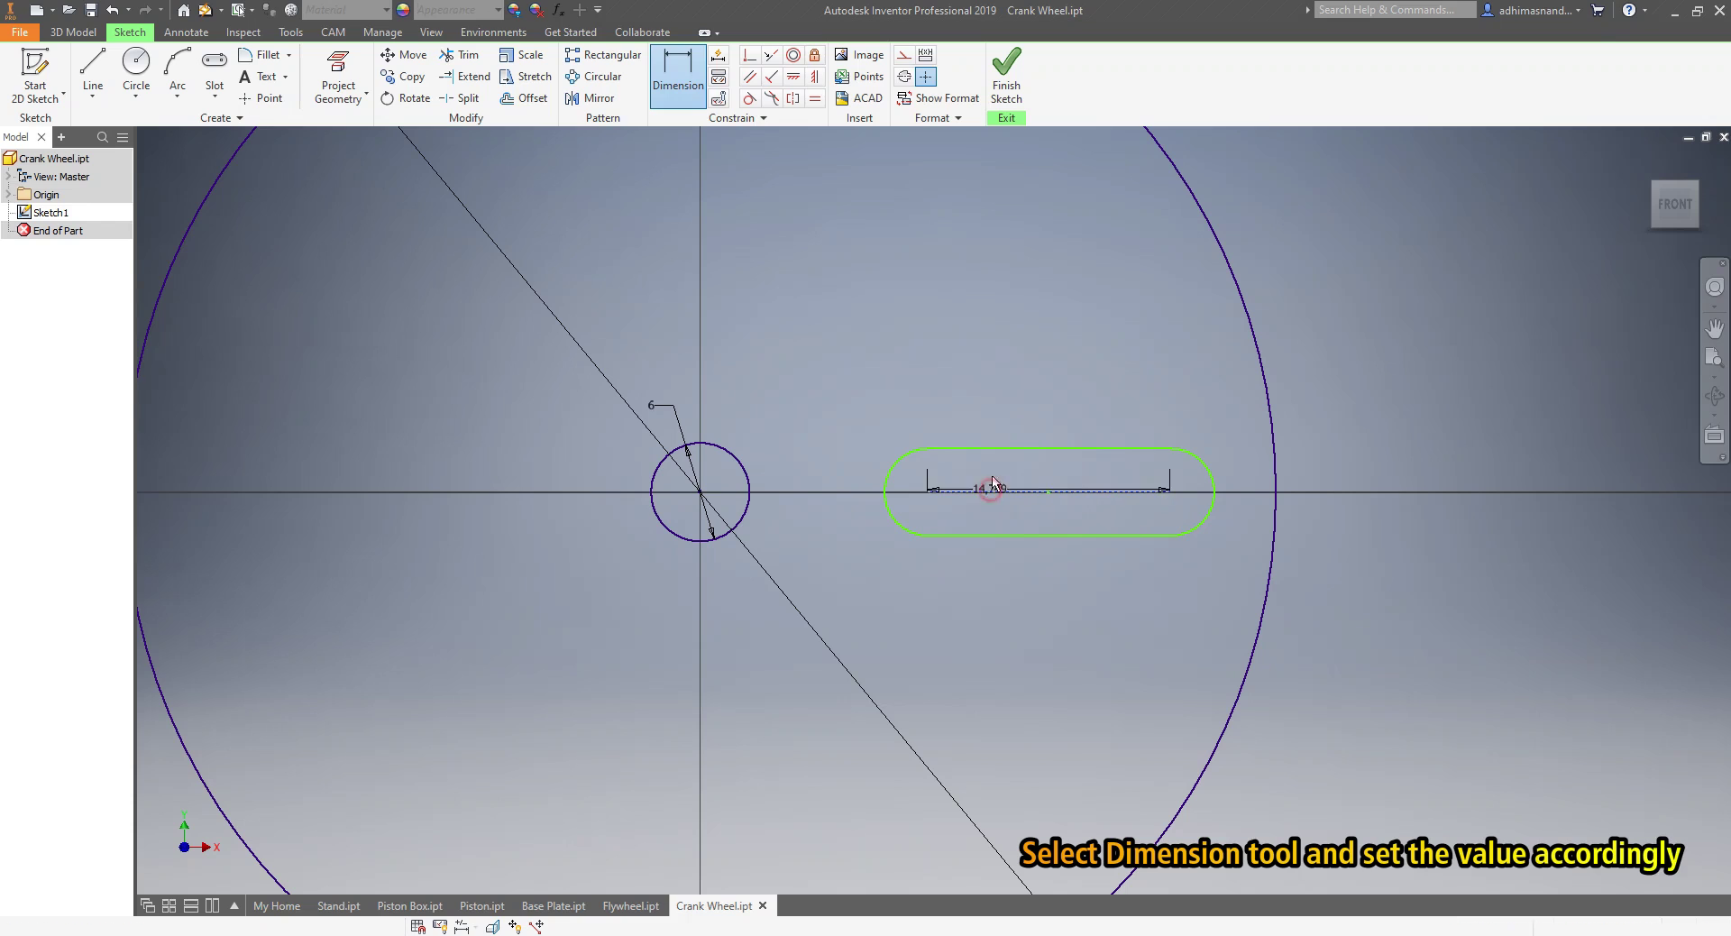
pyautogui.click(1040, 415)
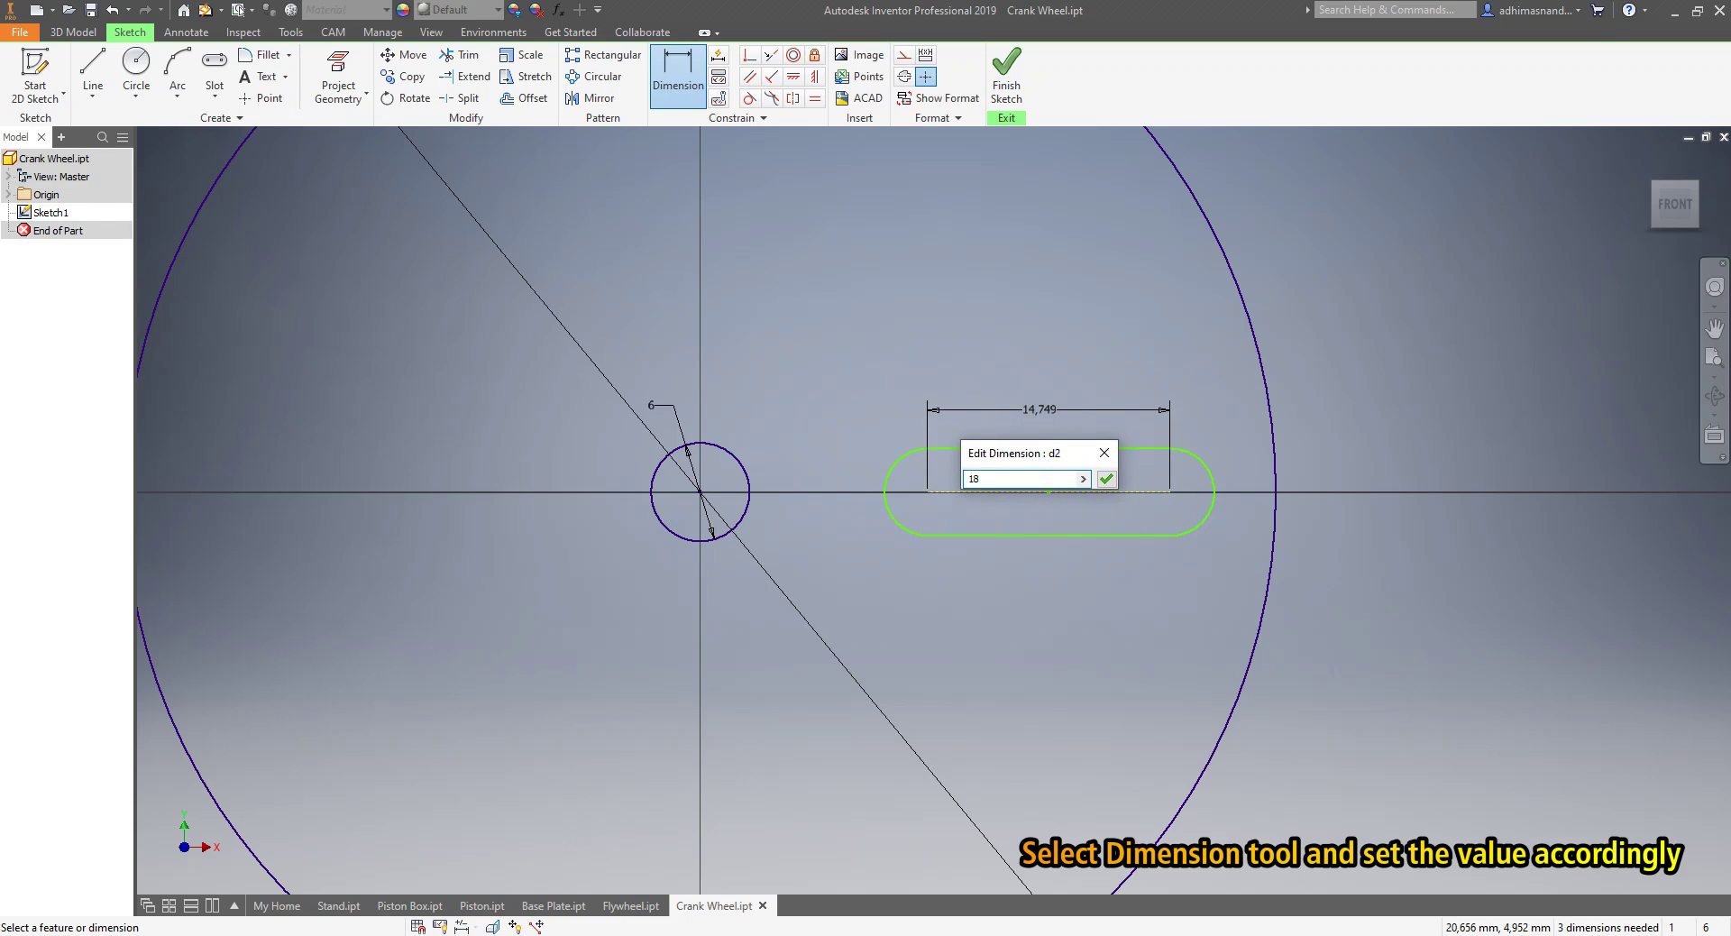
pyautogui.click(1111, 481)
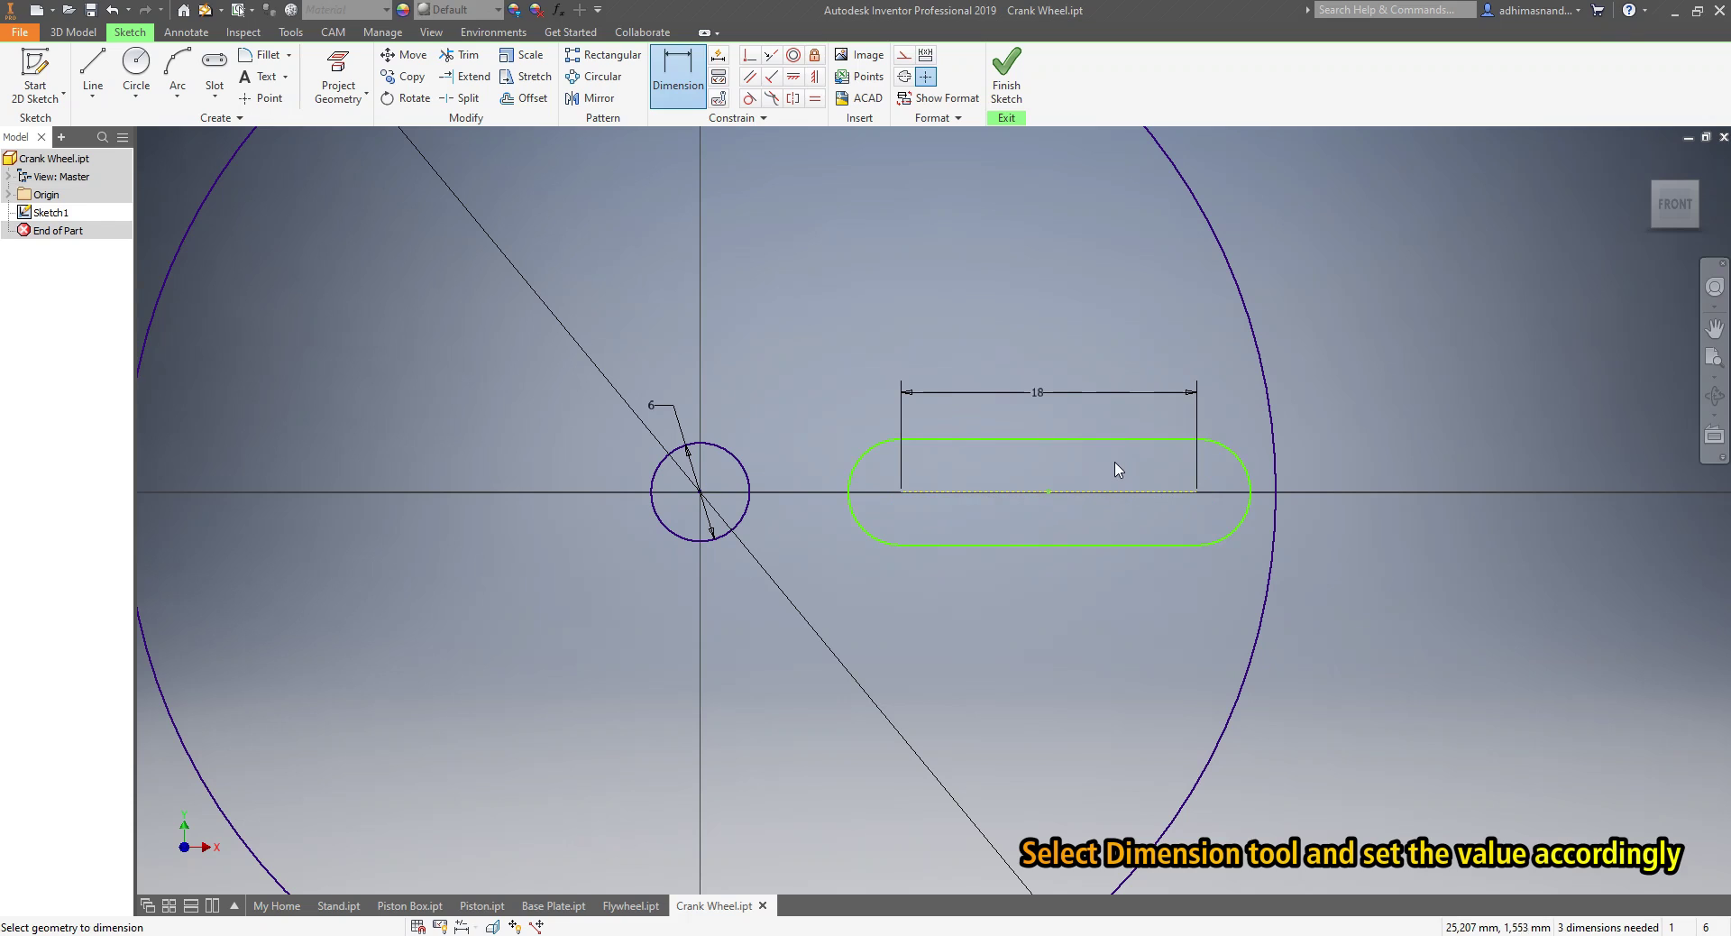
pyautogui.click(879, 444)
pyautogui.click(874, 420)
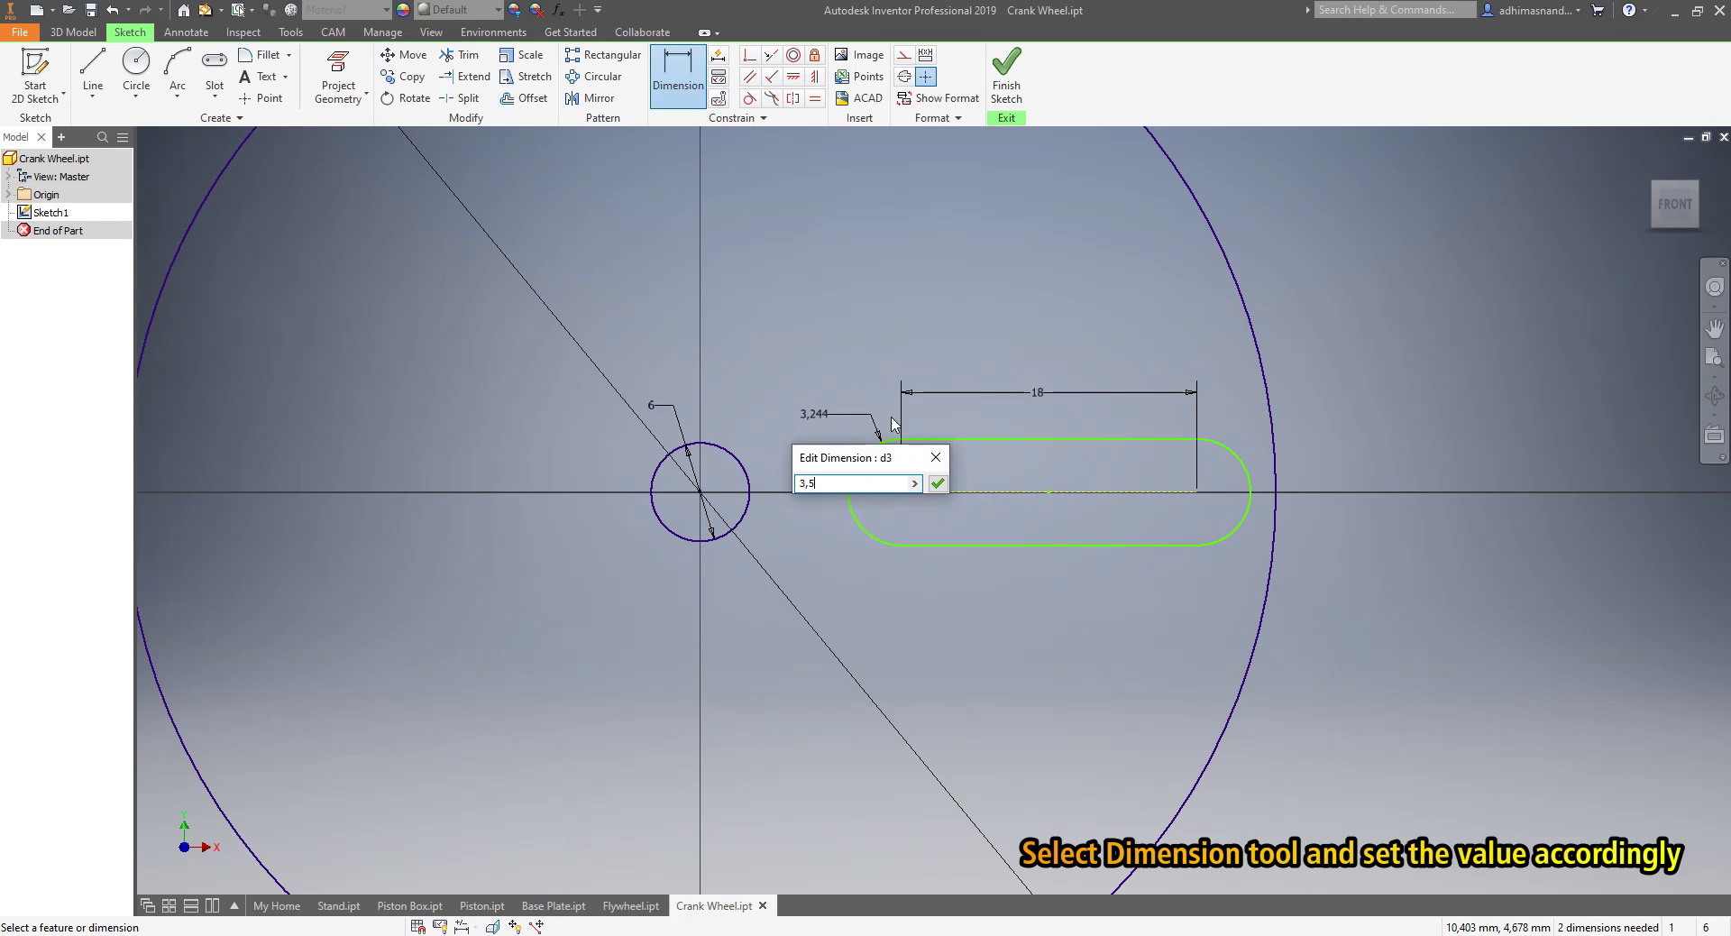
pyautogui.click(938, 485)
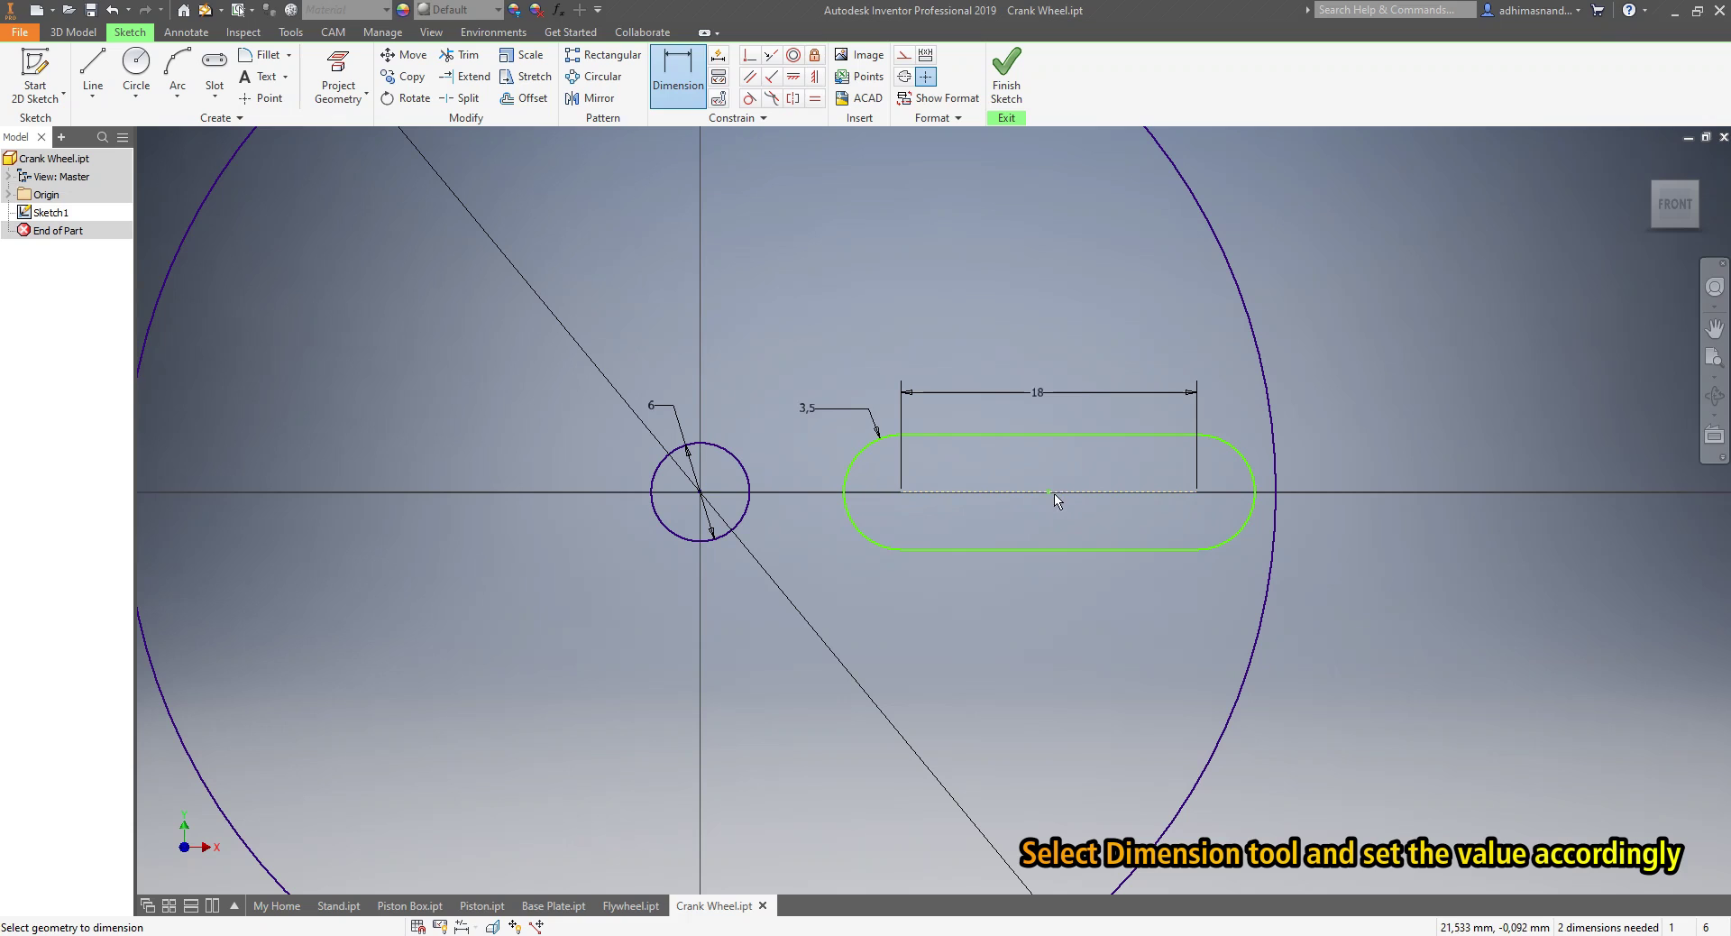
# - Dimension the horizontal distance from the origin to the slot's midpoint as 20 mm
pyautogui.click(702, 491)
pyautogui.click(1048, 491)
pyautogui.click(872, 330)
pyautogui.press('BackSpace')
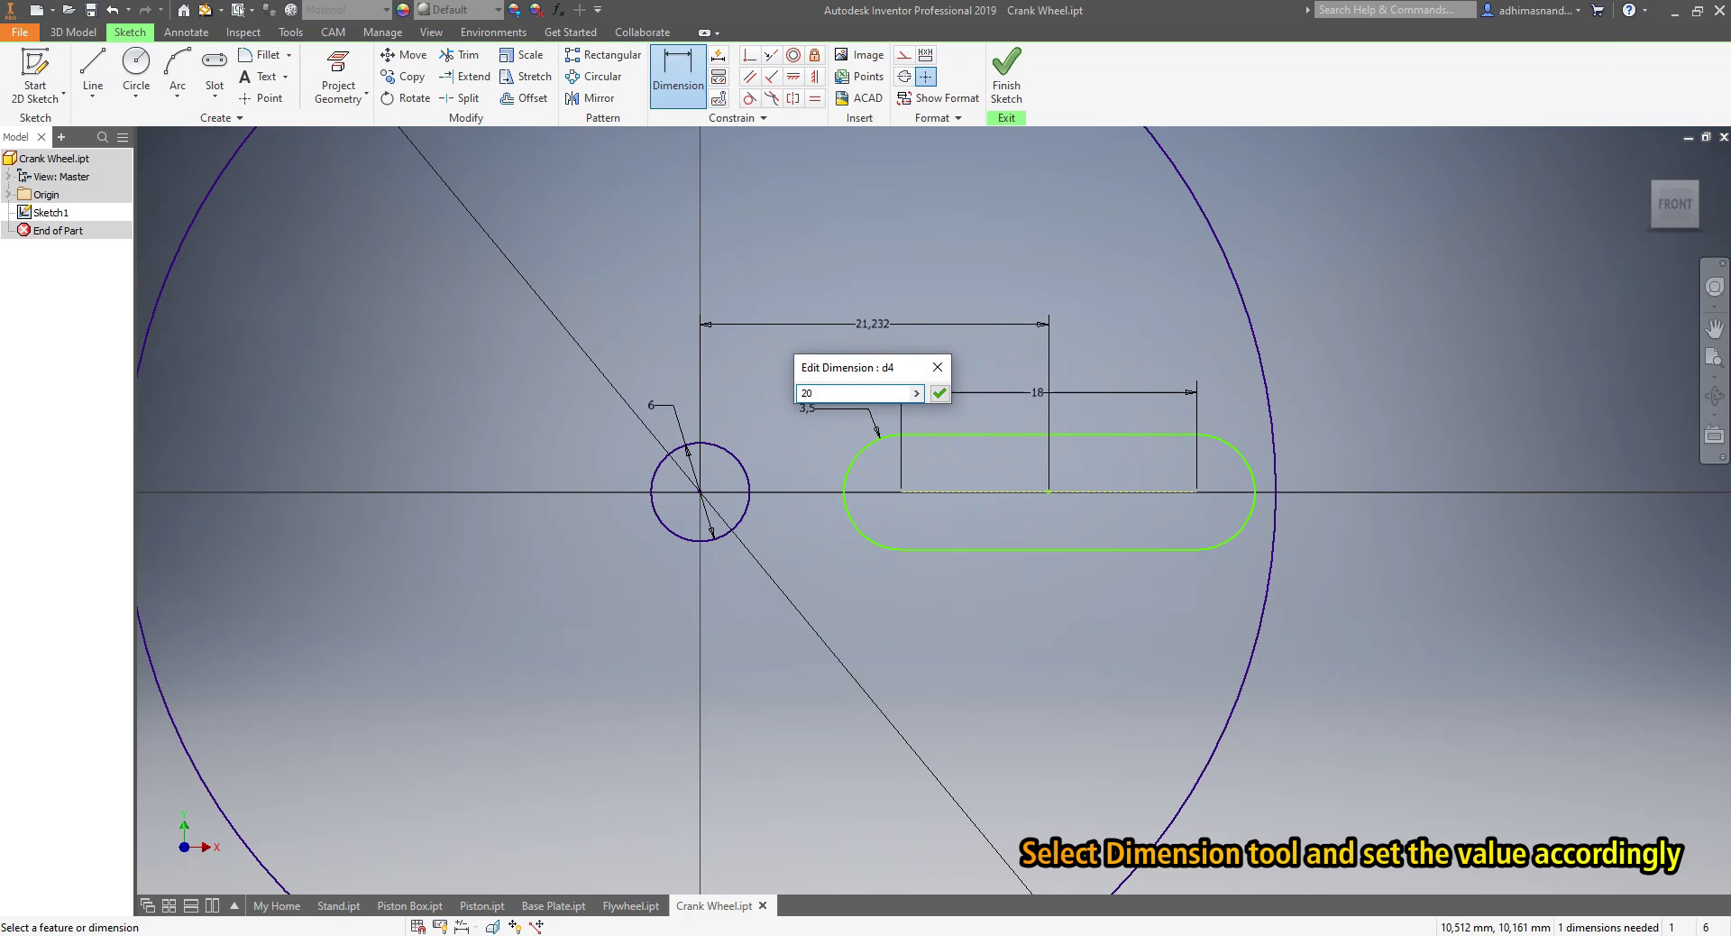
pyautogui.click(940, 394)
pyautogui.click(928, 393)
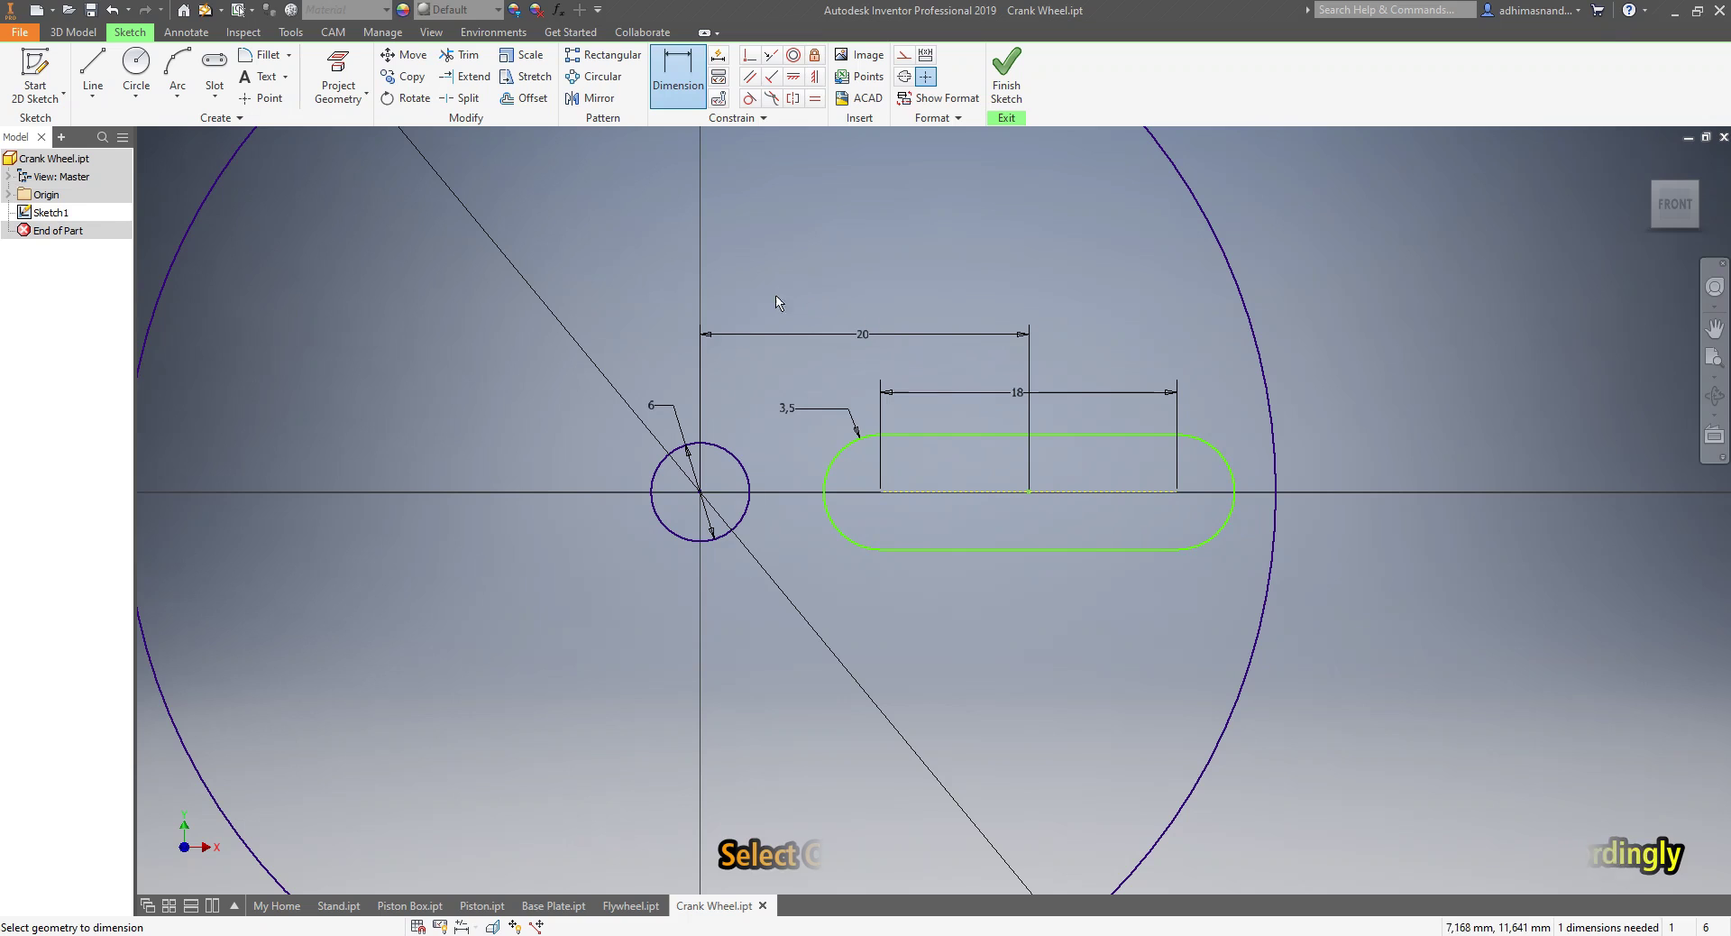
pyautogui.scroll(-3, 755, 309)
pyautogui.moveTo(757, 304); pyautogui.dragTo(784, 393, button='middle')
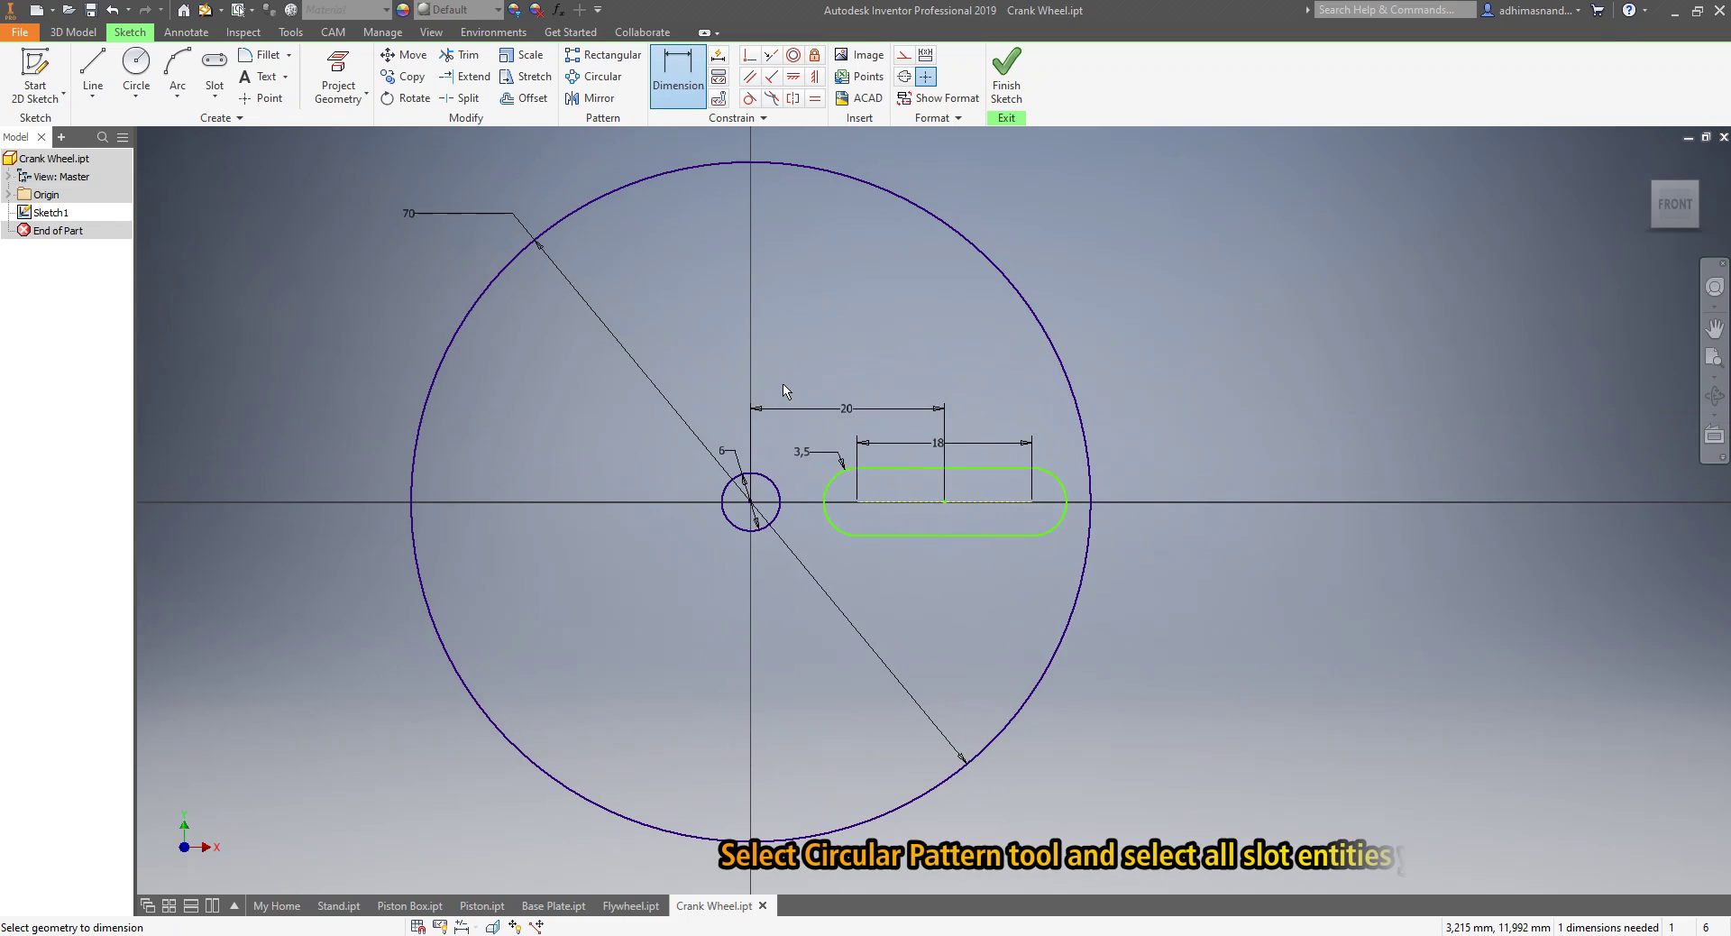
pyautogui.press('Escape')
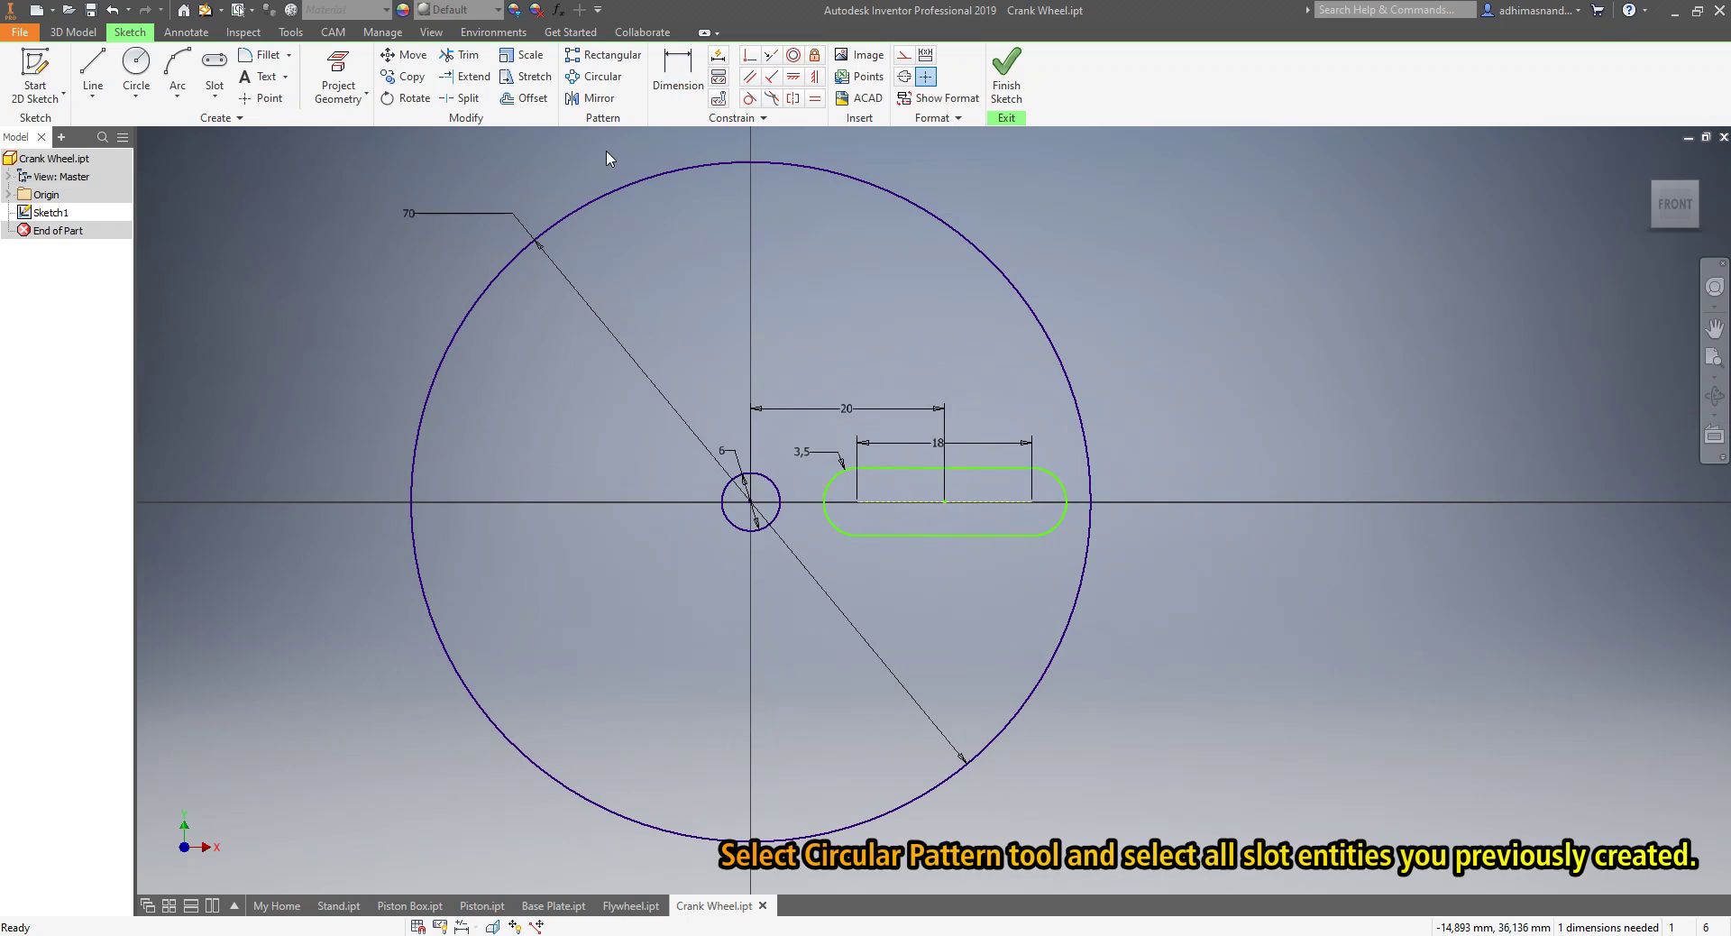
# - Create a circular pattern of all slot geometry around the central circle with 4 instances over 360 degrees, and finish the sketch
pyautogui.click(580, 81)
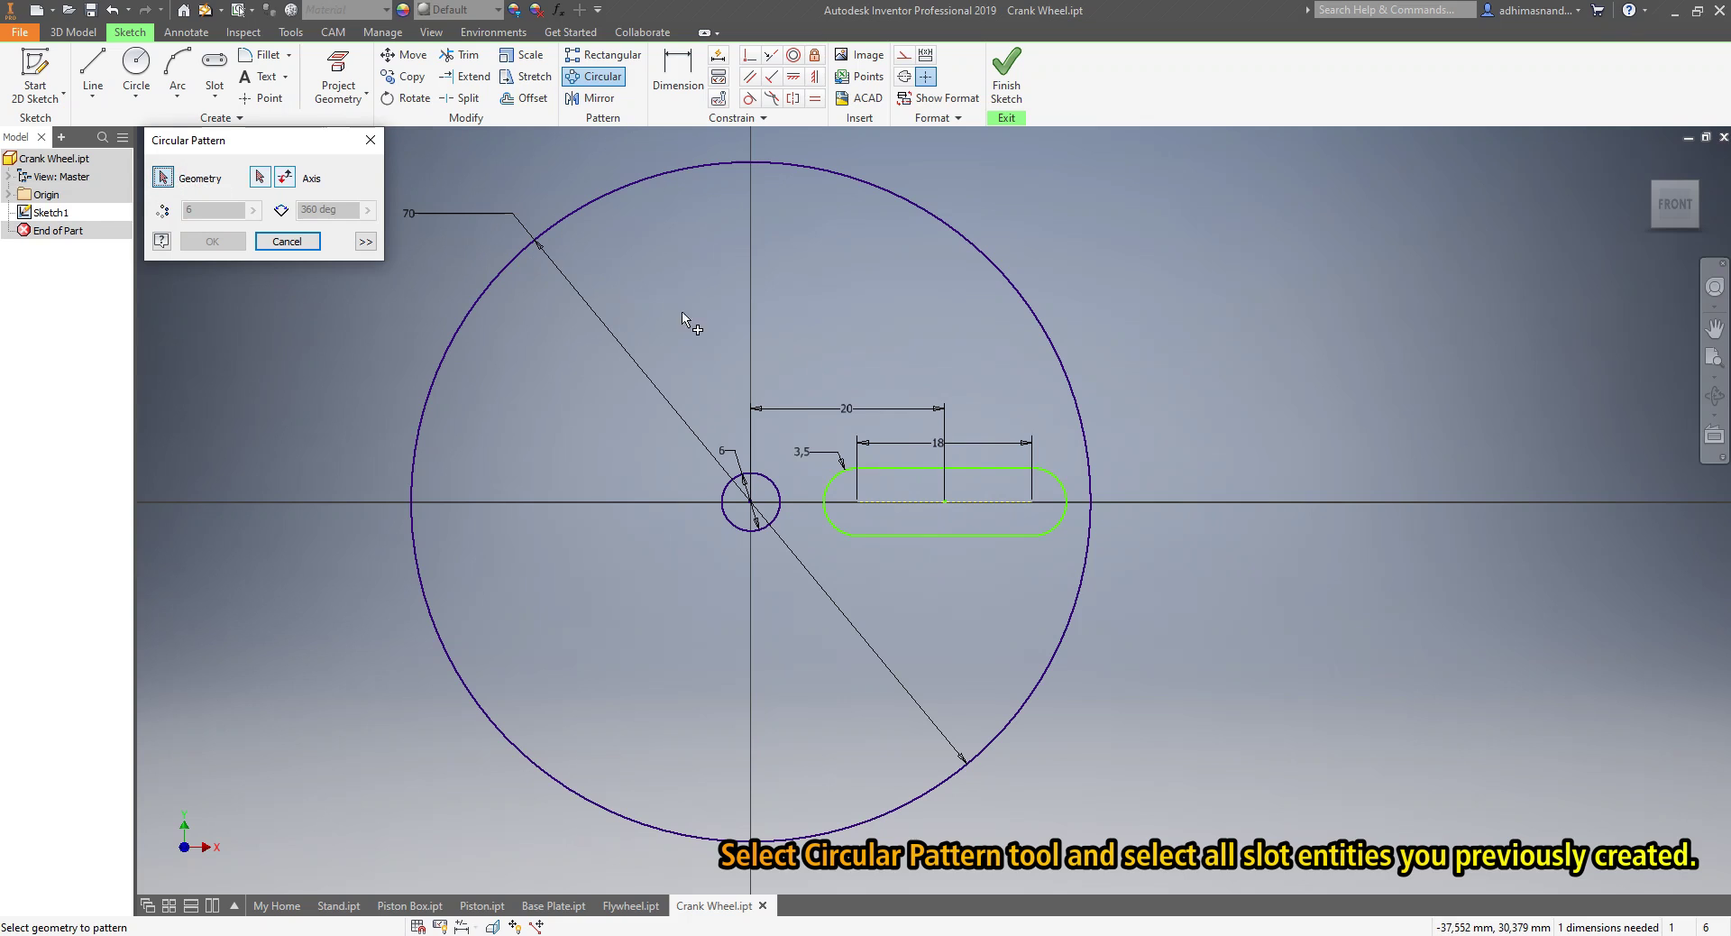
pyautogui.moveTo(1066, 455); pyautogui.dragTo(1026, 472)
pyautogui.moveTo(910, 533); pyautogui.dragTo(807, 559)
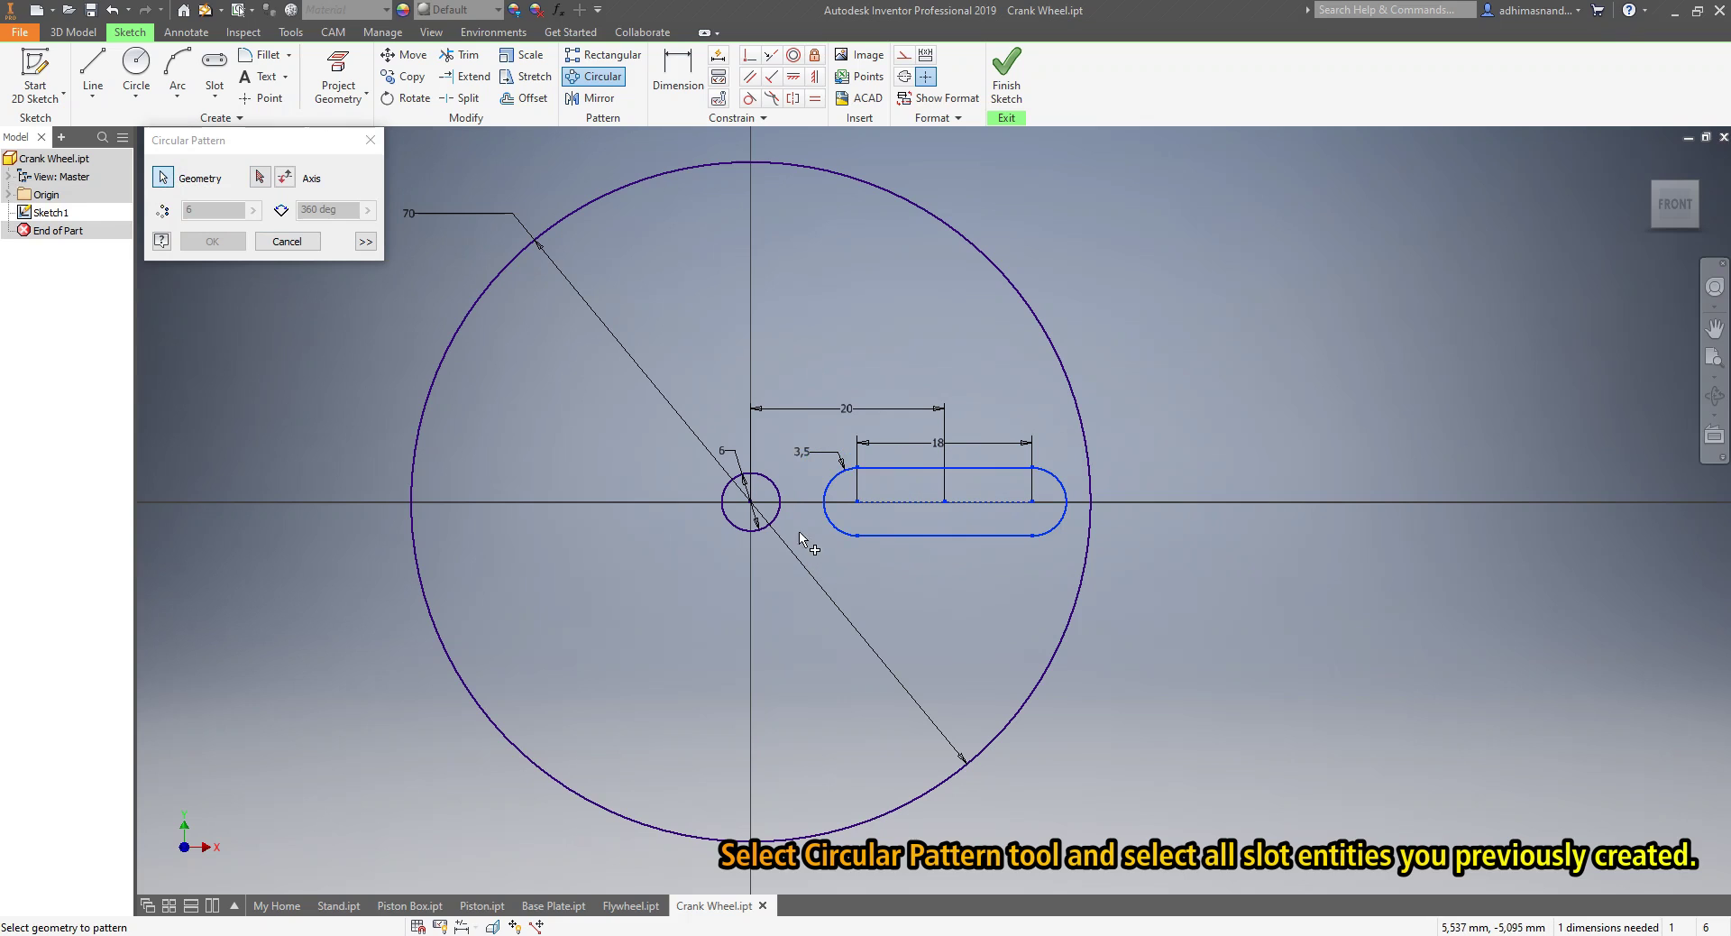
pyautogui.click(260, 178)
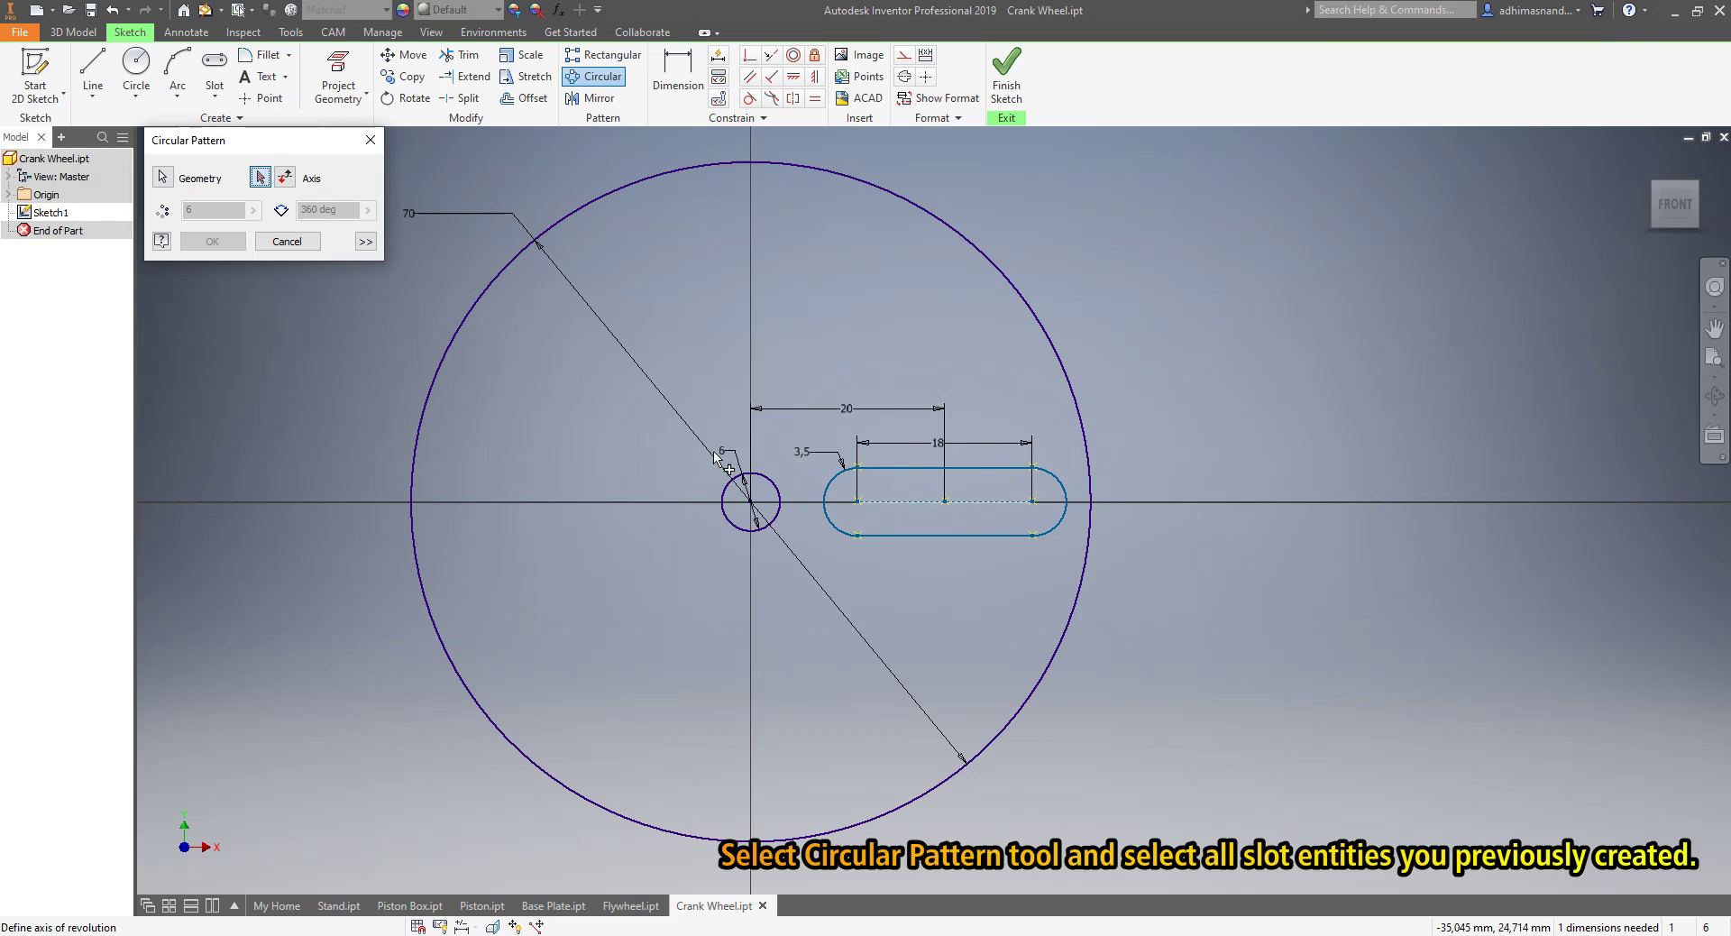
pyautogui.click(773, 491)
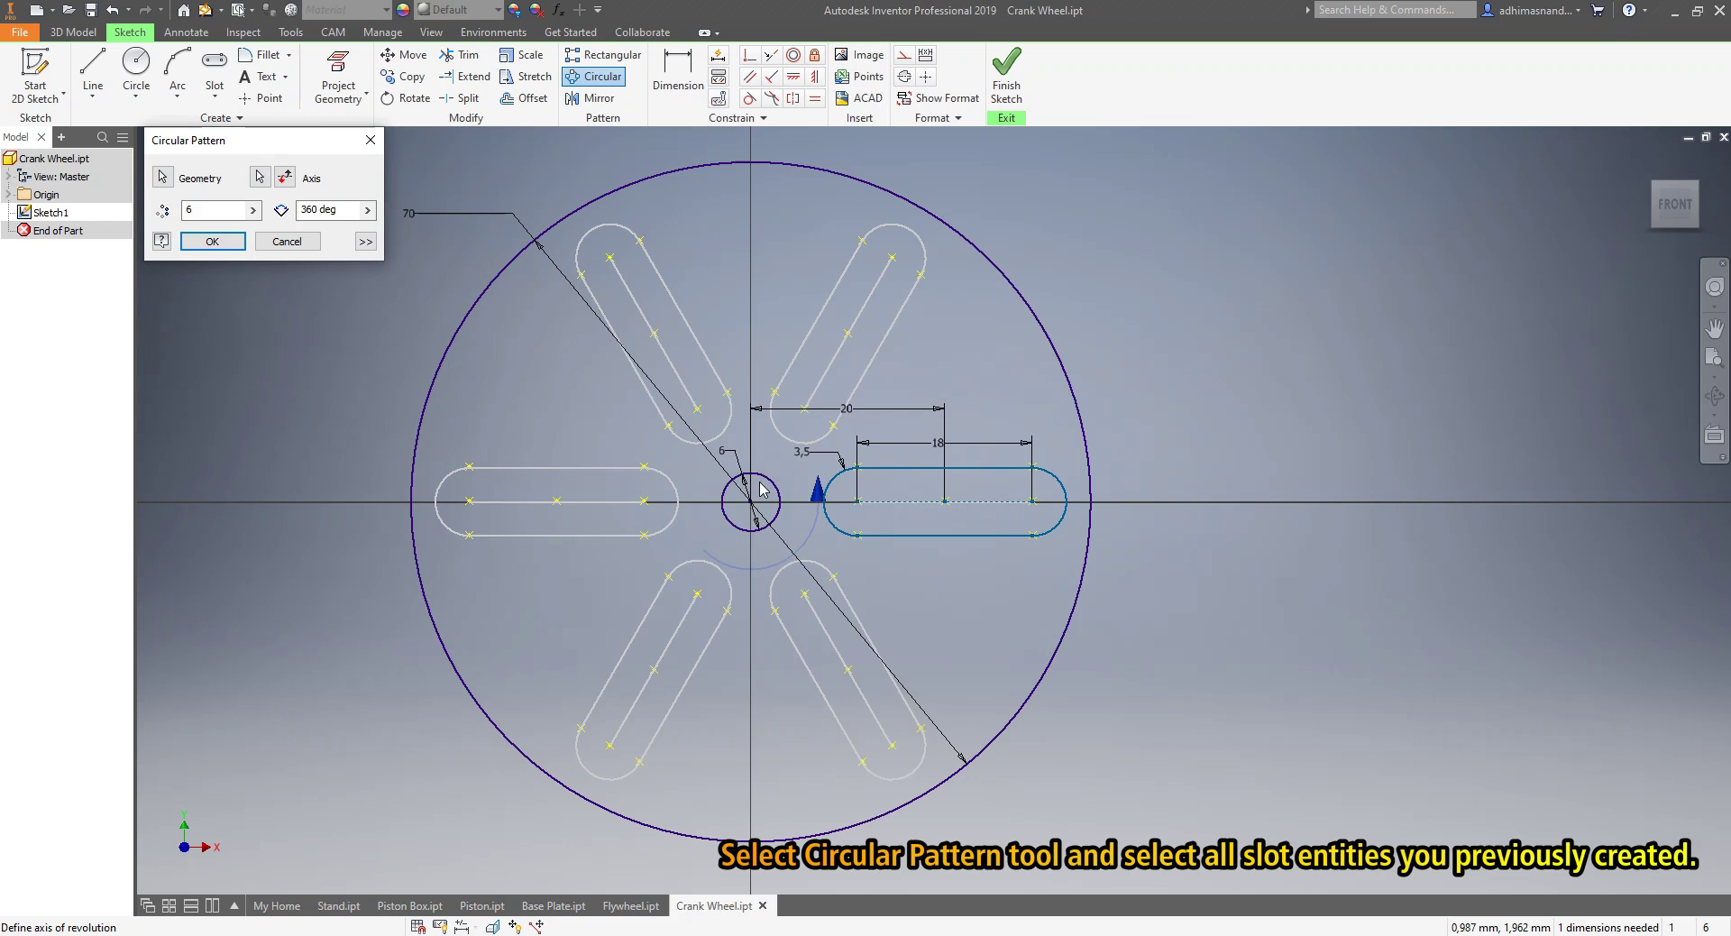
pyautogui.click(198, 211)
pyautogui.press('BackSpace')
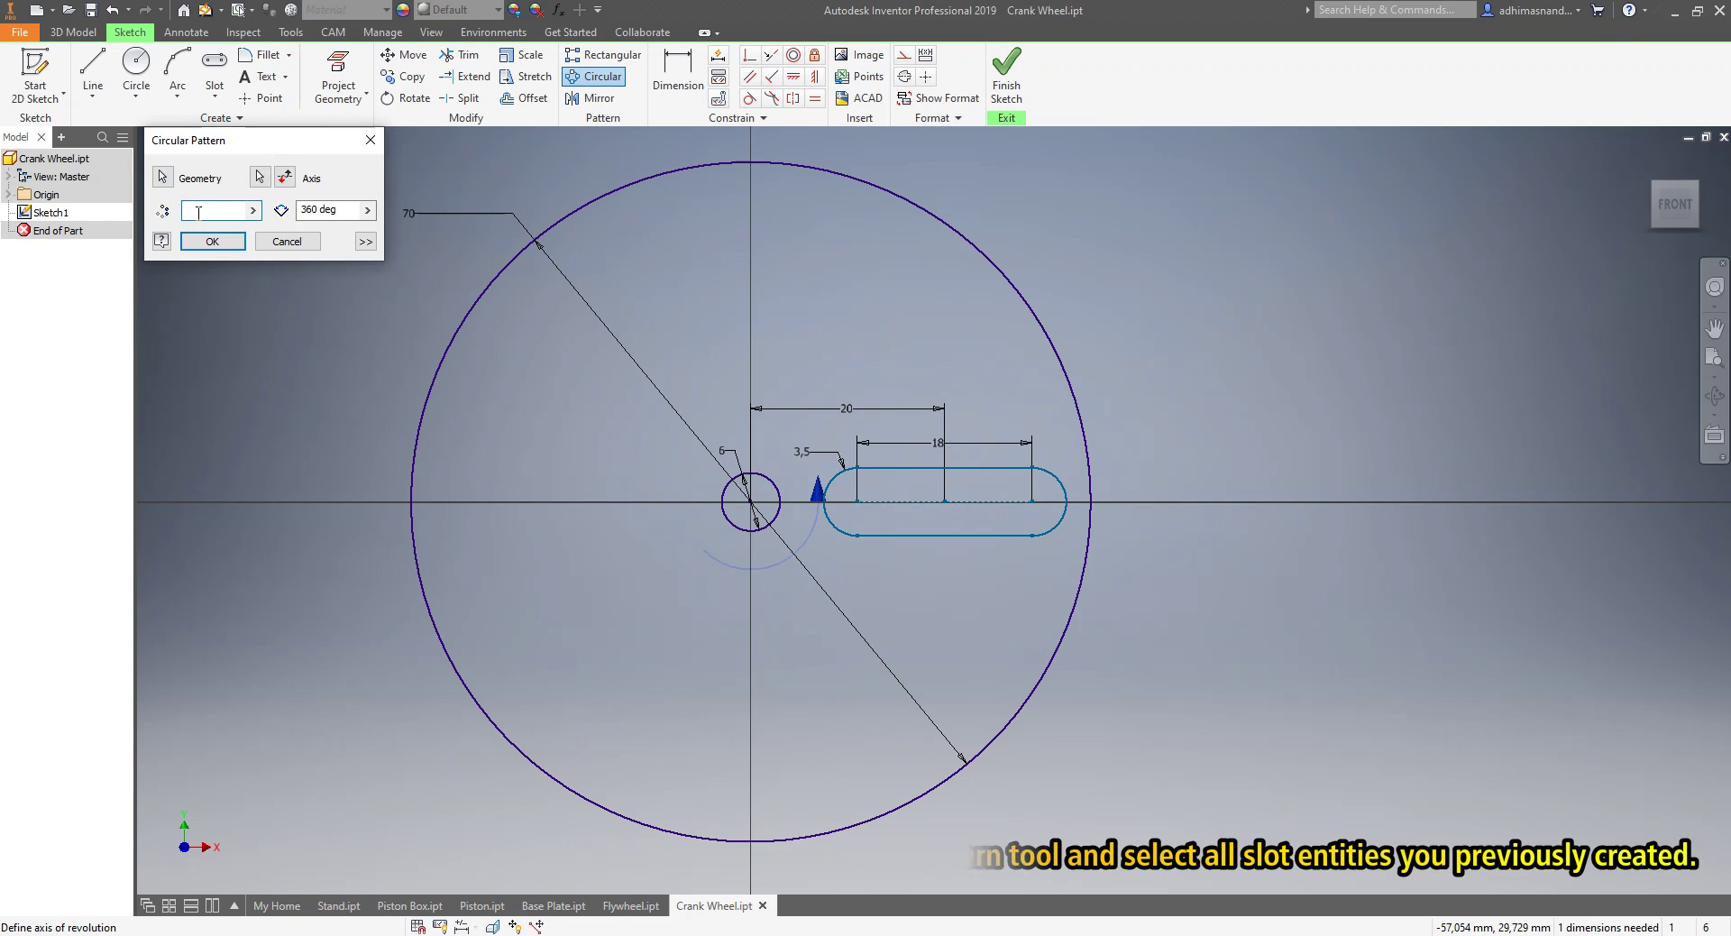
pyautogui.write('4')
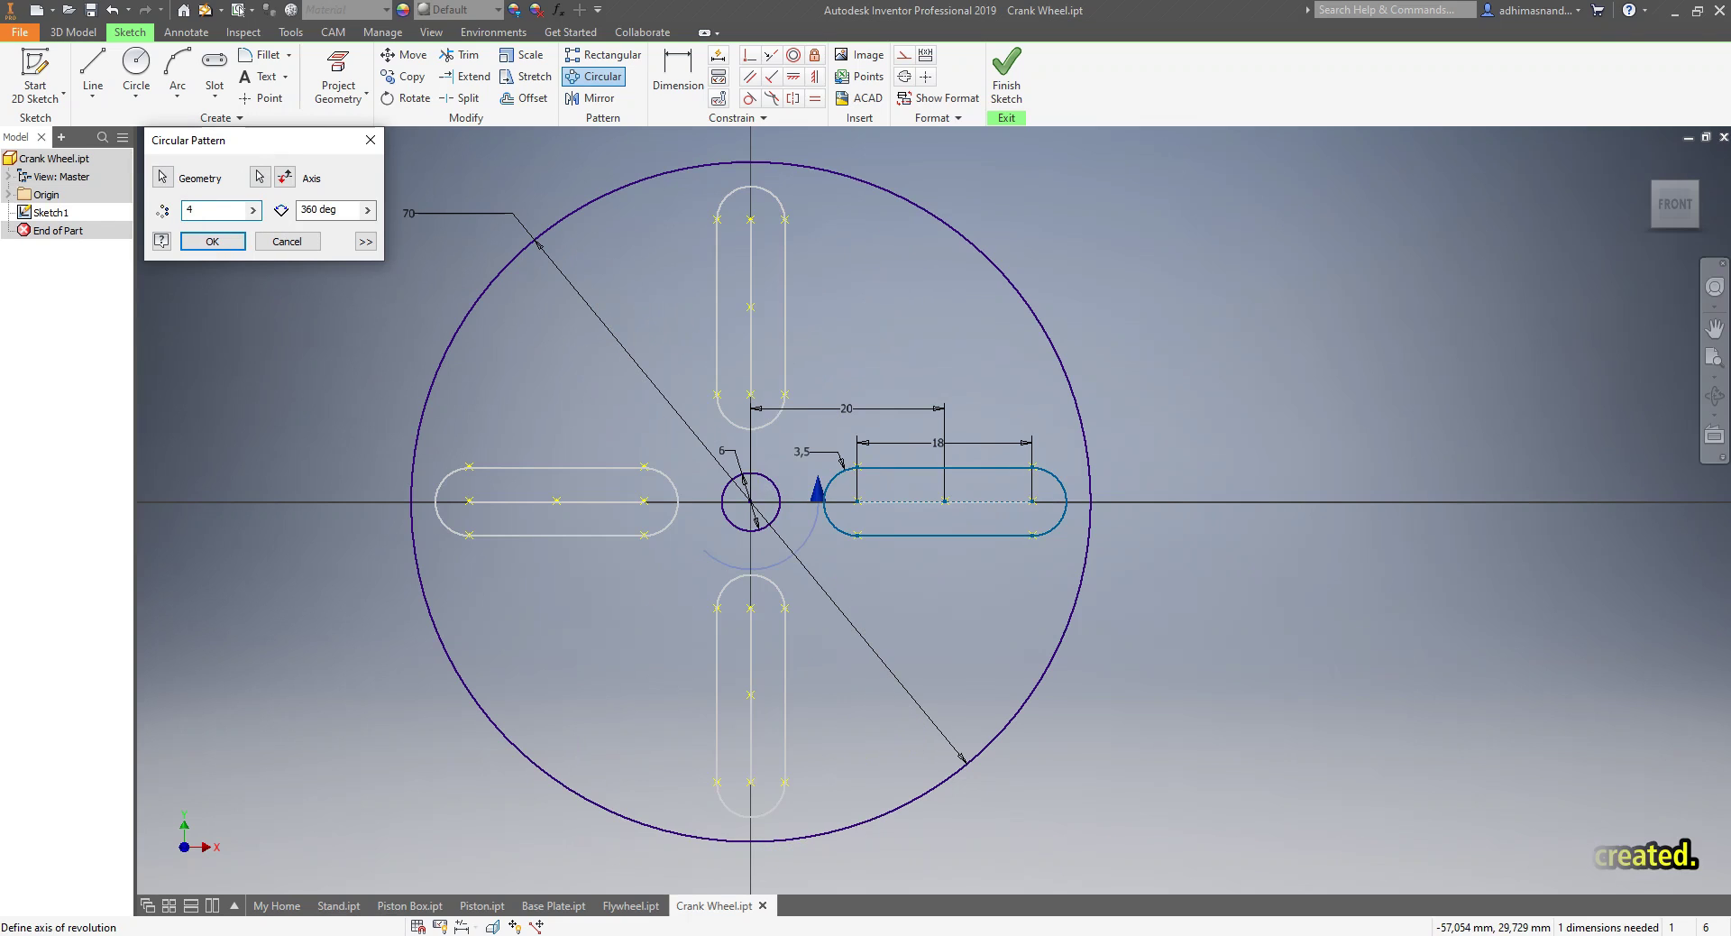
pyautogui.click(213, 241)
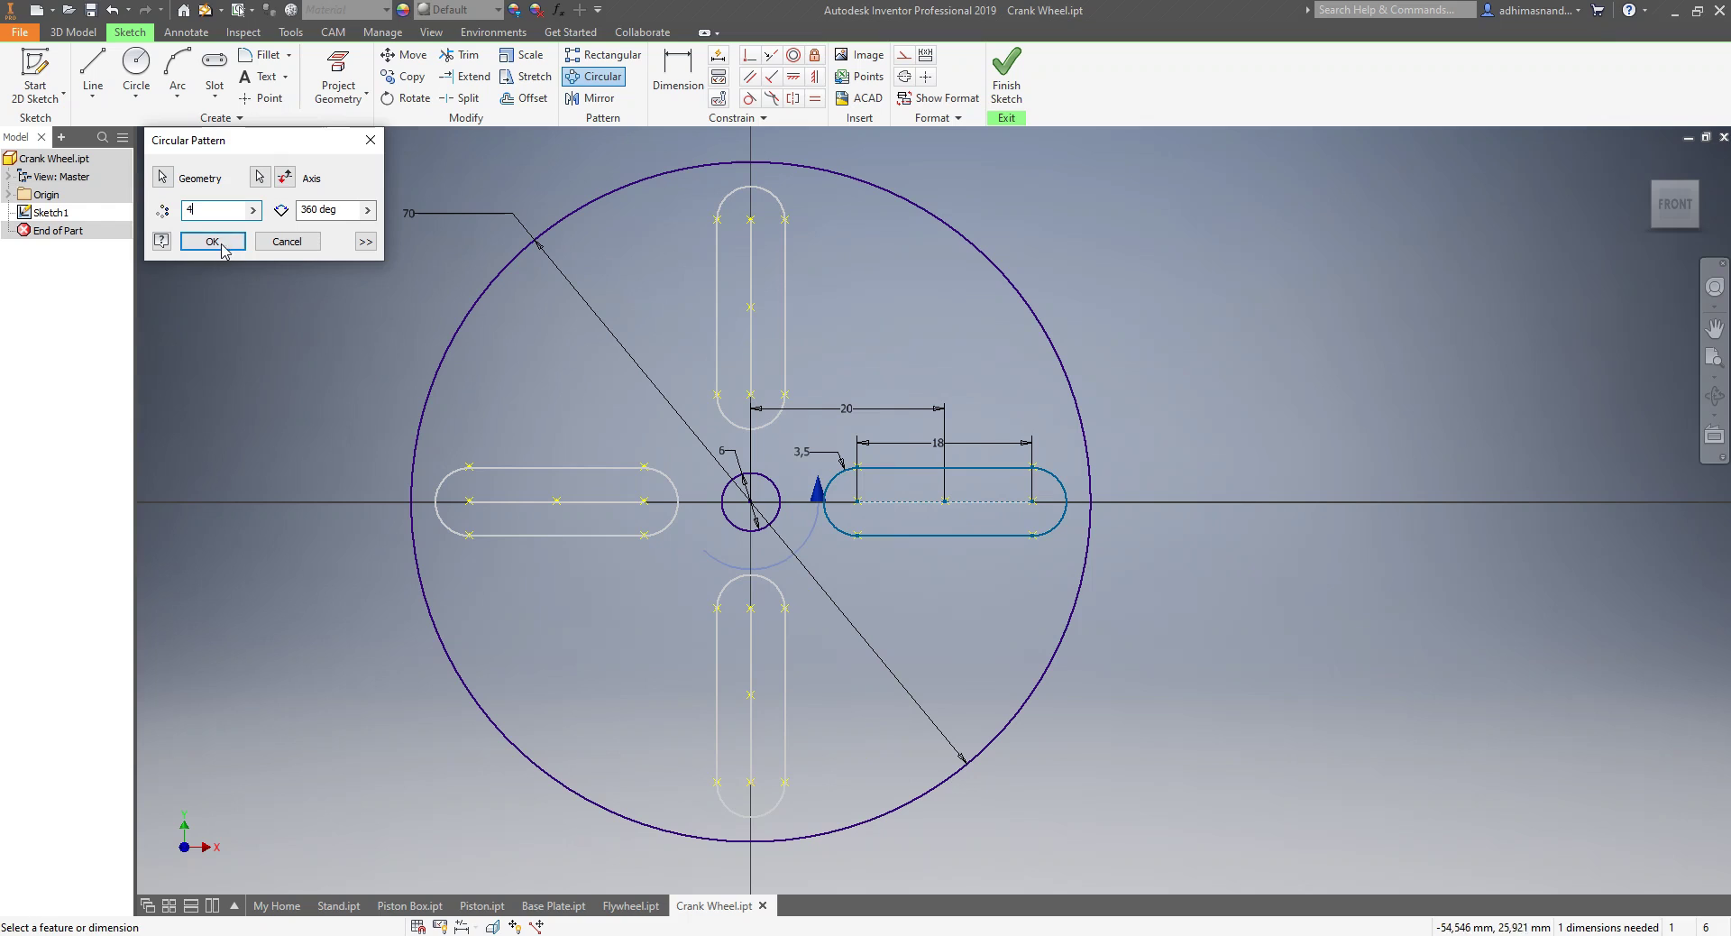
pyautogui.click(221, 241)
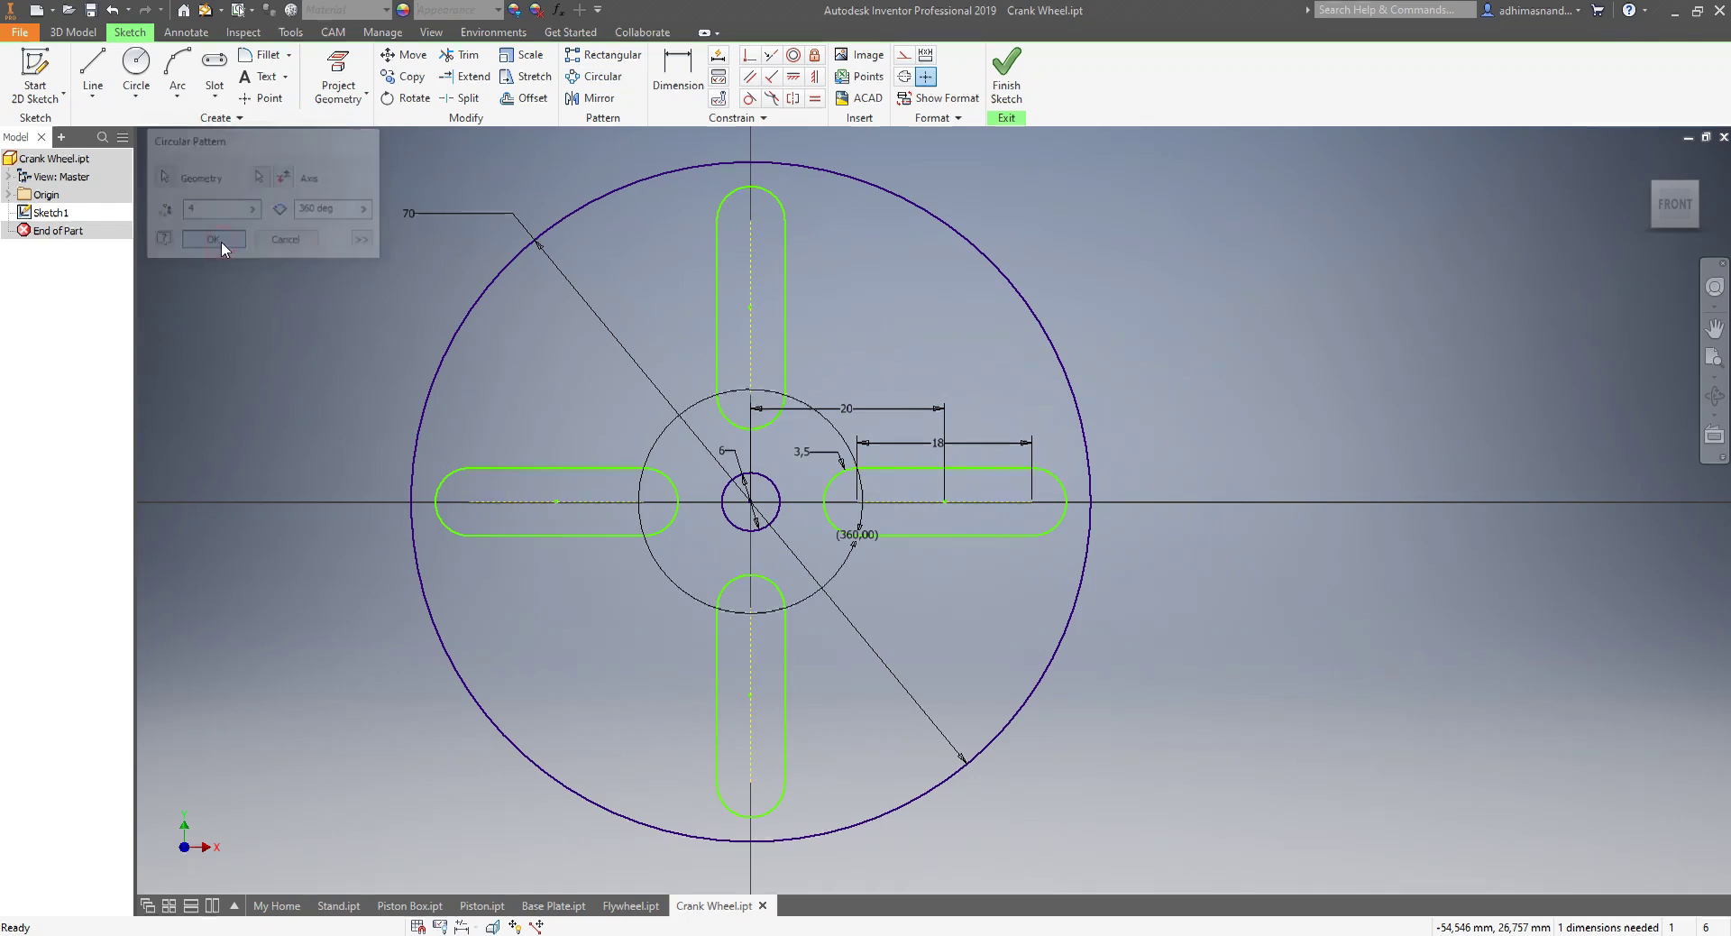
pyautogui.moveTo(870, 379); pyautogui.dragTo(992, 390, button='middle')
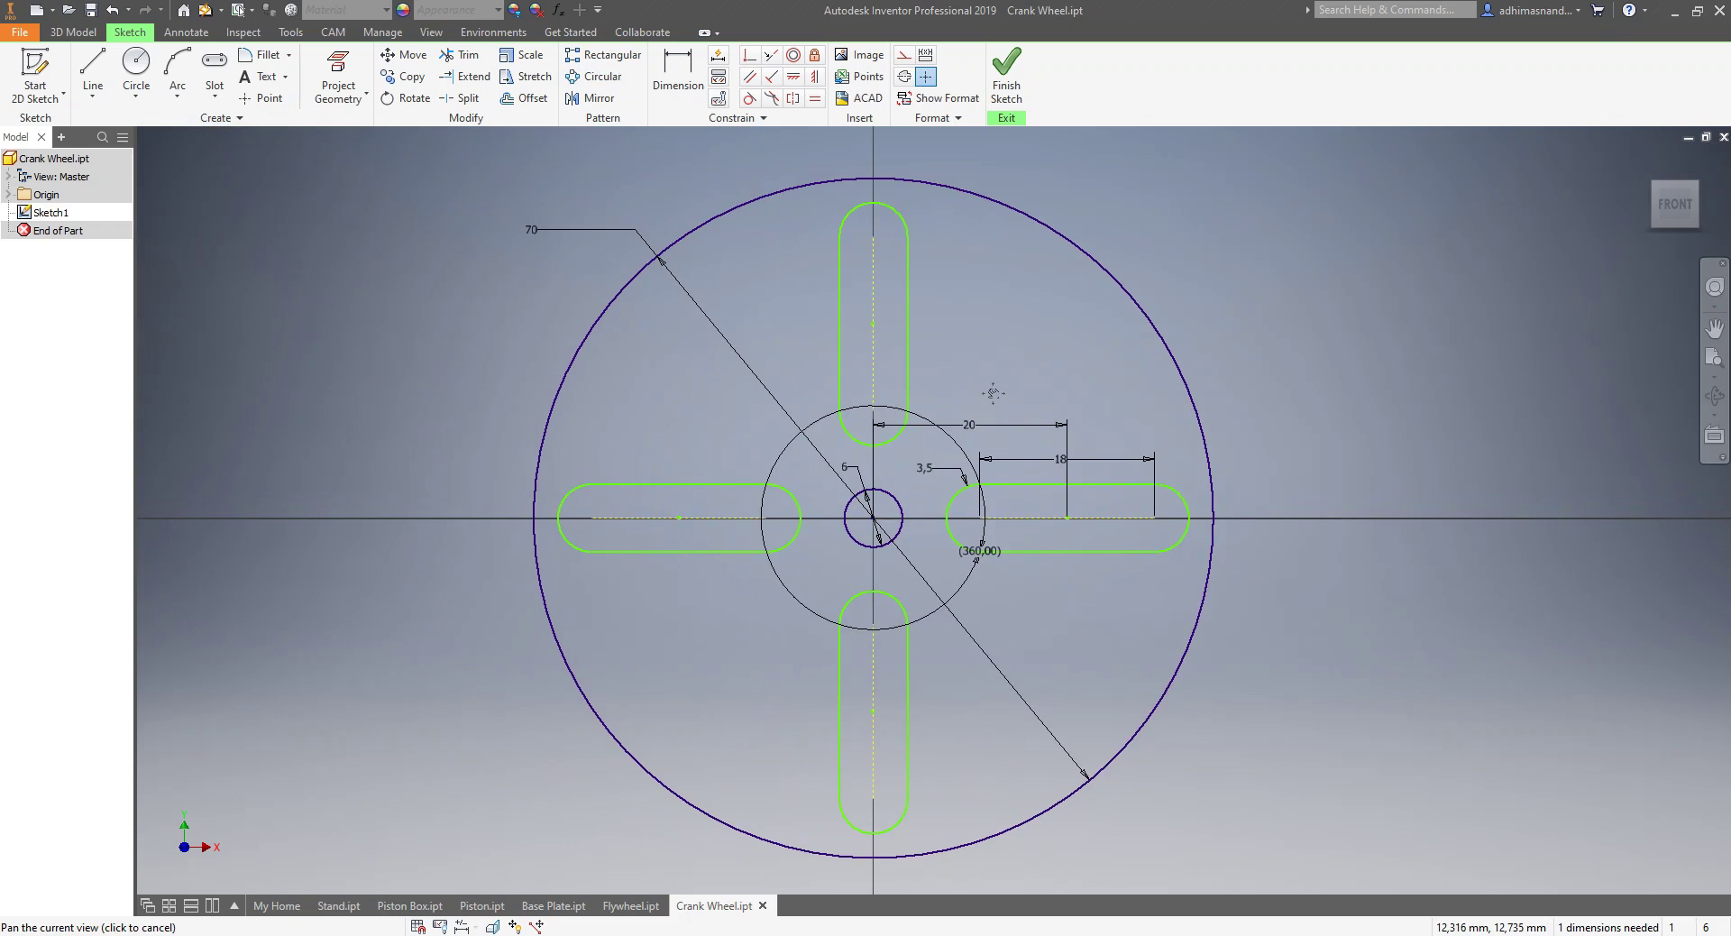
pyautogui.click(1016, 83)
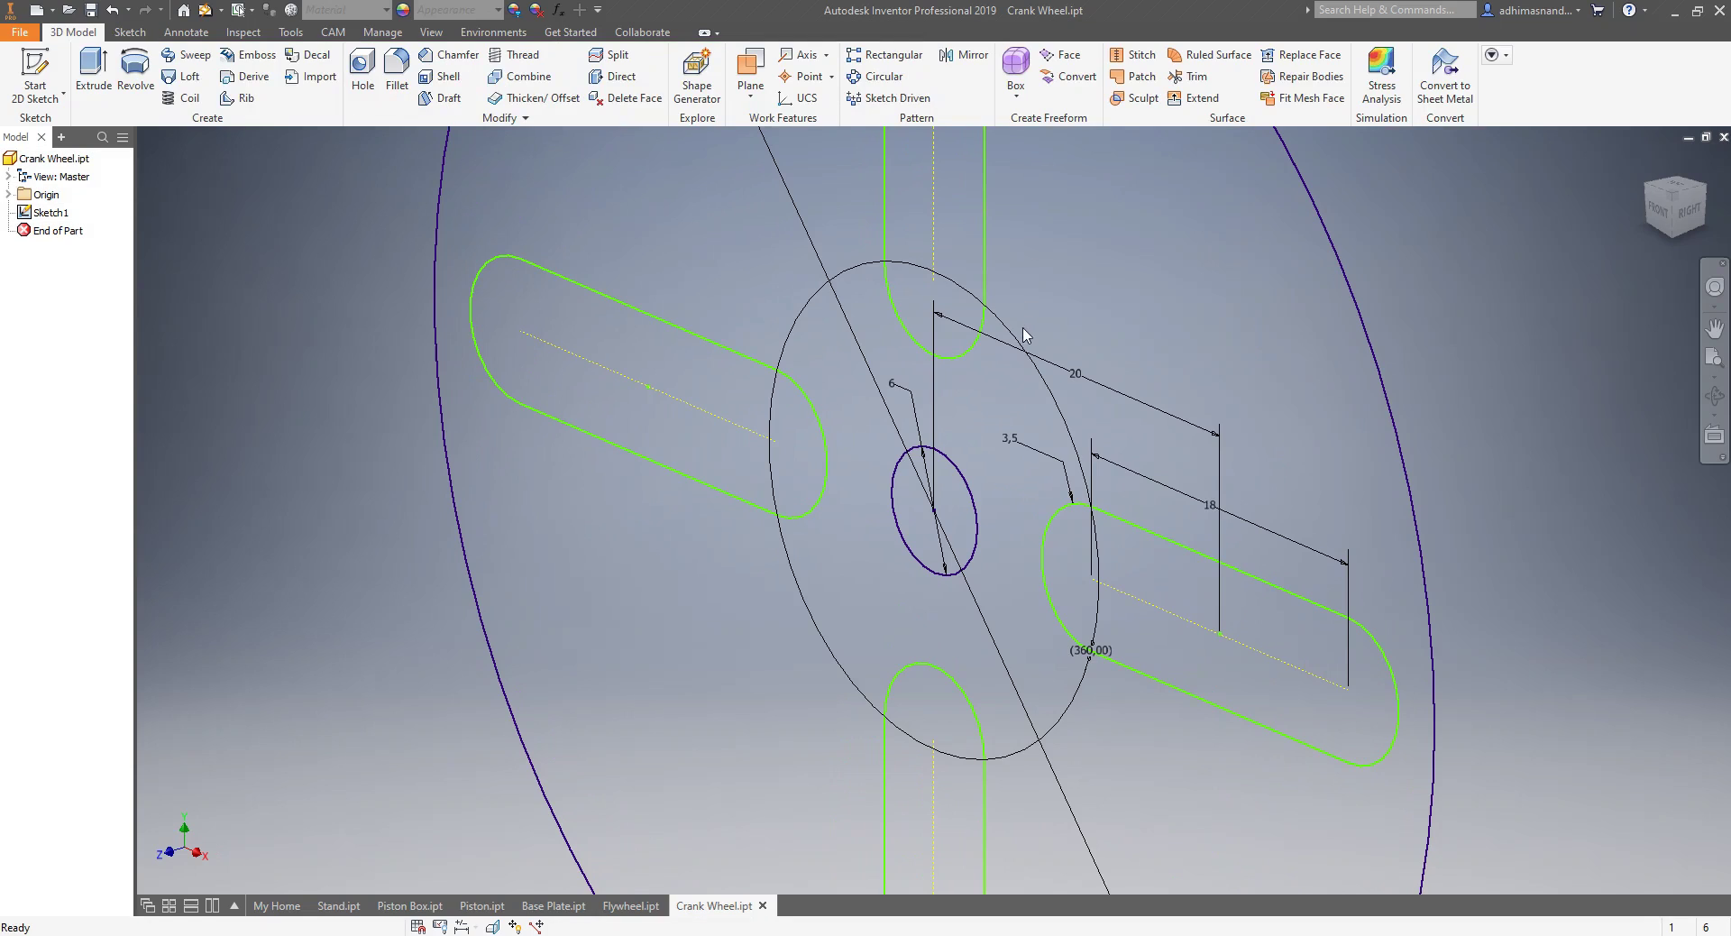